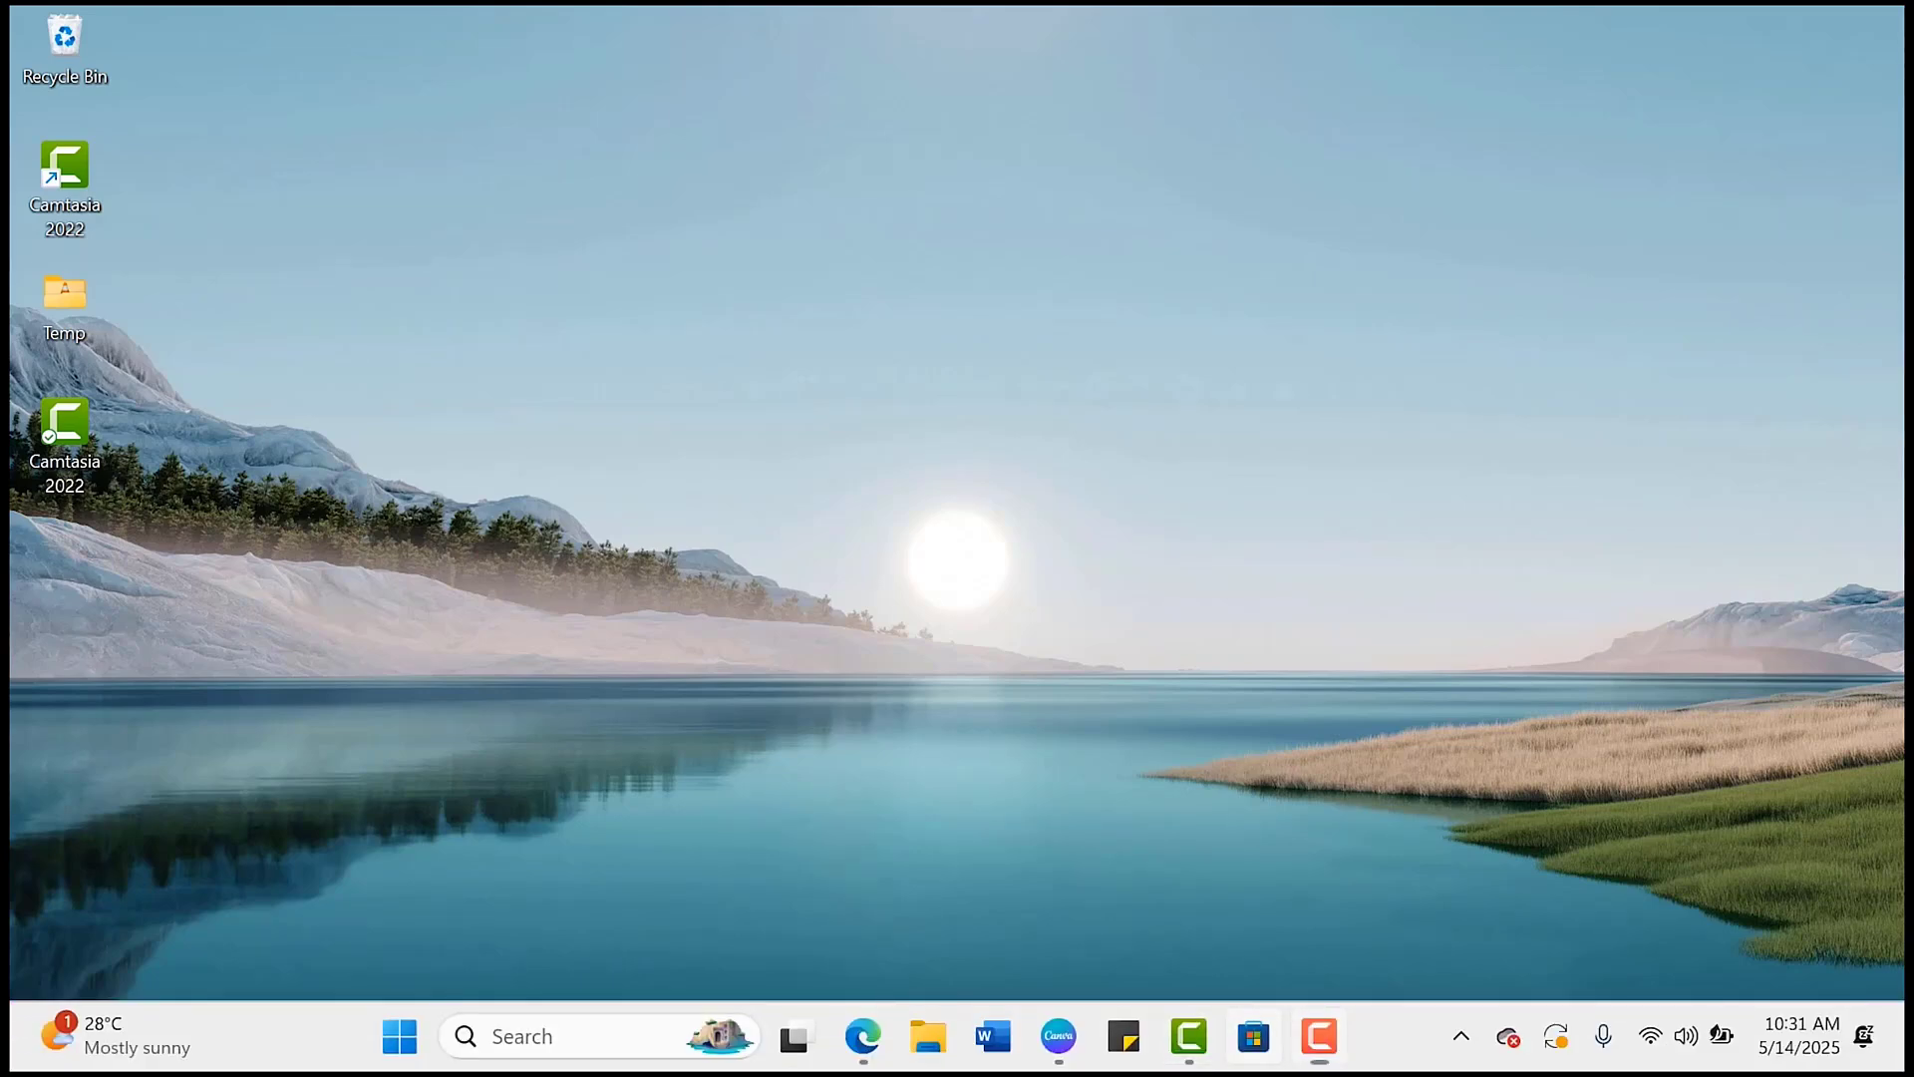
# Find Power BI Desktop in the Microsoft Store by searching for "powerbi" and start installing it
pyautogui.click(1253, 1037)
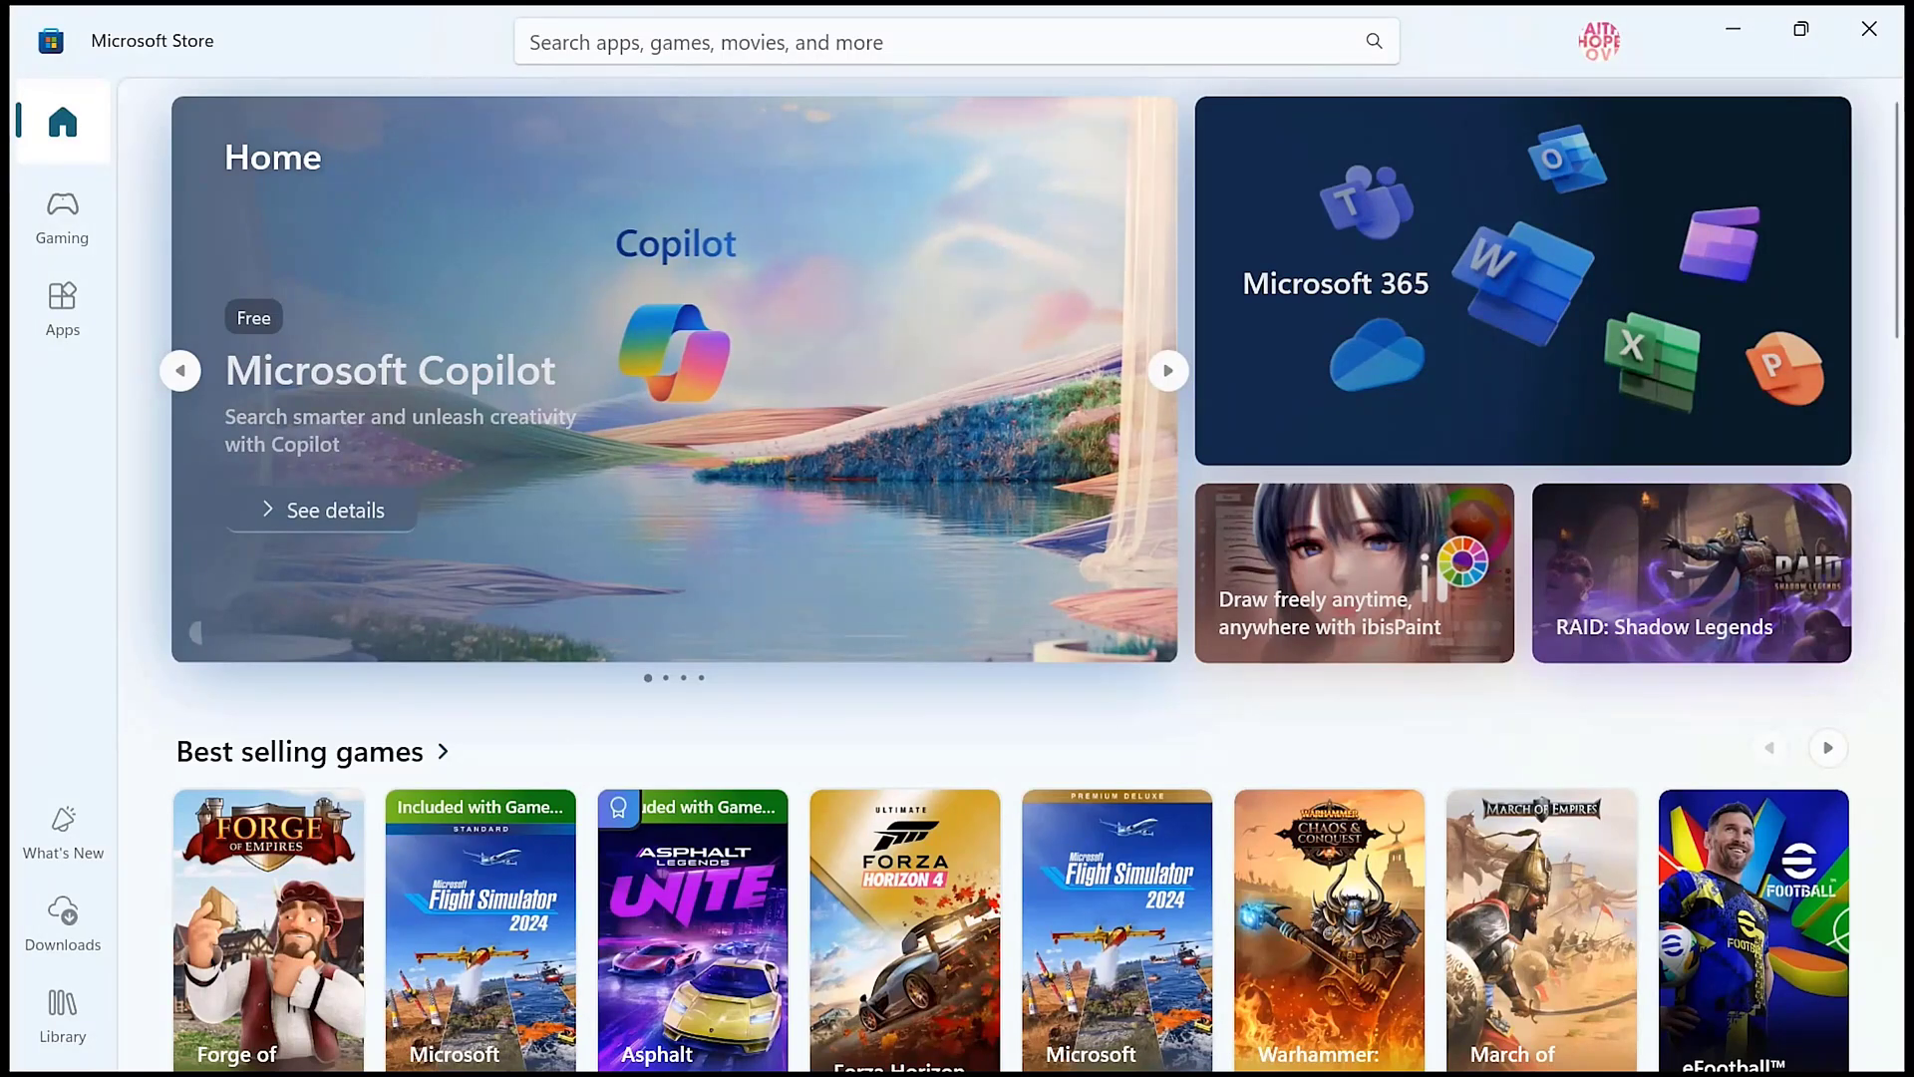
pyautogui.click(941, 42)
pyautogui.write('power')
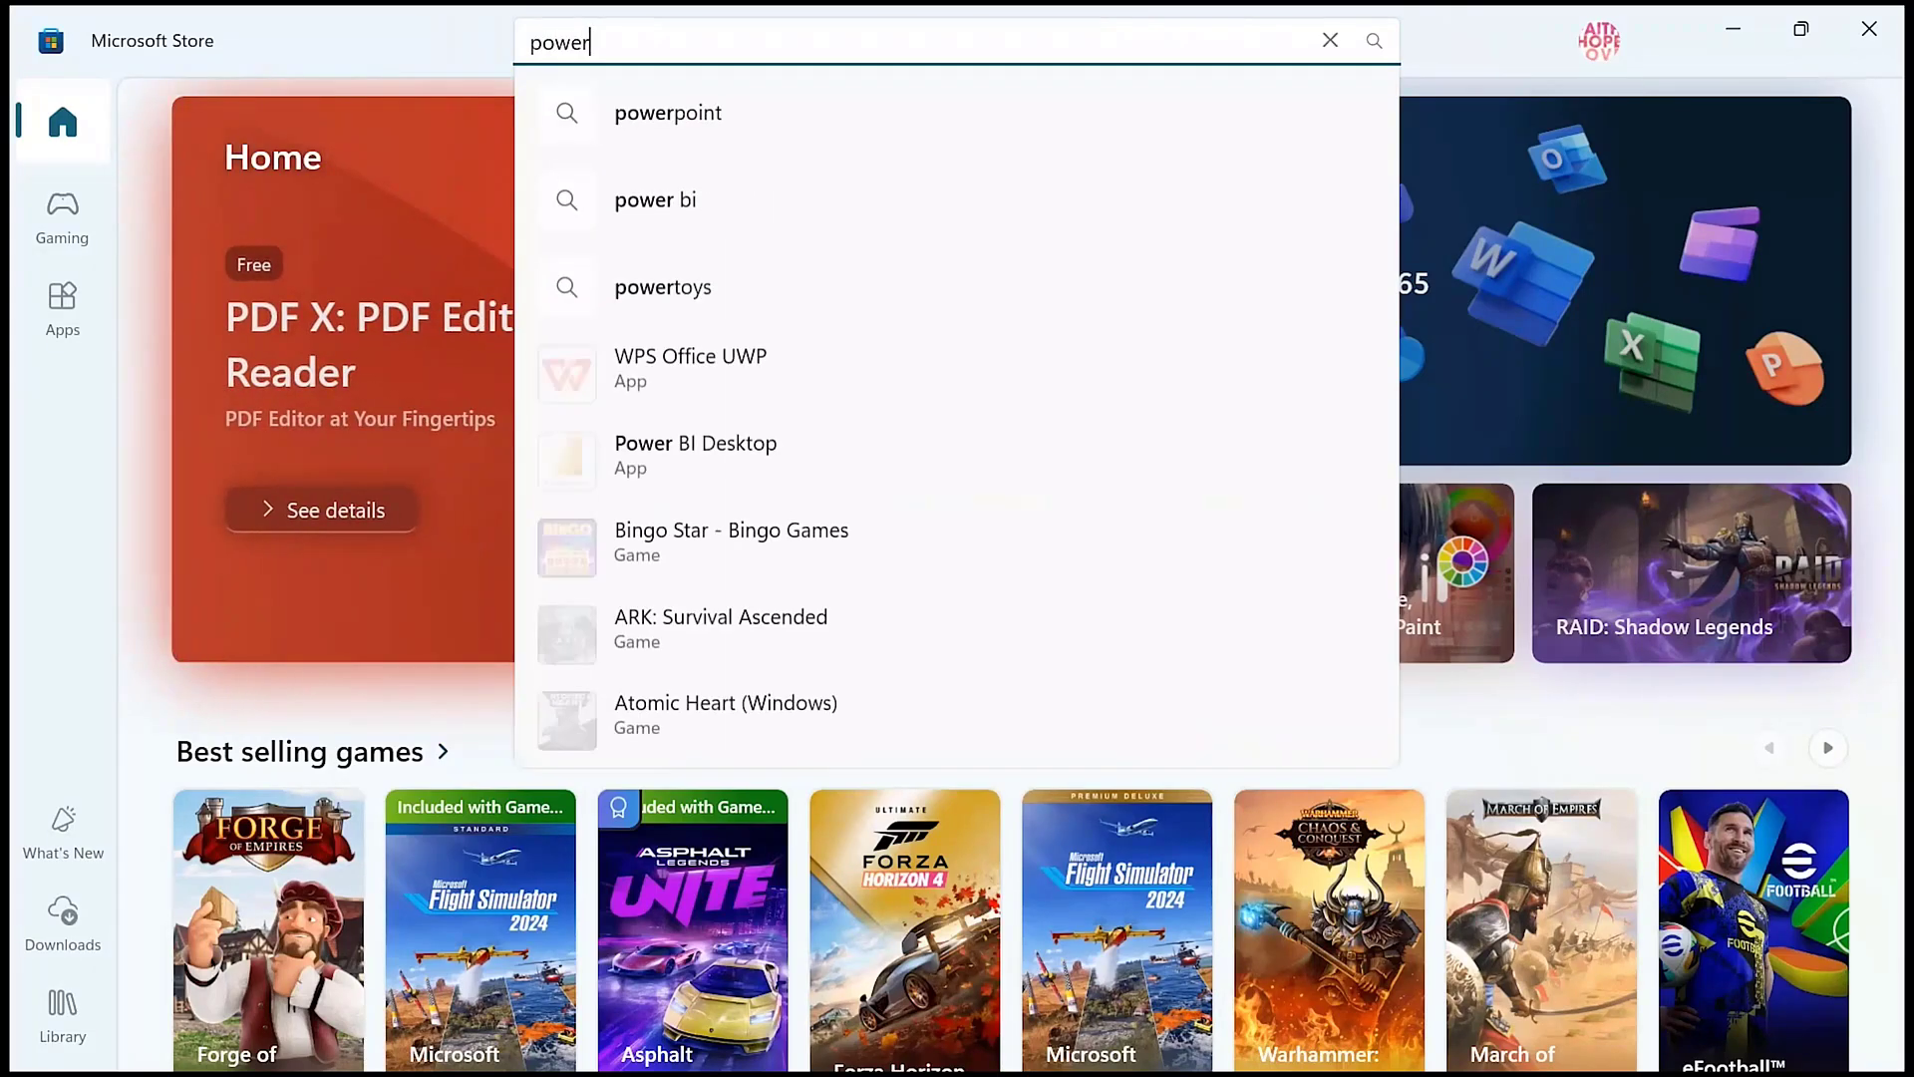
pyautogui.write('bi des')
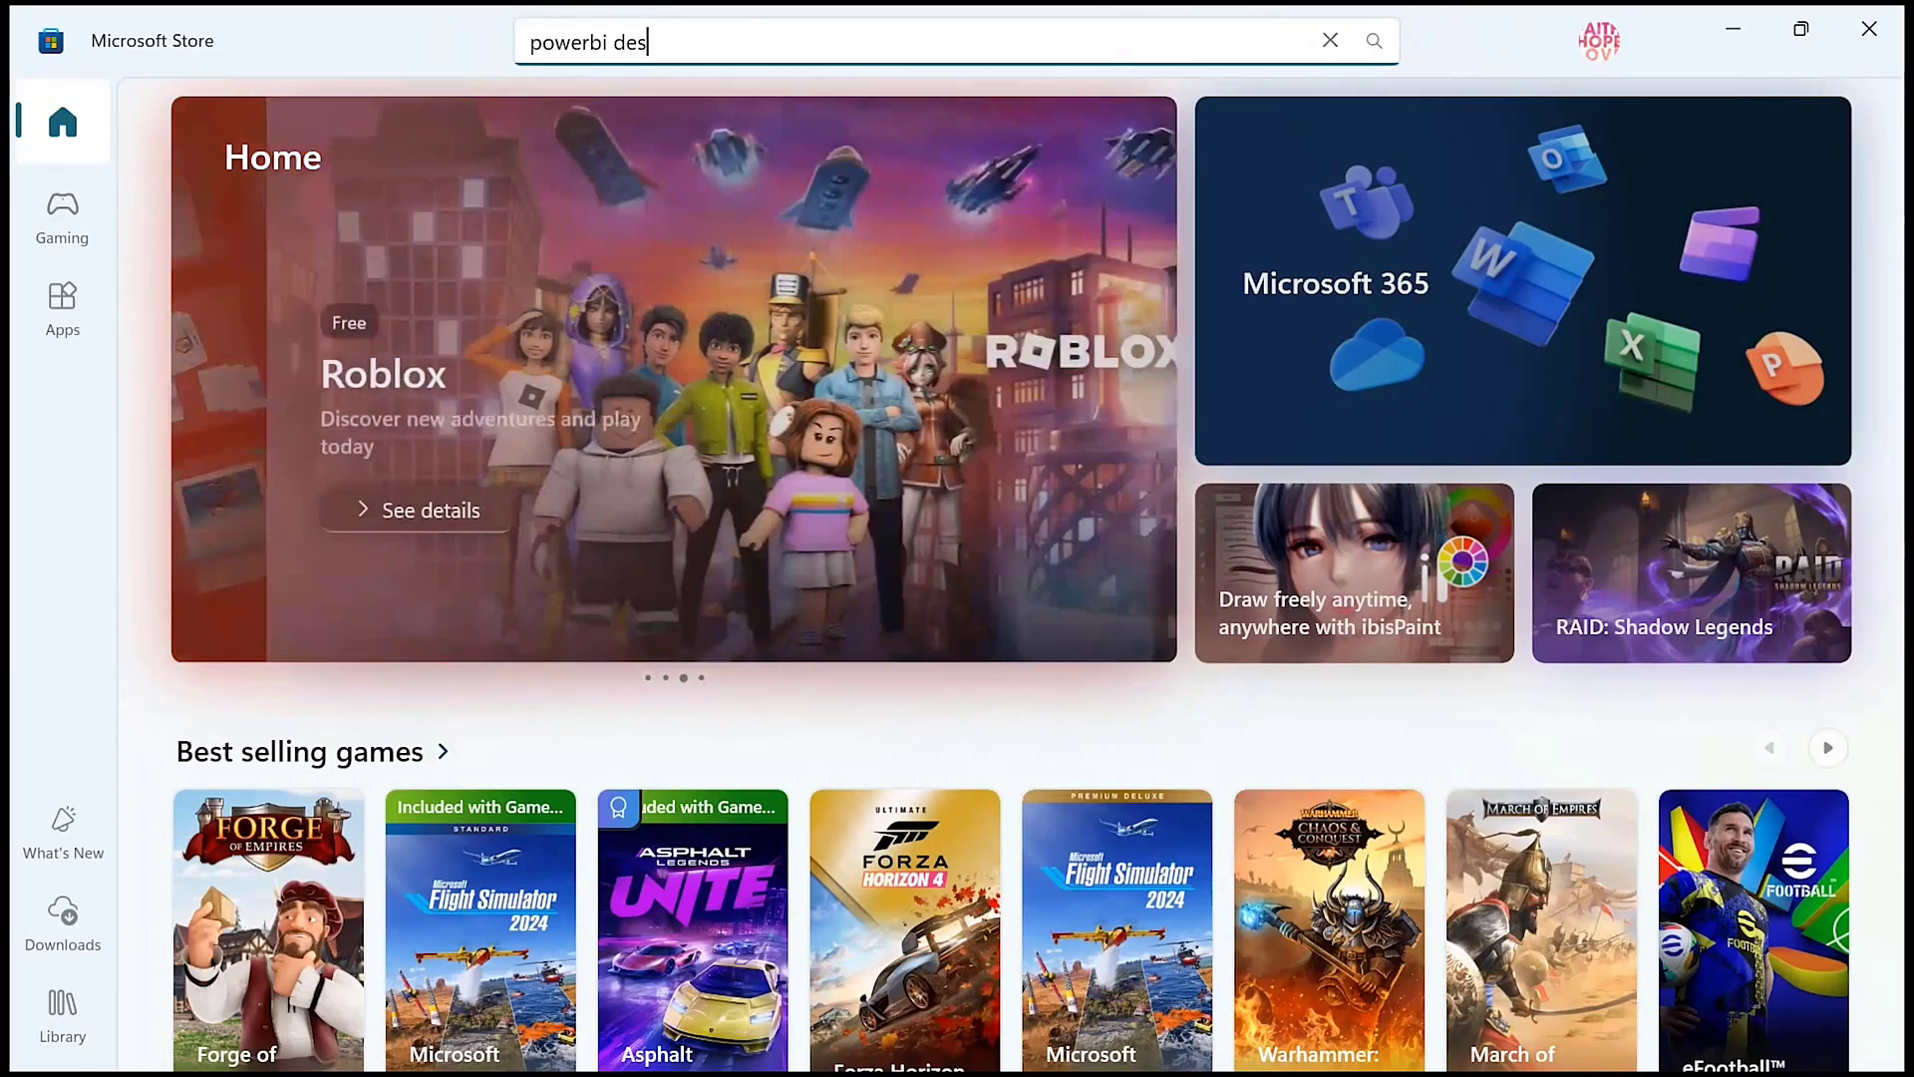
pyautogui.press('BackSpace')
pyautogui.press('BackSpace')
pyautogui.press('BackSpace')
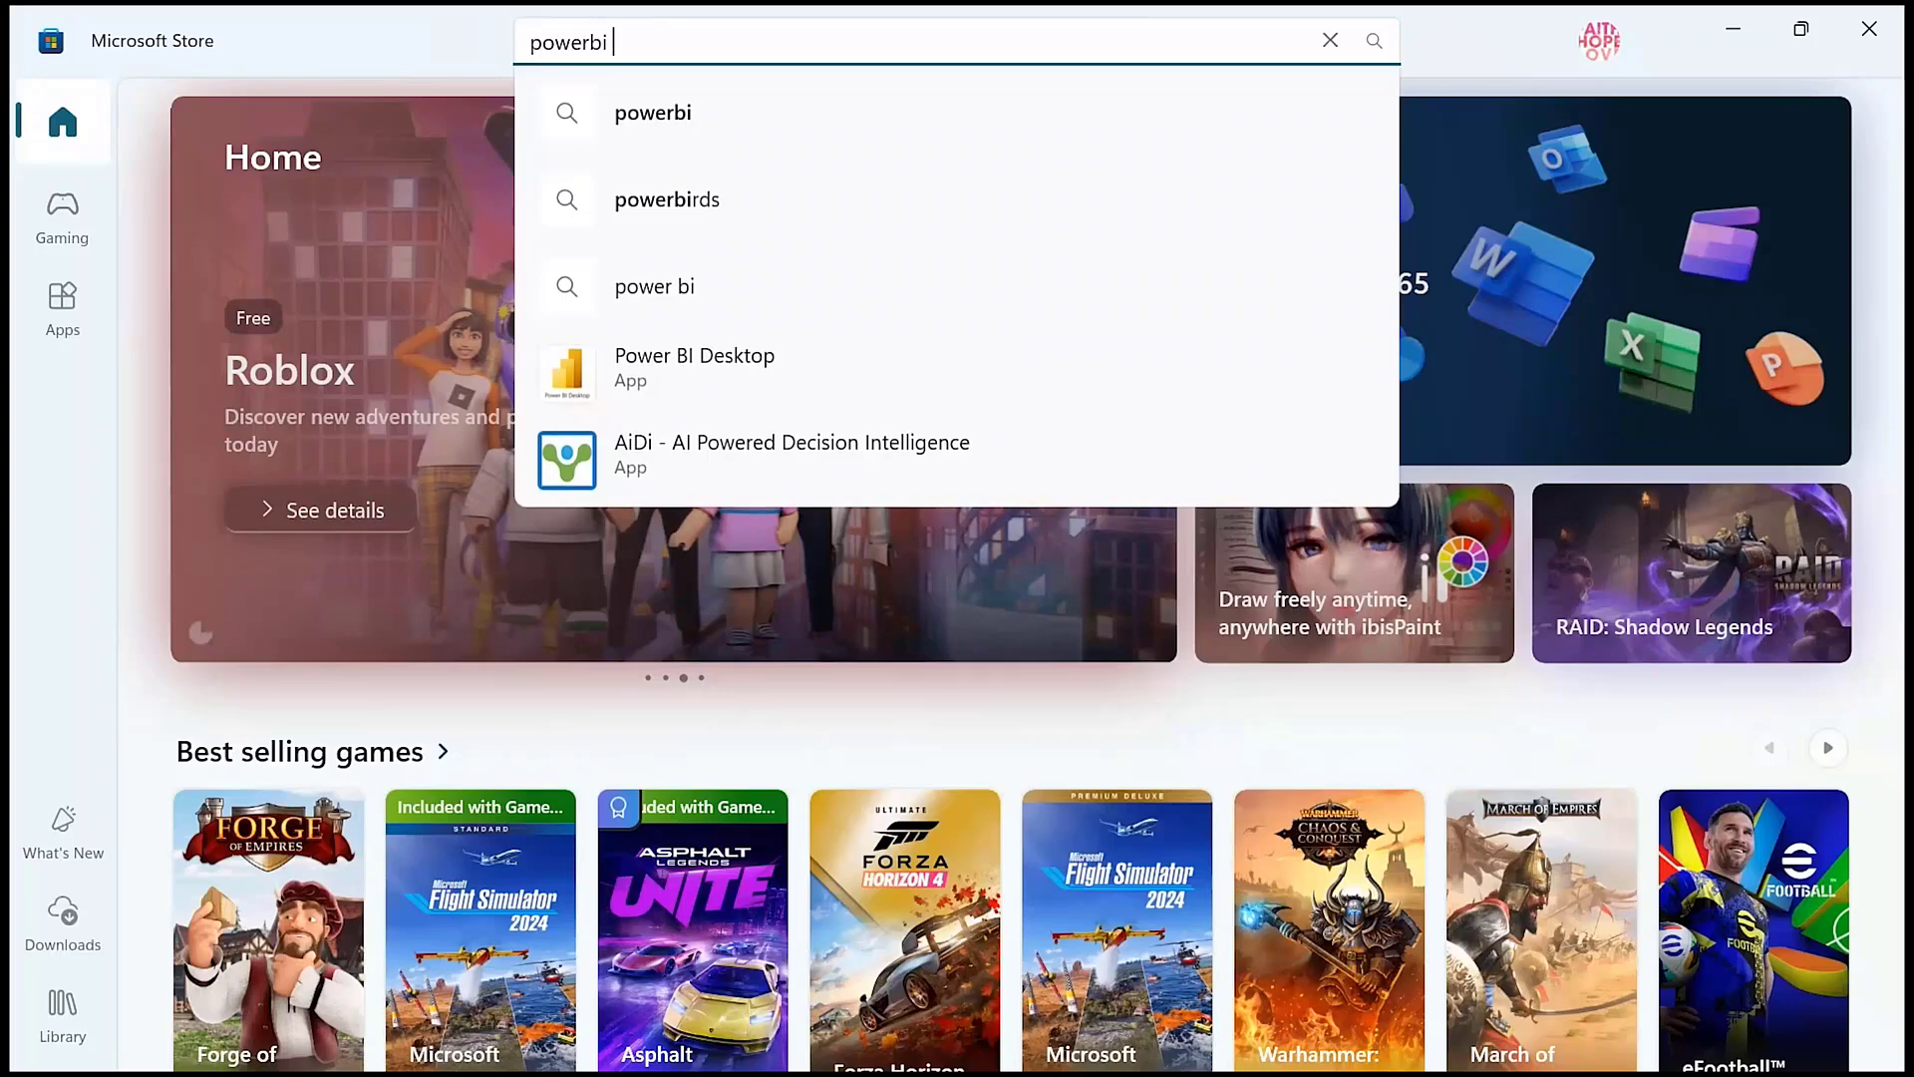
pyautogui.click(758, 371)
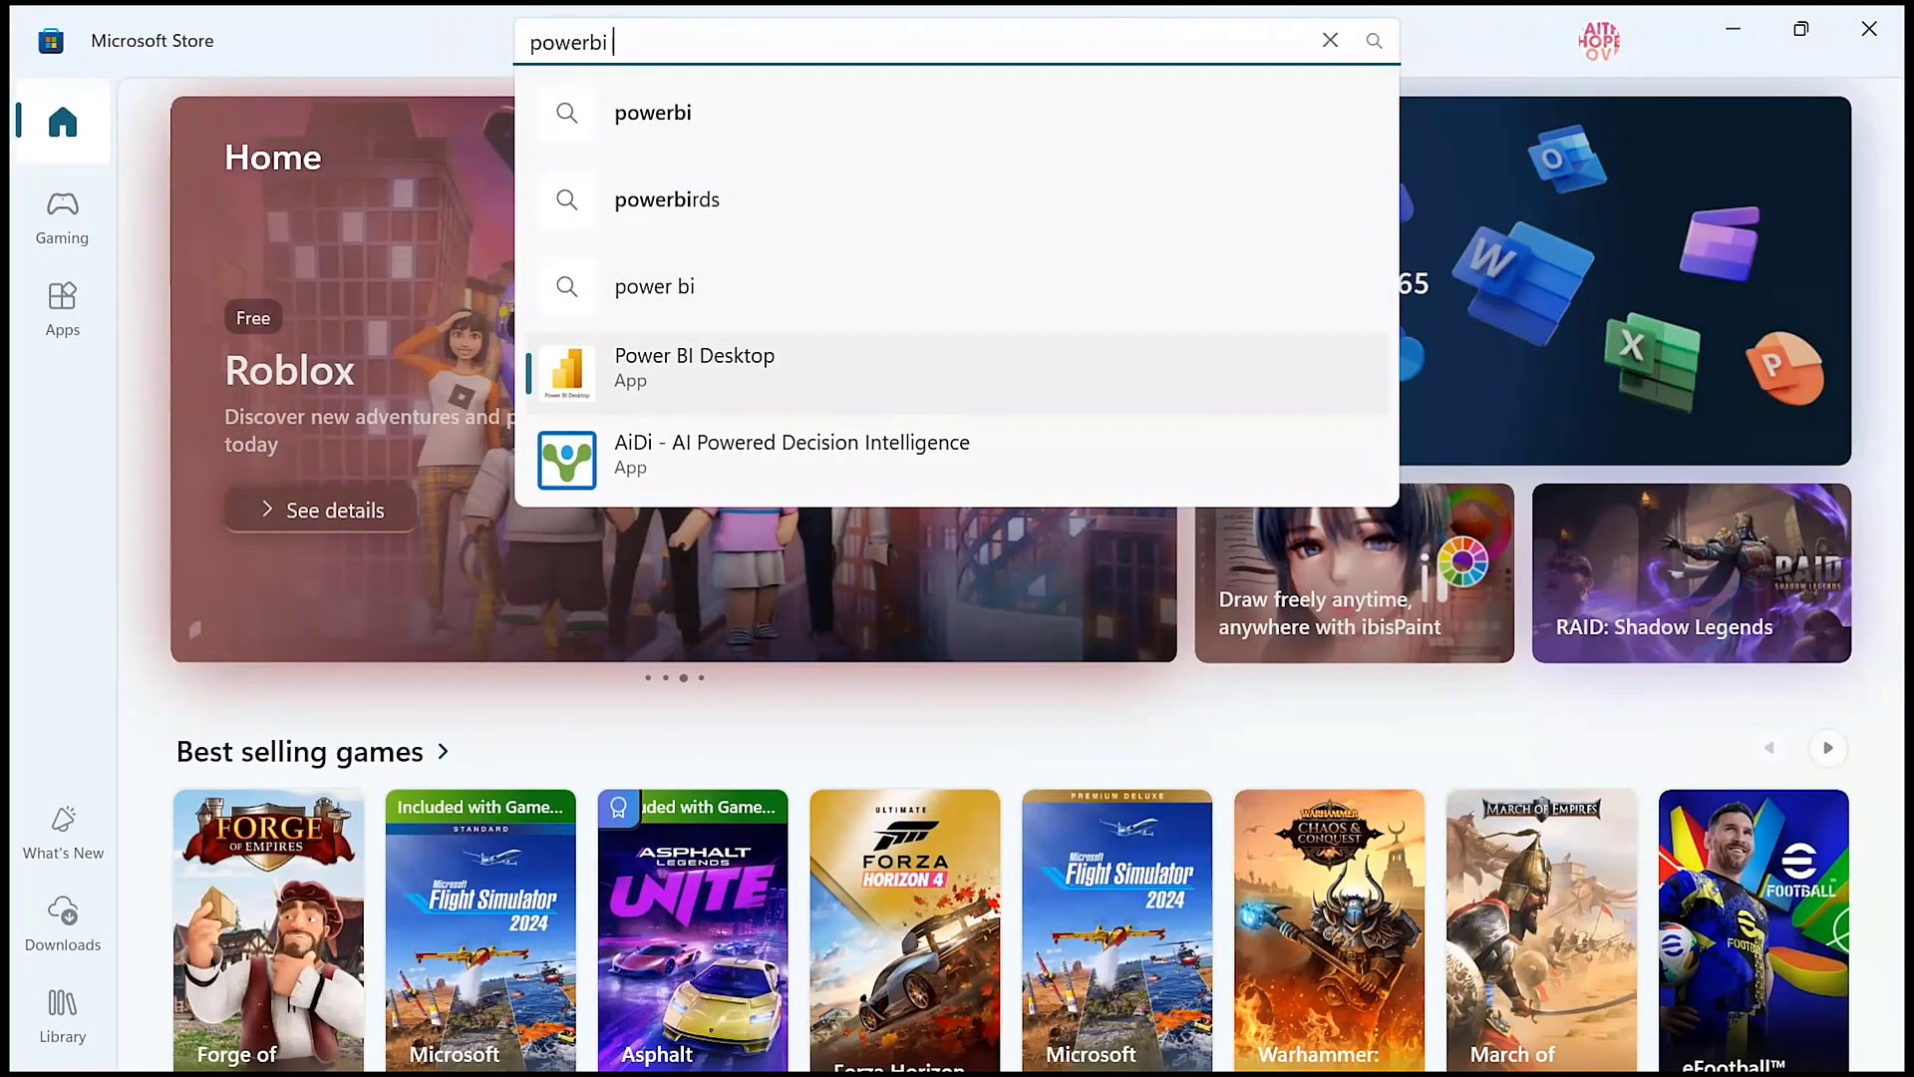
pyautogui.press('Return')
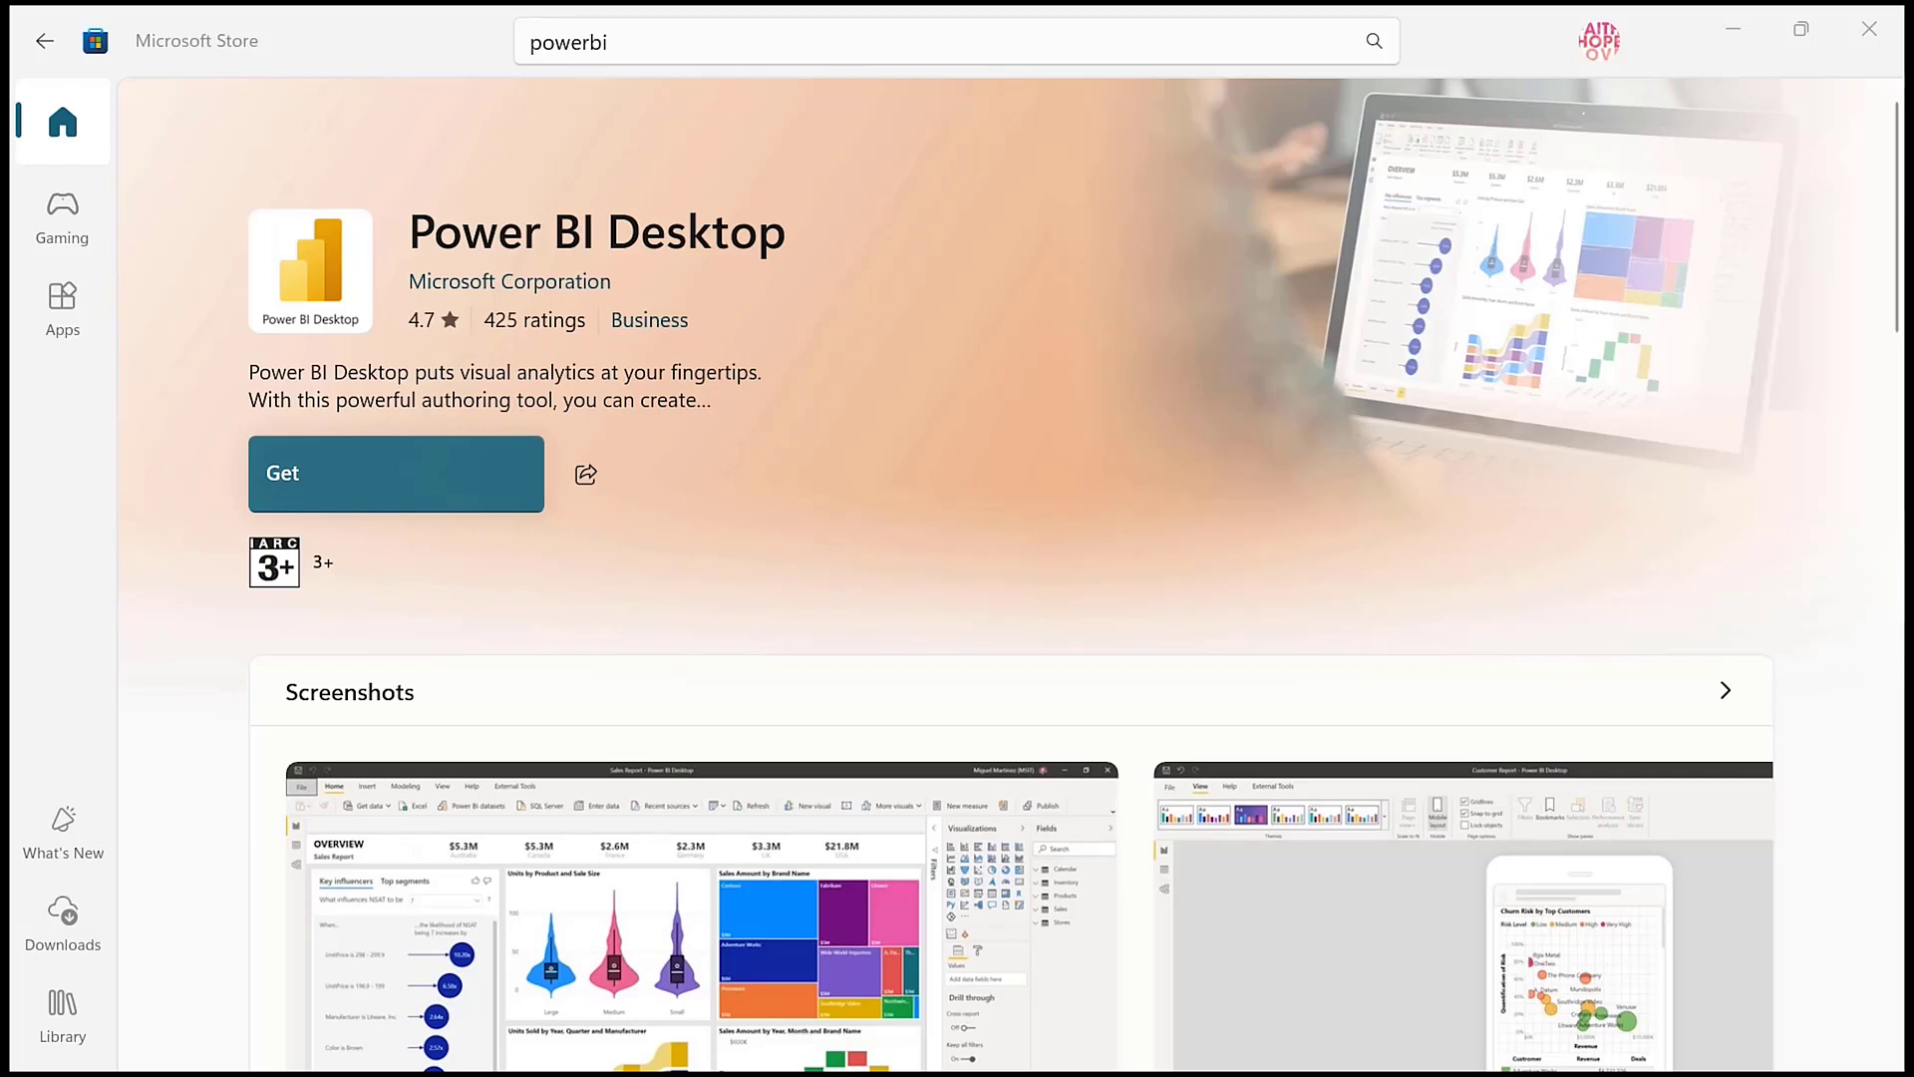
pyautogui.click(396, 473)
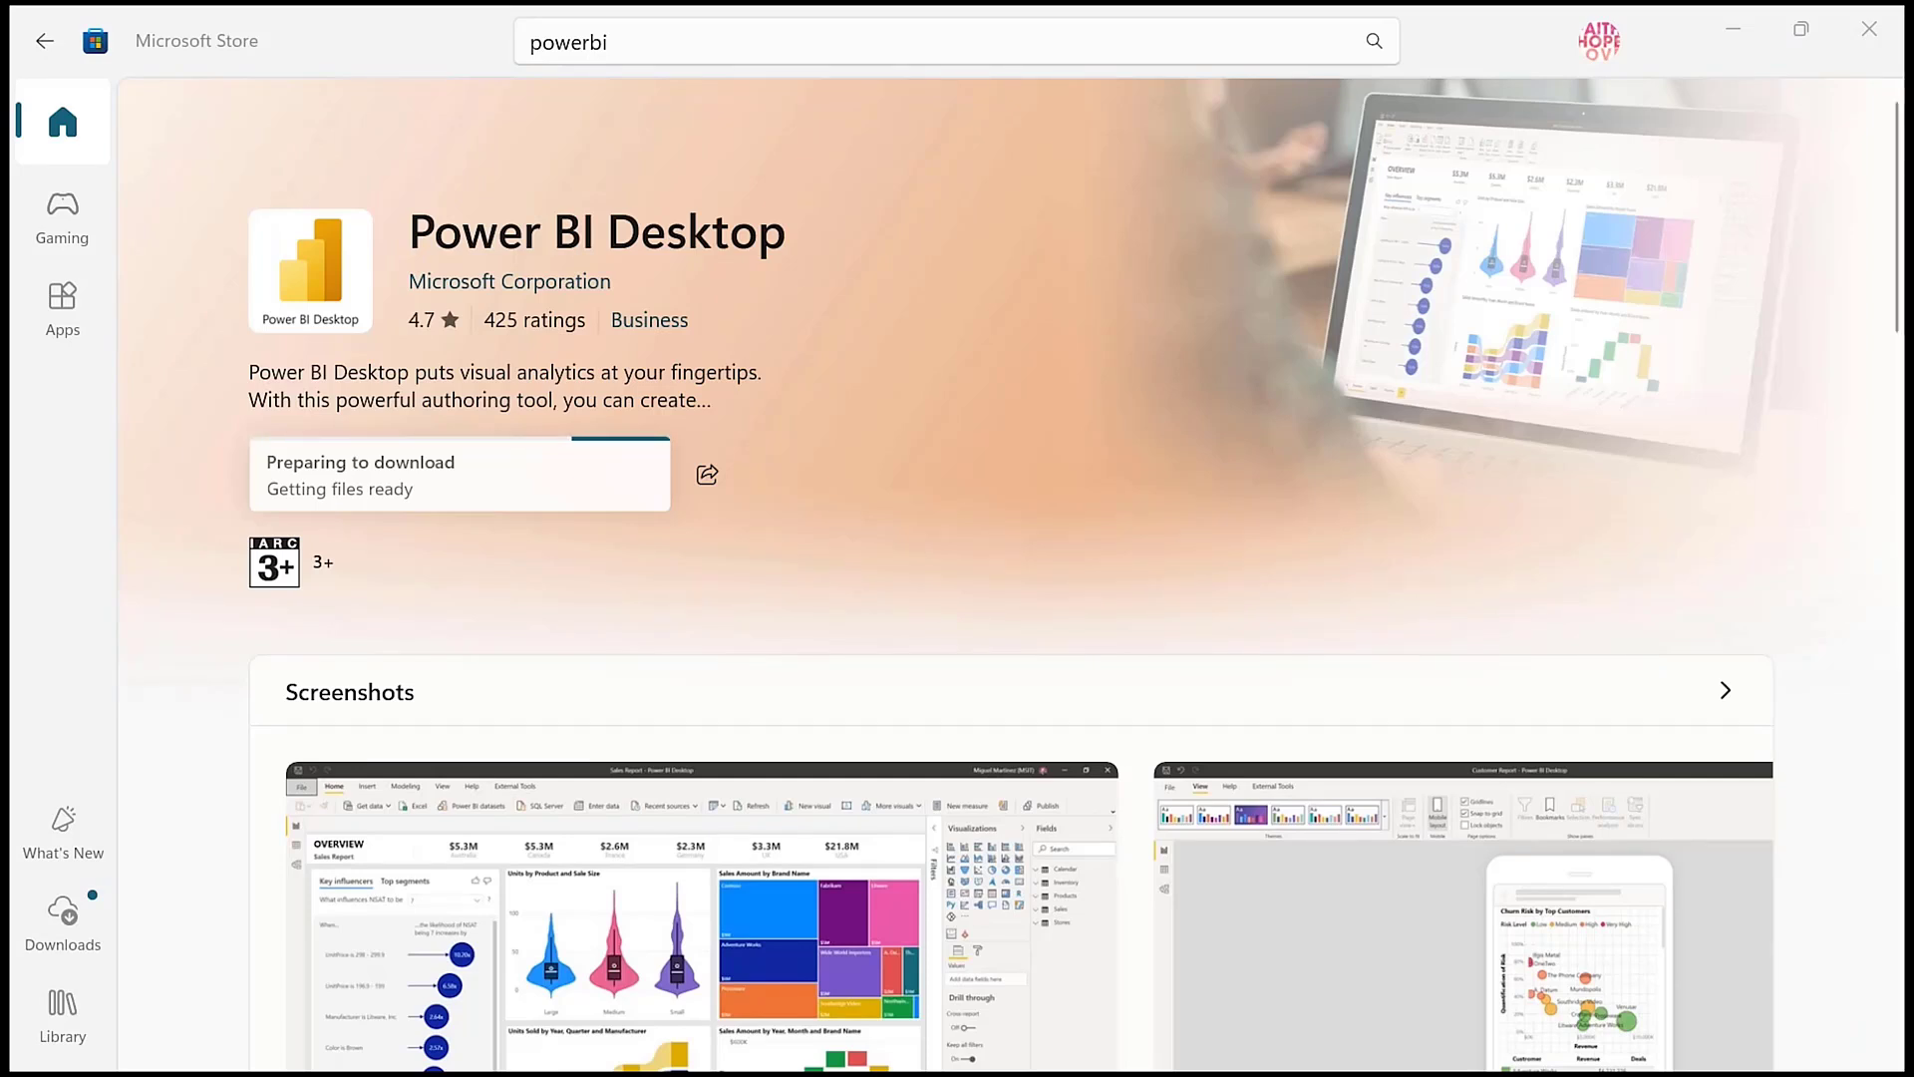
# Look through the sample screenshots on the Power BI Desktop store page while the app downloads
pyautogui.scroll(-3, 1007, 575)
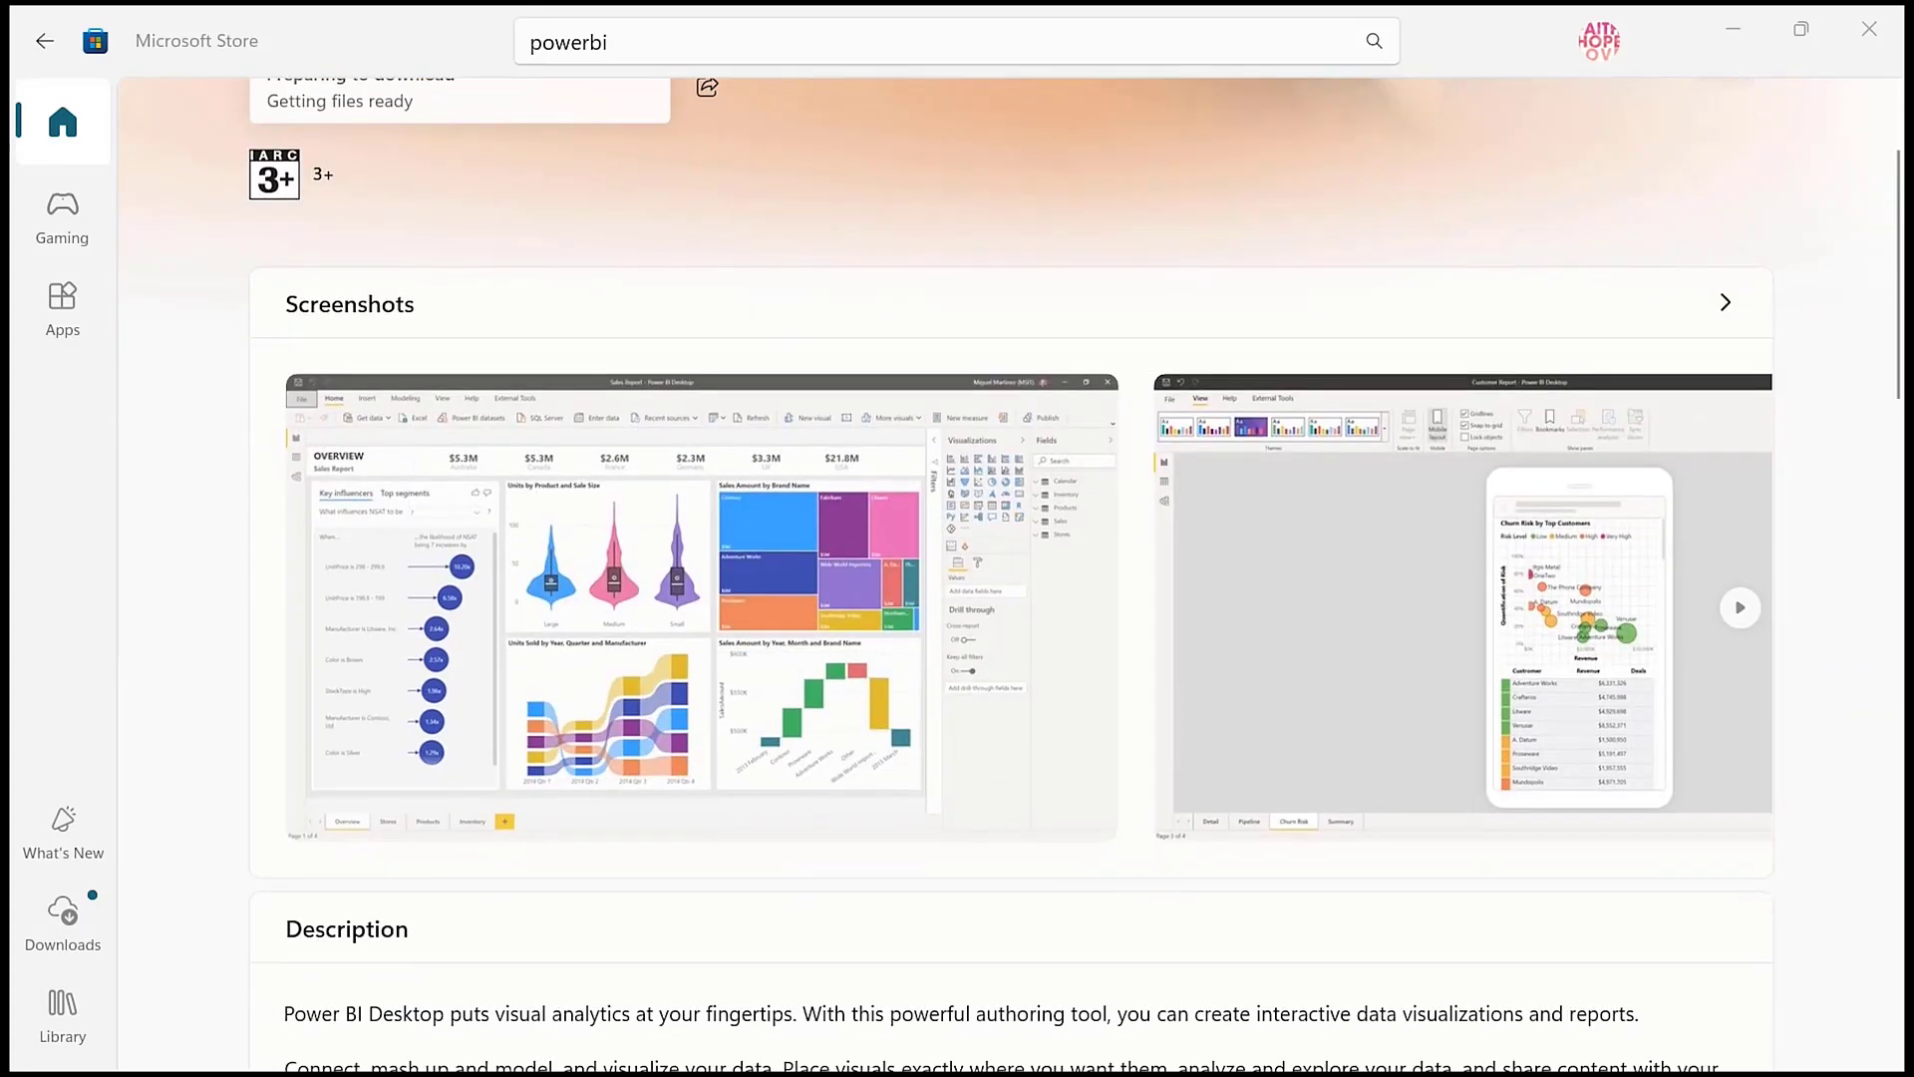
pyautogui.scroll(1, 1011, 632)
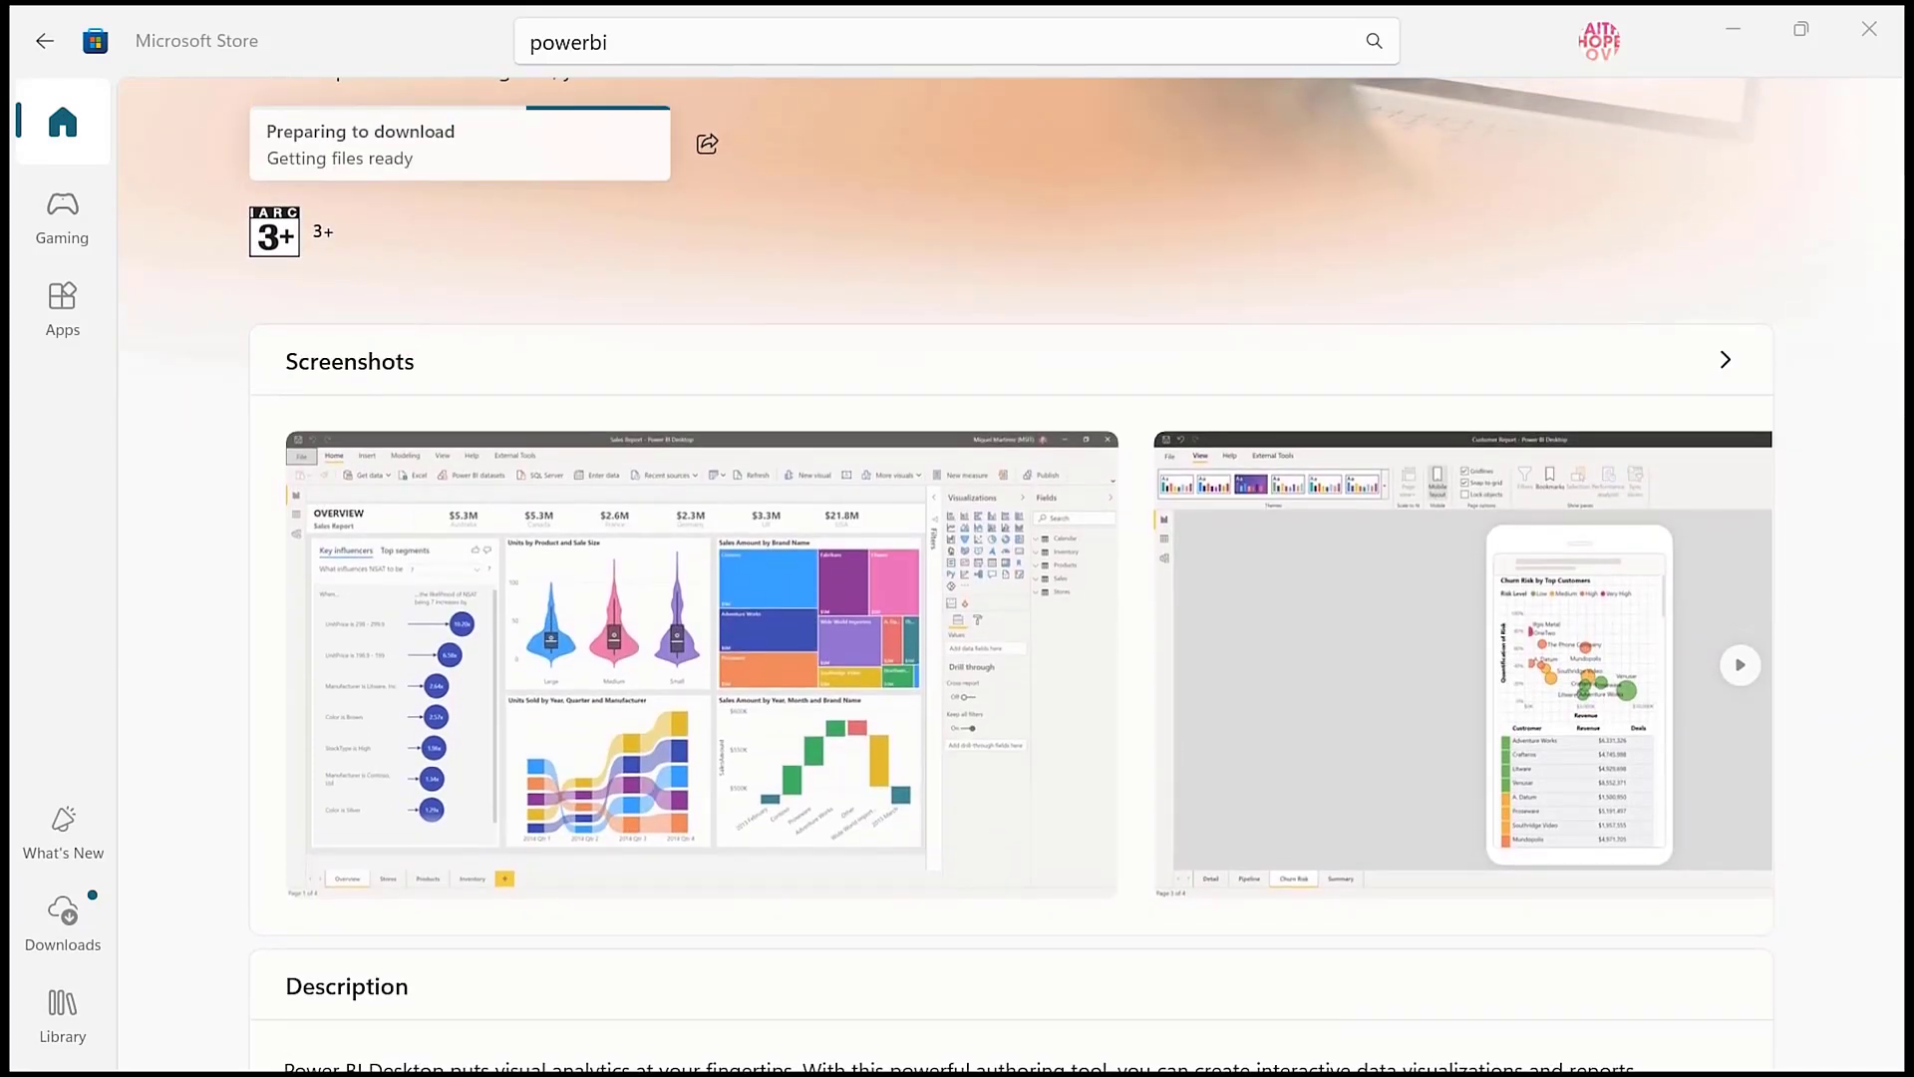
pyautogui.hscroll(1, 1011, 632)
pyautogui.hscroll(5, 1012, 632)
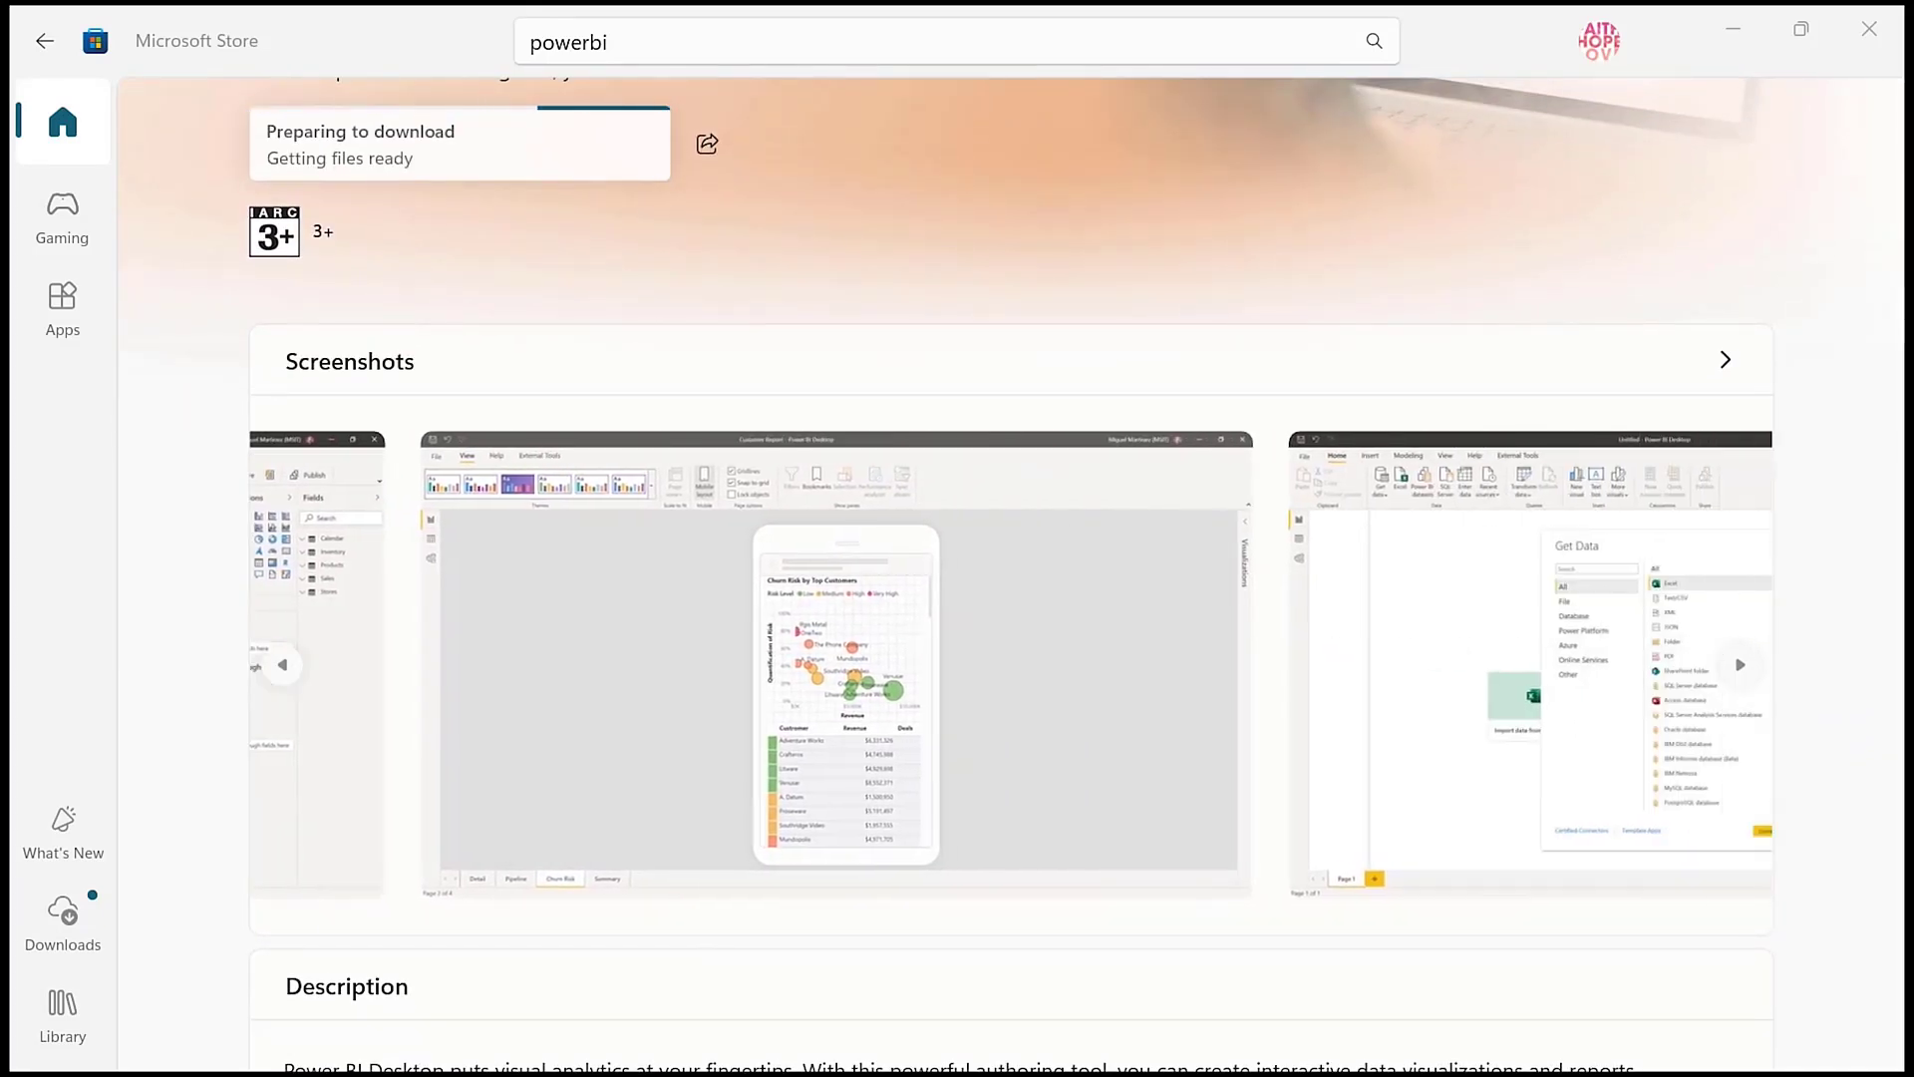
pyautogui.hscroll(-5, 1011, 665)
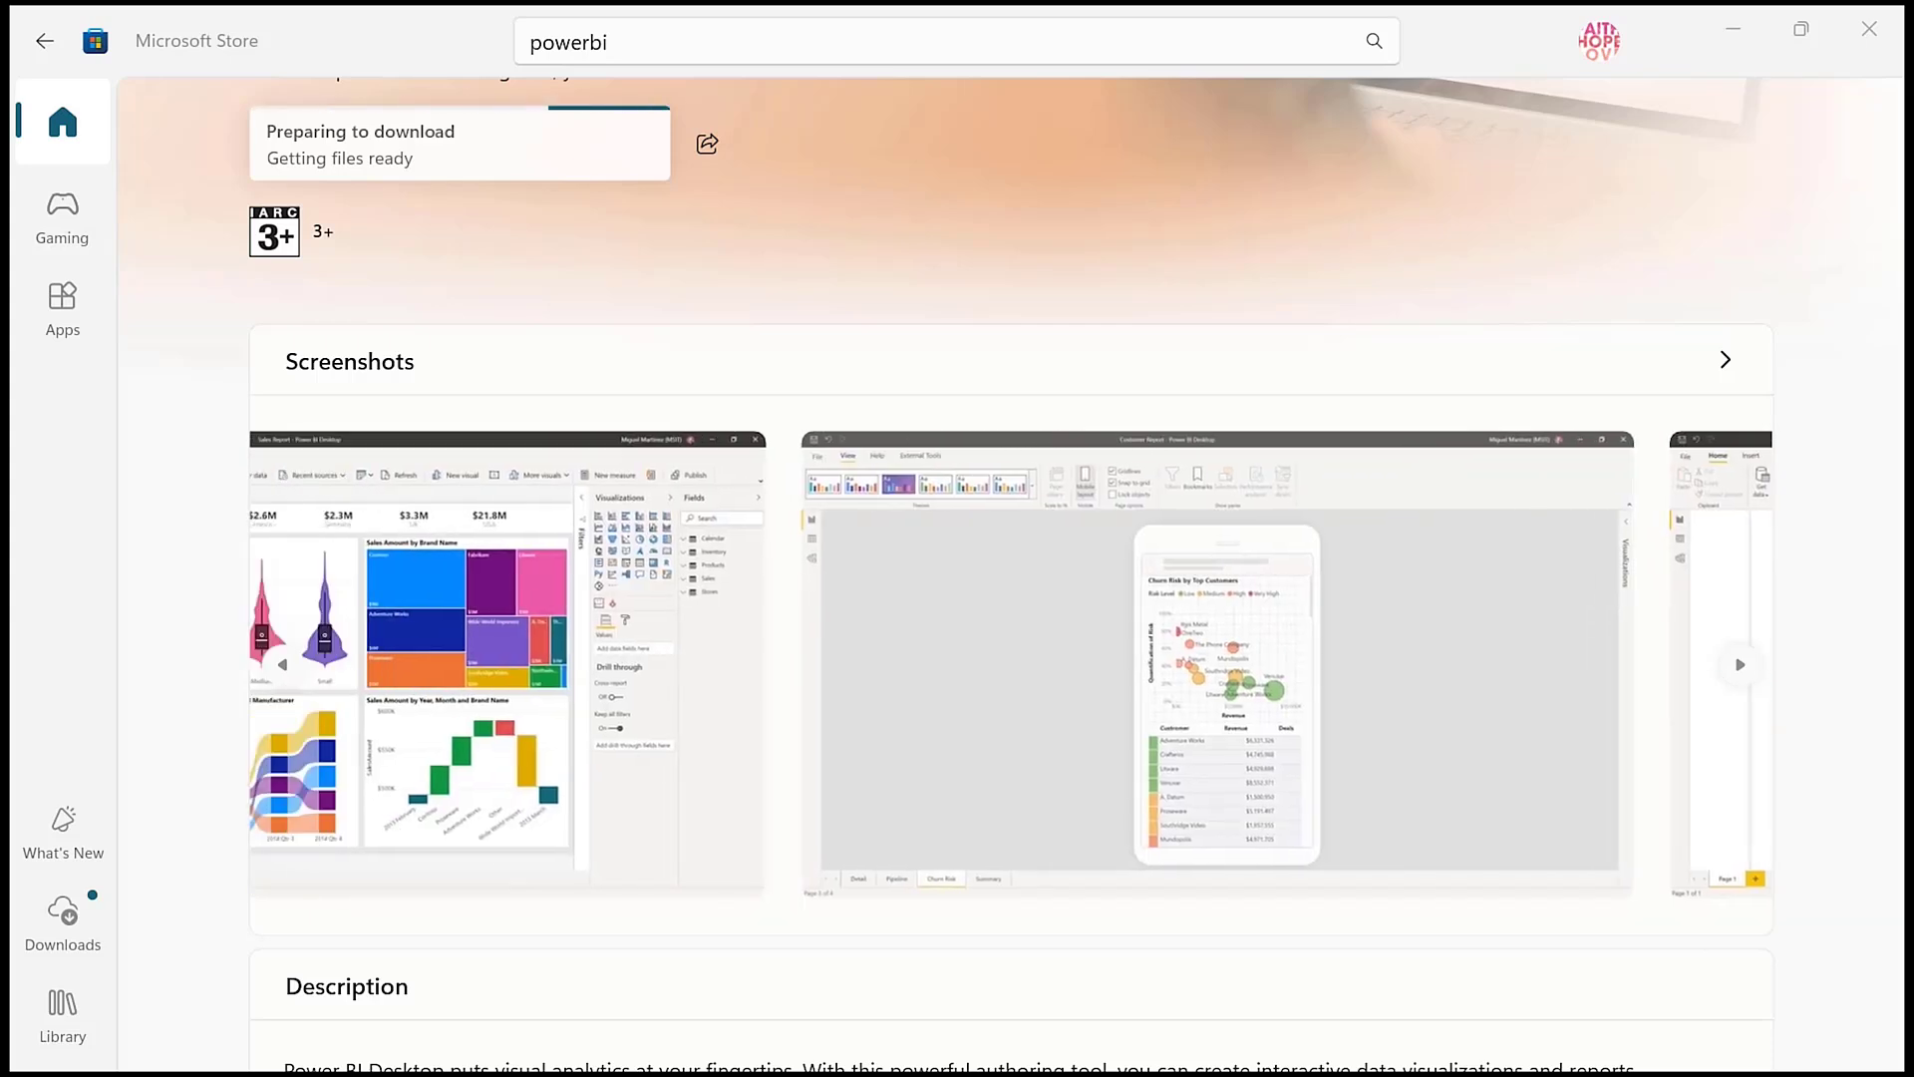
pyautogui.hscroll(3, 1011, 664)
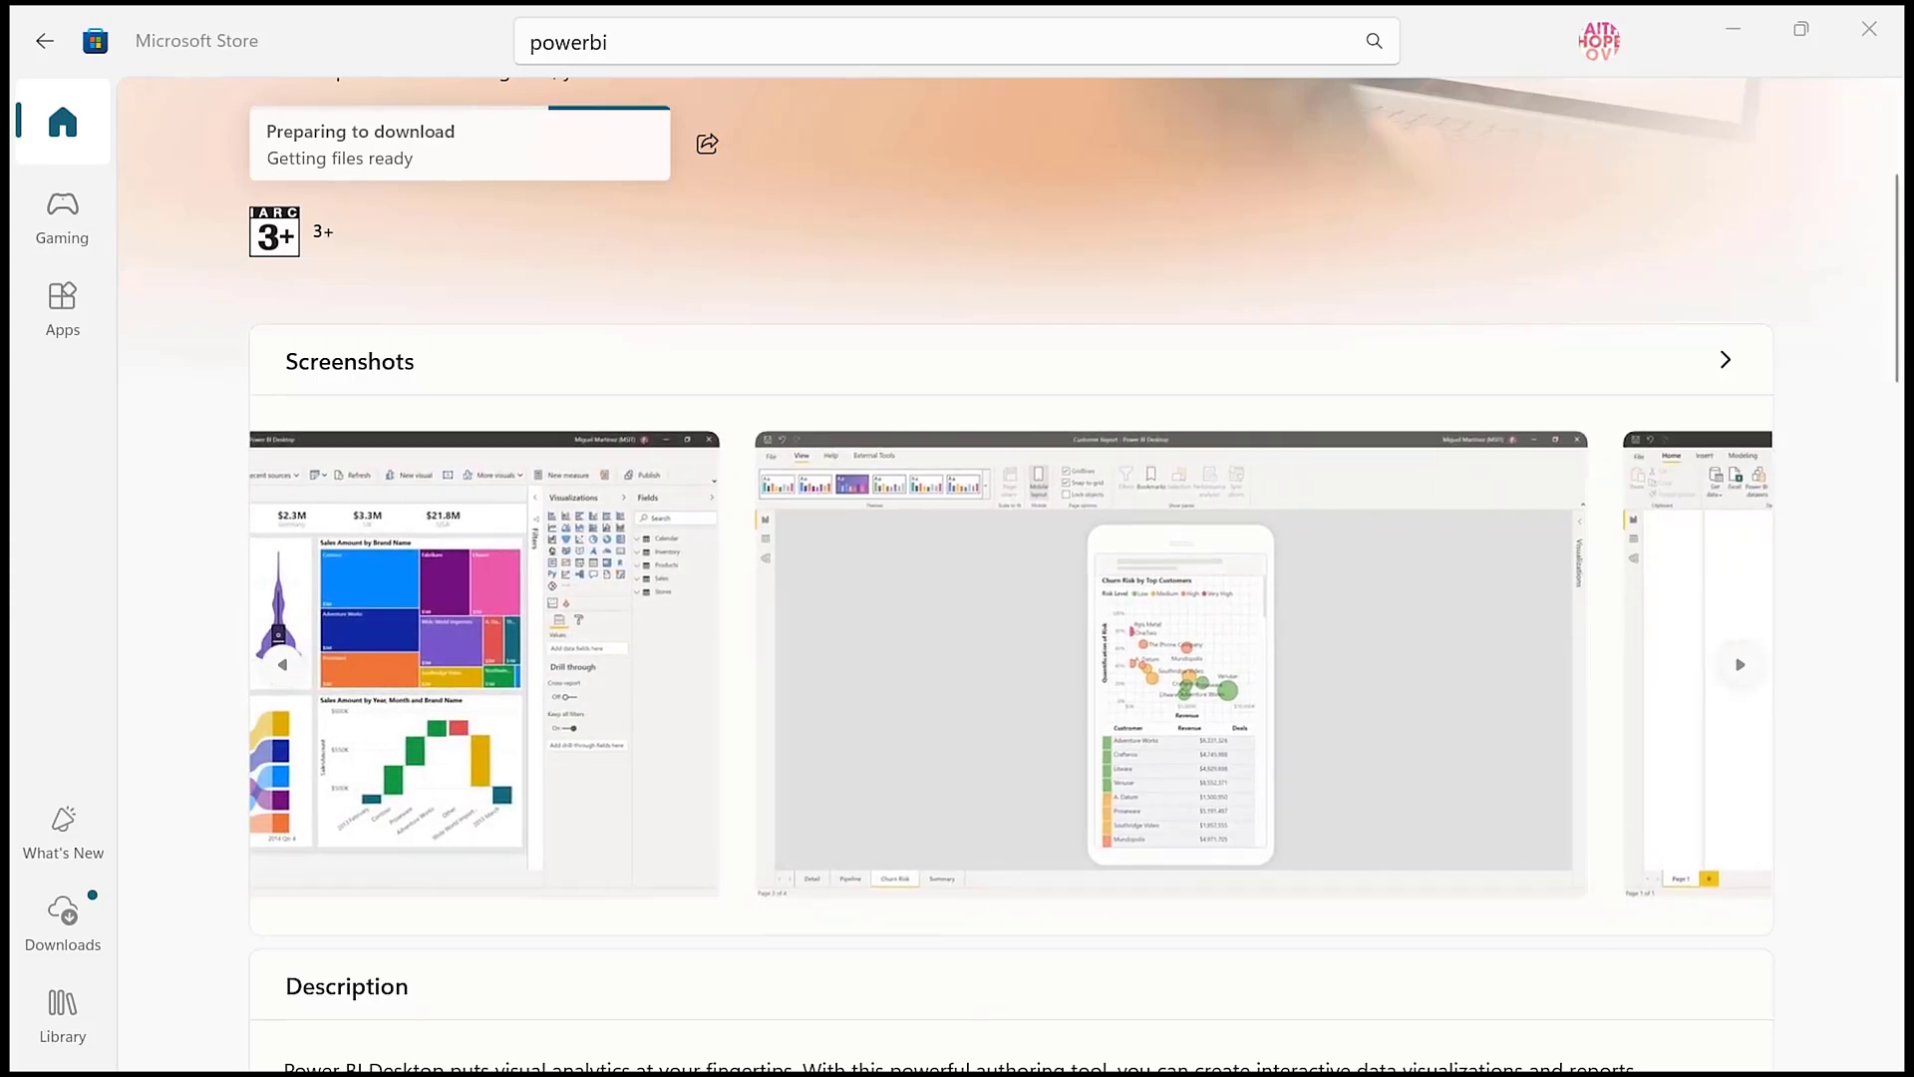
pyautogui.hscroll(4, 1011, 664)
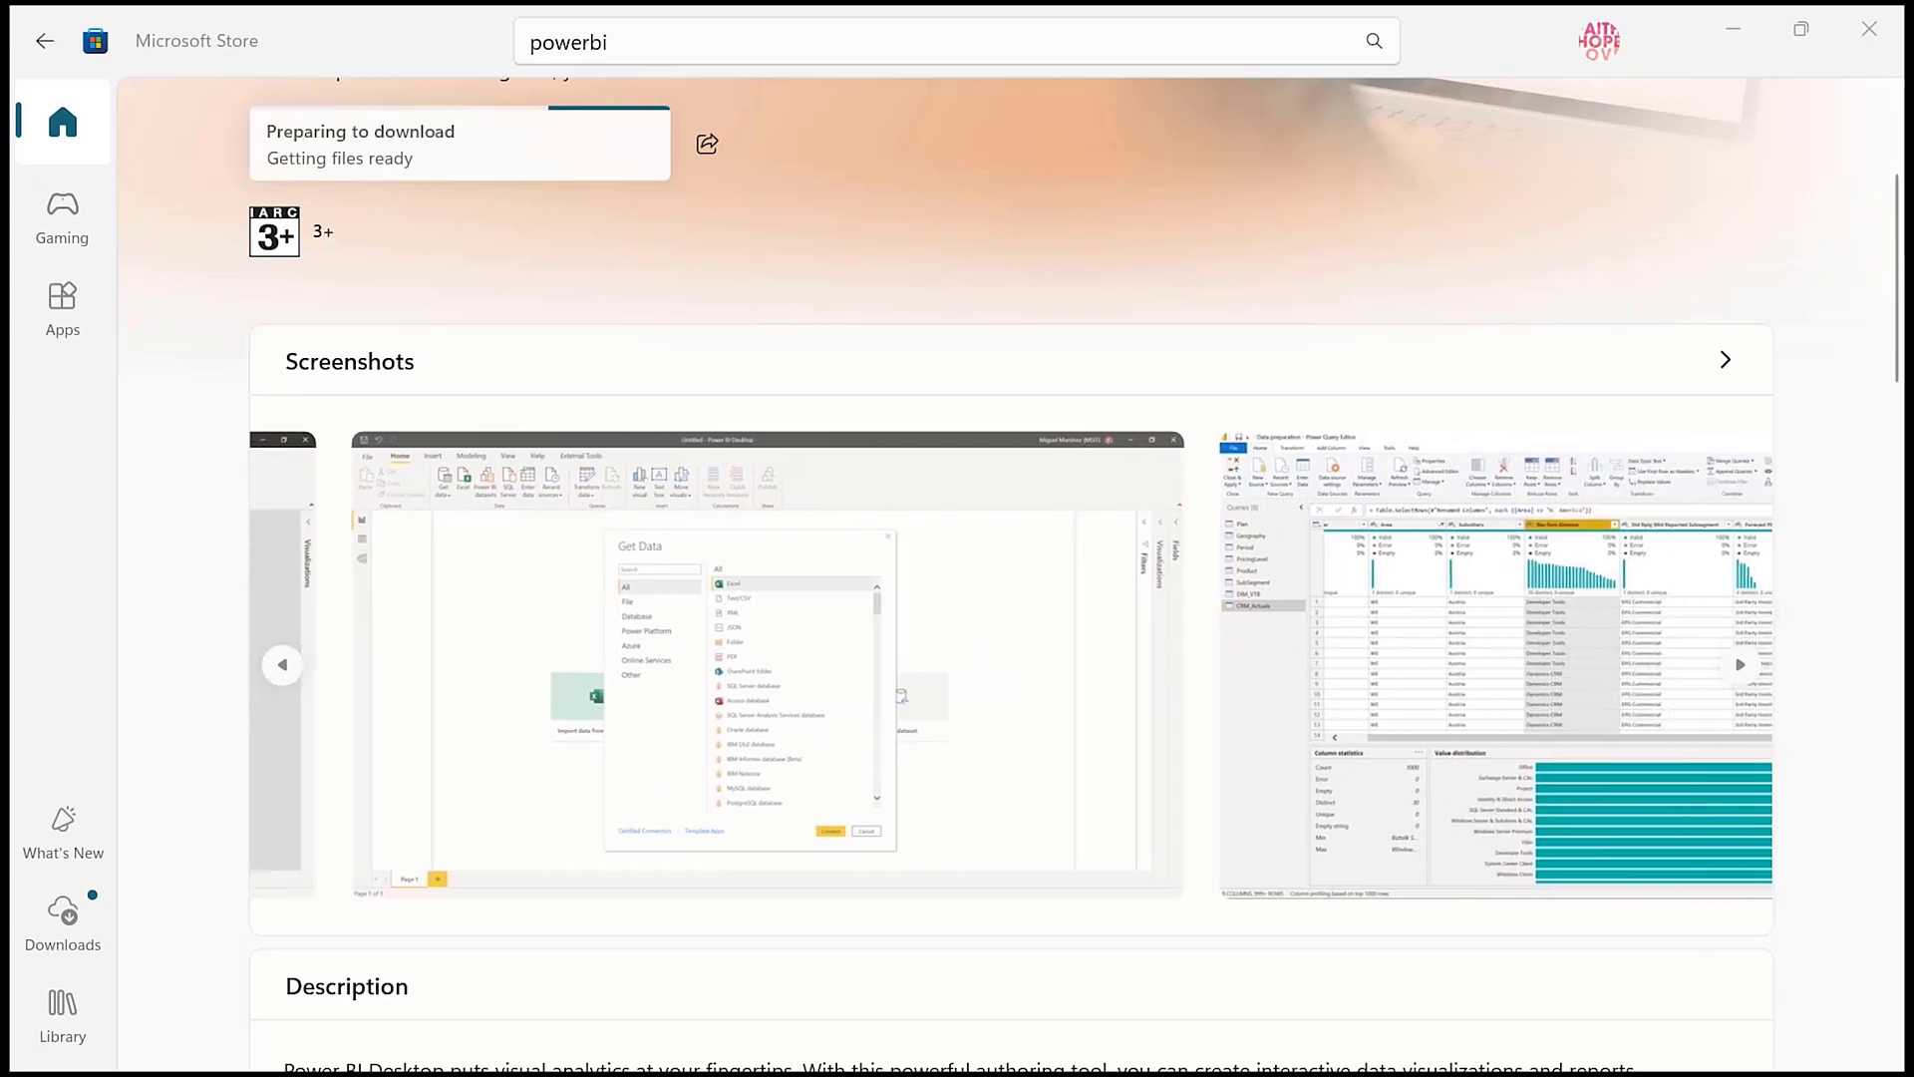
pyautogui.hscroll(4, 1011, 664)
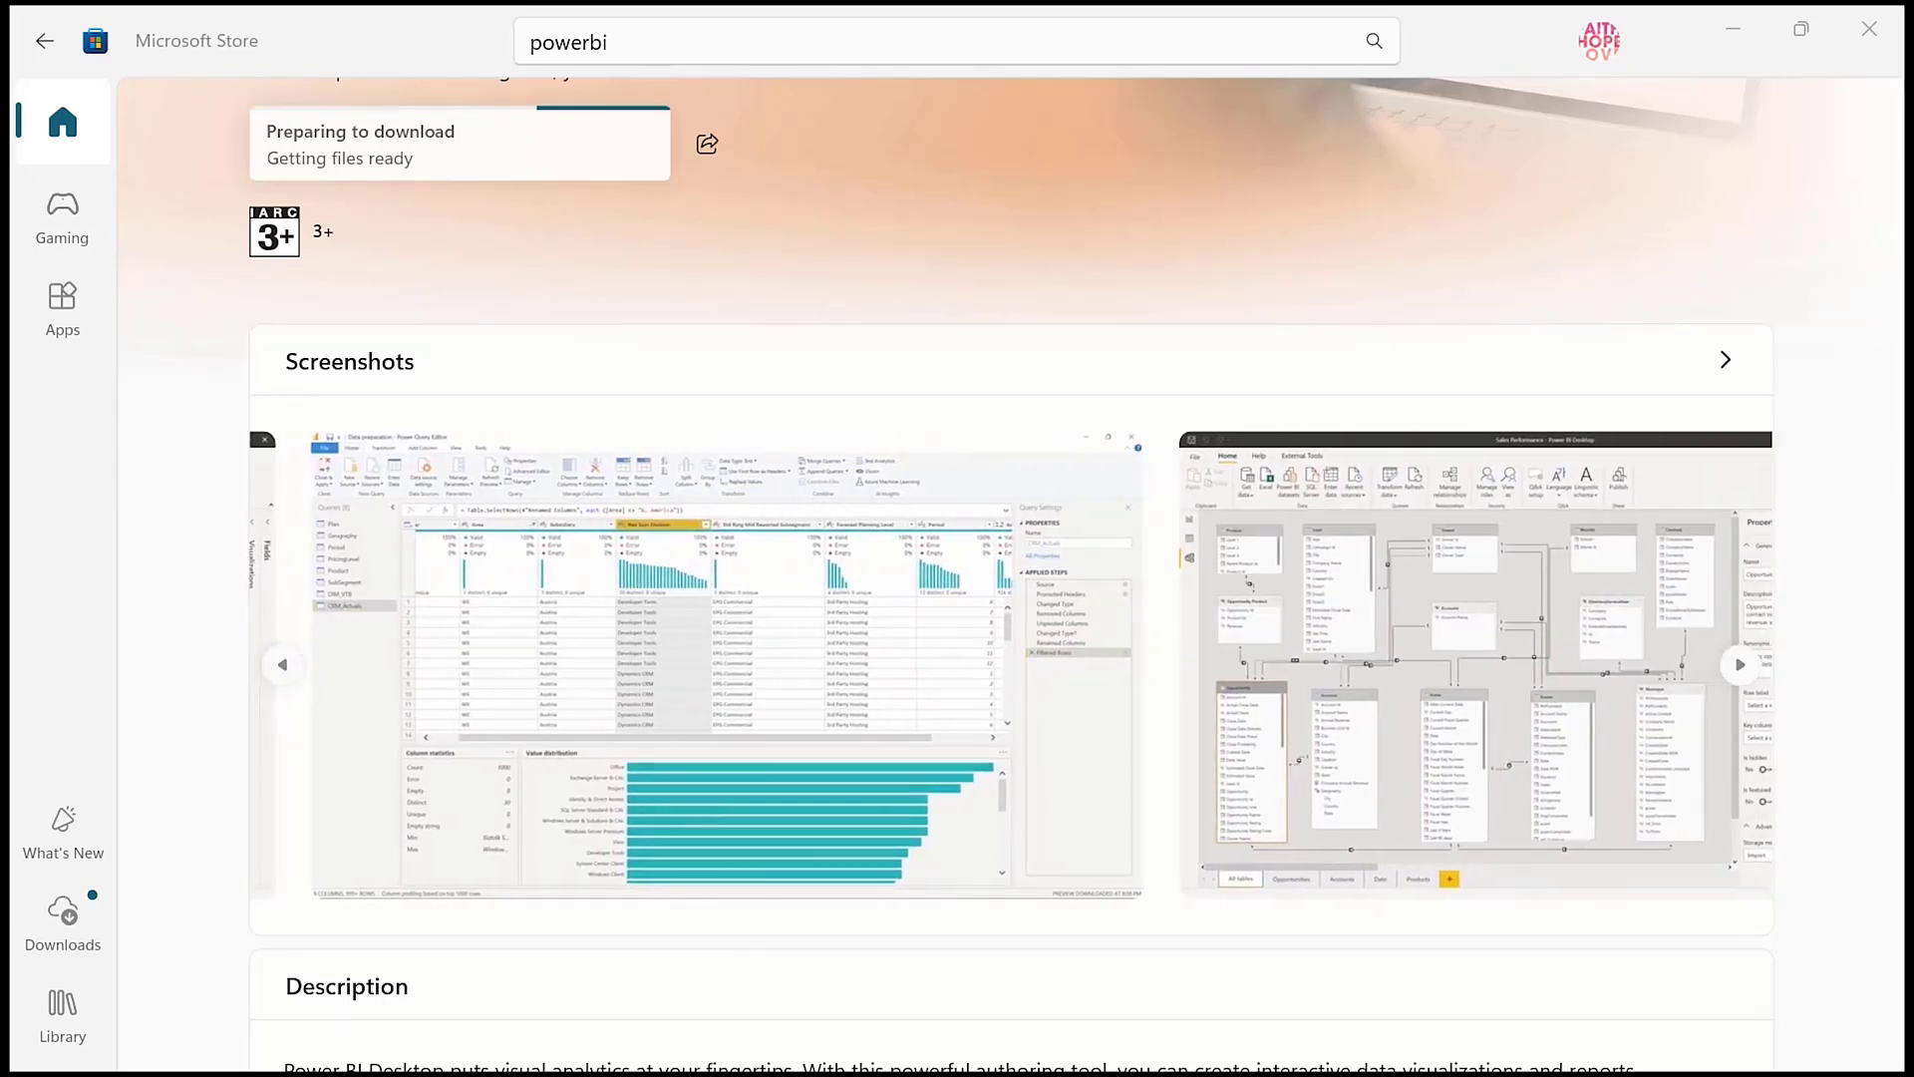
pyautogui.hscroll(4, 1011, 664)
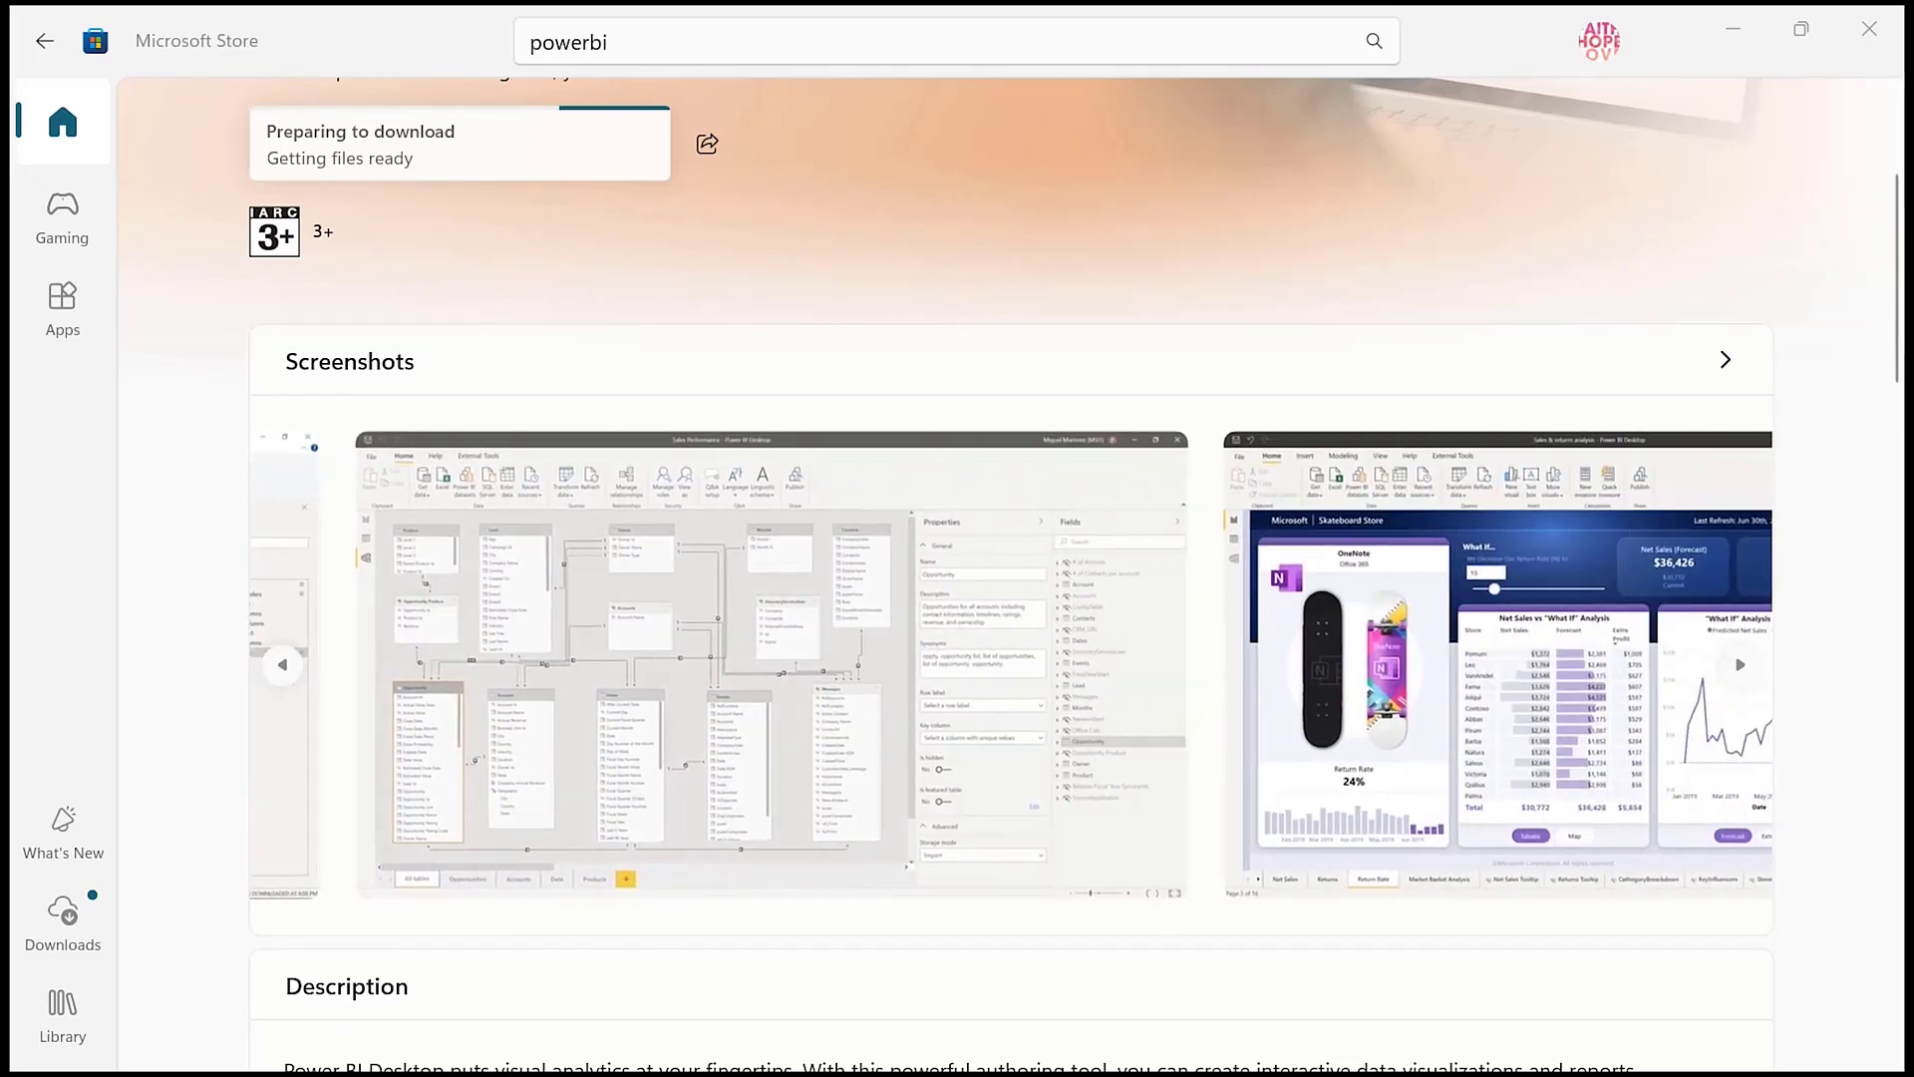
pyautogui.hscroll(4, 1011, 665)
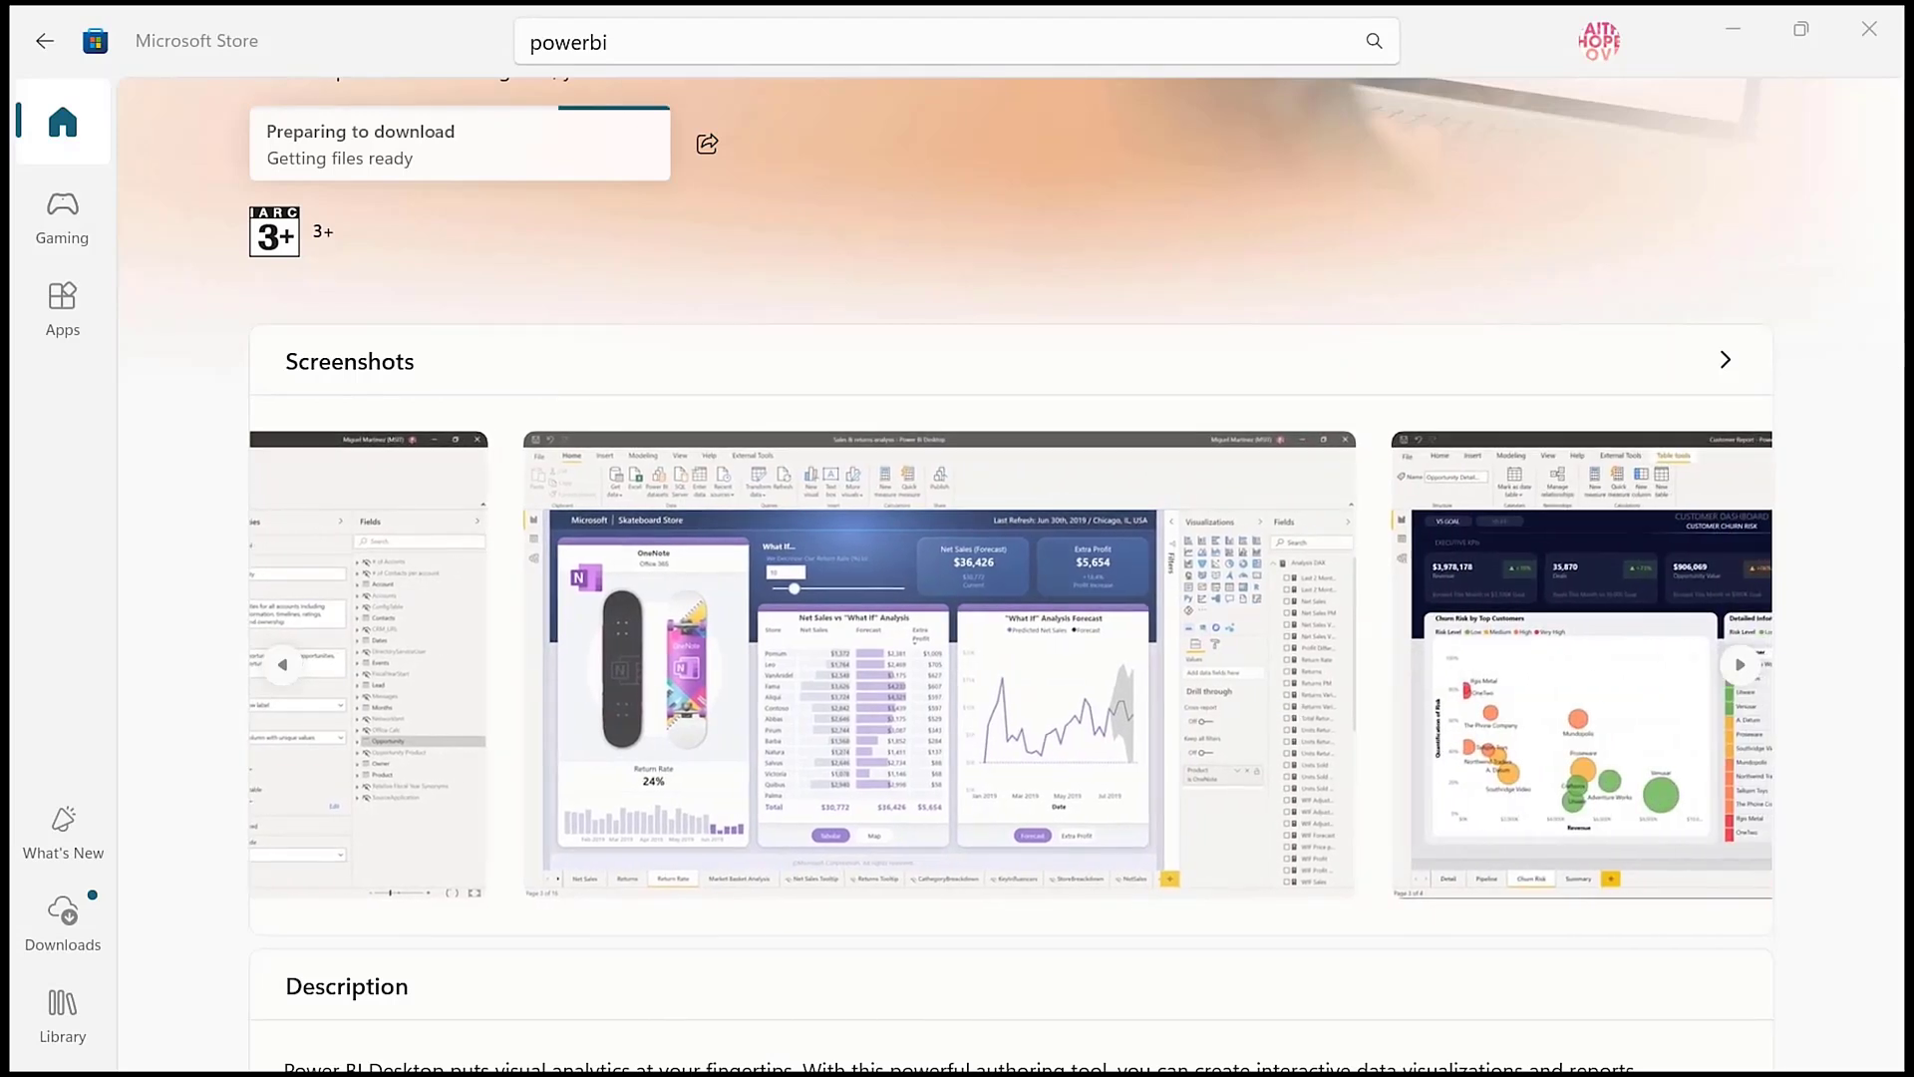
pyautogui.hscroll(3, 1011, 664)
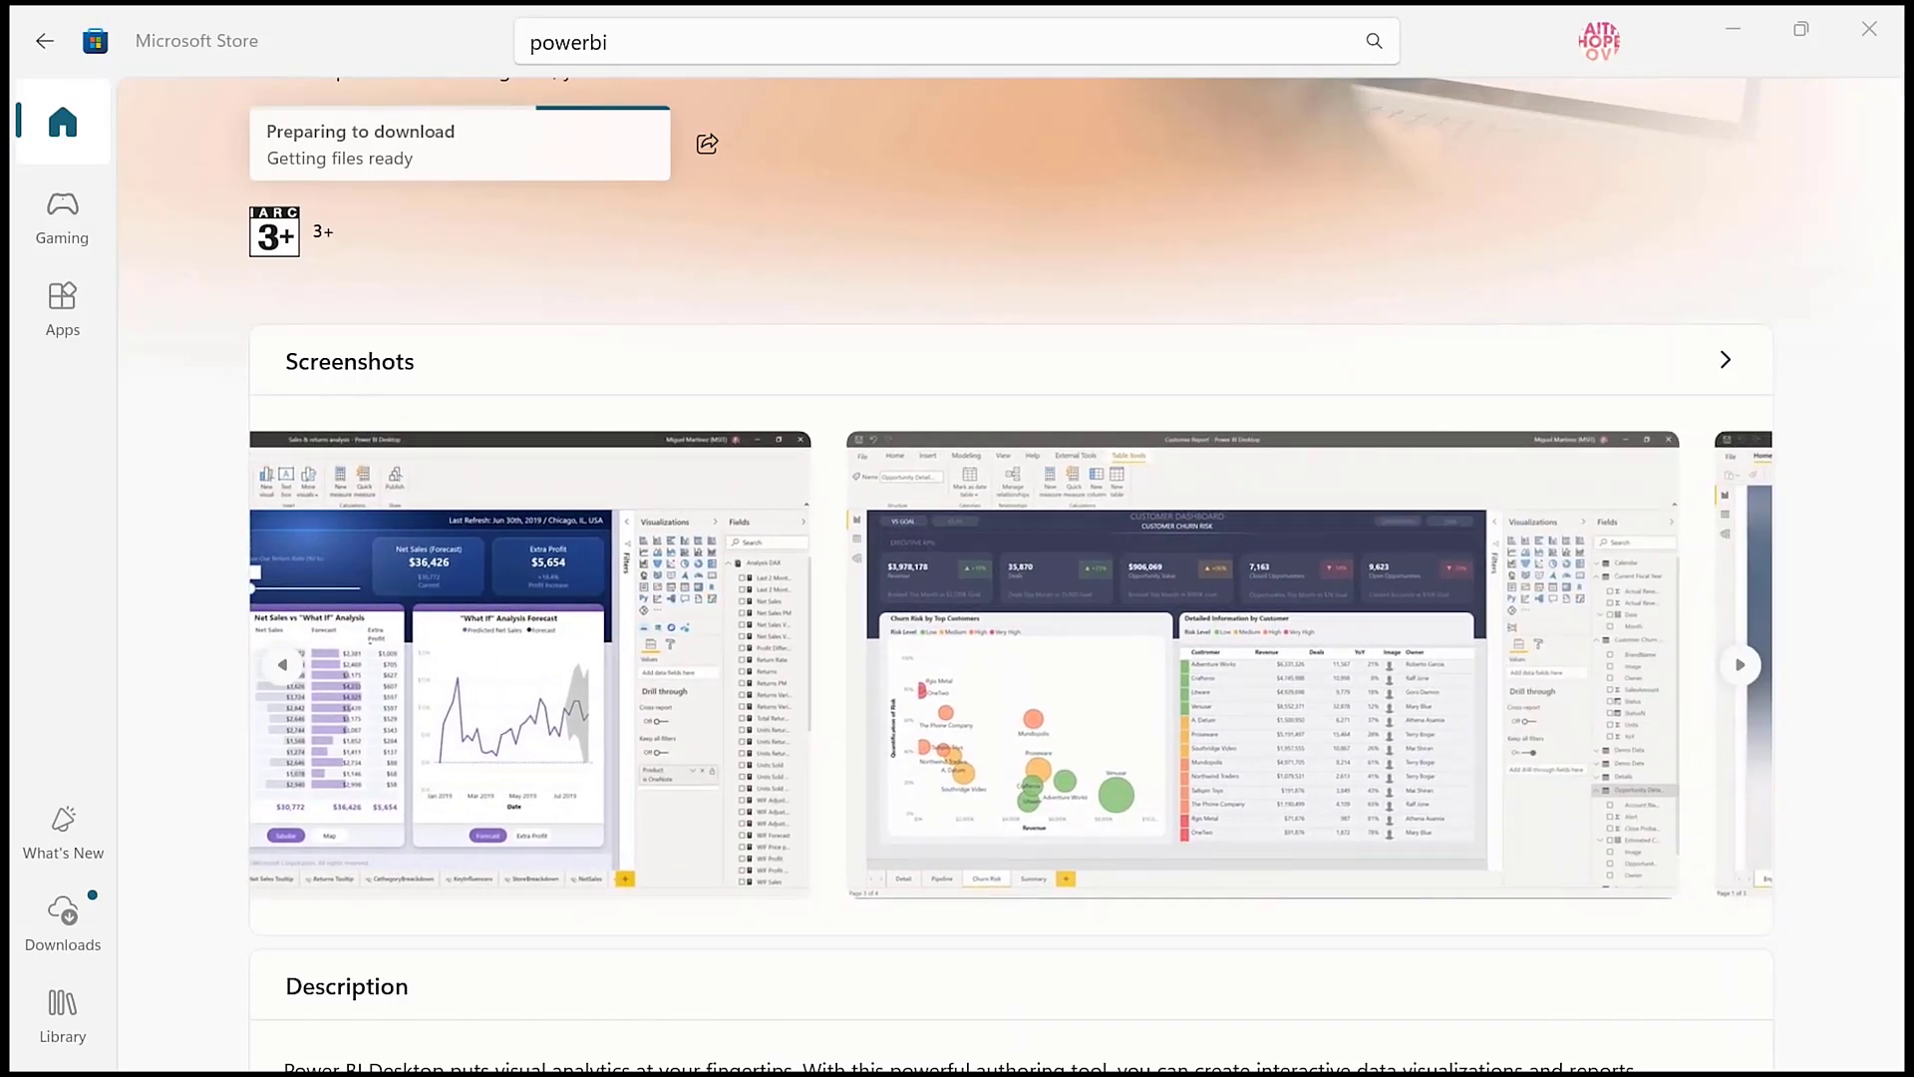
pyautogui.hscroll(4, 1011, 664)
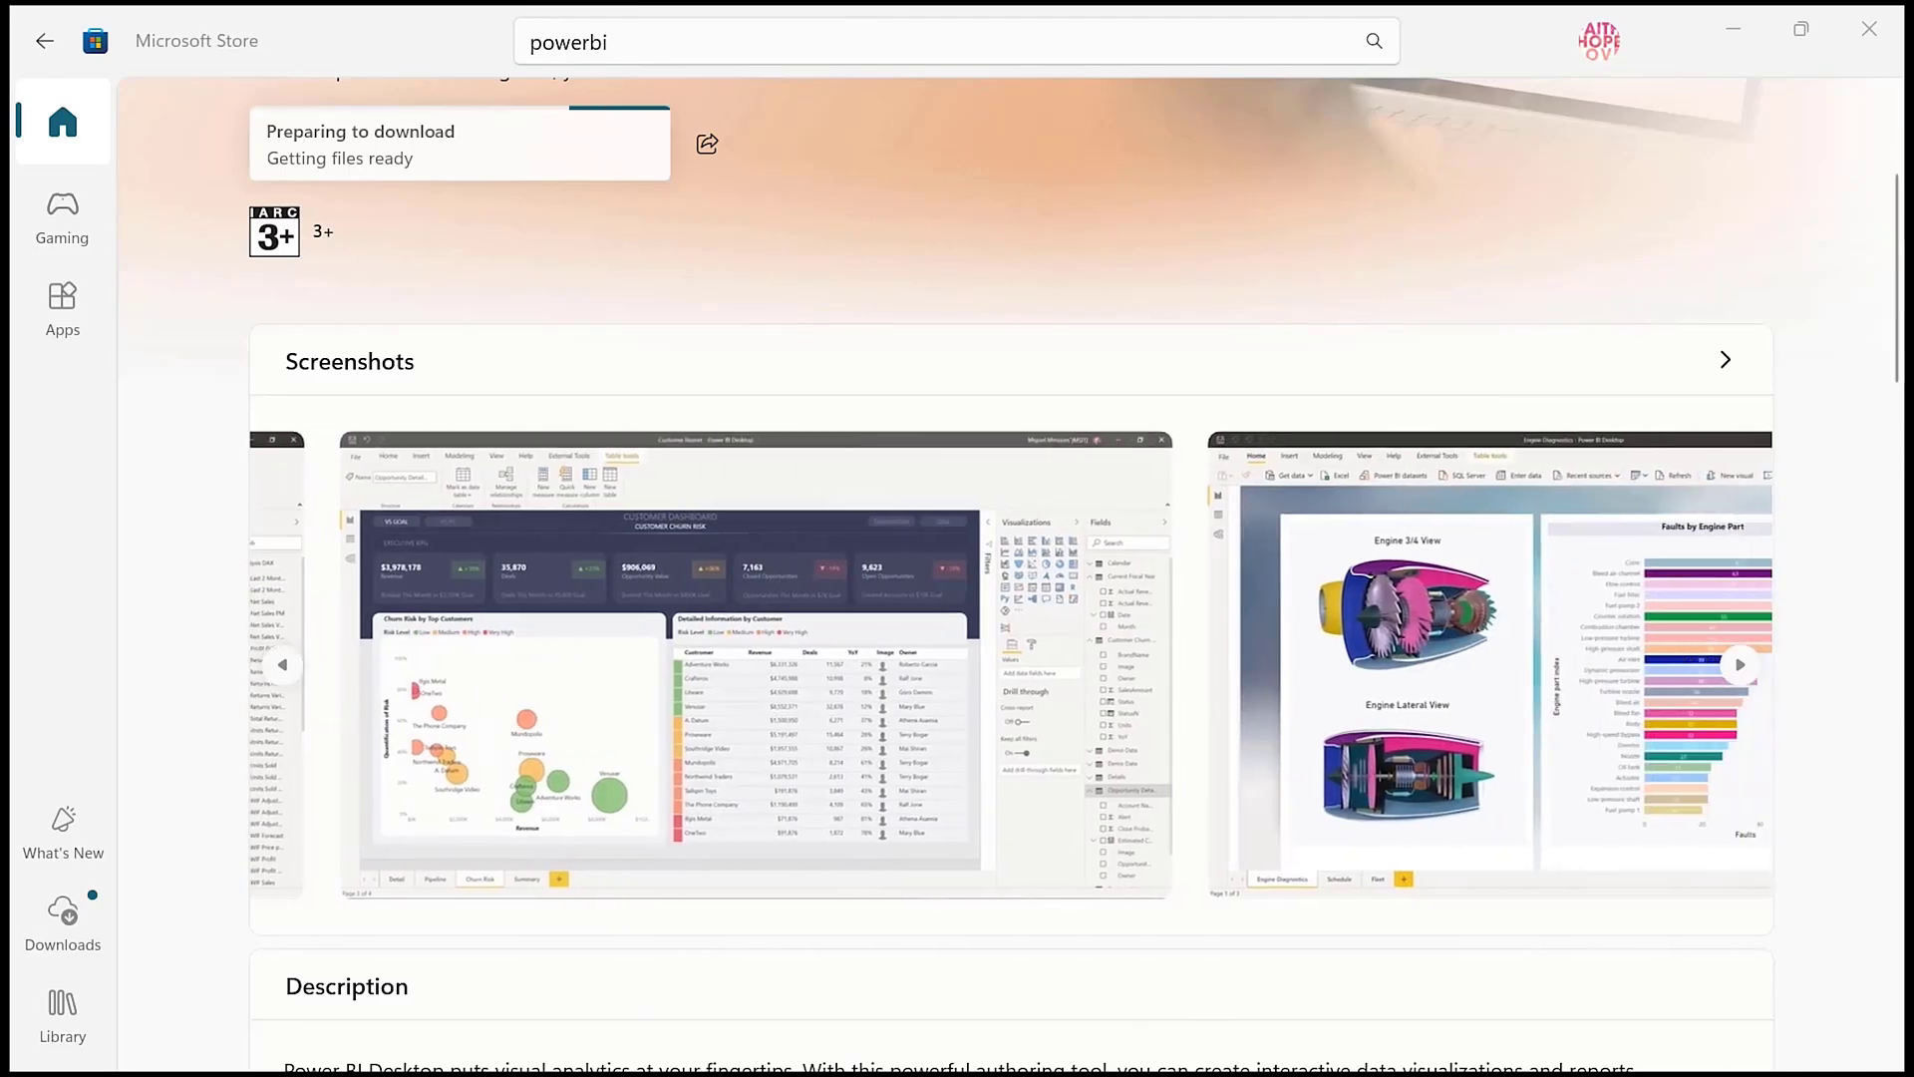
pyautogui.hscroll(2, 1011, 664)
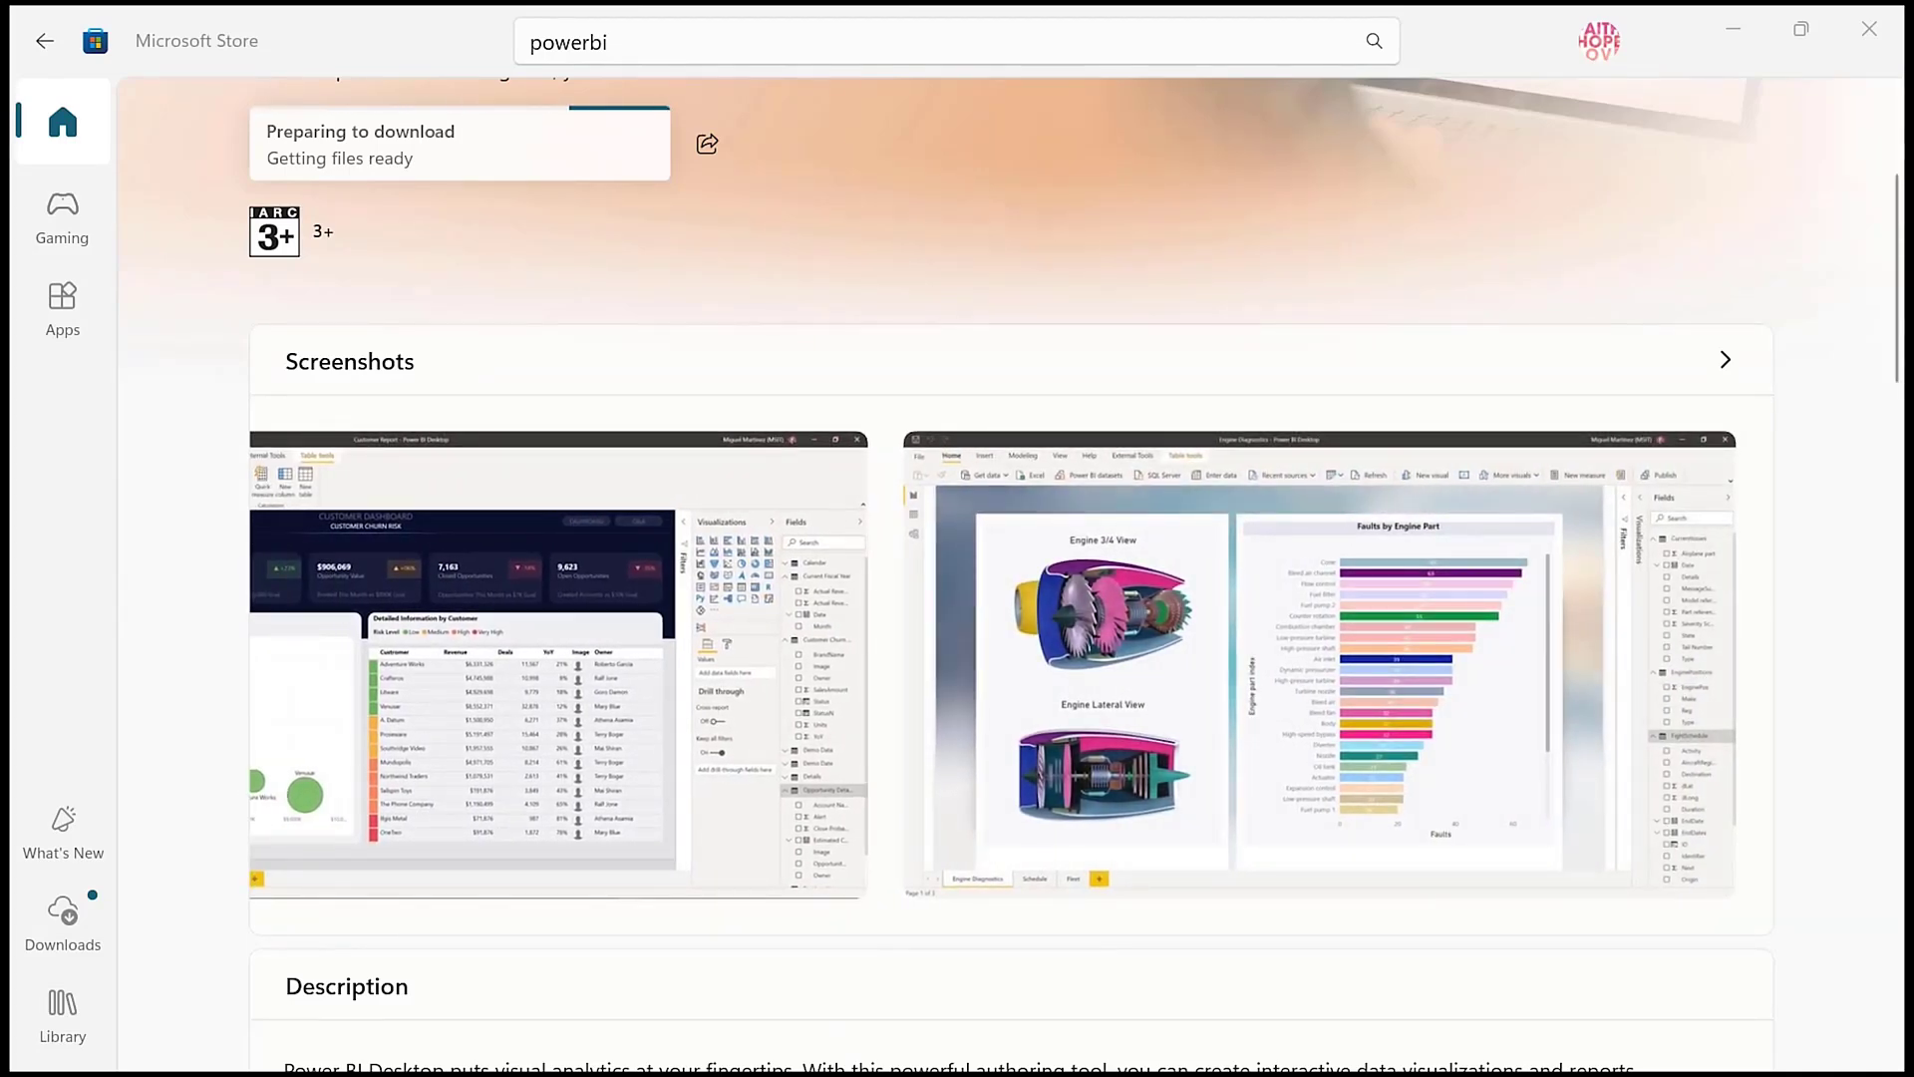
pyautogui.scroll(1, 1074, 575)
pyautogui.scroll(2, 1074, 575)
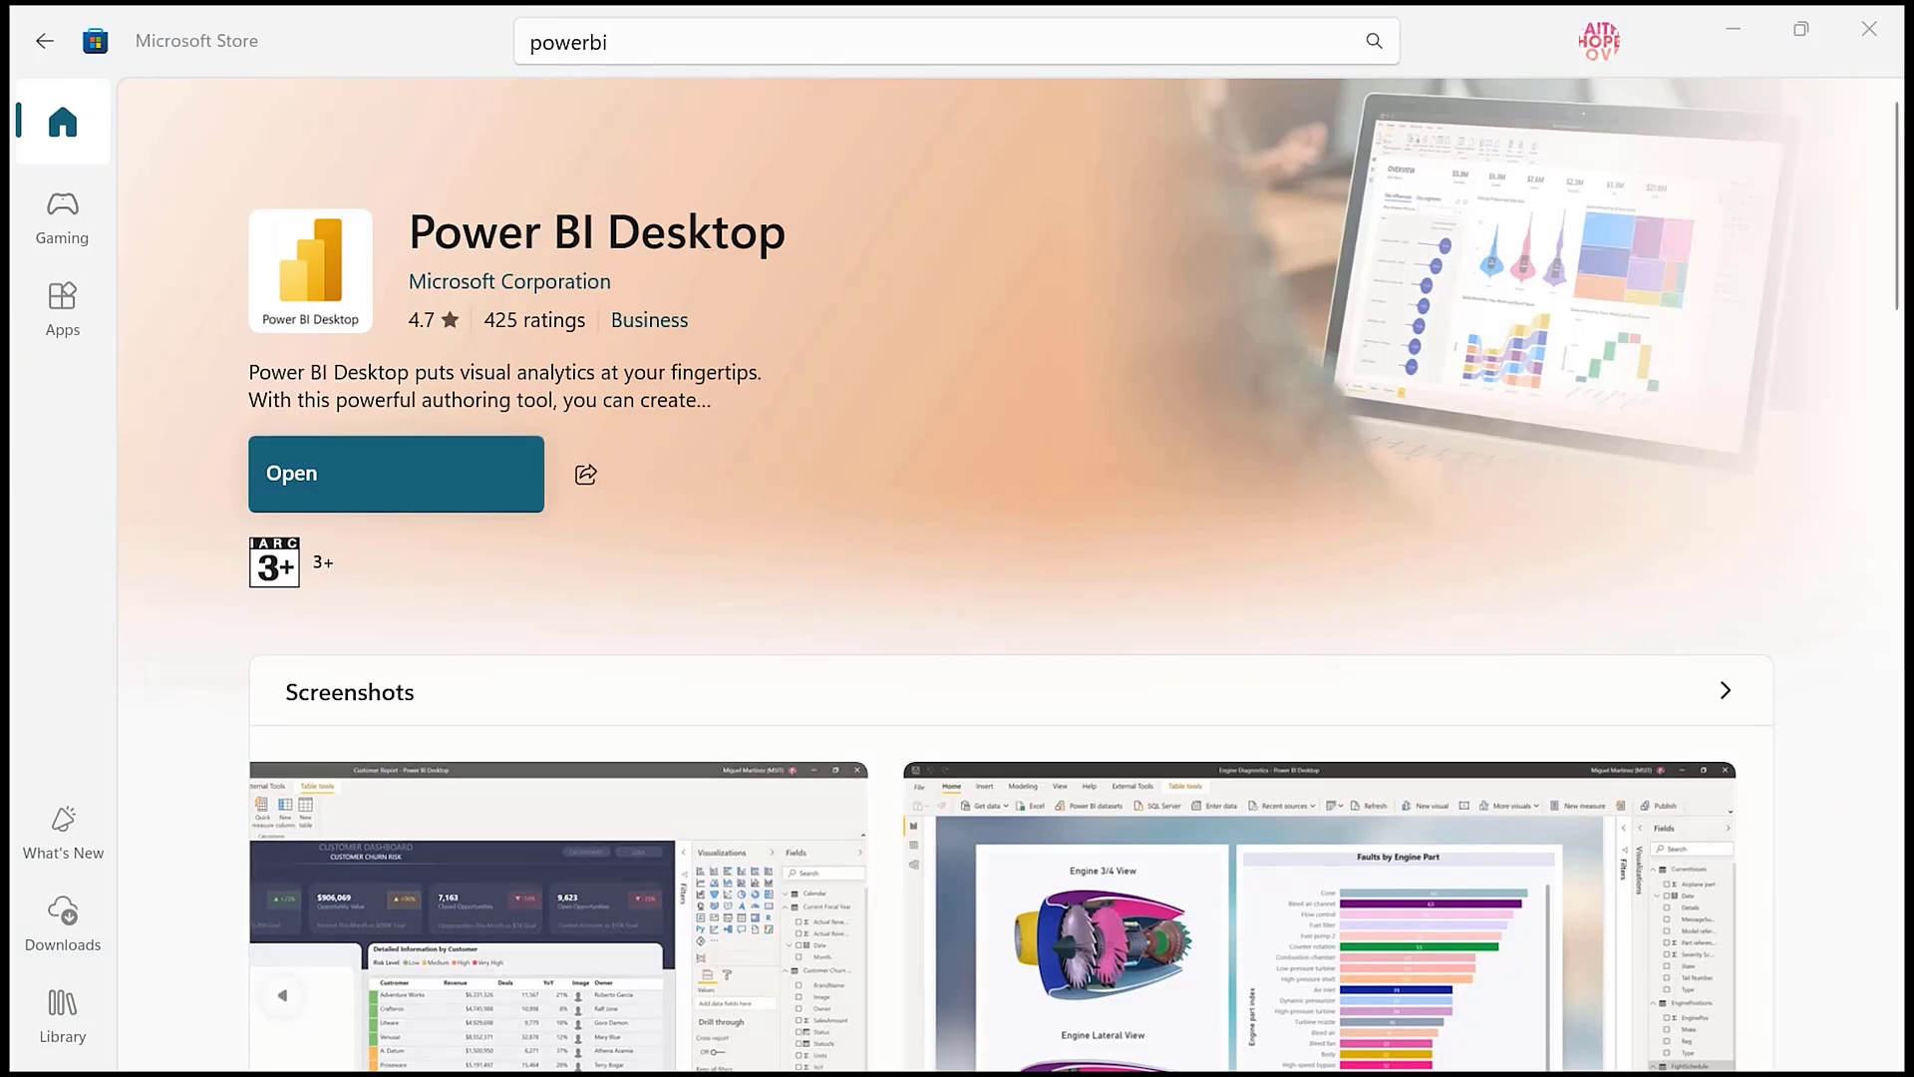
# Launch the installed Power BI Desktop, minimize the Microsoft Store and dismiss the Collaborate and share tip
pyautogui.click(395, 474)
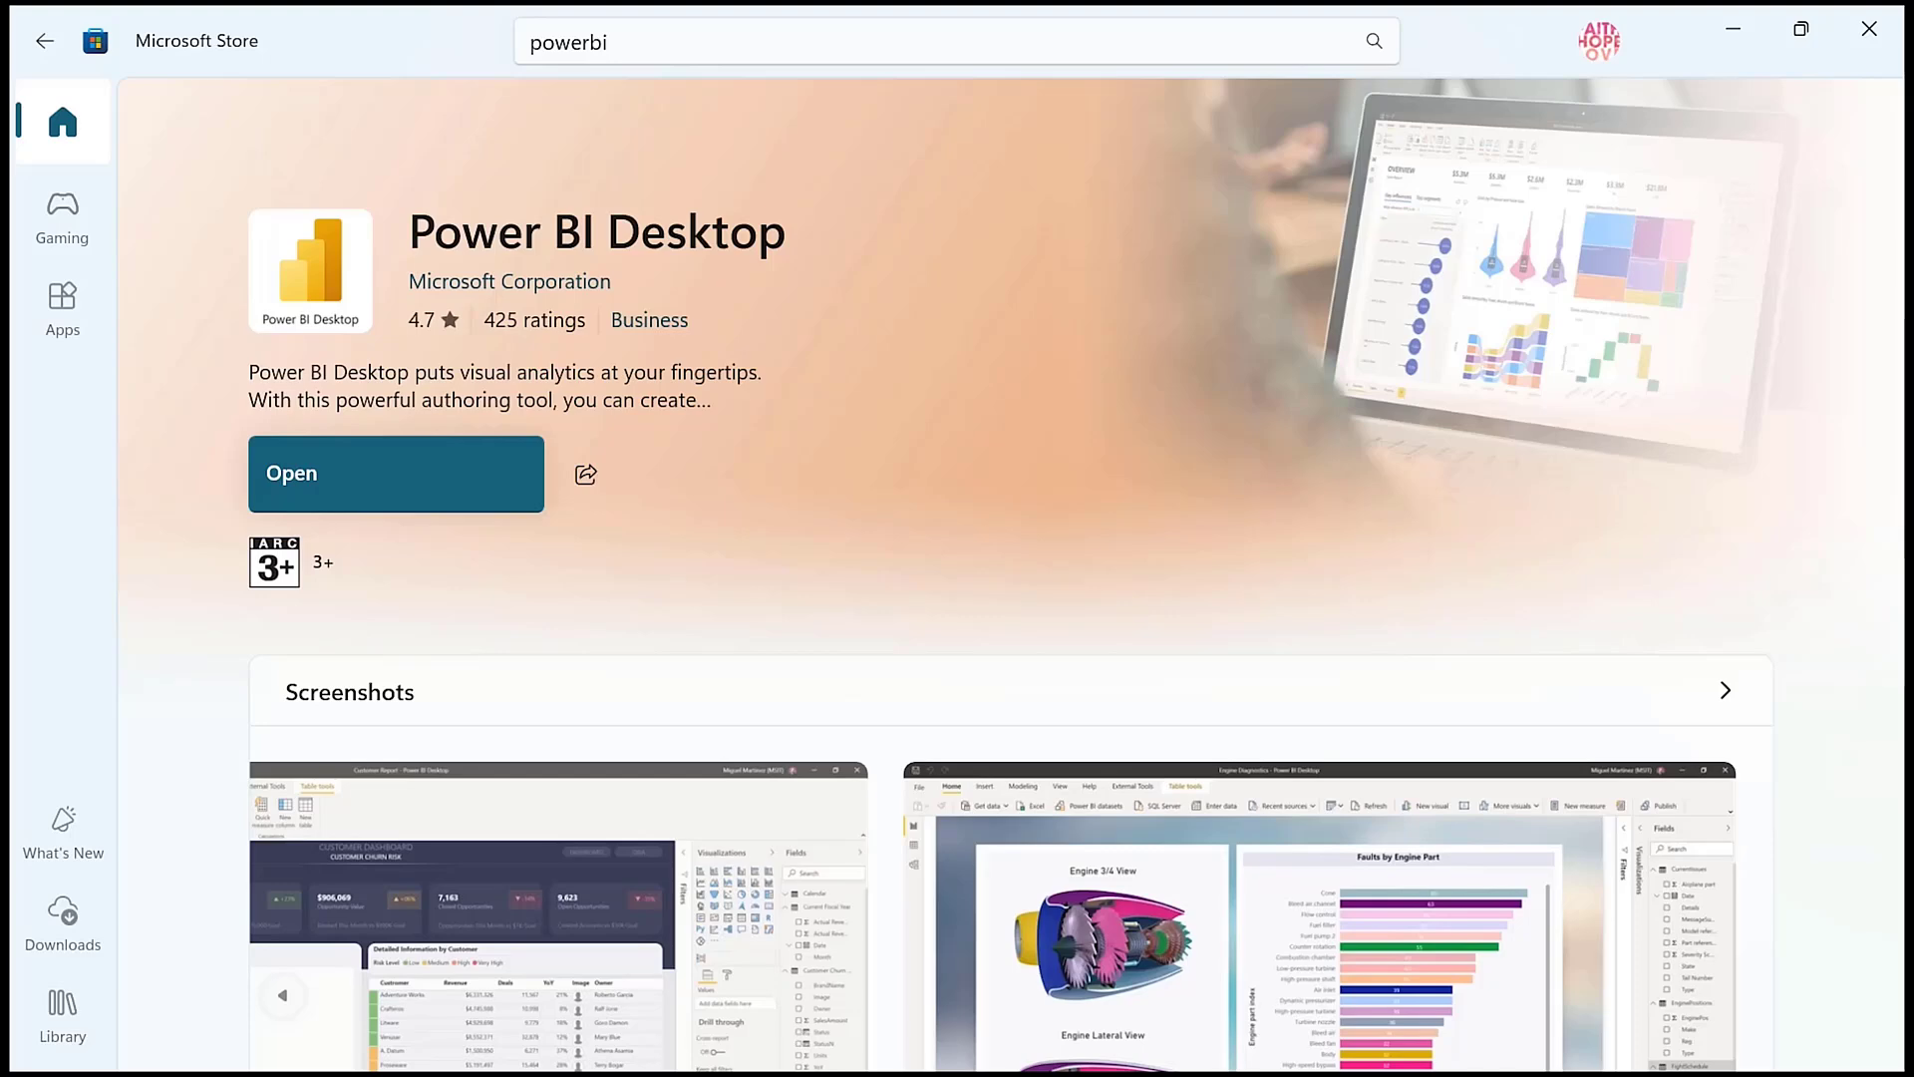
pyautogui.press('super')
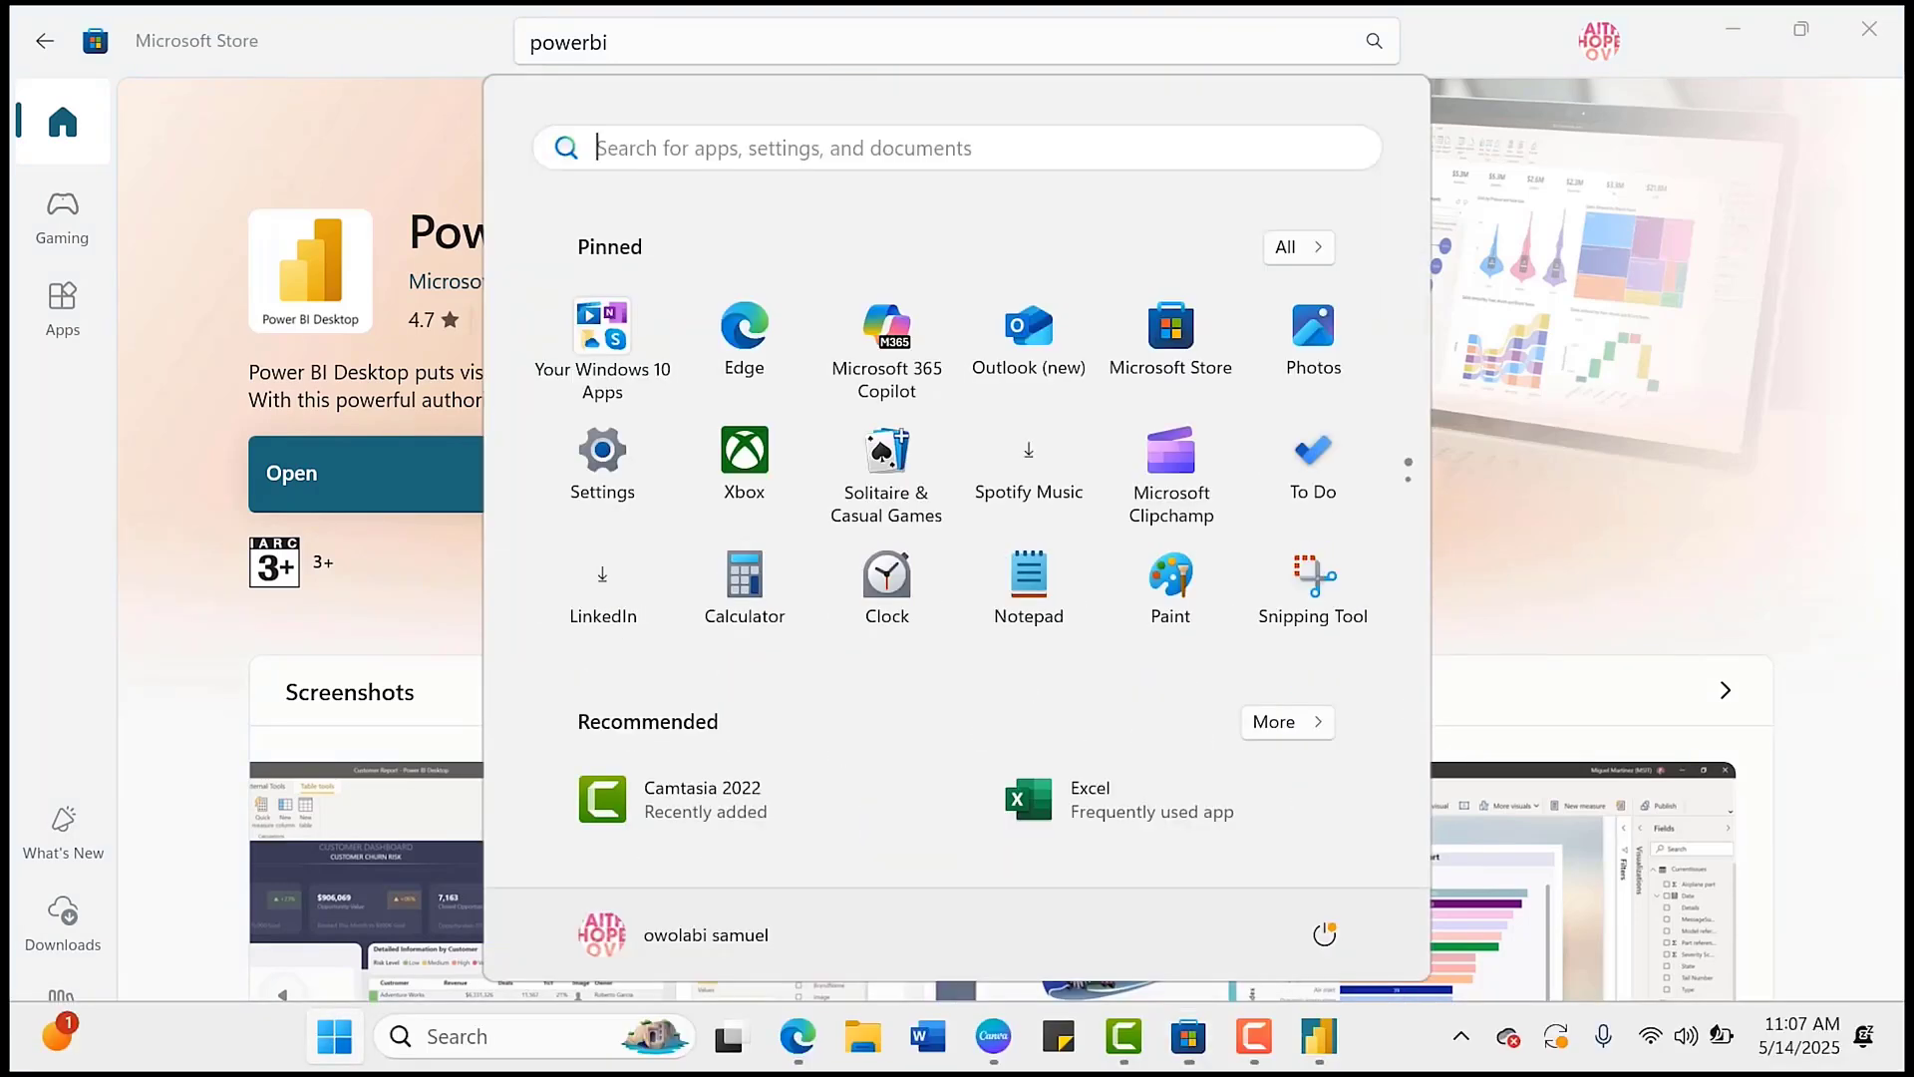
pyautogui.moveTo(1319, 1037)
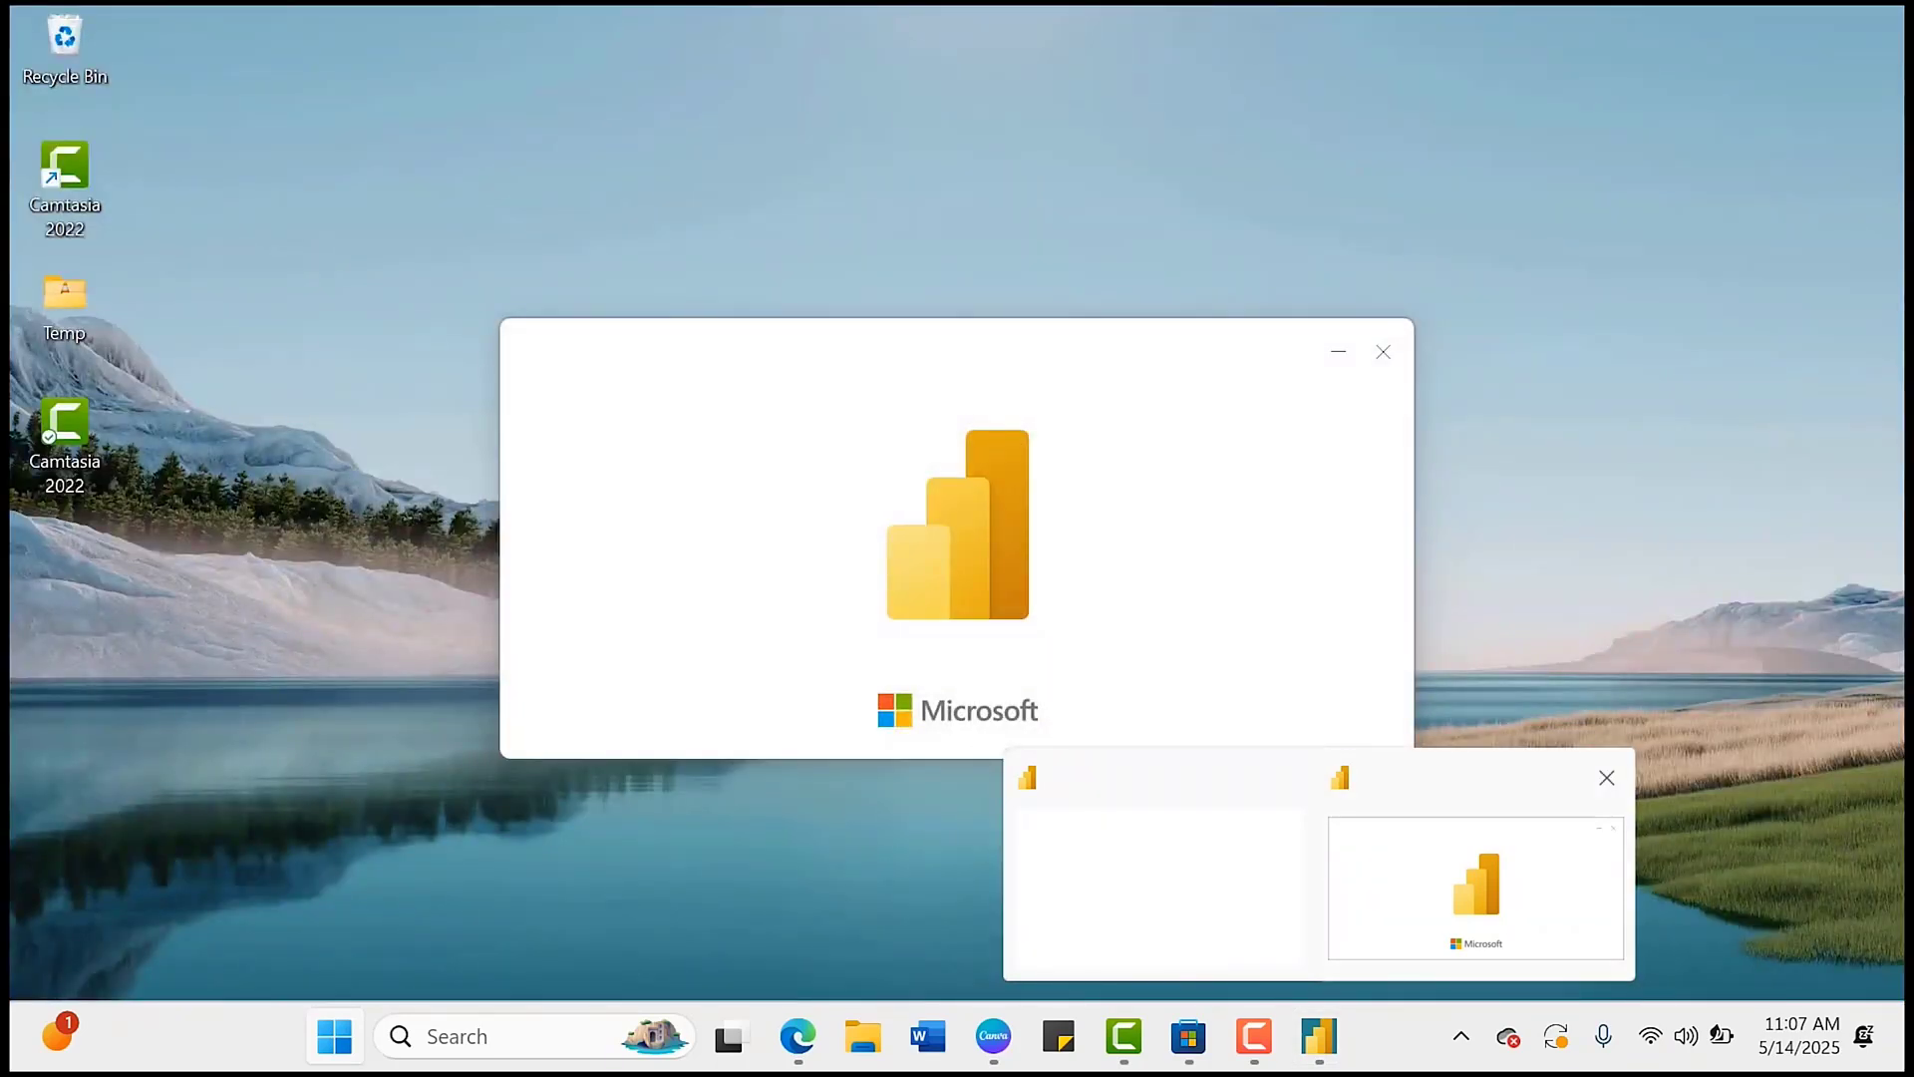
pyautogui.click(1476, 888)
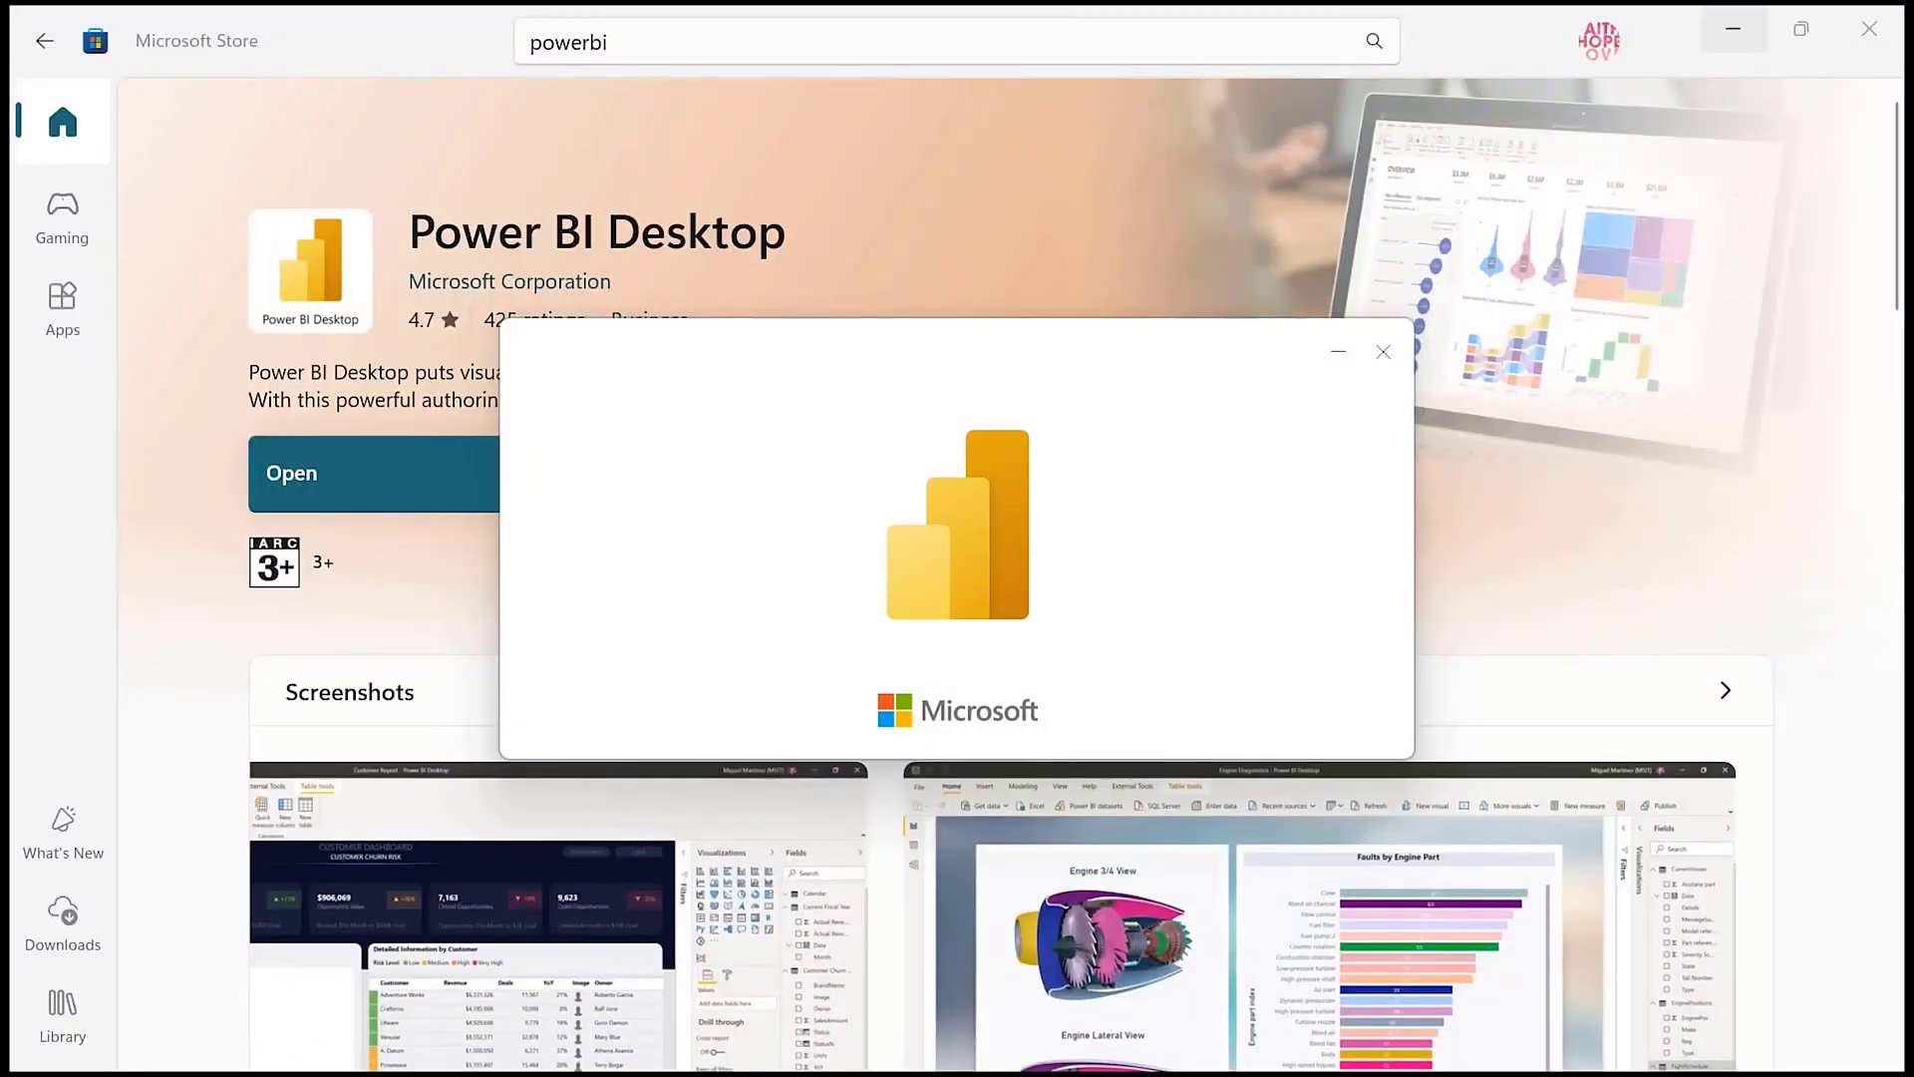
pyautogui.click(1734, 30)
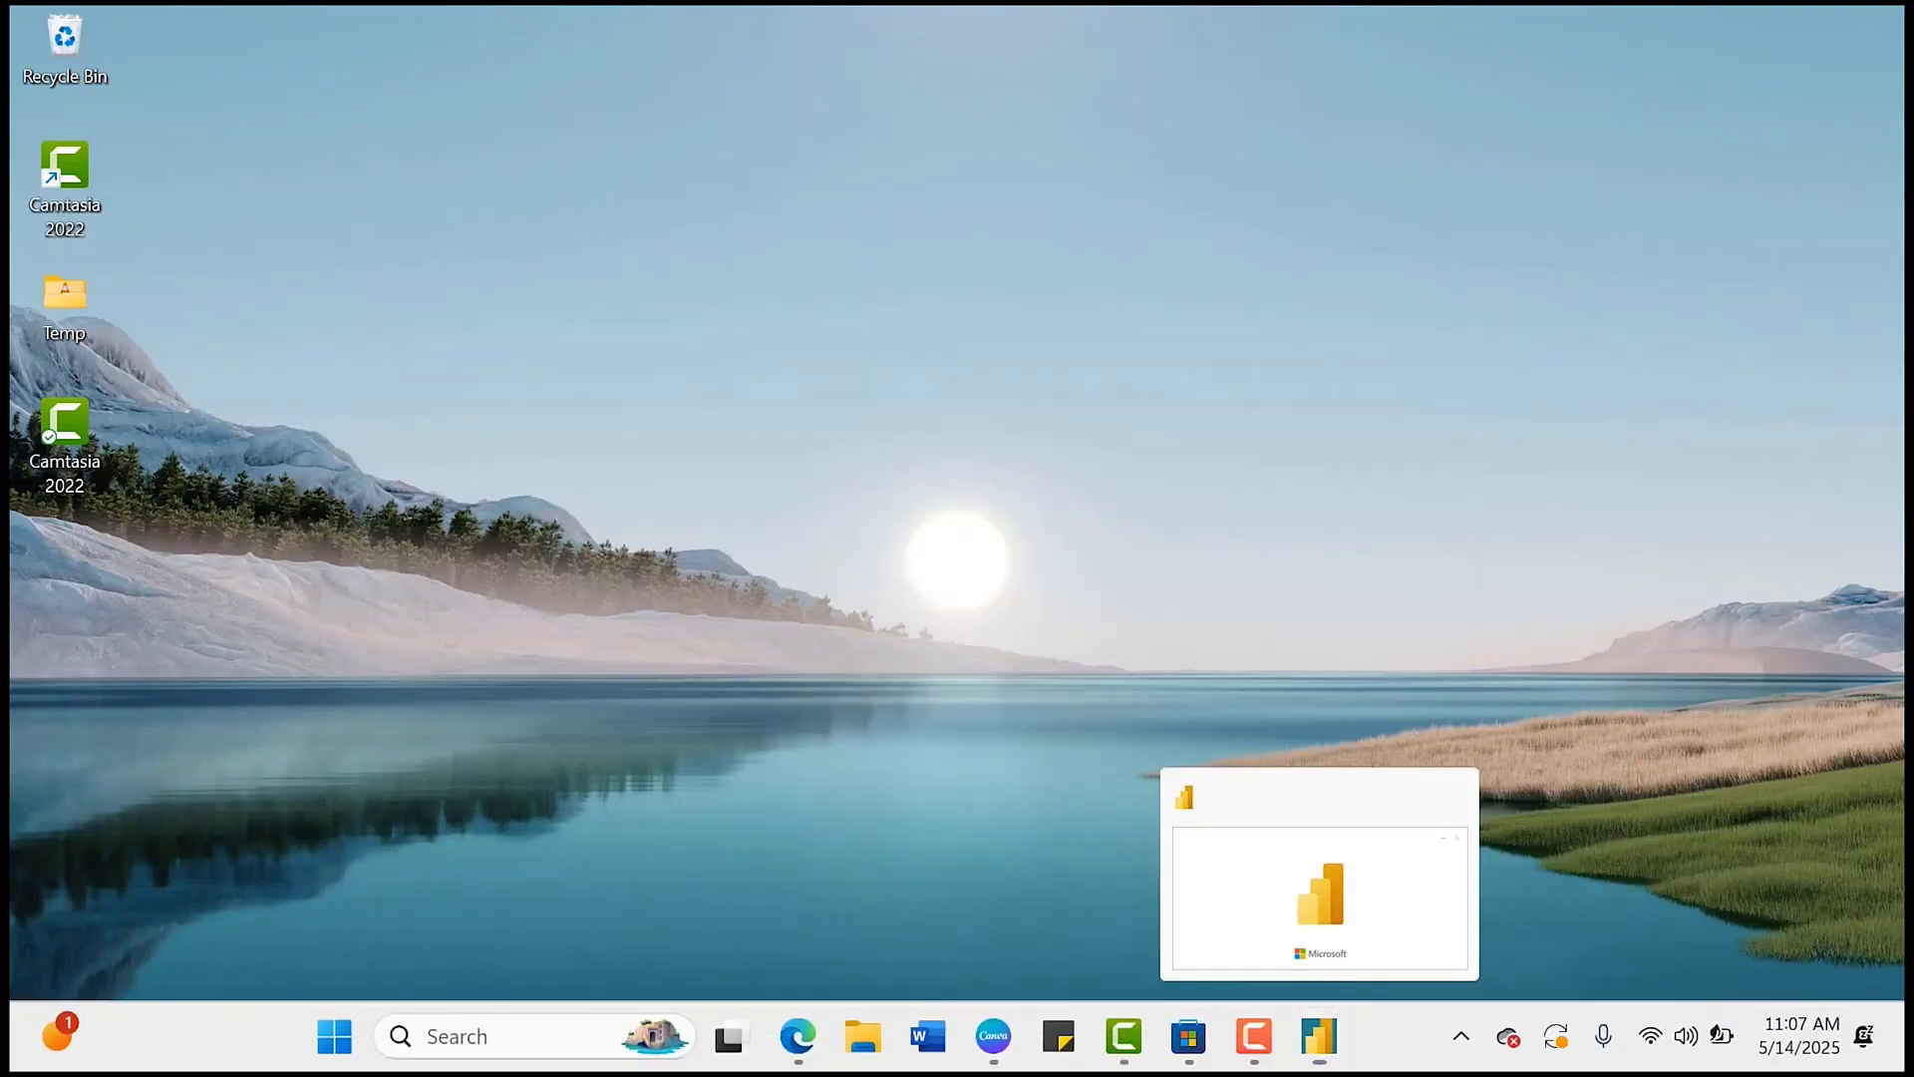
pyautogui.click(1319, 1037)
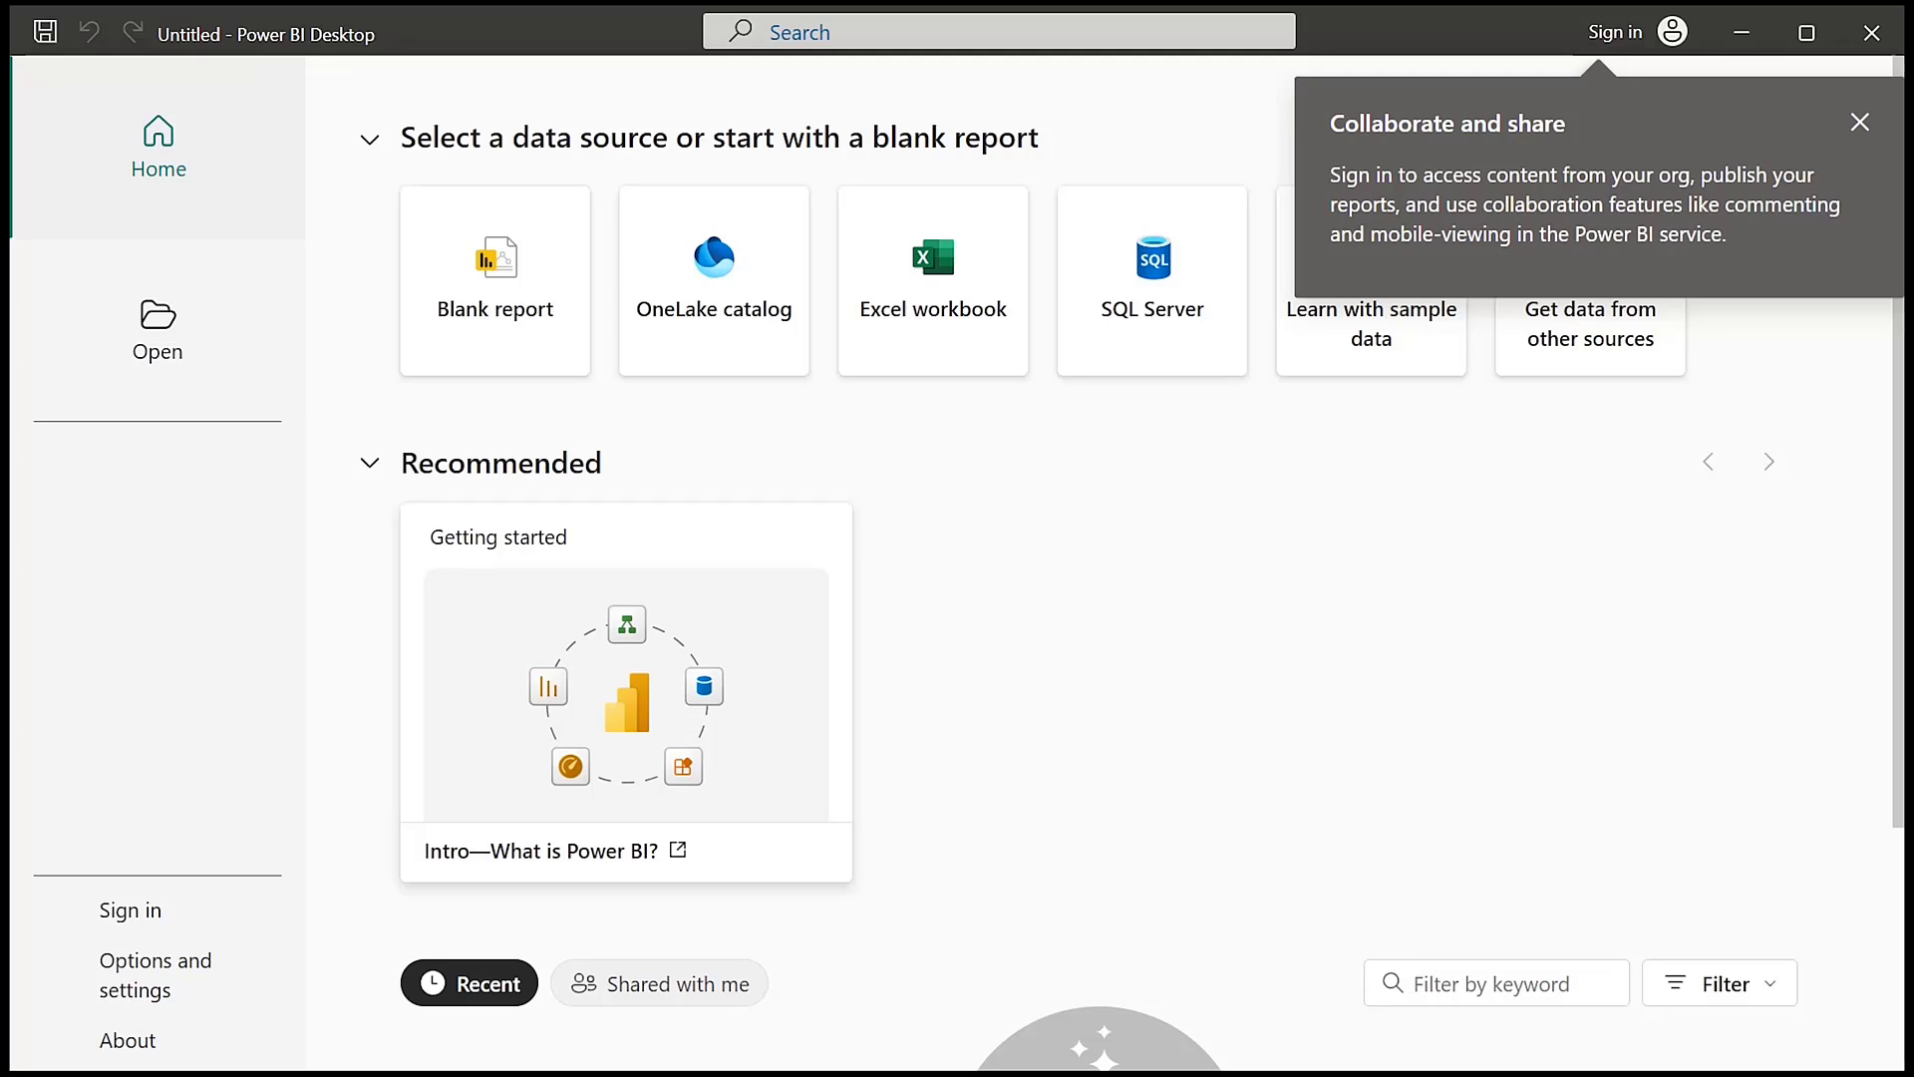
pyautogui.click(1860, 123)
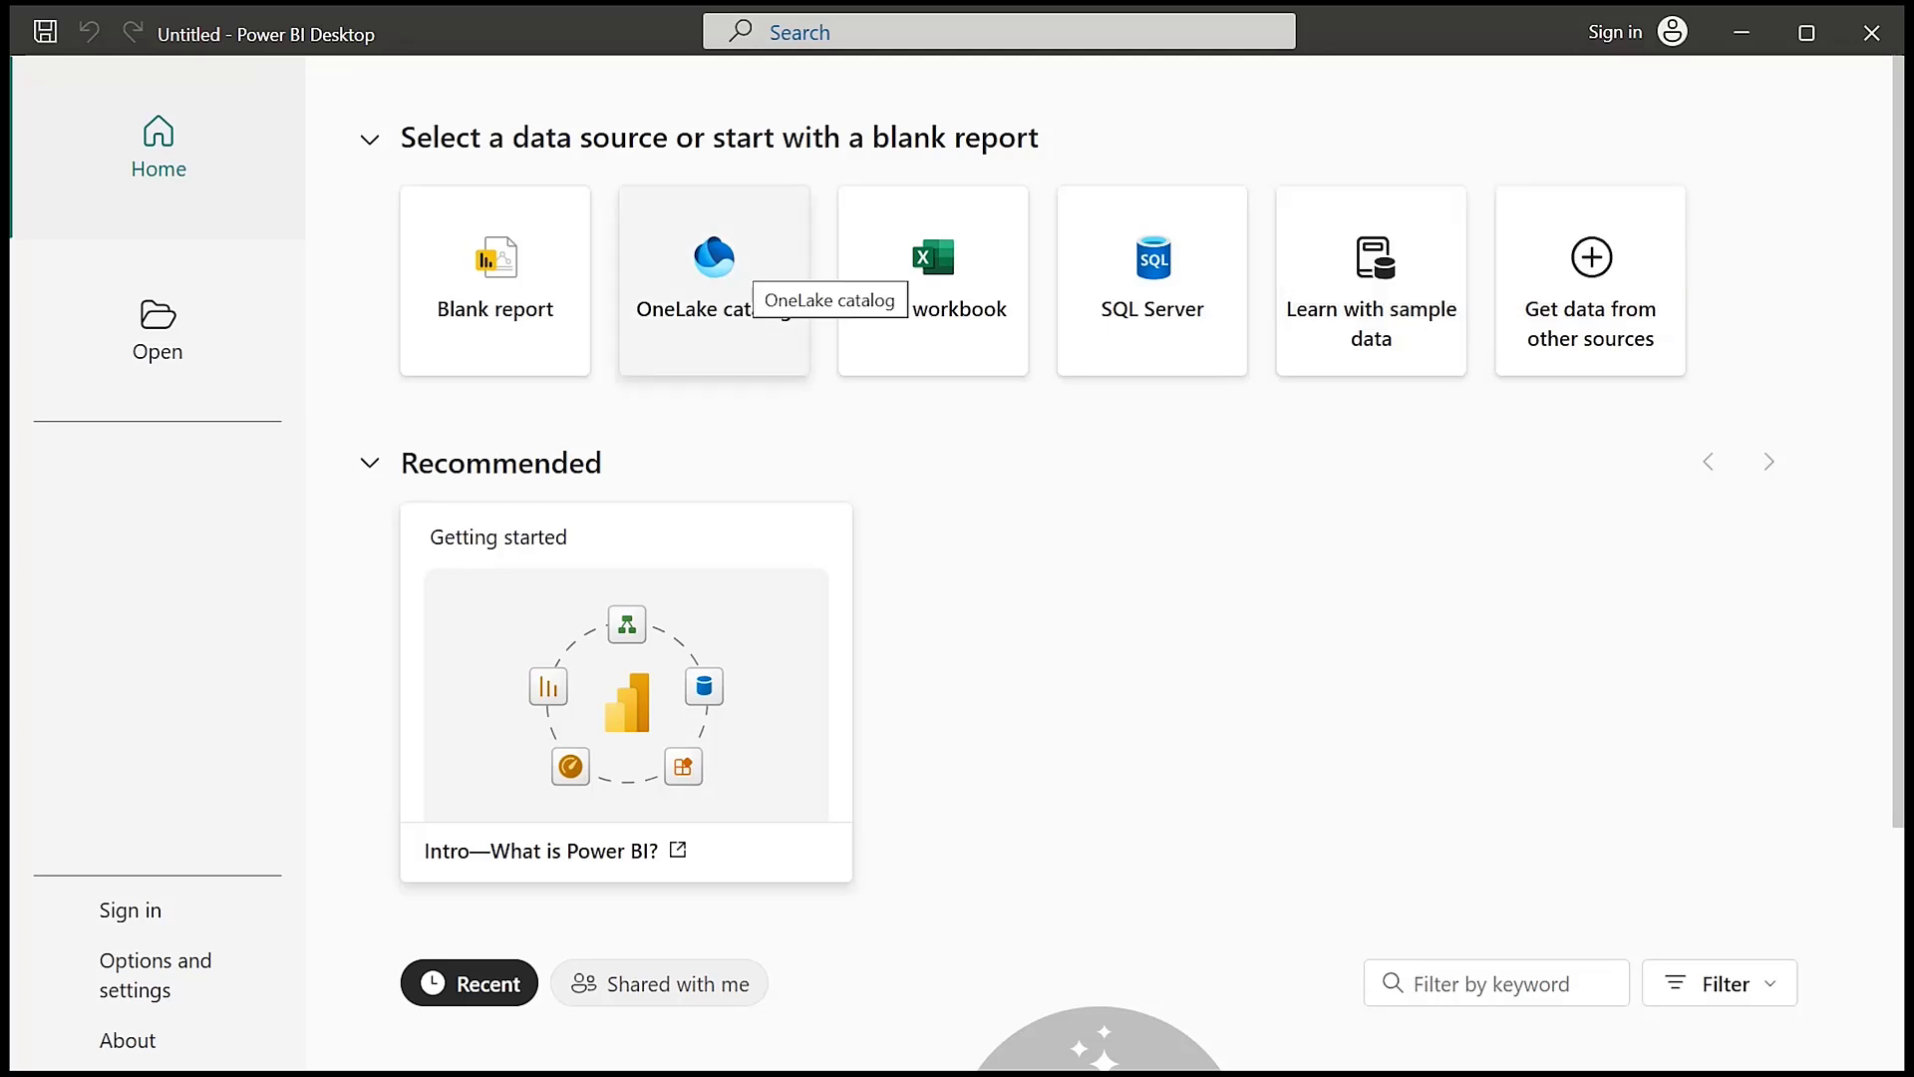
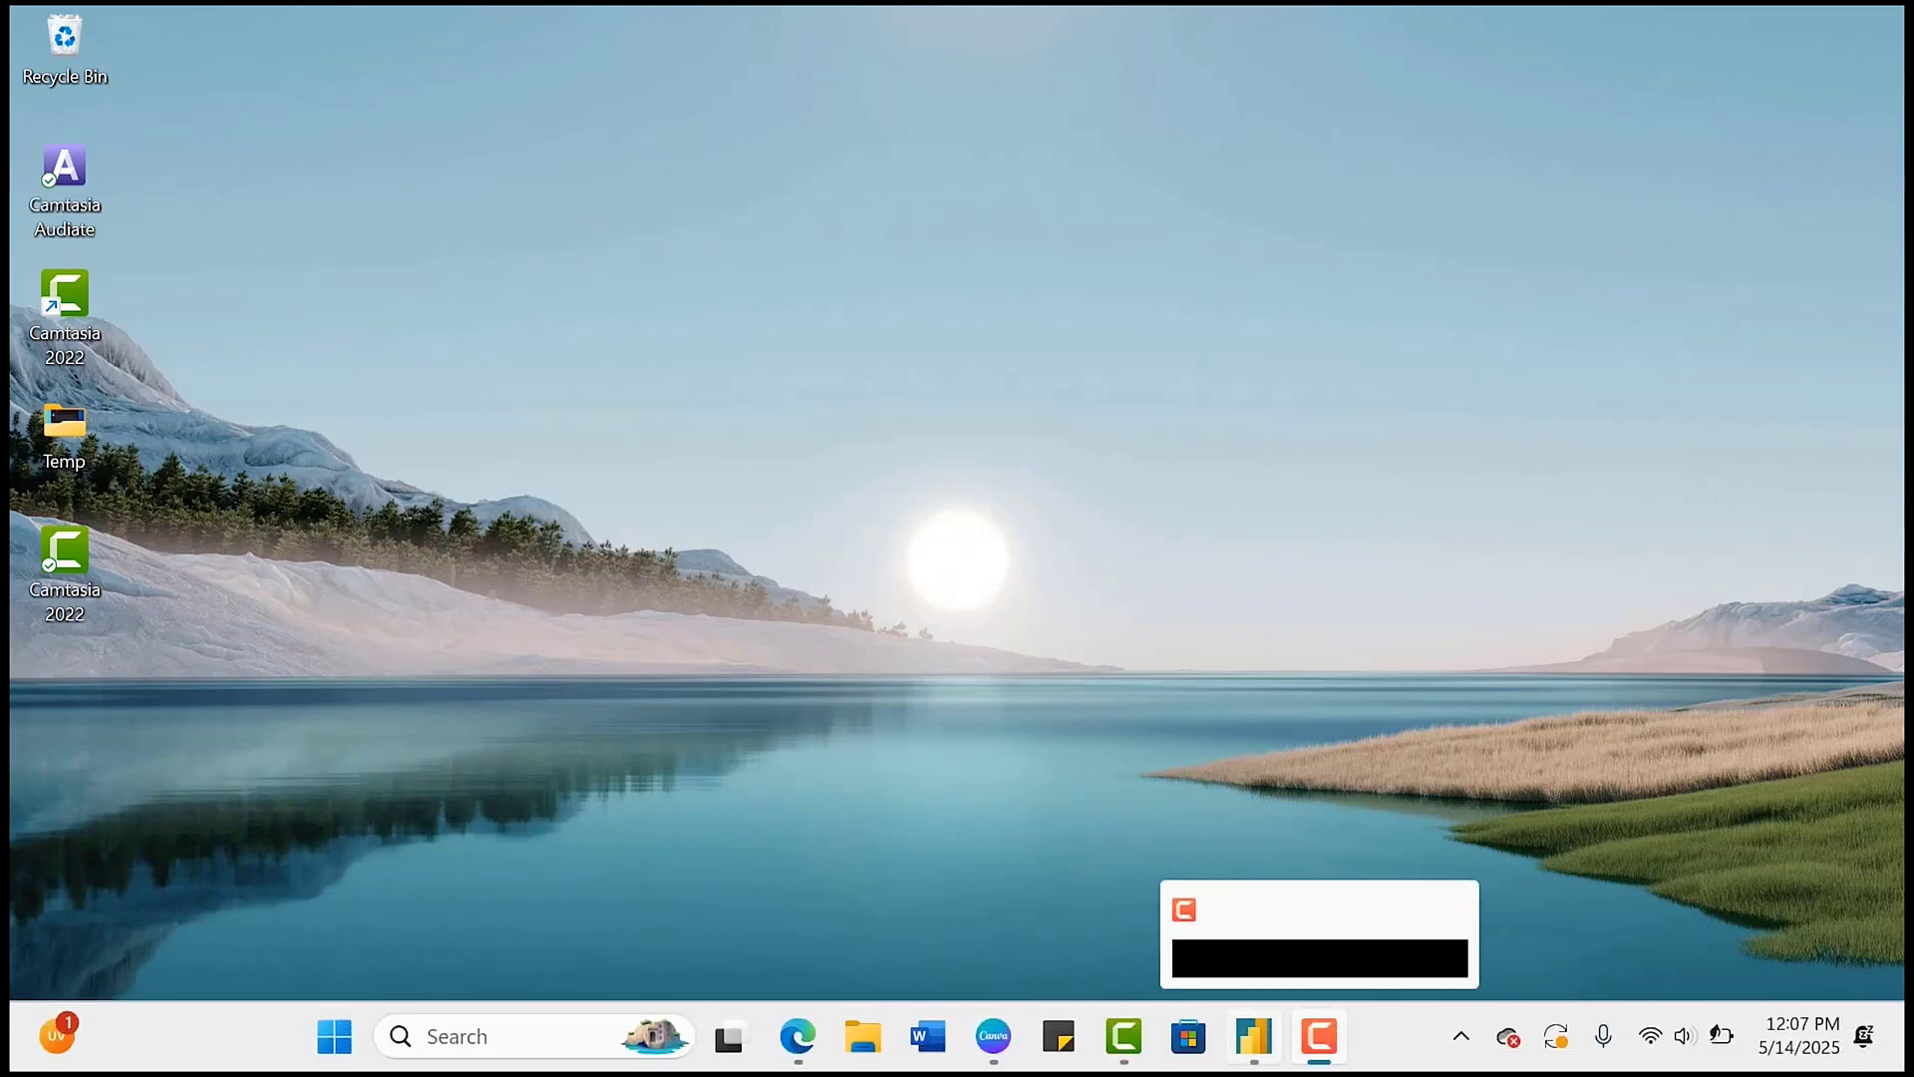
# Switch to Power BI Desktop and connect to an Excel Workbook as the data source
pyautogui.moveTo(1254, 1037)
pyautogui.click(1254, 888)
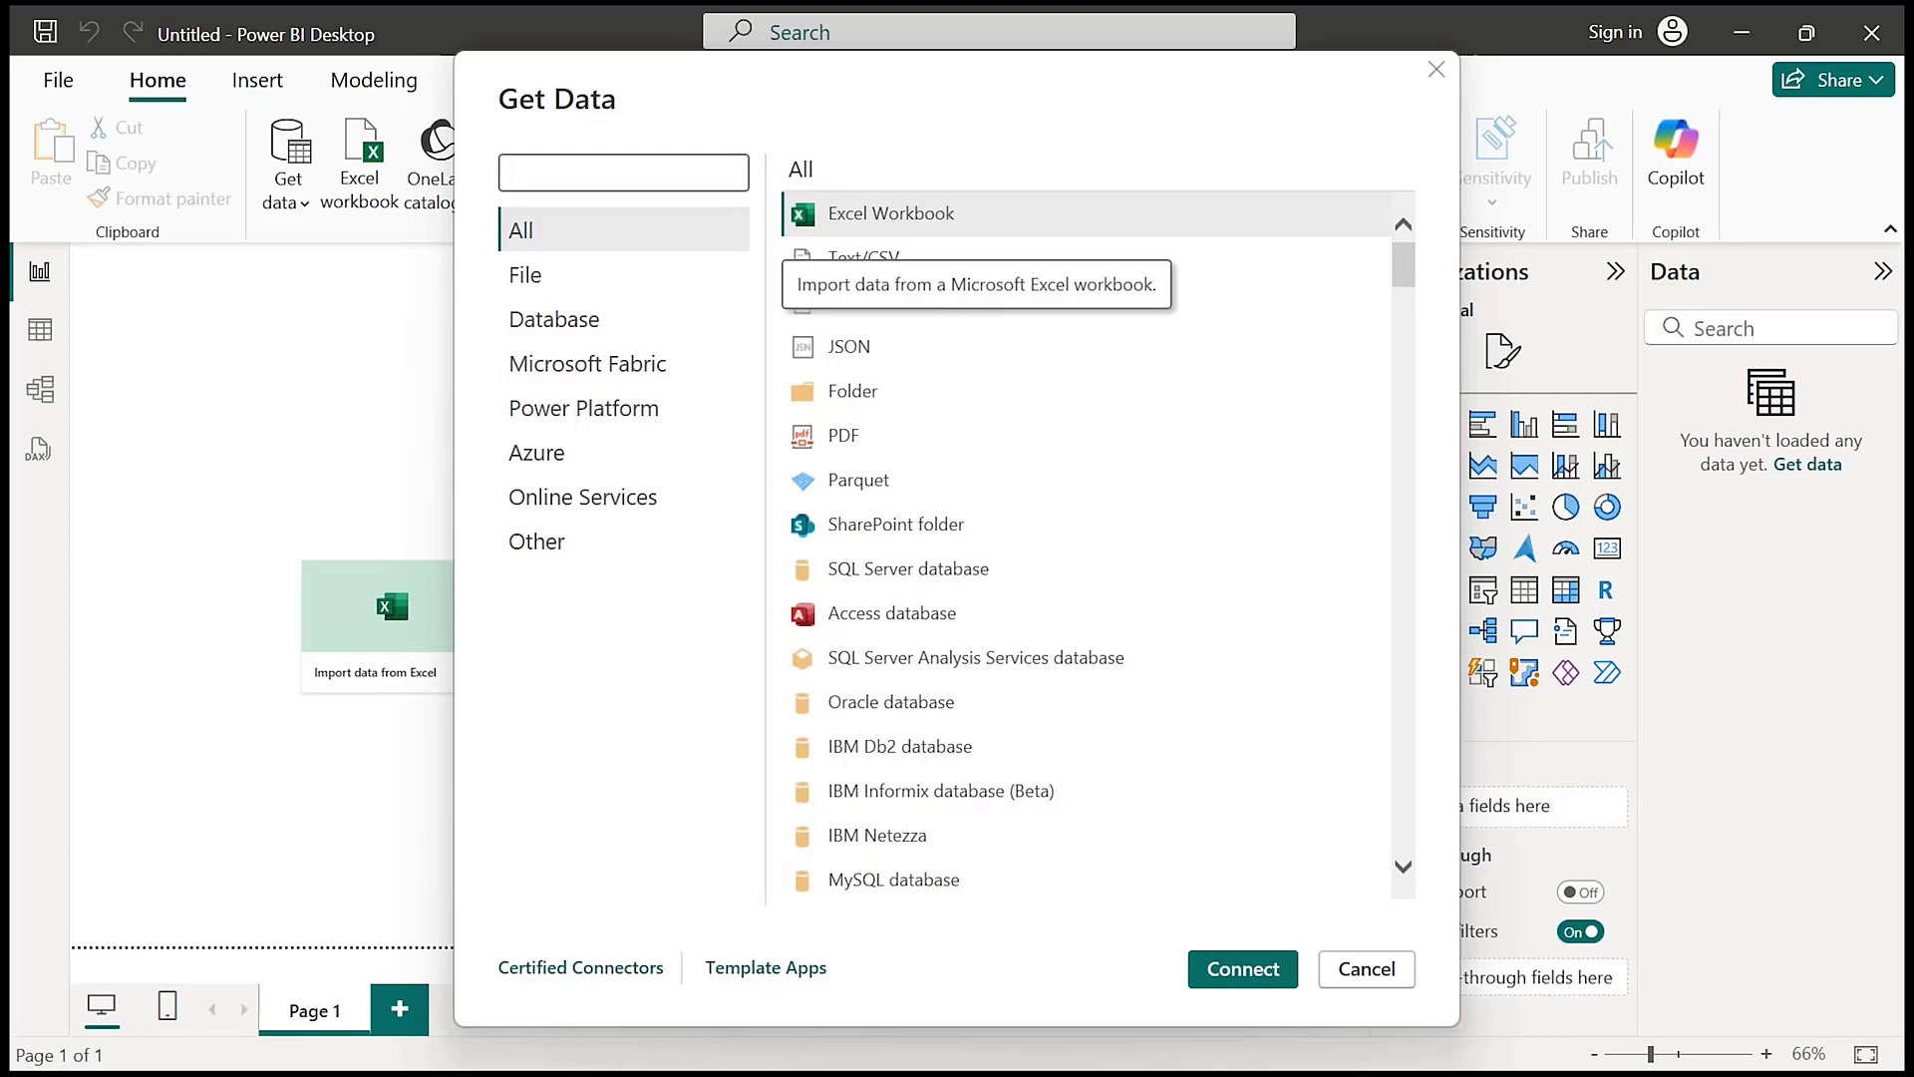
pyautogui.click(891, 215)
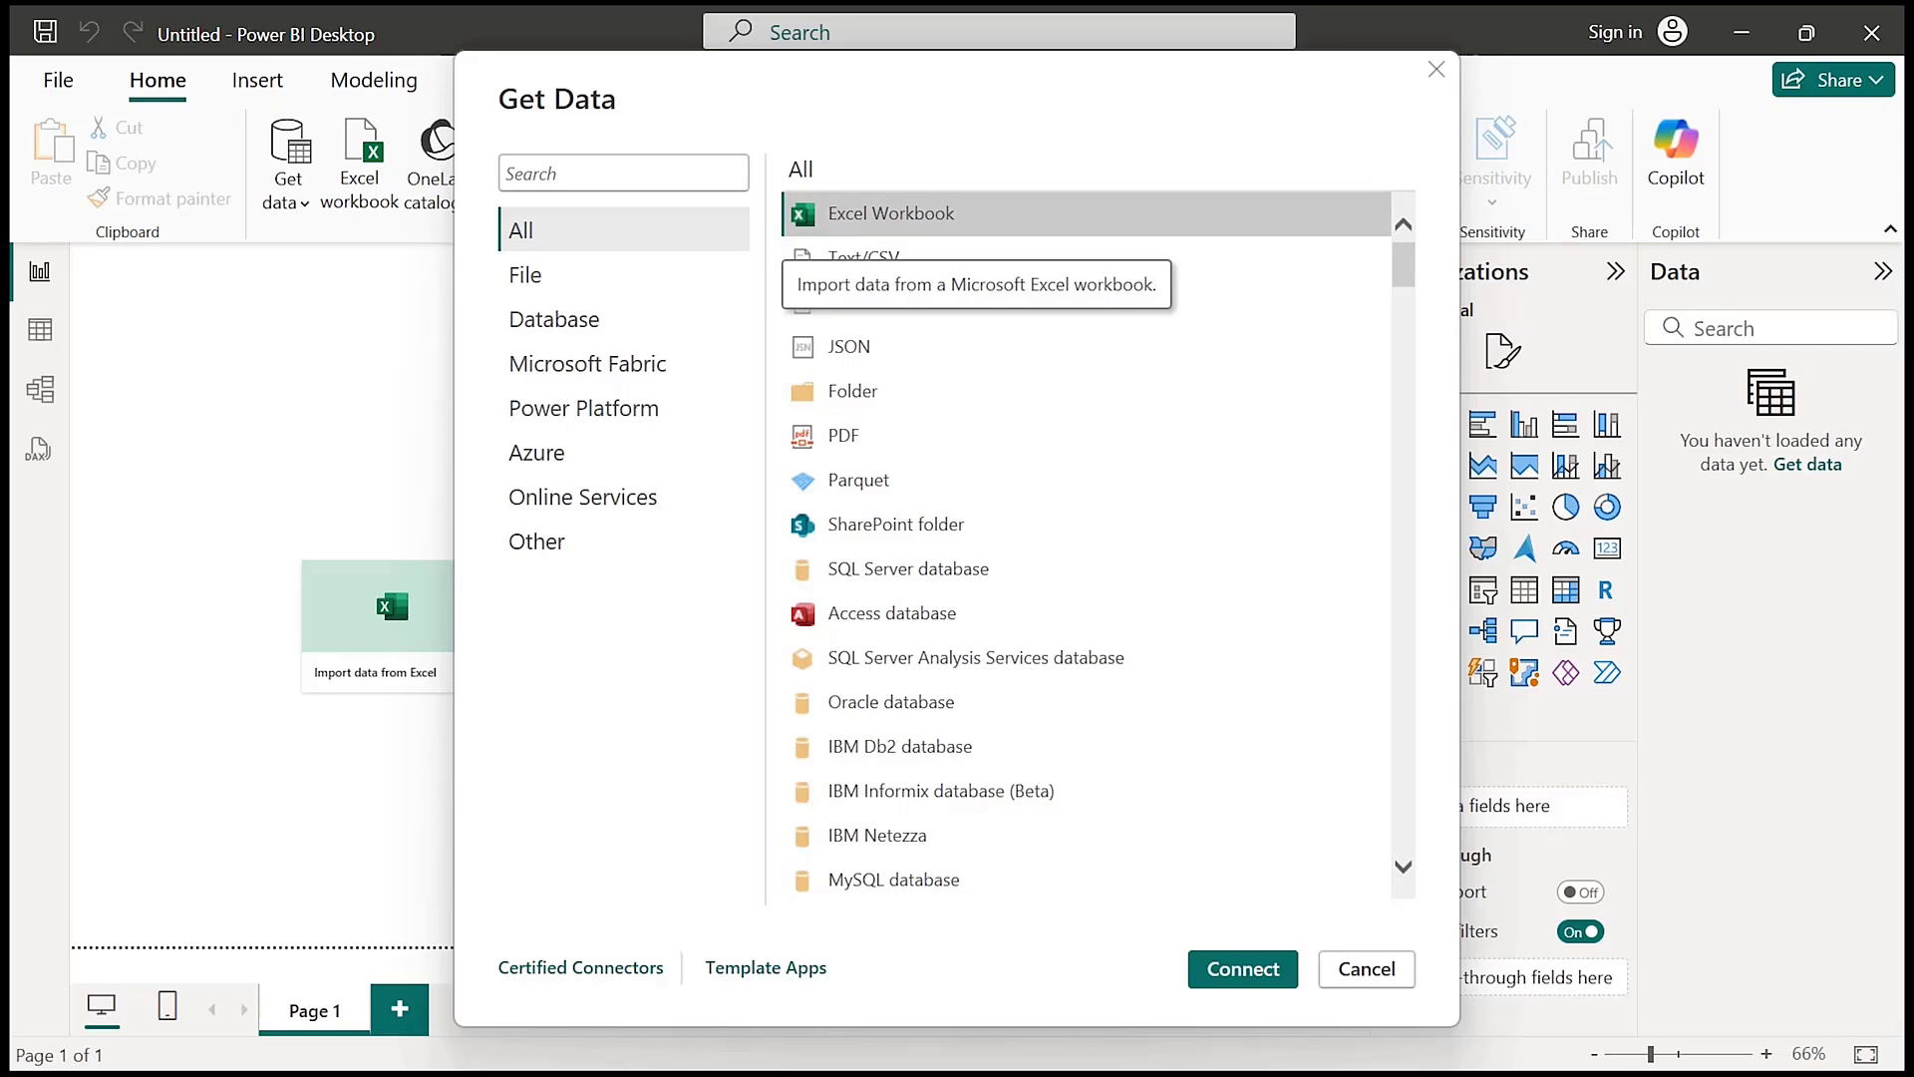
pyautogui.click(1244, 969)
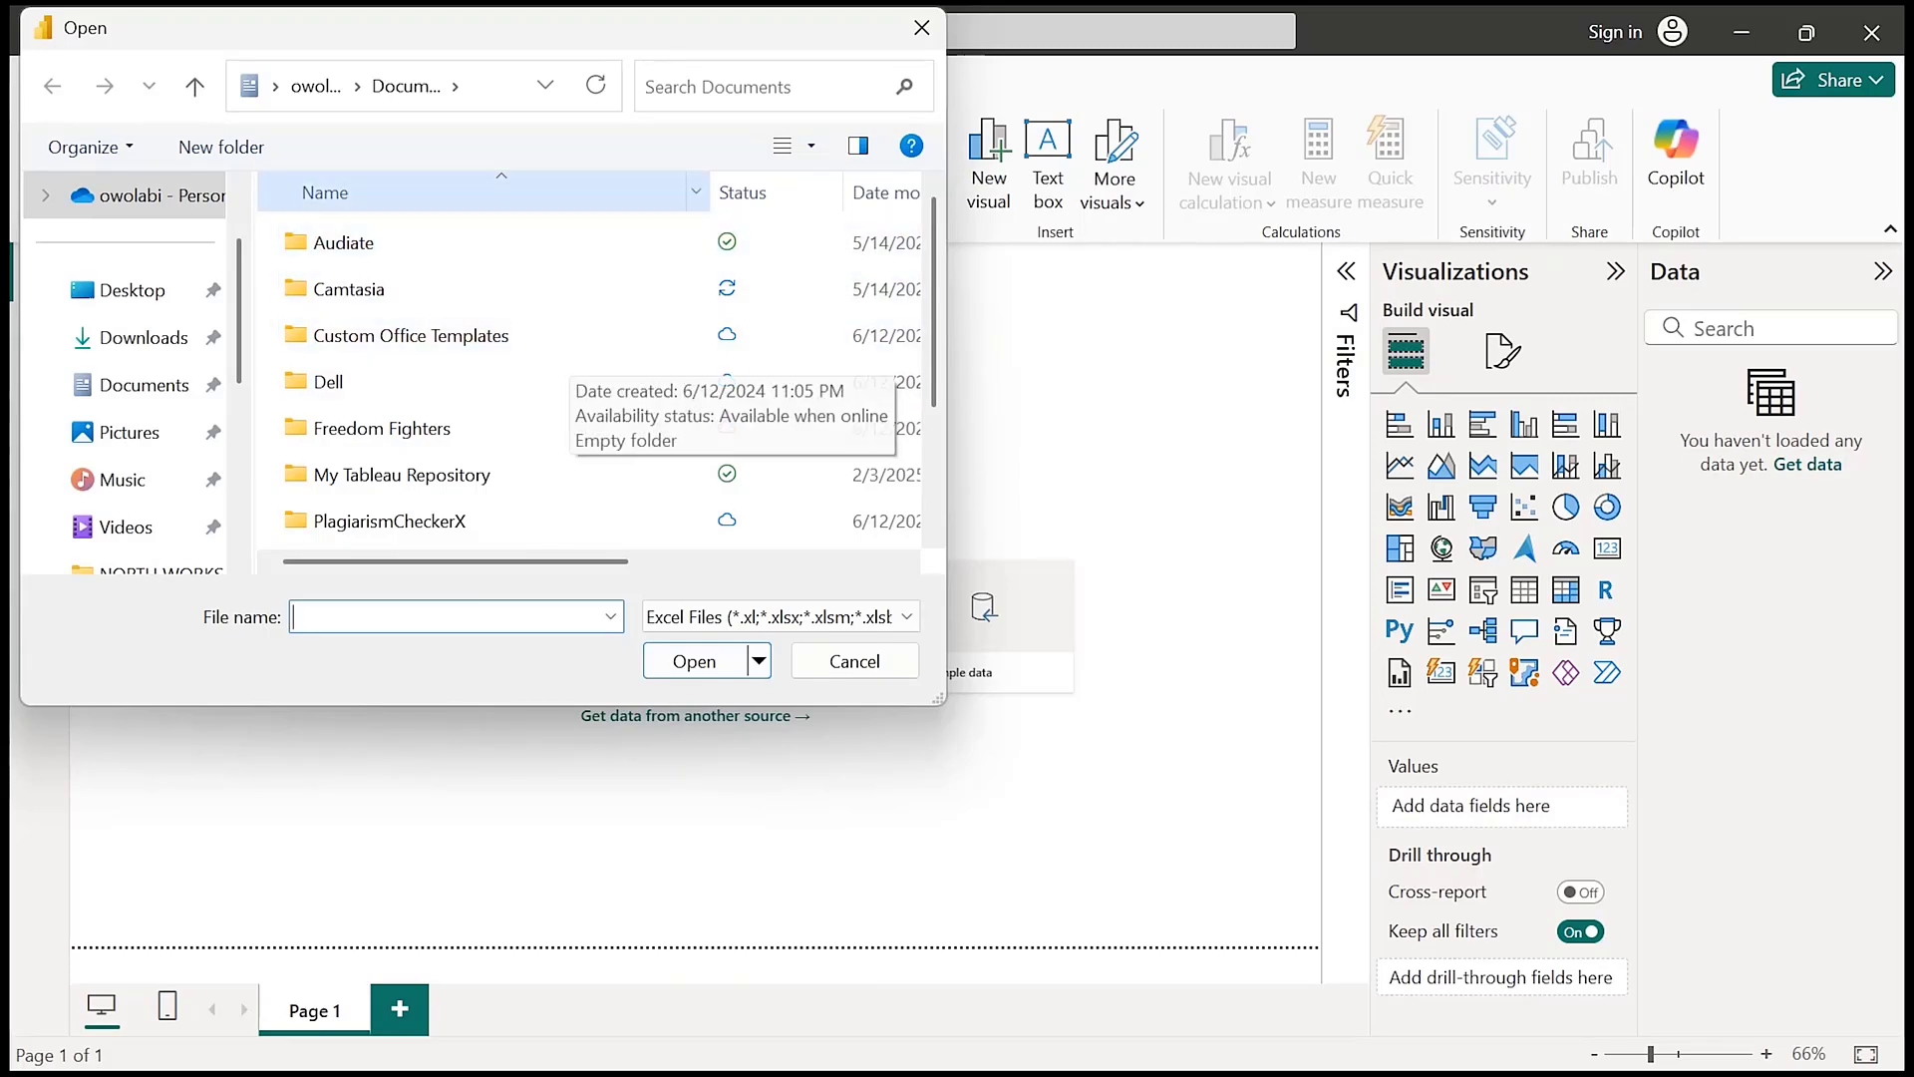
# Search Documents for "power", open the Apocolypse Food Prep workbook from the Power BI Tutorial folder and preview Sheet1
pyautogui.click(748, 87)
pyautogui.write('power')
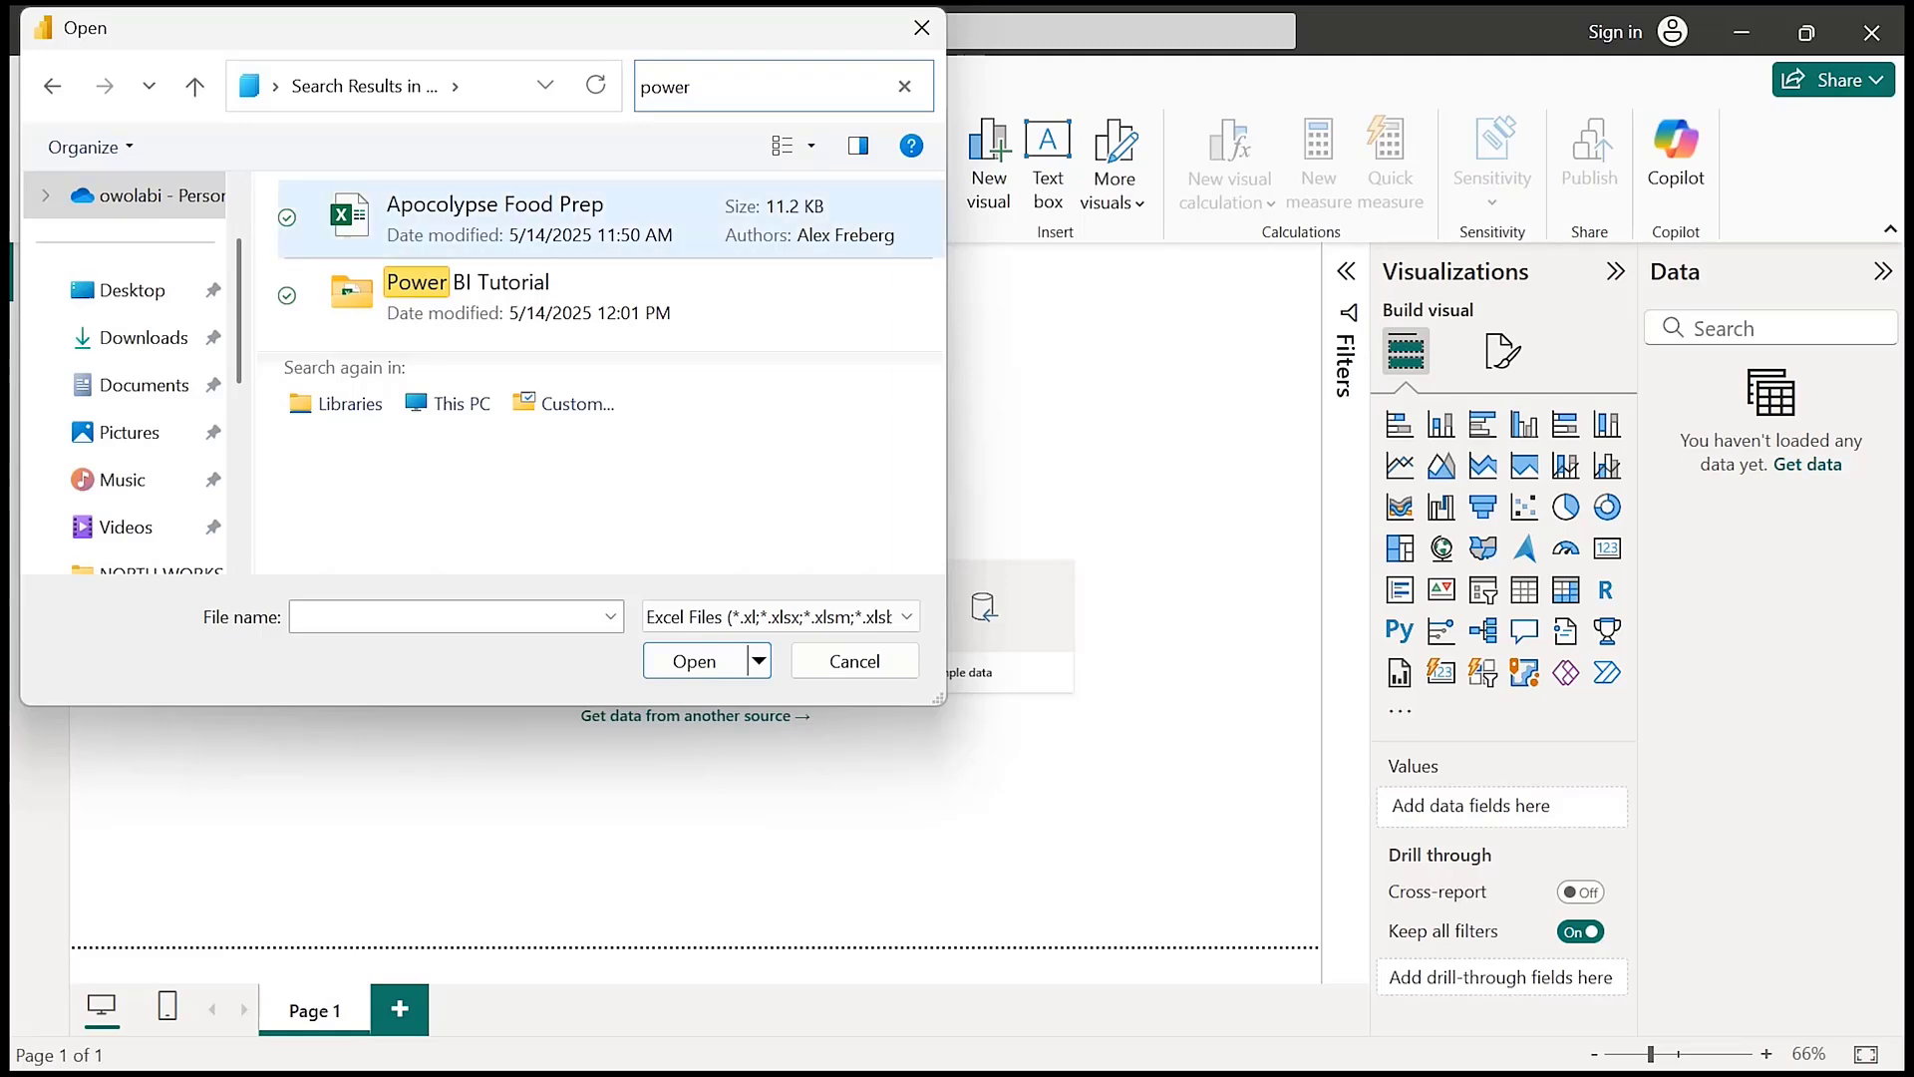
pyautogui.doubleClick(439, 290)
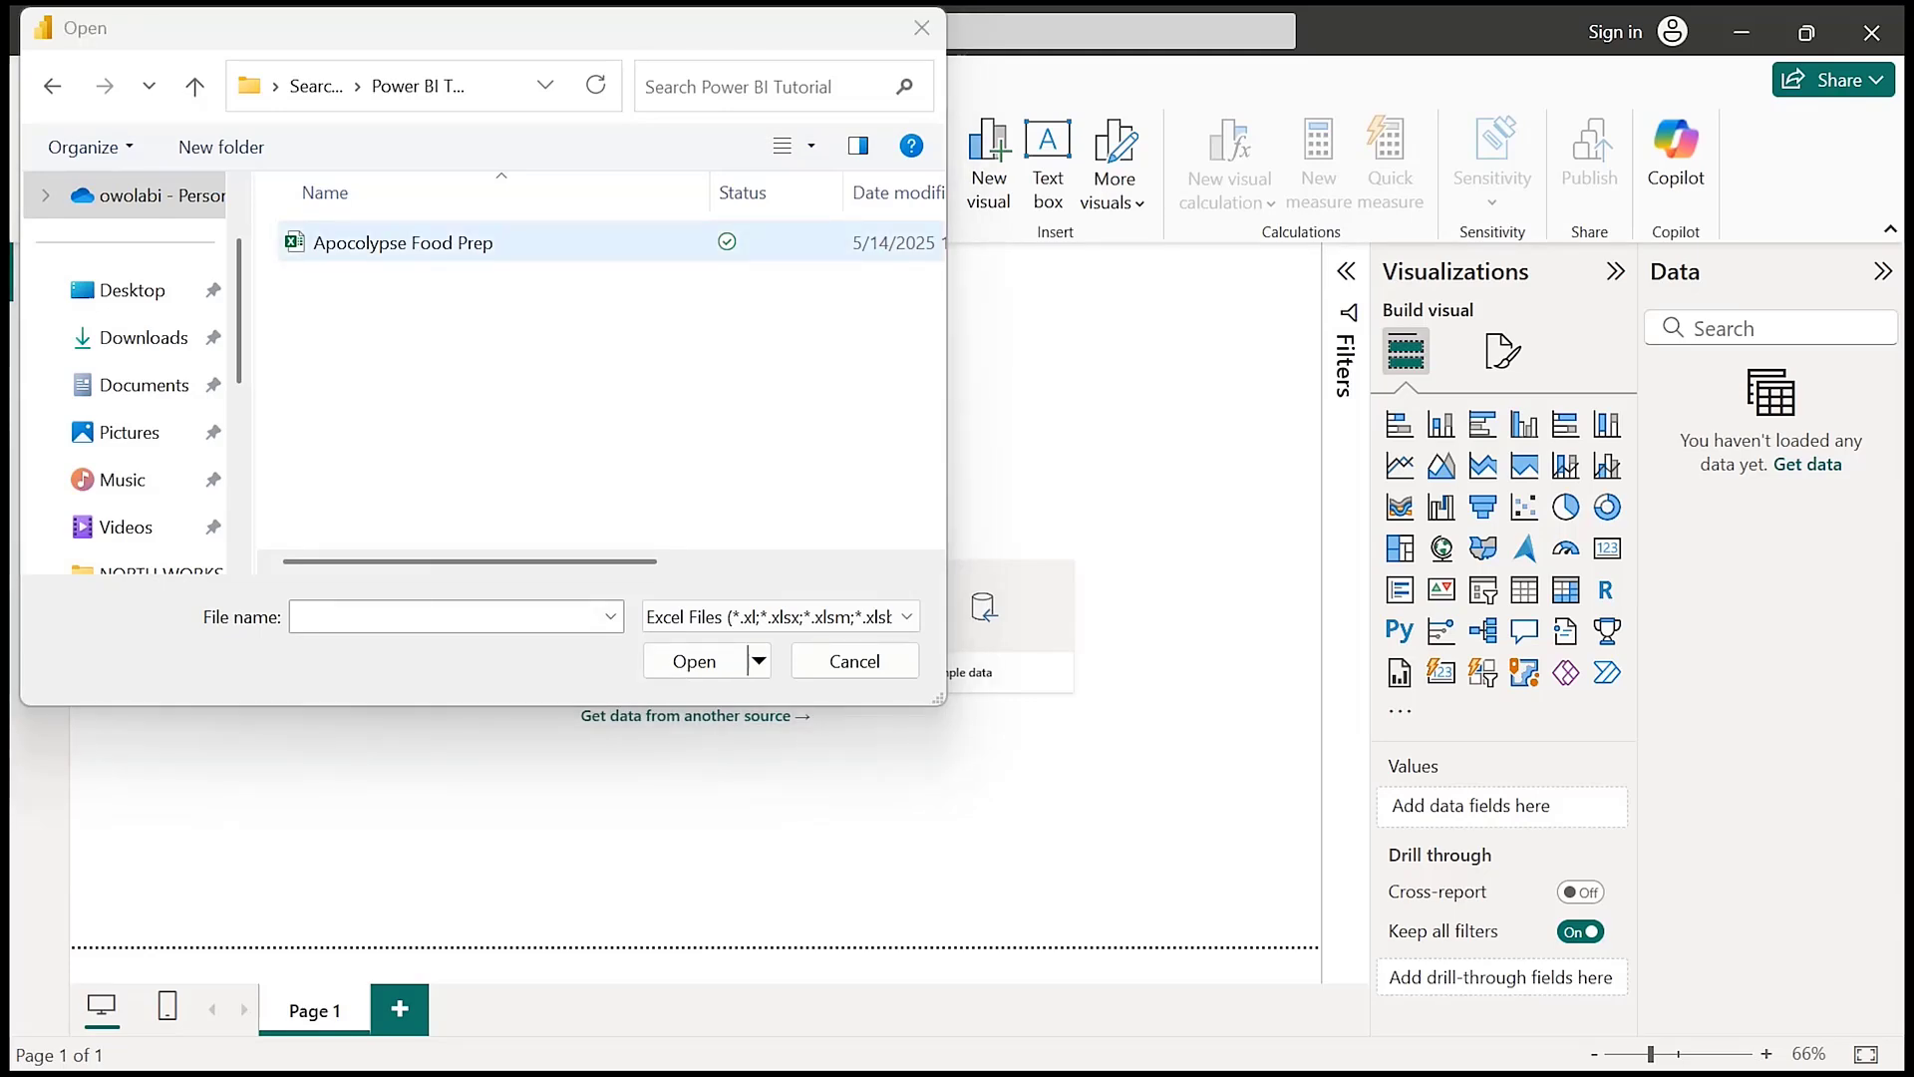
pyautogui.doubleClick(403, 243)
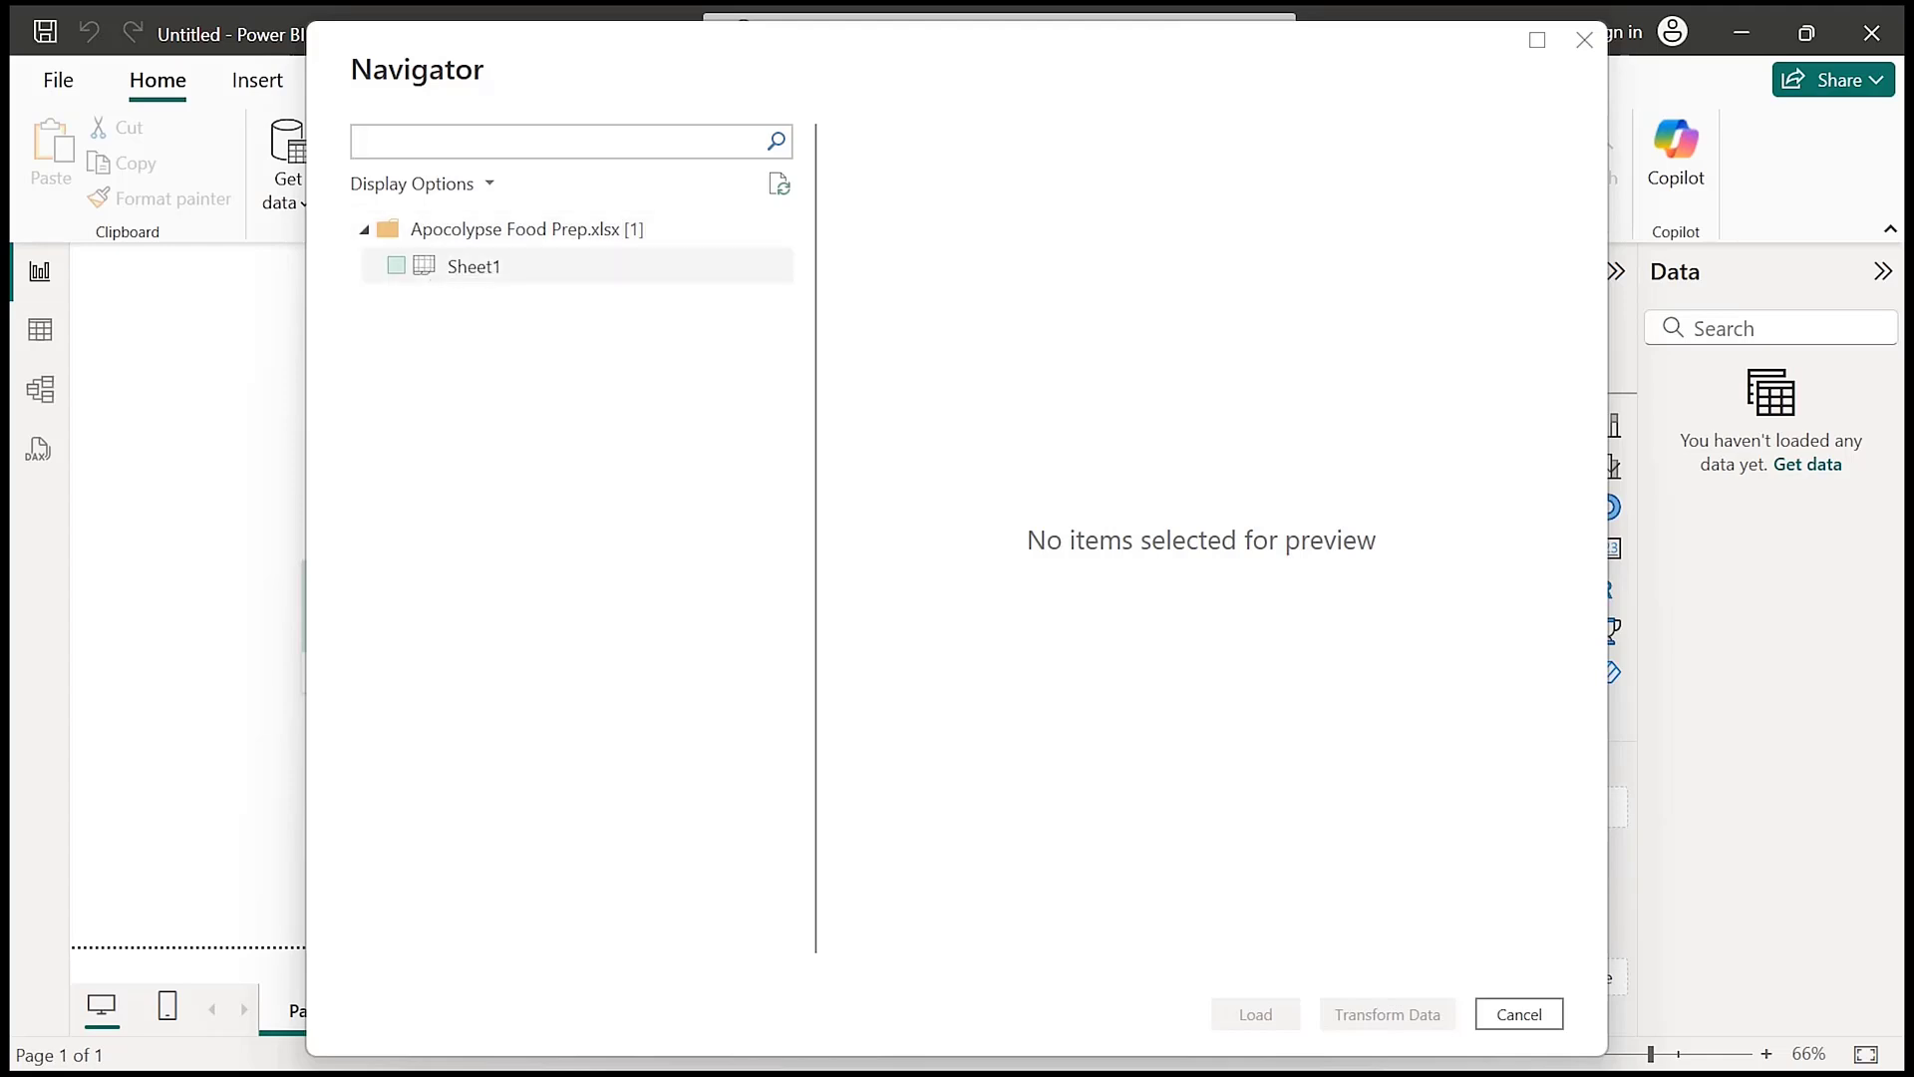
pyautogui.click(474, 267)
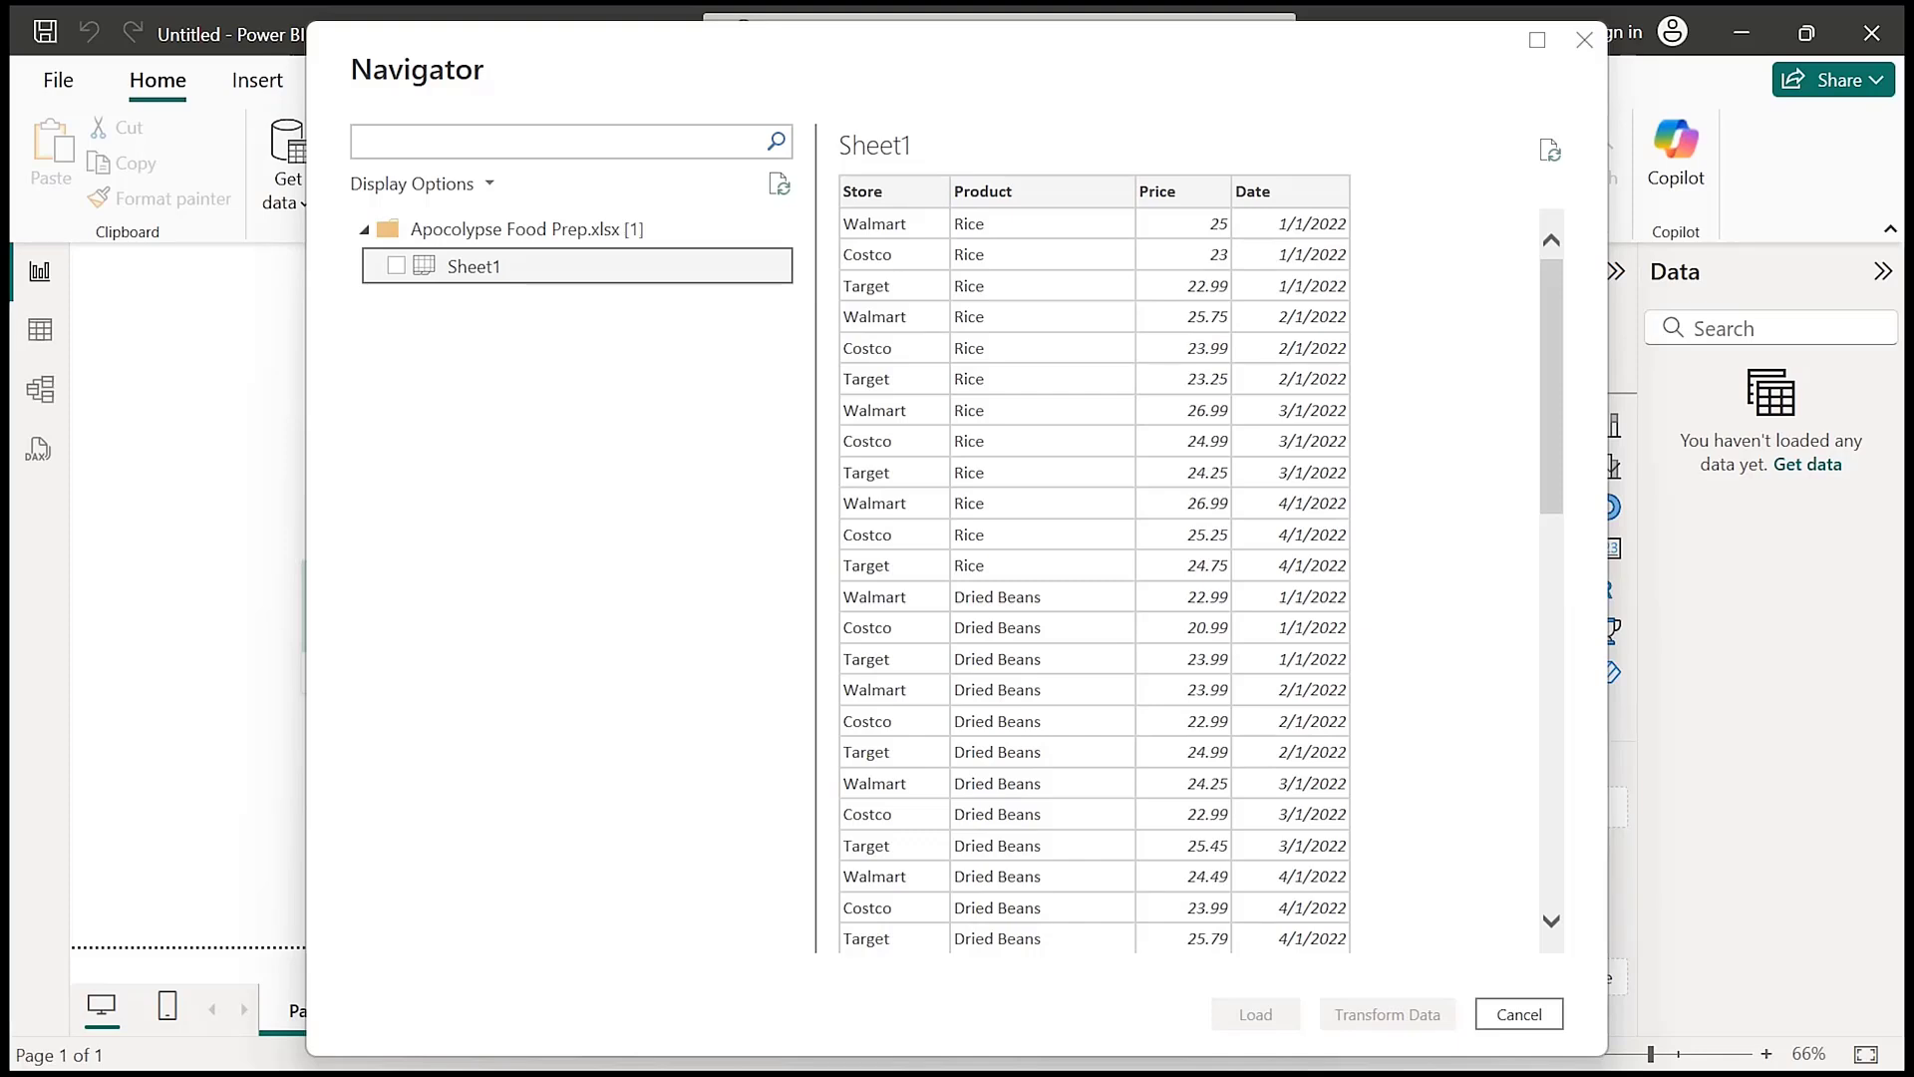
# Look through the Sheet1 preview rows, select Sheet1 for import and open it in Power Query Editor to transform the data
pyautogui.scroll(-5, 1096, 578)
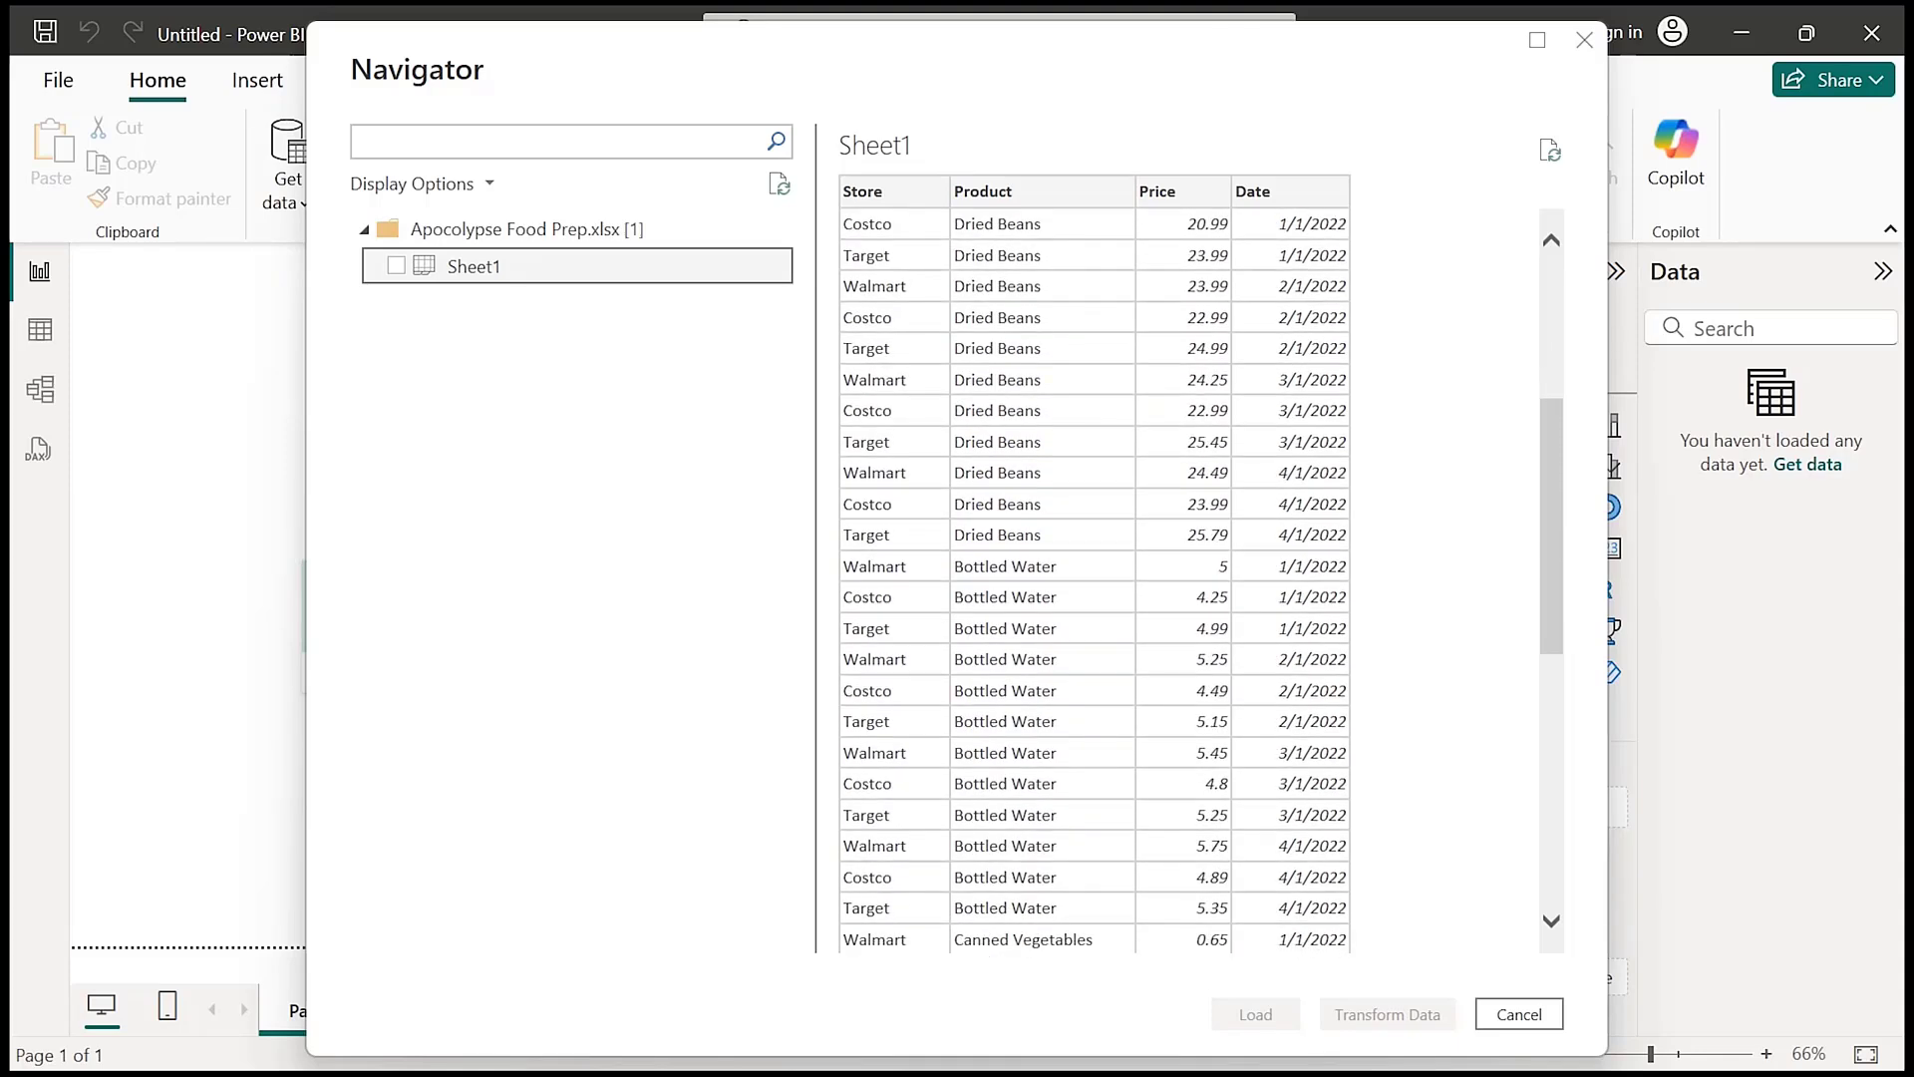
pyautogui.scroll(2, 1097, 579)
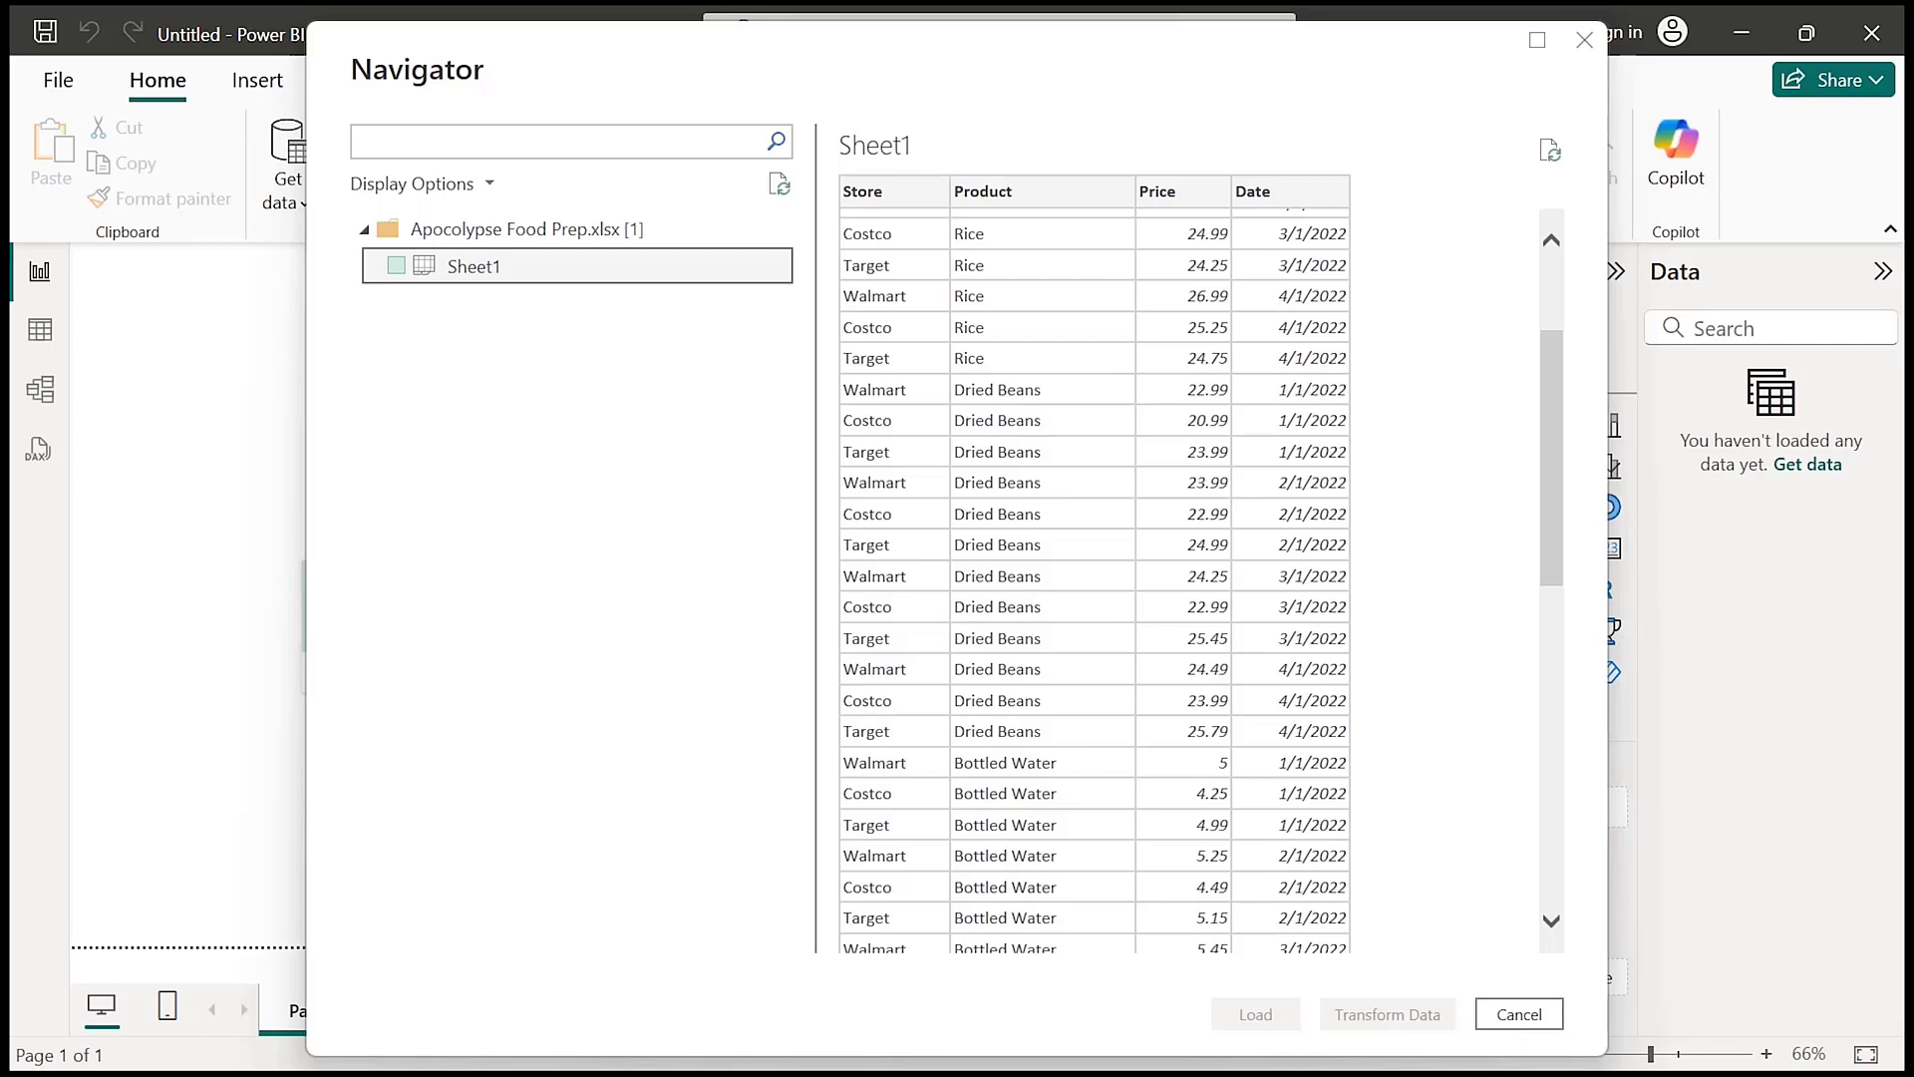
pyautogui.click(396, 266)
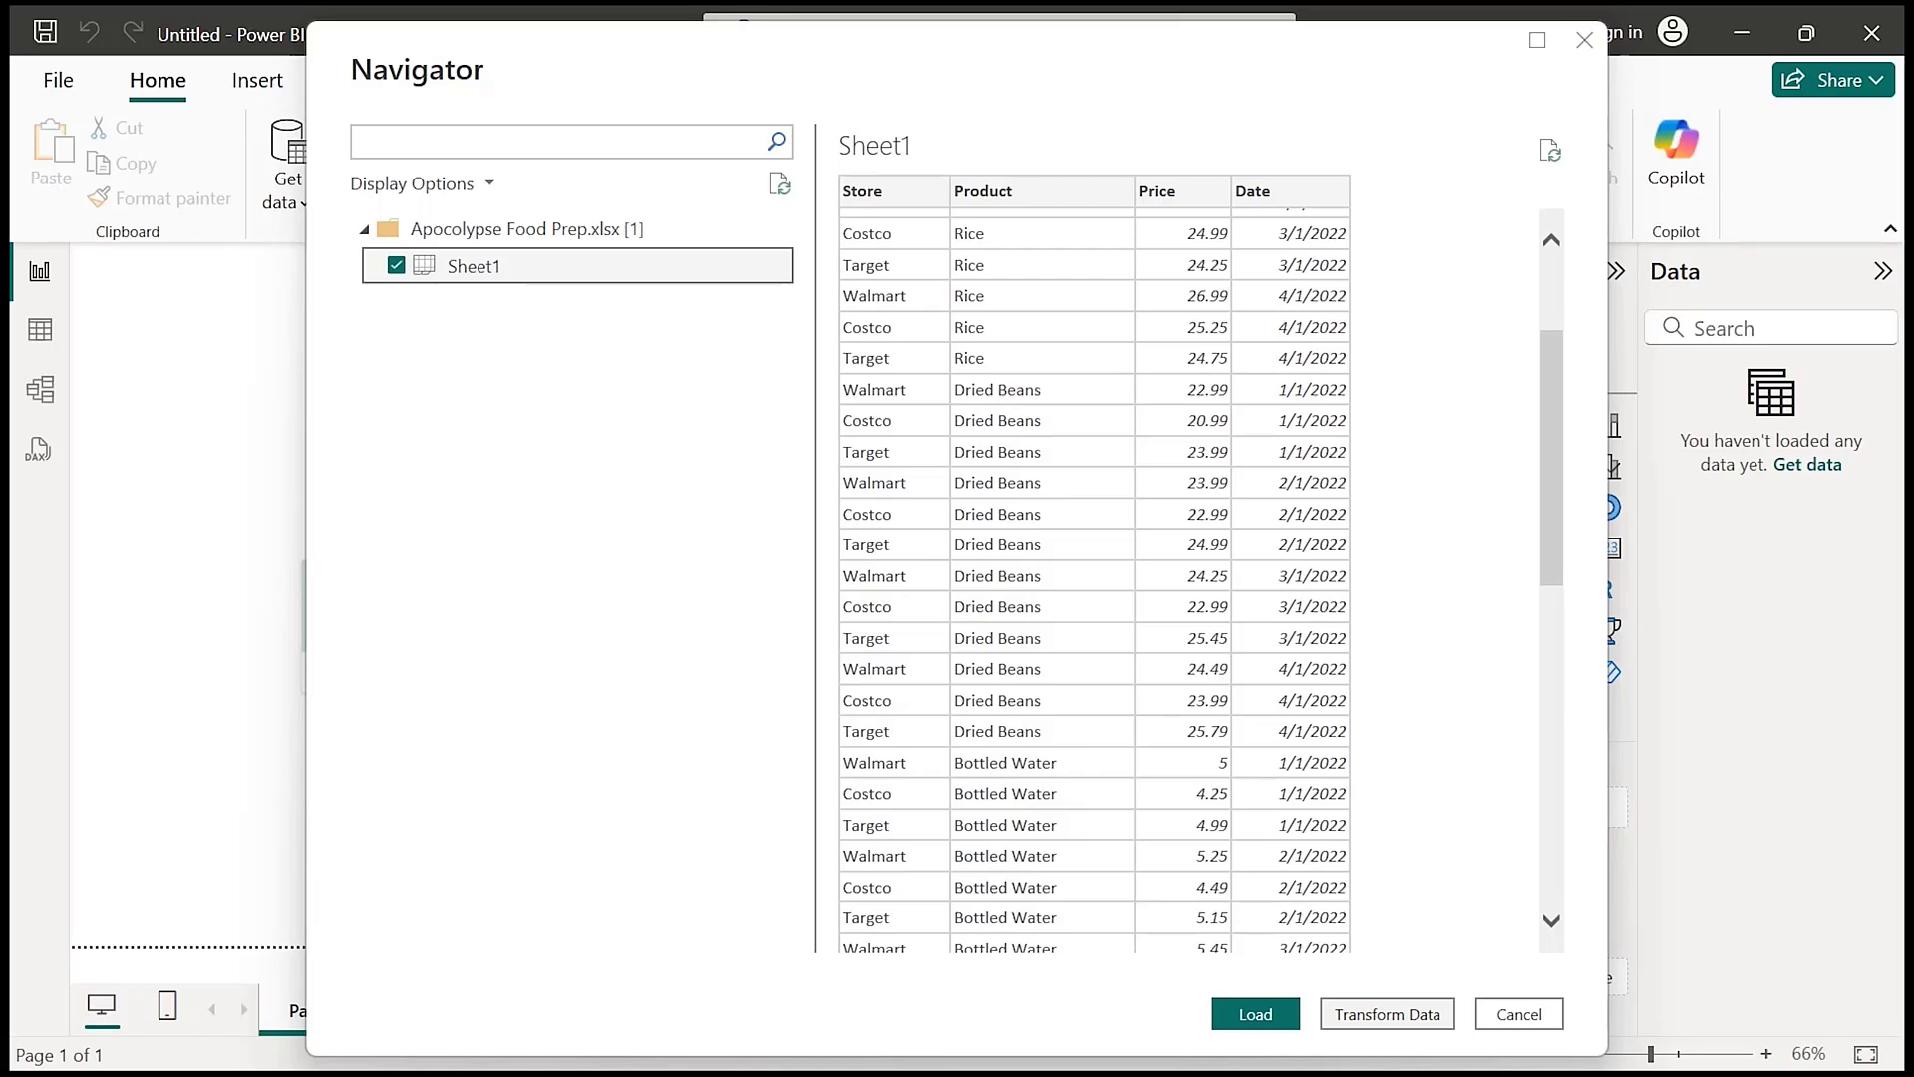
pyautogui.click(1387, 1014)
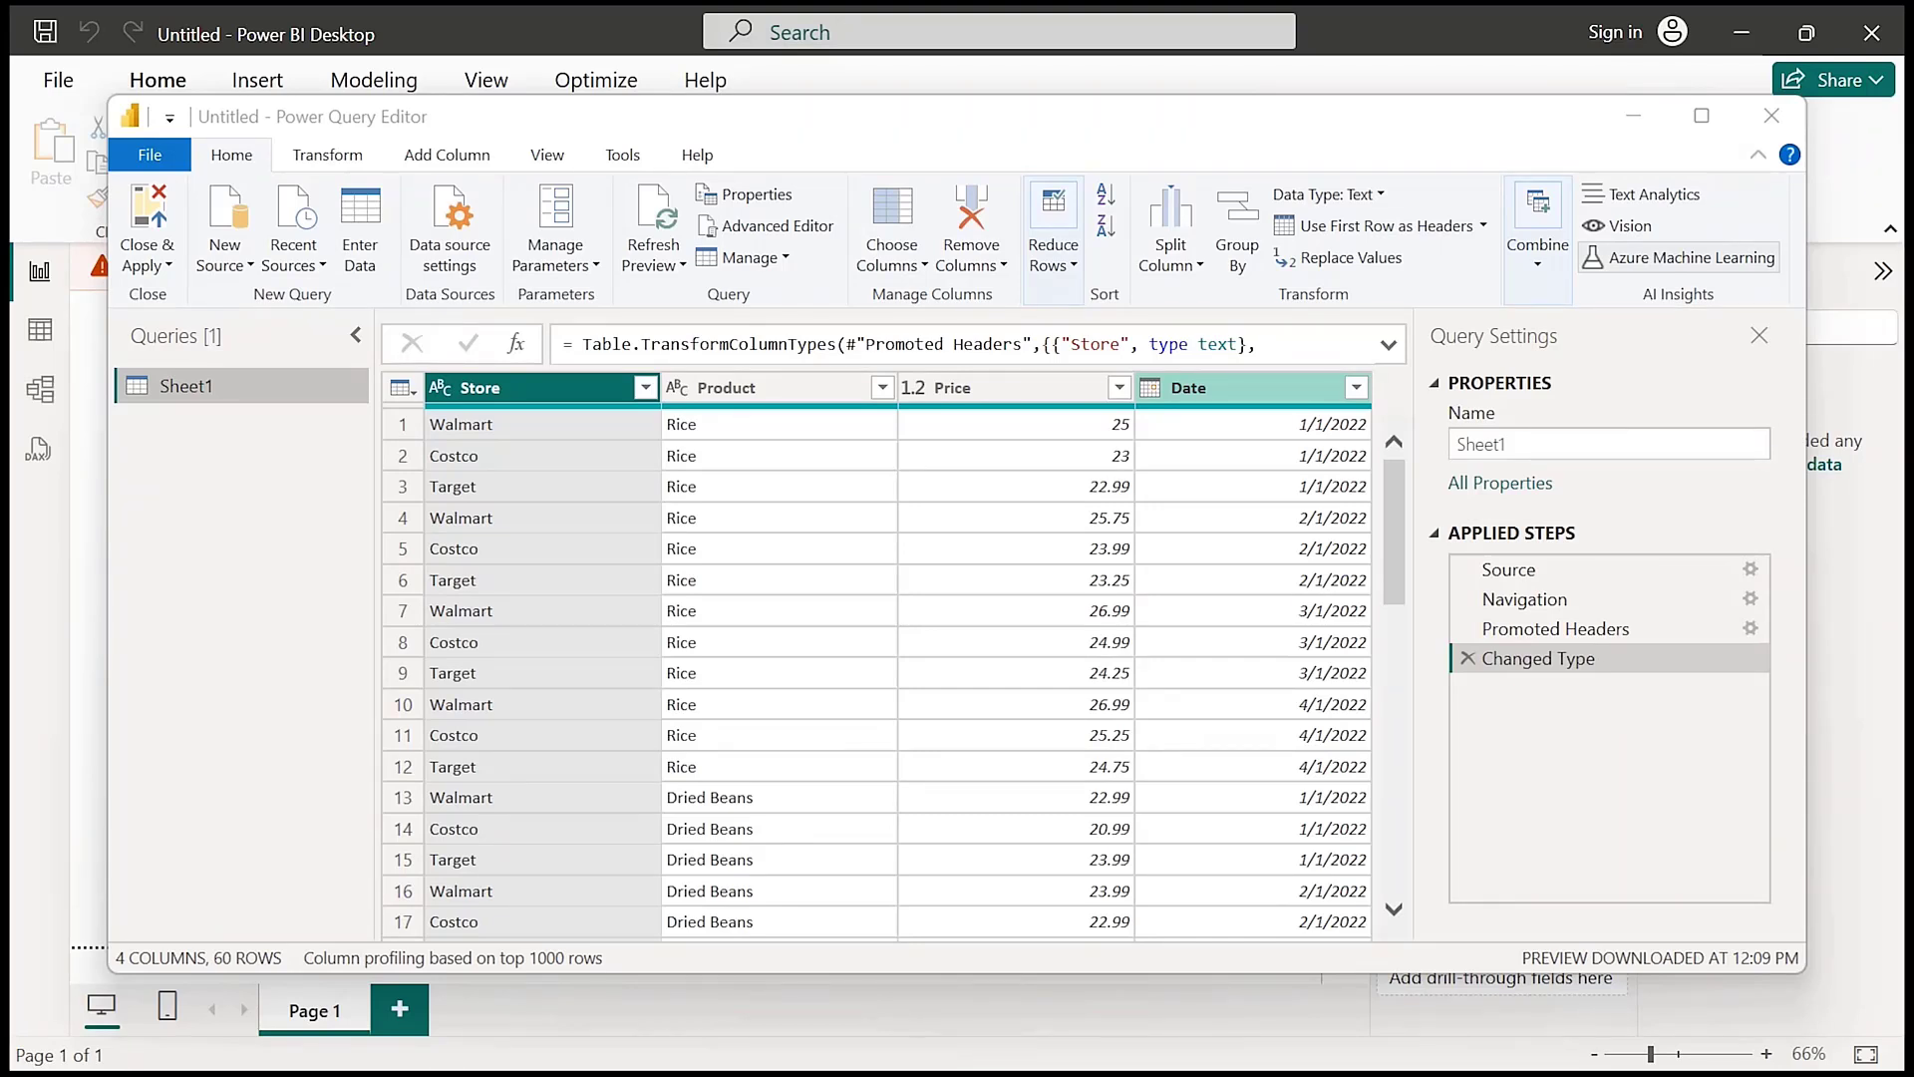
# Rename the Date column to Date_Purchased and delete that Renamed Columns entry from the applied steps
pyautogui.doubleClick(1189, 388)
pyautogui.click(1210, 388)
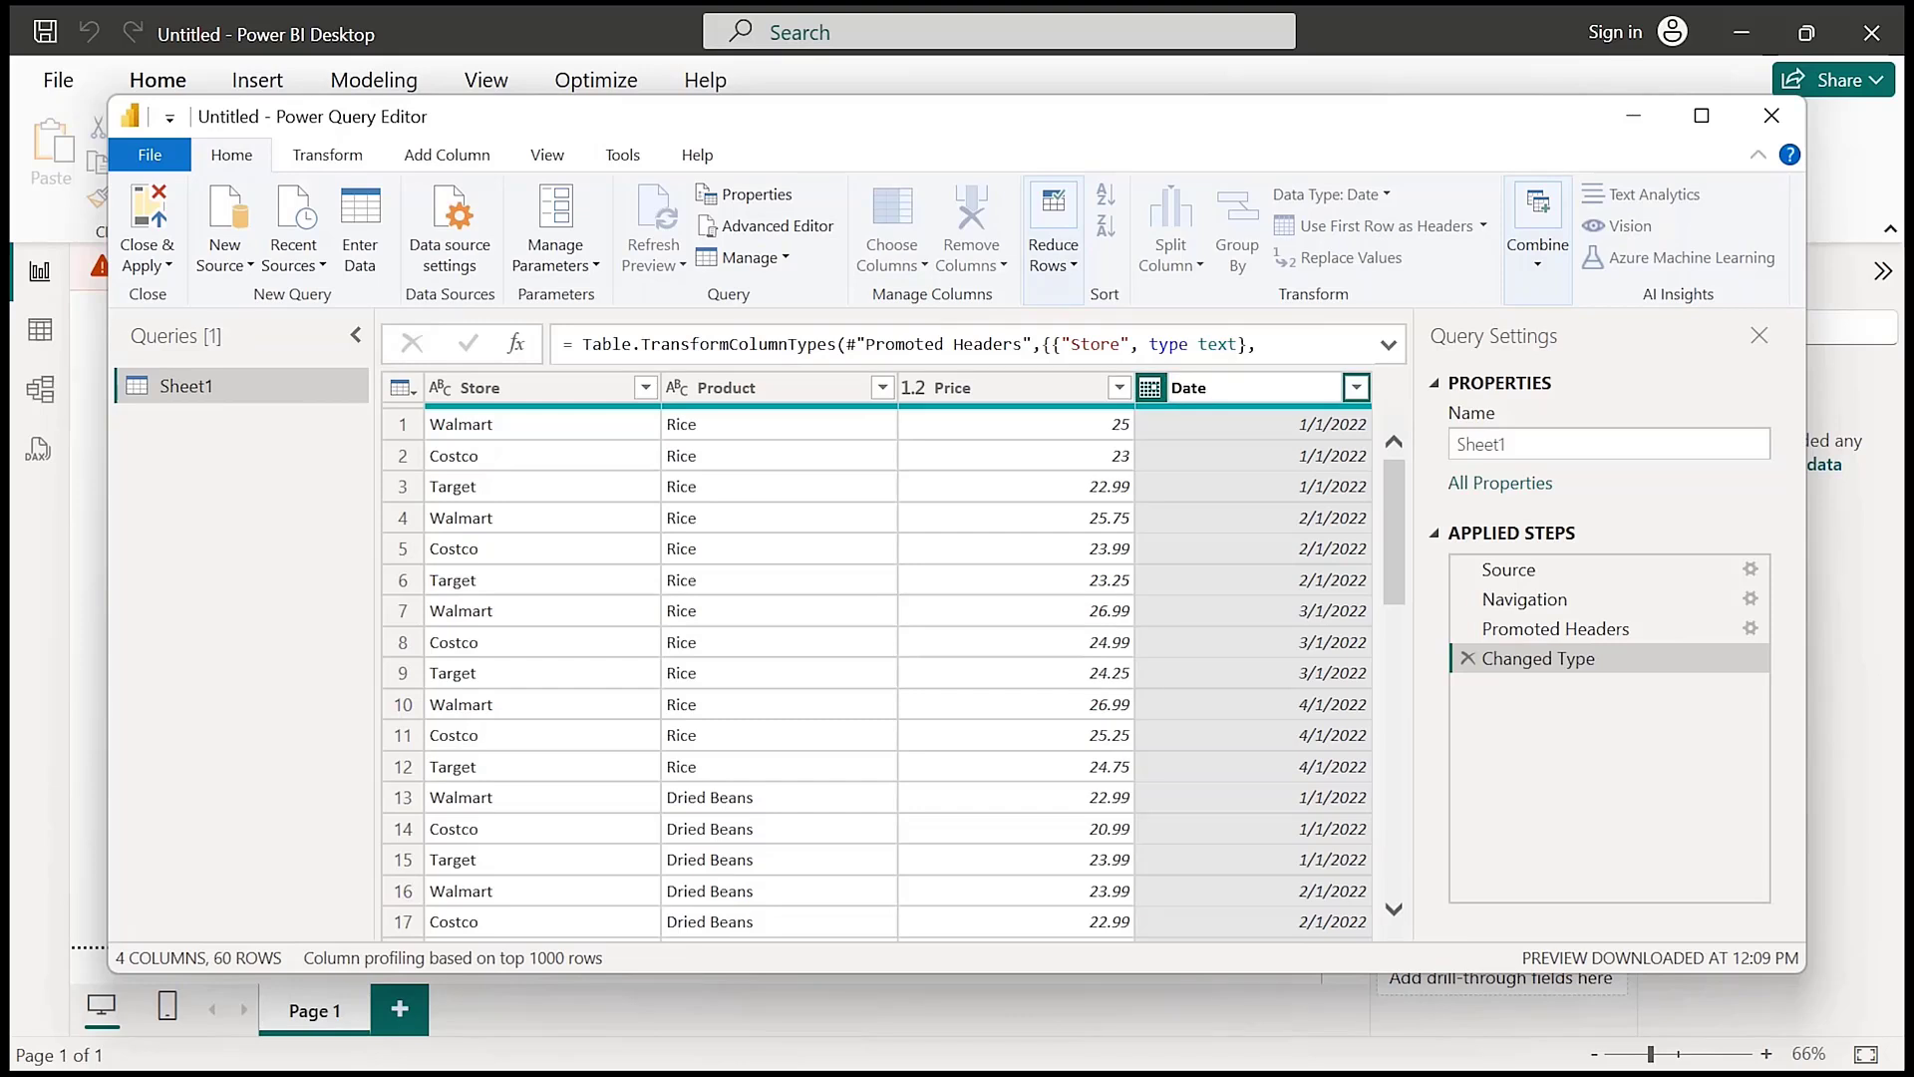
pyautogui.write('_Purchased')
pyautogui.press('Return')
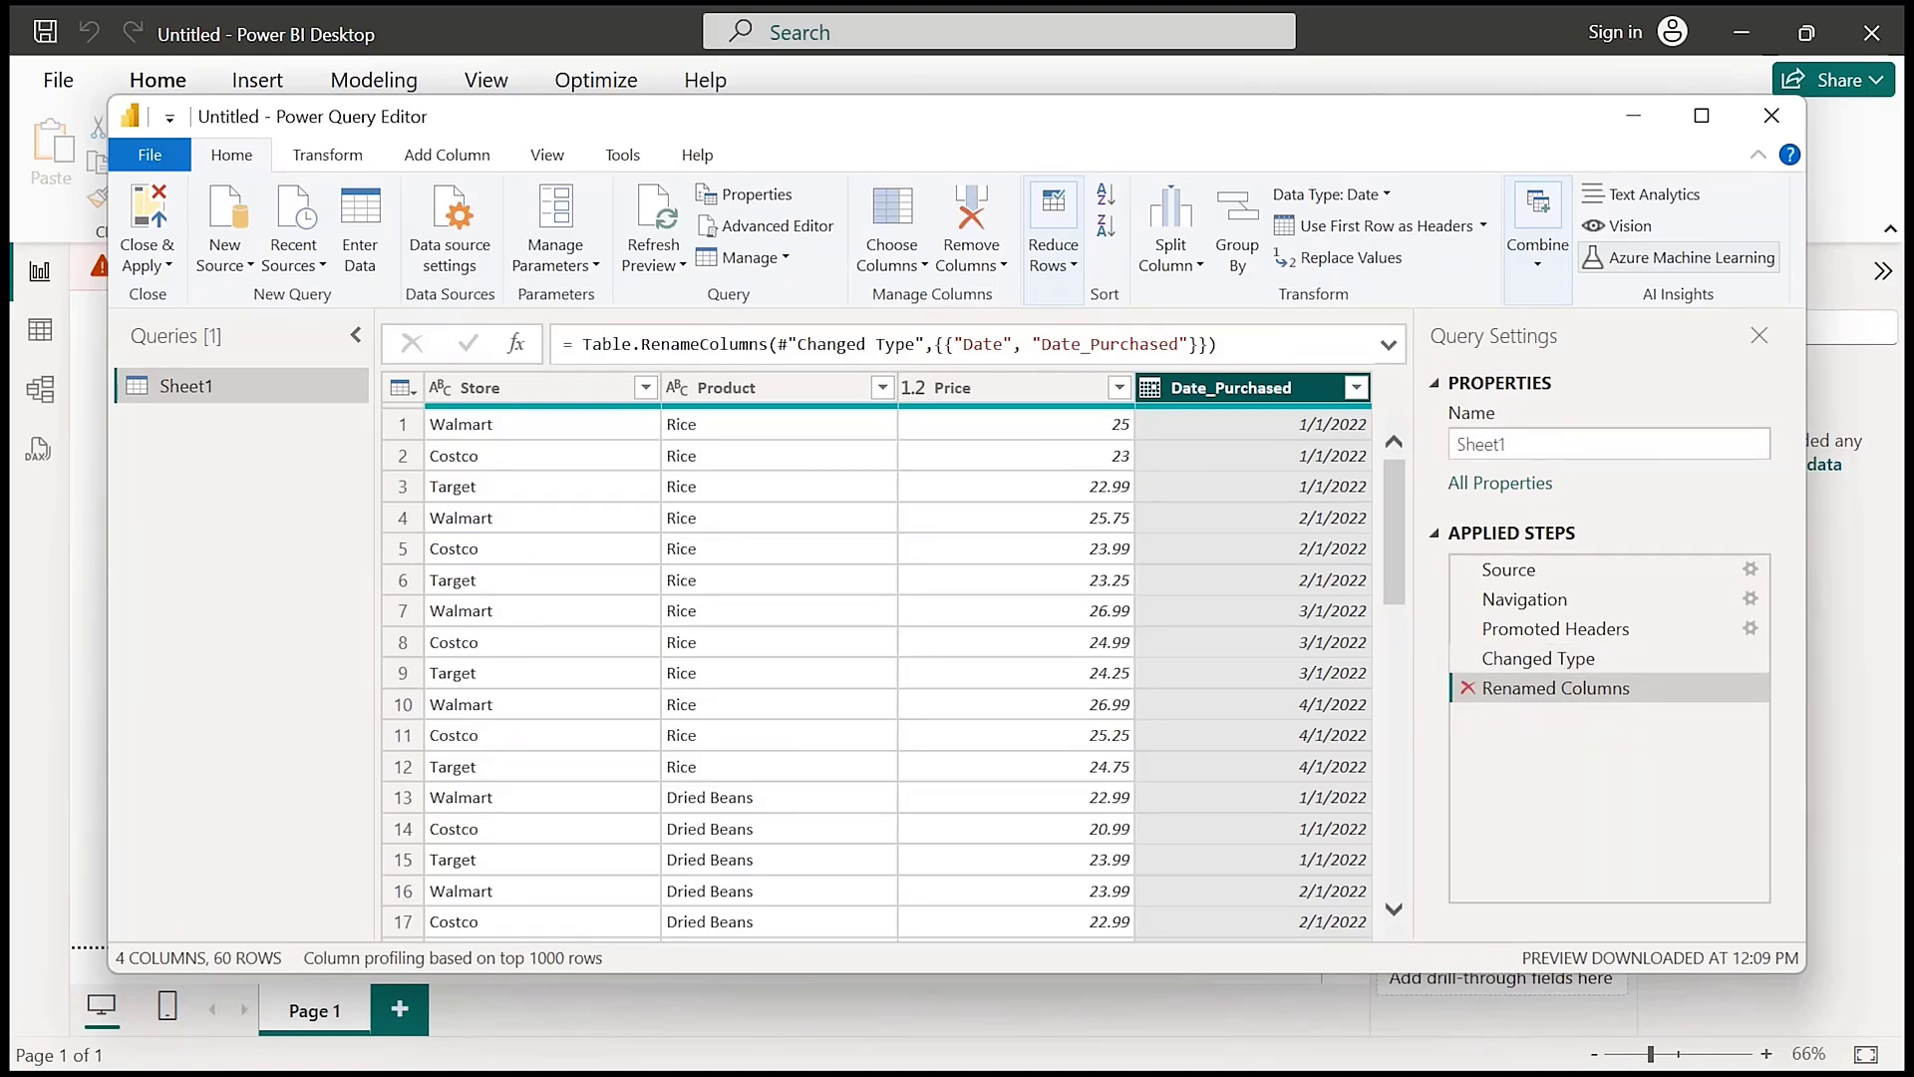
pyautogui.click(1467, 688)
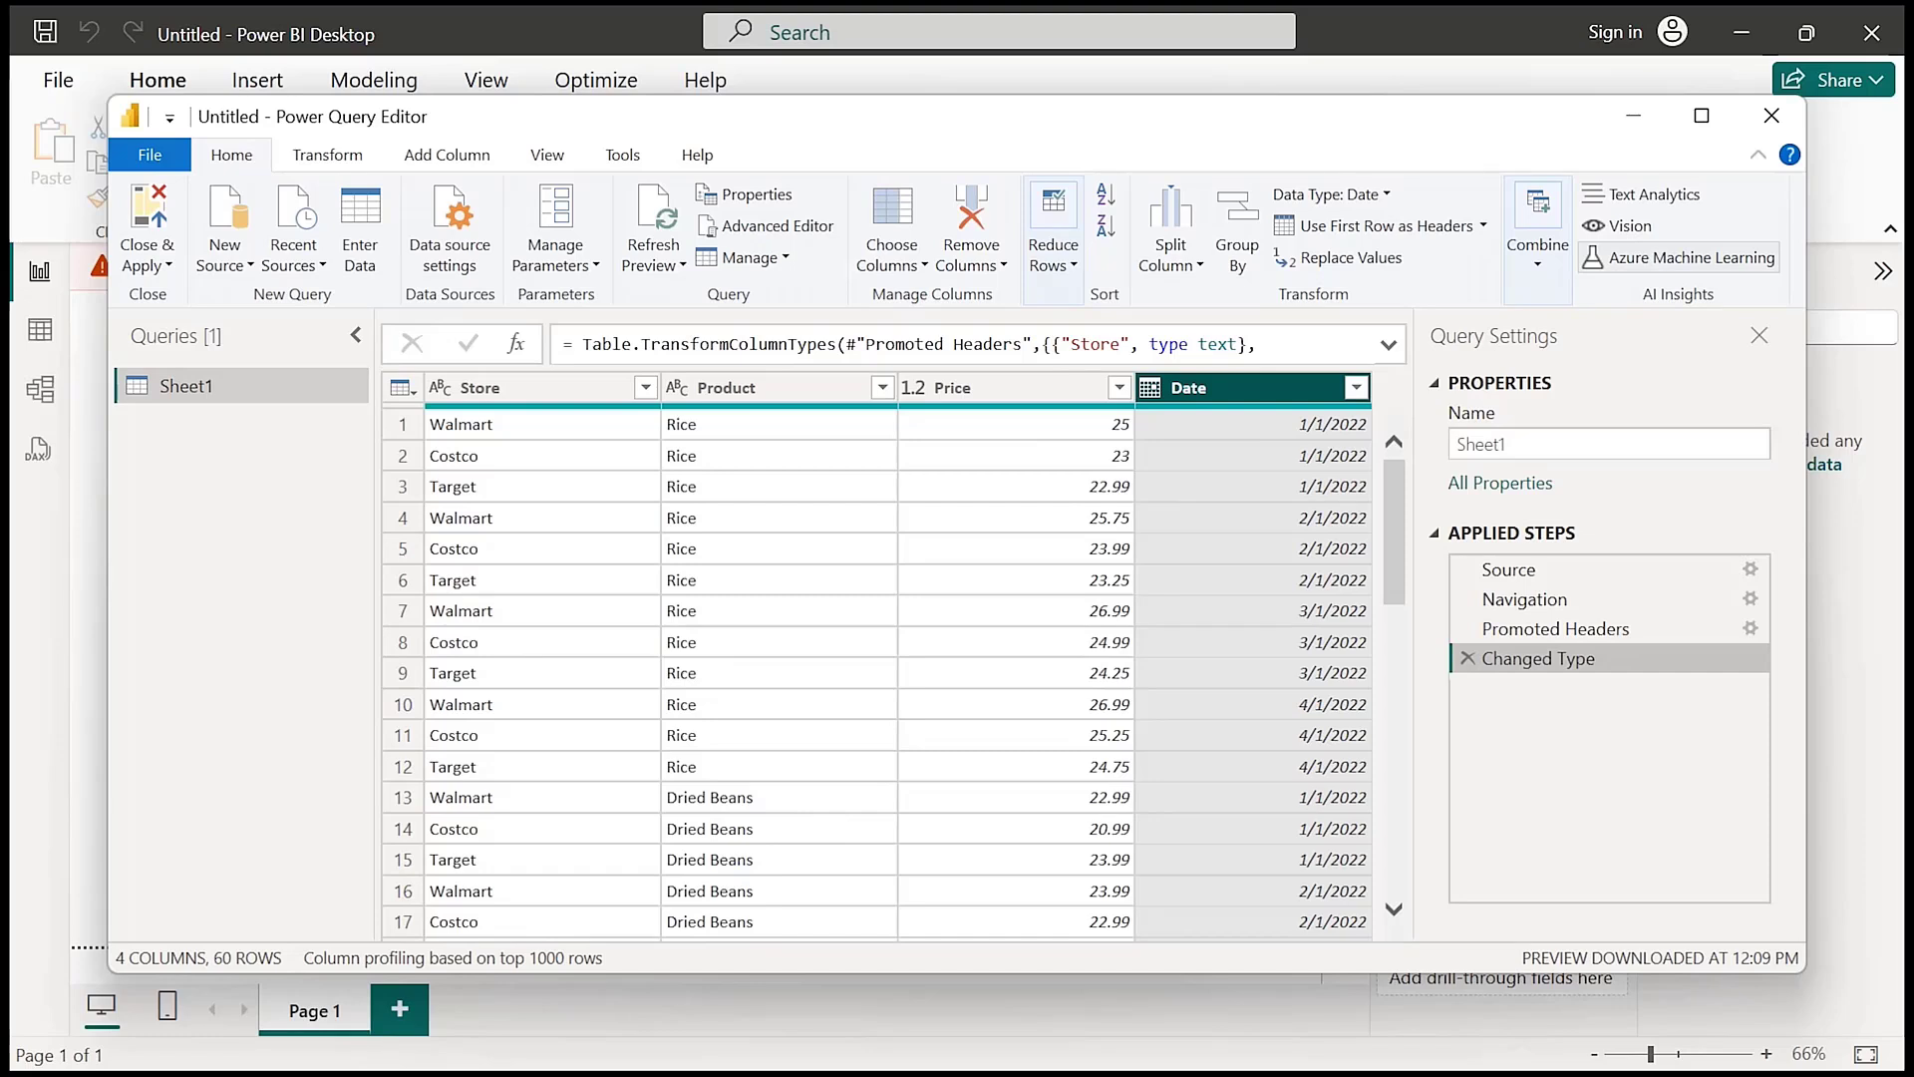
# Rename the Date column to Date_purchased
pyautogui.press('F2')
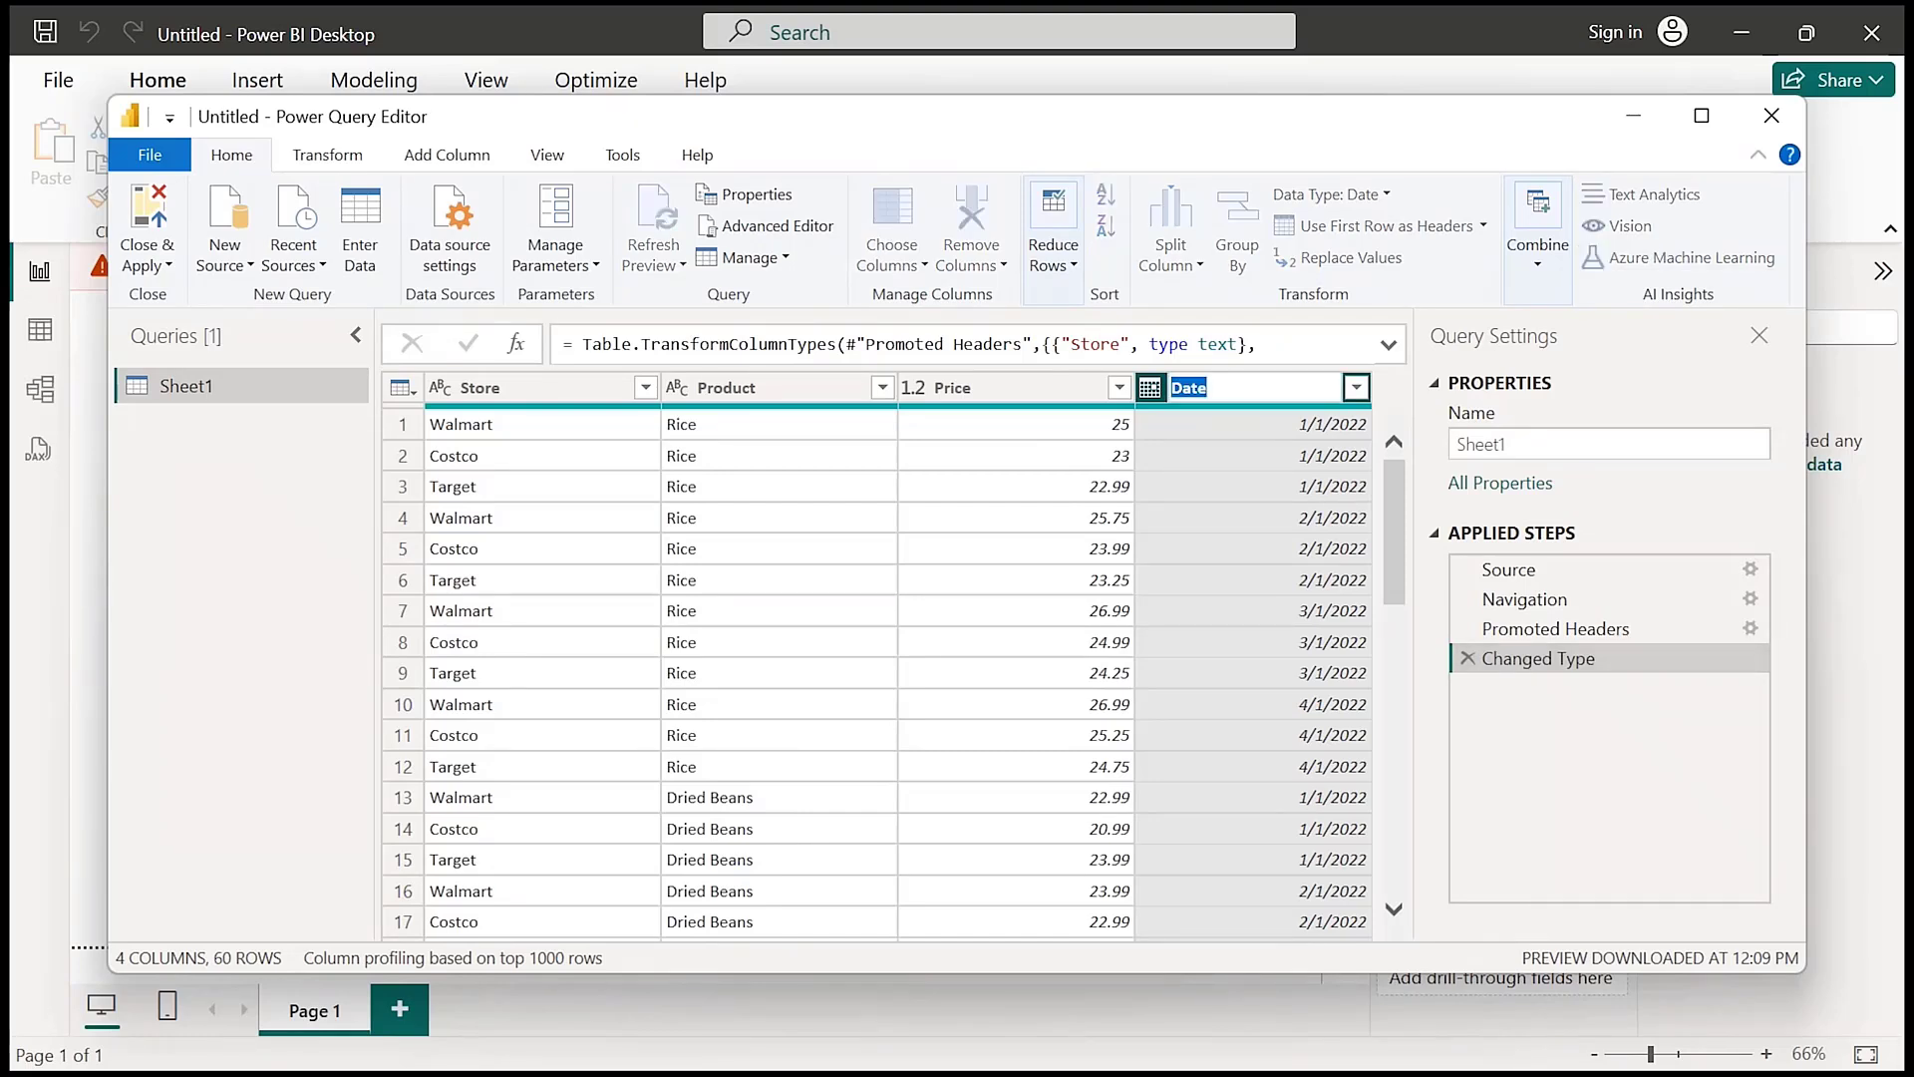
pyautogui.press('End')
pyautogui.write('_purchased')
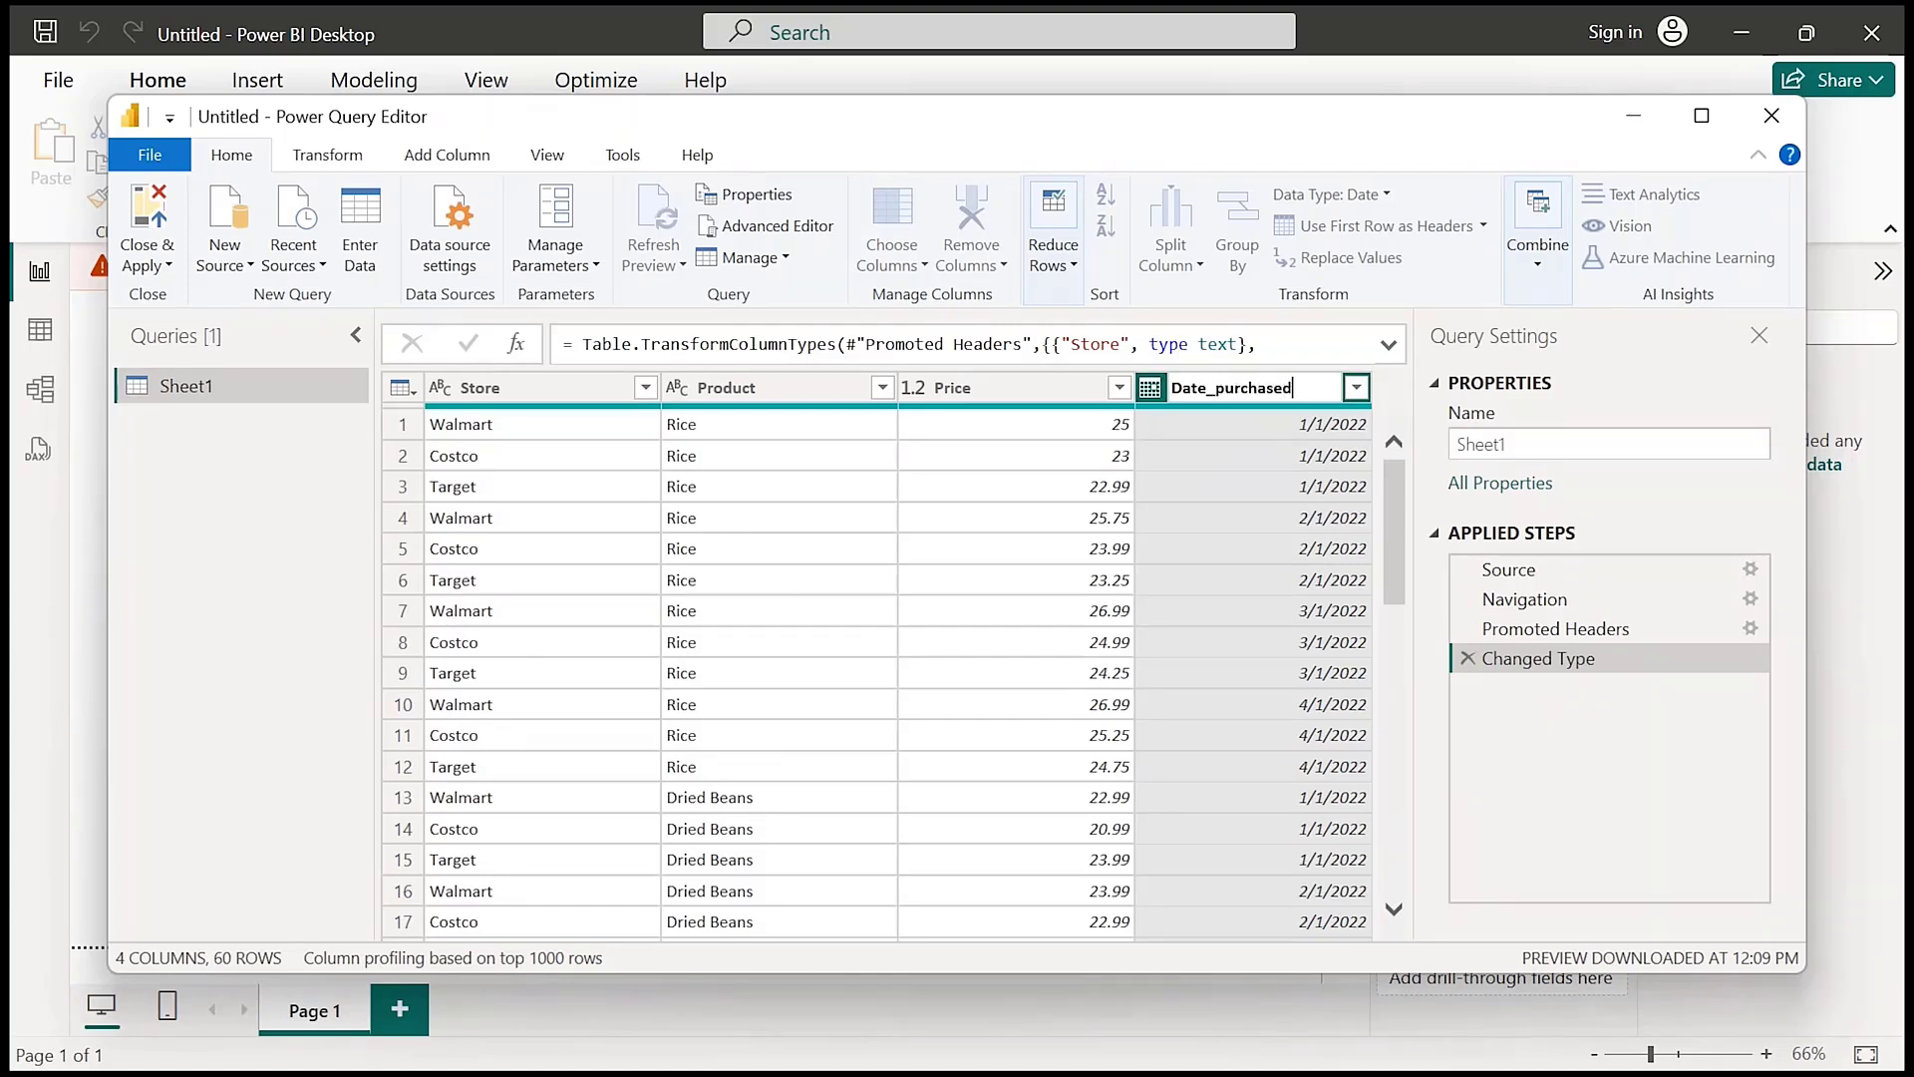
pyautogui.press('Return')
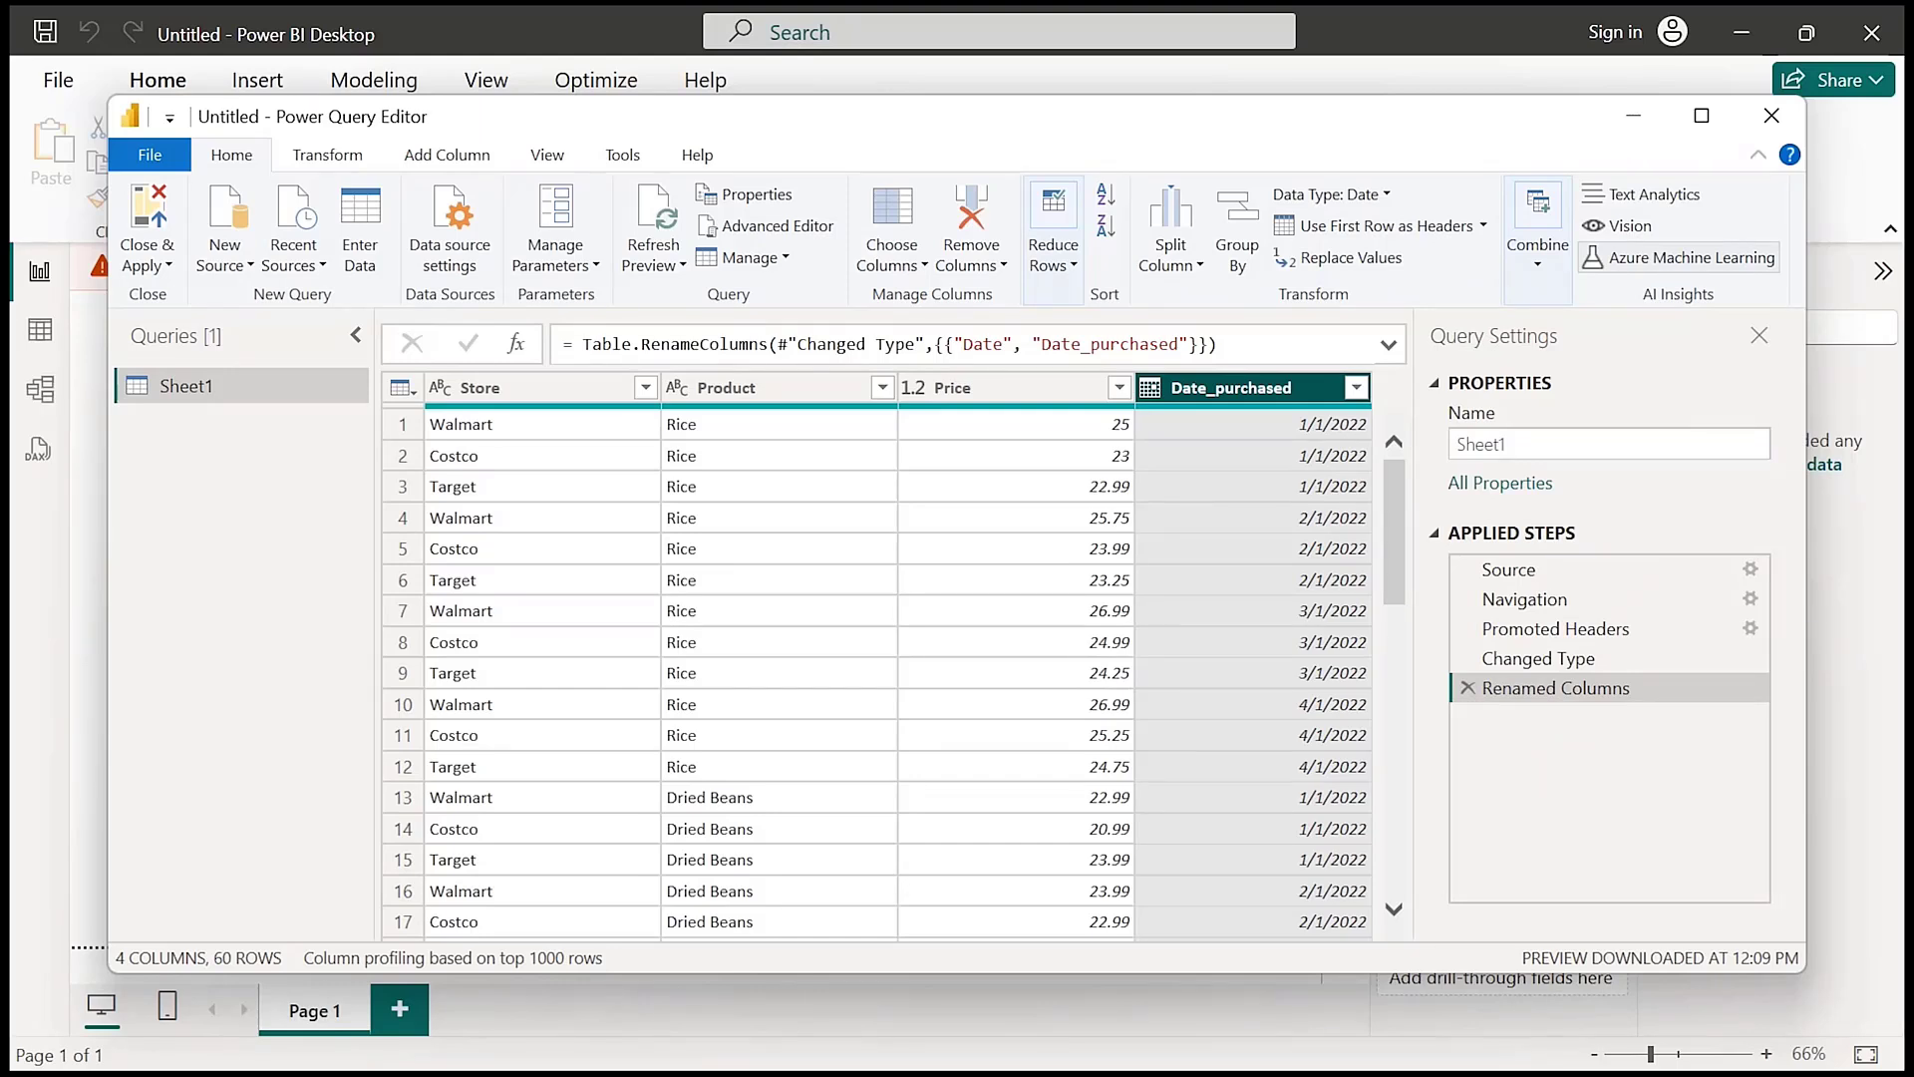
# Filter the Product column to exclude Milk and check the remaining rows
pyautogui.click(758, 387)
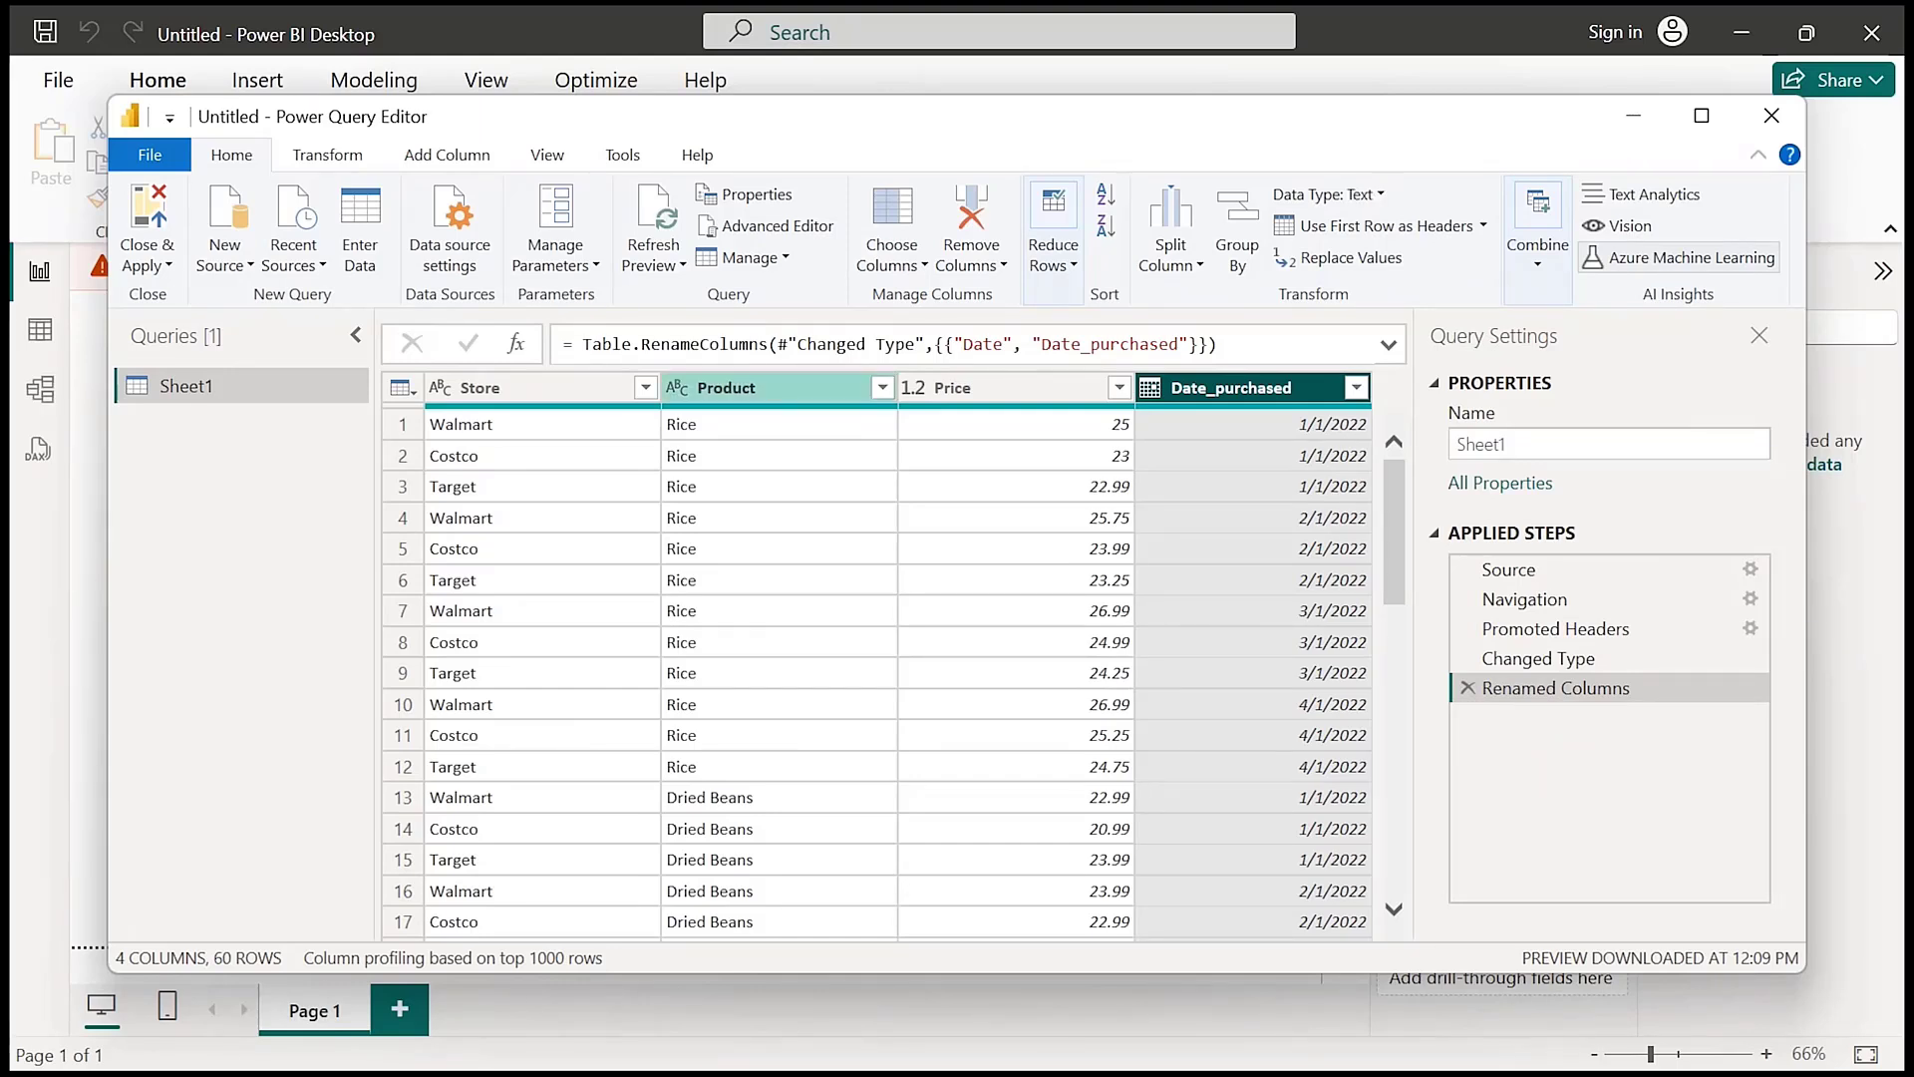
pyautogui.click(883, 387)
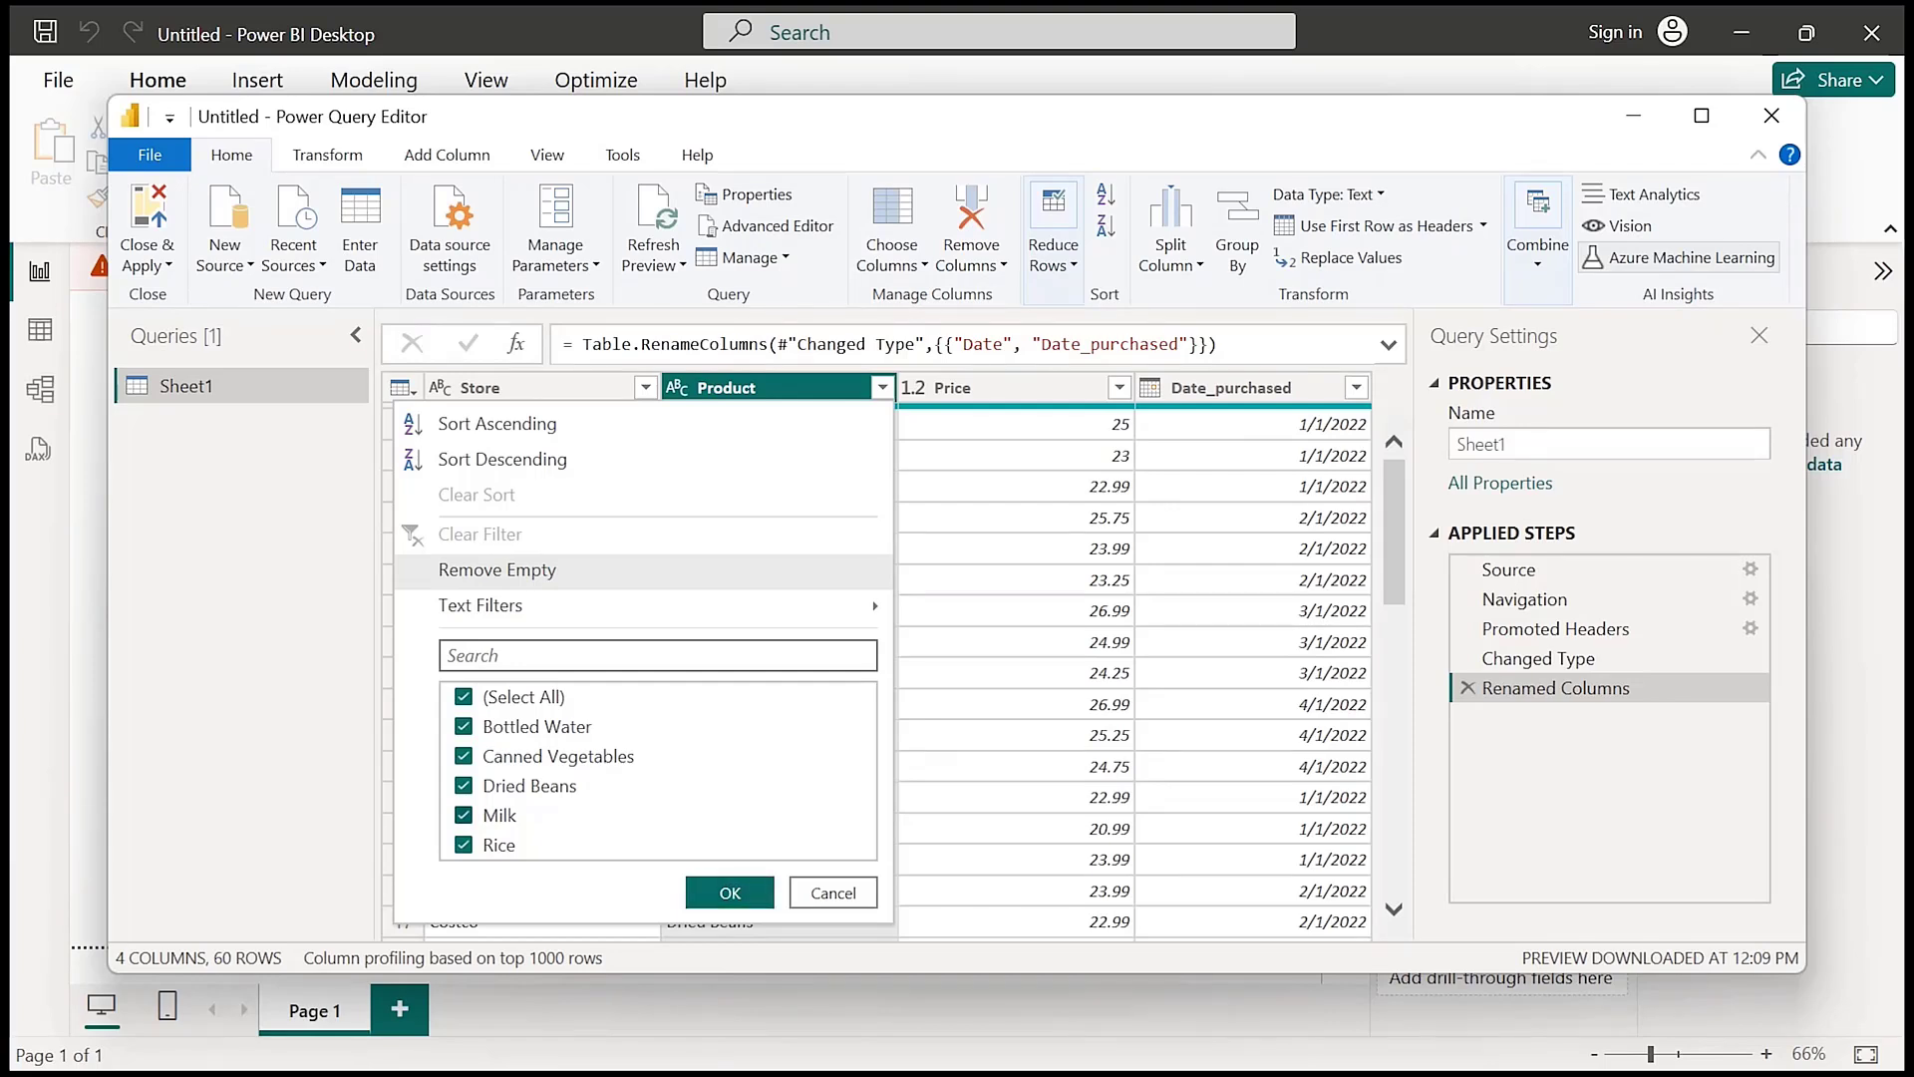
pyautogui.click(465, 816)
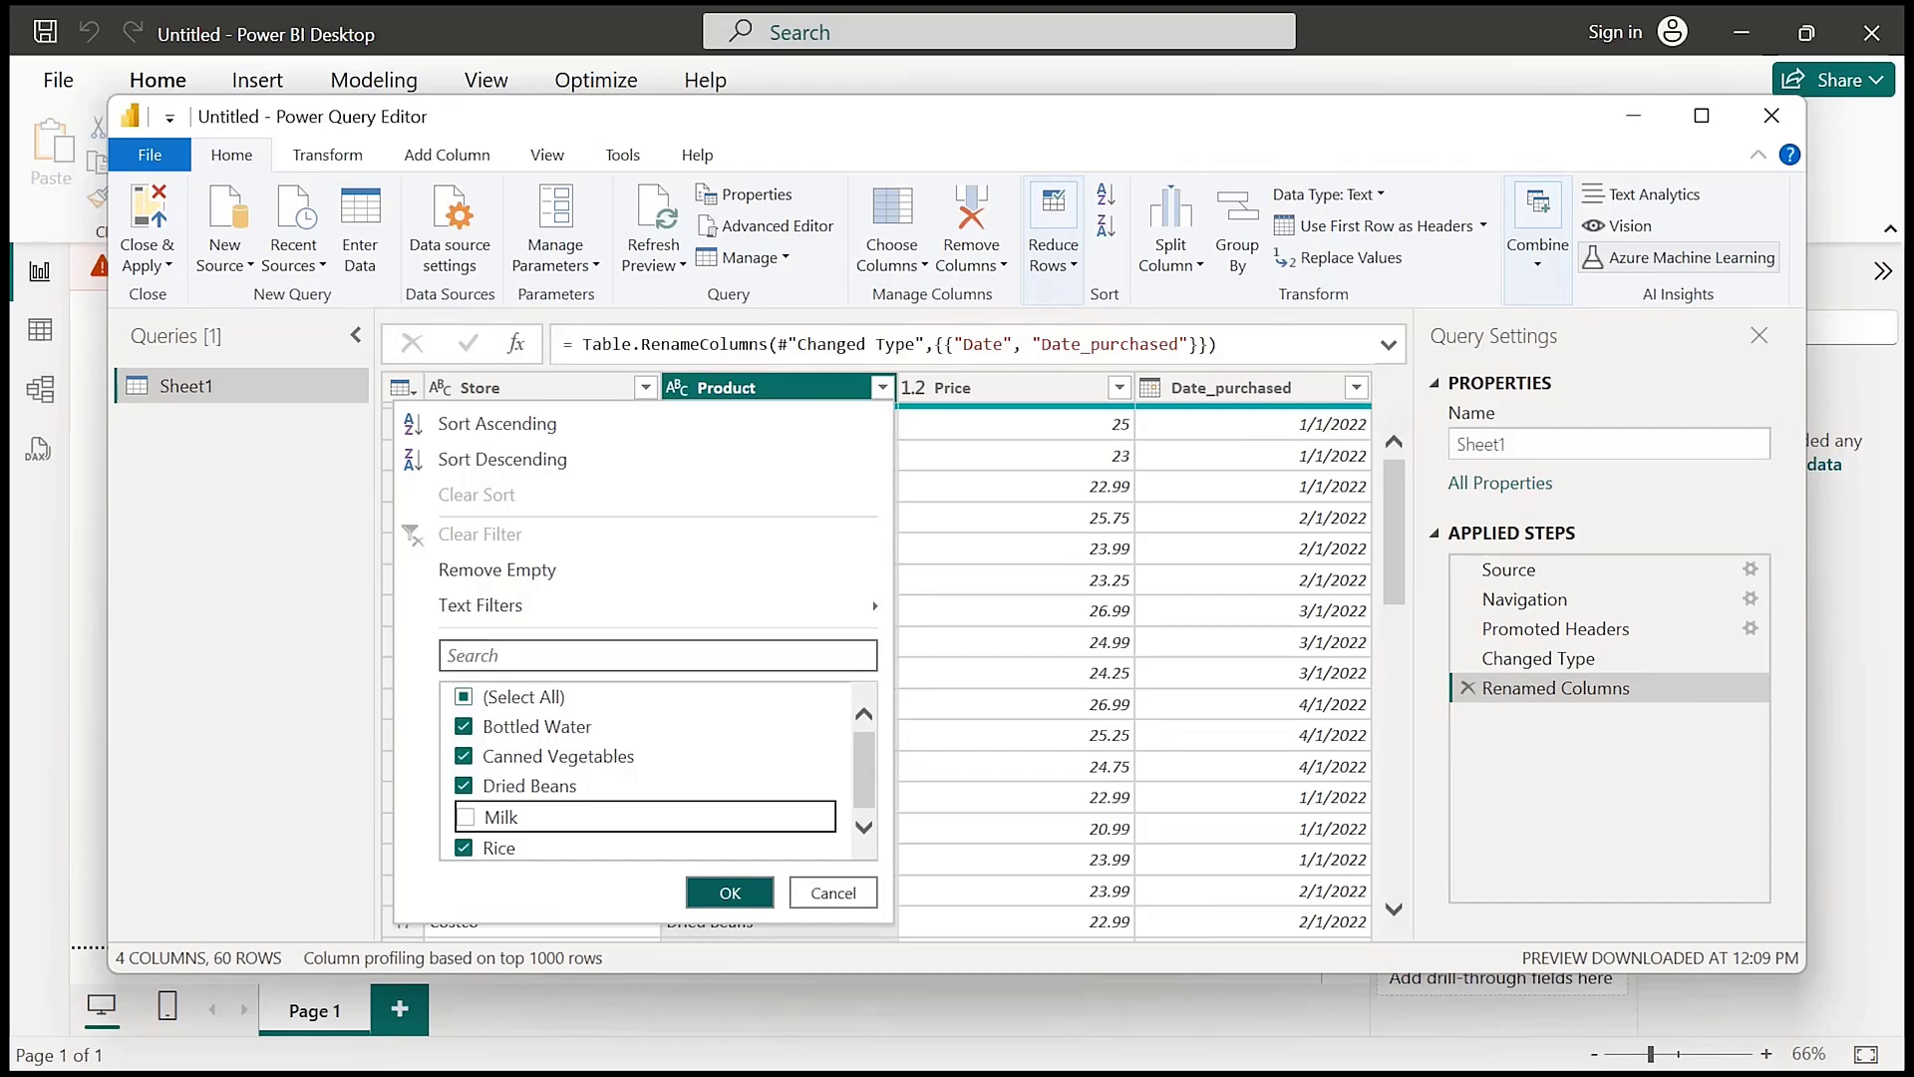
pyautogui.press('Return')
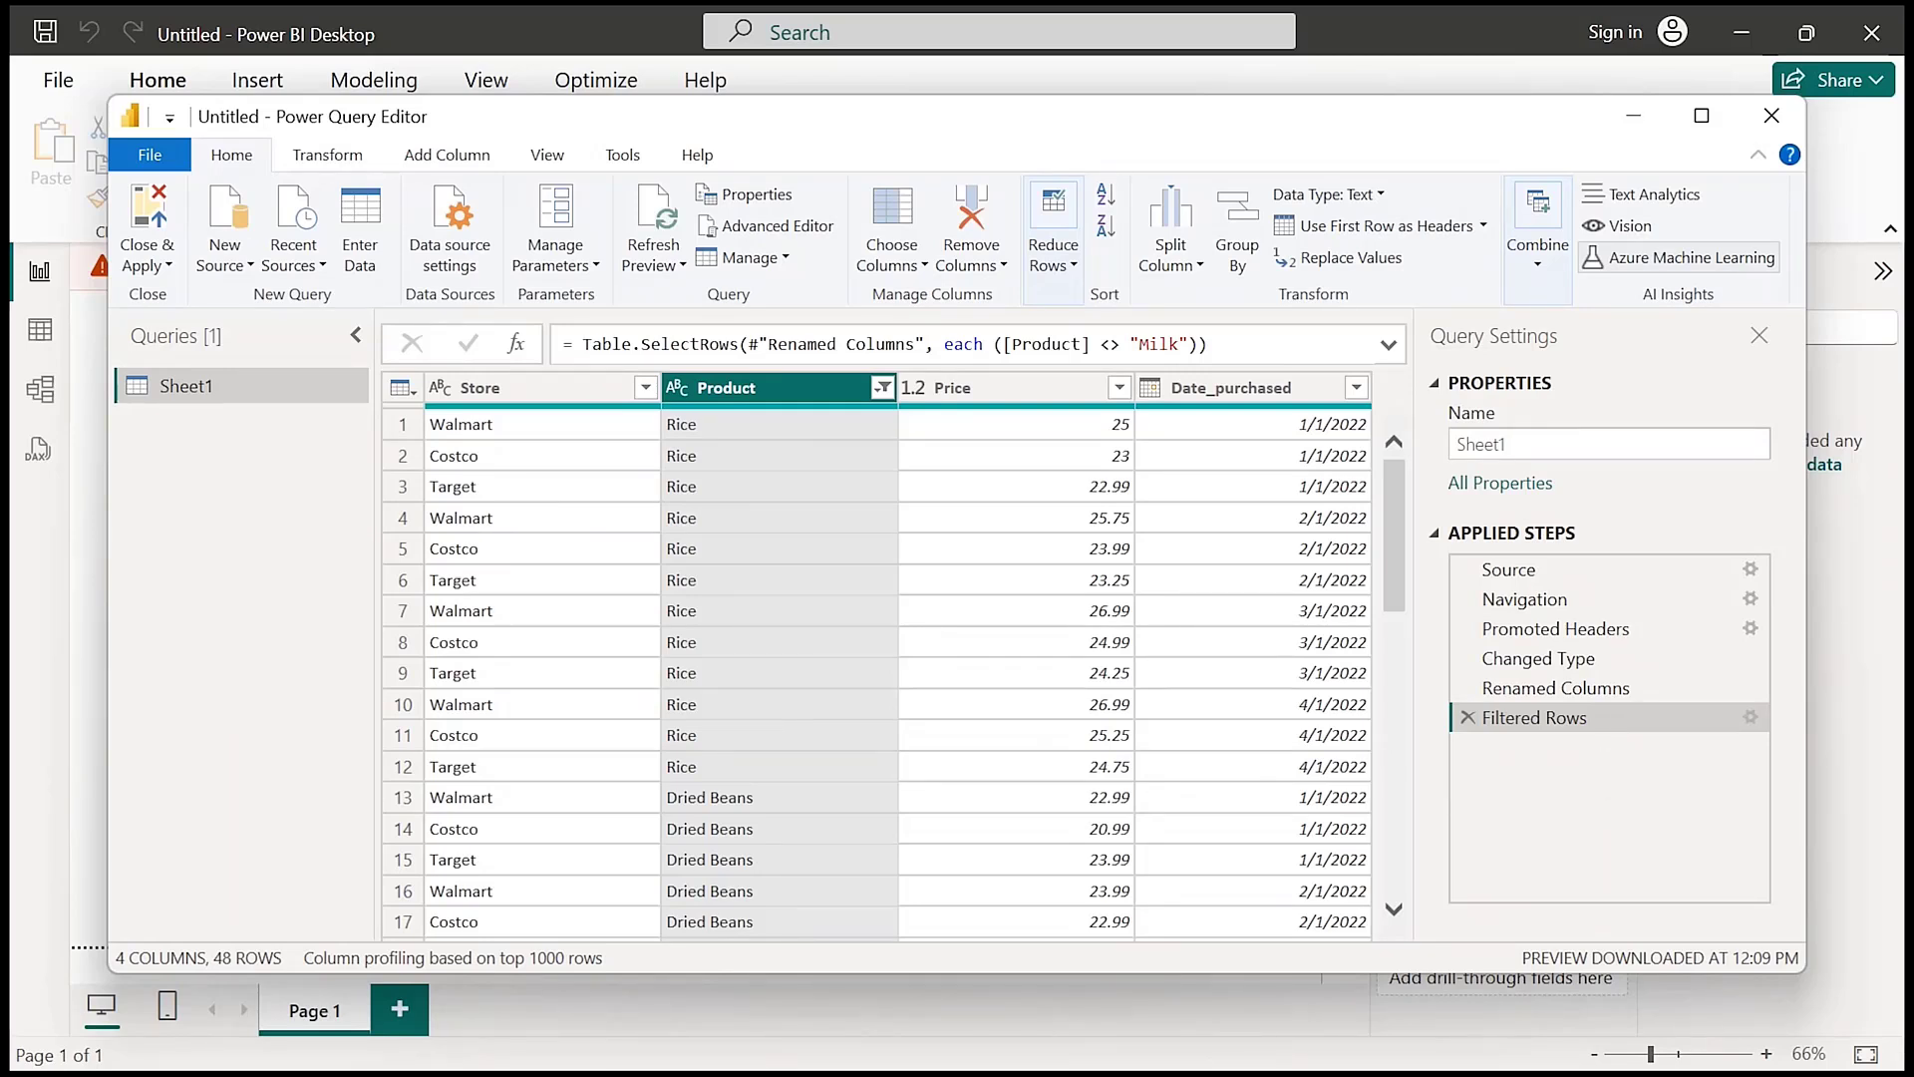
pyautogui.scroll(-10, 877, 673)
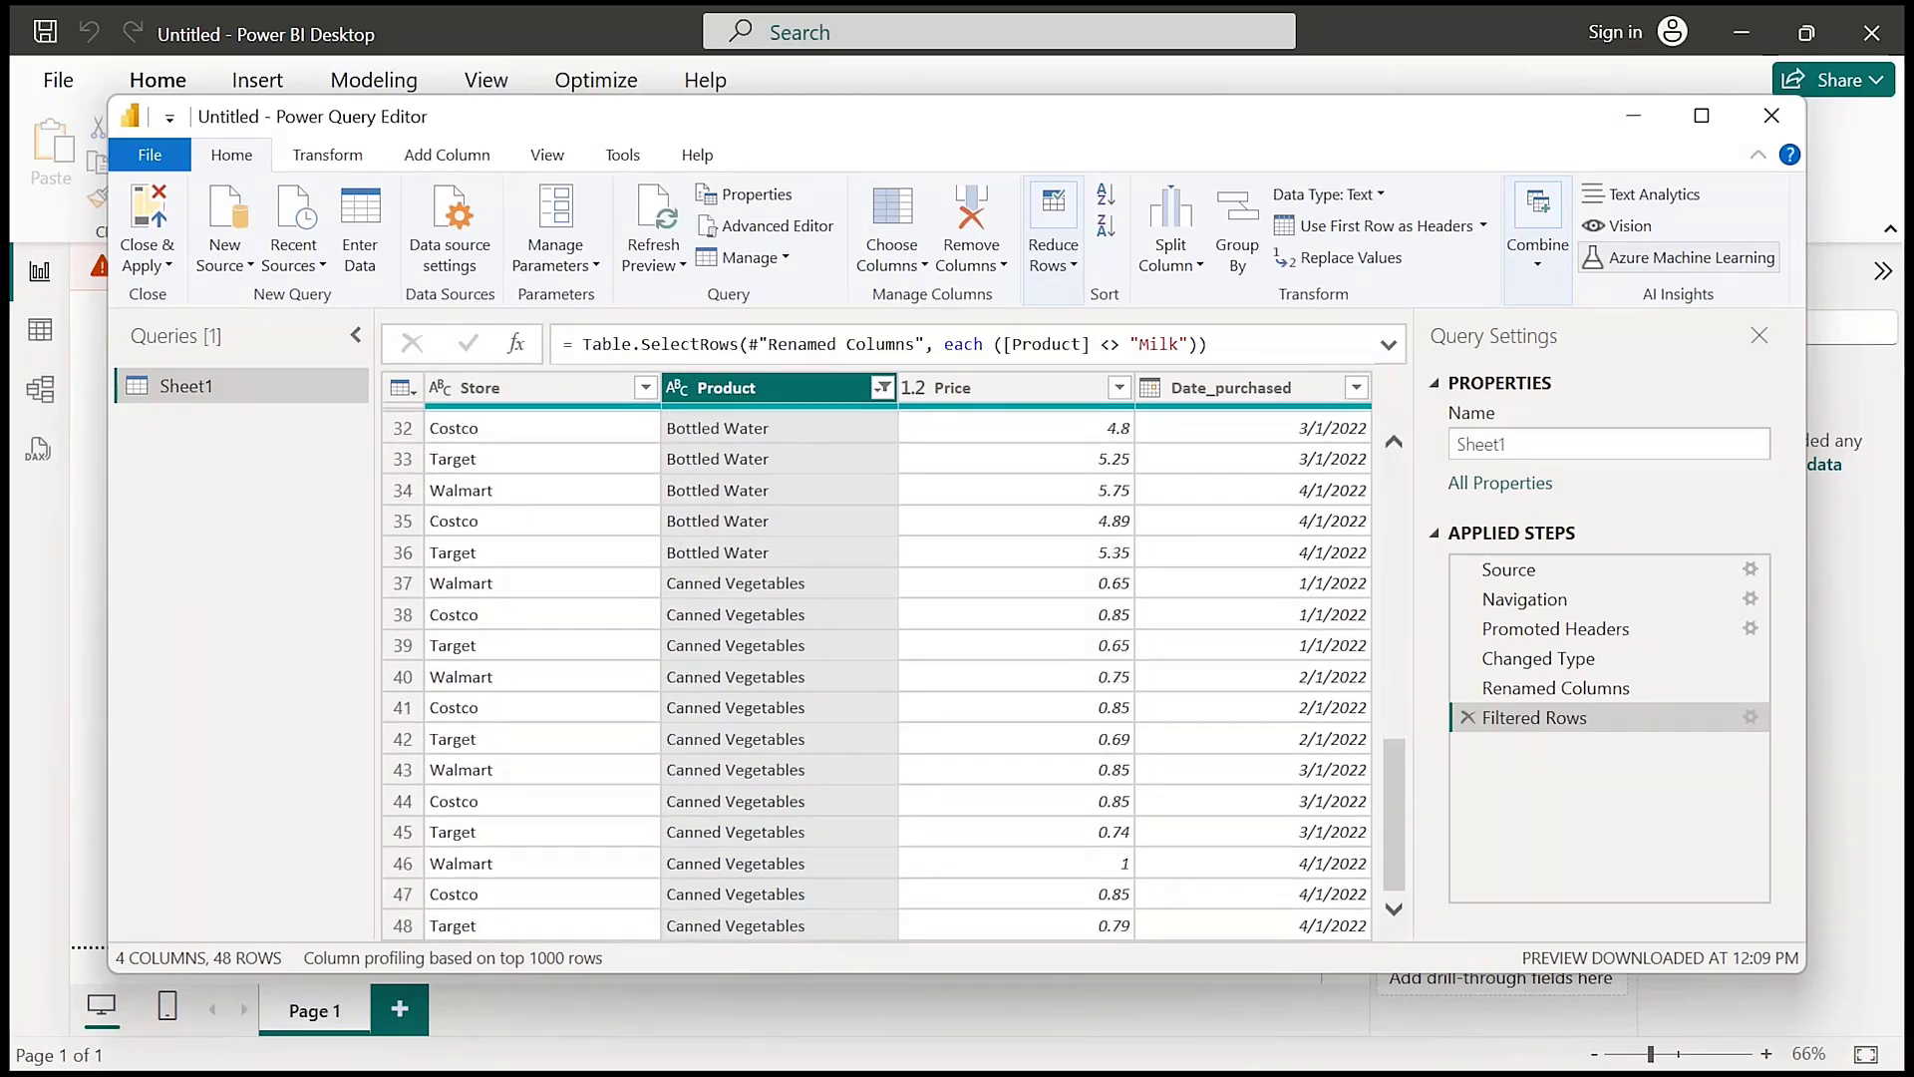
pyautogui.scroll(10, 877, 674)
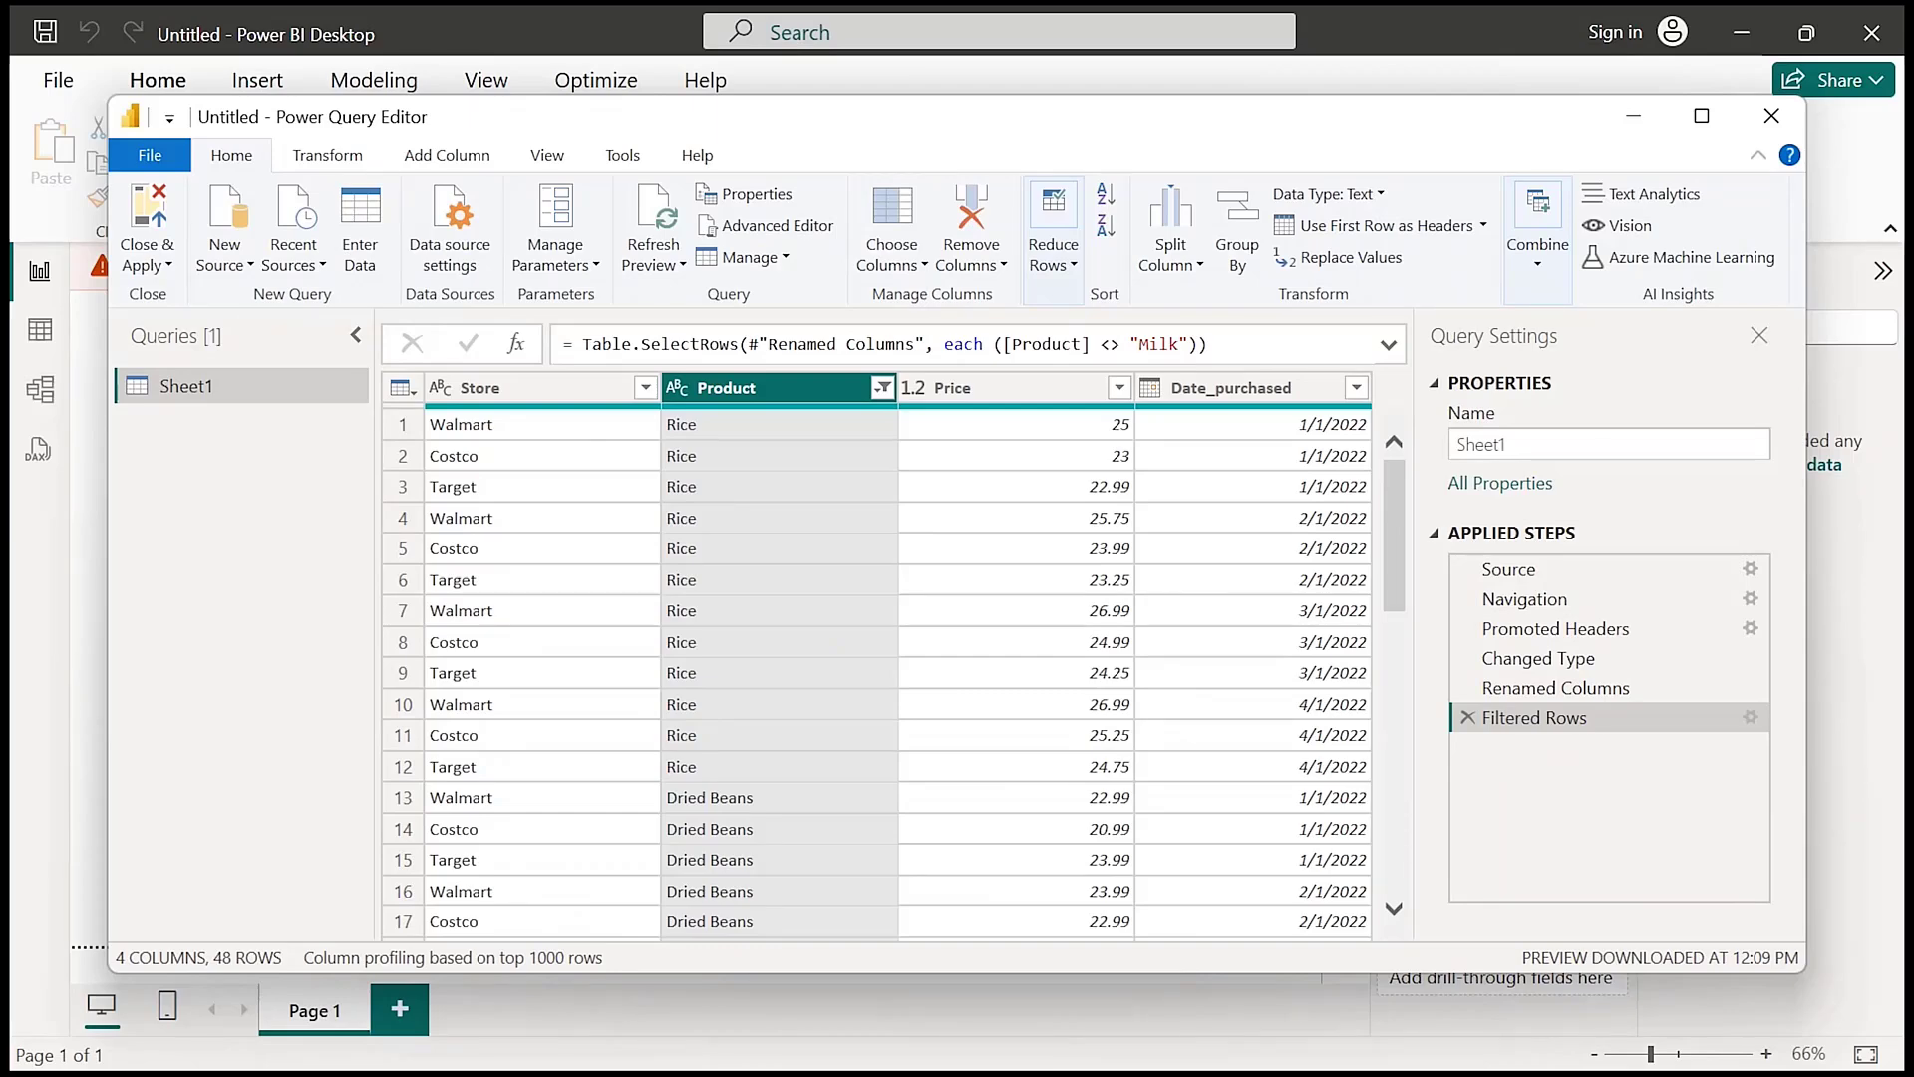
# Close Power Query Editor applying the changes, review the loaded Sheet1 rows in Table view and return to Report view
pyautogui.click(148, 211)
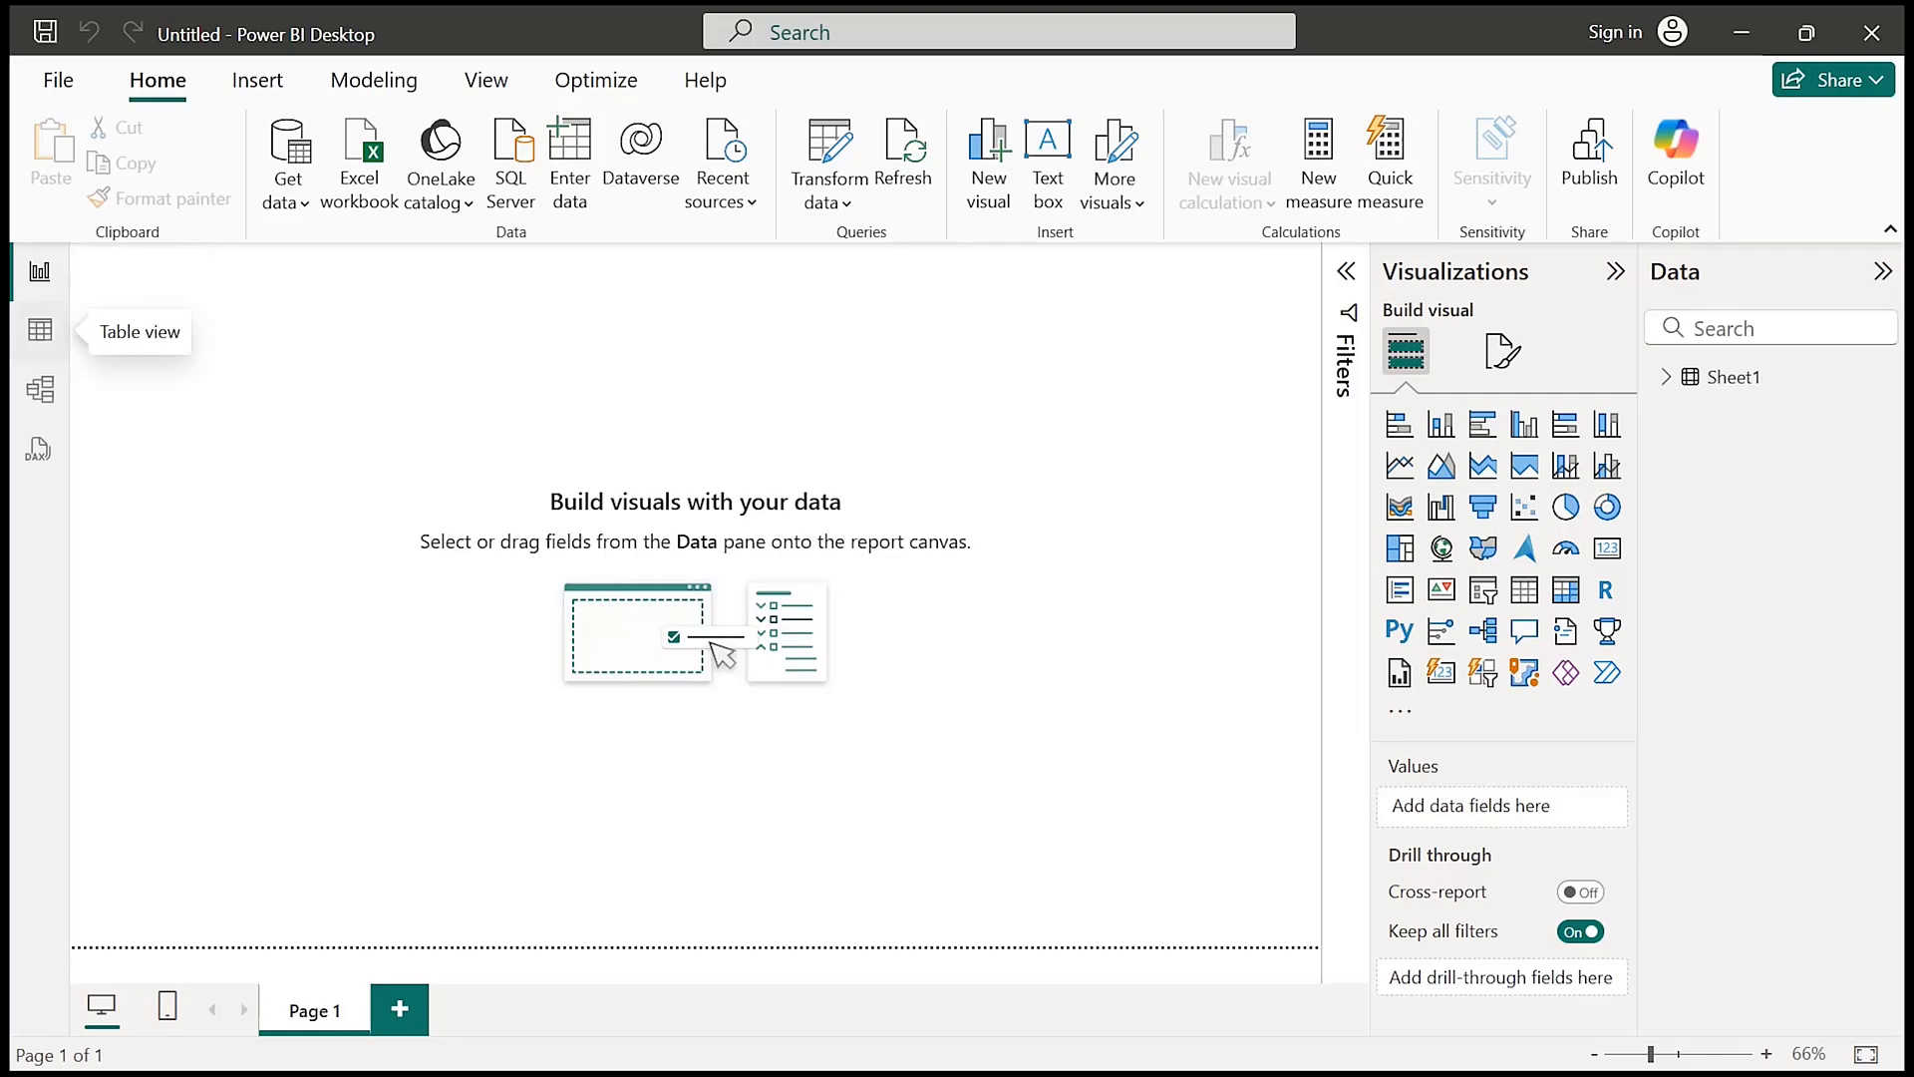
pyautogui.click(40, 329)
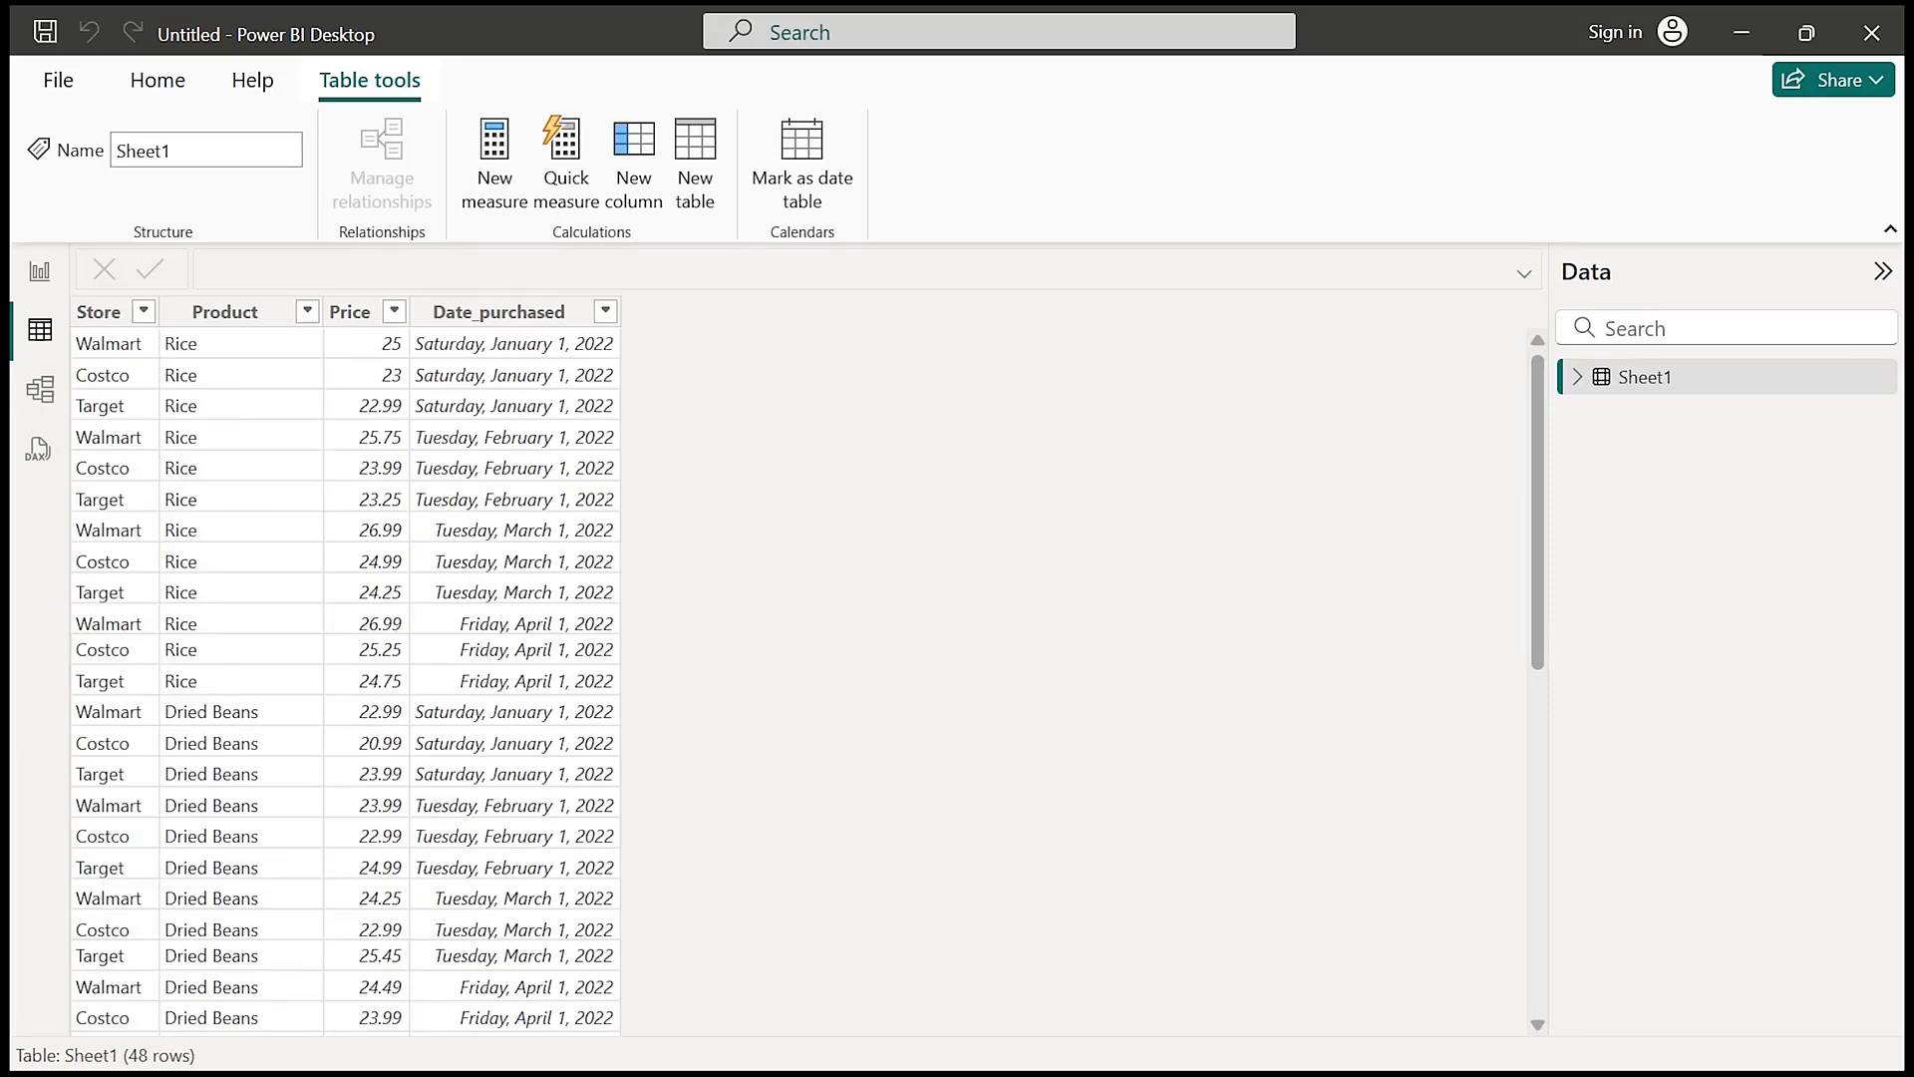
pyautogui.moveTo(1538, 511); pyautogui.dragTo(1537, 854)
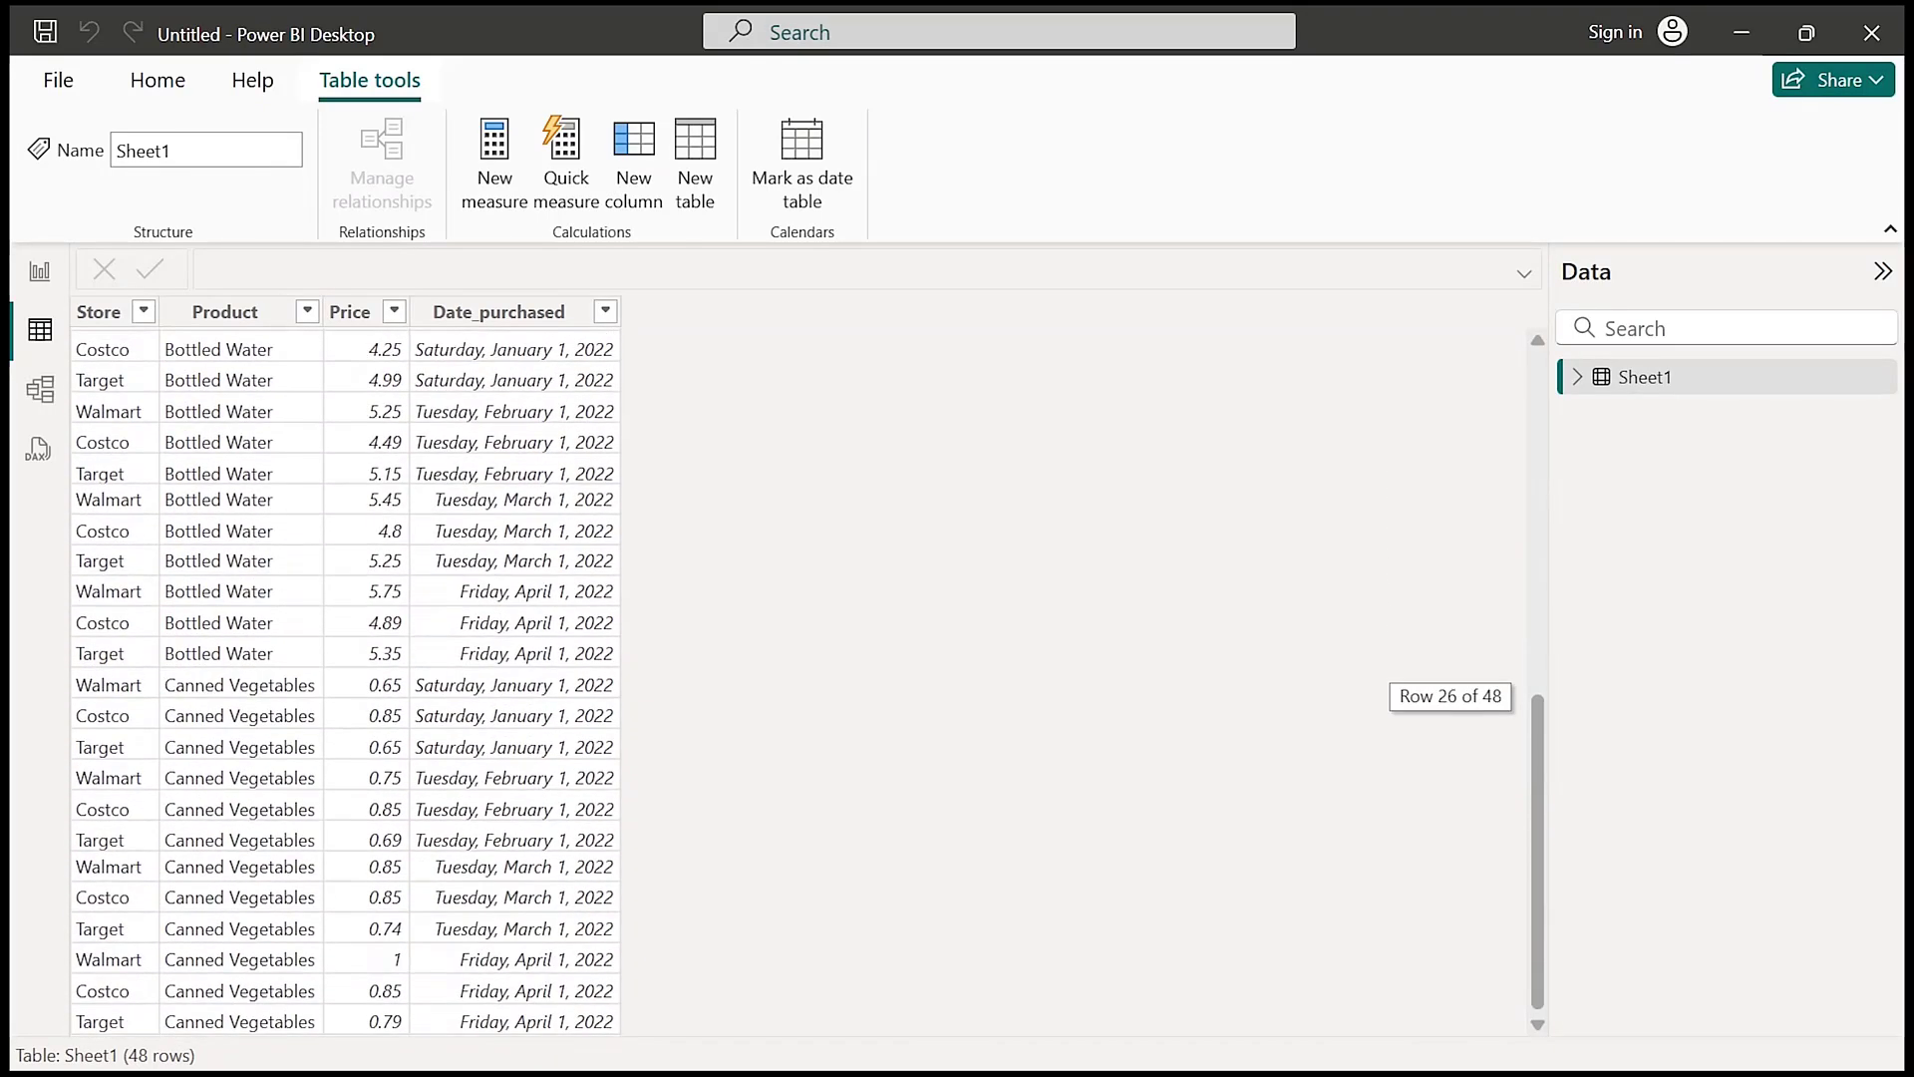
pyautogui.scroll(2, 345, 682)
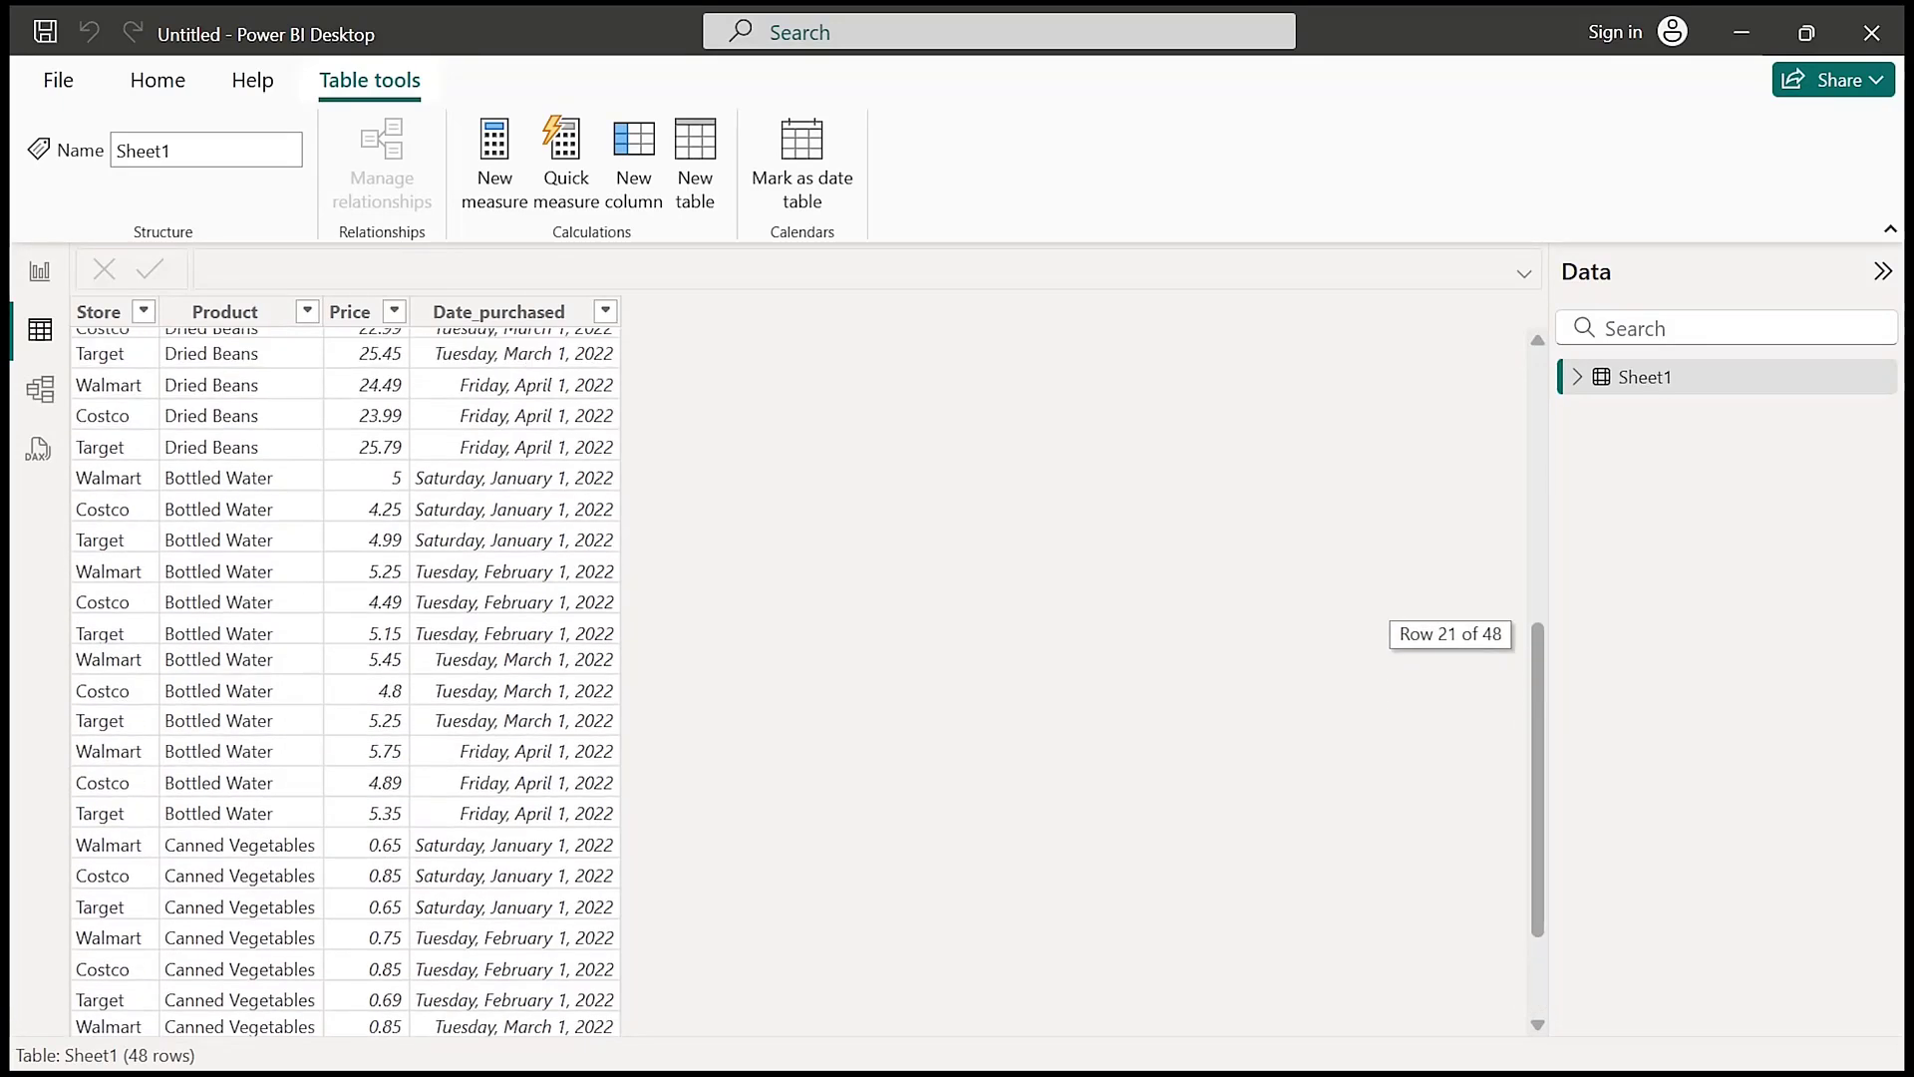
pyautogui.scroll(7, 345, 682)
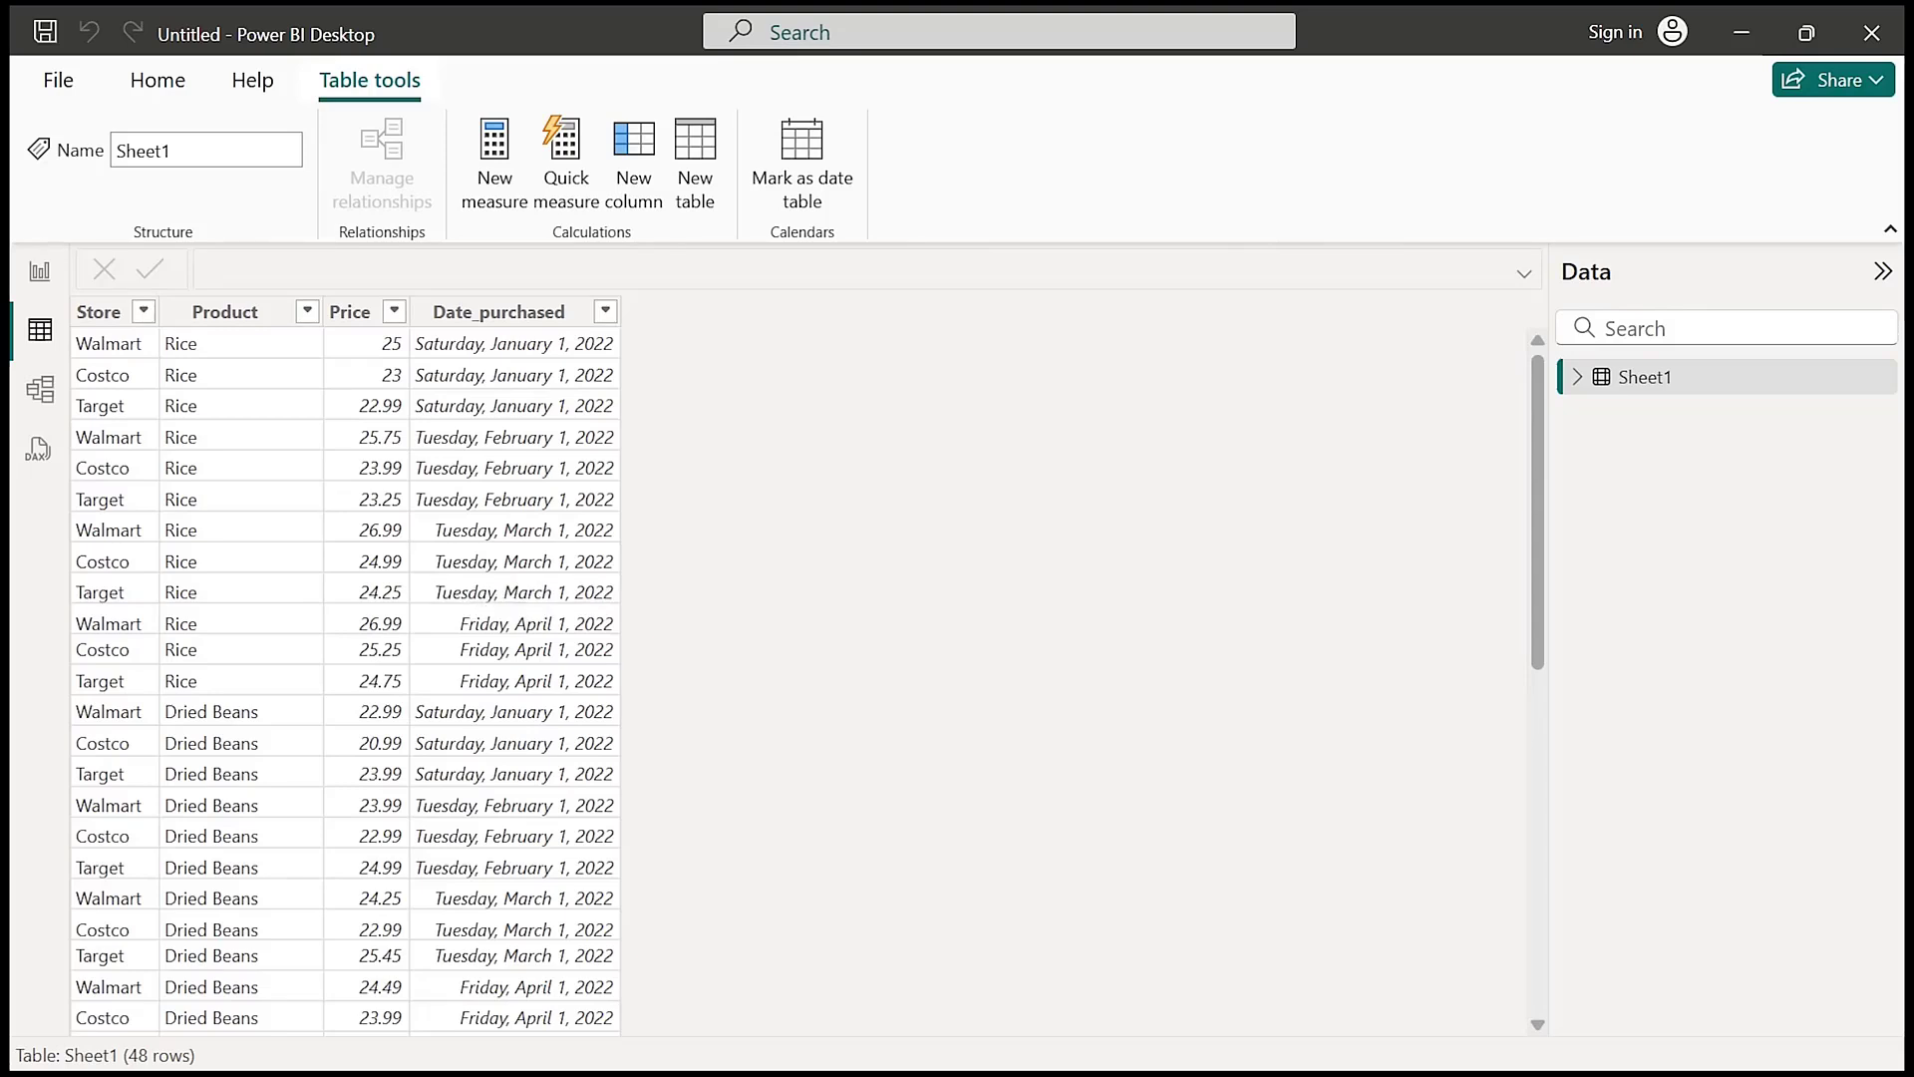
pyautogui.click(40, 271)
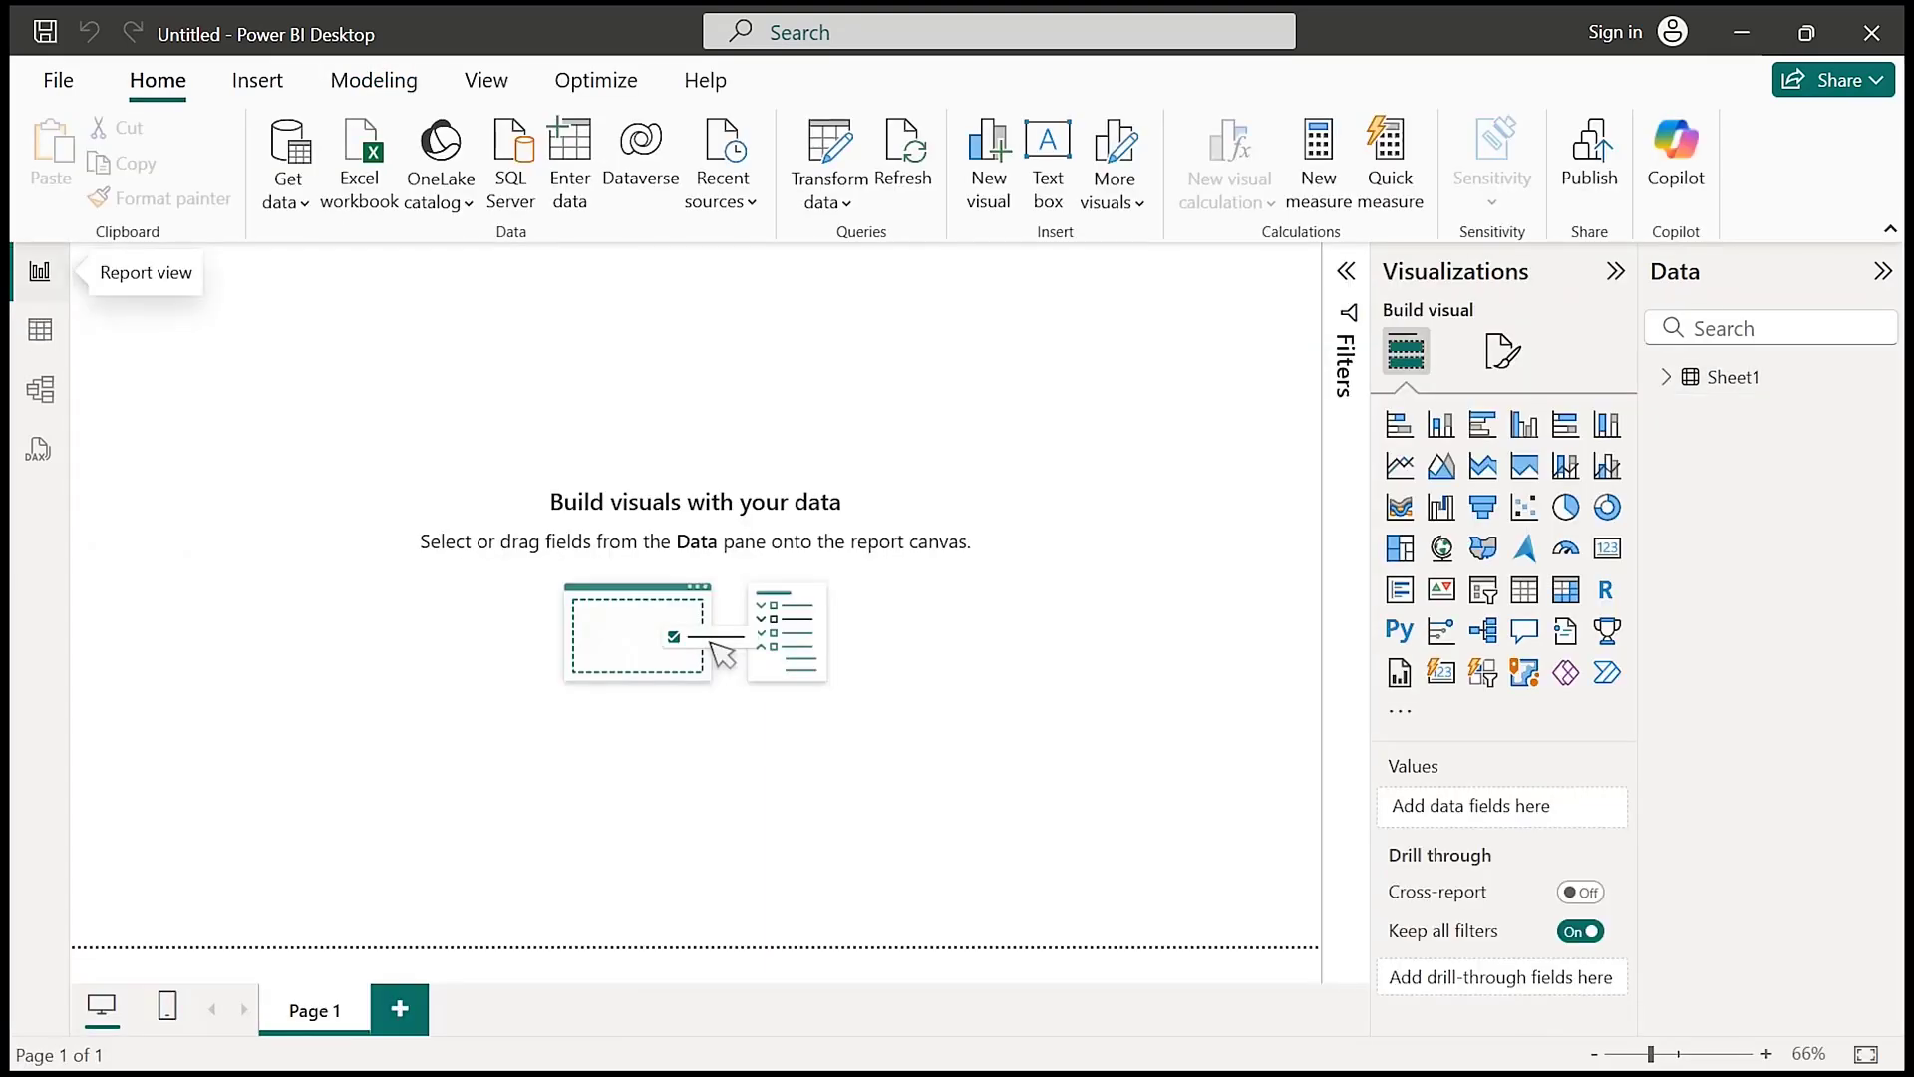
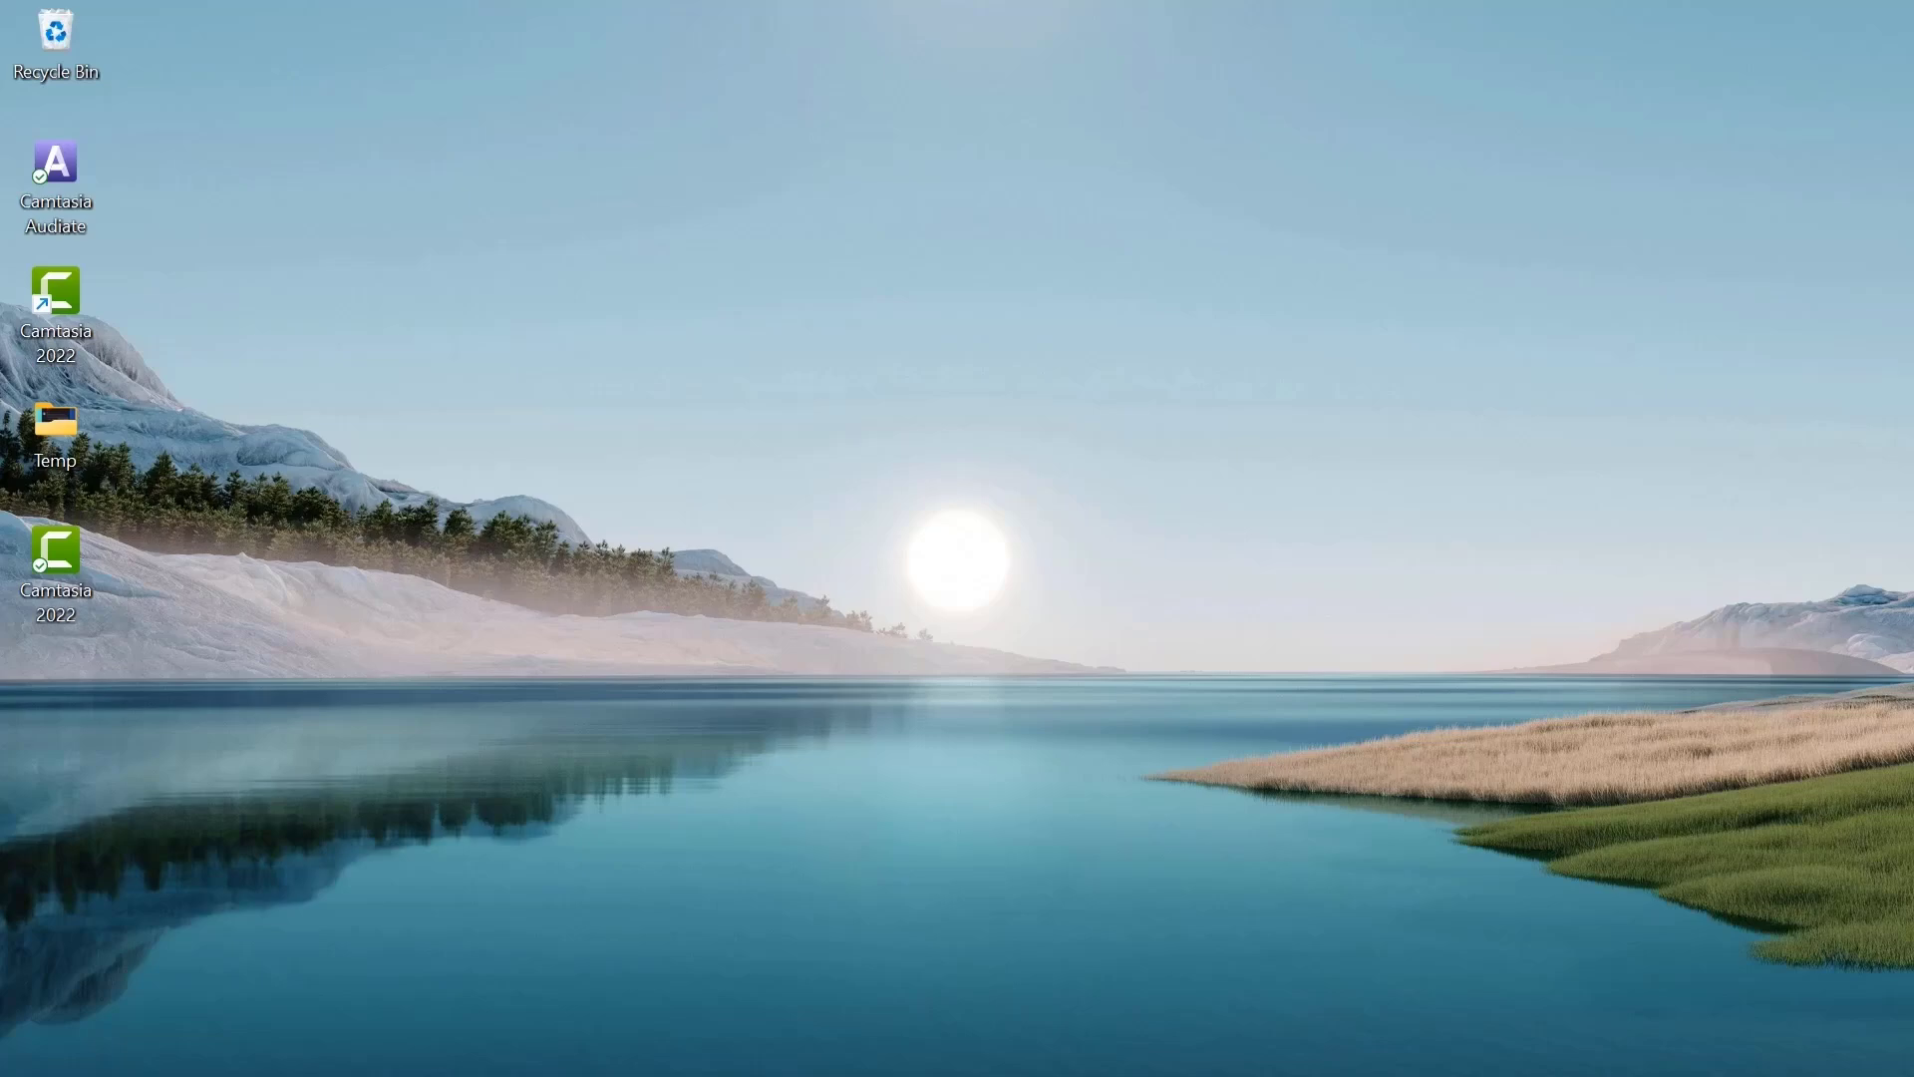
# Switch to the Excel workbook Apocolypse Food Prep - Power Query Editor Tutorial and maximize its window
pyautogui.moveTo(1190, 1041)
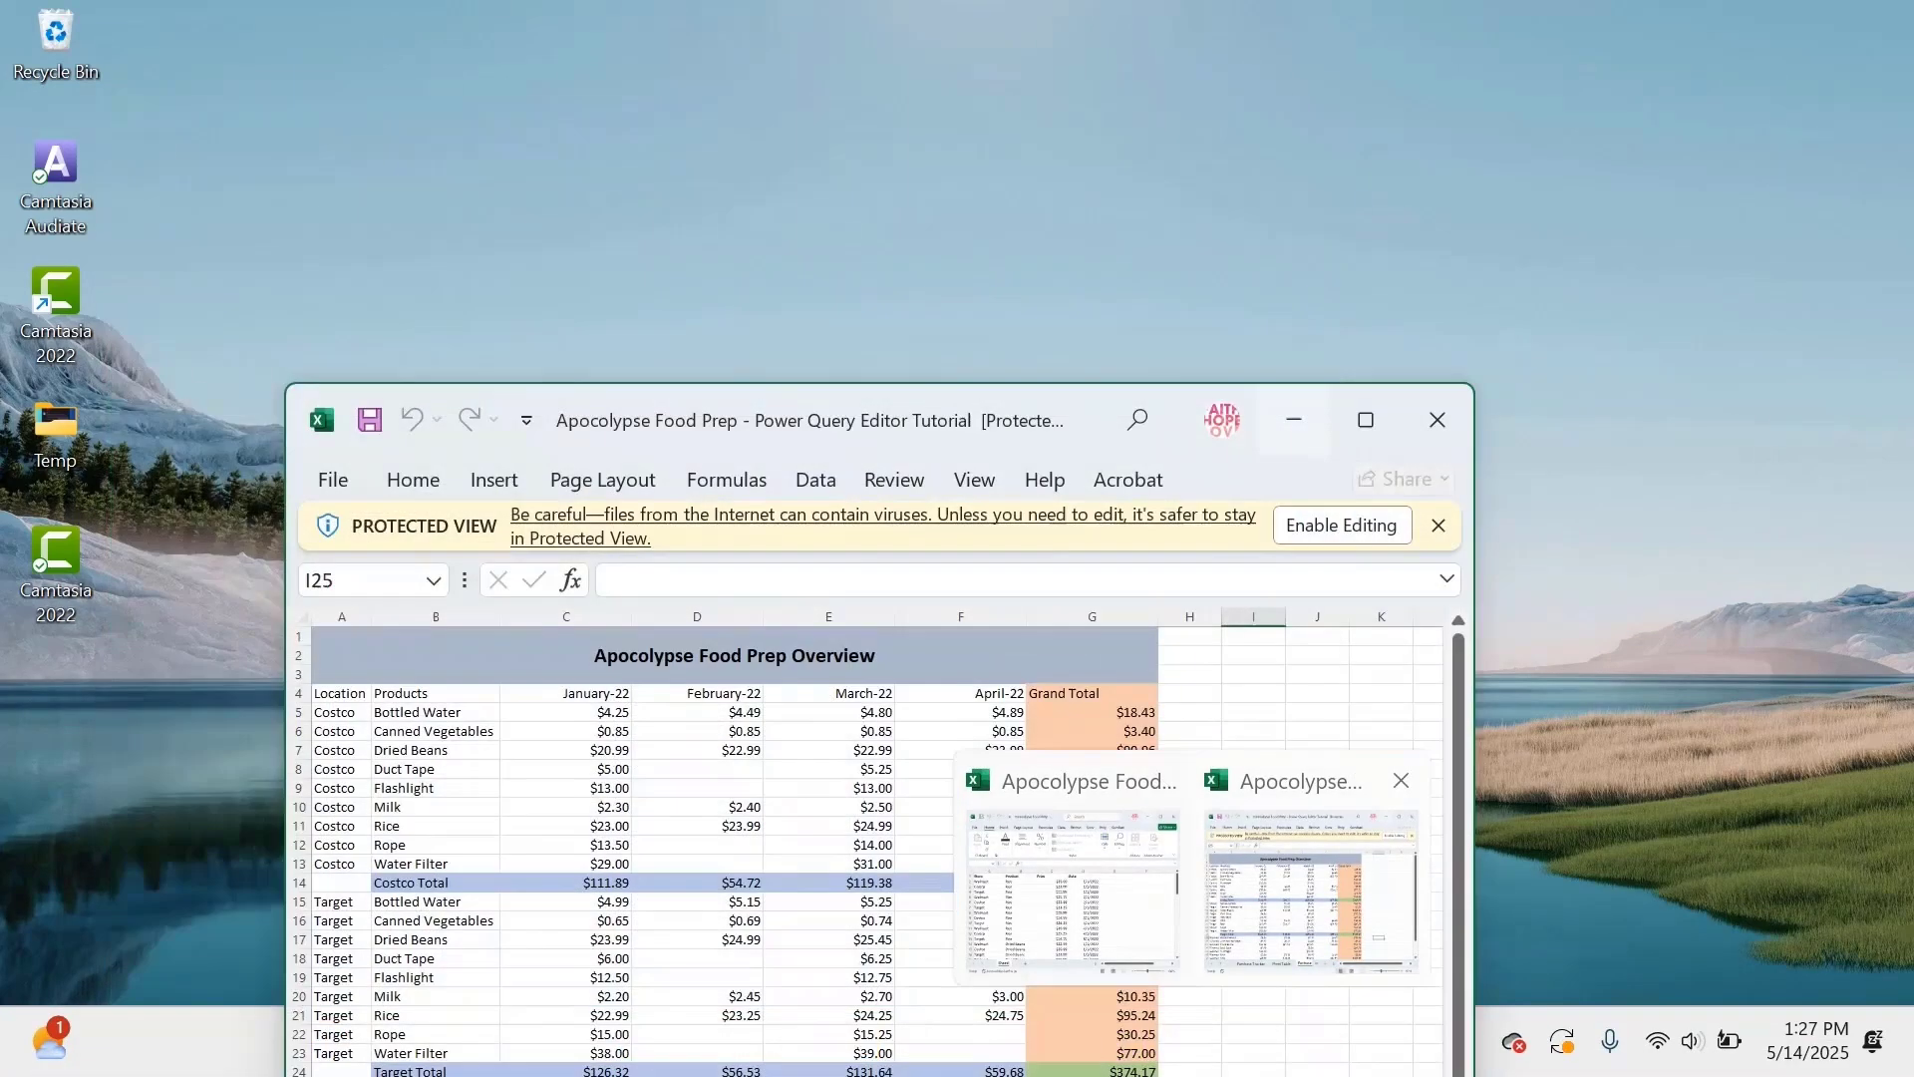
pyautogui.click(1311, 887)
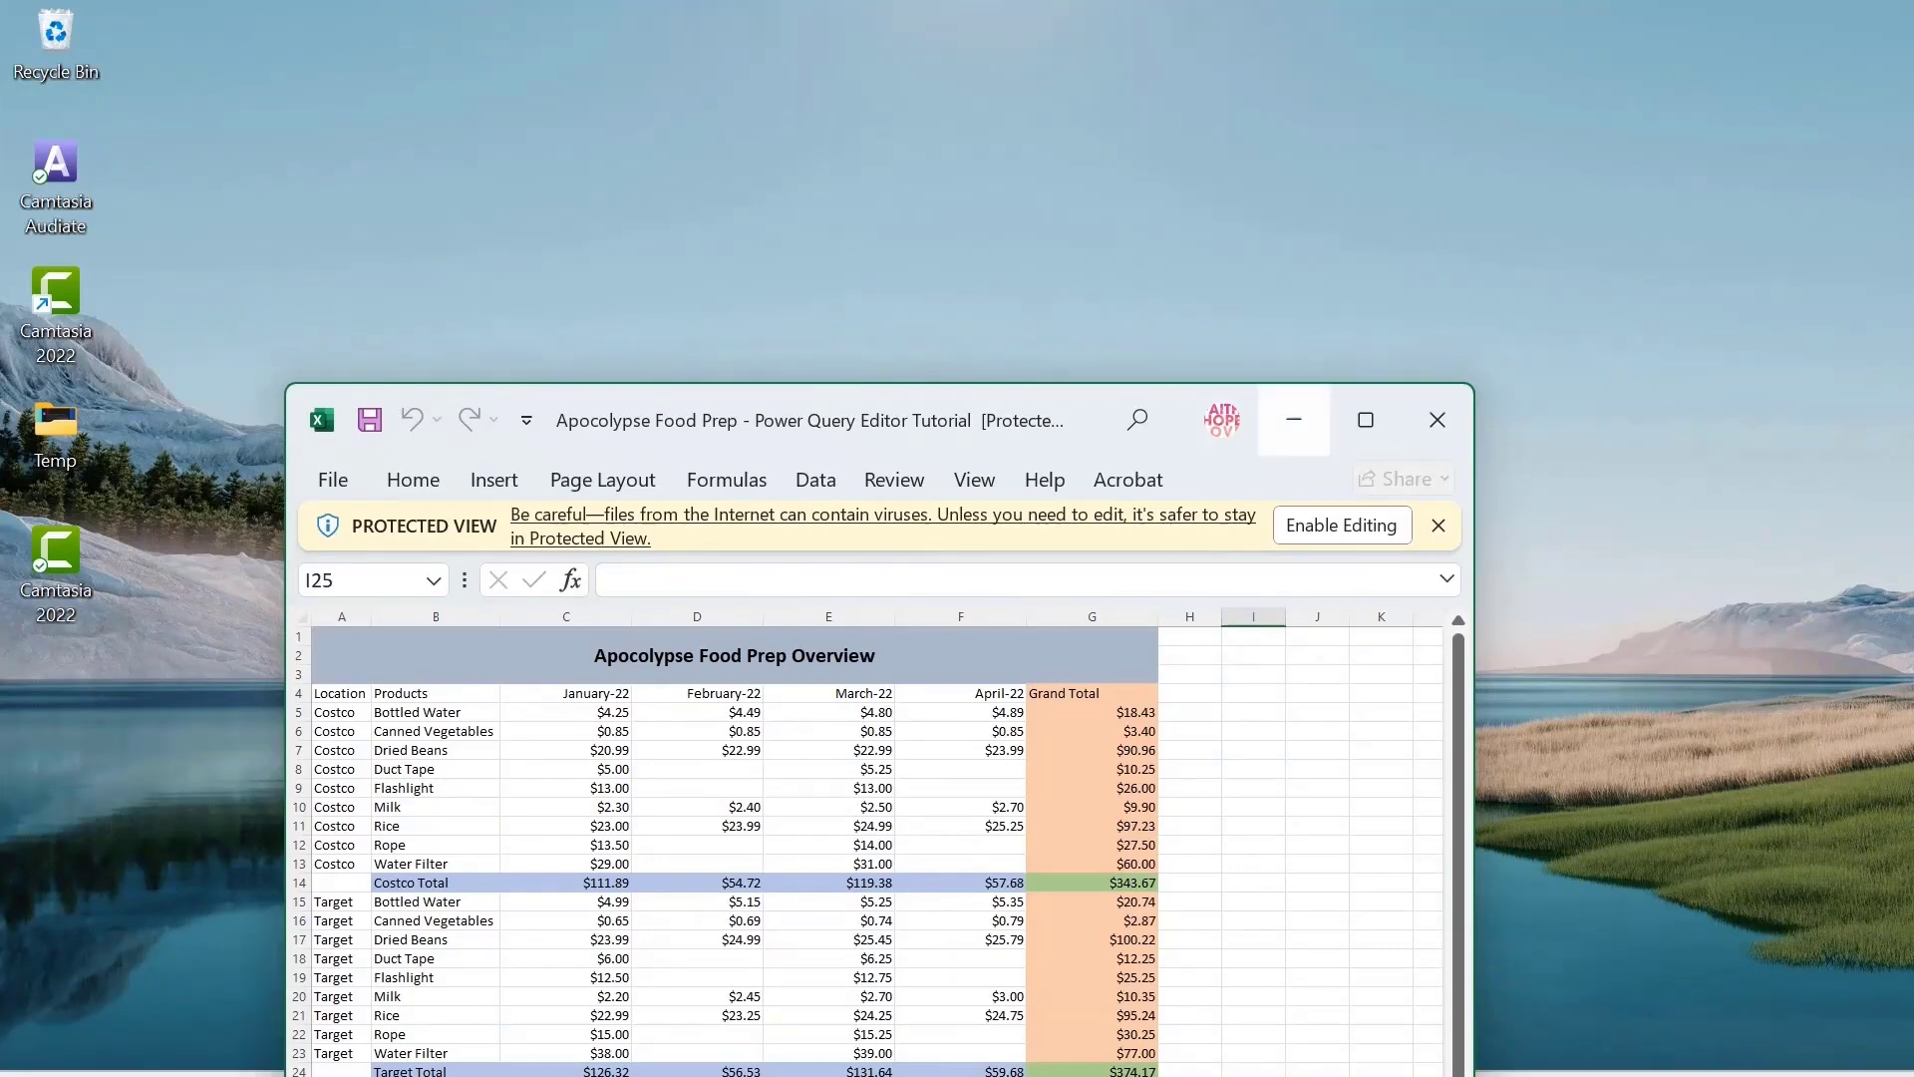
pyautogui.moveTo(1173, 419); pyautogui.dragTo(1162, 72)
pyautogui.click(1355, 73)
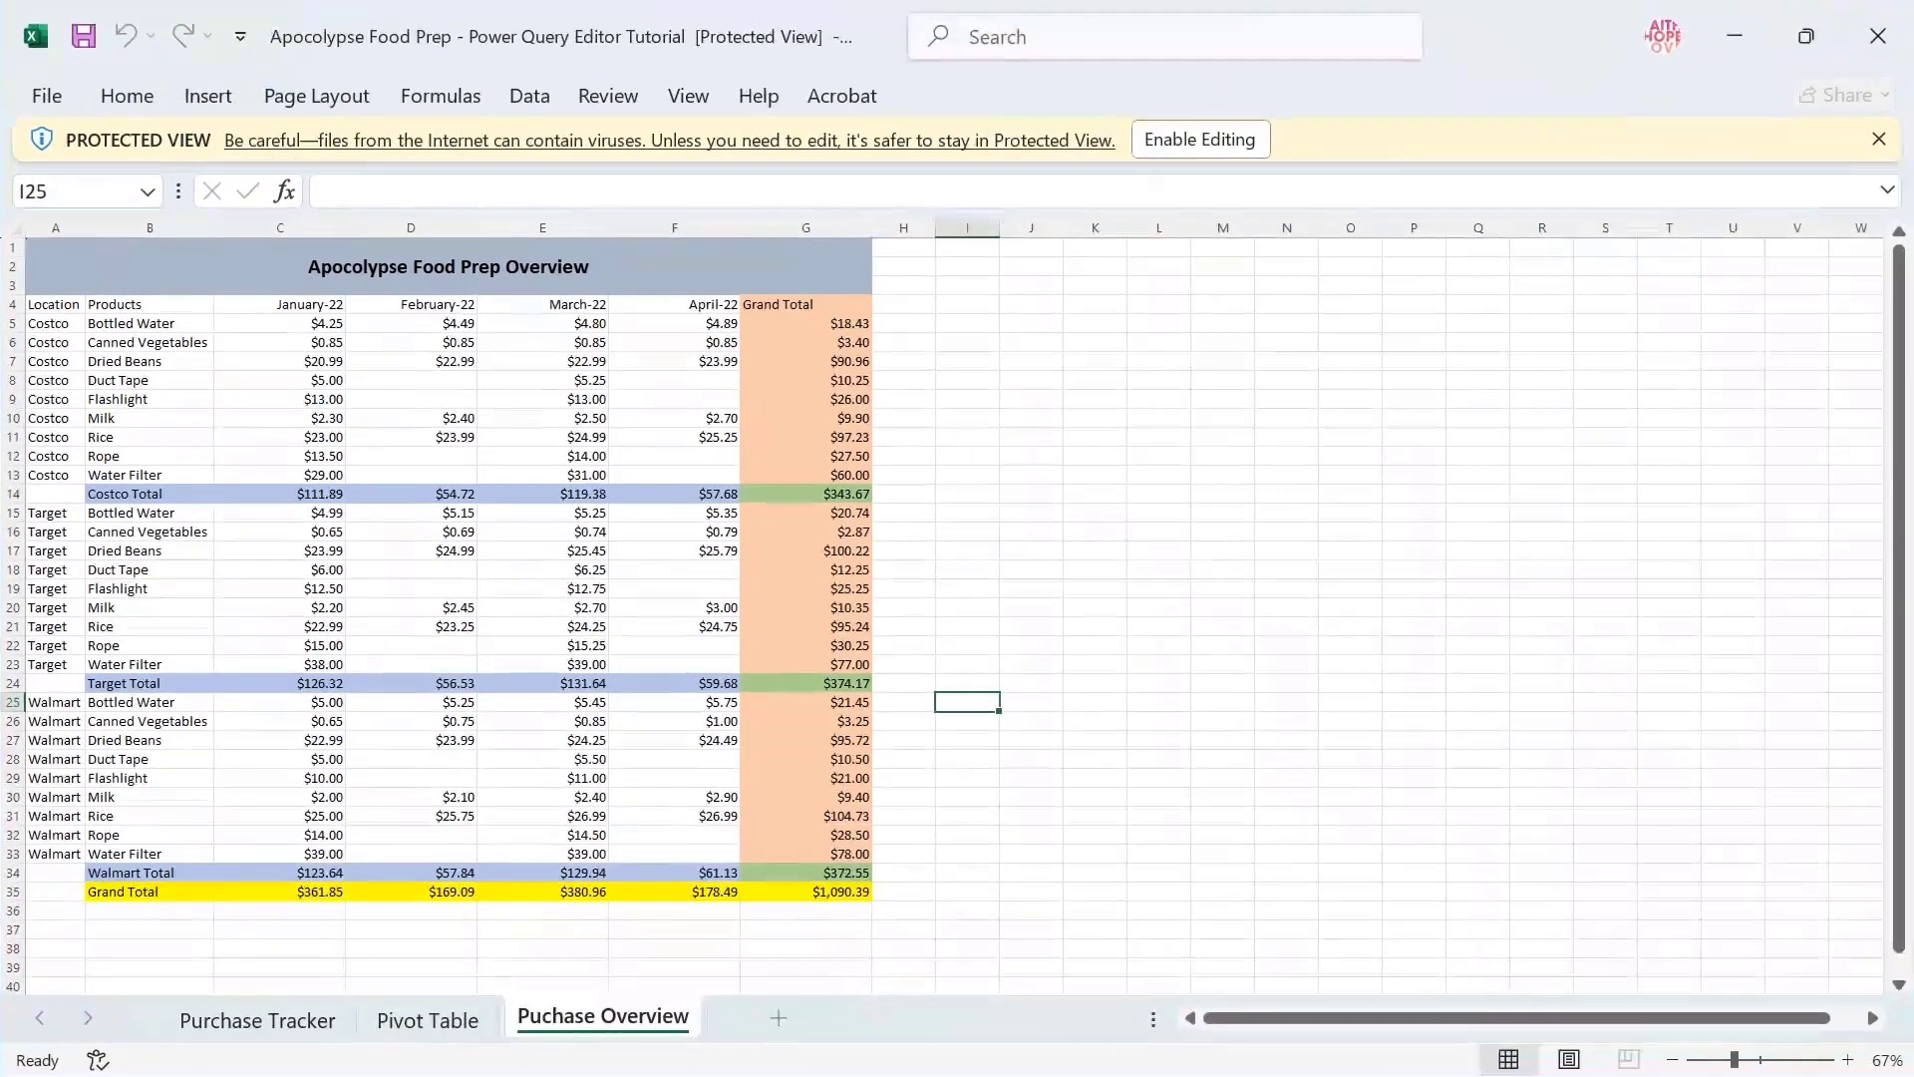
# Examine all rows of the Purchase Tracker sheet, dismissing the Protected View notice
pyautogui.click(257, 1020)
pyautogui.scroll(3, 957, 618)
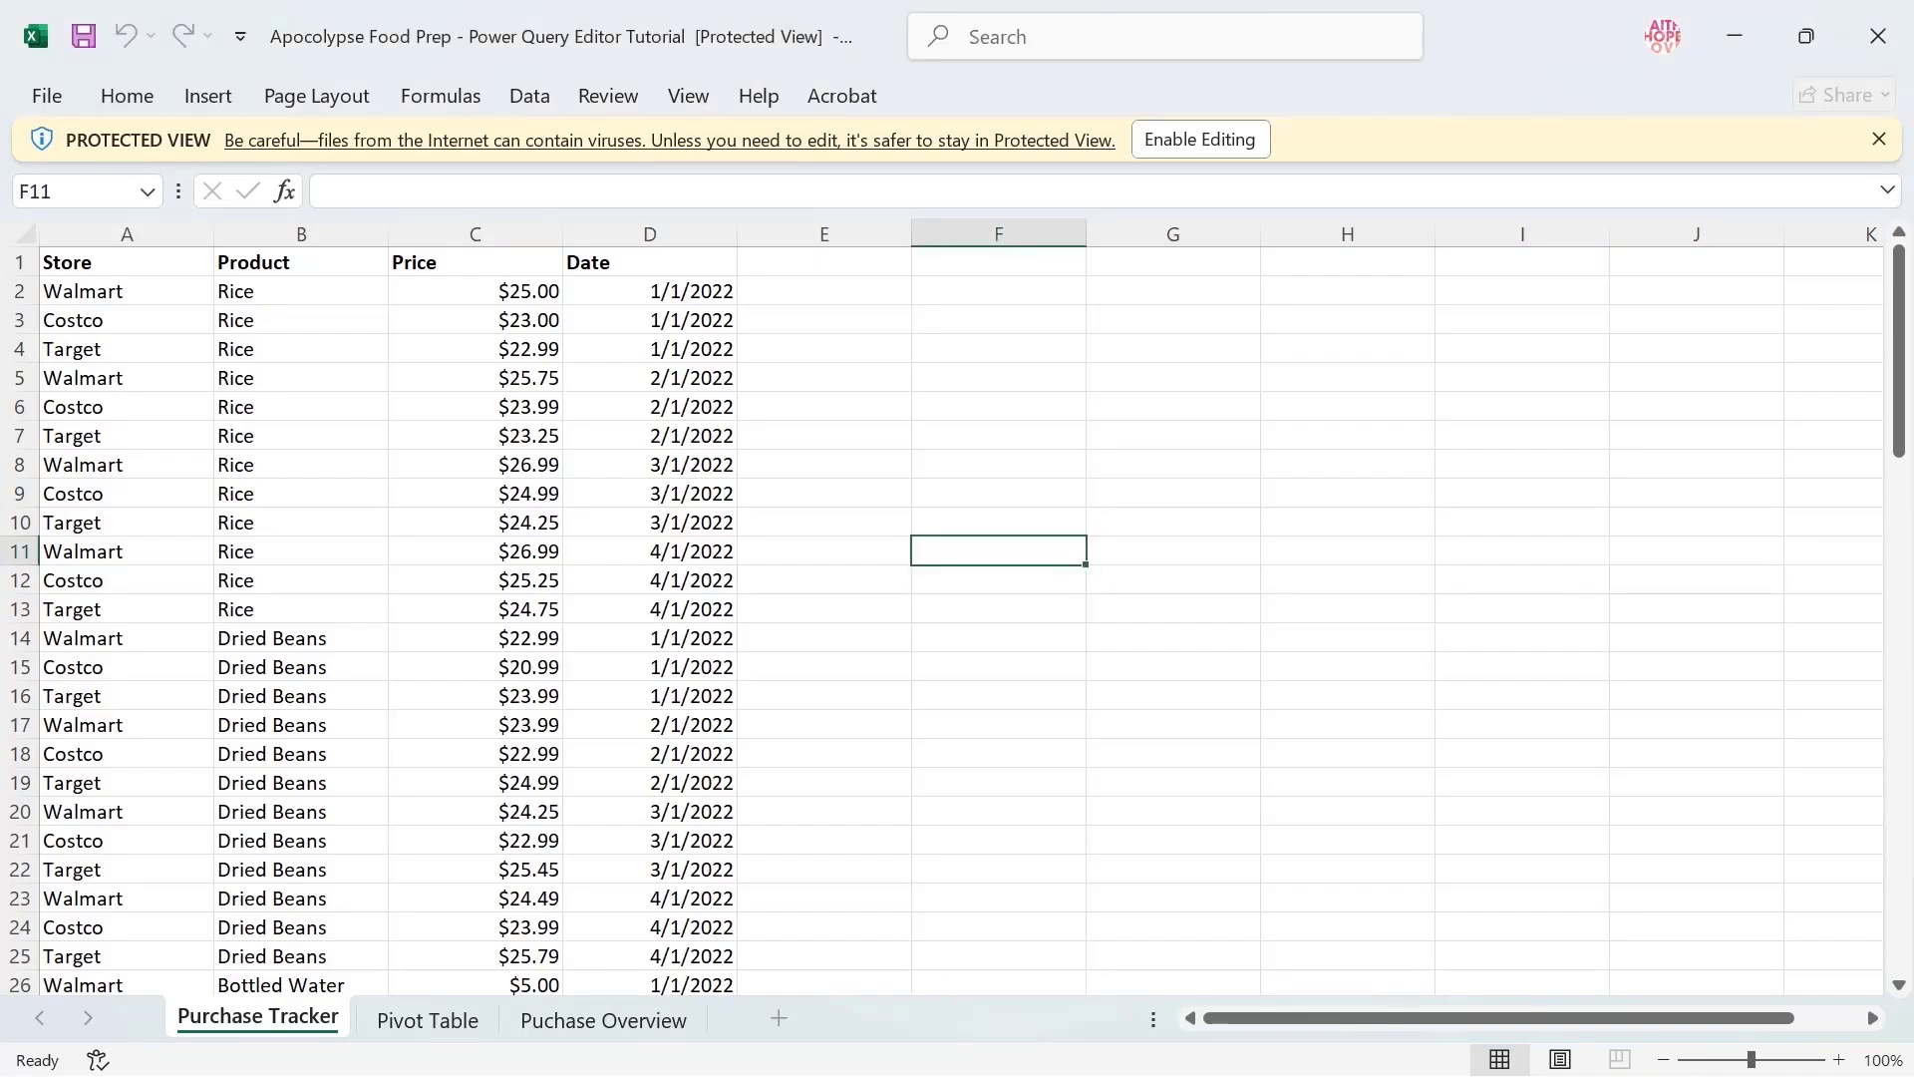
pyautogui.click(1879, 139)
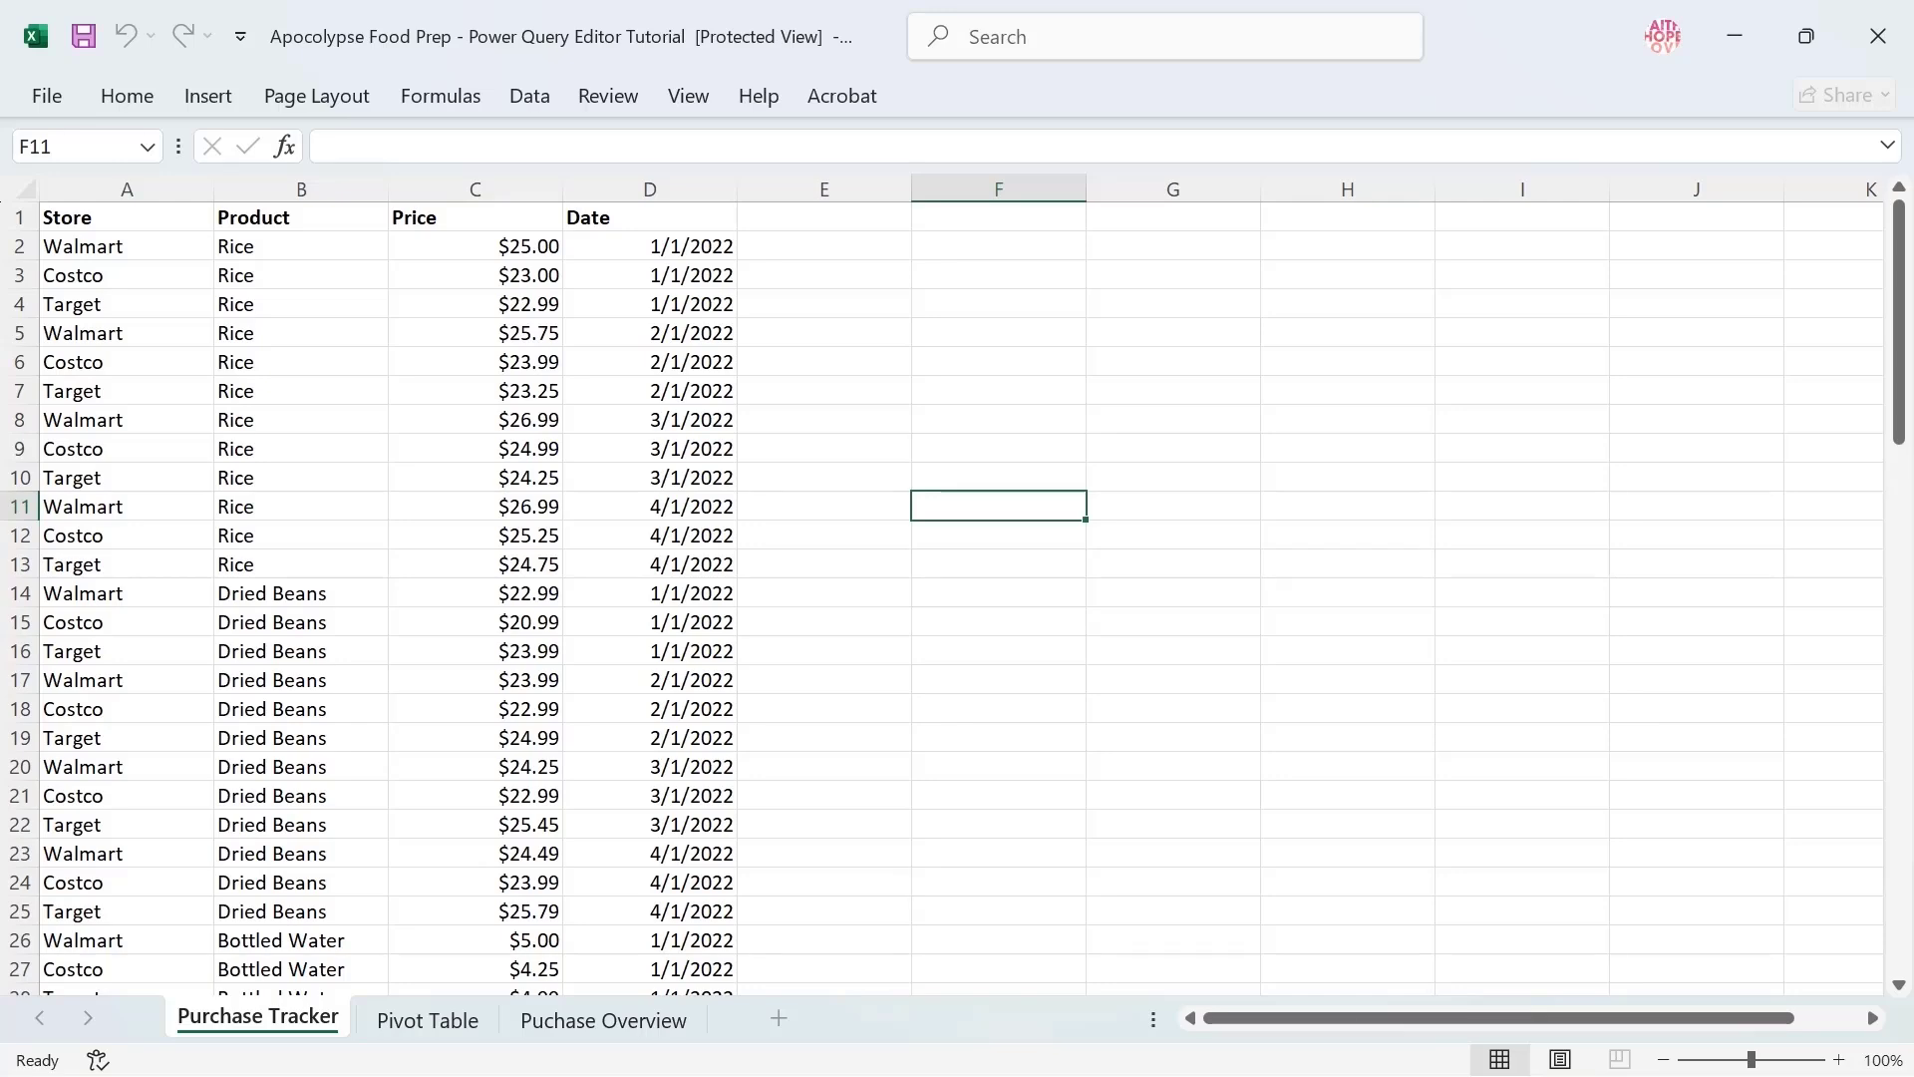
pyautogui.scroll(-9, 957, 598)
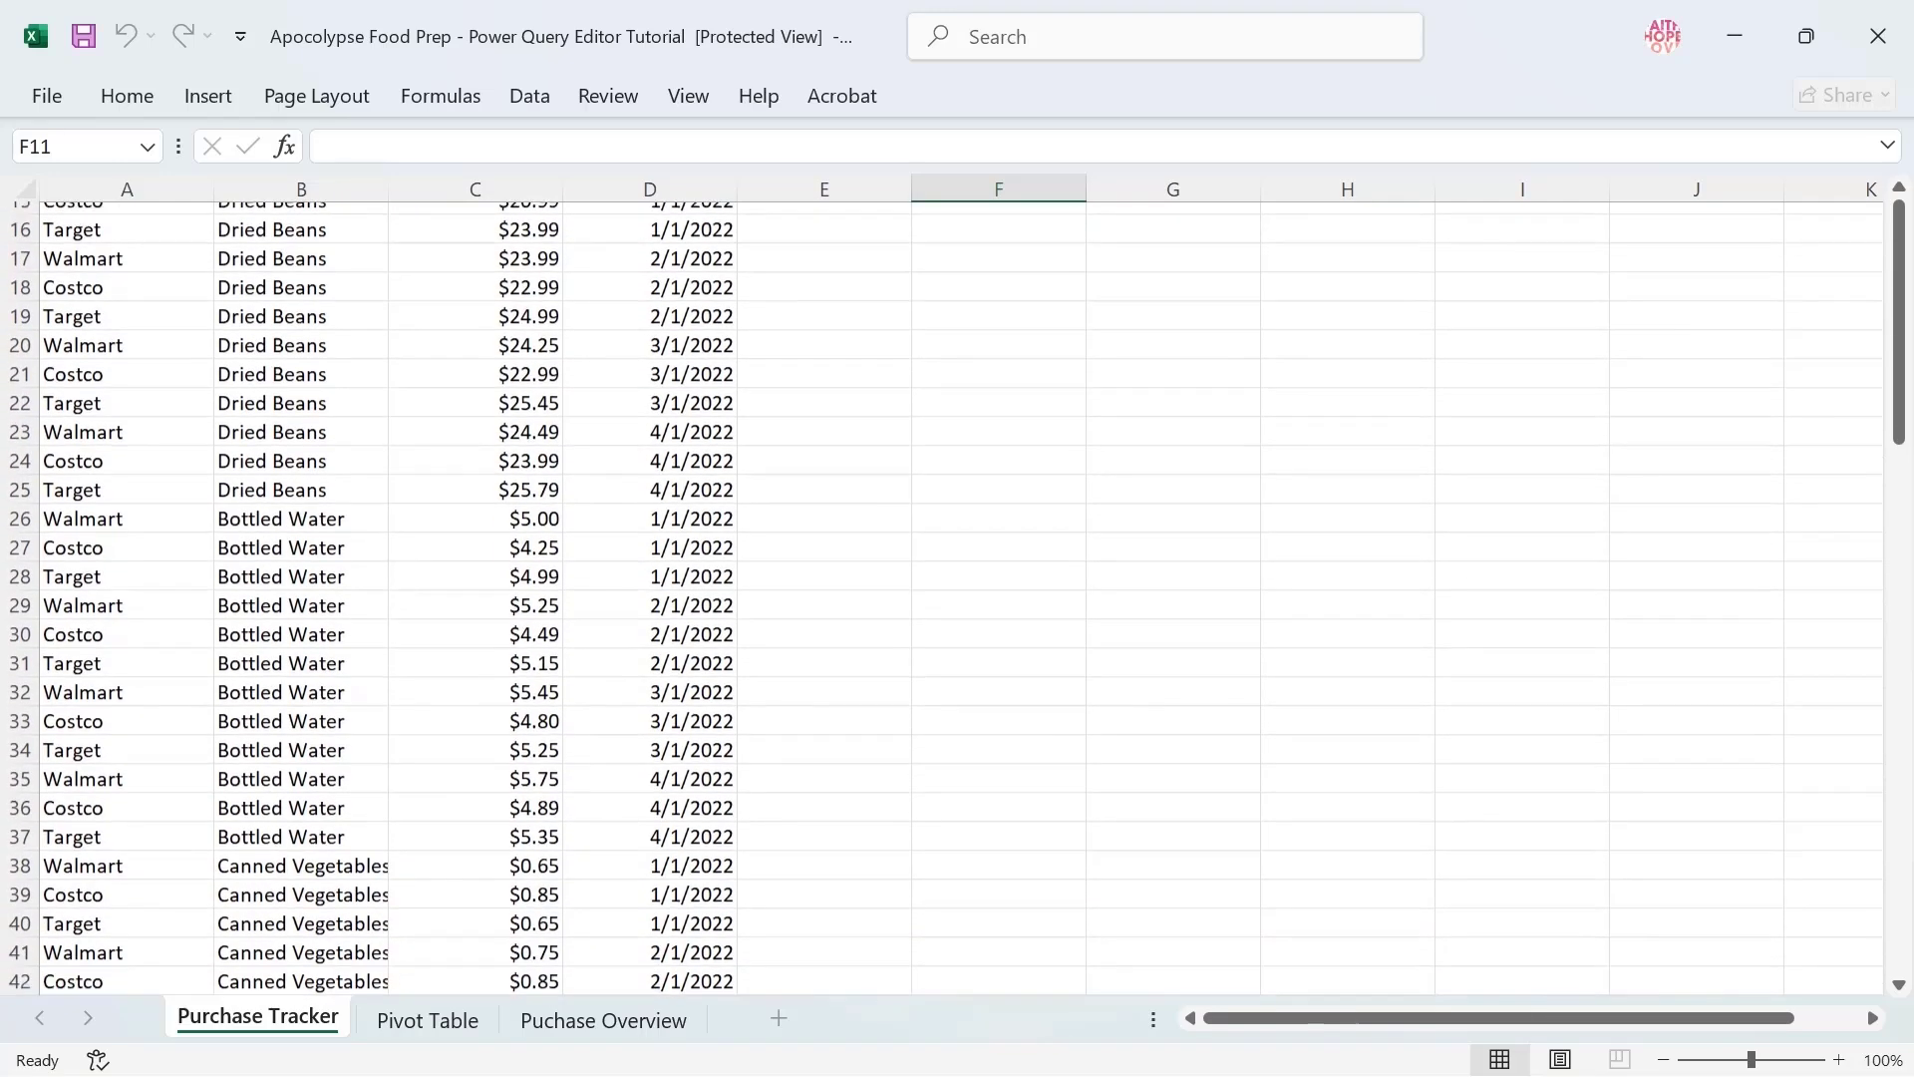
pyautogui.scroll(-10, 957, 598)
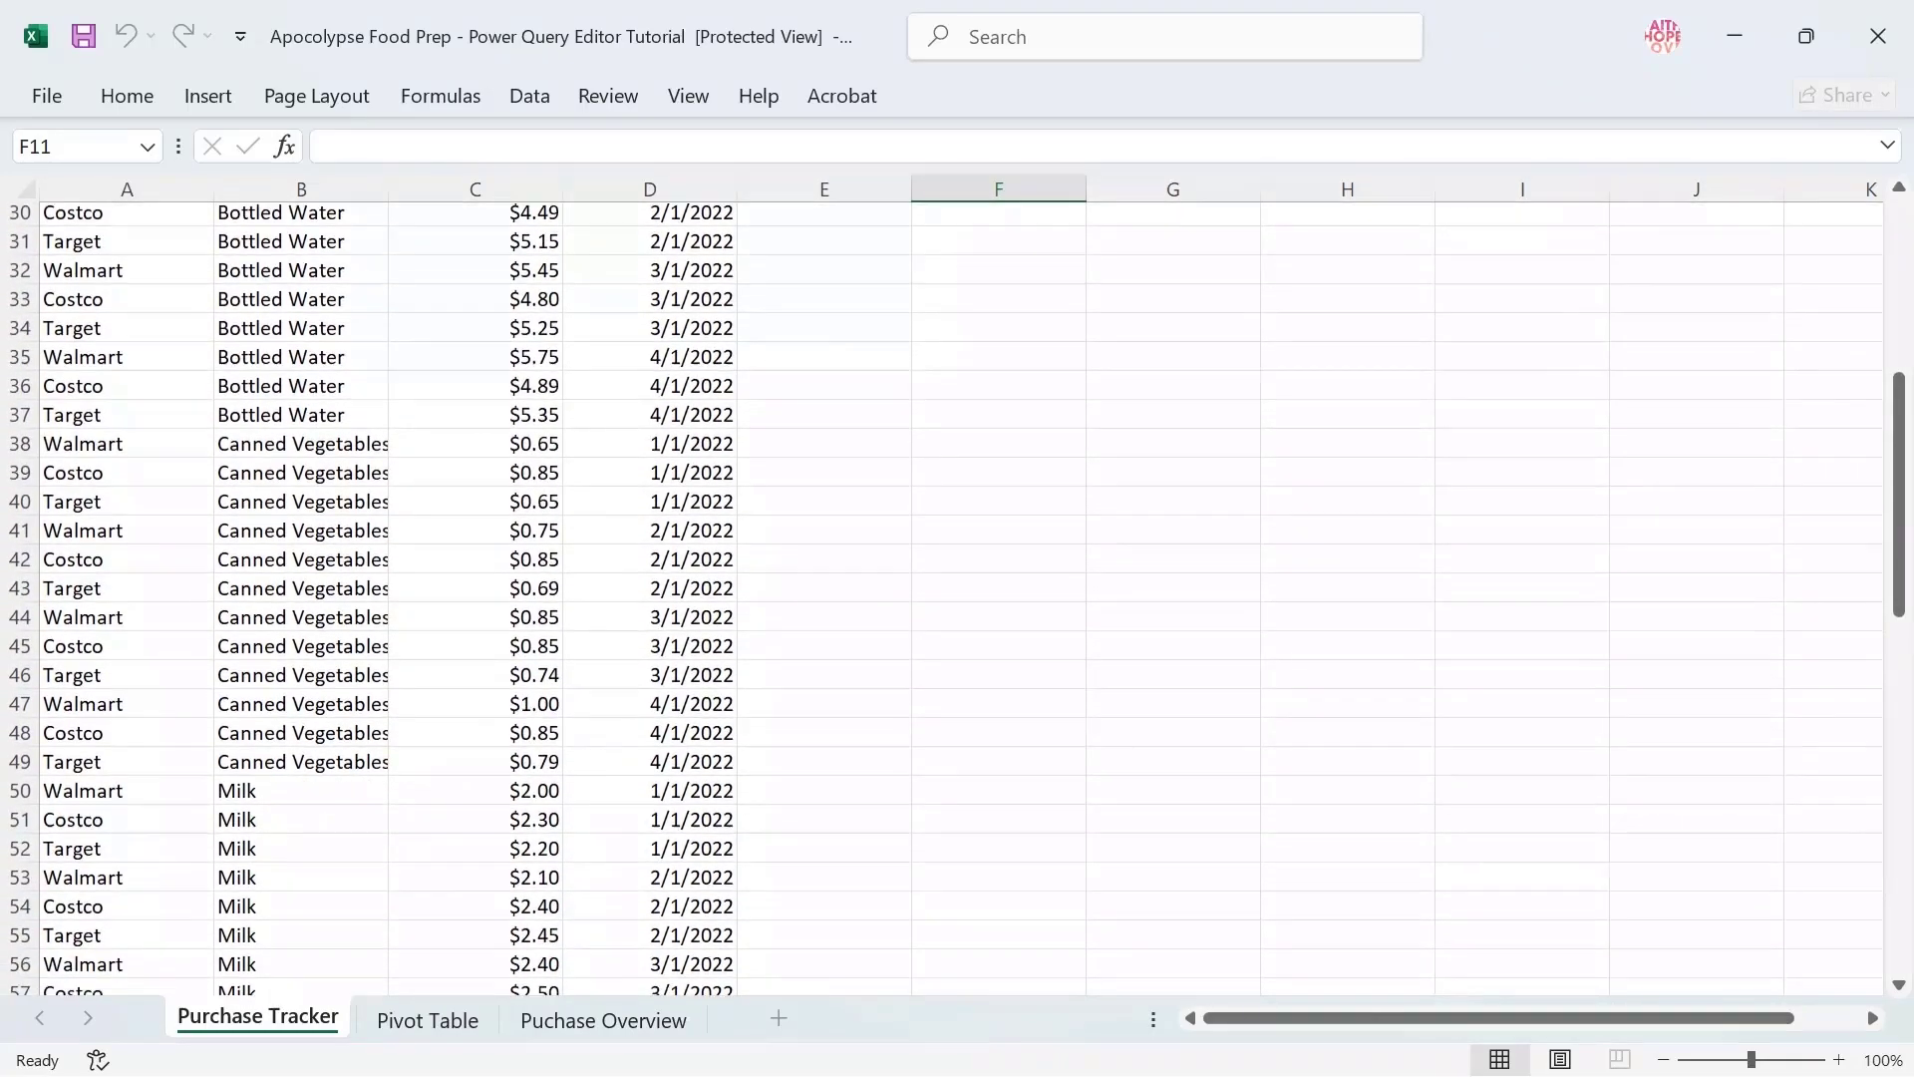
pyautogui.scroll(-1, 958, 598)
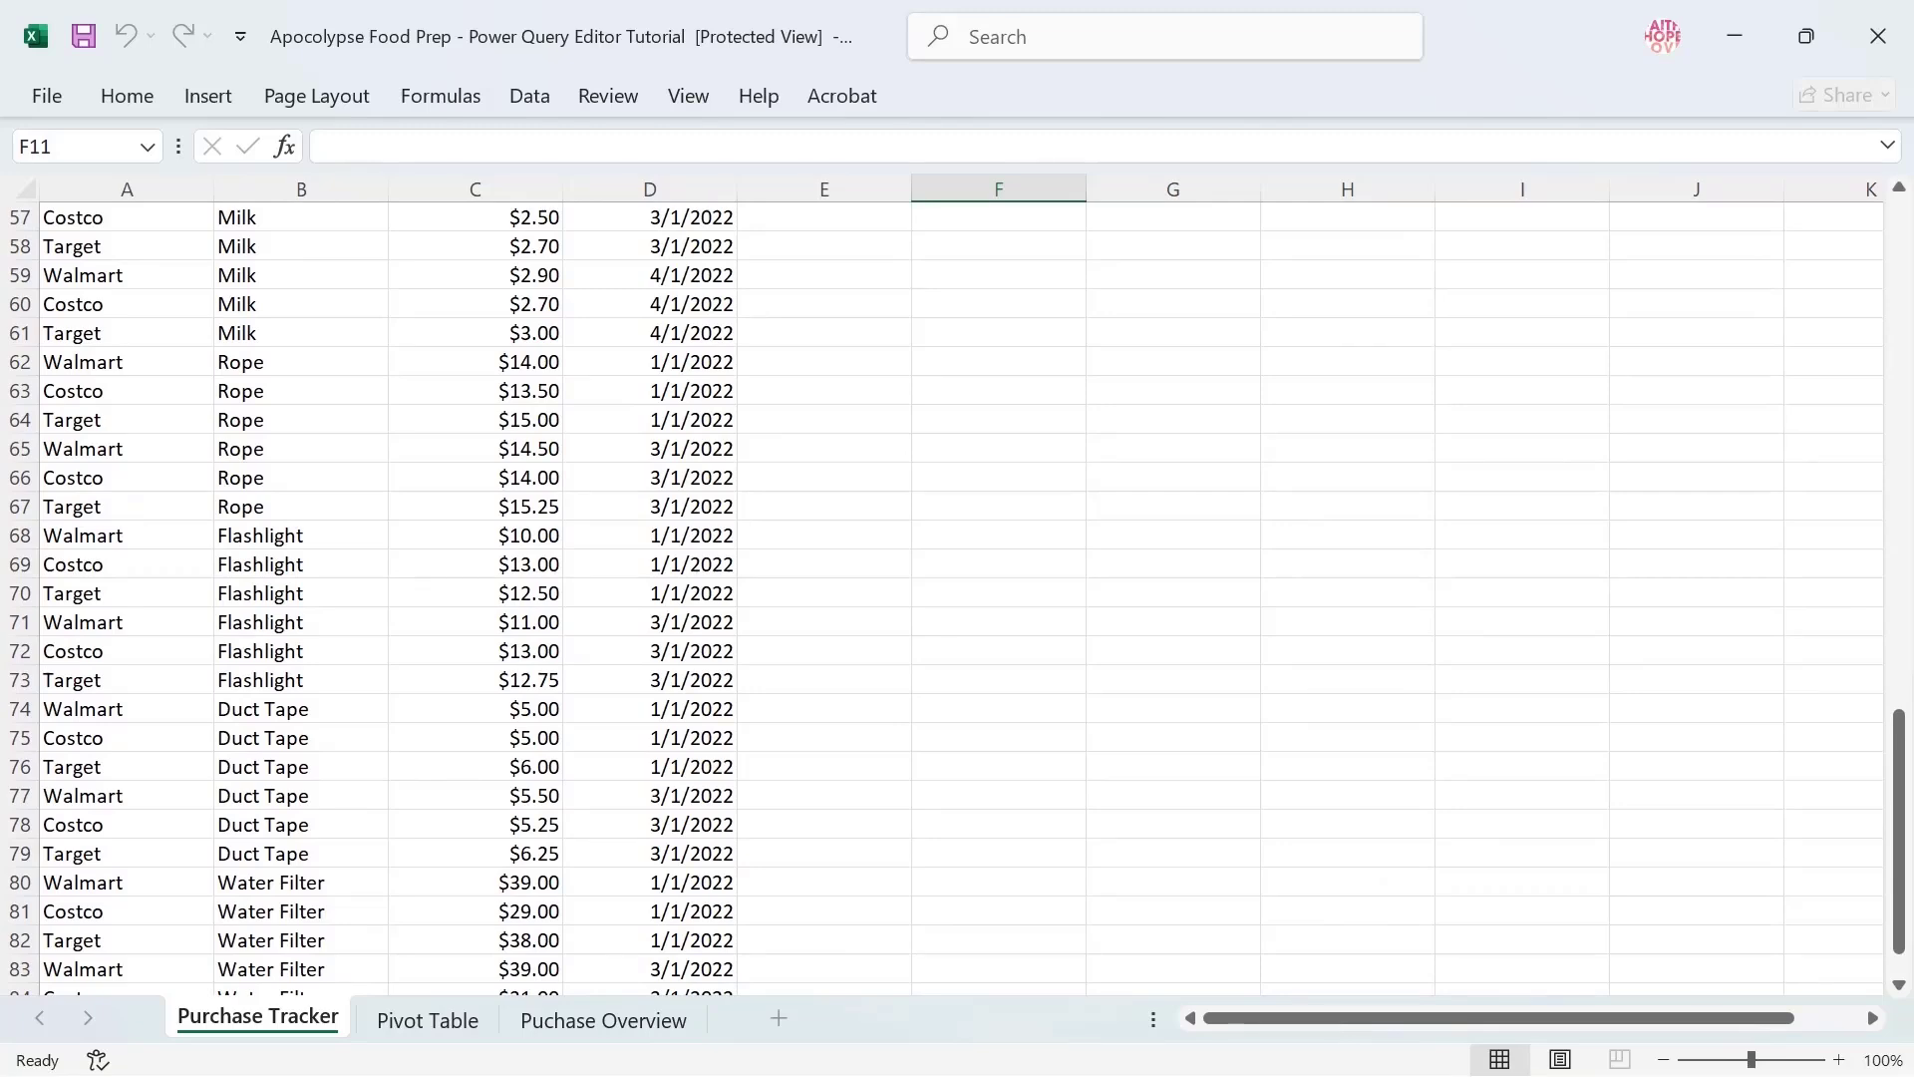
pyautogui.scroll(-2, 957, 598)
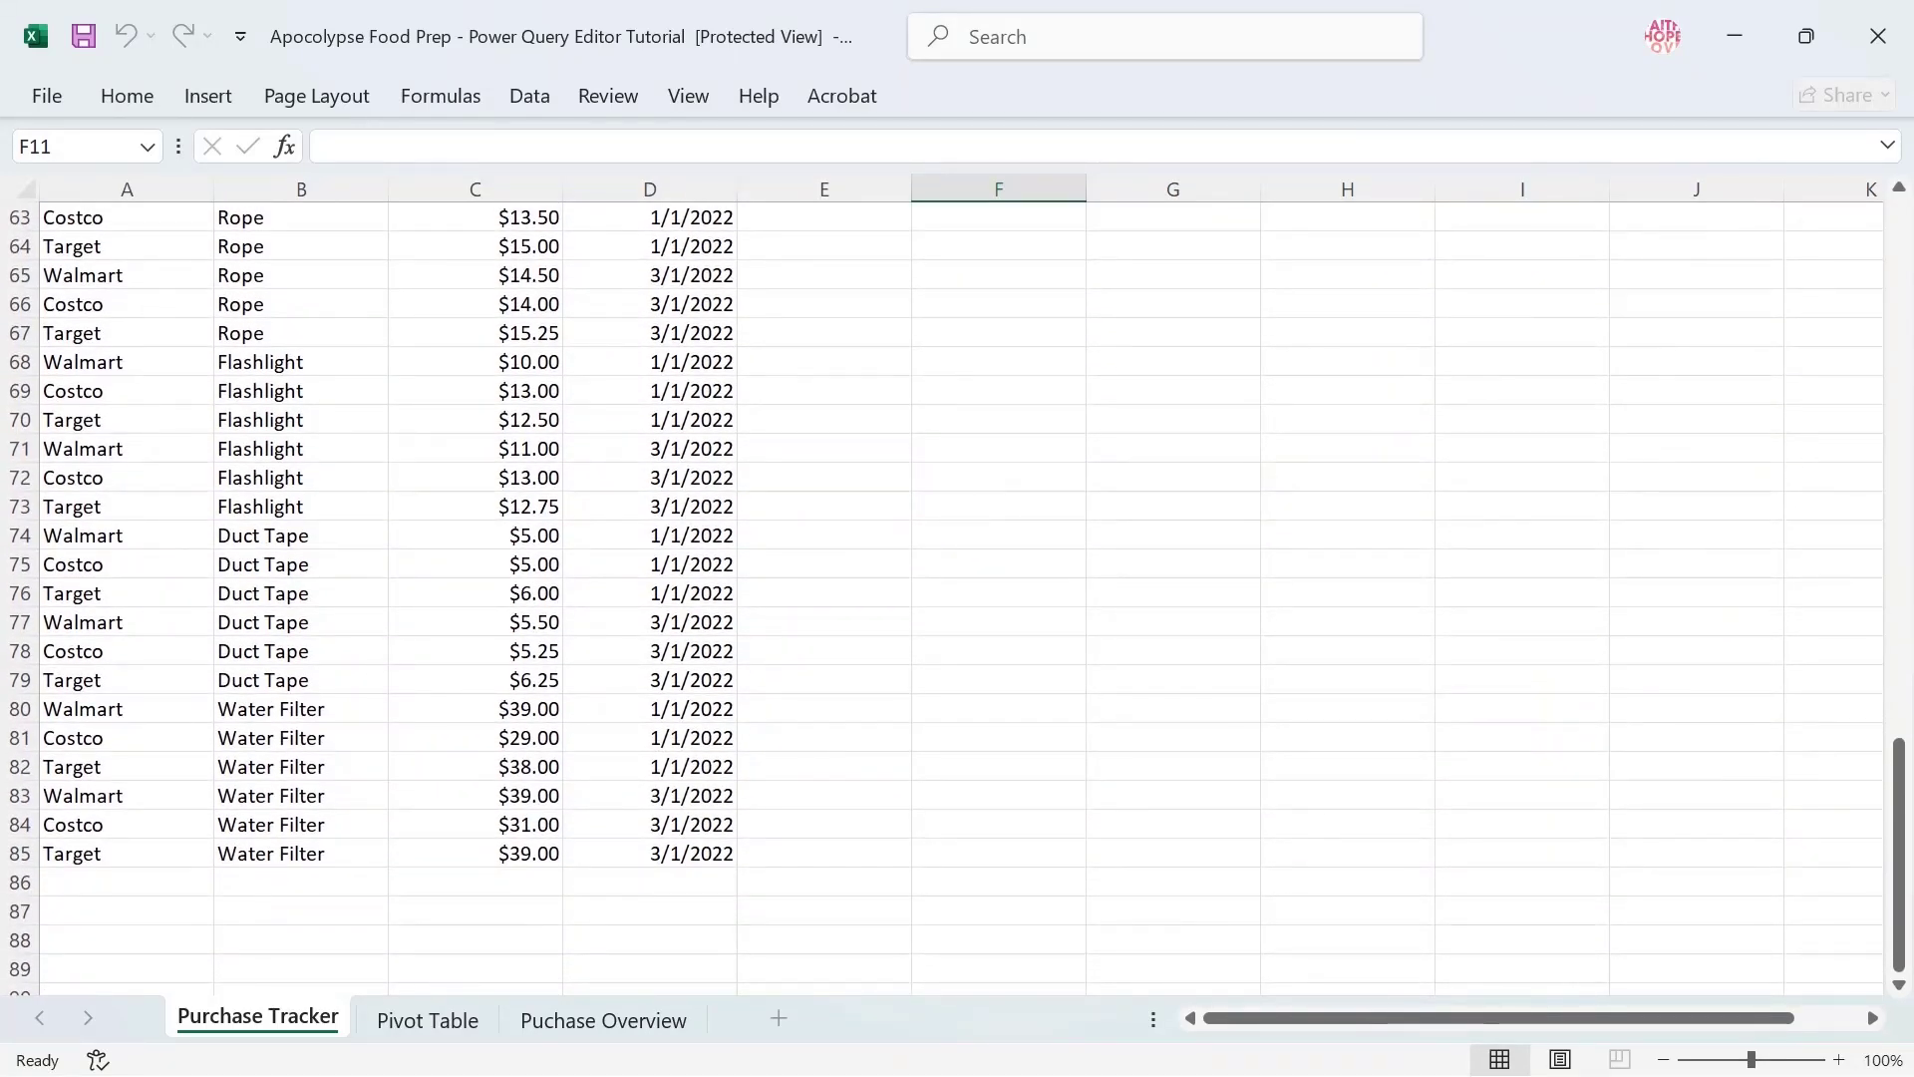
pyautogui.scroll(18, 957, 598)
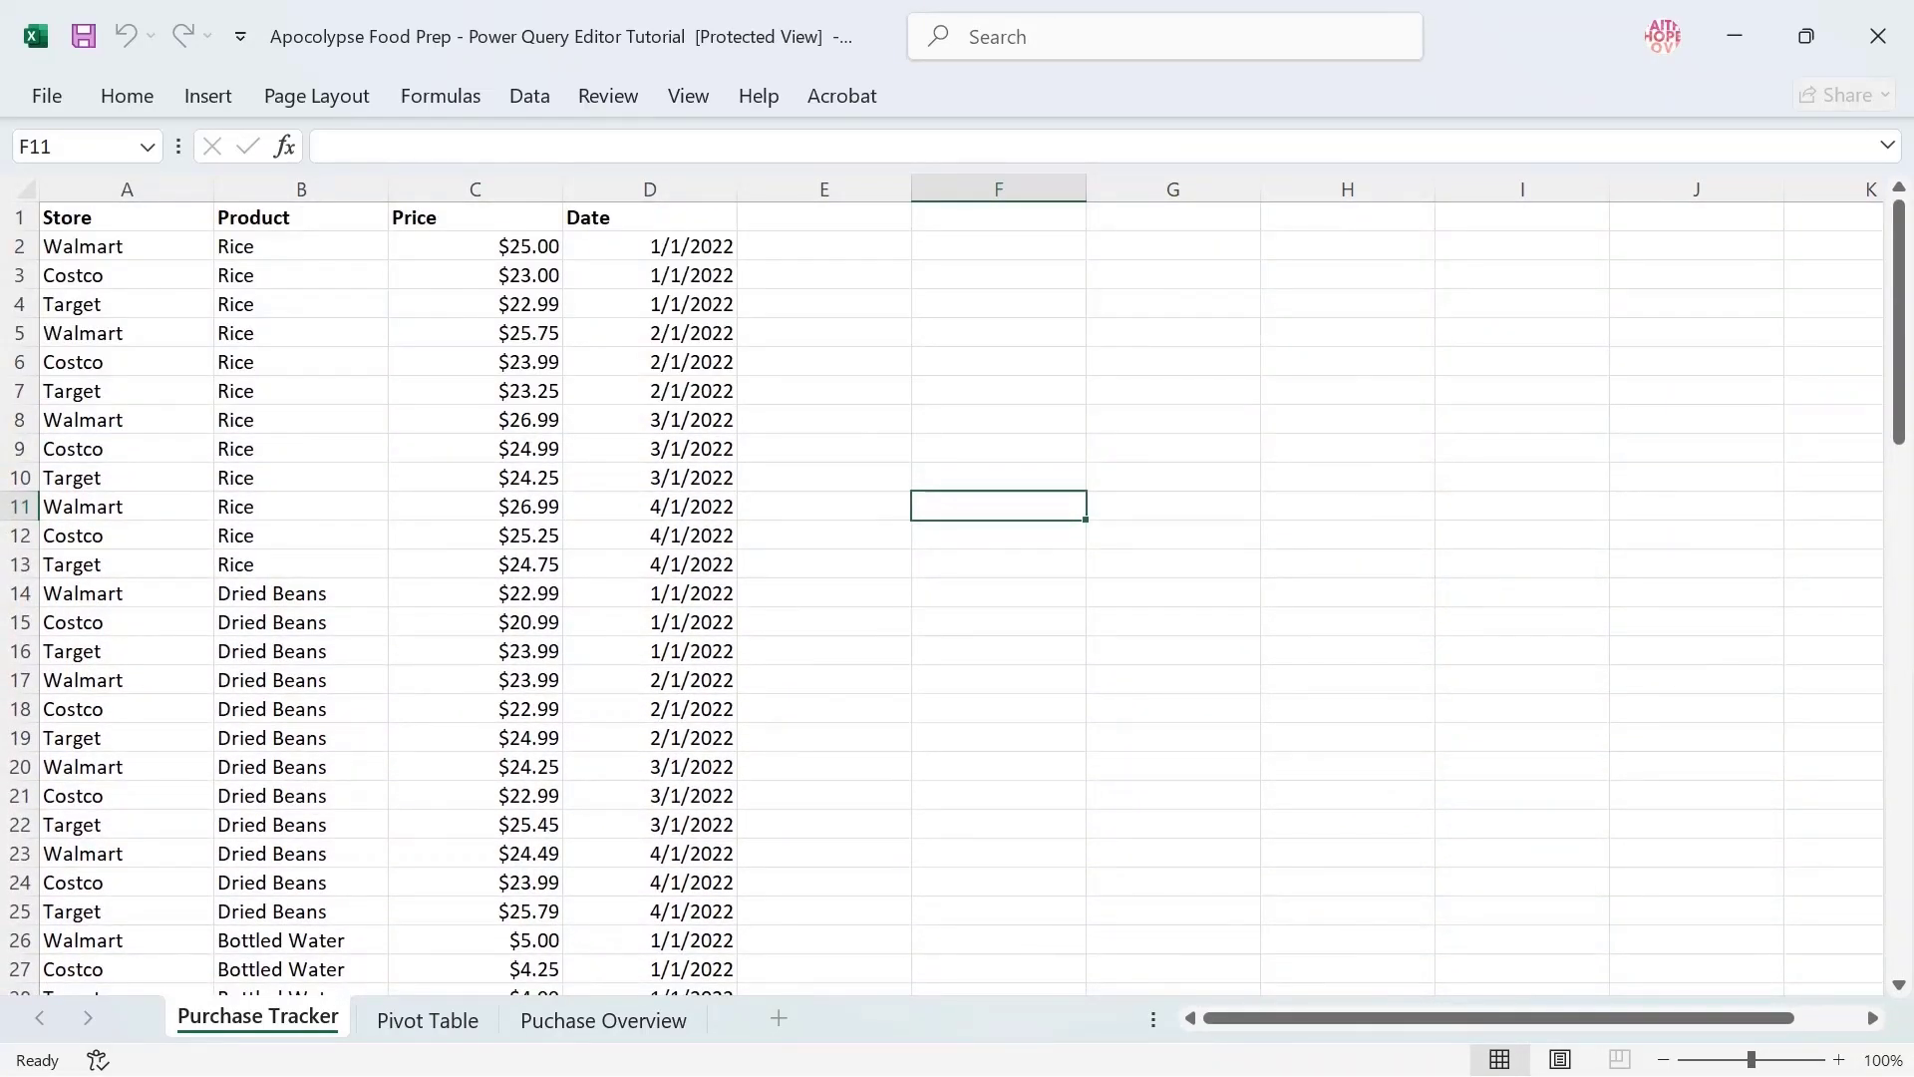
# Examine the Pivot Table and Puchase Overview sheets of the workbook
pyautogui.click(427, 1019)
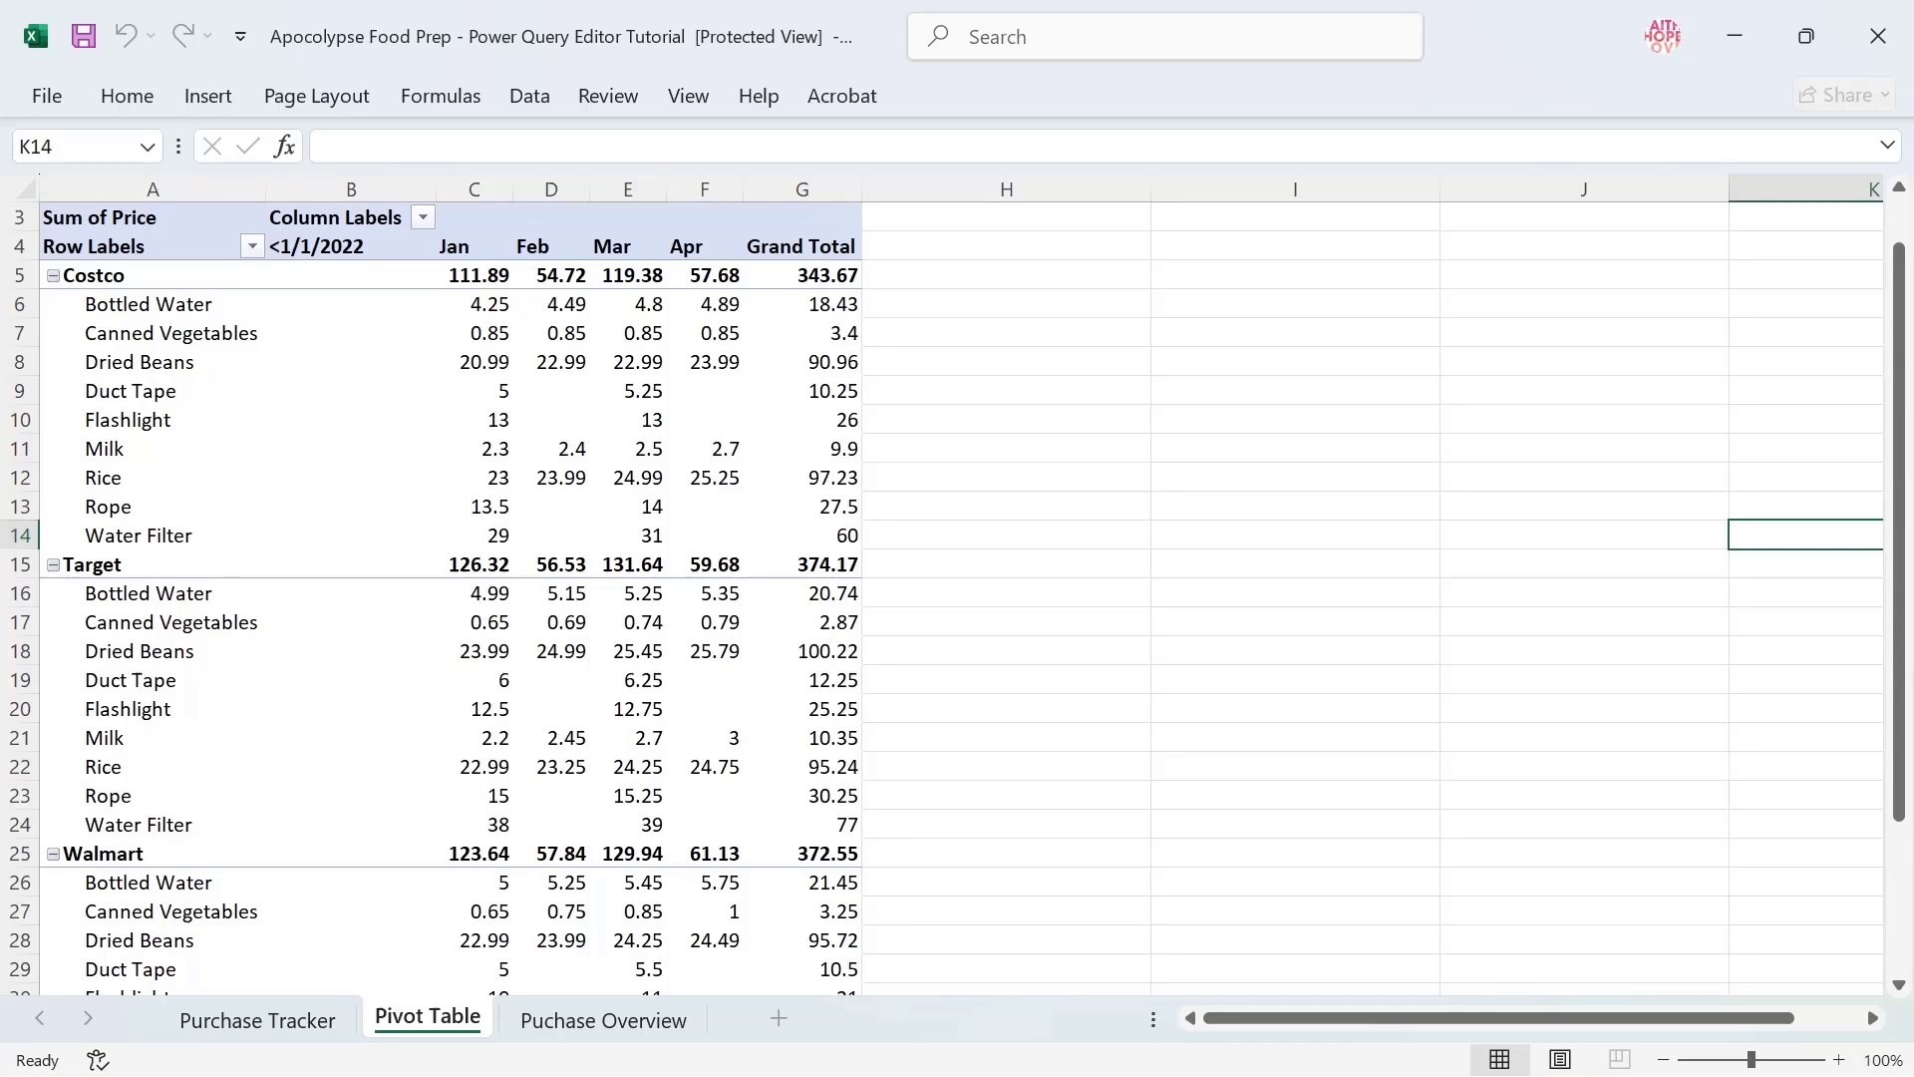
pyautogui.scroll(-7, 957, 599)
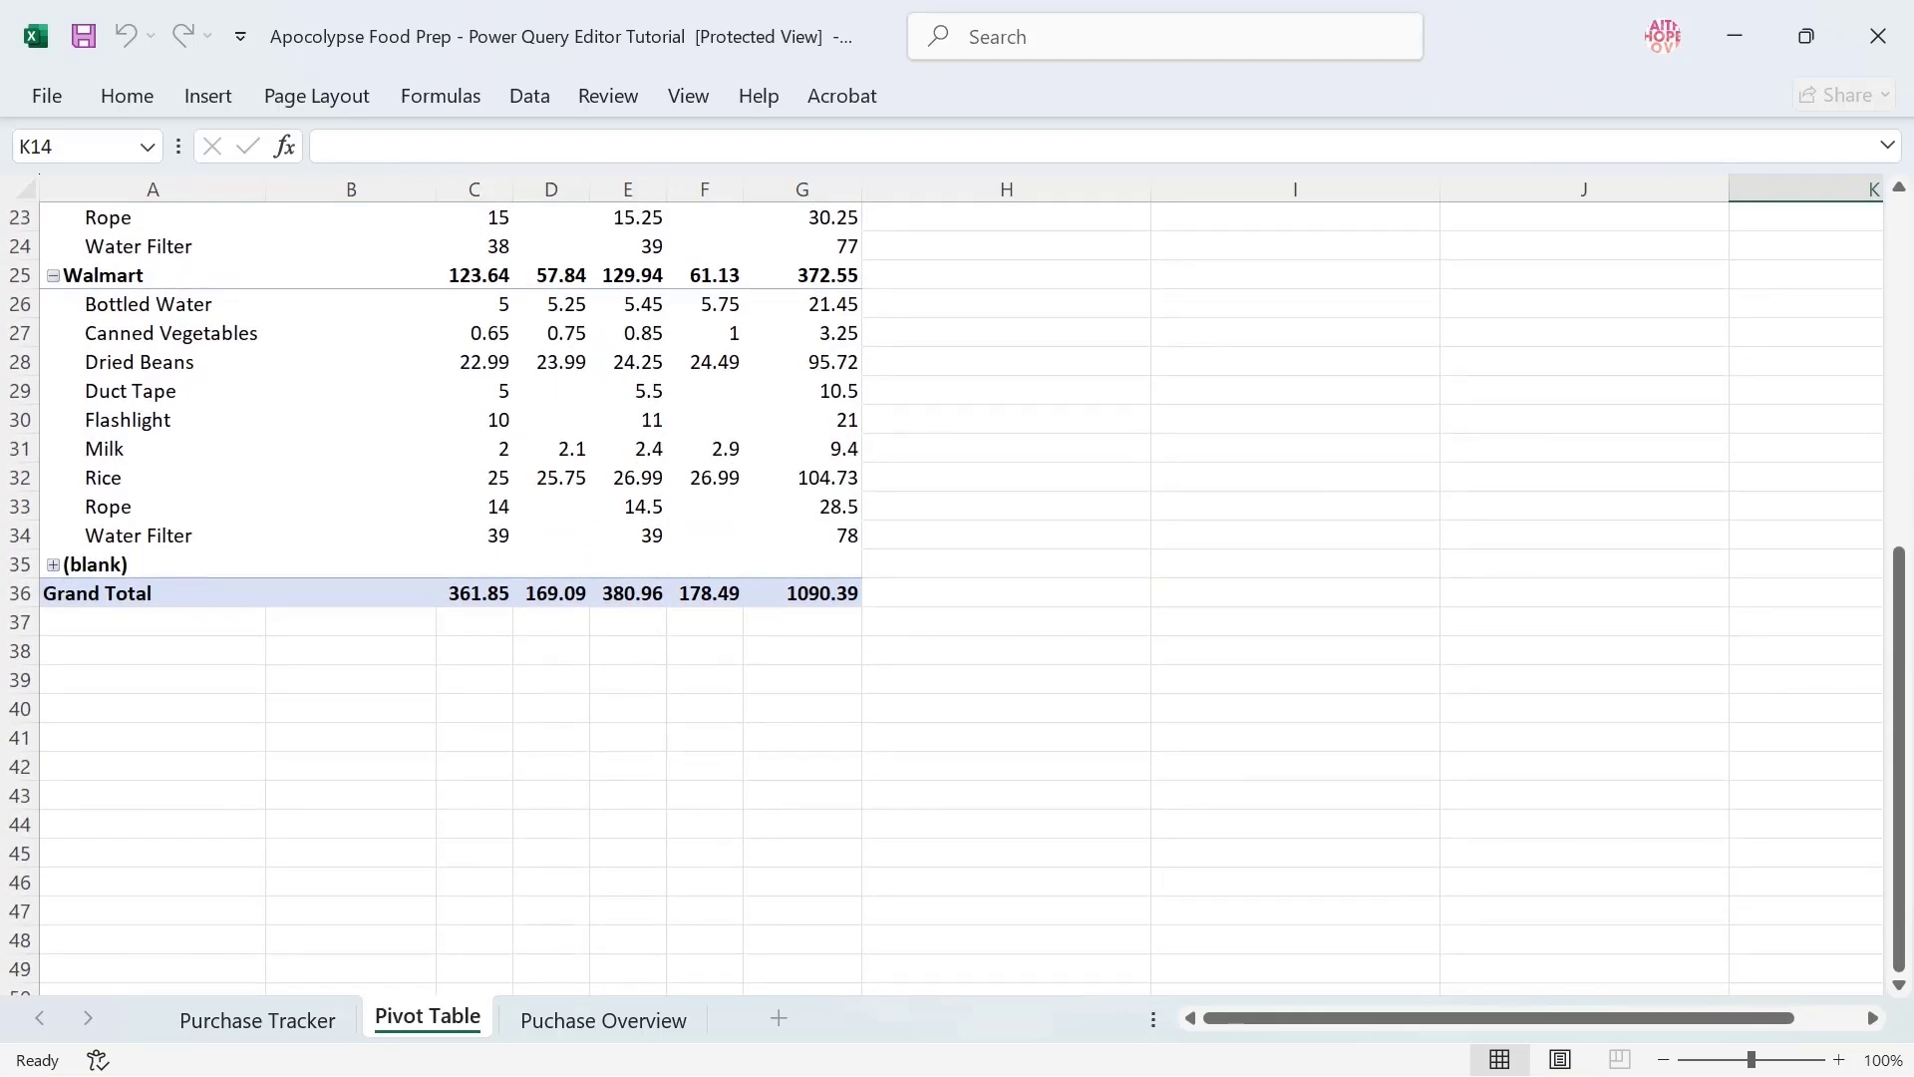
pyautogui.scroll(7, 957, 599)
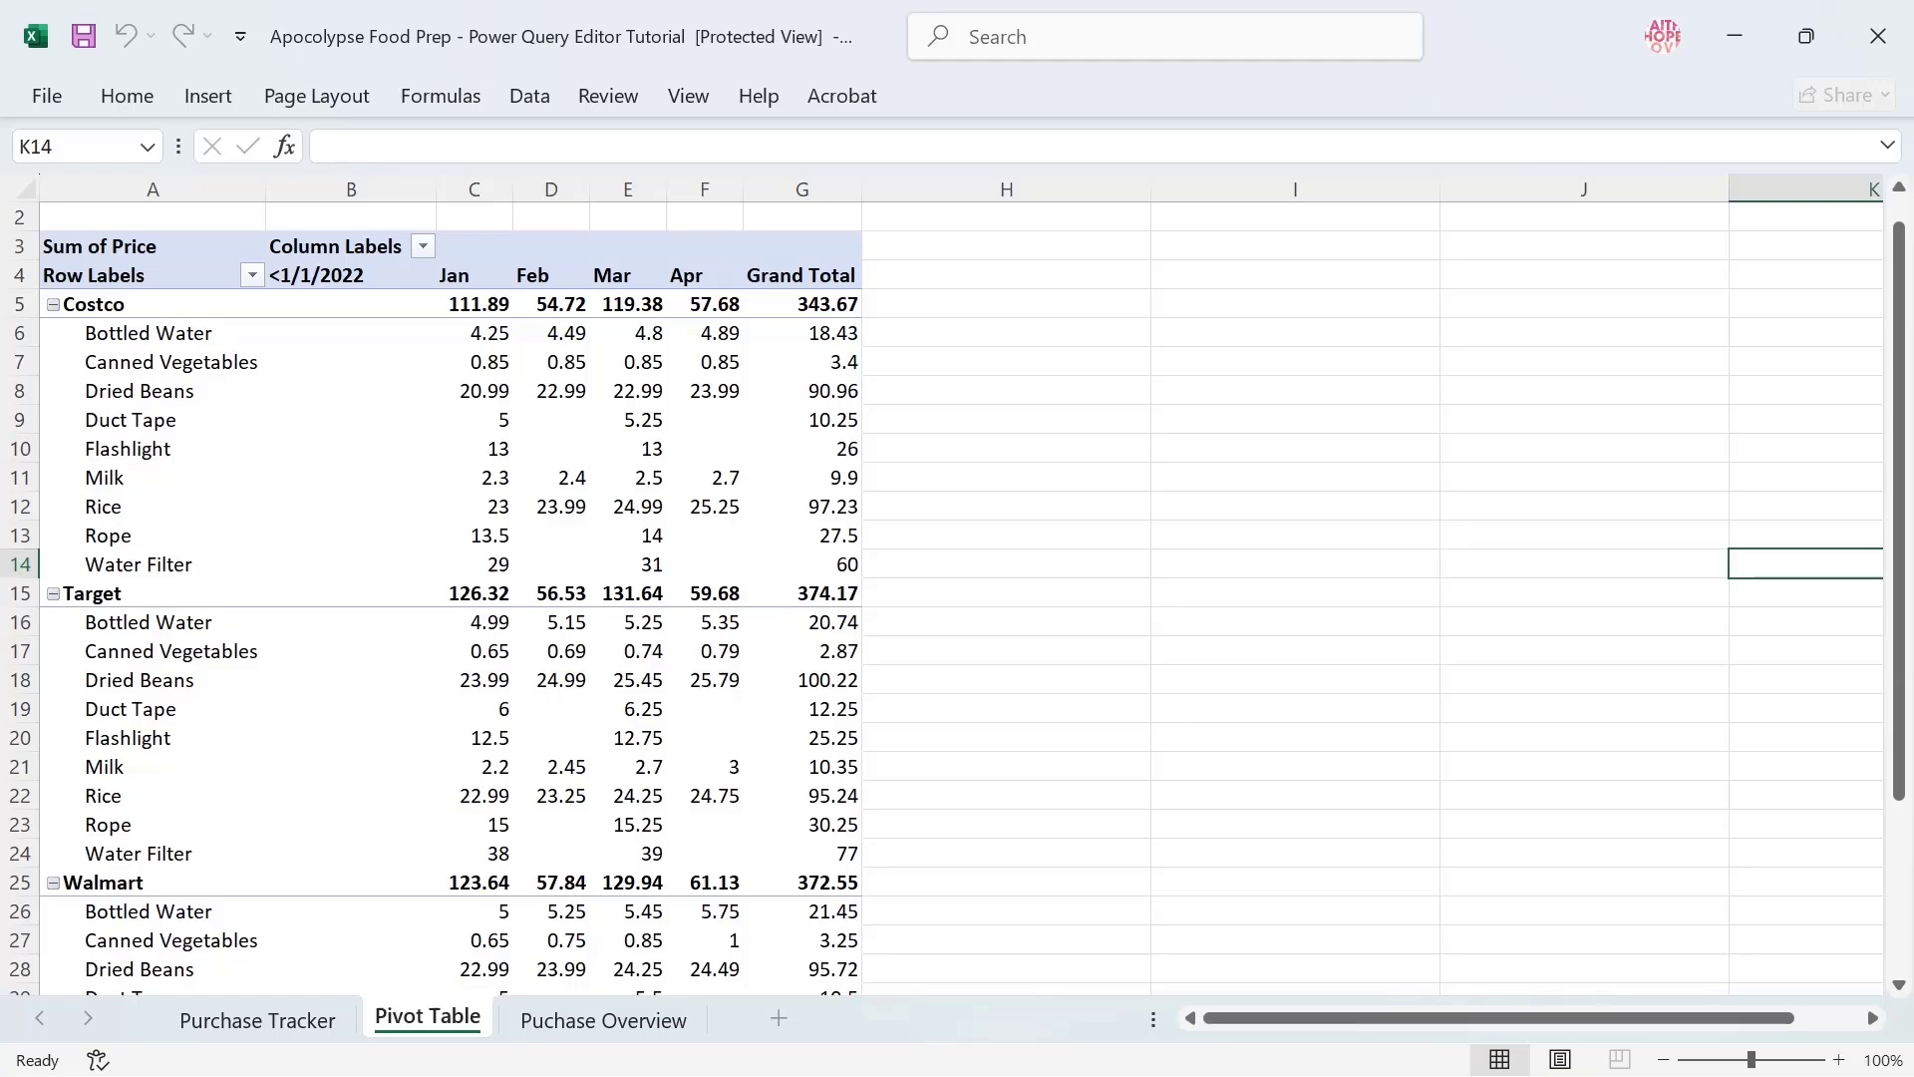
pyautogui.click(602, 1019)
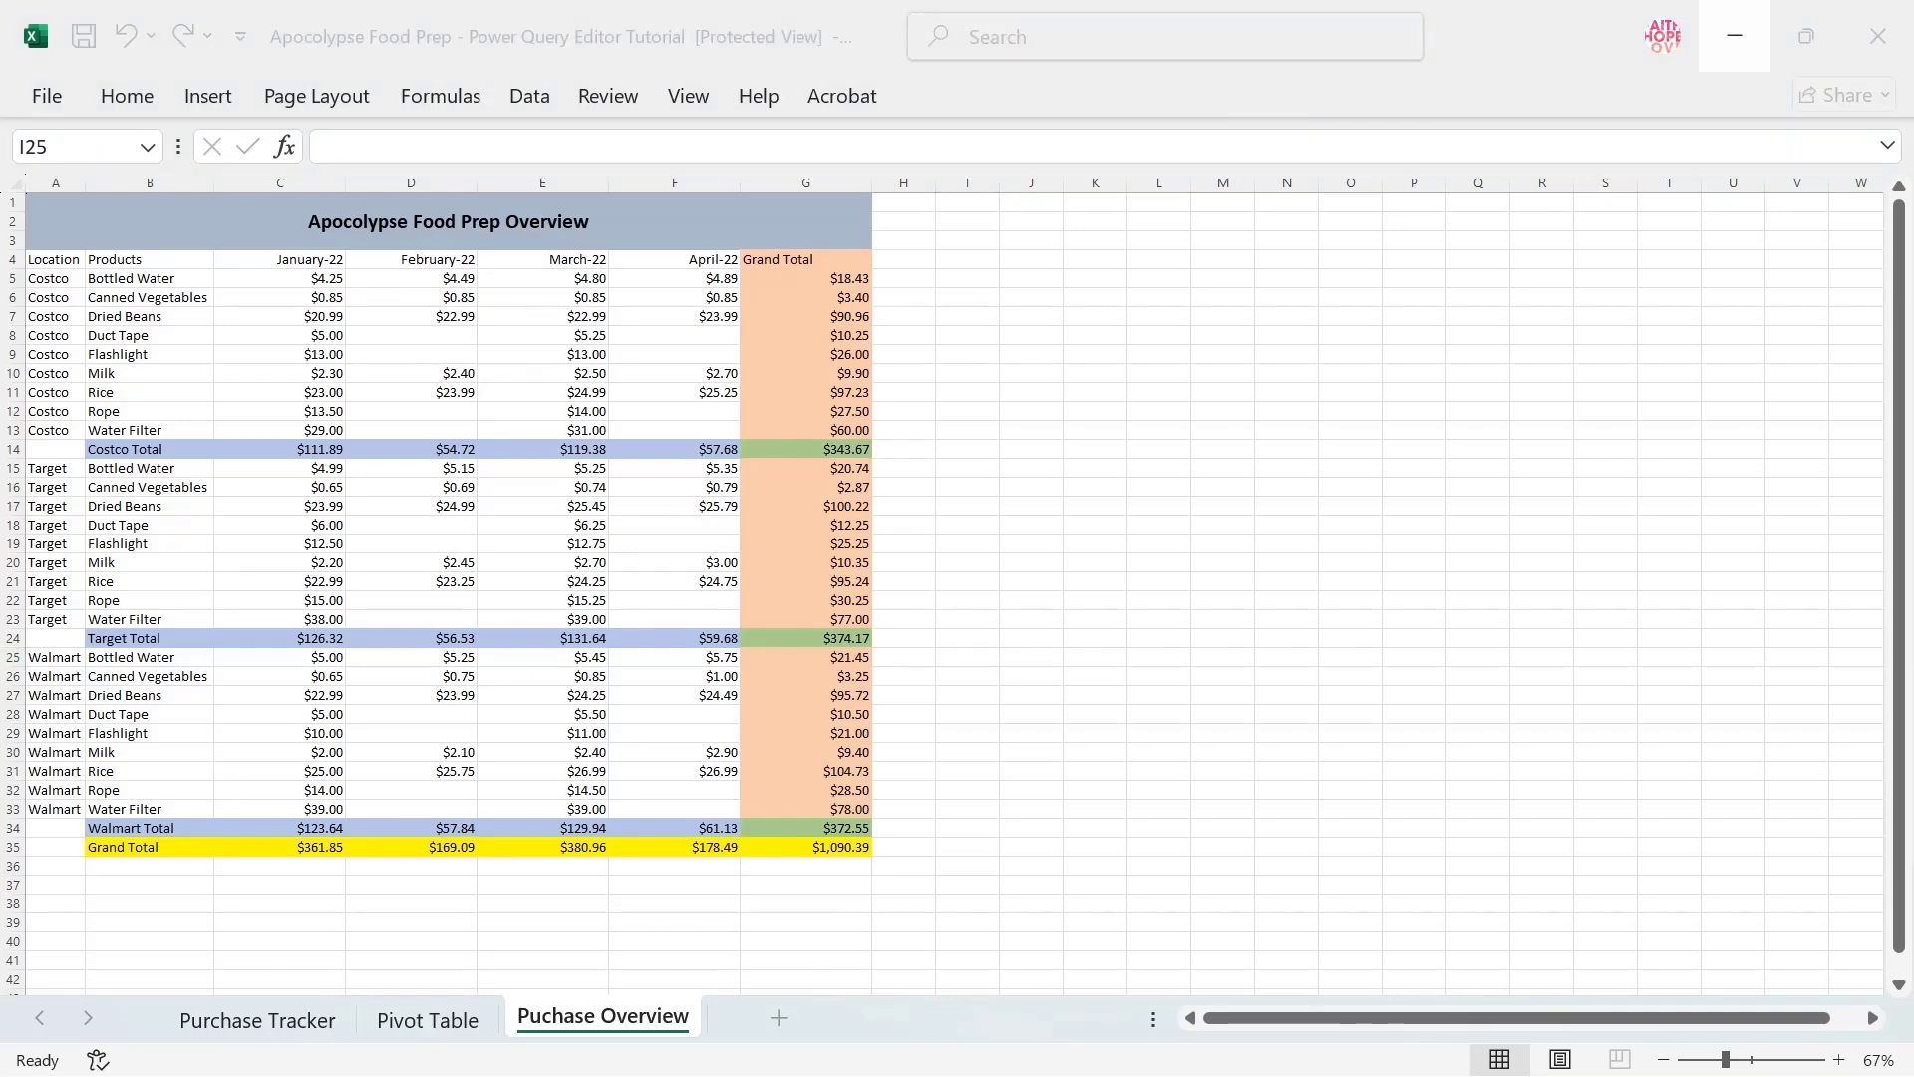
# Switch to Power BI Desktop and connect to the Excel workbook Apocolypse Food Prep - Power Query Editor Tutorial
pyautogui.click(1734, 36)
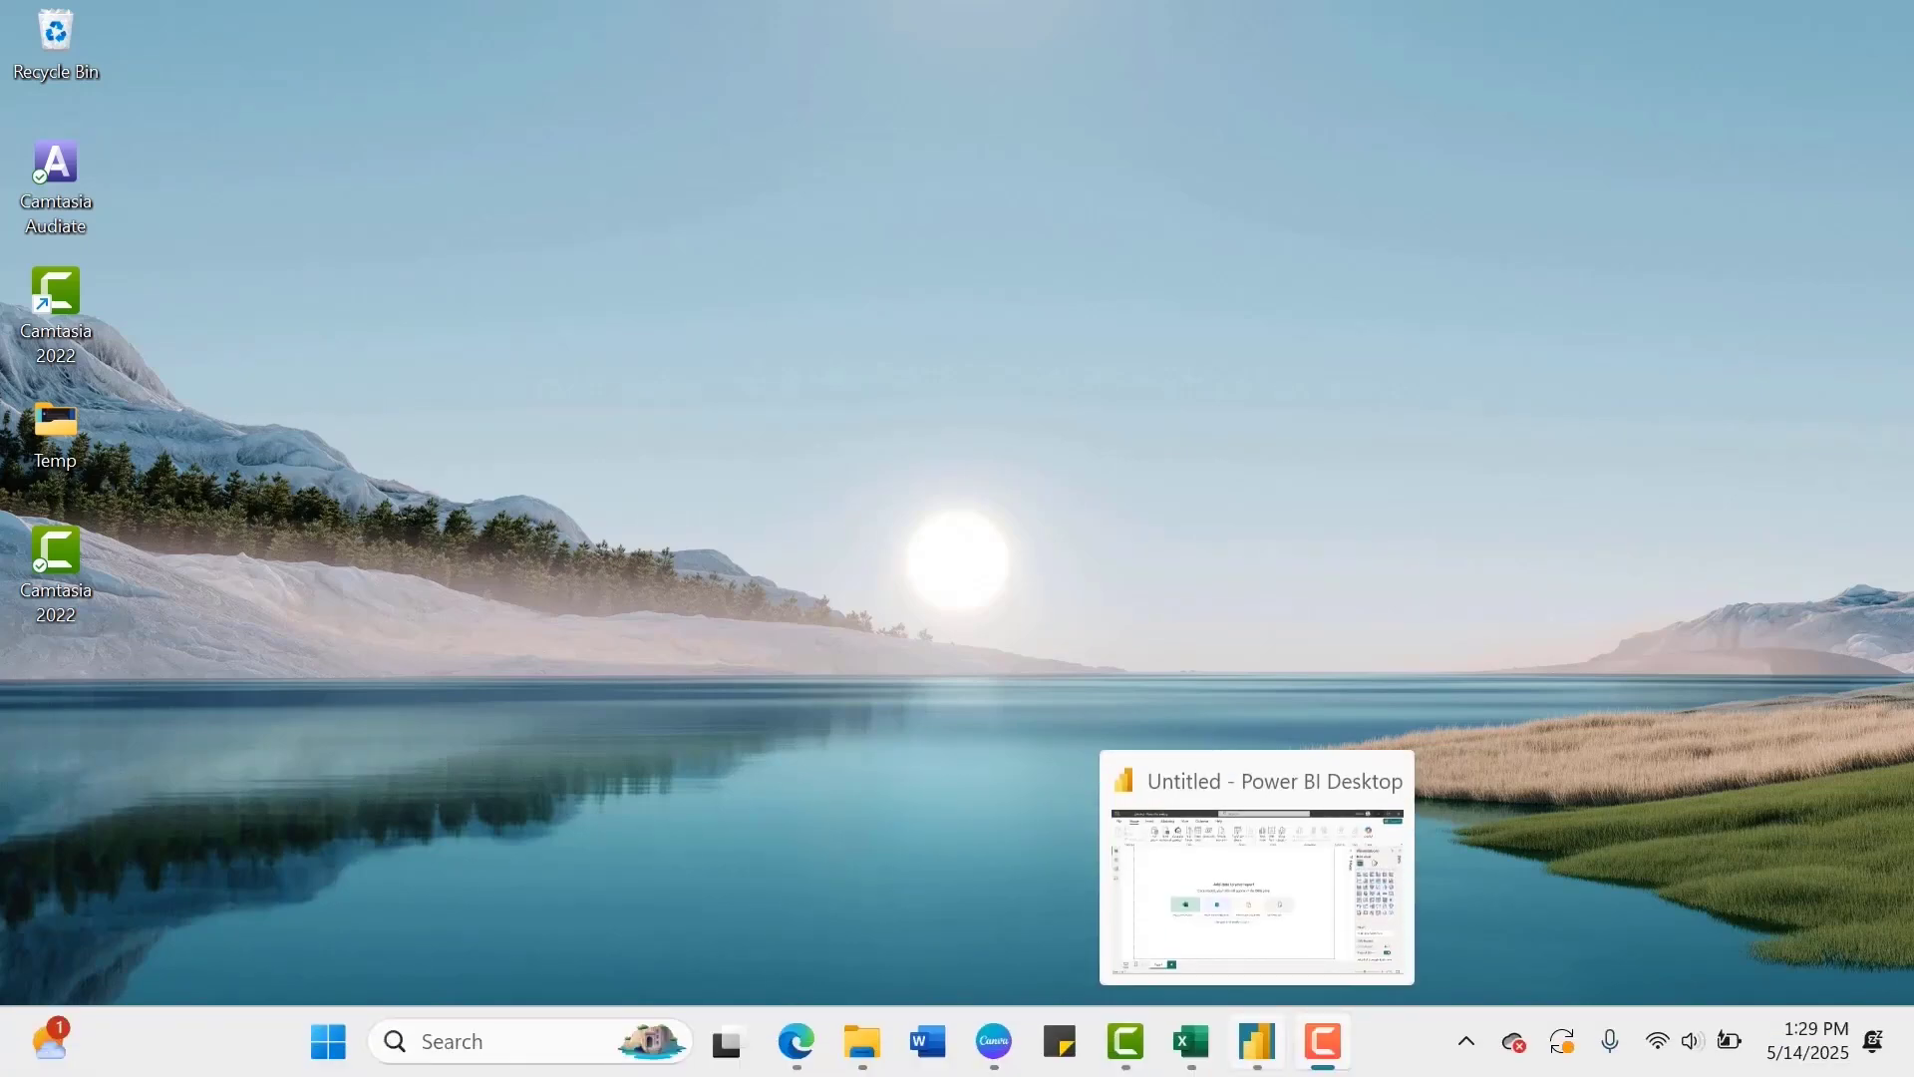
pyautogui.click(1257, 1040)
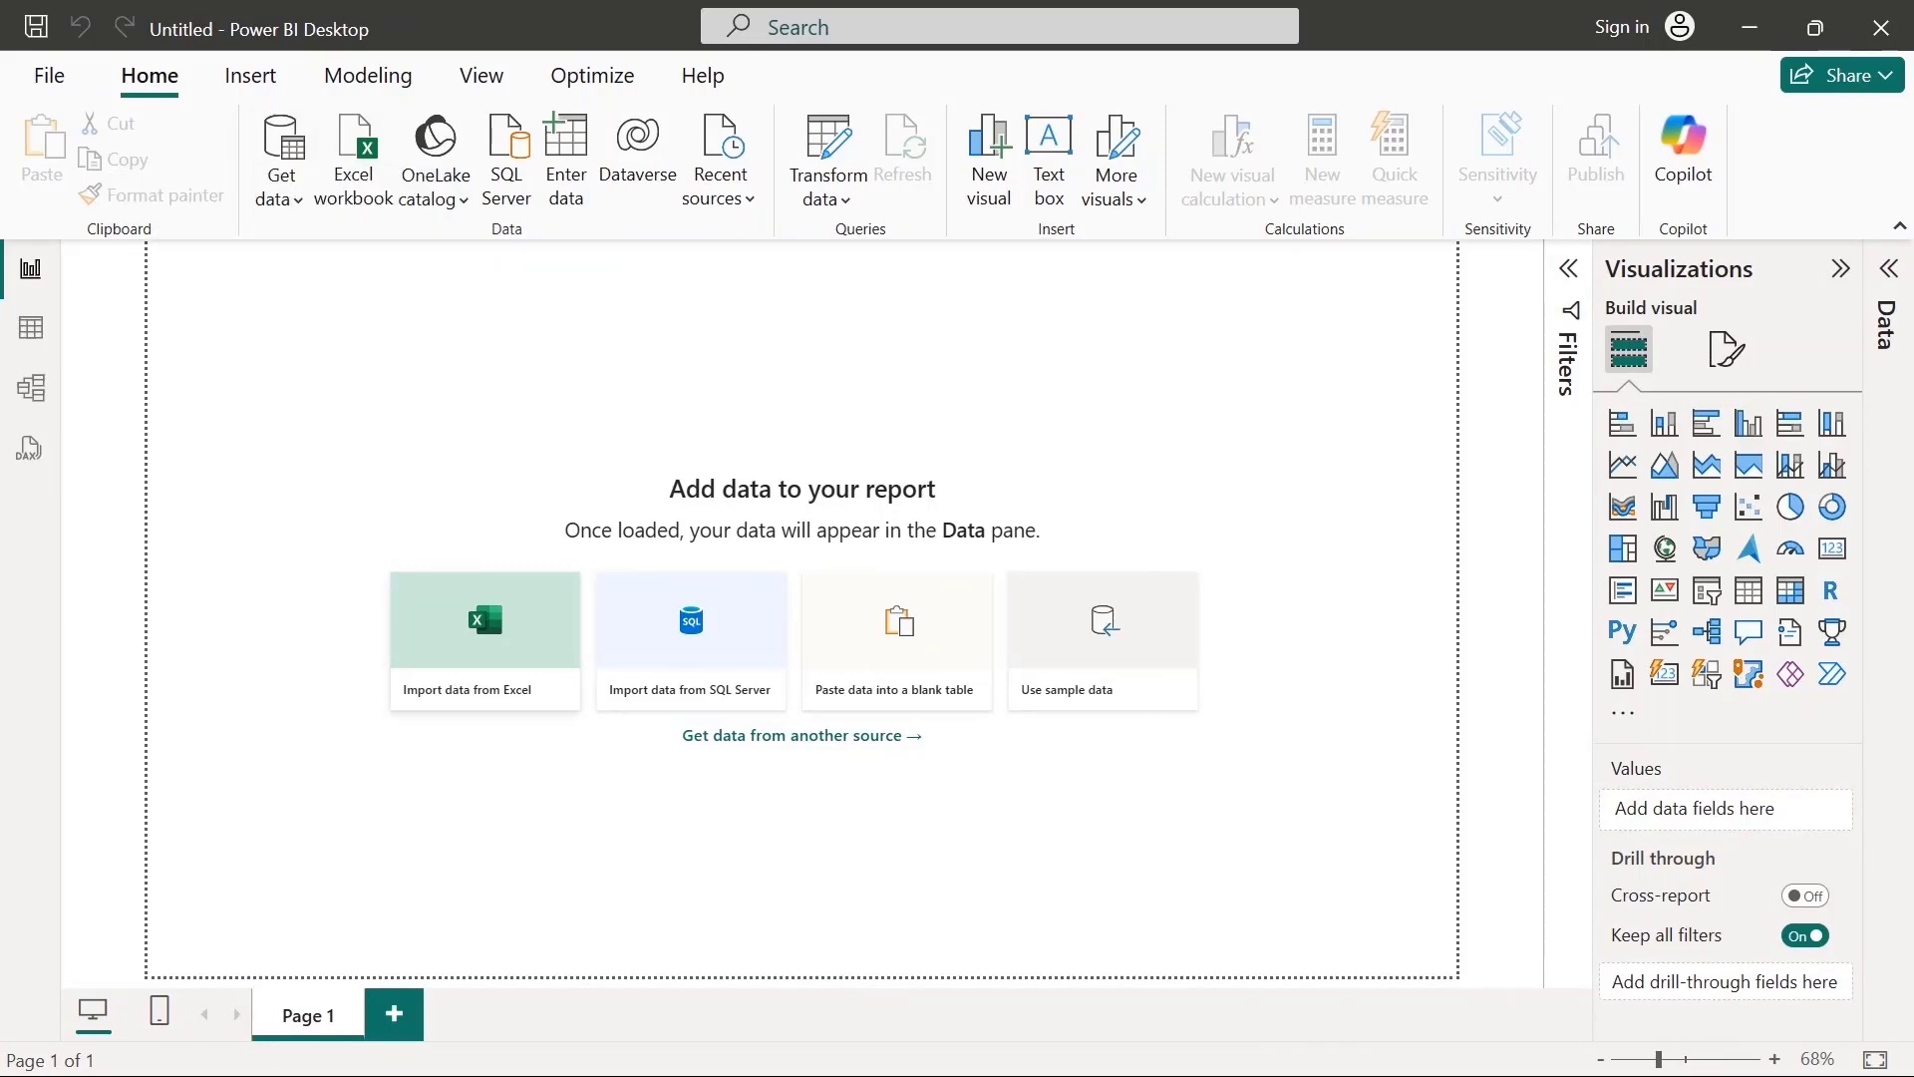
pyautogui.click(486, 640)
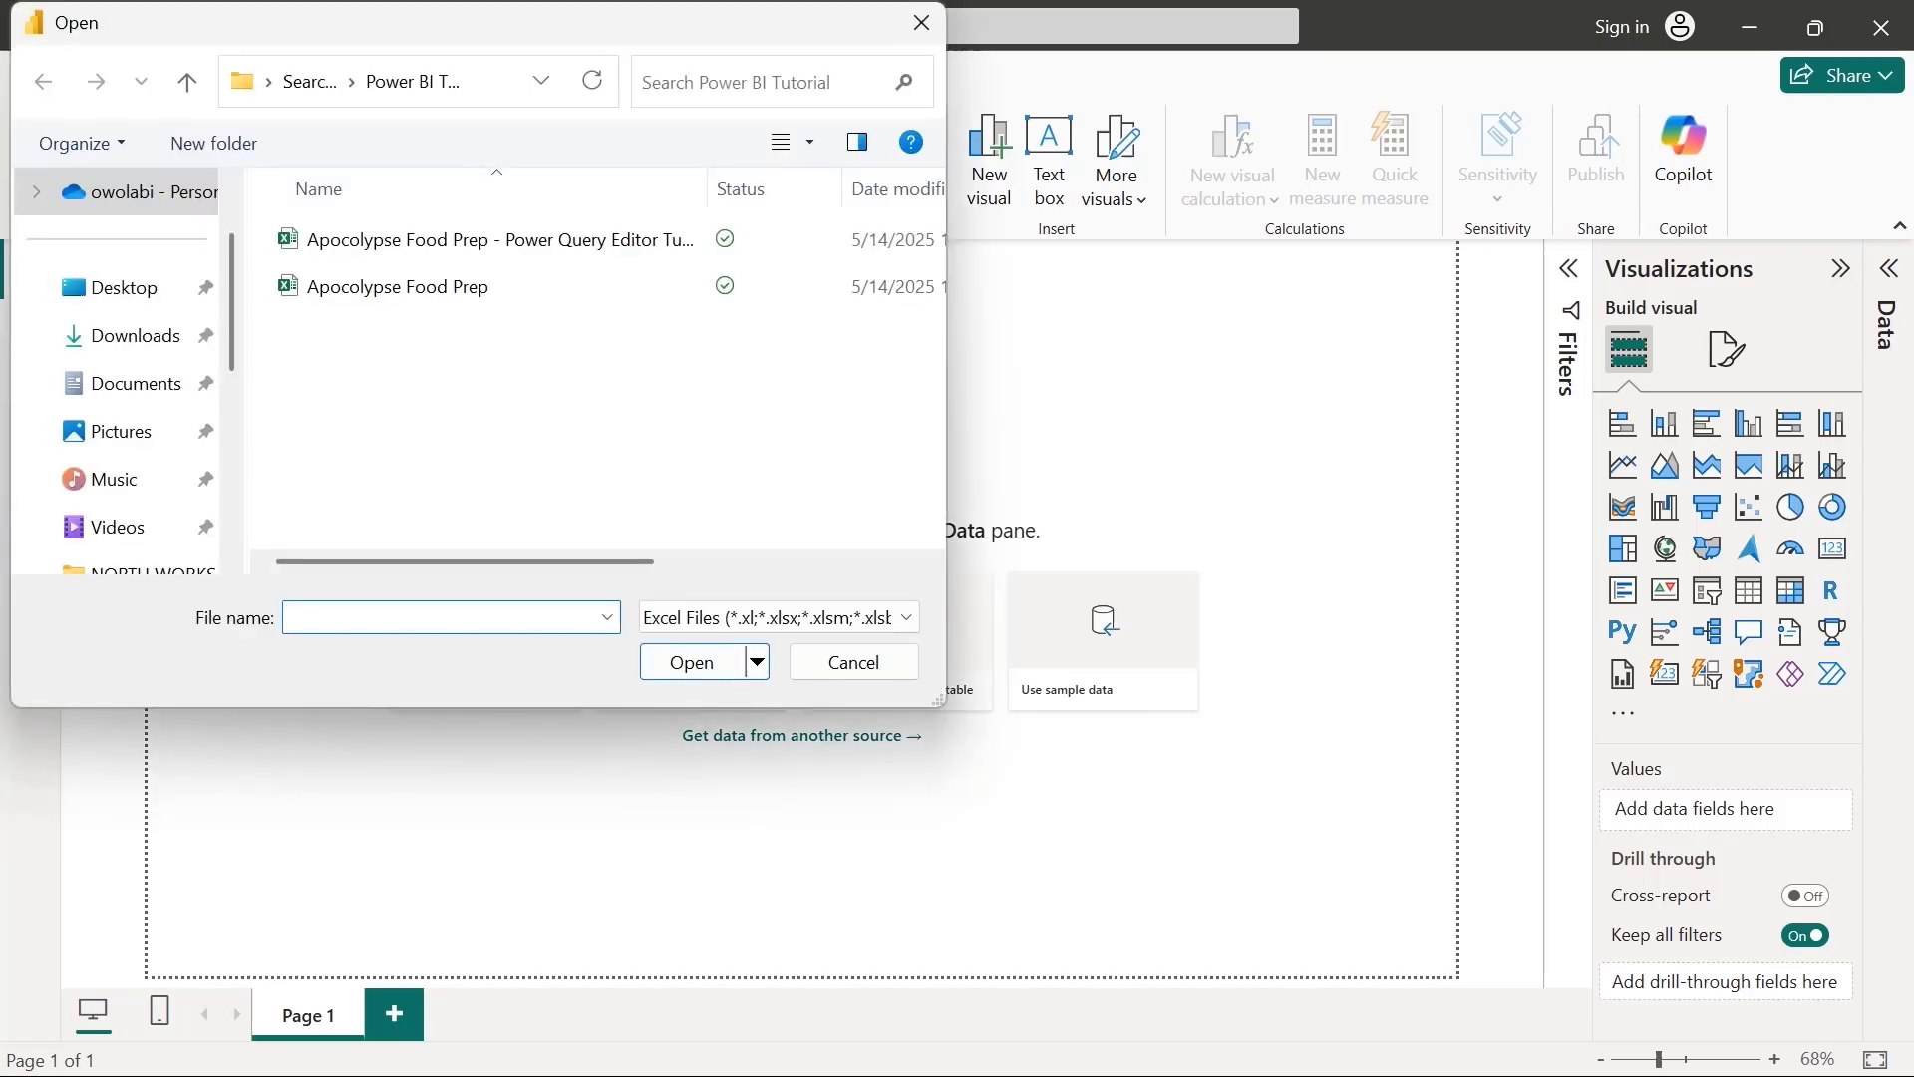
pyautogui.doubleClick(499, 240)
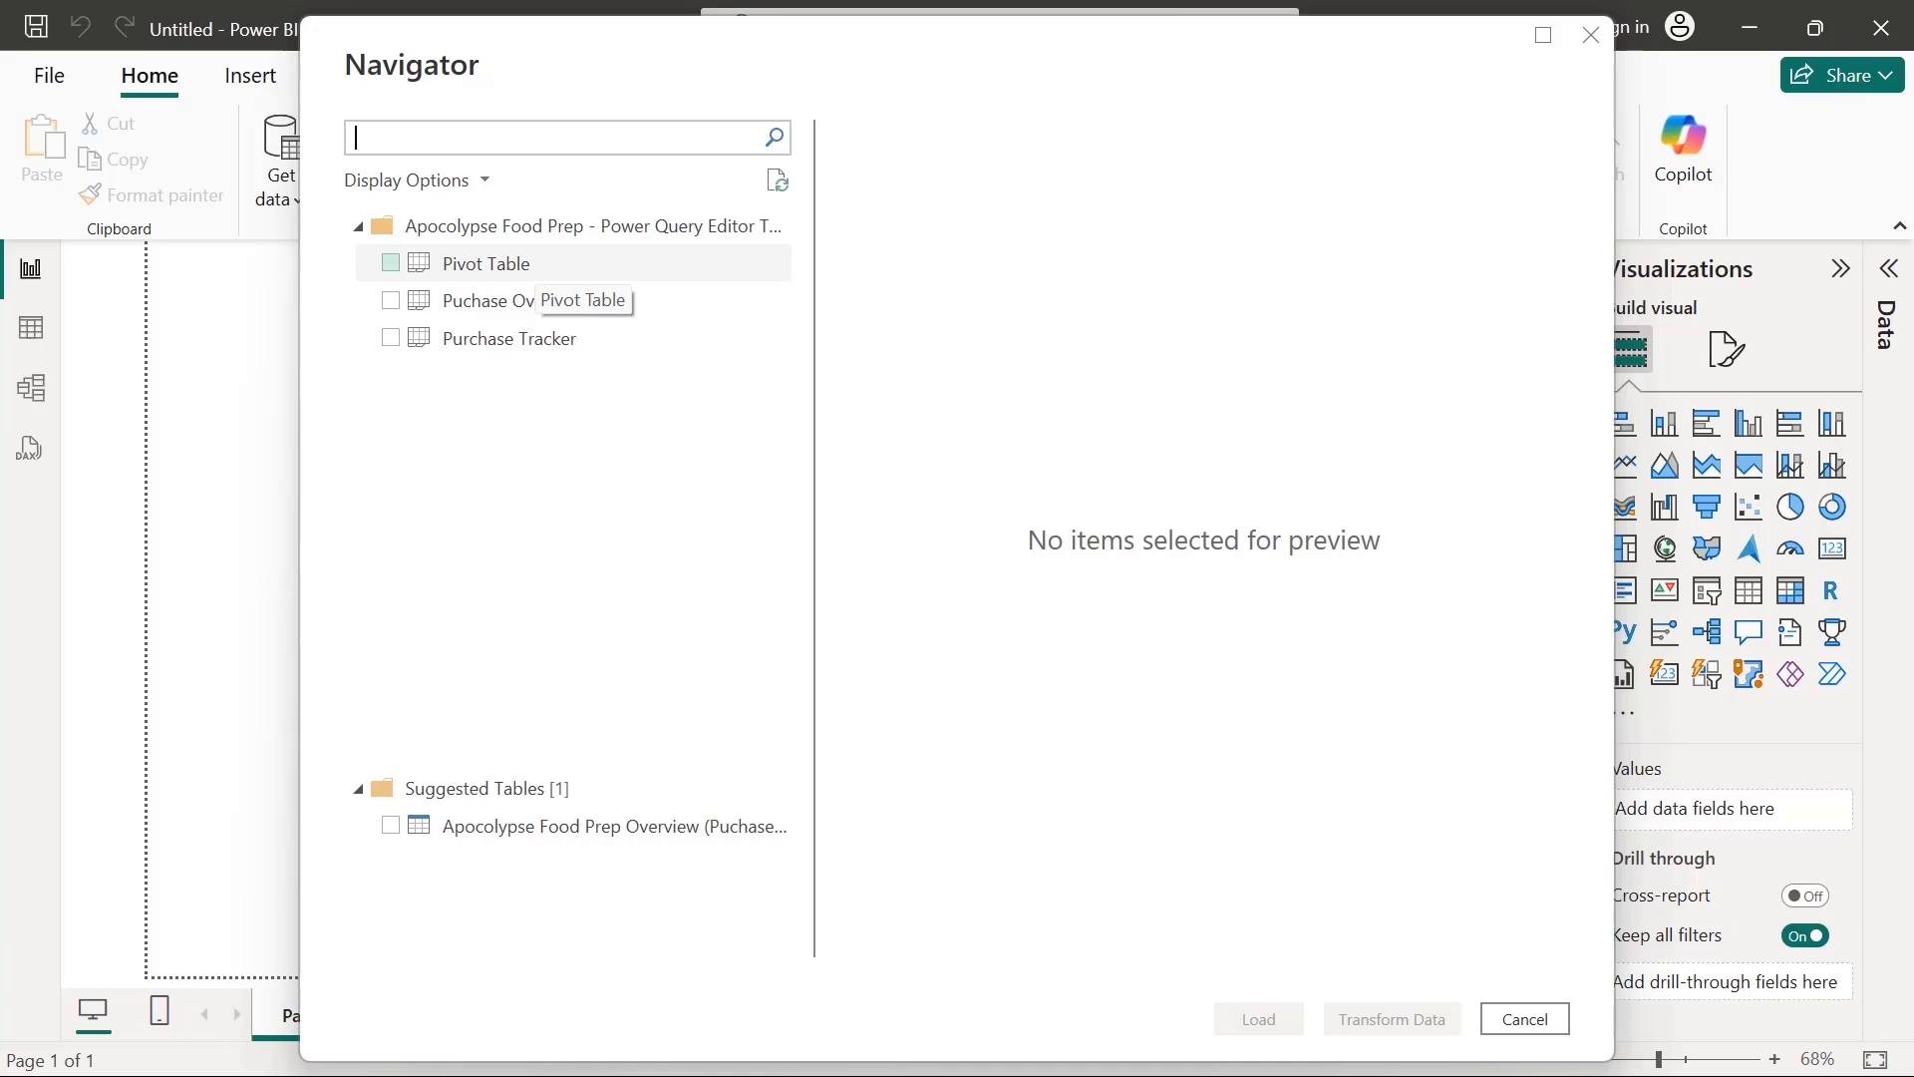
# Preview the Pivot Table, Puchase Overview and Purchase Tracker sheets in the Navigator
pyautogui.click(535, 265)
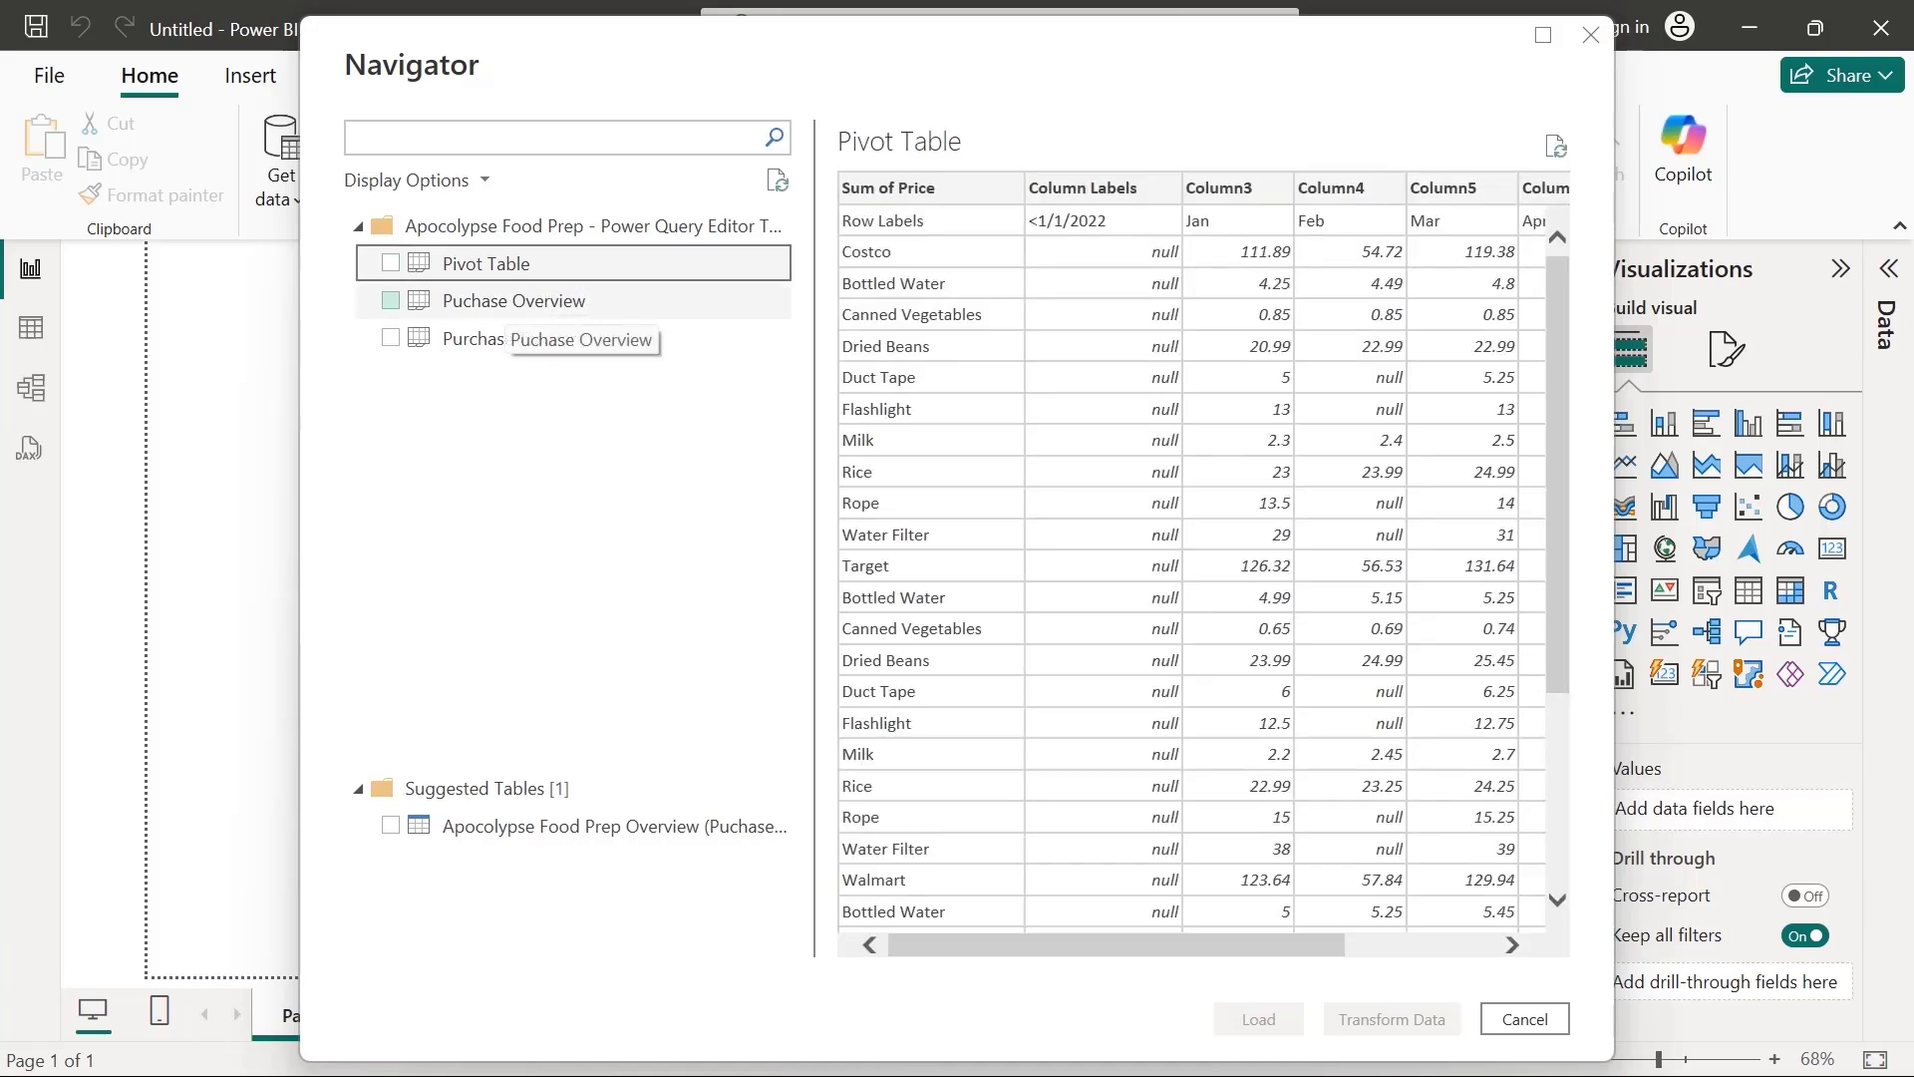
pyautogui.click(509, 302)
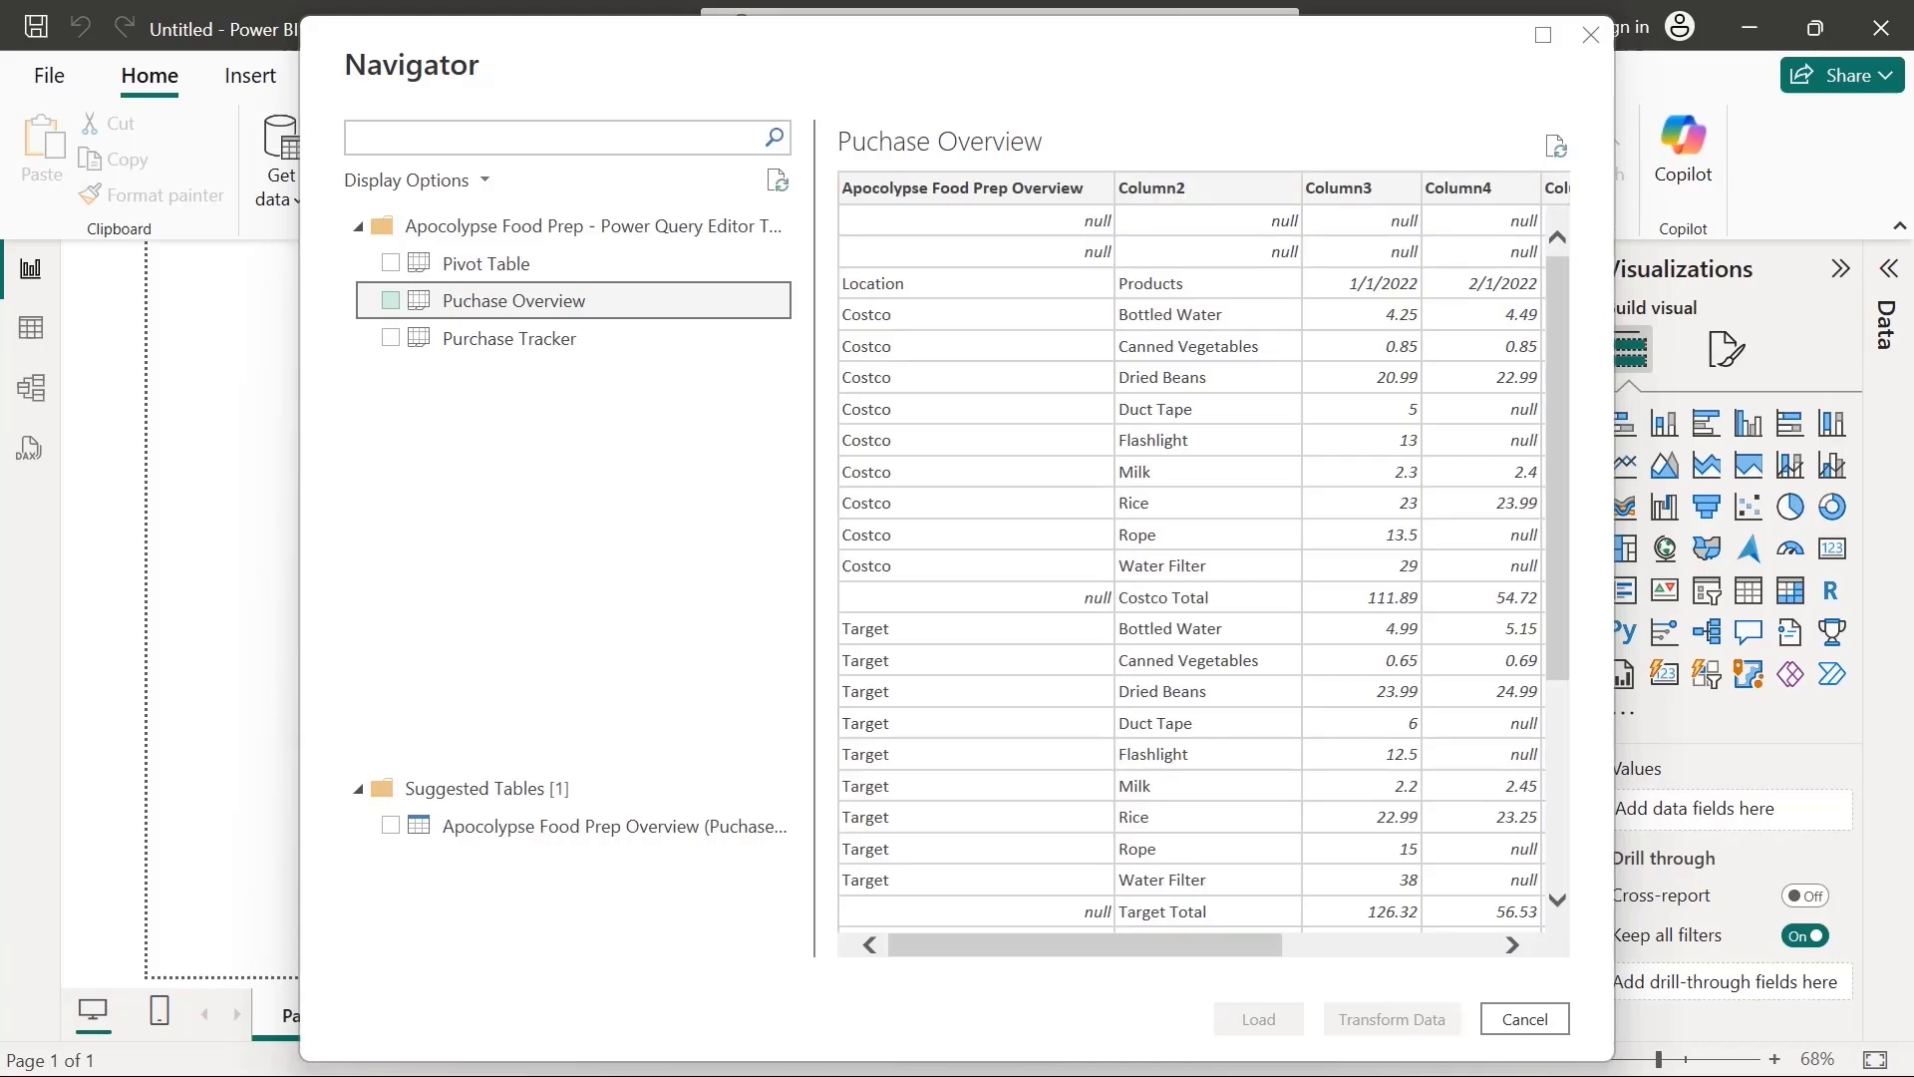
pyautogui.click(510, 339)
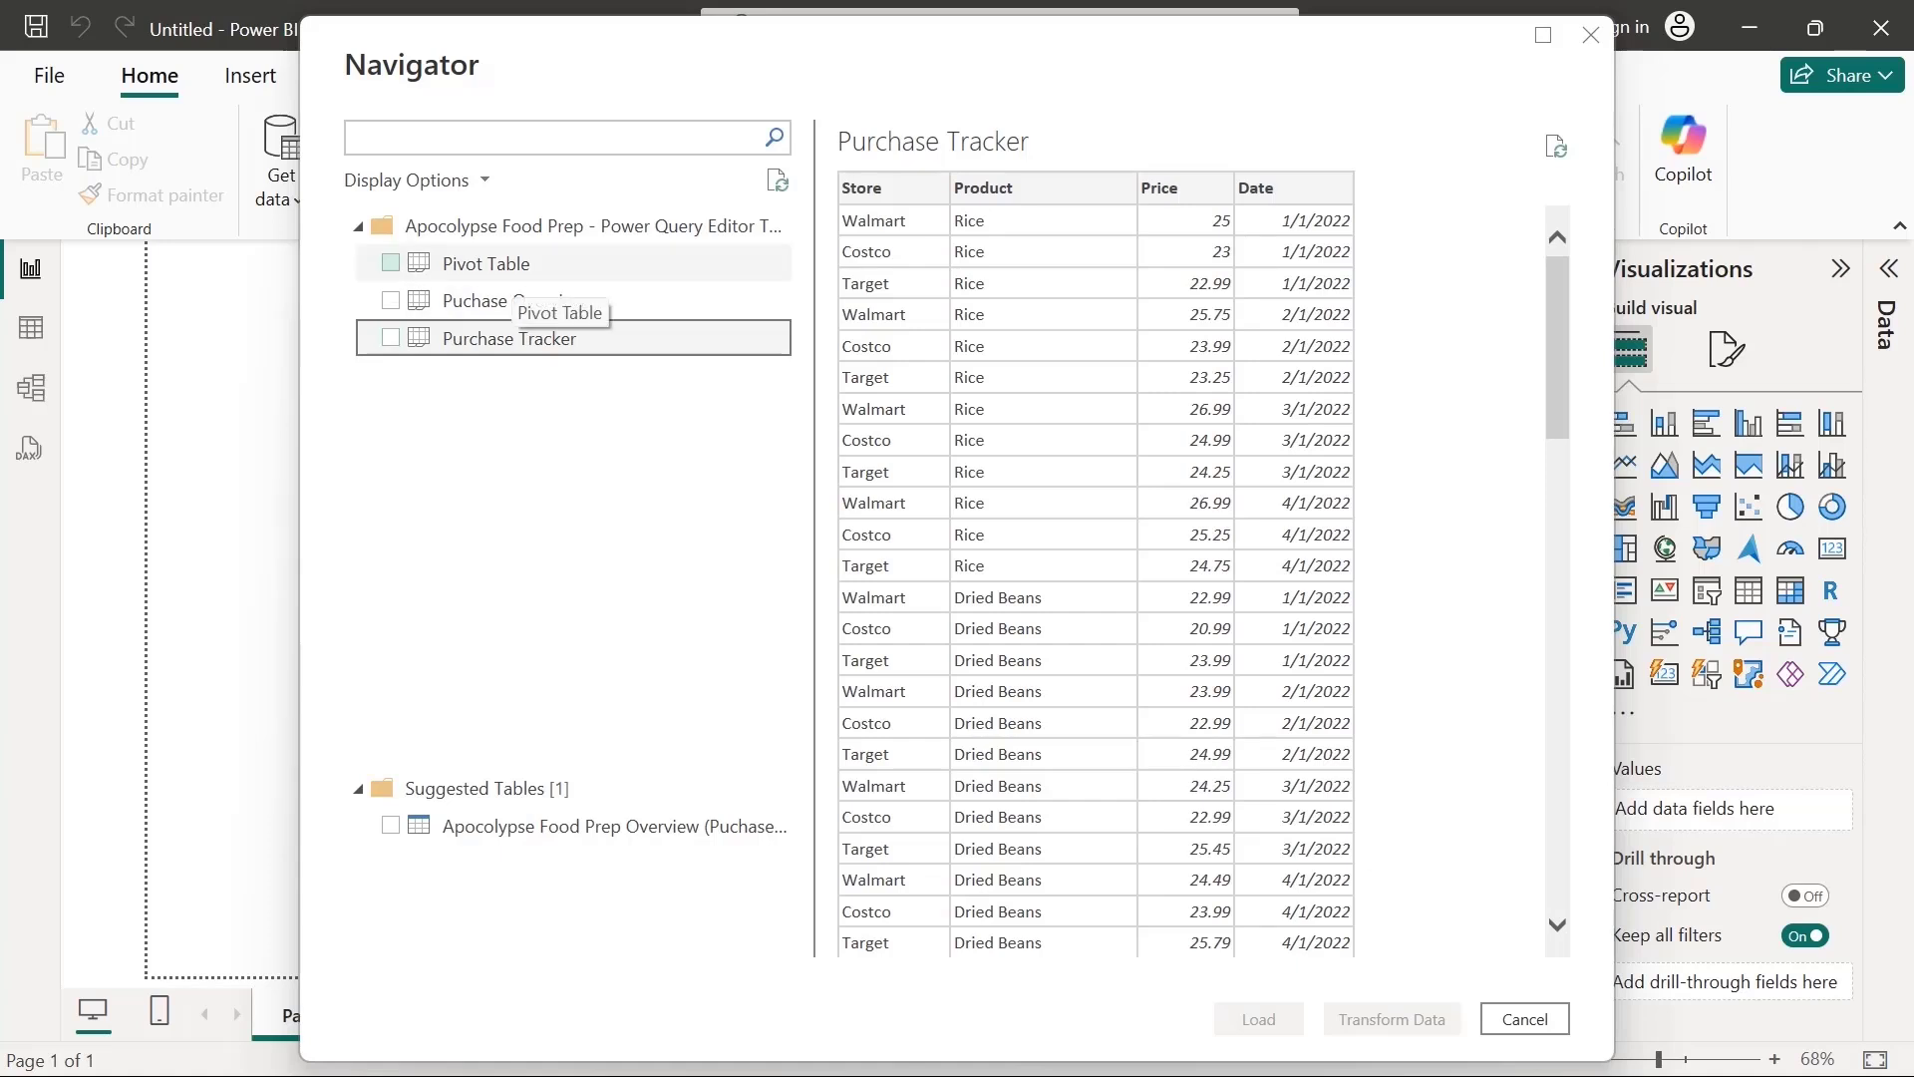
pyautogui.click(511, 265)
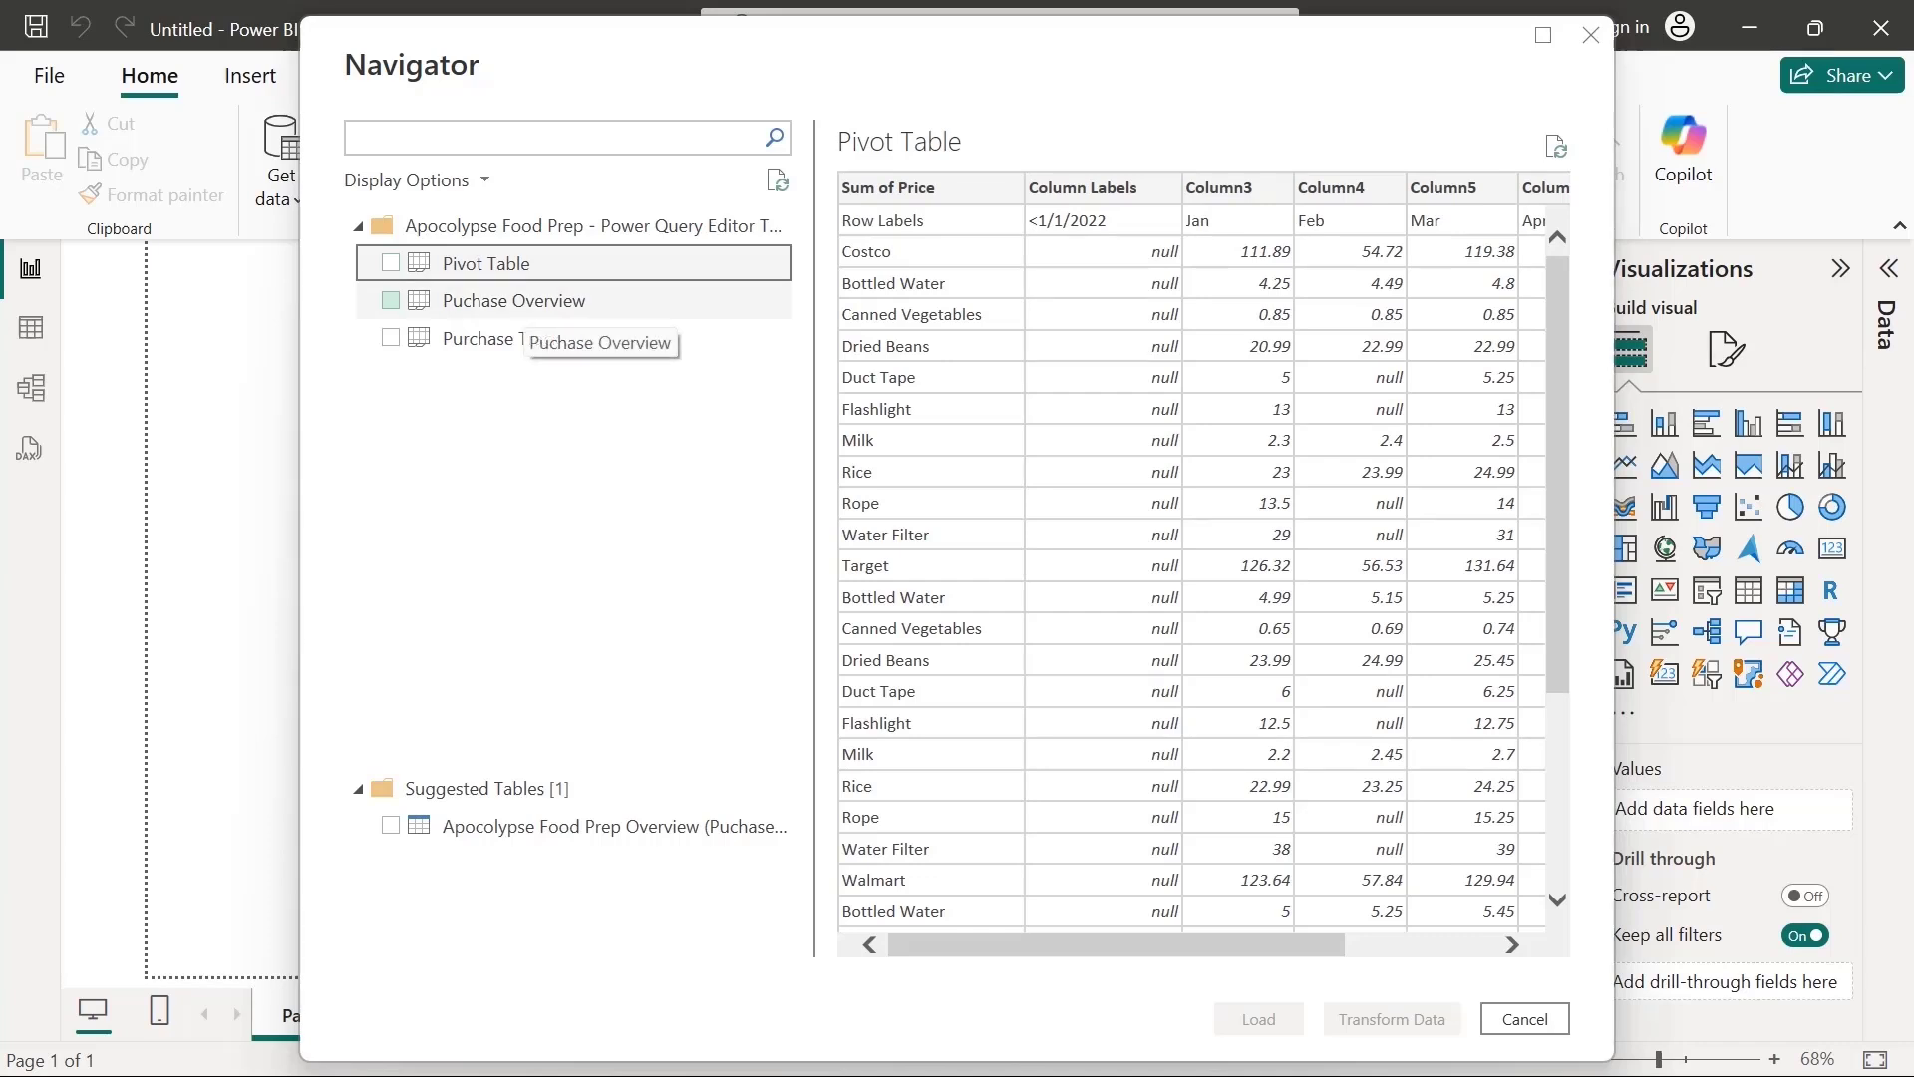
pyautogui.click(513, 304)
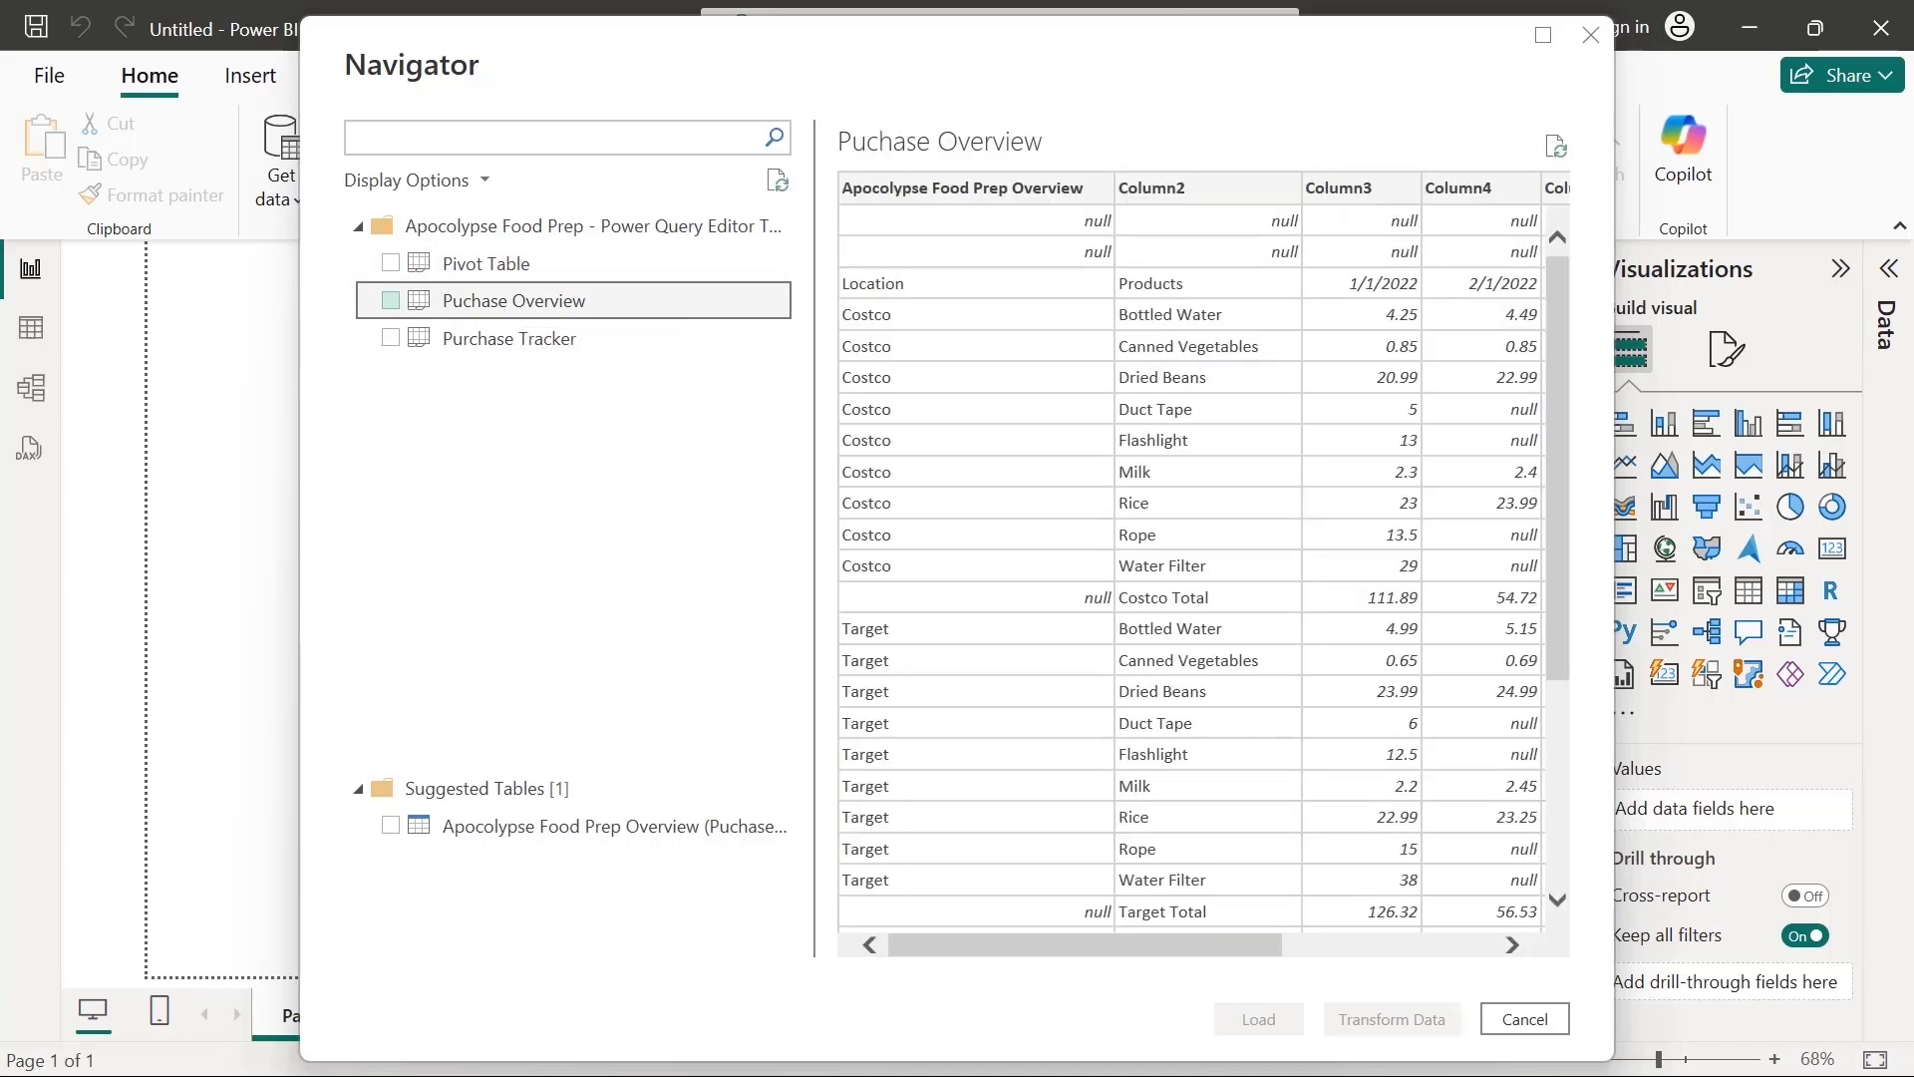
pyautogui.click(539, 339)
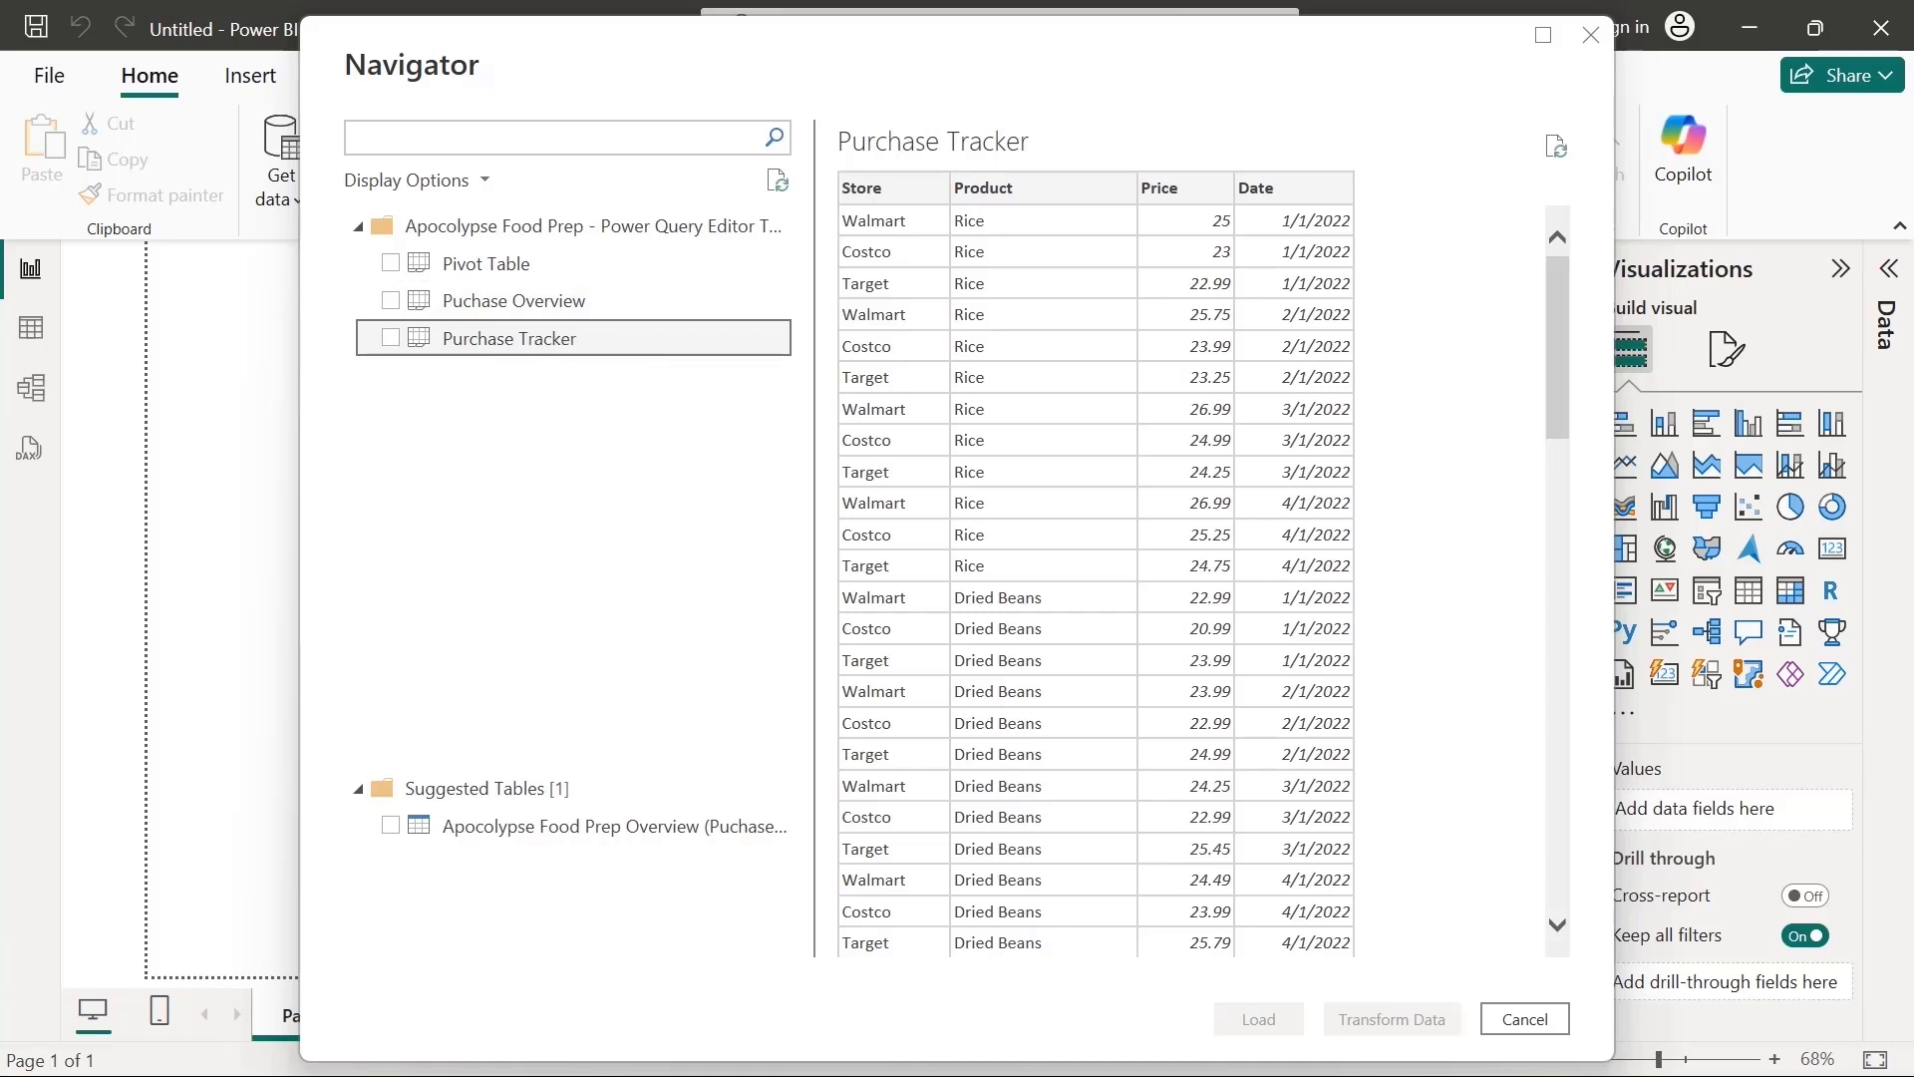
# Select the Pivot Table and Puchase Overview sheets for import and open them in Power Query Editor for transformation
pyautogui.click(391, 264)
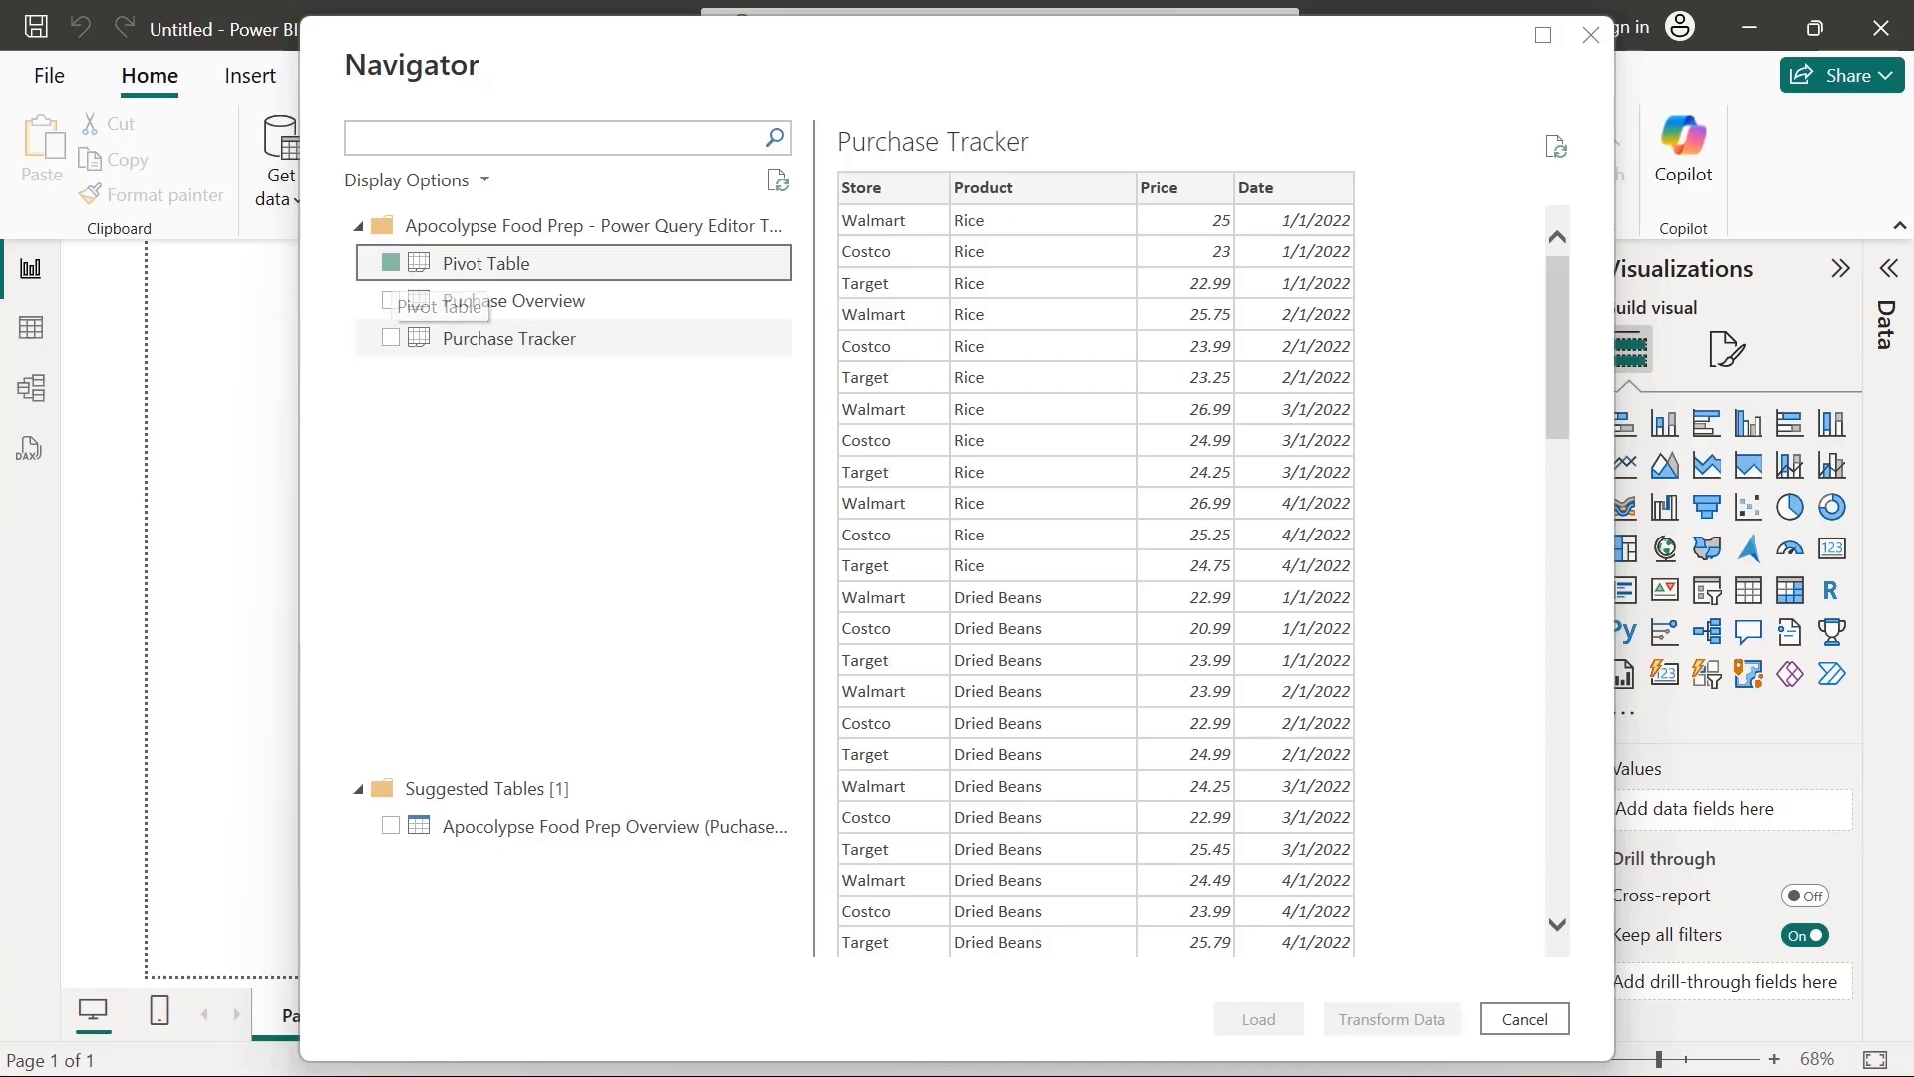
pyautogui.click(391, 300)
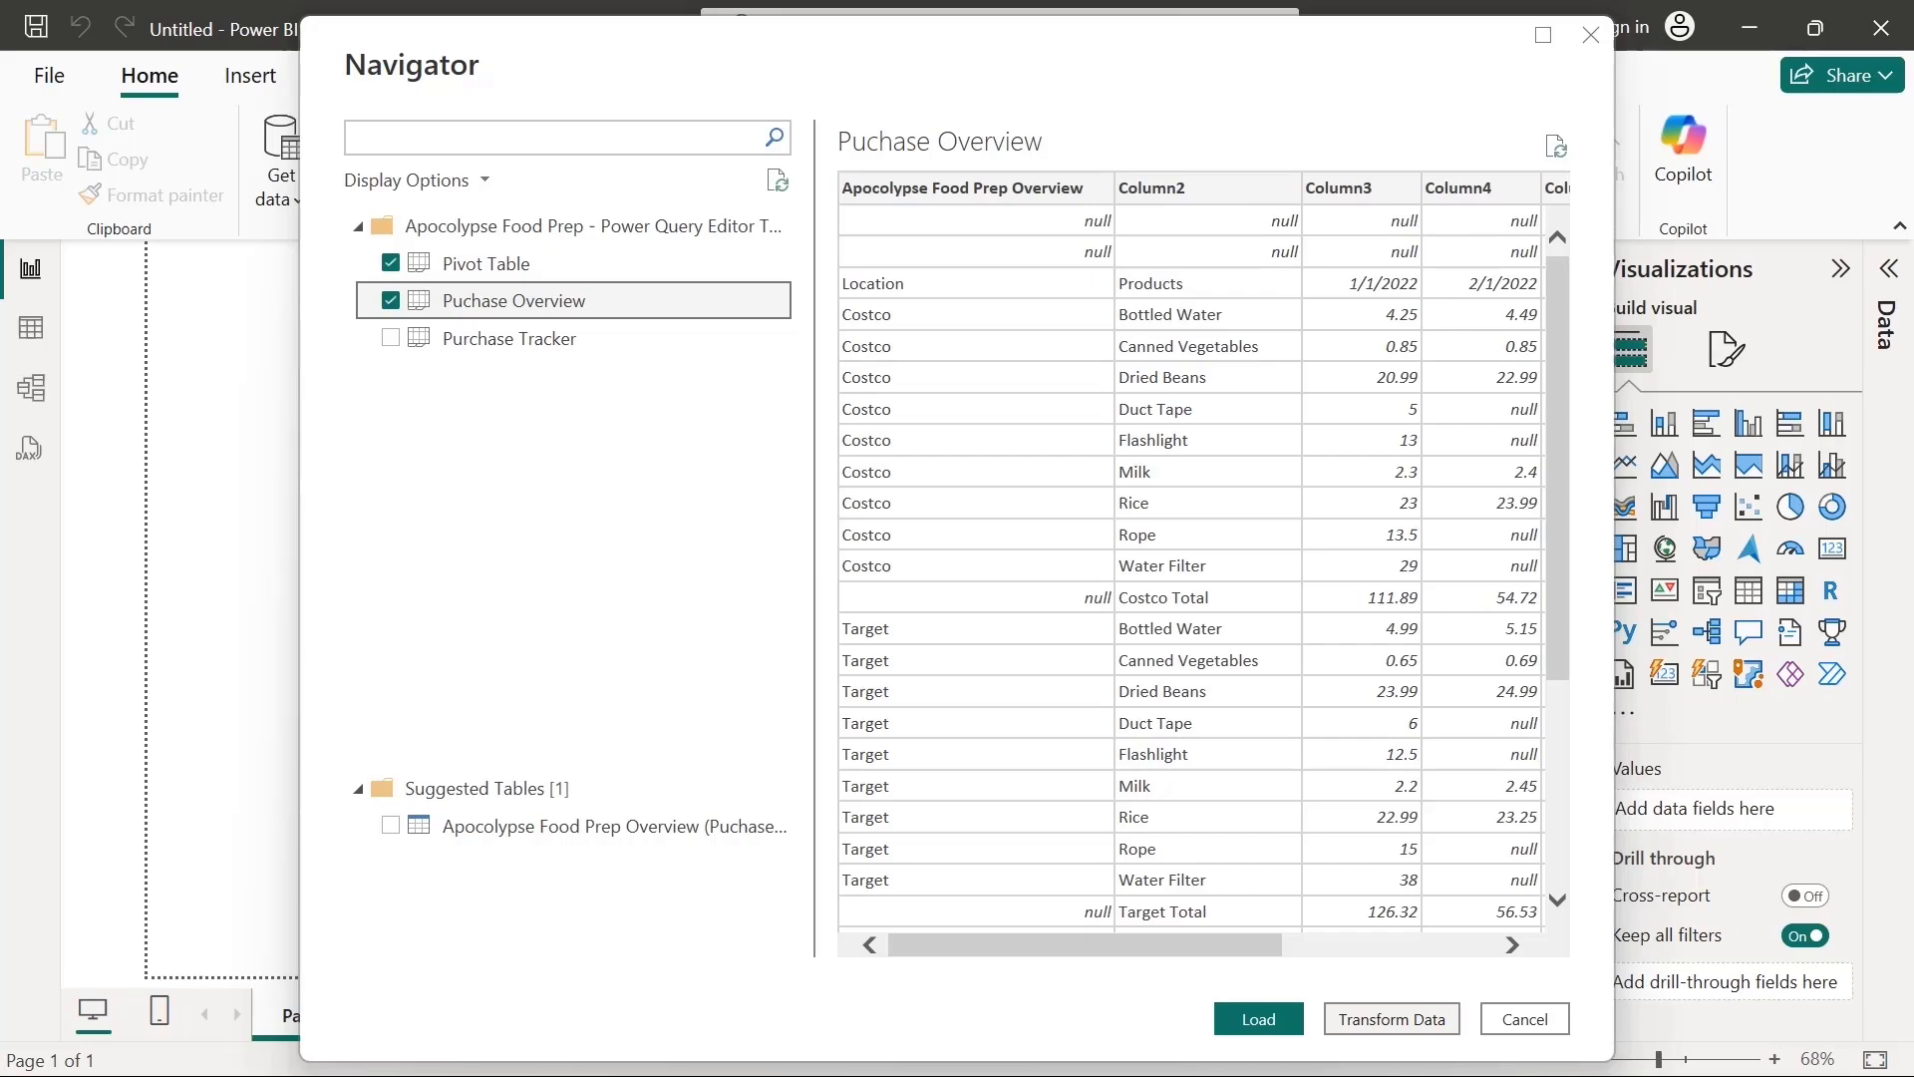
pyautogui.click(1392, 1019)
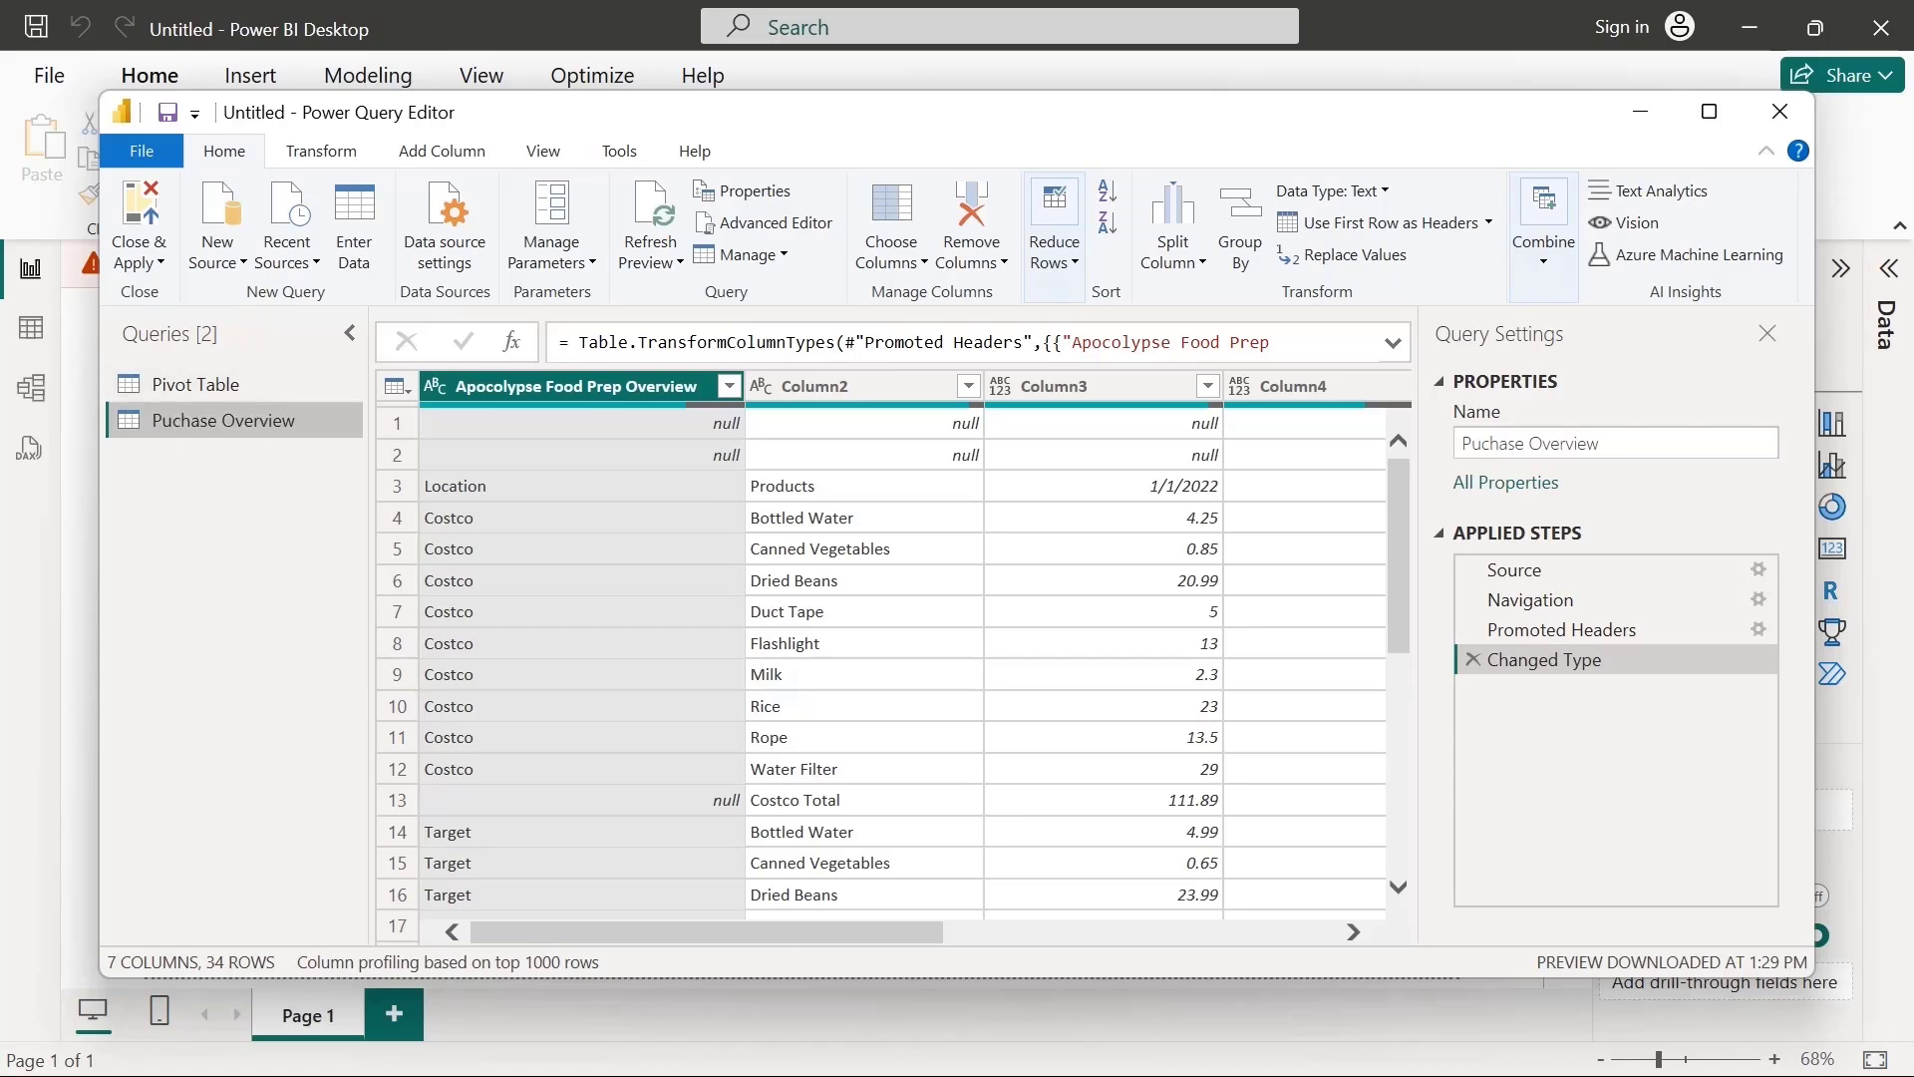
# Compare the data of the Pivot Table and Puchase Overview queries, ending on Pivot Table
pyautogui.click(217, 386)
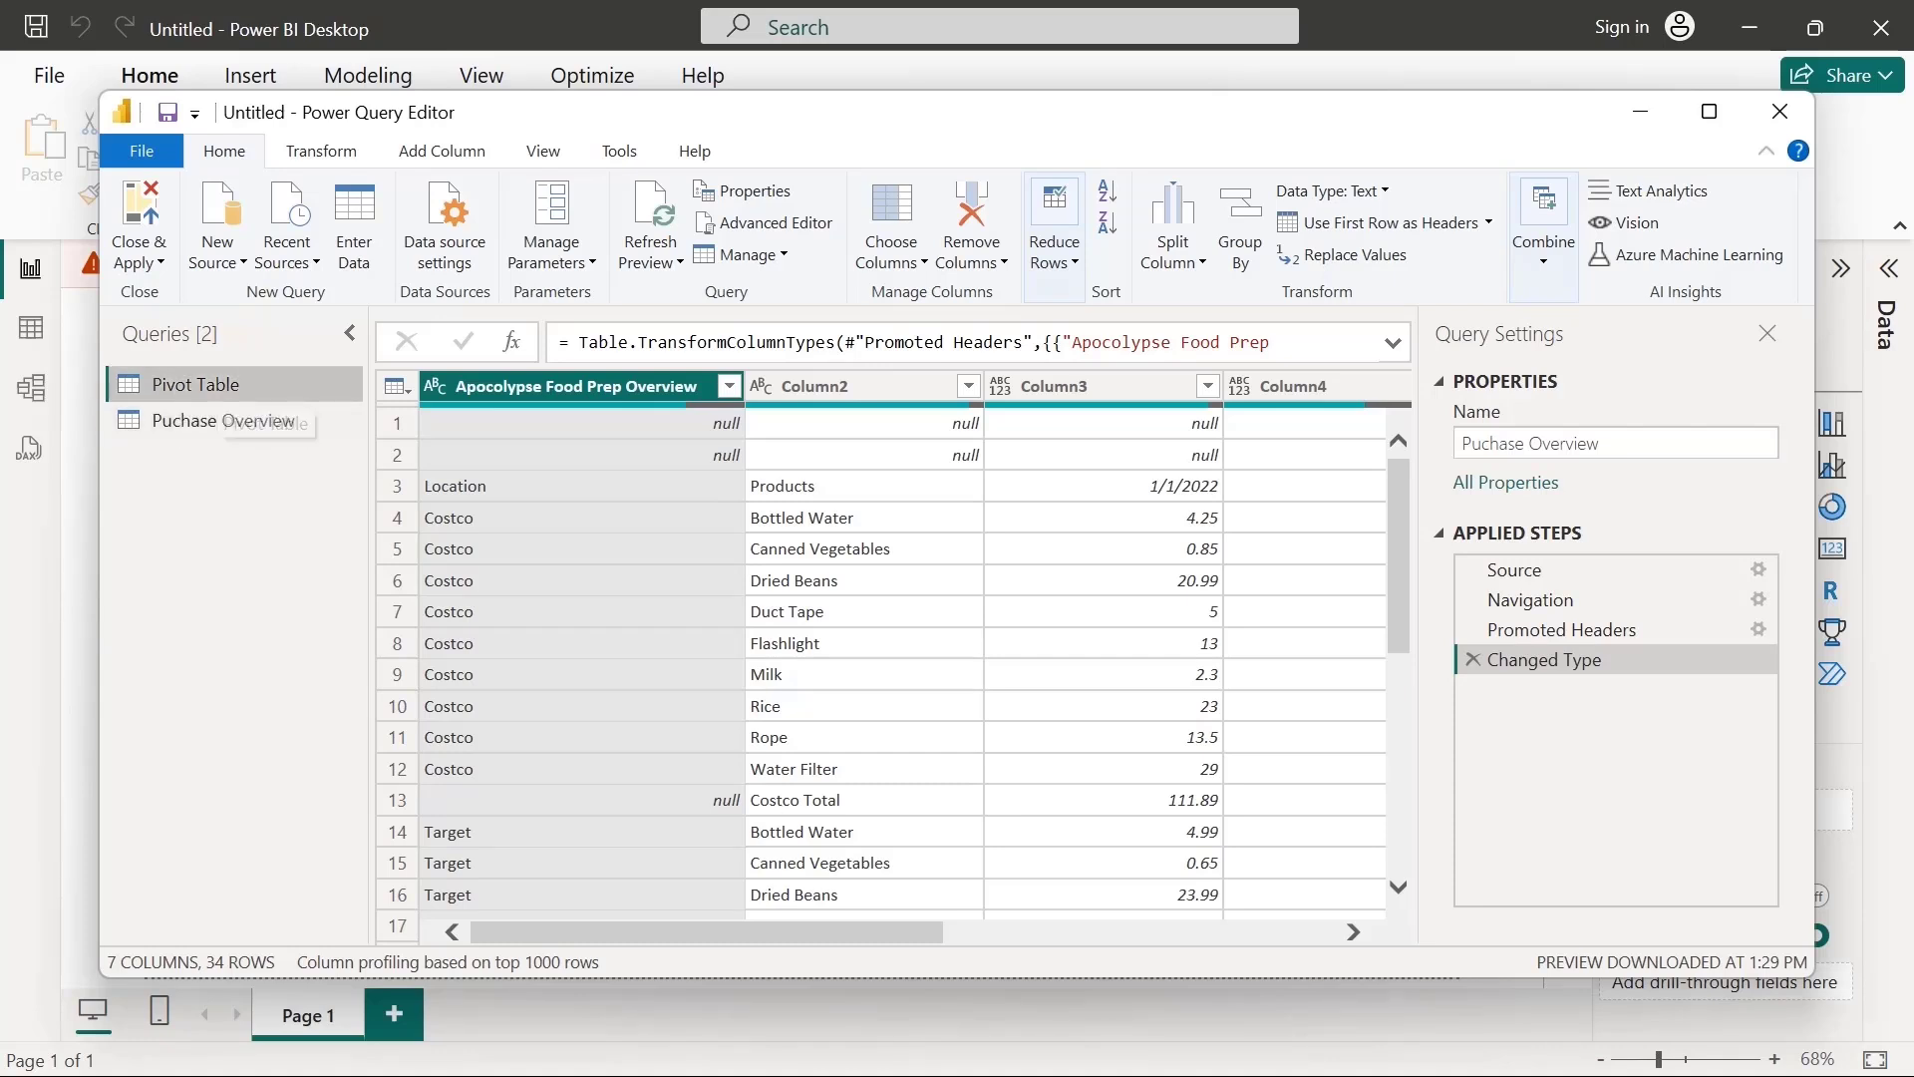
pyautogui.click(224, 419)
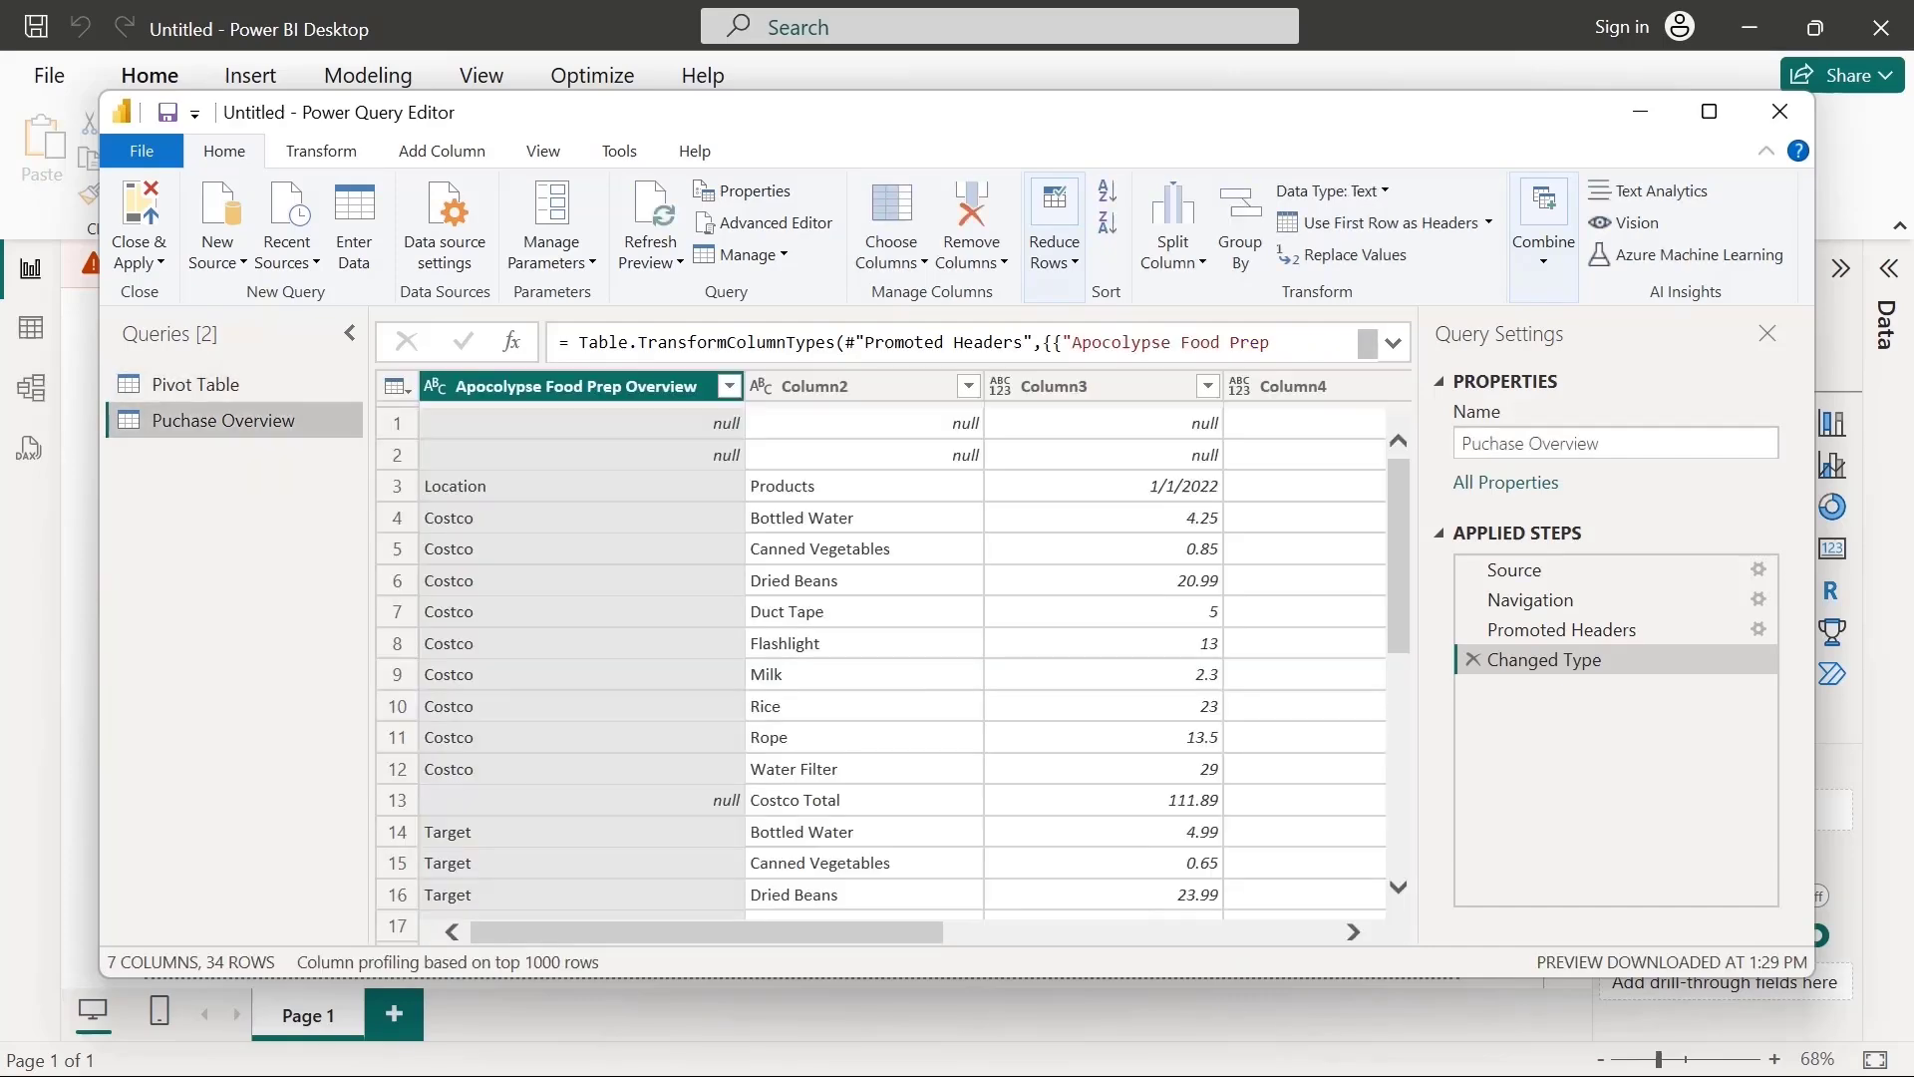
pyautogui.click(218, 386)
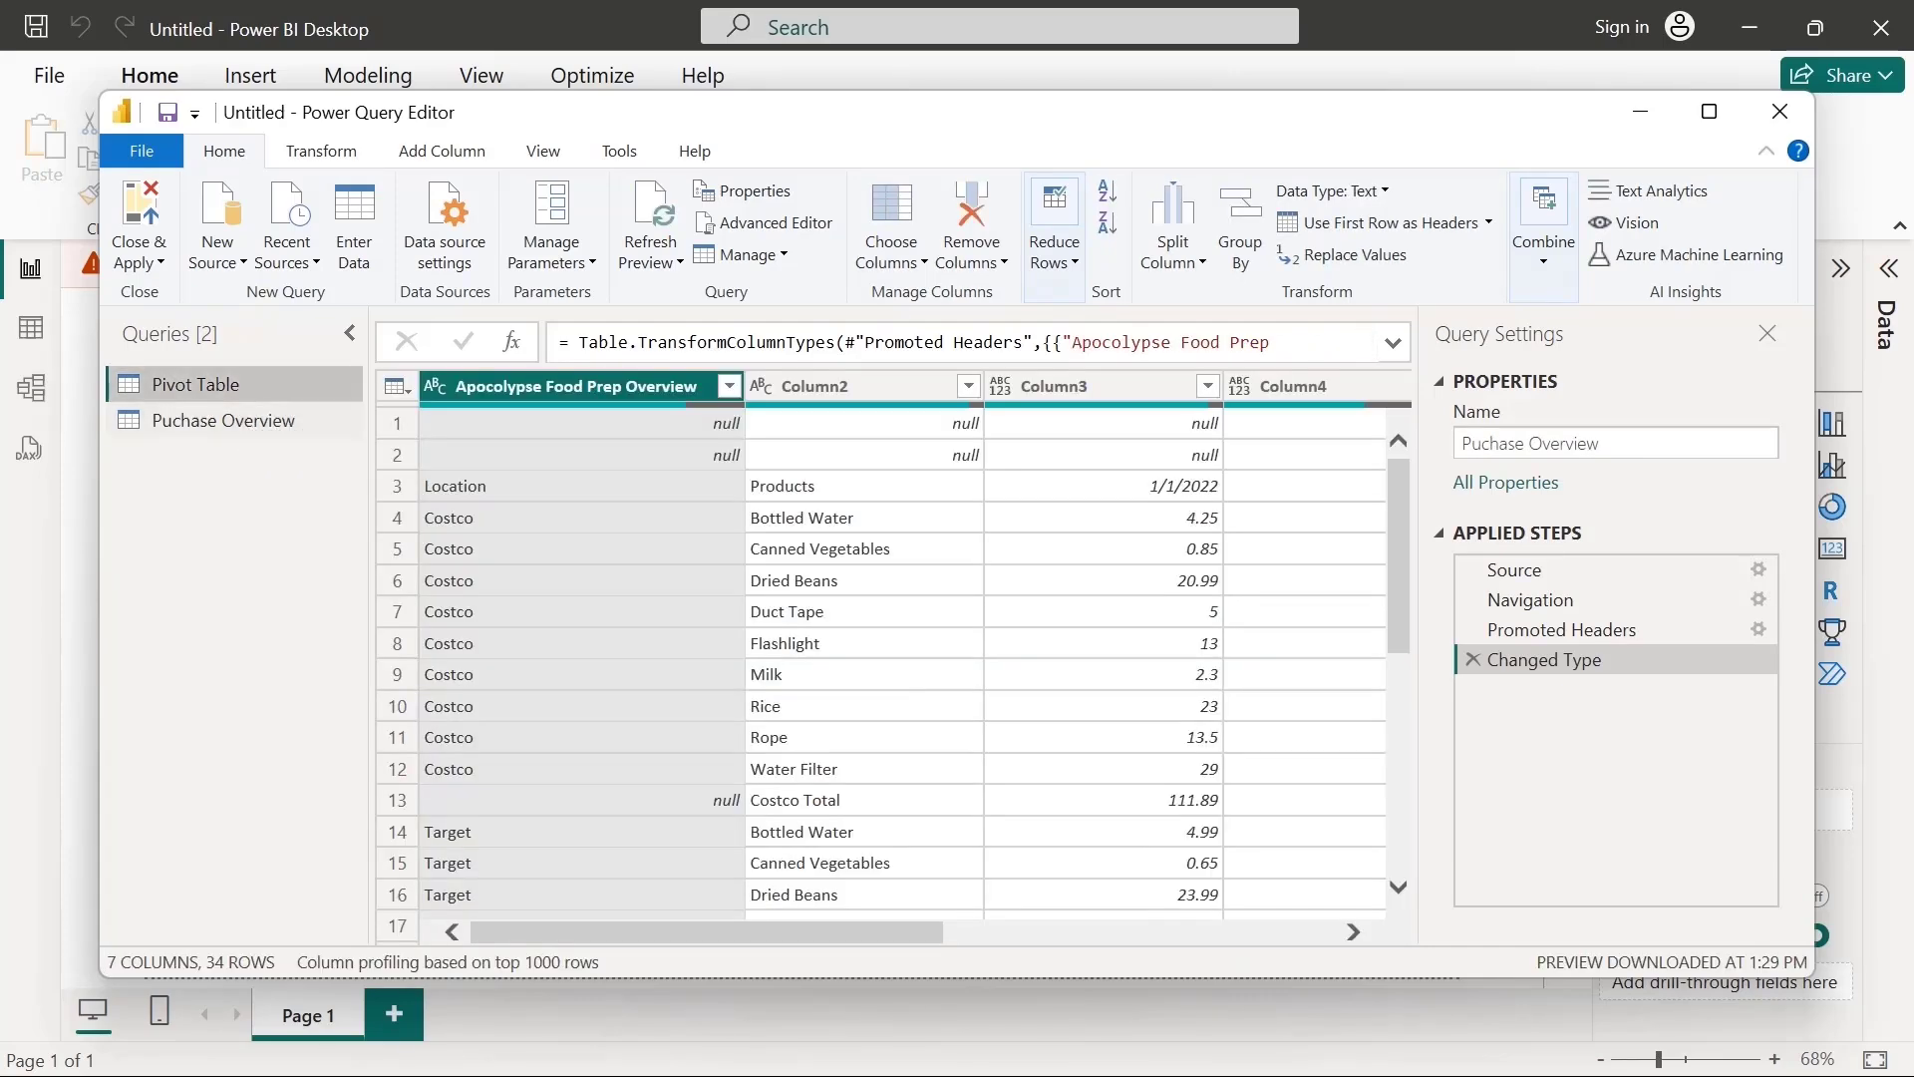
pyautogui.click(224, 419)
pyautogui.click(217, 386)
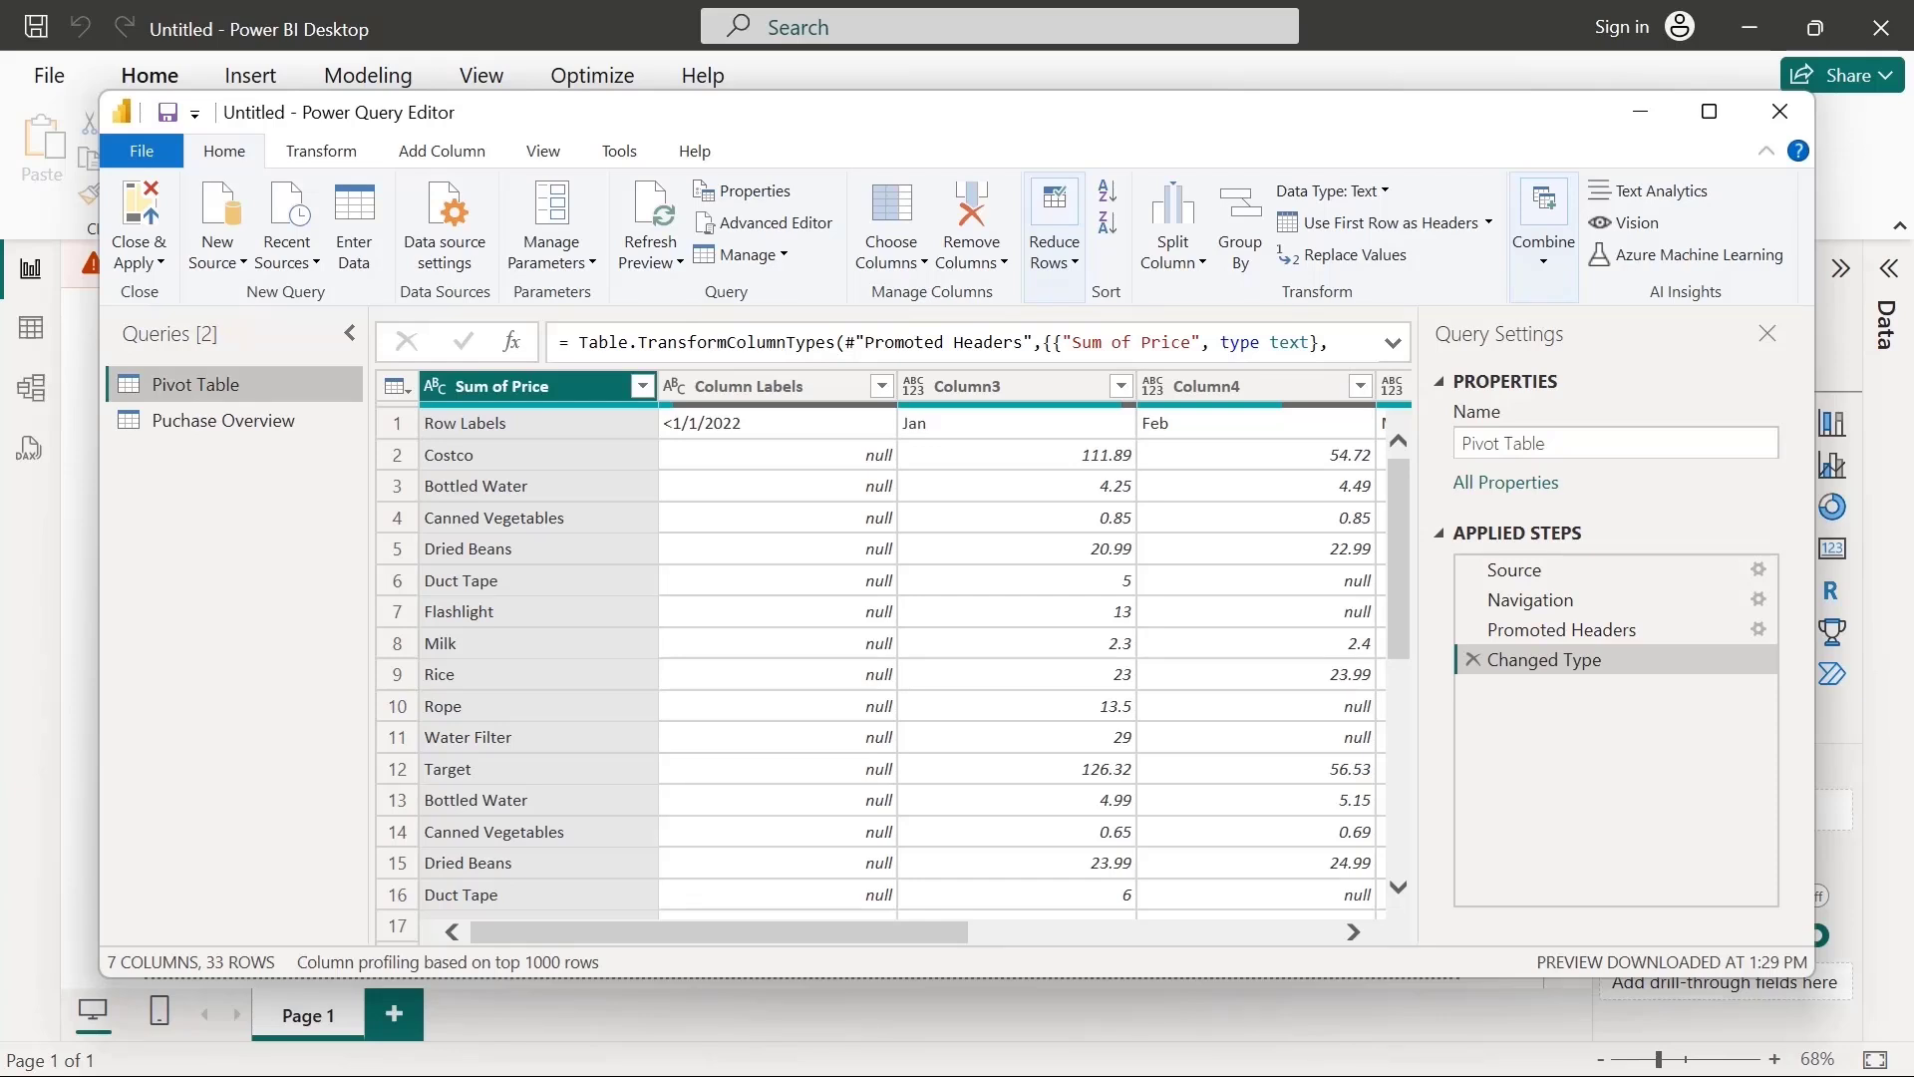
pyautogui.click(321, 152)
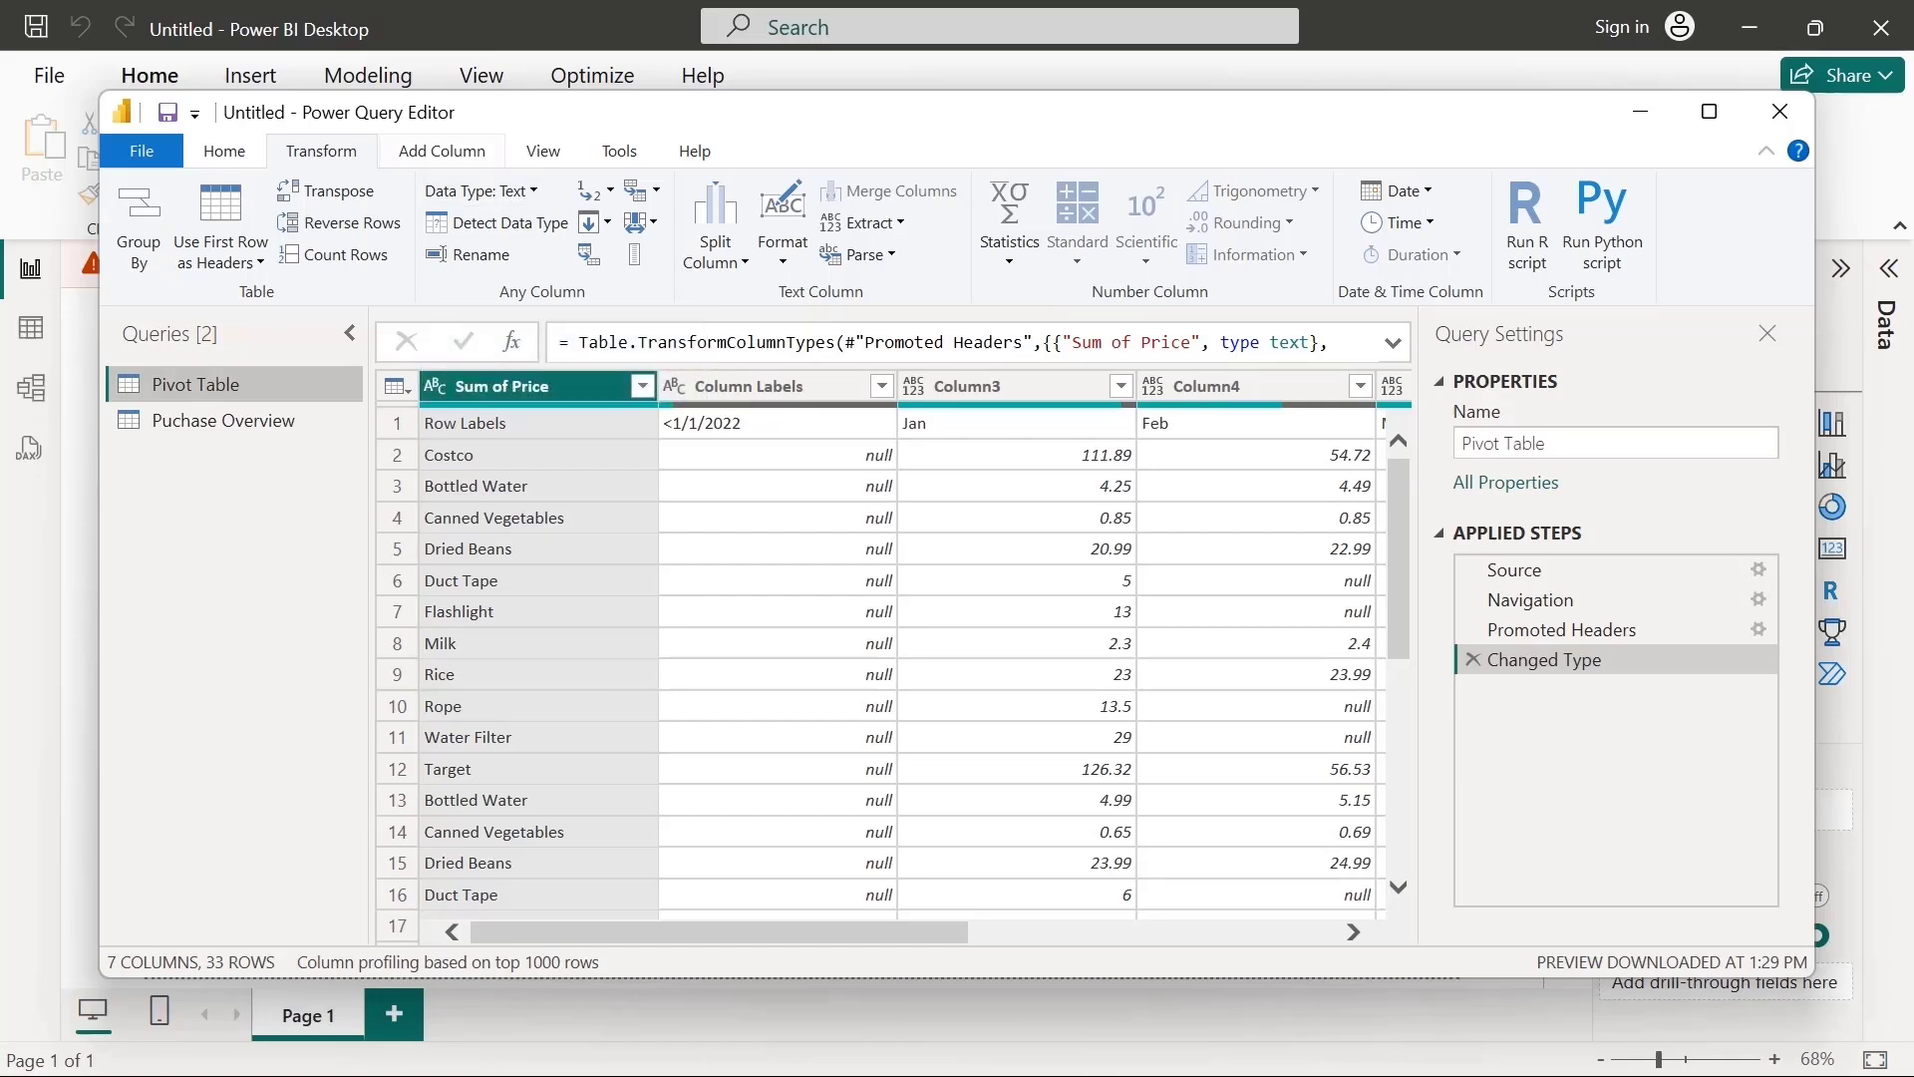
pyautogui.click(442, 151)
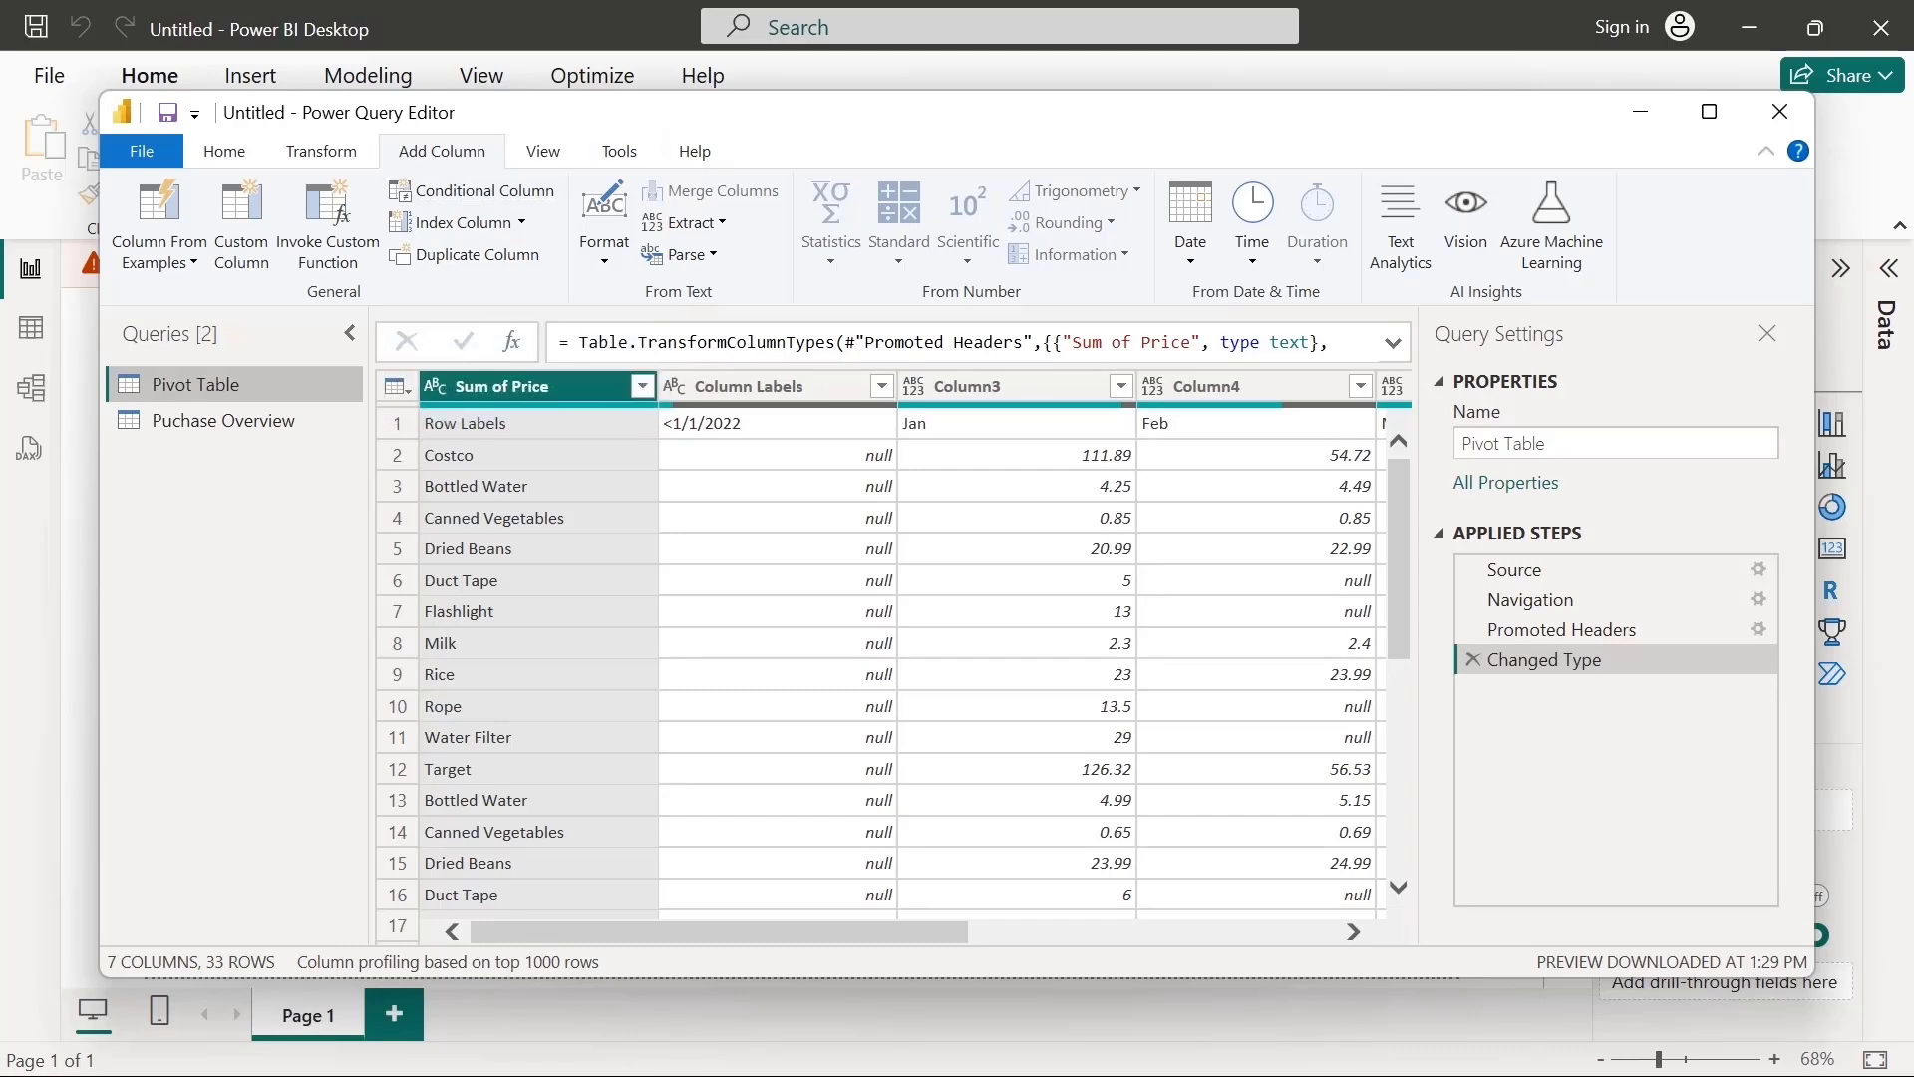
pyautogui.click(544, 152)
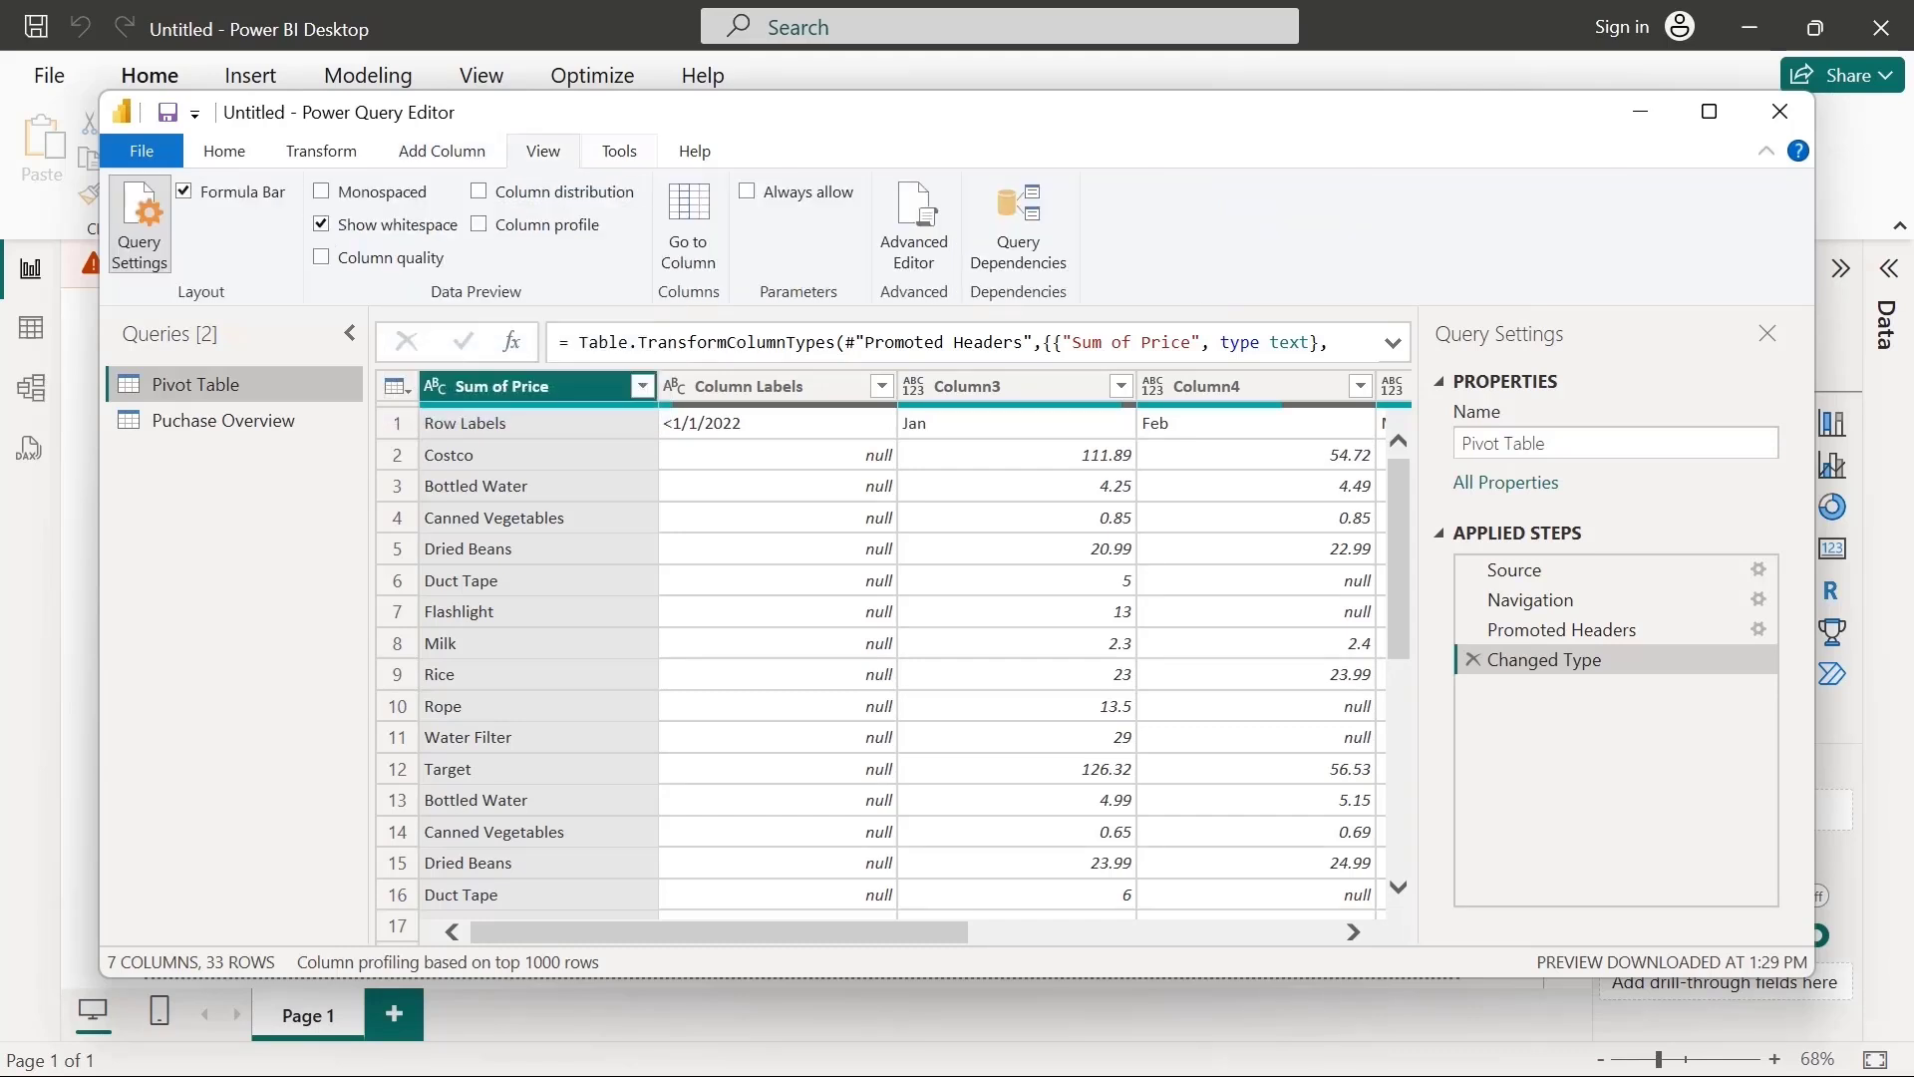
pyautogui.click(619, 152)
pyautogui.click(695, 151)
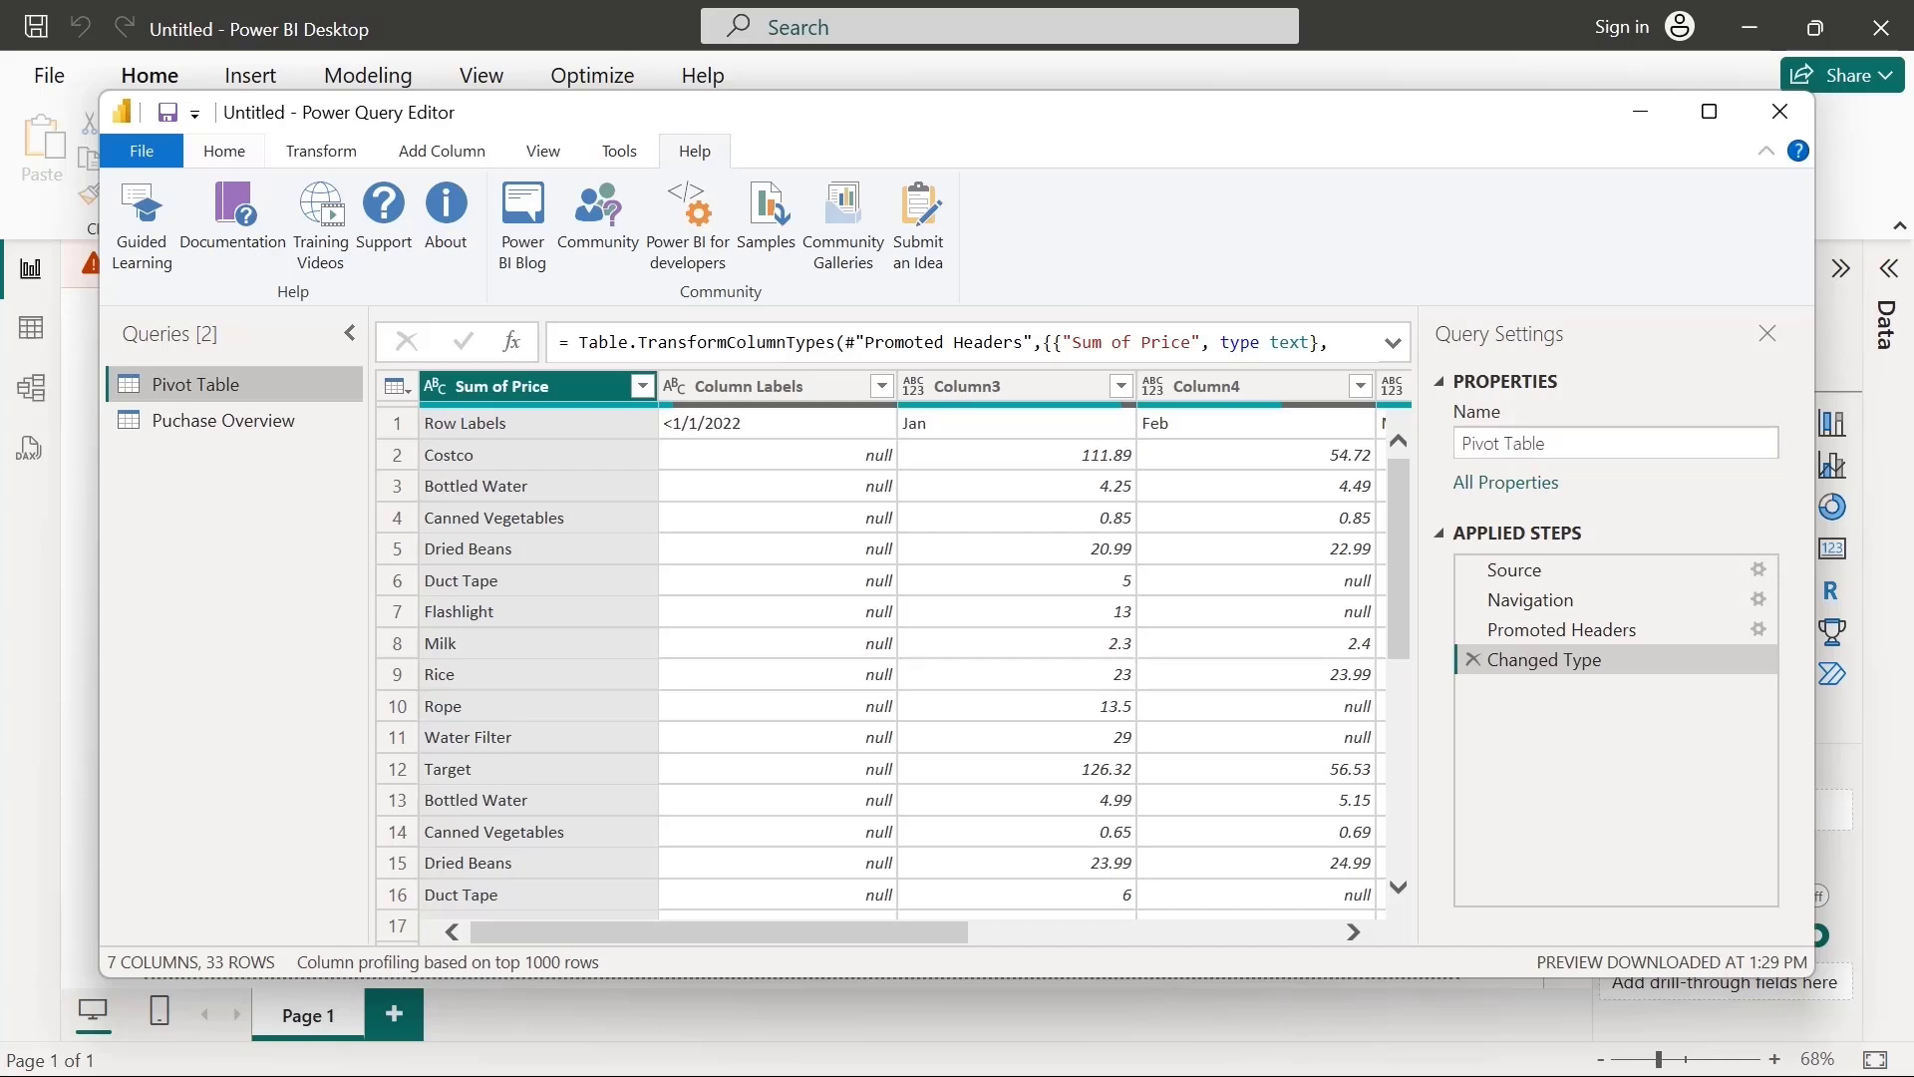
pyautogui.click(224, 152)
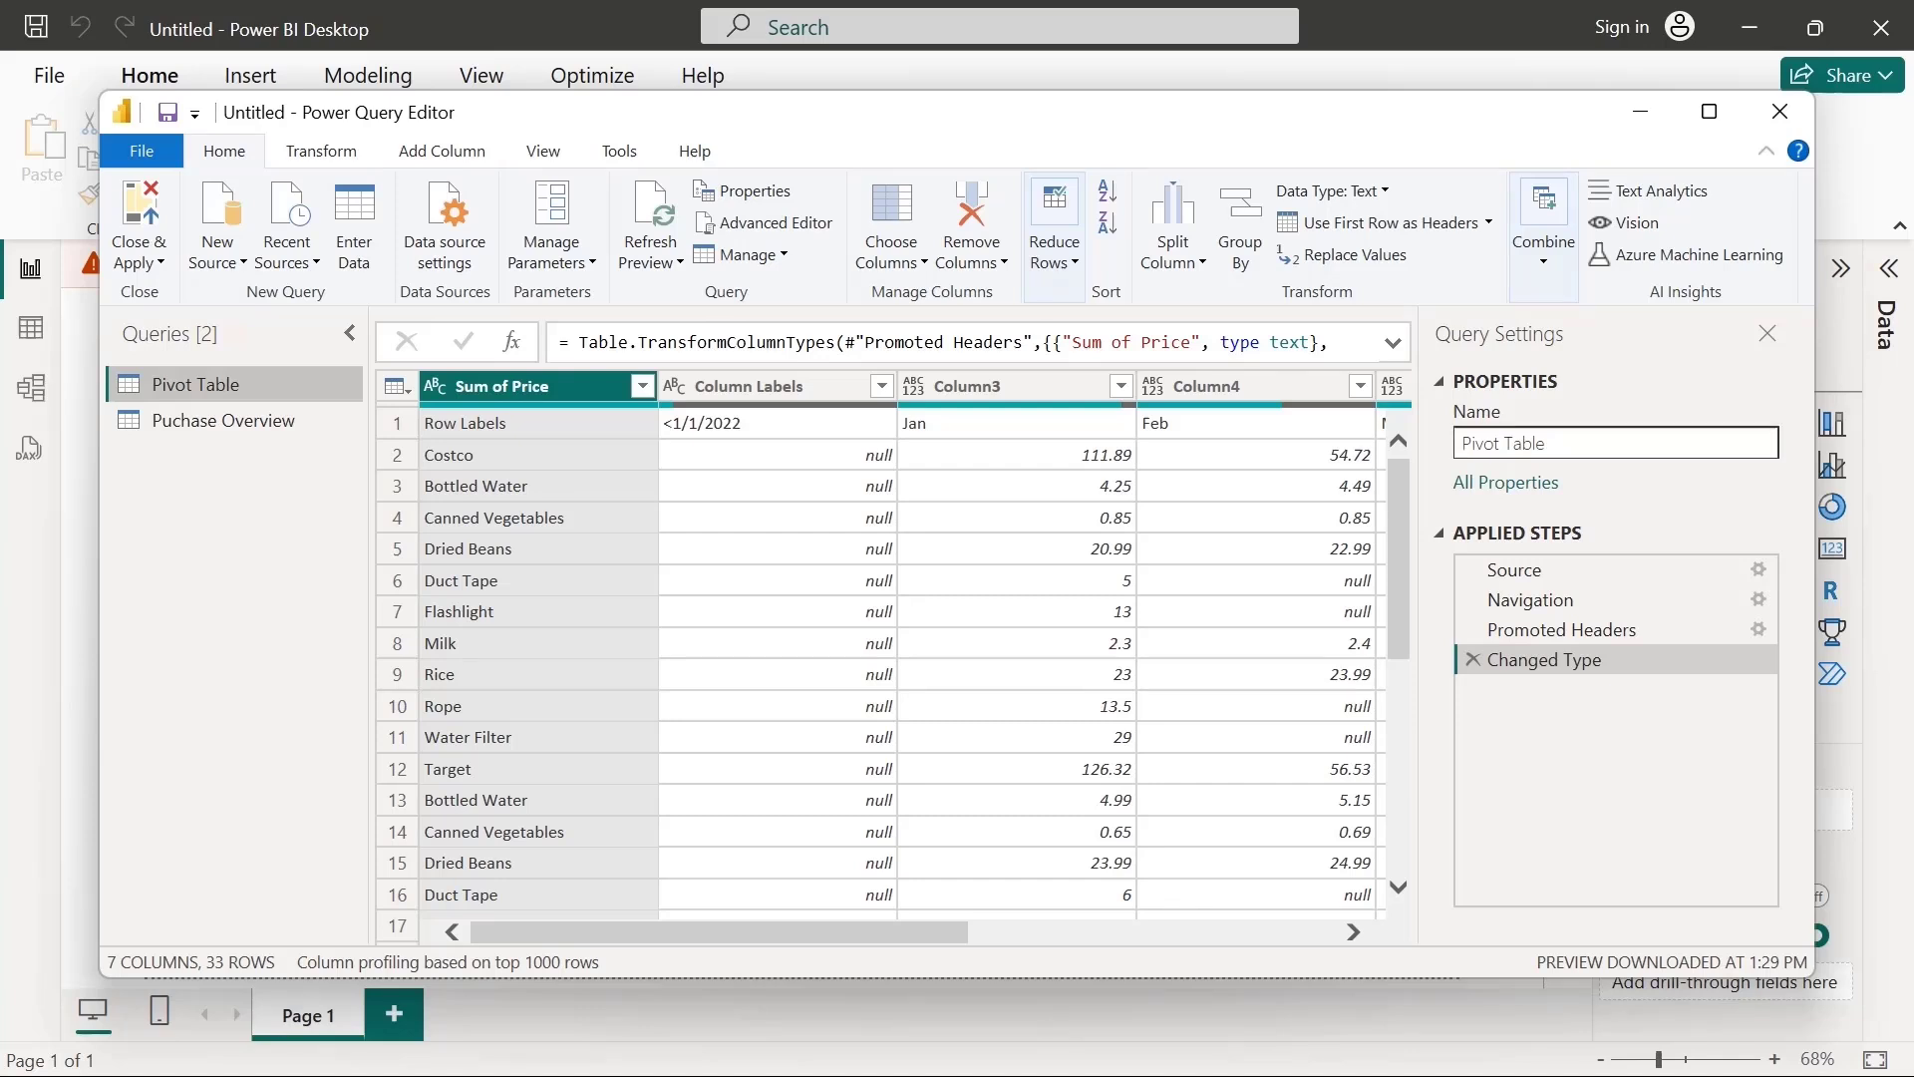
# Rename the Pivot Table query as Pivot Table 2025
pyautogui.click(1551, 443)
pyautogui.write('2')
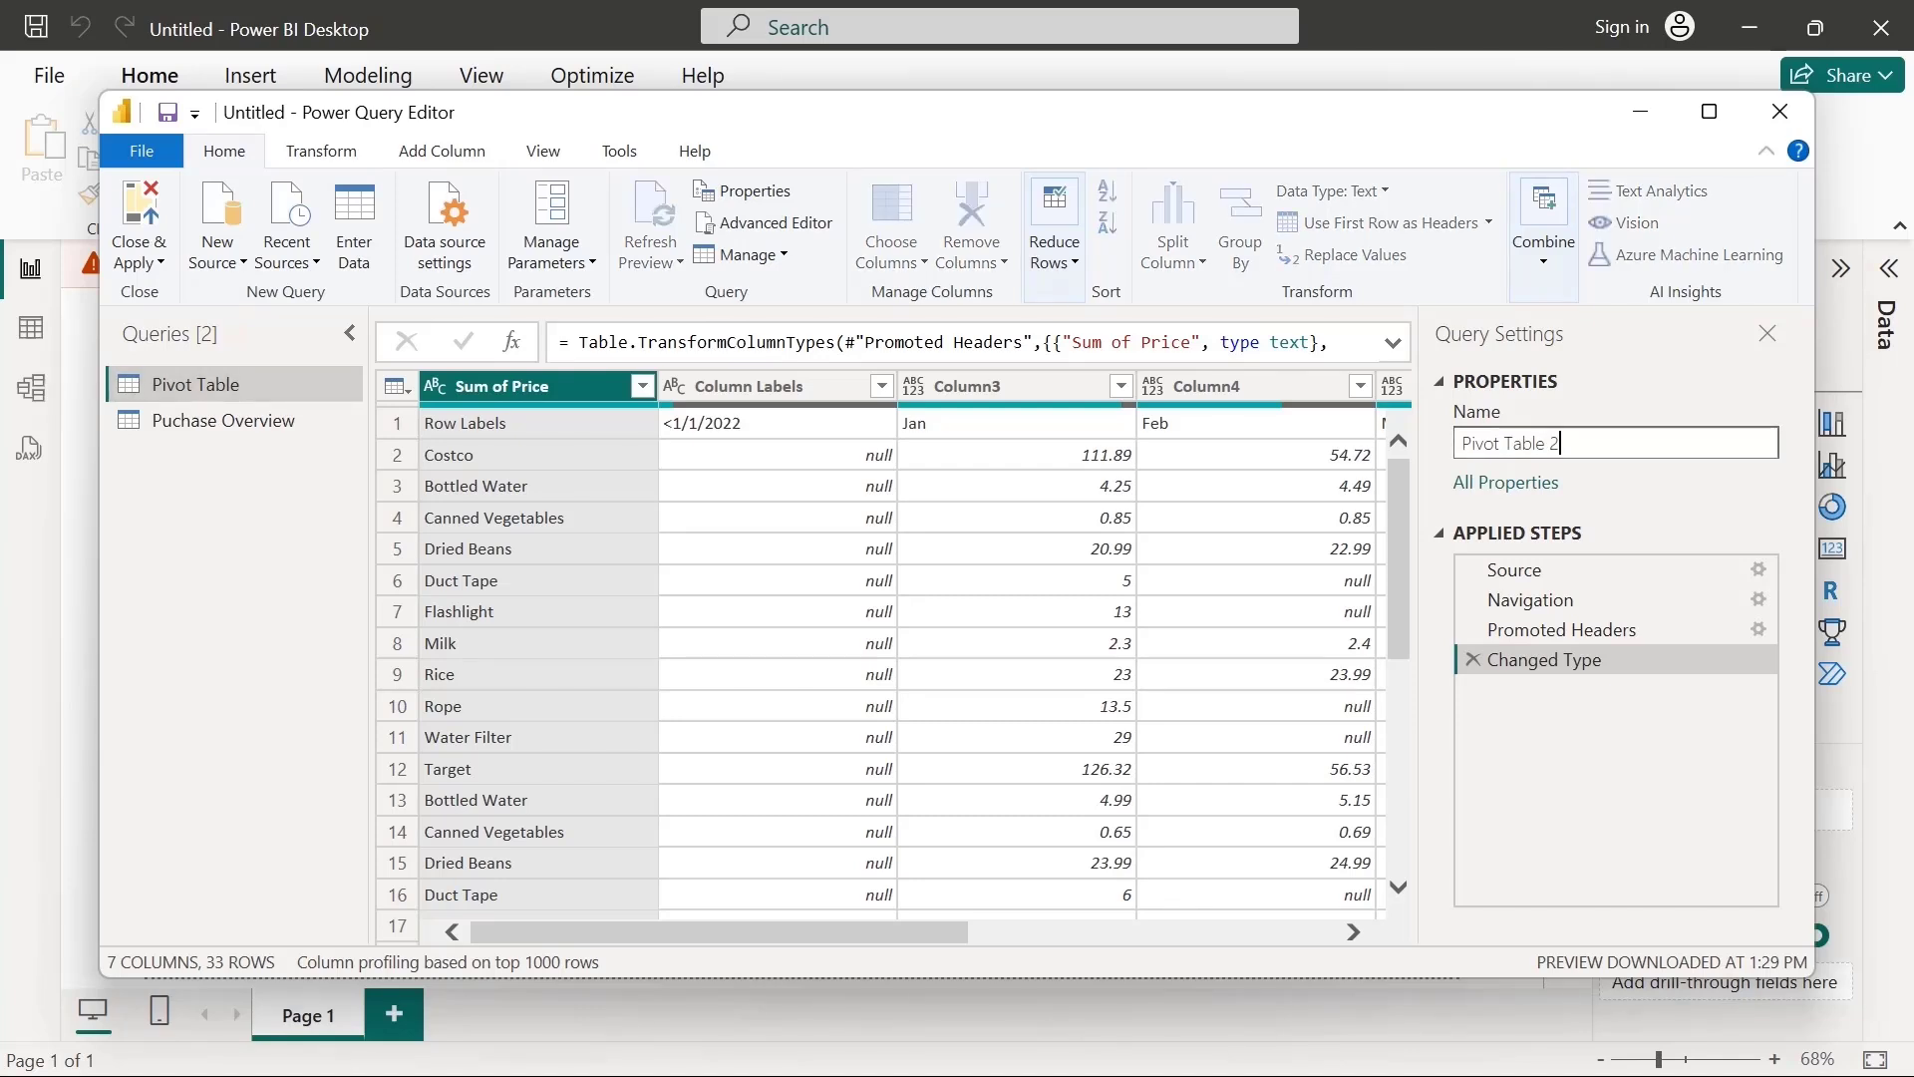
pyautogui.write('025')
pyautogui.press('Return')
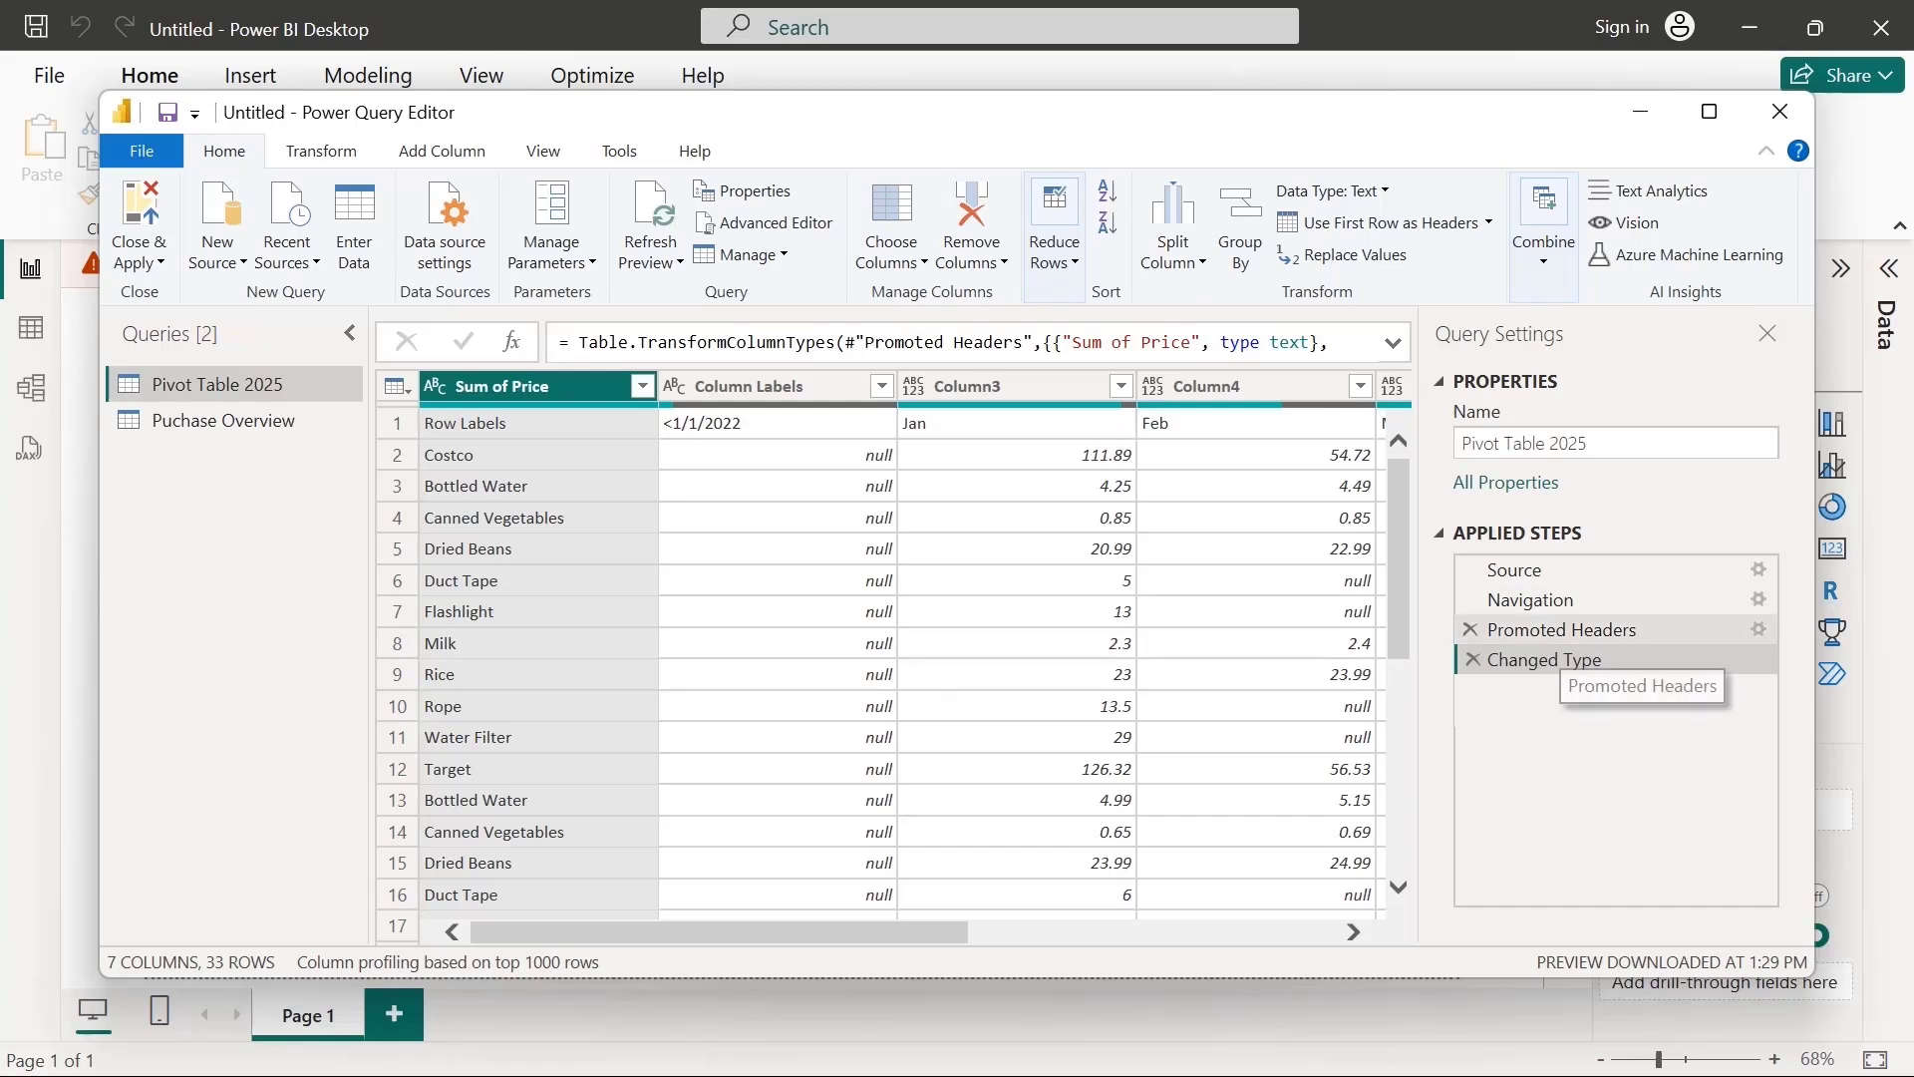
# Examine the applied steps and source file path of Pivot Table 2025, leaving the source settings unedited, and view the Puchase Overview query
pyautogui.click(1562, 630)
pyautogui.click(1563, 659)
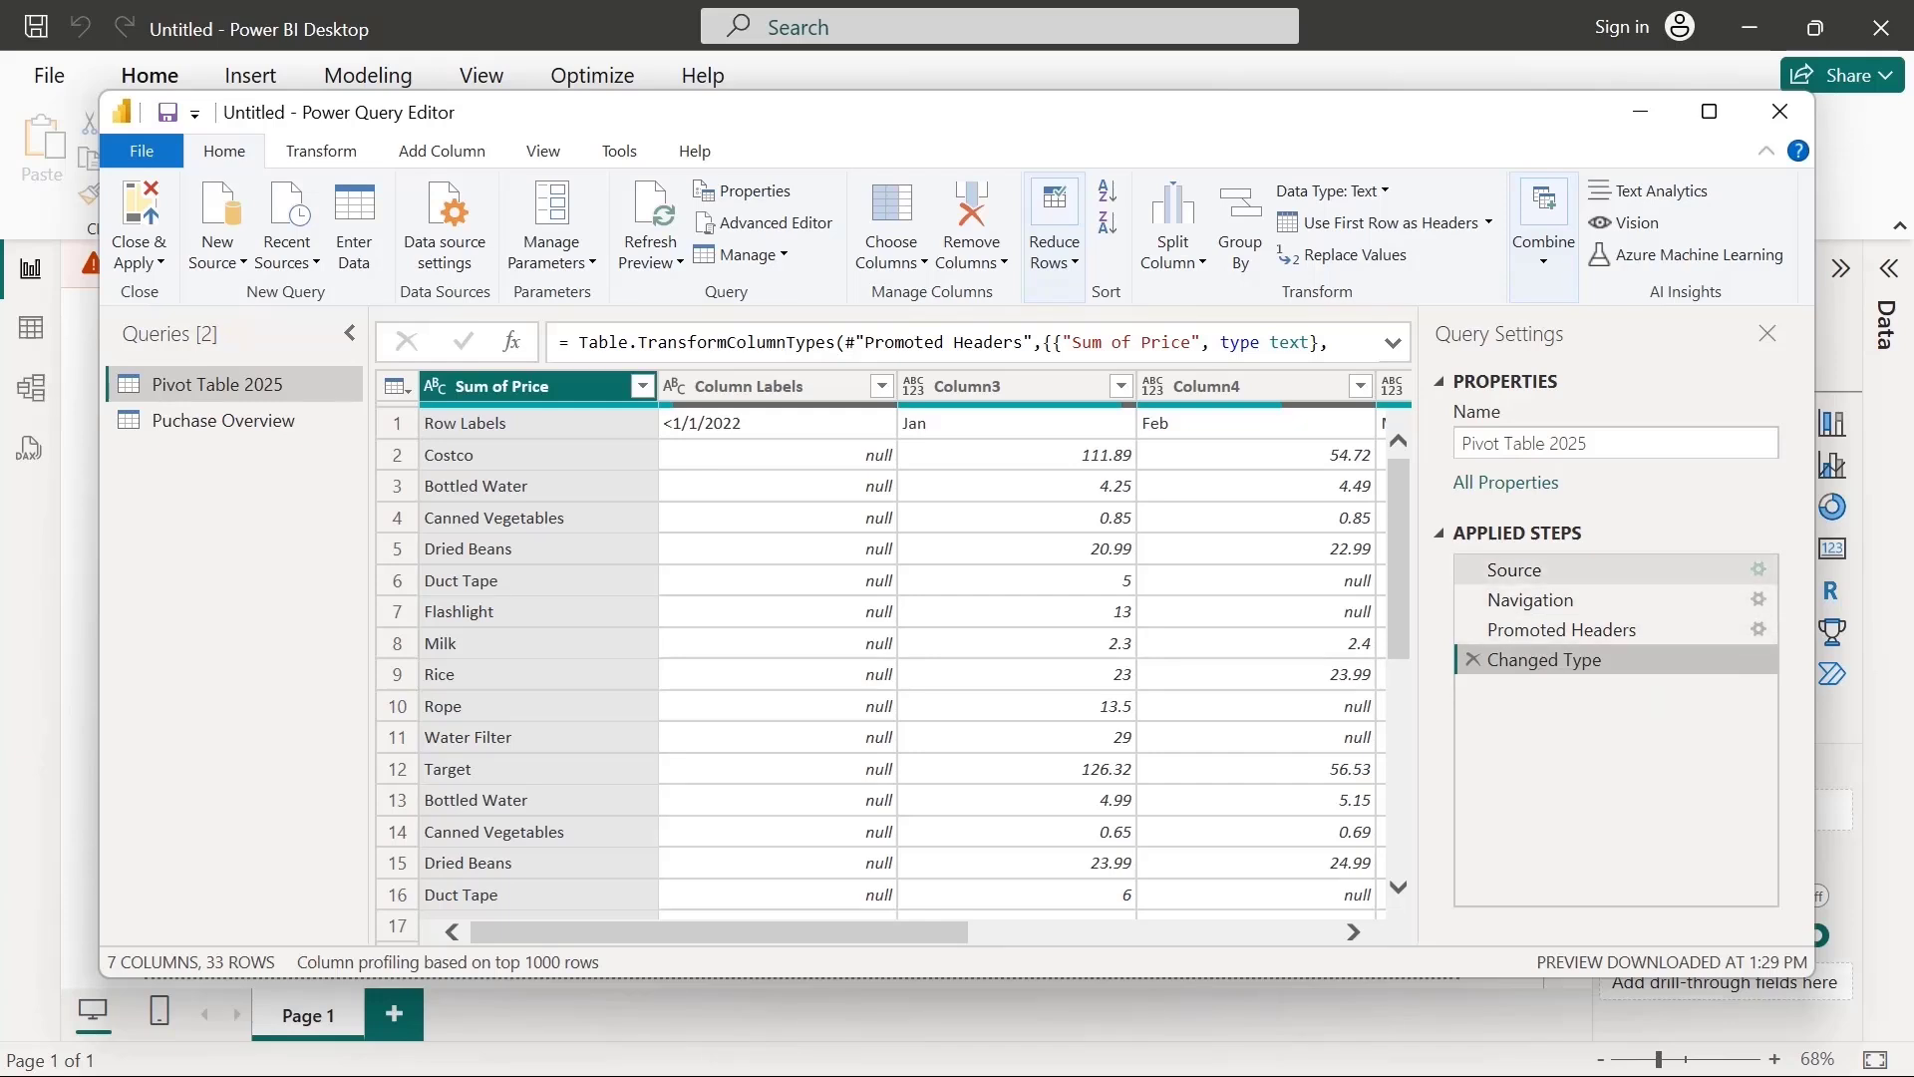
pyautogui.click(1515, 569)
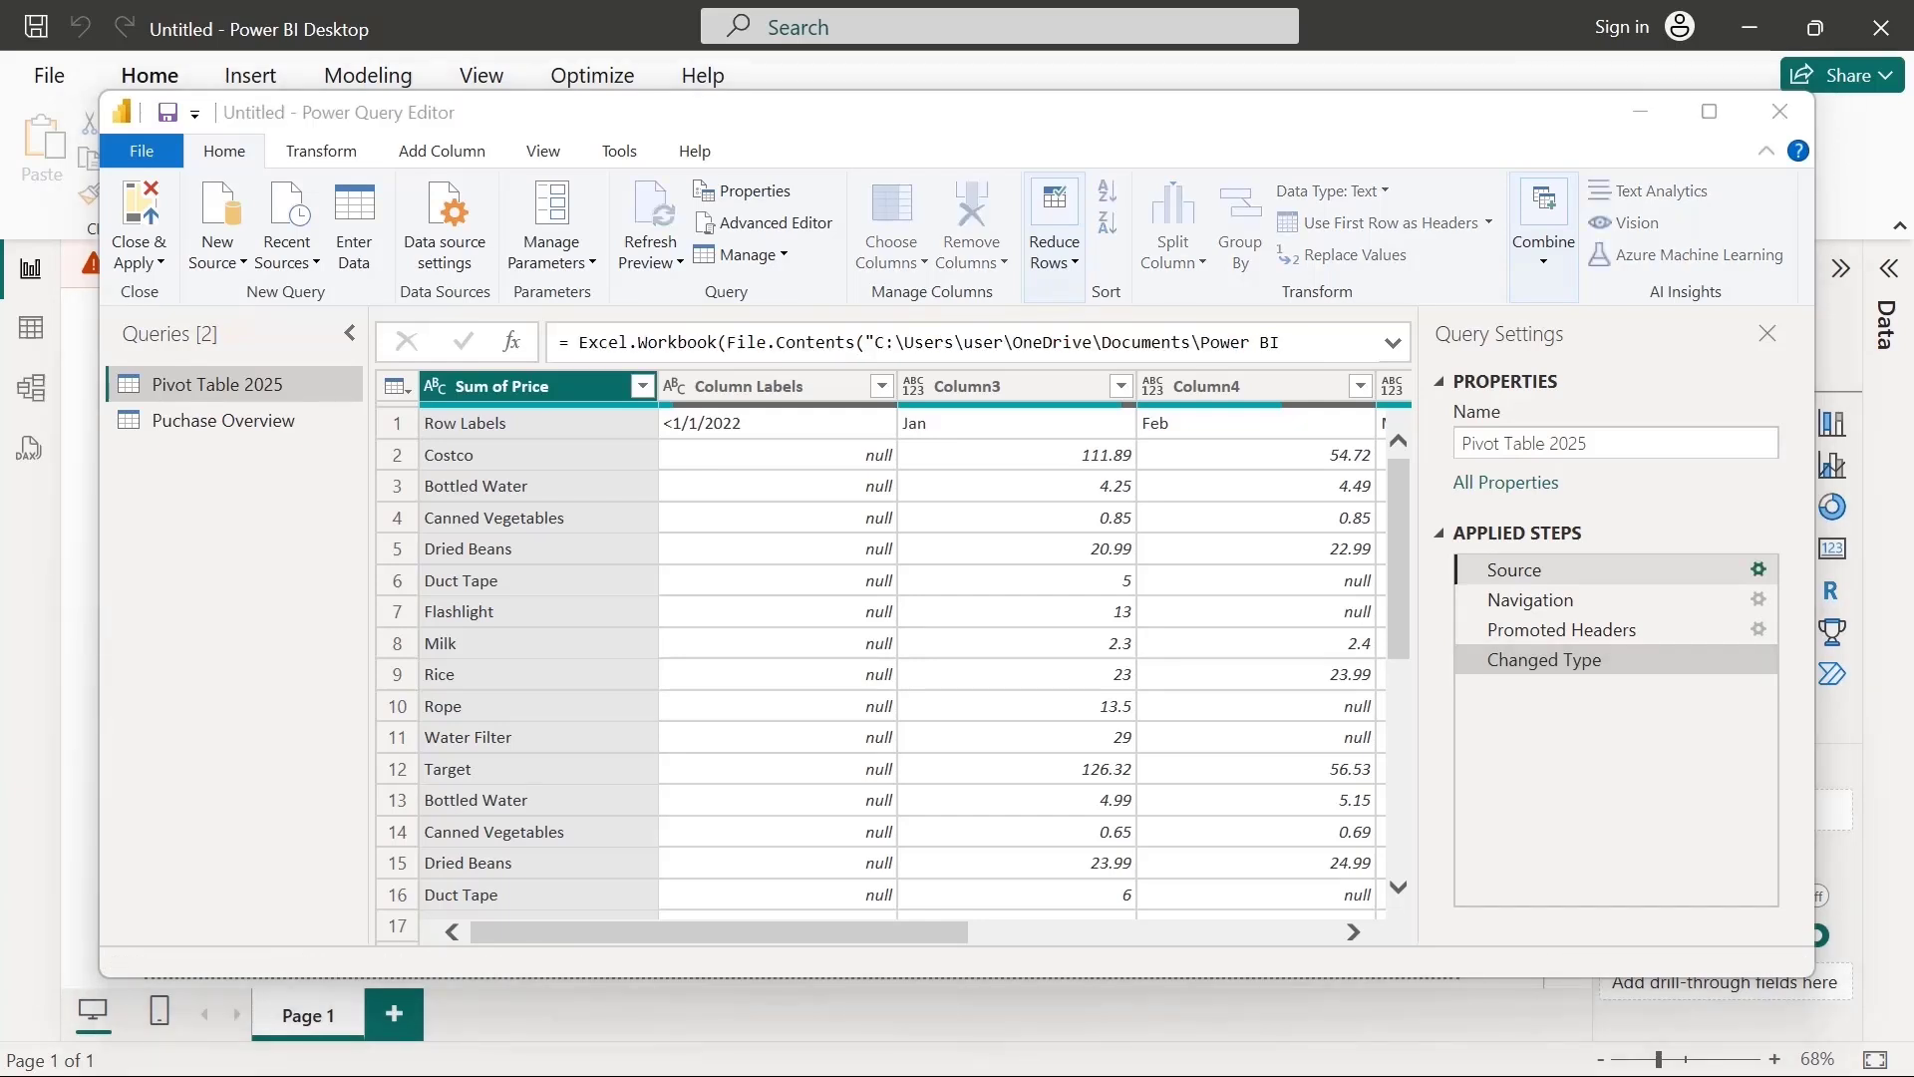
pyautogui.click(1759, 569)
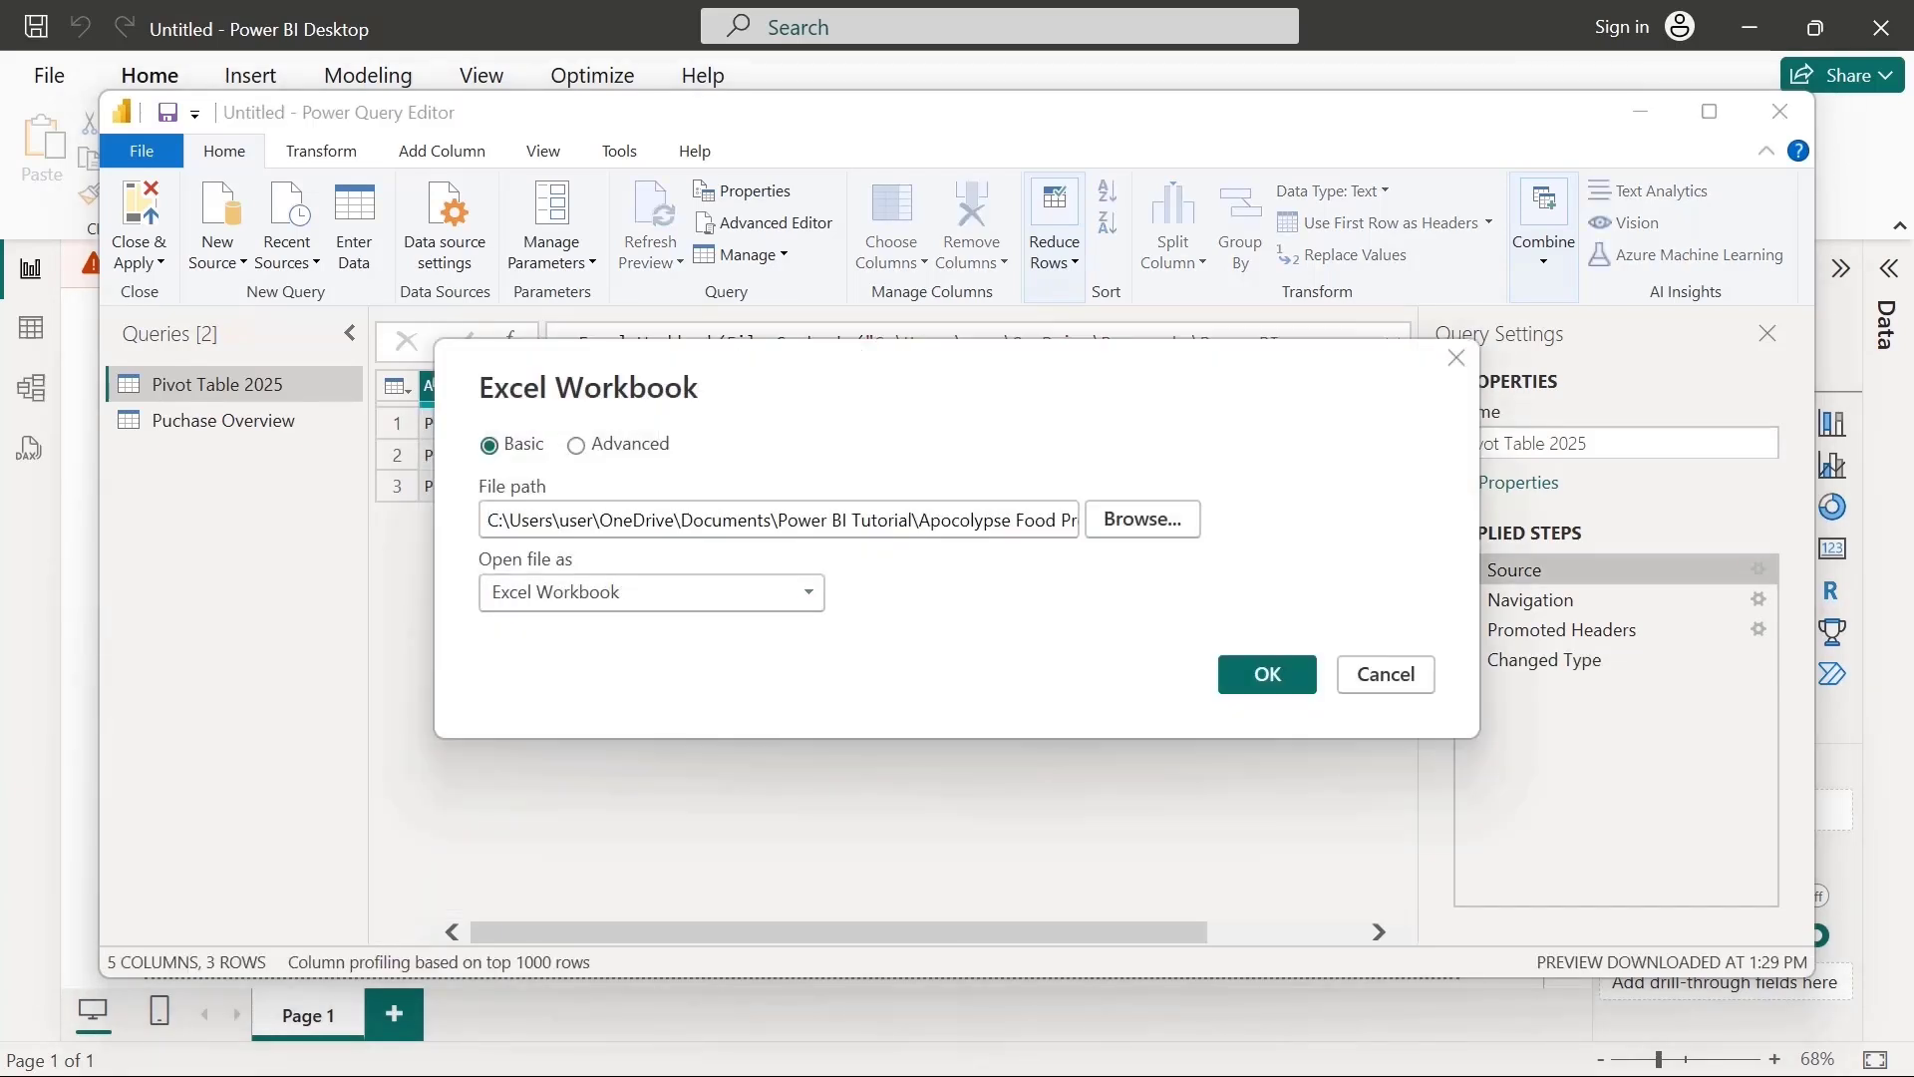
pyautogui.moveTo(779, 520); pyautogui.dragTo(1077, 519)
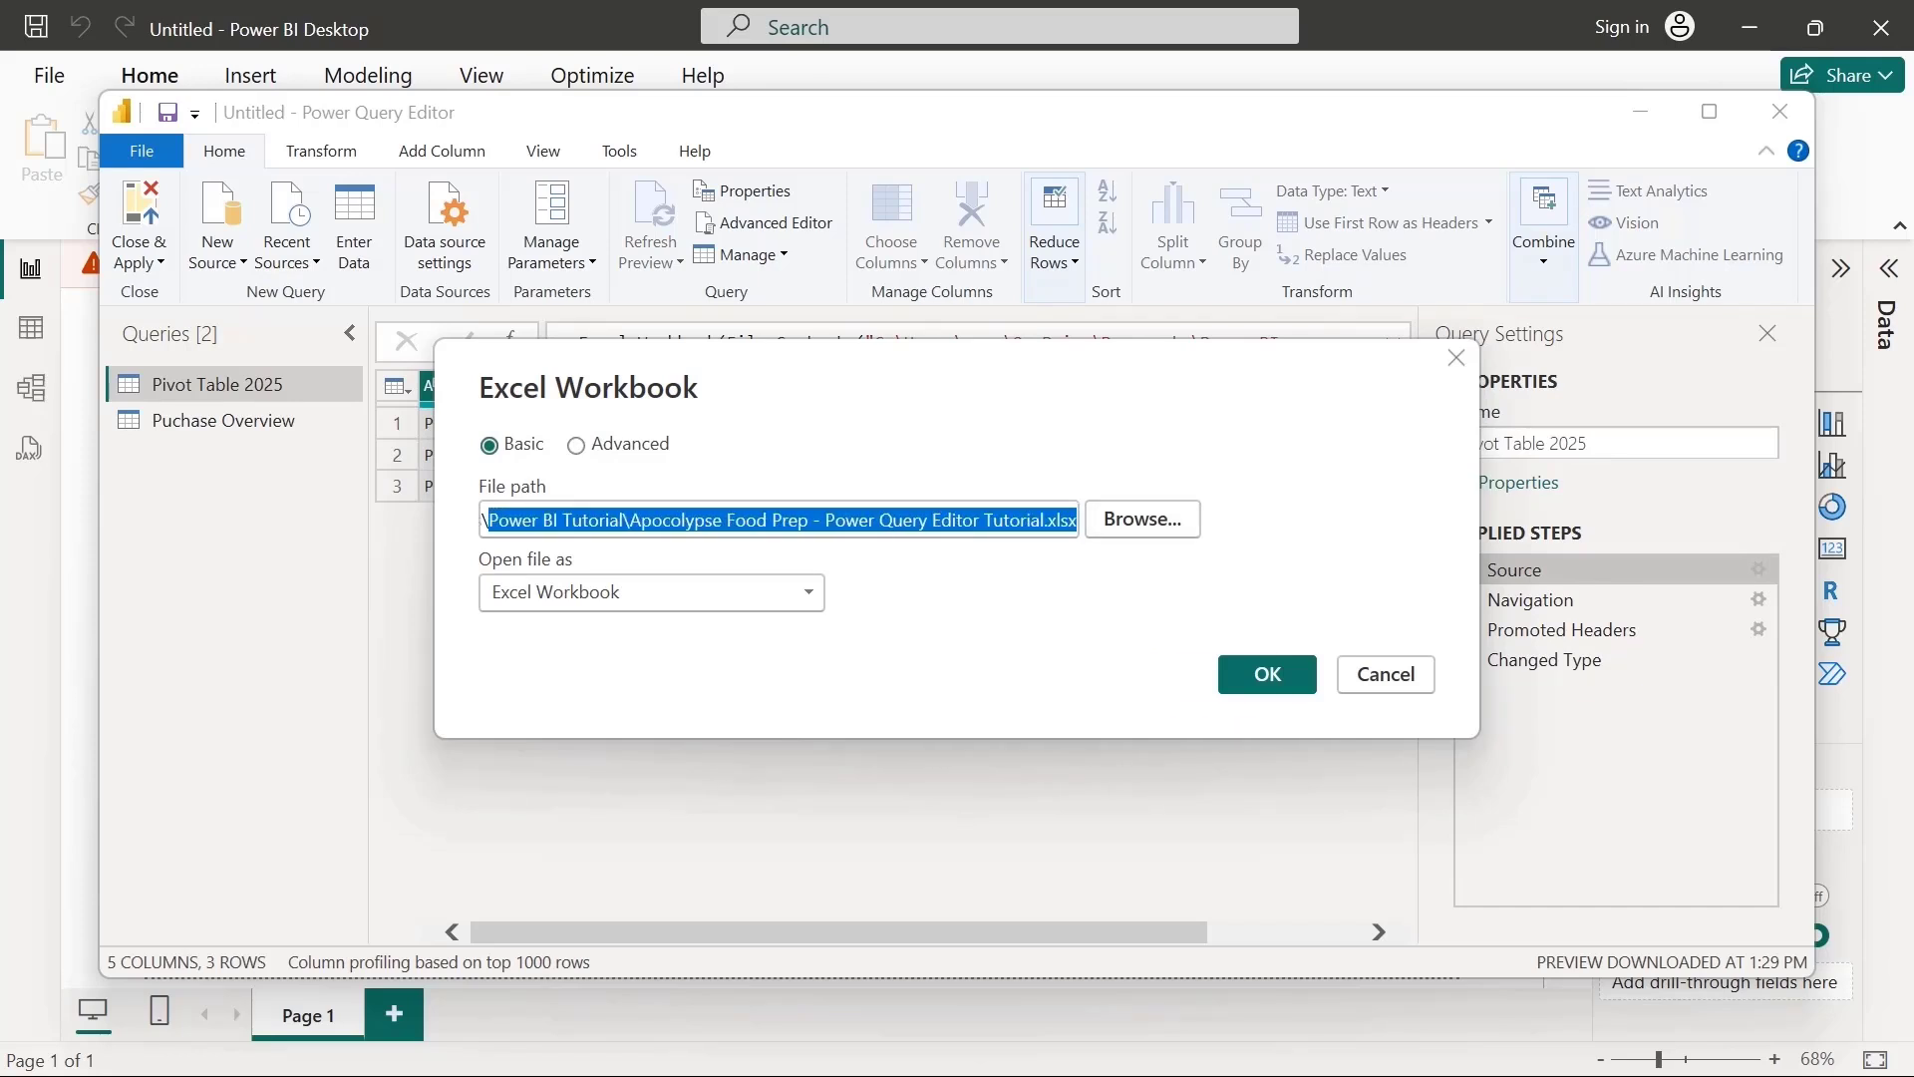
pyautogui.click(958, 519)
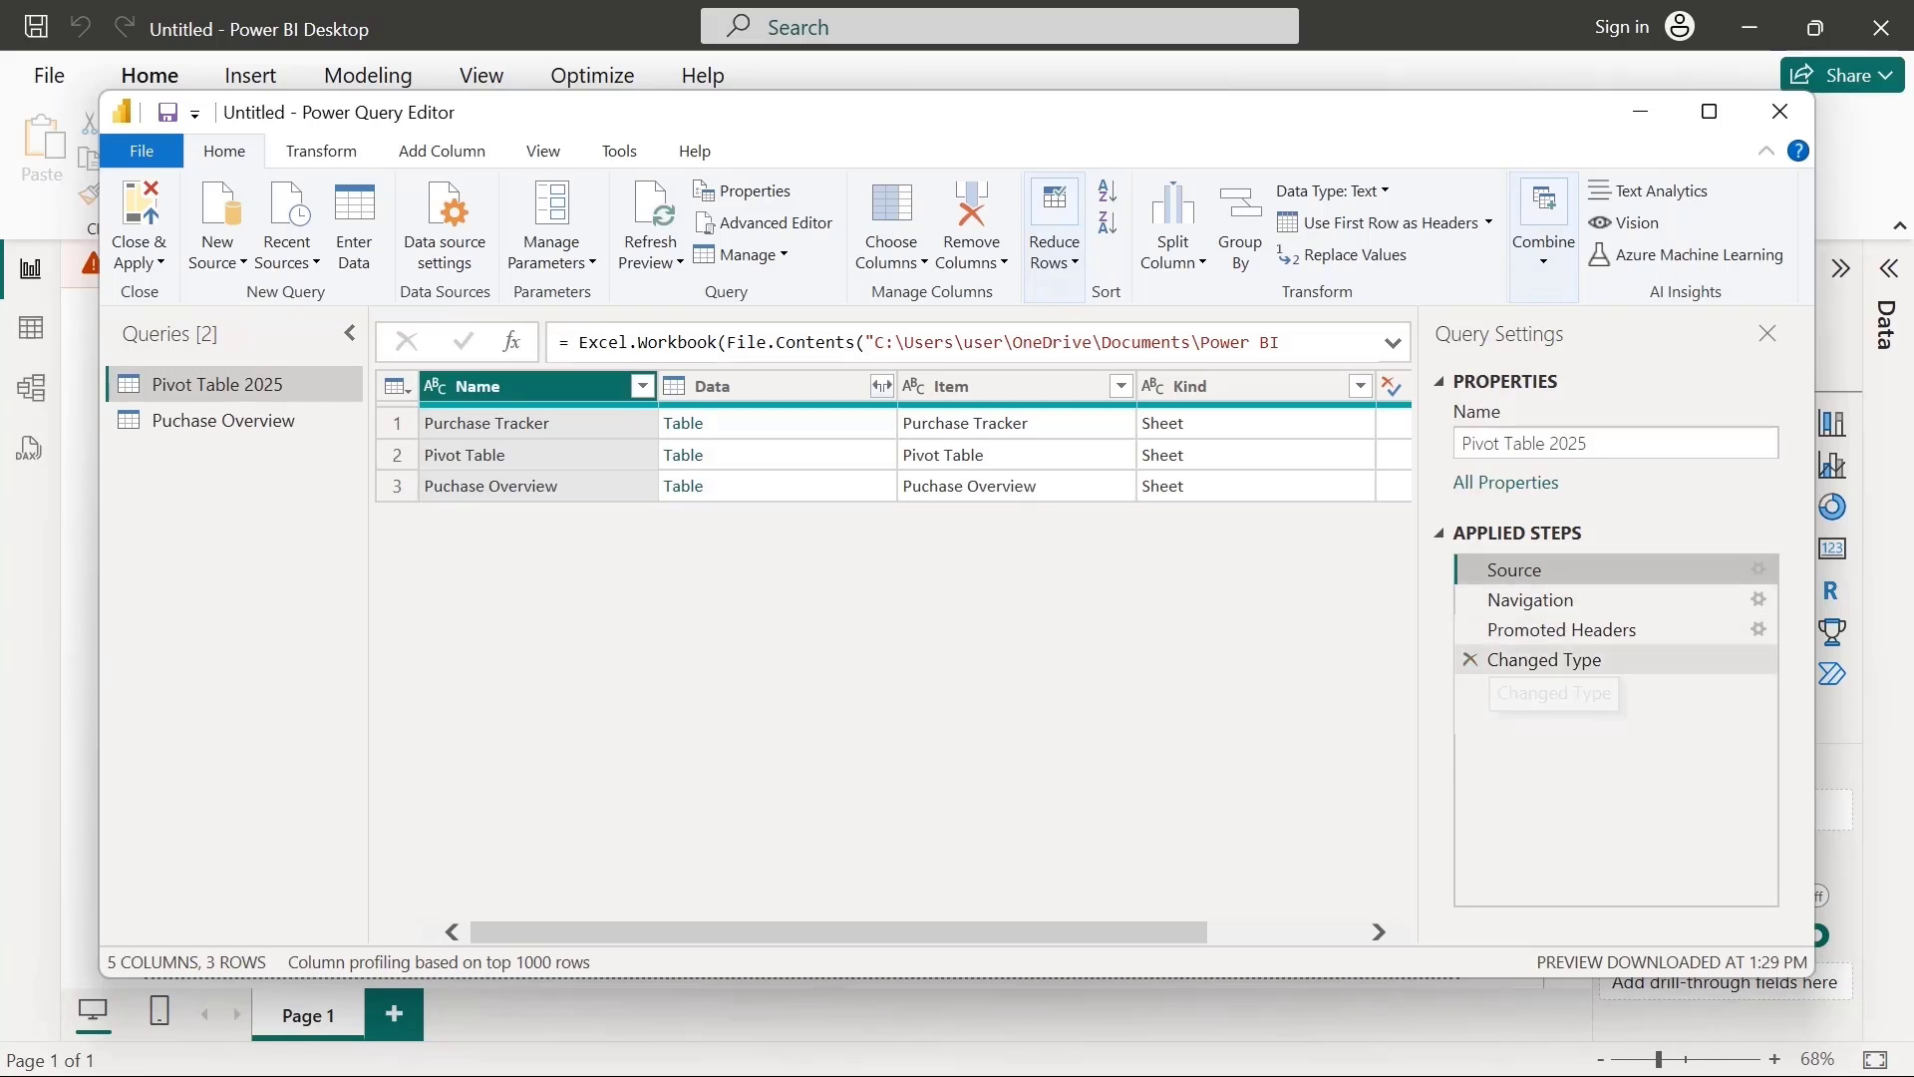
pyautogui.click(1544, 660)
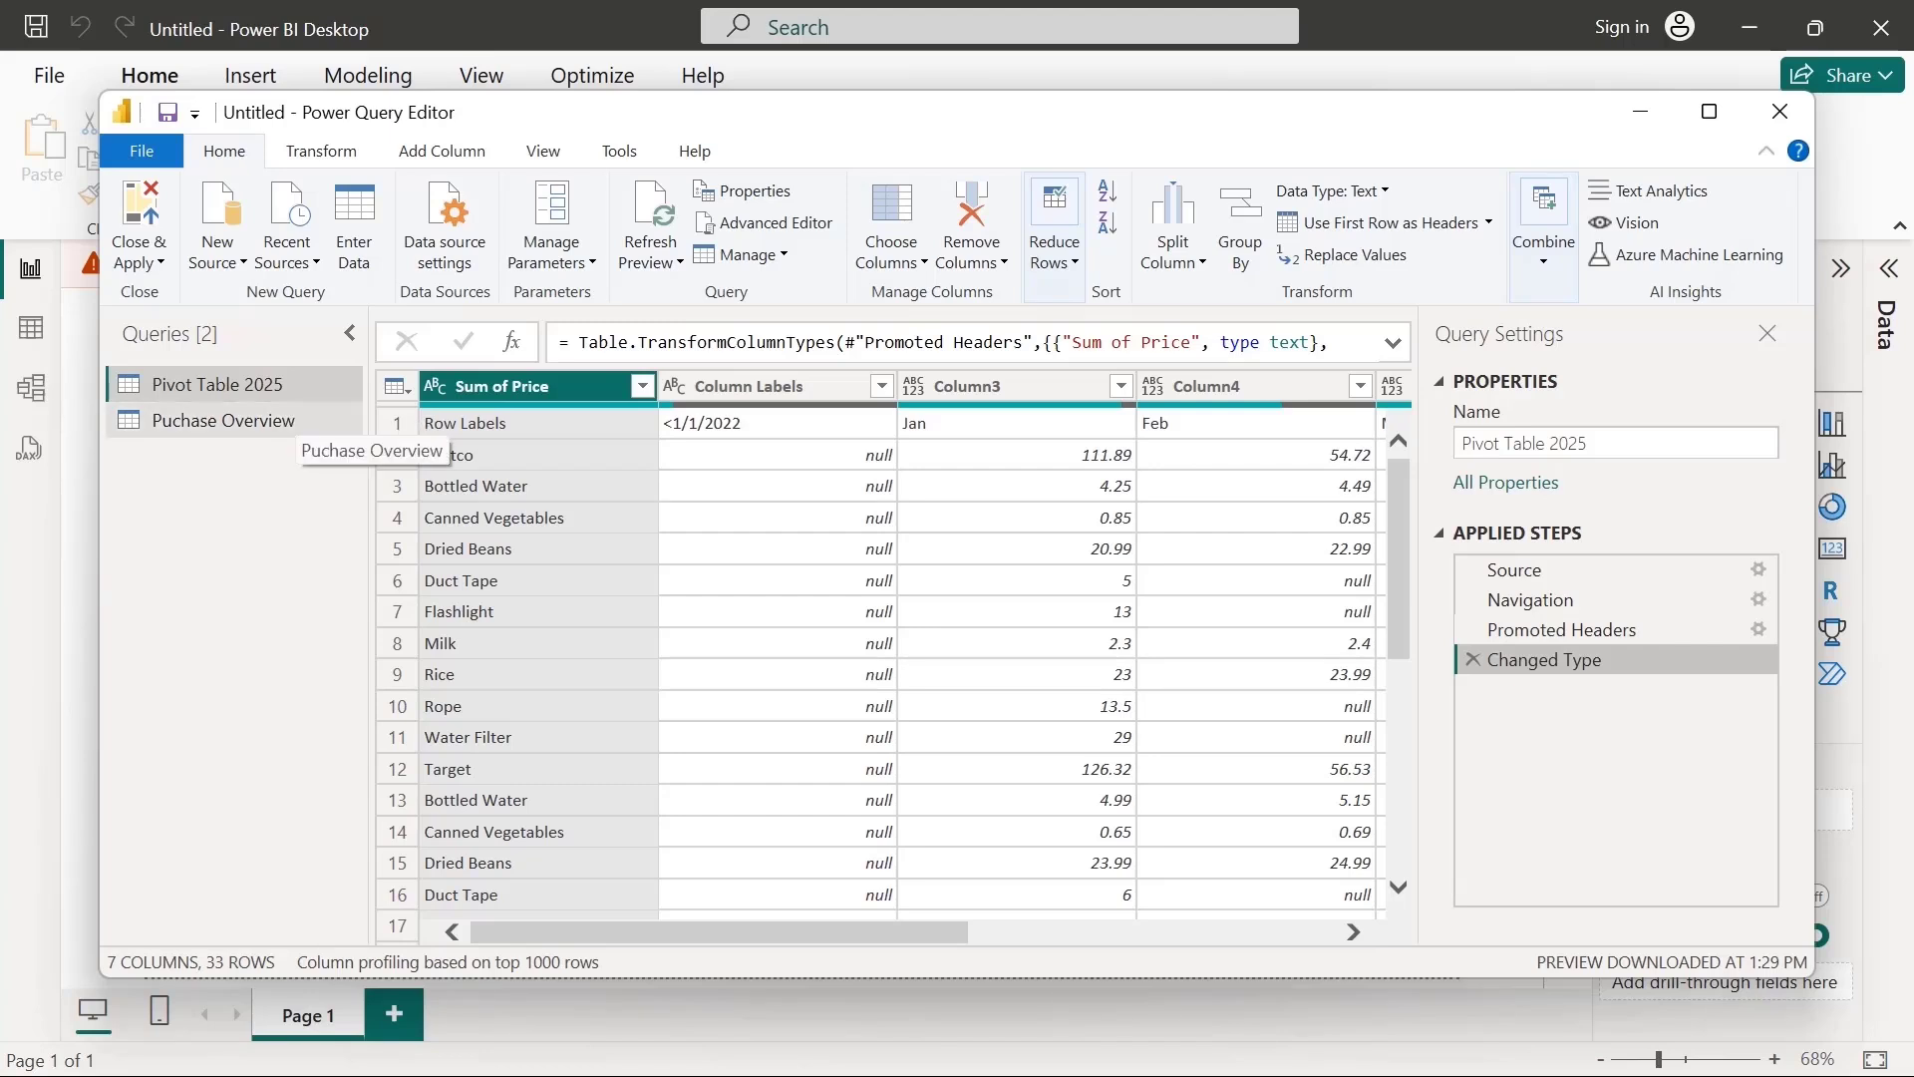
pyautogui.click(279, 421)
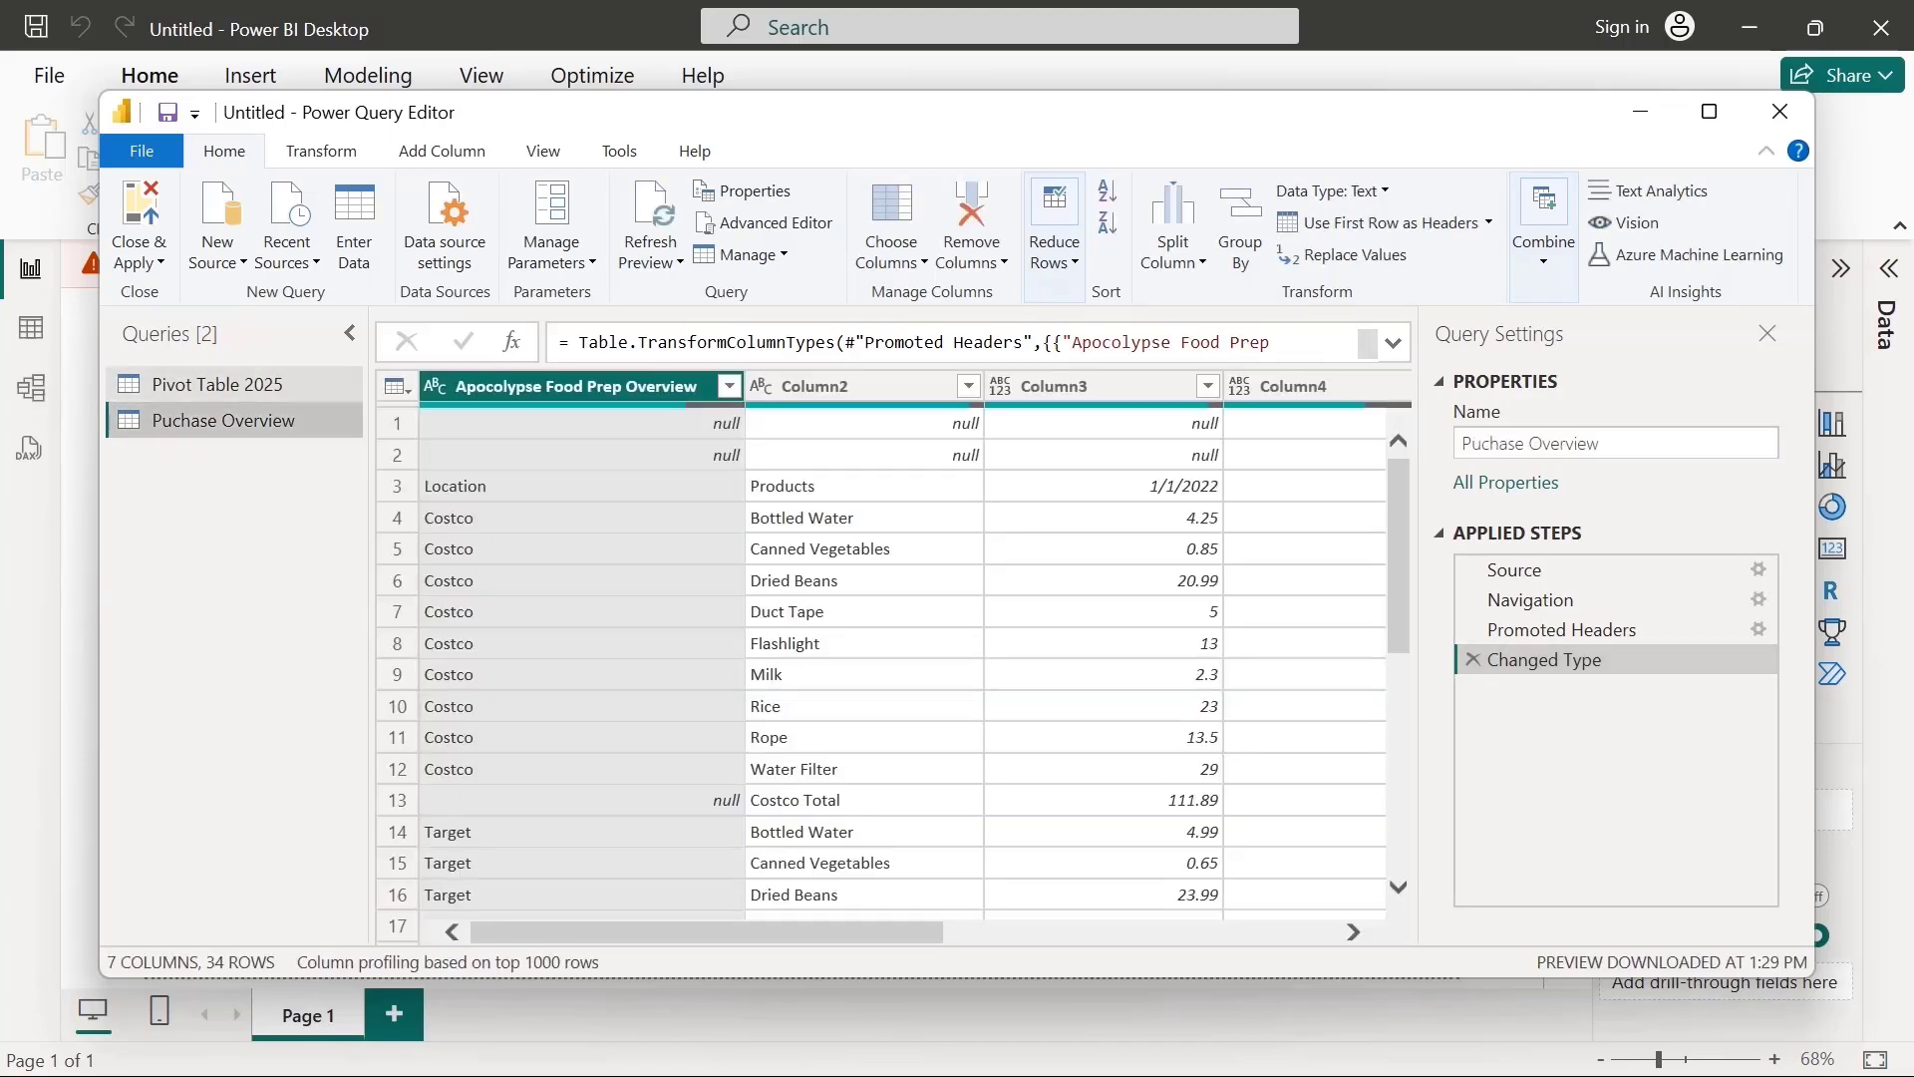
# View the Pivot Table 2025 query, and examine the Costco Total row in the Puchase Overview query
pyautogui.click(239, 385)
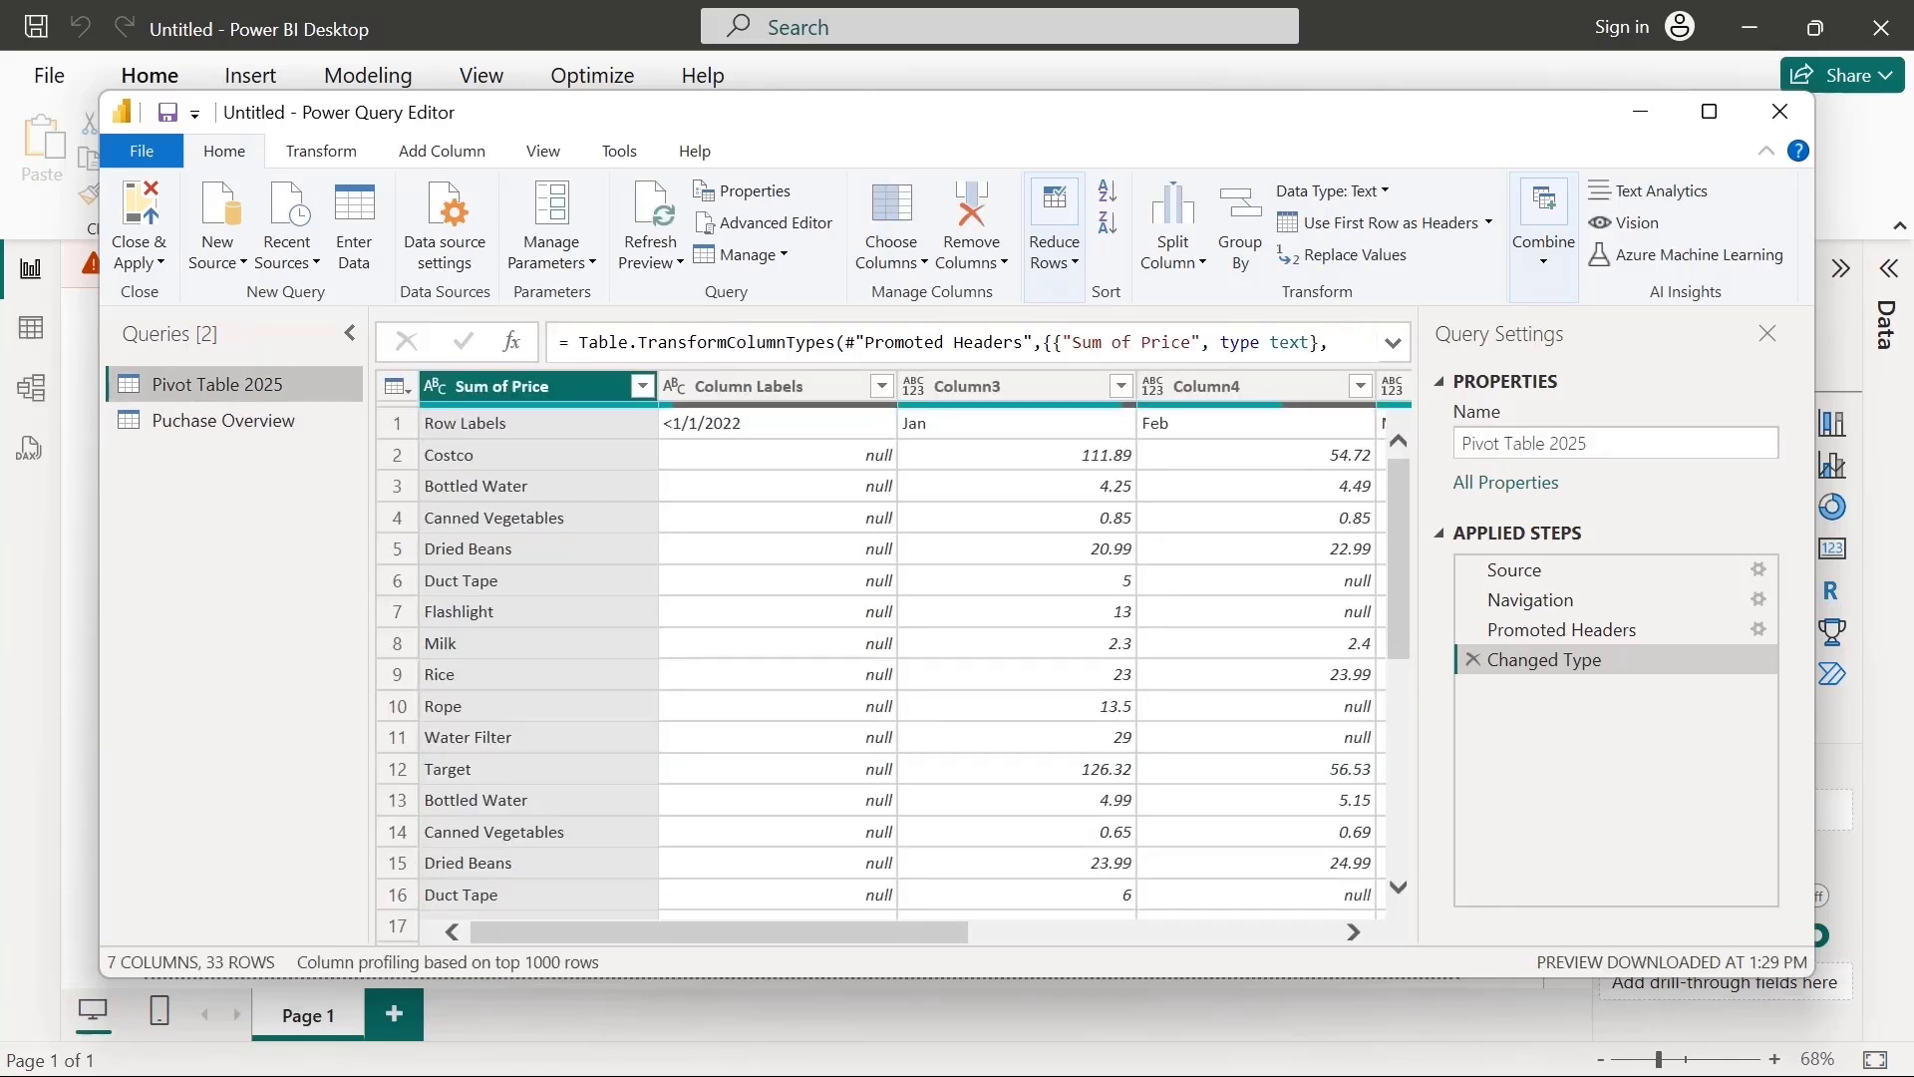
pyautogui.click(1780, 111)
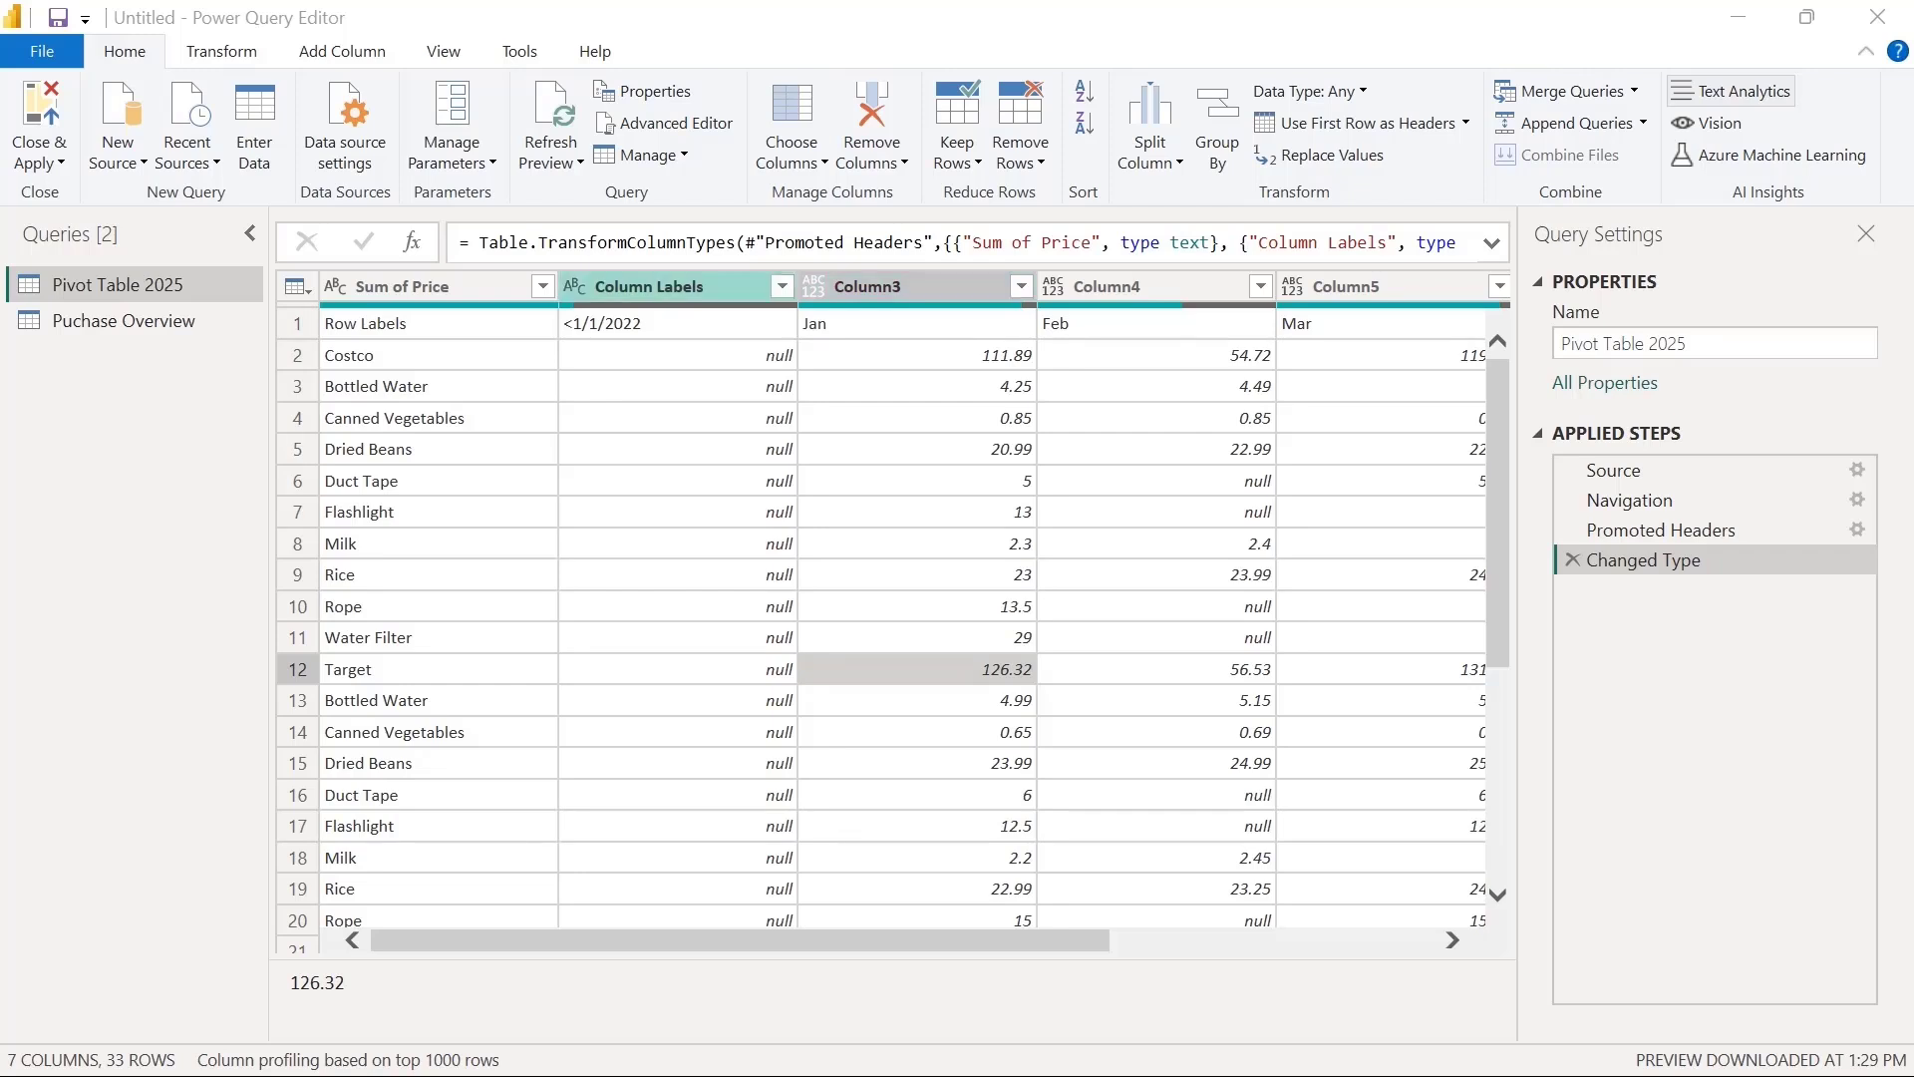
pyautogui.click(124, 321)
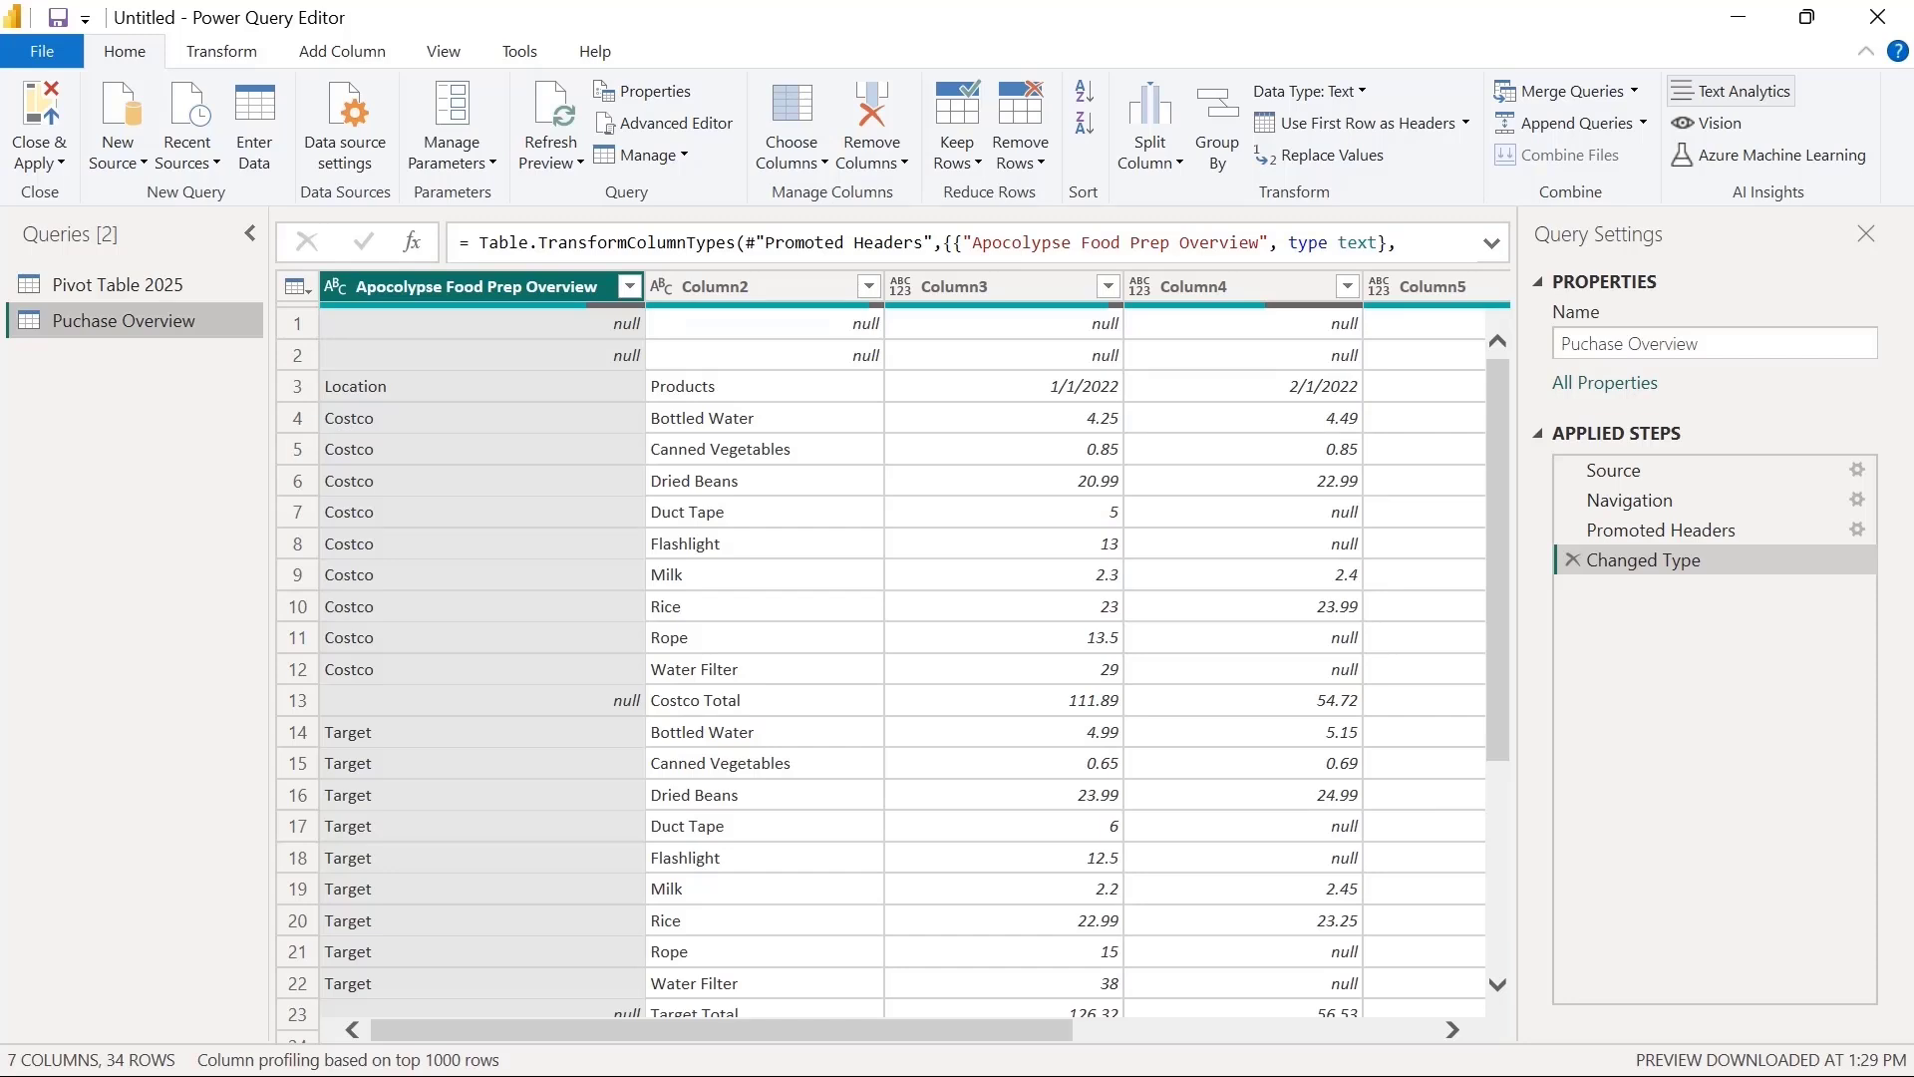
pyautogui.click(483, 701)
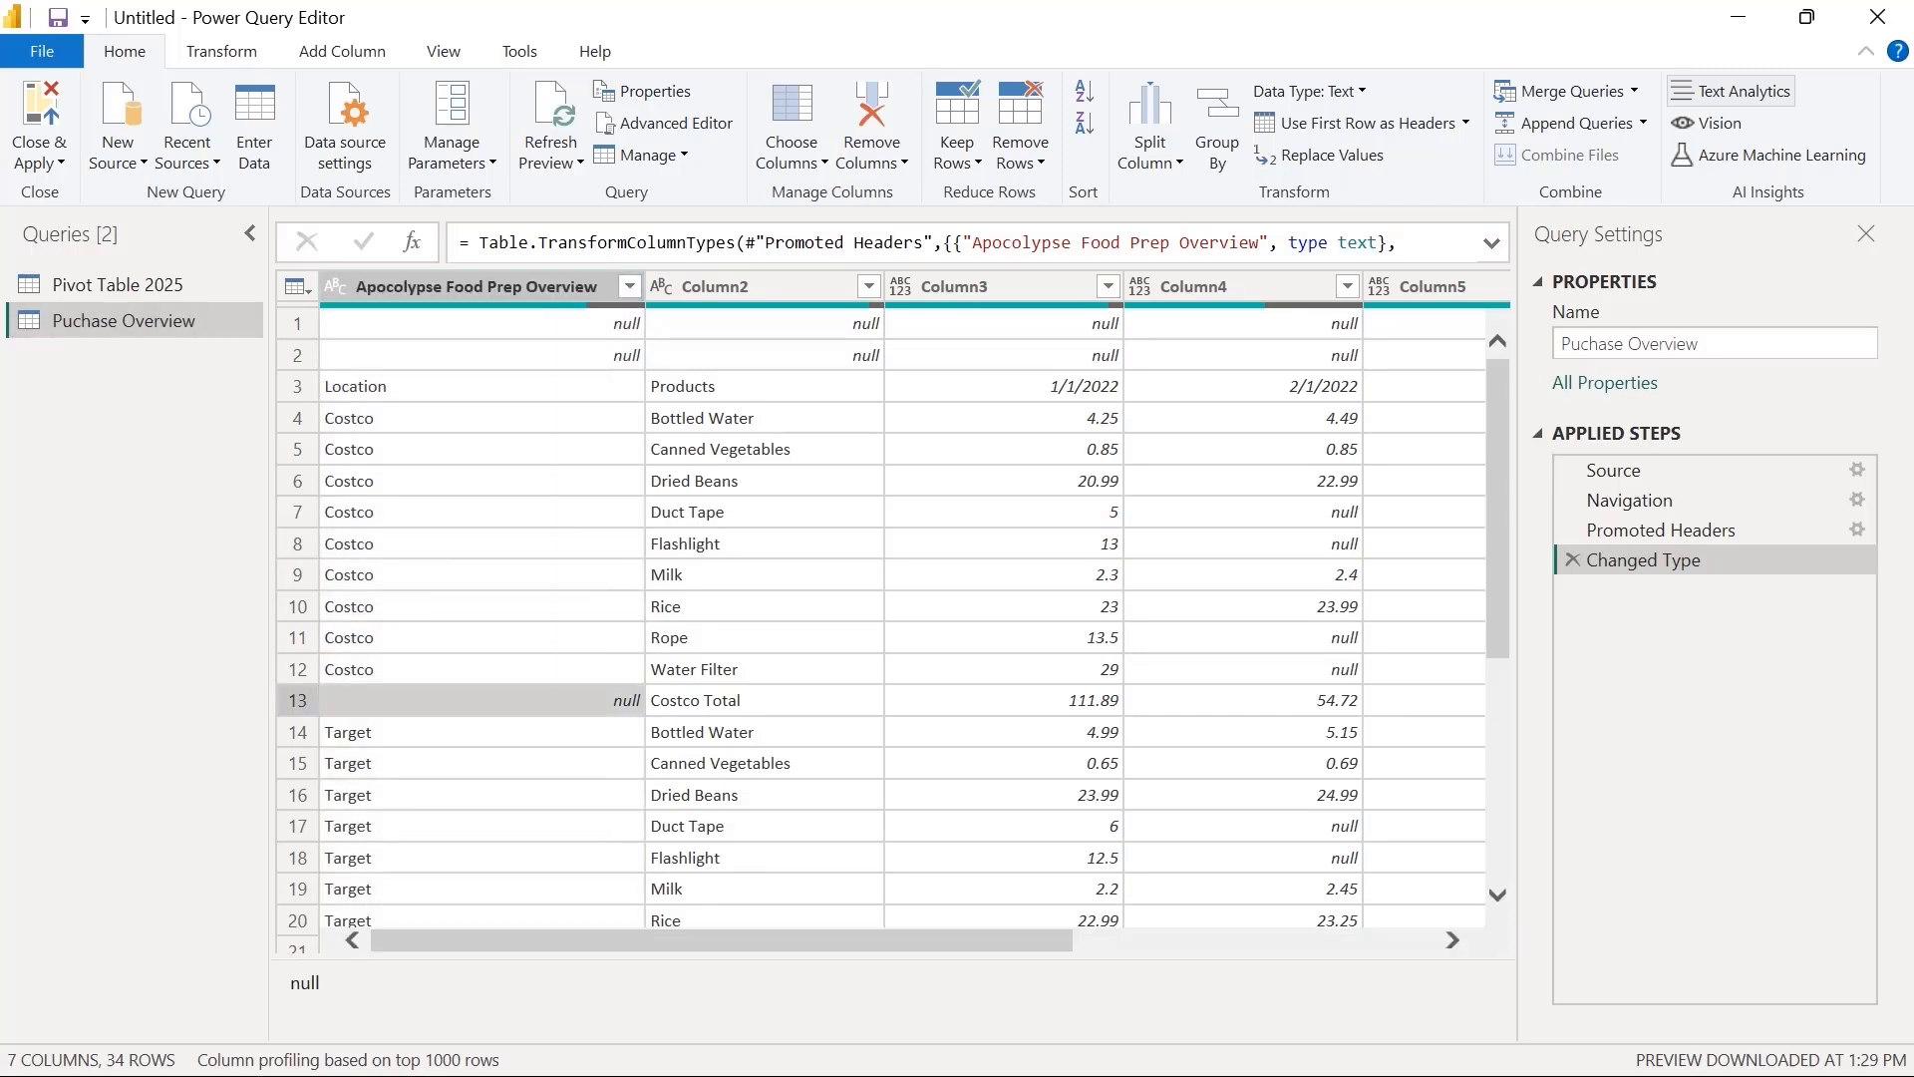
pyautogui.click(747, 701)
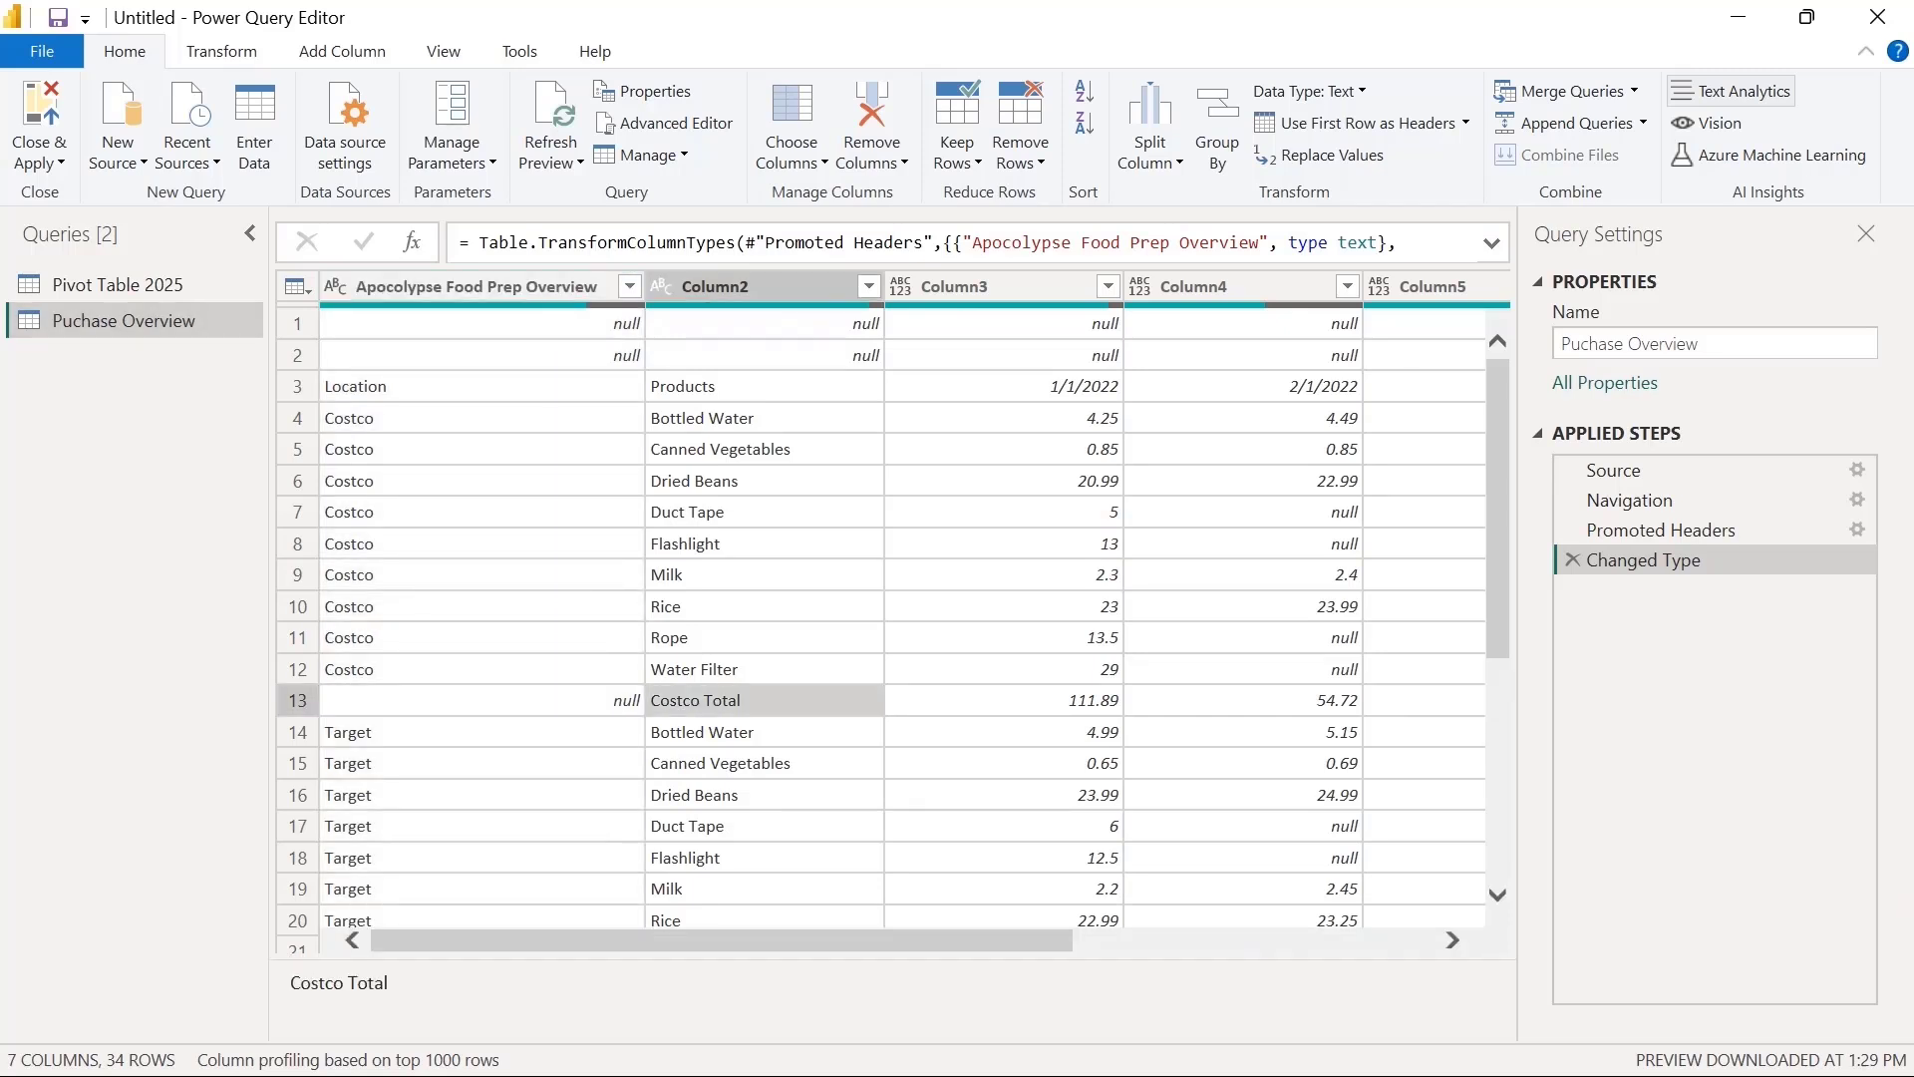
pyautogui.click(298, 701)
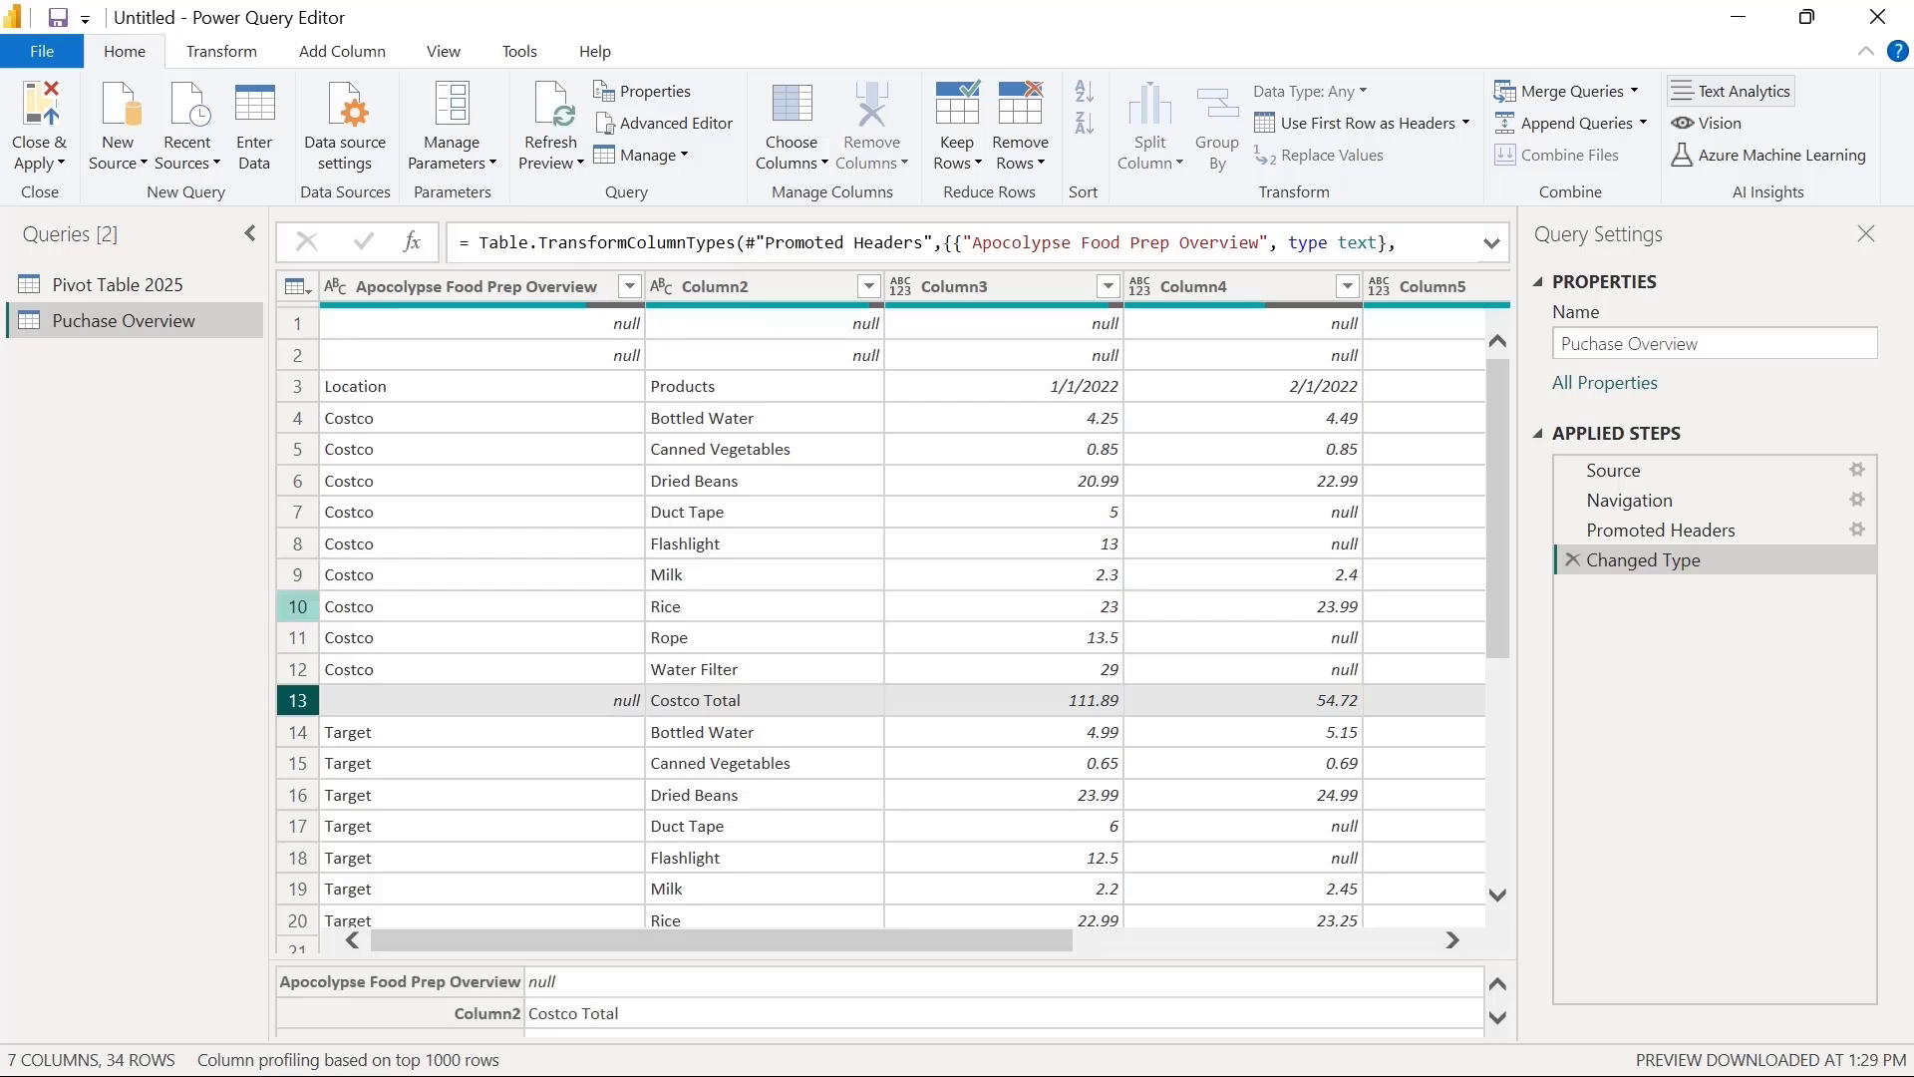
# Remove the top 2 blank rows from the Puchase Overview query
pyautogui.click(297, 324)
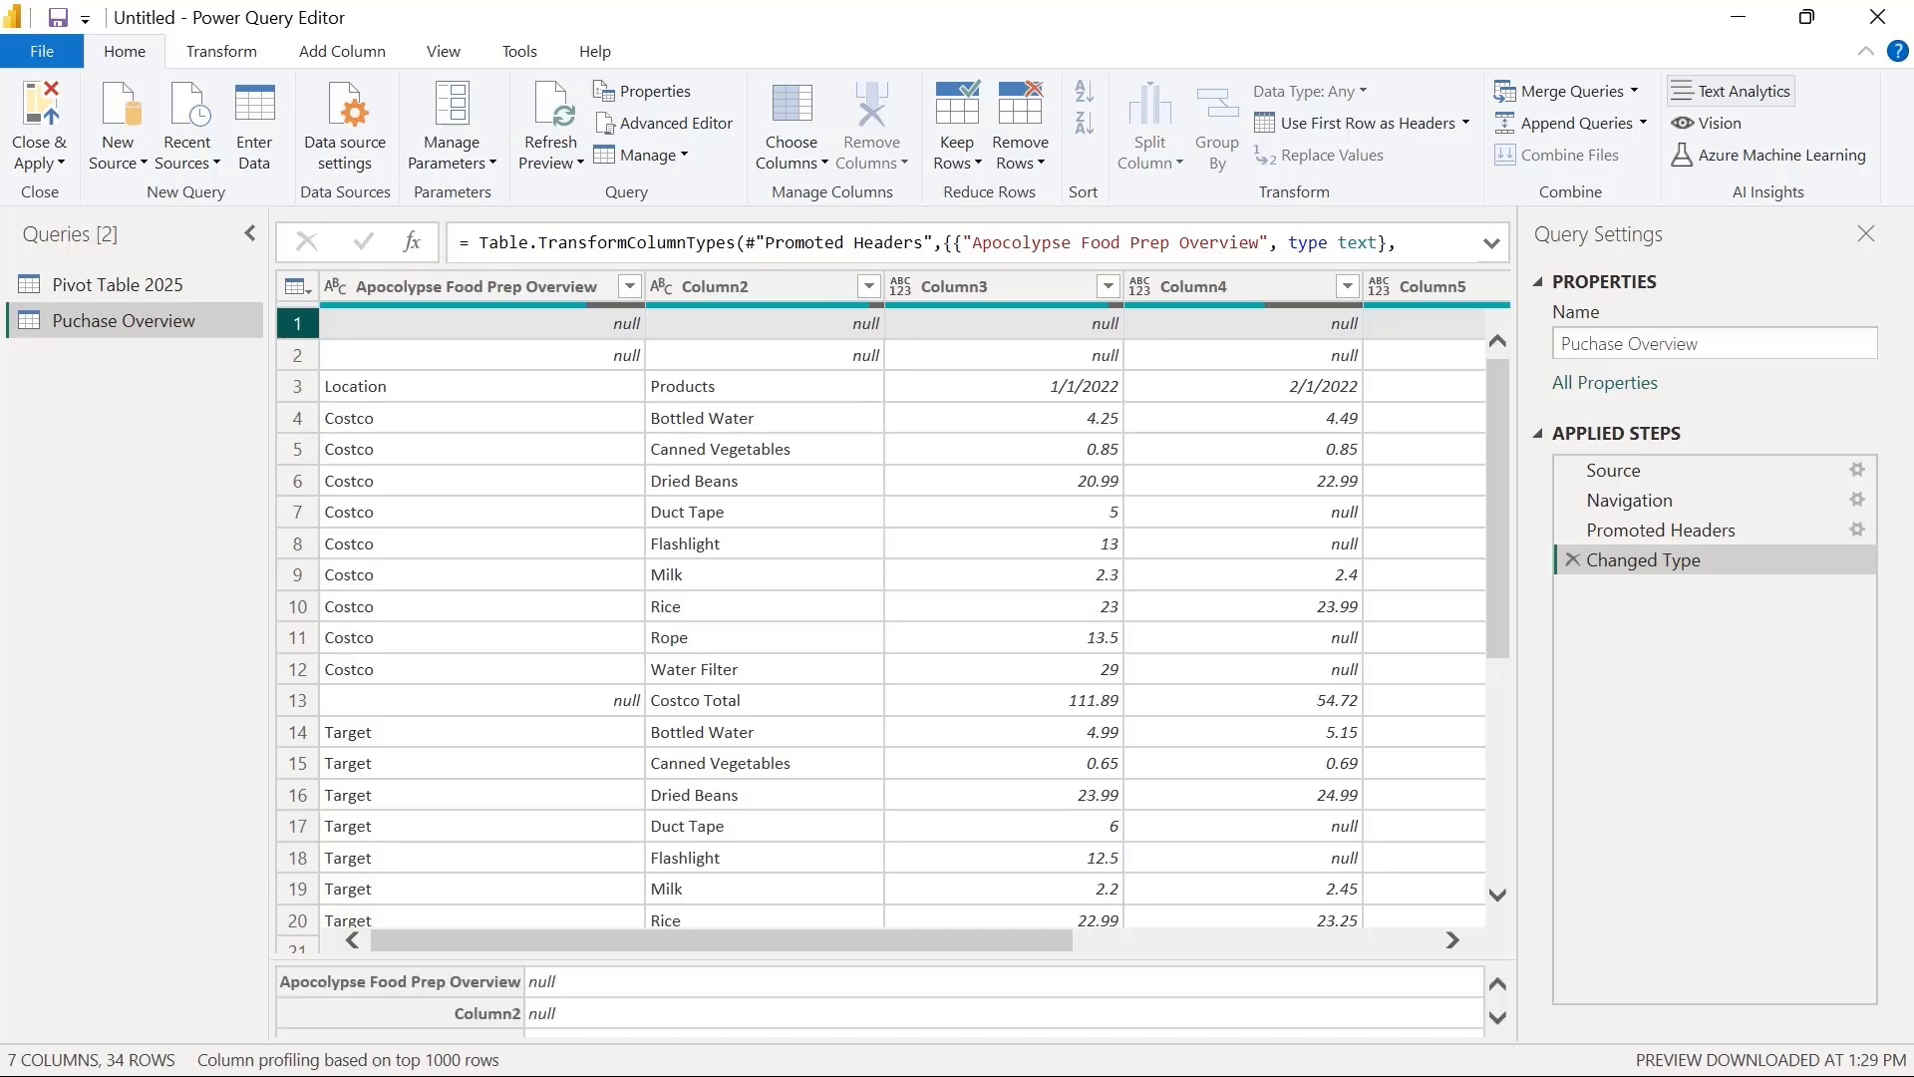
pyautogui.click(298, 355)
pyautogui.click(297, 324)
pyautogui.click(1020, 149)
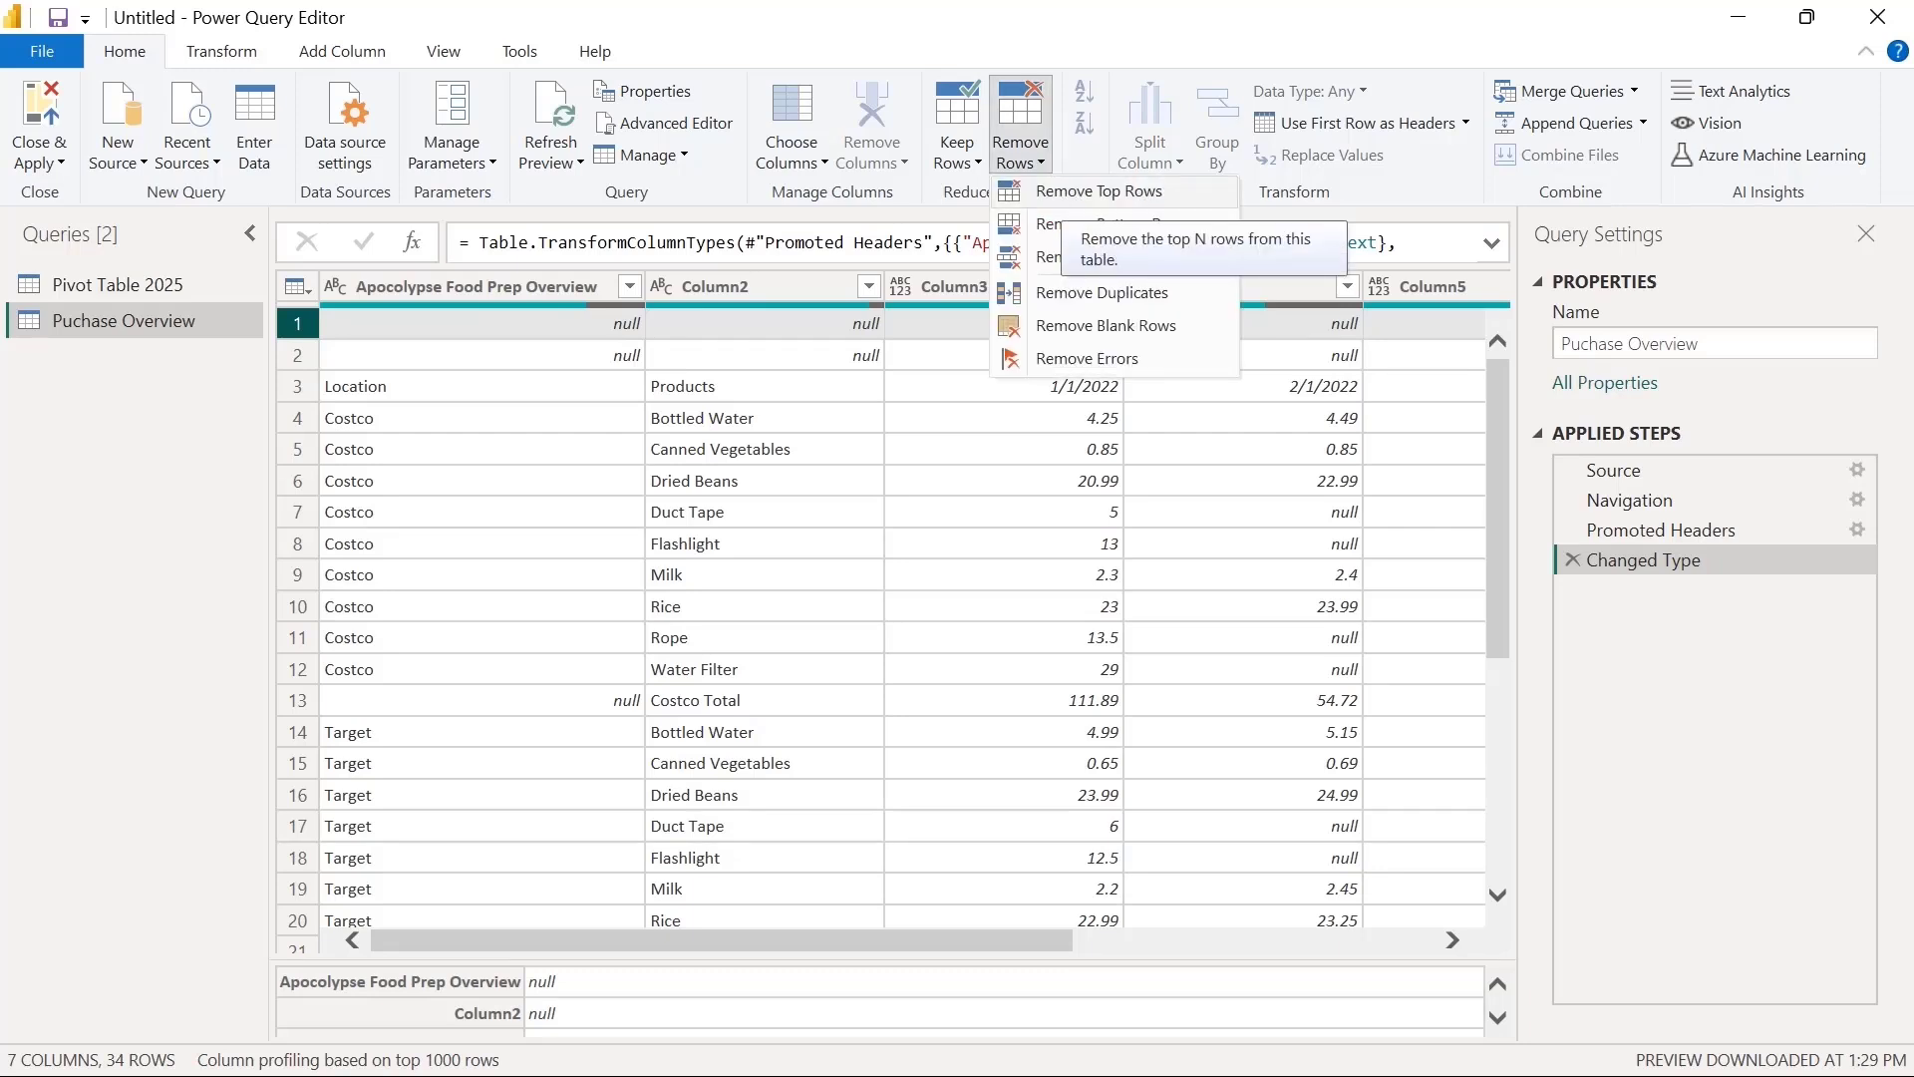
pyautogui.click(1096, 191)
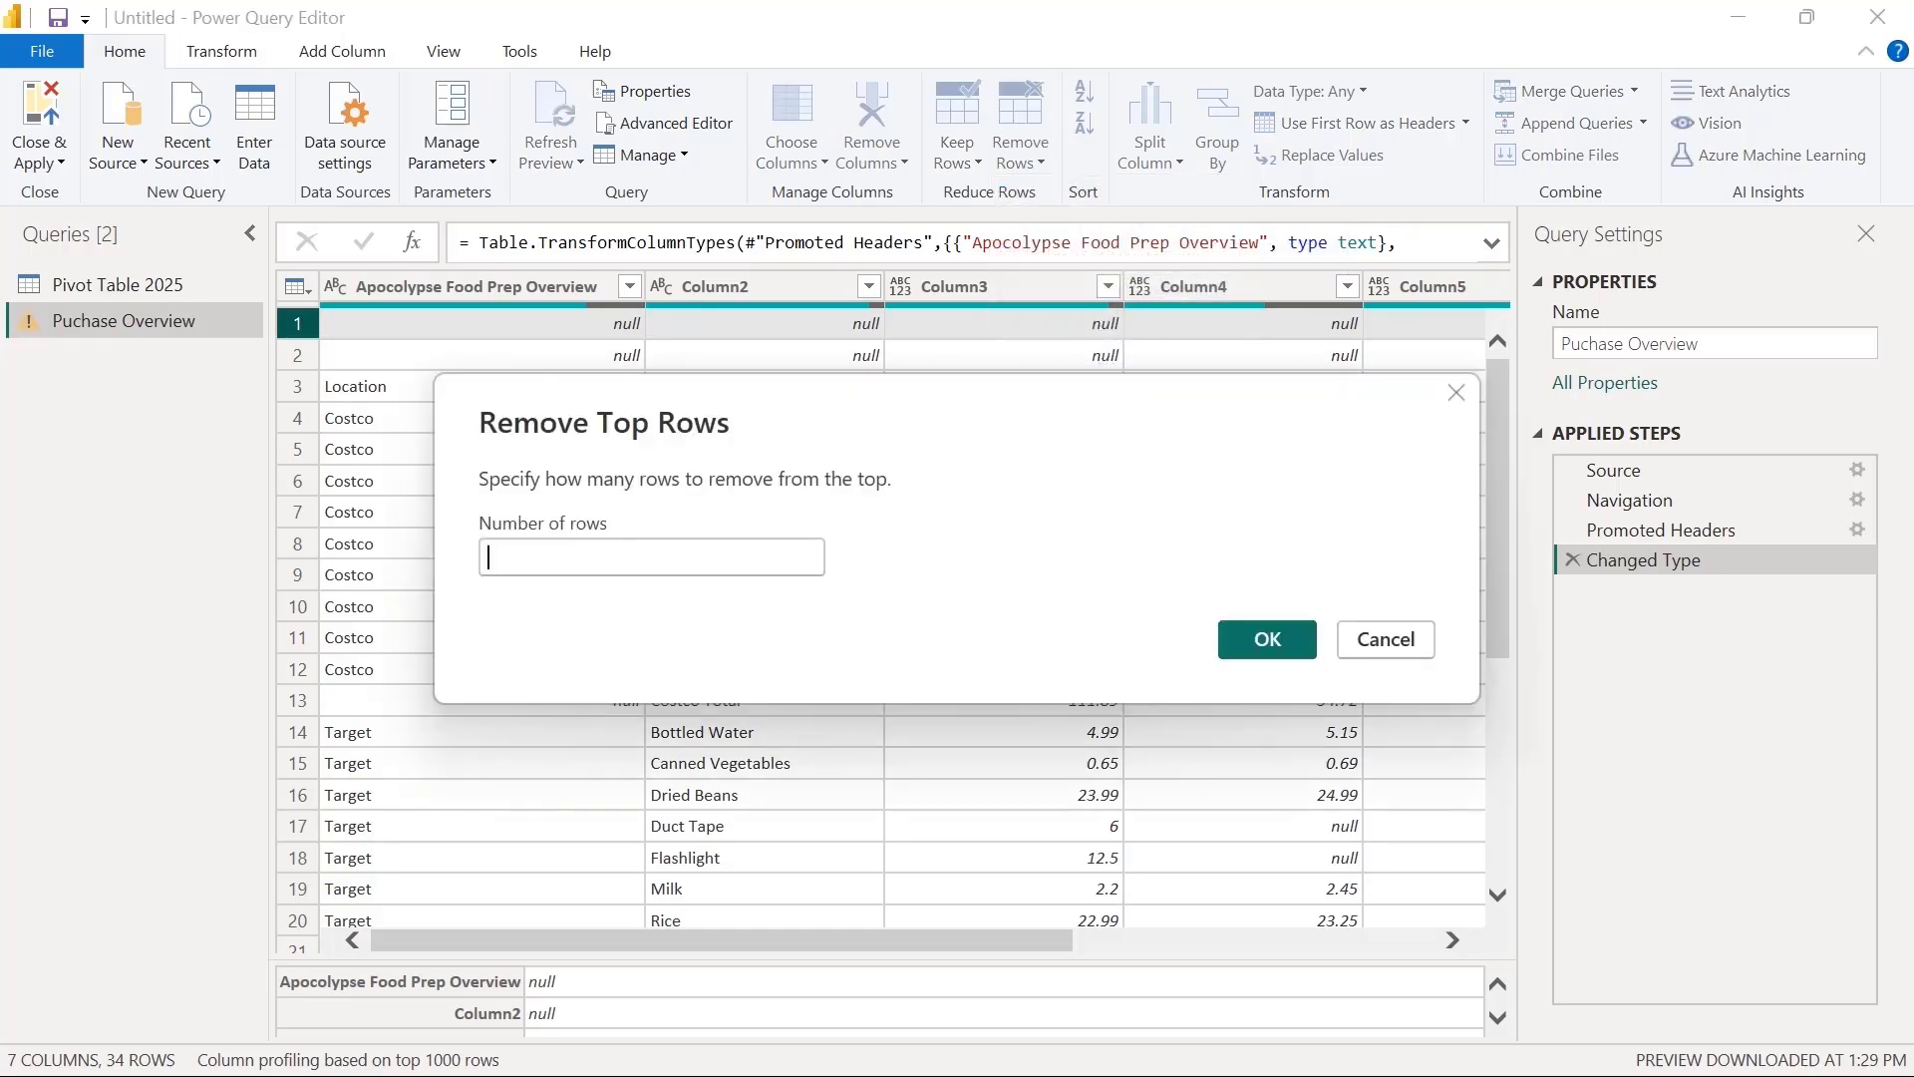
pyautogui.write('2')
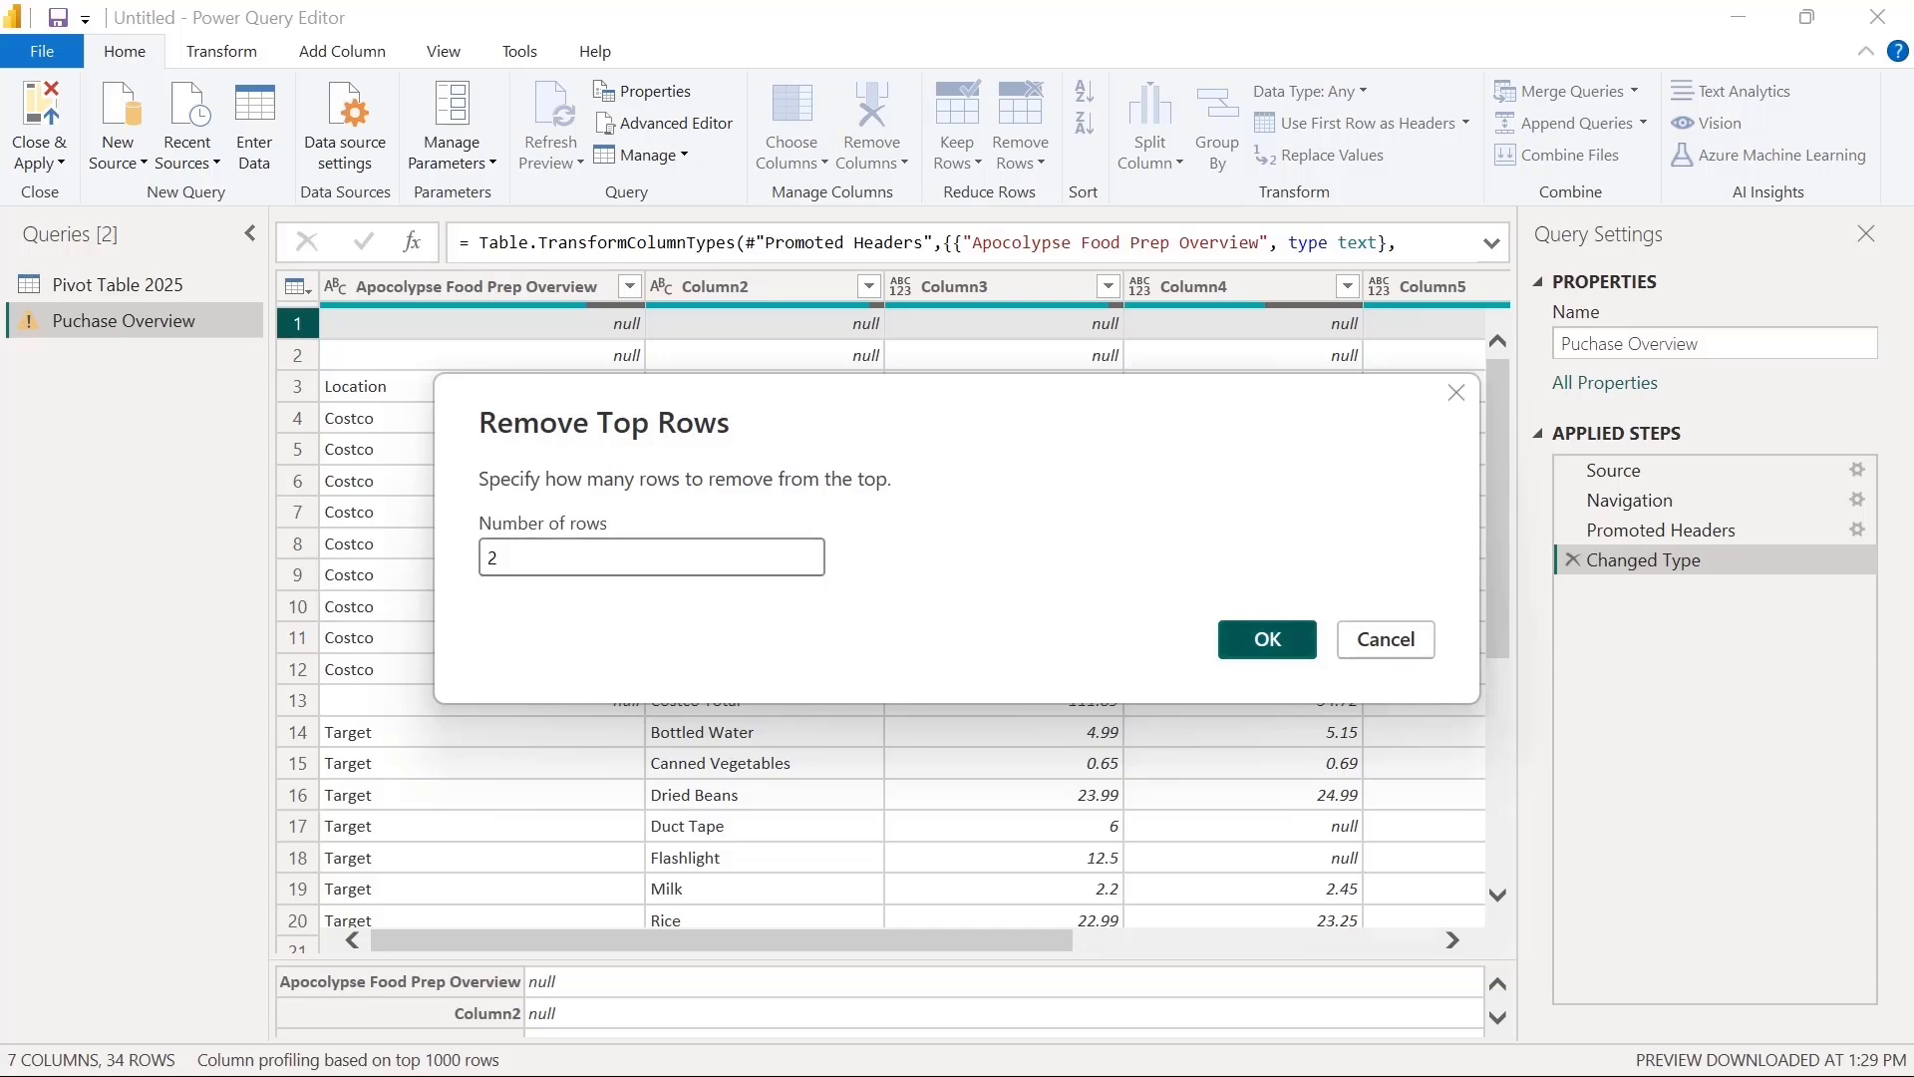
pyautogui.press('Return')
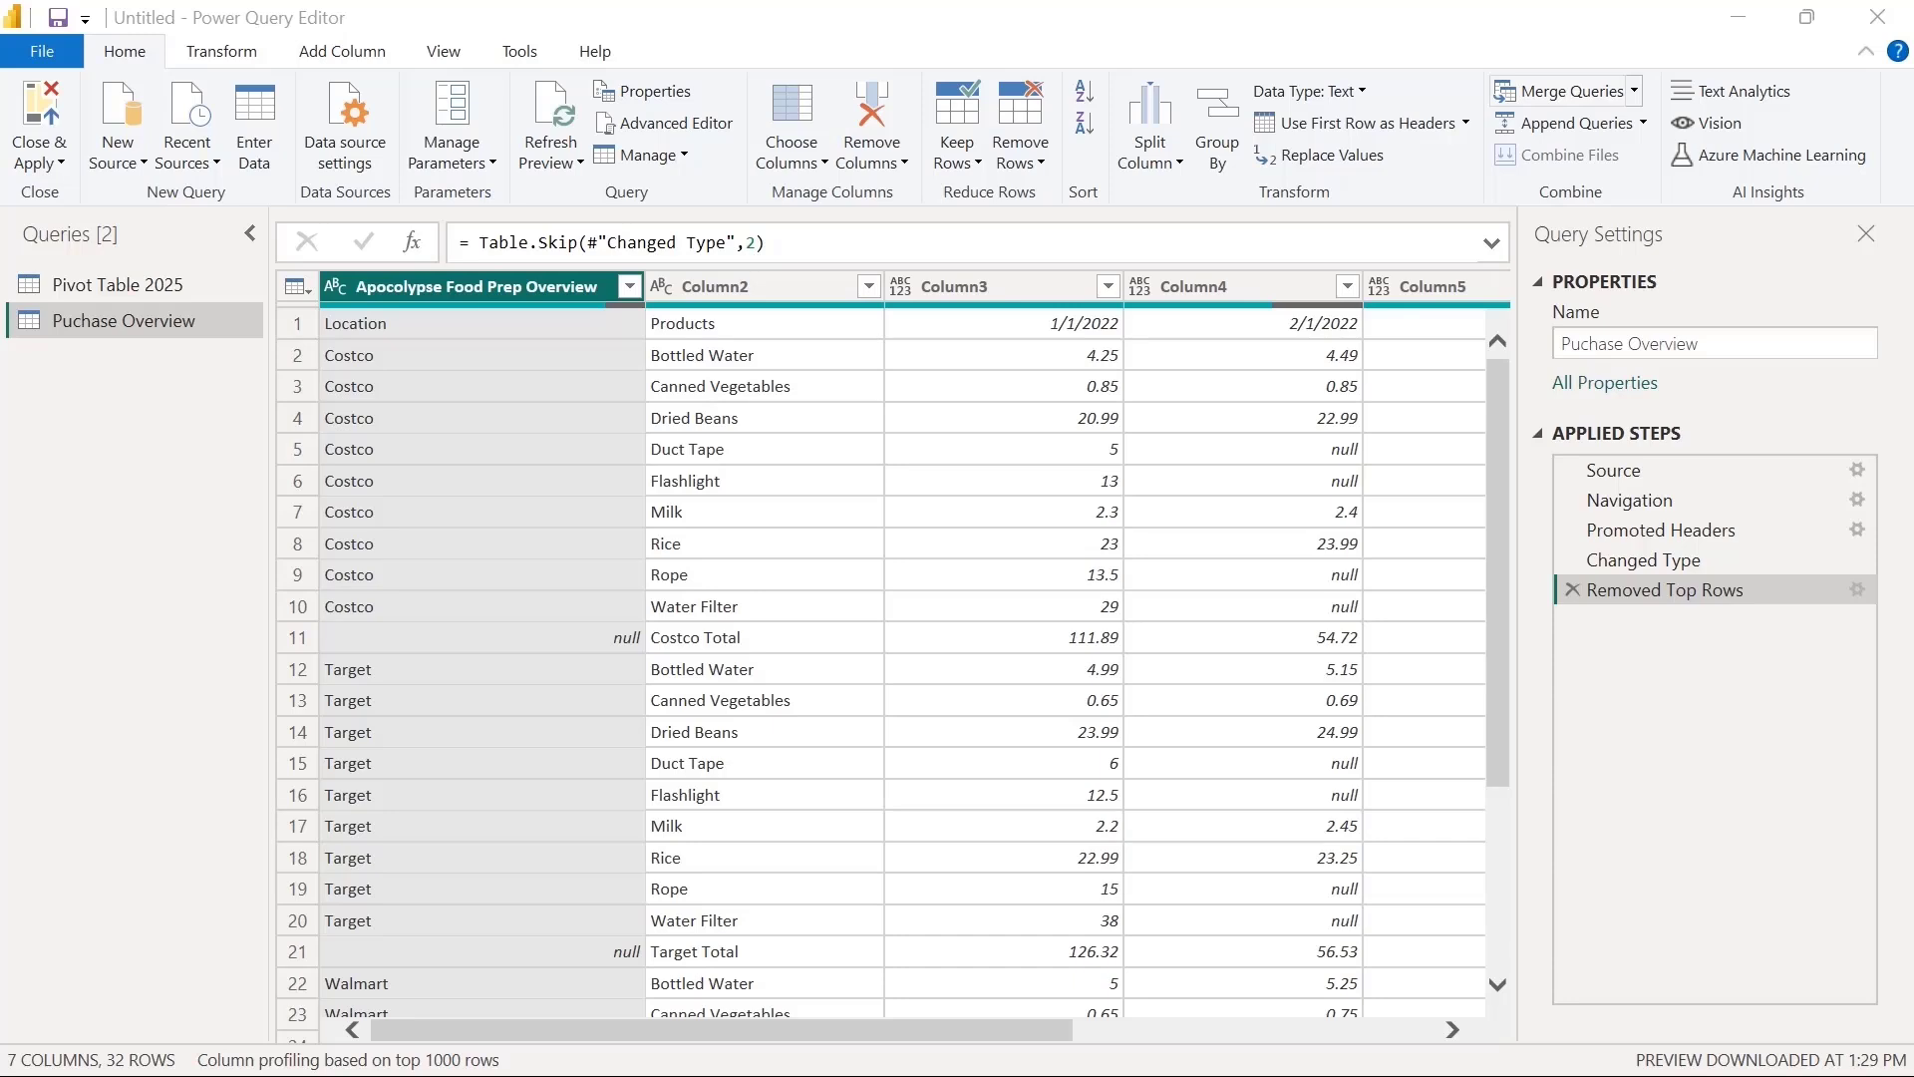
# Promote the first row of Puchase Overview, containing Location, Products and the dates, to column headers
pyautogui.hscroll(5, 915, 658)
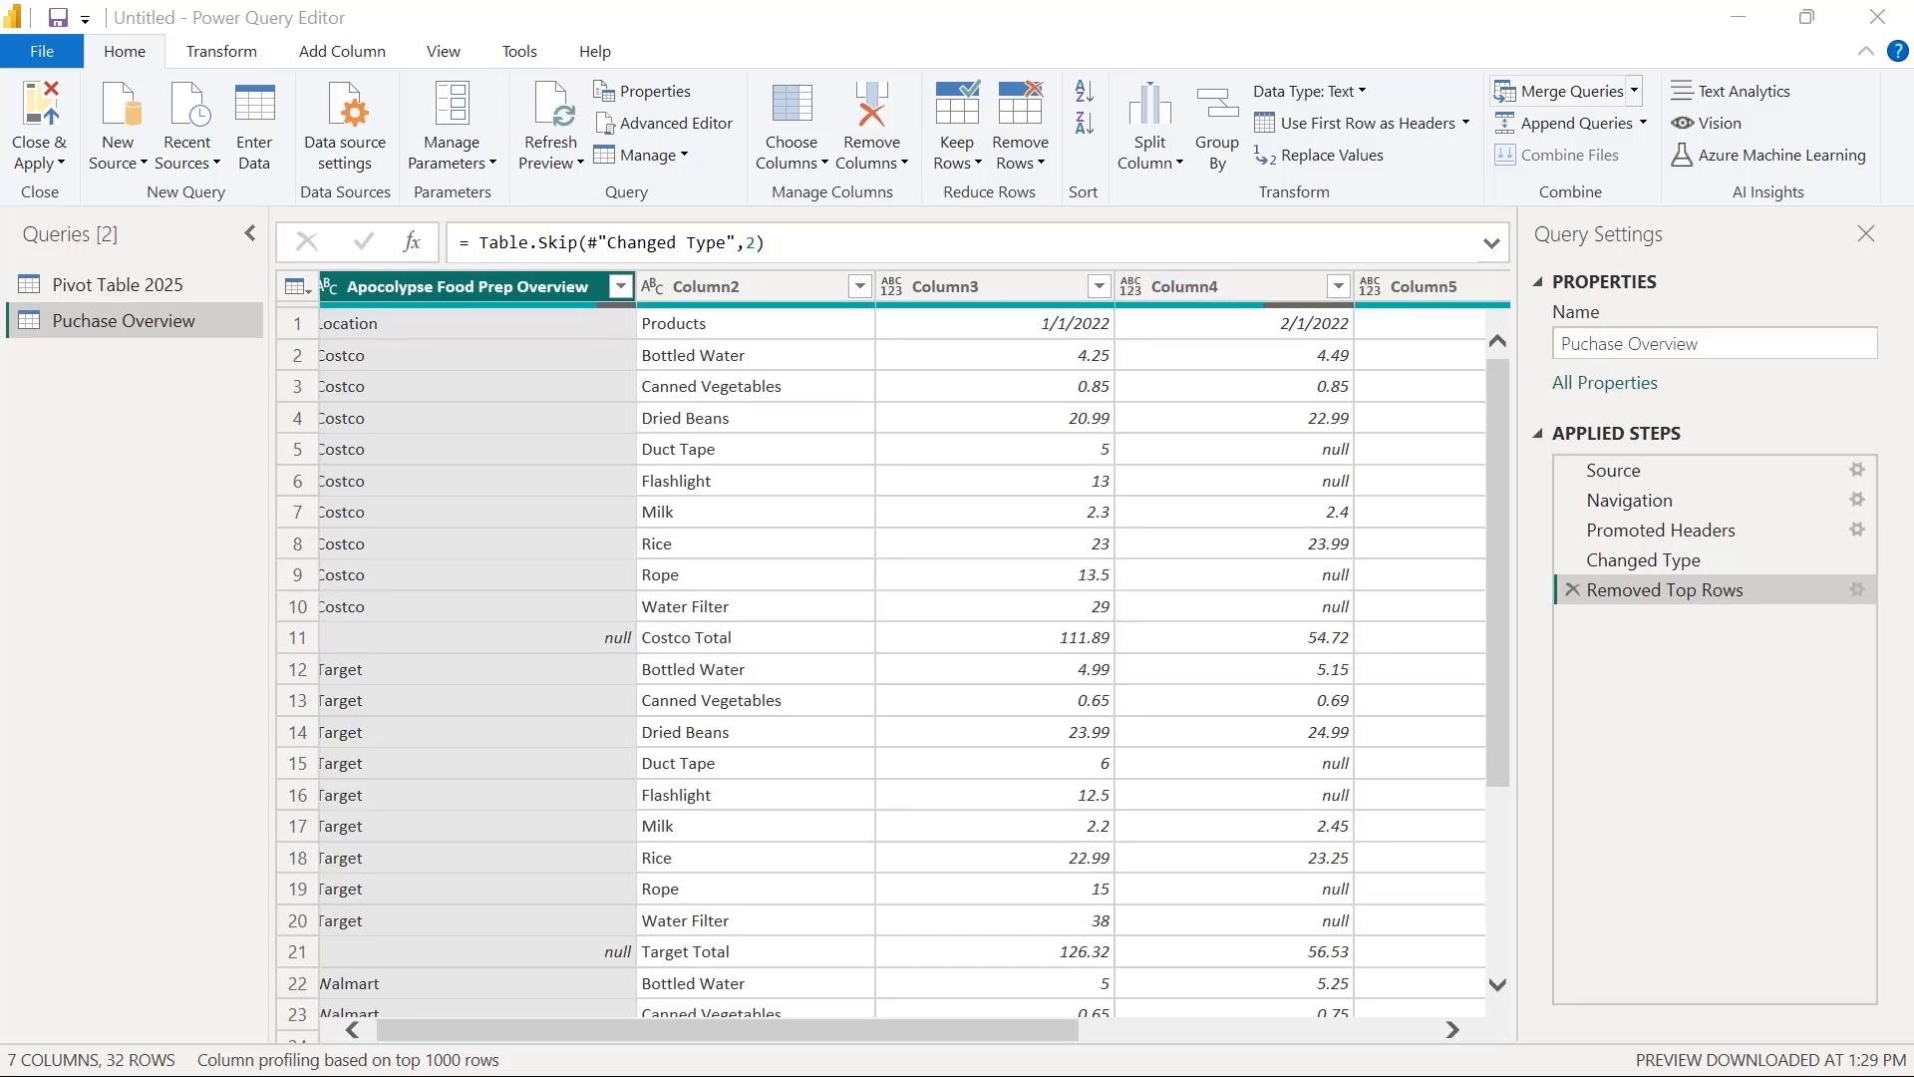
pyautogui.hscroll(-5, 915, 658)
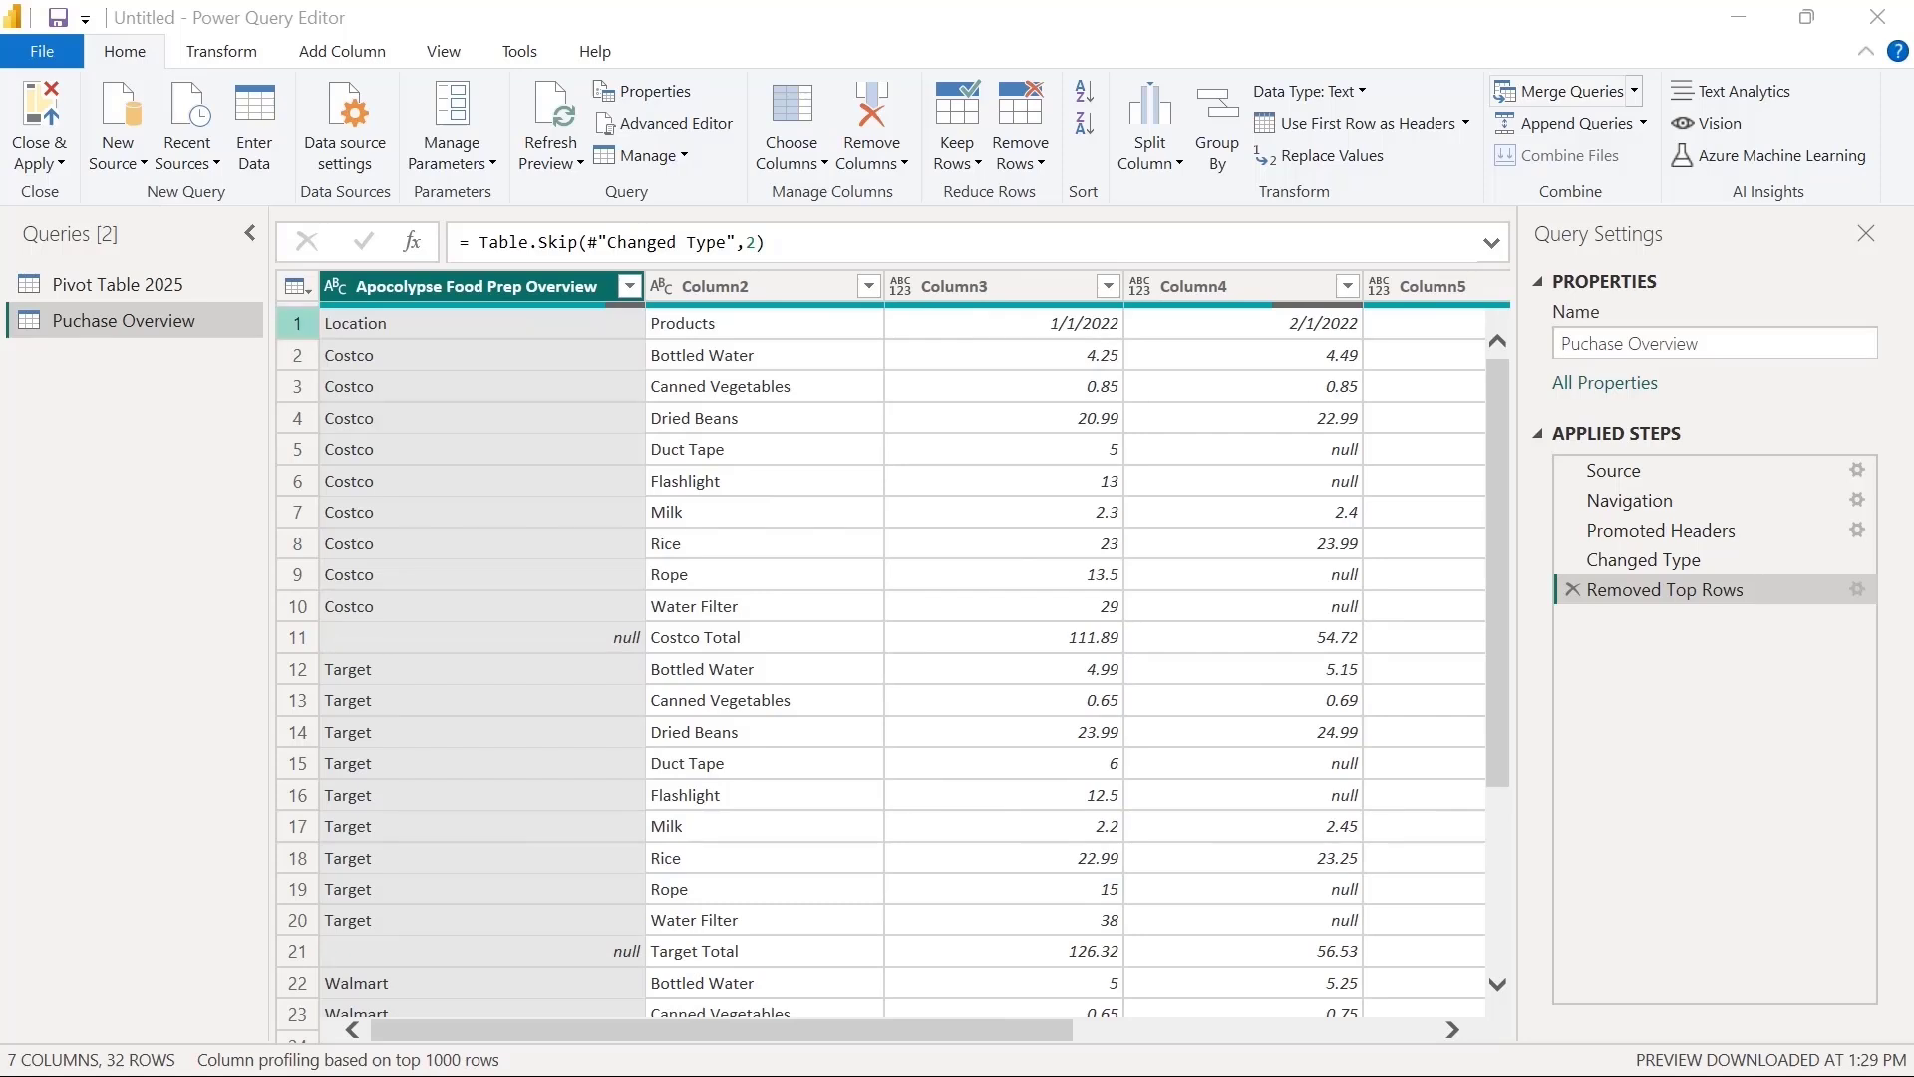
pyautogui.click(297, 323)
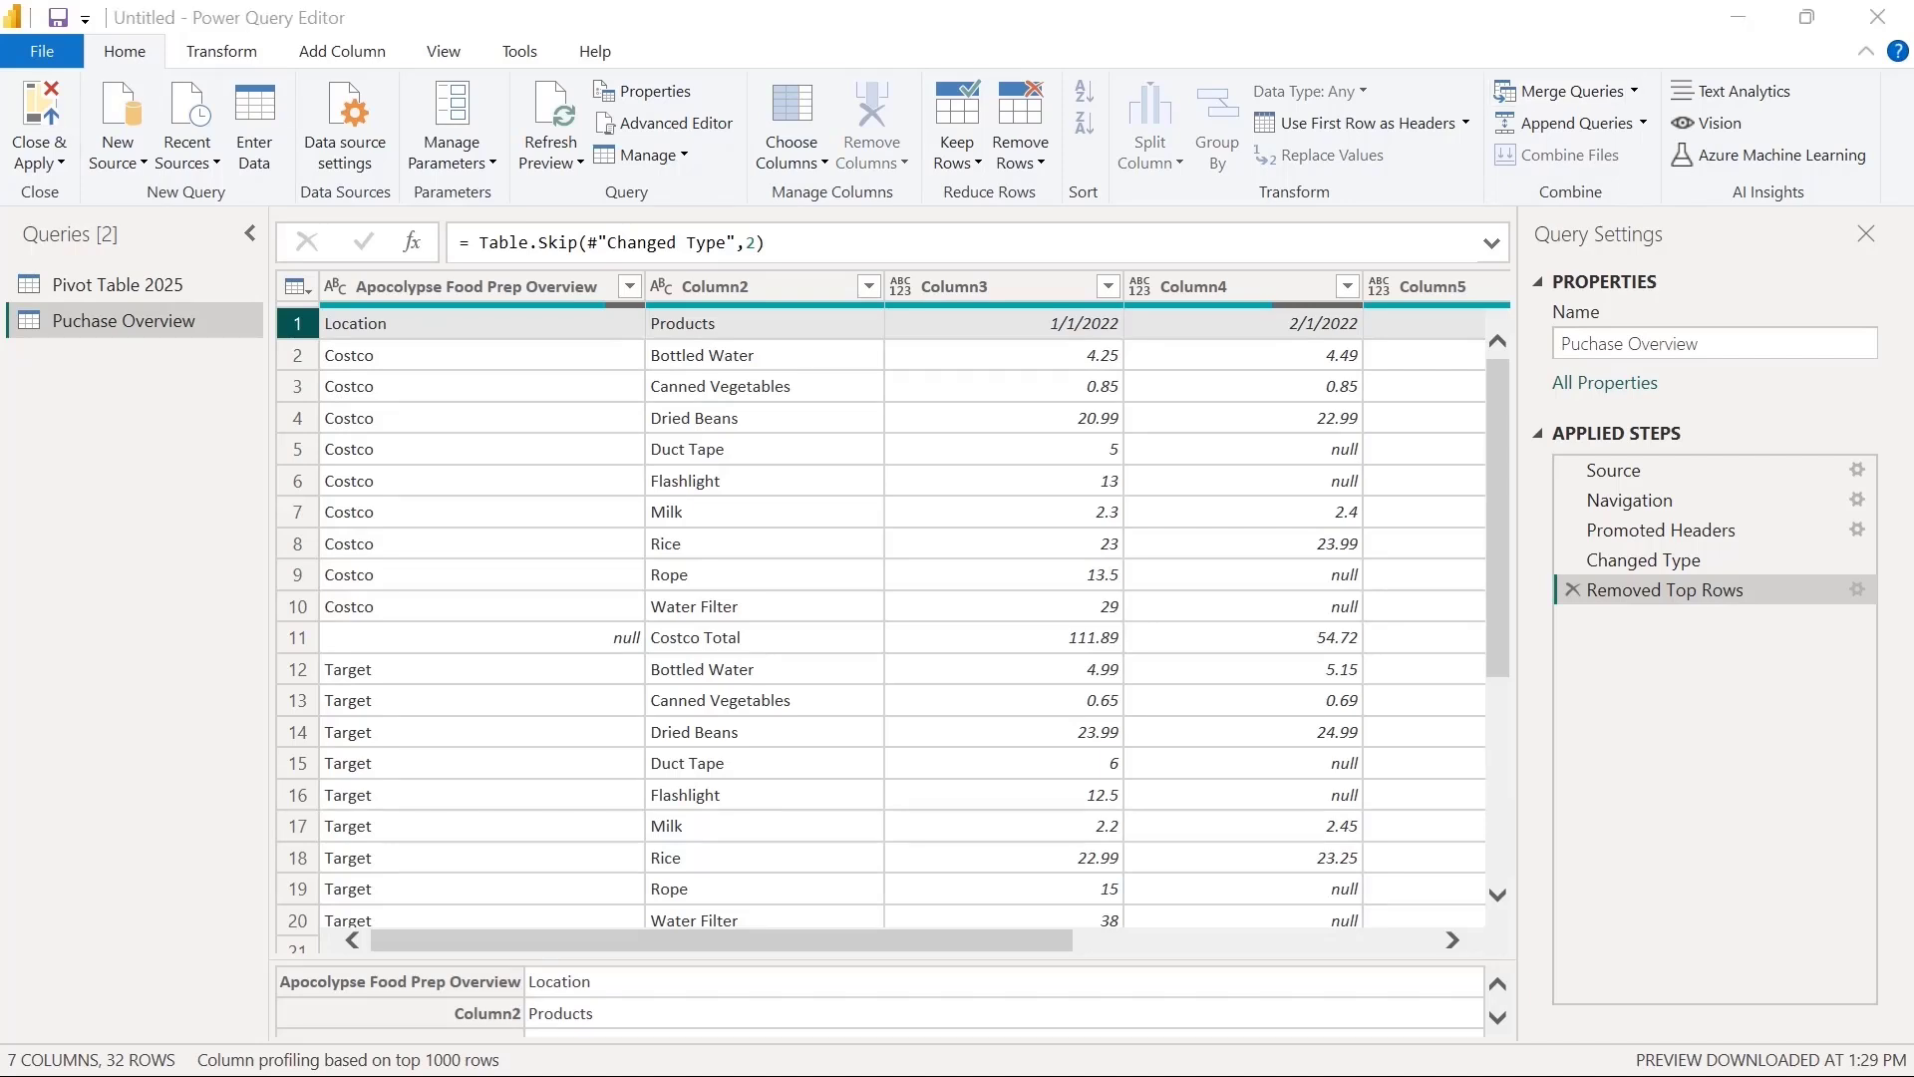
pyautogui.click(221, 52)
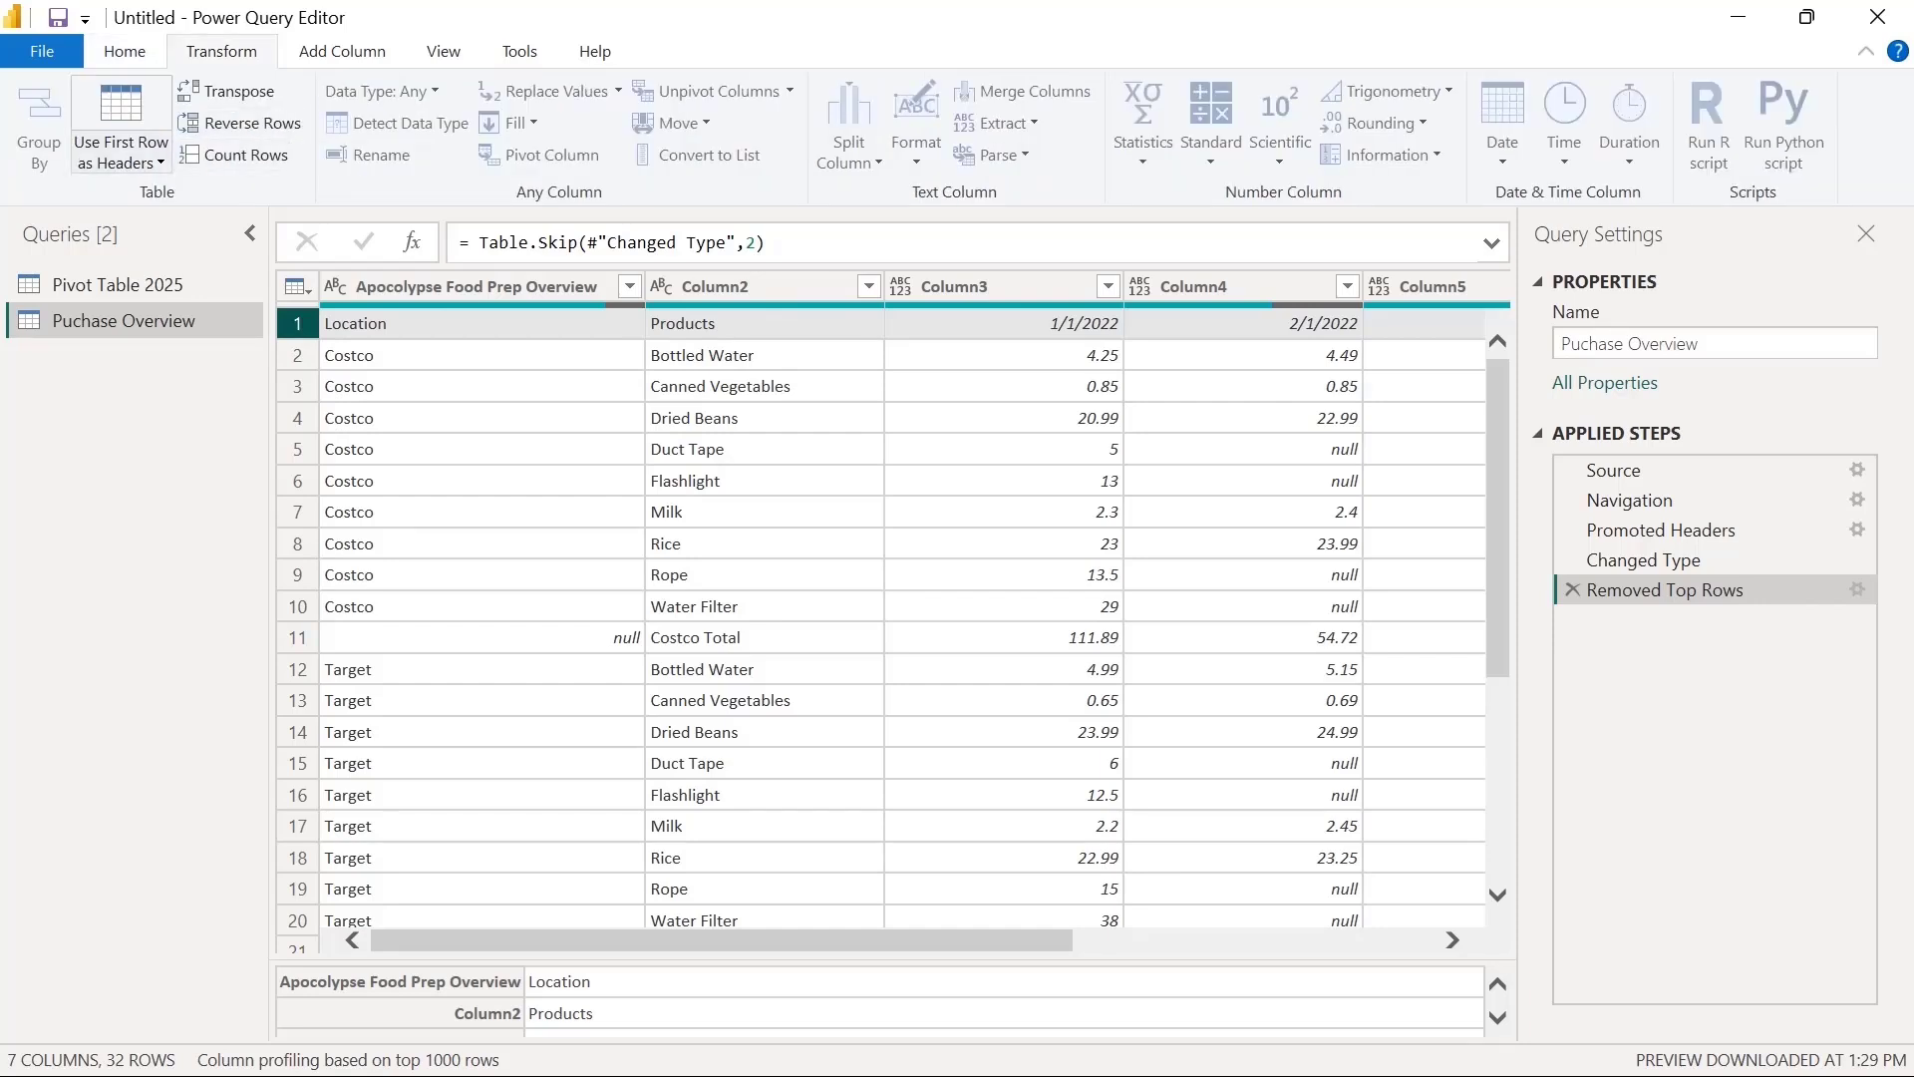
pyautogui.click(120, 108)
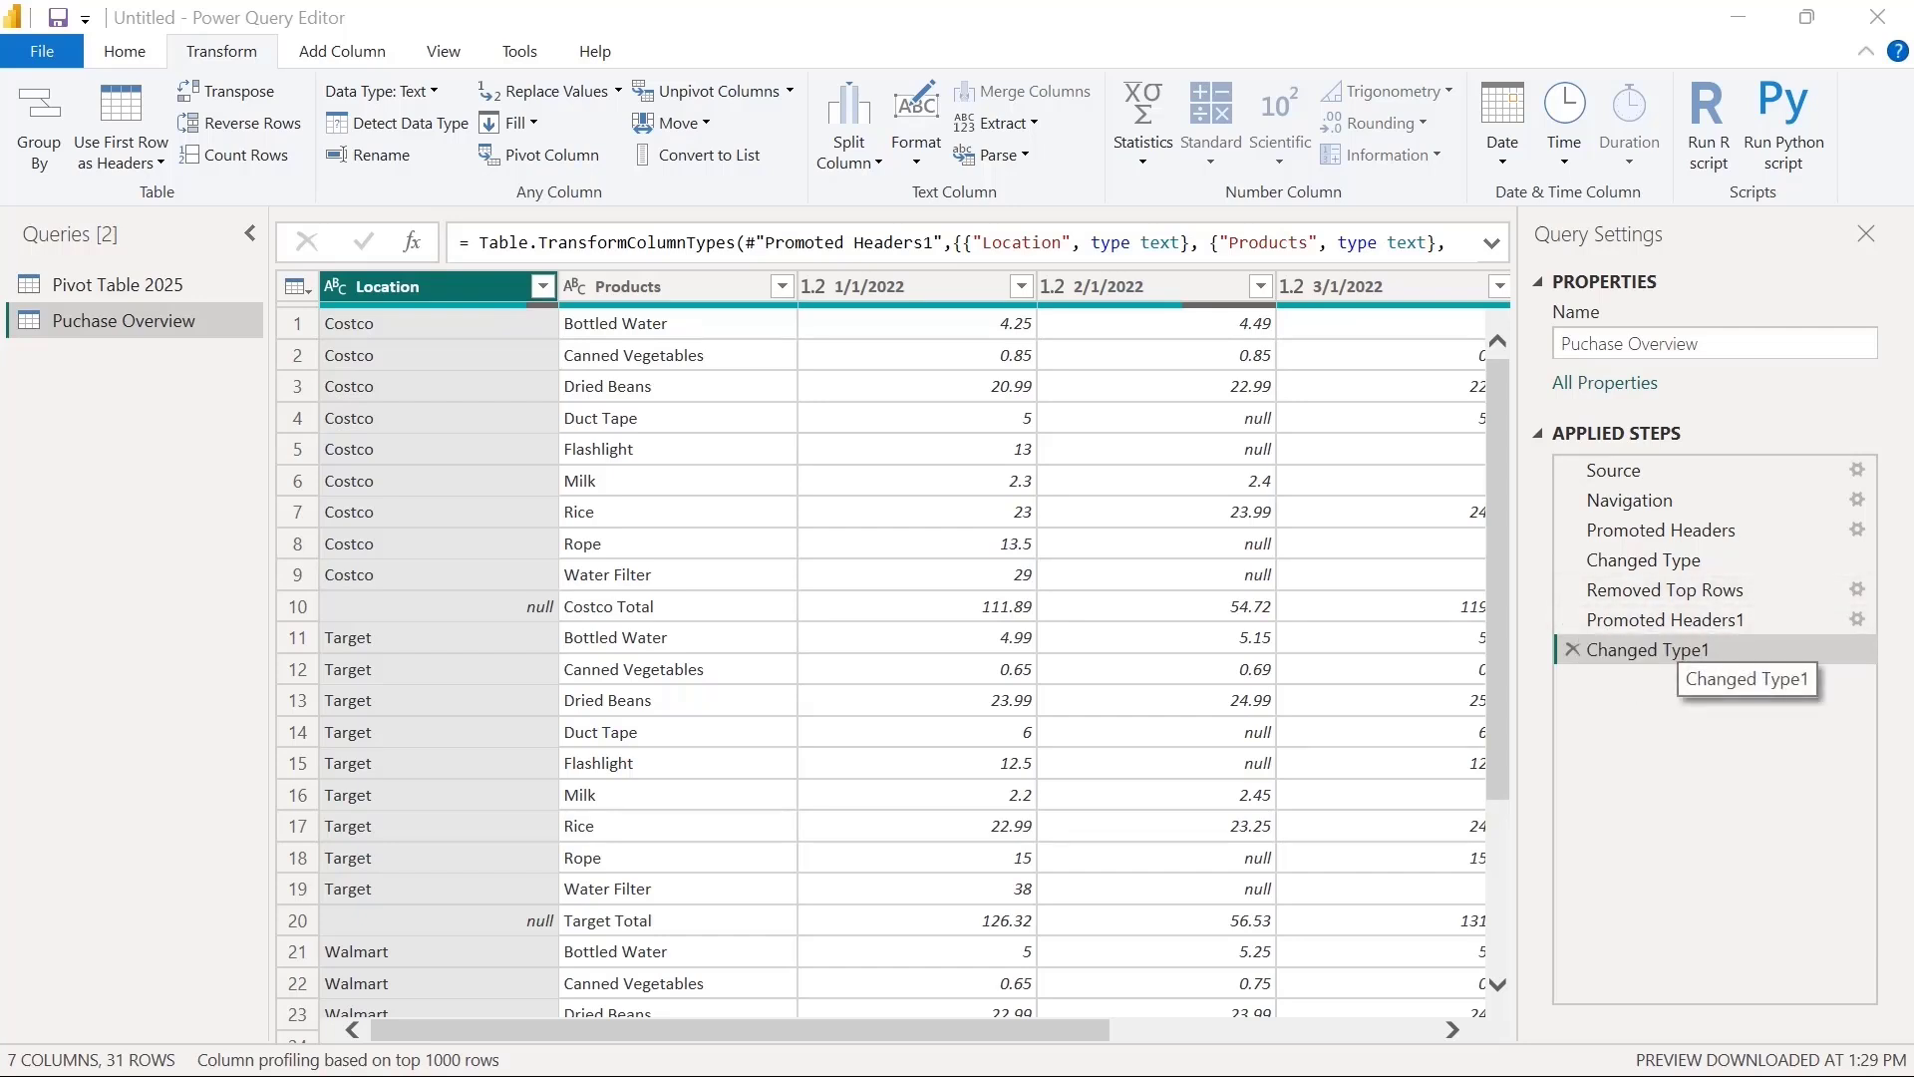
# Compare the Puchase Overview data at the Removed Top Rows, Promoted Headers1 and Changed Type1 applied steps, ending on Changed Type1
pyautogui.click(1695, 589)
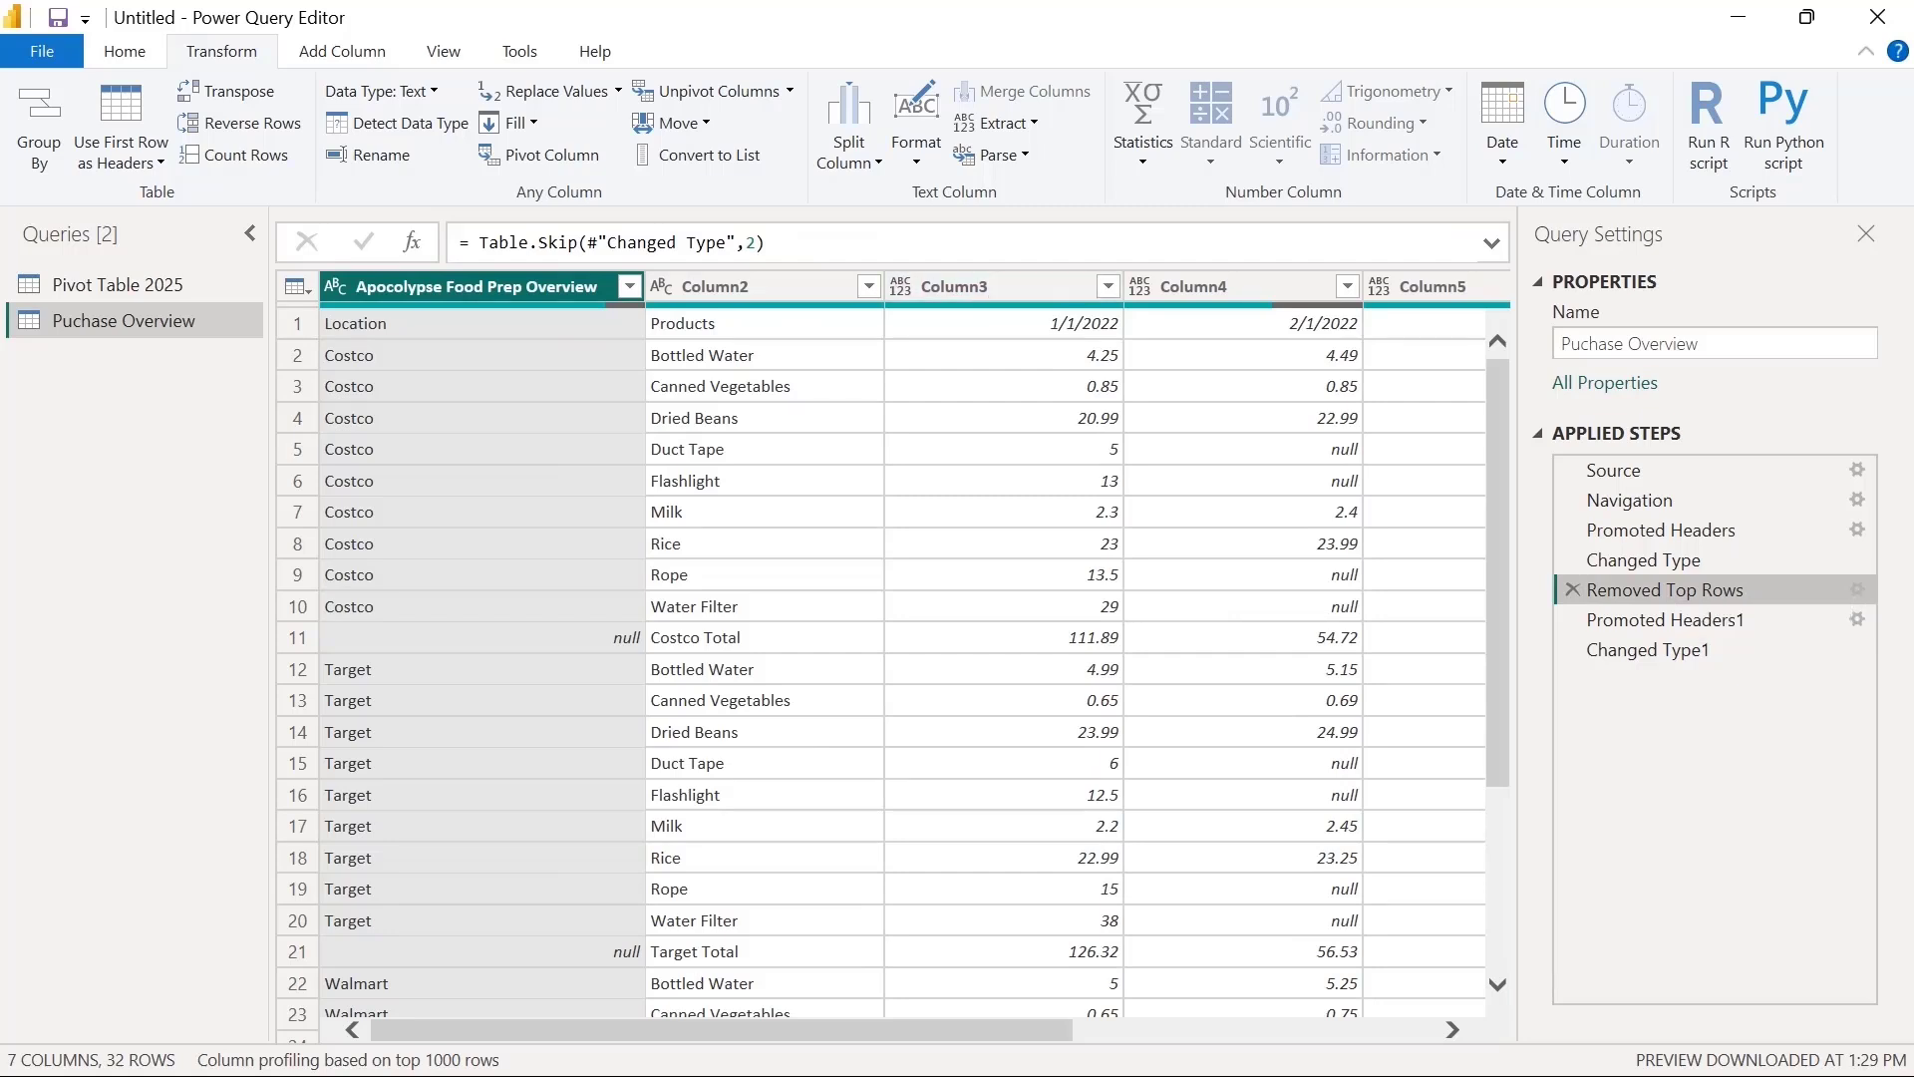
pyautogui.click(1693, 650)
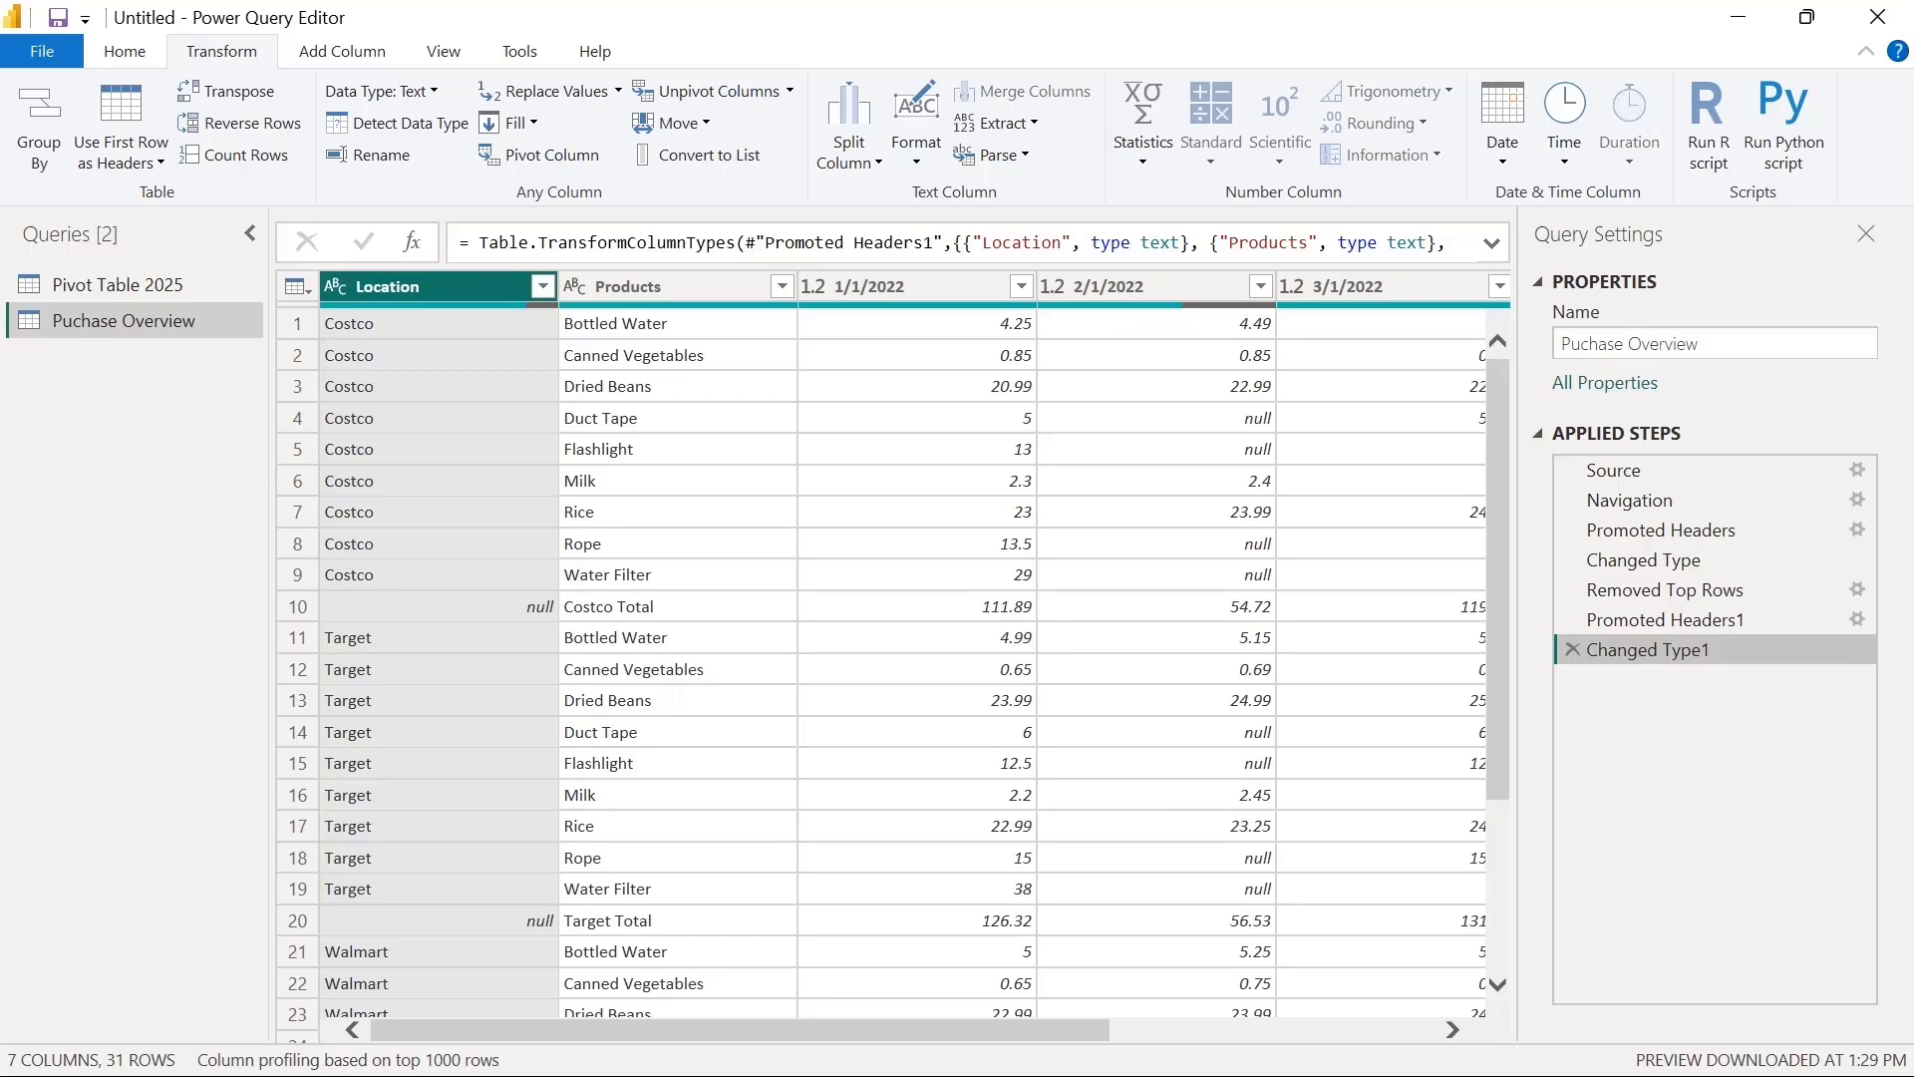
pyautogui.click(1645, 619)
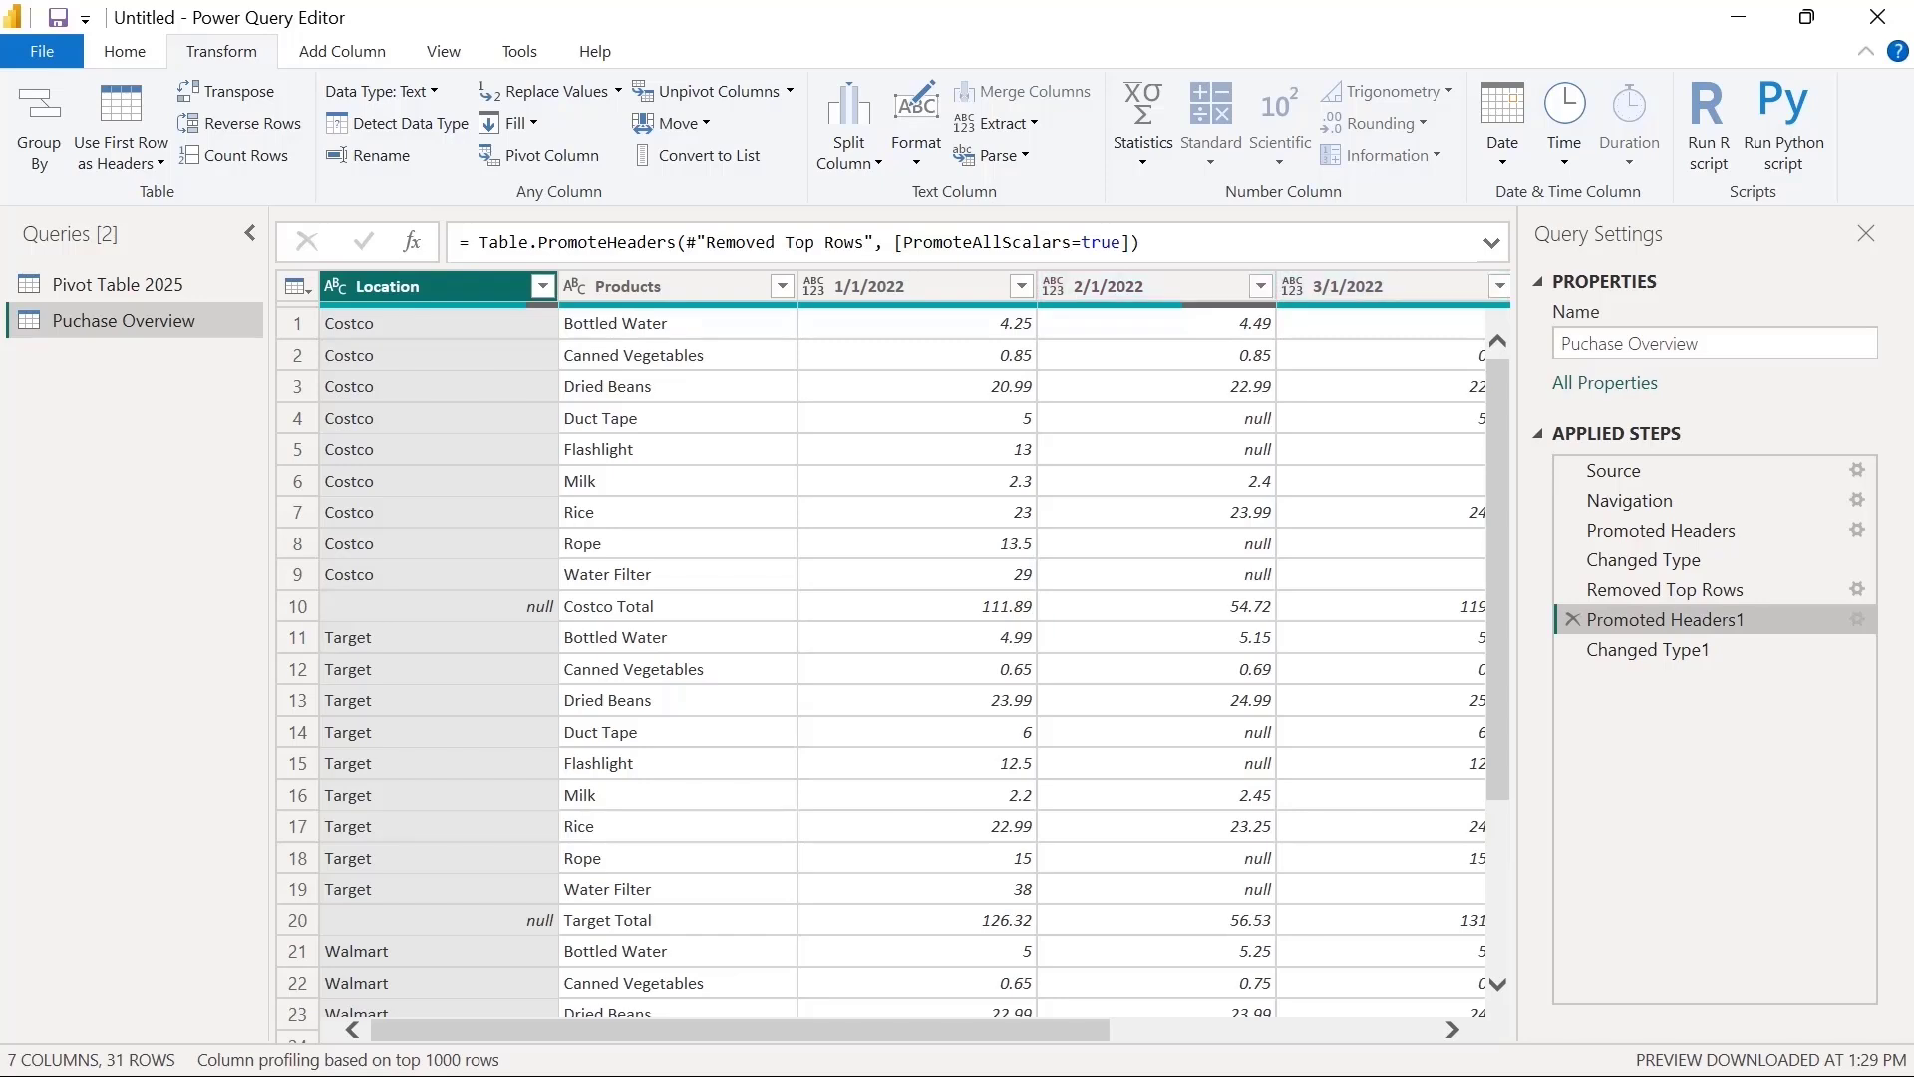
pyautogui.click(1599, 650)
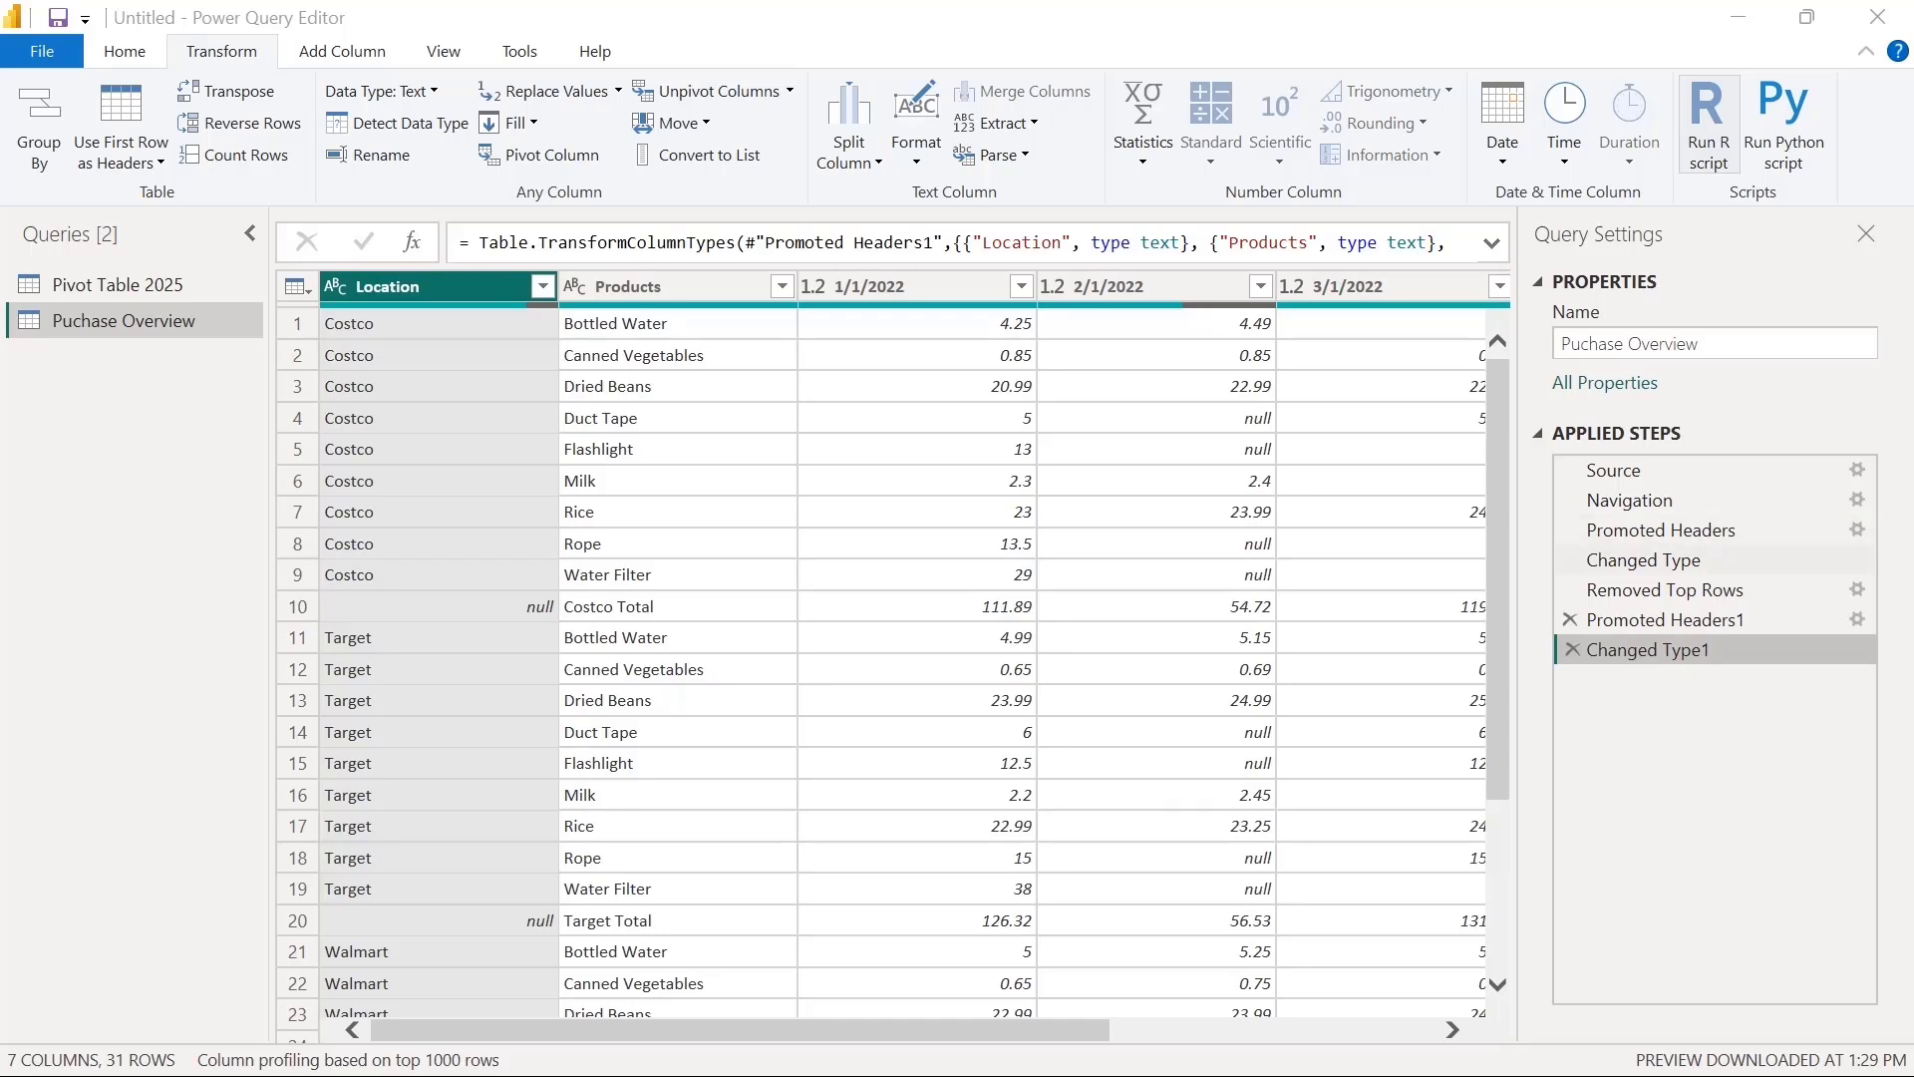
pyautogui.hscroll(2, 912, 655)
pyautogui.hscroll(-2, 913, 655)
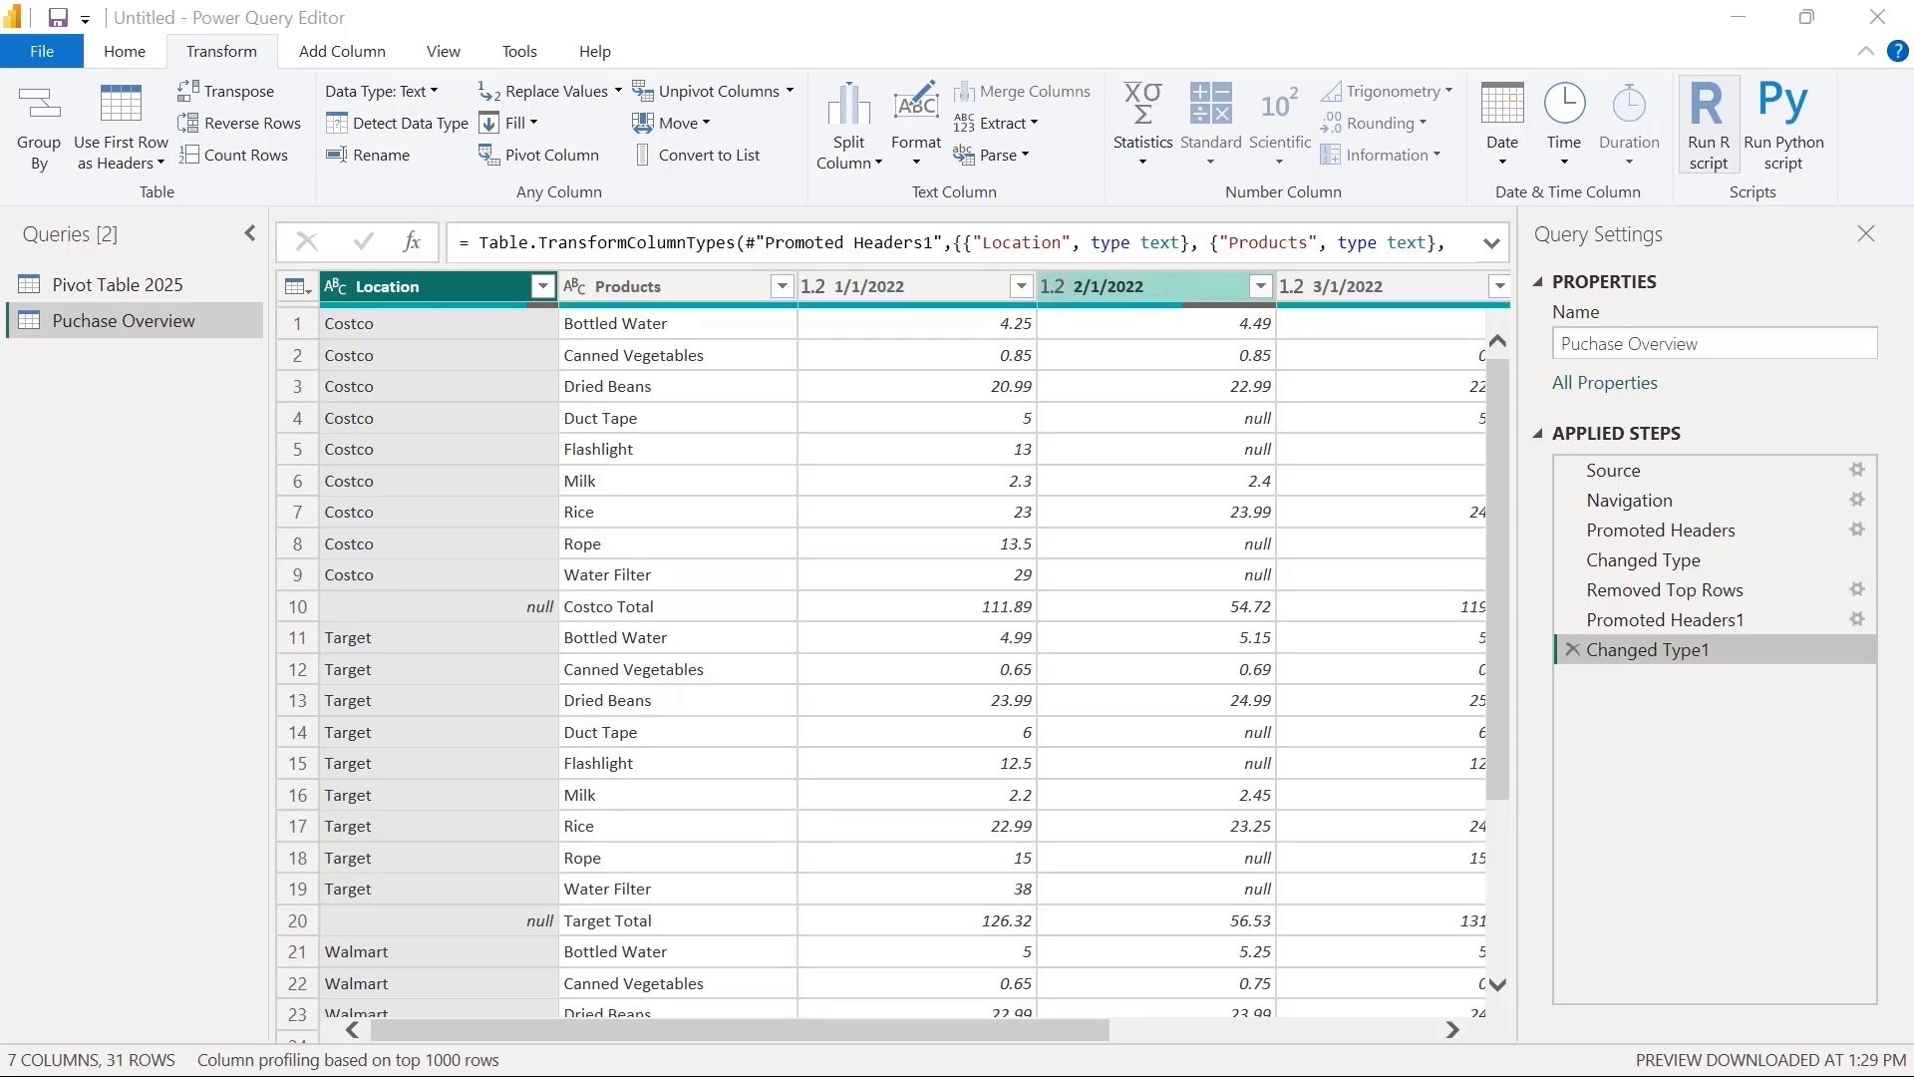
# Change the 2/1/2022 and 1/1/2022 columns to Fixed decimal number, replacing their current type conversions
pyautogui.click(1052, 286)
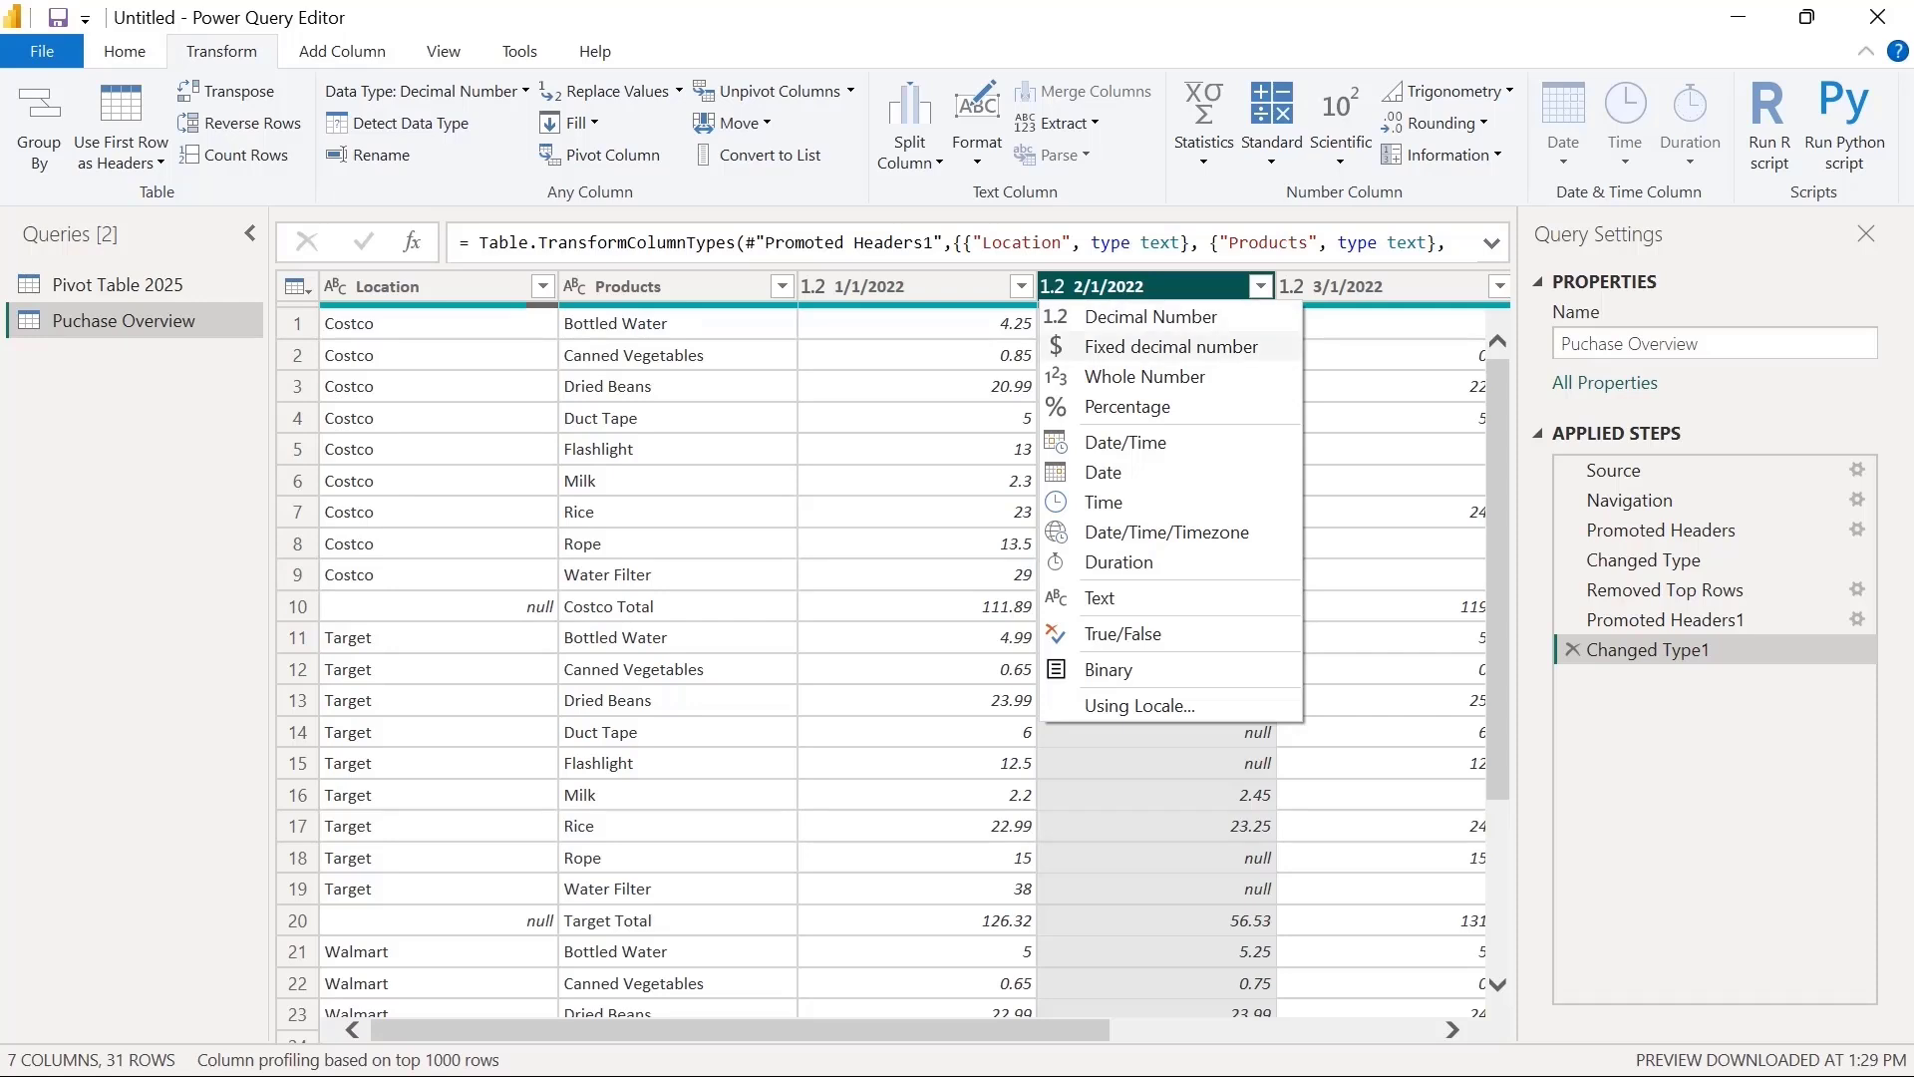
pyautogui.click(1171, 347)
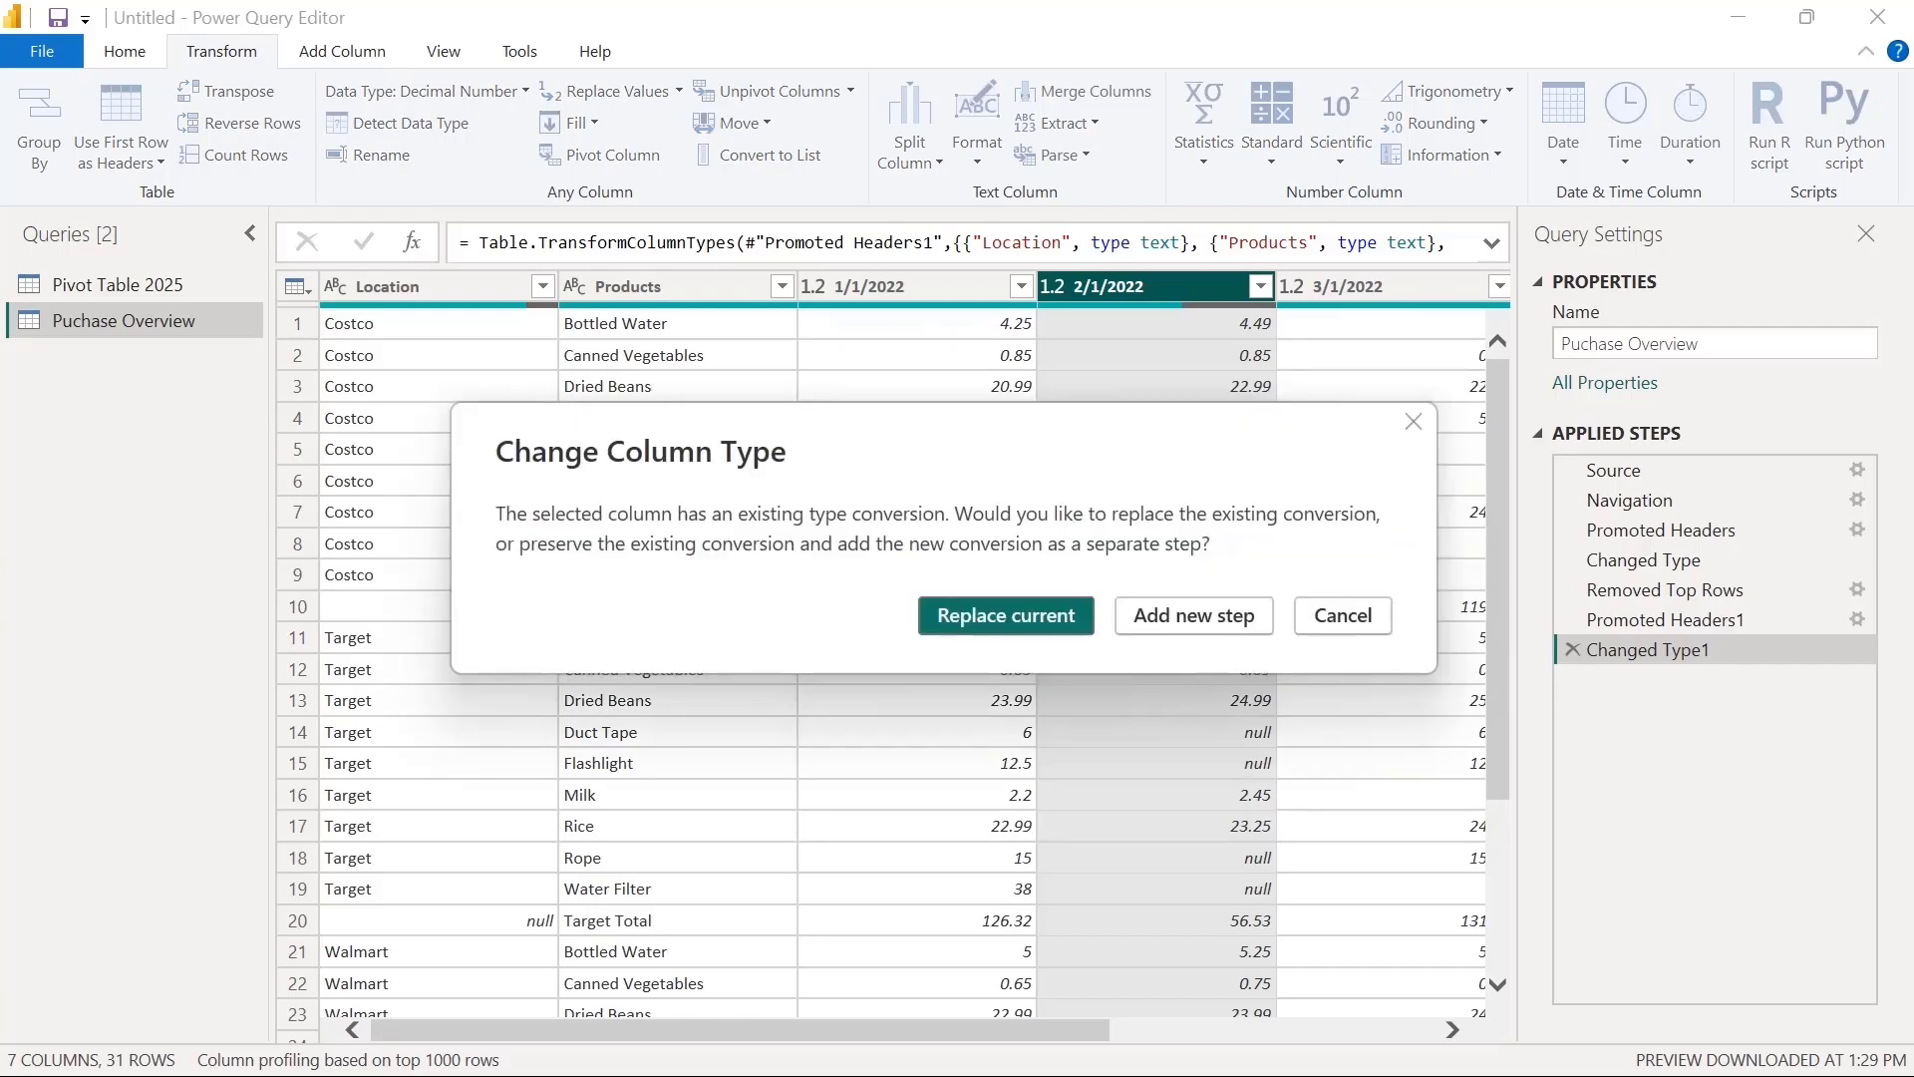
pyautogui.press('Return')
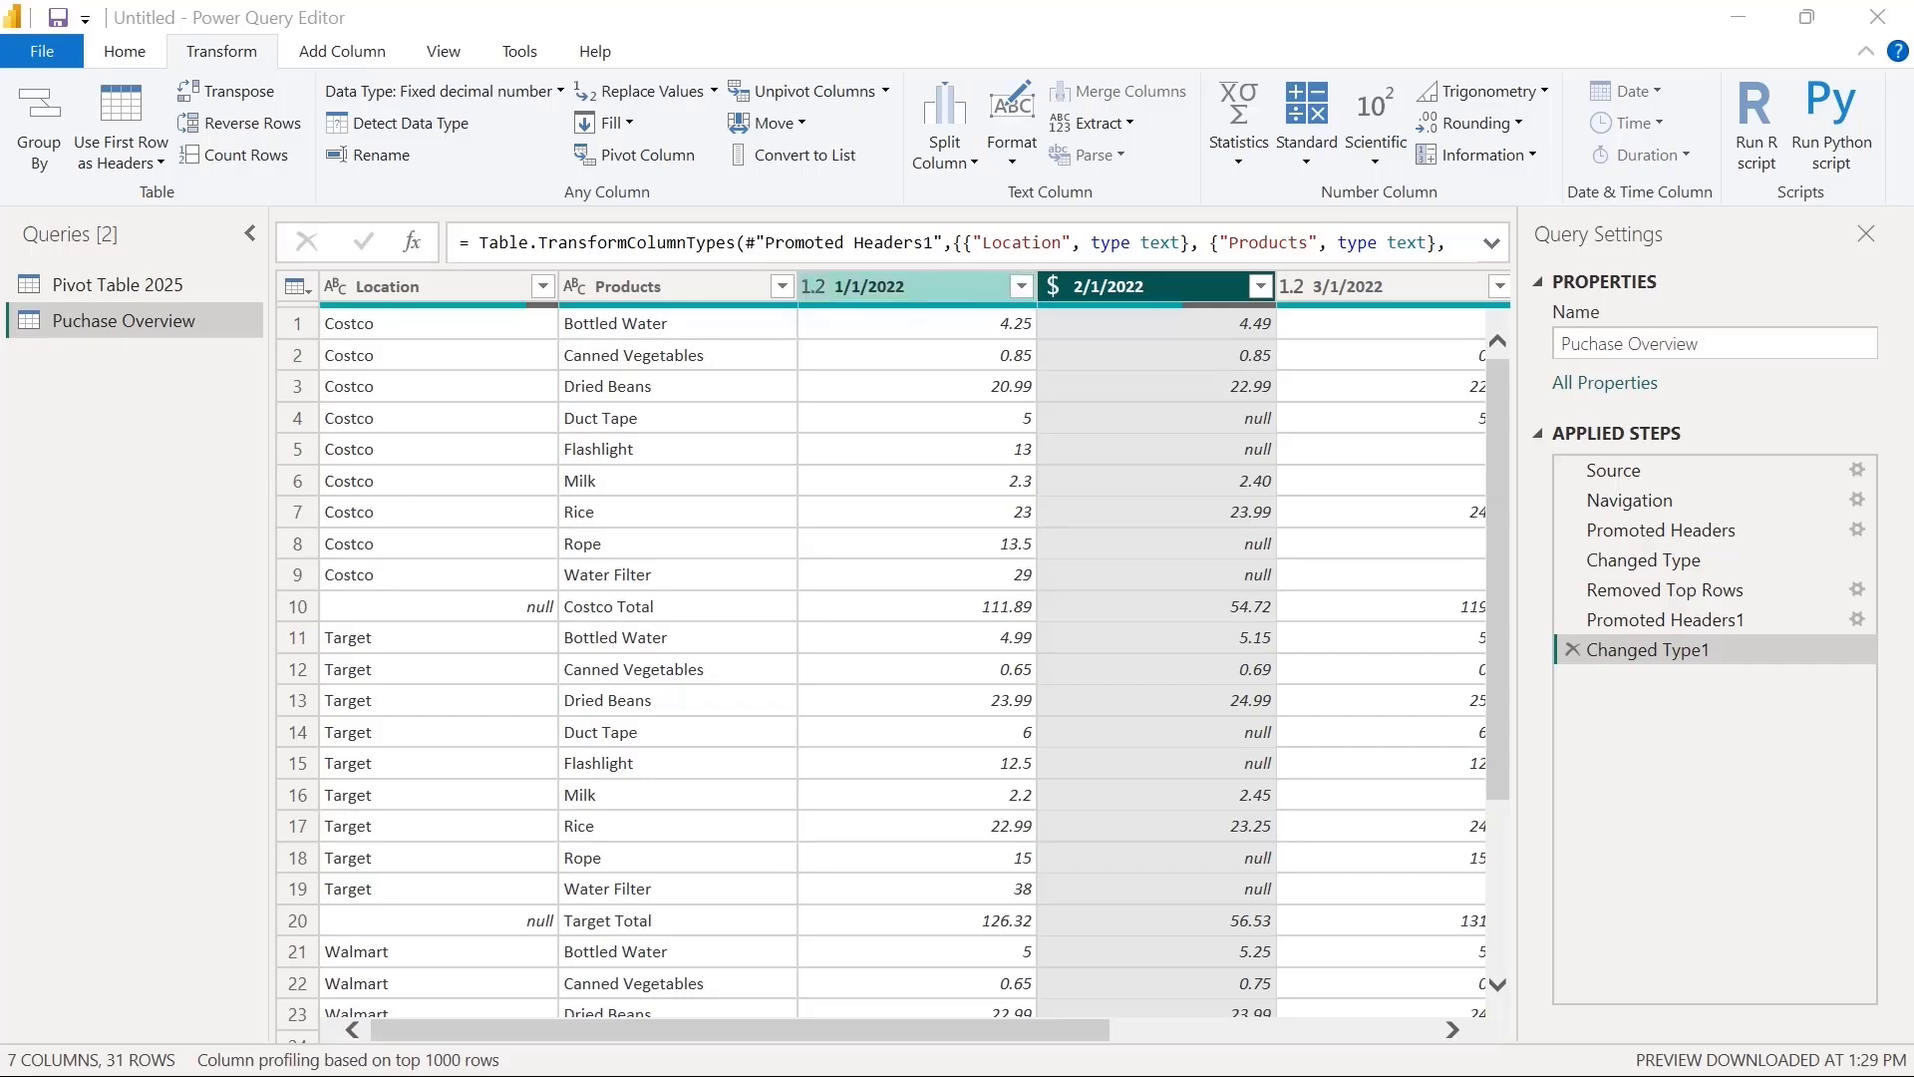
pyautogui.click(813, 287)
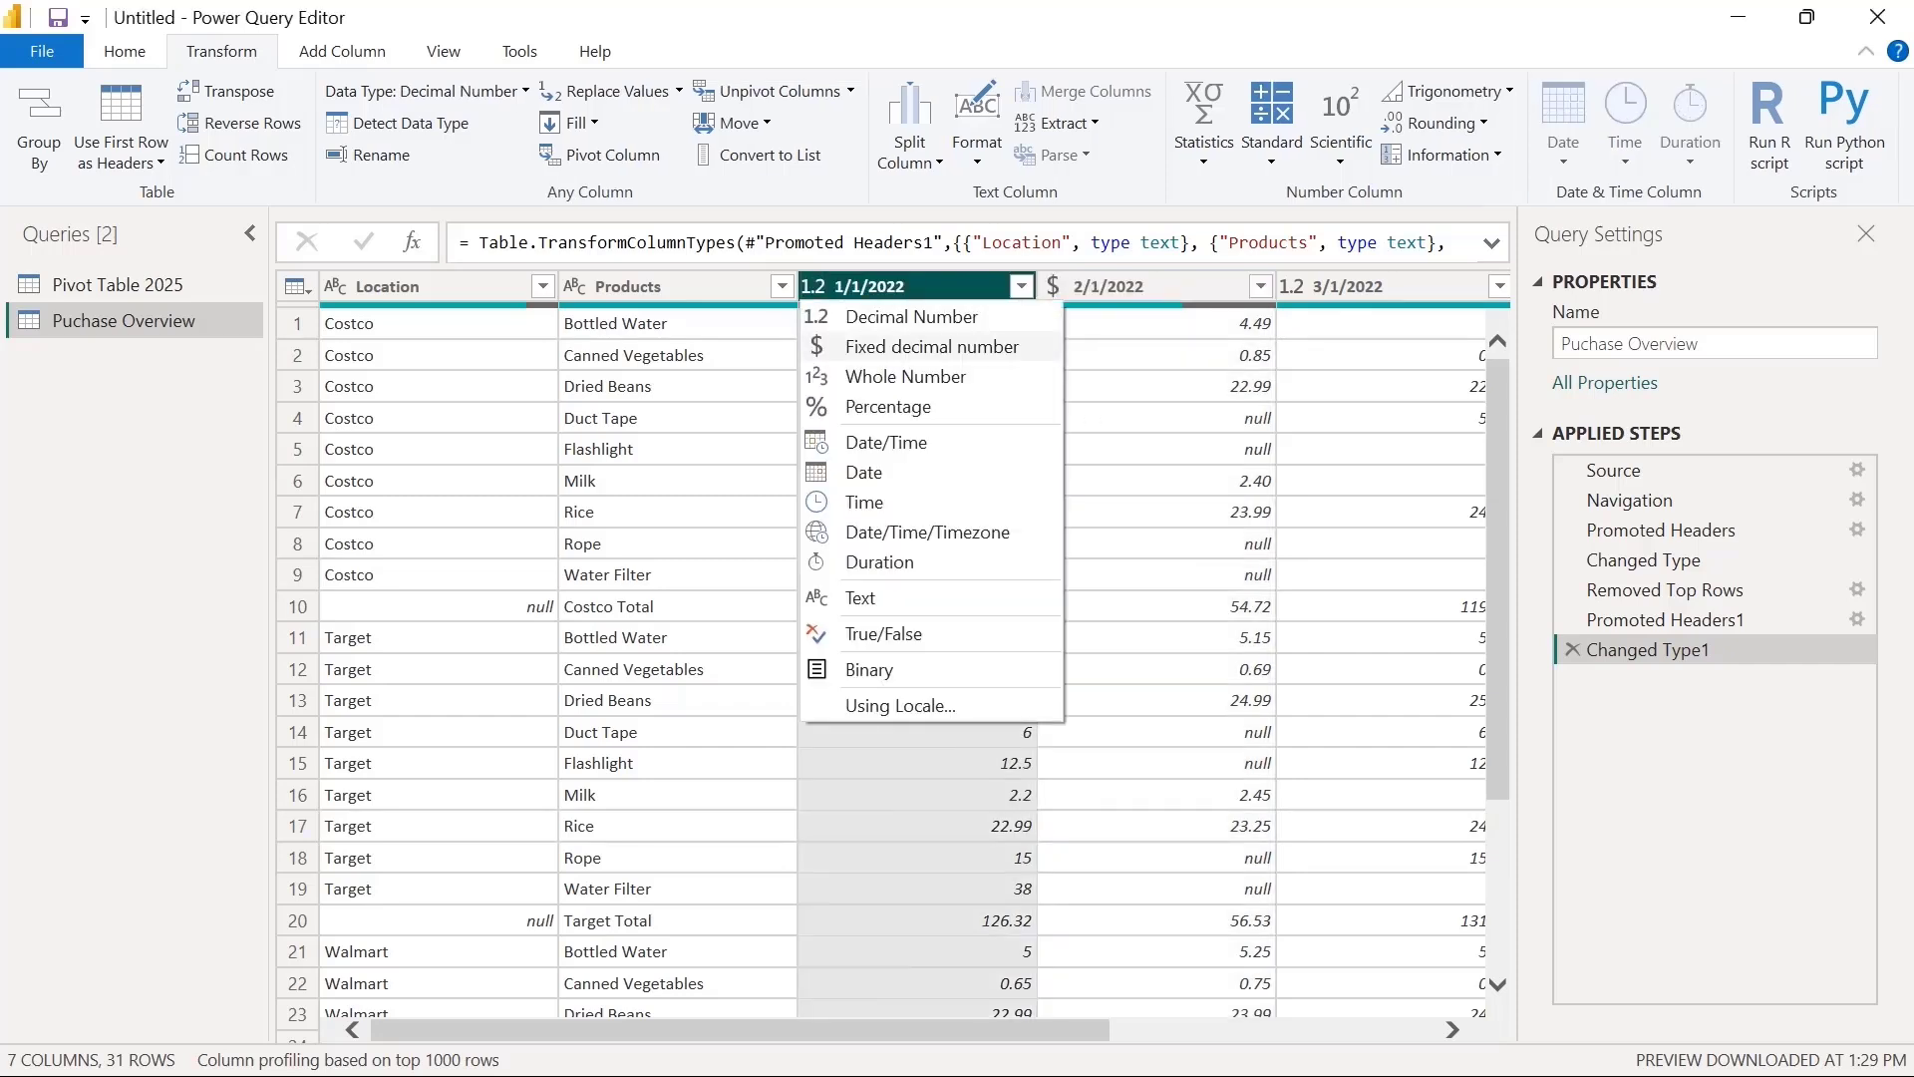
pyautogui.click(931, 346)
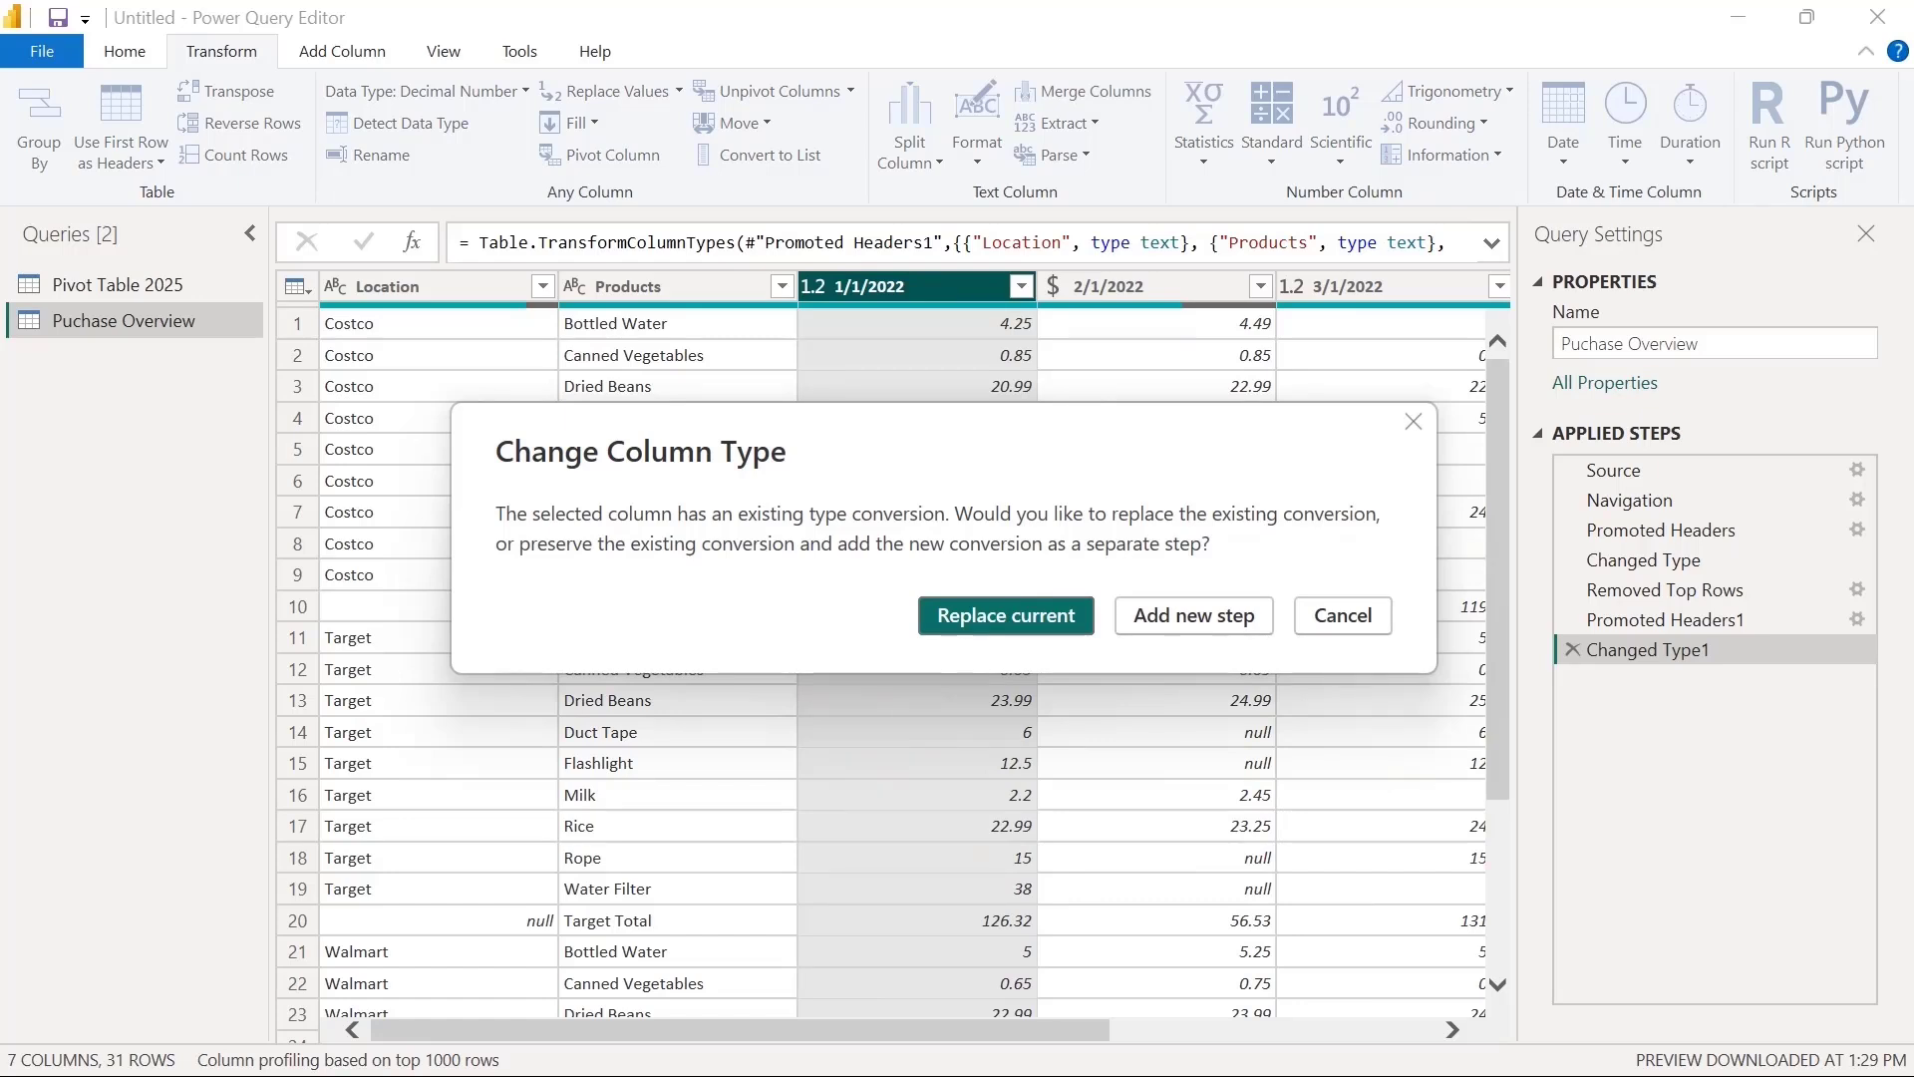
pyautogui.click(1006, 616)
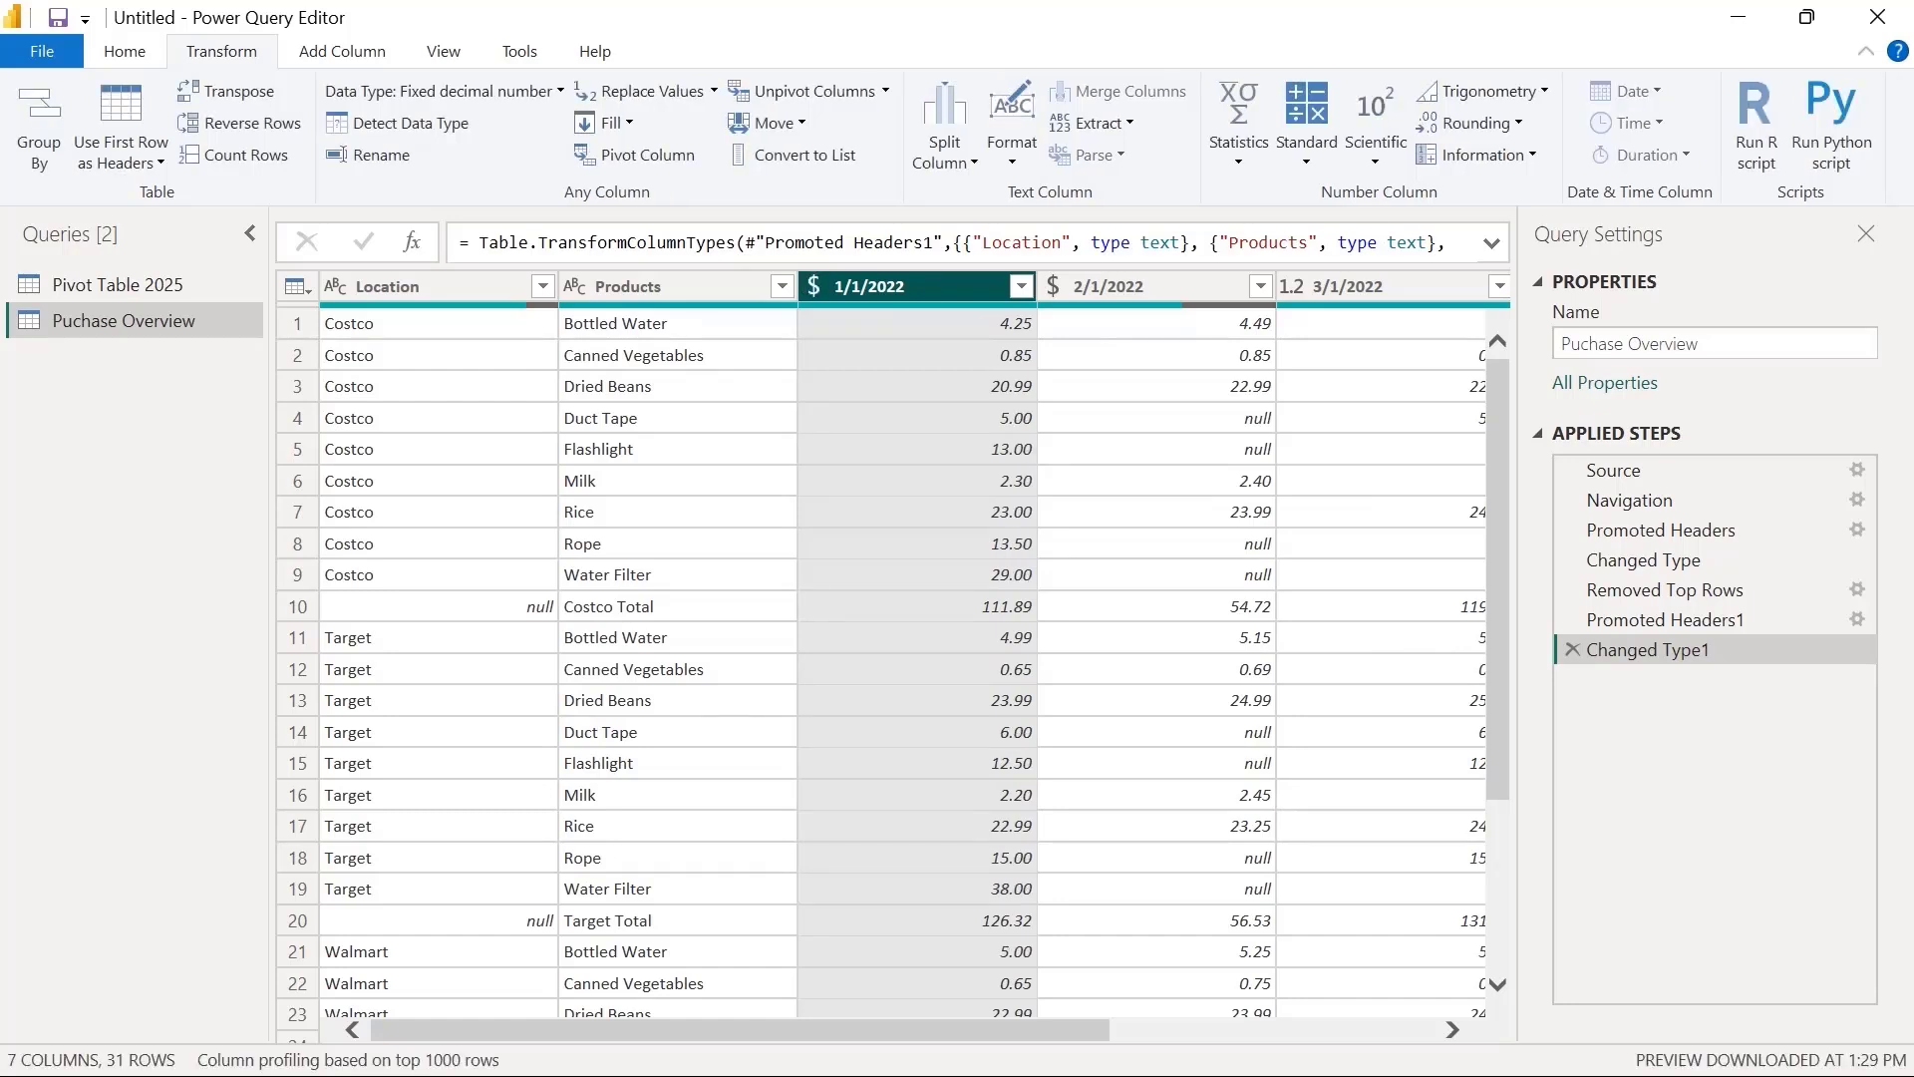
# Change the 3/1/2022 column to Fixed decimal number, replacing its current type conversion, with 2/1/2022 kept as Fixed decimal number
pyautogui.hscroll(3, 916, 655)
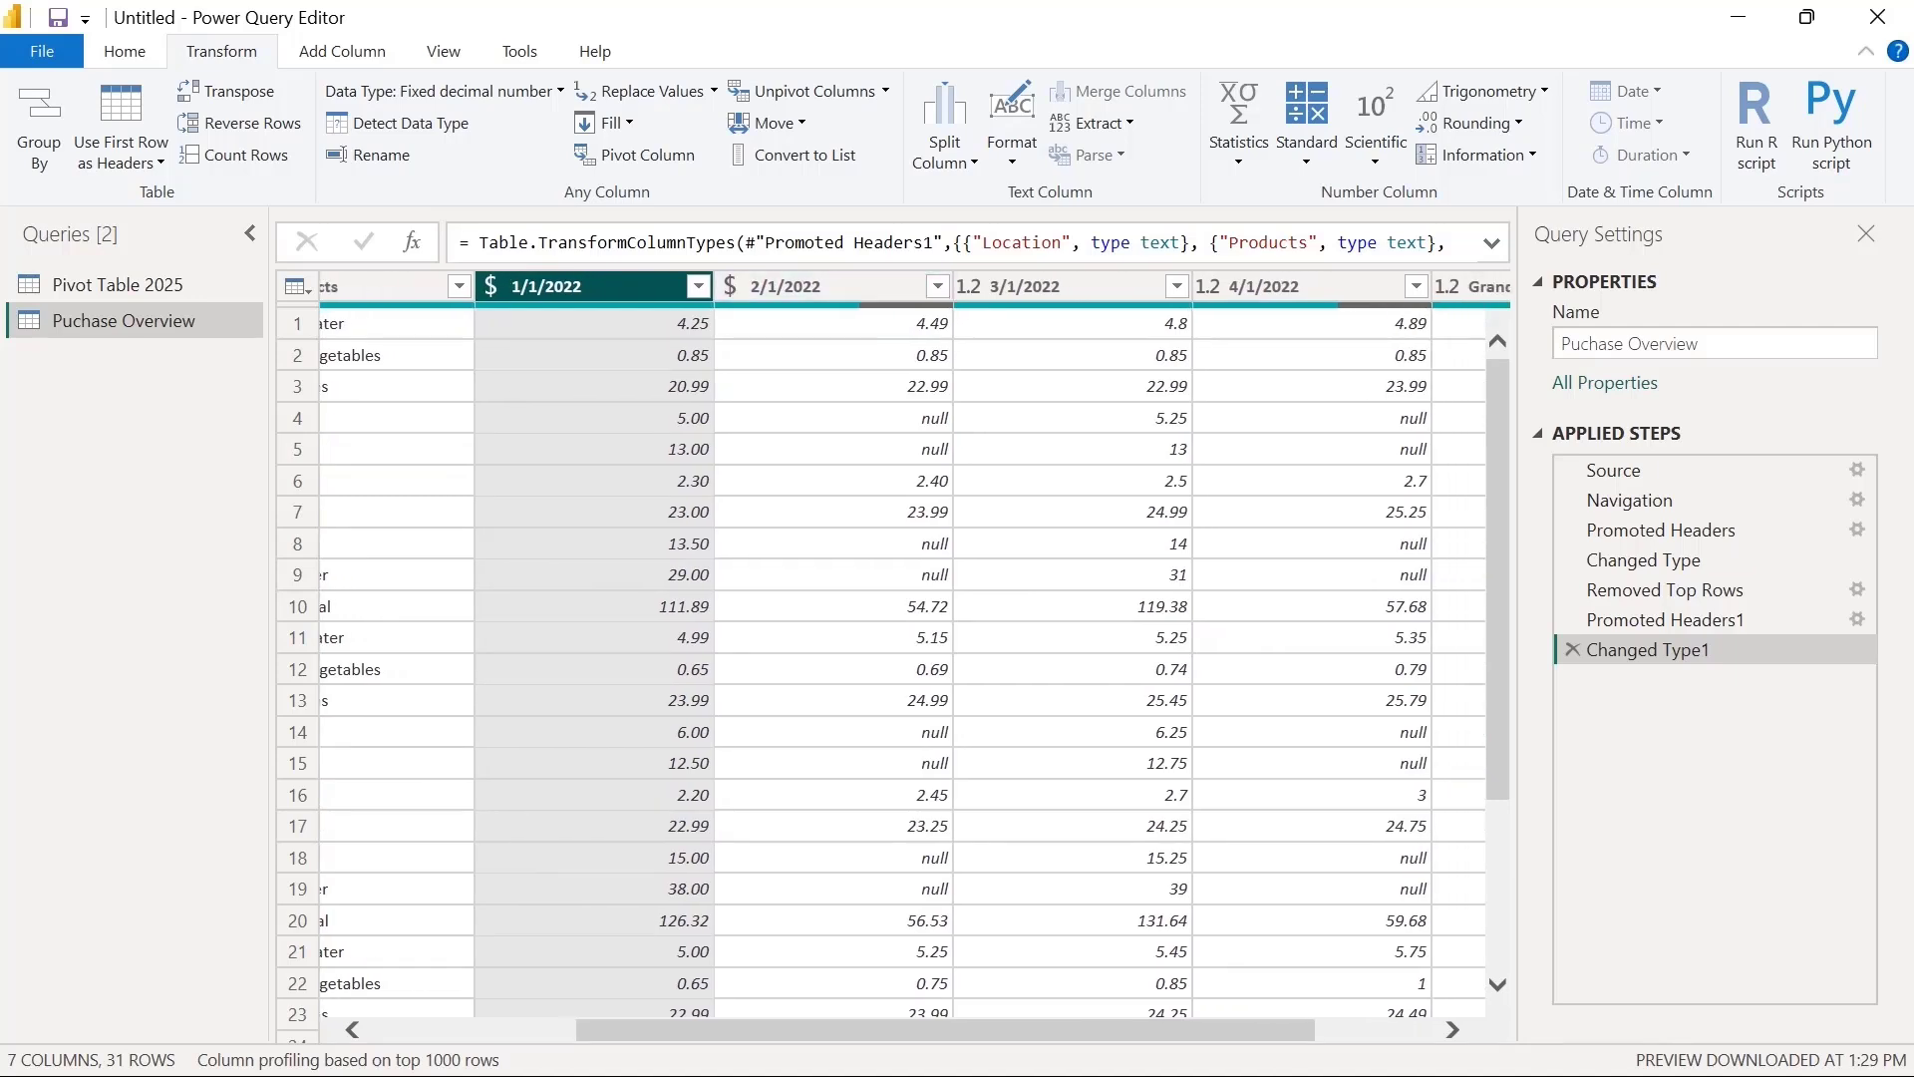
pyautogui.click(730, 286)
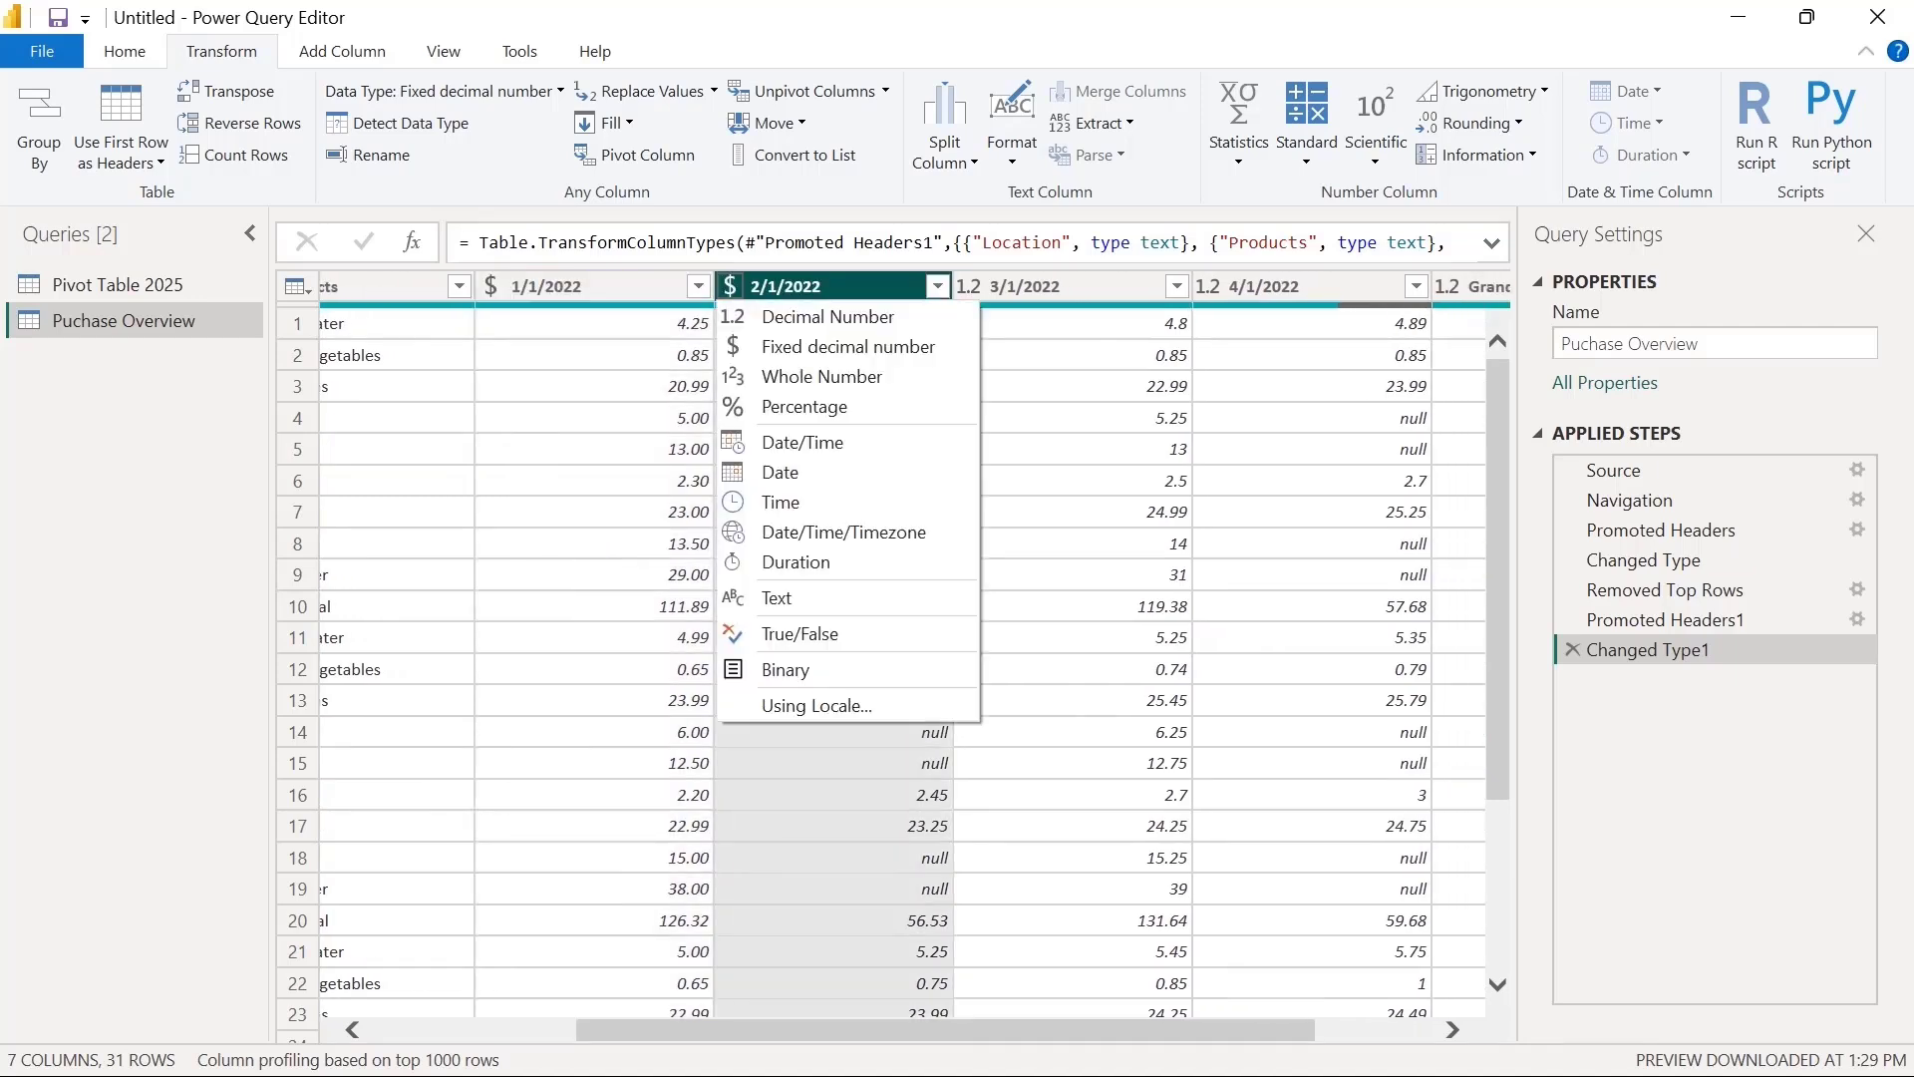
pyautogui.click(849, 346)
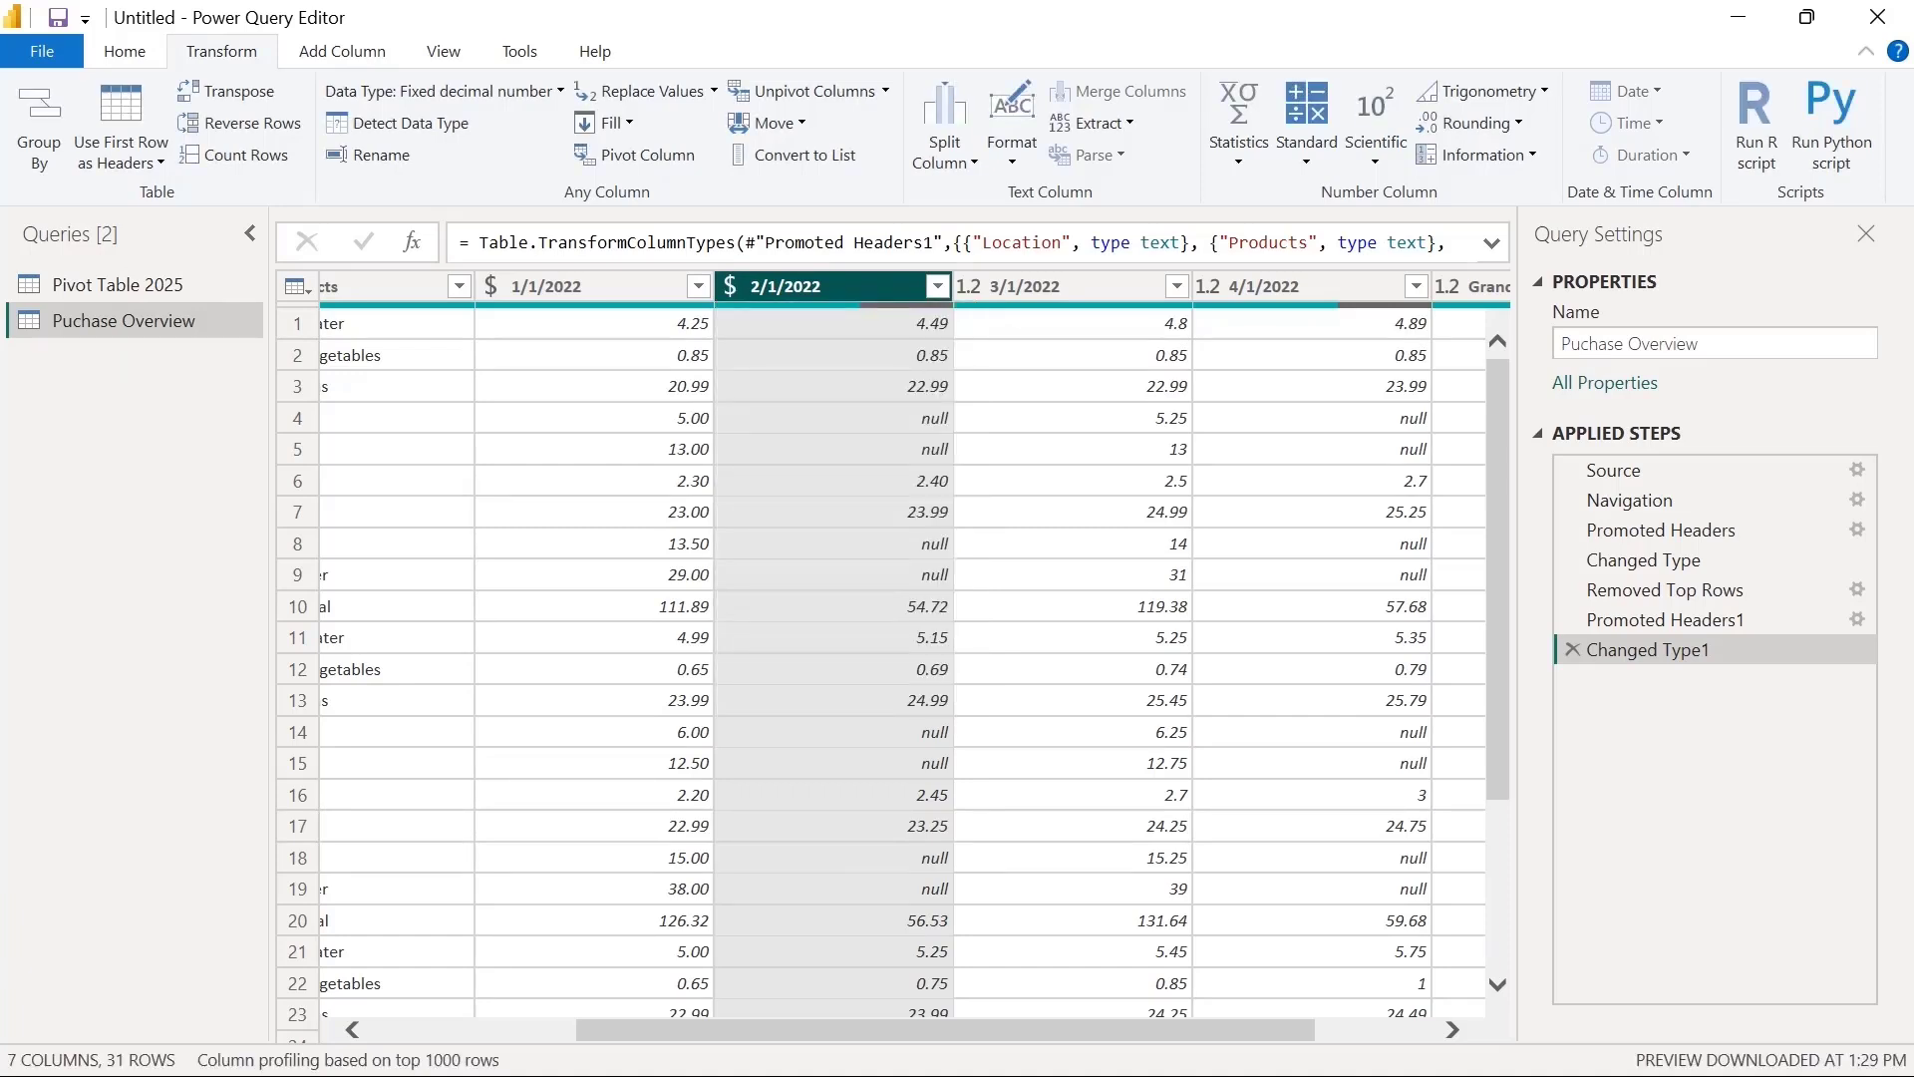
pyautogui.click(968, 286)
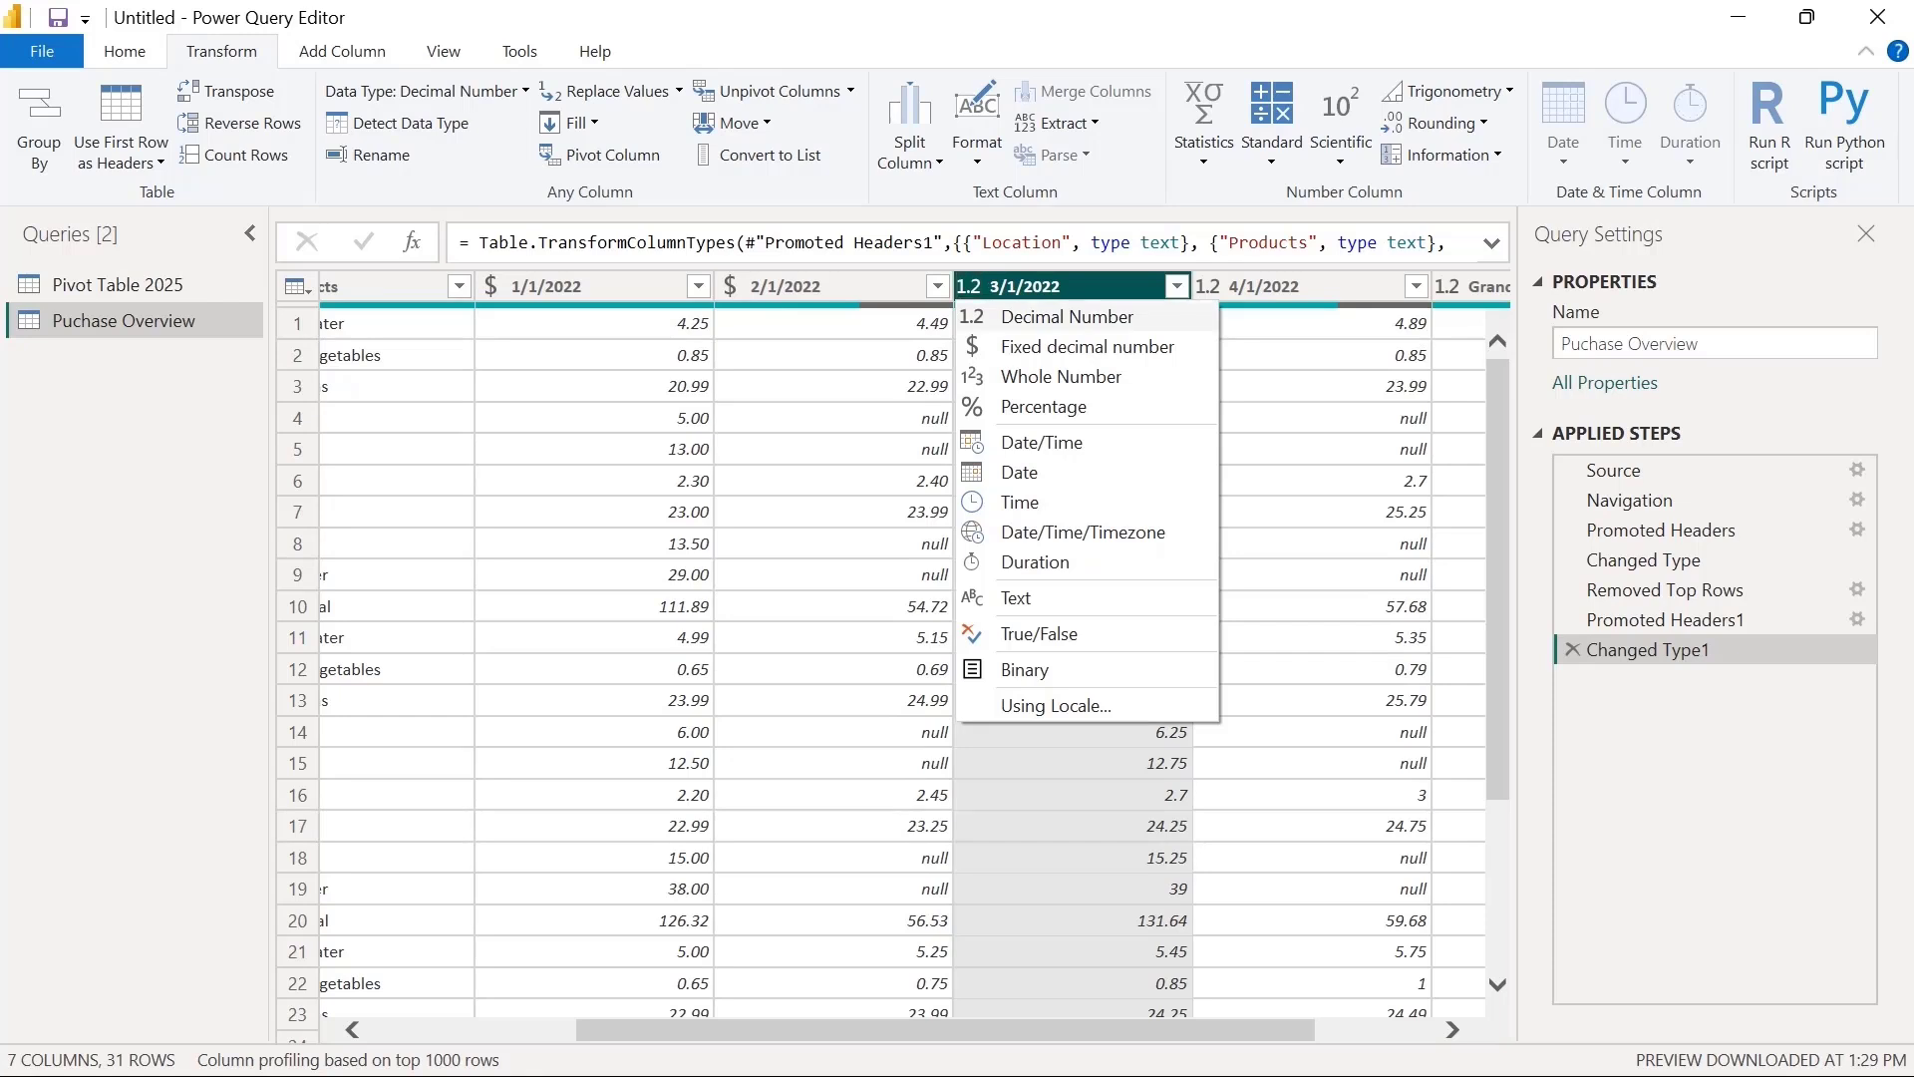
pyautogui.click(1077, 346)
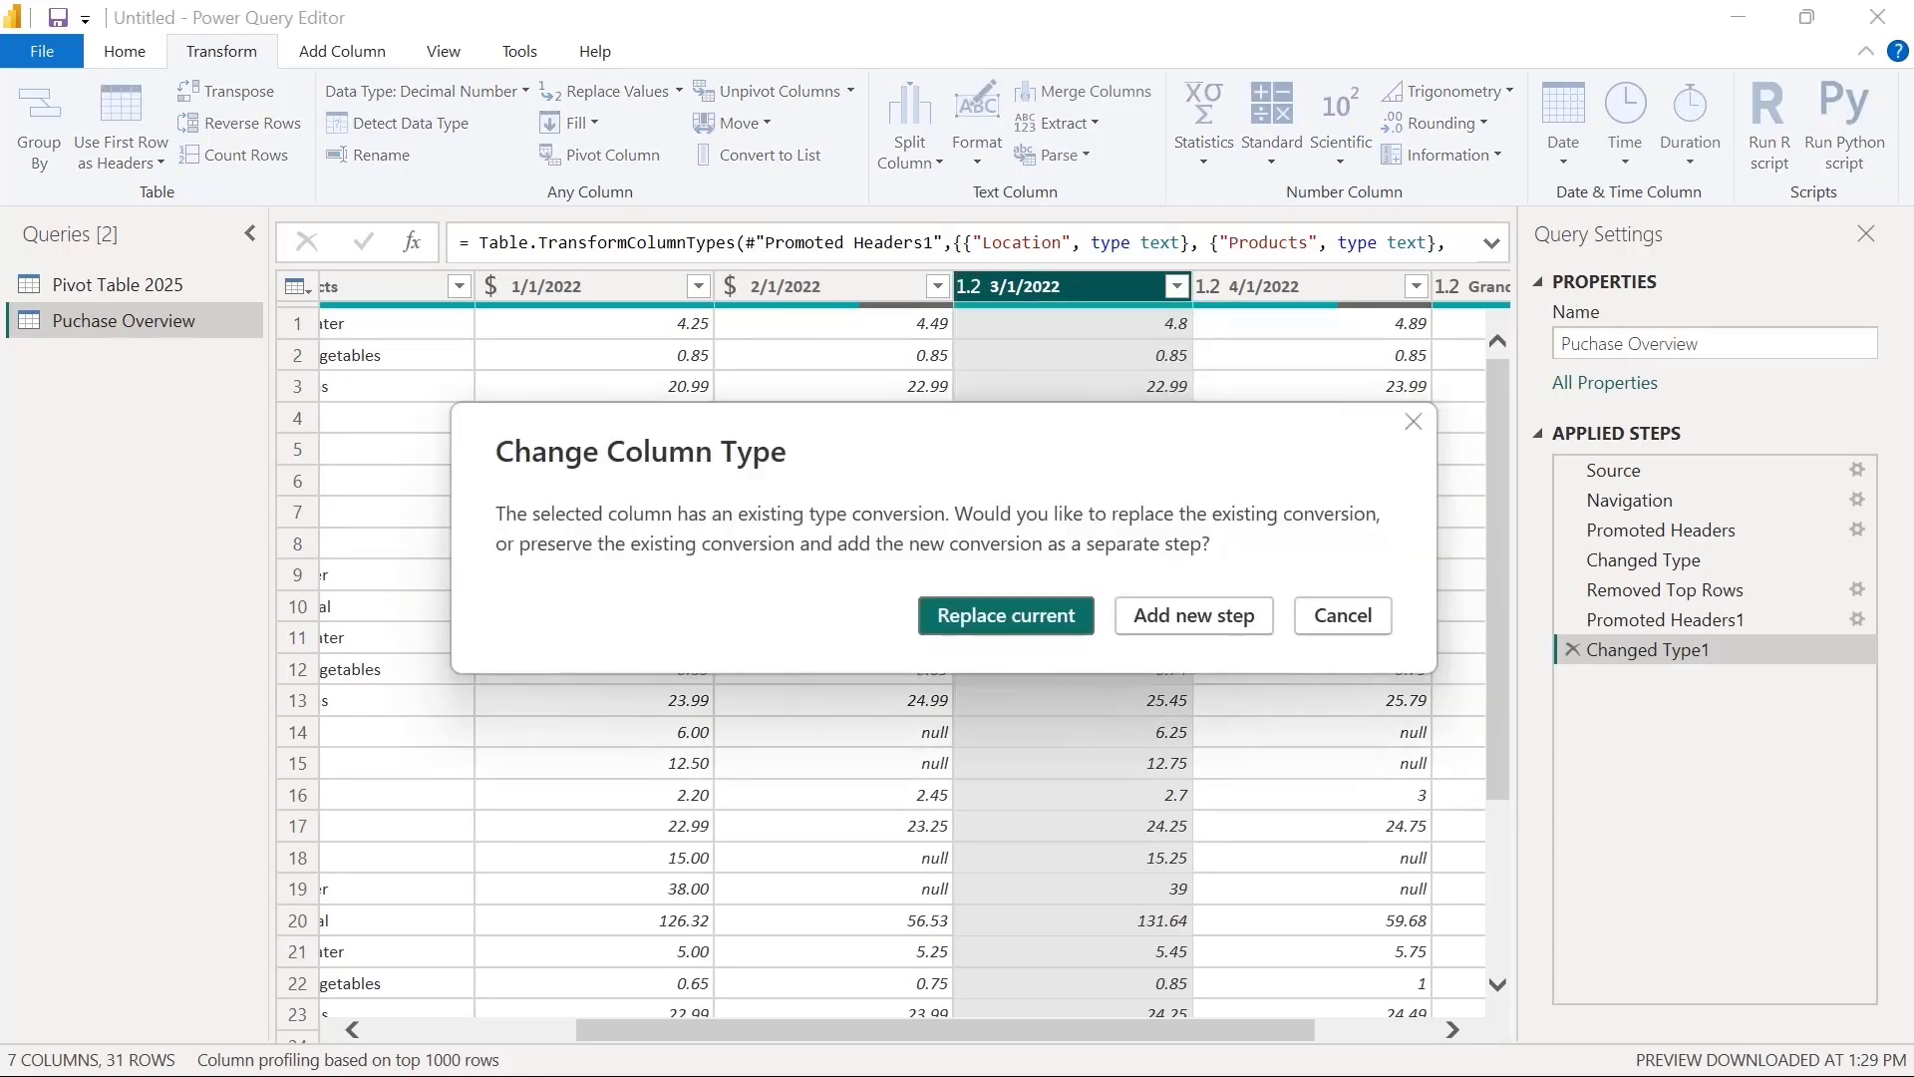
pyautogui.press('Return')
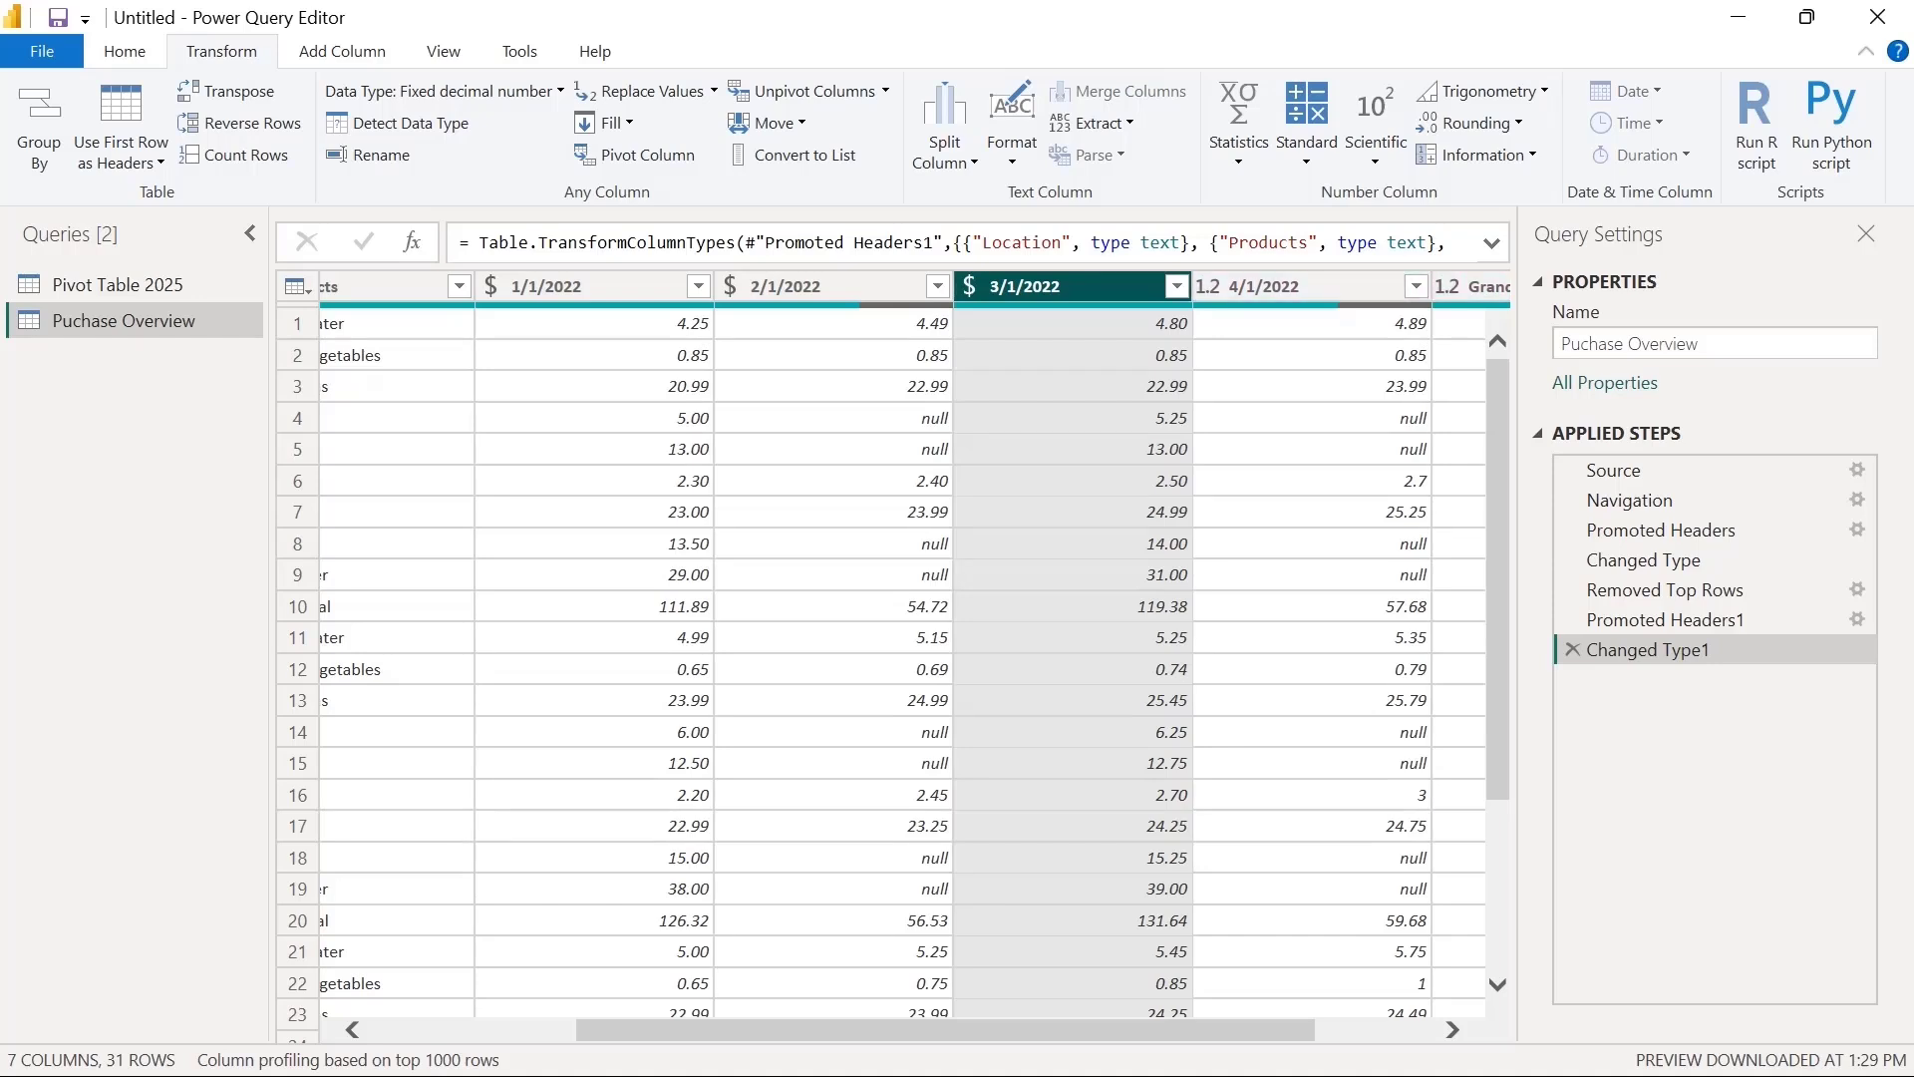
# Change the 4/1/2022 and Grand Total columns to Fixed decimal number, replacing their current type conversions
pyautogui.click(1207, 287)
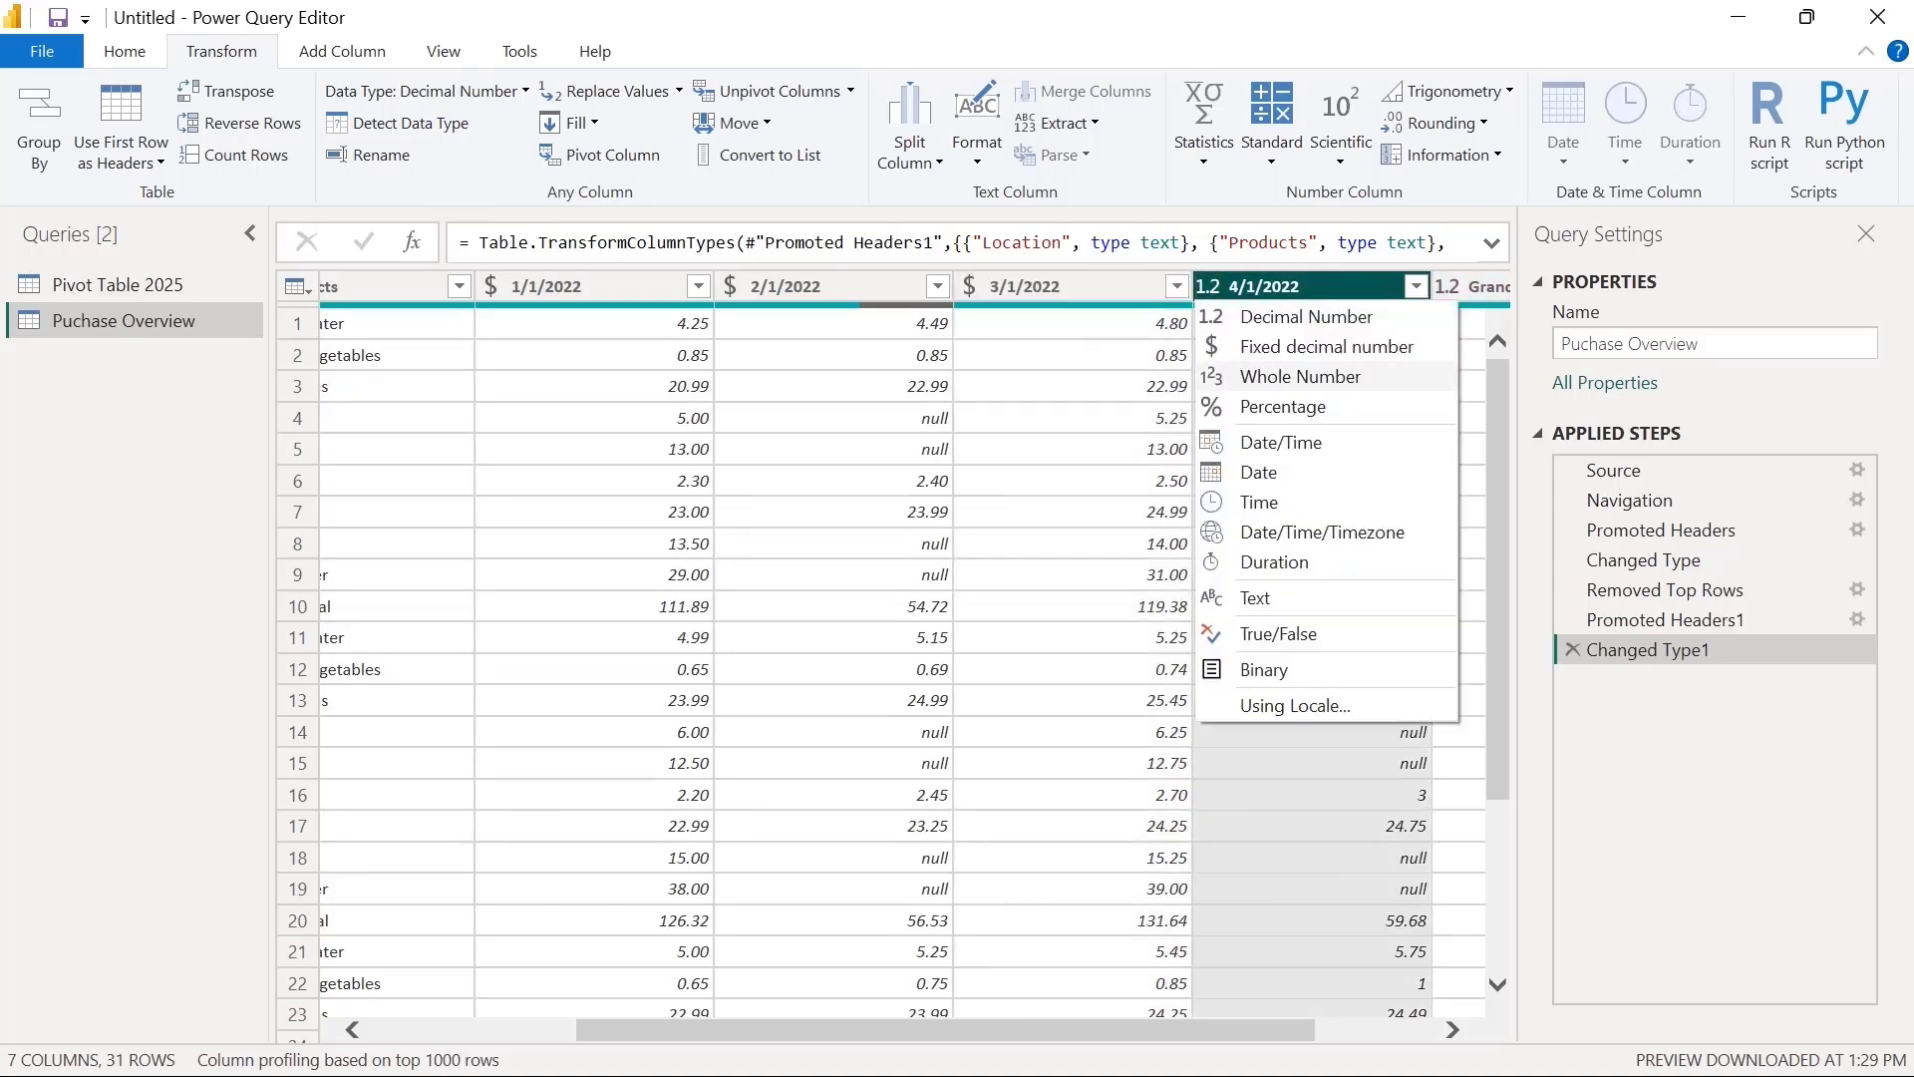
pyautogui.click(1326, 346)
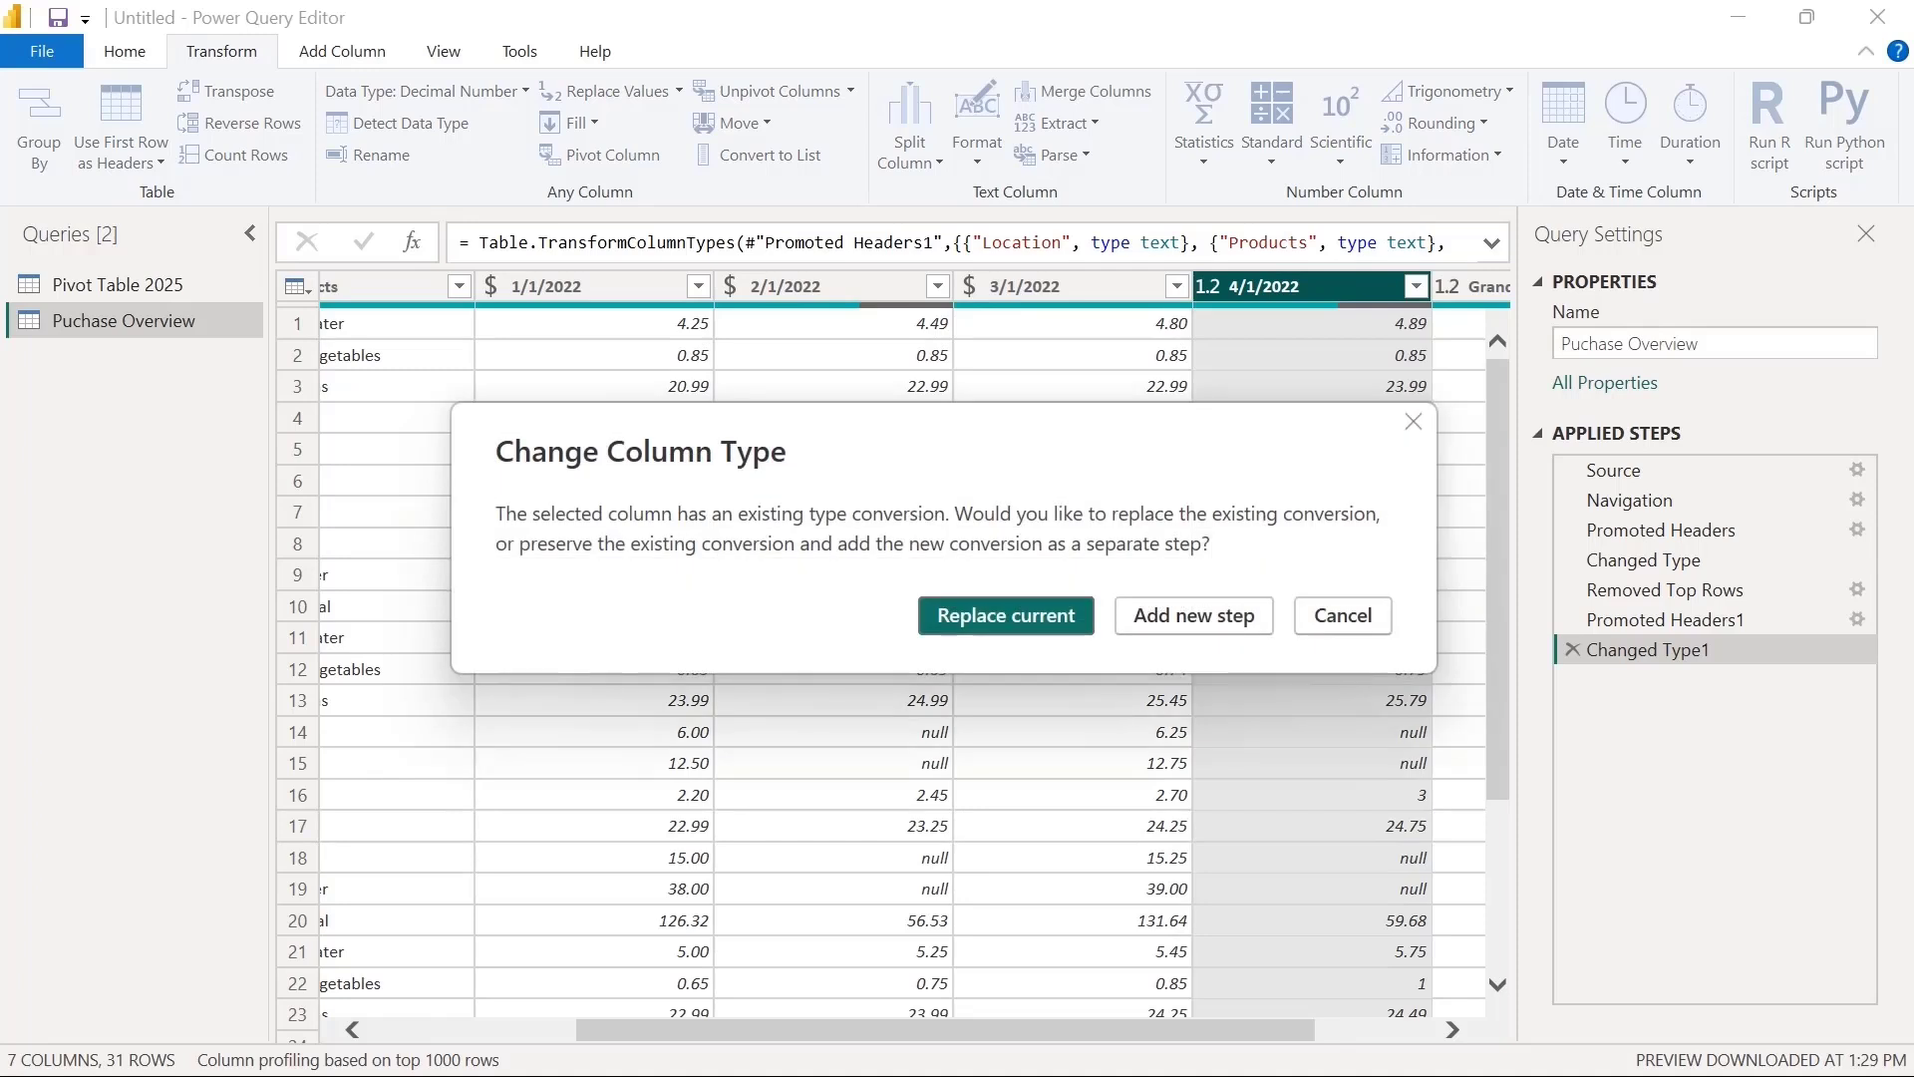
pyautogui.click(1006, 616)
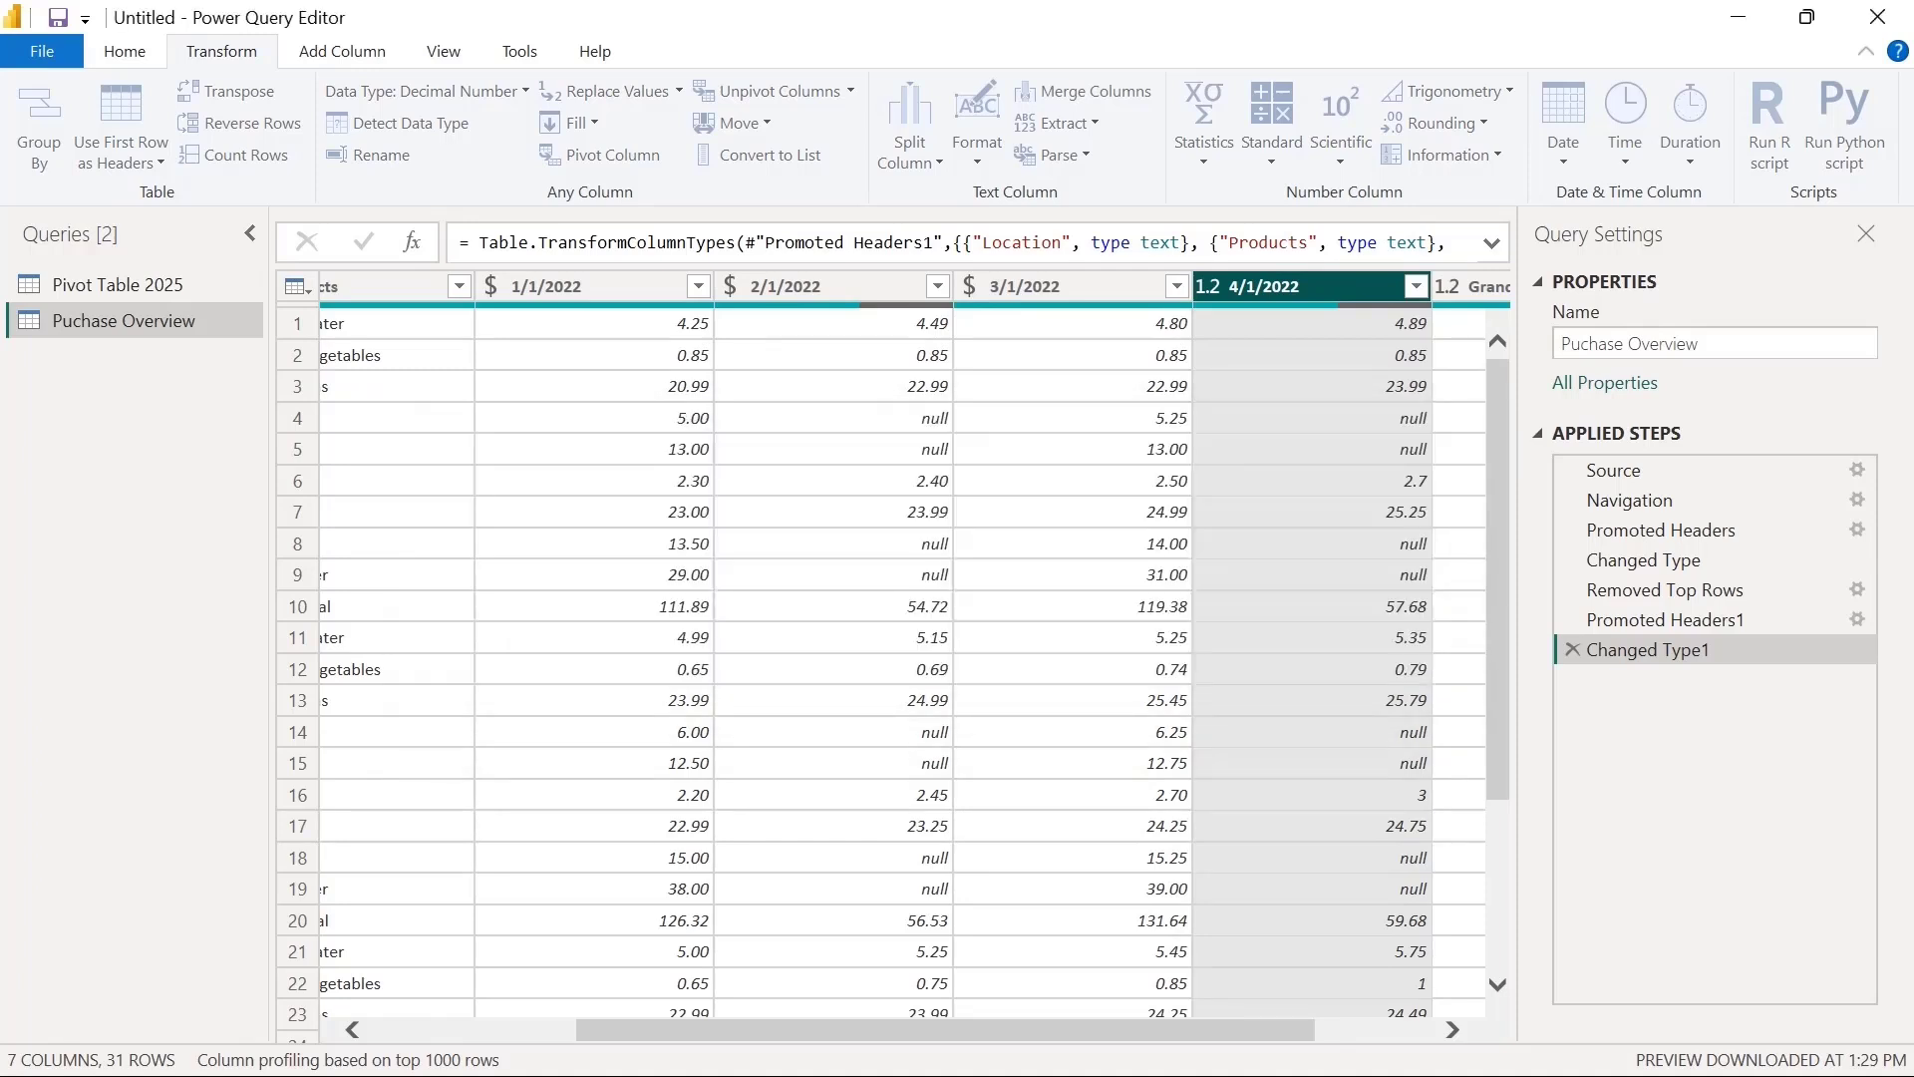
pyautogui.hscroll(2, 903, 658)
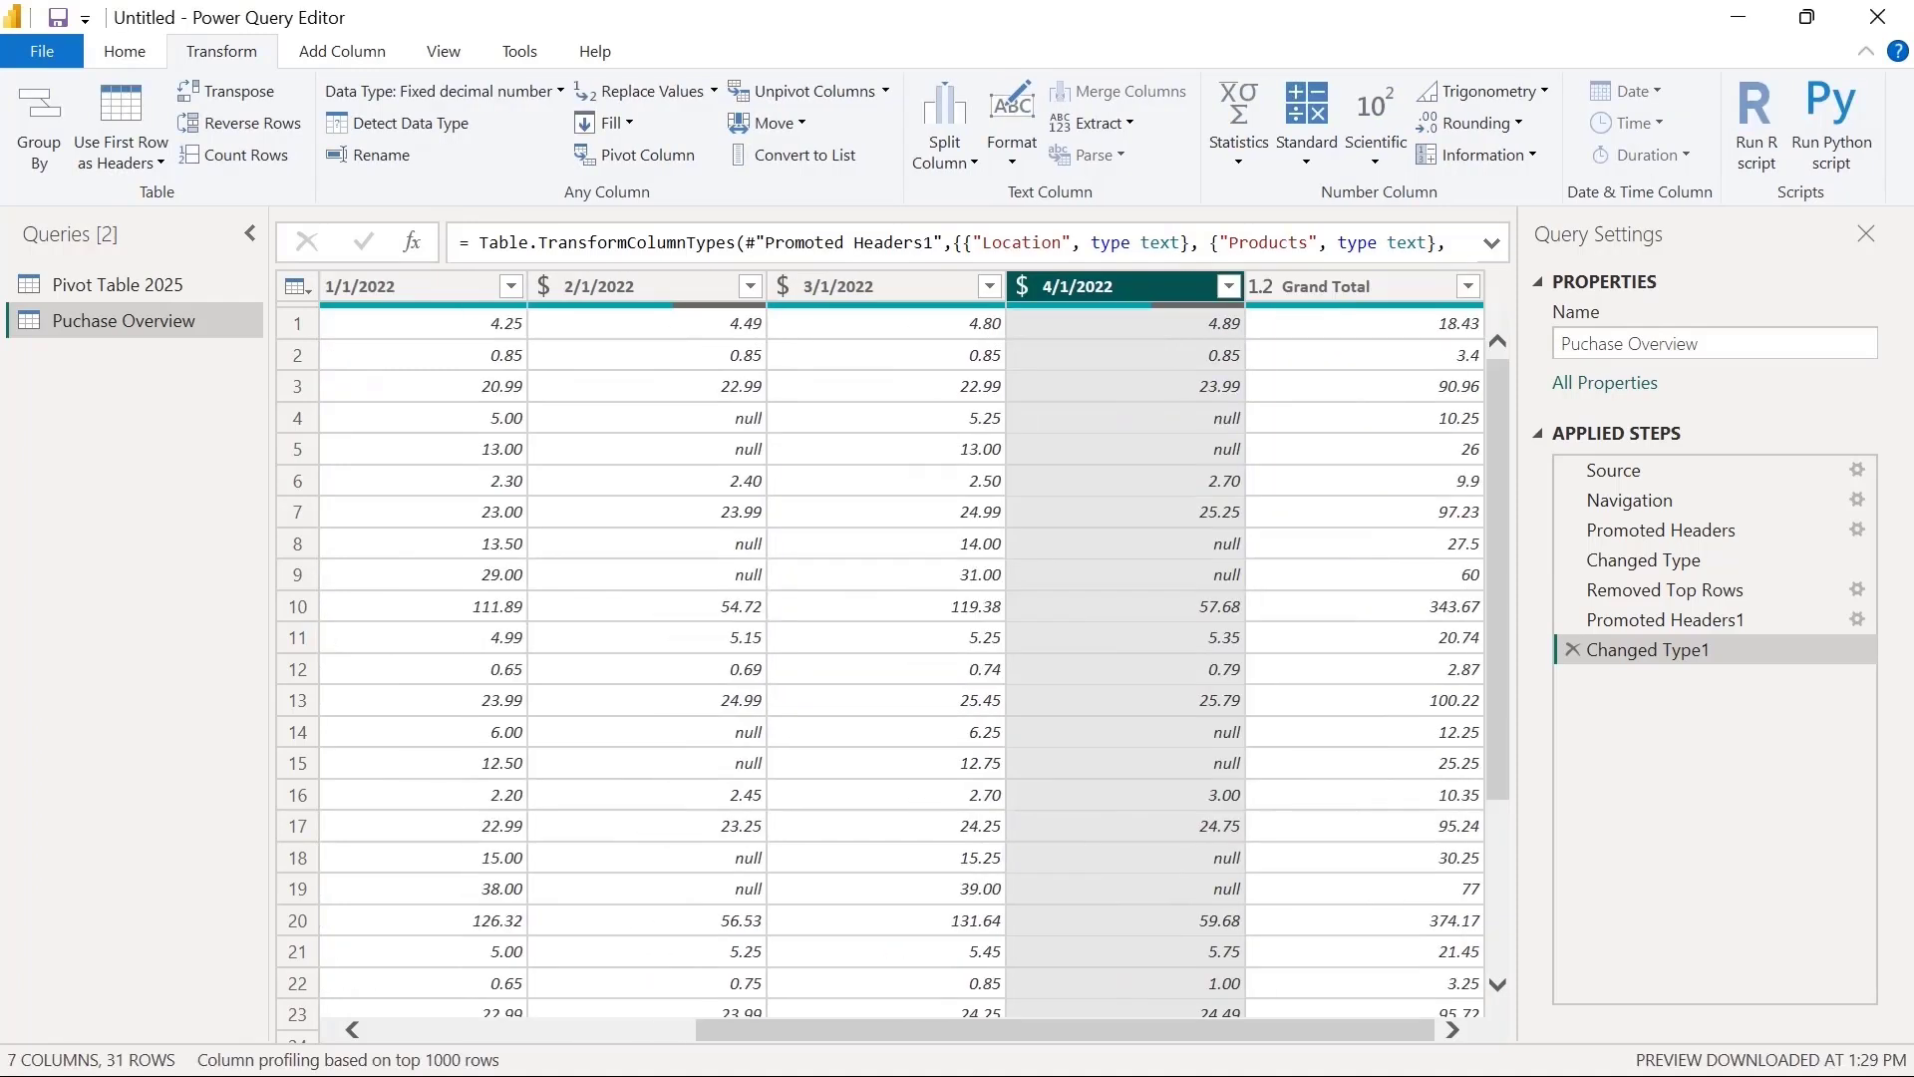
pyautogui.click(1261, 286)
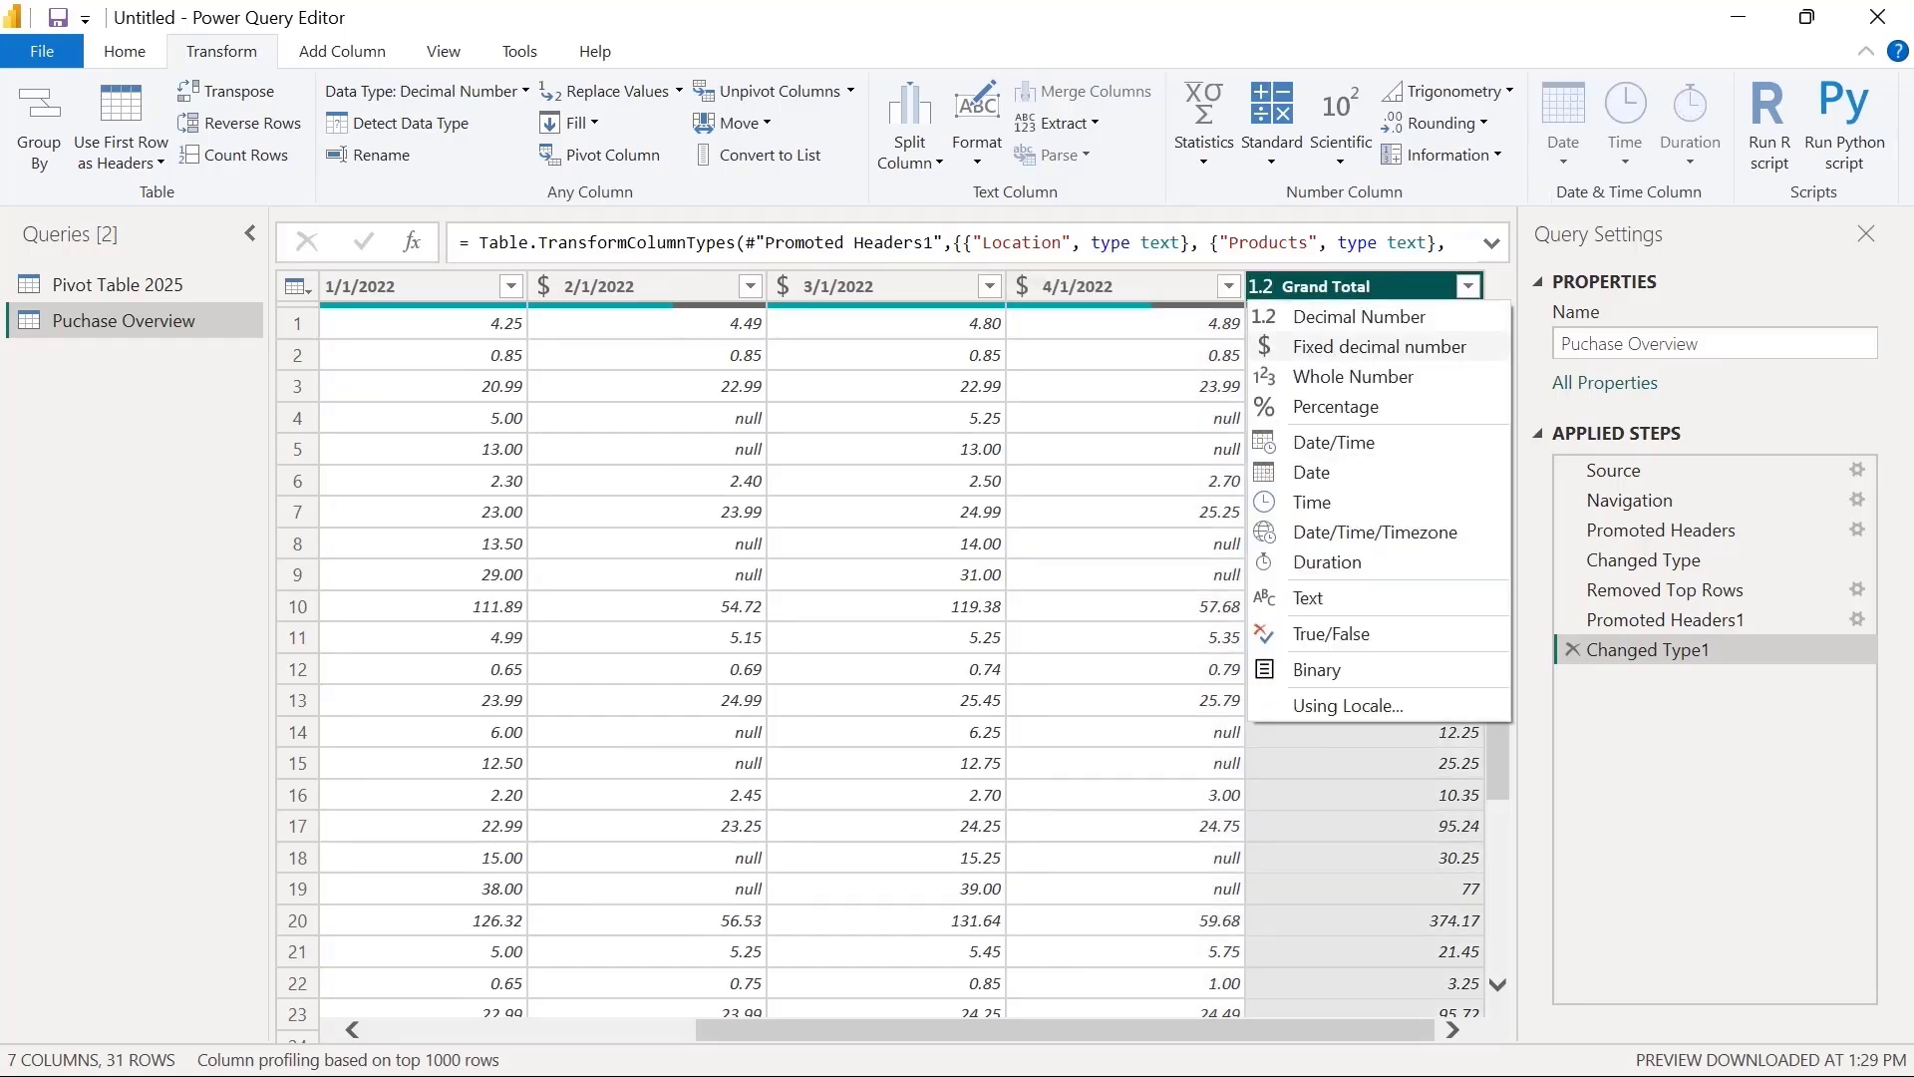
pyautogui.click(1379, 346)
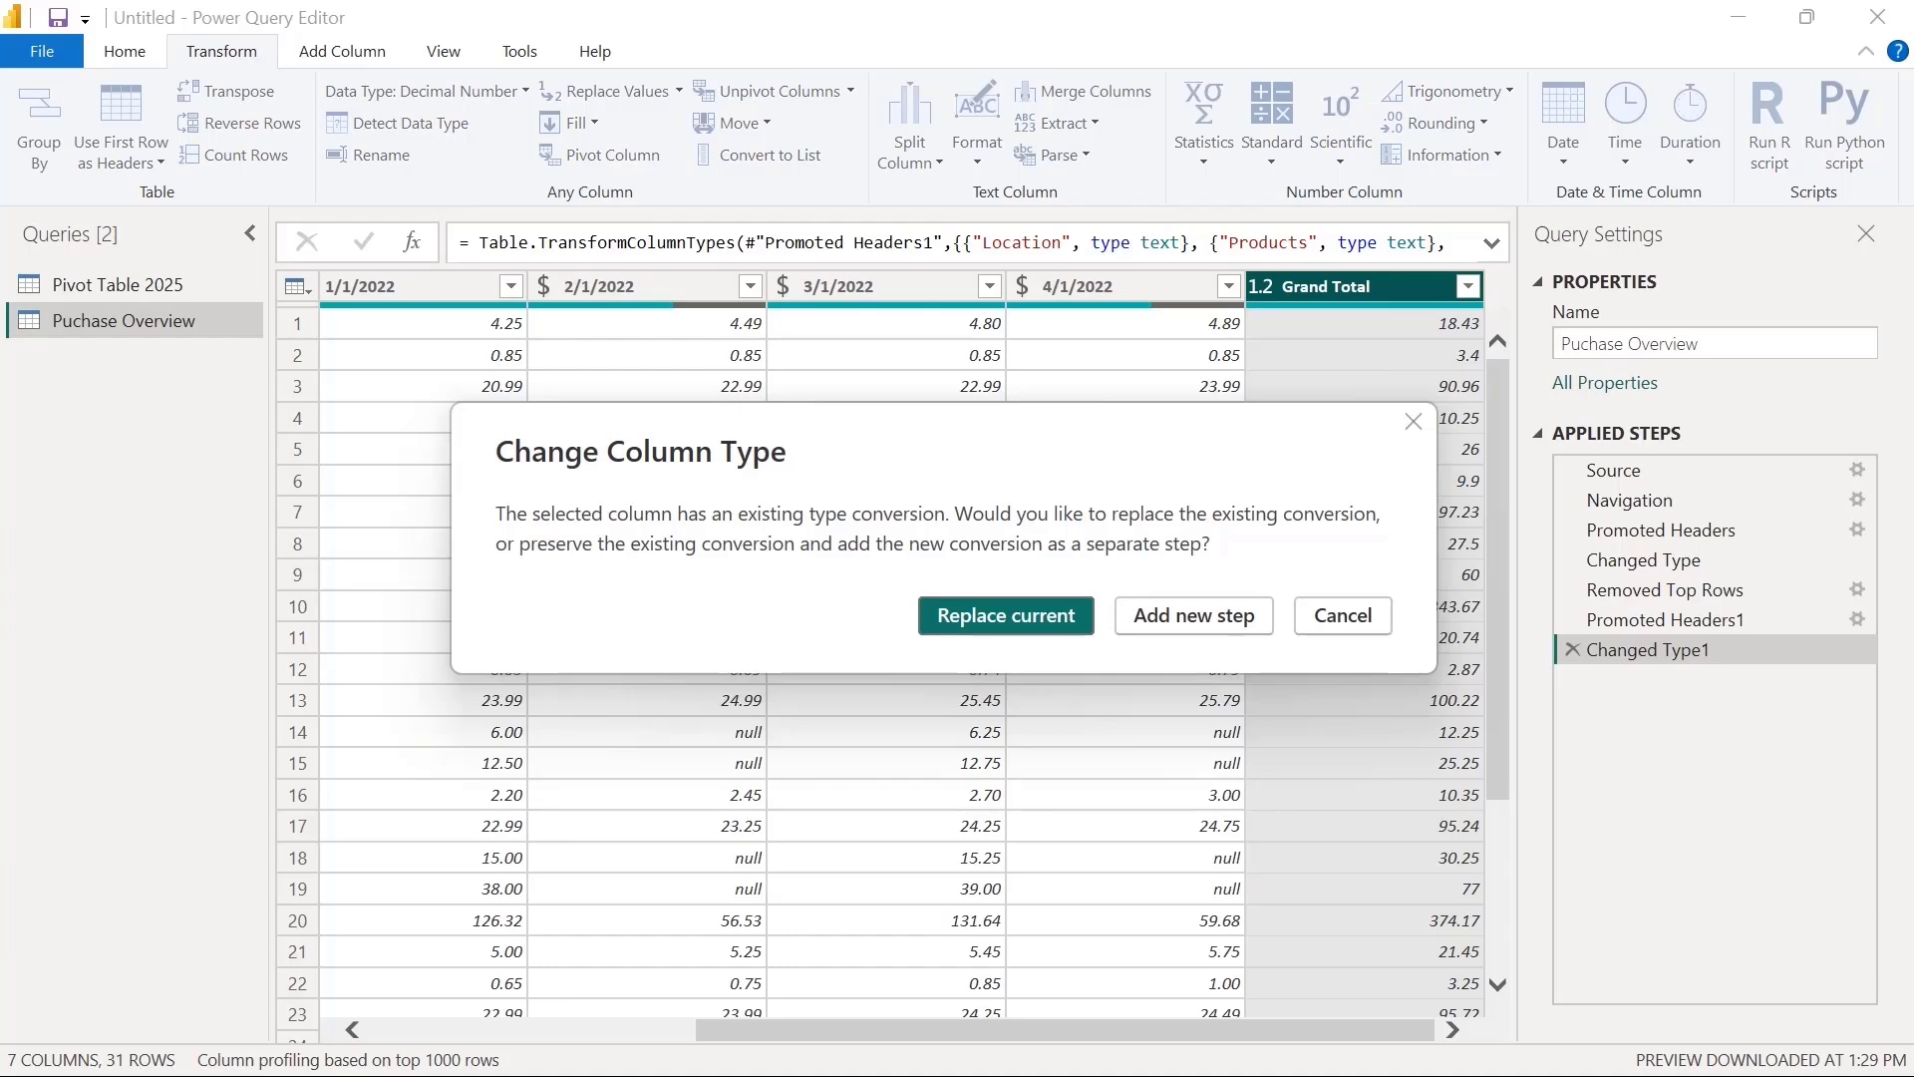
pyautogui.press('Return')
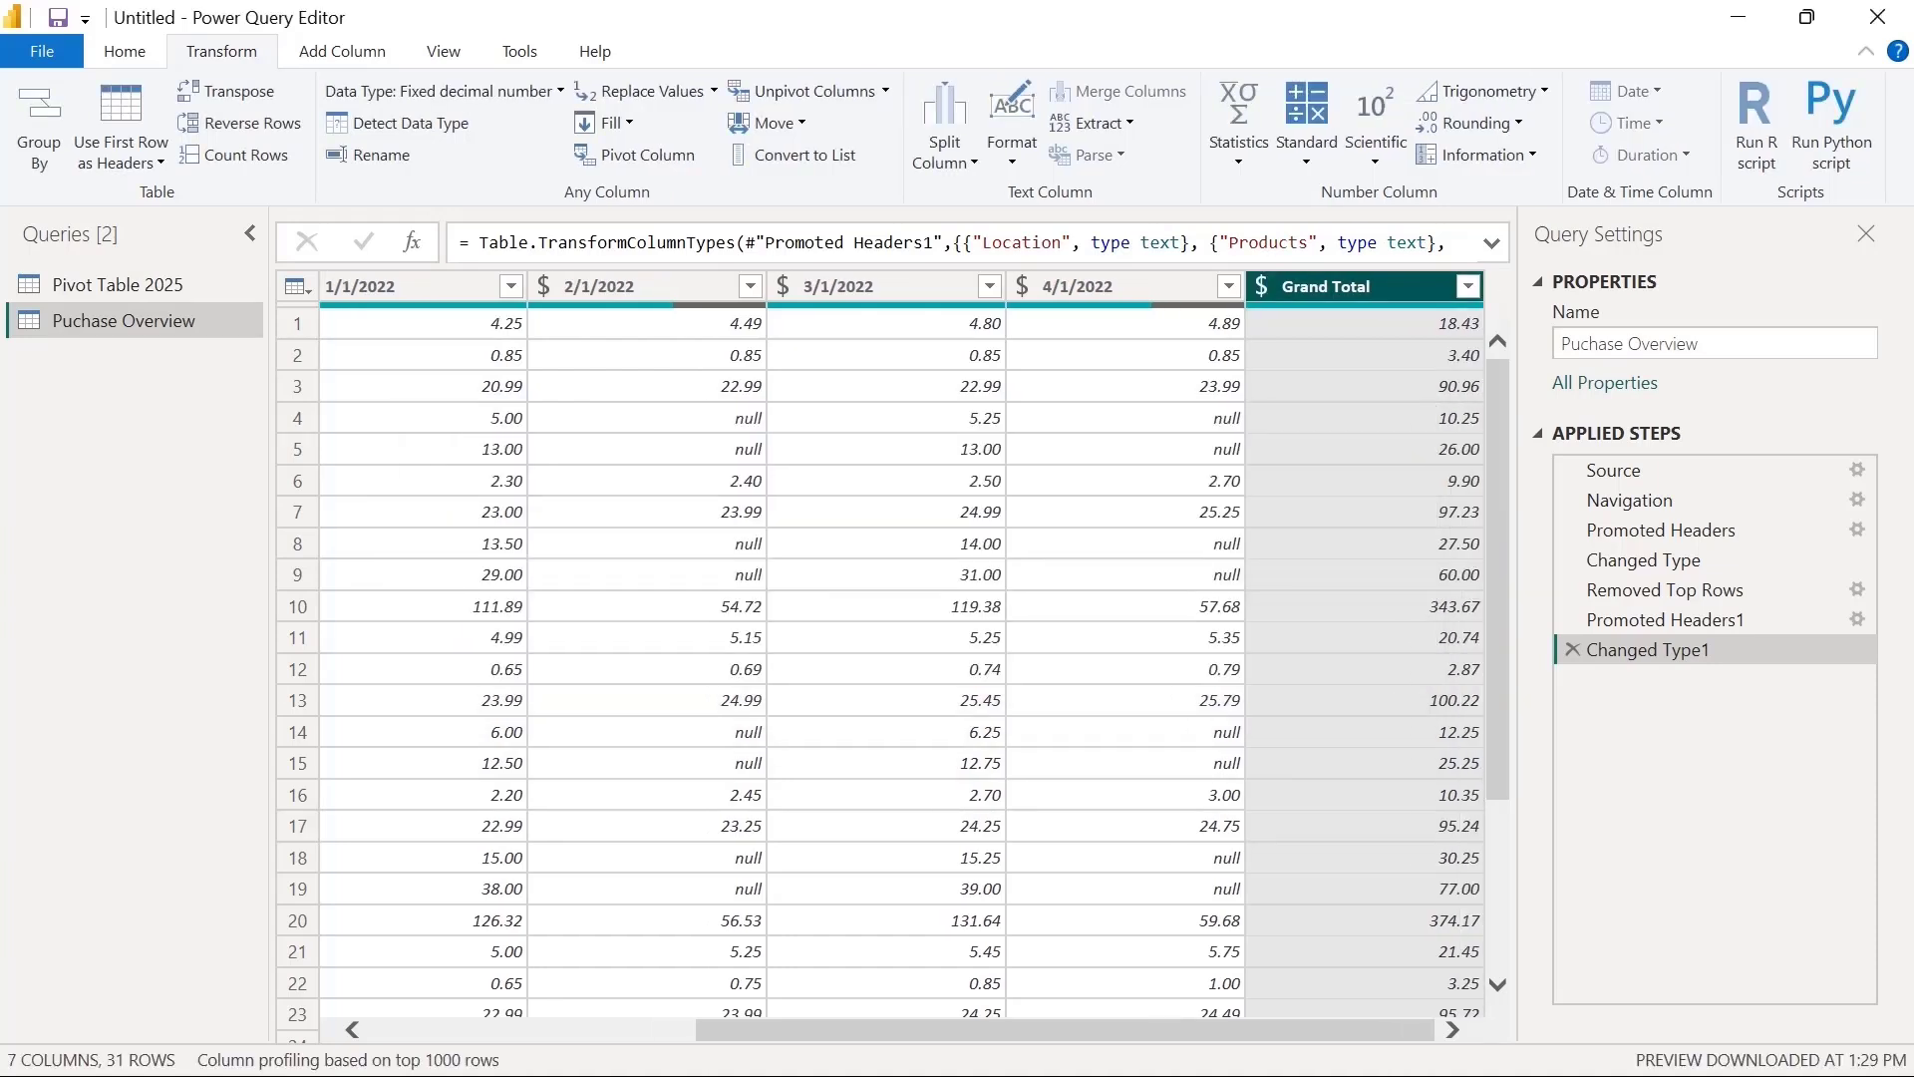
# Filter out the subtotal and total rows of Puchase Overview by removing the empty values from the Location column
pyautogui.hscroll(-5, 893, 653)
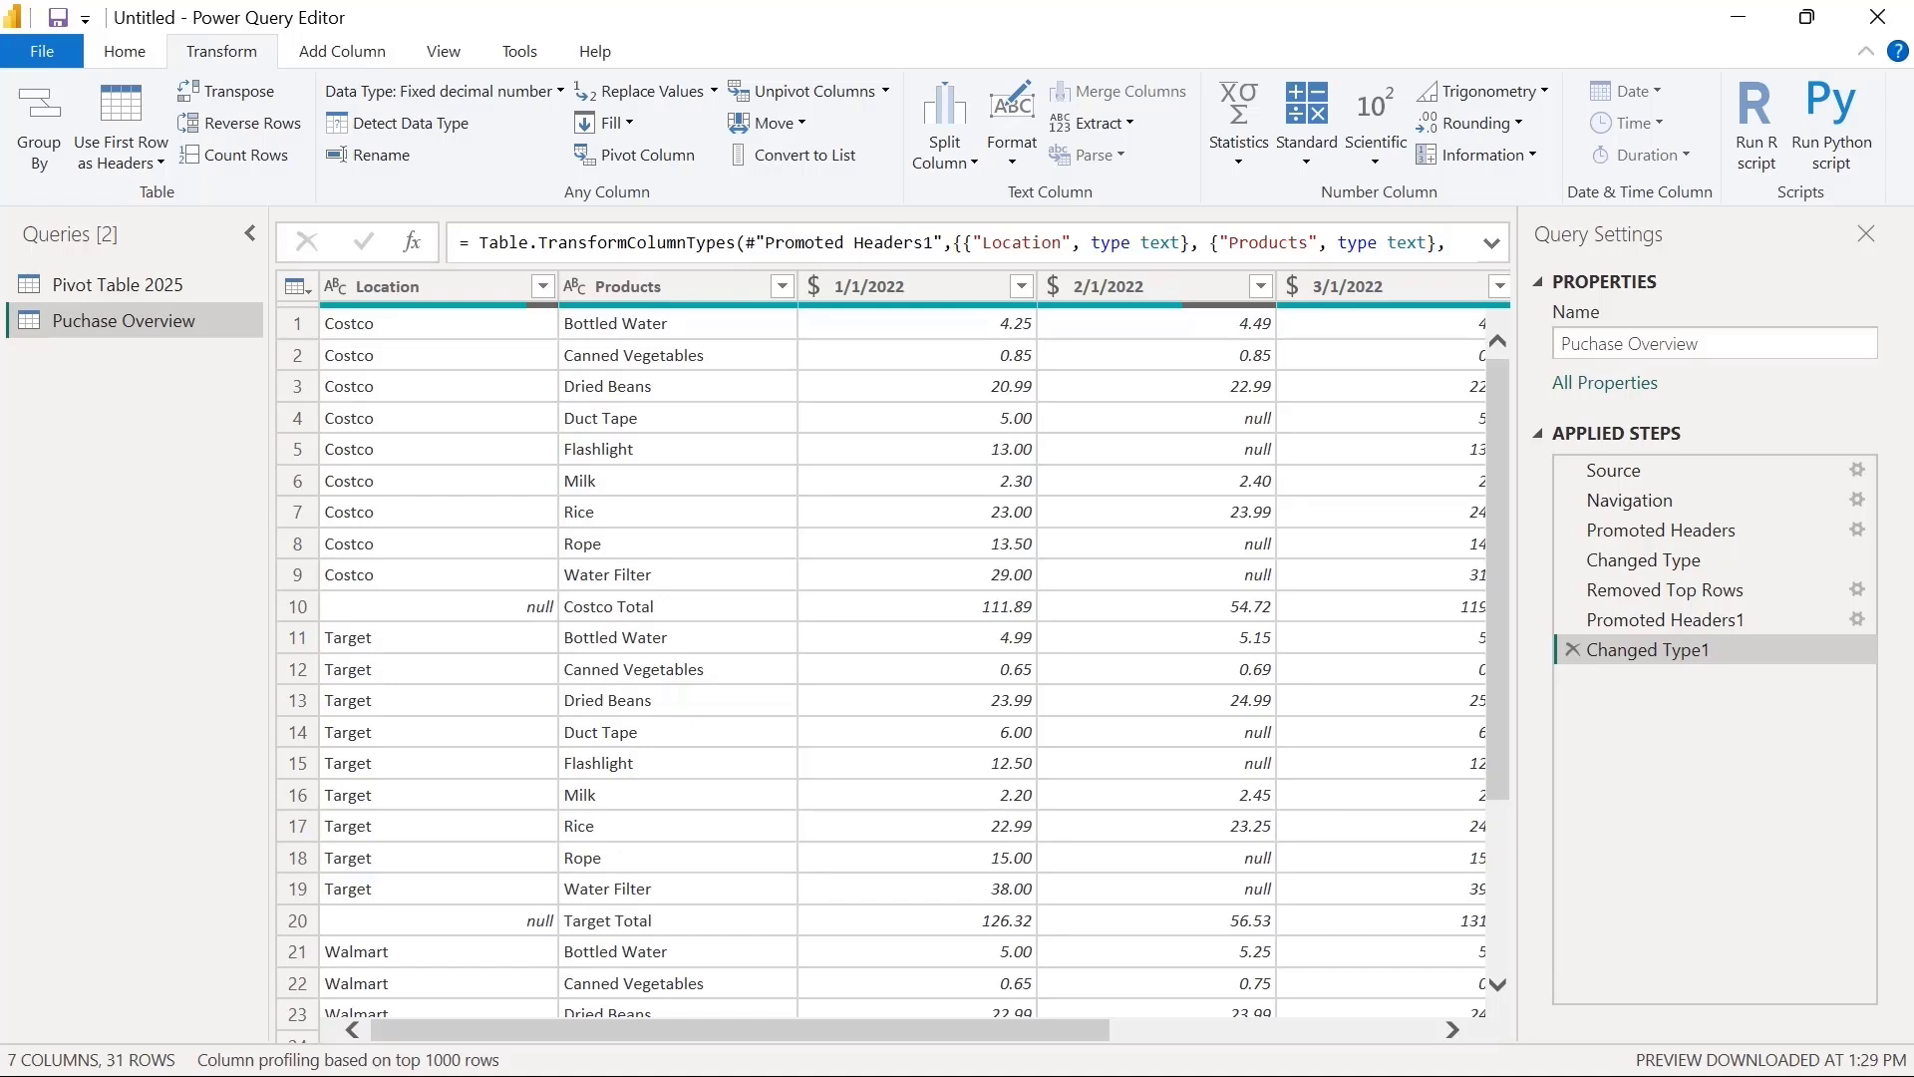
pyautogui.click(297, 606)
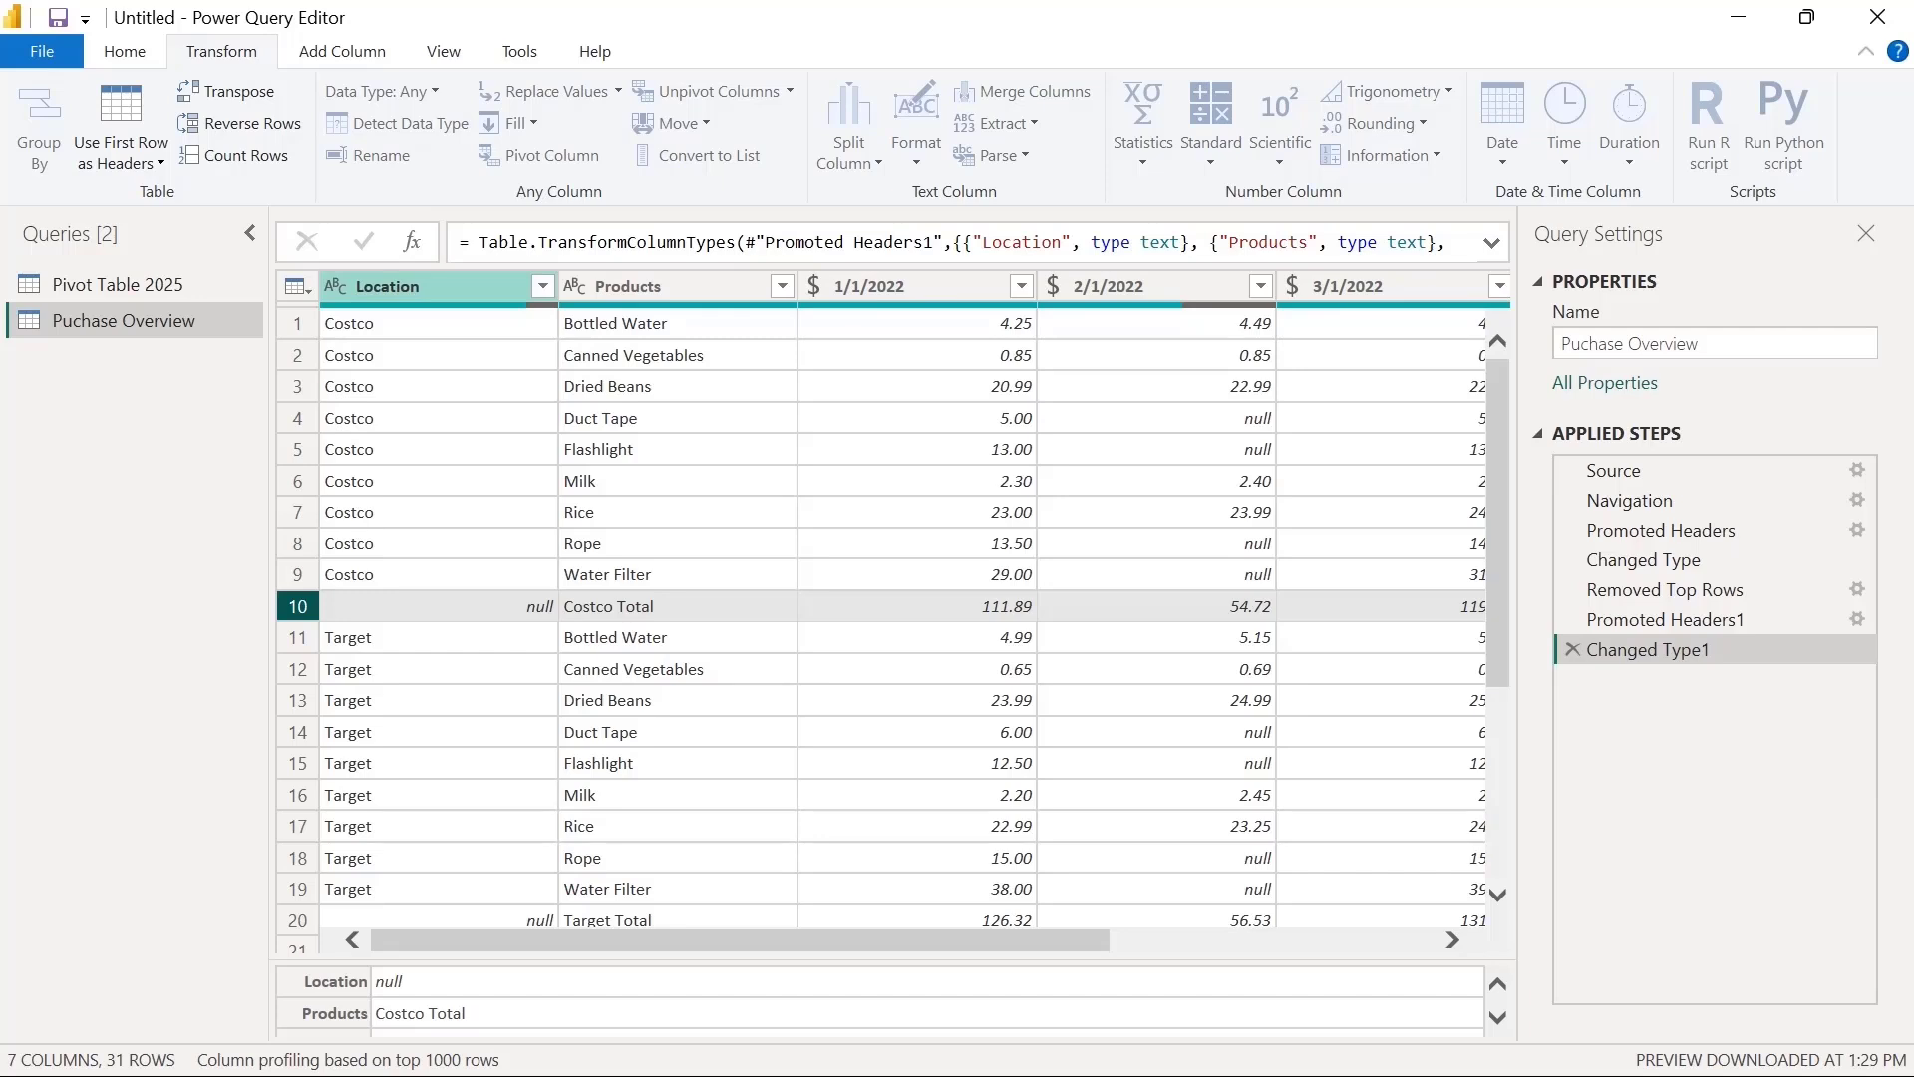
pyautogui.click(542, 287)
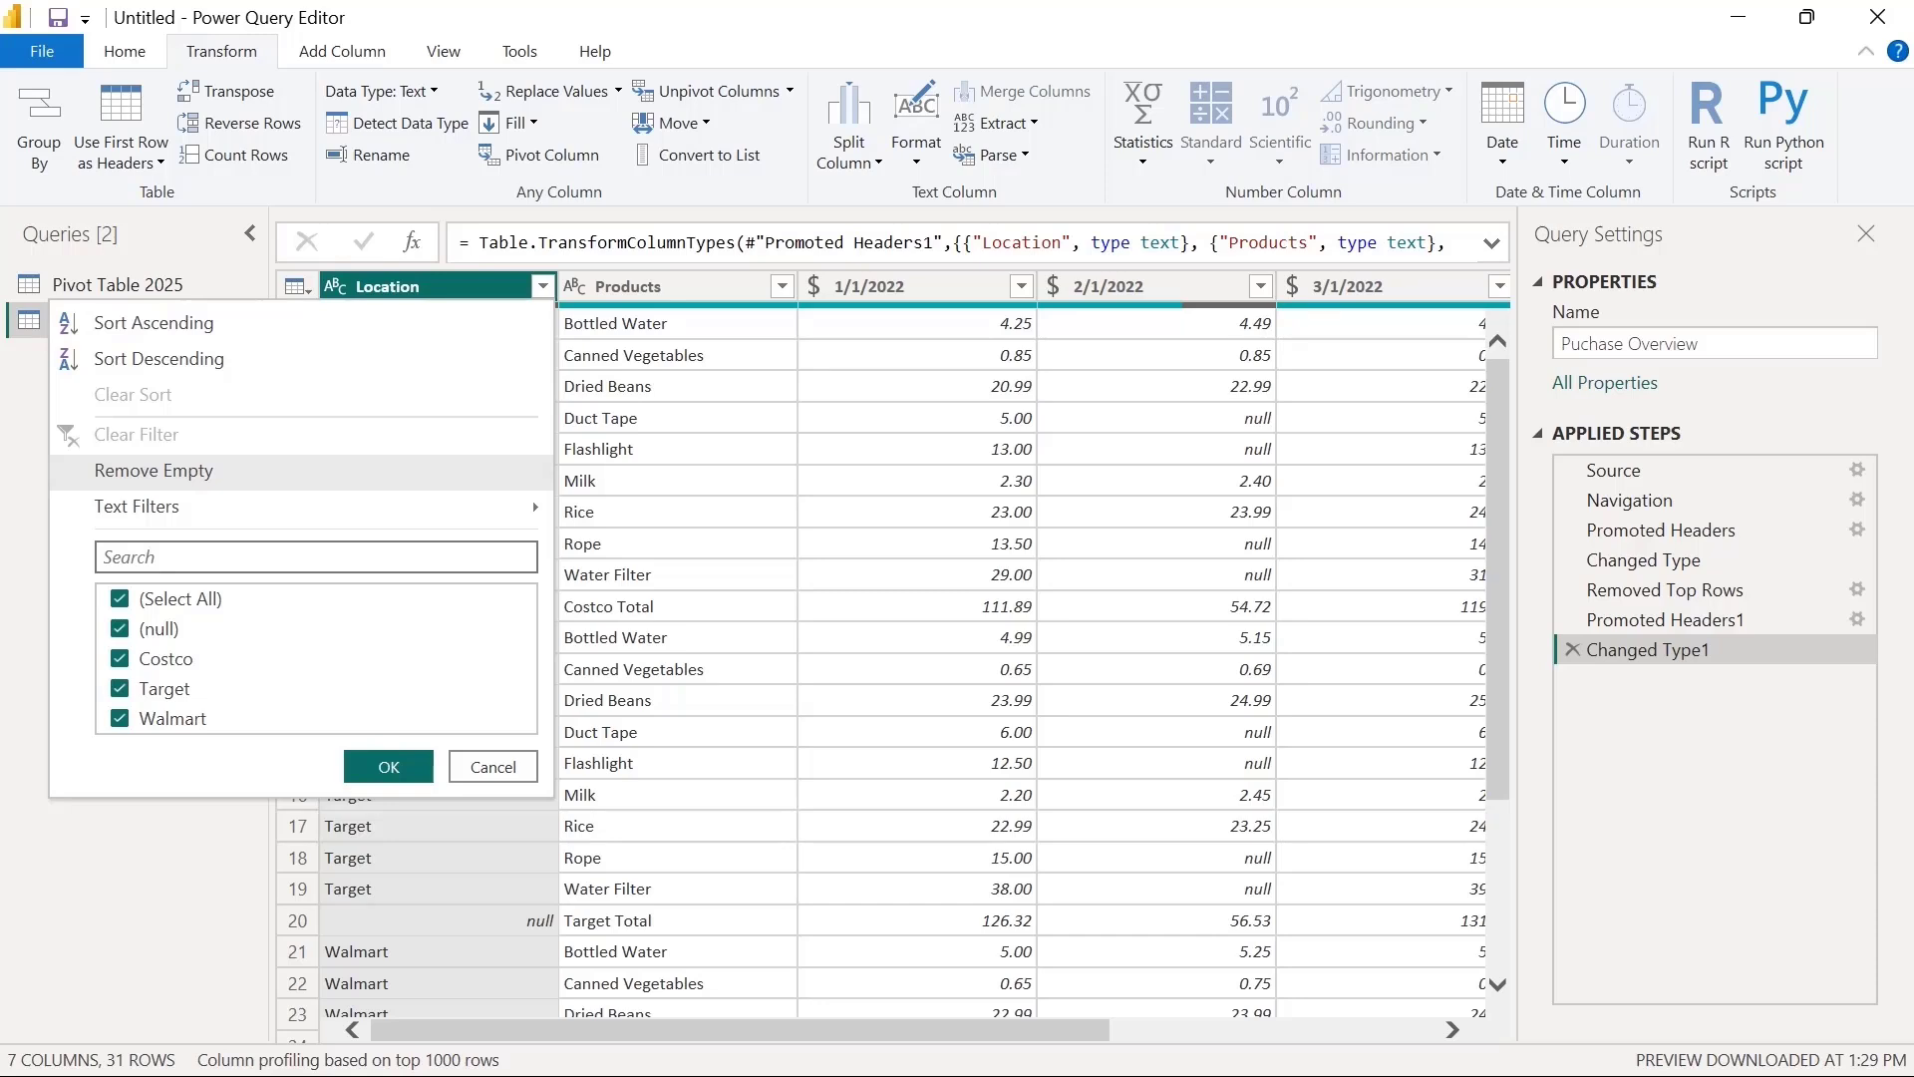
pyautogui.click(154, 470)
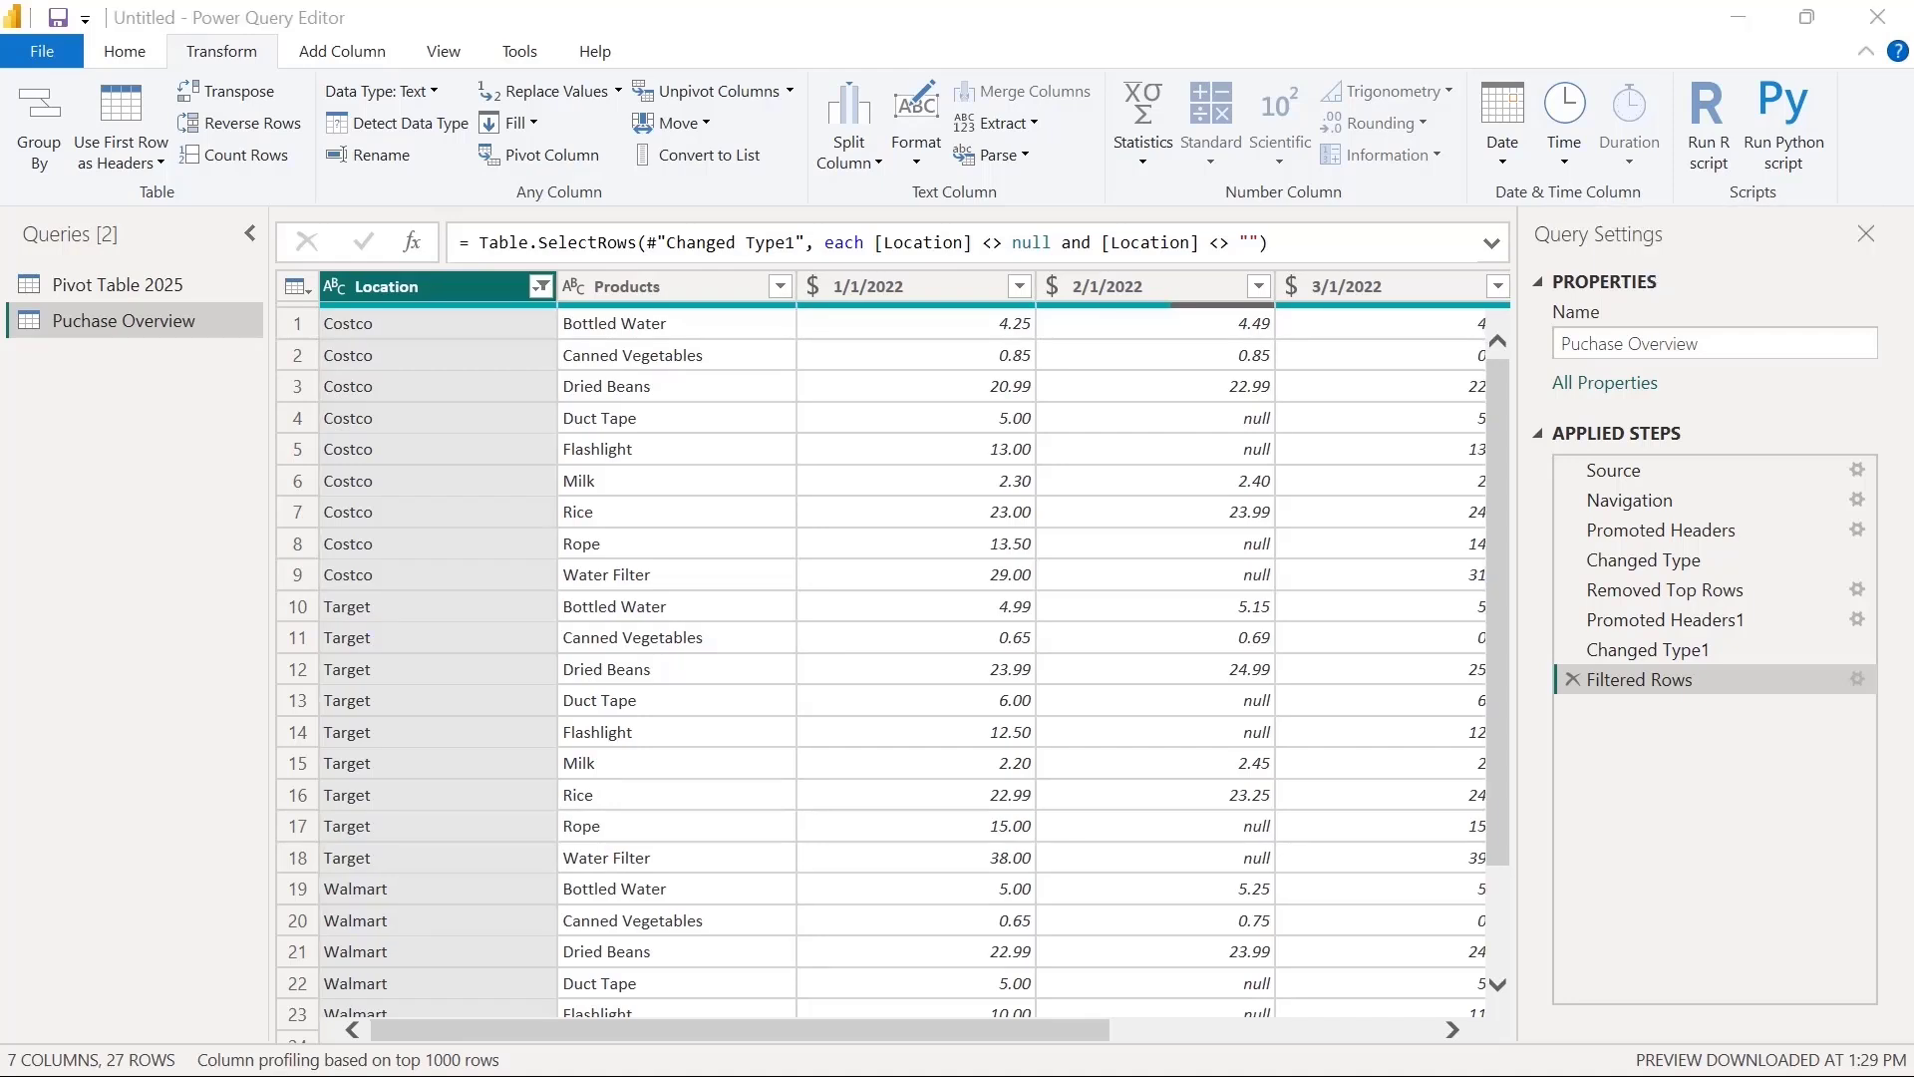
# Remove the Grand Total column from the Puchase Overview query
pyautogui.hscroll(5, 892, 658)
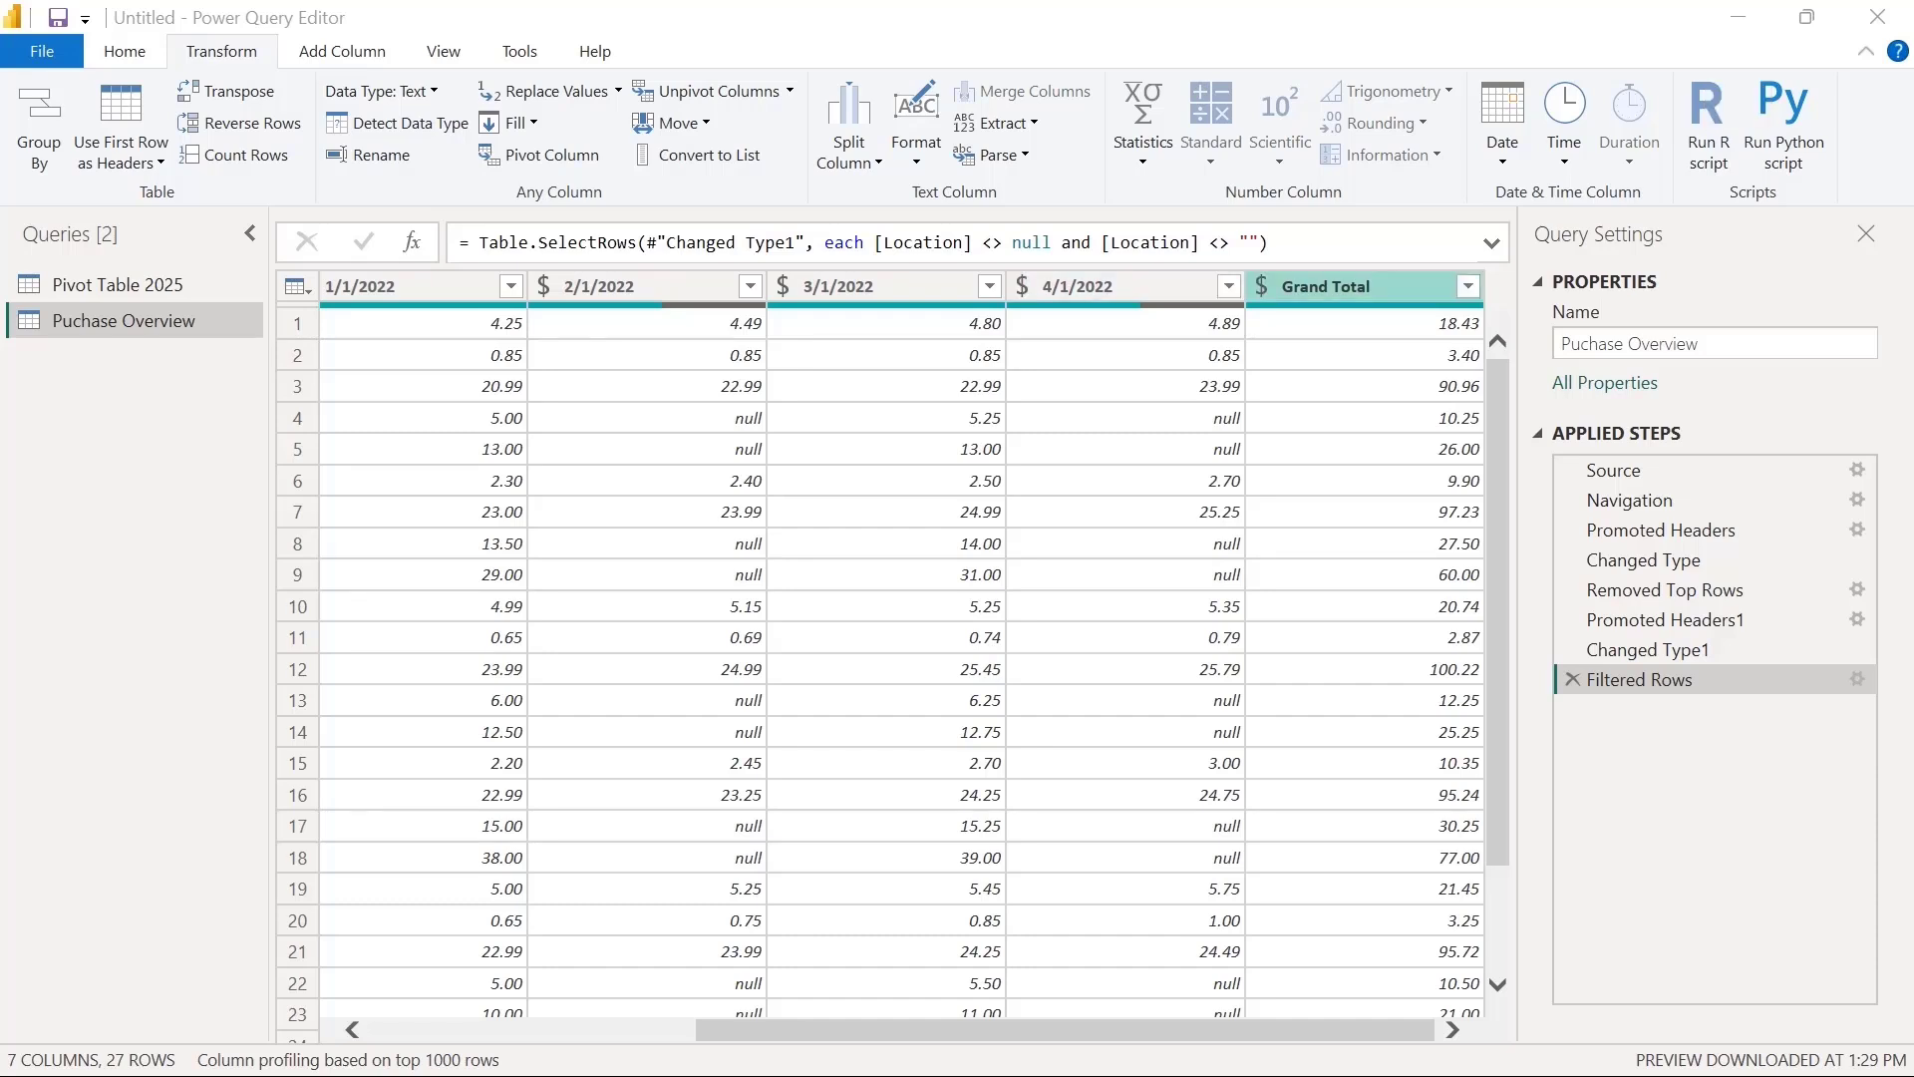
pyautogui.click(1336, 286)
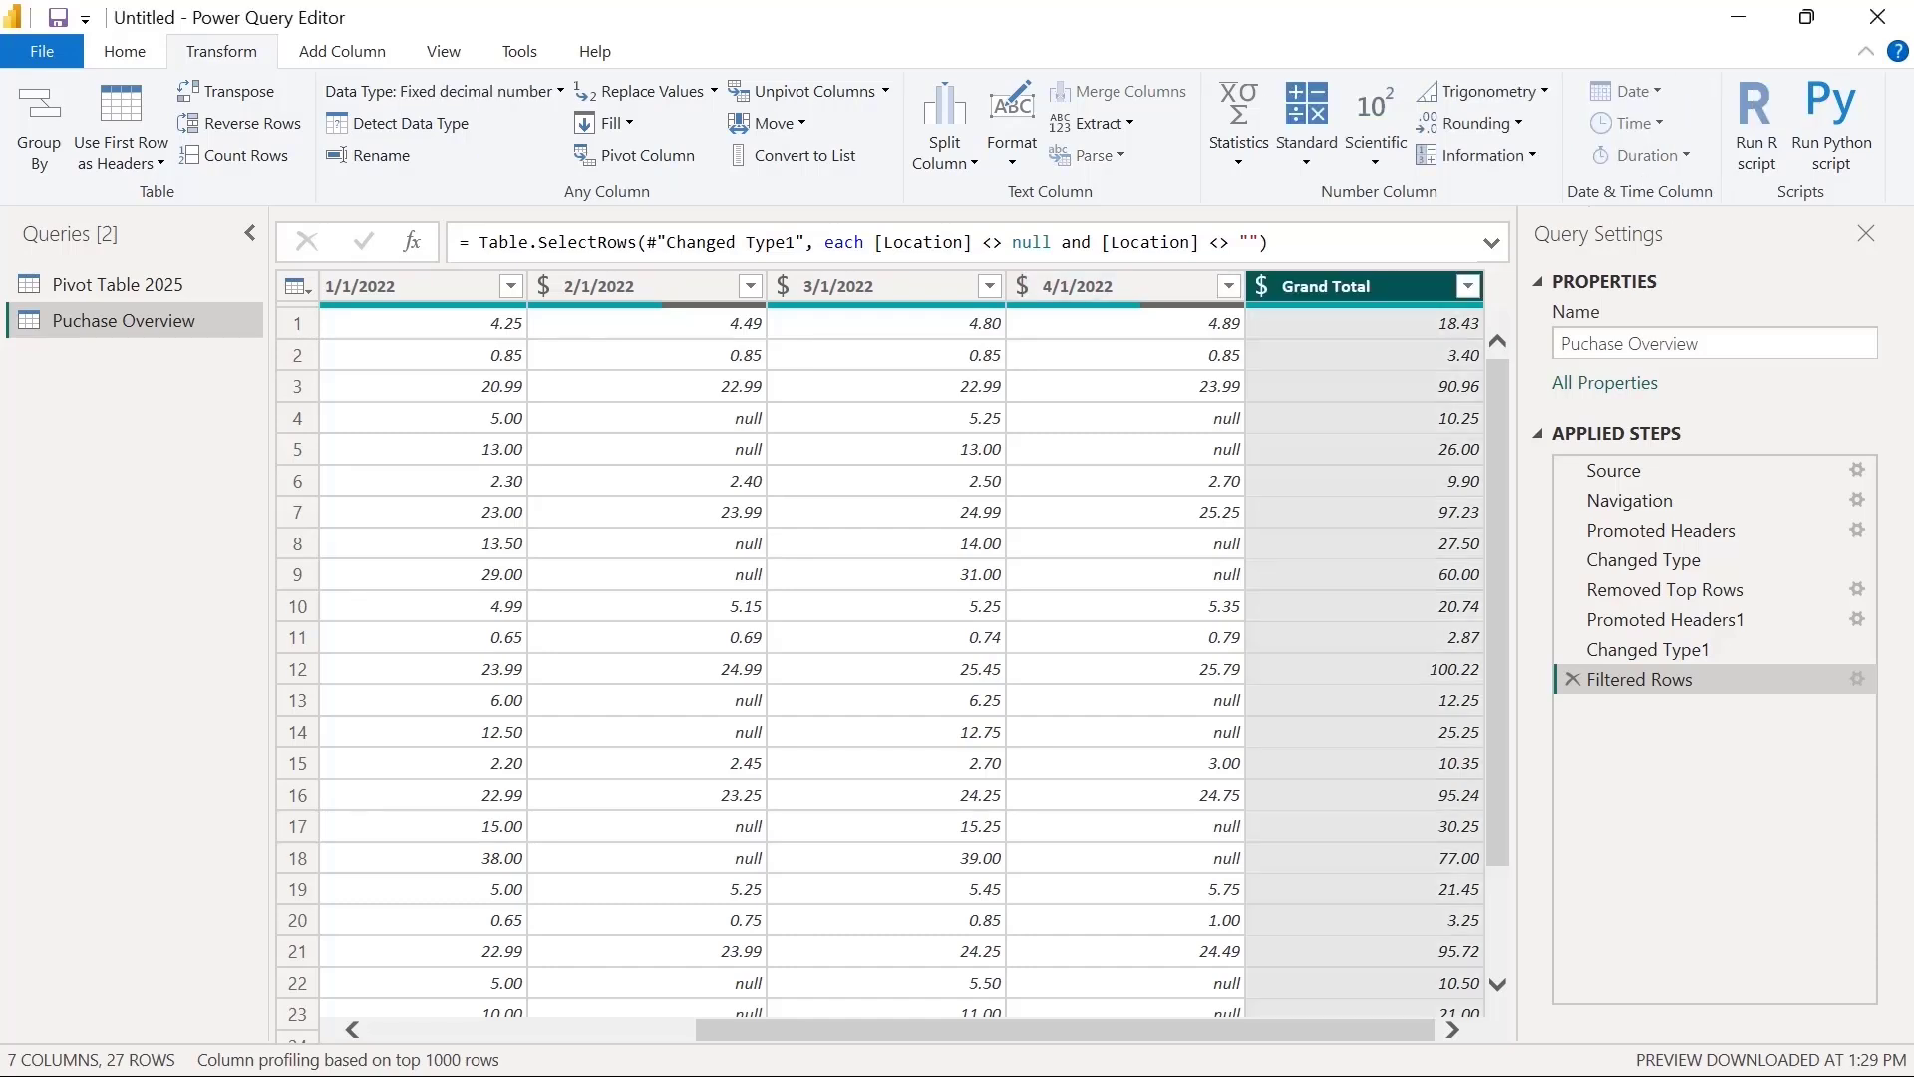
pyautogui.click(1698, 66)
pyautogui.click(124, 52)
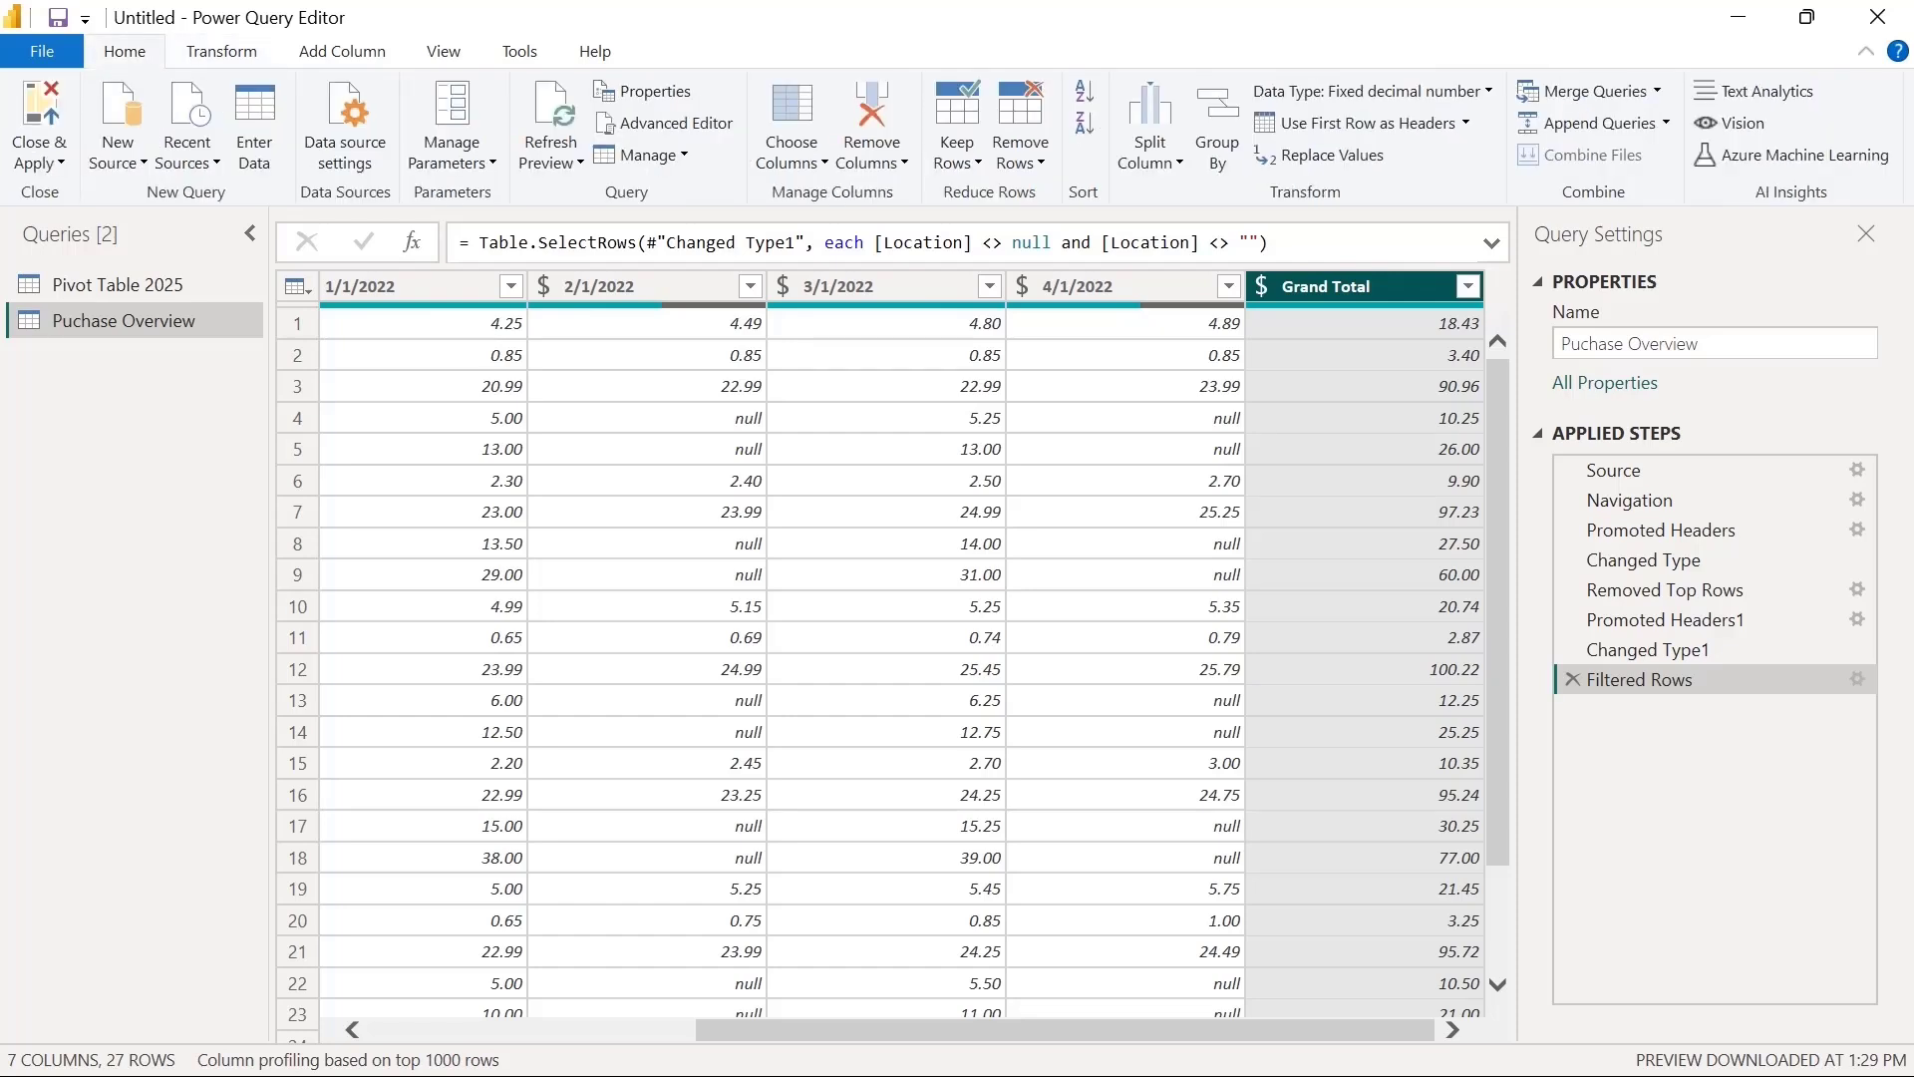
pyautogui.click(872, 160)
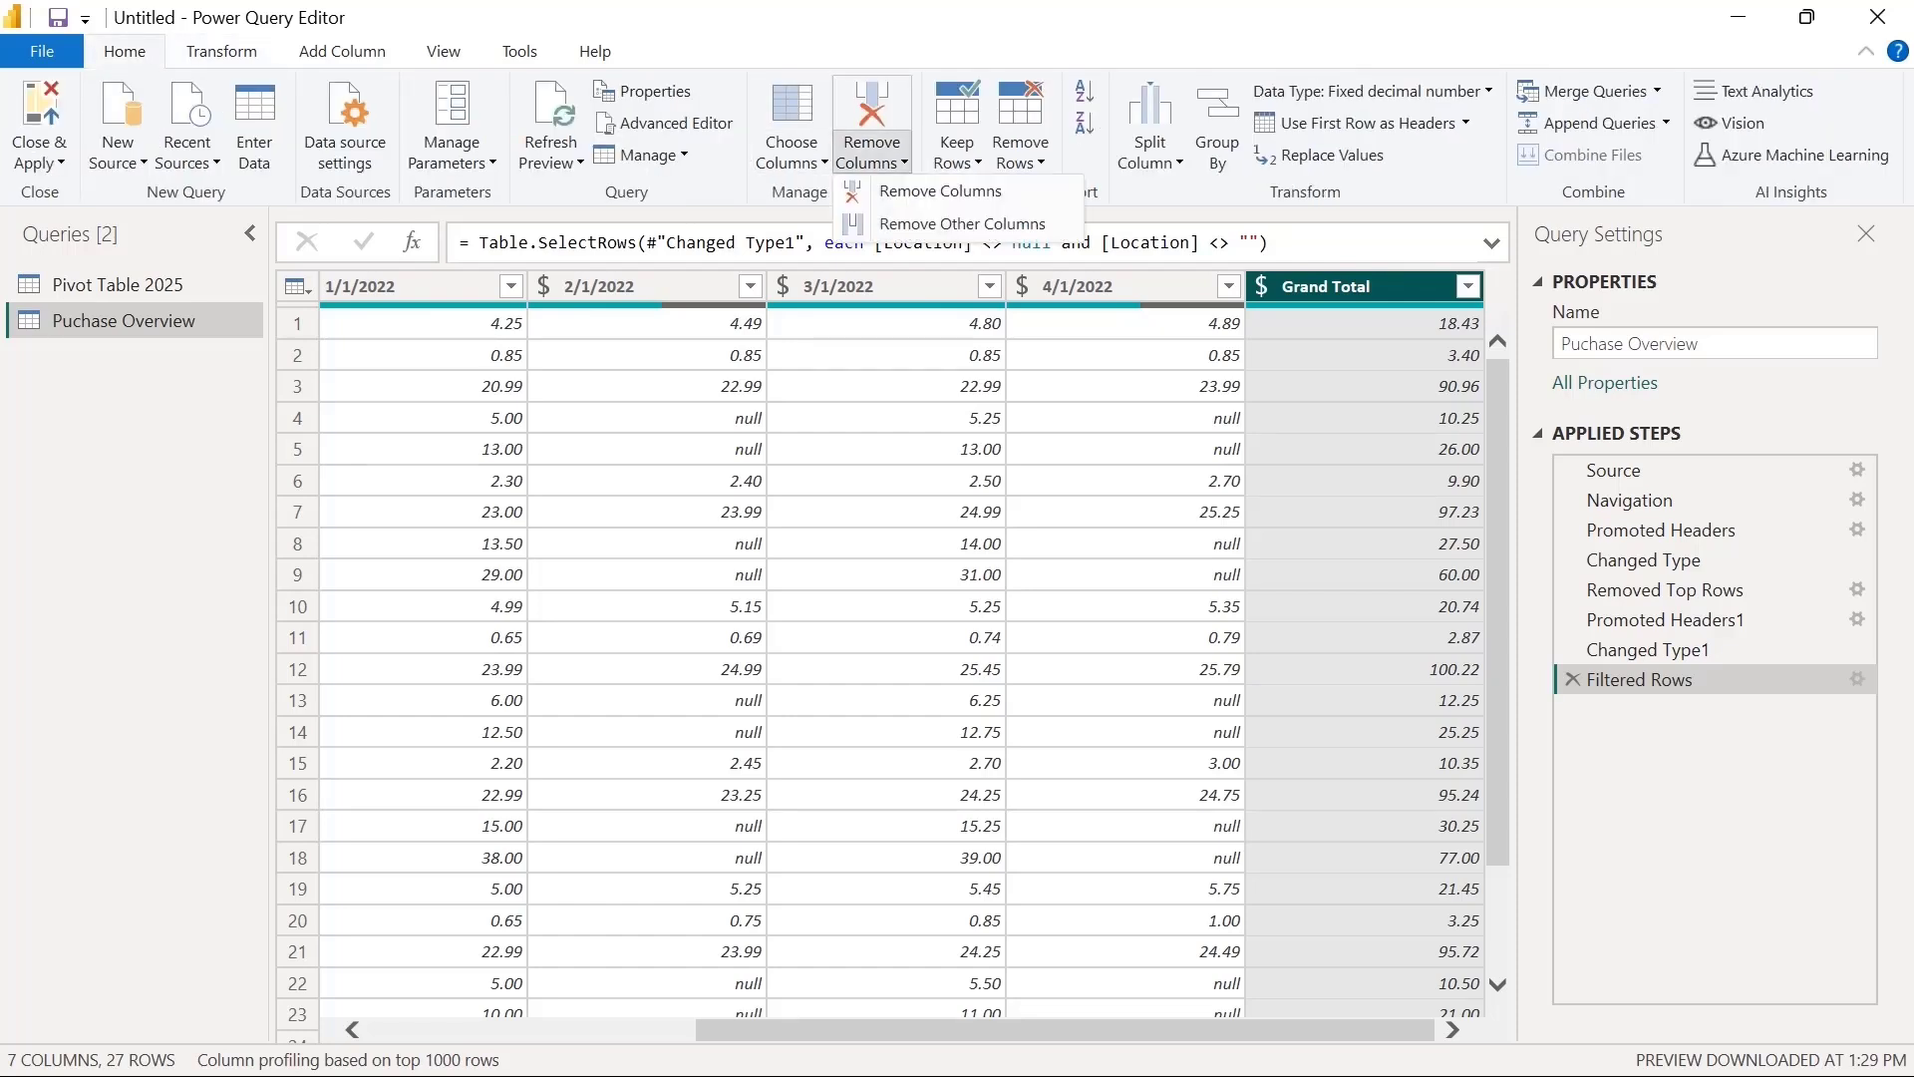
pyautogui.click(941, 192)
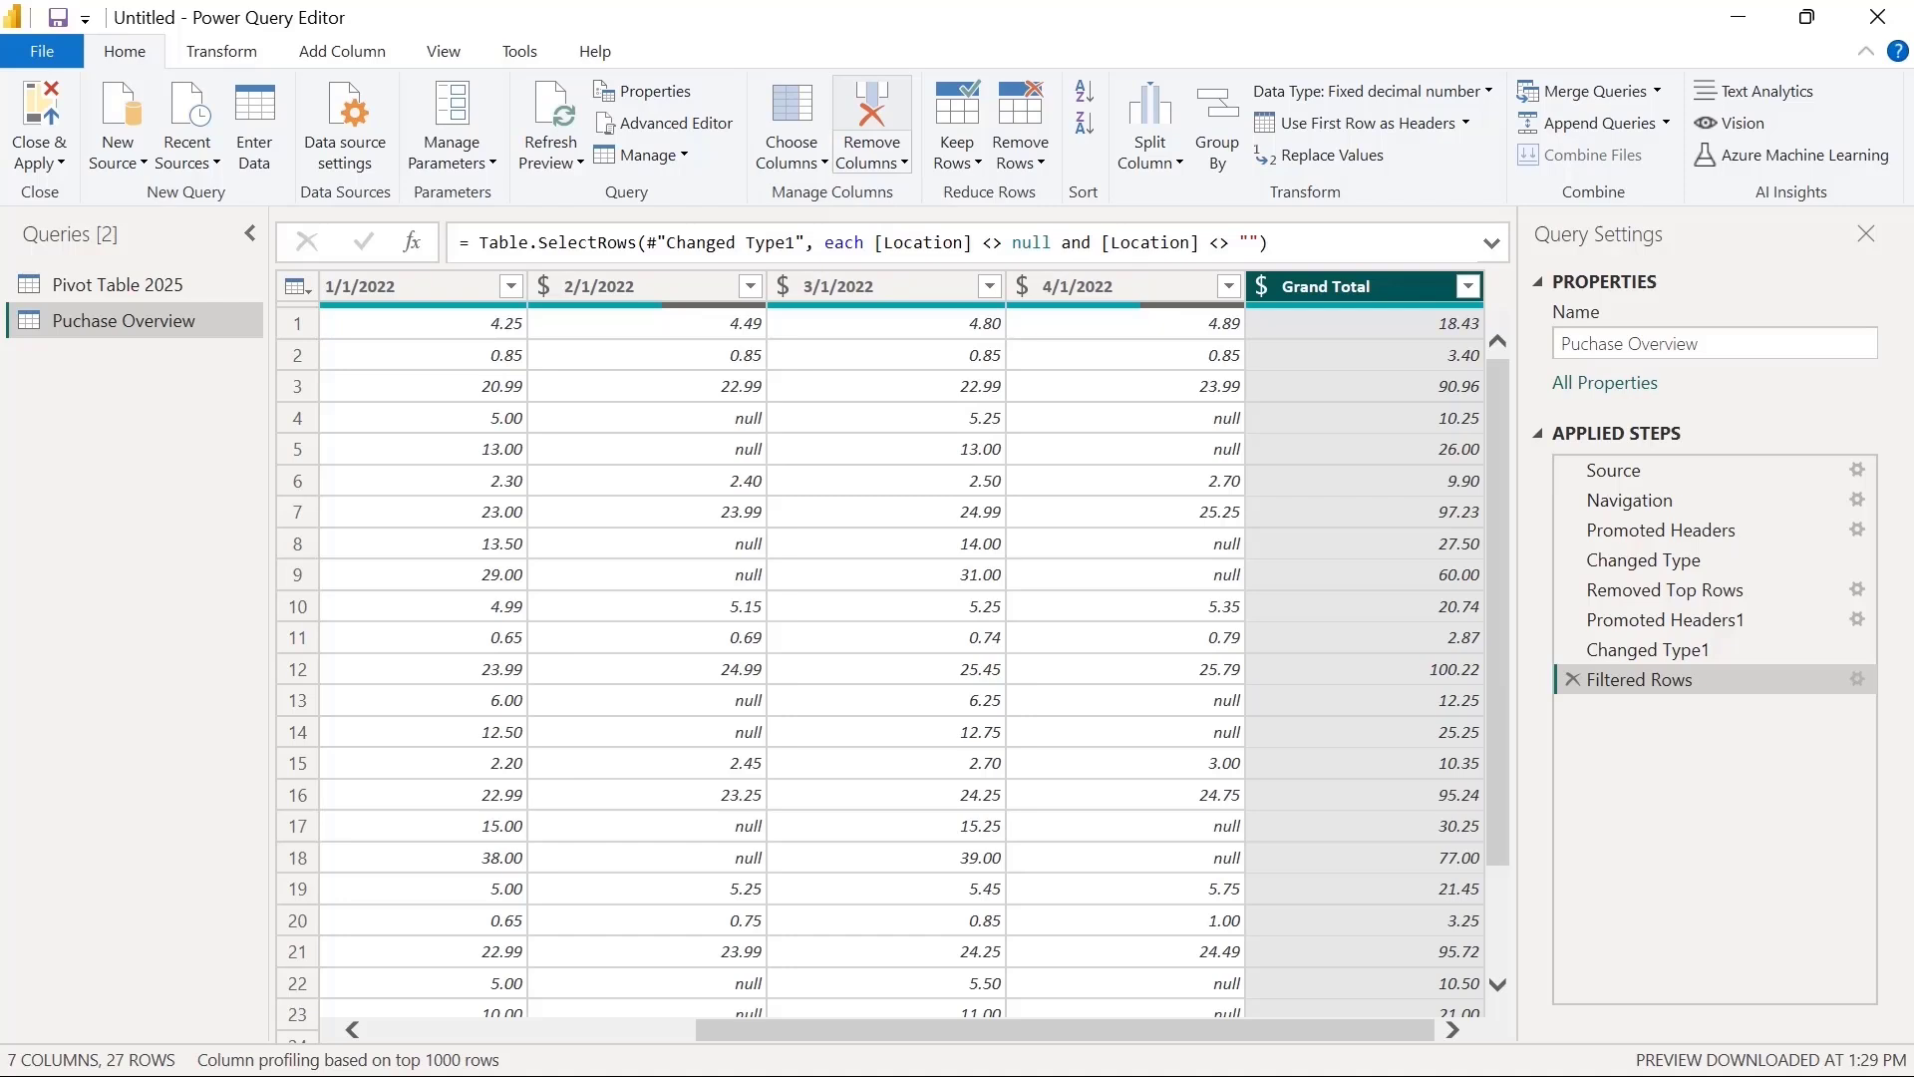
pyautogui.click(871, 110)
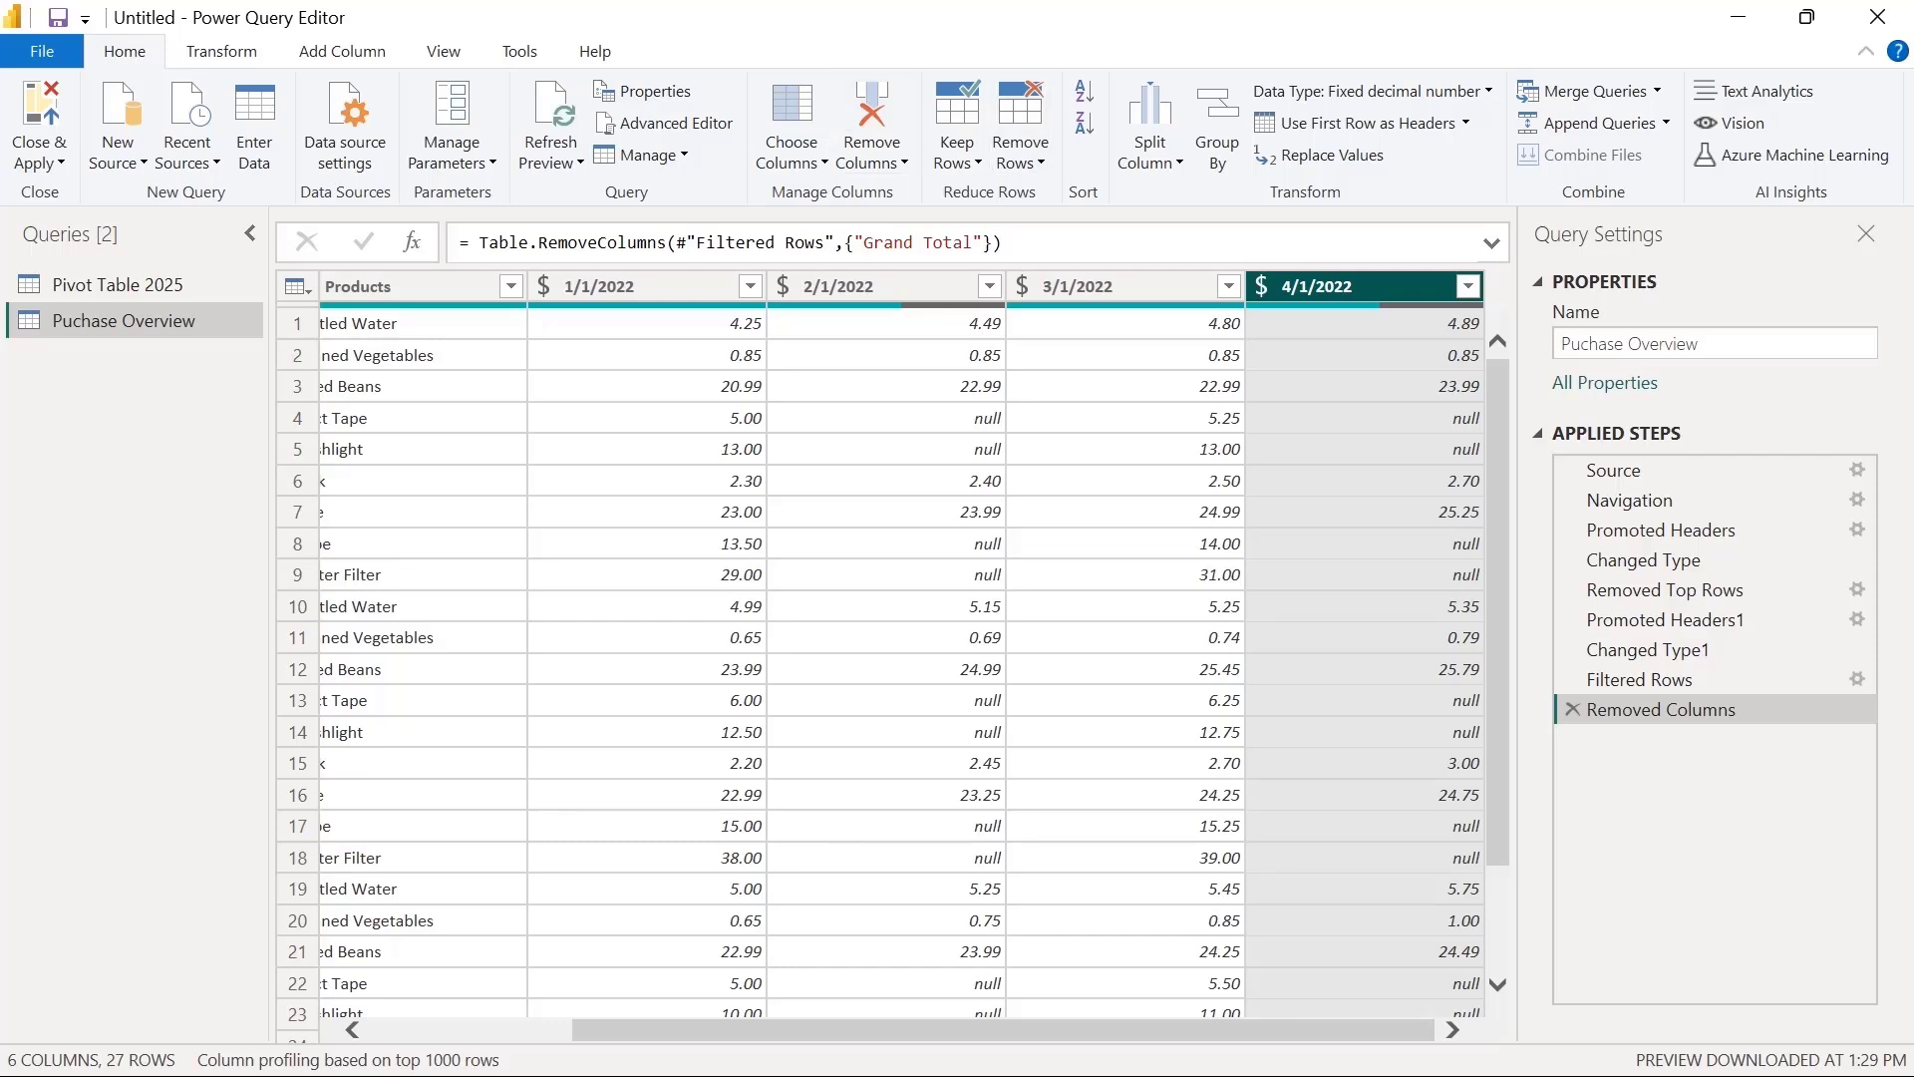
# Unpivot the four date columns from 1/1/2022 through 4/1/2022 into attribute and value columns
pyautogui.hscroll(-2, 897, 649)
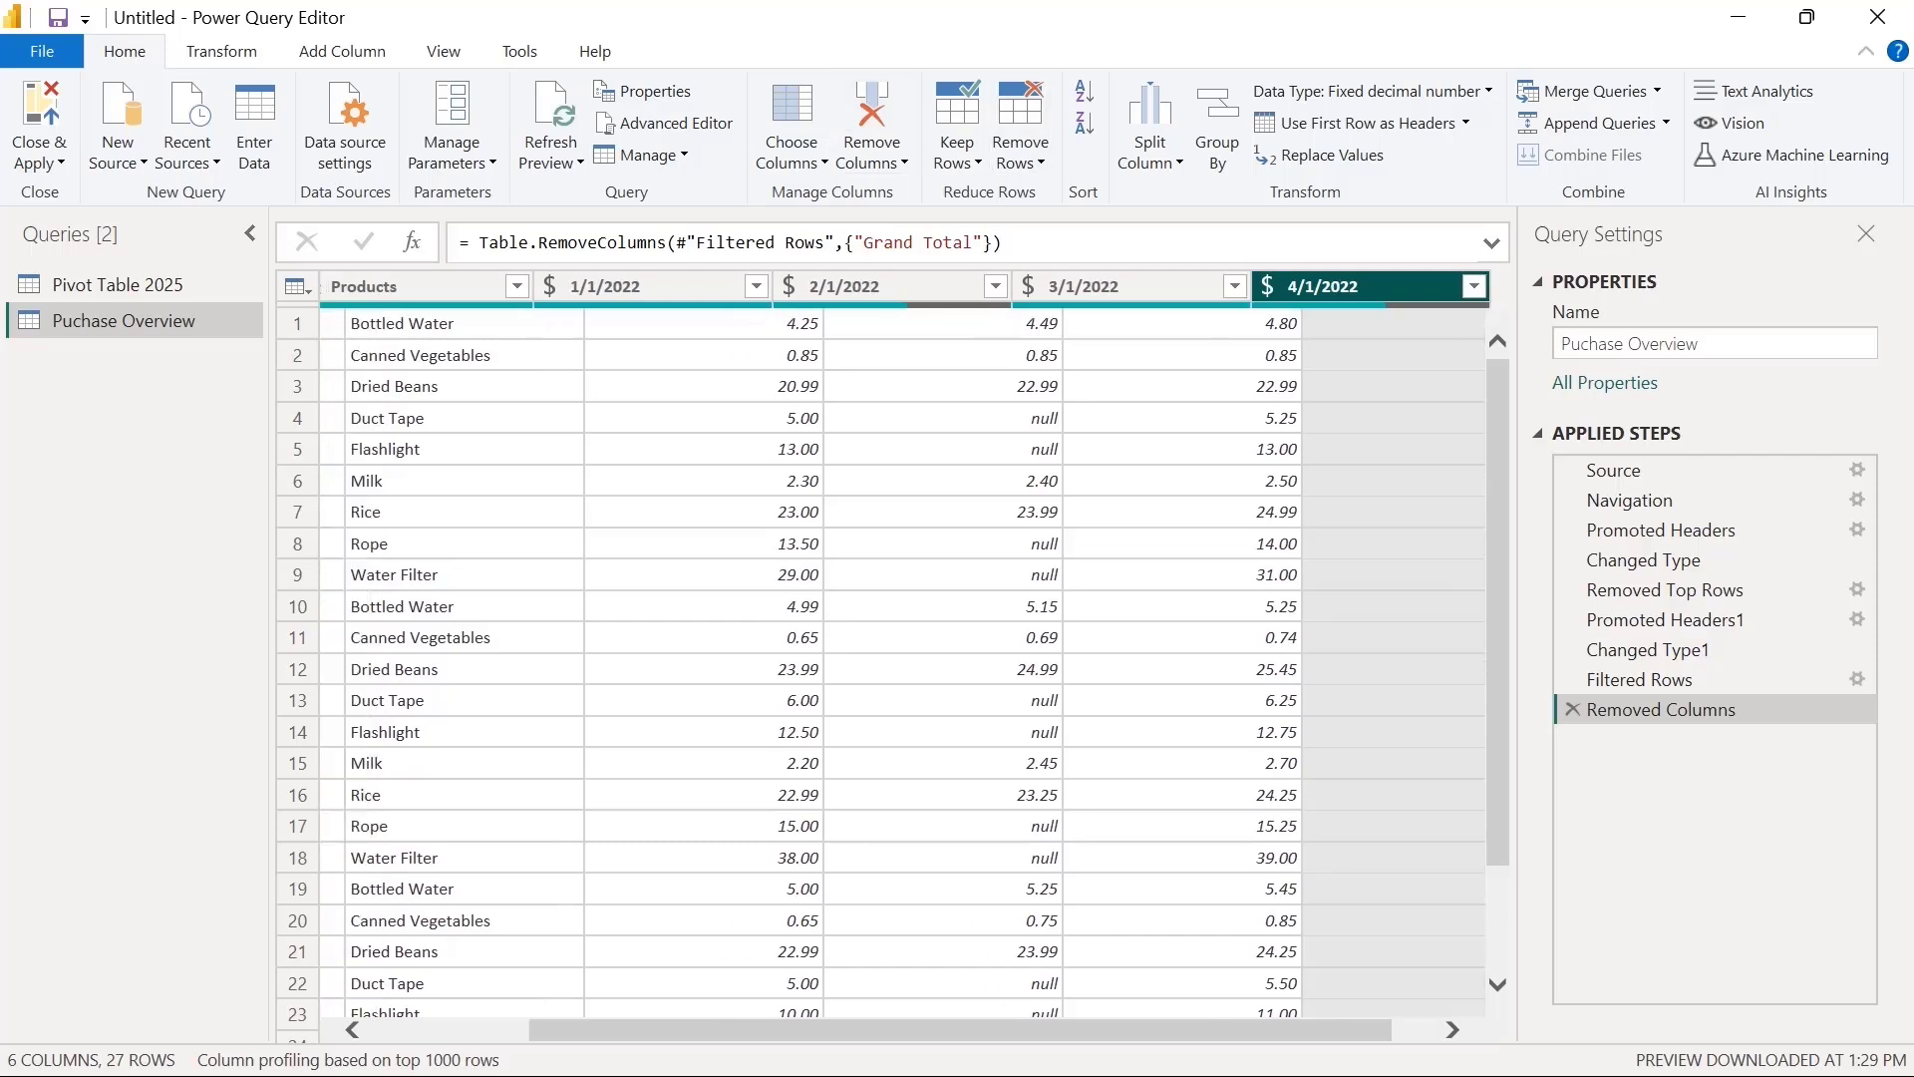
pyautogui.hscroll(2, 898, 649)
pyautogui.hscroll(-3, 898, 648)
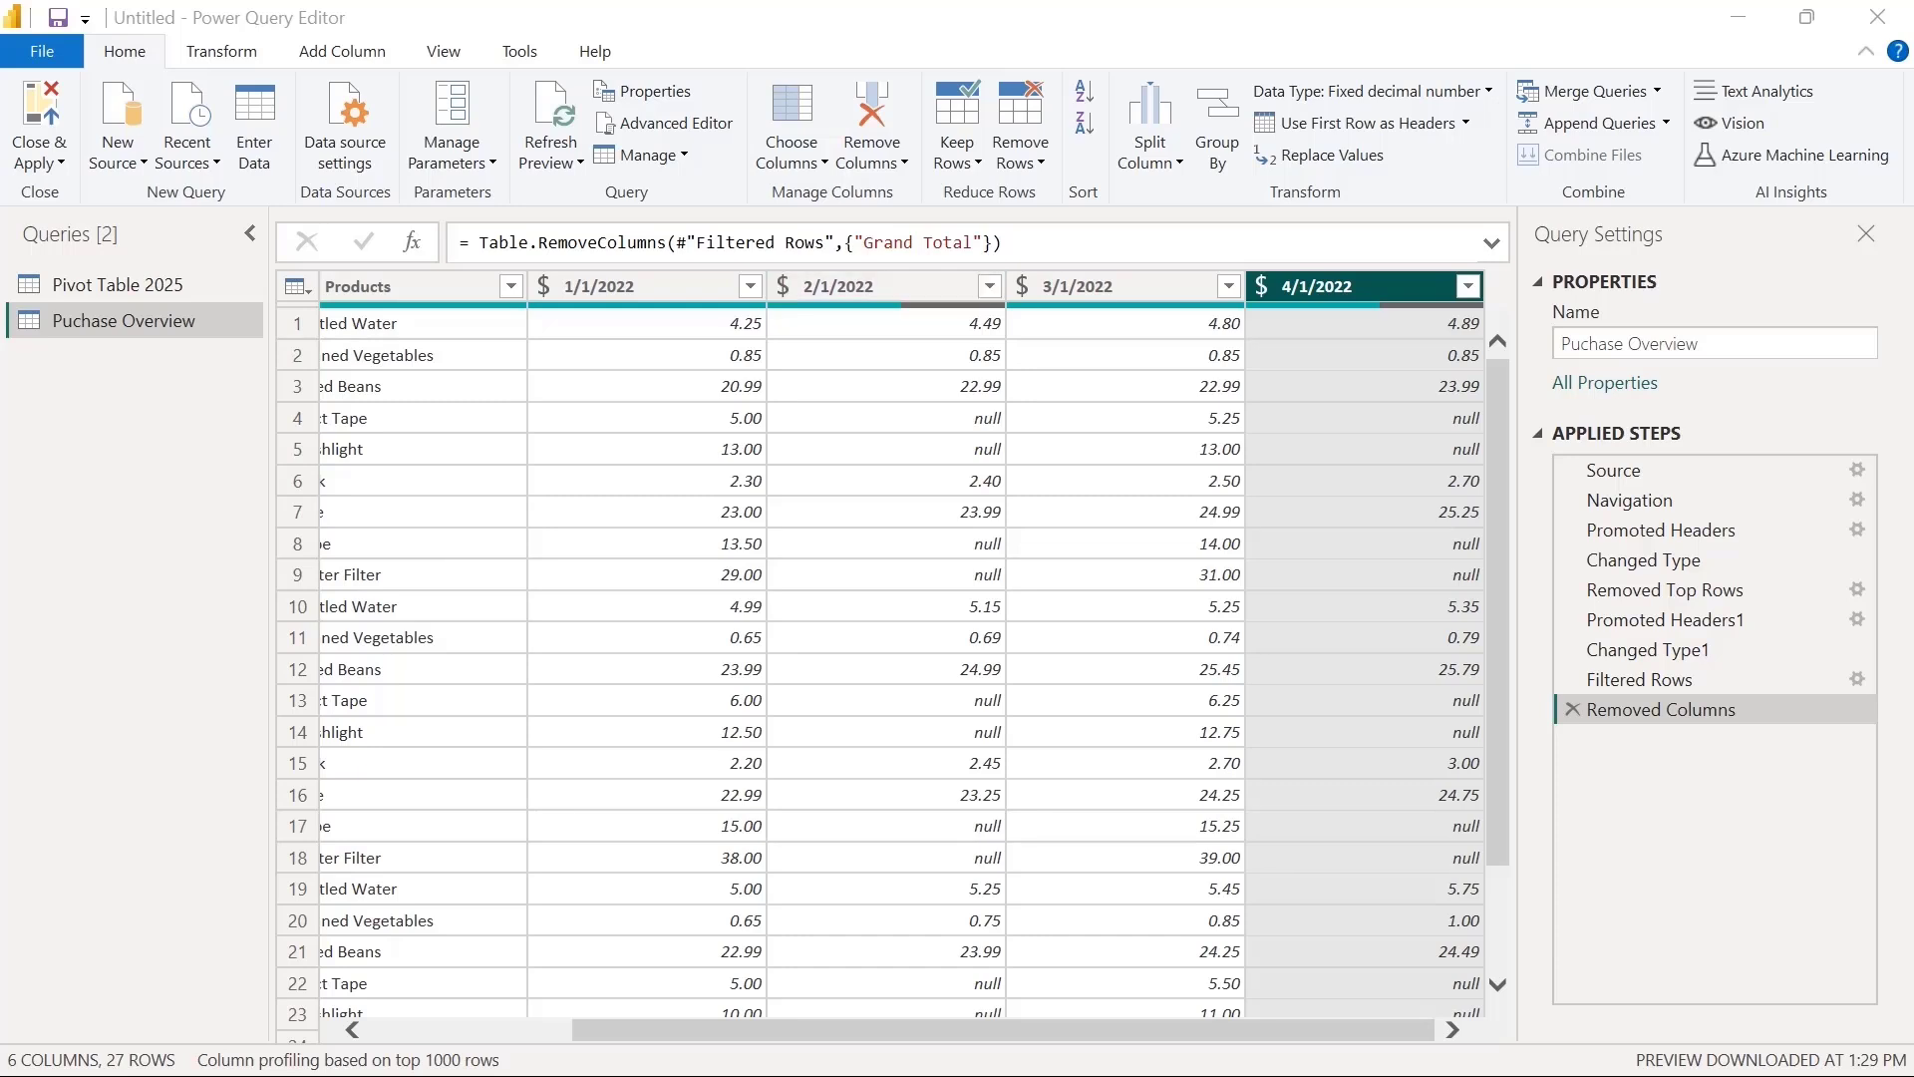
pyautogui.click(638, 286)
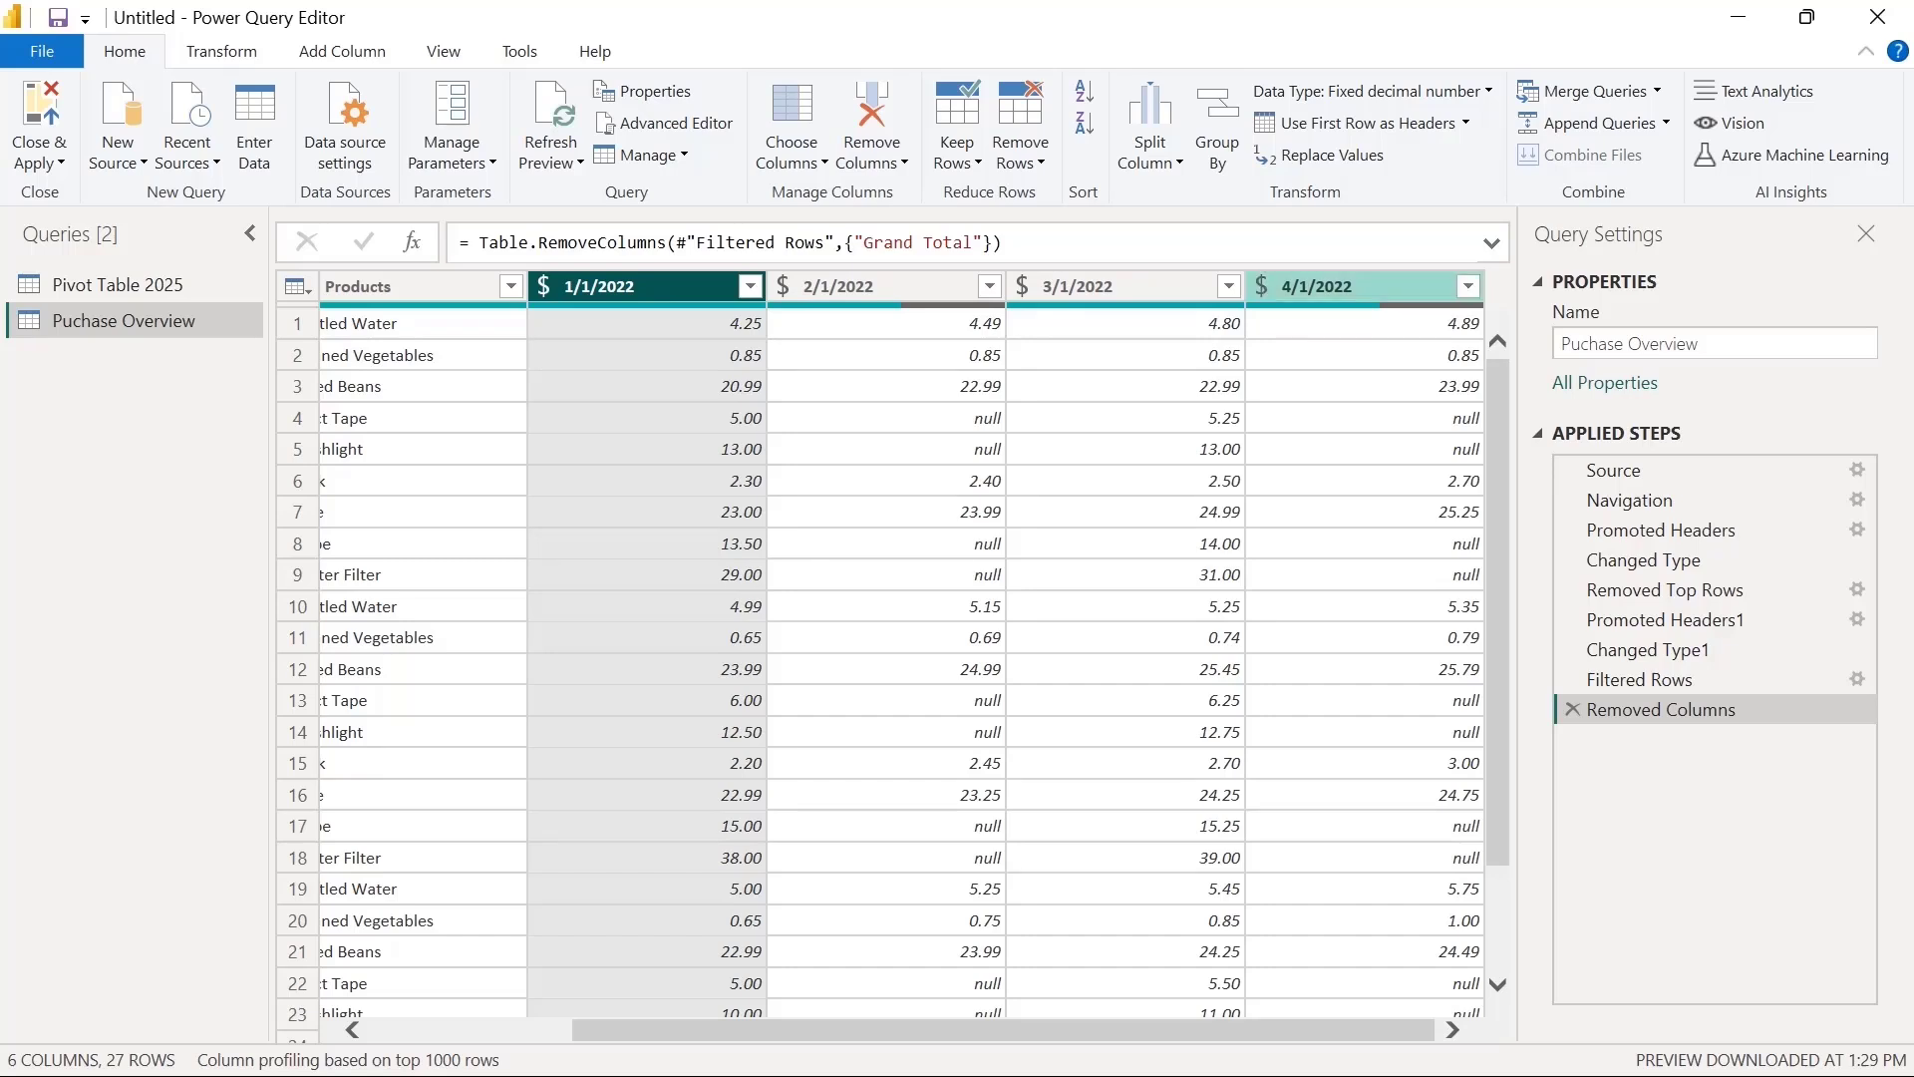
pyautogui.keyDown('shift'); pyautogui.click(1316, 286); pyautogui.keyUp('shift')
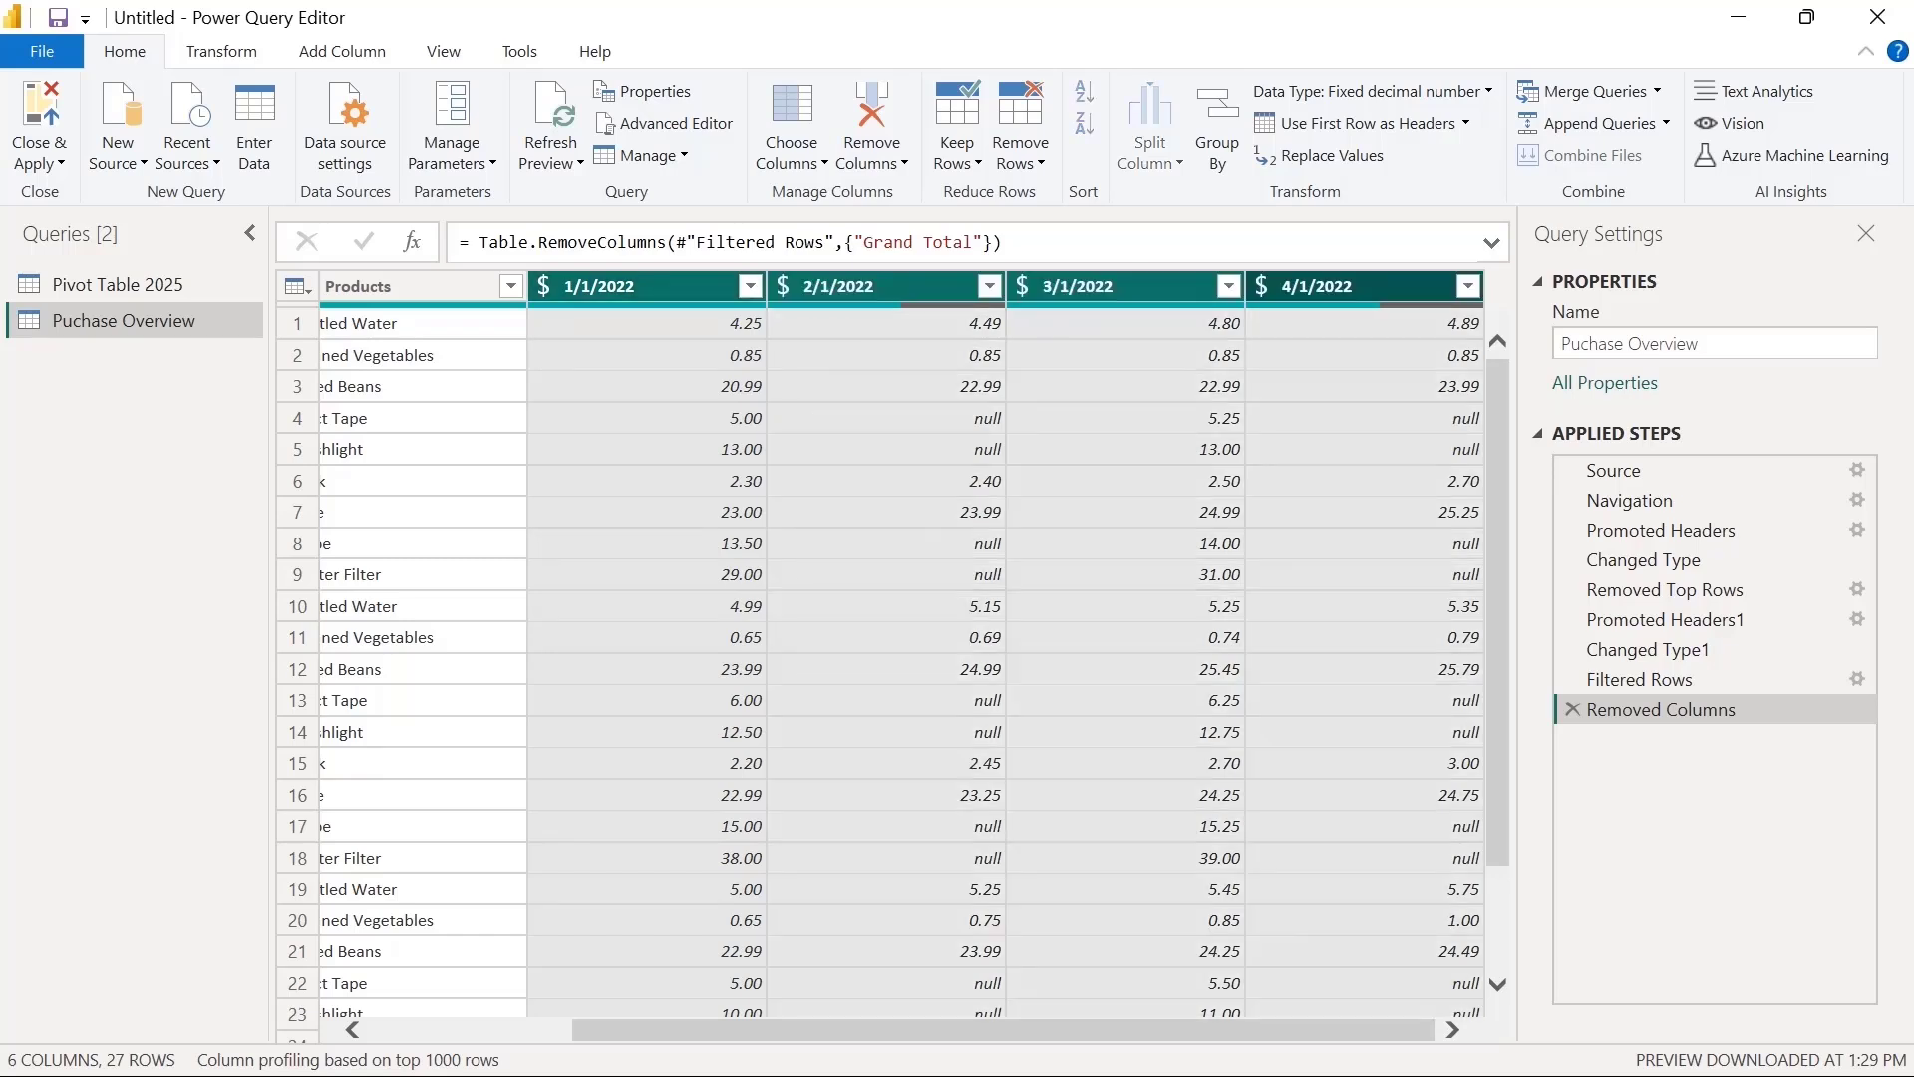
pyautogui.click(221, 51)
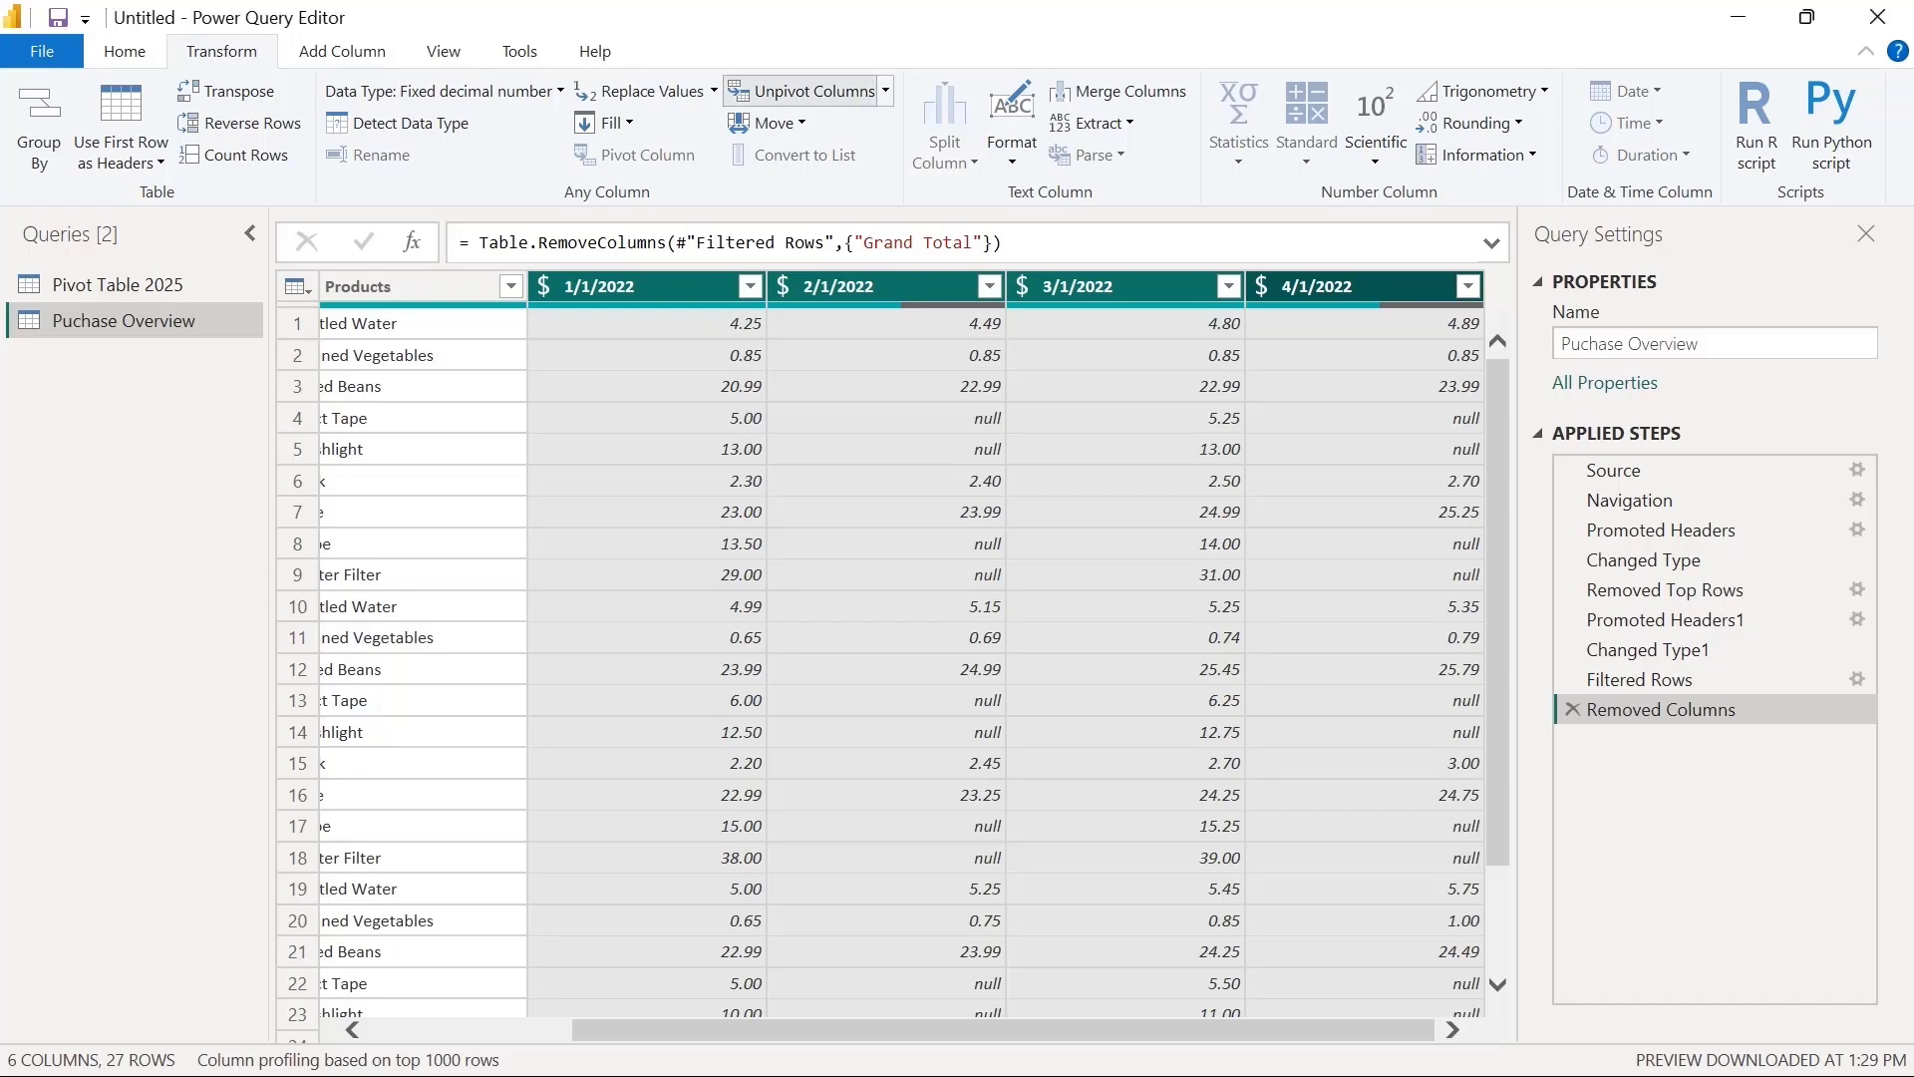
pyautogui.click(803, 91)
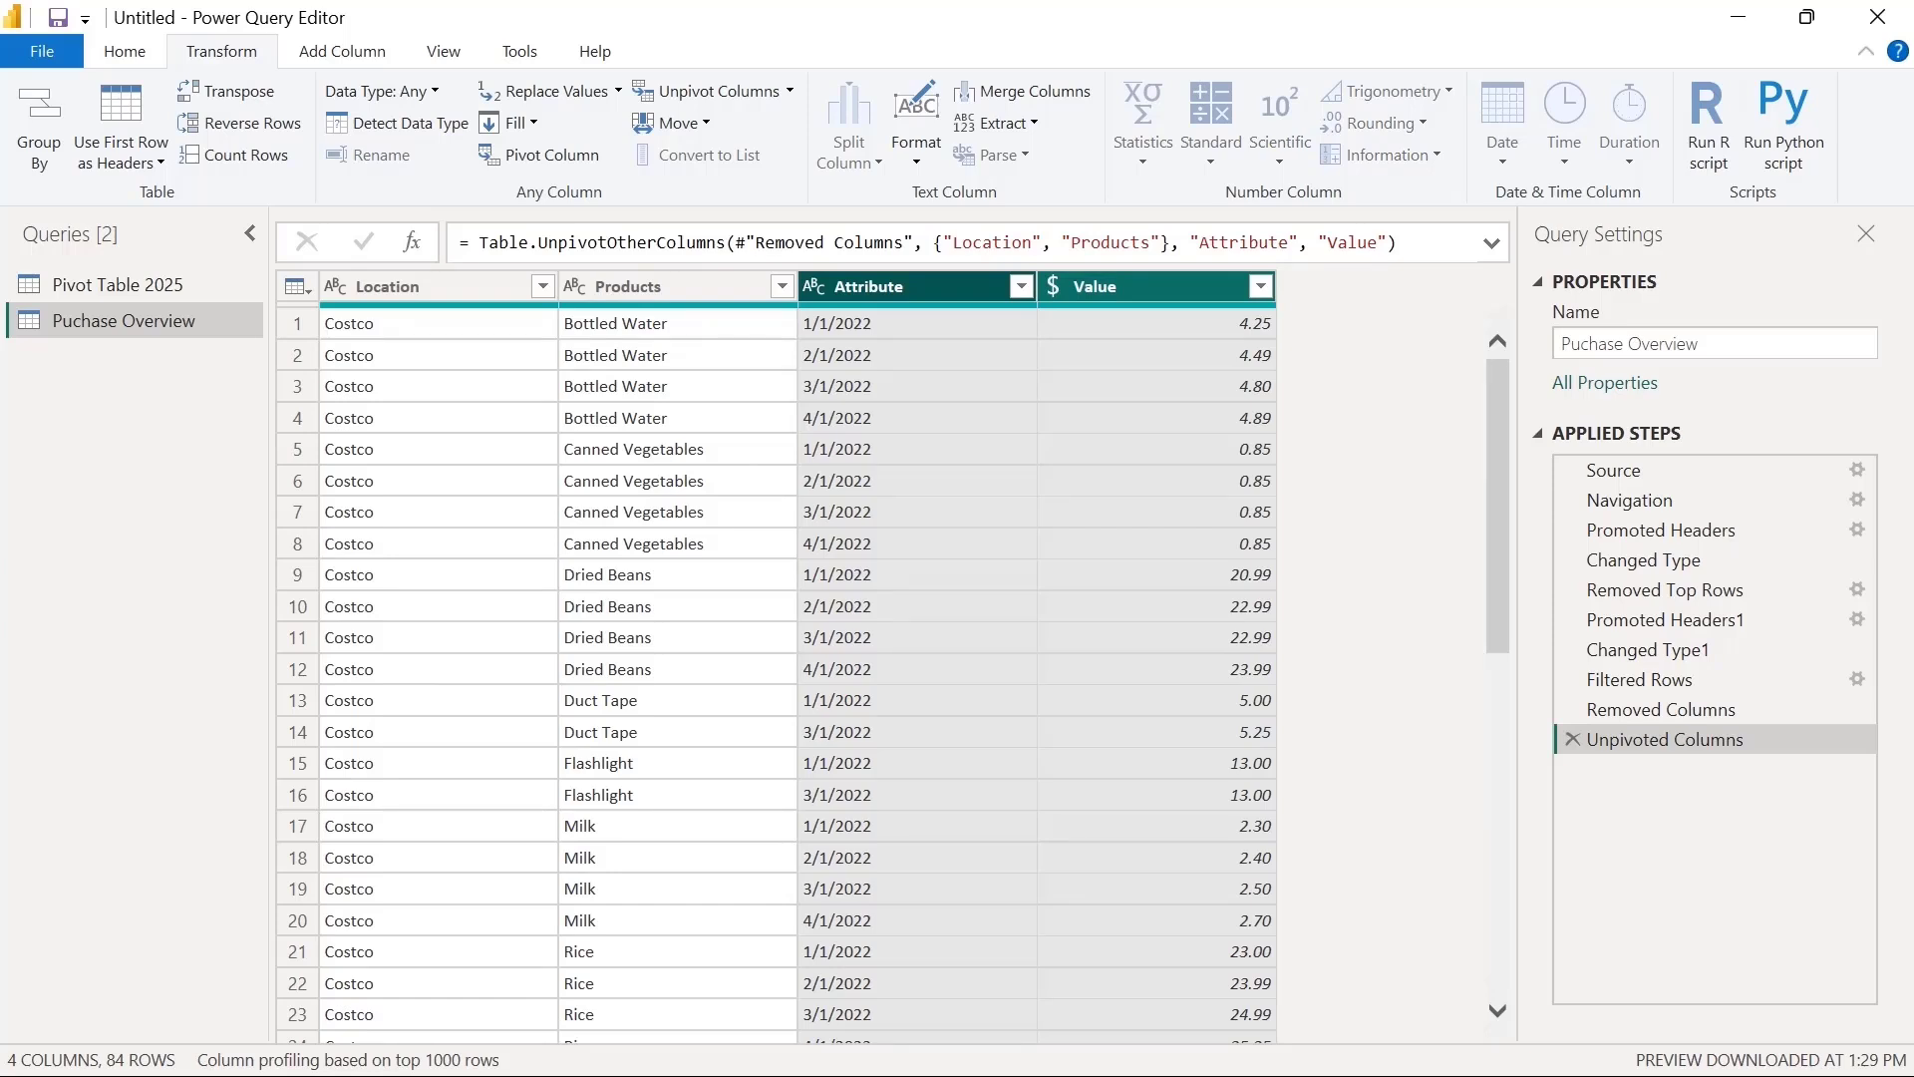
# Review the unpivoted Puchase Overview rows and compare their layout with the Purchase Tracker sheet in Excel, returning to Power Query Editor
pyautogui.scroll(-1, 892, 676)
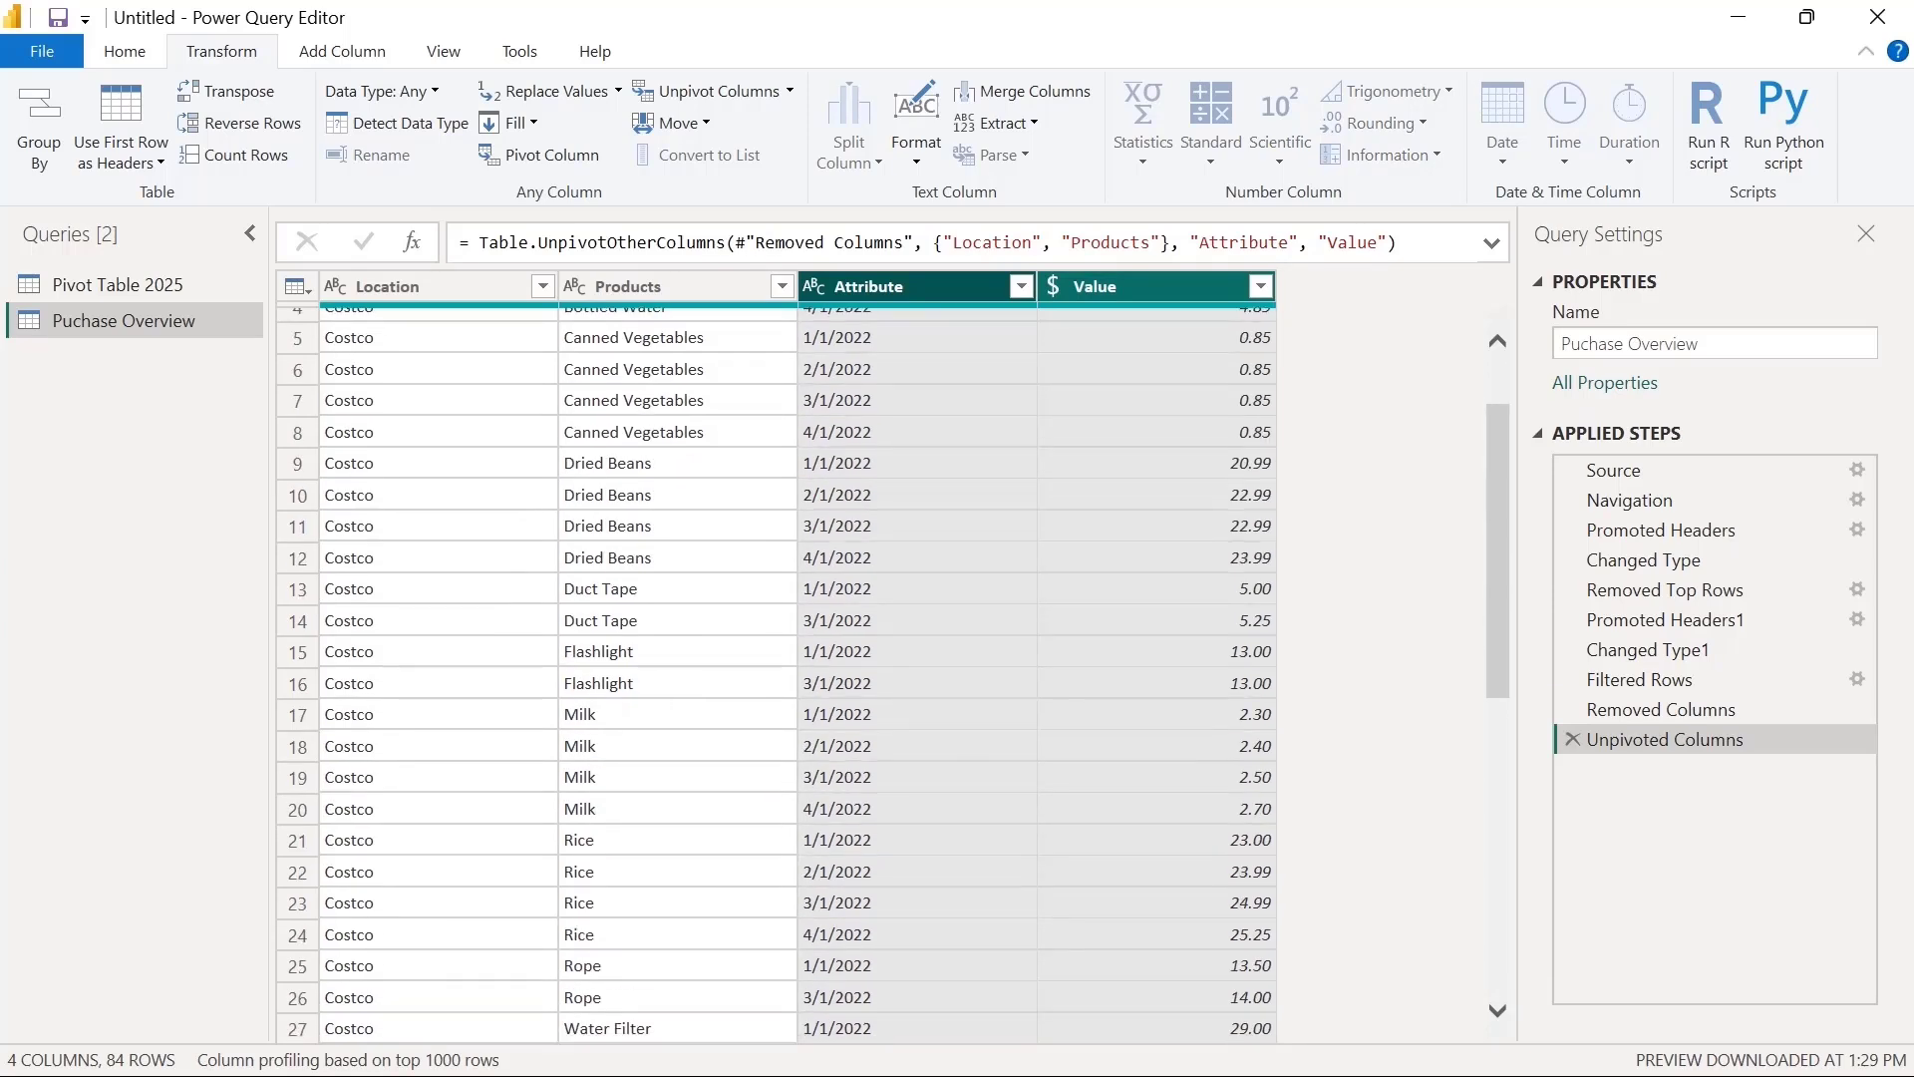
pyautogui.scroll(-7, 892, 676)
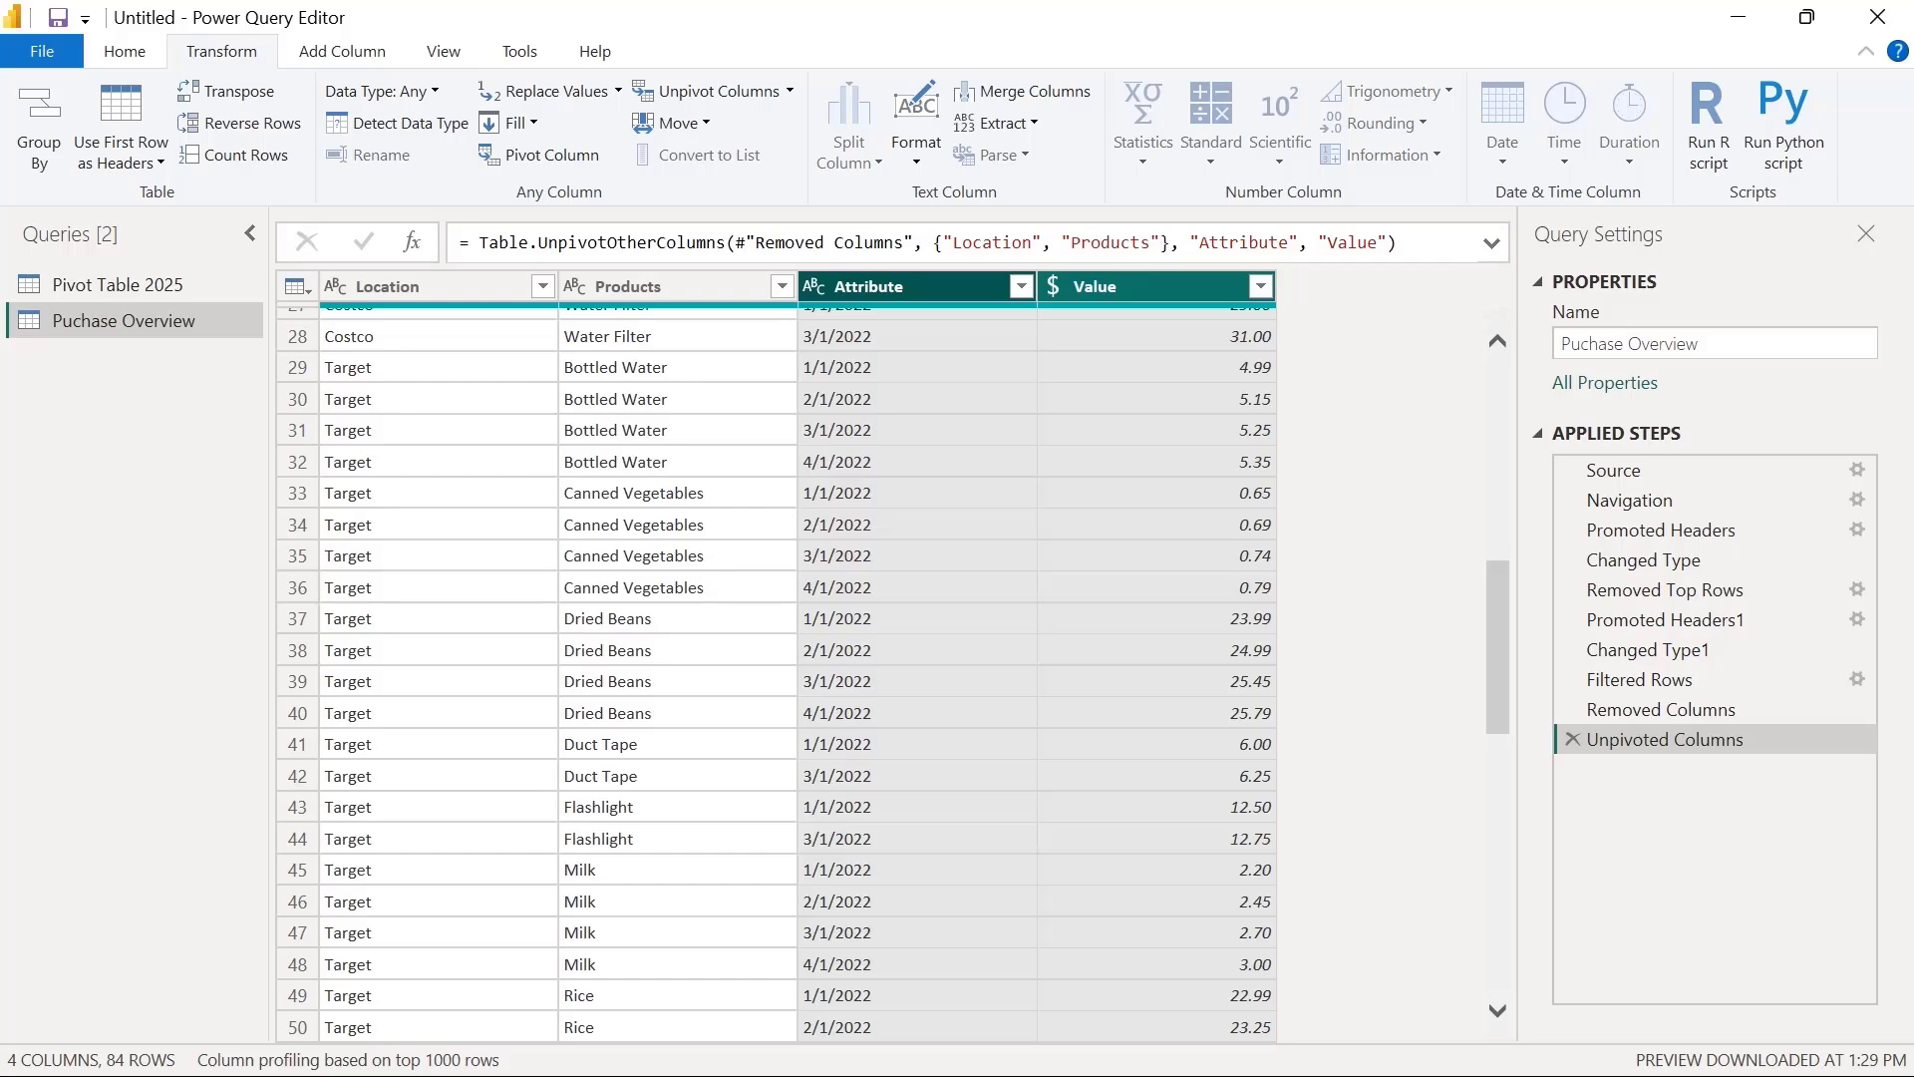
pyautogui.scroll(-3, 893, 676)
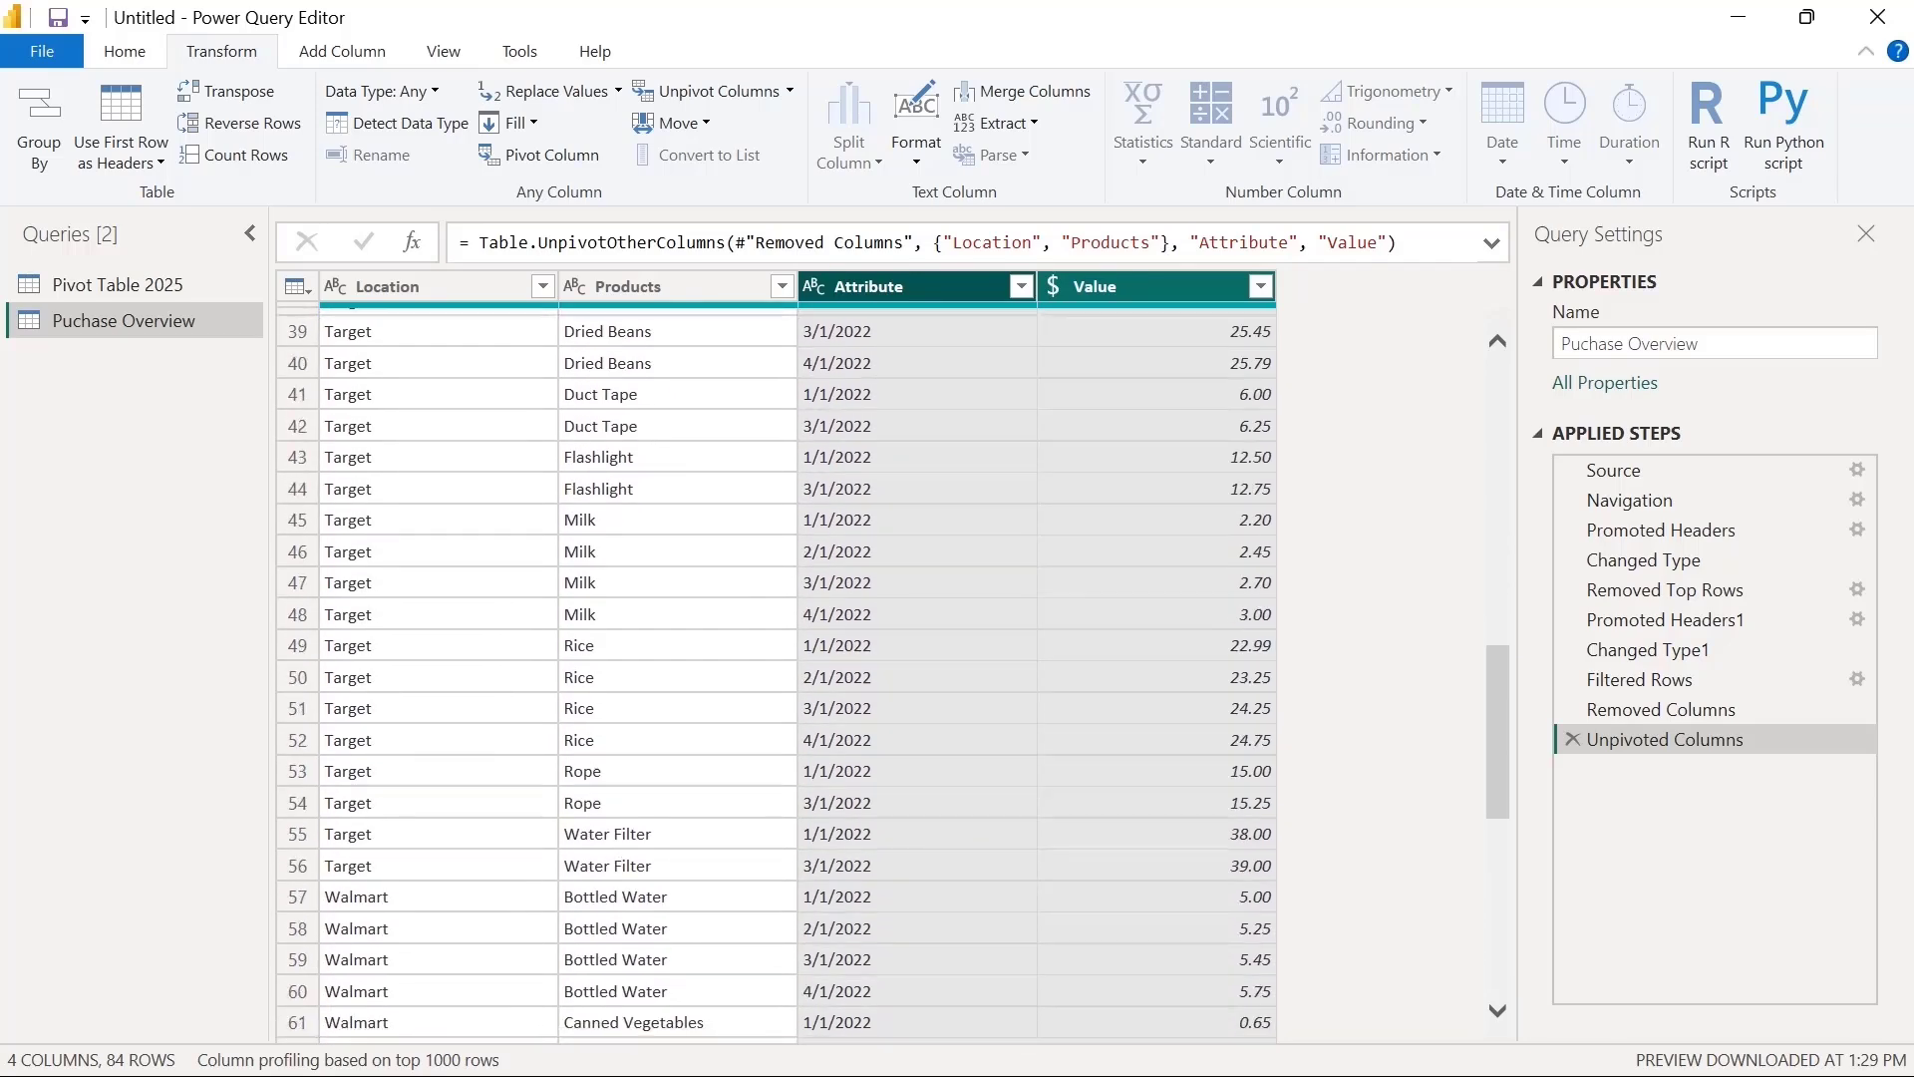
pyautogui.scroll(12, 777, 673)
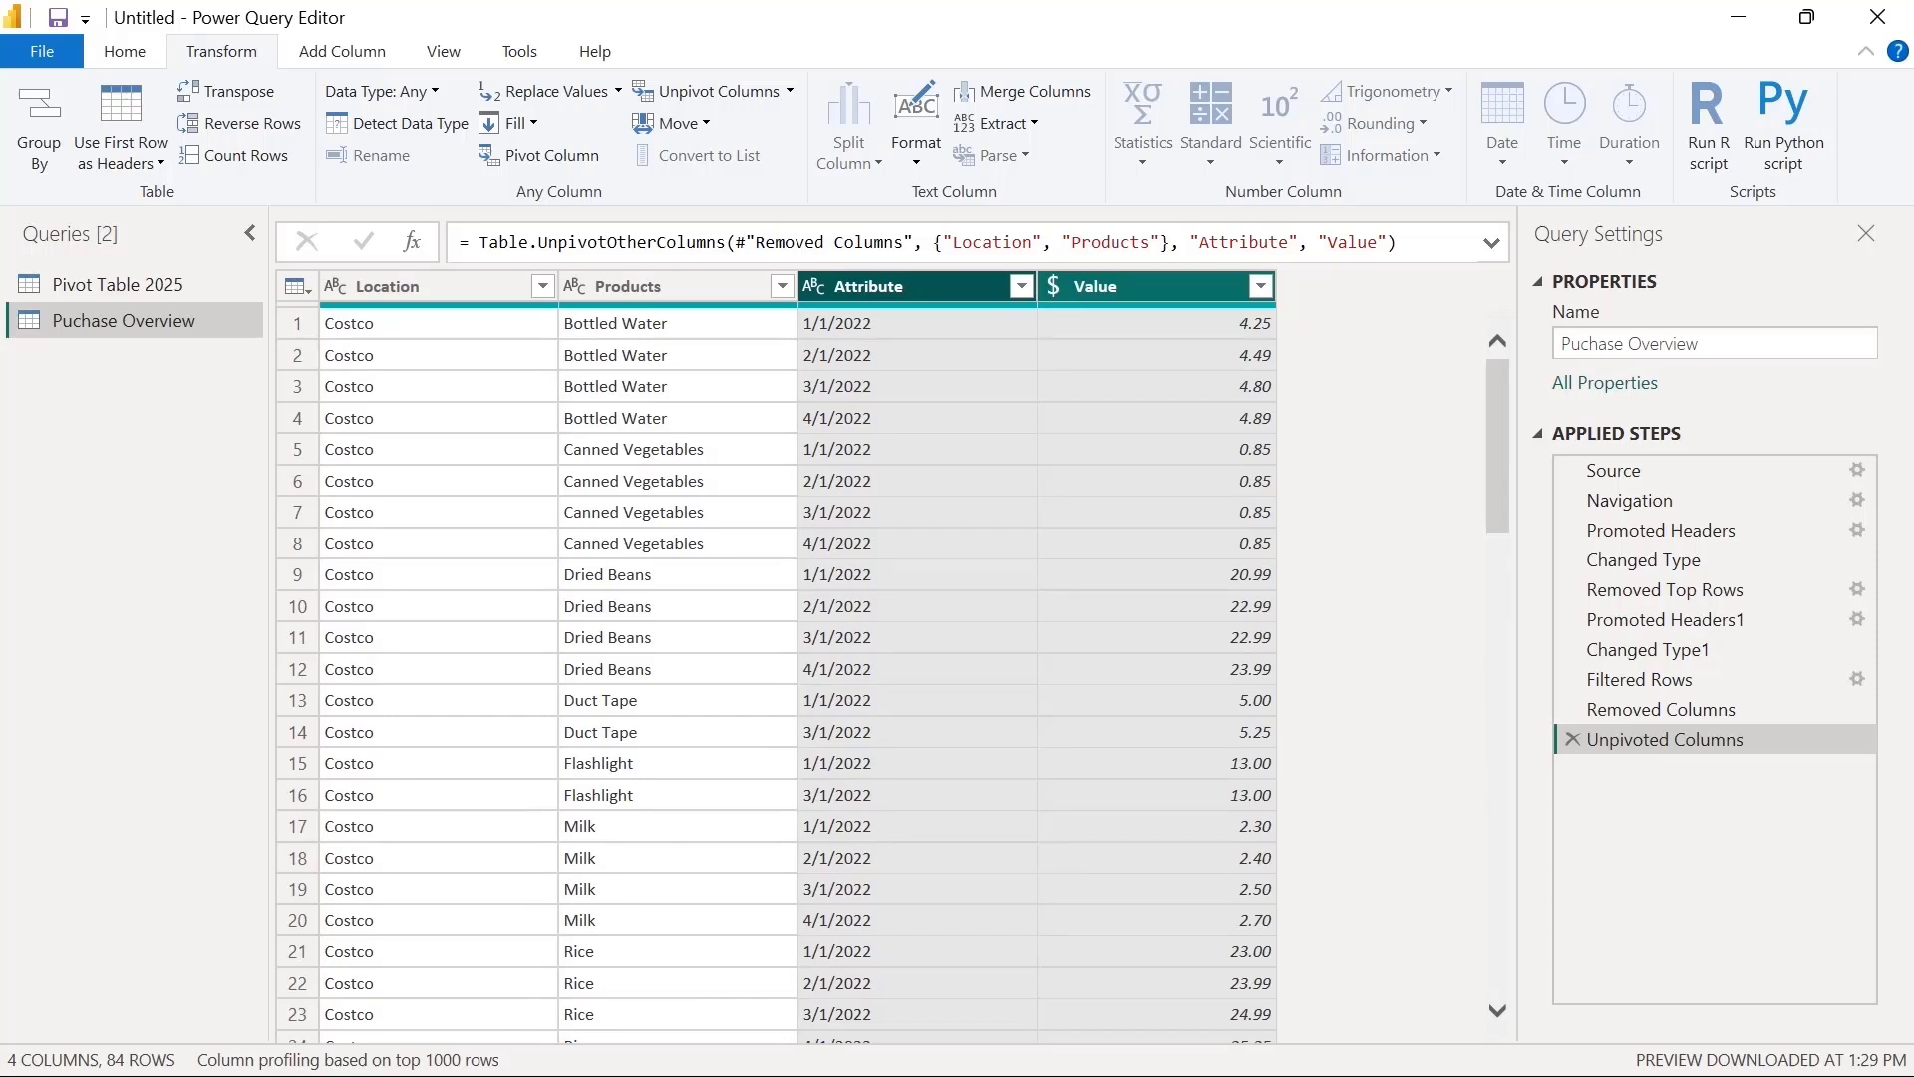
pyautogui.press('super')
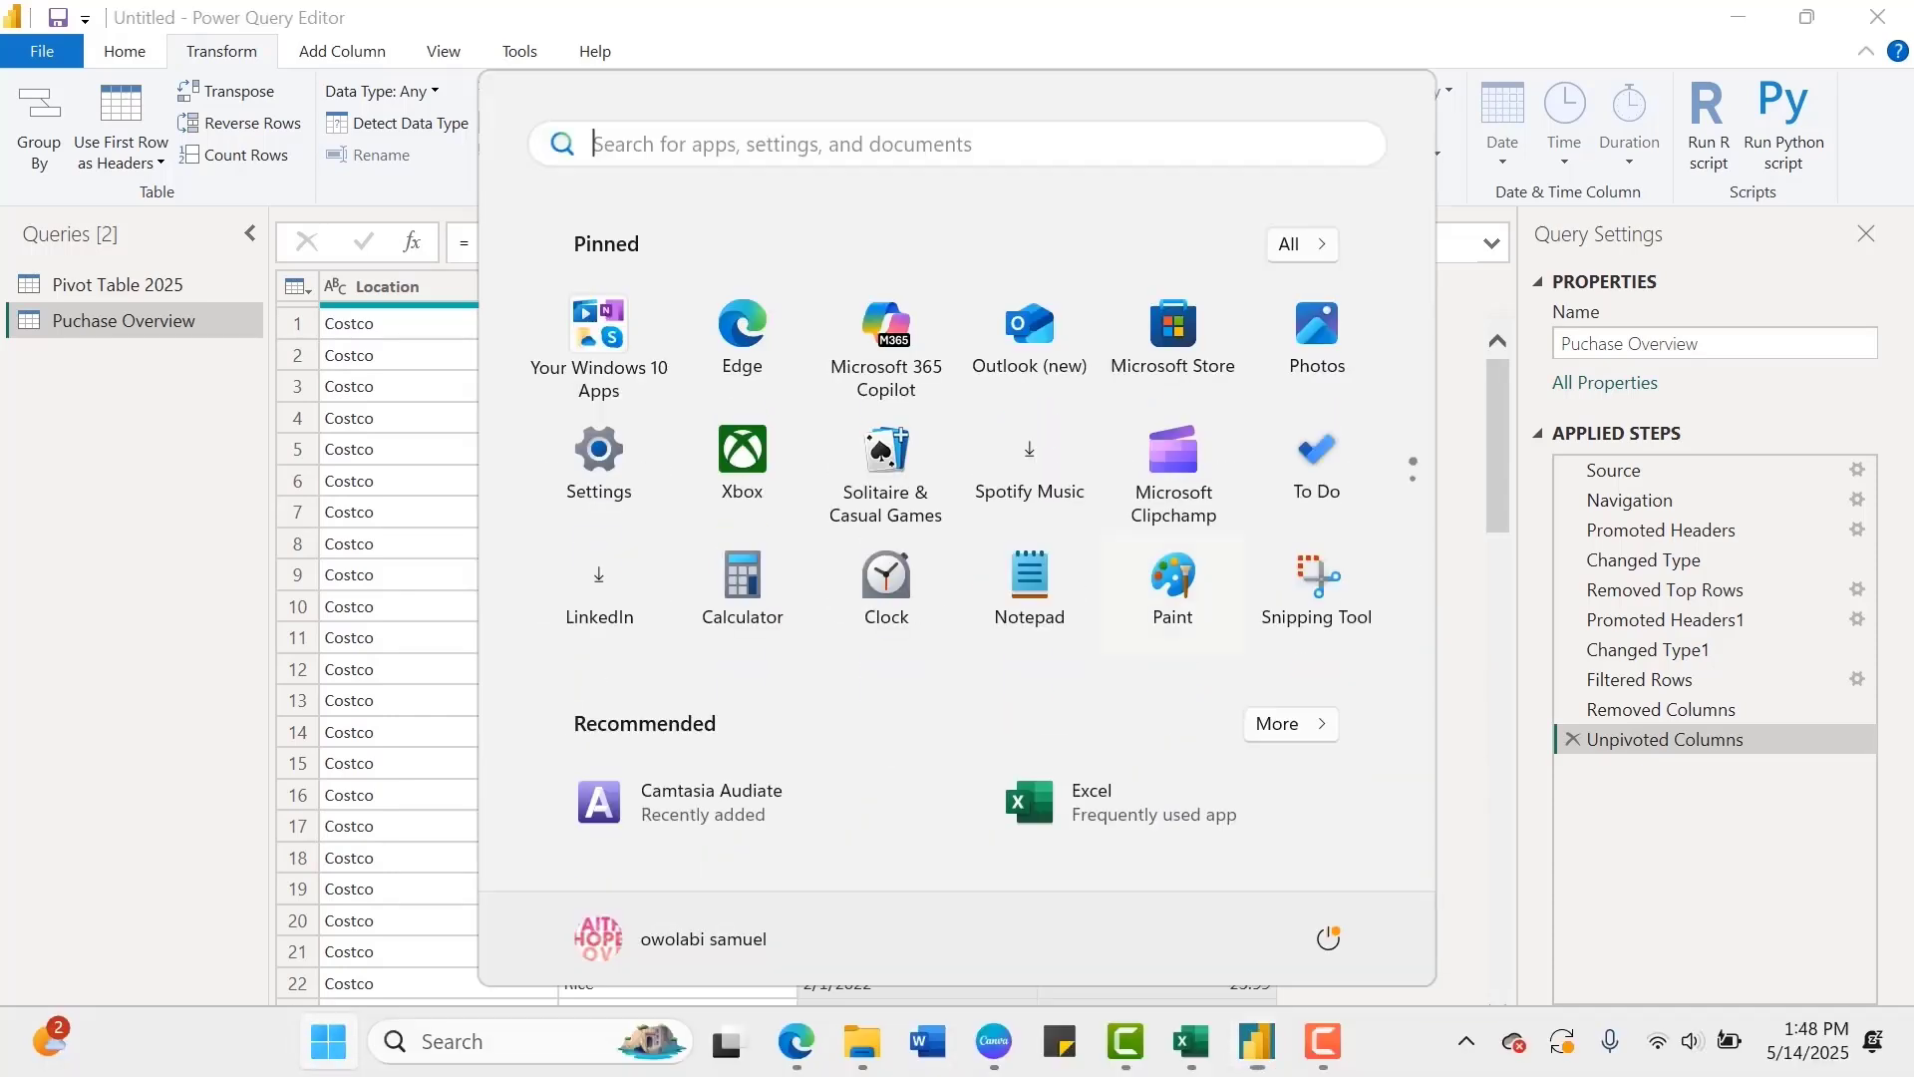
pyautogui.moveTo(1191, 1042)
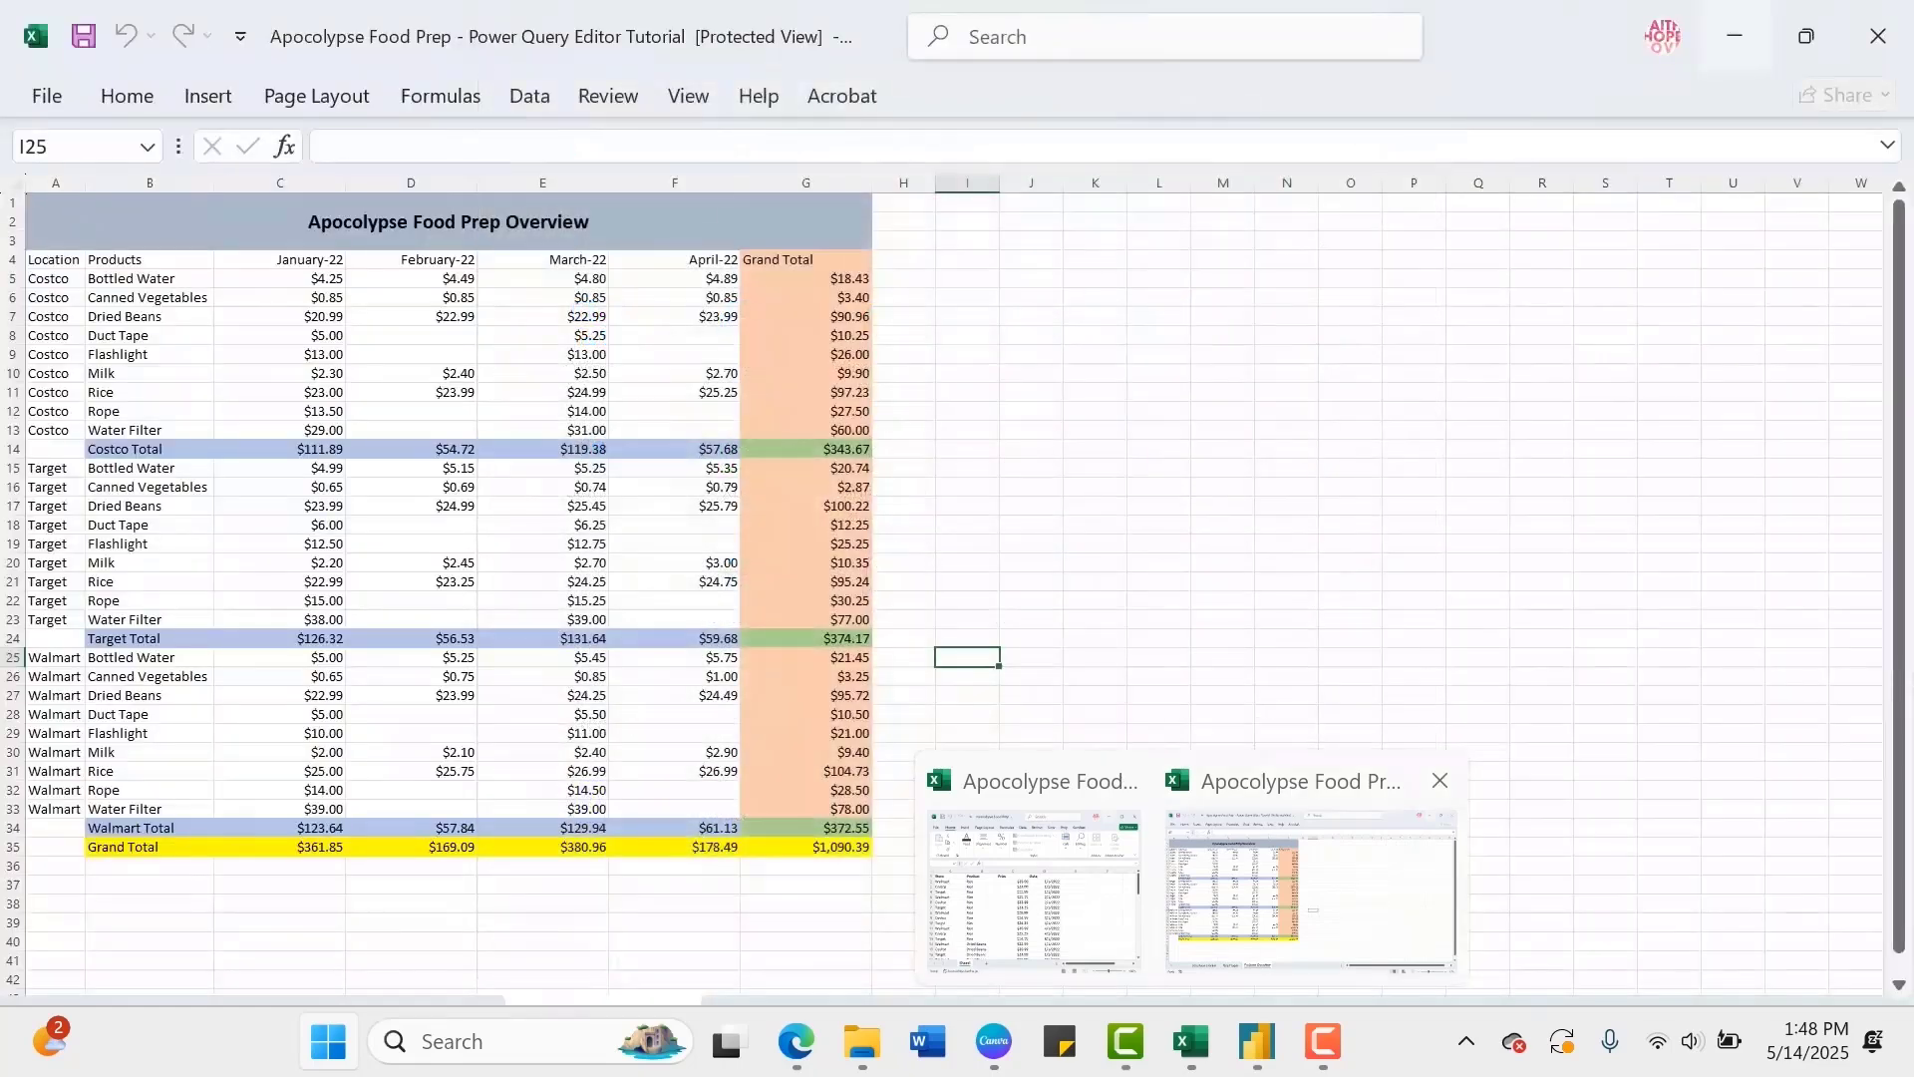
pyautogui.click(1311, 893)
pyautogui.click(257, 1020)
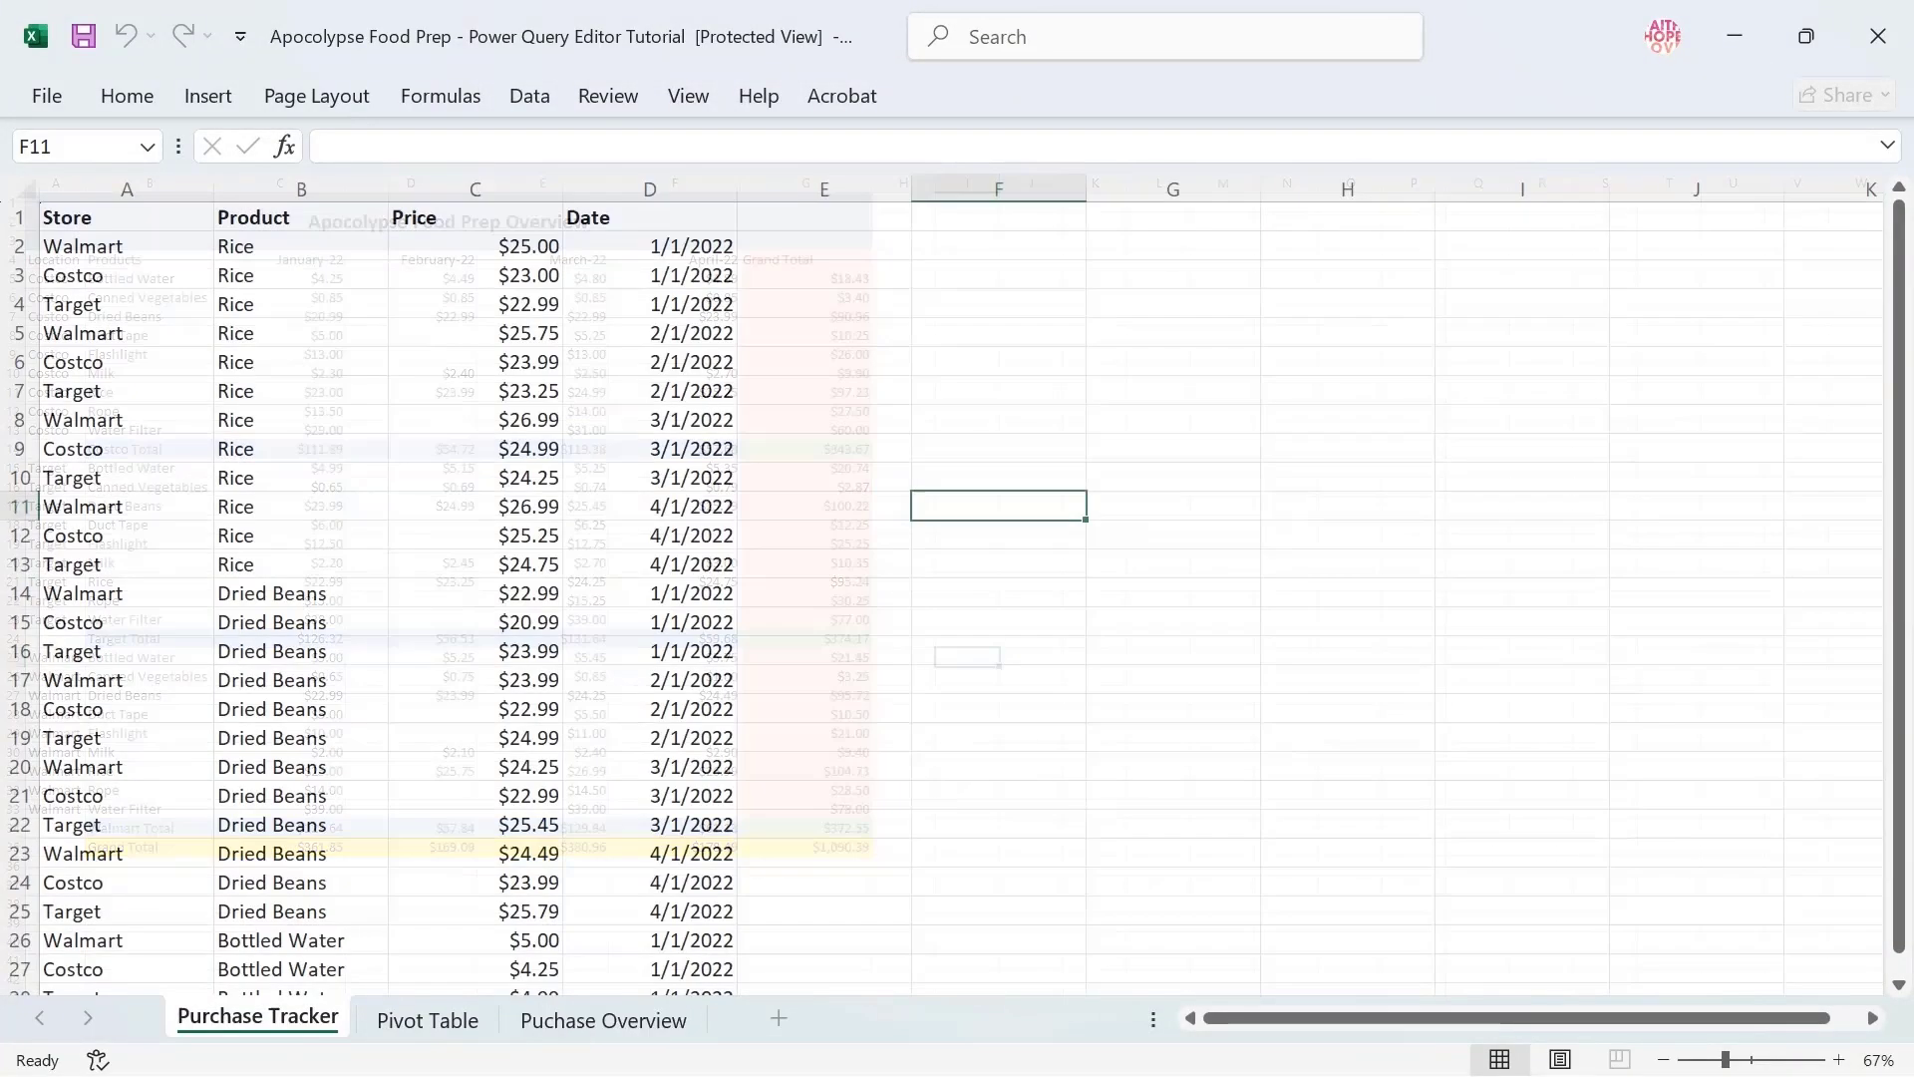
pyautogui.scroll(2, 942, 598)
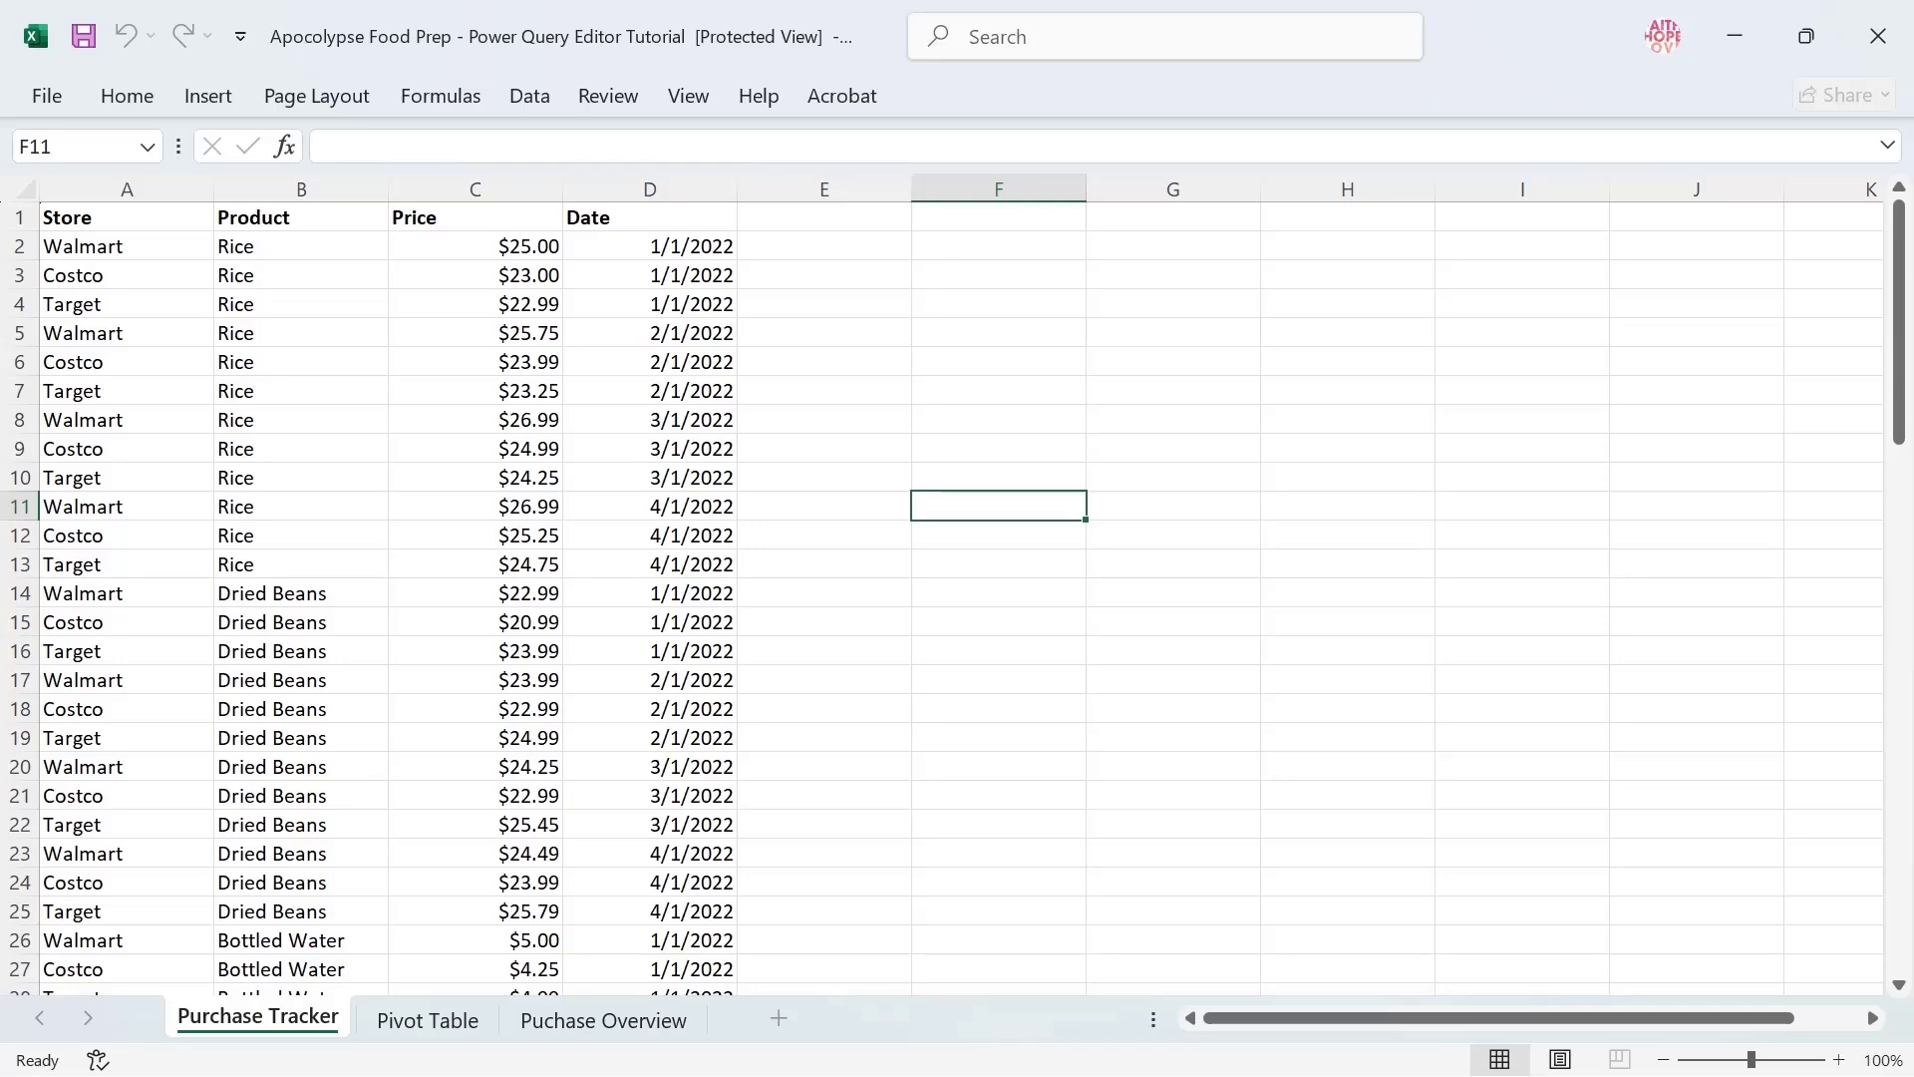
pyautogui.press('super')
pyautogui.moveTo(1256, 1040)
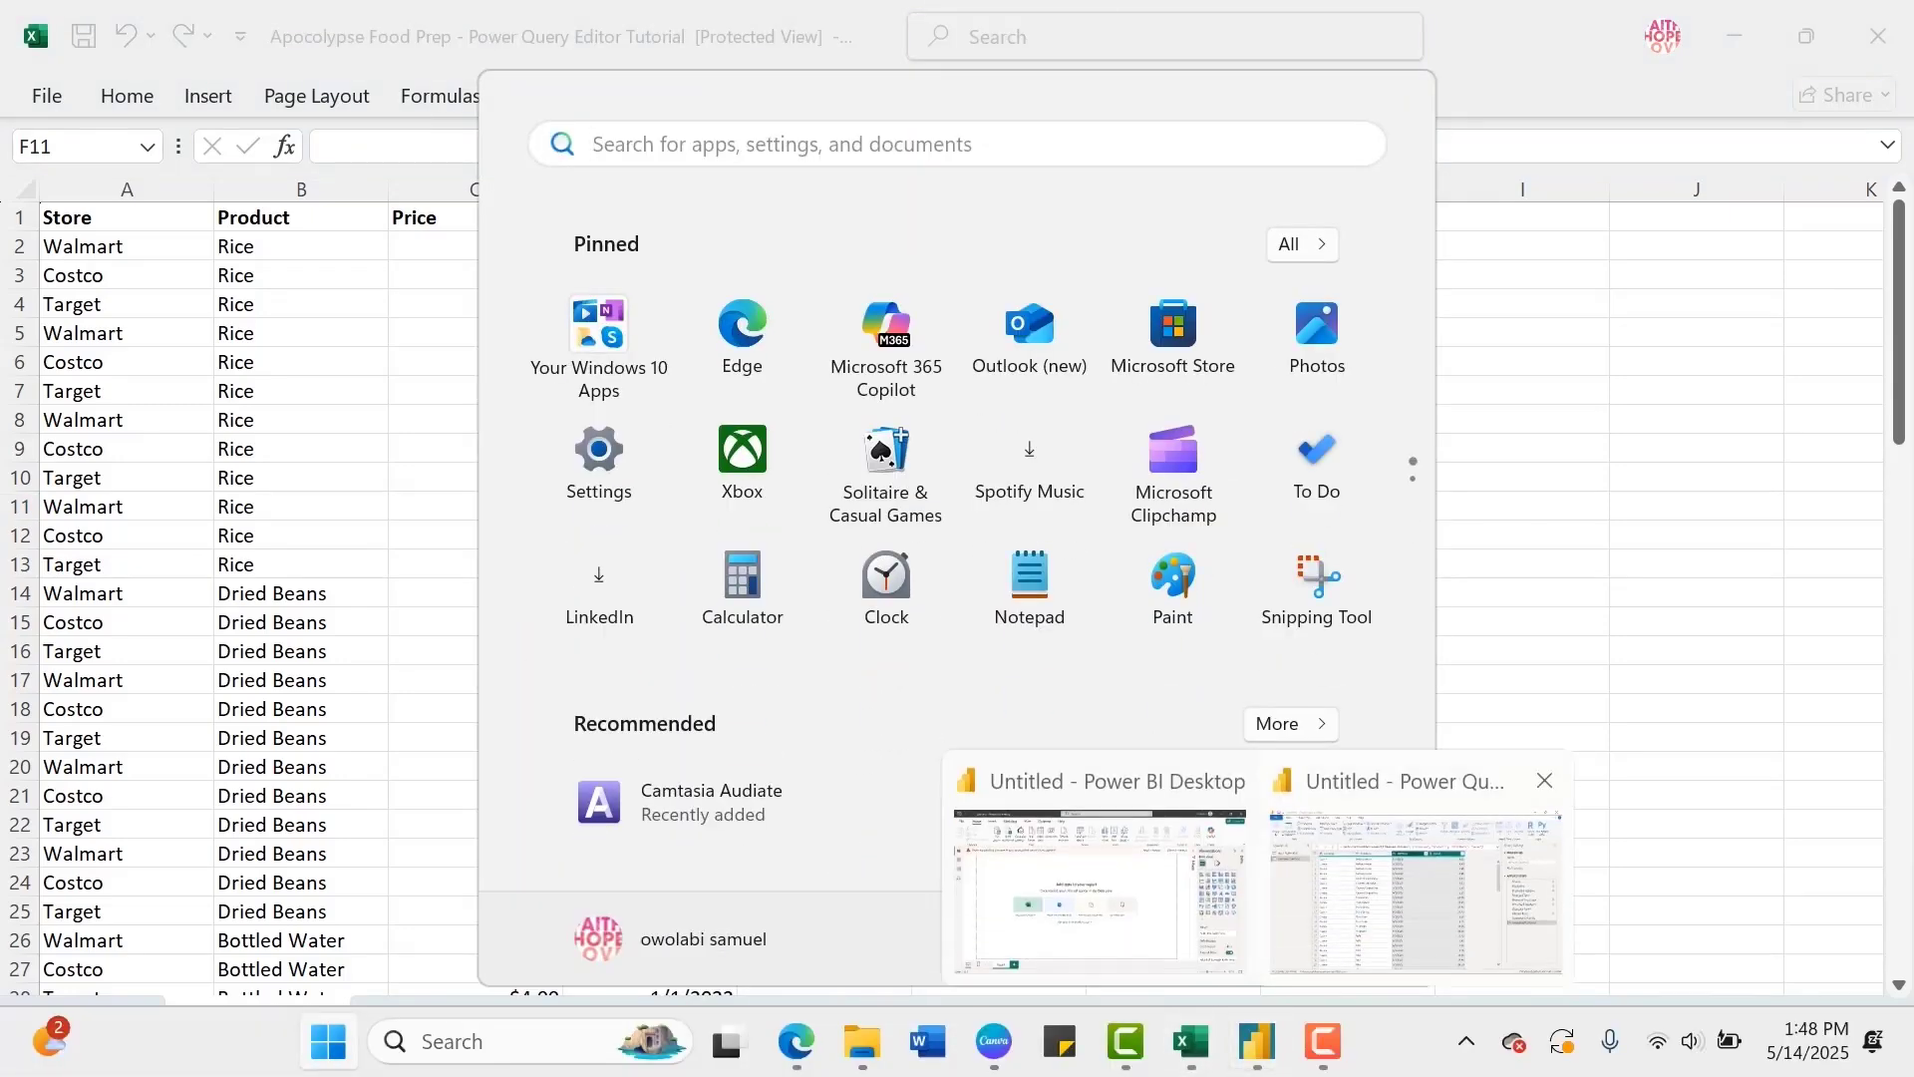
pyautogui.click(1415, 888)
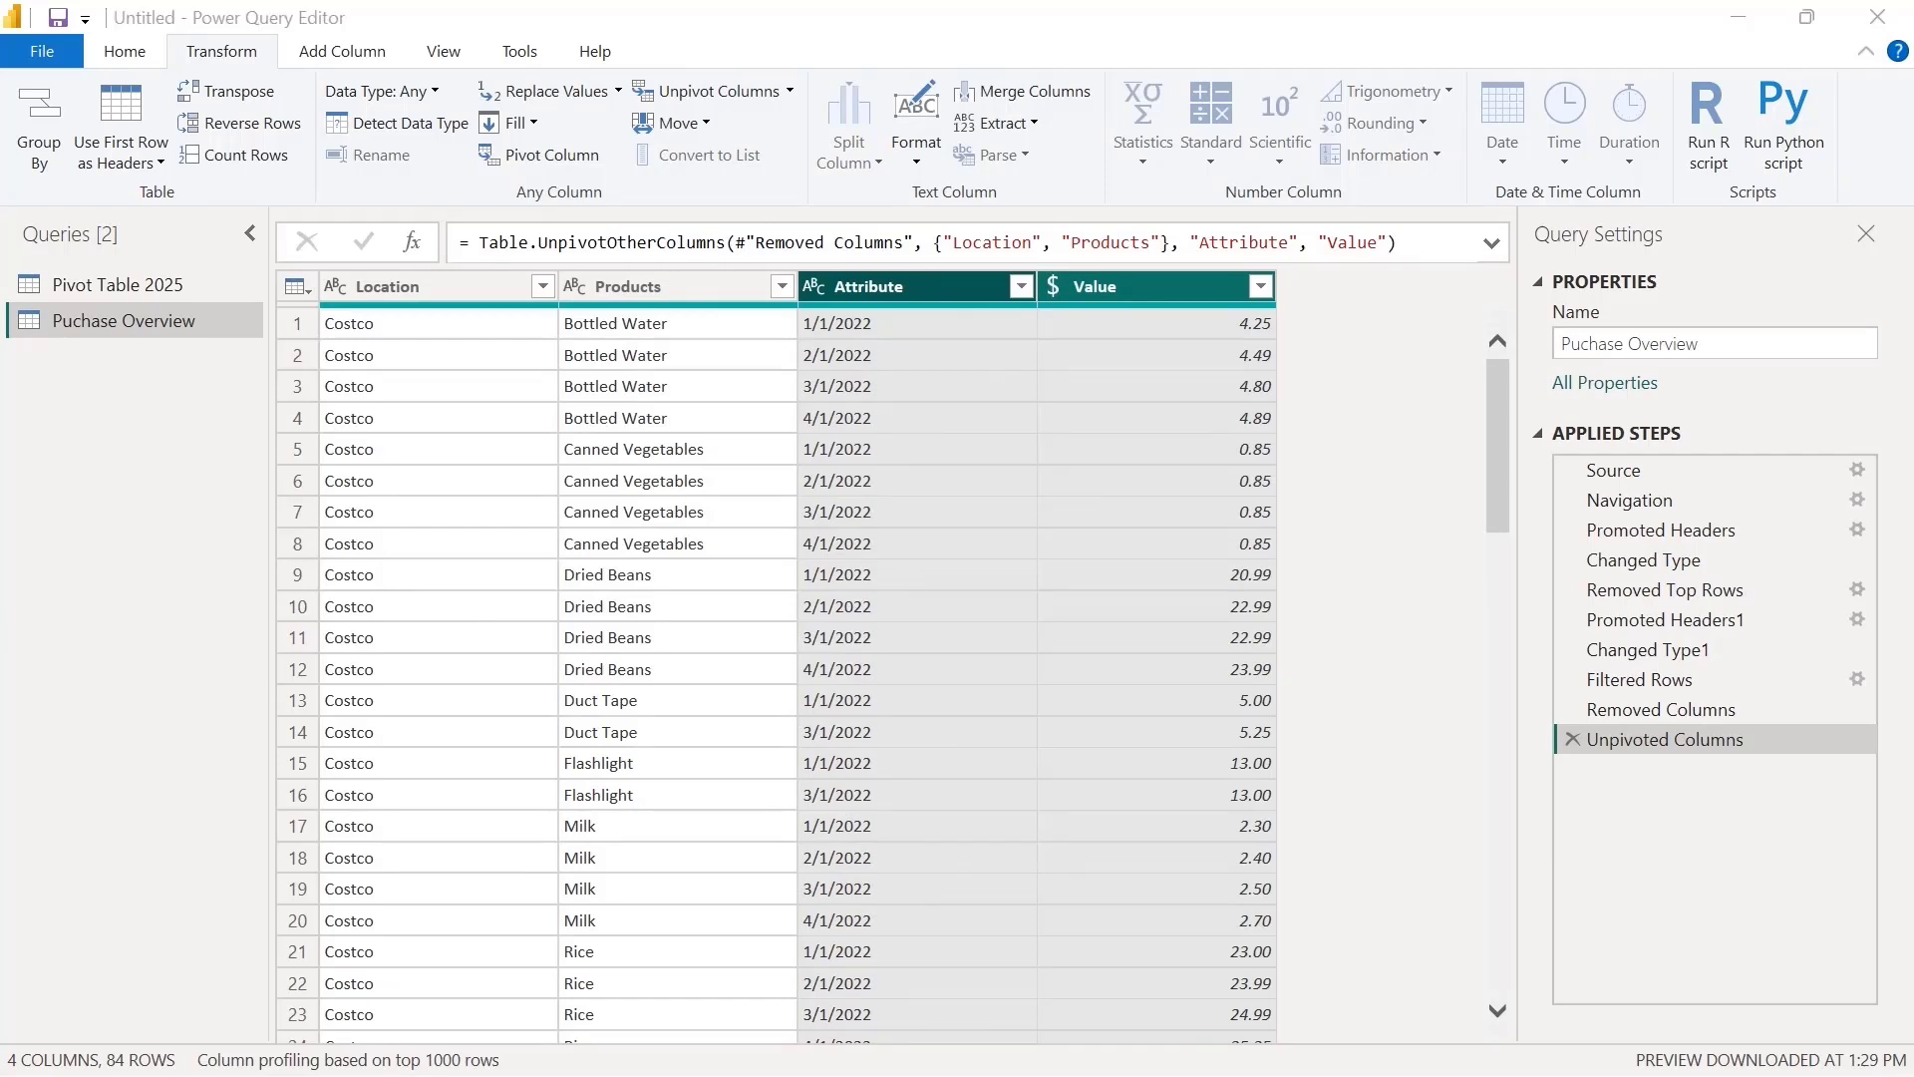
# Change the Attribute column's data type to Date and rename the Value column to Product_Cost
pyautogui.click(813, 286)
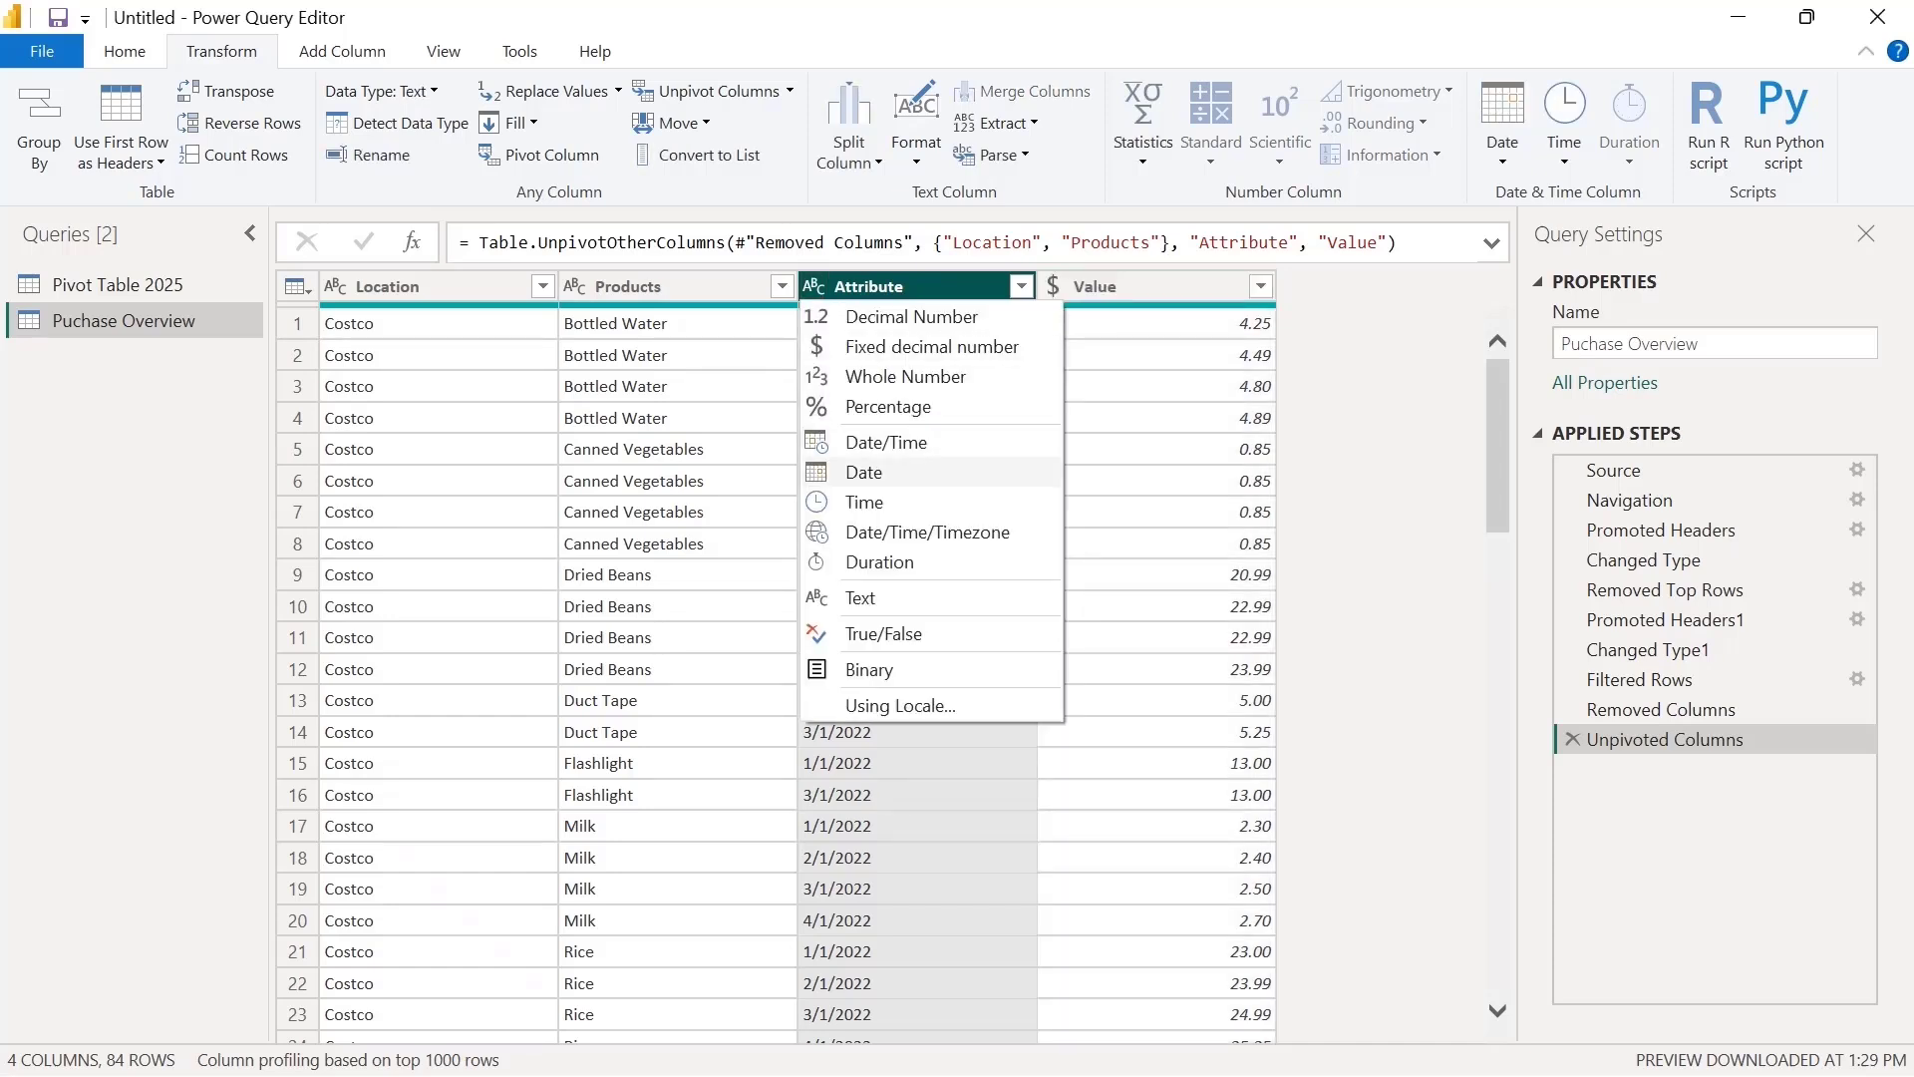
pyautogui.click(864, 472)
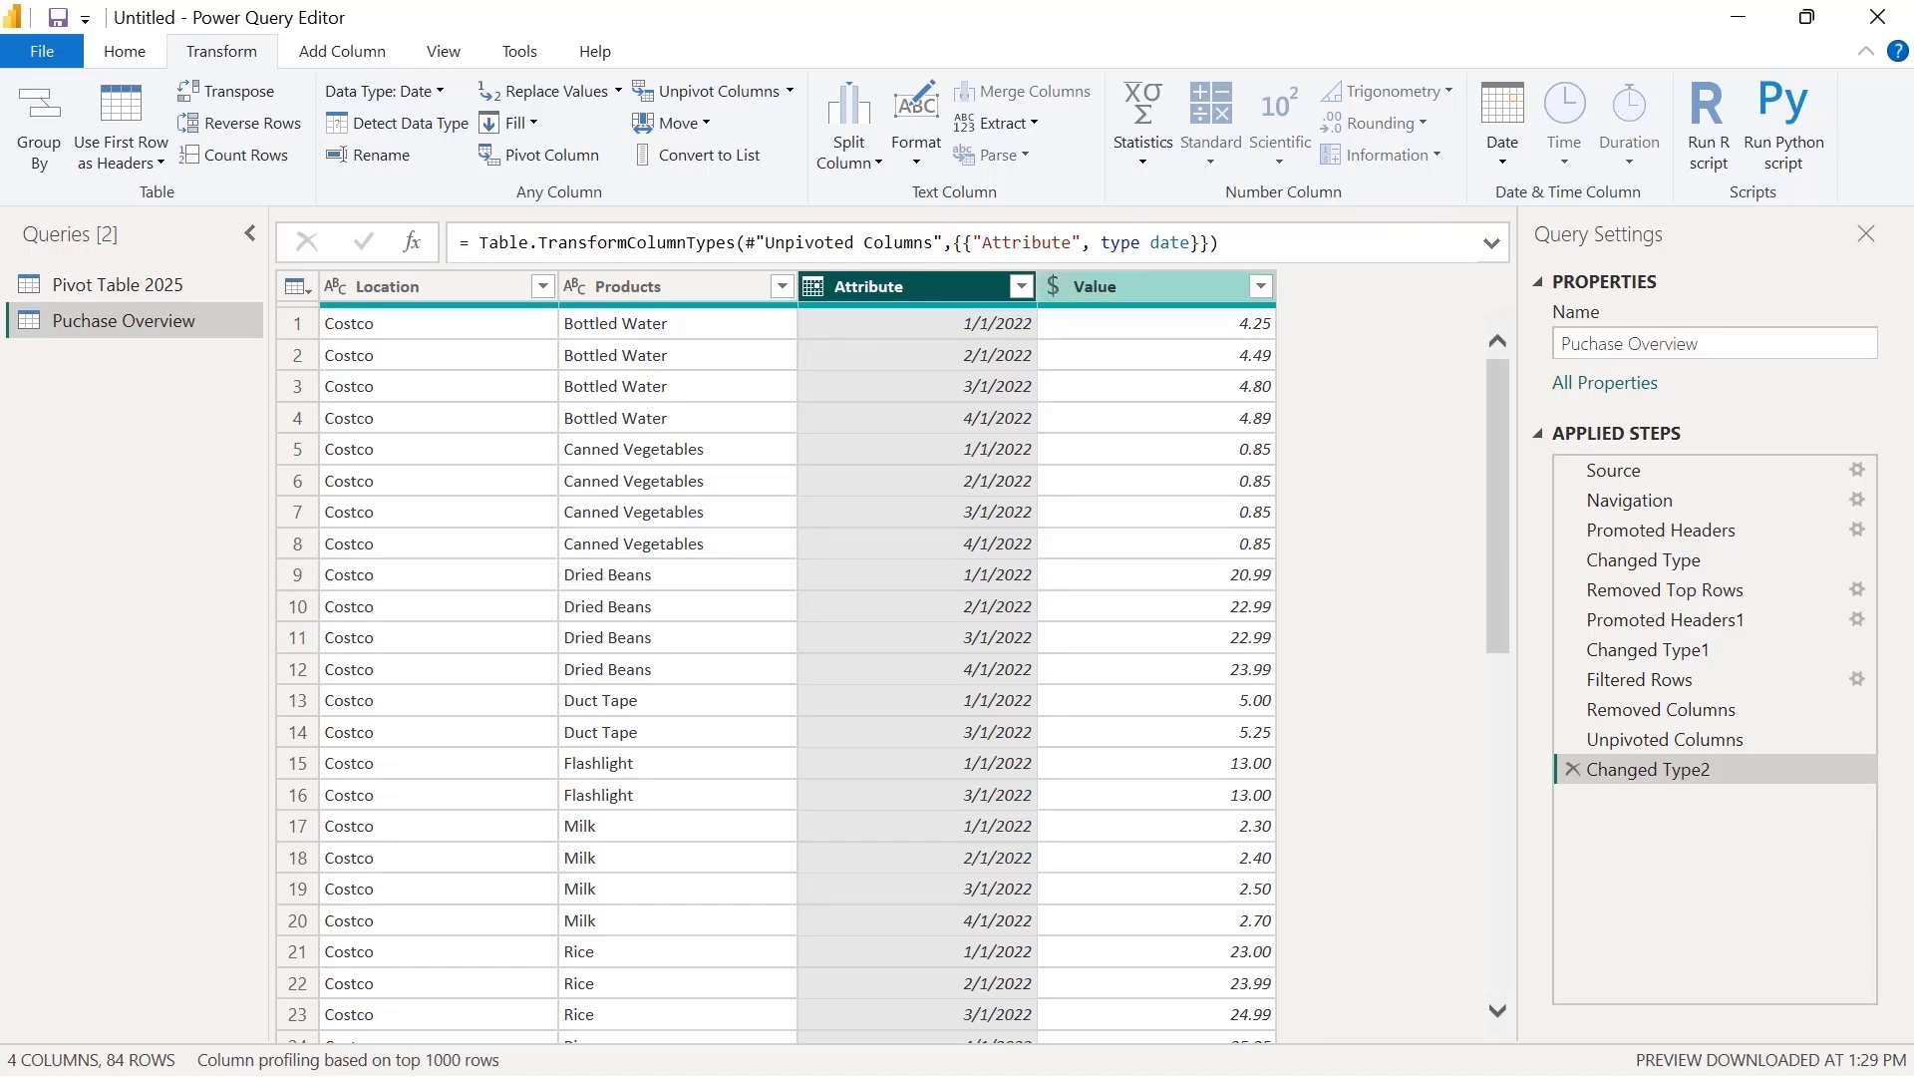
pyautogui.doubleClick(1096, 286)
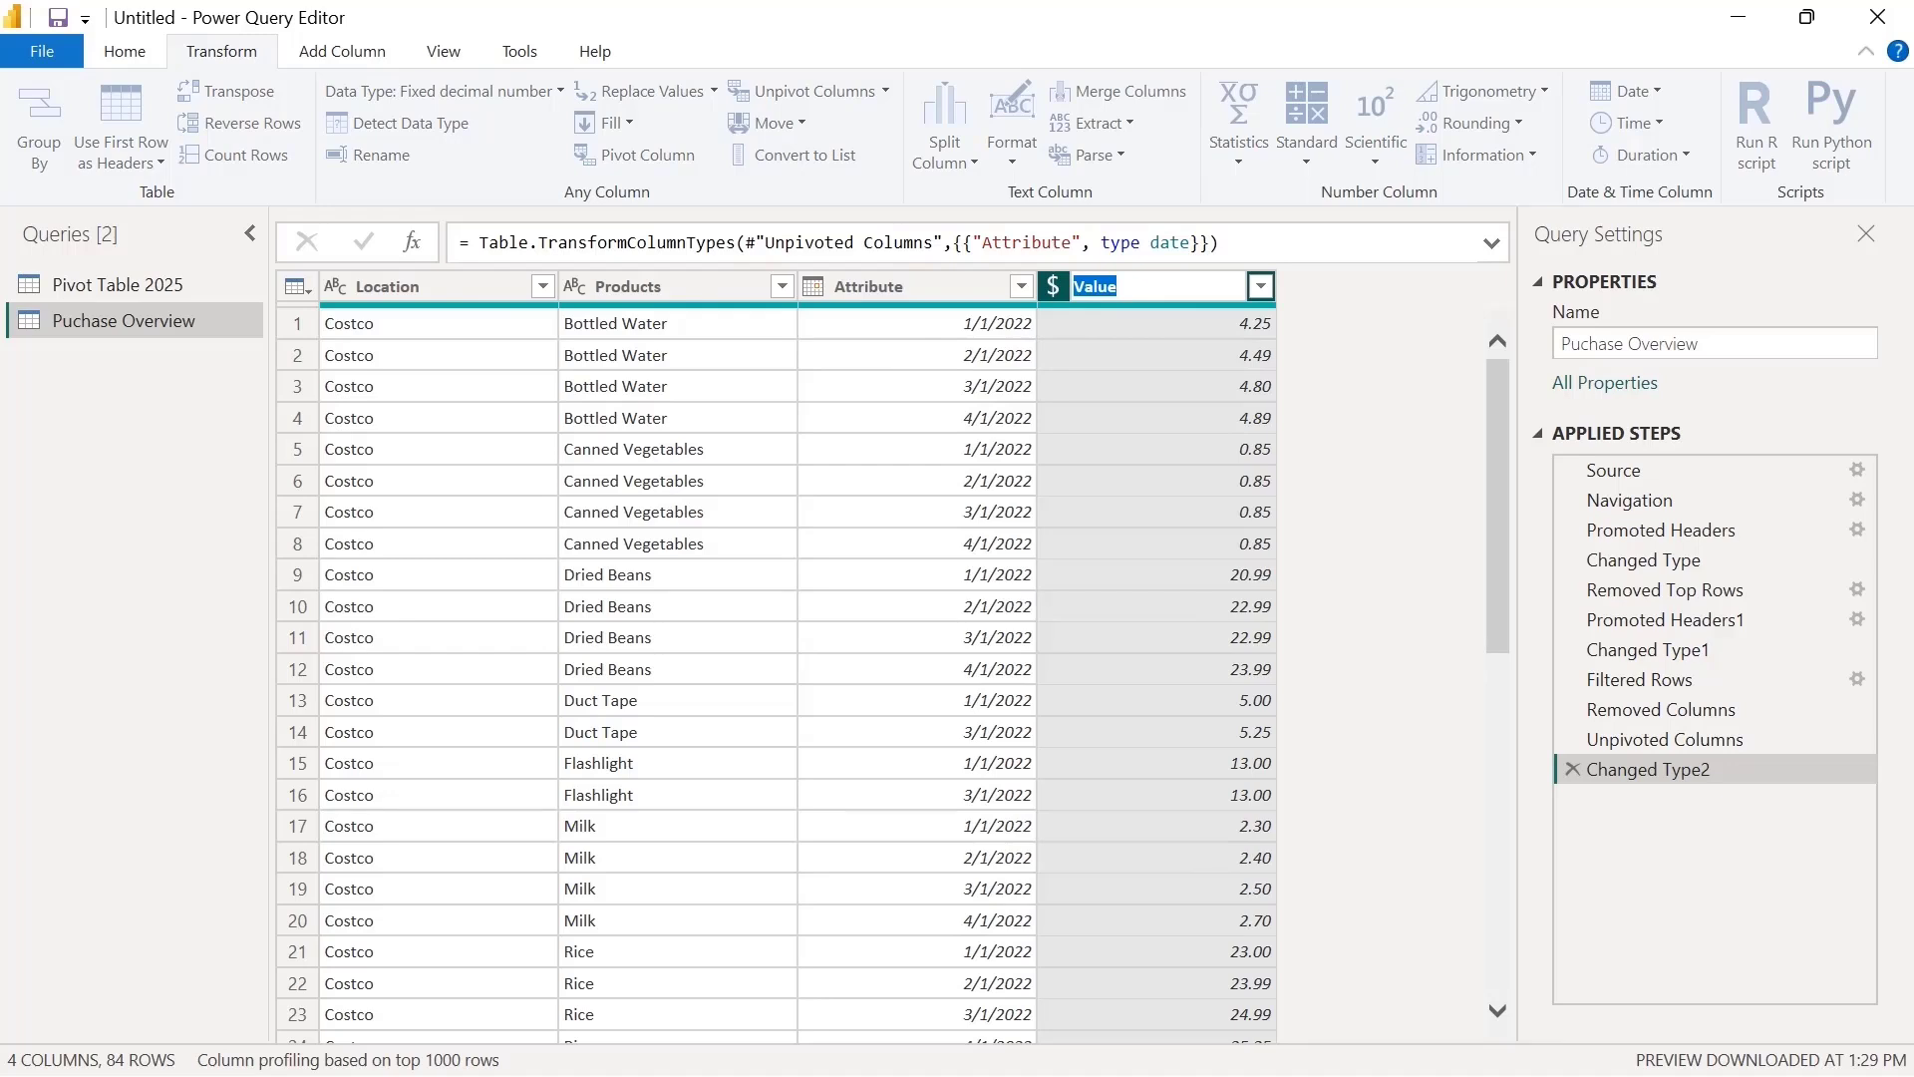
pyautogui.write('Product_Cost')
pyautogui.press('Return')
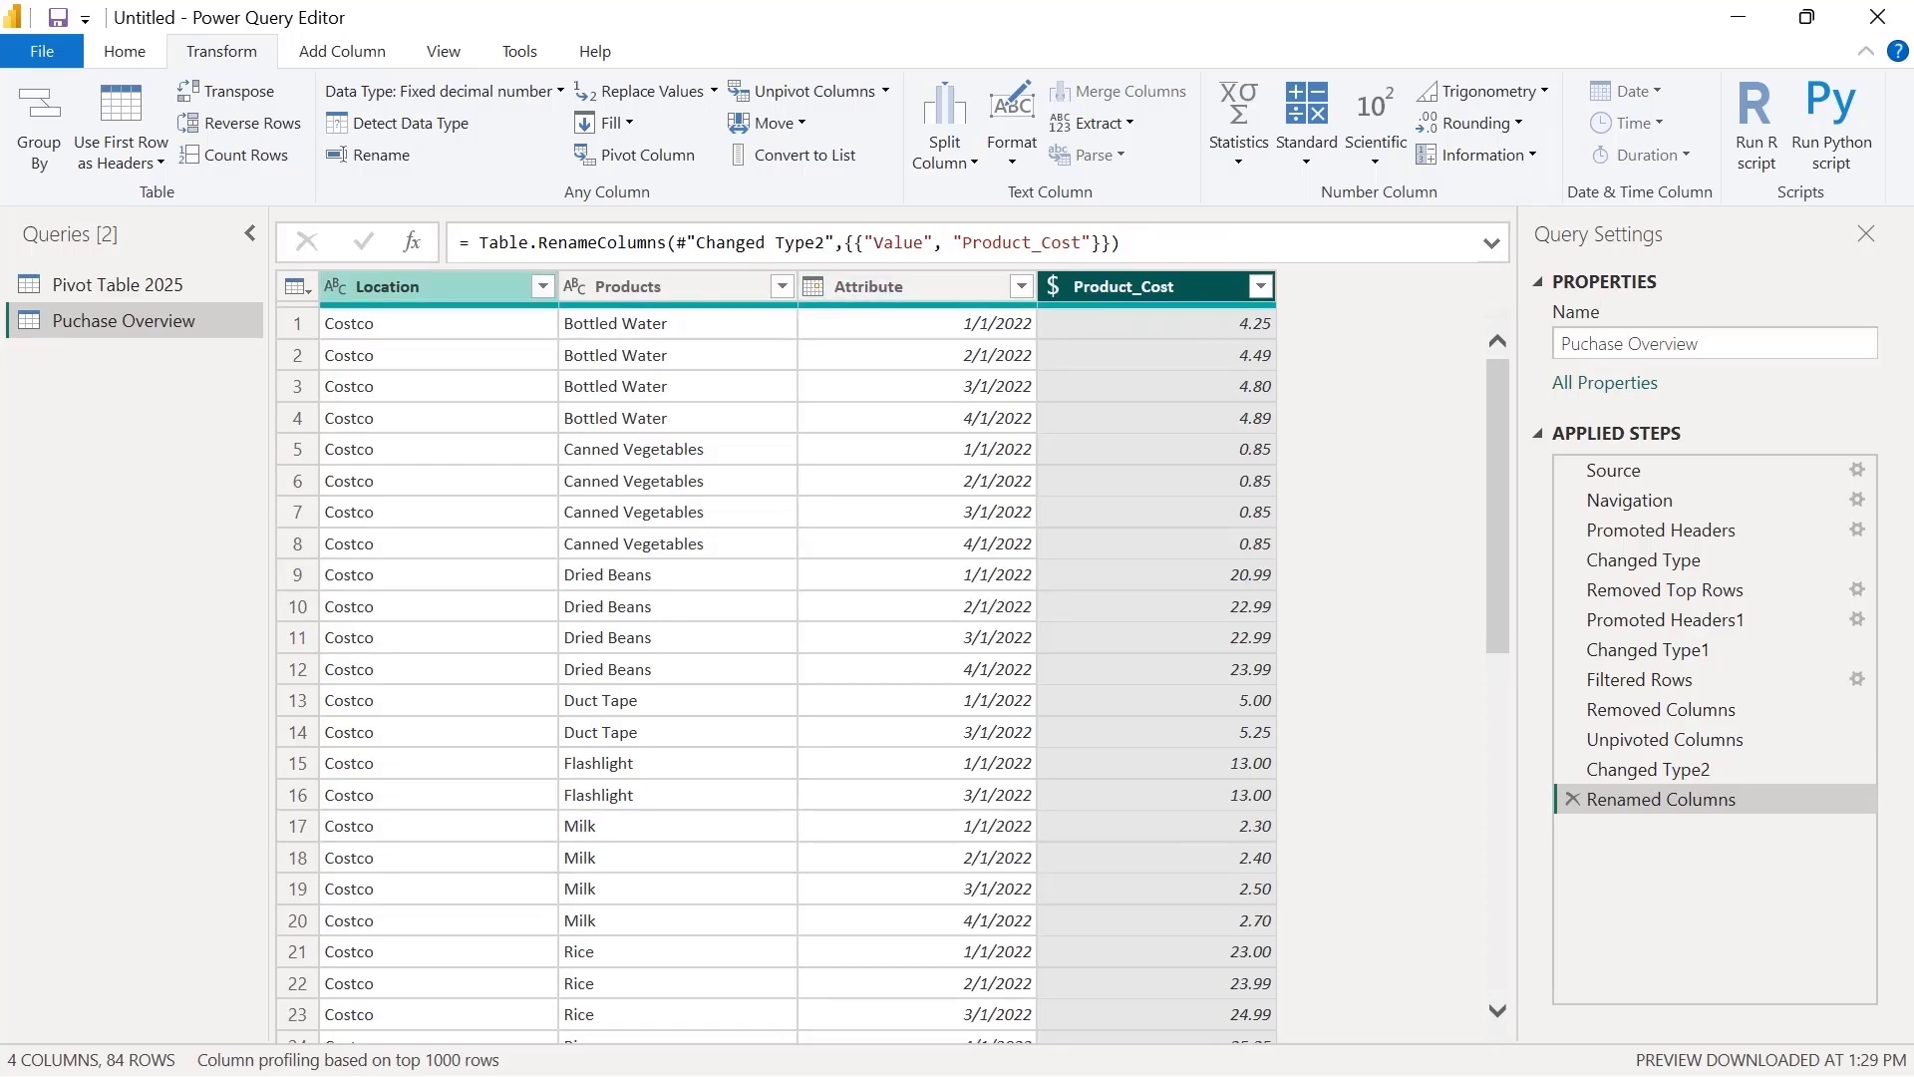
# Rename the Location column of Puchase Overview to Store
pyautogui.doubleClick(389, 287)
pyautogui.write('Store')
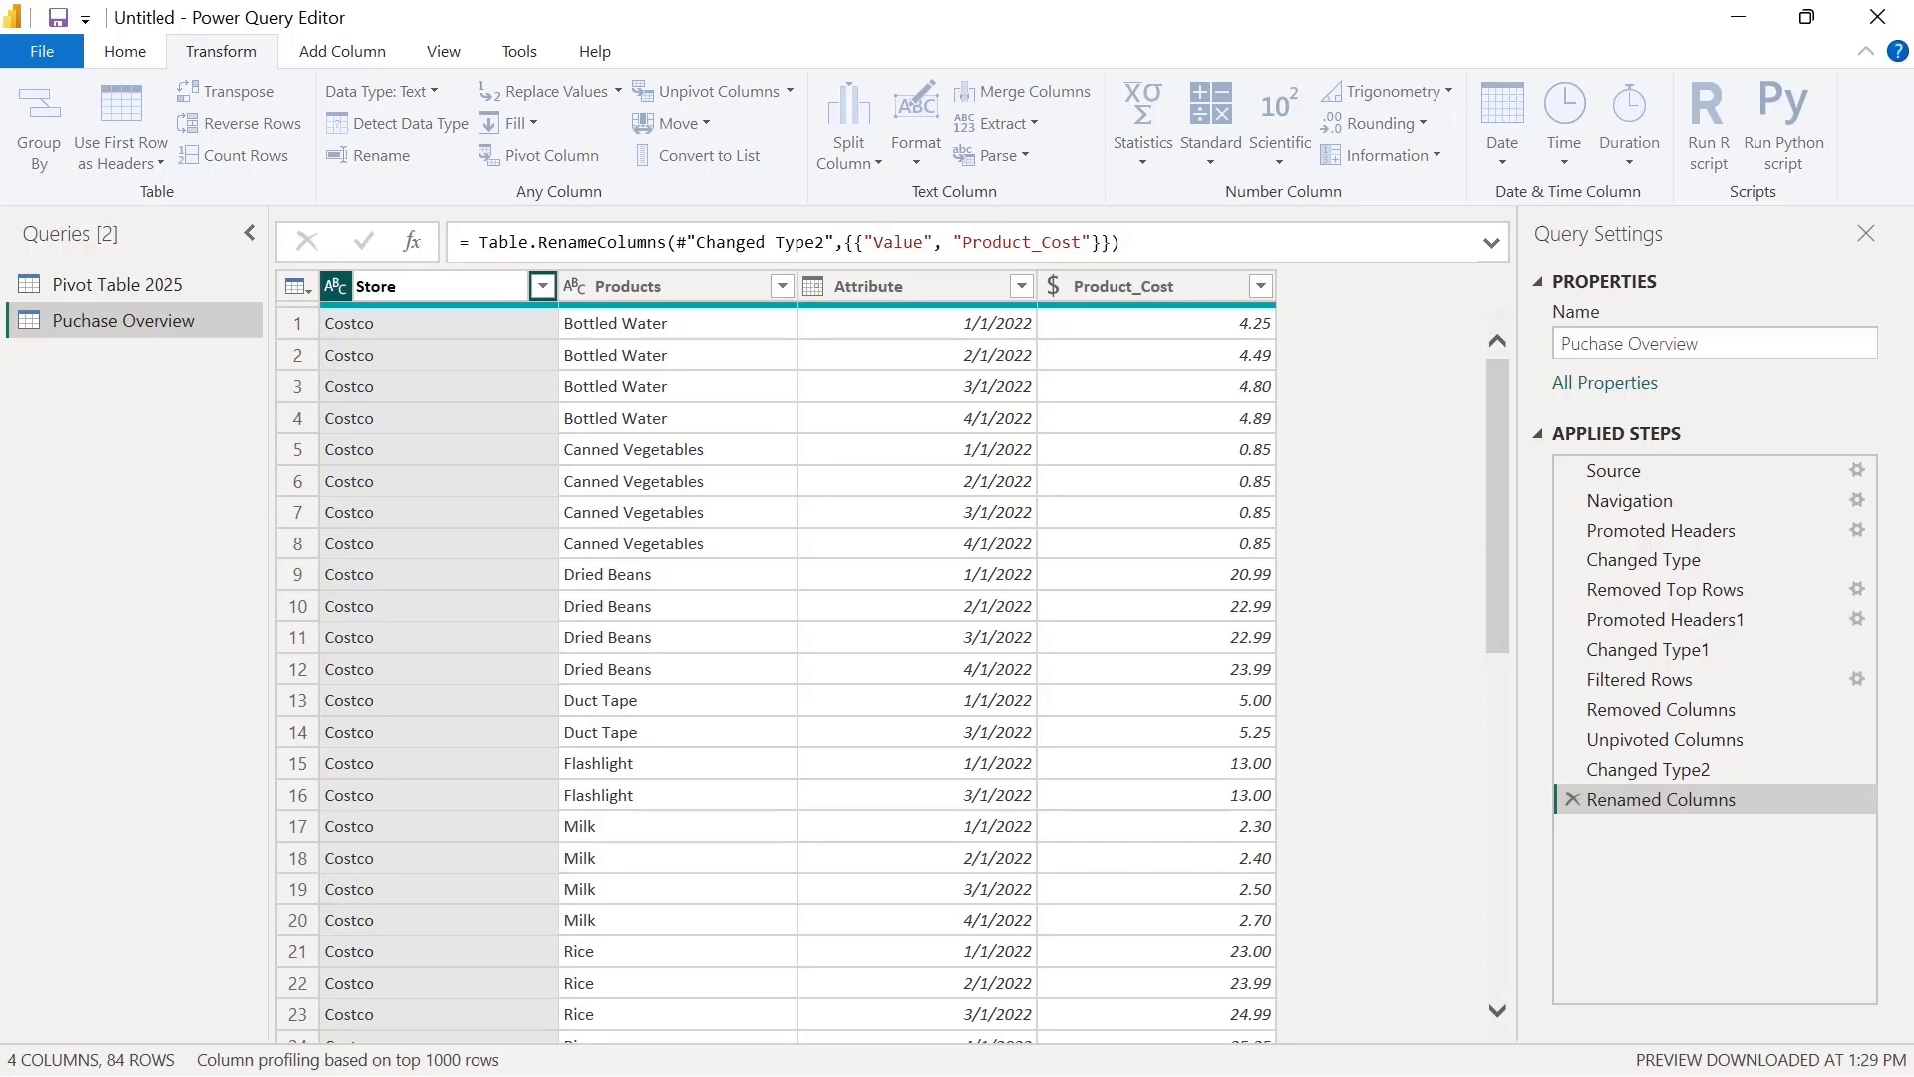
pyautogui.press('Return')
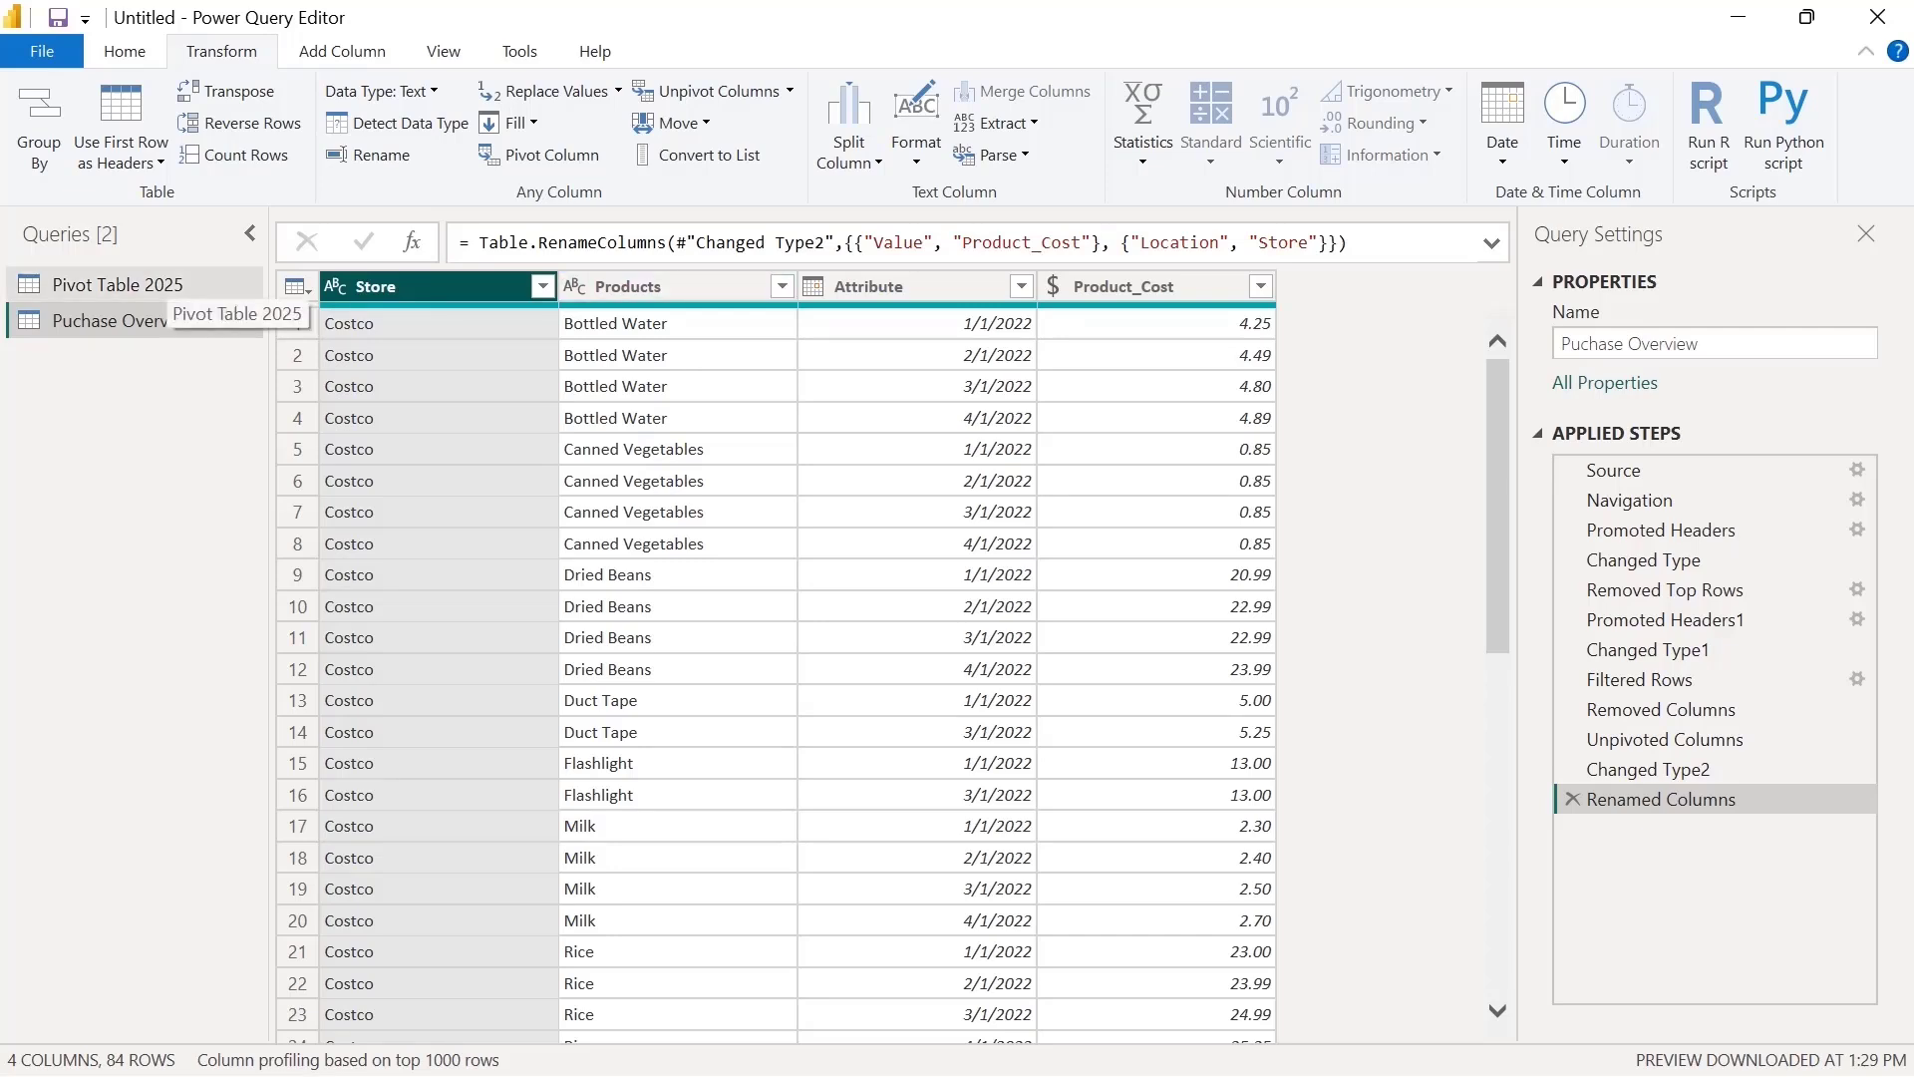
# Check the Pivot Table 2025 query, then apply the query changes and close Power Query Editor to return to Power BI Desktop
pyautogui.click(160, 285)
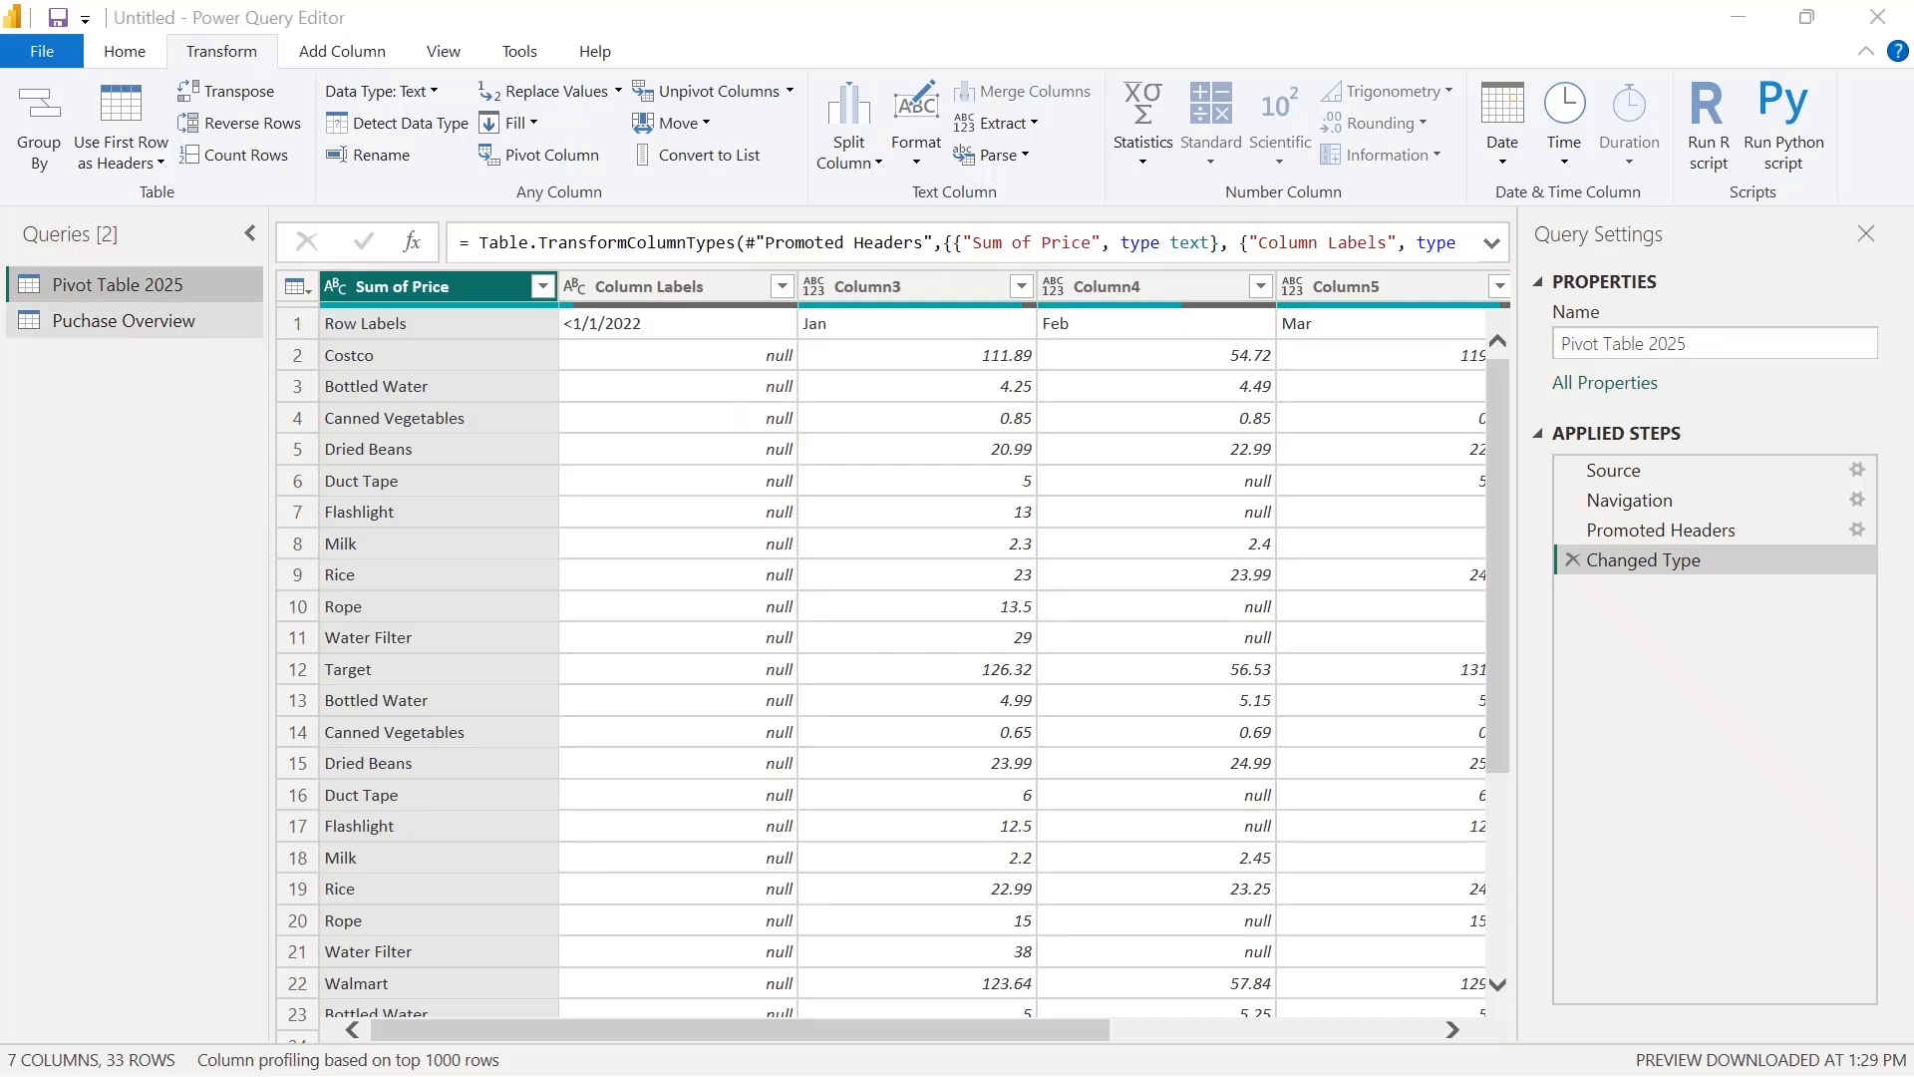
pyautogui.click(124, 321)
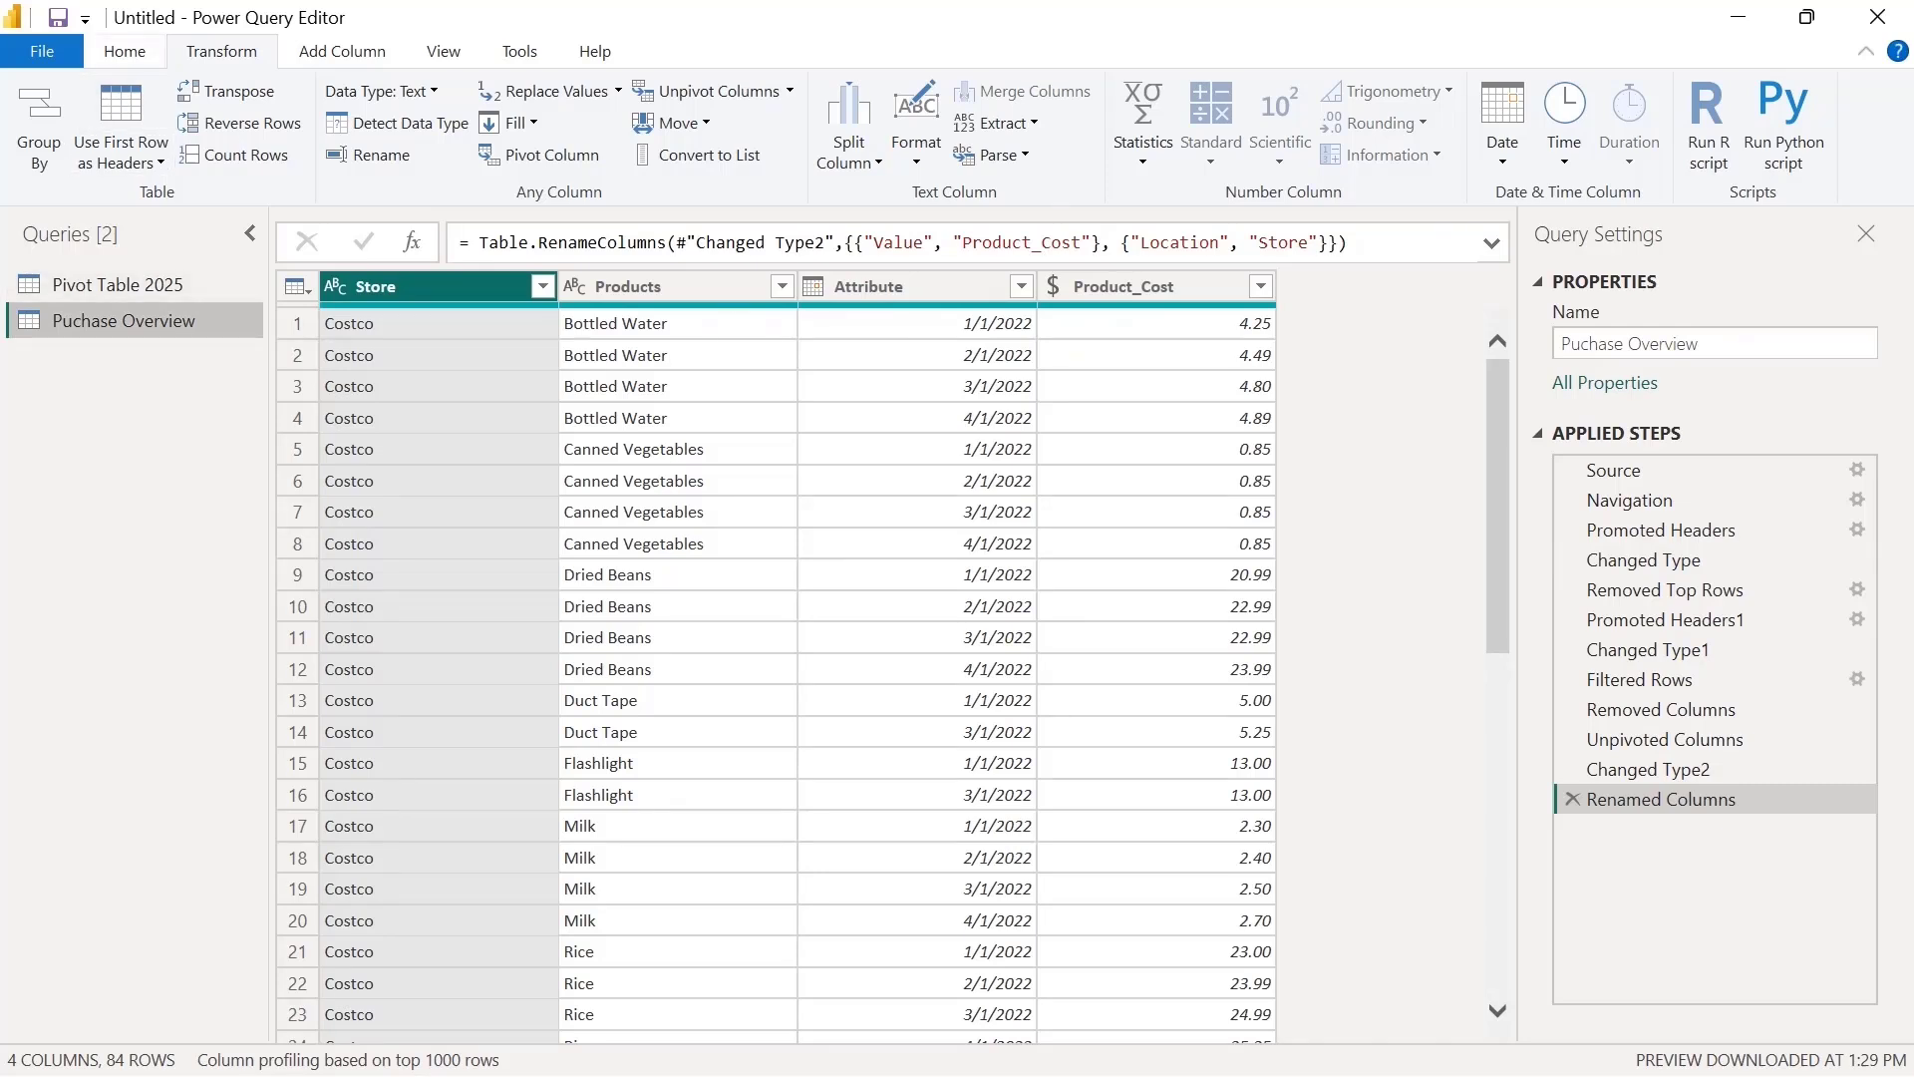
pyautogui.click(125, 52)
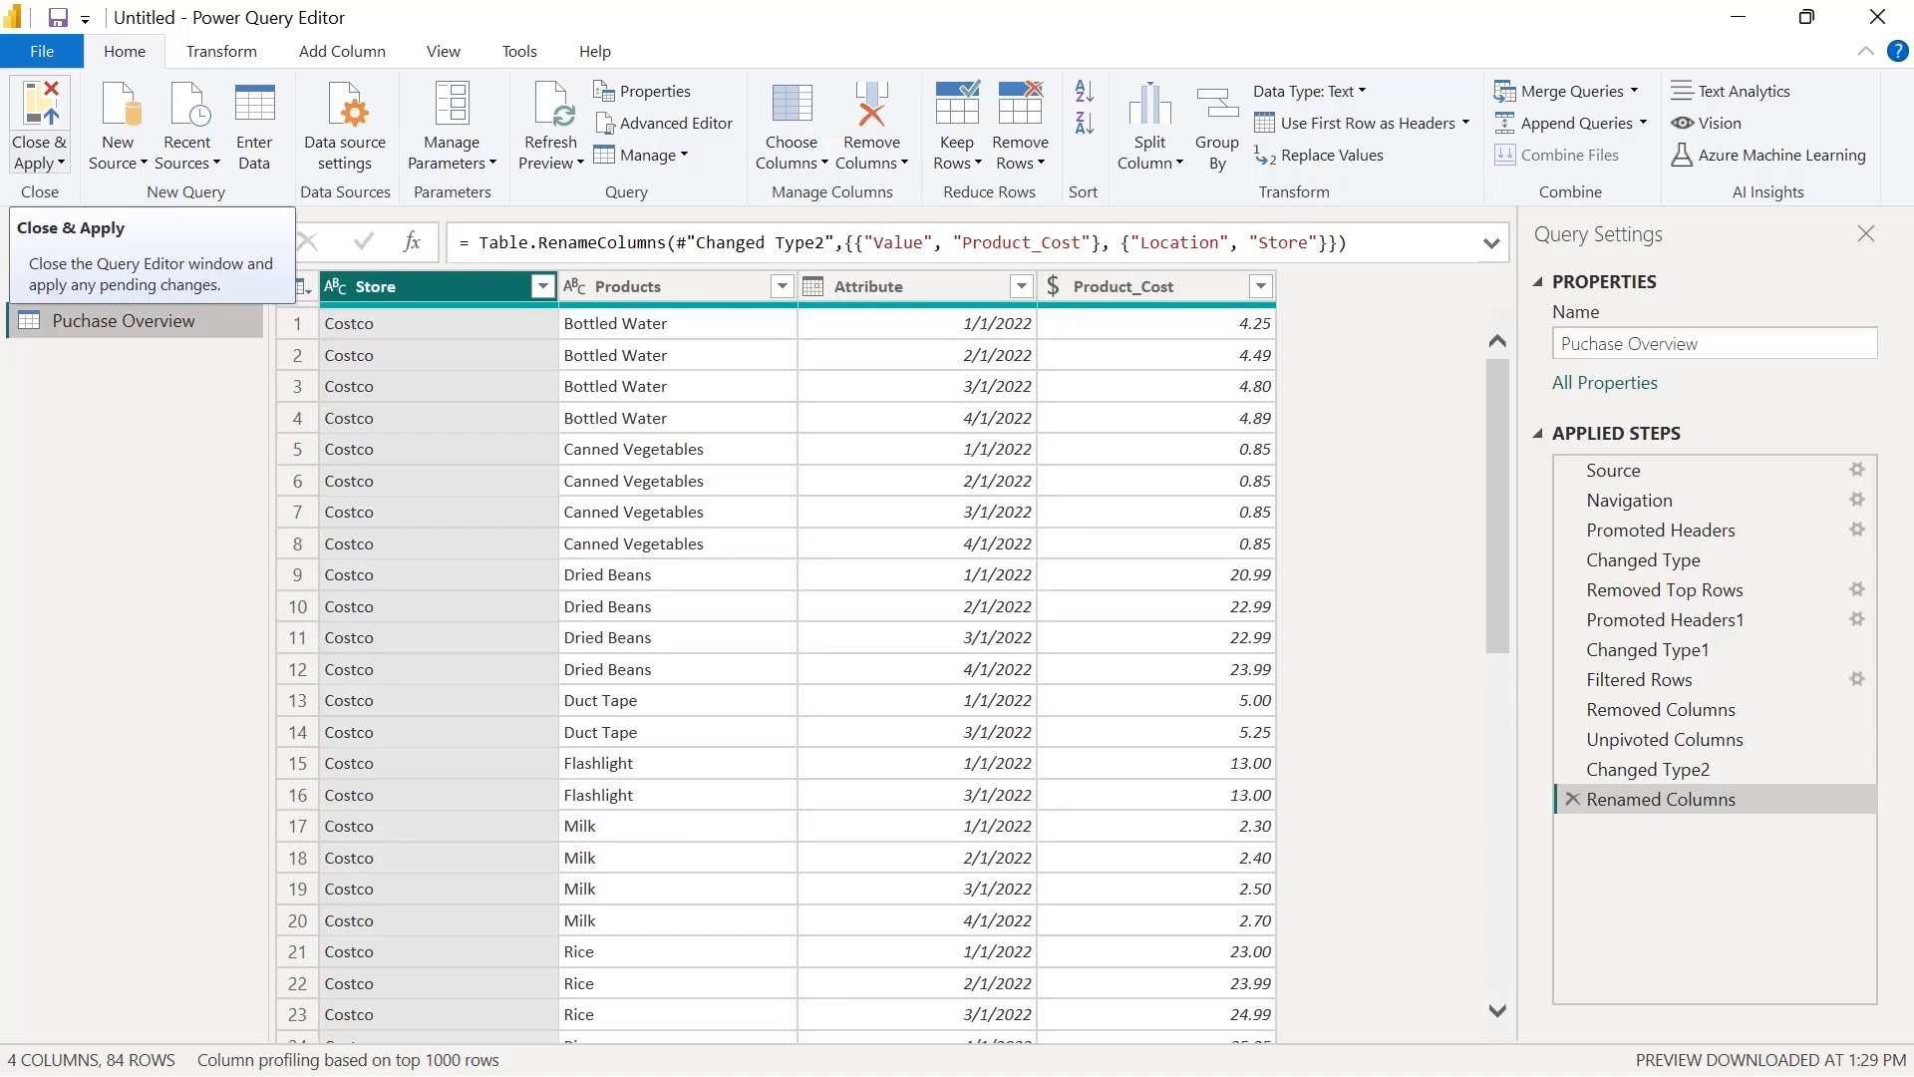
pyautogui.click(39, 159)
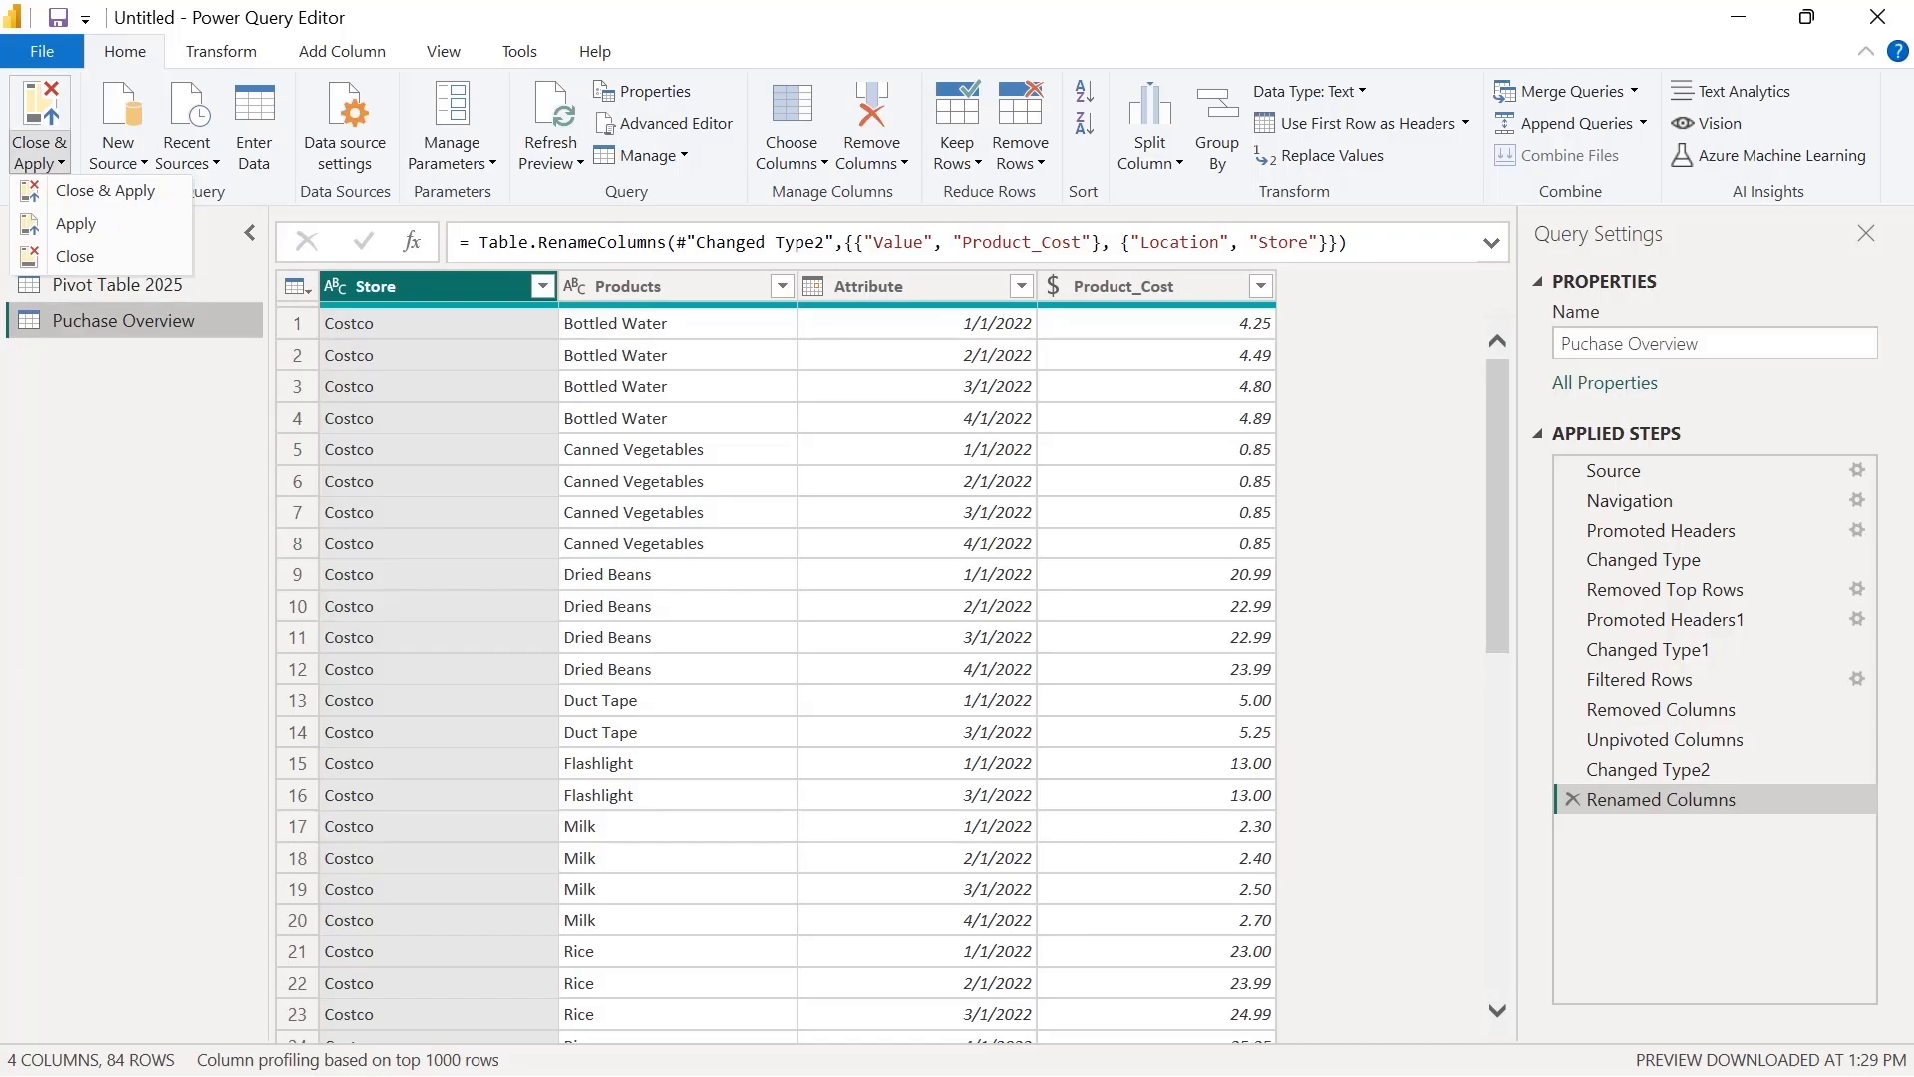
pyautogui.click(75, 256)
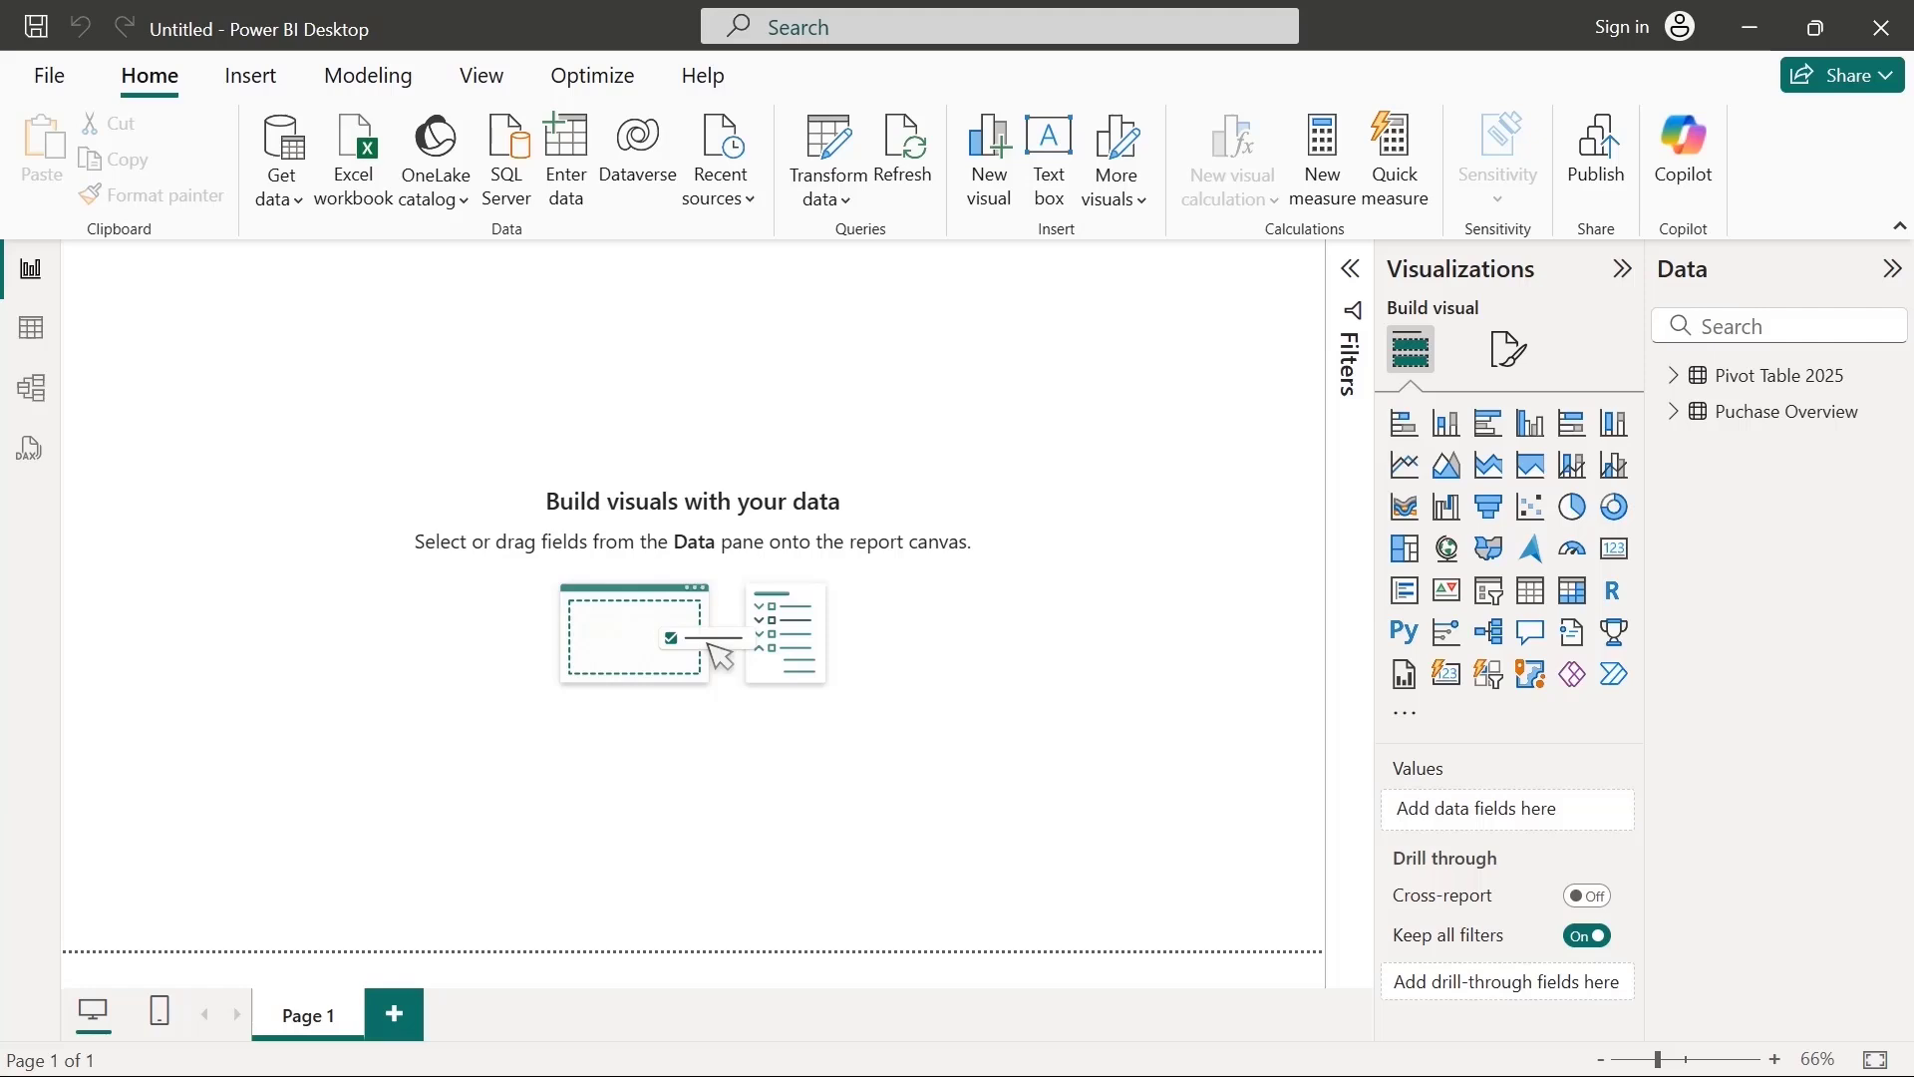
# Inspect the loaded rows of the Pivot Table 2025 and Puchase Overview tables in Table view
pyautogui.click(31, 327)
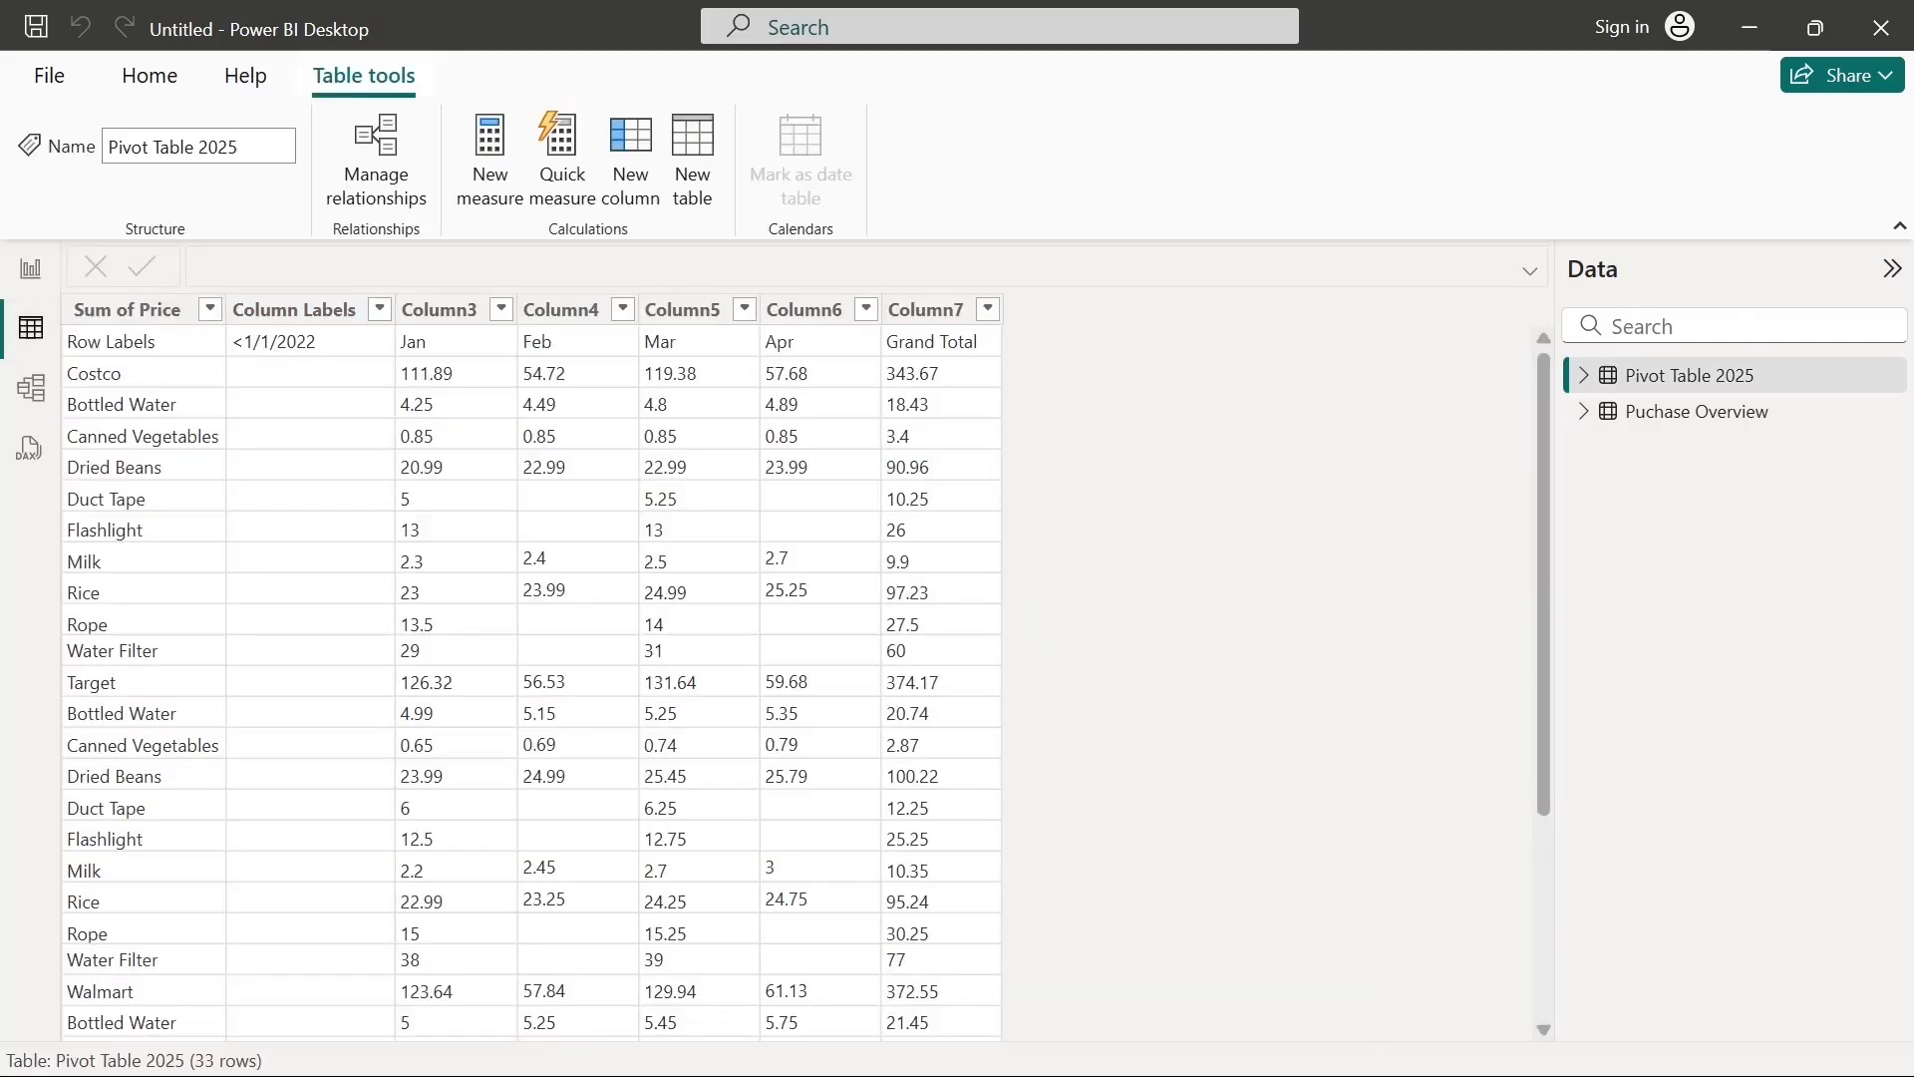
pyautogui.click(1696, 411)
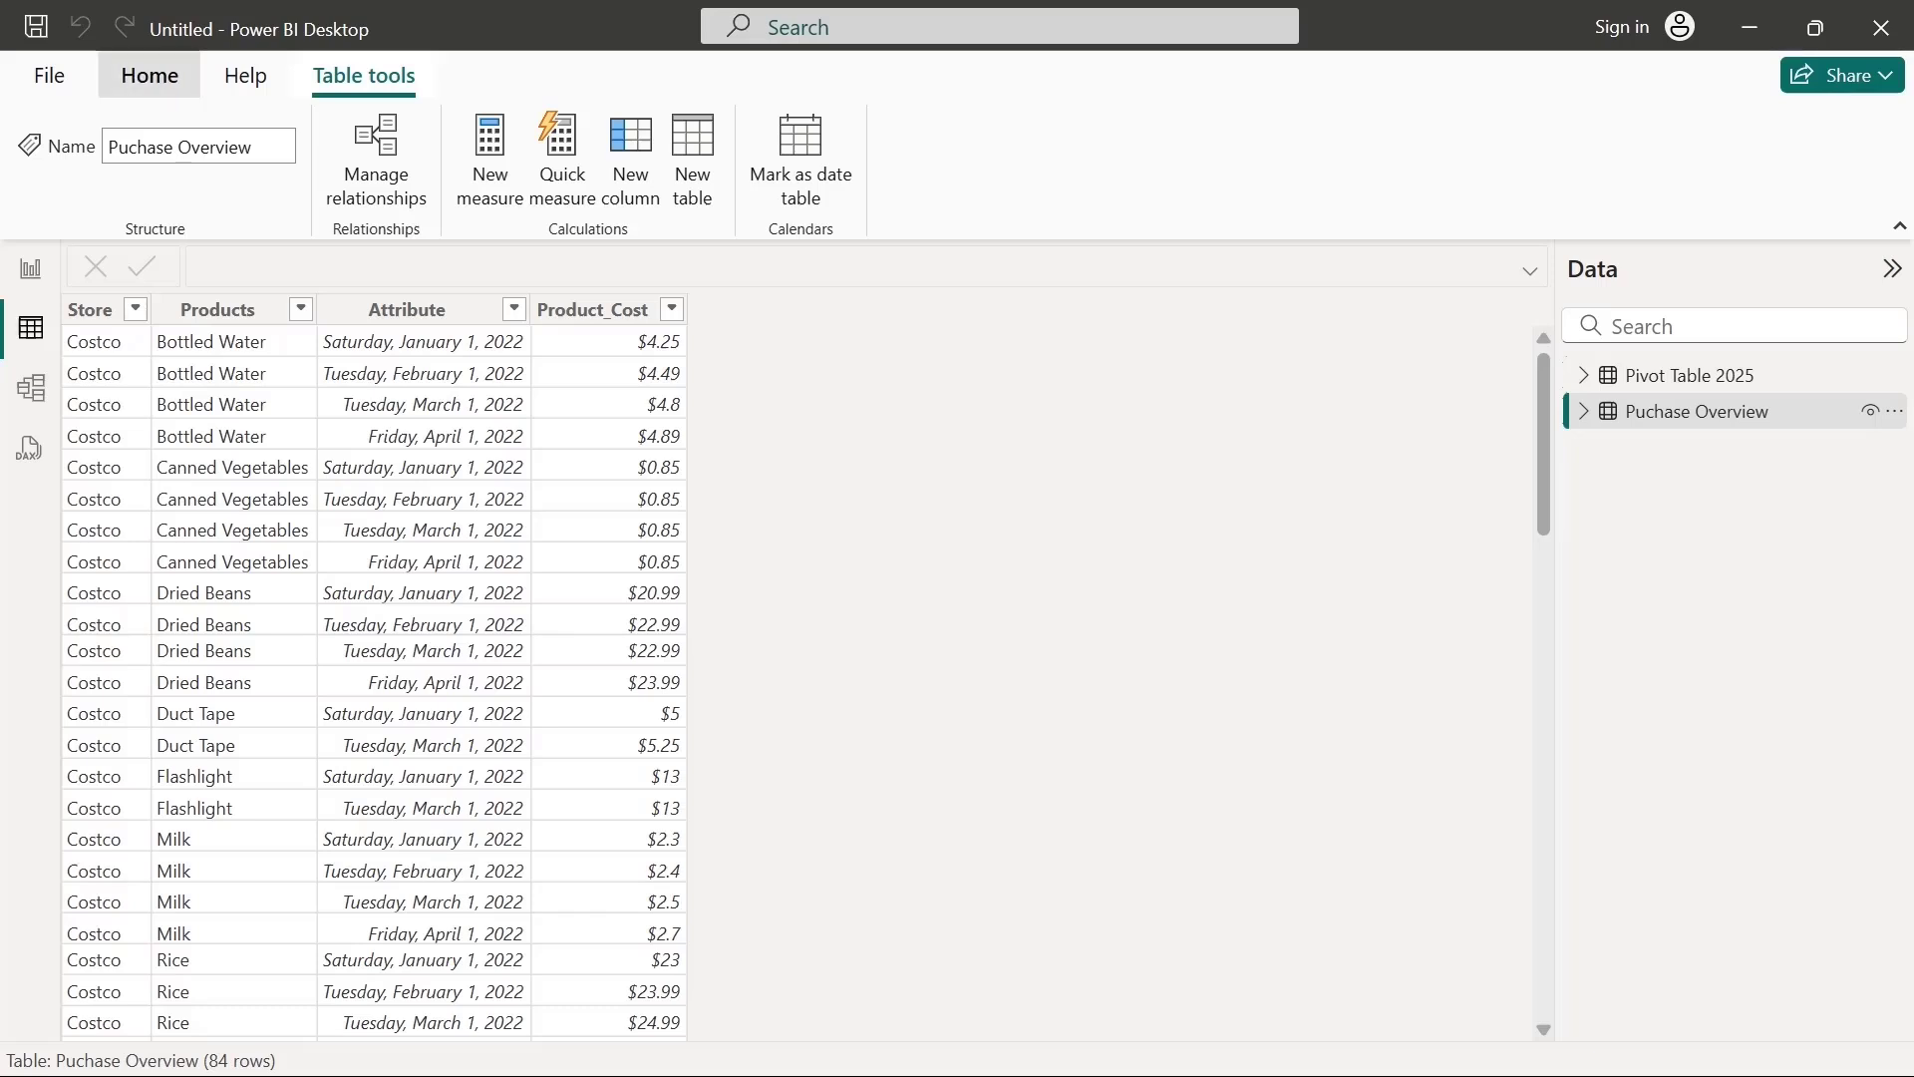
pyautogui.click(150, 76)
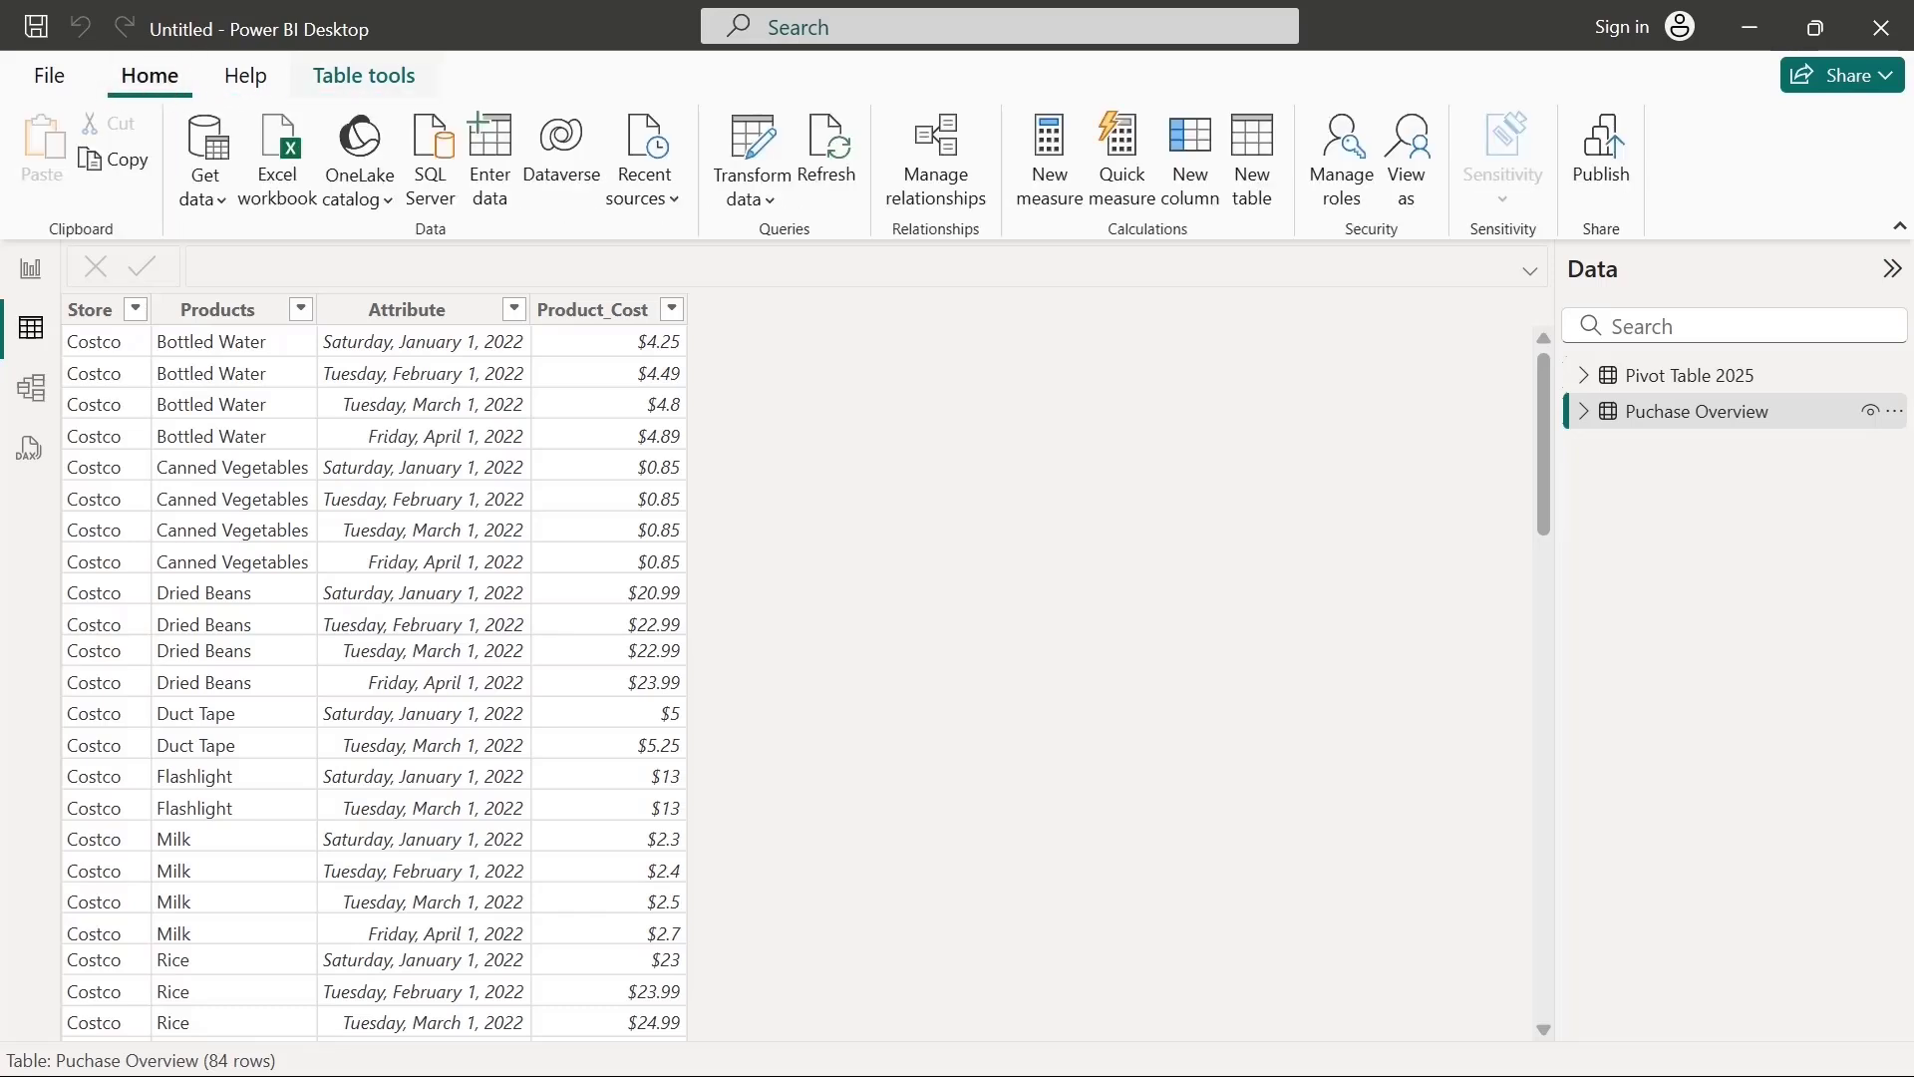
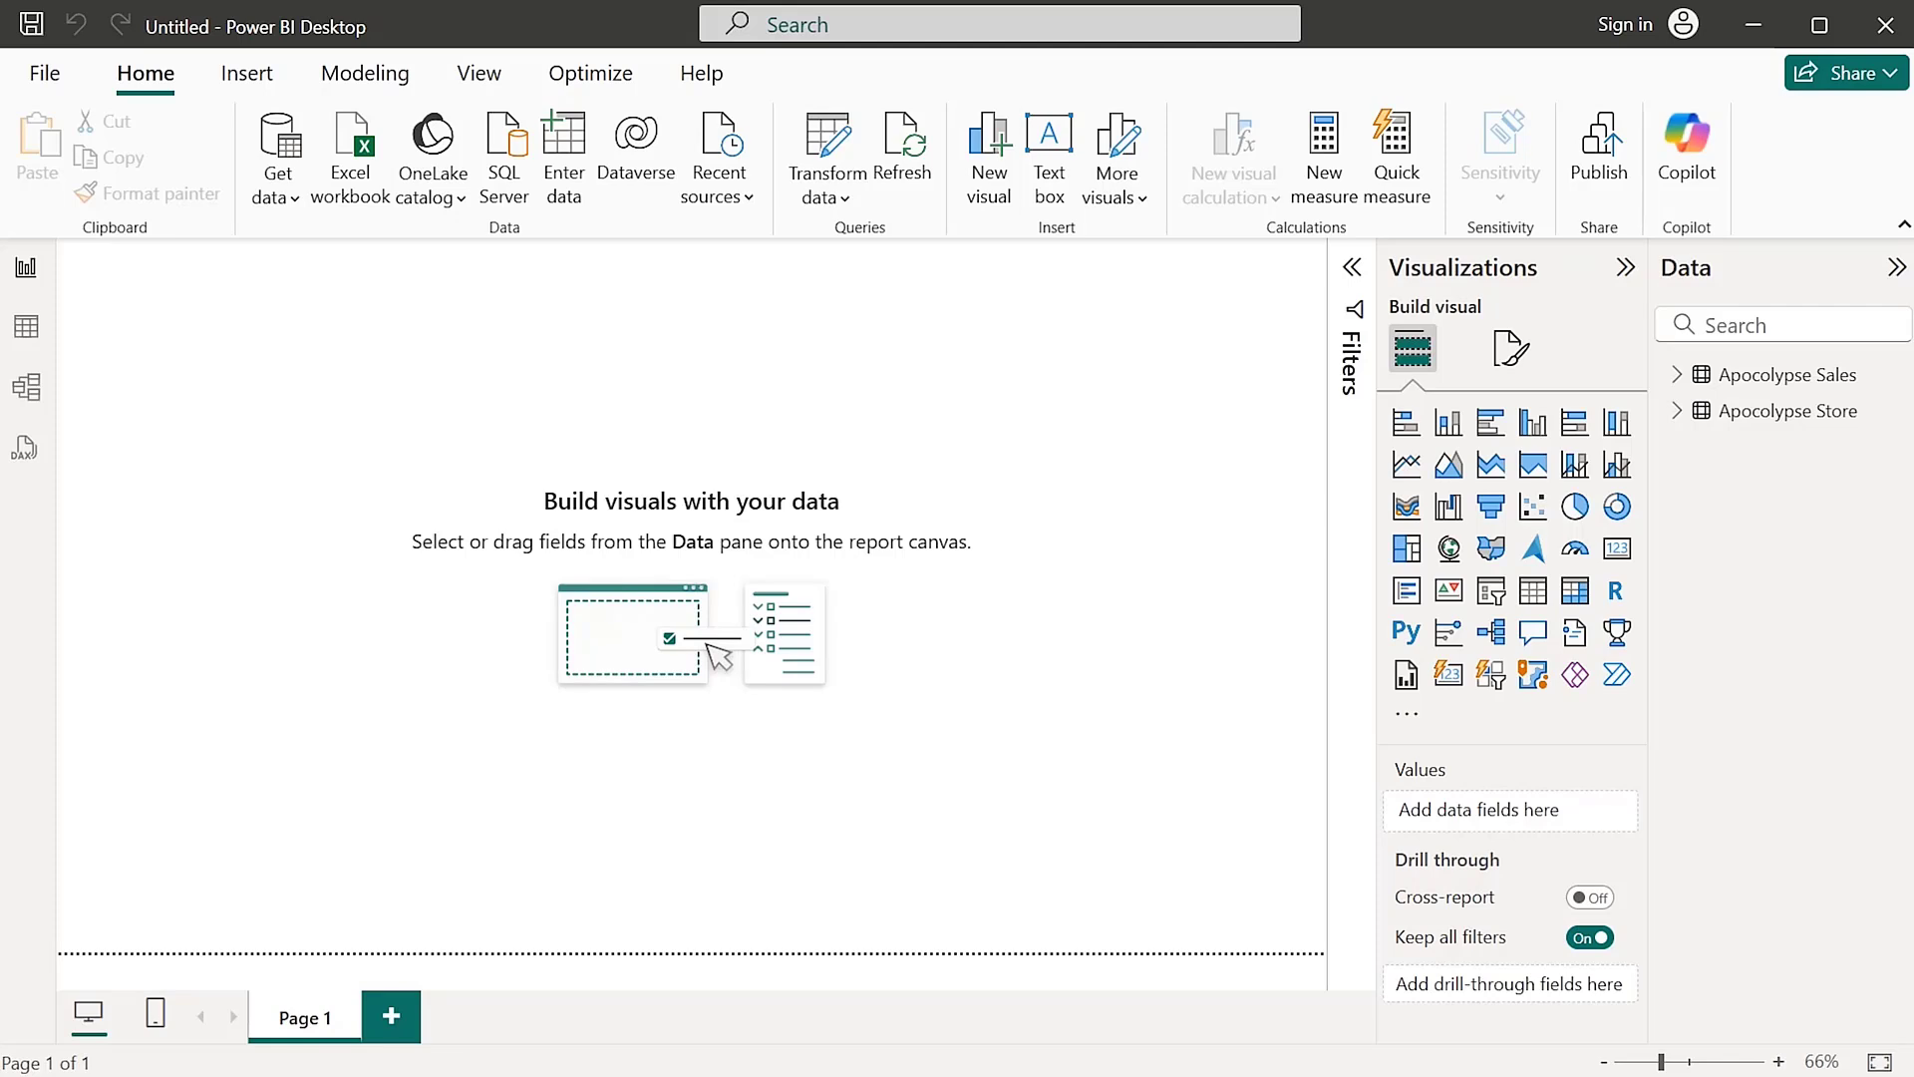
# Examine the Apocolypse Sales and Apocolypse Store rows in Table view and the relationship between the two tables in Model view
pyautogui.click(1786, 375)
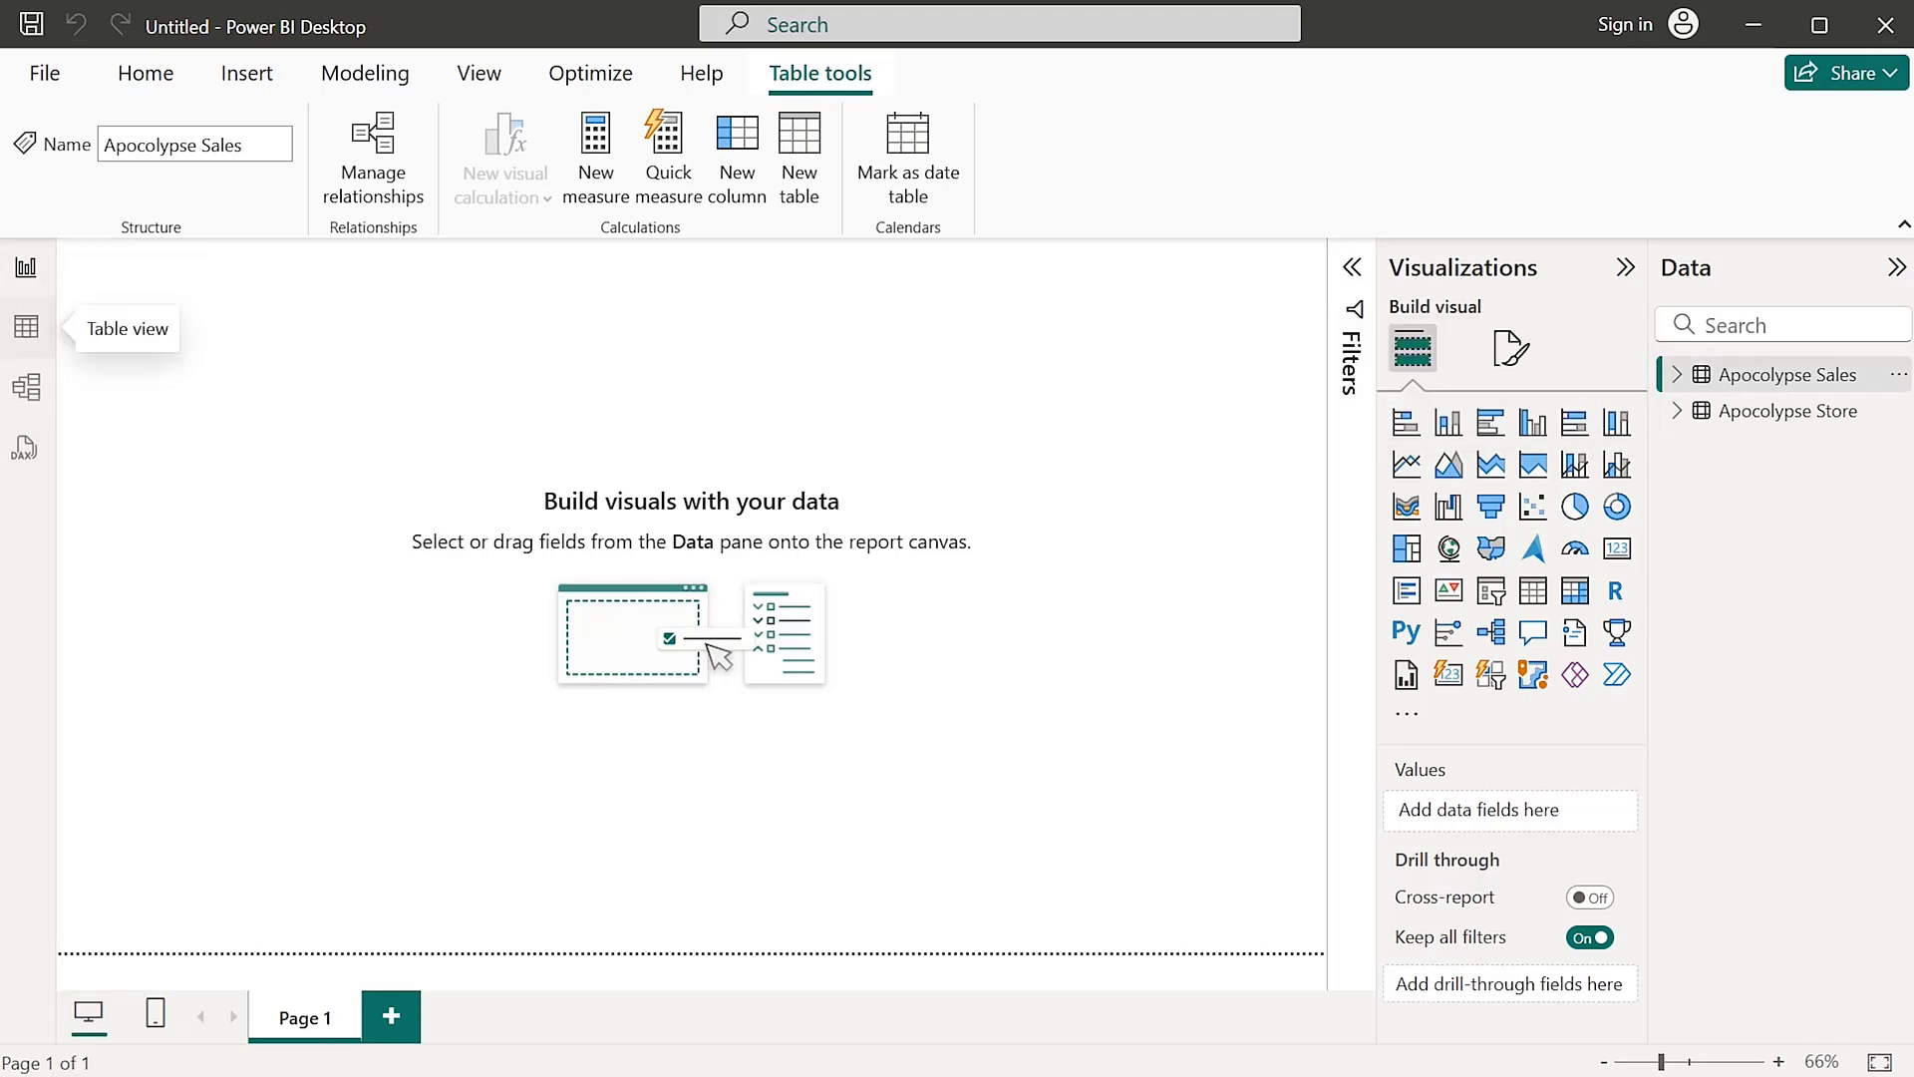
pyautogui.click(26, 327)
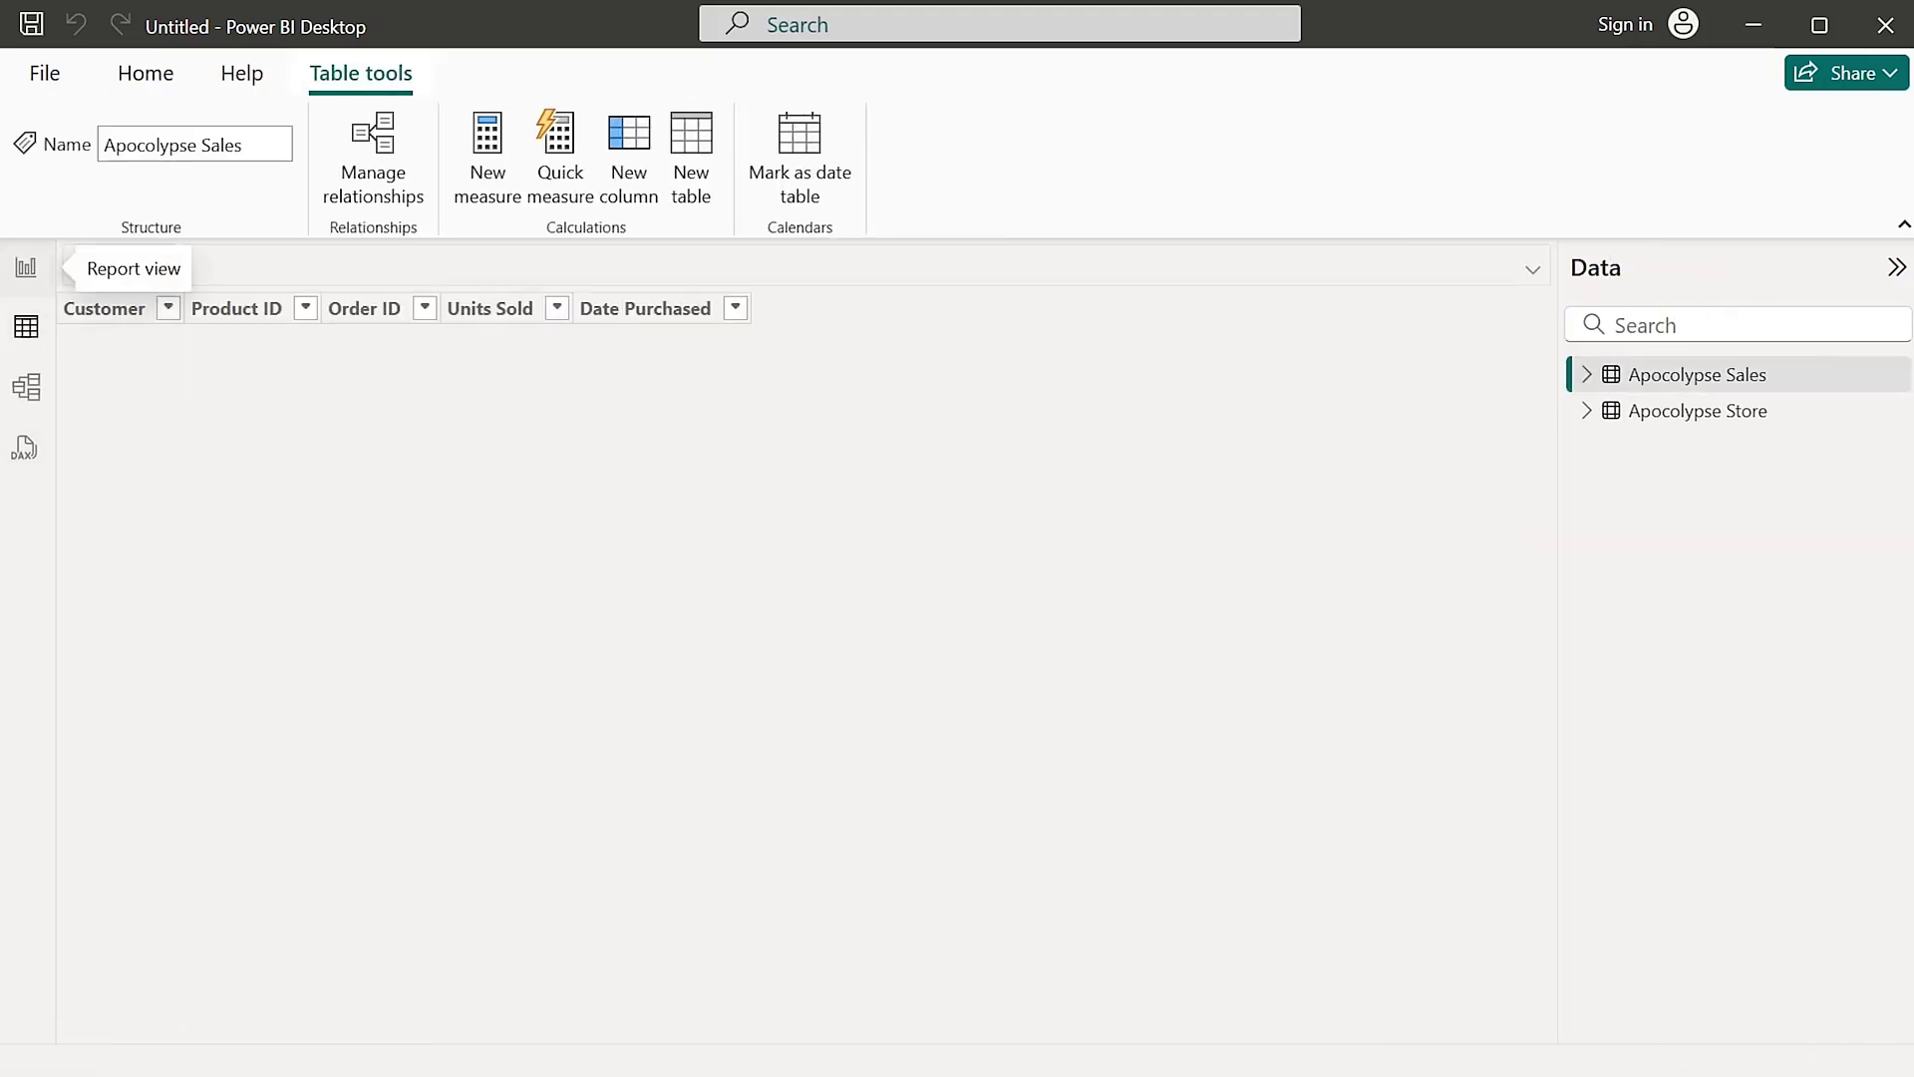
pyautogui.click(26, 268)
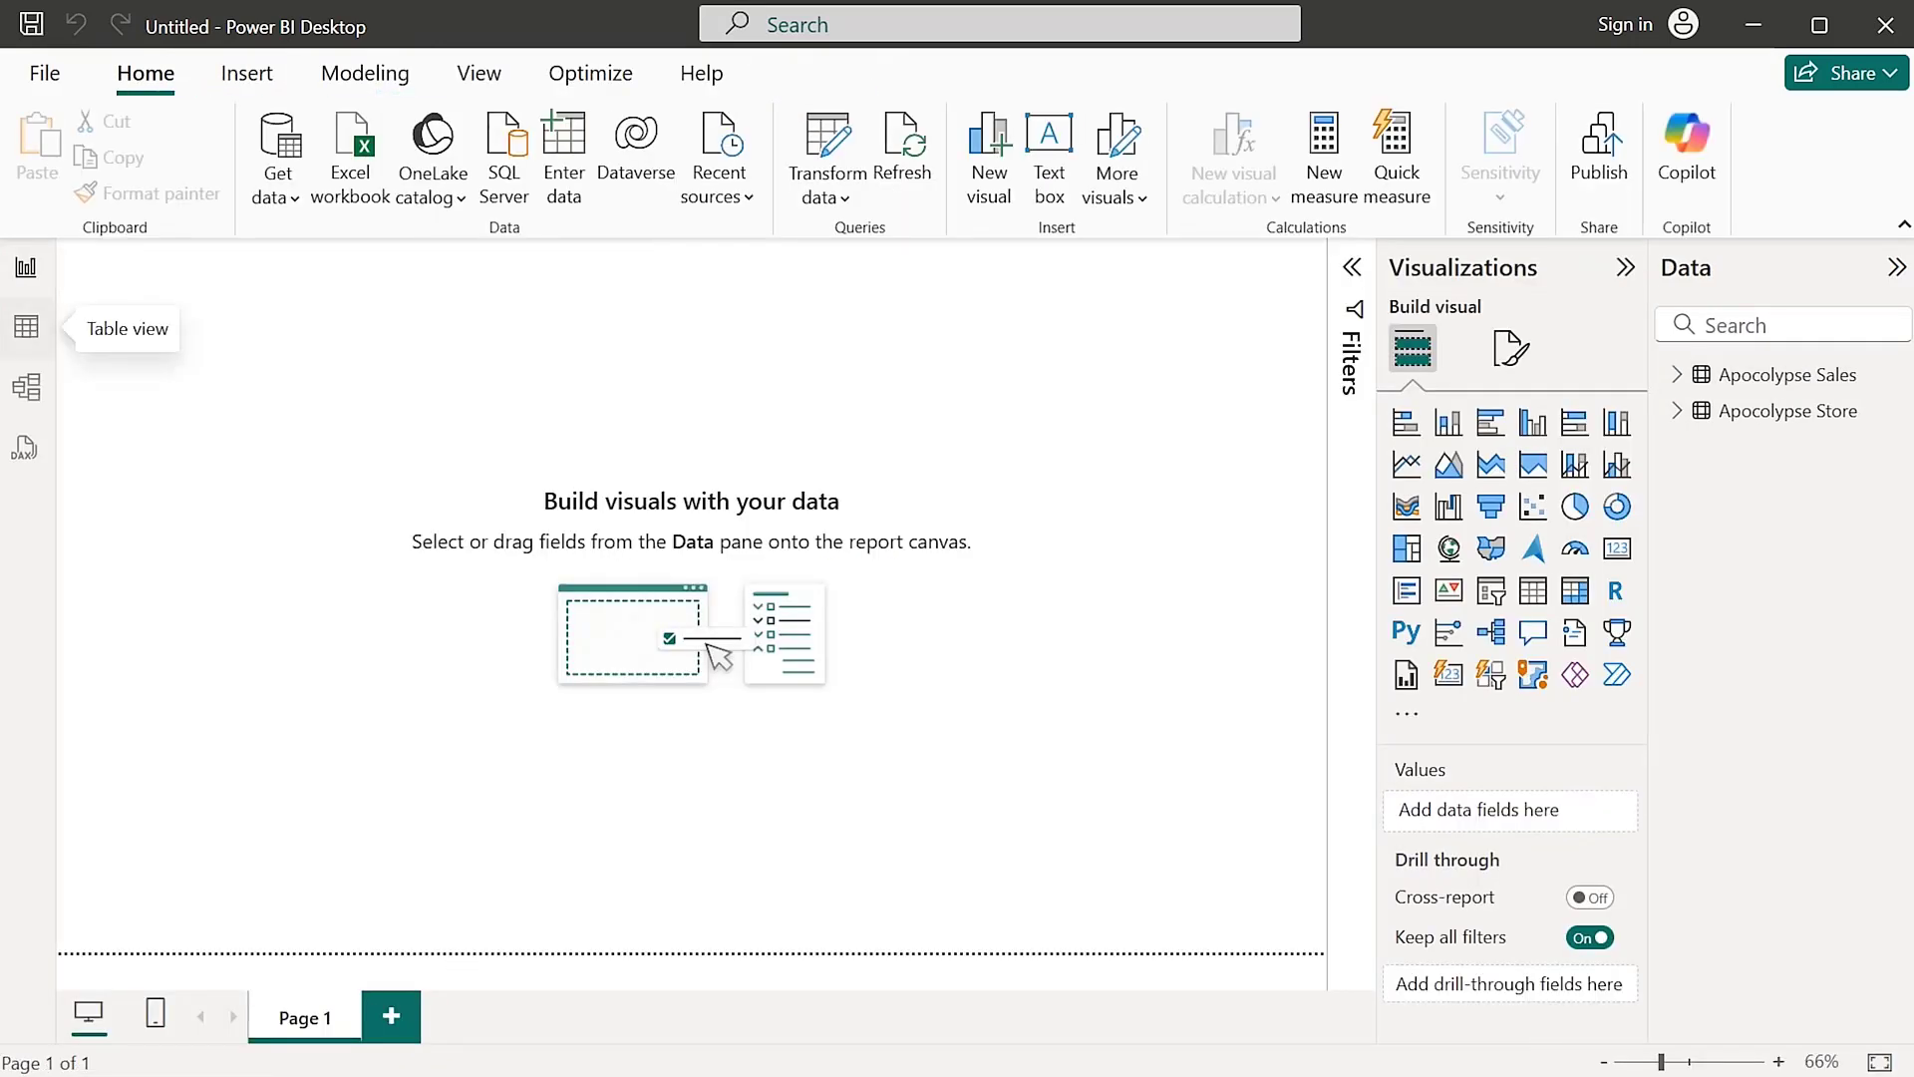
pyautogui.click(25, 327)
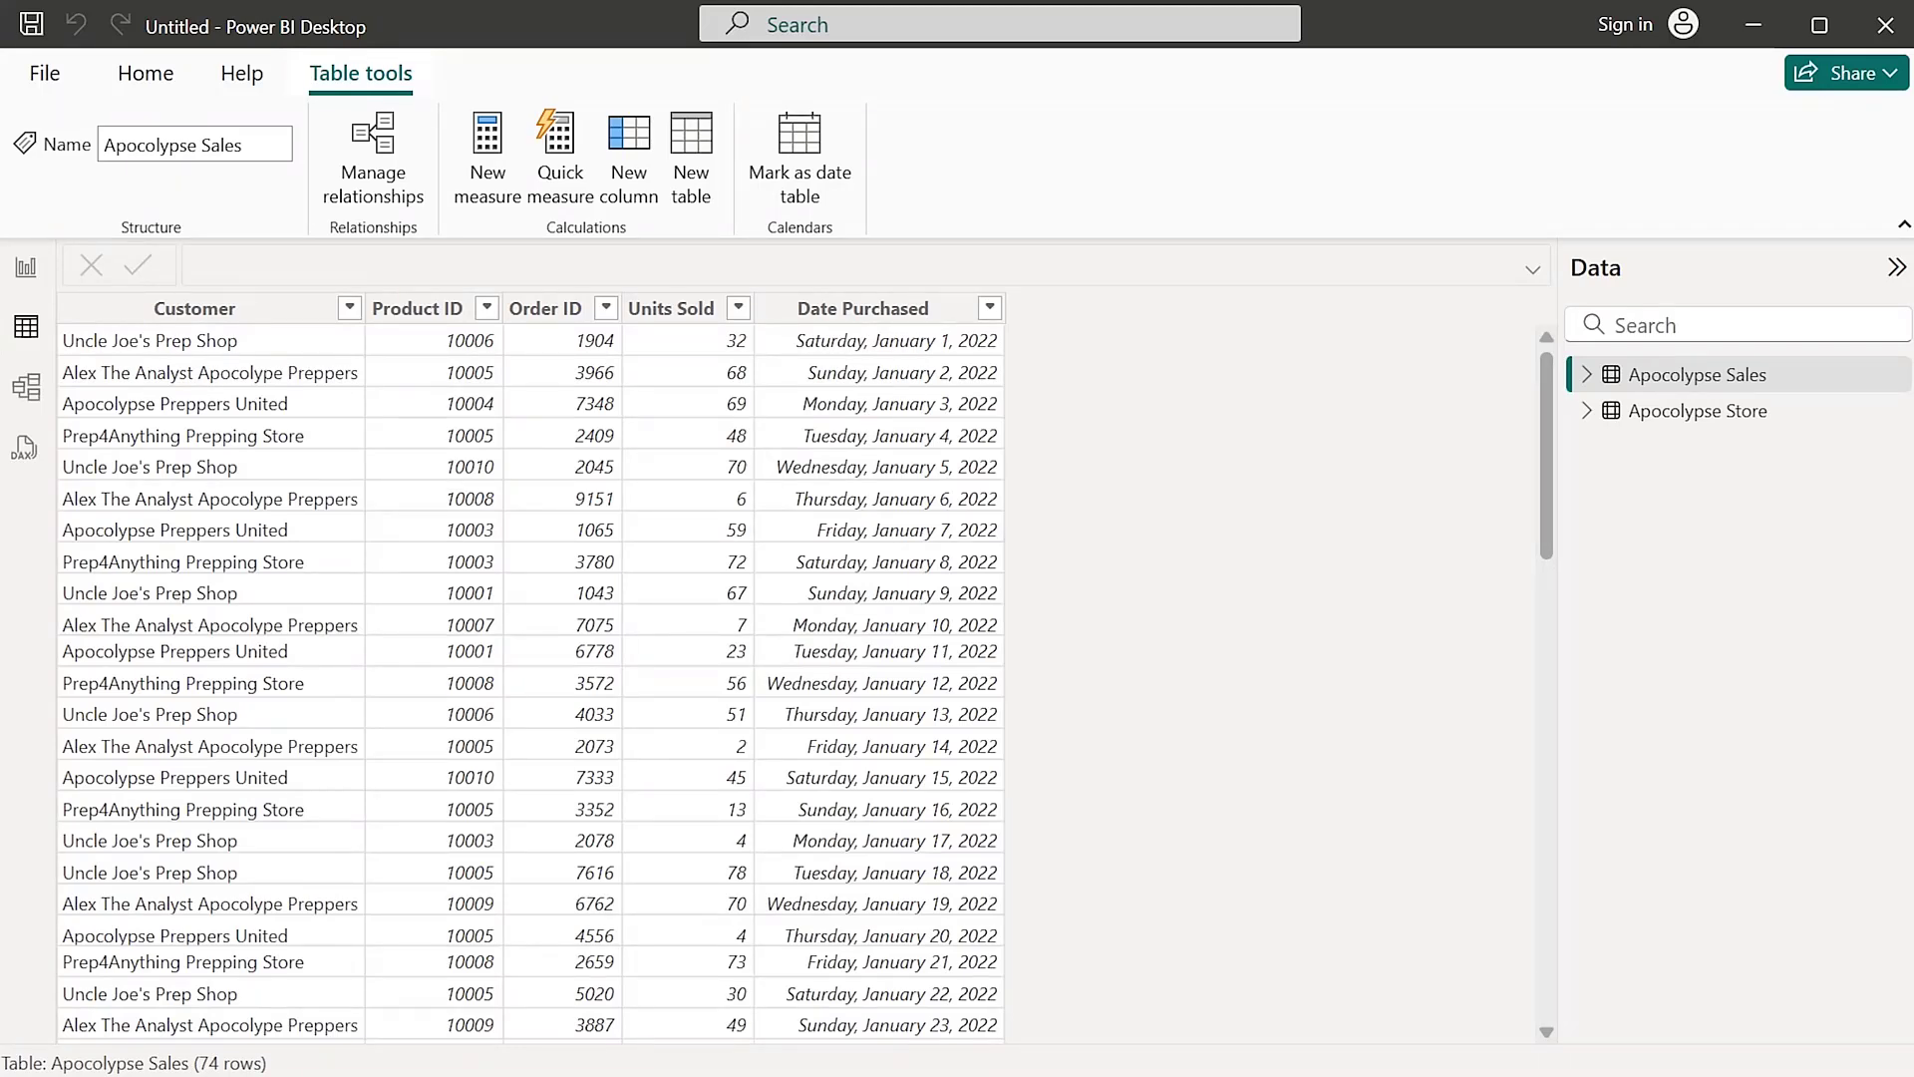
pyautogui.click(1697, 409)
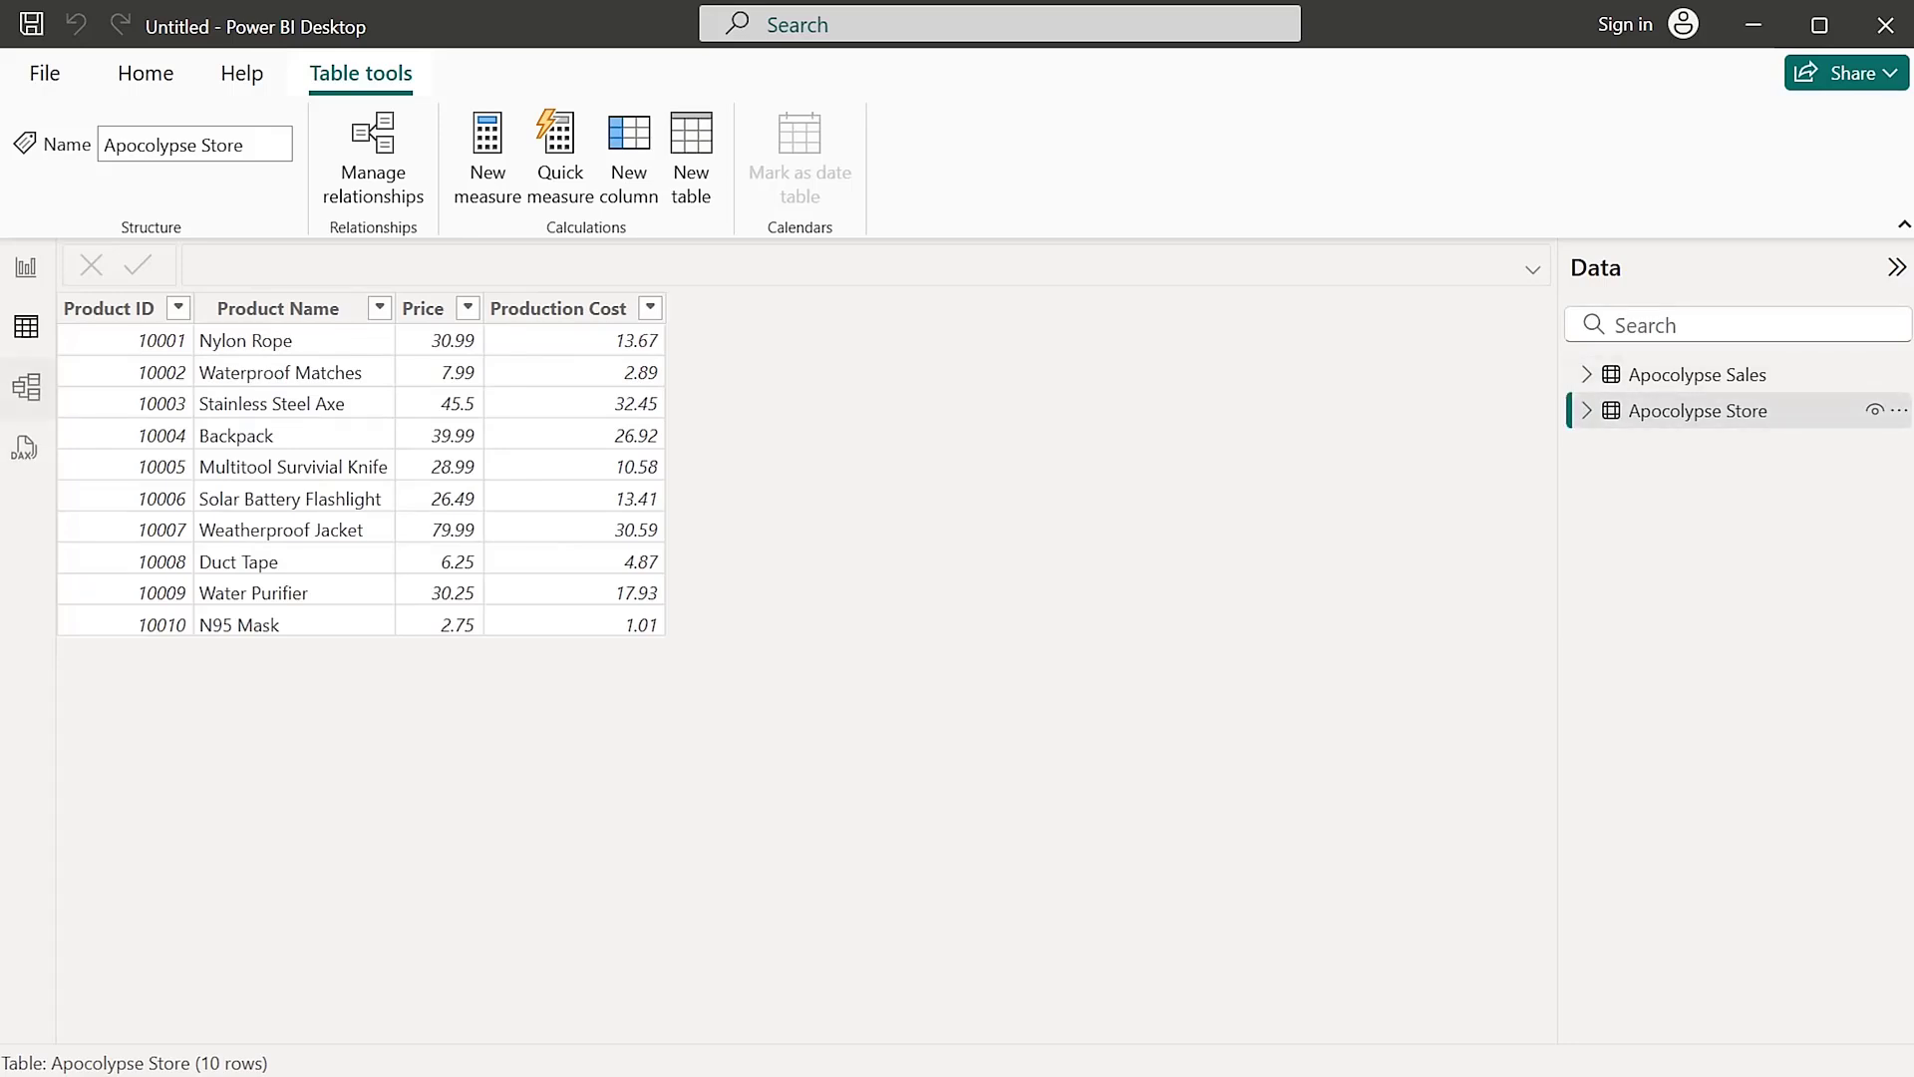
pyautogui.click(26, 387)
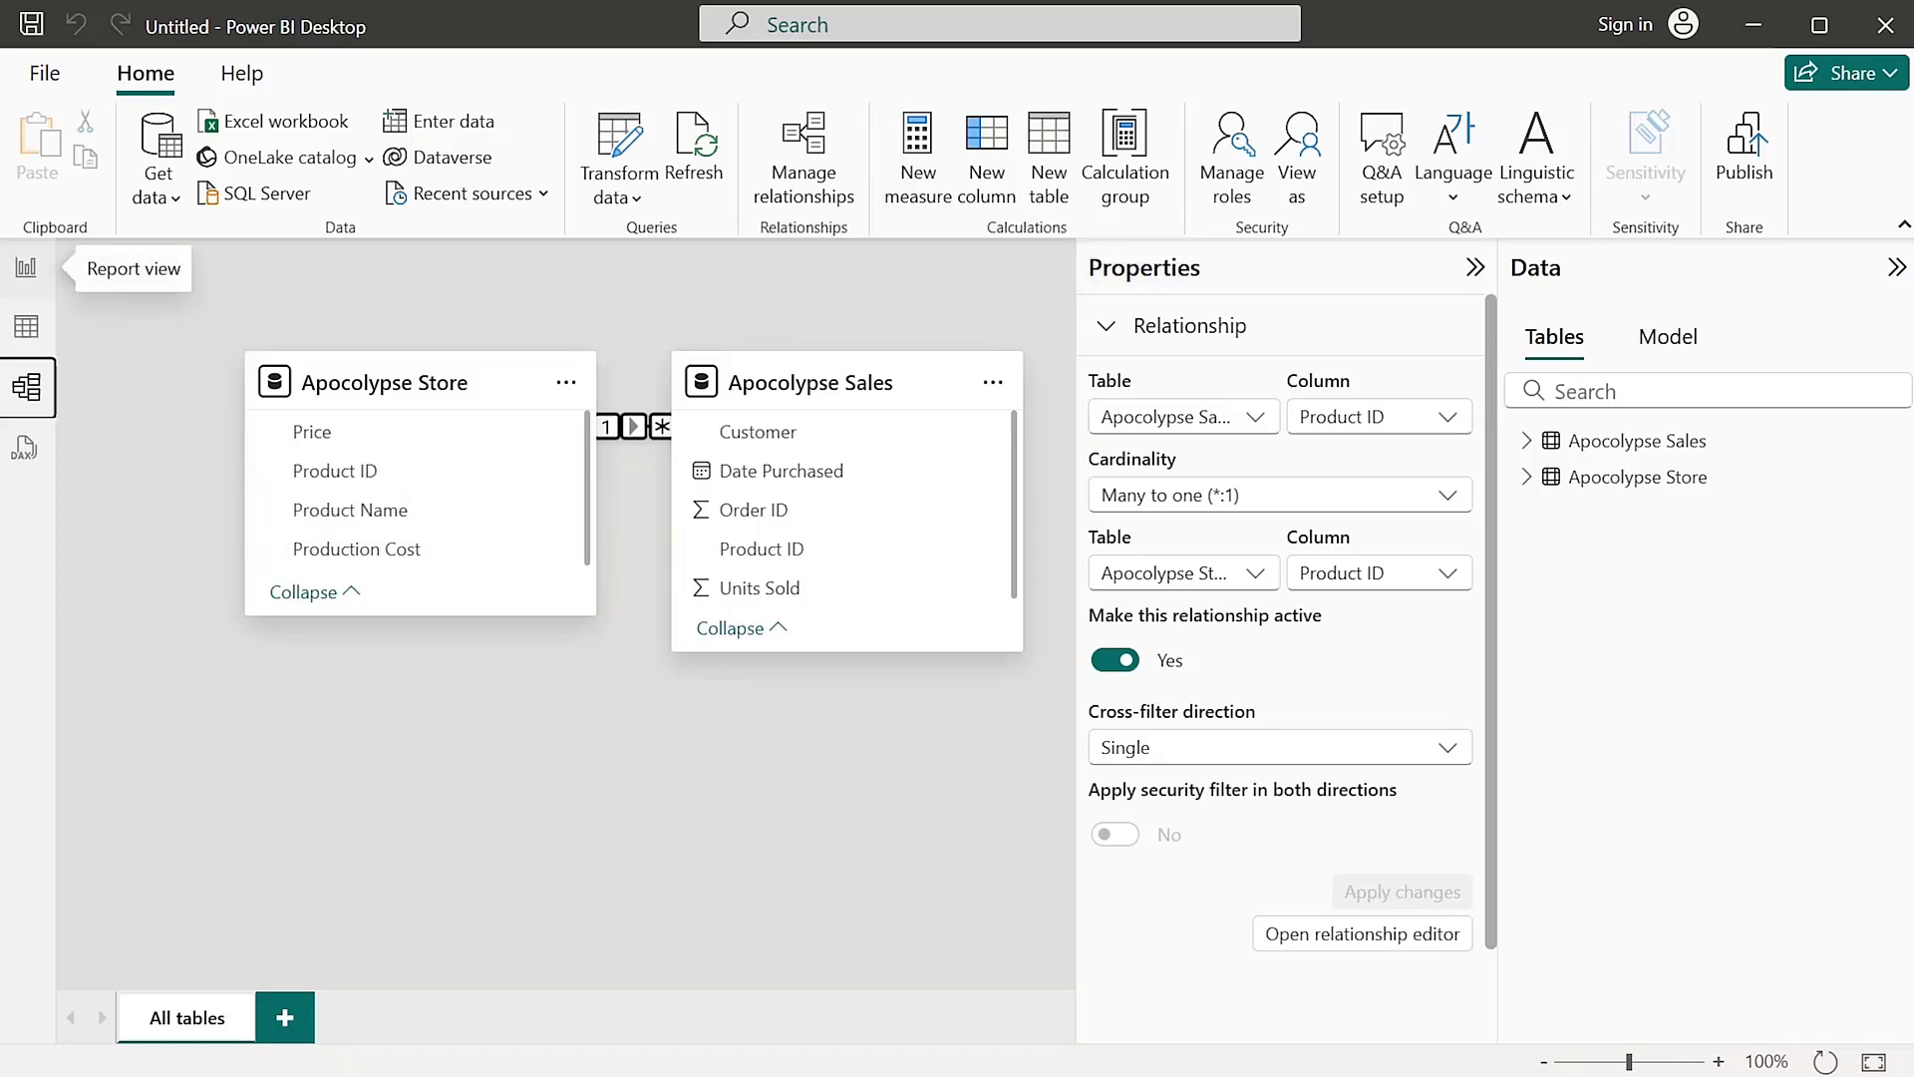
pyautogui.click(26, 326)
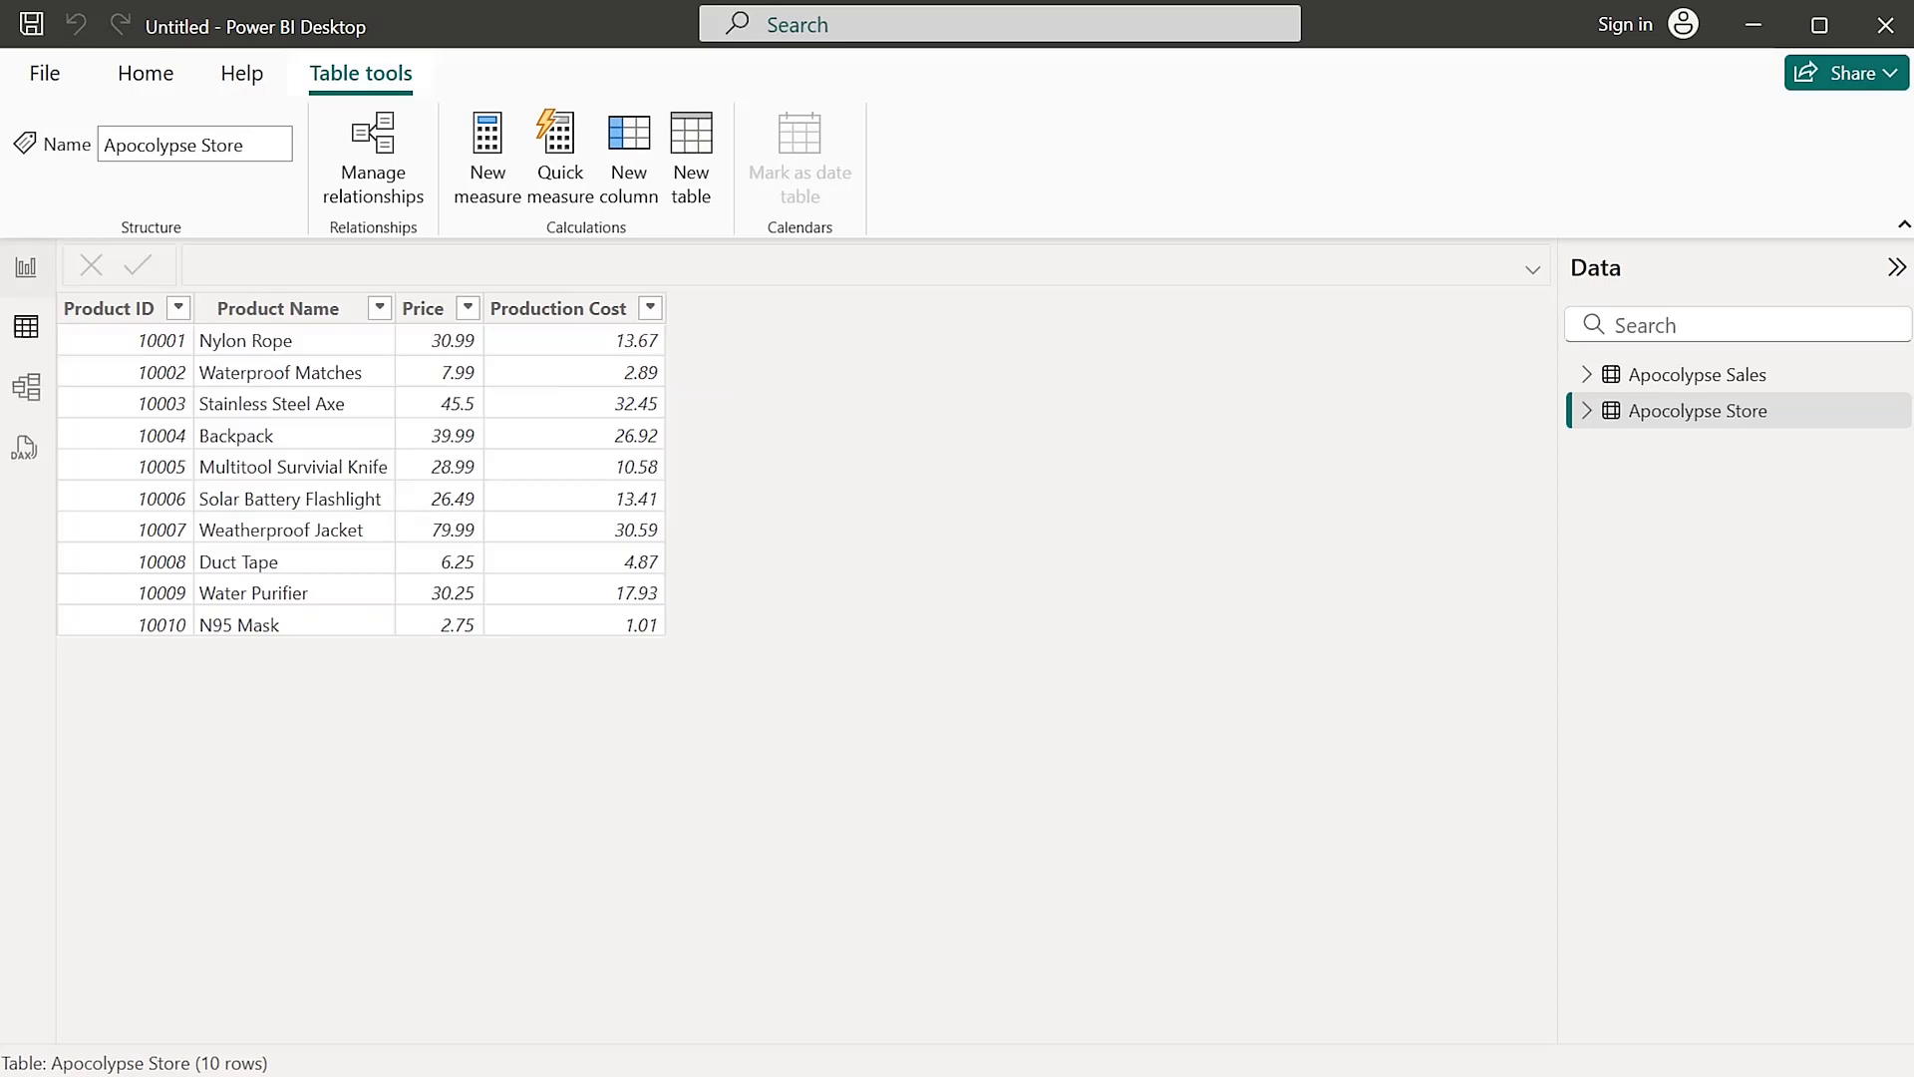
# Return to Report view and expand the field lists of the Apocolypse Sales and Apocolypse Store tables
pyautogui.click(26, 267)
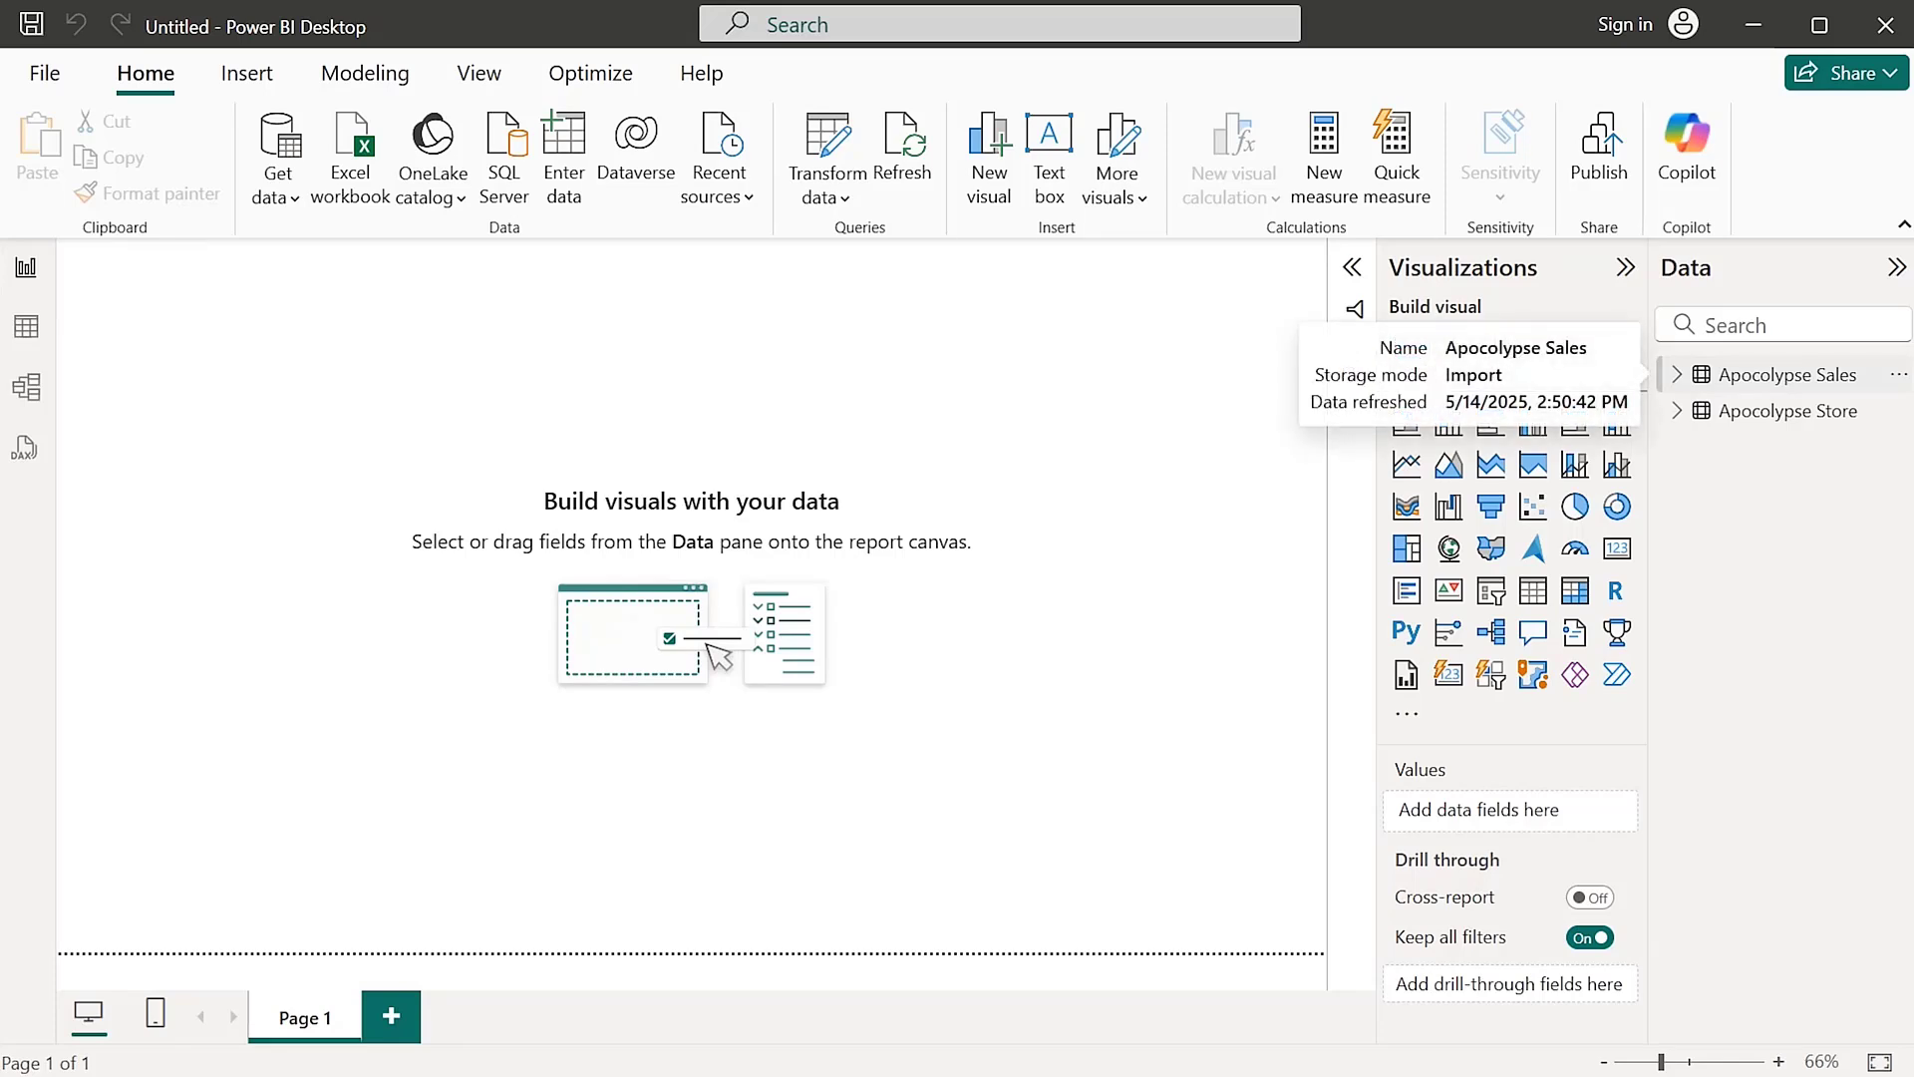
pyautogui.click(1677, 375)
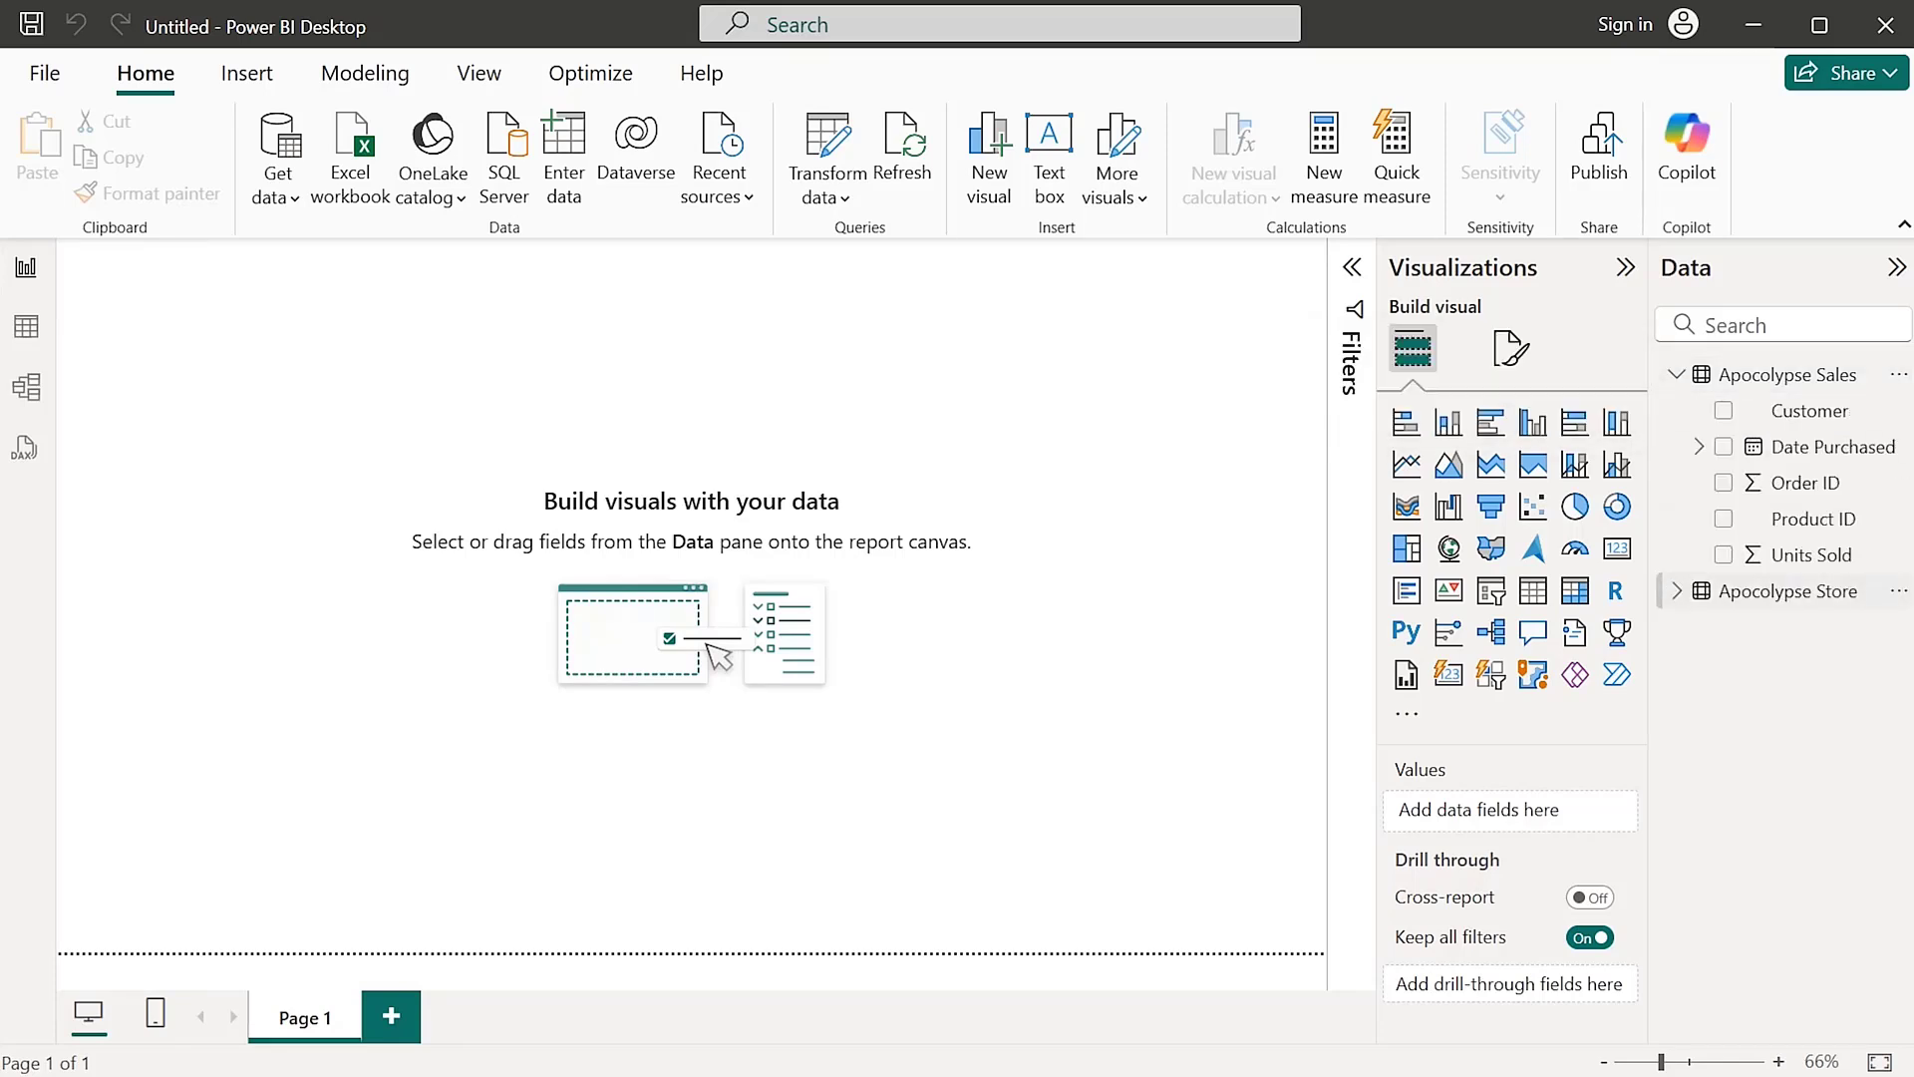
pyautogui.click(1677, 591)
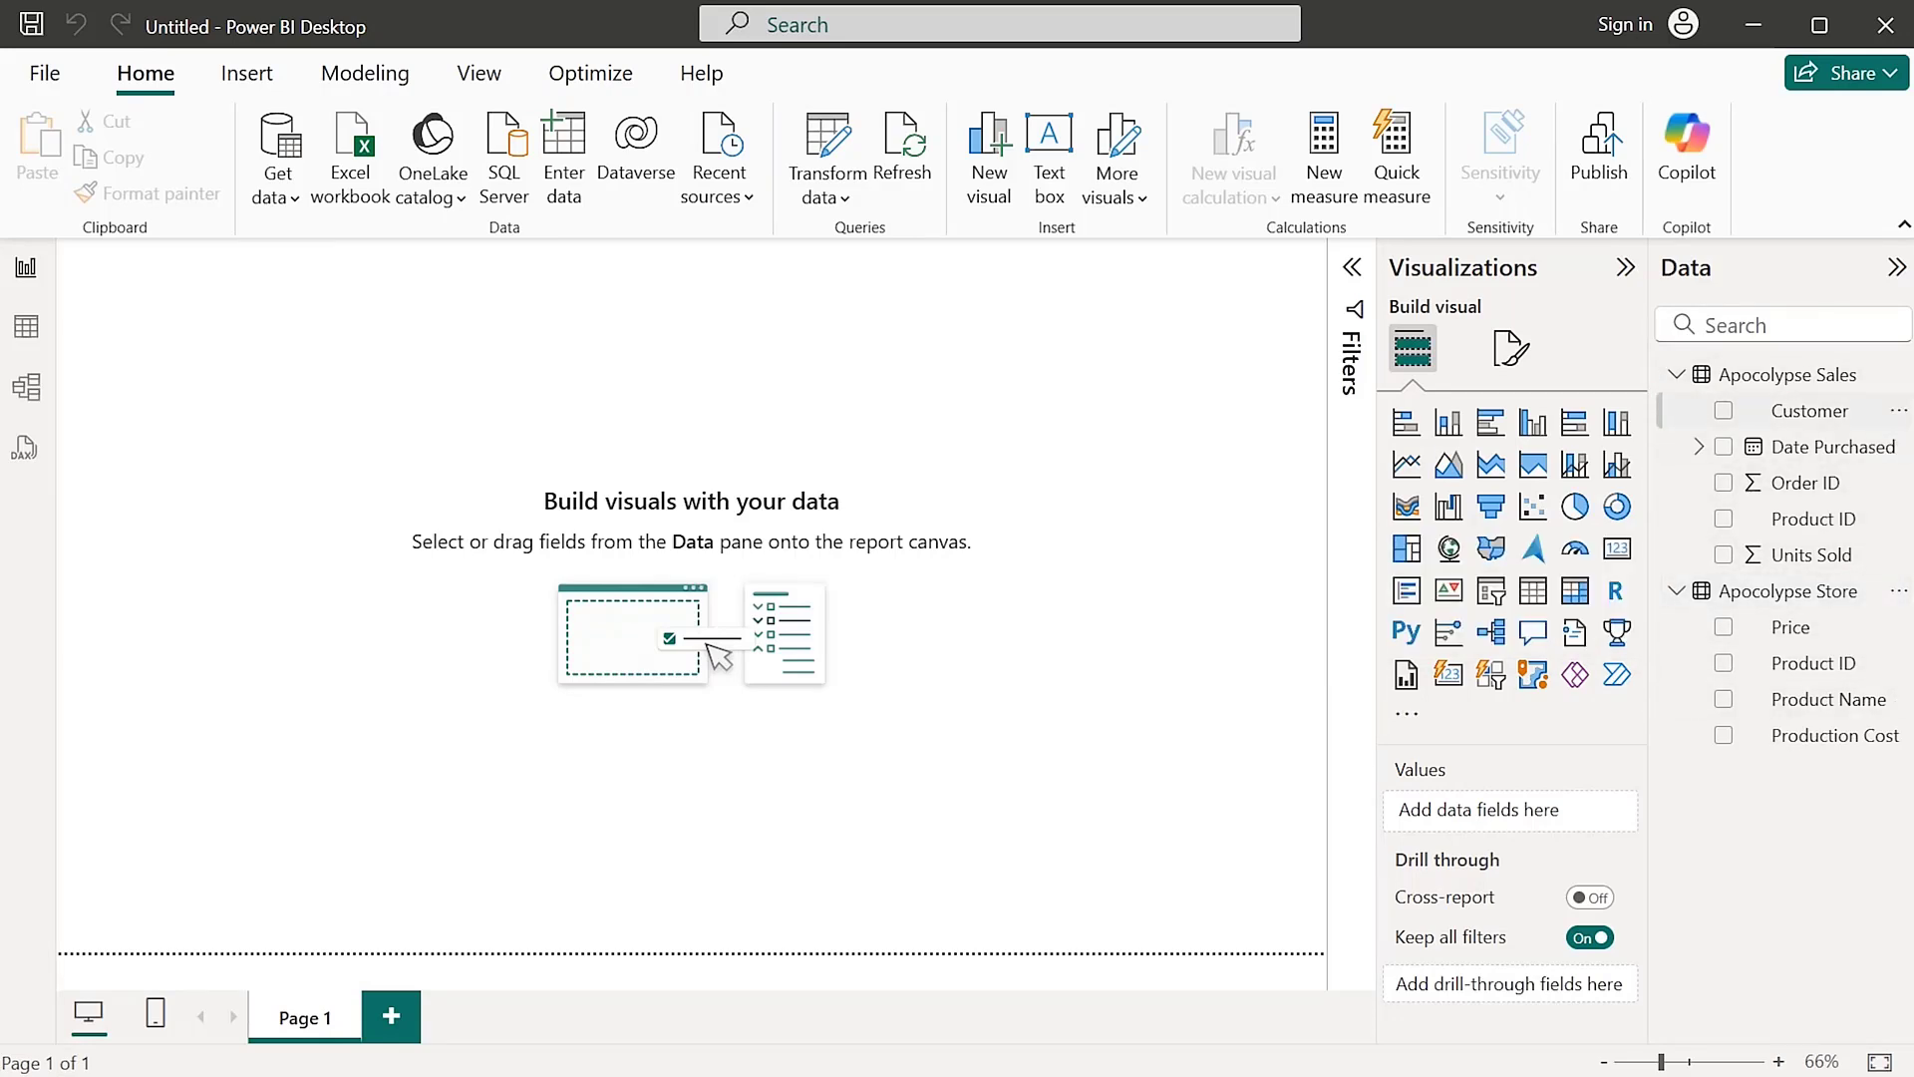
# Create a new measure in the Apocolypse Sales table and name it Count of Sales
pyautogui.rightClick(1774, 376)
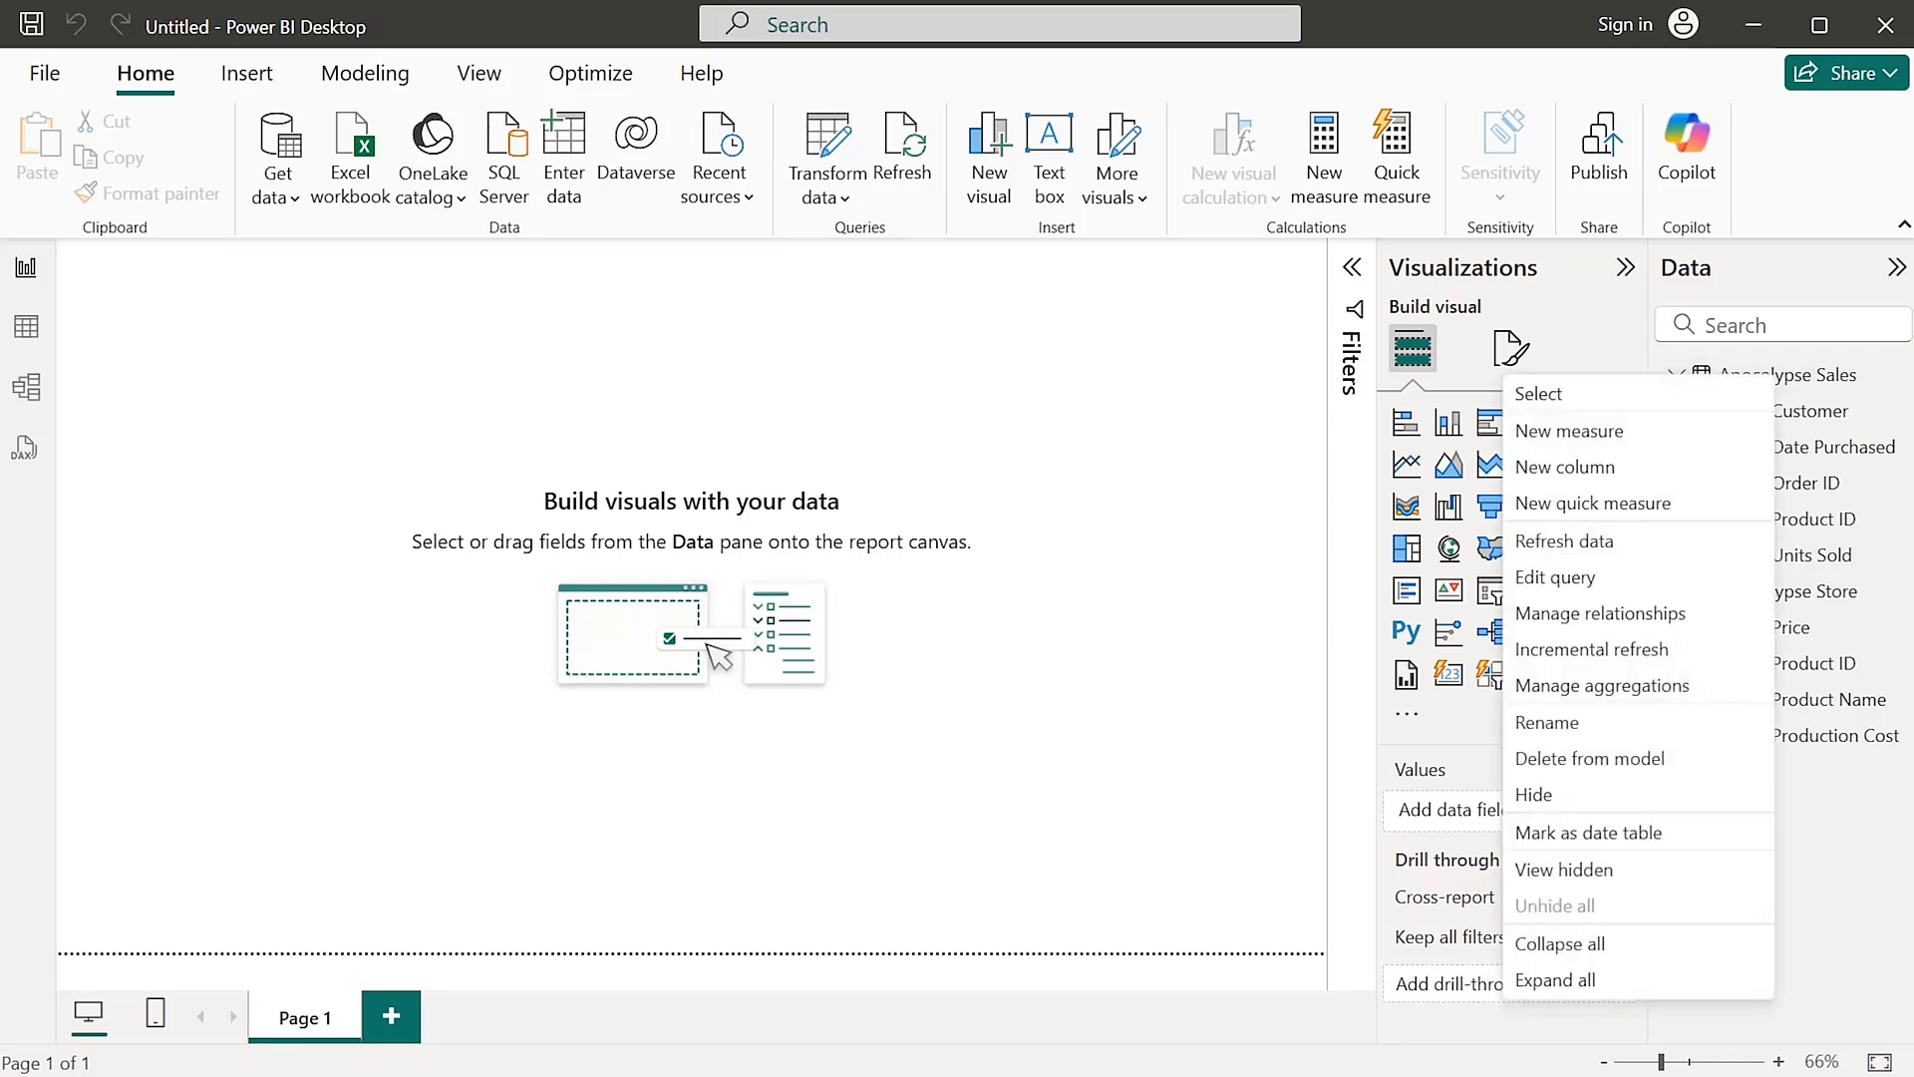
pyautogui.click(1703, 432)
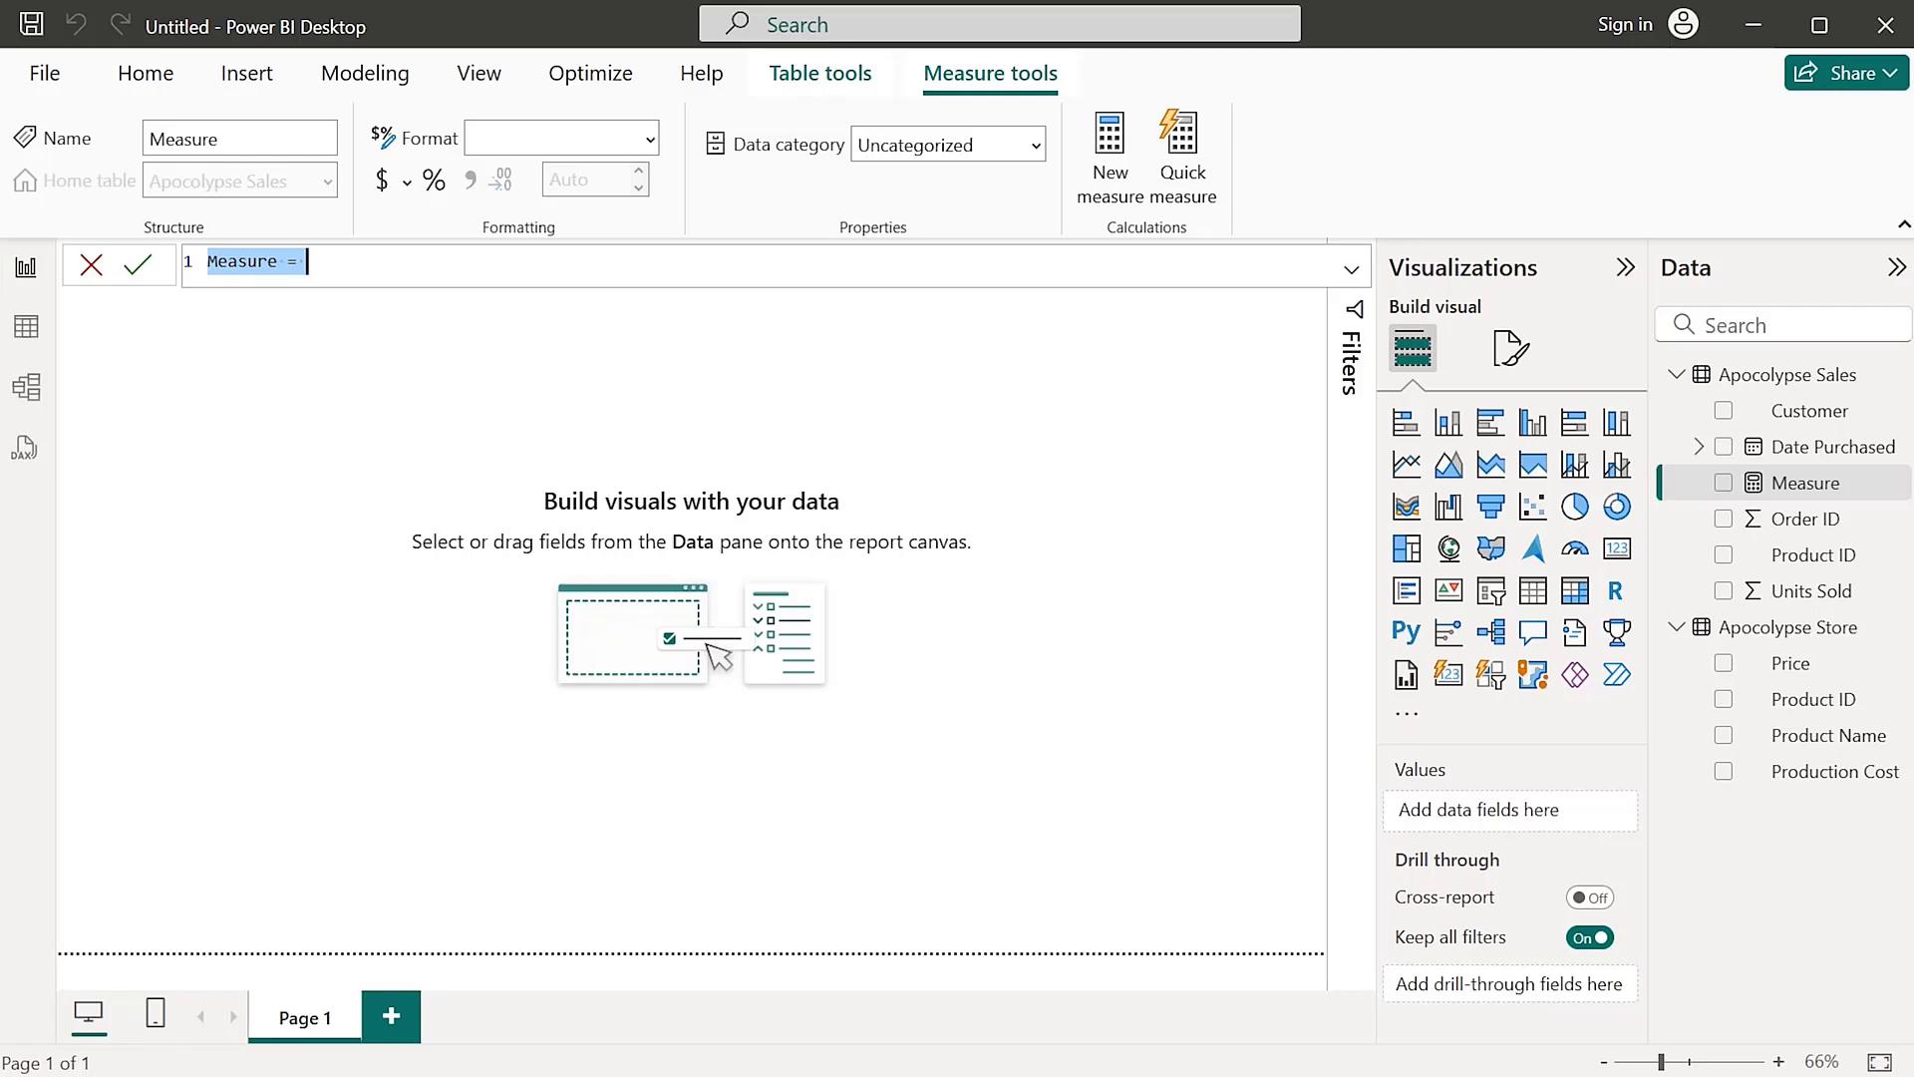
pyautogui.click(268, 263)
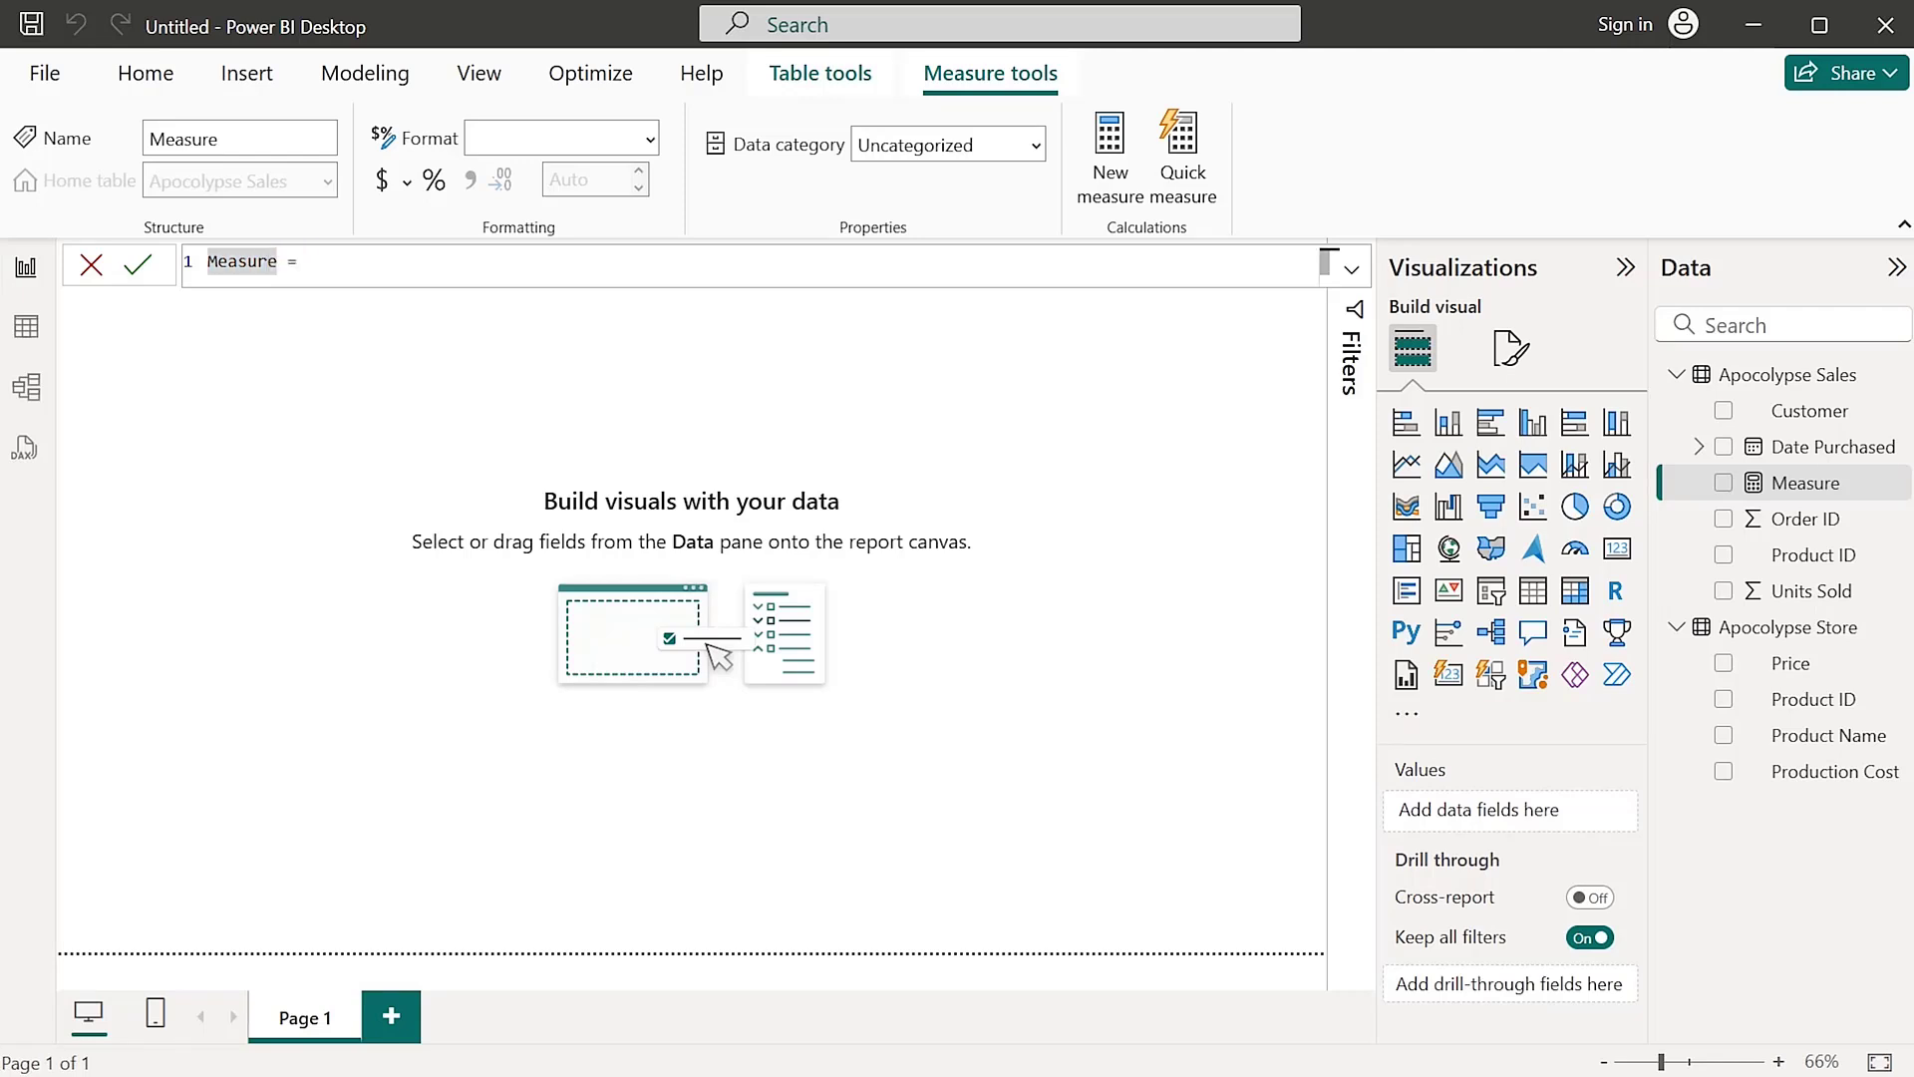
pyautogui.press('BackSpace')
pyautogui.press('BackSpace')
pyautogui.press('BackSpace')
pyautogui.press('BackSpace')
pyautogui.press('BackSpace')
pyautogui.press('BackSpace')
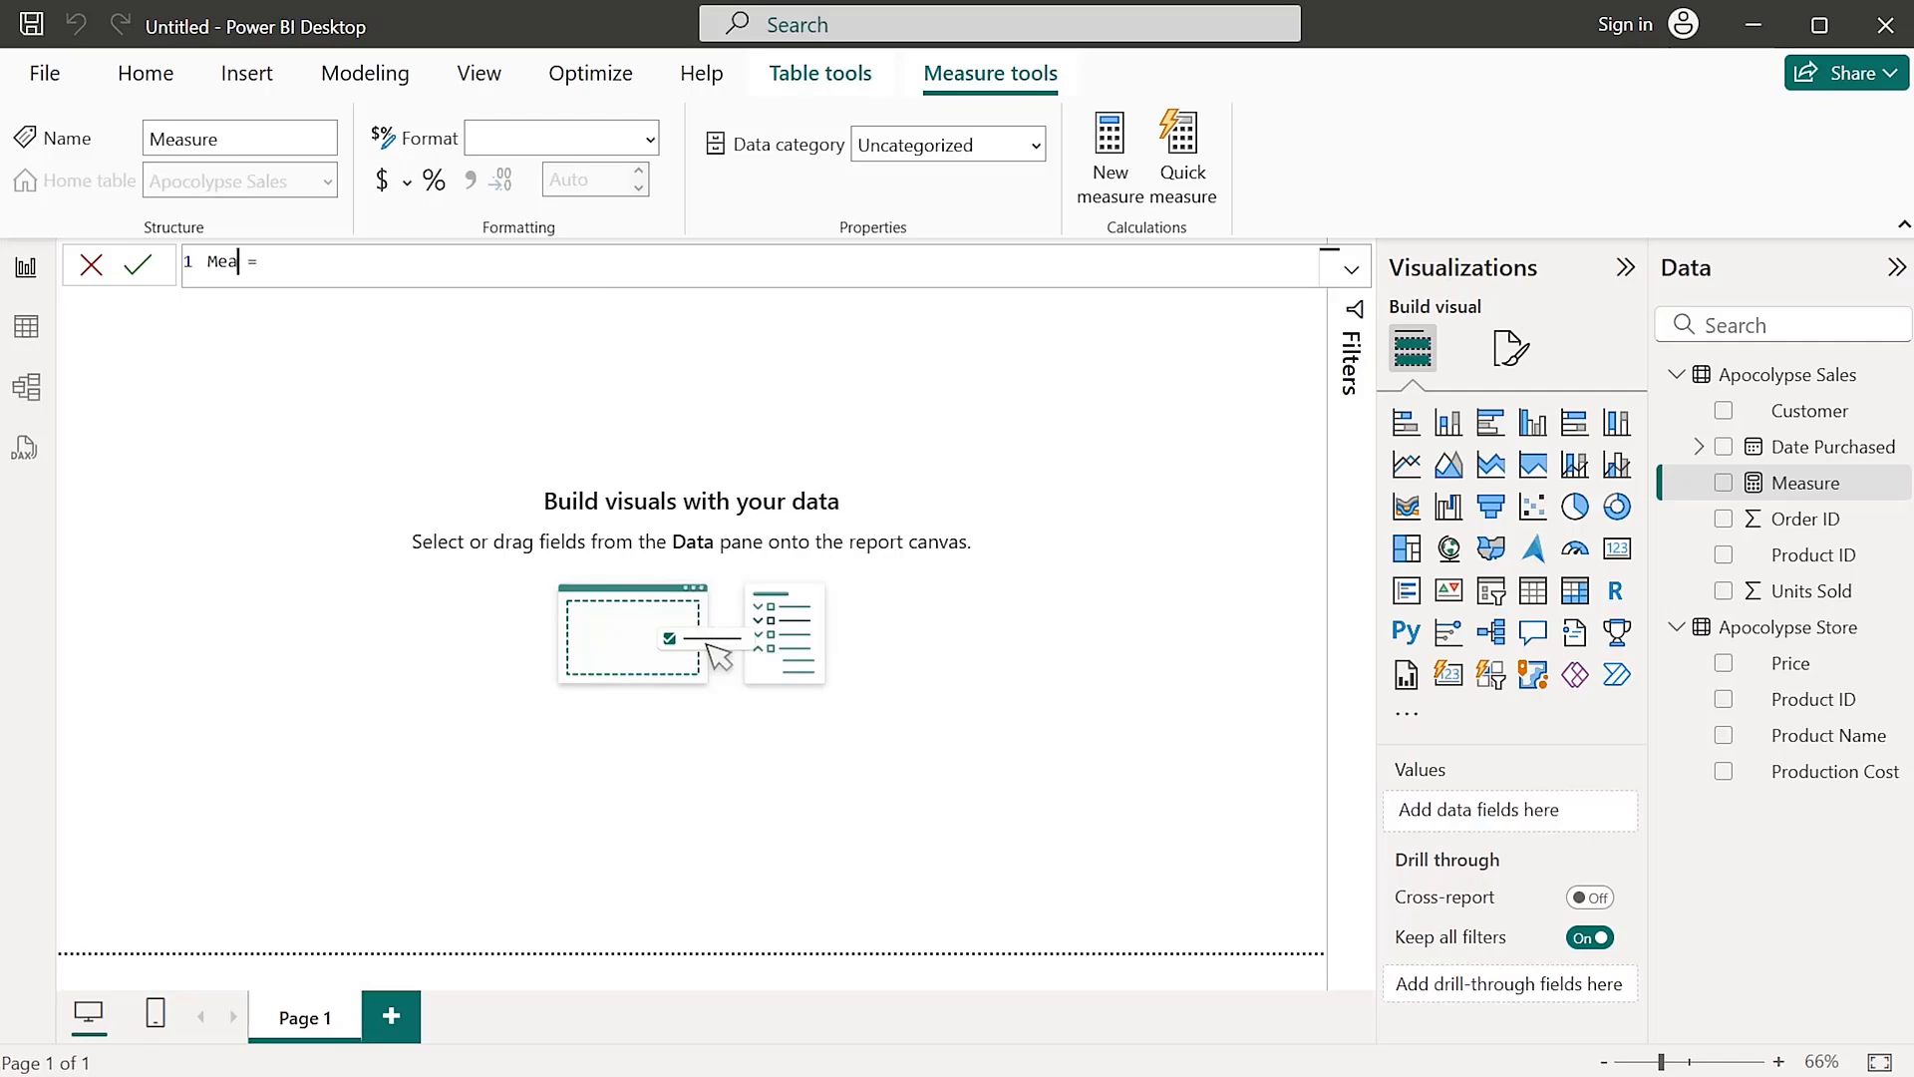
pyautogui.press('BackSpace')
pyautogui.write('Count od')
pyautogui.press('BackSpace')
pyautogui.write('f Sales')
pyautogui.click(377, 261)
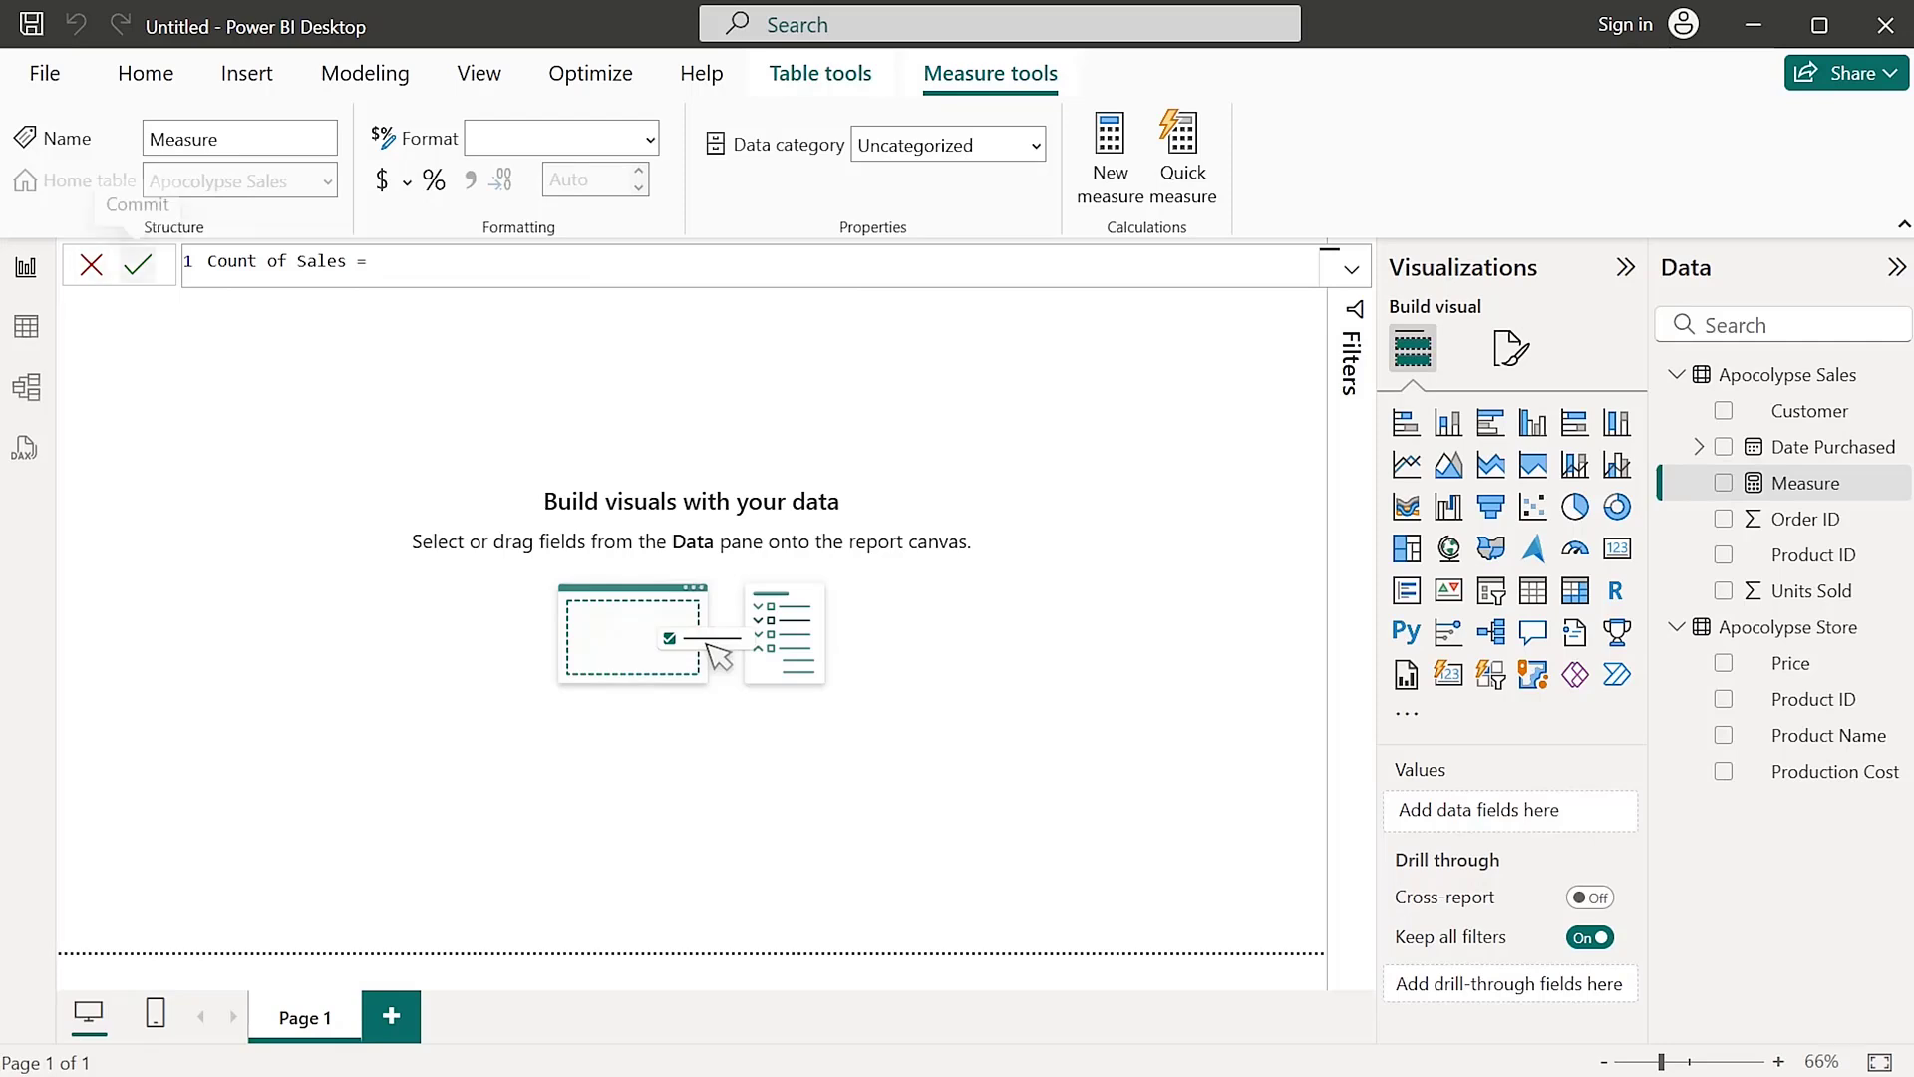
pyautogui.click(138, 264)
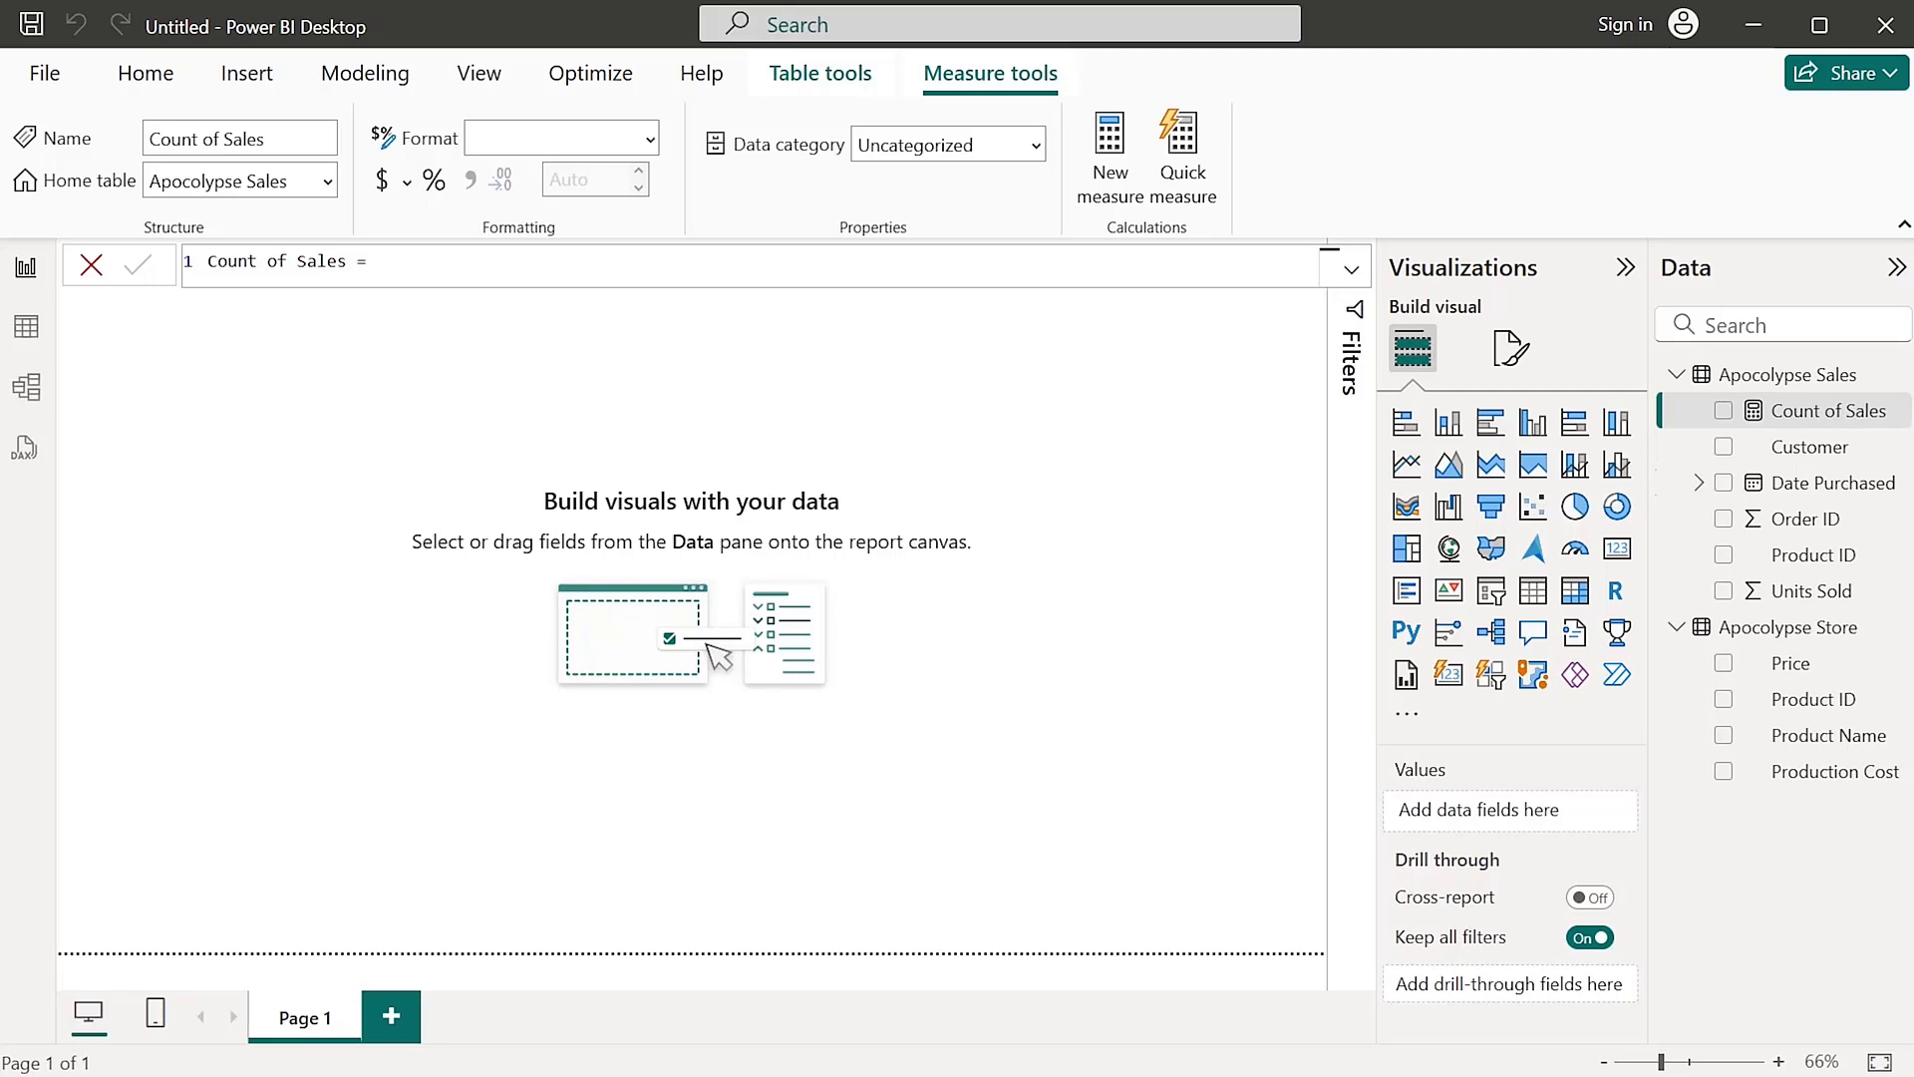
# Define the Count of Sales measure as COUNT('Apocolypse Sales'[Order ID]) and commit the formula
pyautogui.click(377, 261)
pyautogui.write('c')
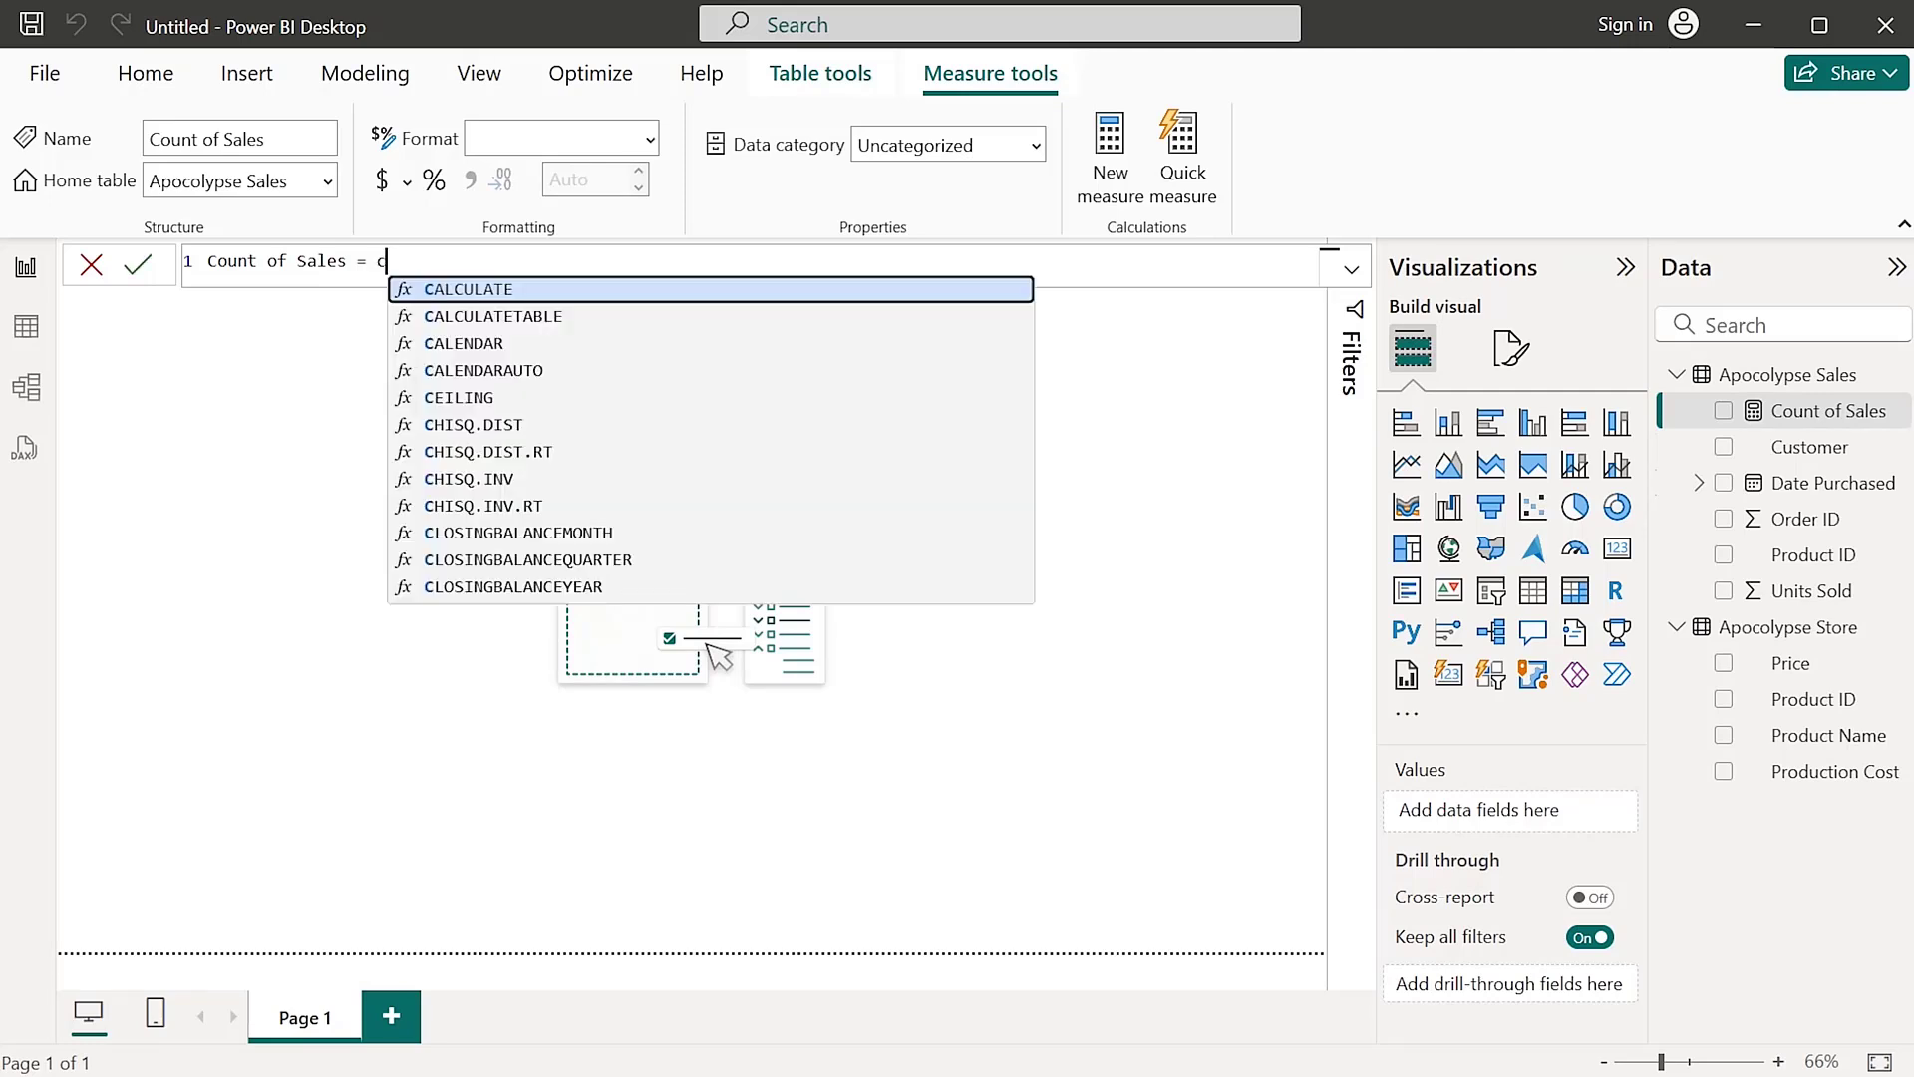
pyautogui.write('ount')
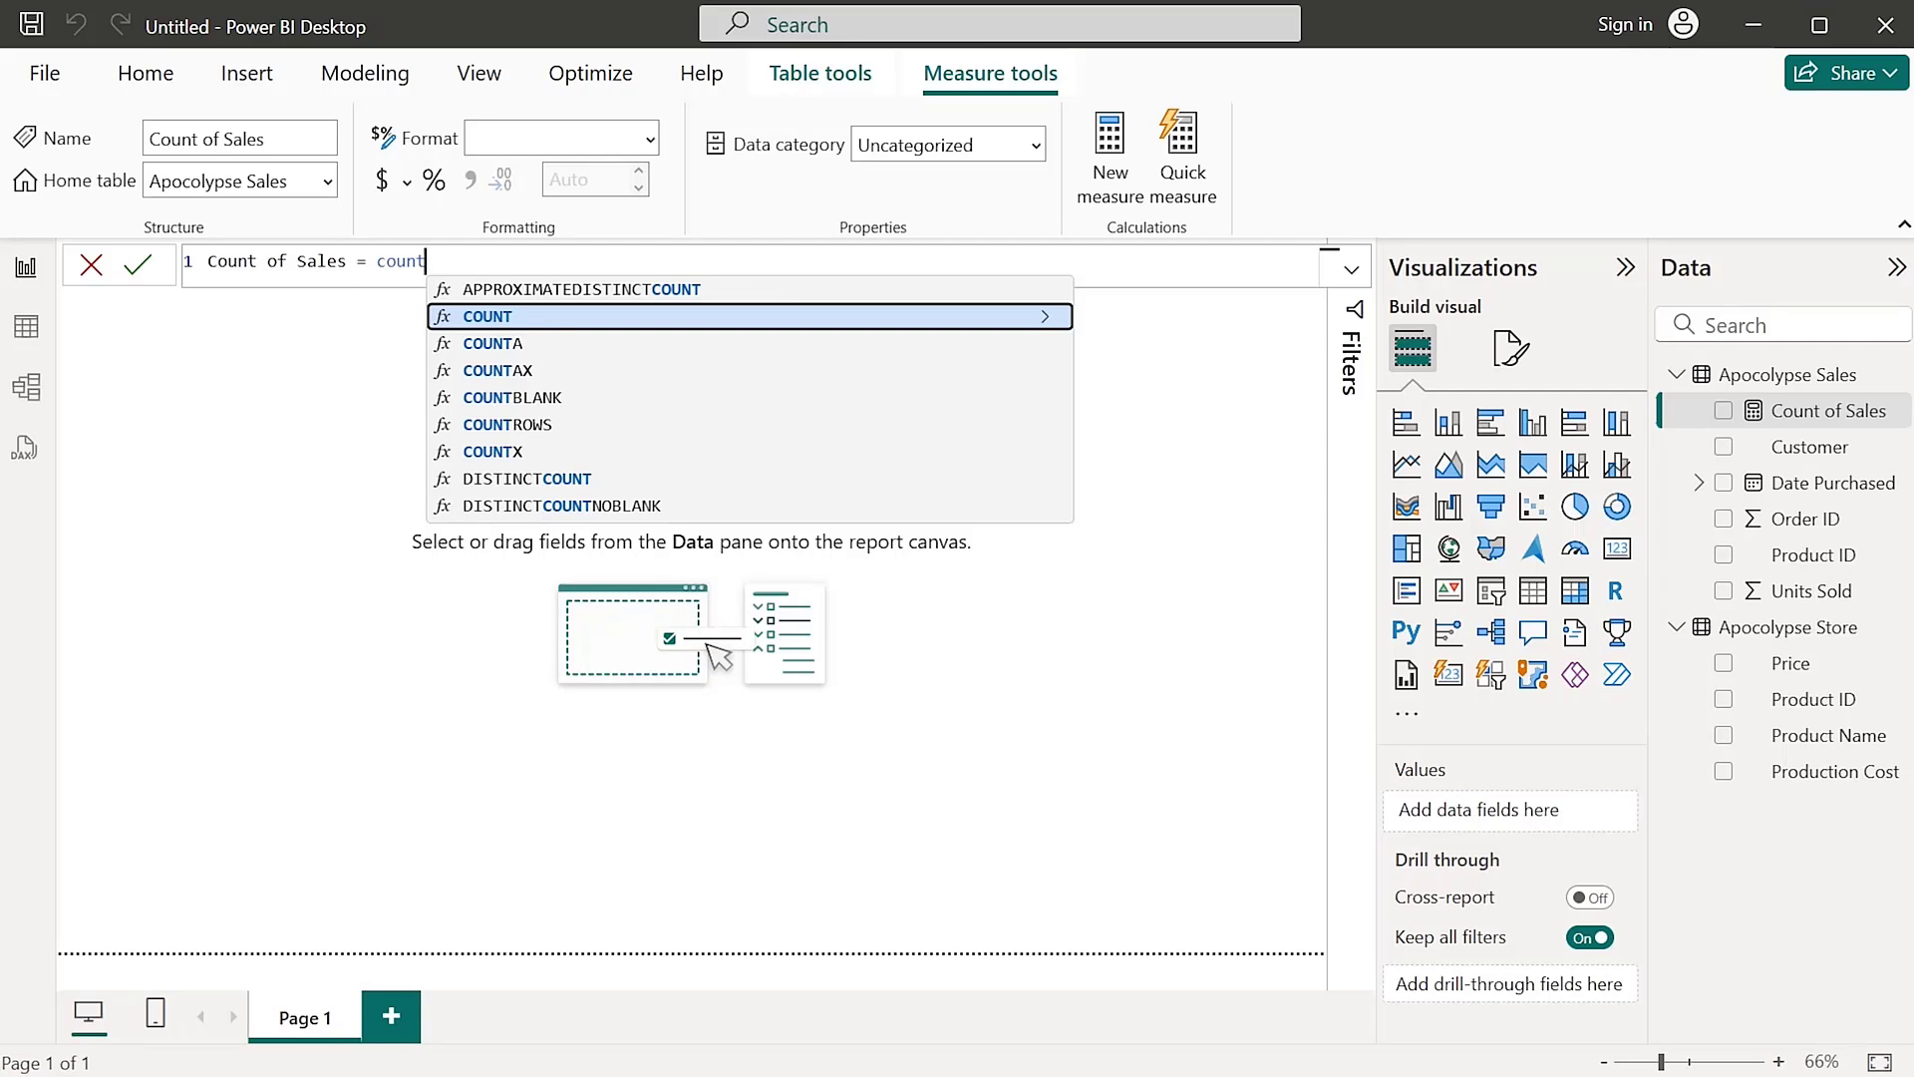
pyautogui.press('Tab')
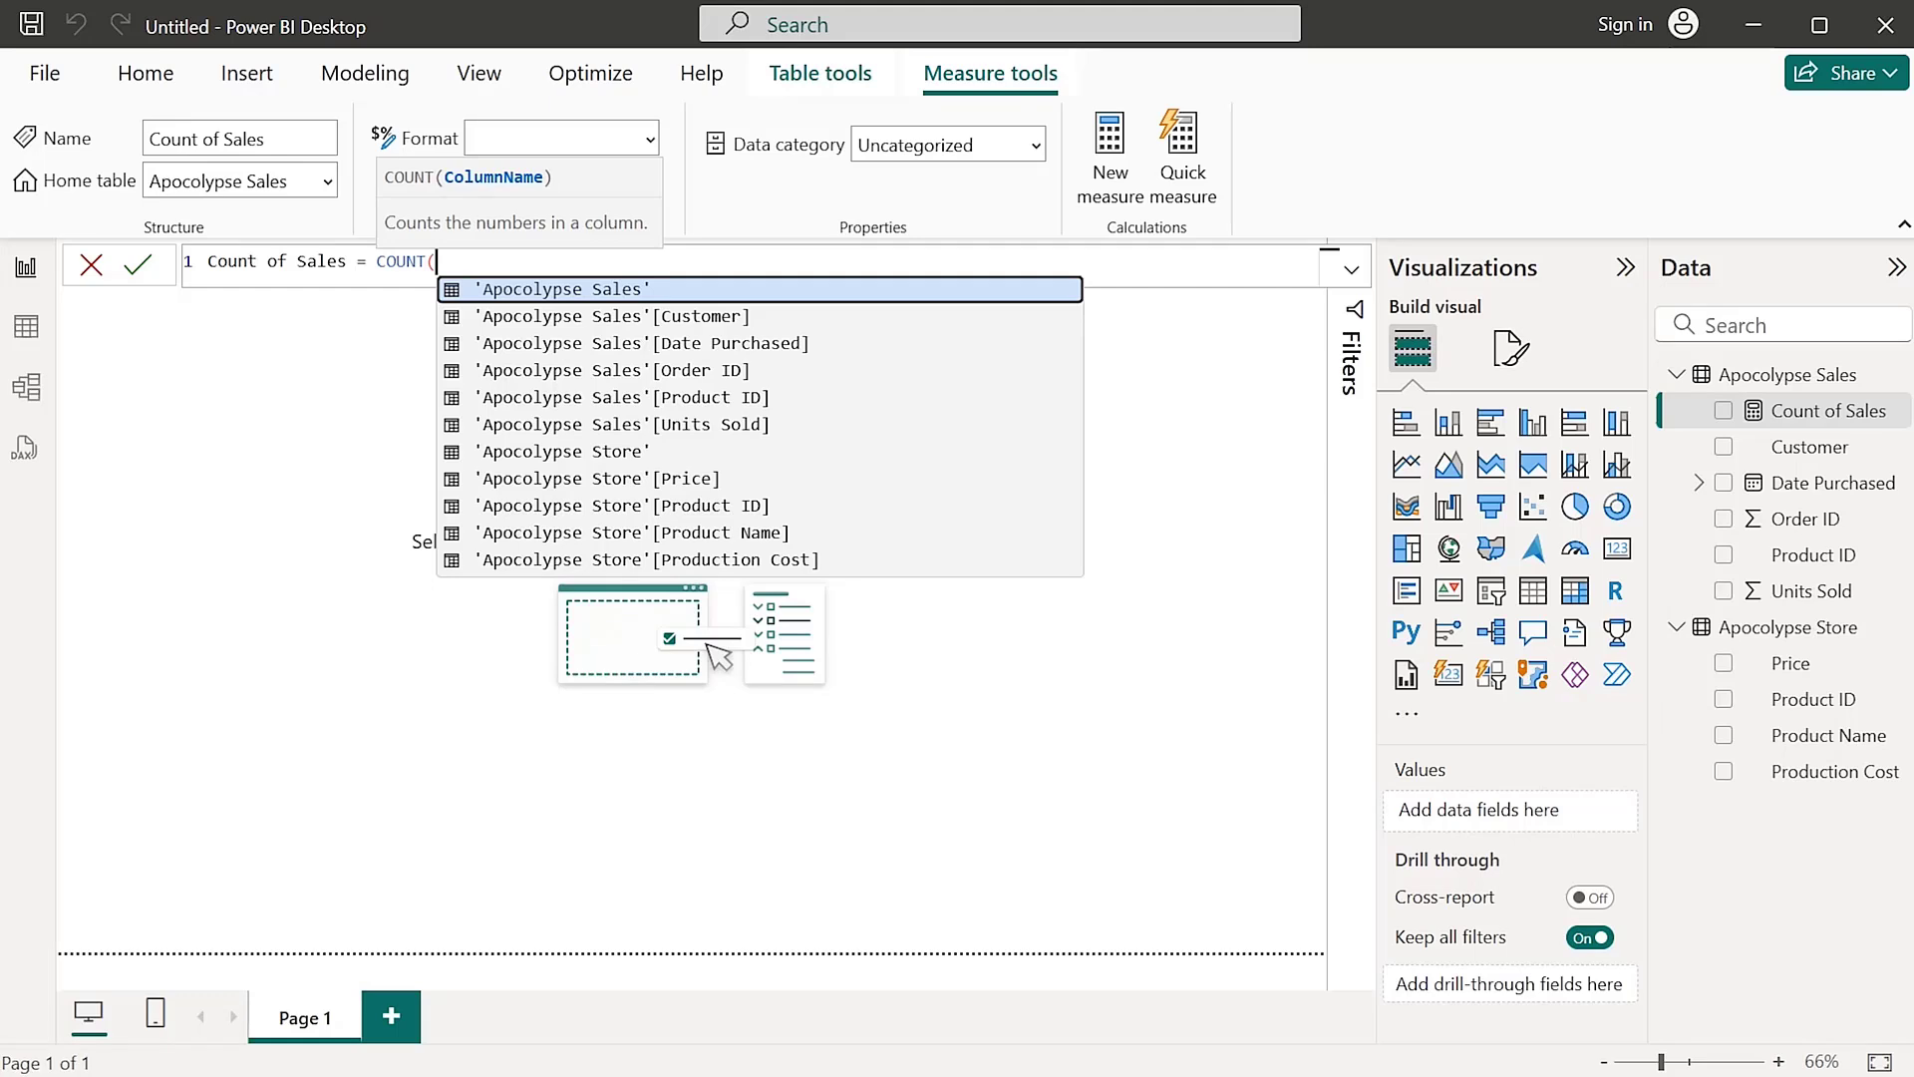
pyautogui.write('ord')
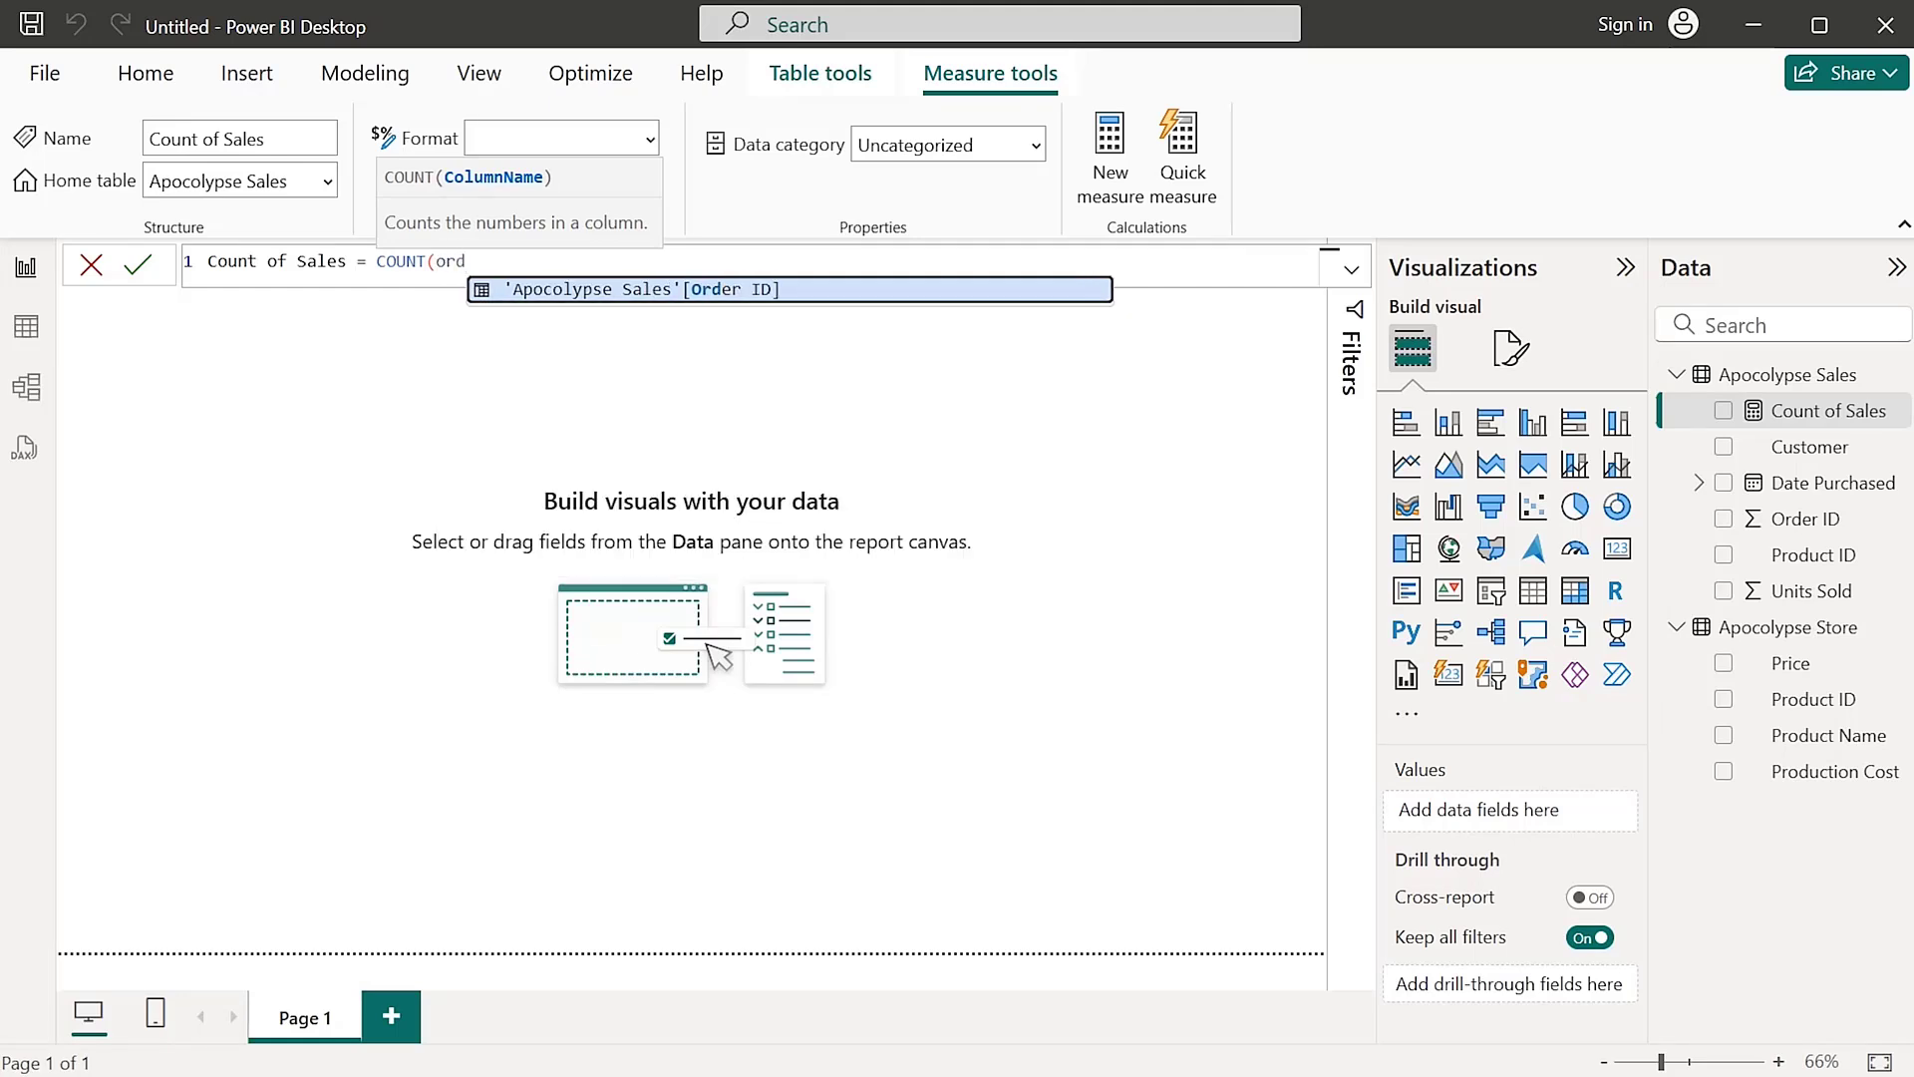
pyautogui.press('Tab')
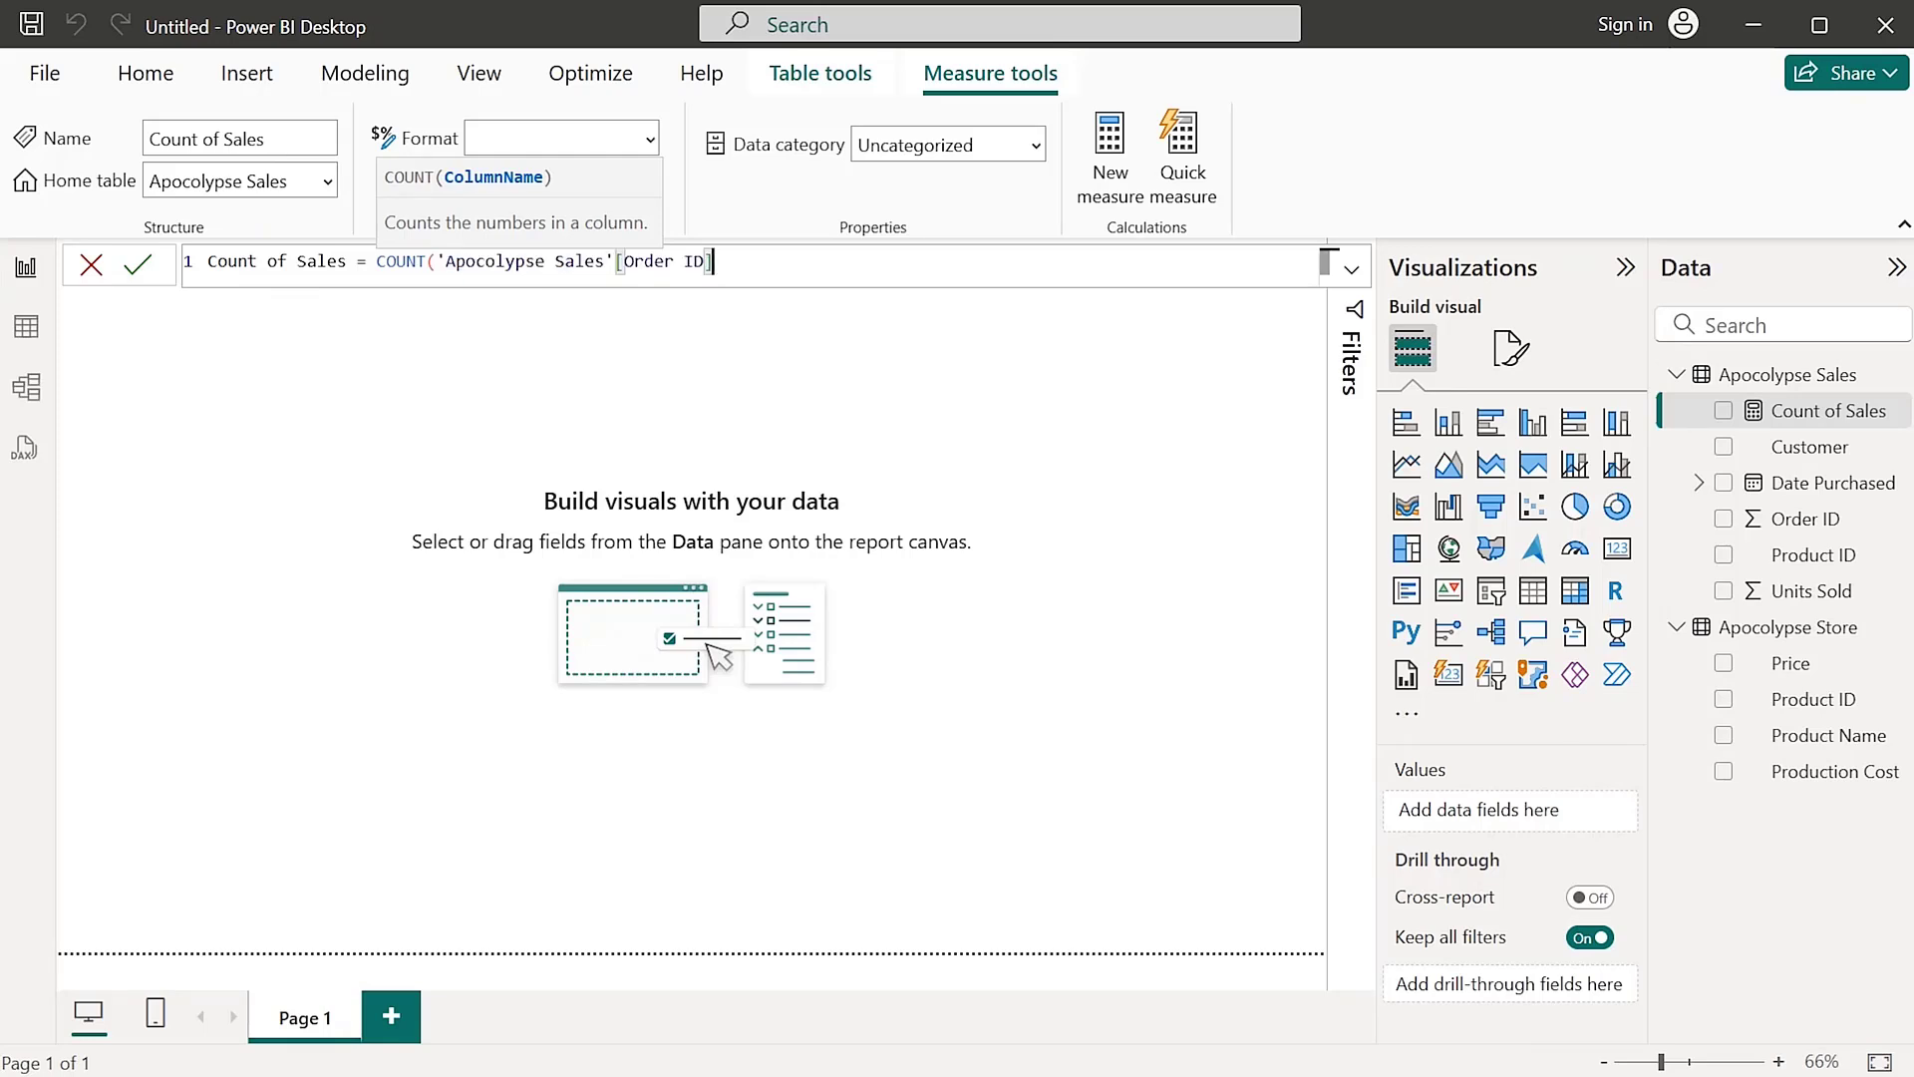
pyautogui.write('0')
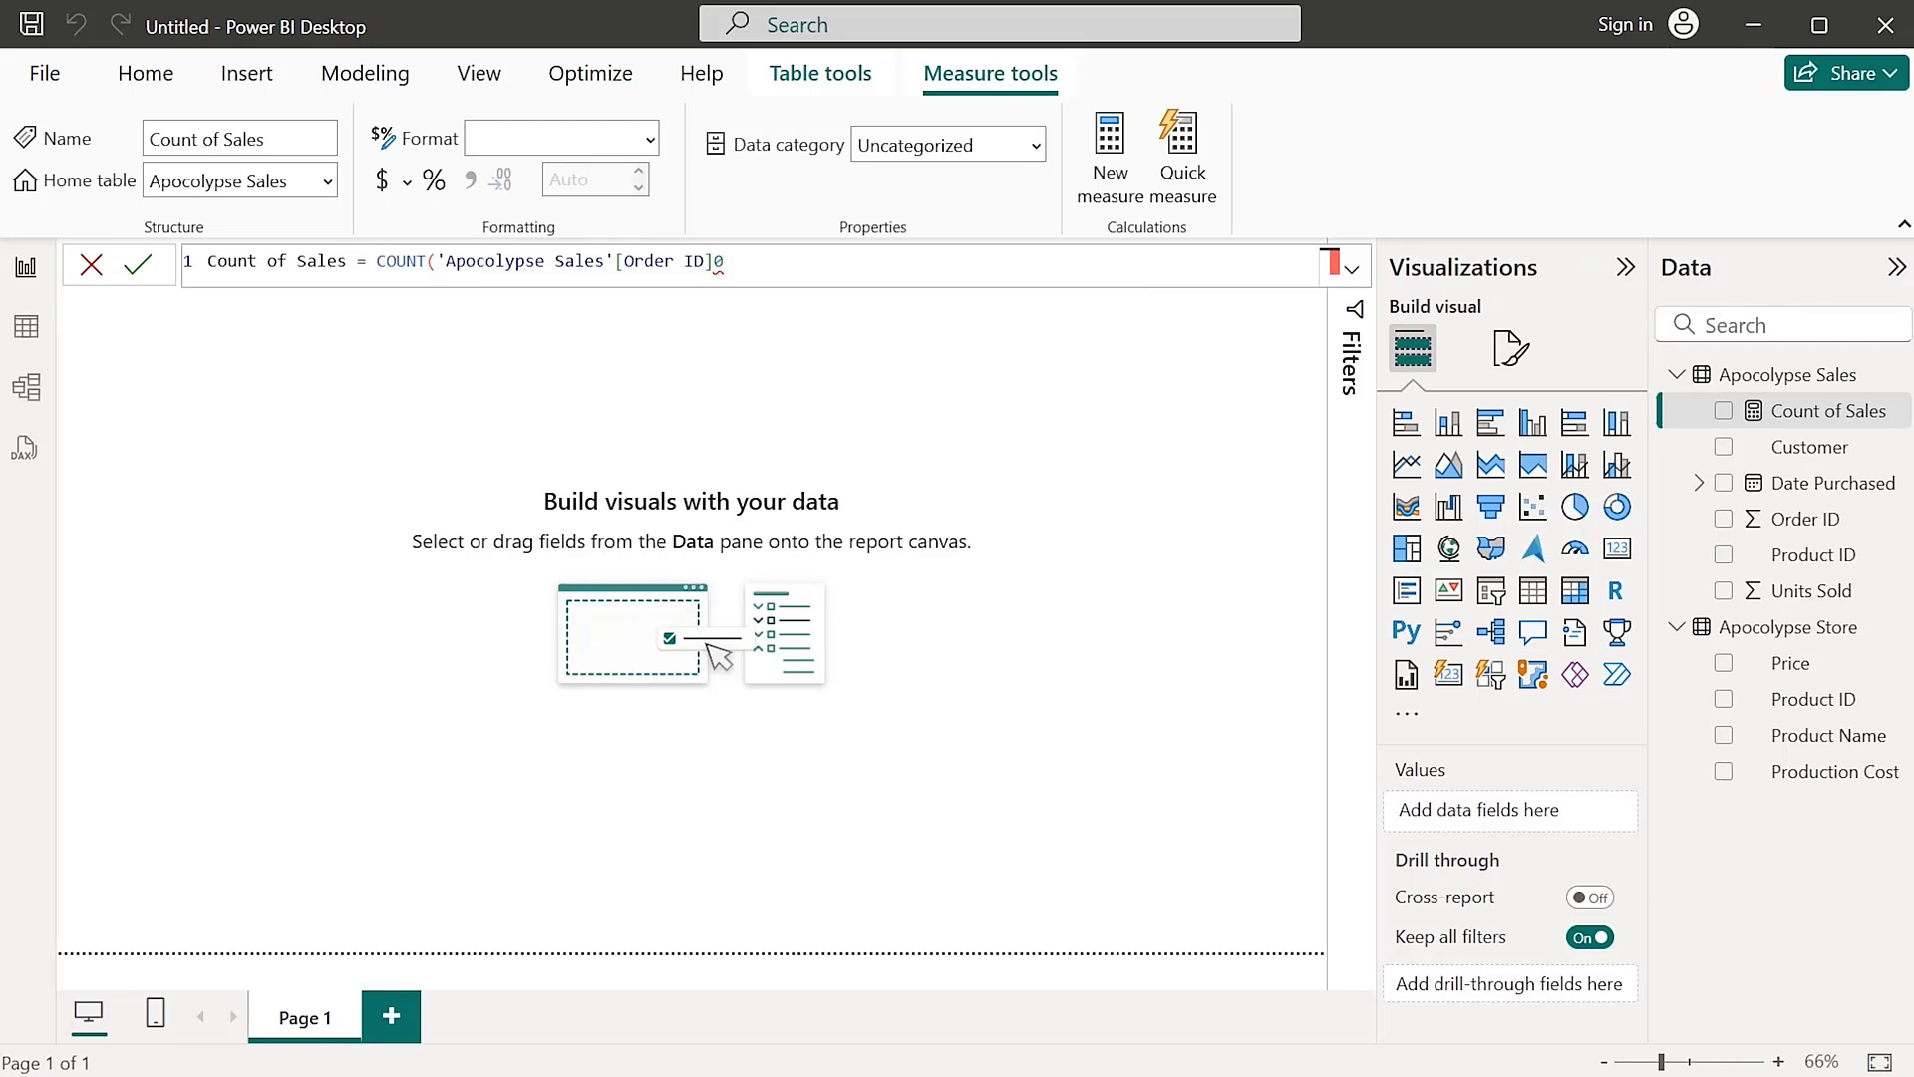
pyautogui.press('BackSpace')
pyautogui.write(')')
pyautogui.press('Return')
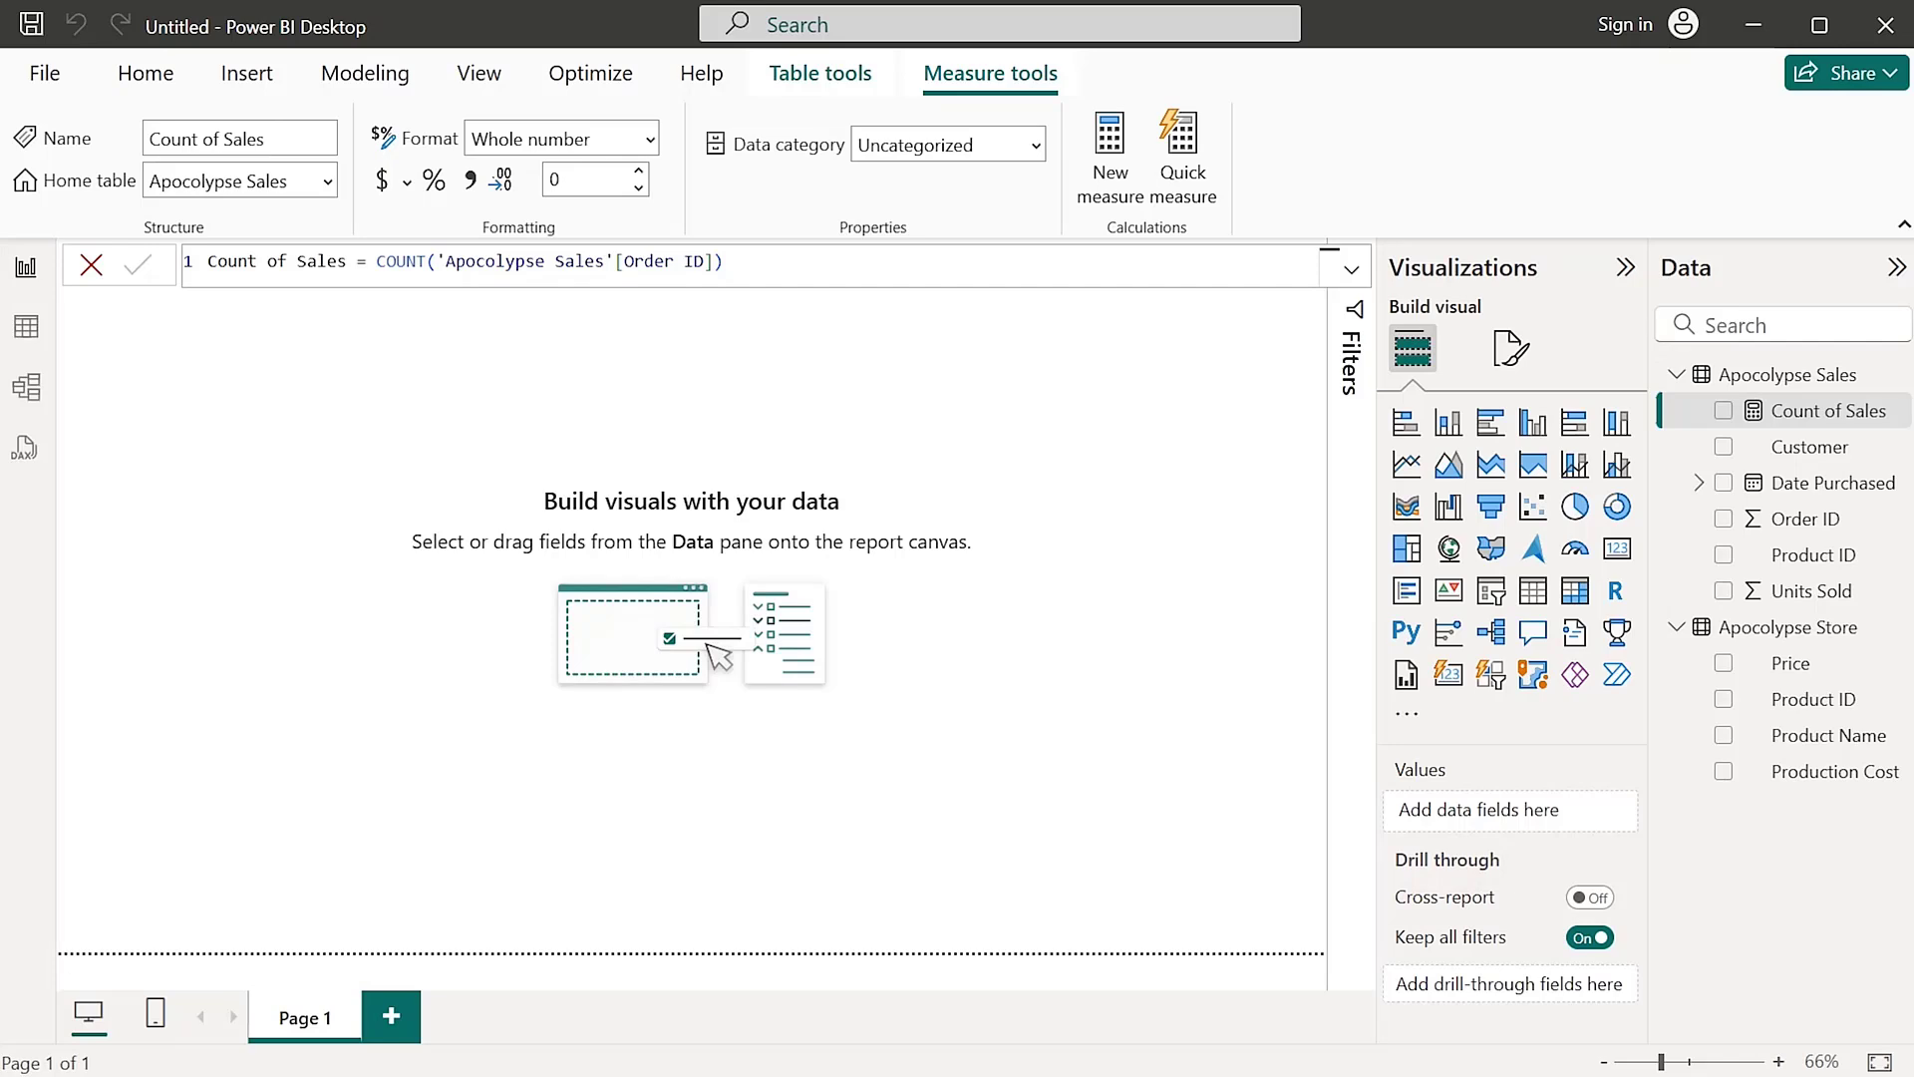
pyautogui.click(725, 261)
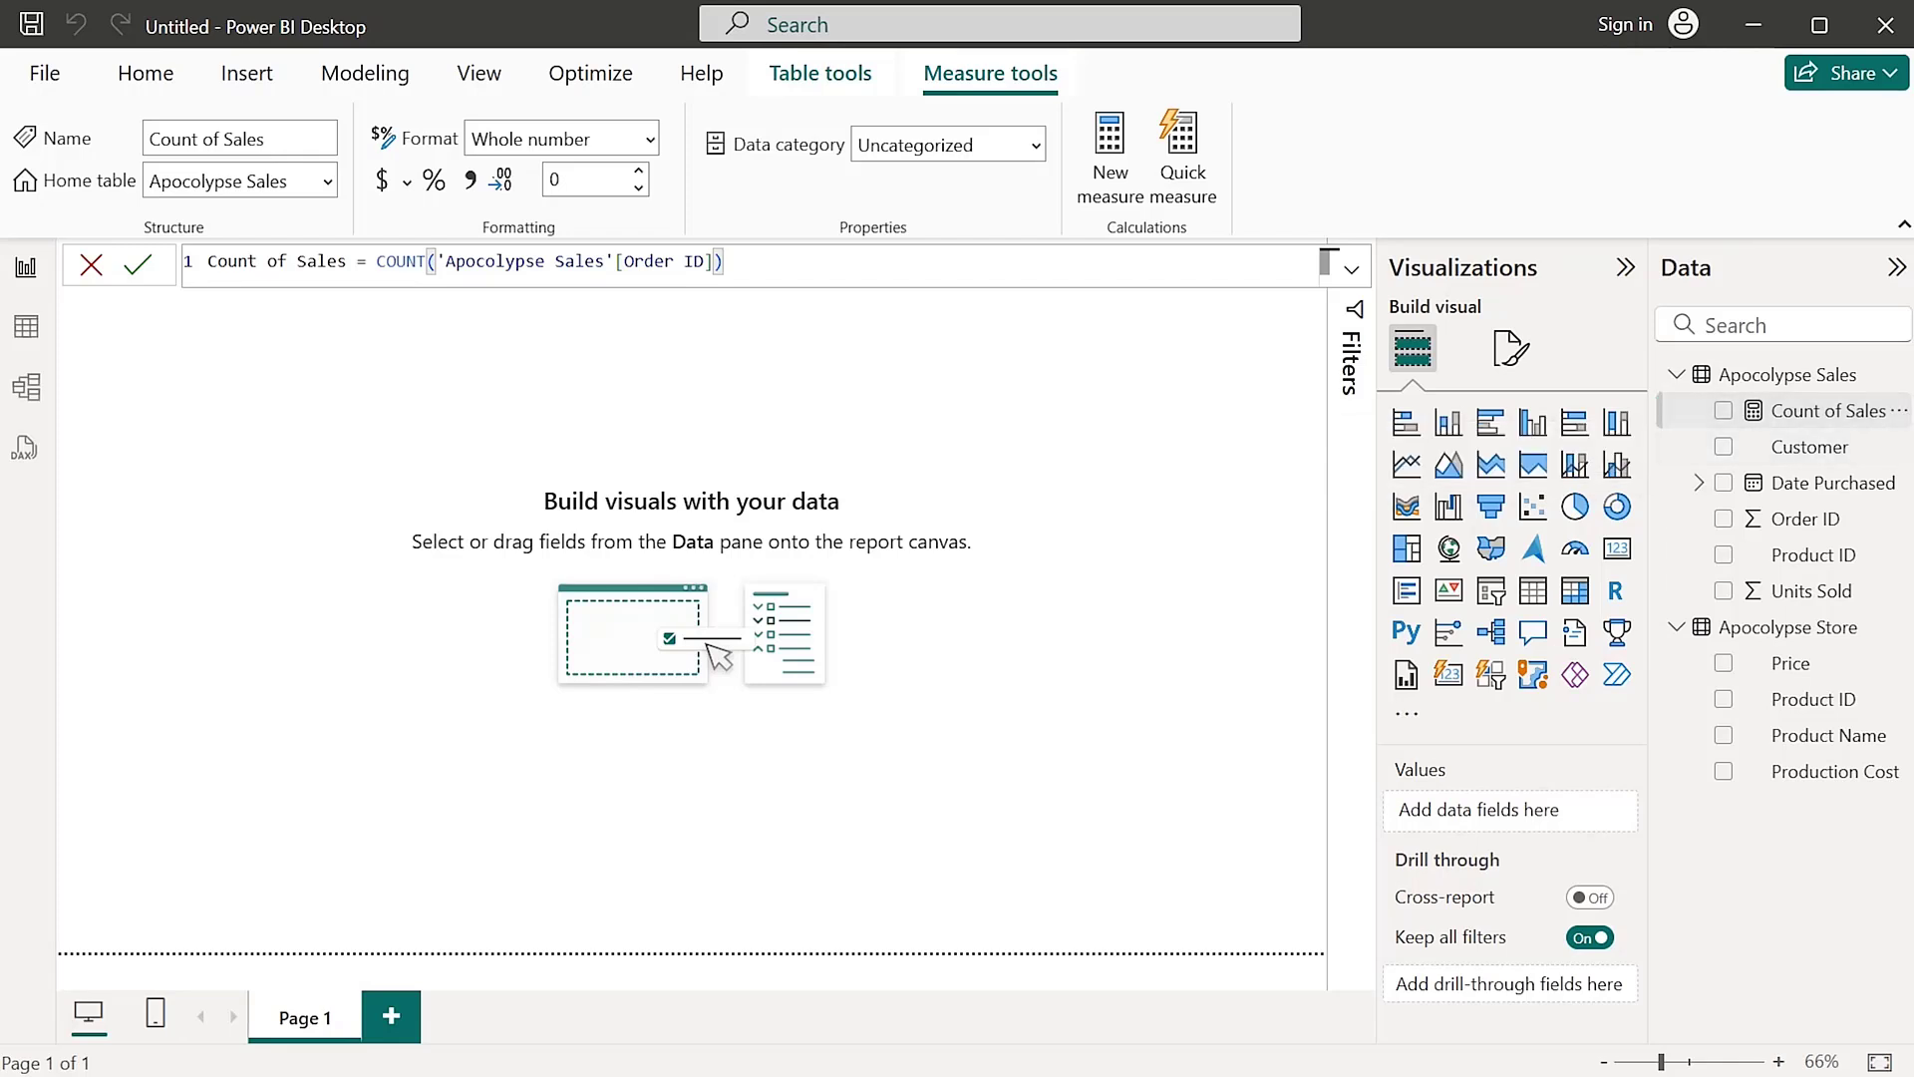
# Build a table visual from Count of Sales and Customer, with Customer as the first column
pyautogui.click(1723, 410)
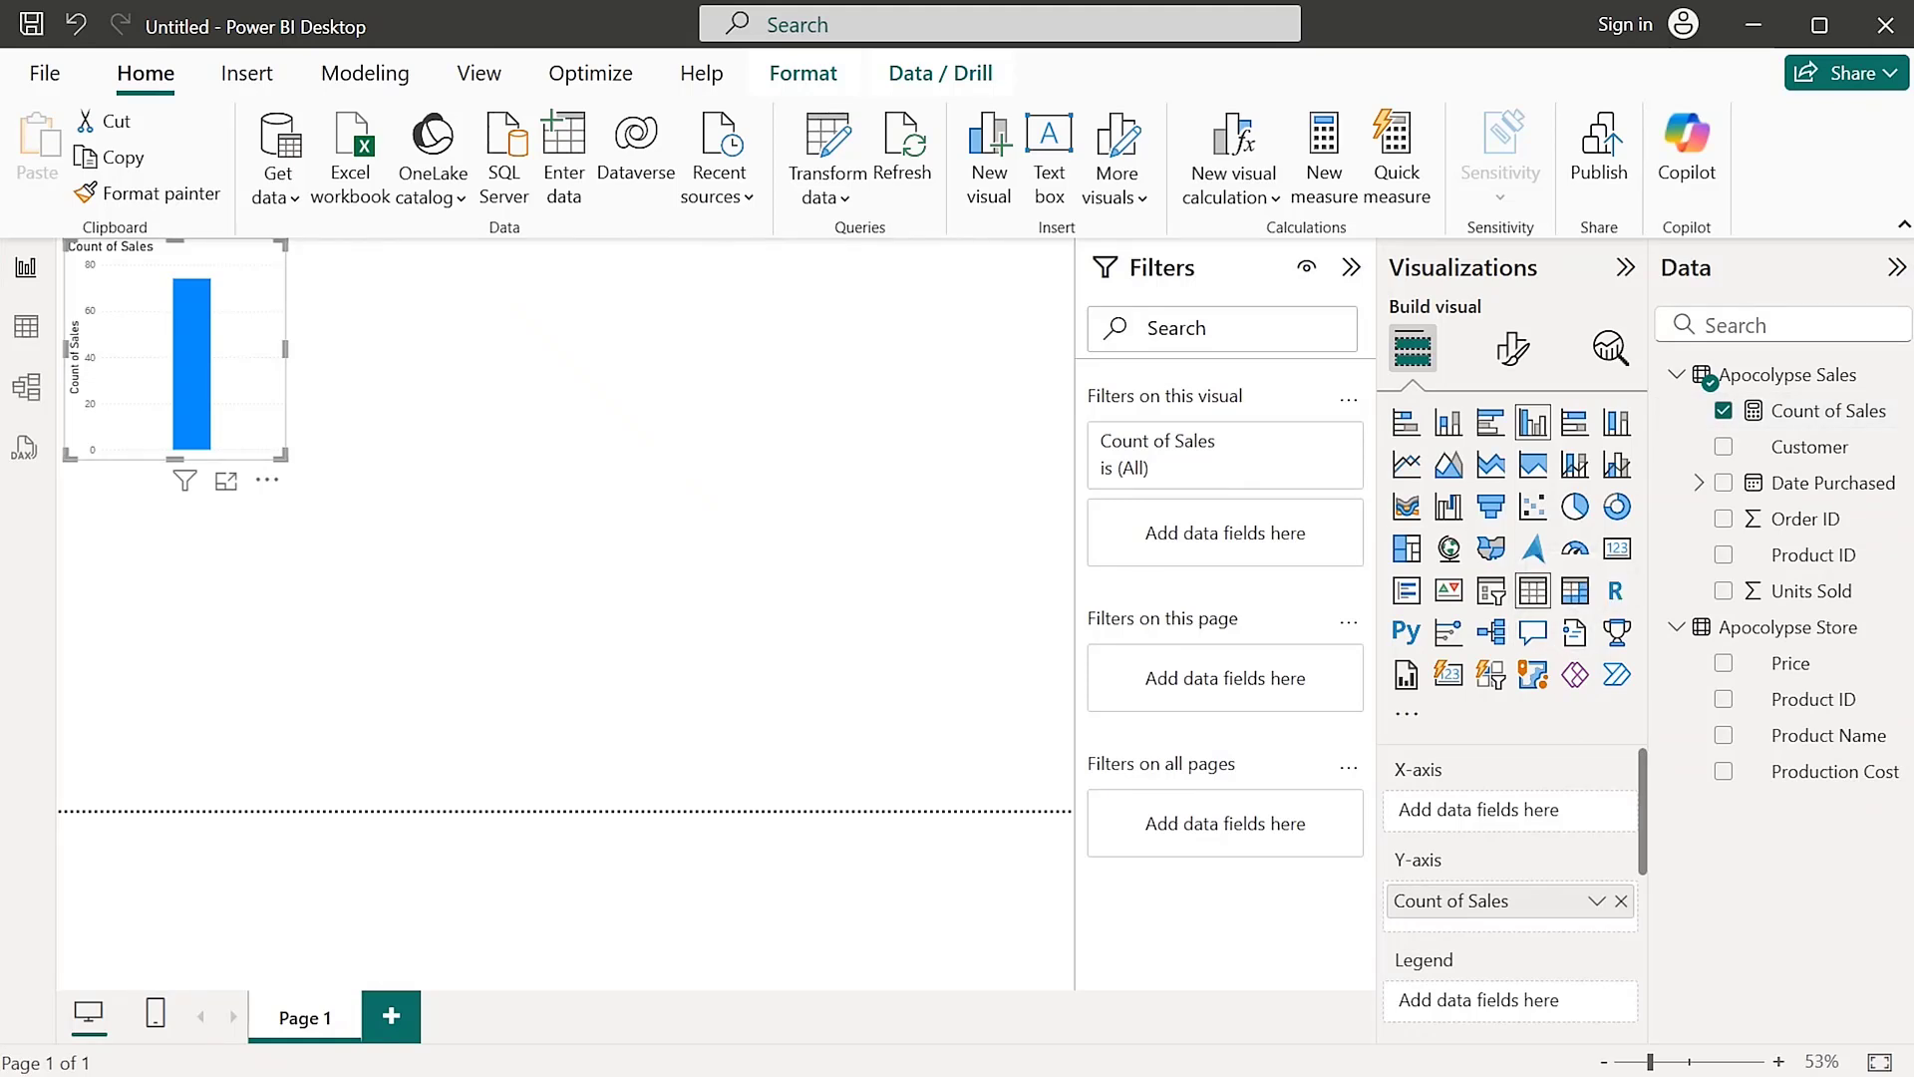
pyautogui.click(1534, 590)
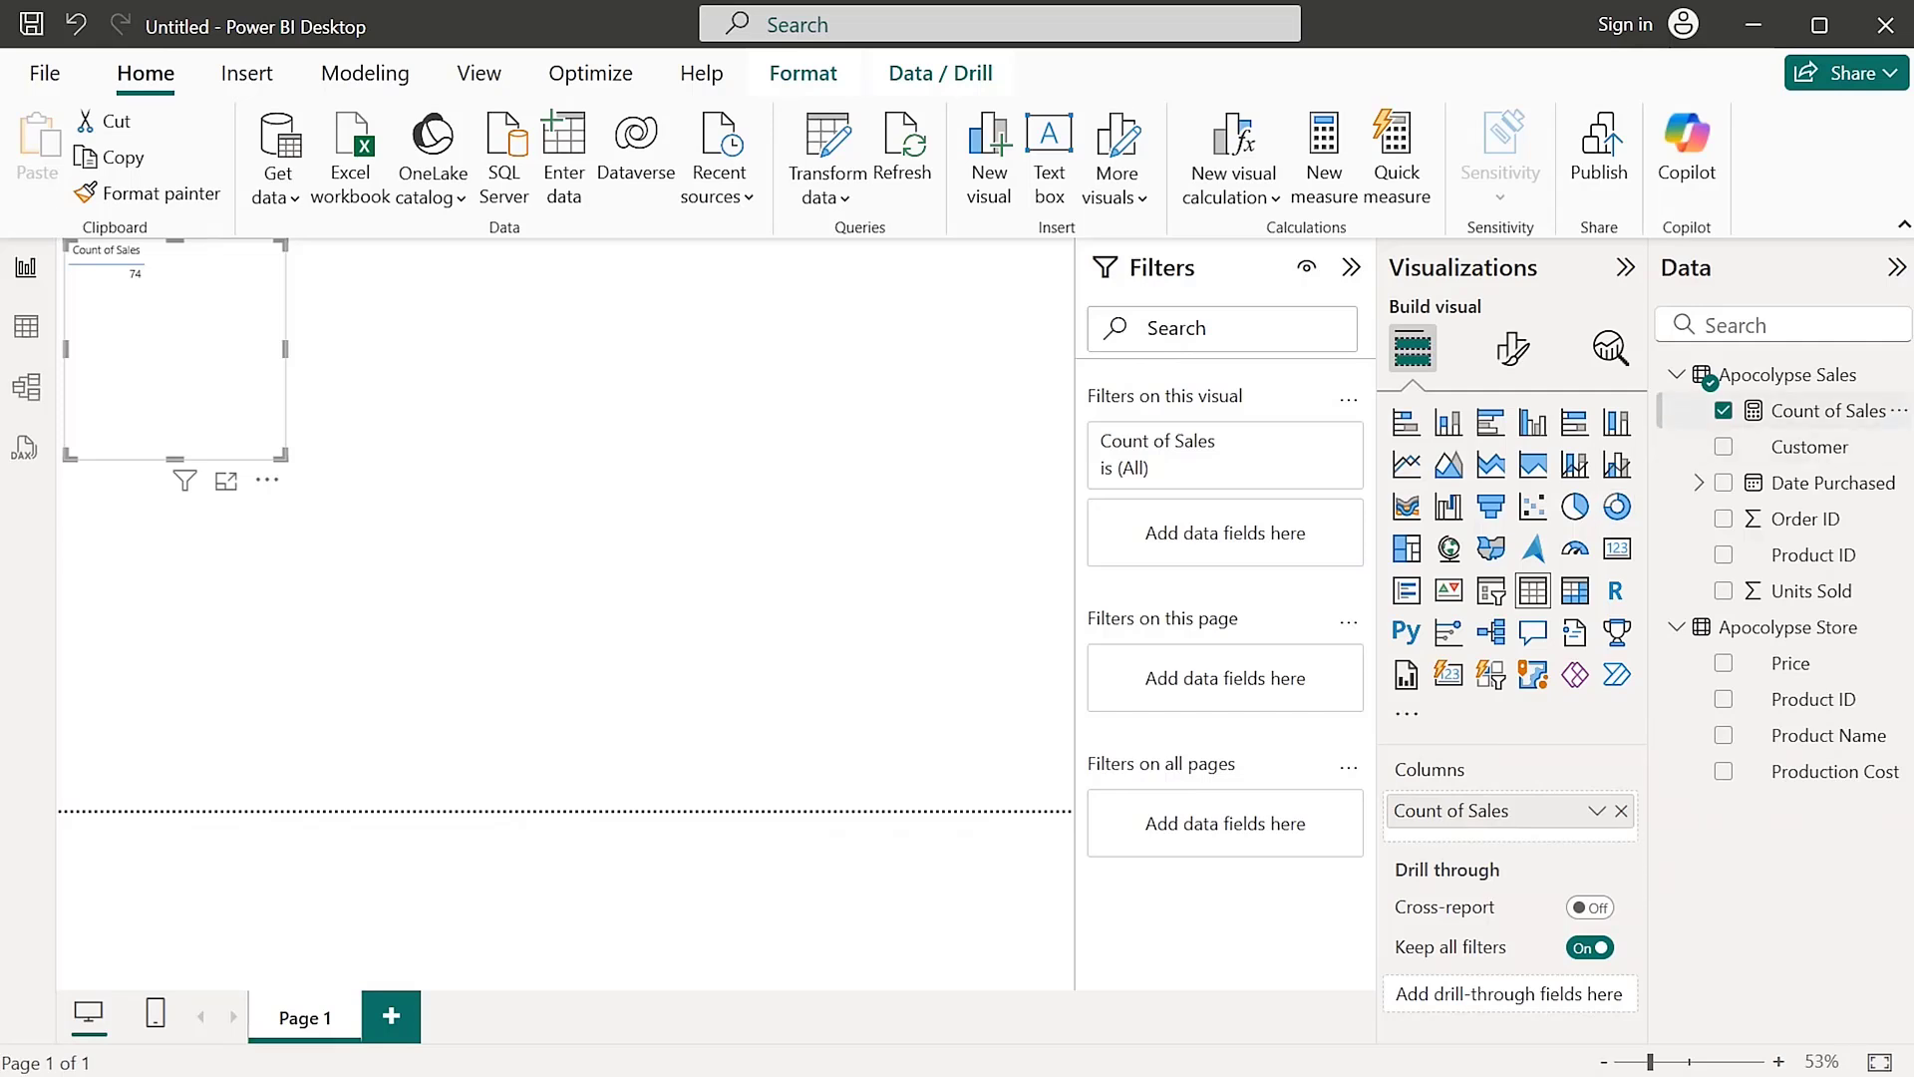
pyautogui.click(1723, 446)
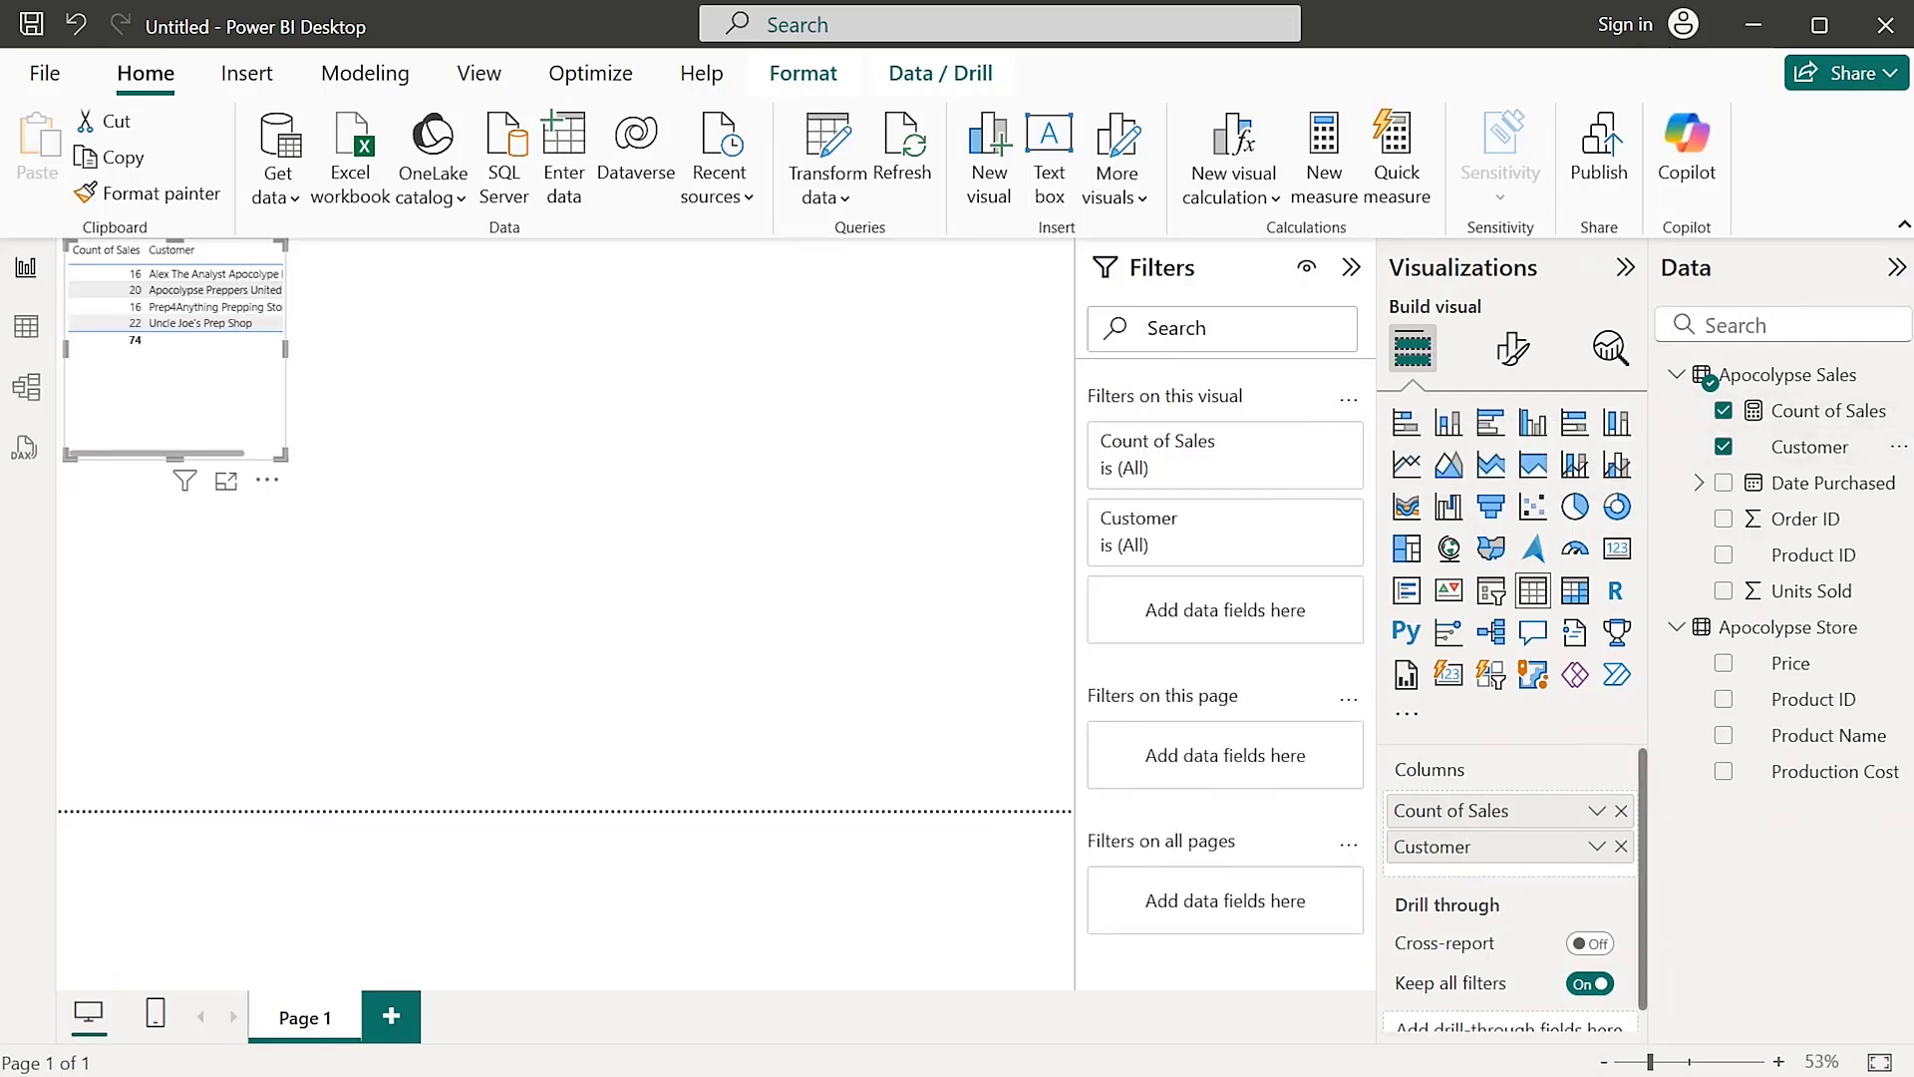
pyautogui.moveTo(1451, 846); pyautogui.dragTo(1450, 787)
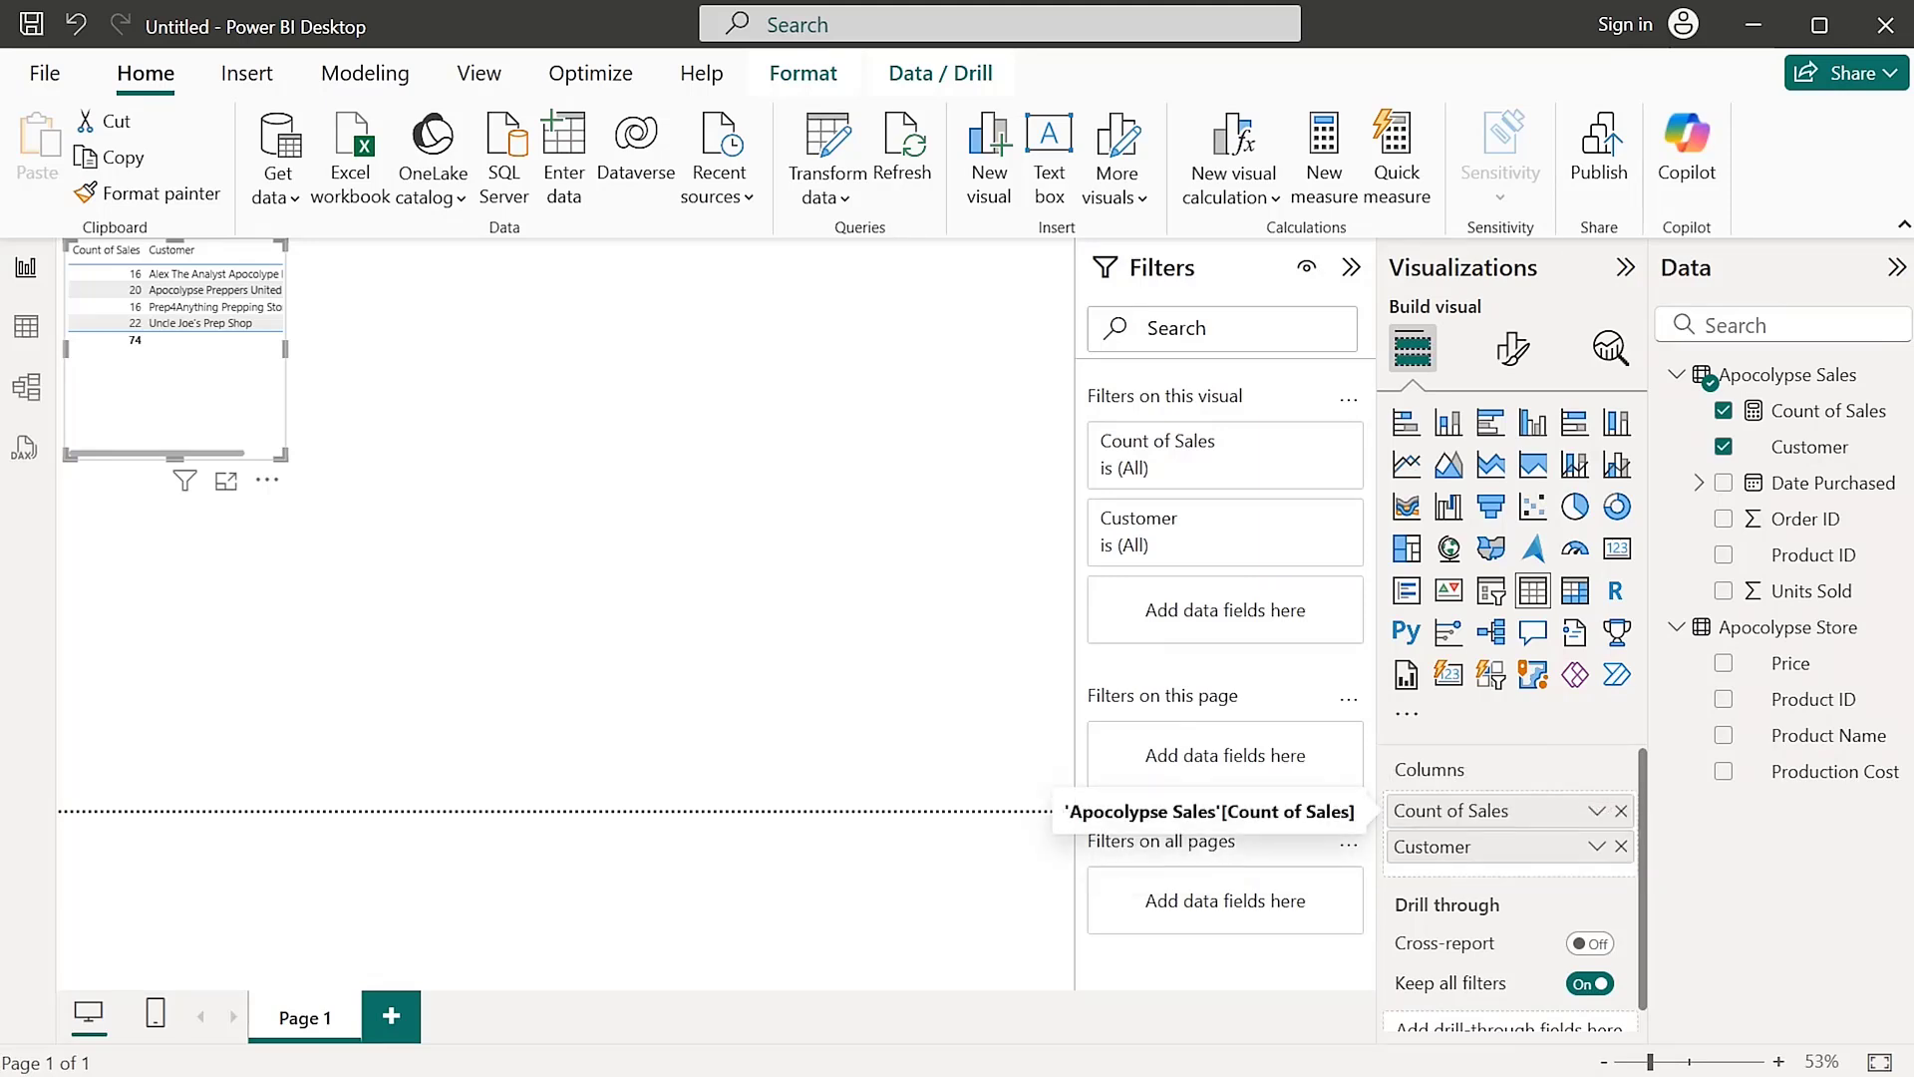
pyautogui.click(1596, 846)
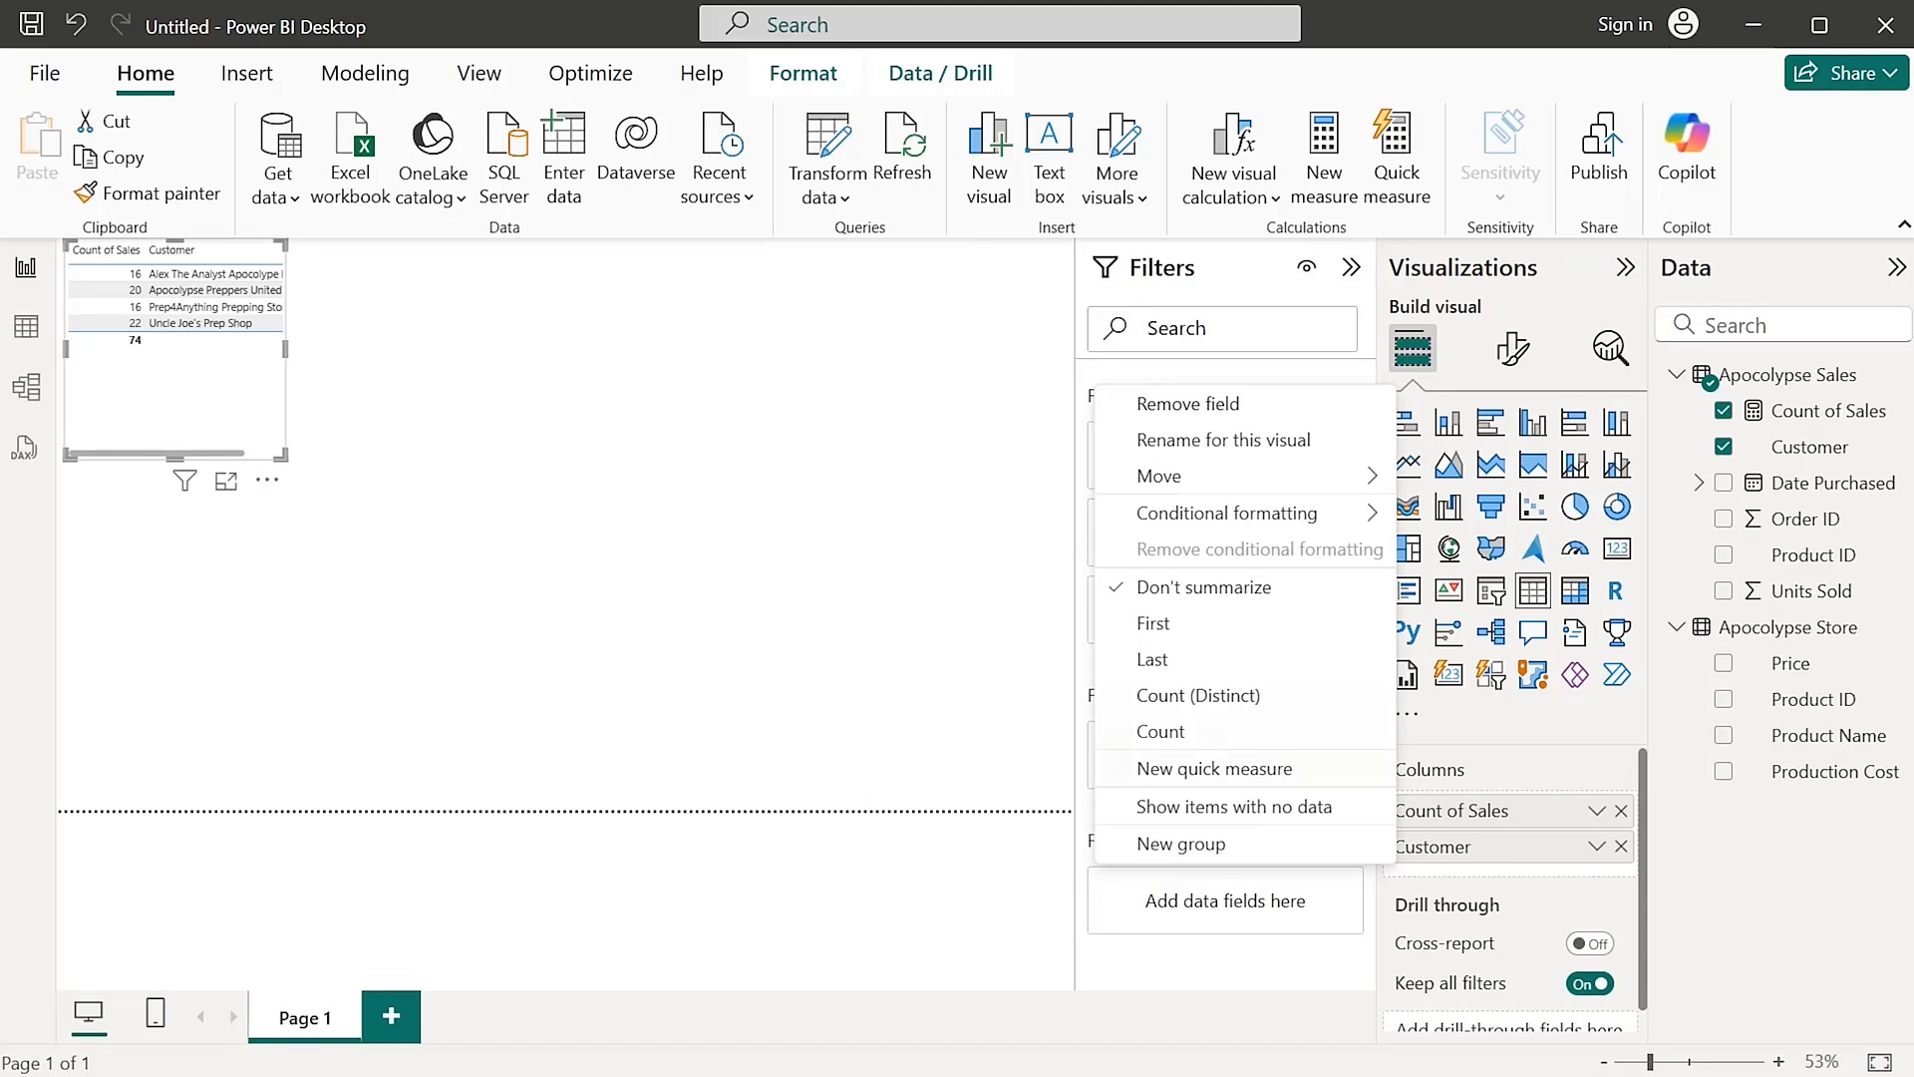
pyautogui.moveTo(1246, 477)
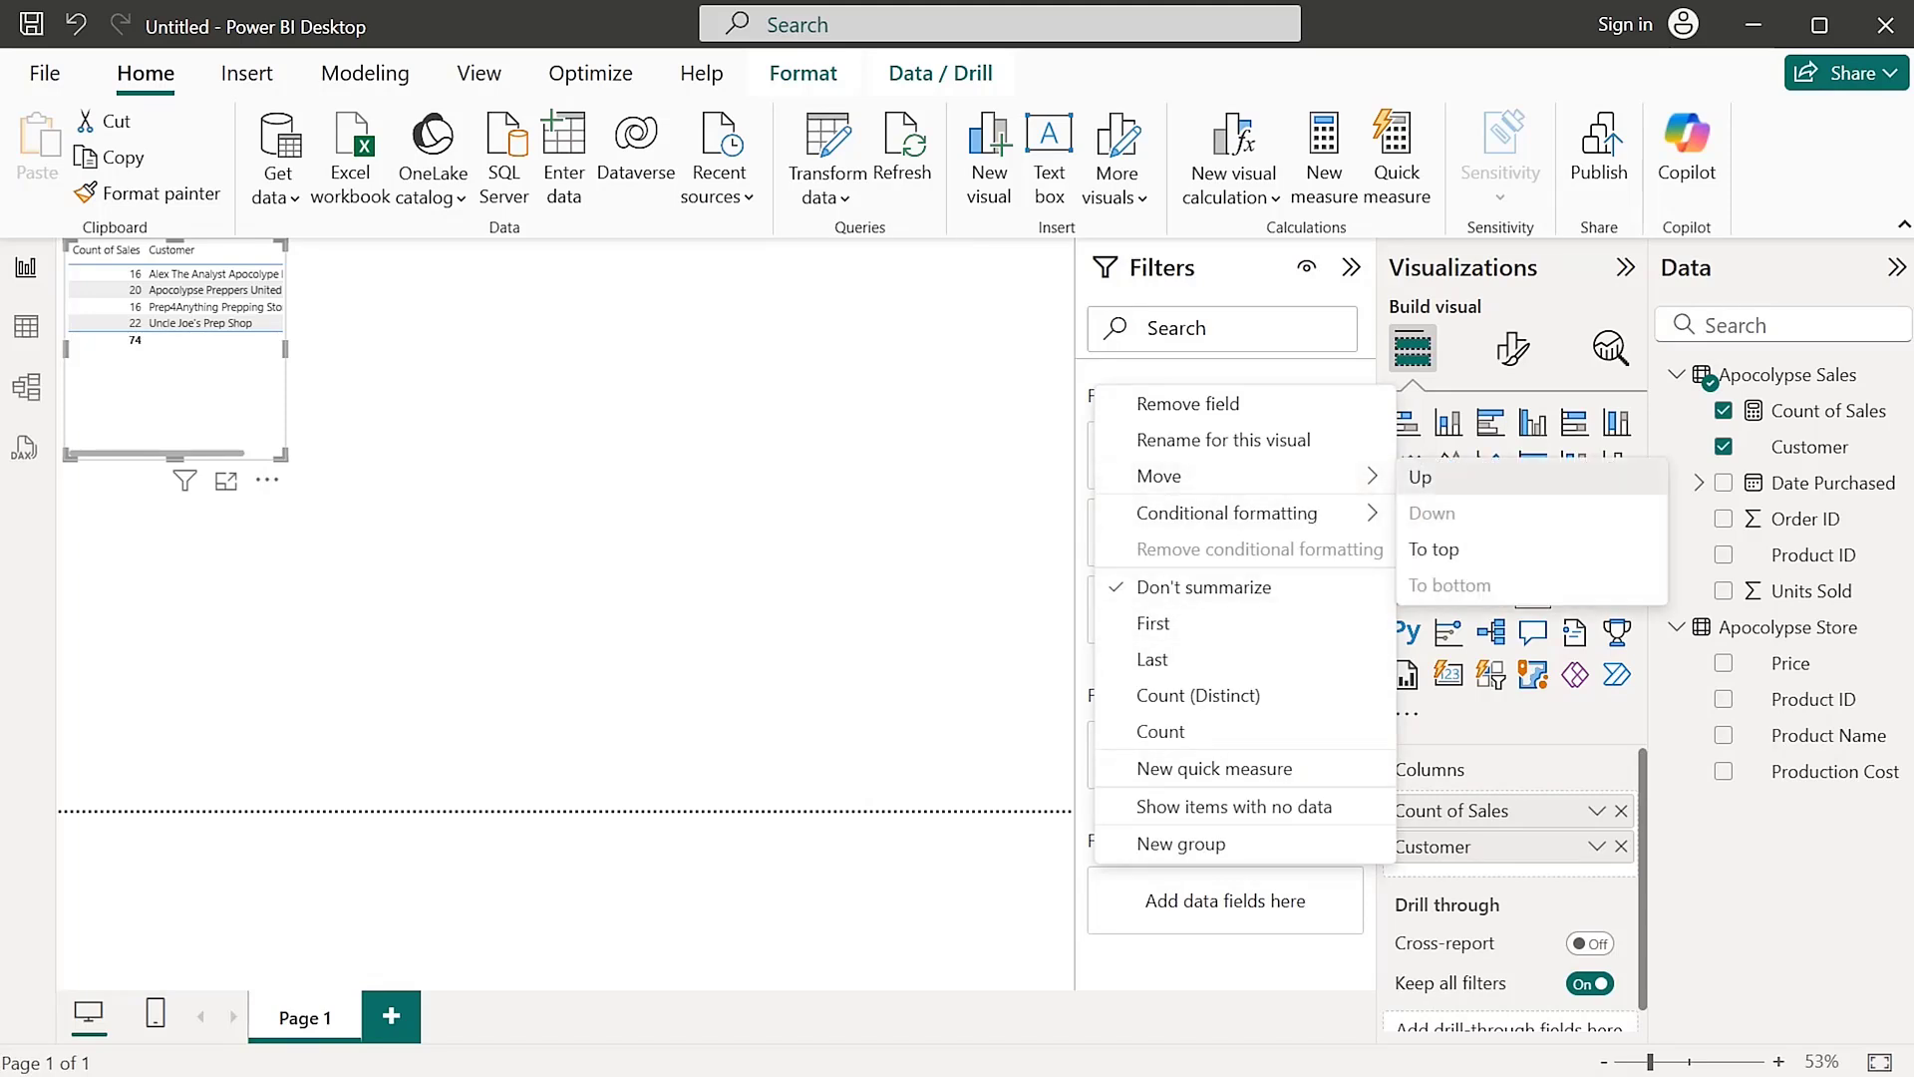
pyautogui.click(1420, 476)
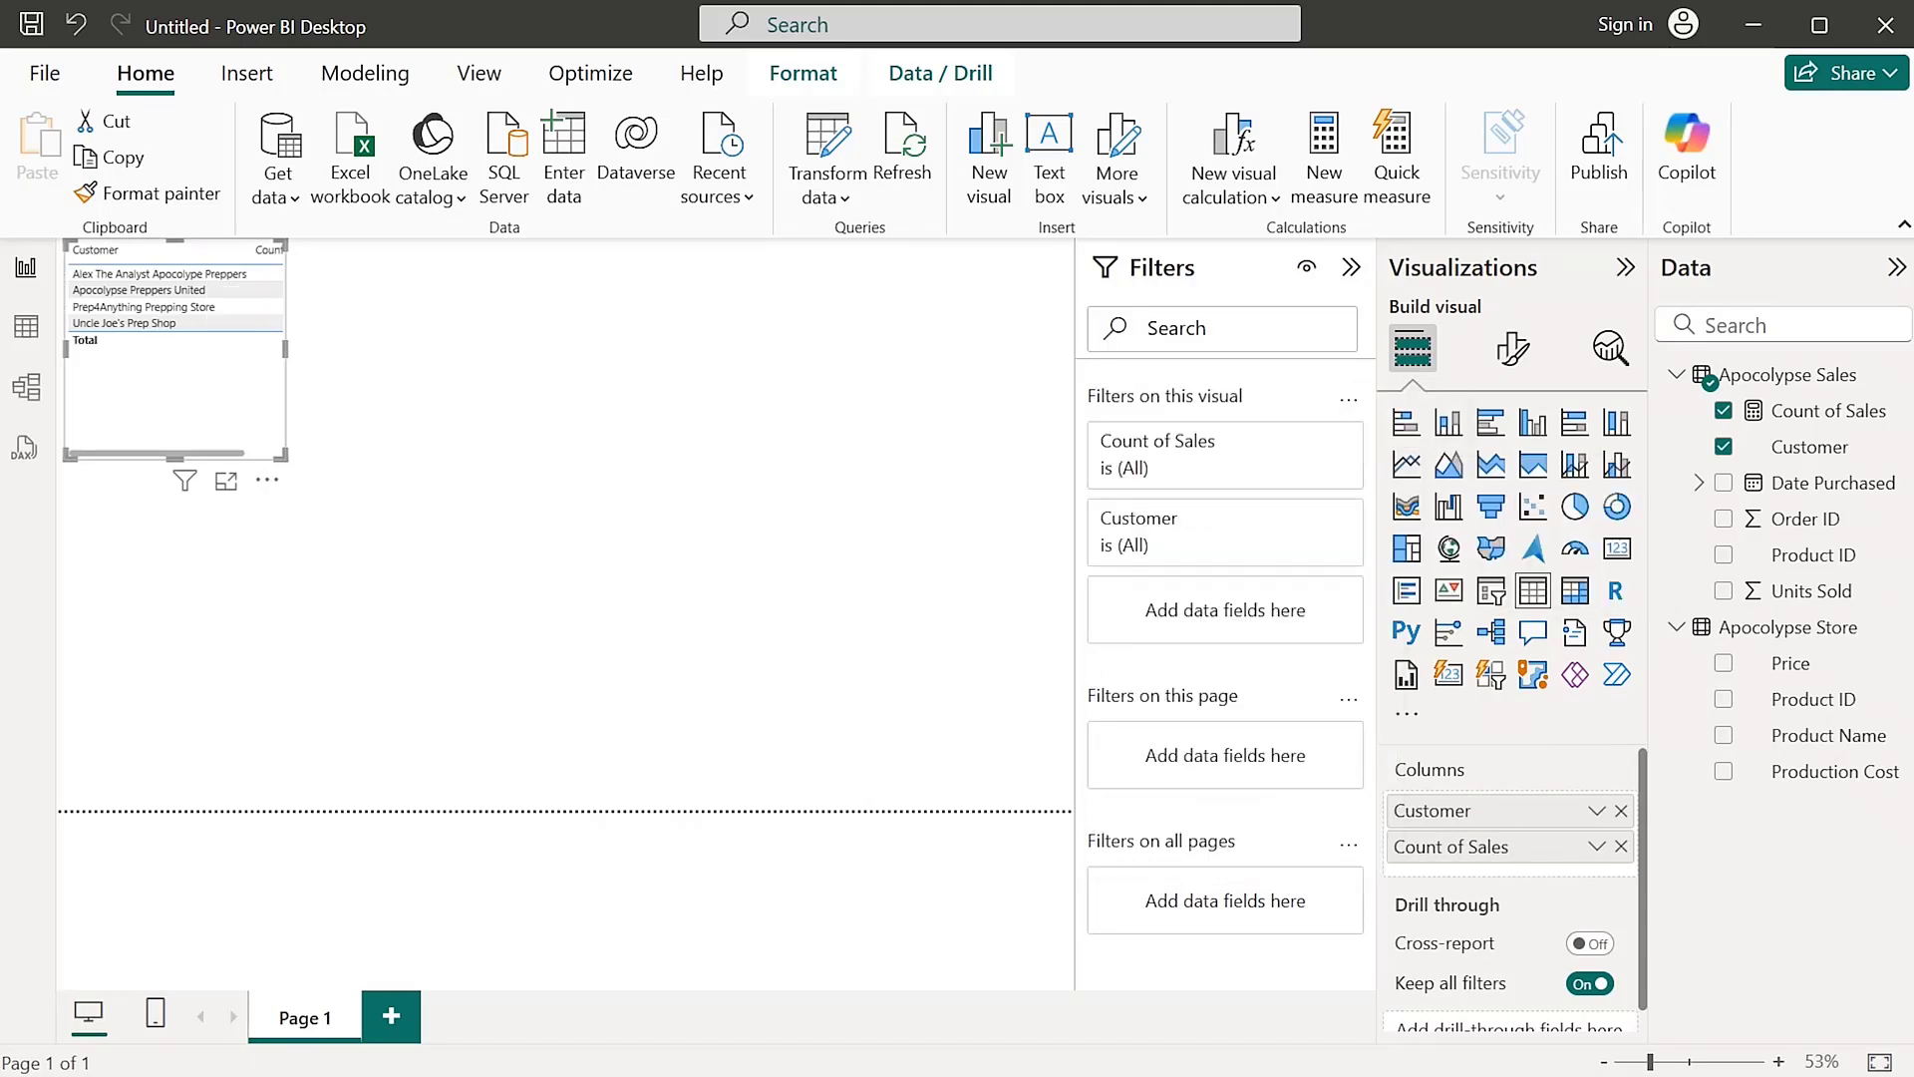
# Widen the customer table so both columns fit, shorten it to its rows and move it slightly down on the page
pyautogui.moveTo(287, 349); pyautogui.dragTo(354, 349)
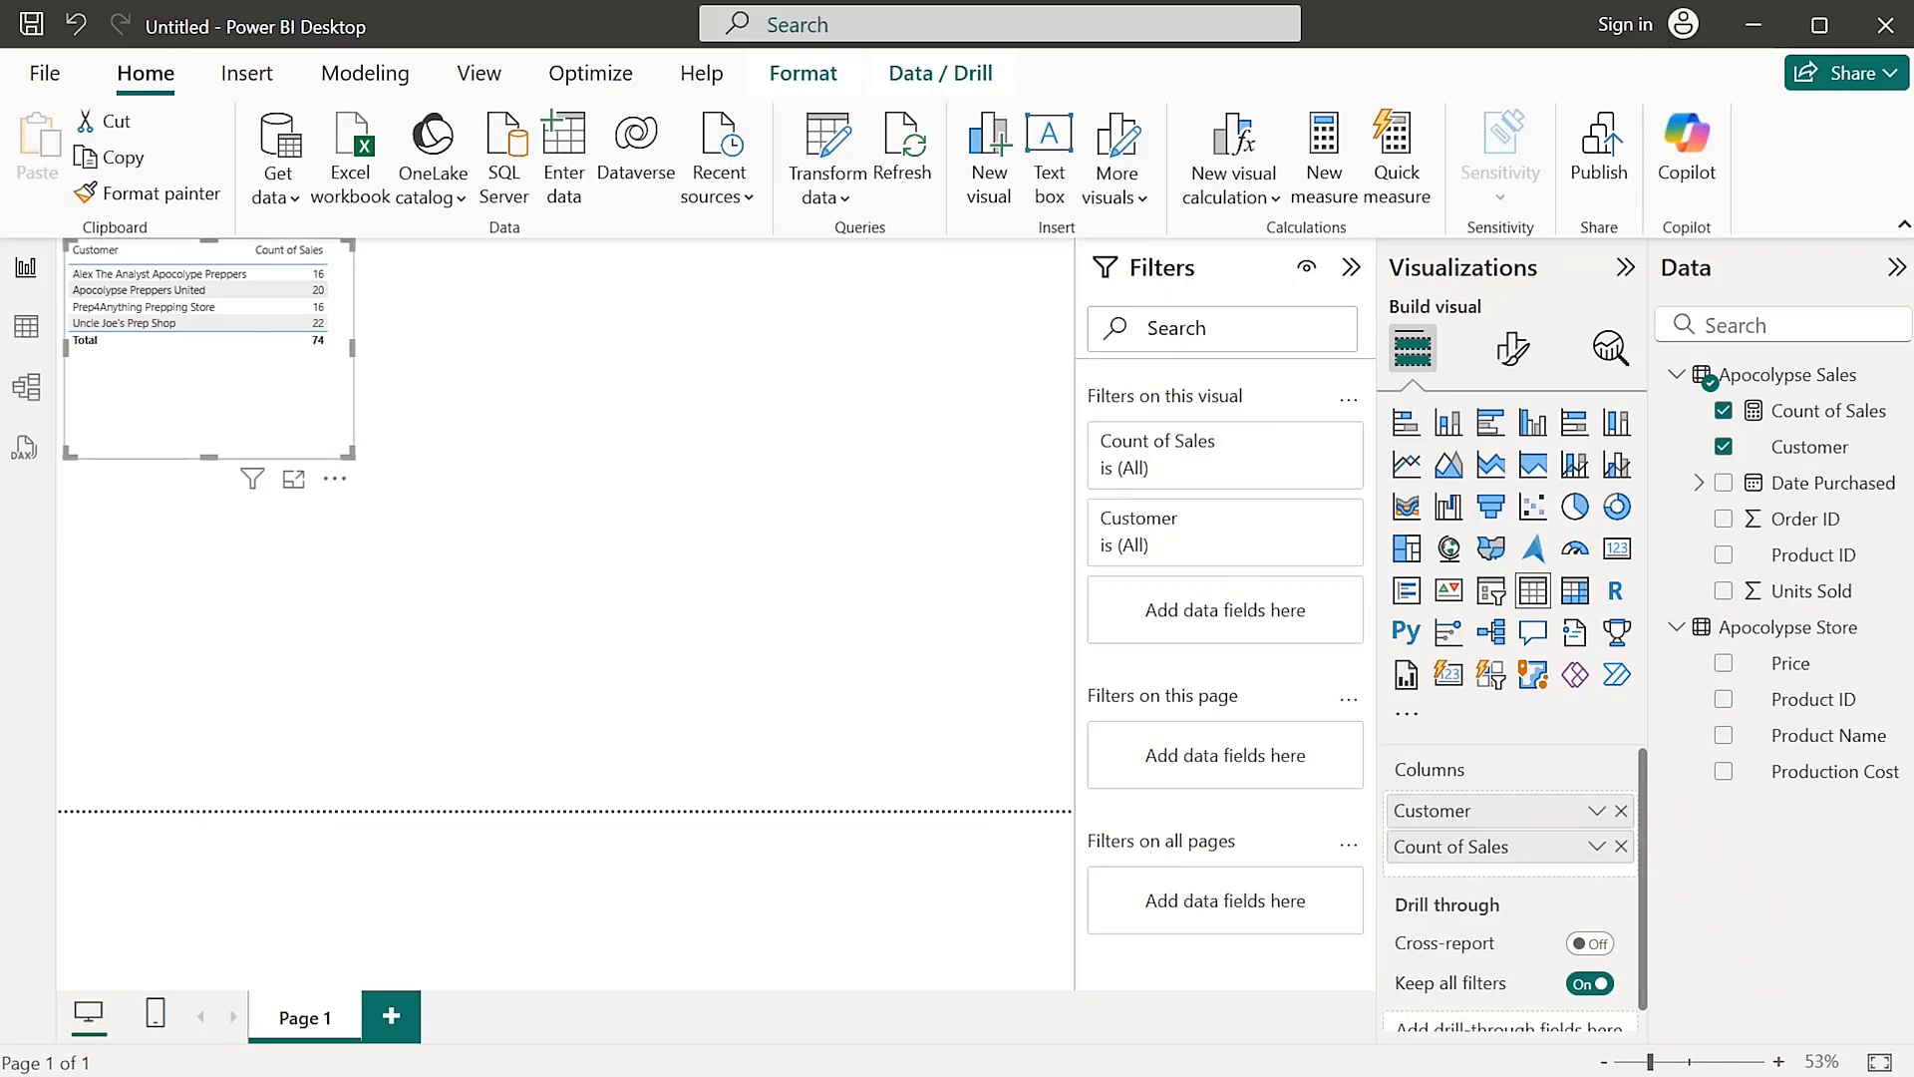
pyautogui.moveTo(351, 456); pyautogui.dragTo(355, 381)
pyautogui.moveTo(211, 362); pyautogui.dragTo(218, 395)
# Add a second table visual below the customer table, listing Product Name from Apocolypse Store
pyautogui.click(505, 475)
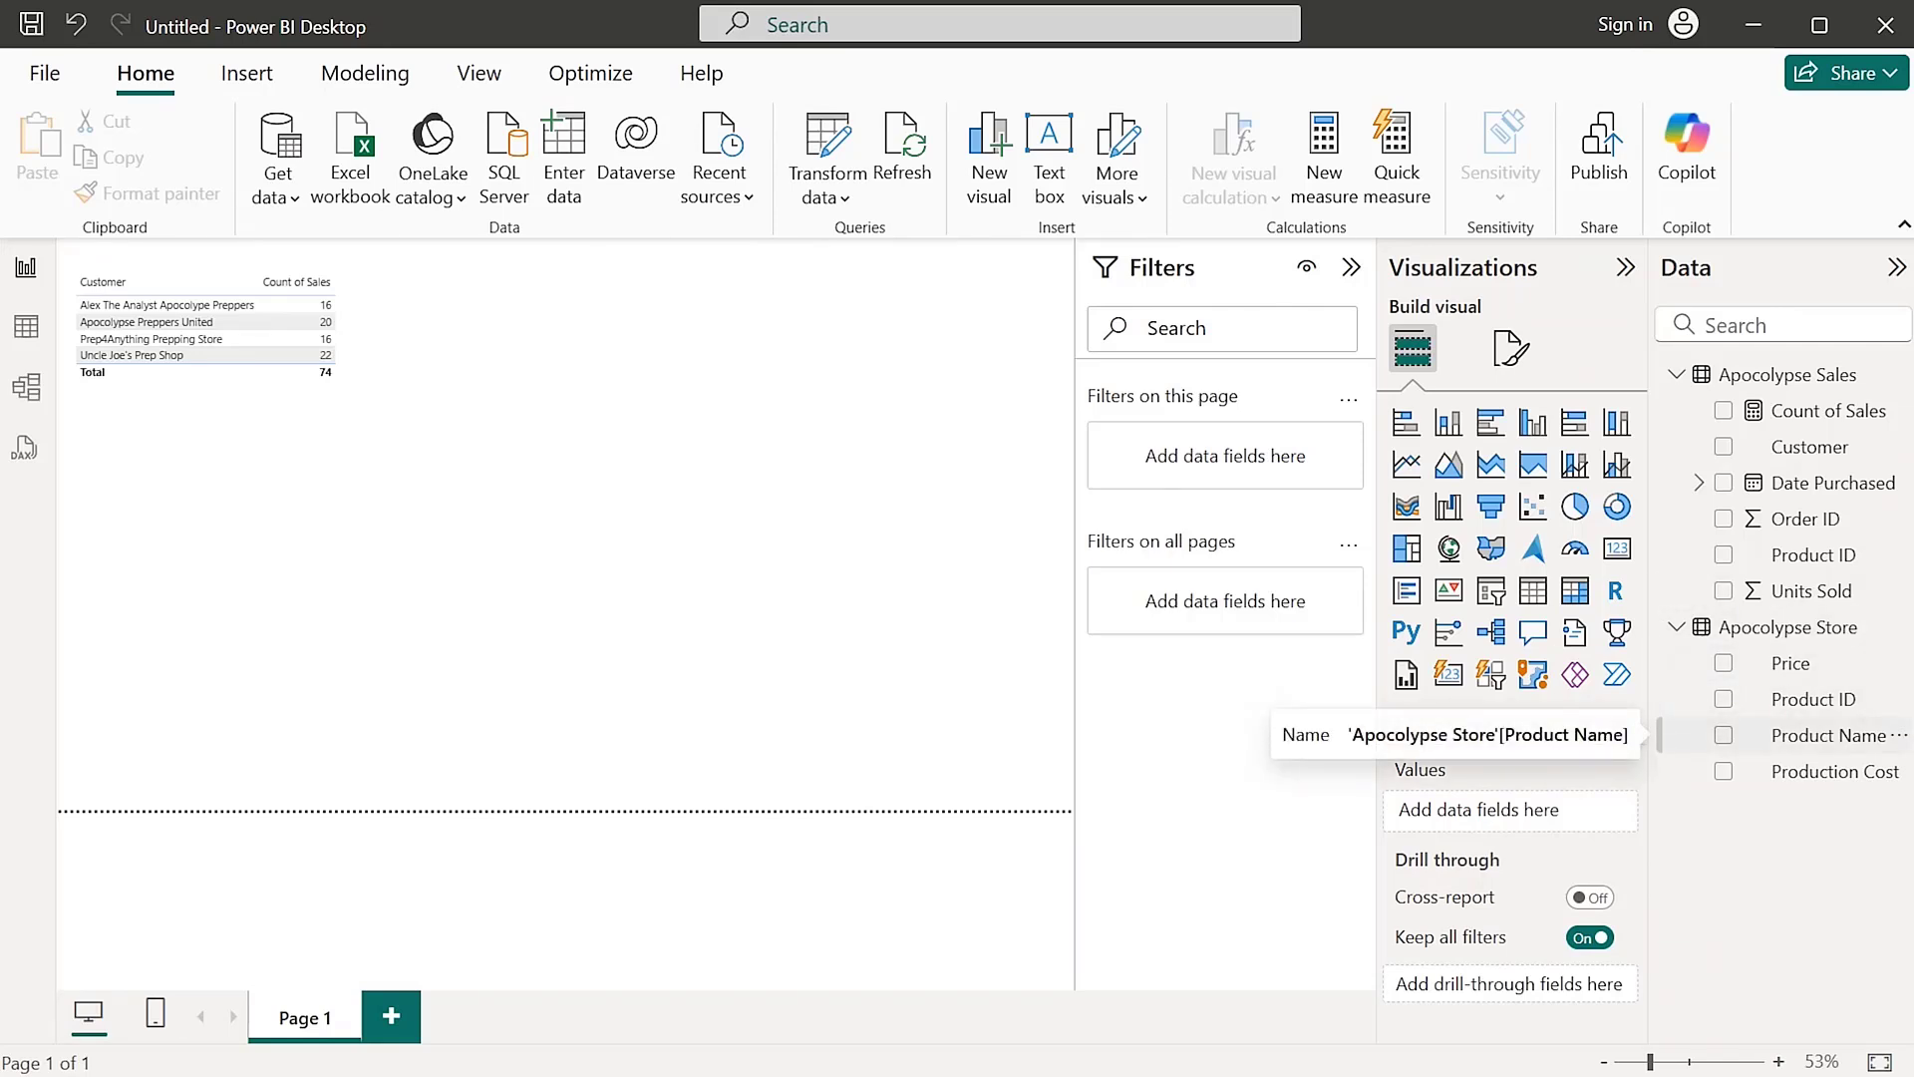
pyautogui.click(1723, 734)
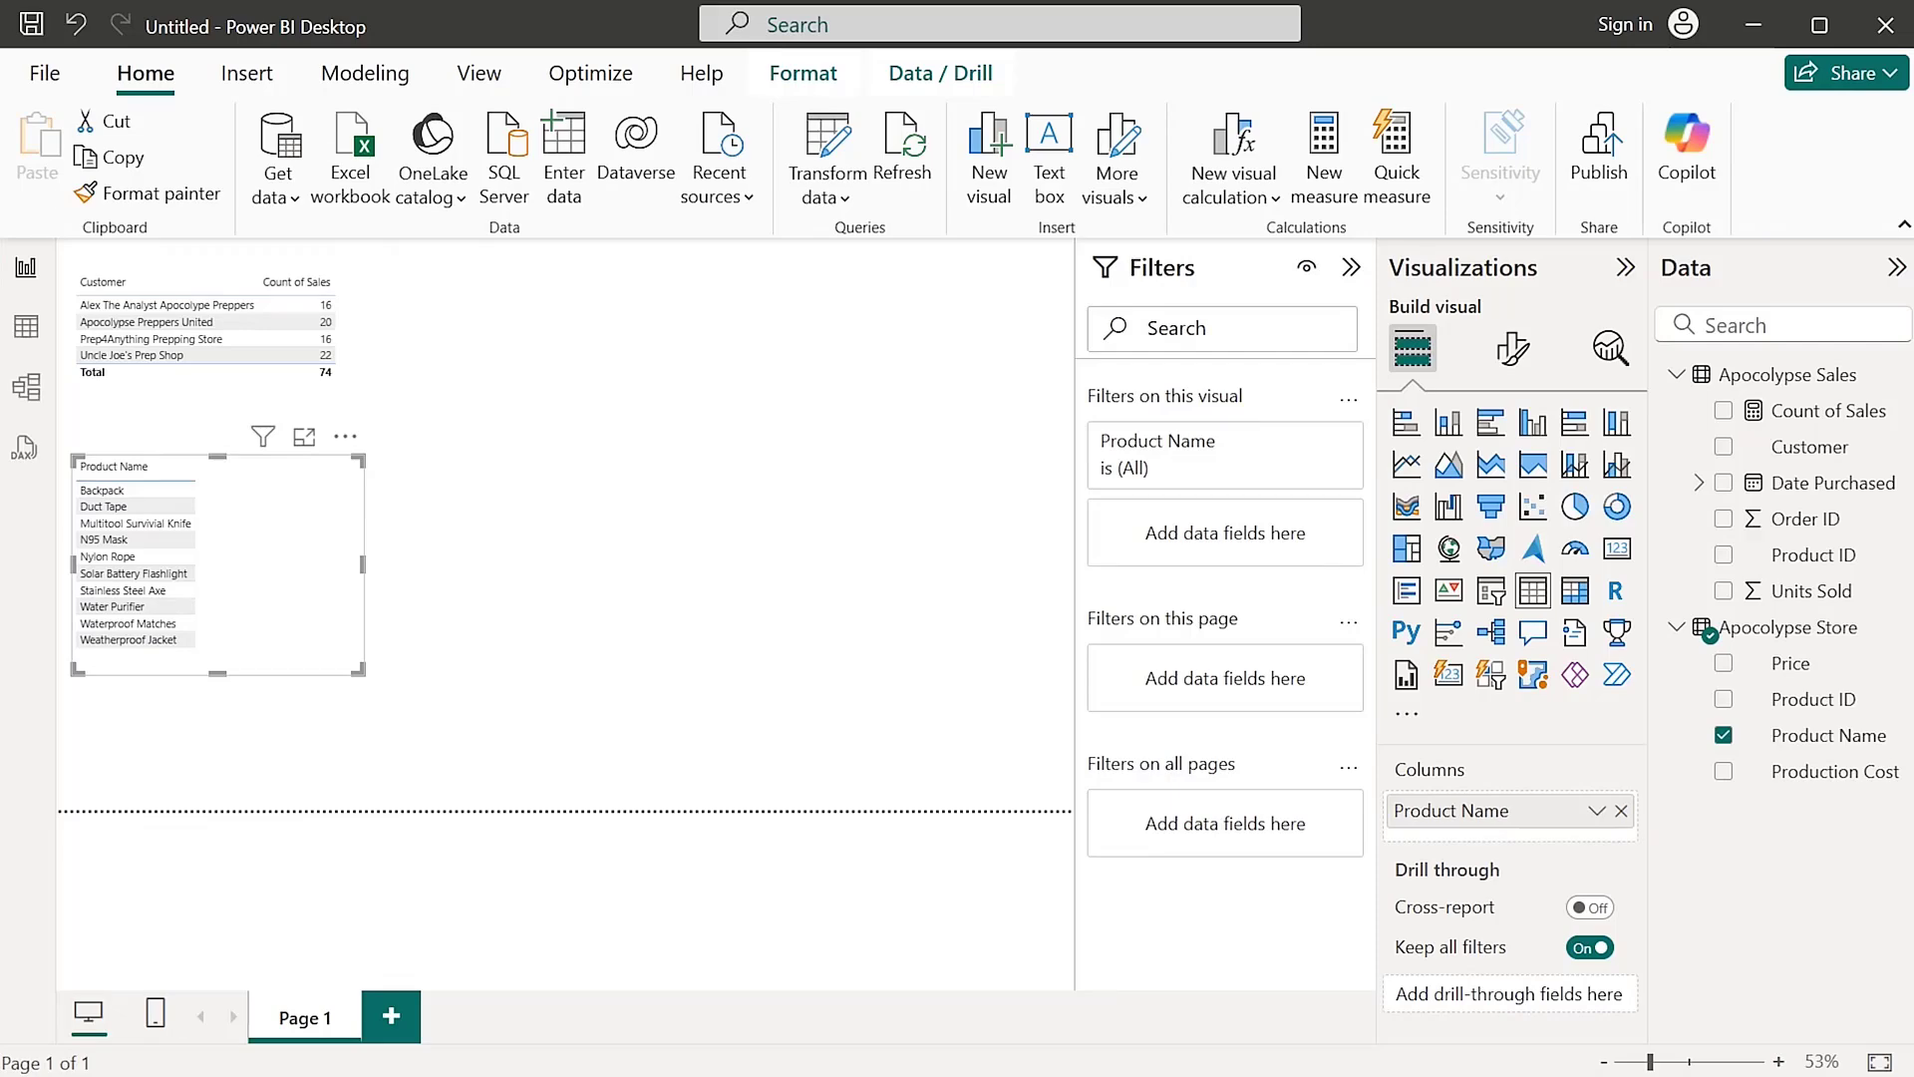
# Add another new measure to the Apocolypse Sales table and name it Sum of products sold
pyautogui.rightClick(1735, 377)
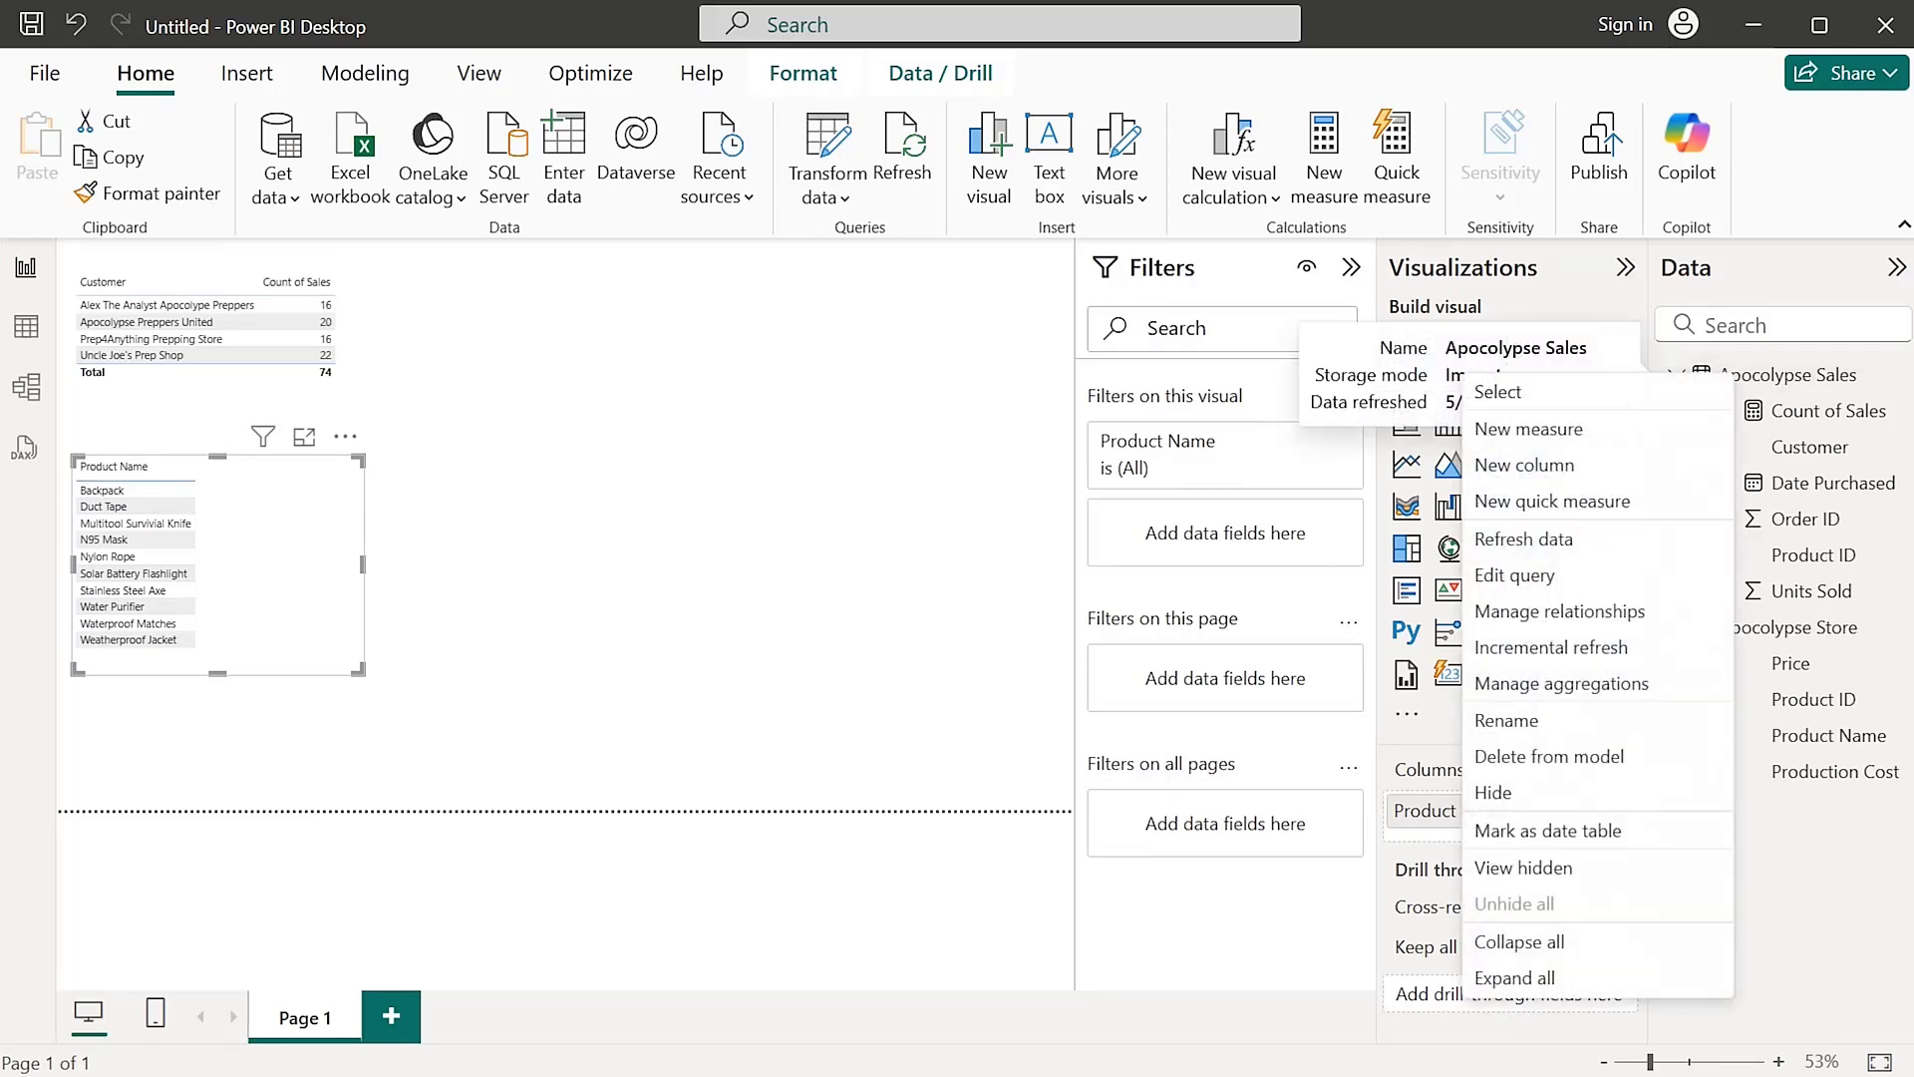
pyautogui.click(1529, 428)
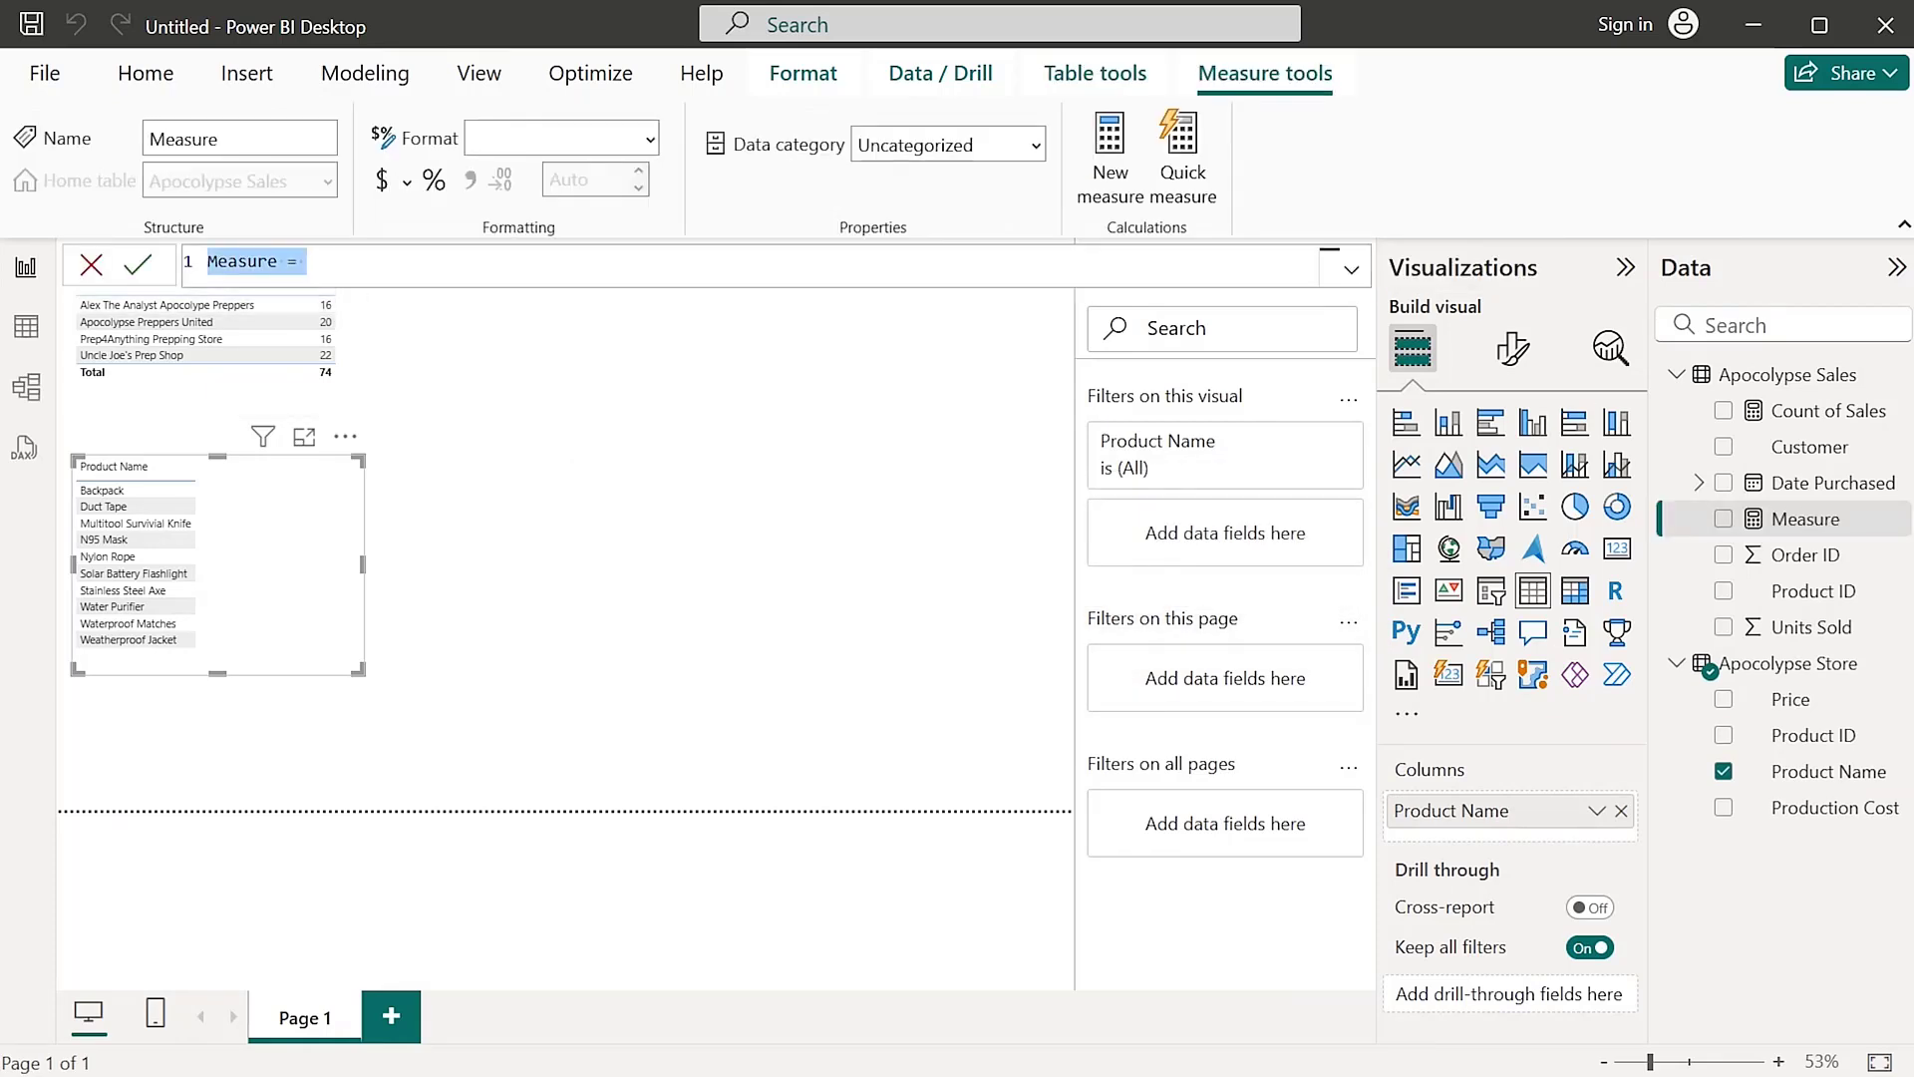
pyautogui.moveTo(278, 263); pyautogui.dragTo(206, 262)
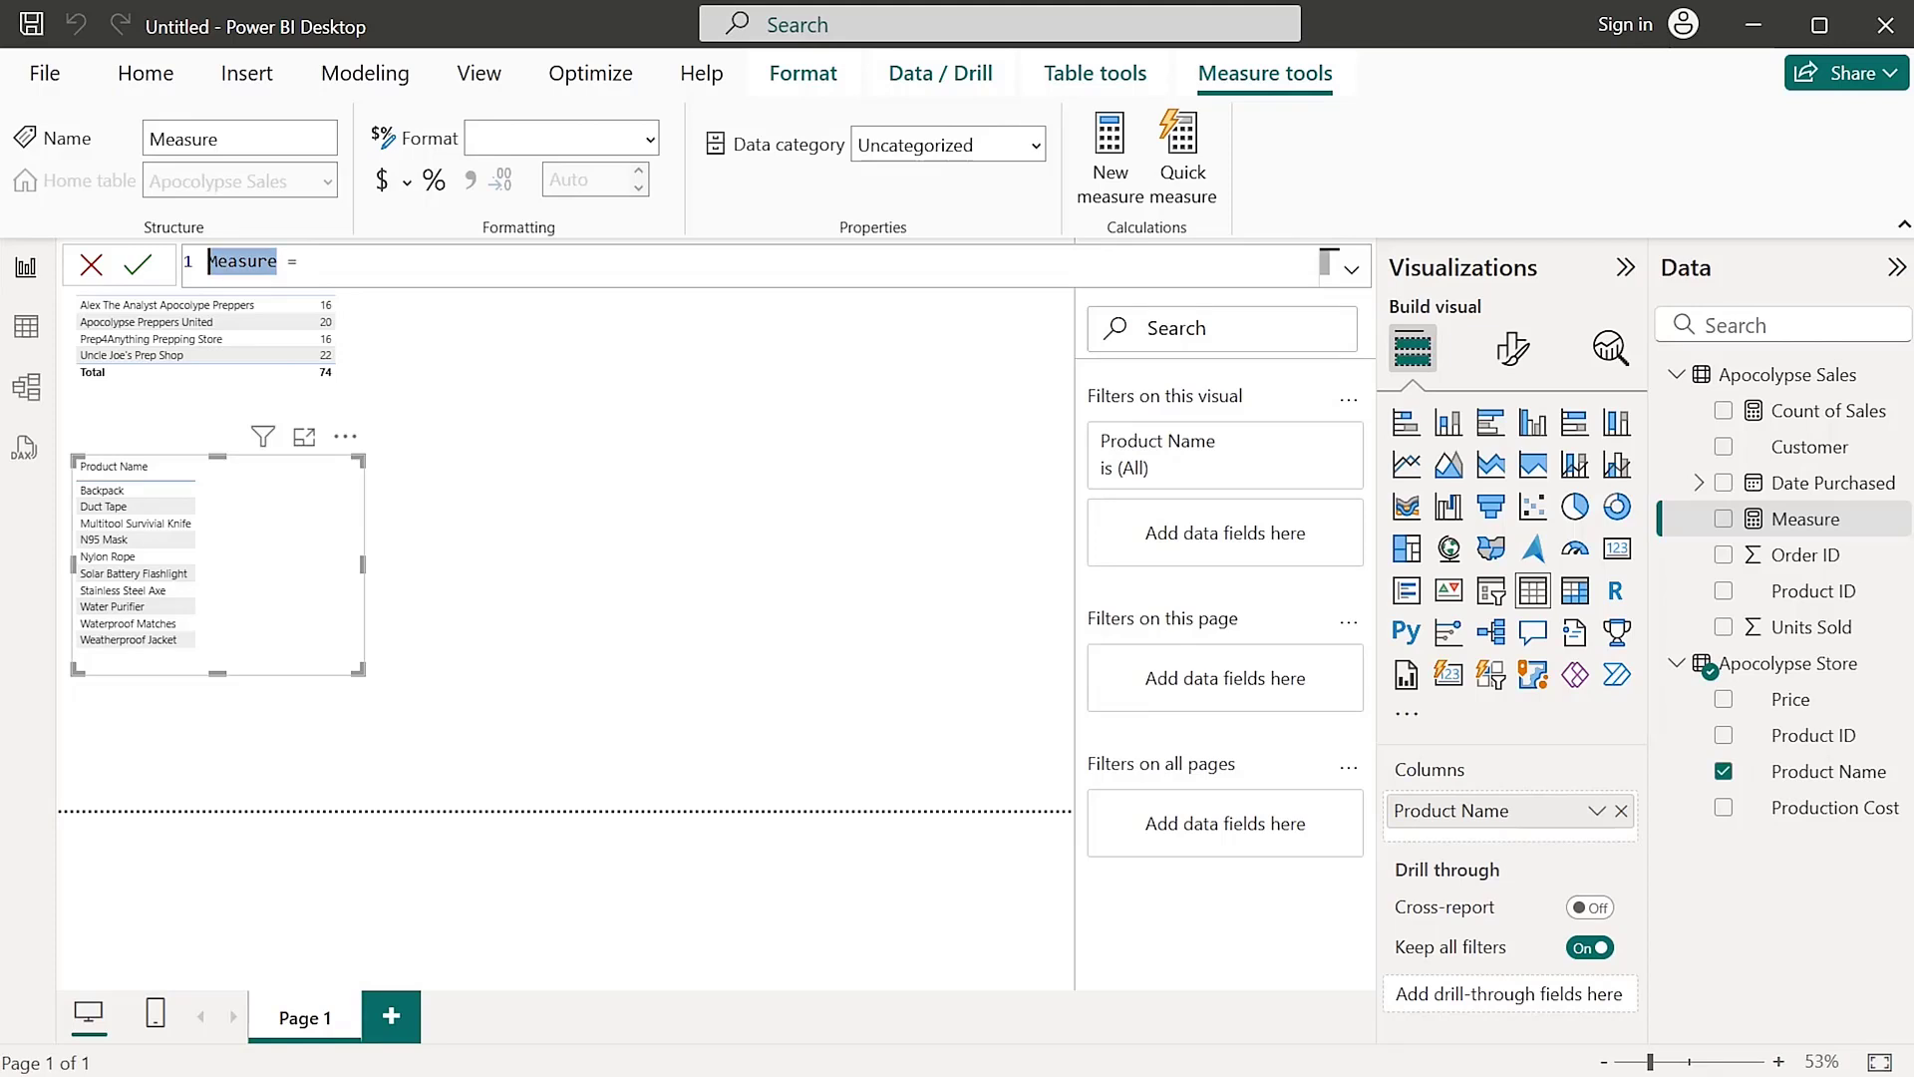
pyautogui.write('sum o')
pyautogui.write('f pro')
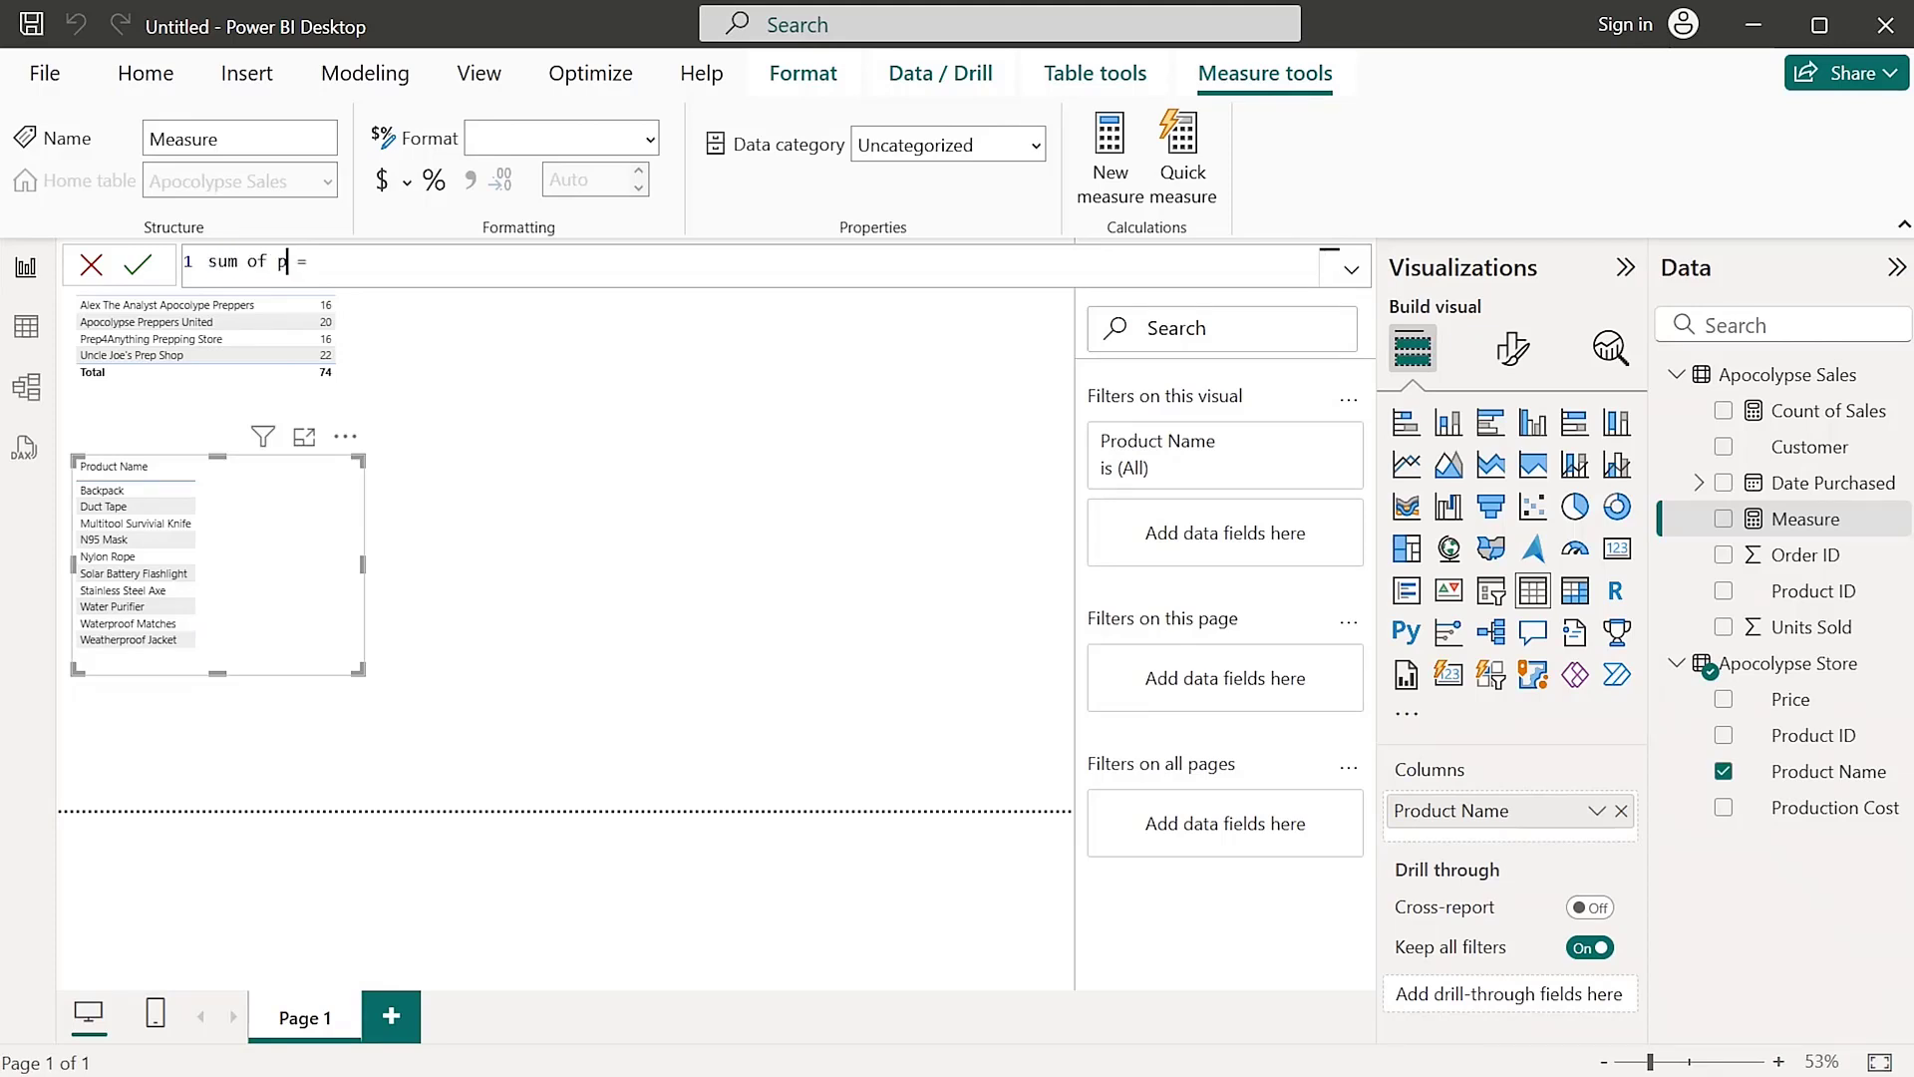
pyautogui.press('BackSpace')
pyautogui.press('BackSpace')
pyautogui.press('BackSpace')
pyautogui.write('products sild')
pyautogui.press('BackSpace')
pyautogui.press('BackSpace')
pyautogui.press('BackSpace')
pyautogui.write('old')
pyautogui.press('Left')
pyautogui.press('Left')
pyautogui.press('Left')
pyautogui.press('Left')
pyautogui.press('Left')
pyautogui.press('Left')
pyautogui.press('Left')
pyautogui.press('Left')
pyautogui.press('Left')
pyautogui.press('Left')
pyautogui.press('Left')
pyautogui.press('Left')
pyautogui.press('Left')
pyautogui.press('Left')
pyautogui.press('Left')
pyautogui.press('Left')
pyautogui.press('Left')
pyautogui.press('Left')
pyautogui.press('Left')
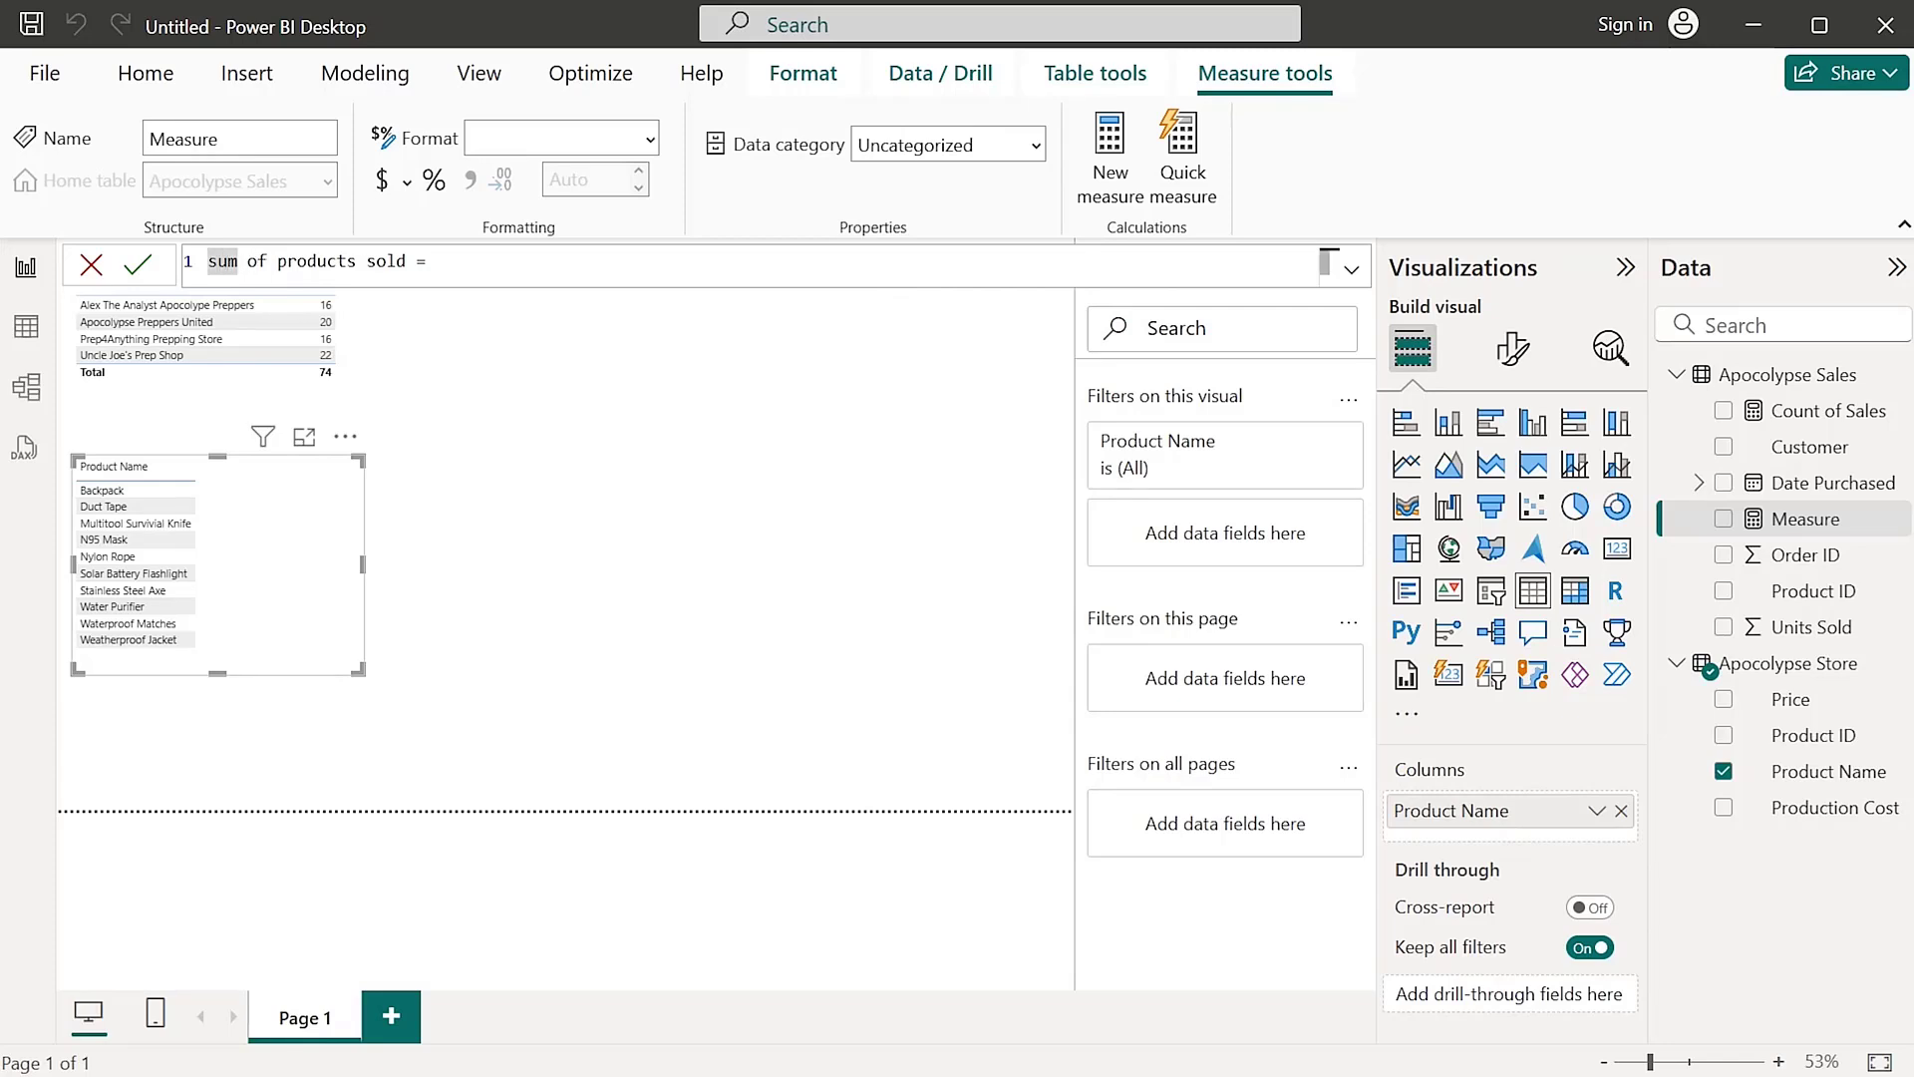
pyautogui.press('BackSpace')
pyautogui.write('S')
# Define the Sum of products sold measure as SUM('Apocolypse Sales'[Units Sold]) and commit it
pyautogui.press('Right')
pyautogui.hotkey('ctrl', 'Right')
pyautogui.hotkey('ctrl', 'Right')
pyautogui.hotkey('ctrl', 'Right')
pyautogui.hotkey('ctrl', 'Right')
pyautogui.hotkey('ctrl', 'Right')
pyautogui.write('Sum')
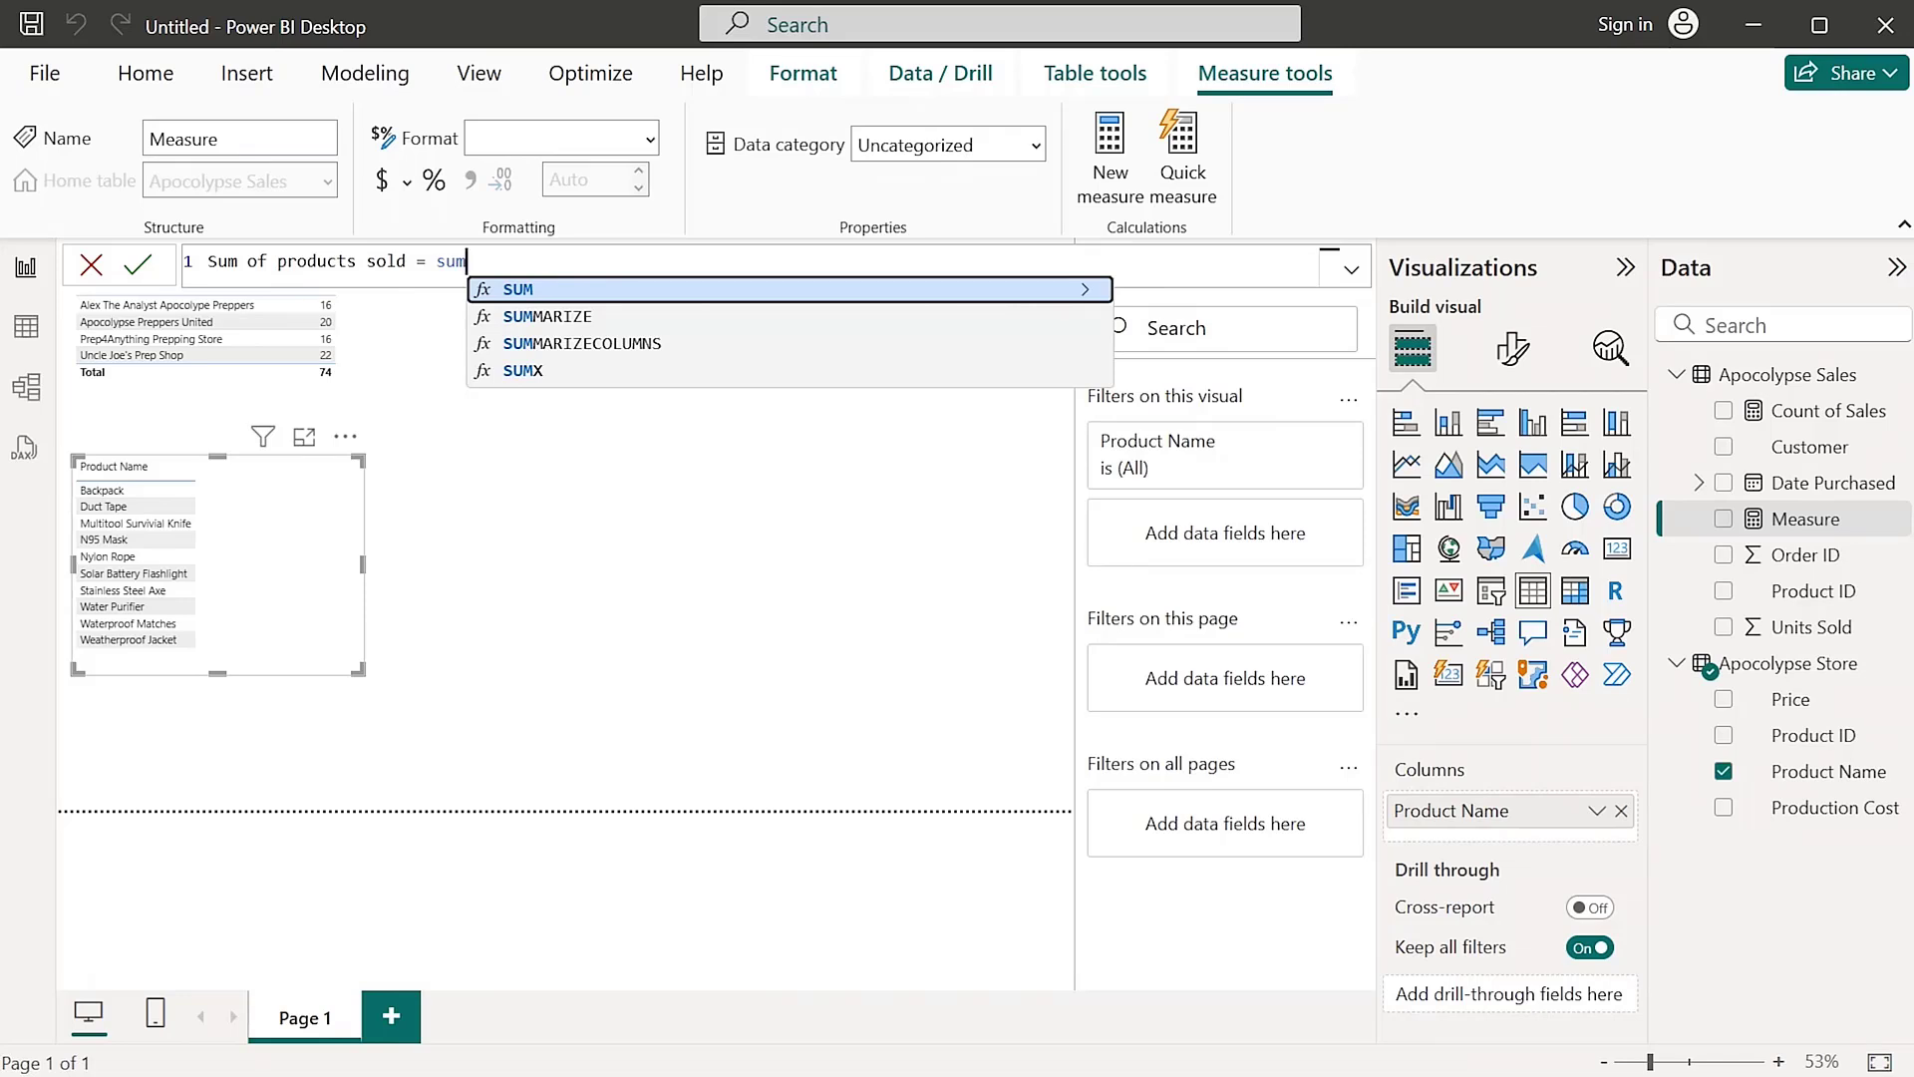
pyautogui.press('Tab')
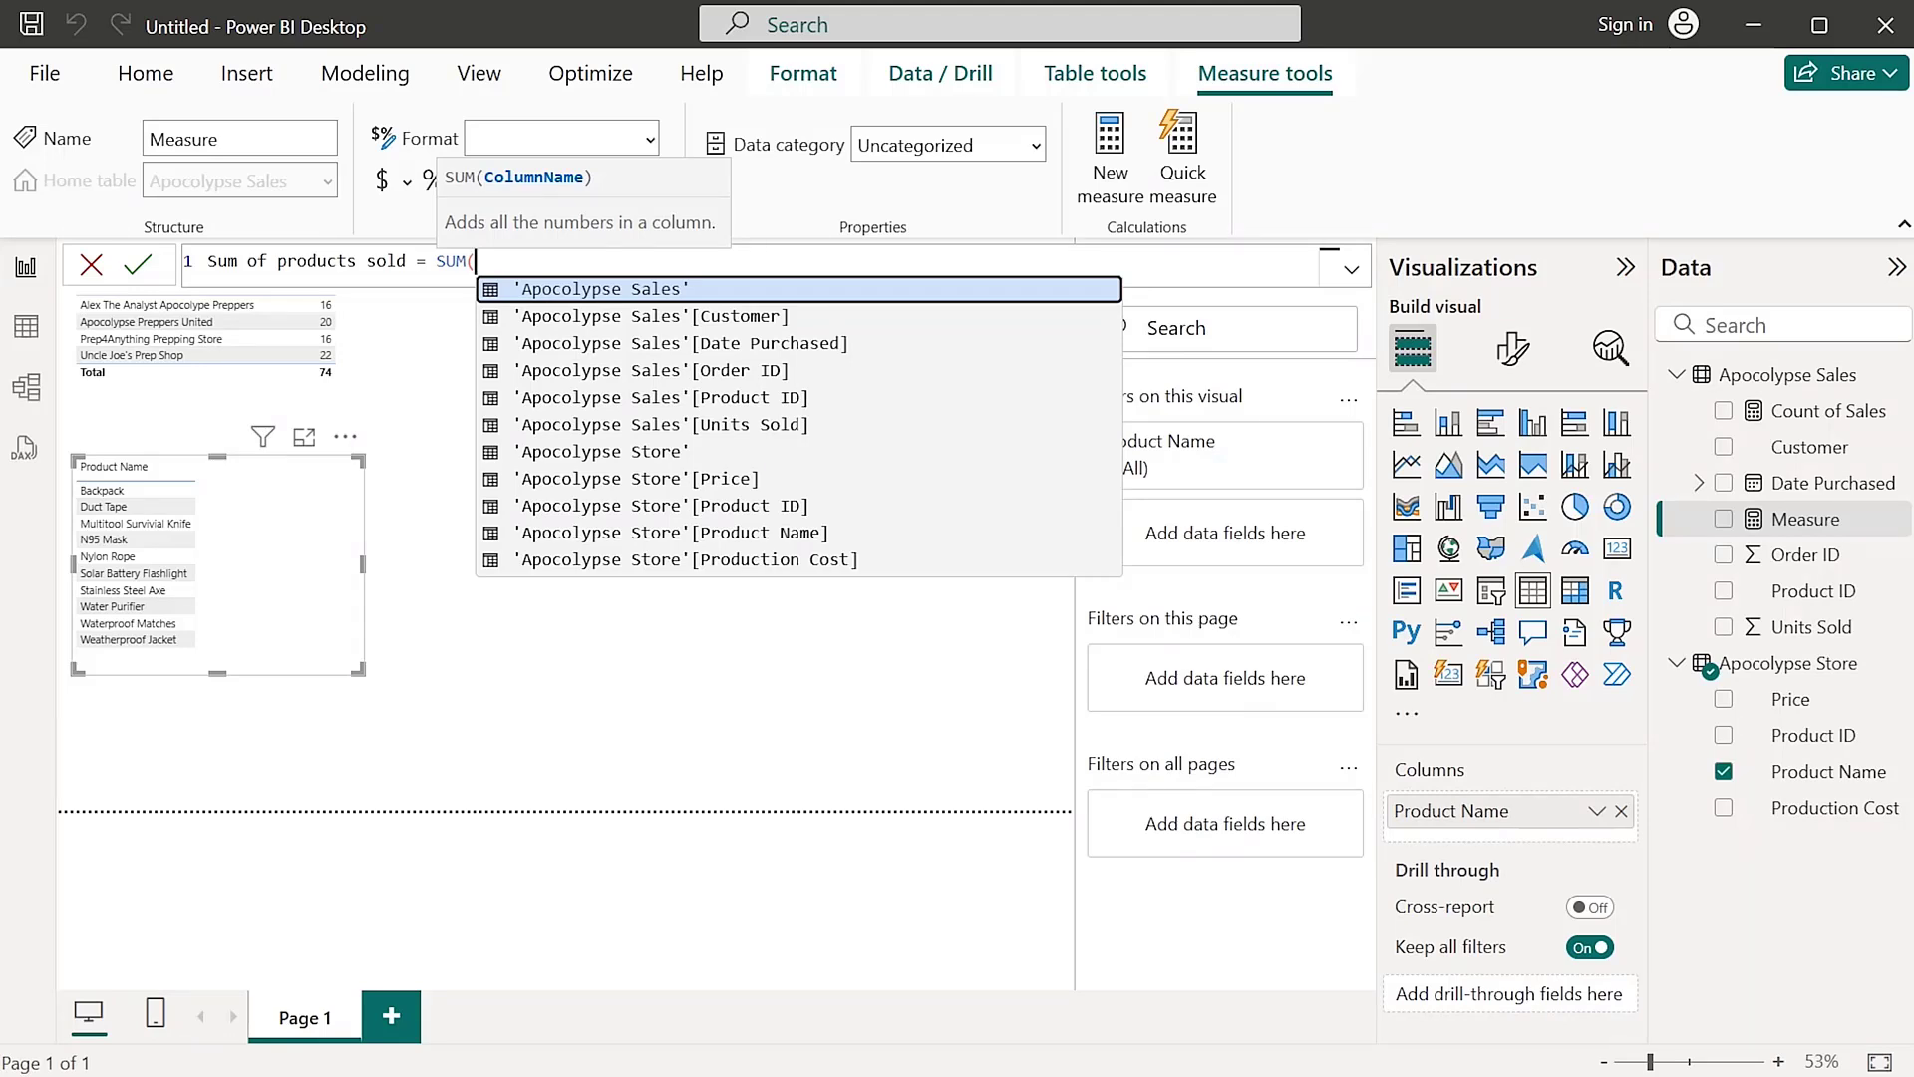
pyautogui.write('uni')
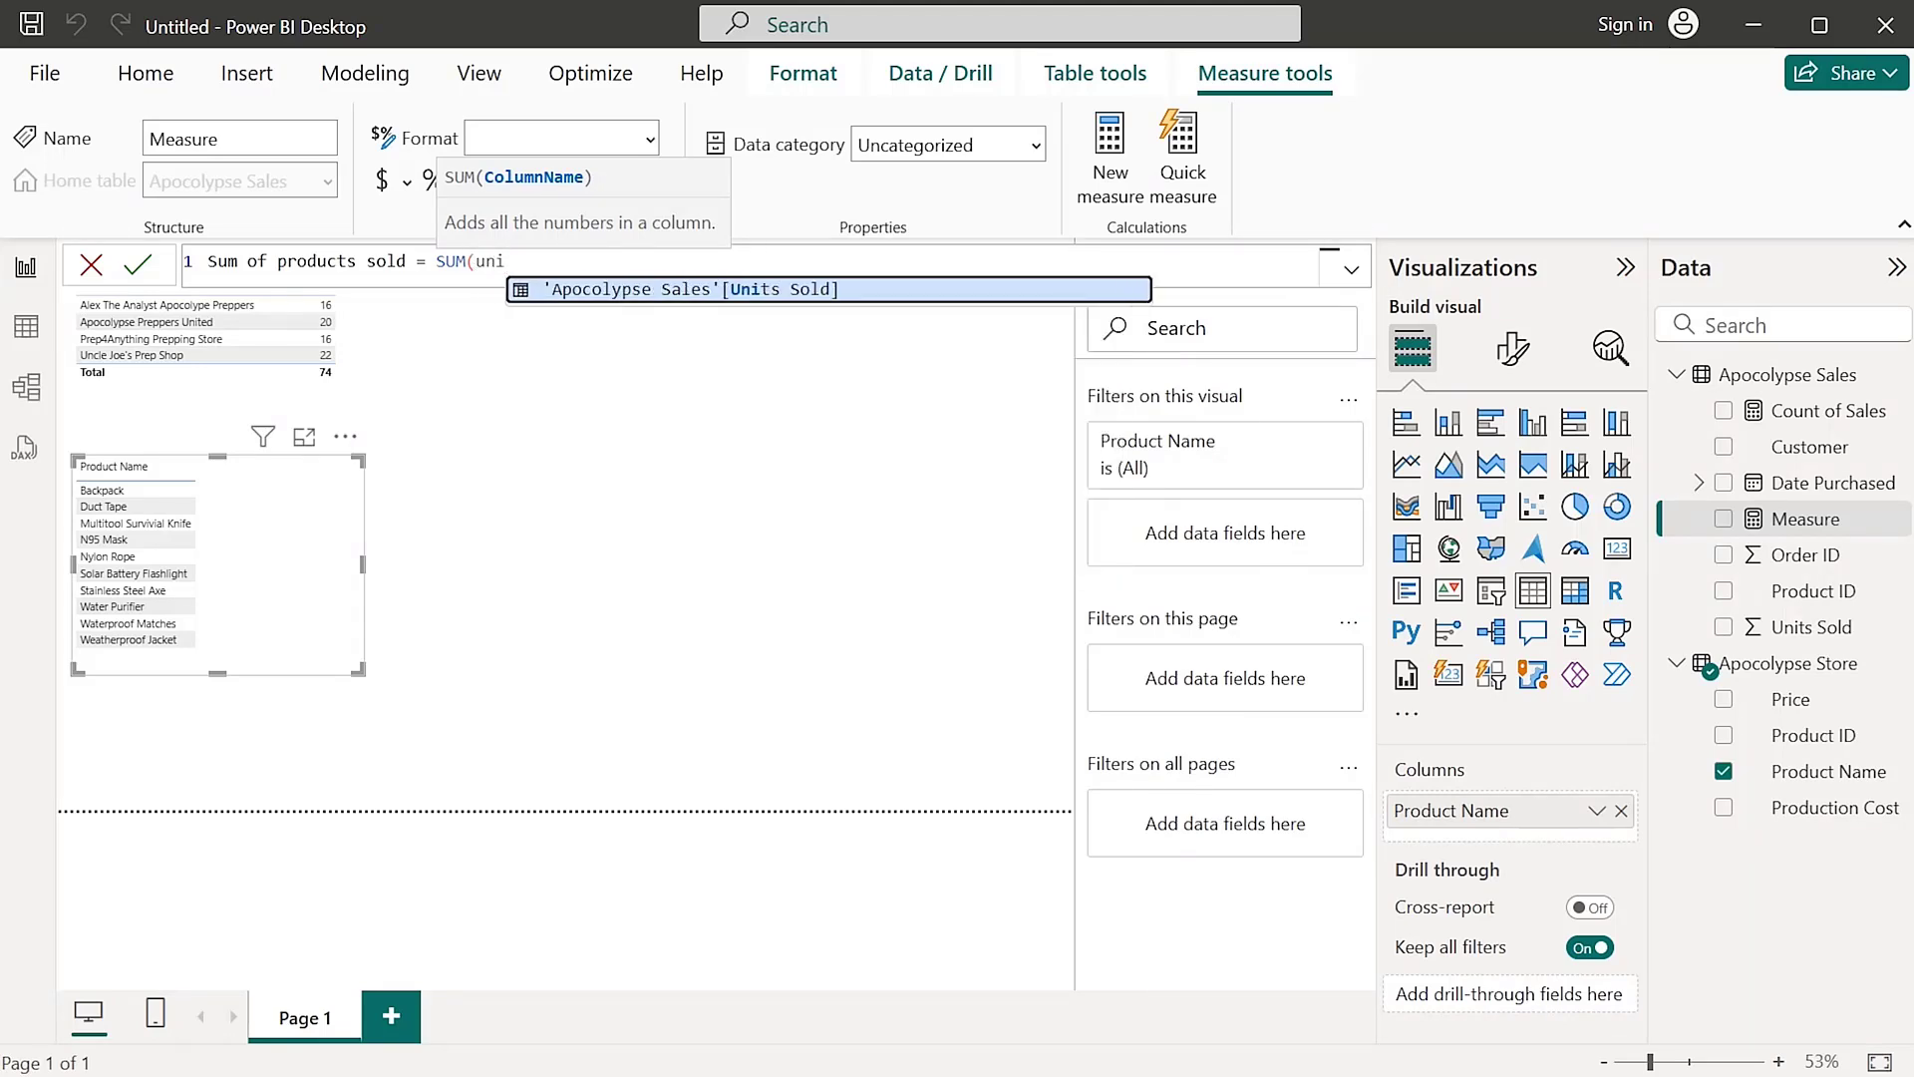
pyautogui.press('Tab')
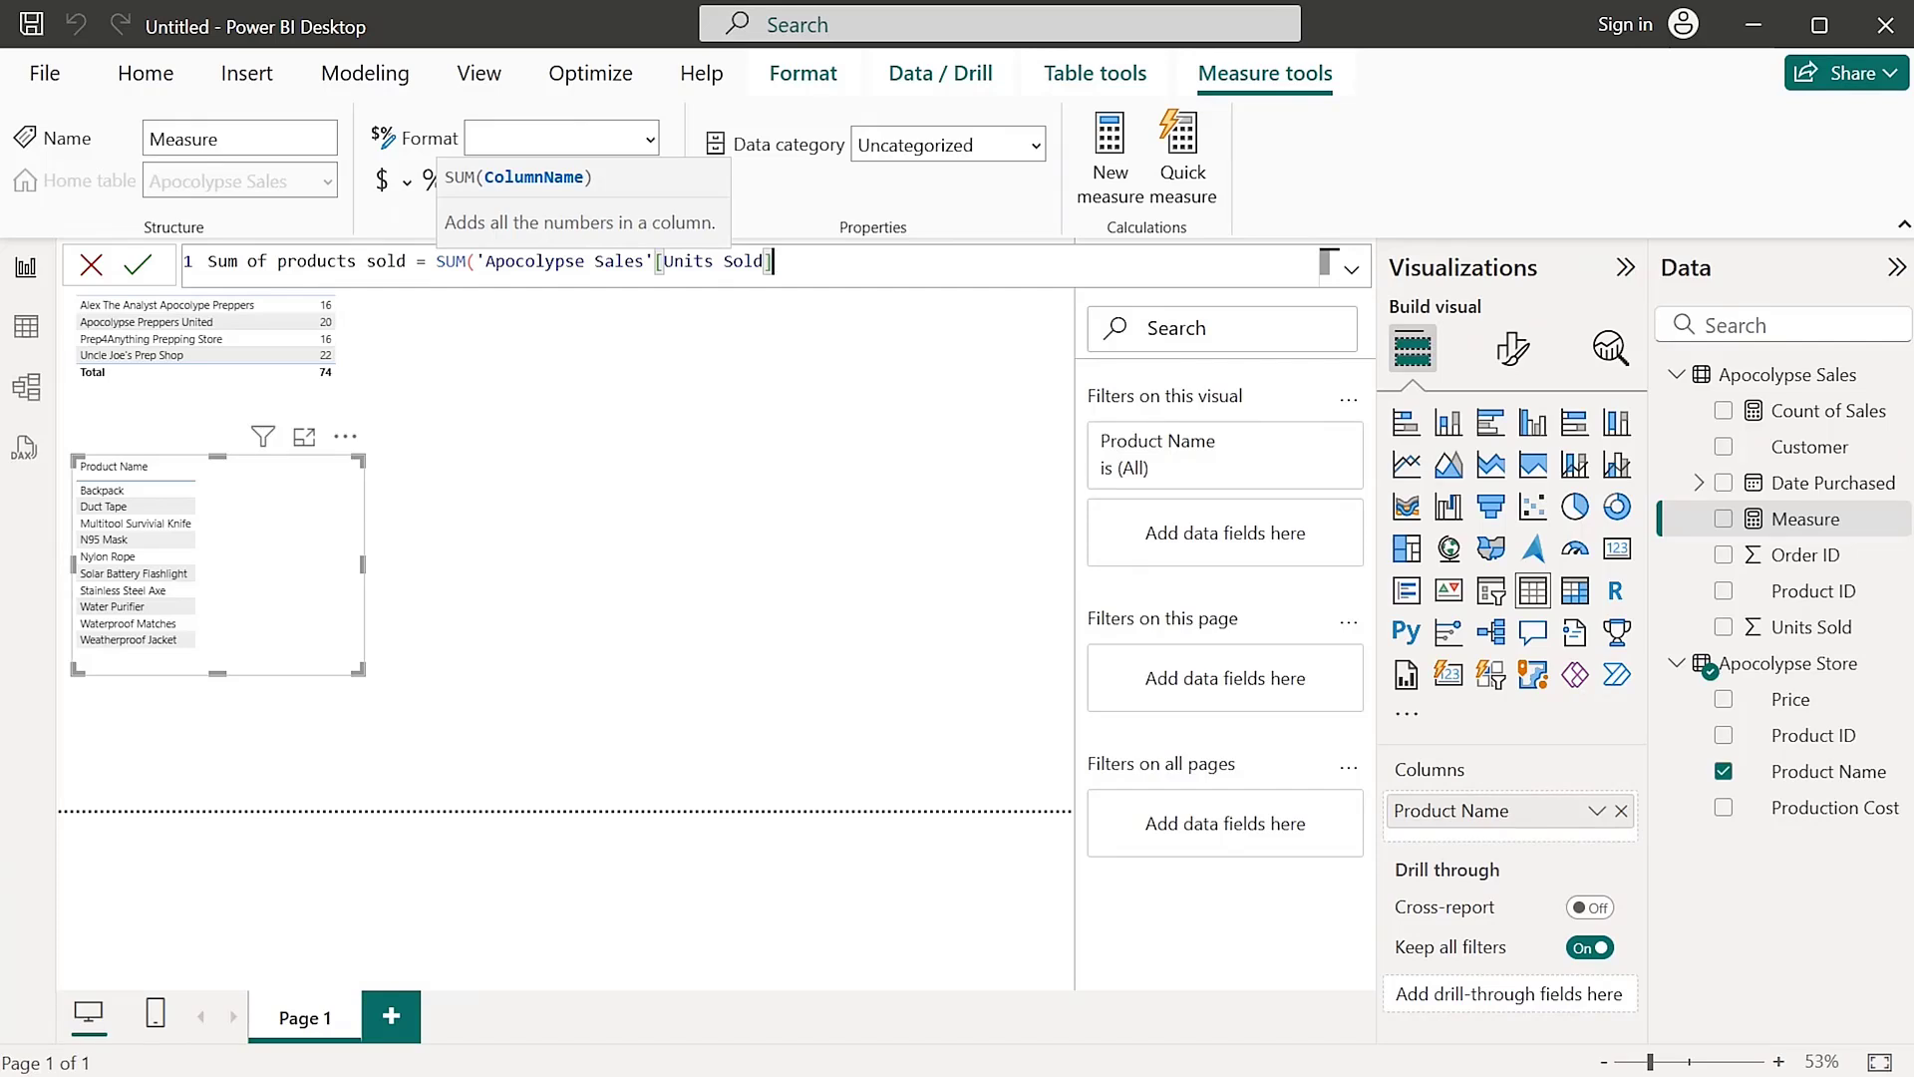
pyautogui.write(')')
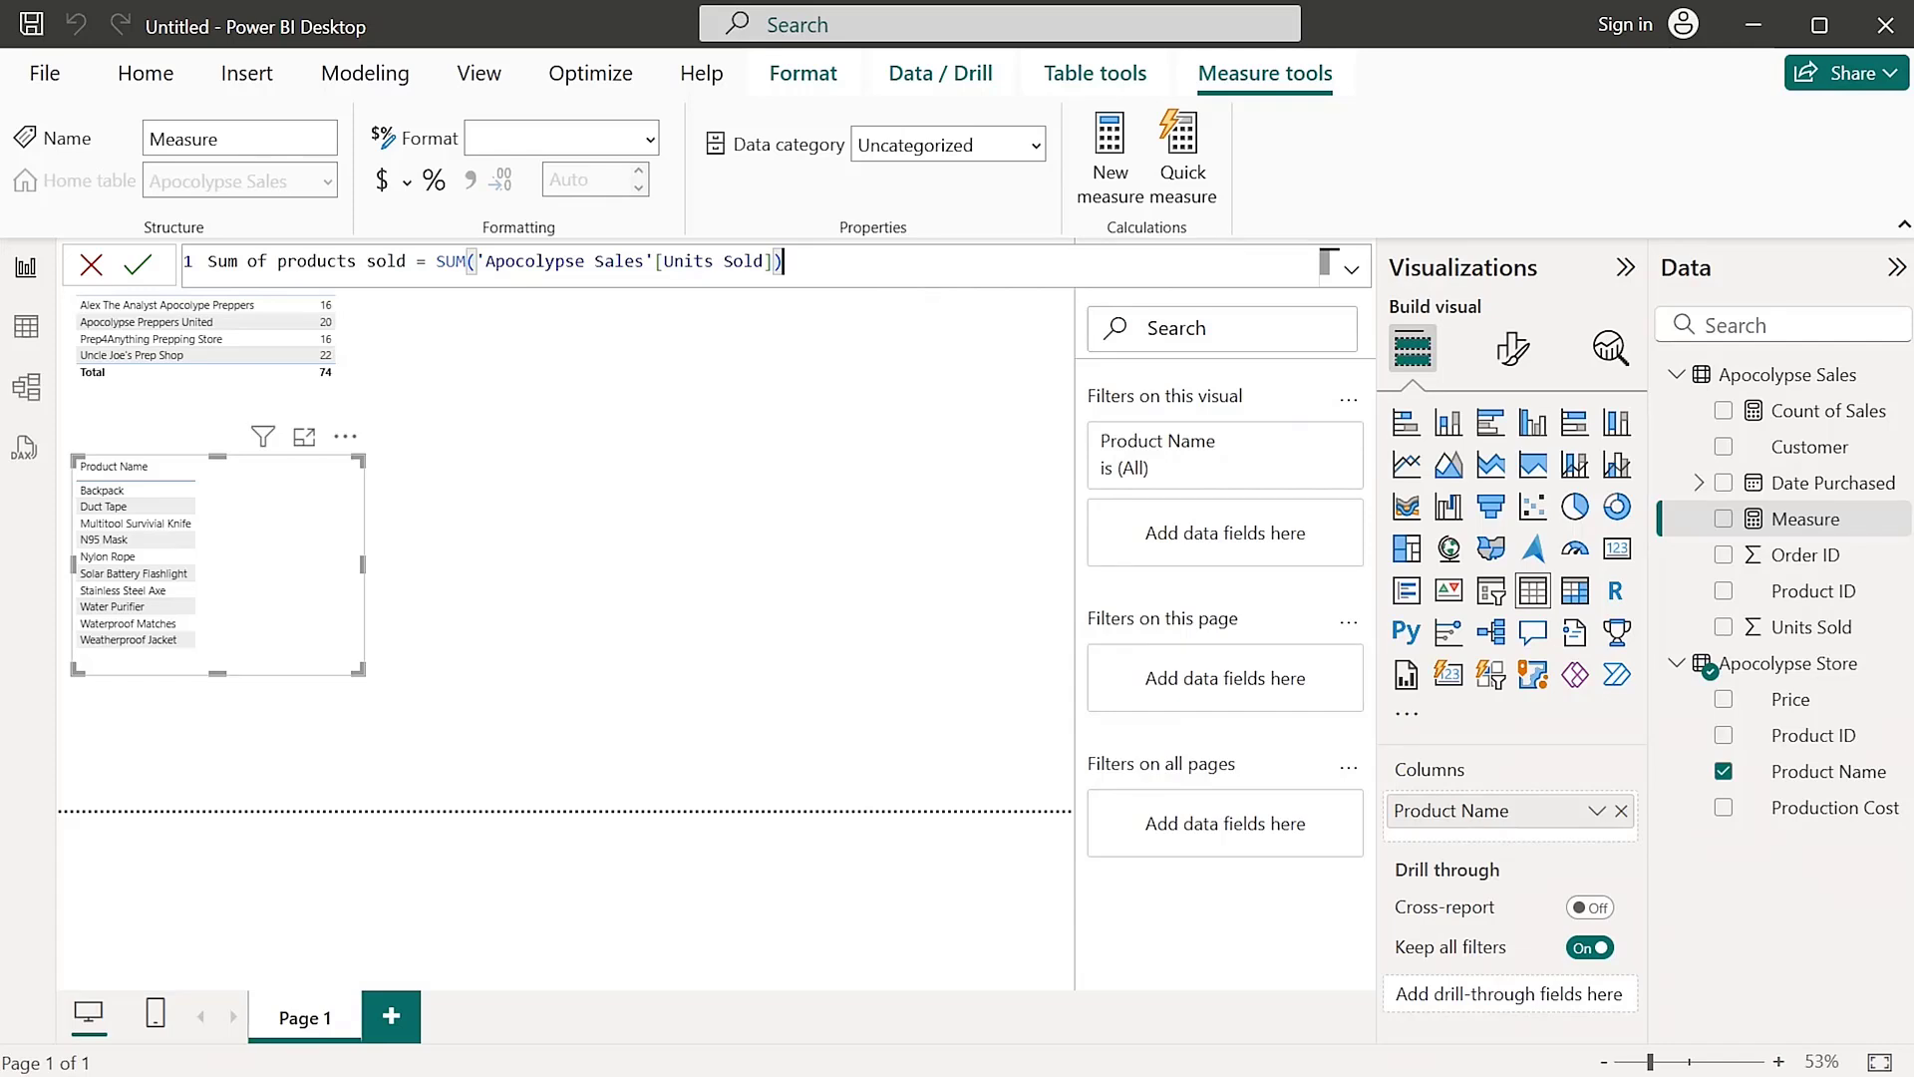
pyautogui.click(137, 264)
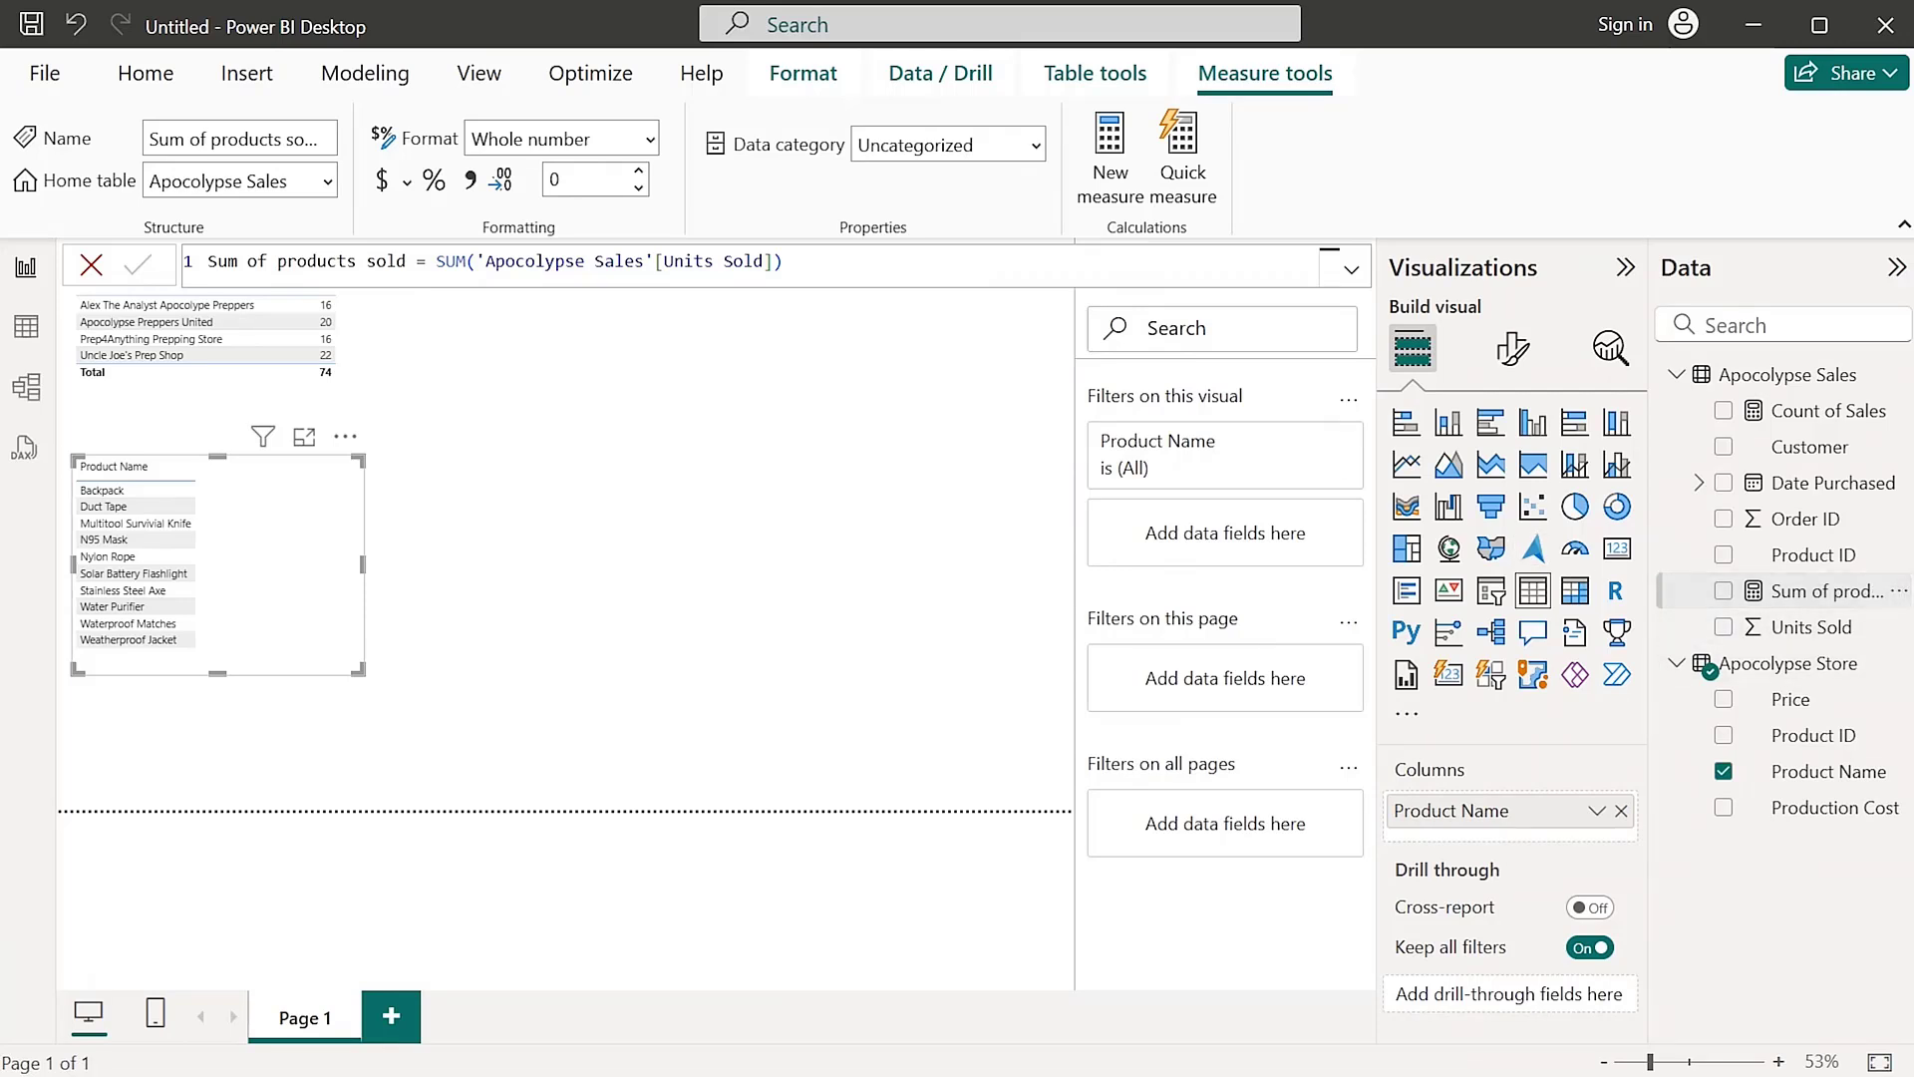
# Add the Sum of products sold measure to the product table visual alongside Product Name
pyautogui.moveTo(1825, 590); pyautogui.dragTo(1495, 591)
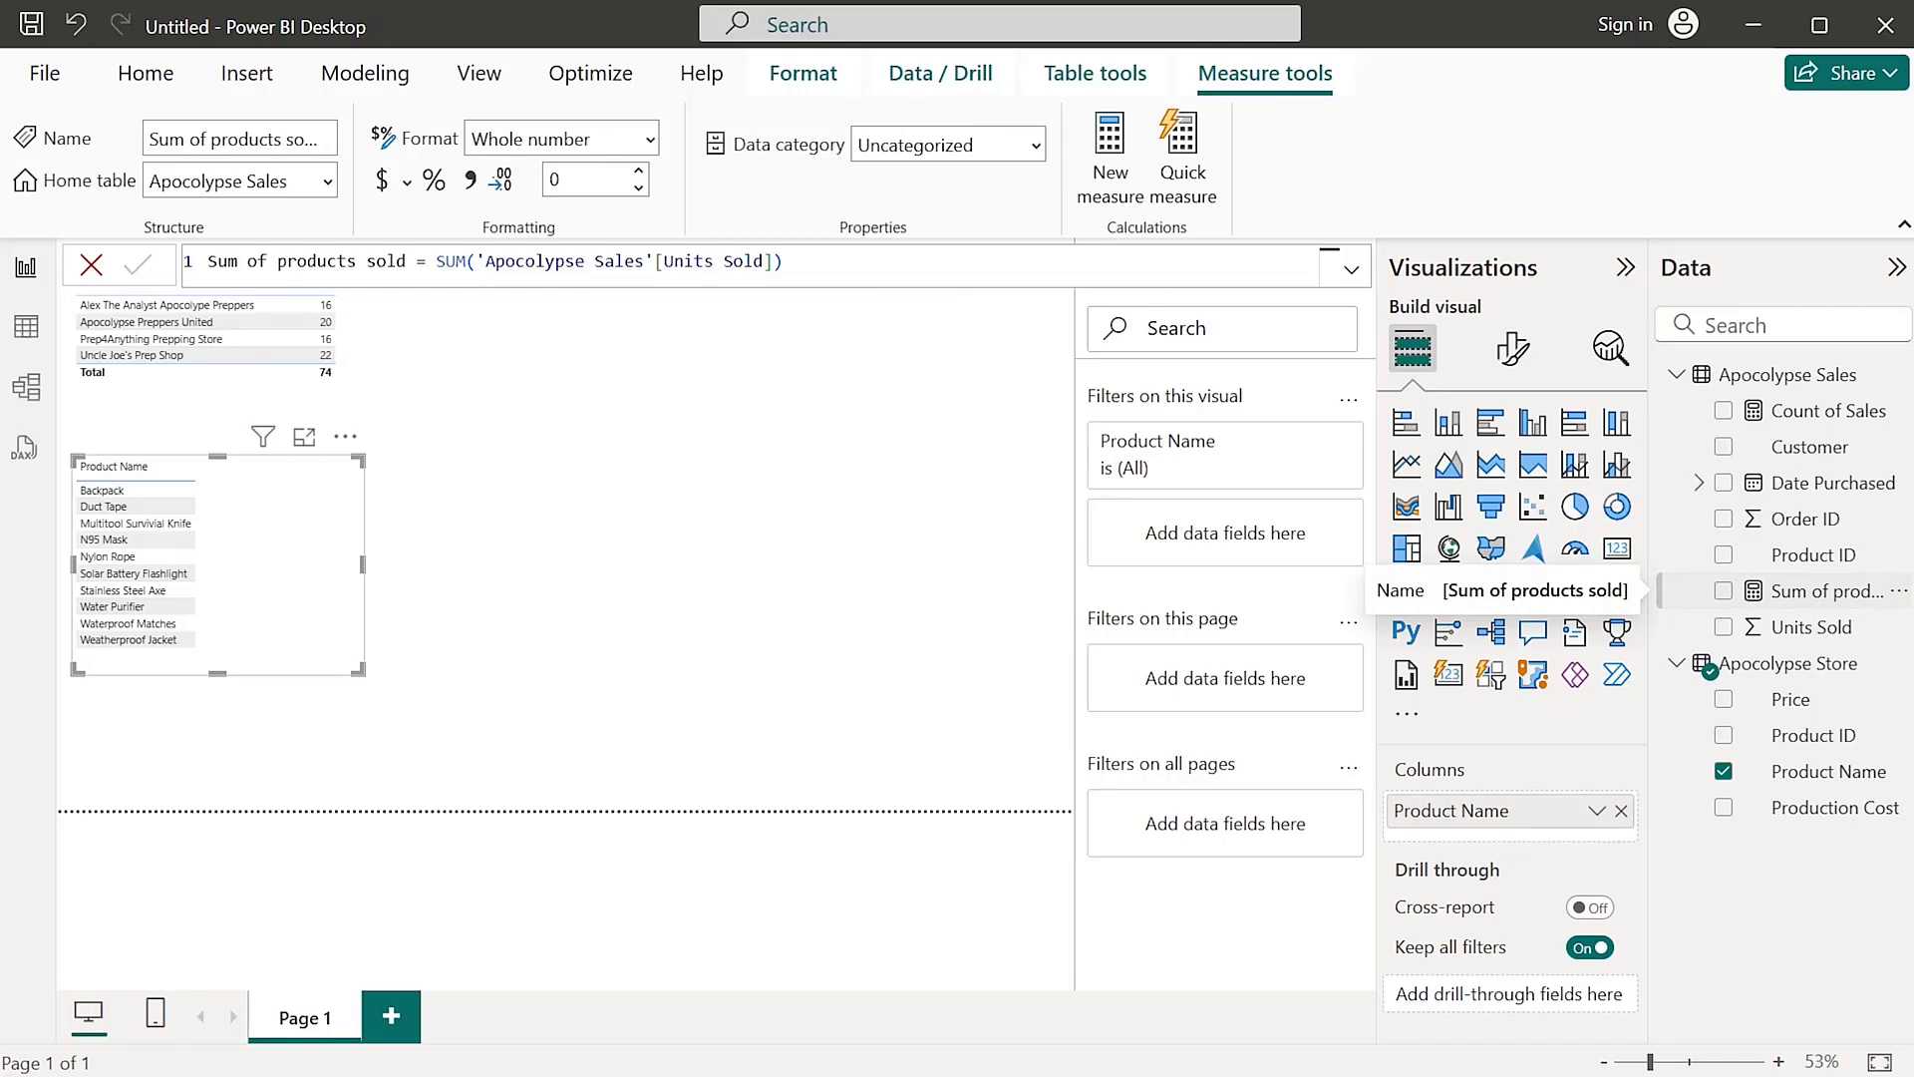
pyautogui.click(1723, 590)
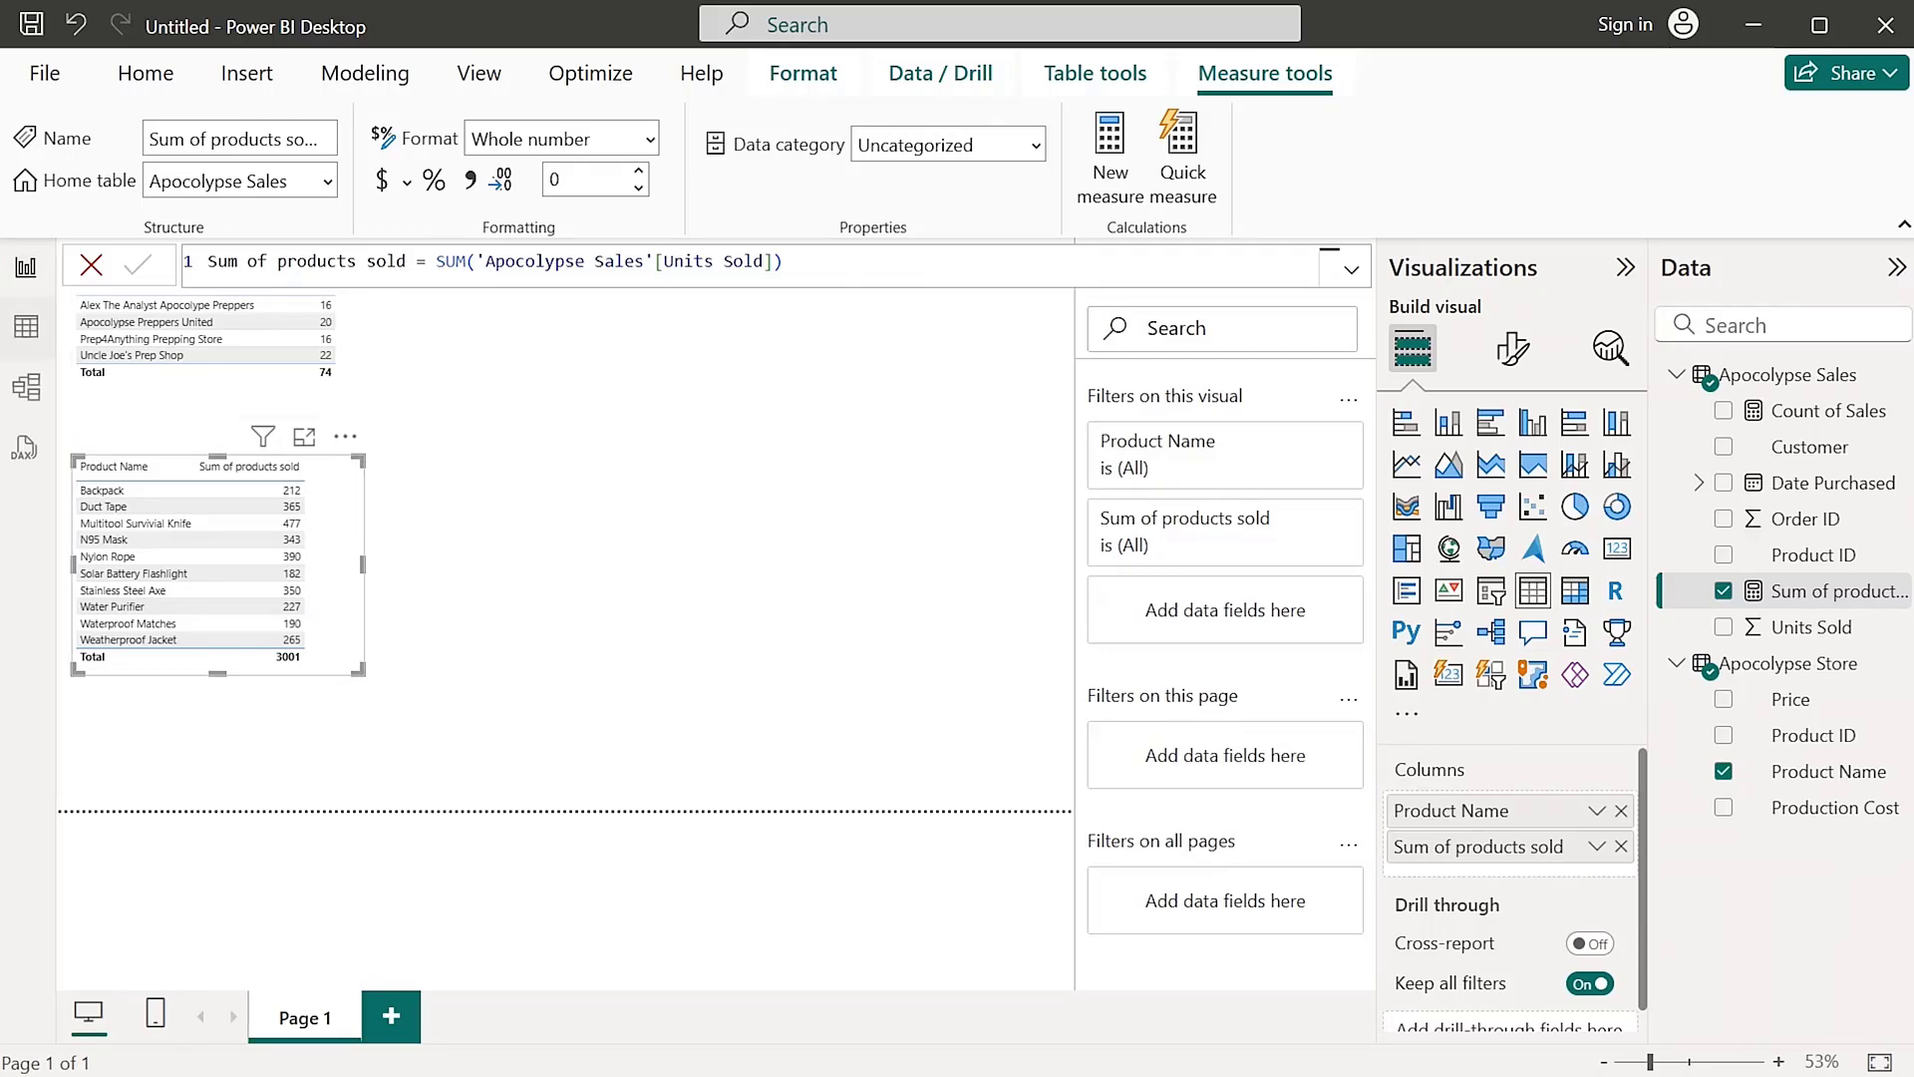
# Review the Apocolypse Store table's data, return to the report and start a new measure in the Apocolypse Store table
pyautogui.click(26, 327)
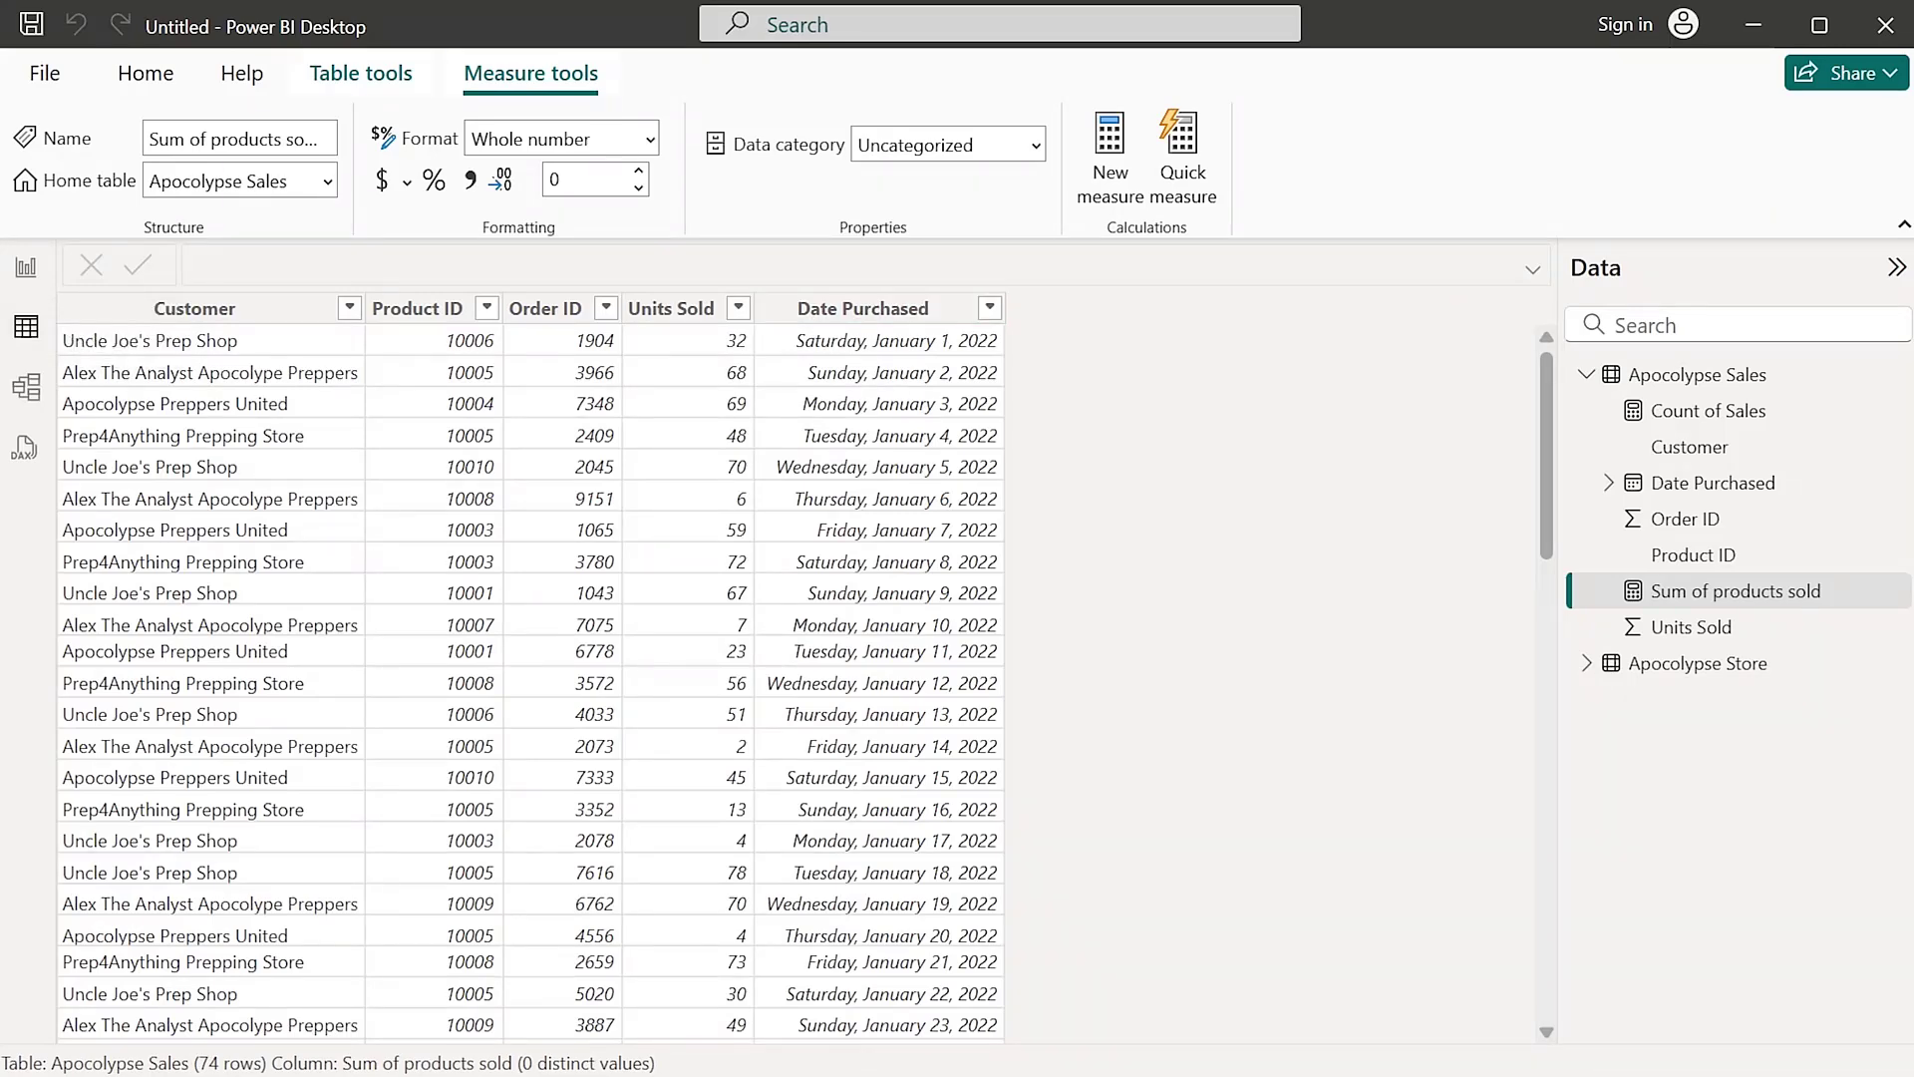
pyautogui.click(1698, 663)
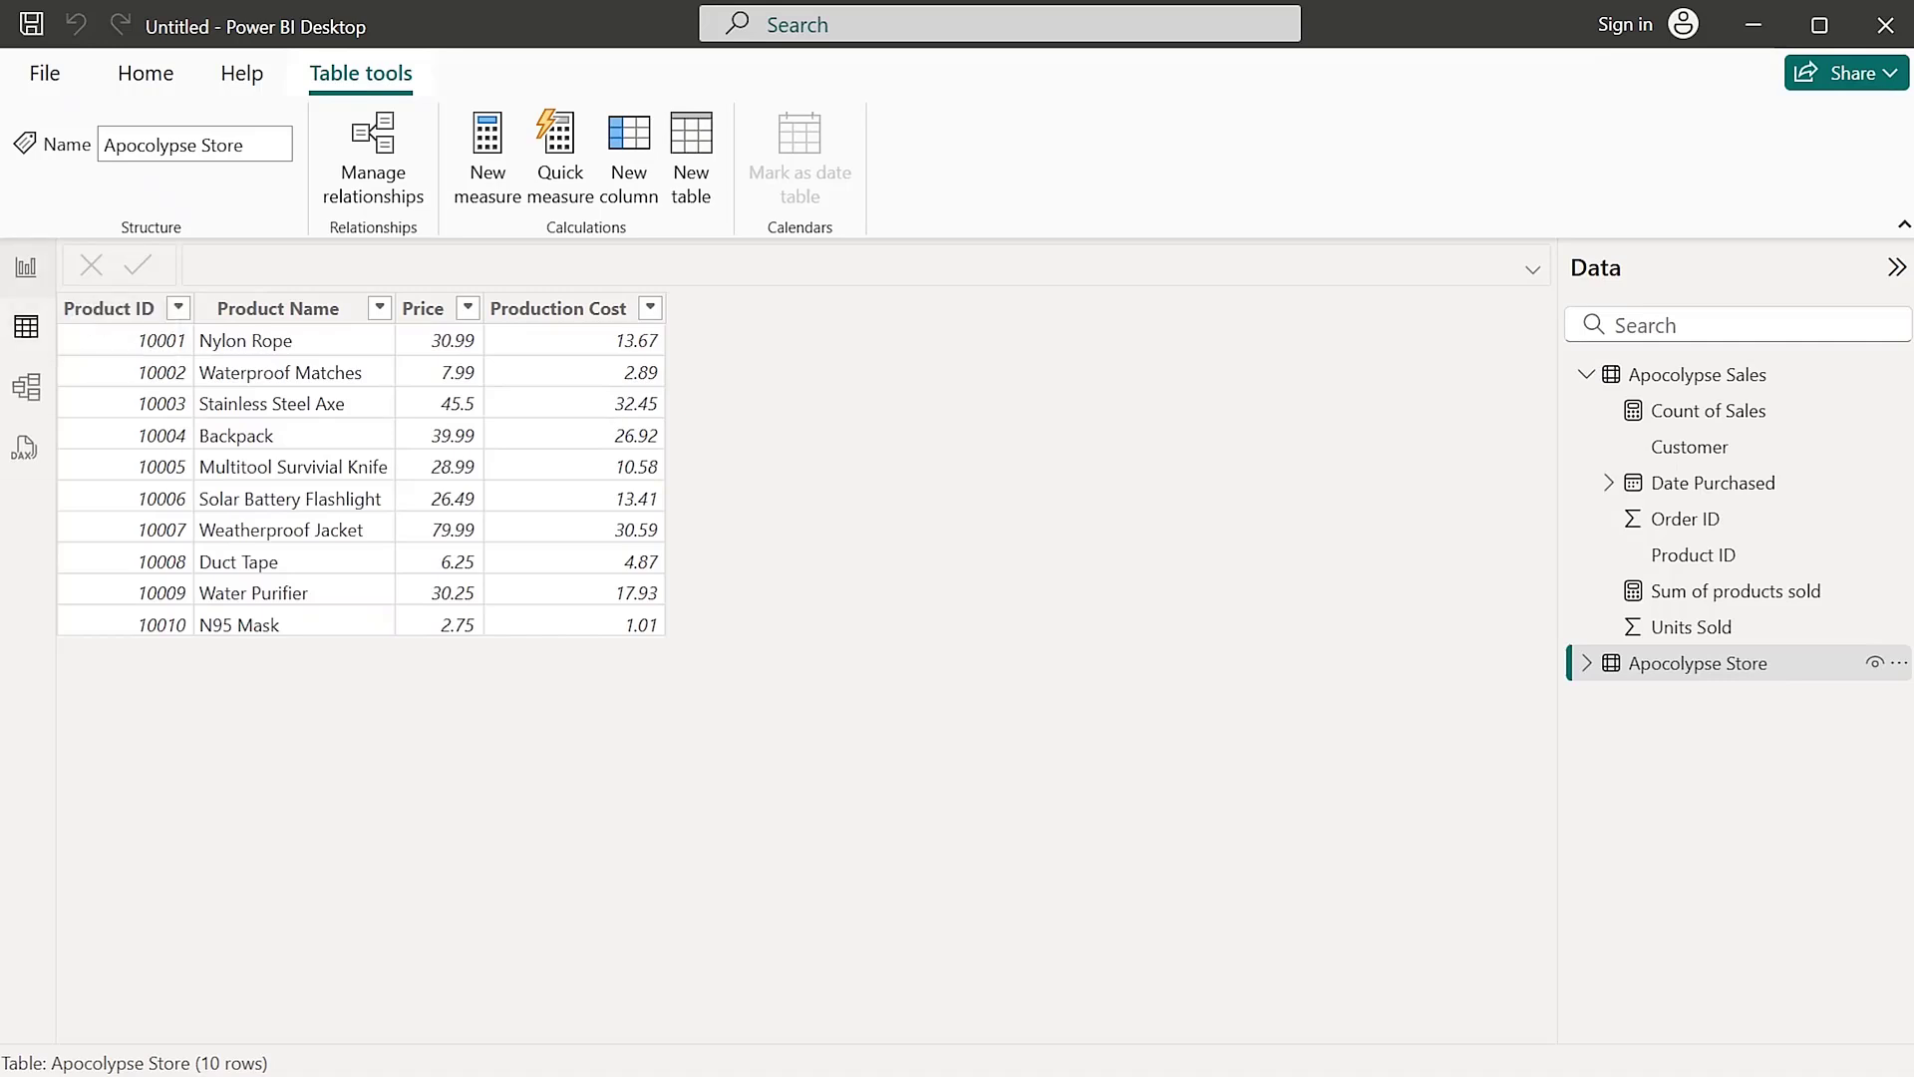
pyautogui.click(26, 268)
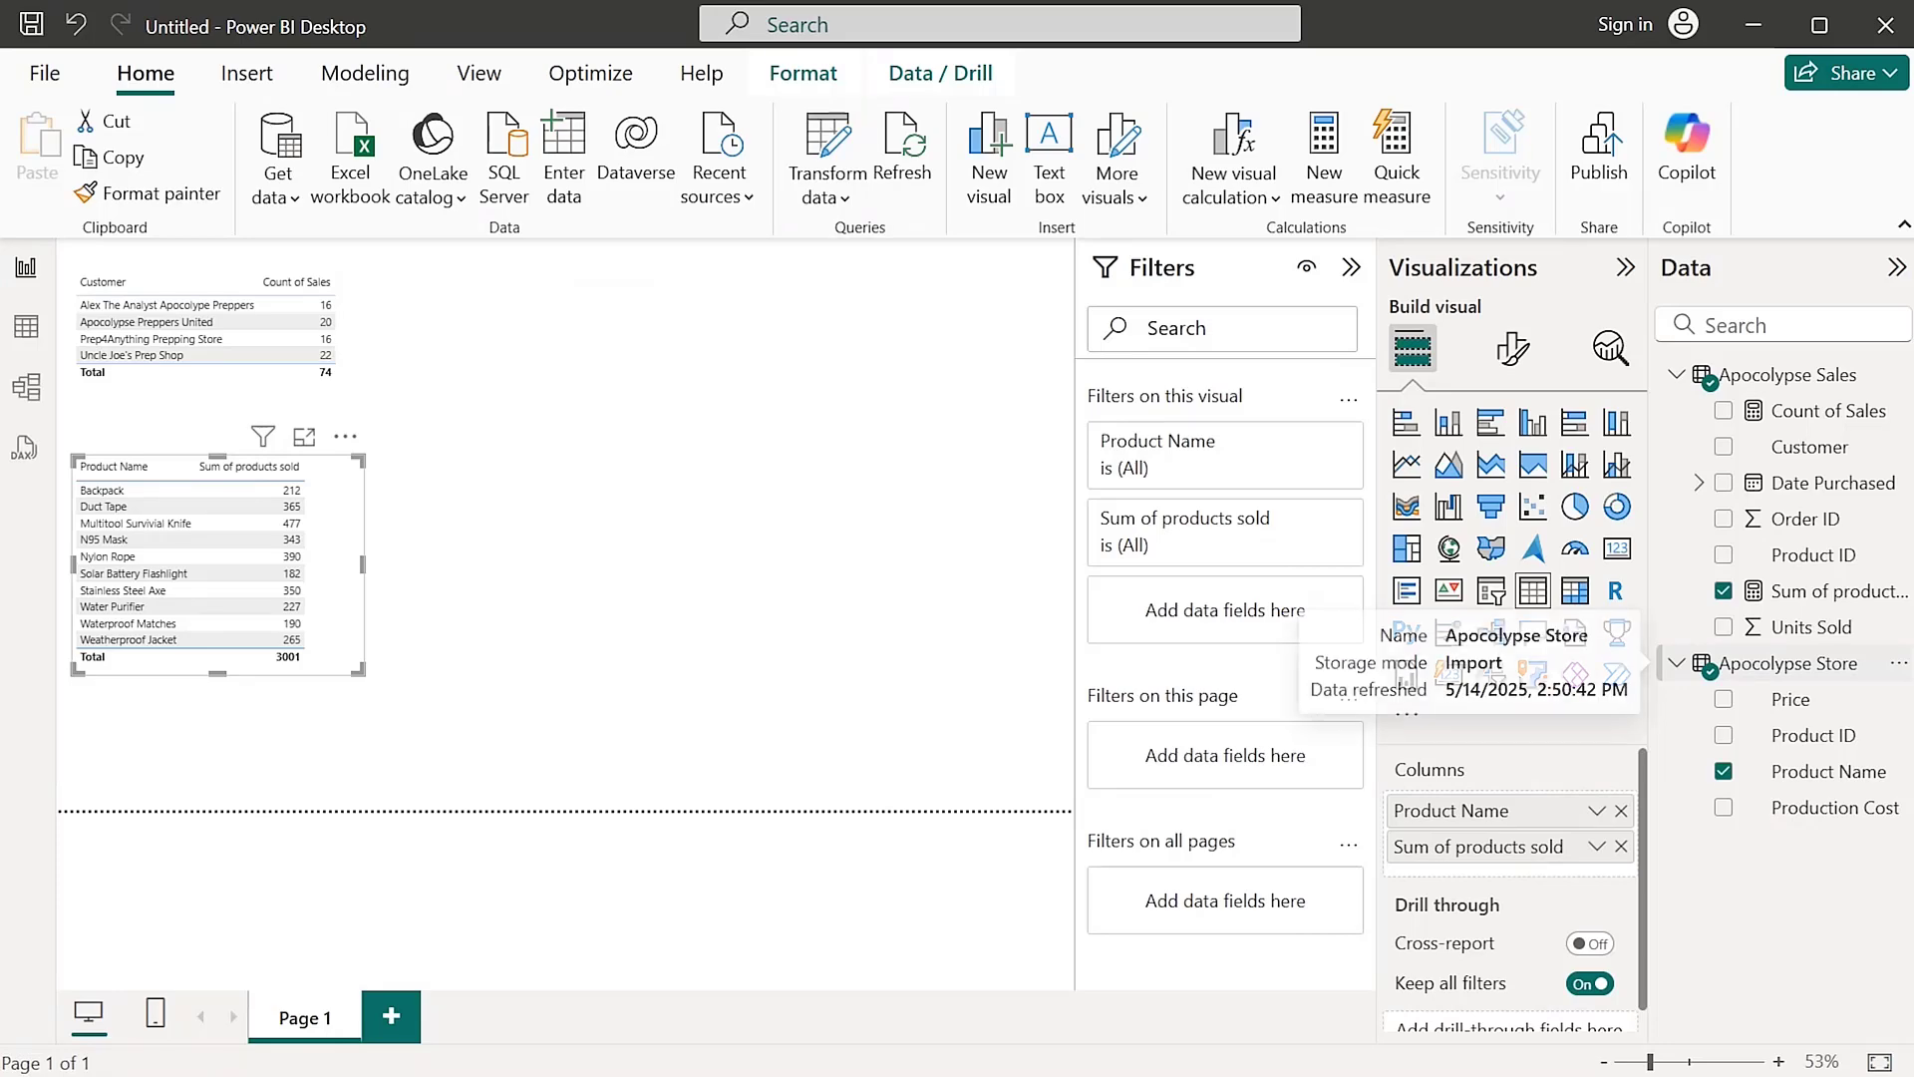
pyautogui.rightClick(1753, 666)
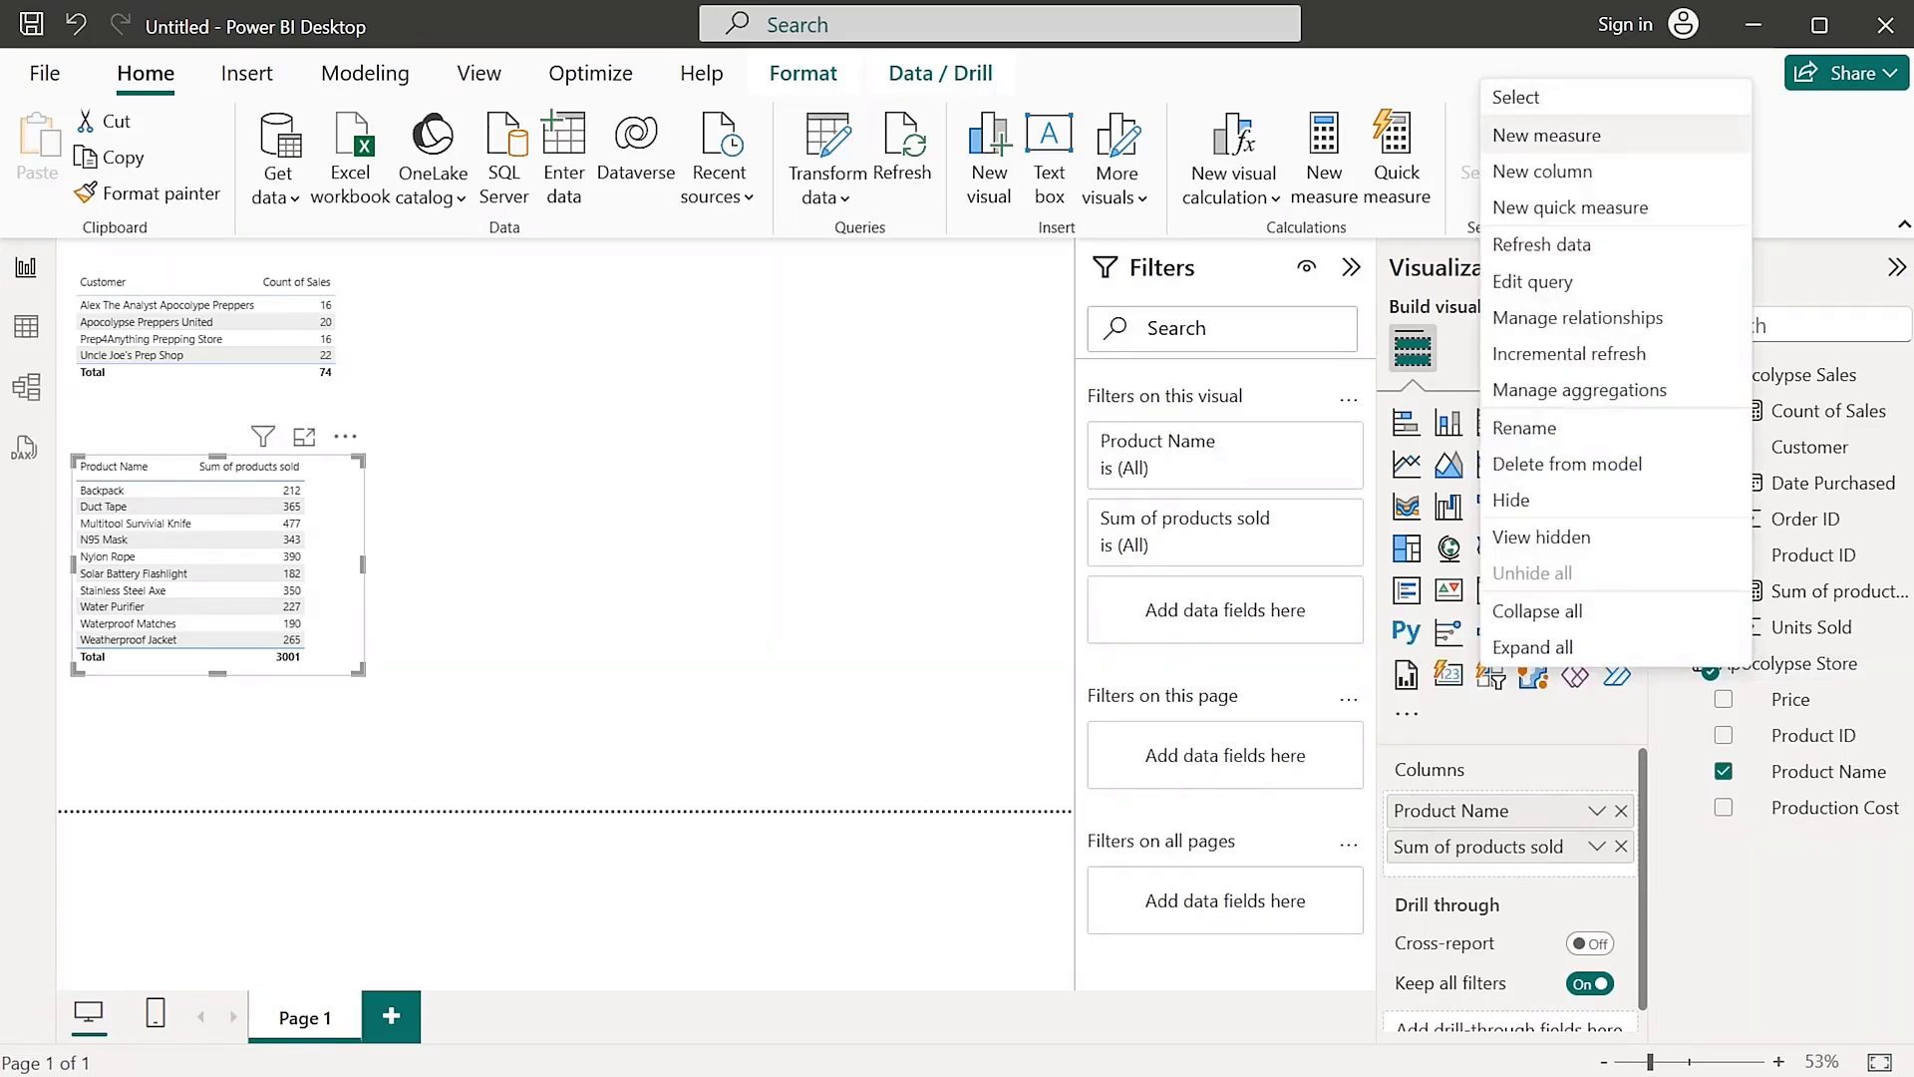
pyautogui.click(1546, 135)
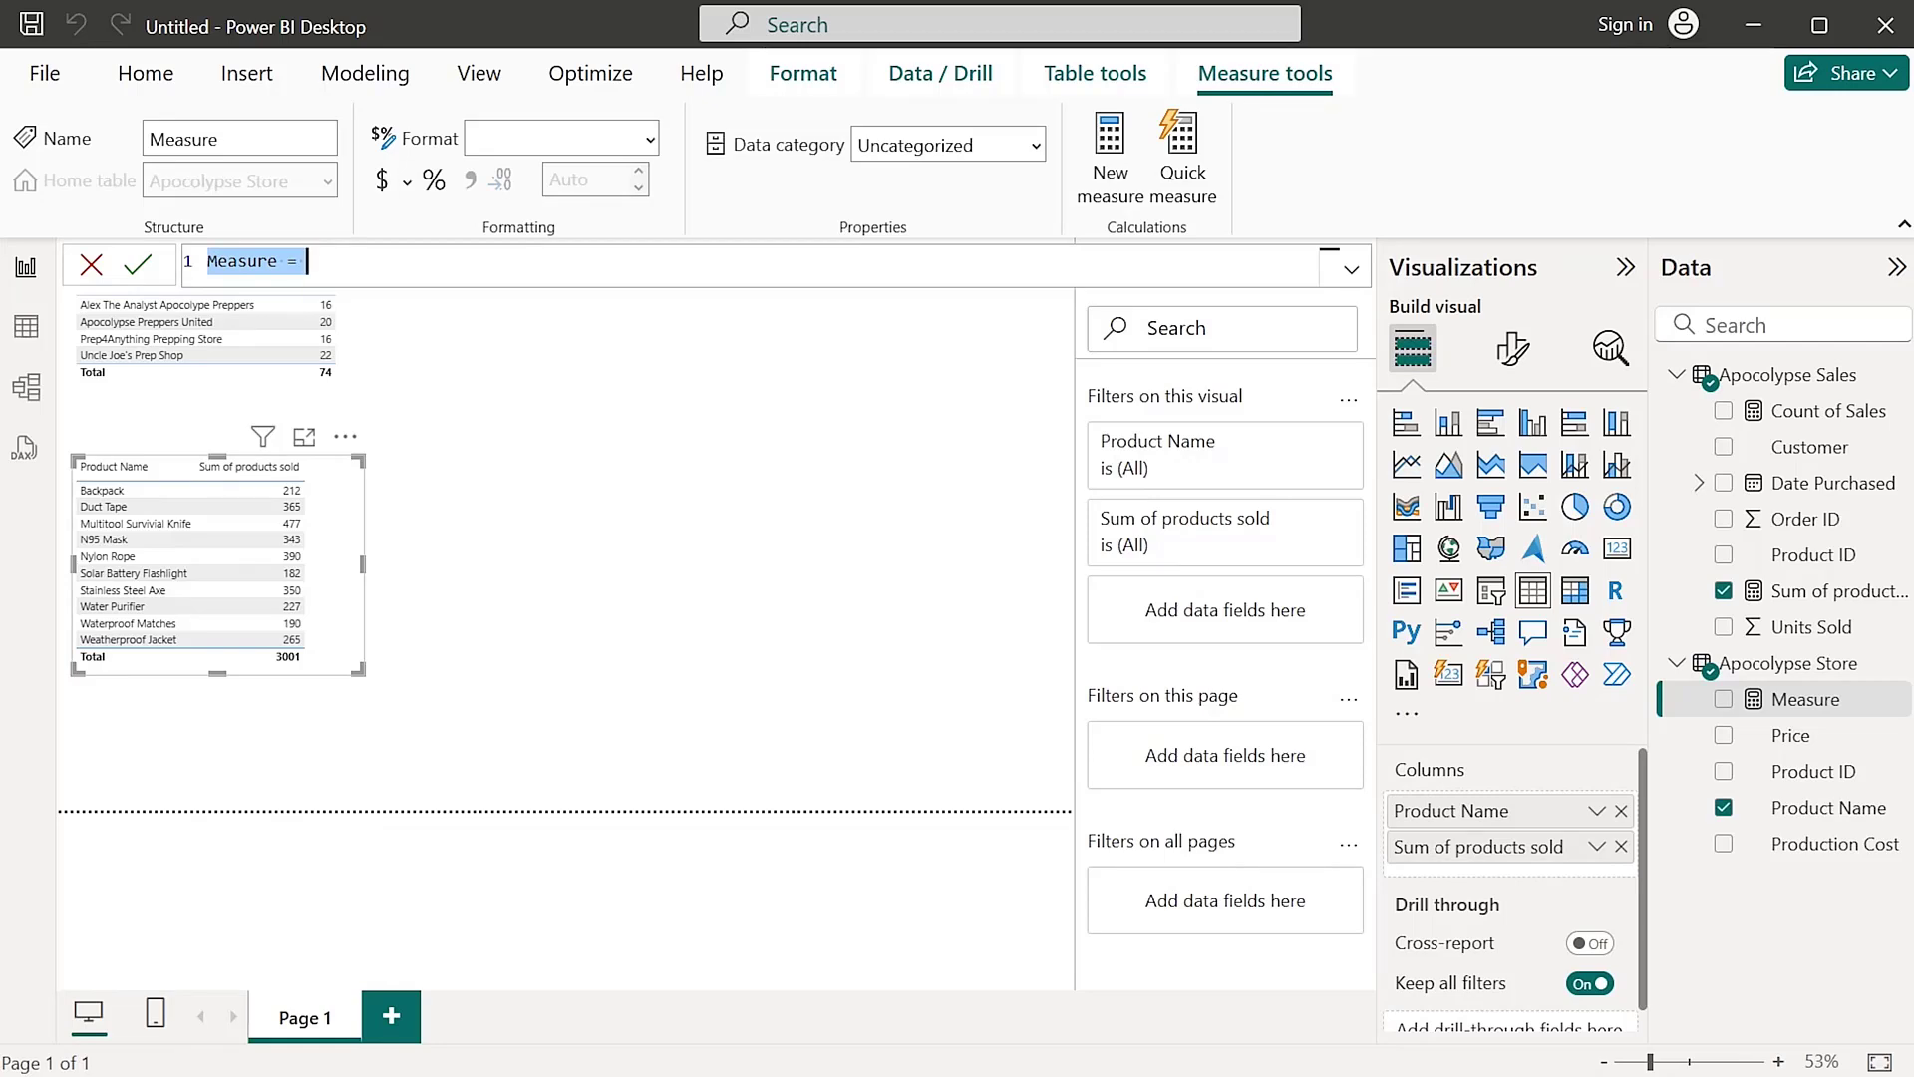
# Rename the new measure to Profit in its formula
pyautogui.click(270, 261)
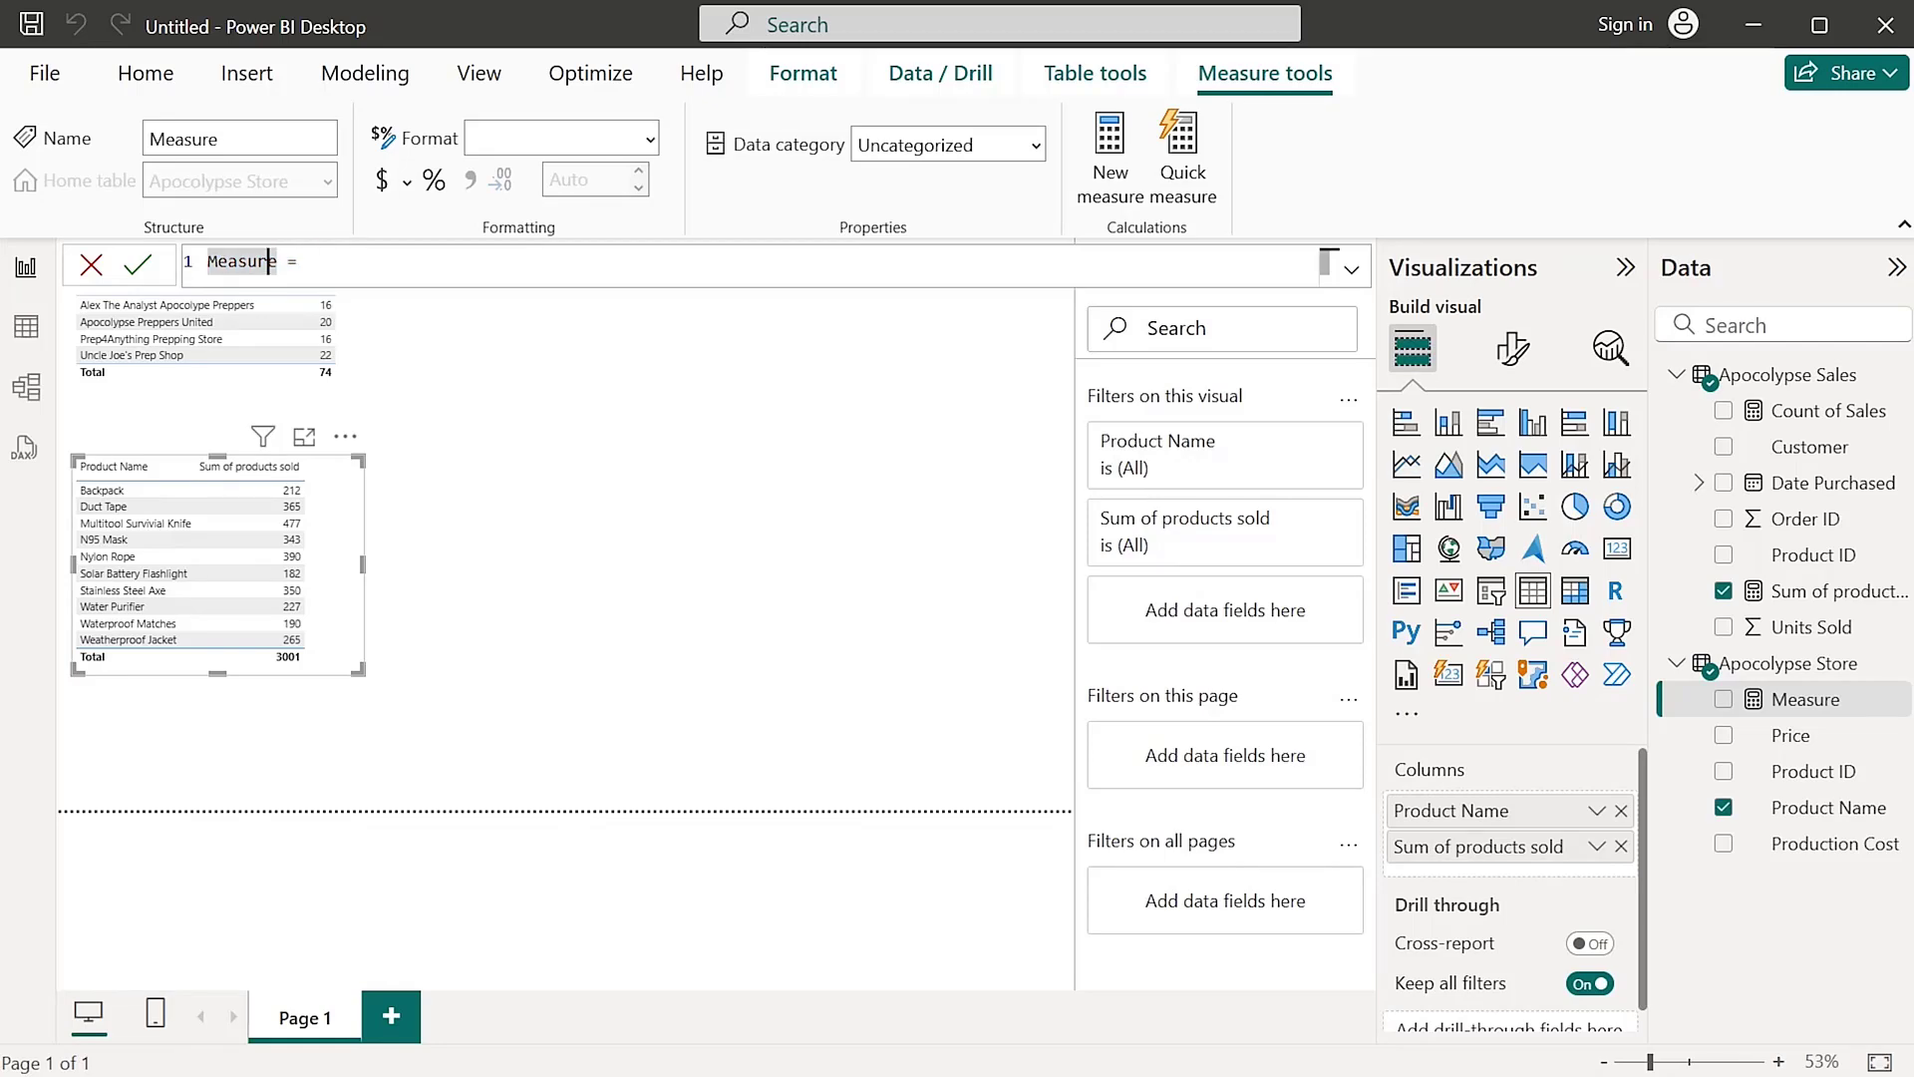
pyautogui.press('Delete')
pyautogui.press('BackSpace')
pyautogui.press('BackSpace')
pyautogui.press('BackSpace')
pyautogui.press('BackSpace')
pyautogui.press('BackSpace')
pyautogui.press('BackSpace')
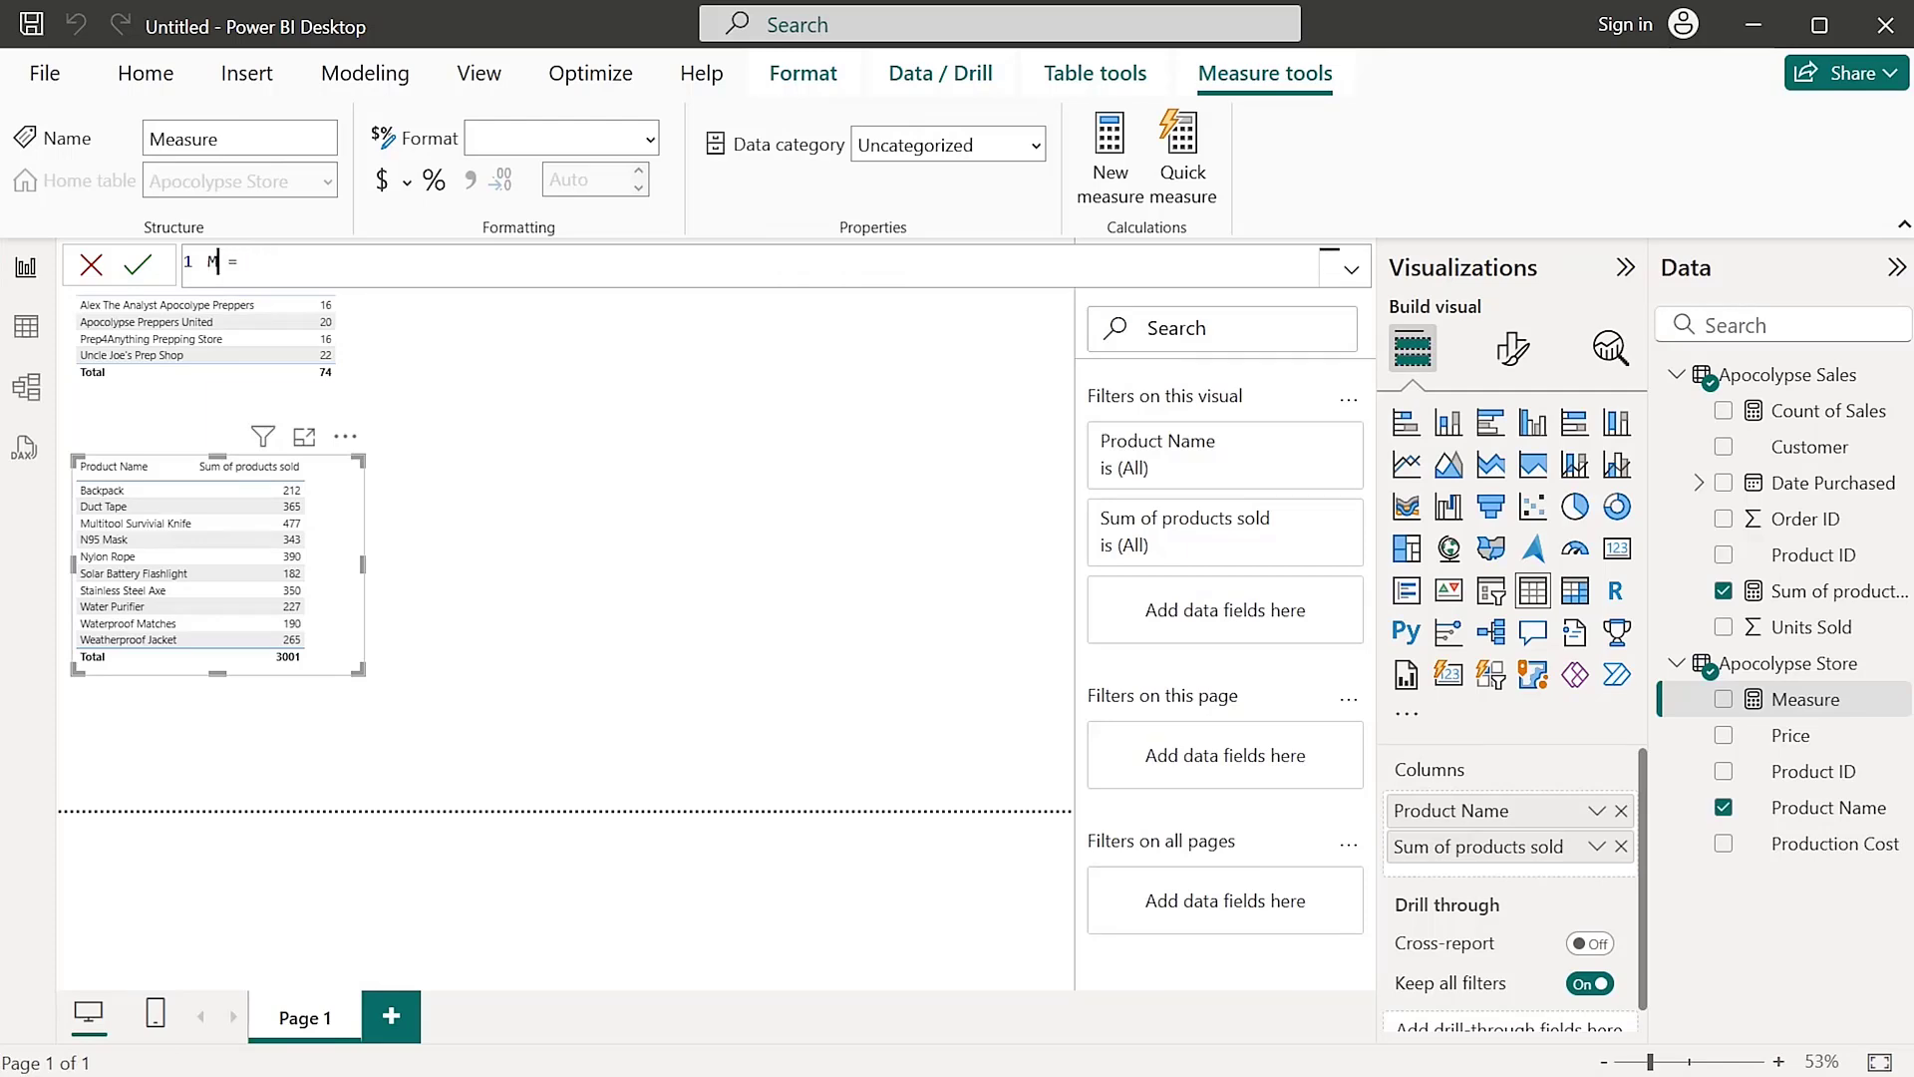
pyautogui.write('Profit')
pyautogui.press('End')
# Begin the Profit formula with SUM('Apocolypse Store'[Price])
pyautogui.write('sum')
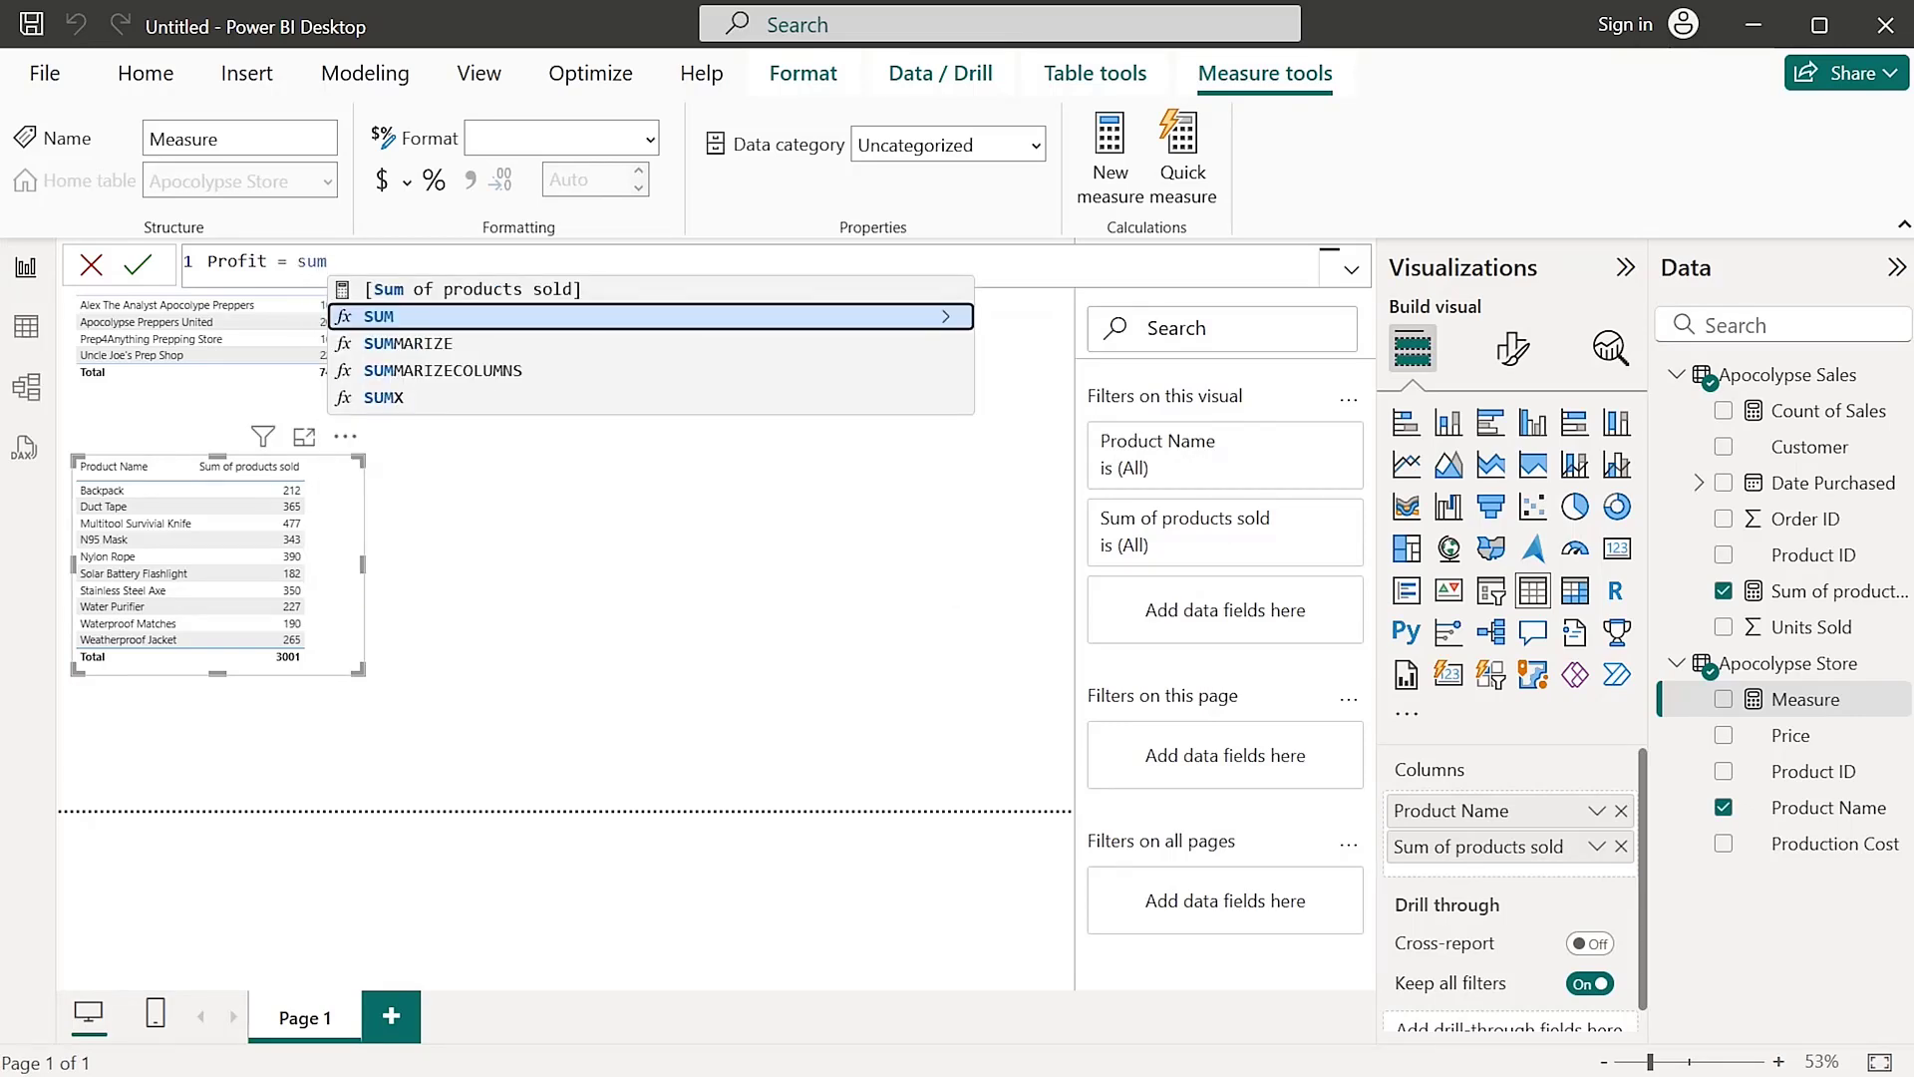
pyautogui.press('Tab')
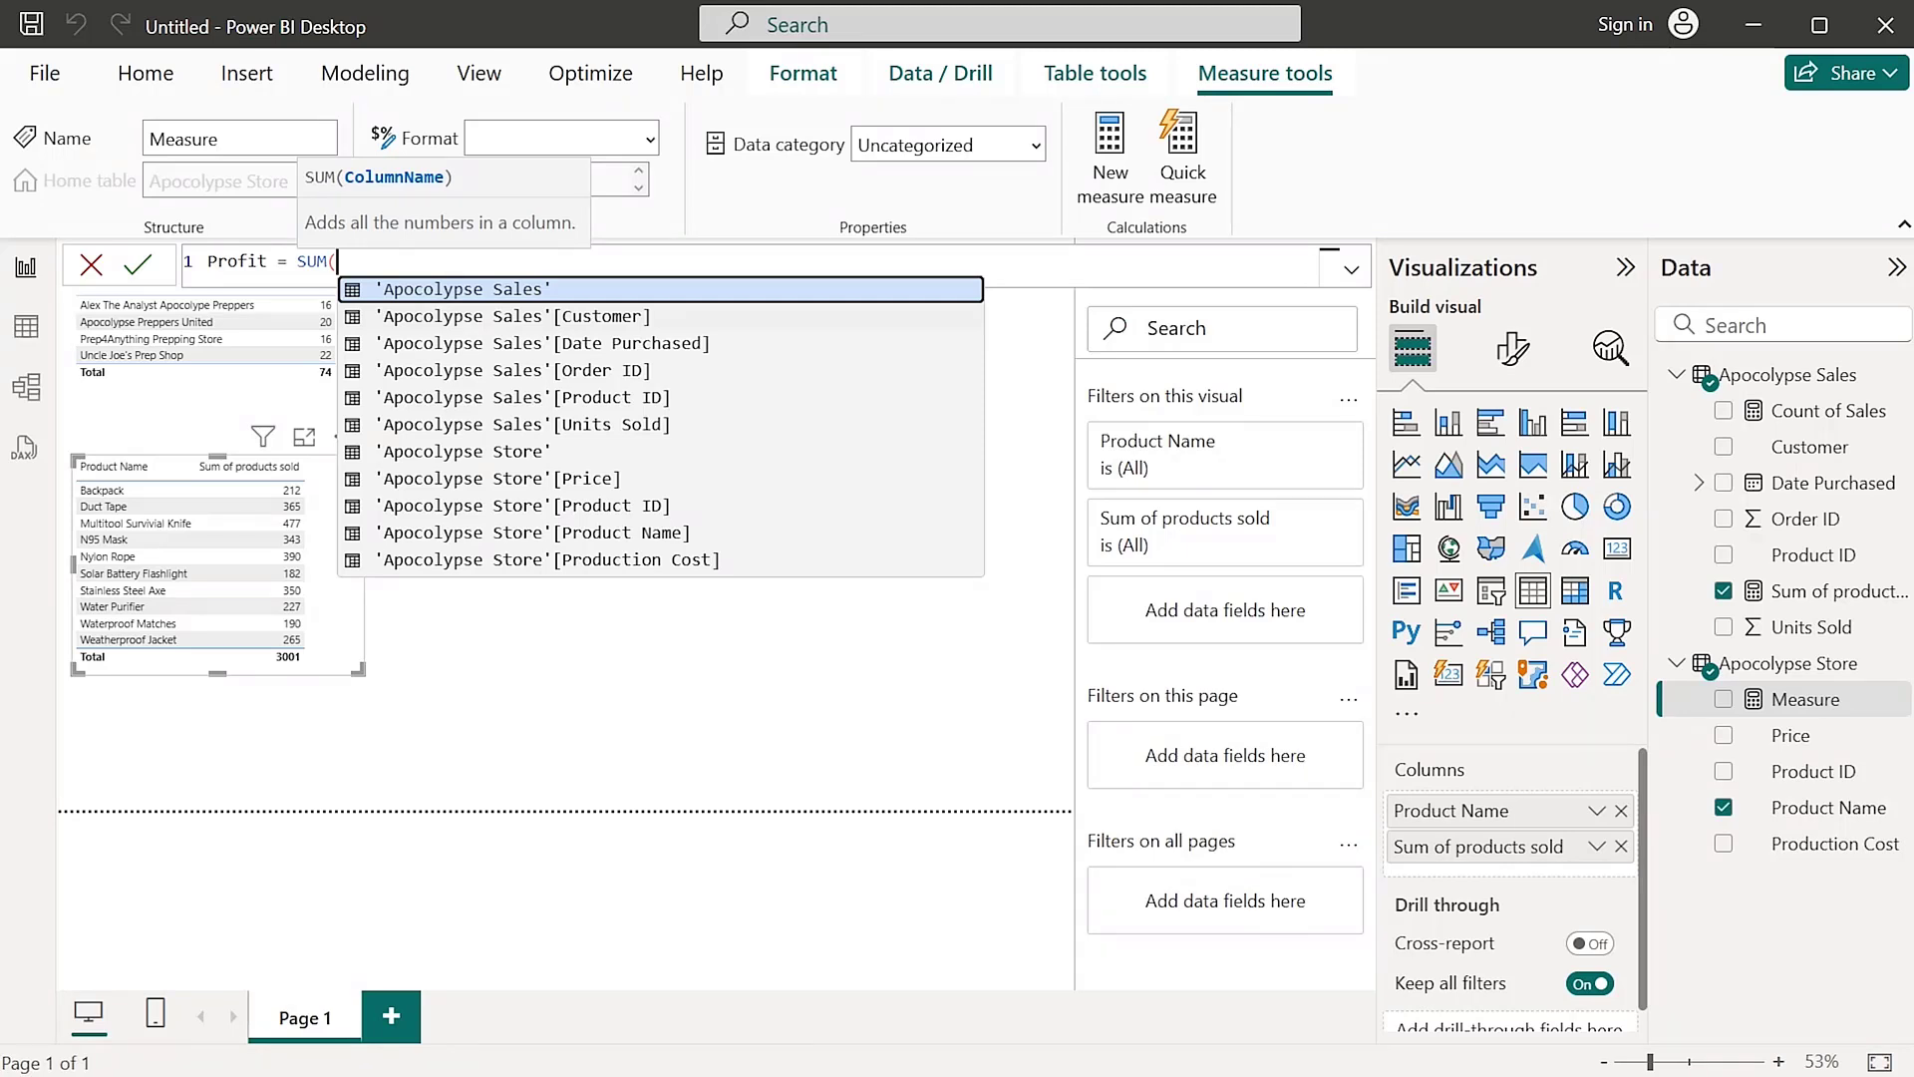
pyautogui.write('pri')
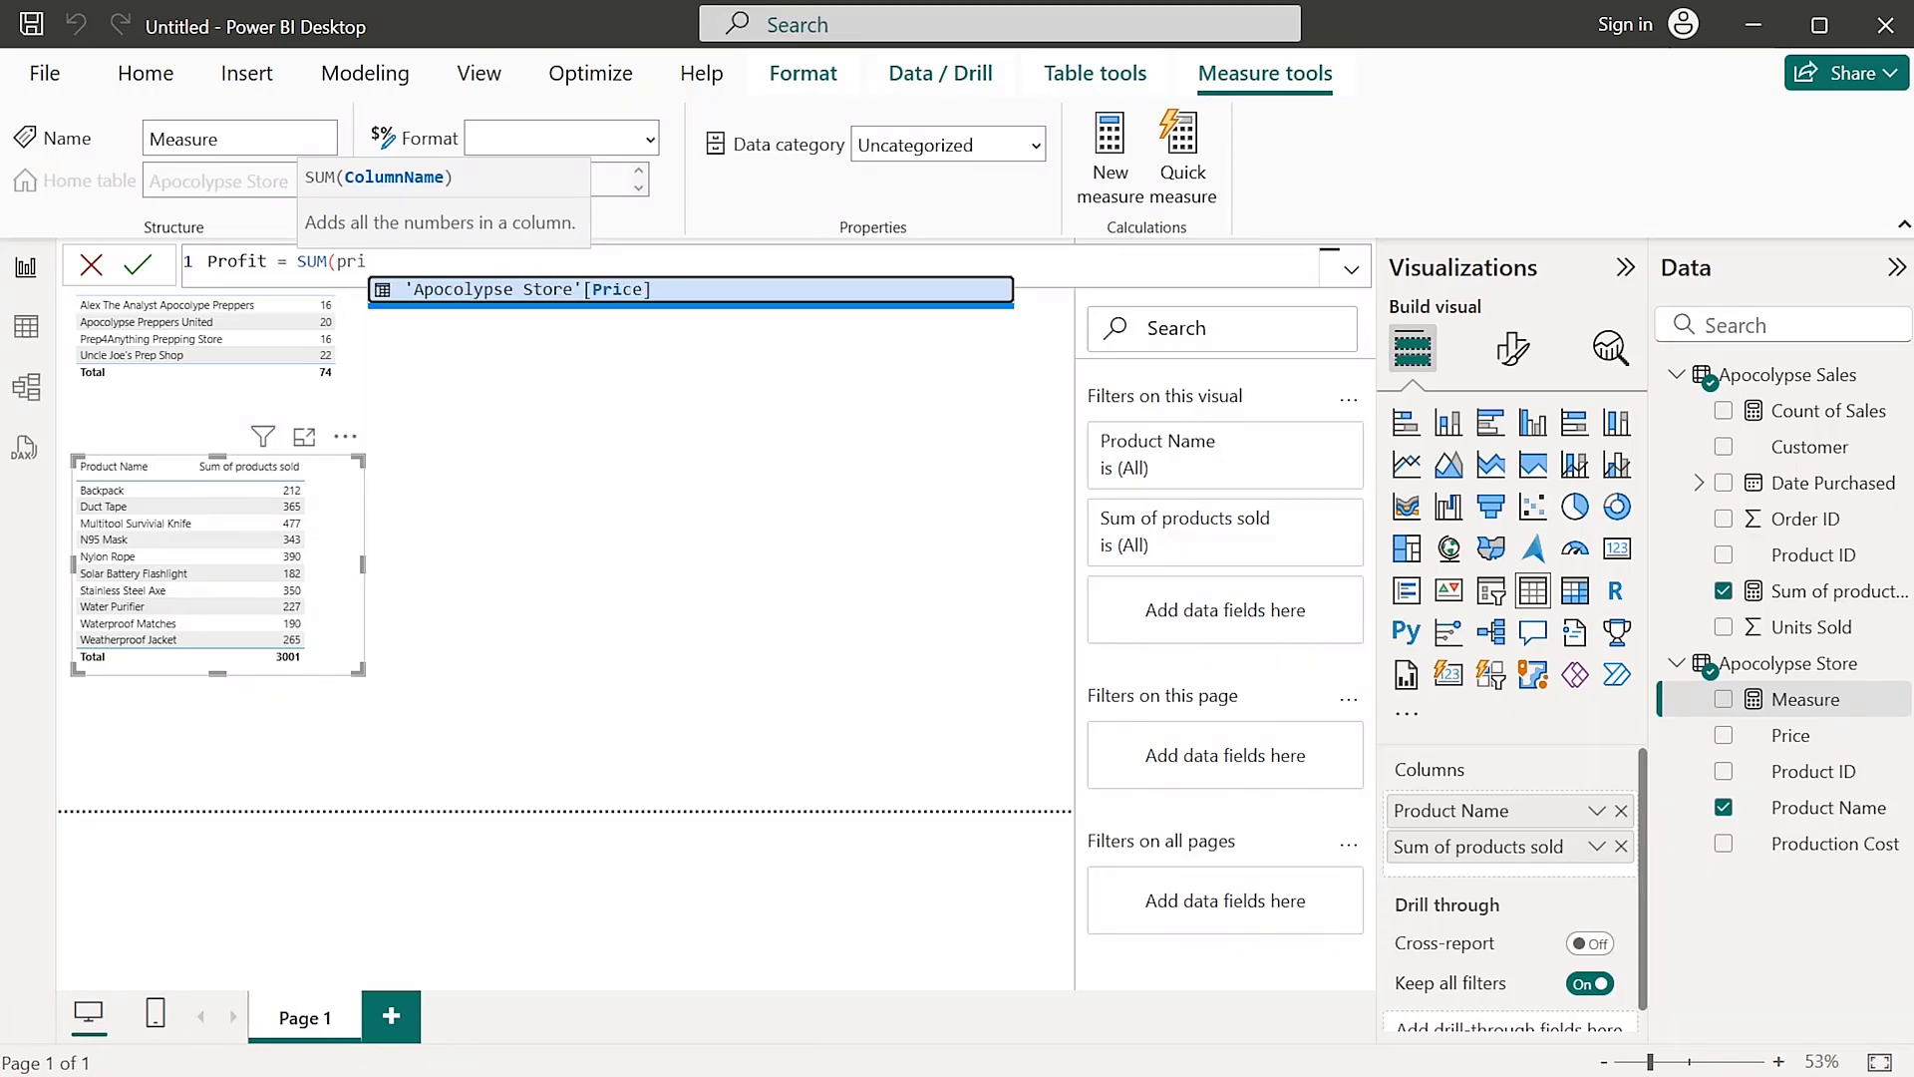
pyautogui.press('Tab')
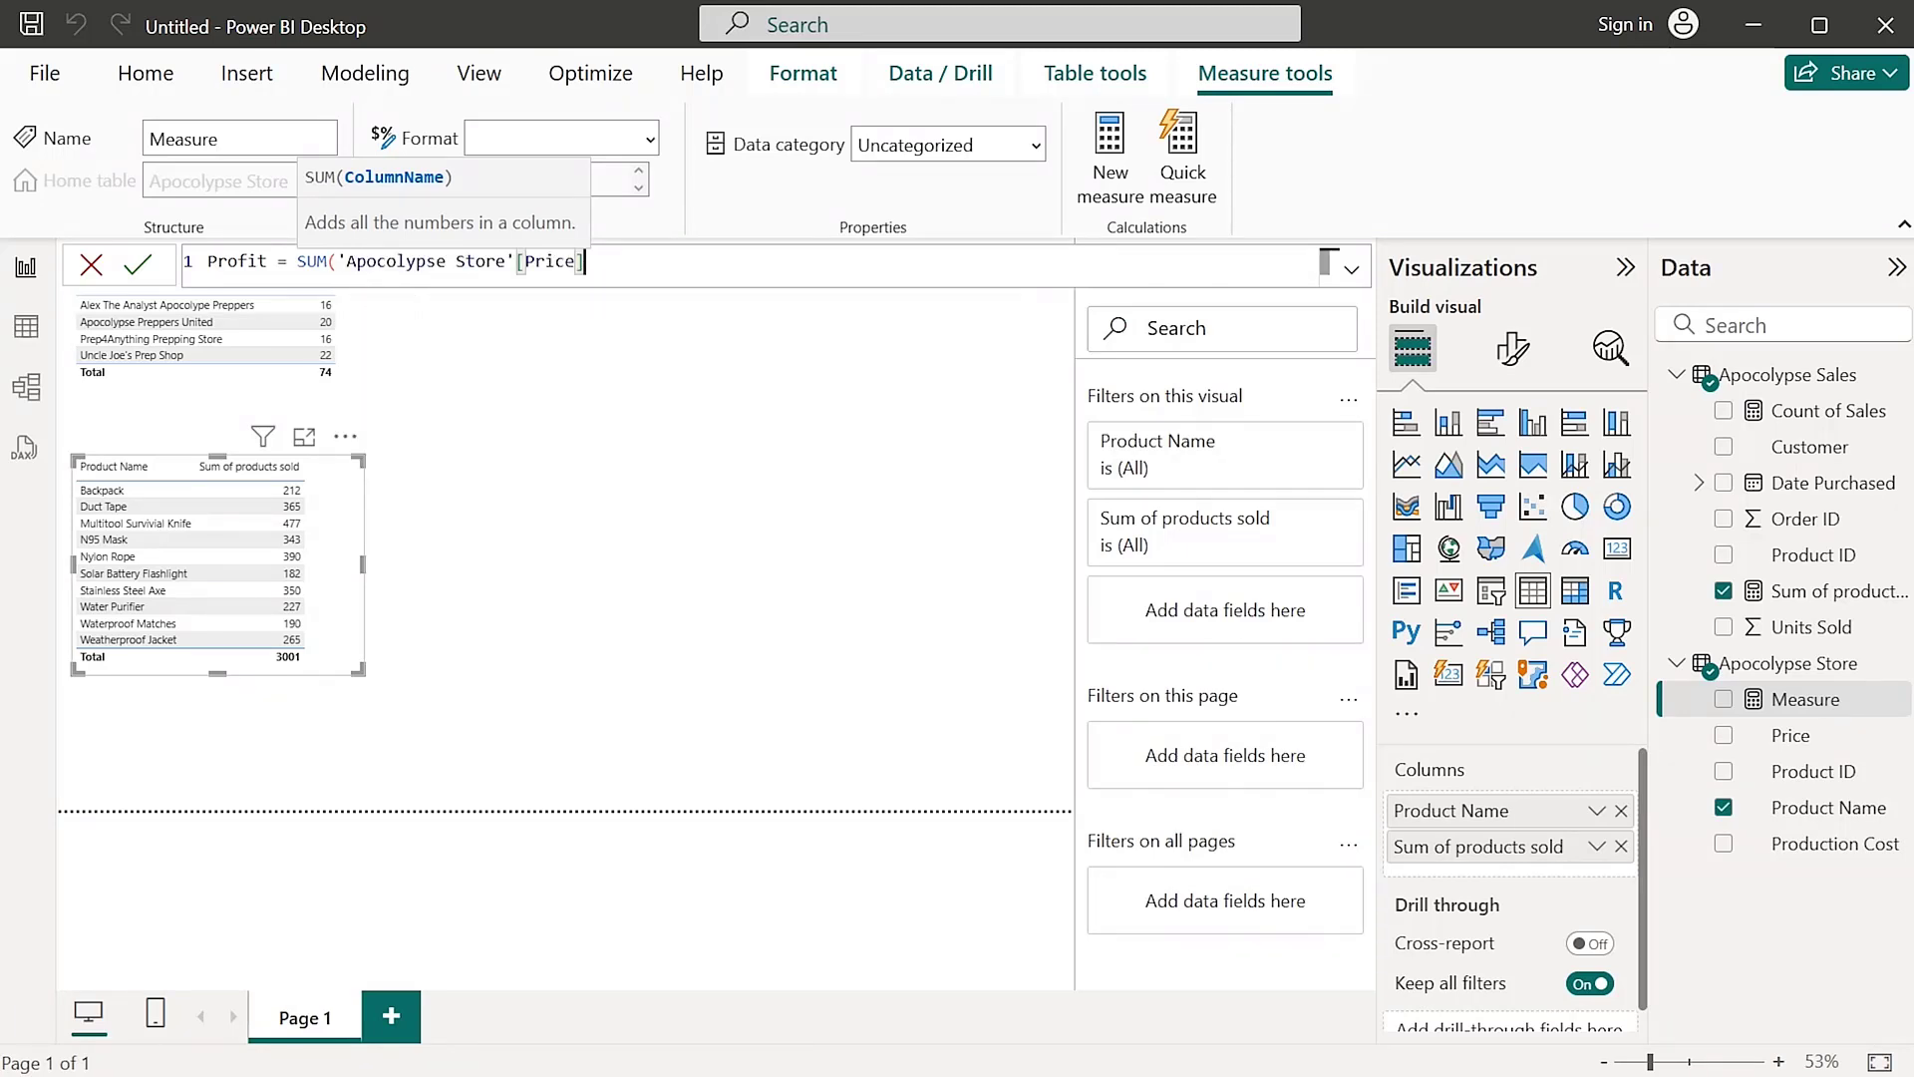
pyautogui.write(')')
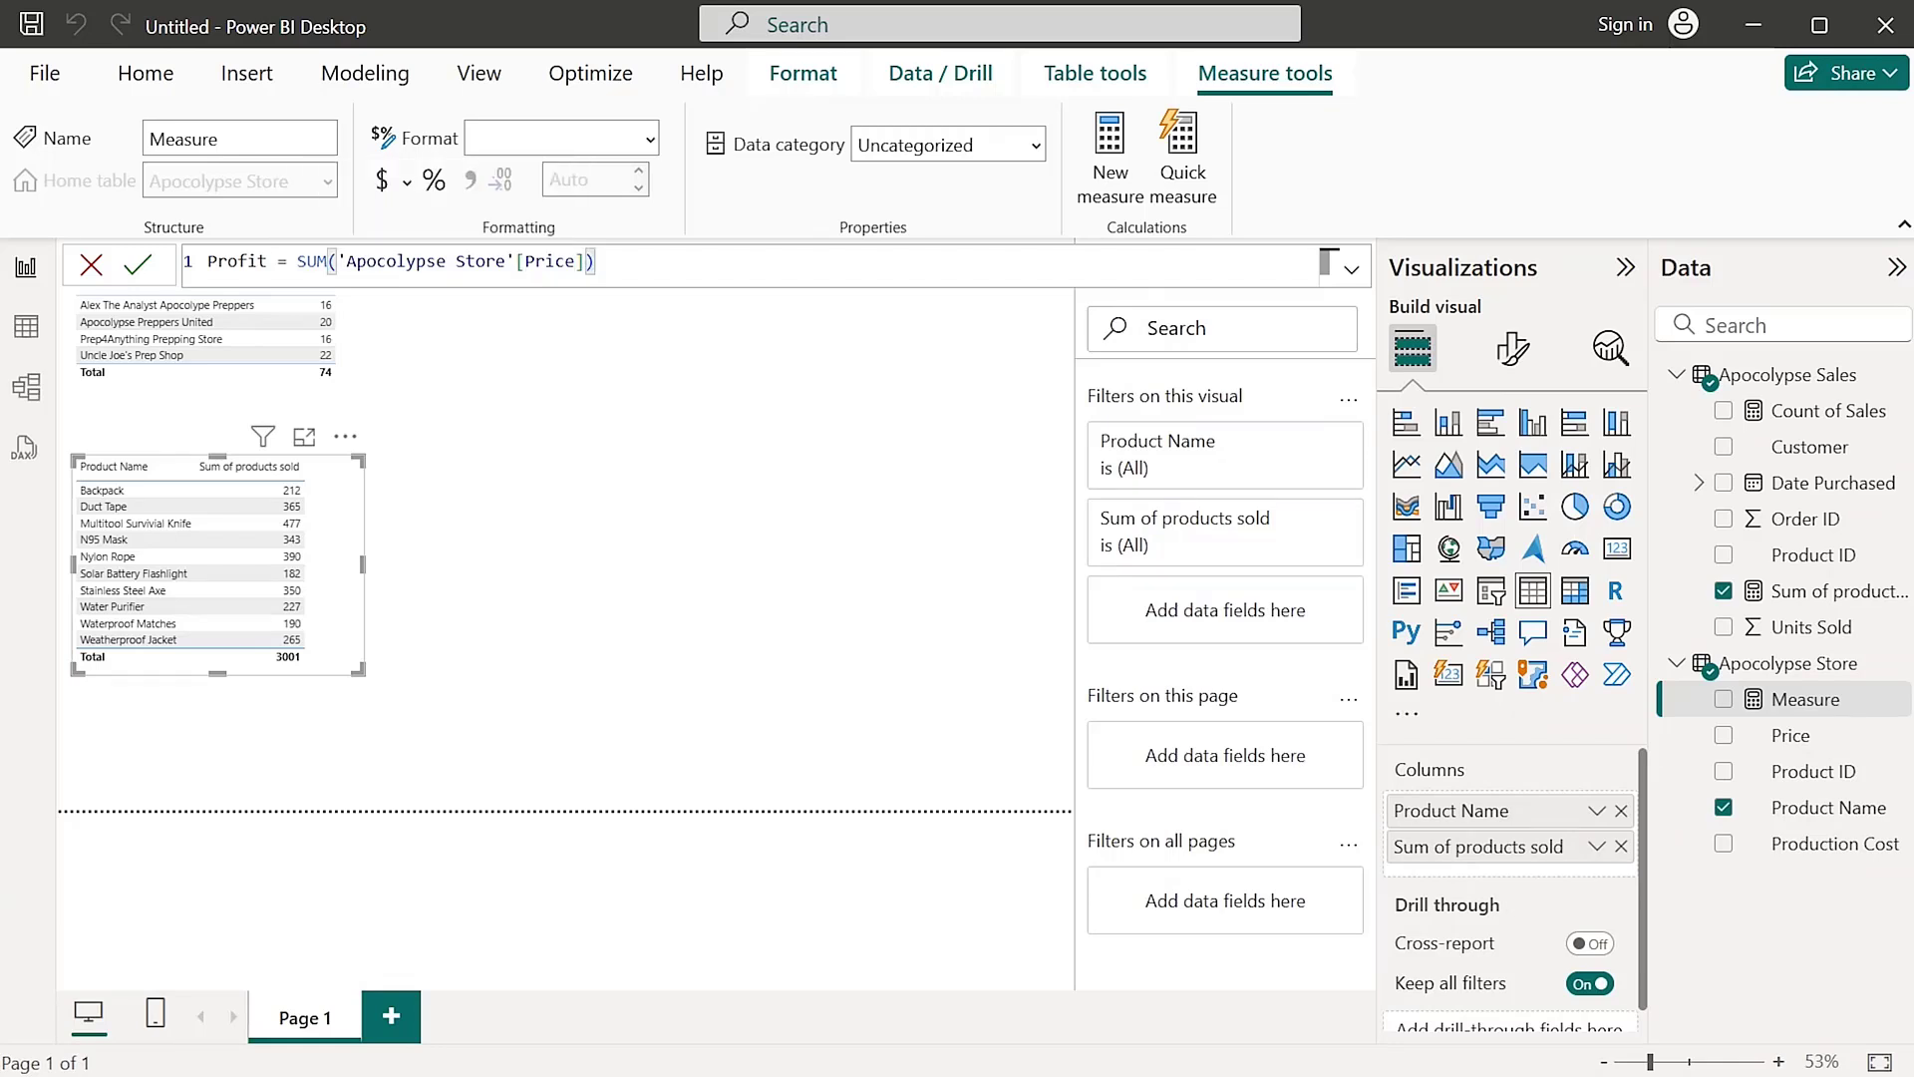
# Subtract SUM('Apocolypse Store'[Production Cost]) from the price sum and enclose the whole difference in parentheses
pyautogui.write(' -Sum')
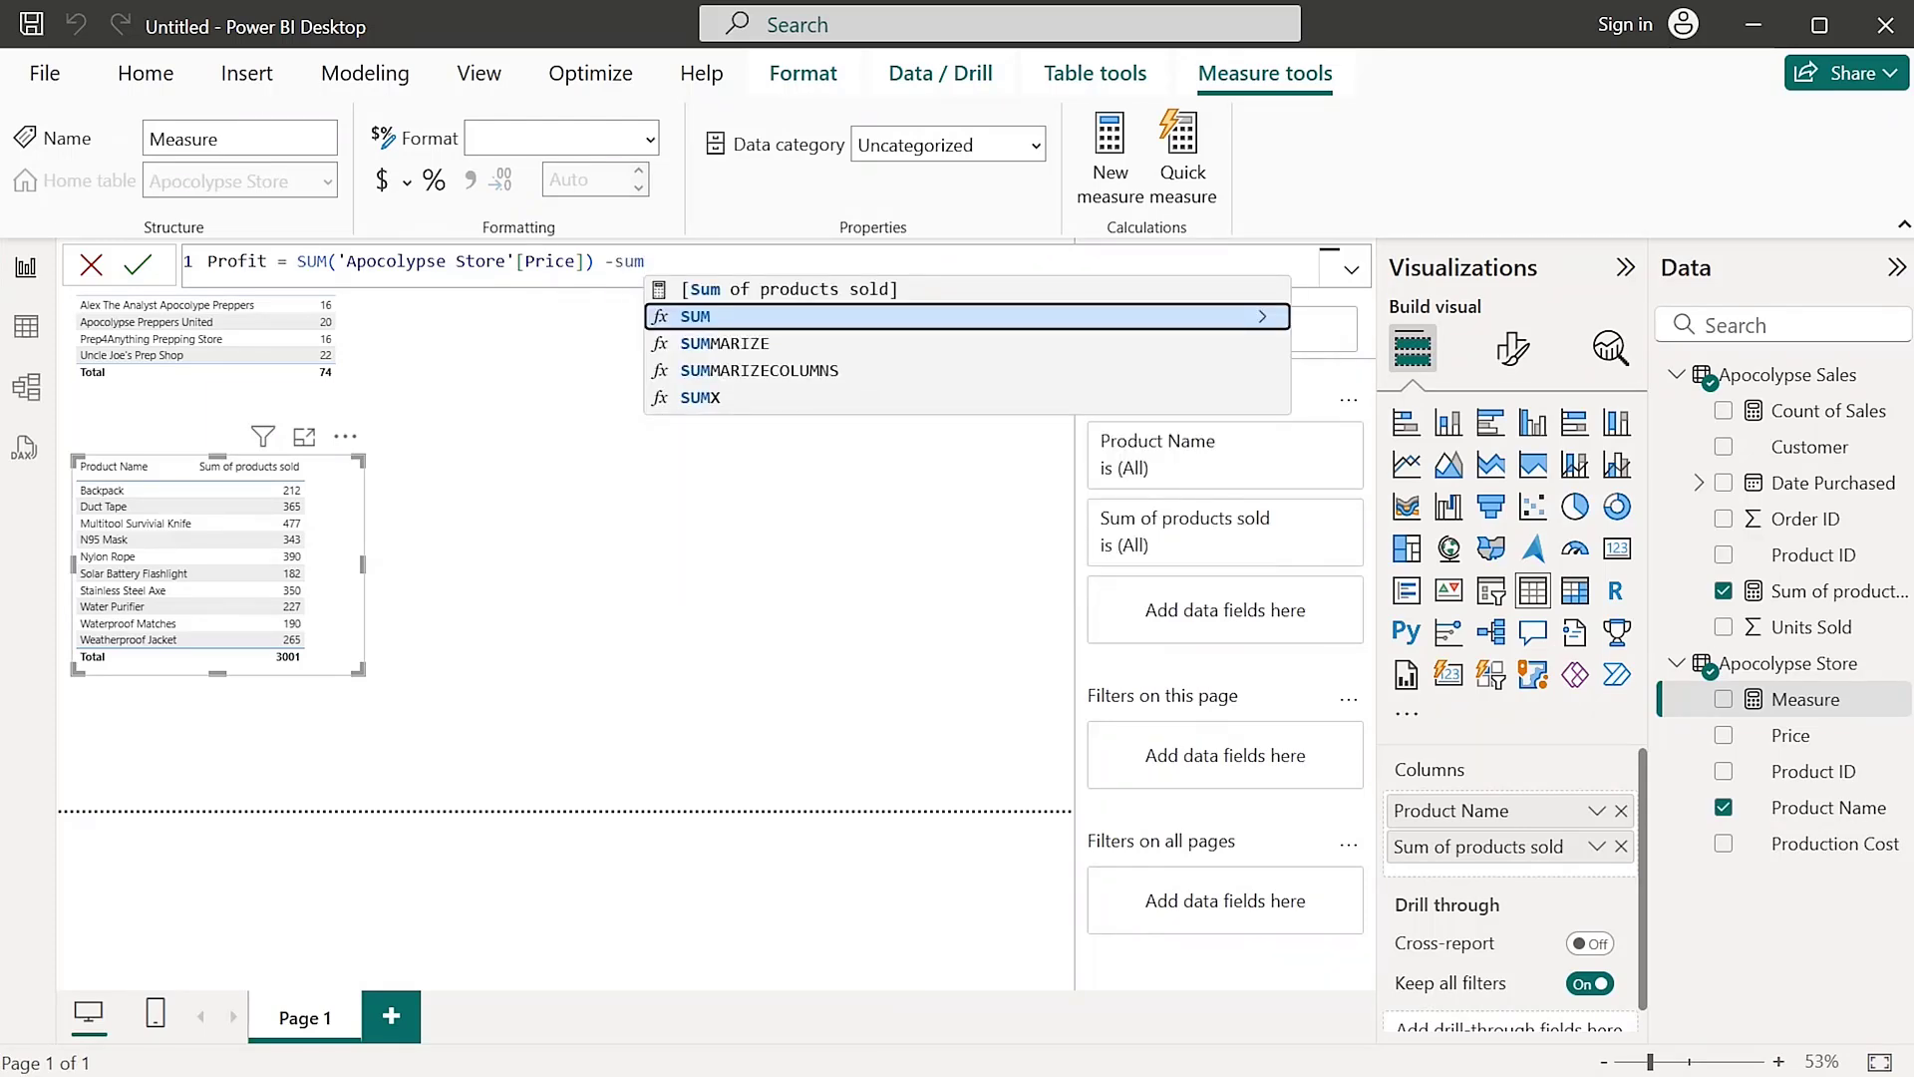
pyautogui.press('Tab')
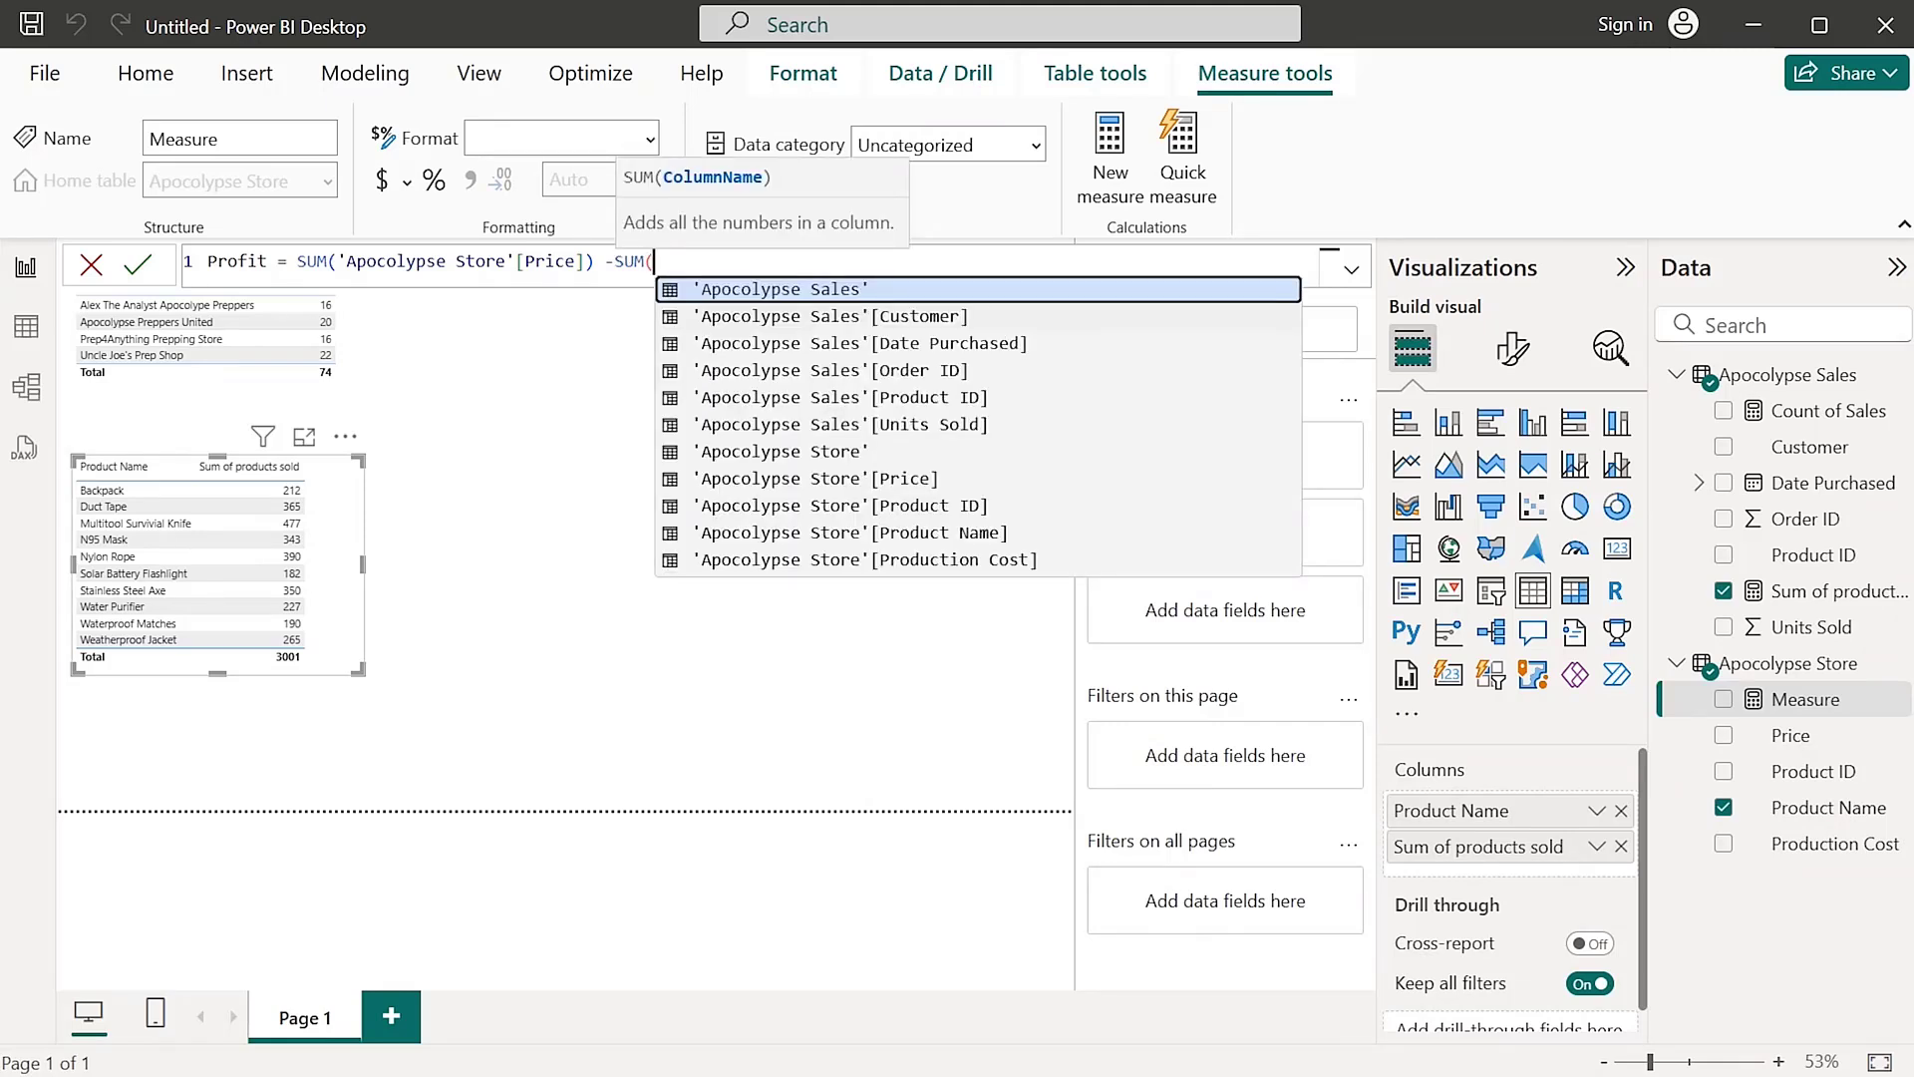
pyautogui.write('prod')
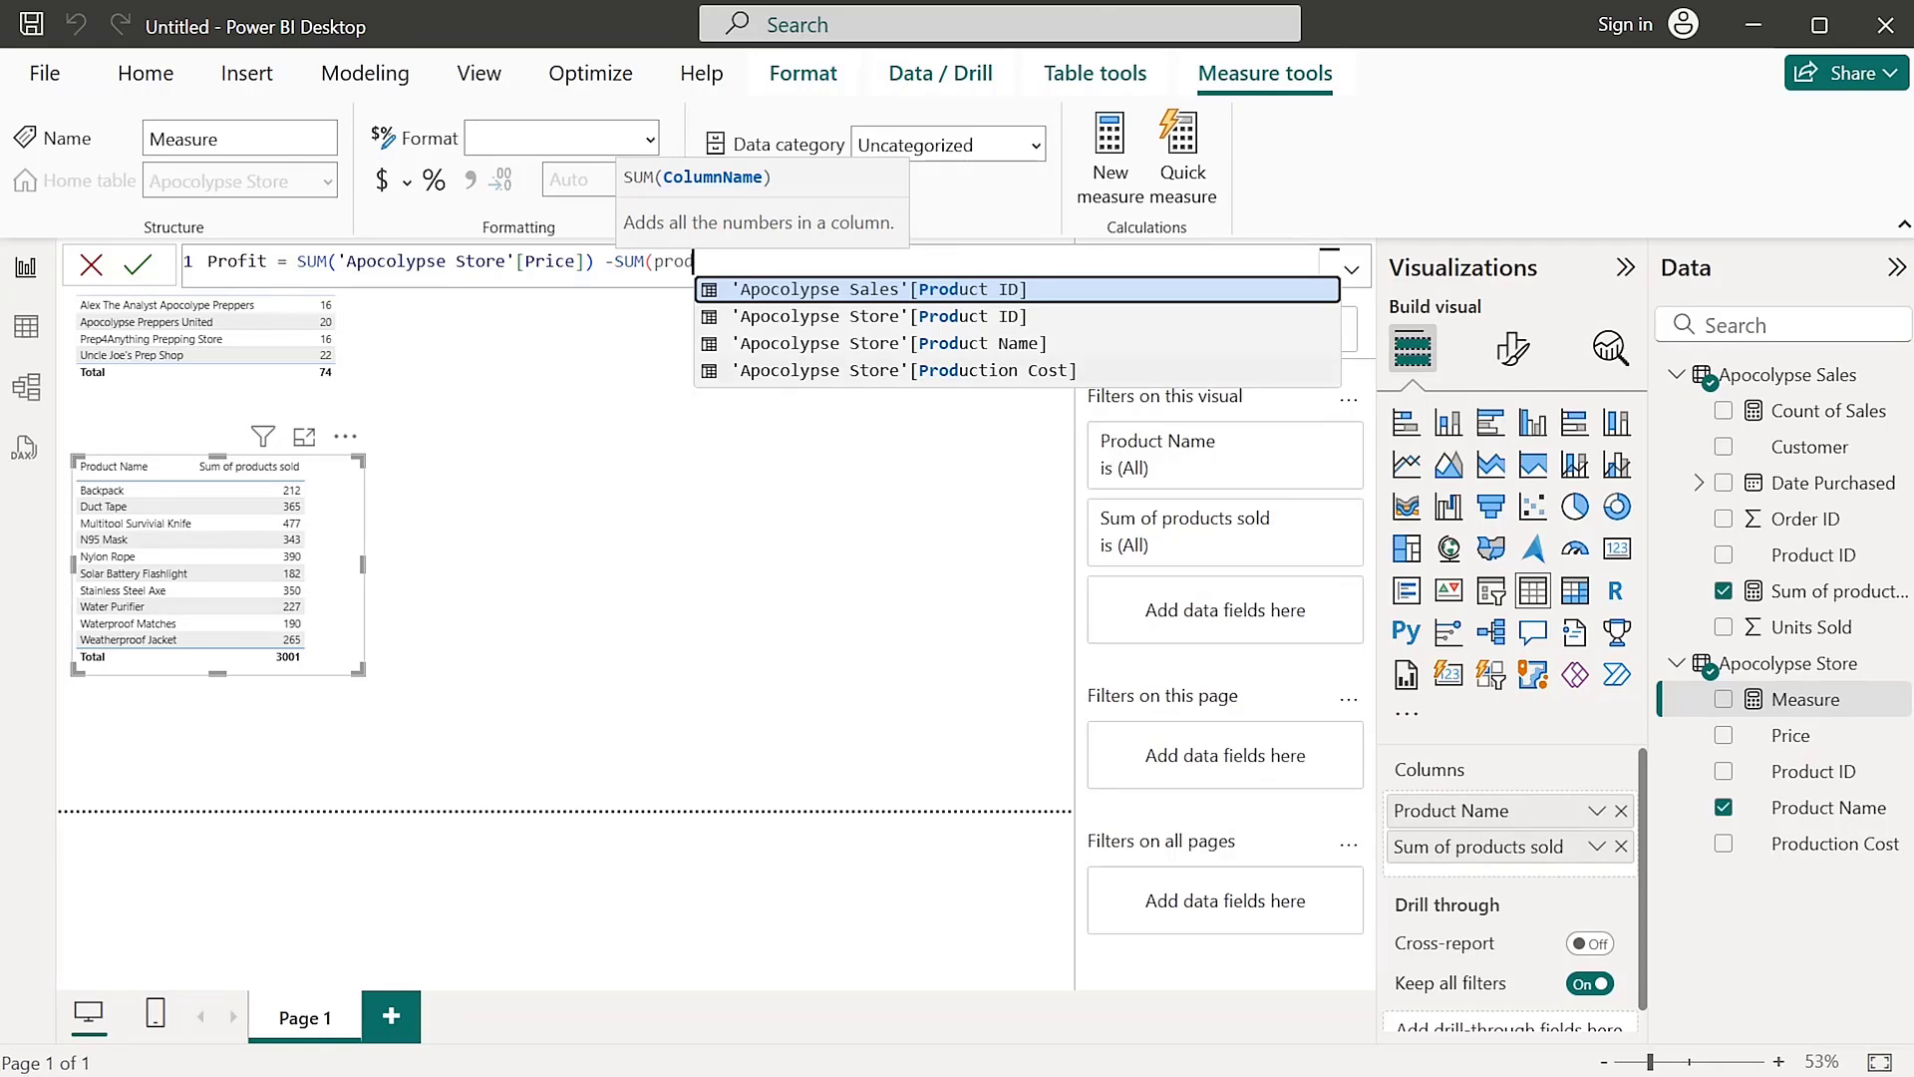
pyautogui.press('Down')
pyautogui.press('Down')
pyautogui.press('Down')
pyautogui.press('Tab')
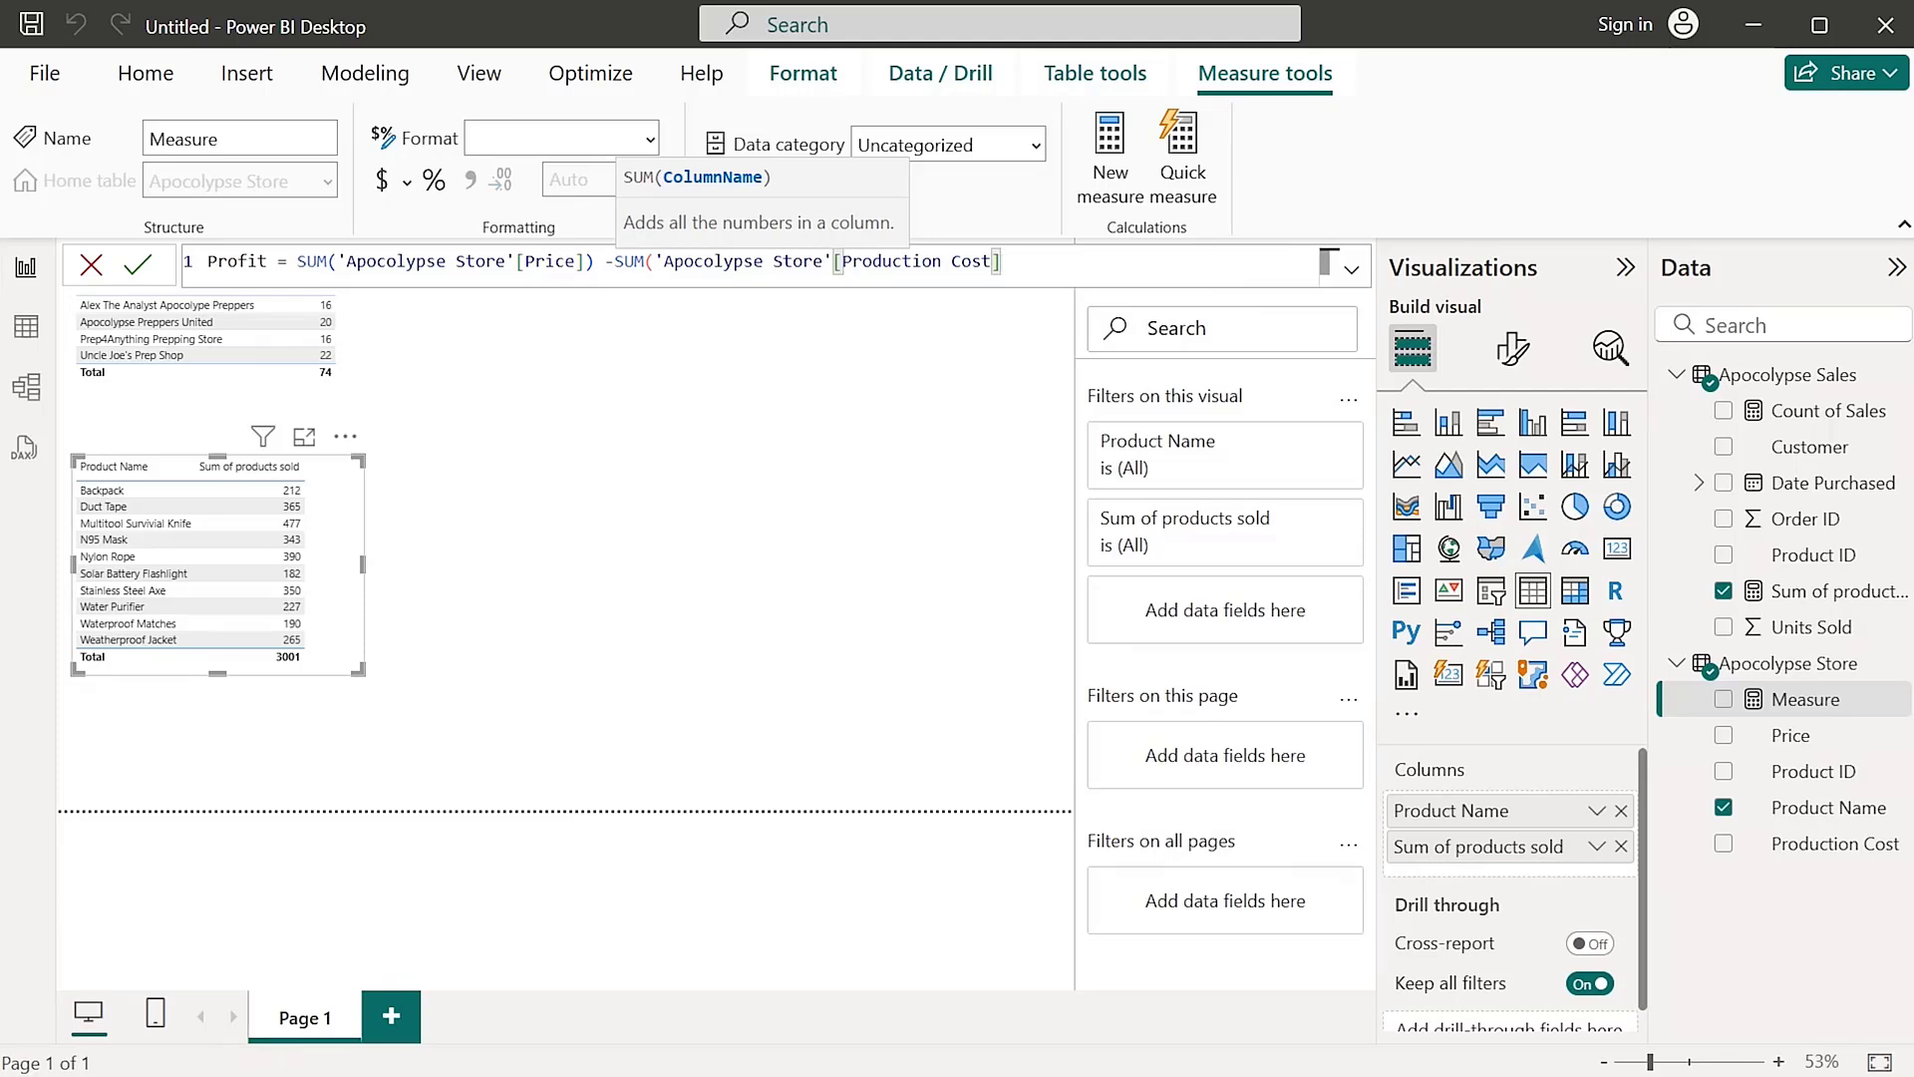
pyautogui.write('))')
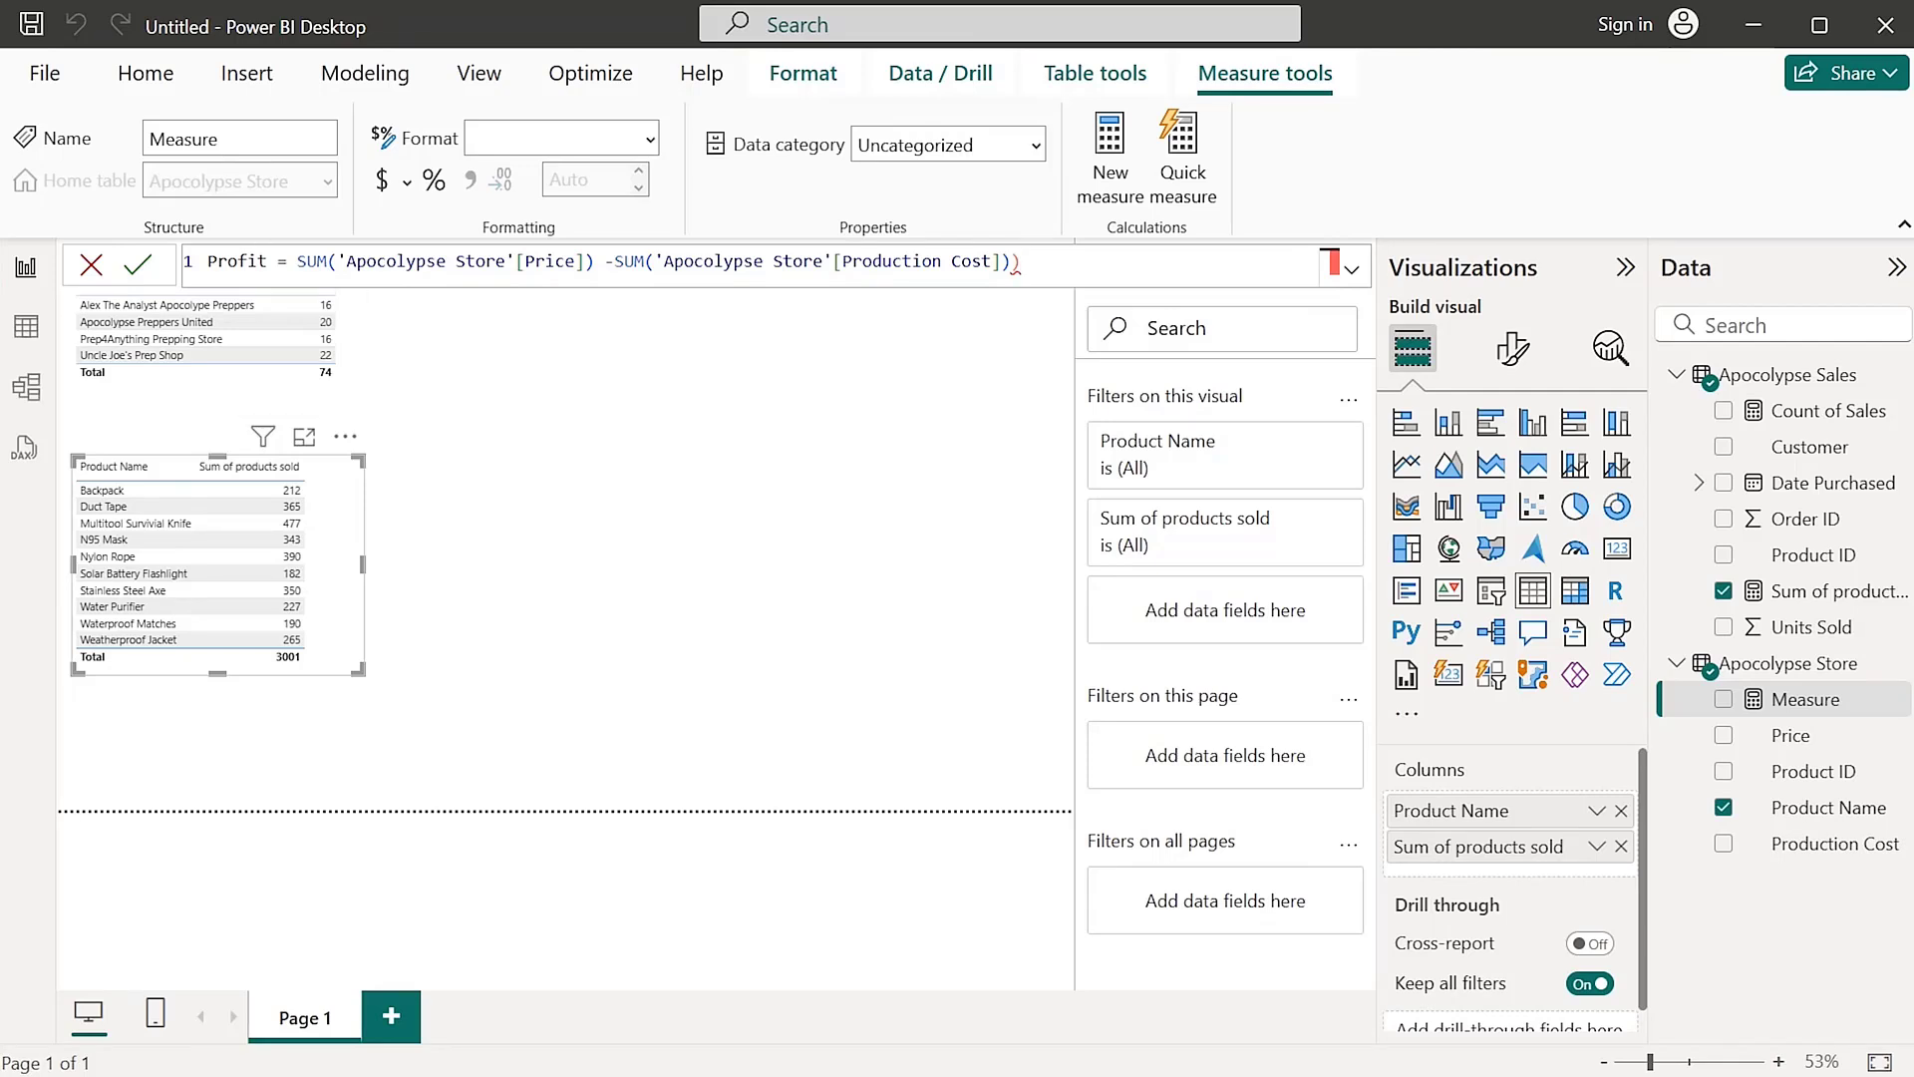
pyautogui.click(298, 262)
pyautogui.write('(')
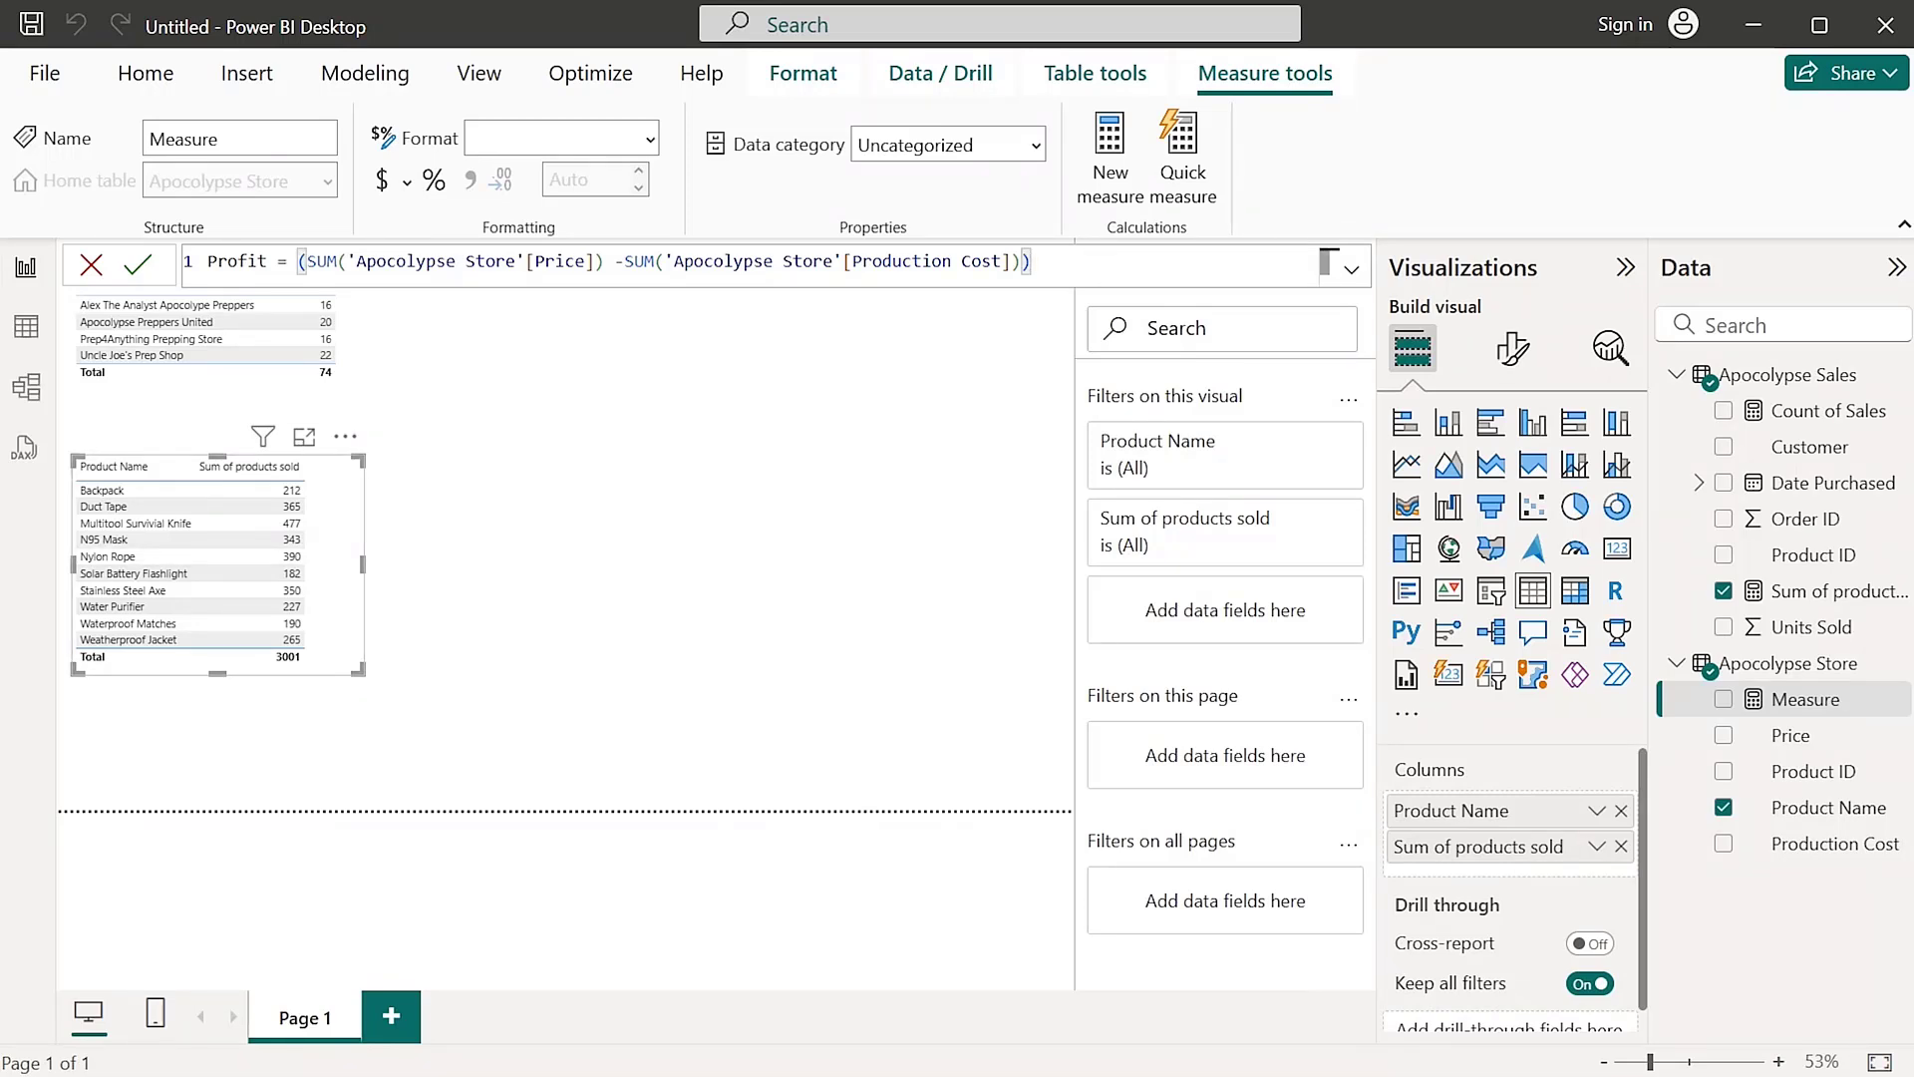
# Append a multiplication sign after the parenthesised difference, trying [Sum of products sold] as the factor and removing that reference again
pyautogui.write('* sum')
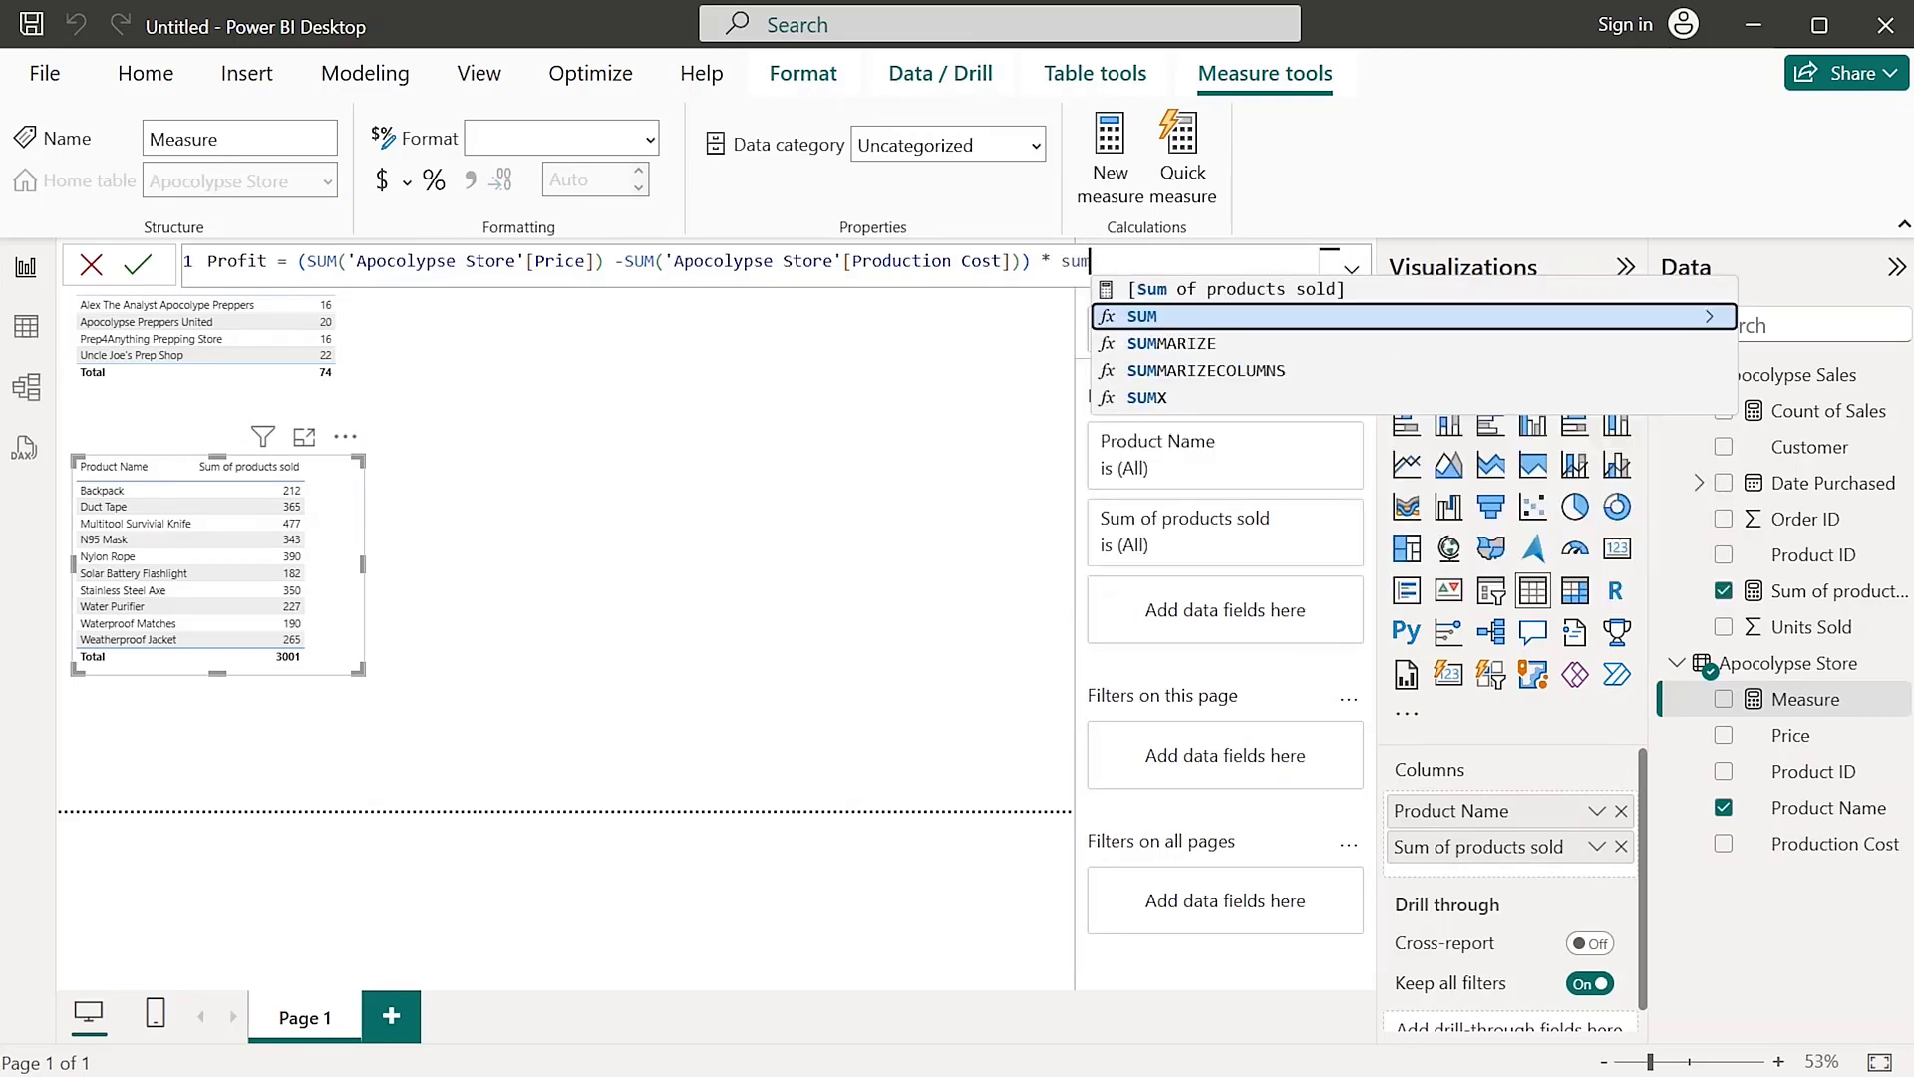
pyautogui.press('Tab')
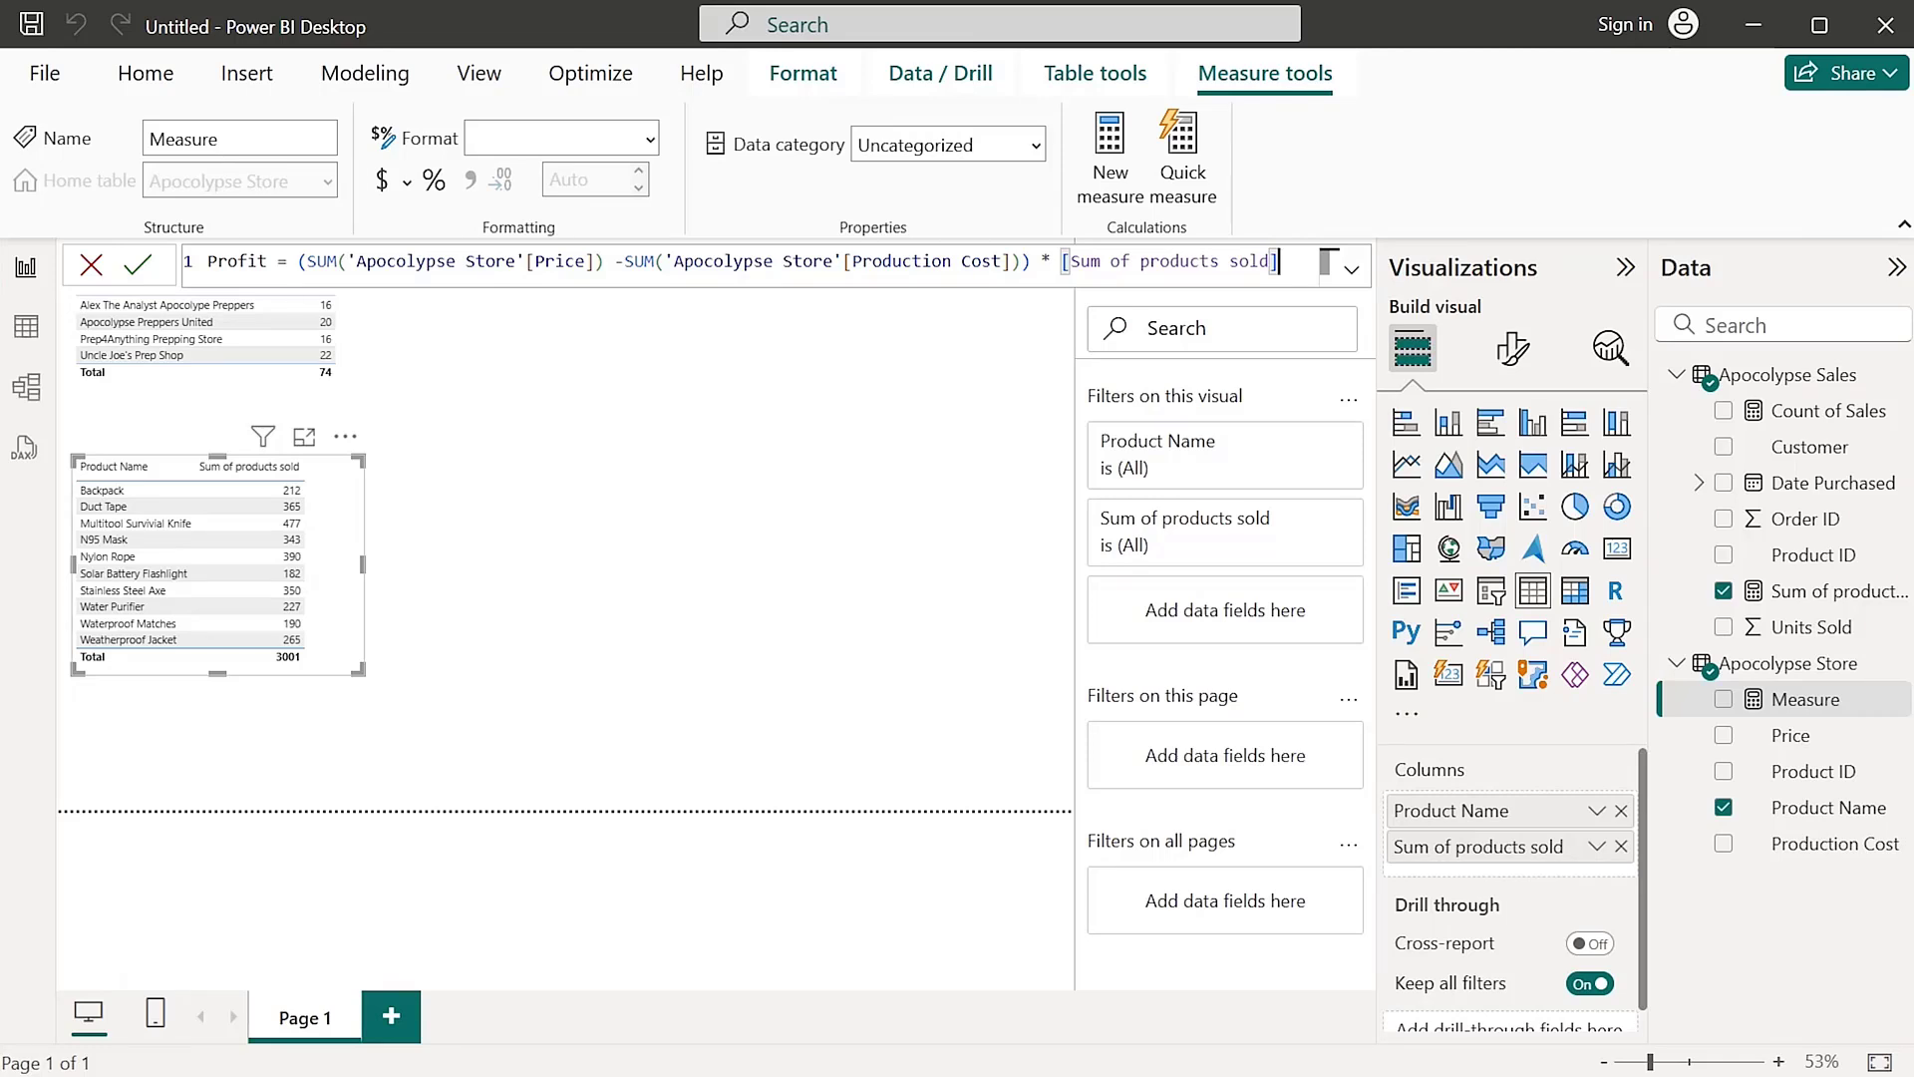
pyautogui.press('BackSpace')
pyautogui.press('BackSpace')
pyautogui.press('BackSpace')
pyautogui.press('BackSpace')
pyautogui.press('BackSpace')
pyautogui.press('BackSpace')
pyautogui.press('BackSpace')
pyautogui.press('BackSpace')
pyautogui.press('BackSpace')
pyautogui.press('BackSpace')
pyautogui.press('BackSpace')
pyautogui.press('BackSpace')
pyautogui.press('BackSpace')
pyautogui.press('BackSpace')
pyautogui.press('BackSpace')
pyautogui.press('BackSpace')
pyautogui.press('BackSpace')
pyautogui.press('BackSpace')
pyautogui.press('BackSpace')
pyautogui.press('BackSpace')
pyautogui.press('BackSpace')
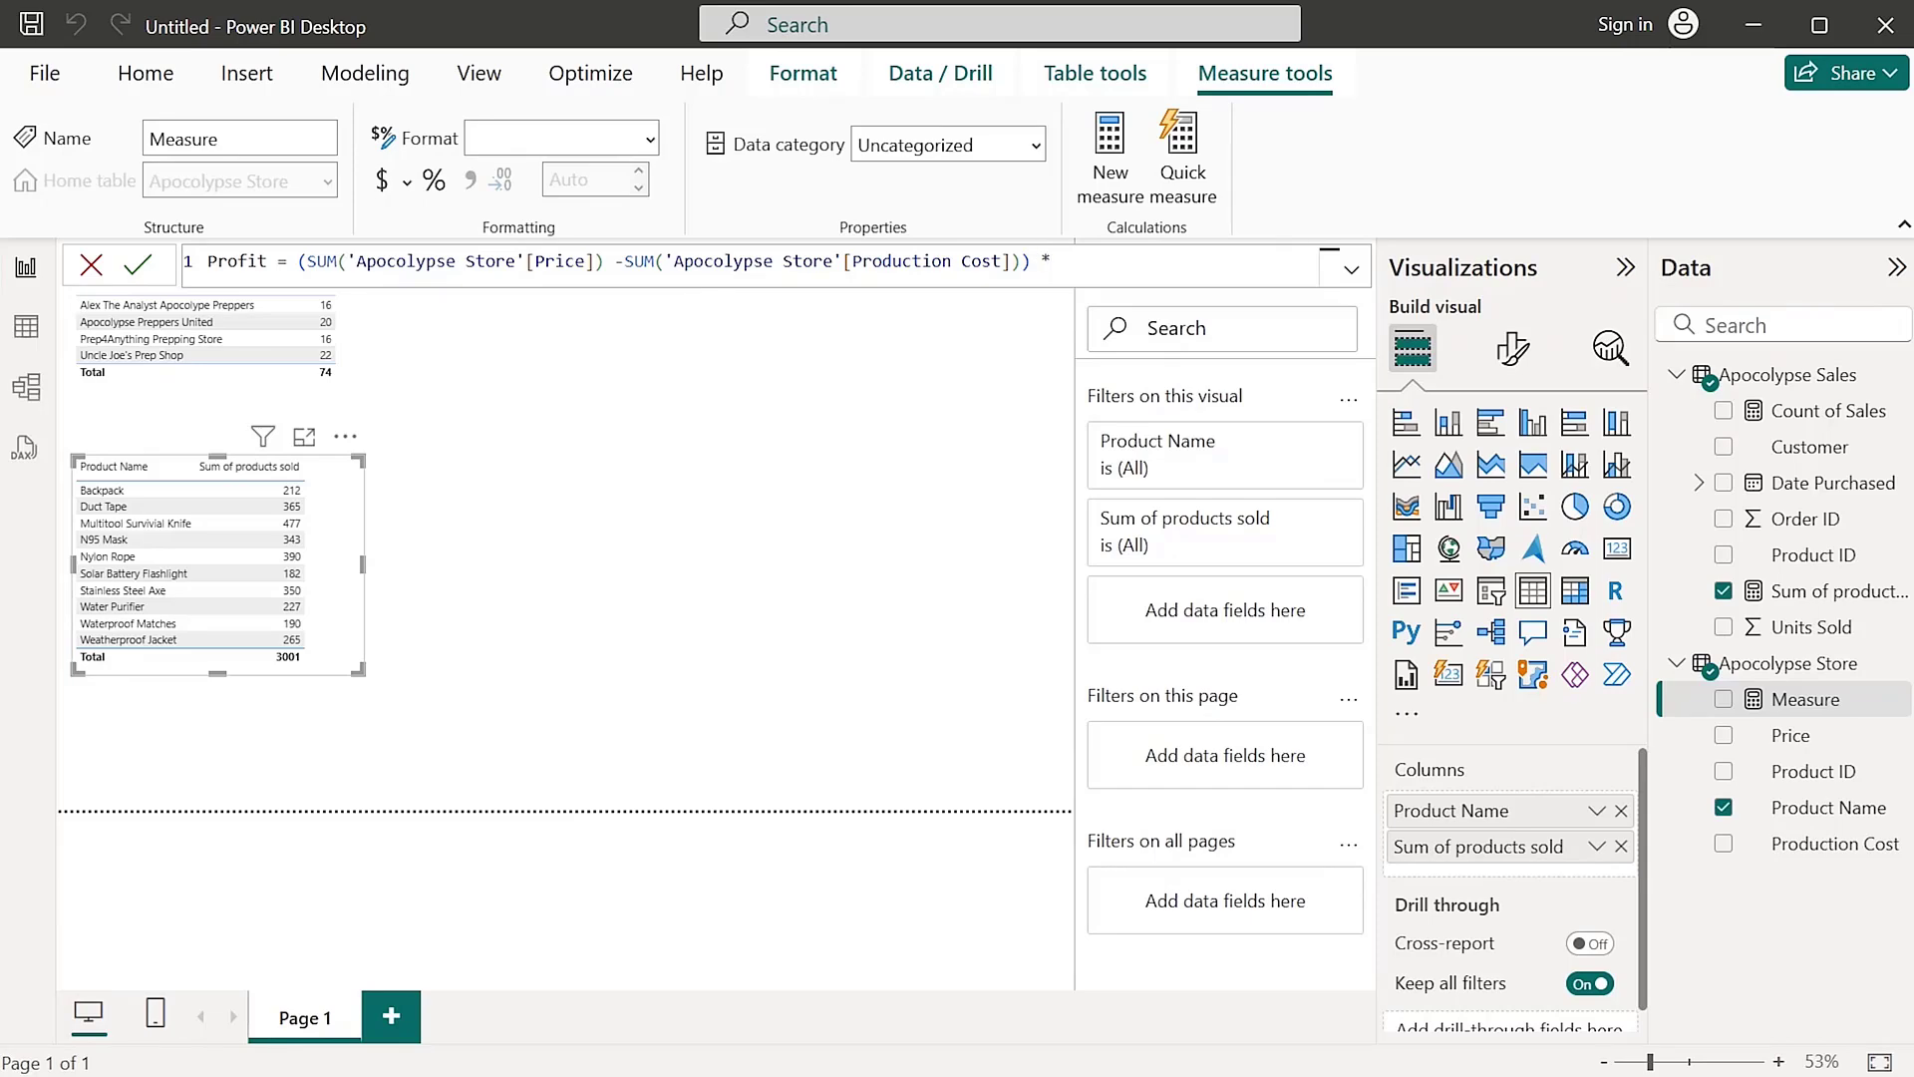
# Complete the formula with SUM('Apocolypse Sales'[Units Sold]) as the factor and commit the Profit measure
pyautogui.write('sum(')
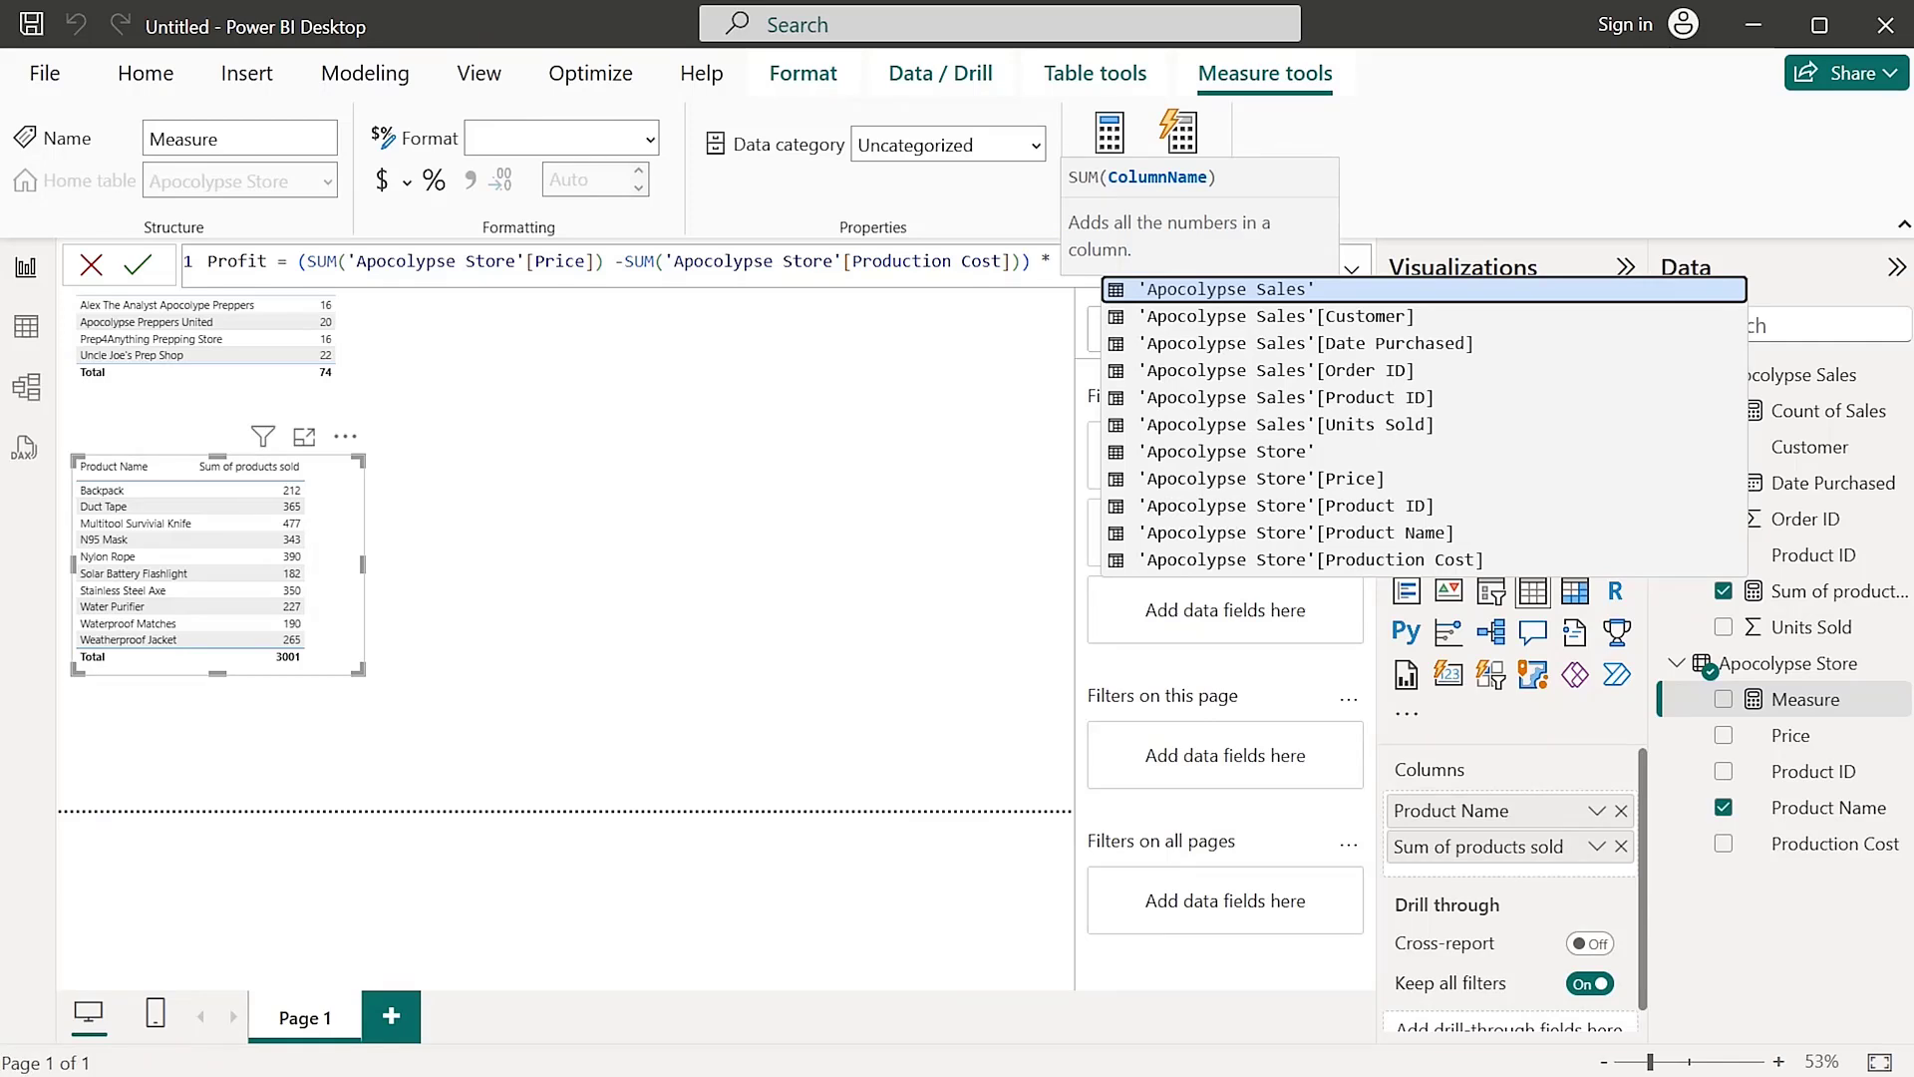
pyautogui.write("'Apocolypse Sales'[Units Sold]")
pyautogui.press('Tab')
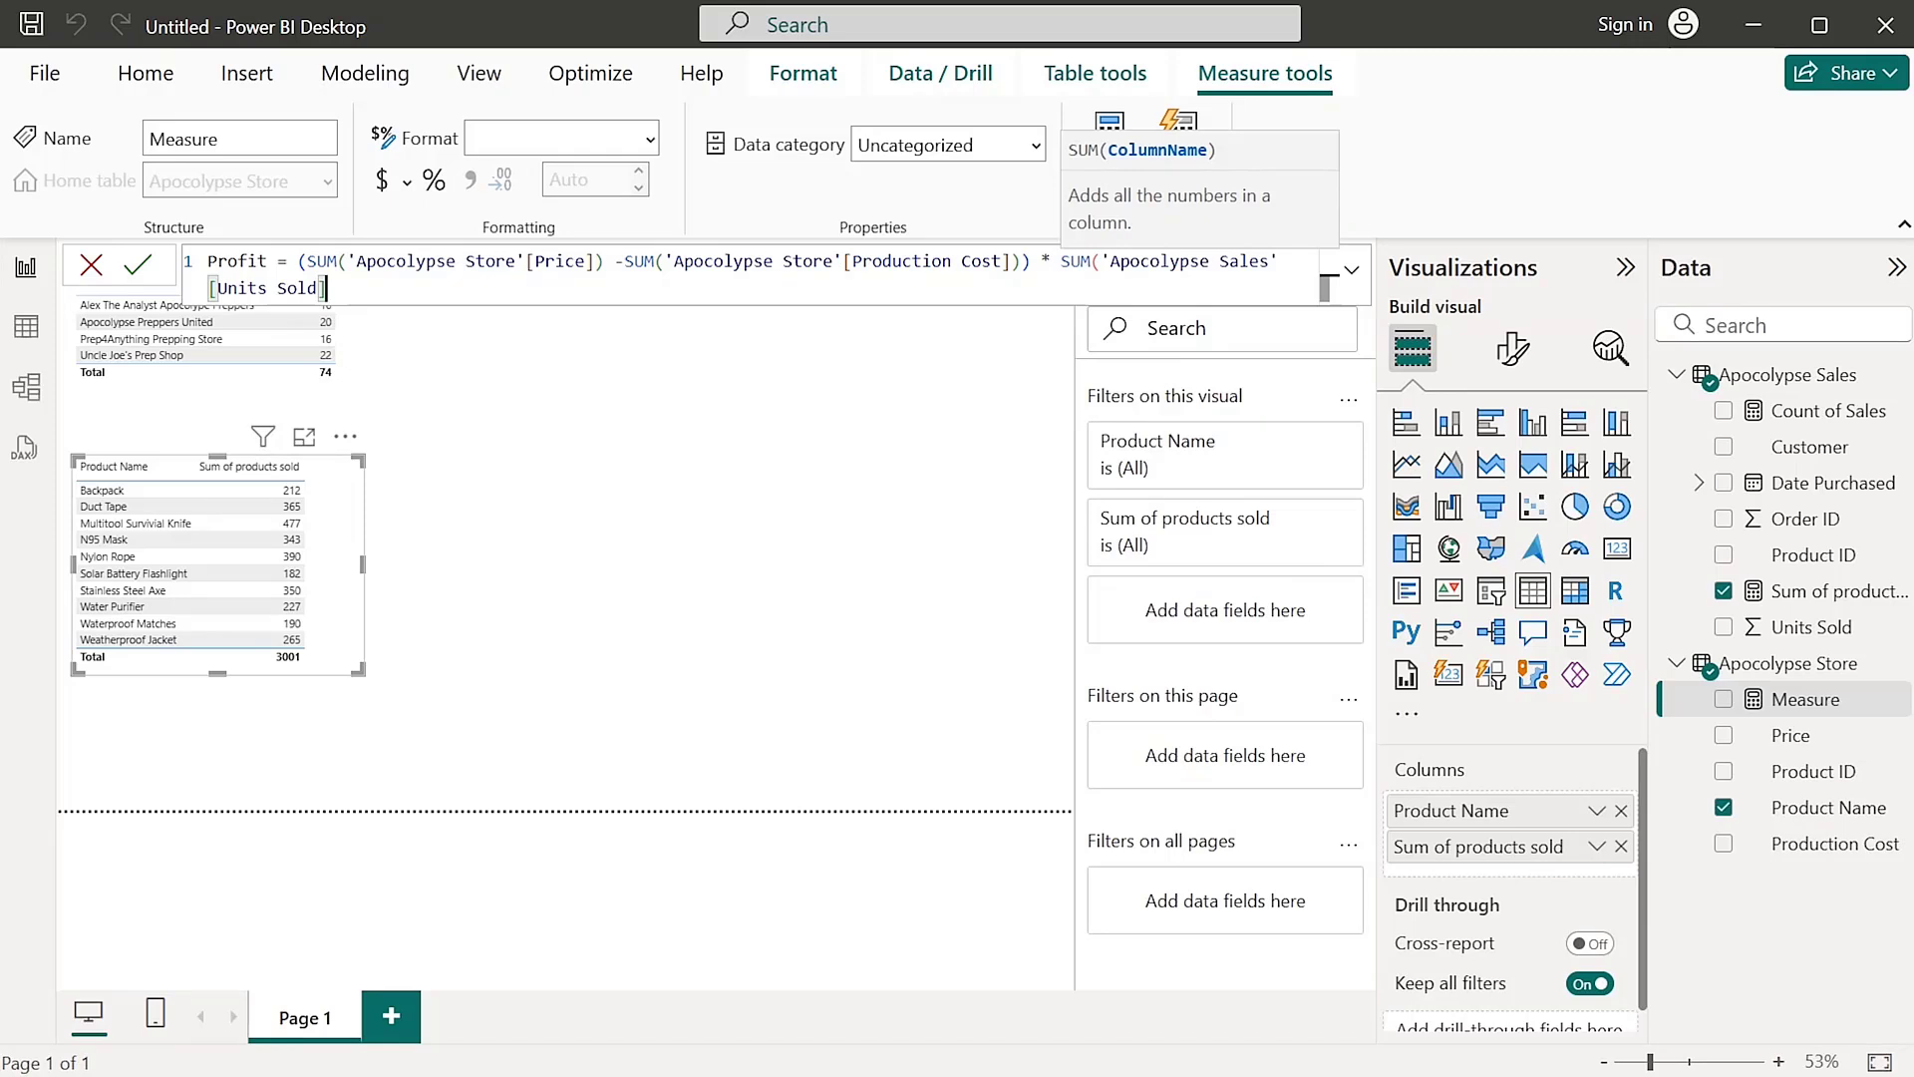
pyautogui.write(')')
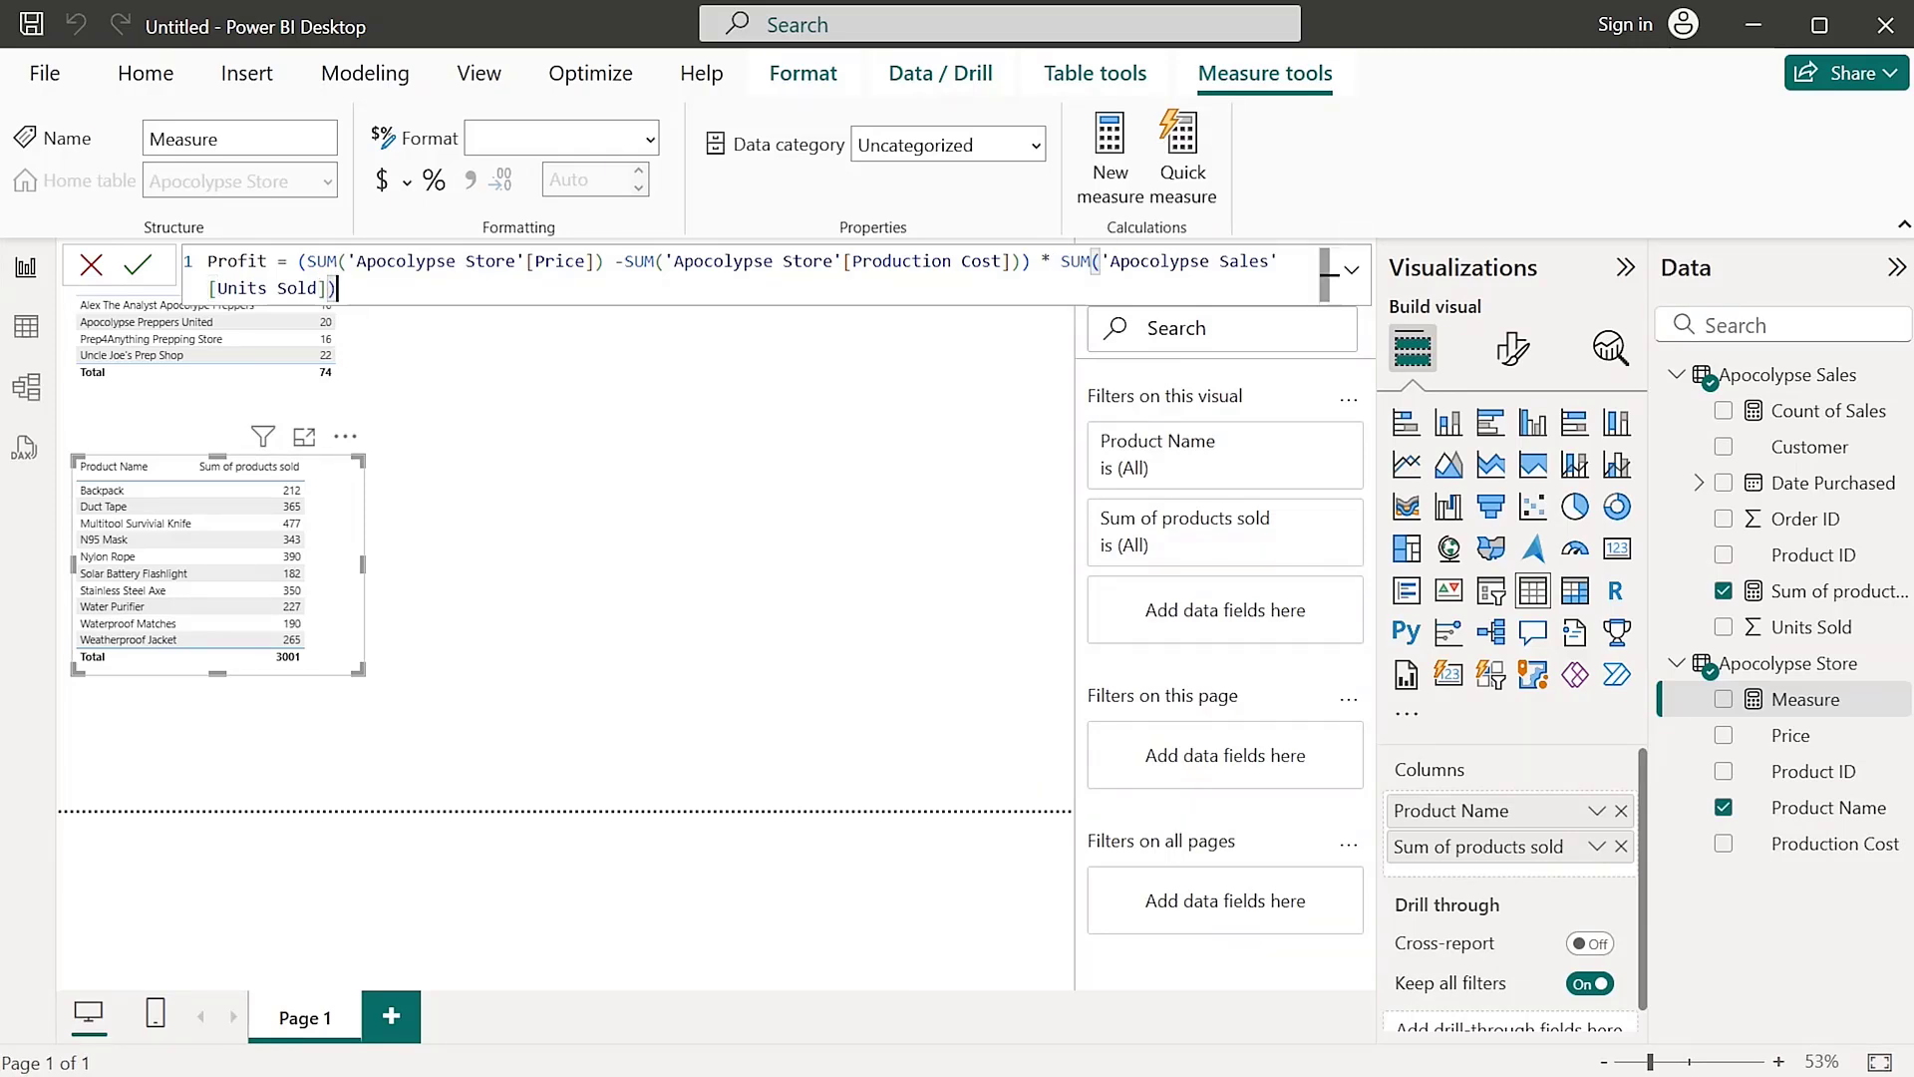
pyautogui.press('BackSpace')
pyautogui.write(')')
pyautogui.click(137, 265)
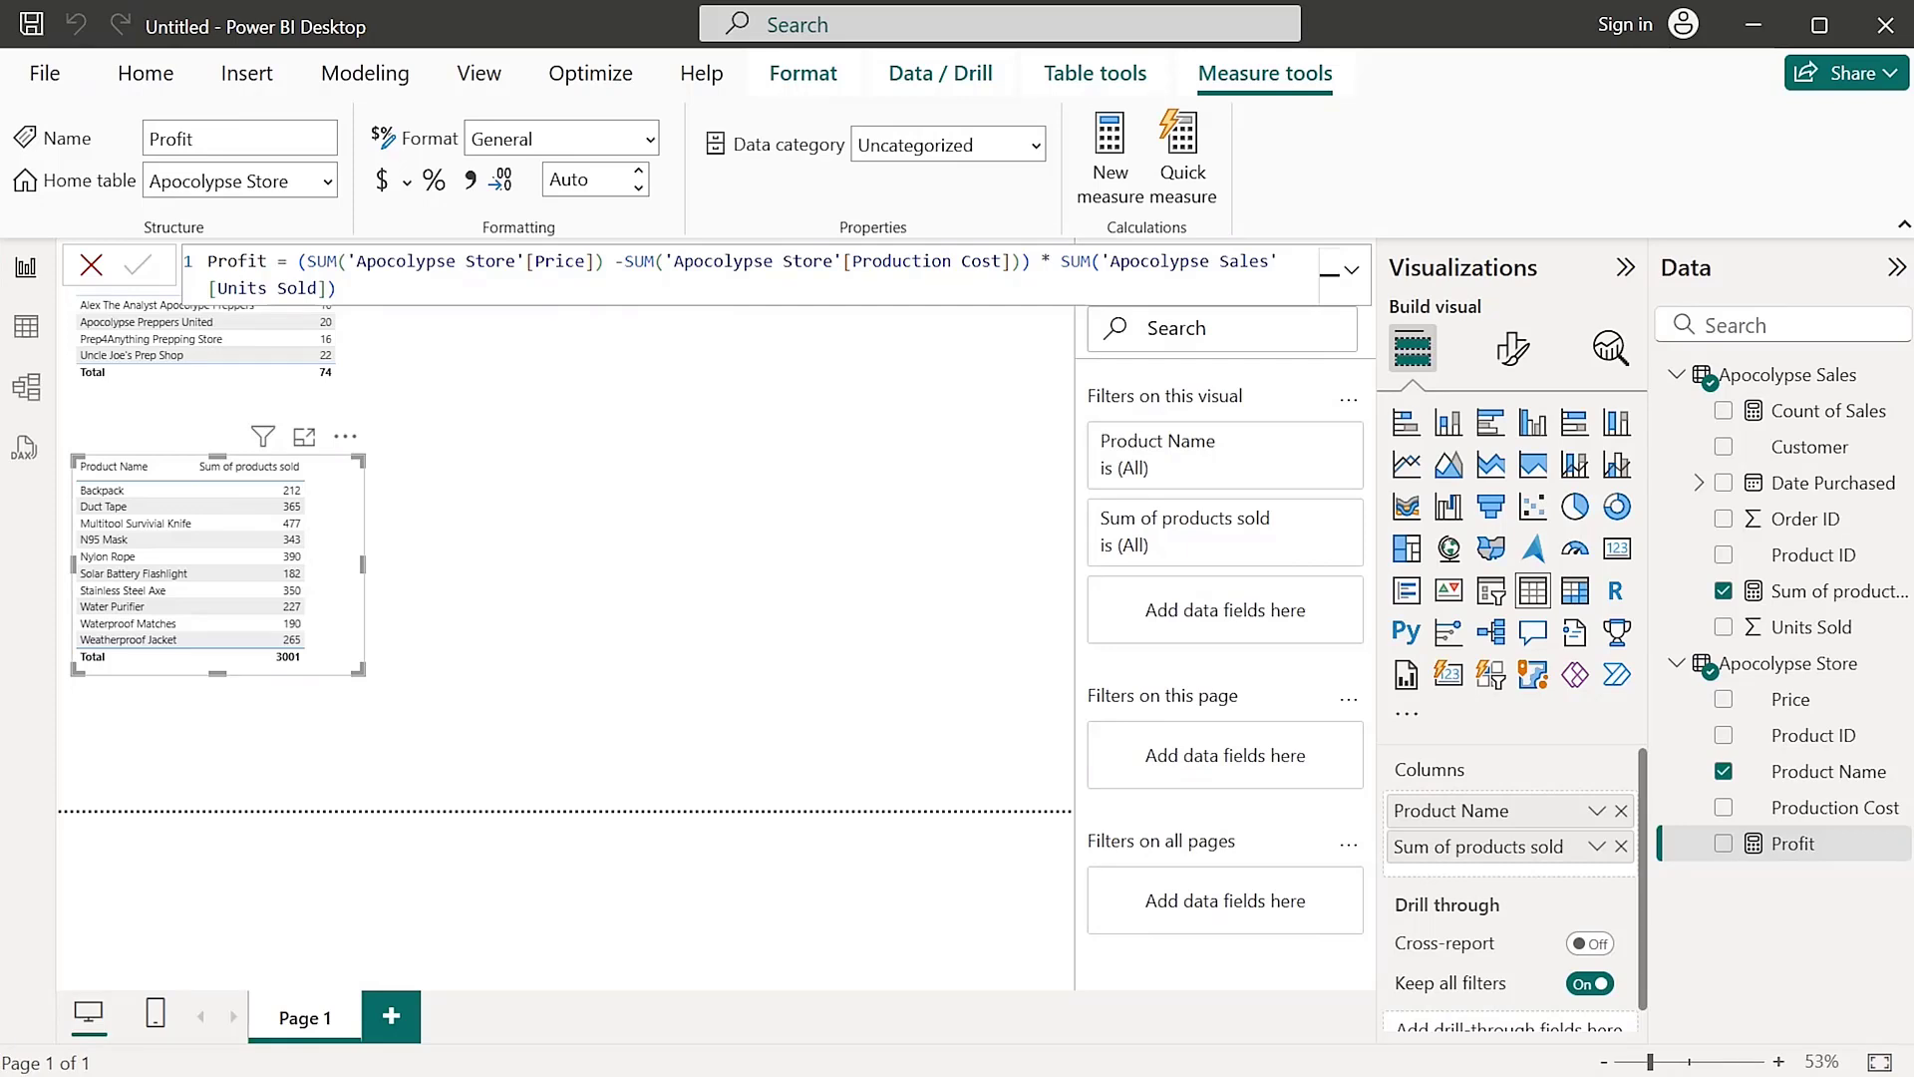
# Create a separate table visual of the Profit measure and nudge it slightly on the report page
pyautogui.click(638, 558)
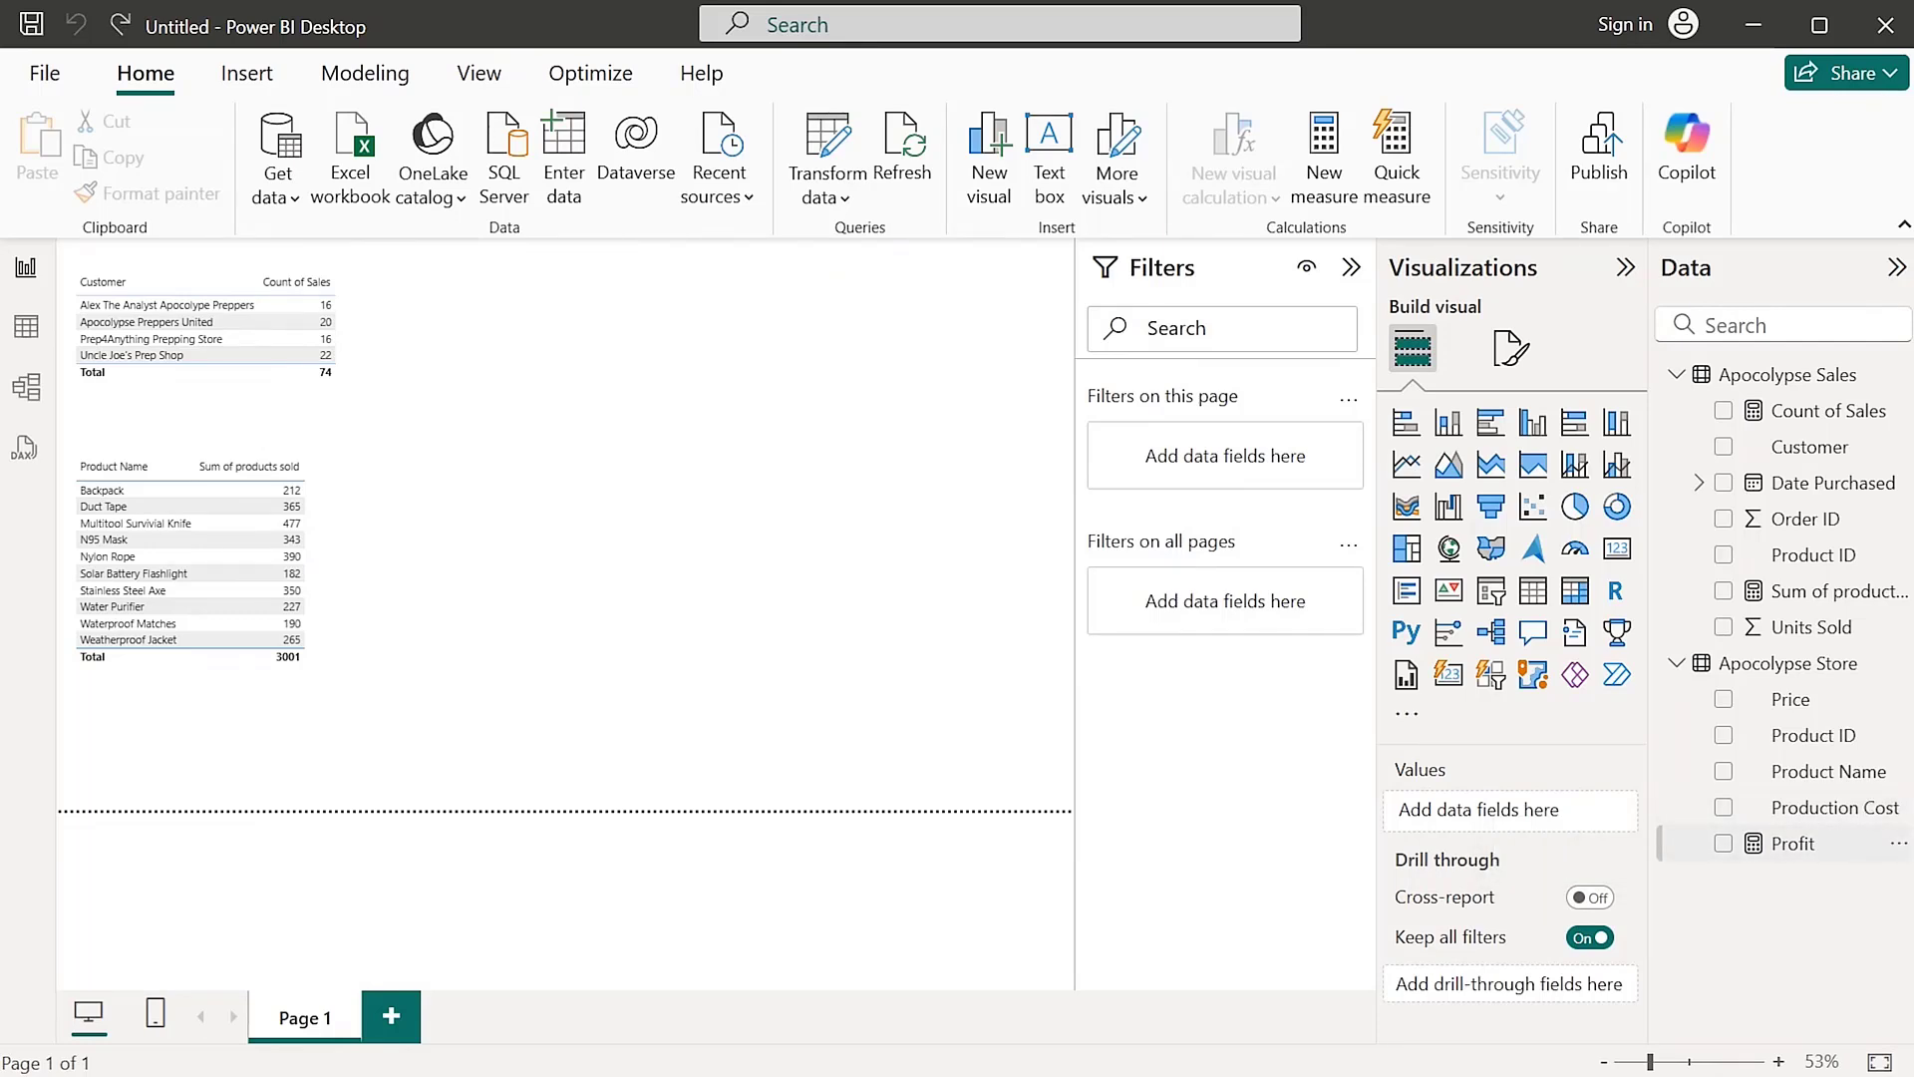
pyautogui.click(1723, 843)
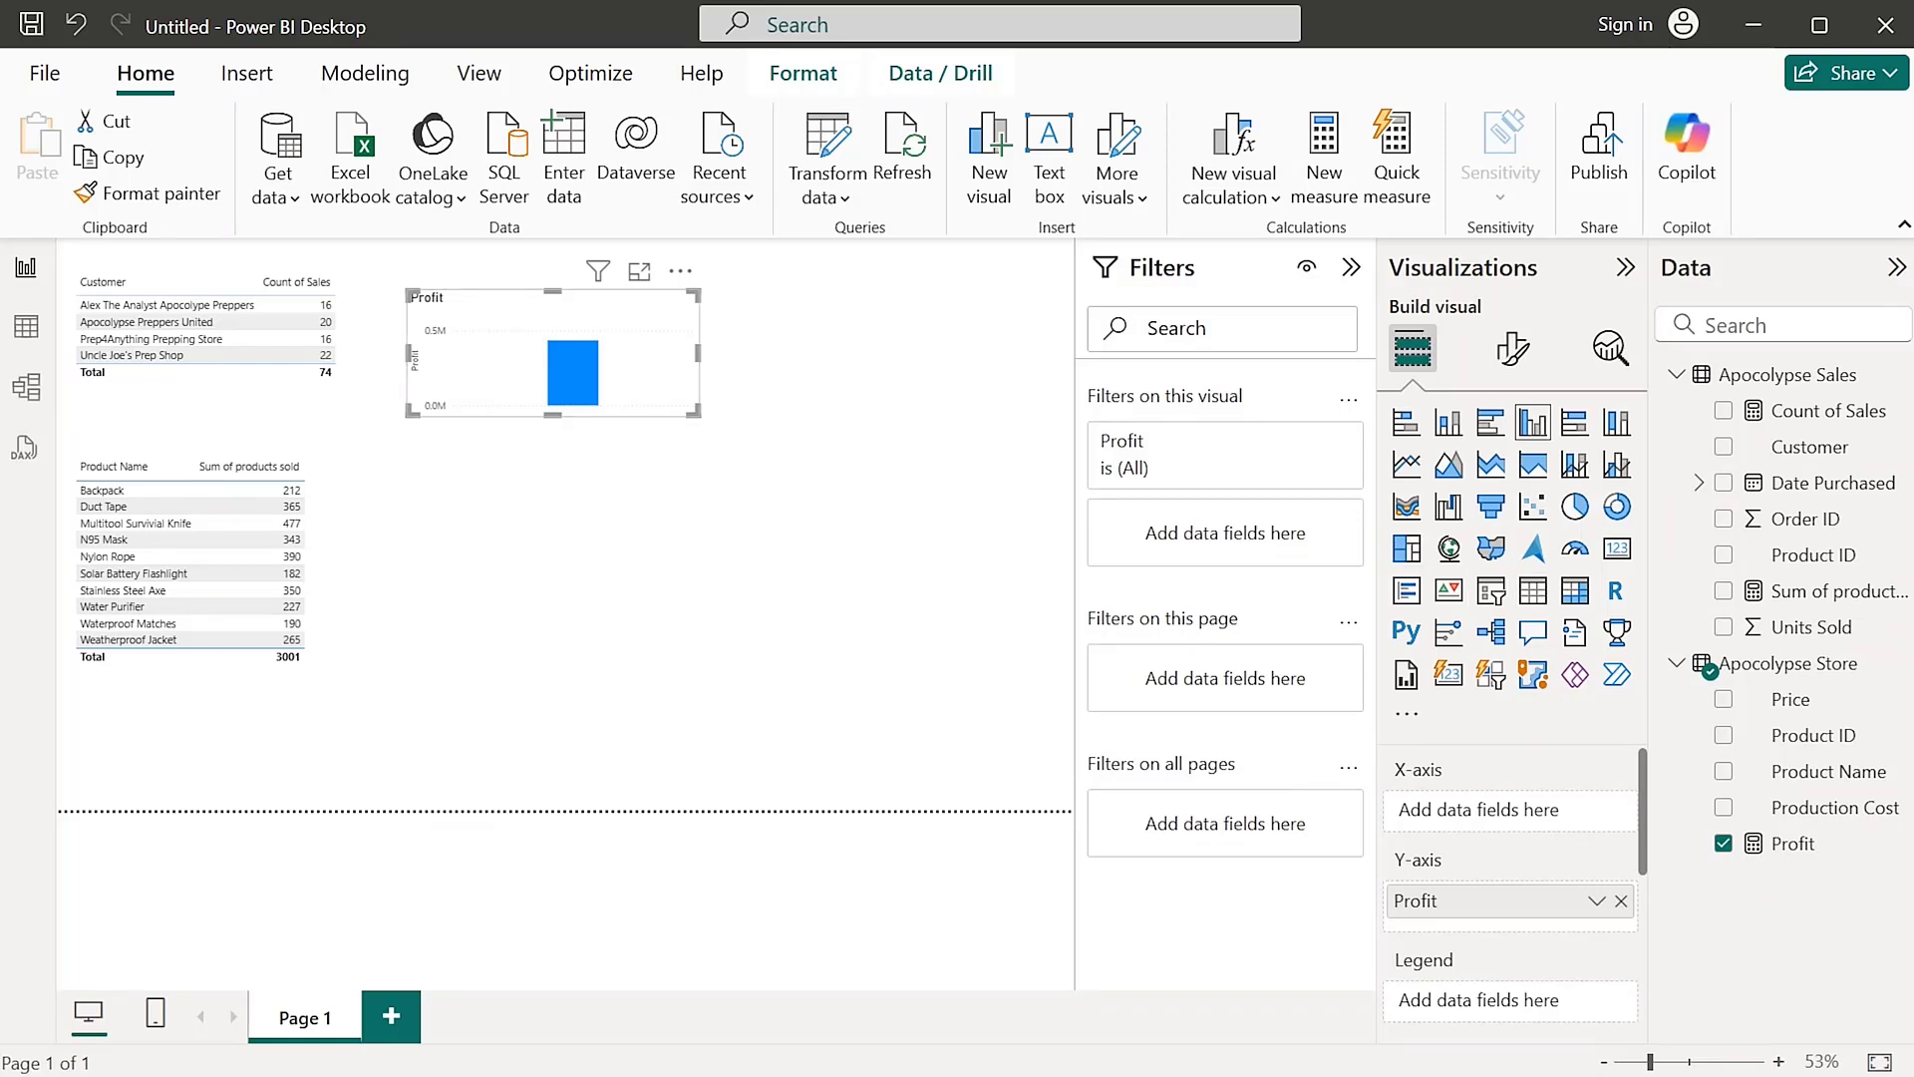
pyautogui.click(1534, 590)
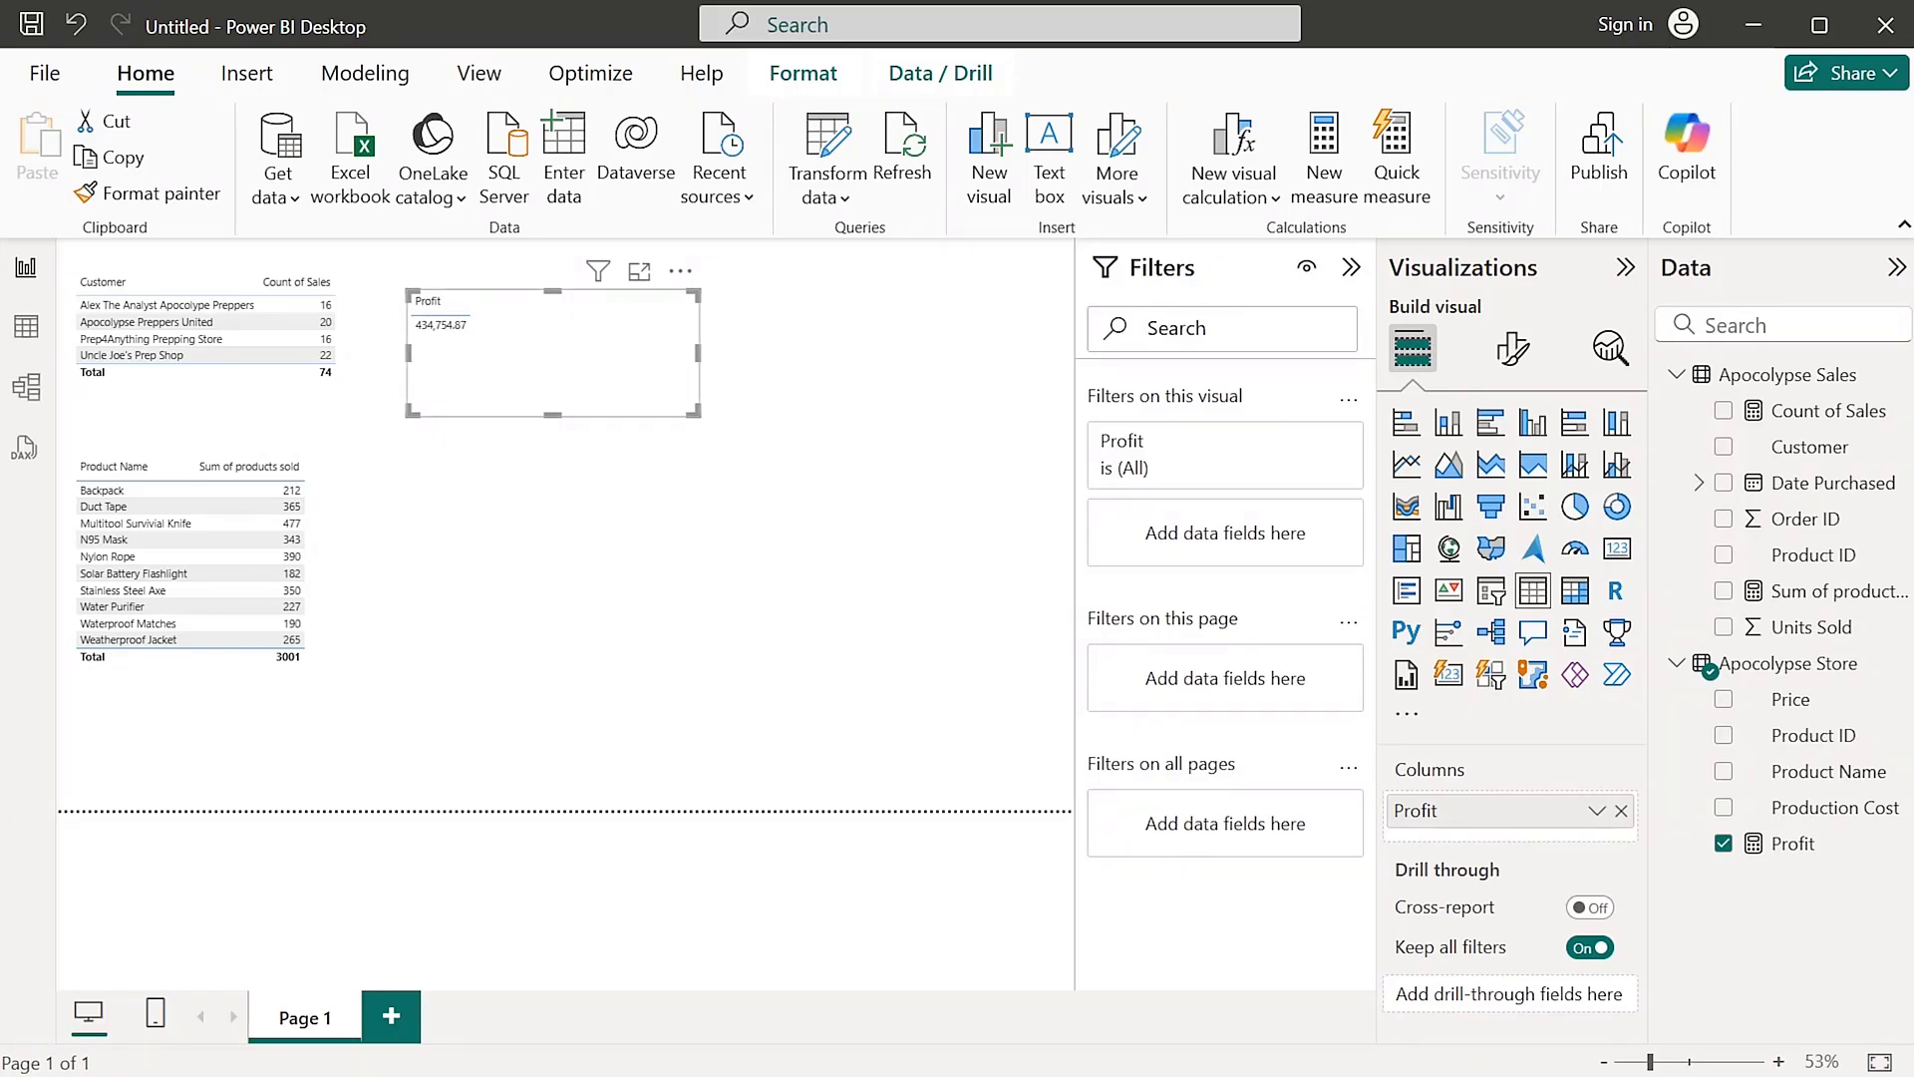
pyautogui.moveTo(553, 359); pyautogui.dragTo(566, 371)
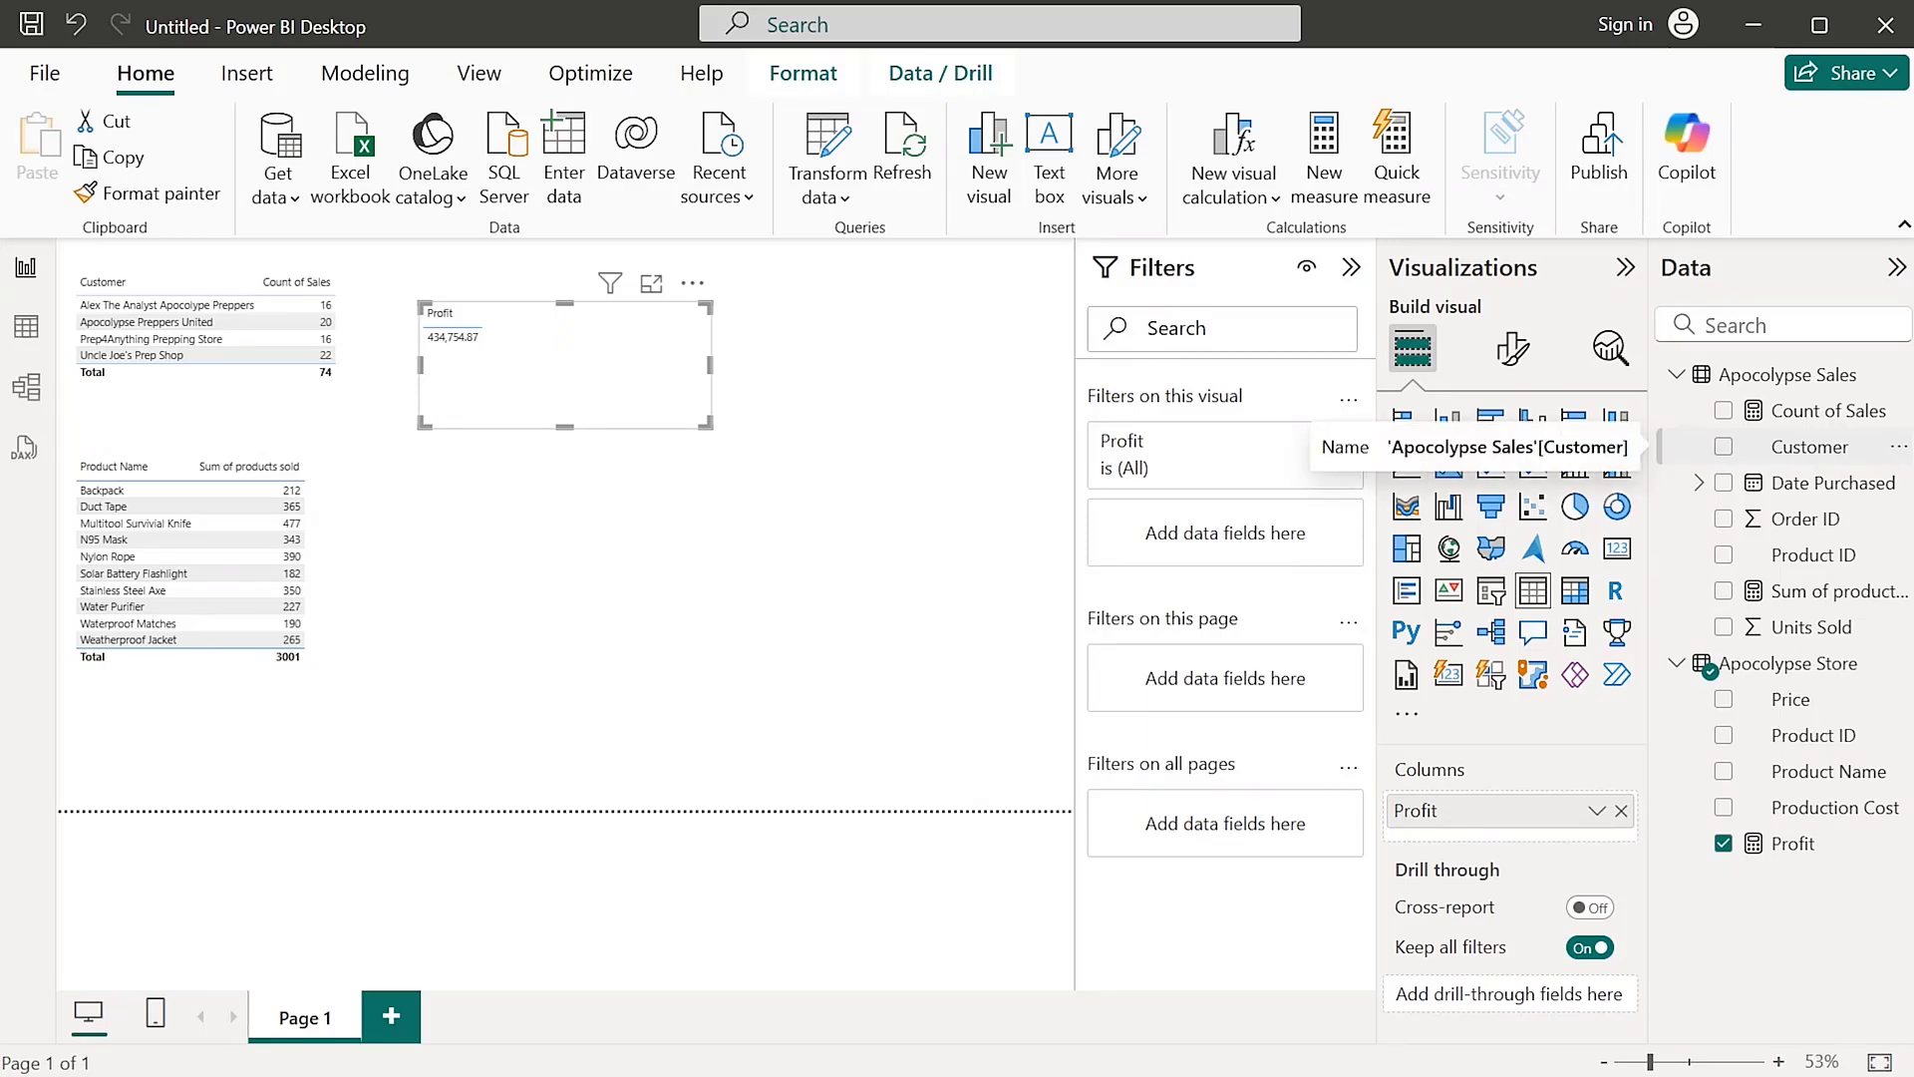
# Add the Customer field to the Profit table and move it ahead of Profit as the first column
pyautogui.click(1723, 447)
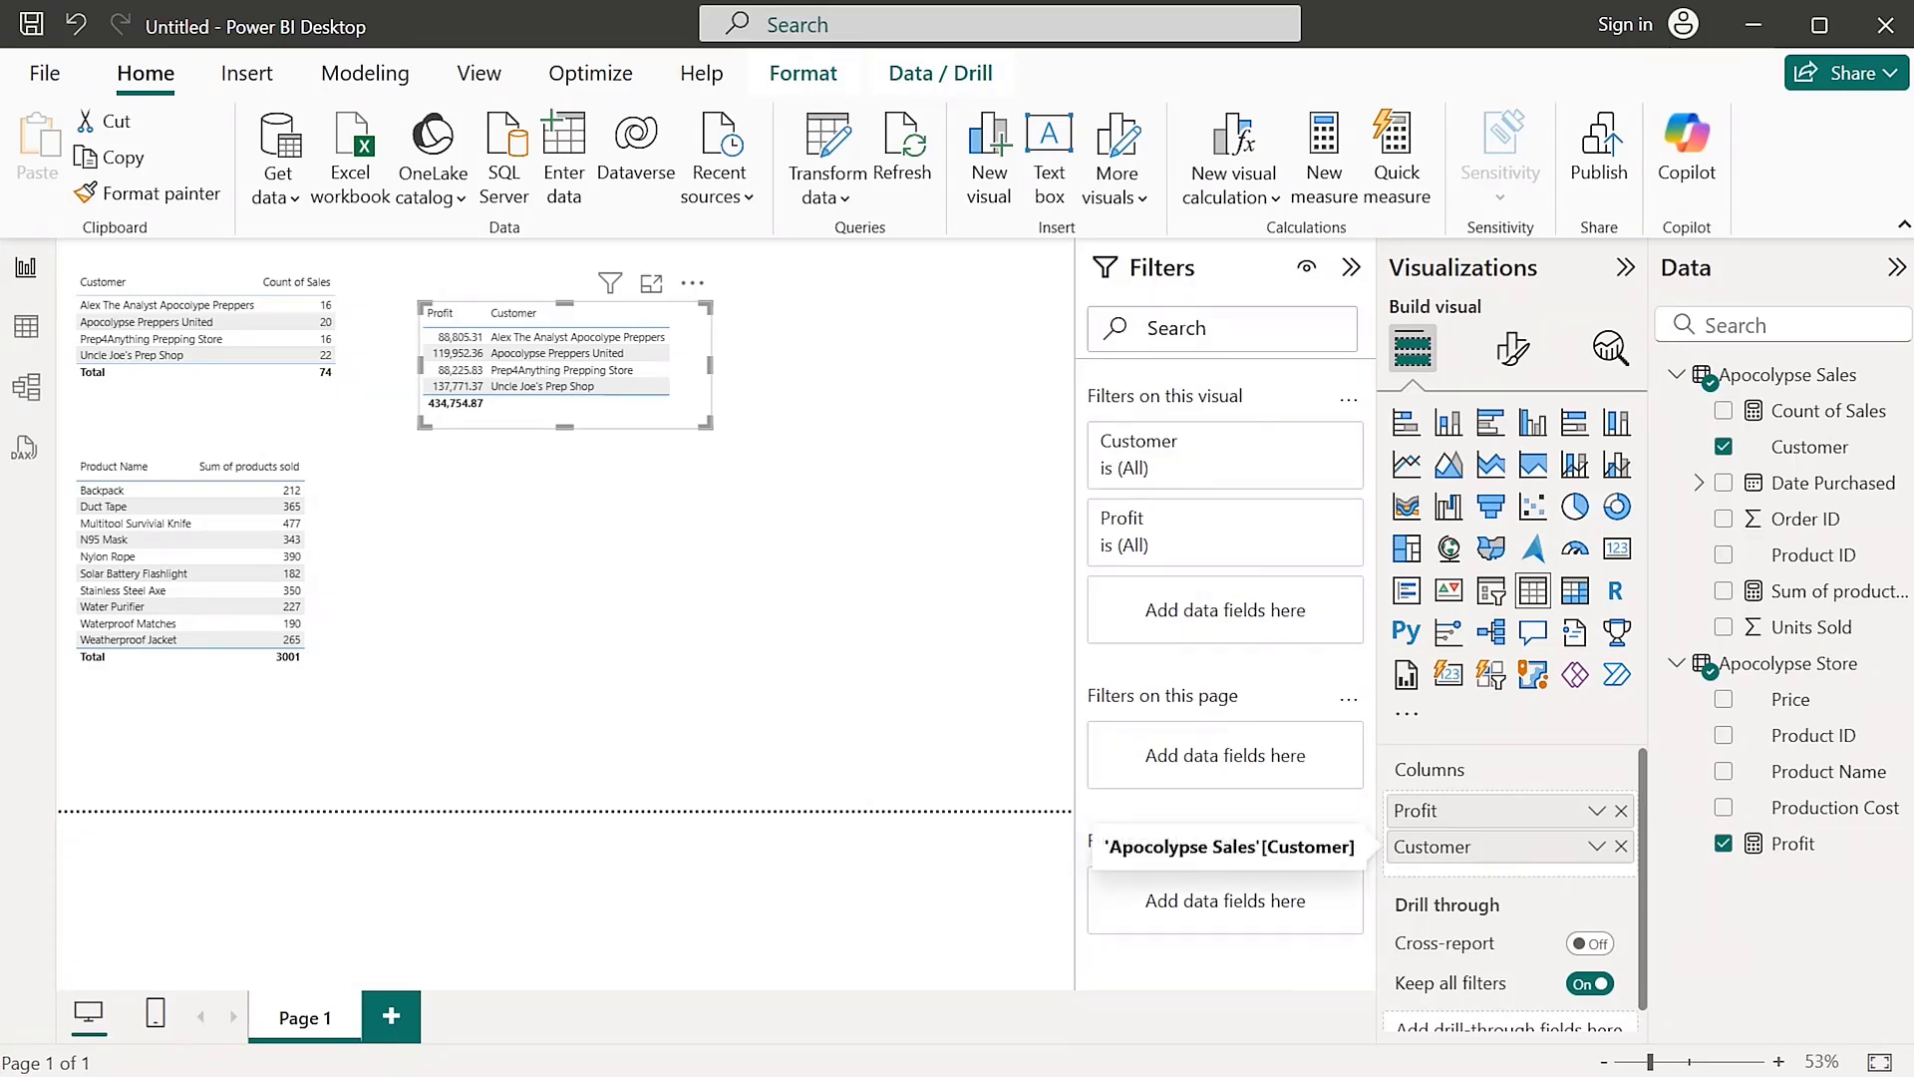
pyautogui.click(1597, 846)
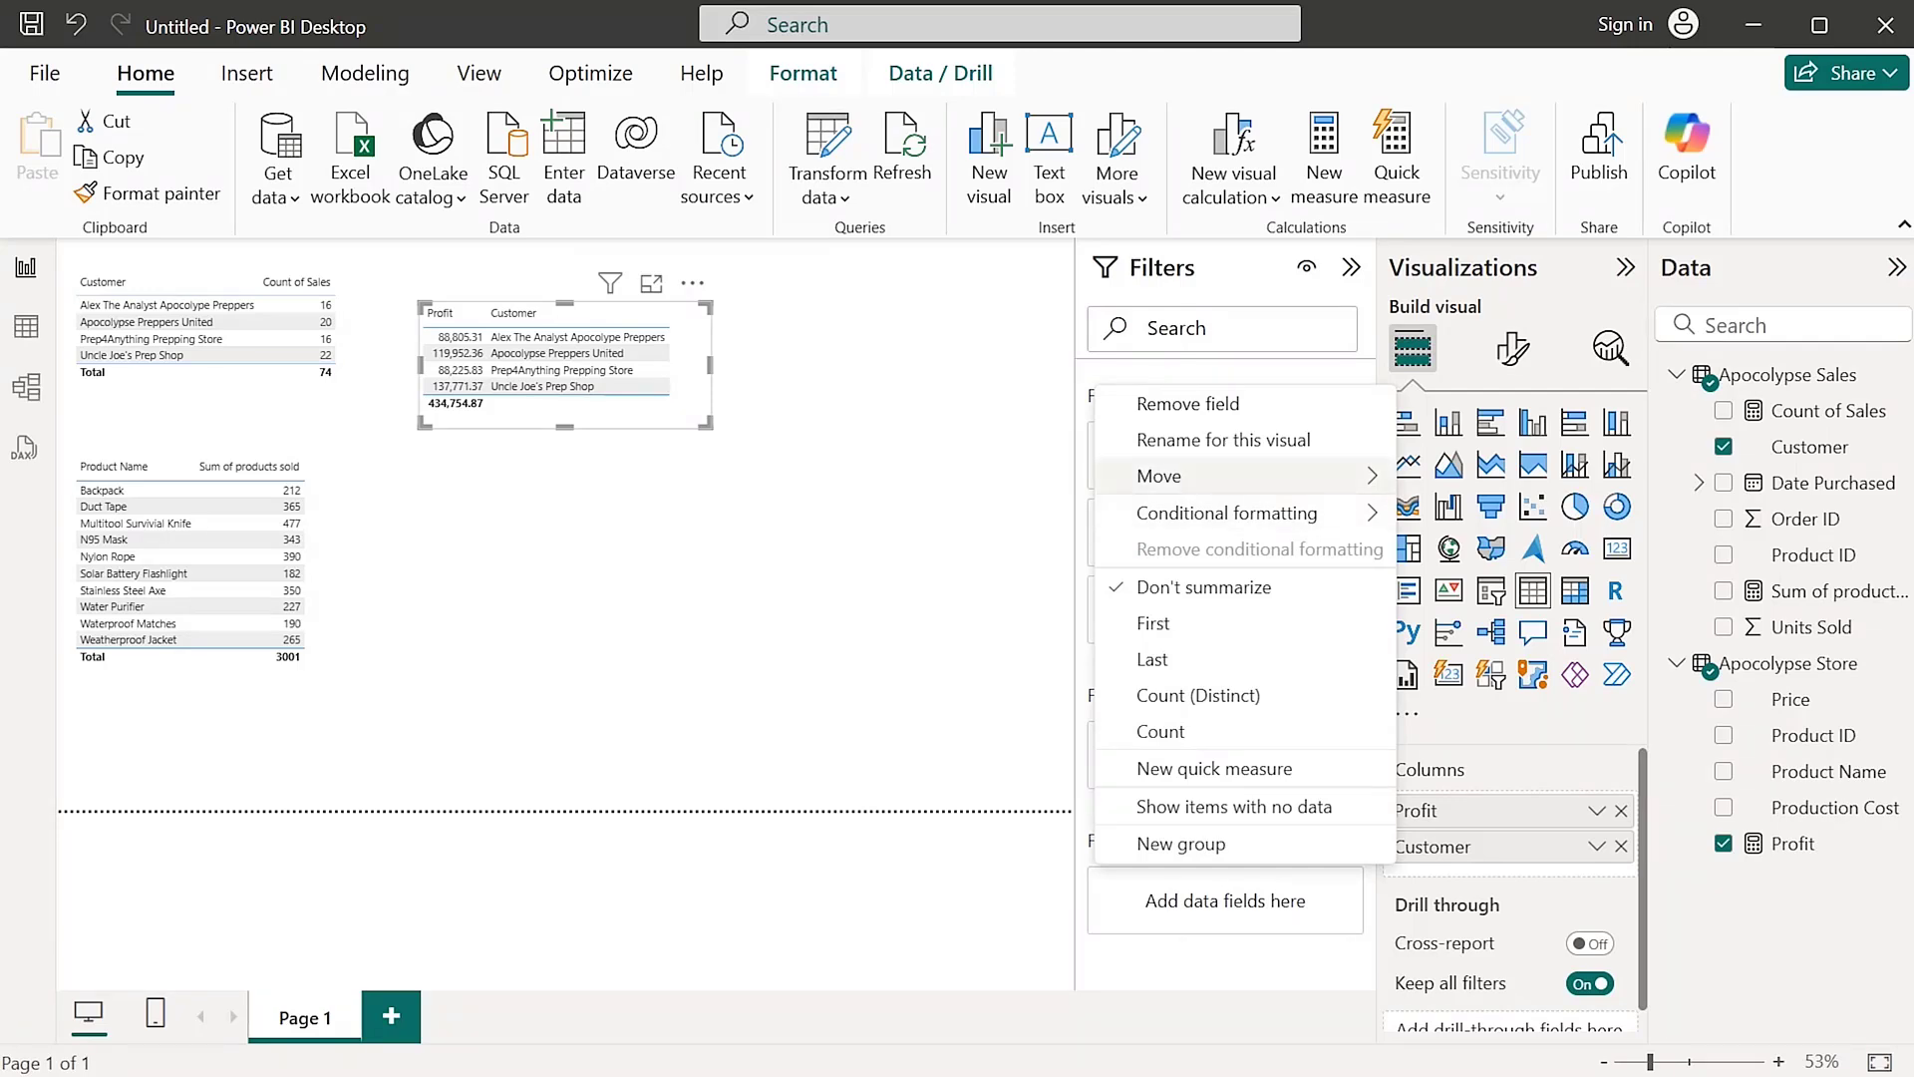
pyautogui.moveTo(1286, 475)
pyautogui.click(1434, 550)
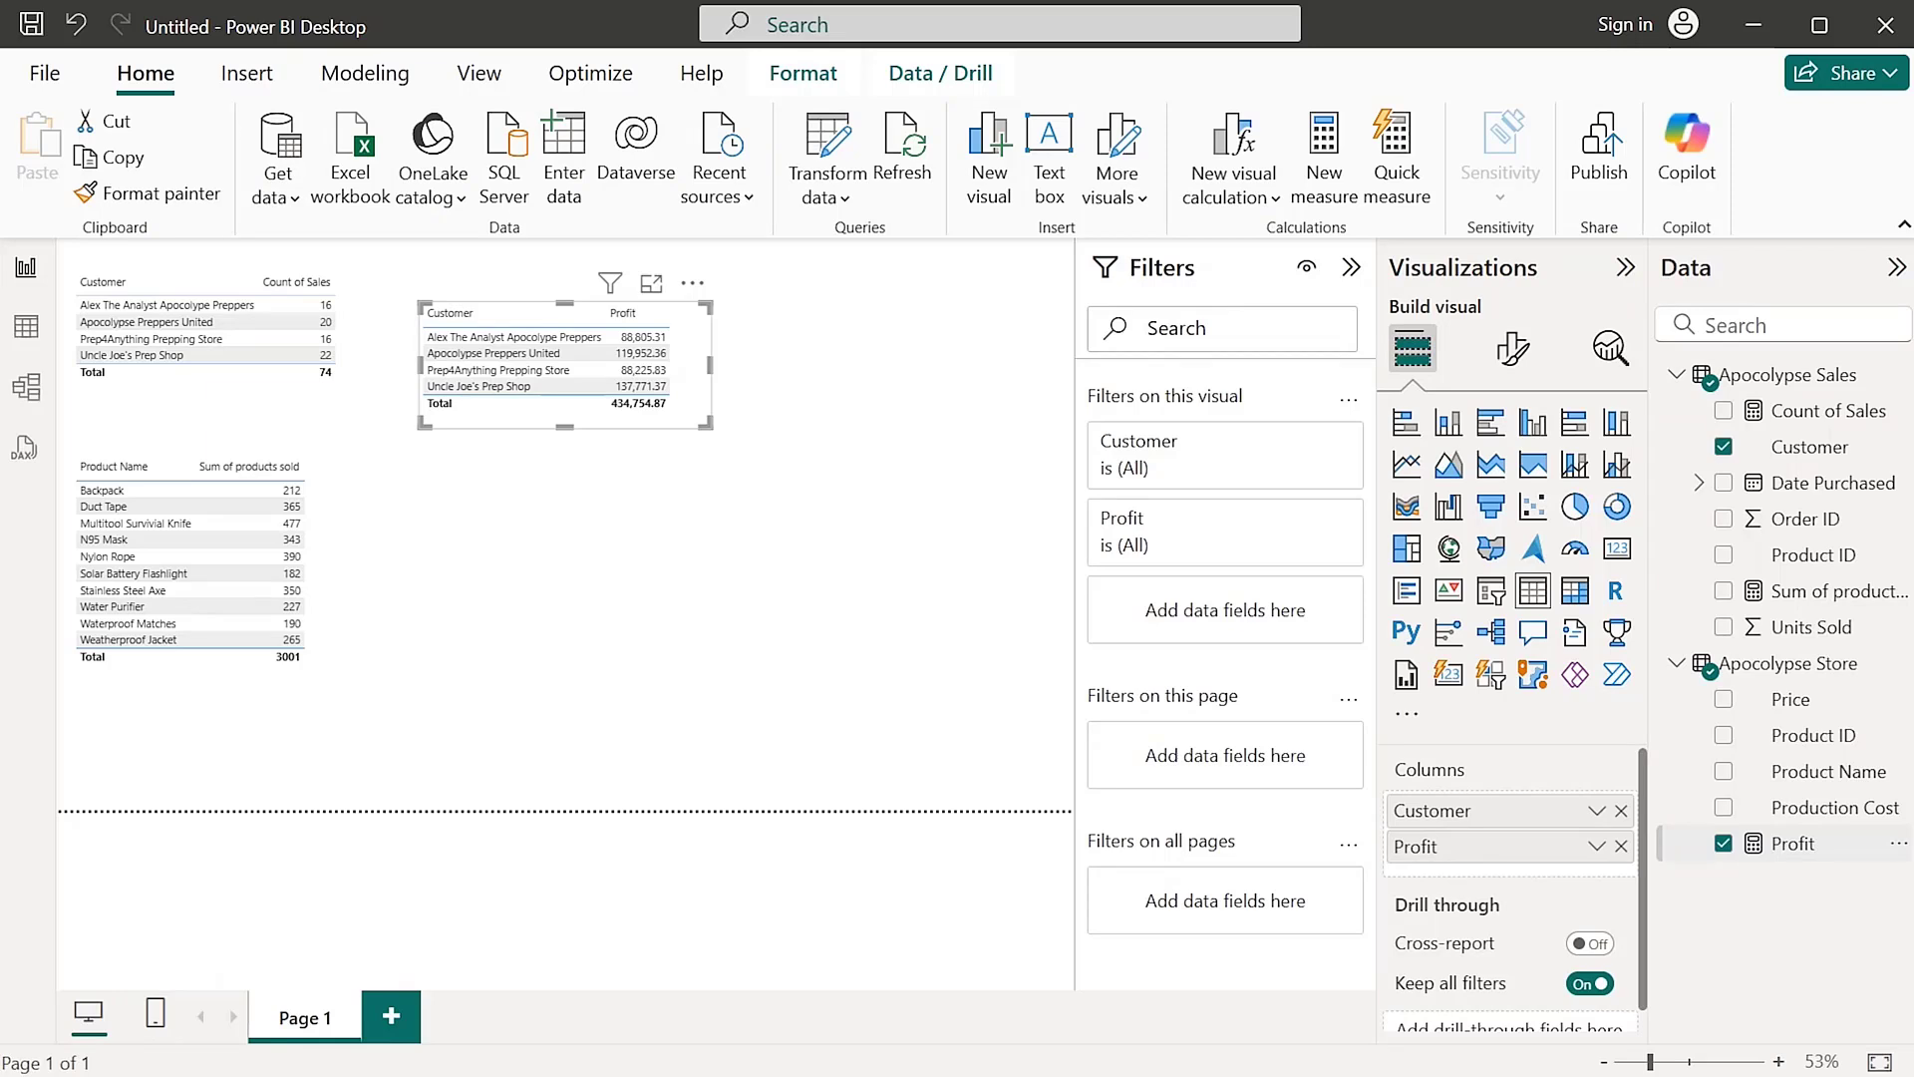
# Open the Profit measure's formula and copy its entire text
pyautogui.click(1793, 843)
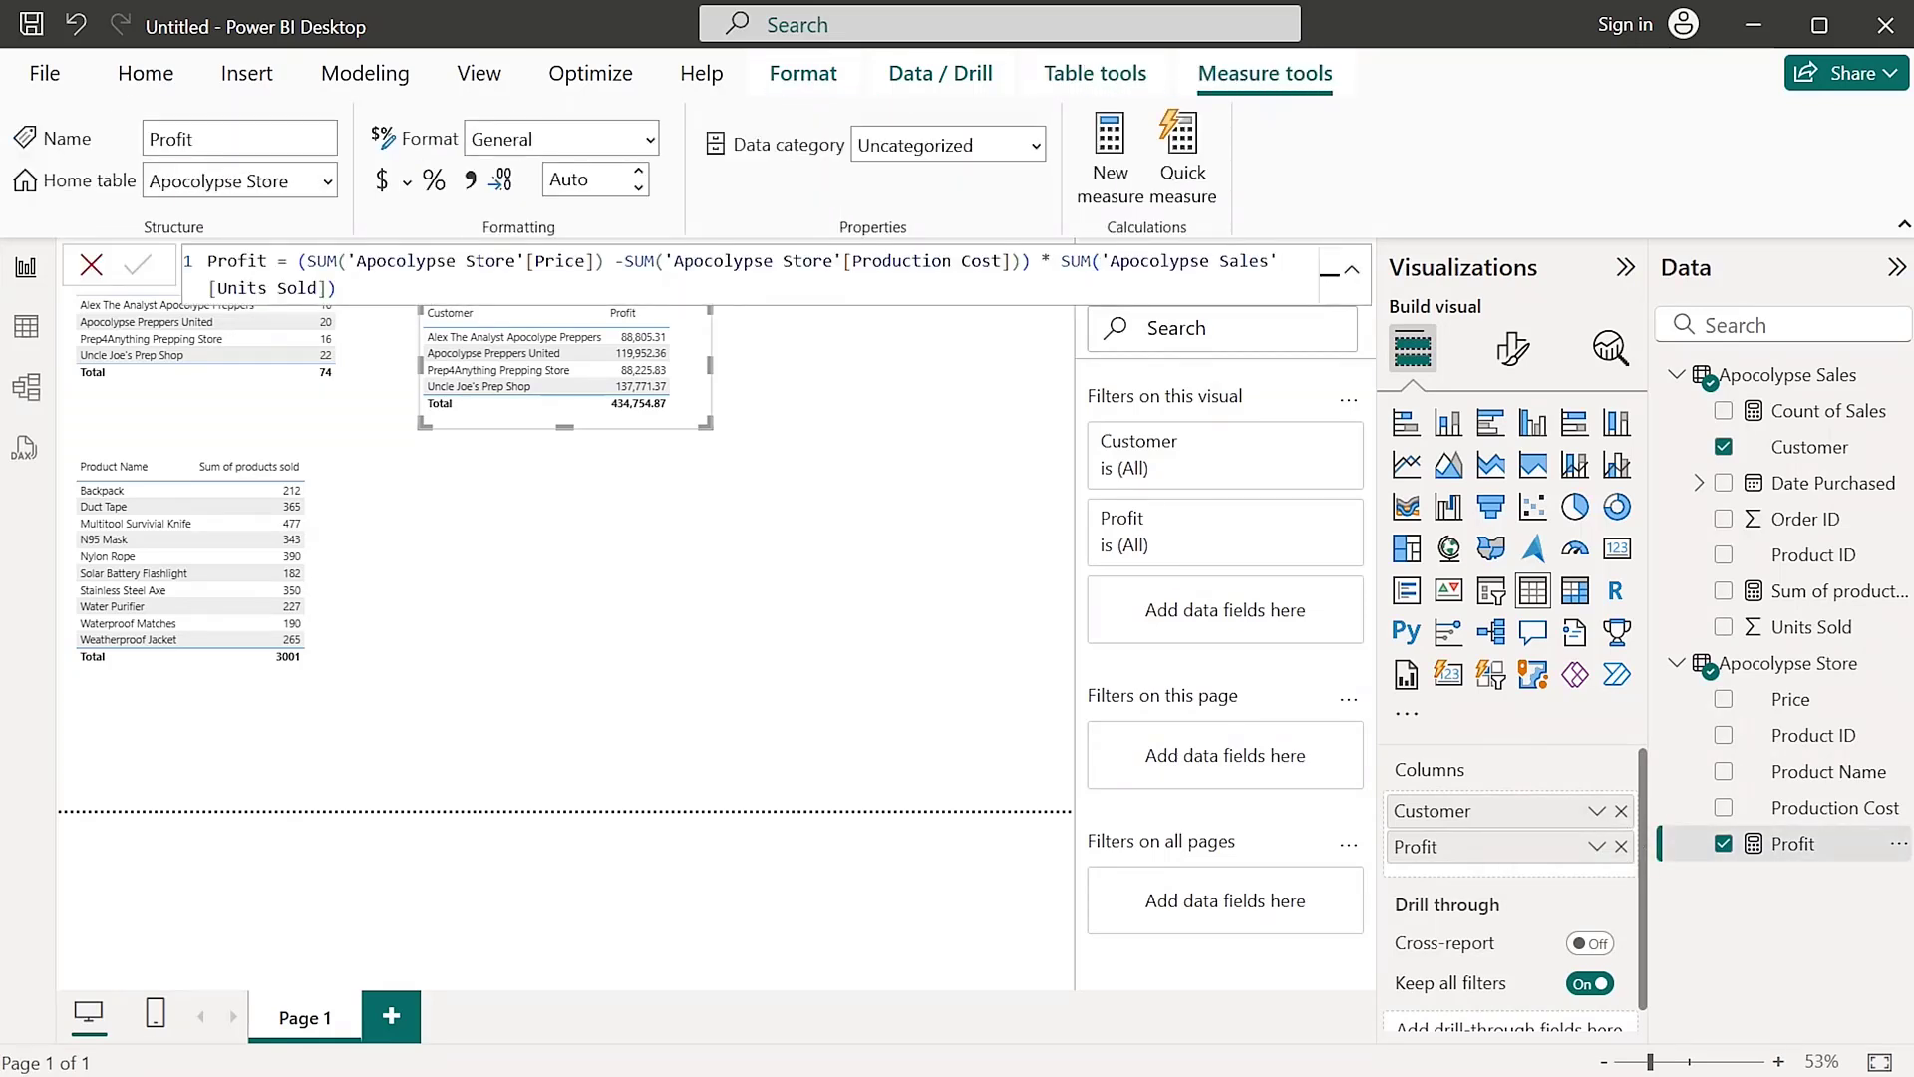
pyautogui.moveTo(341, 289); pyautogui.dragTo(208, 263)
pyautogui.hotkey('ctrl', 'c')
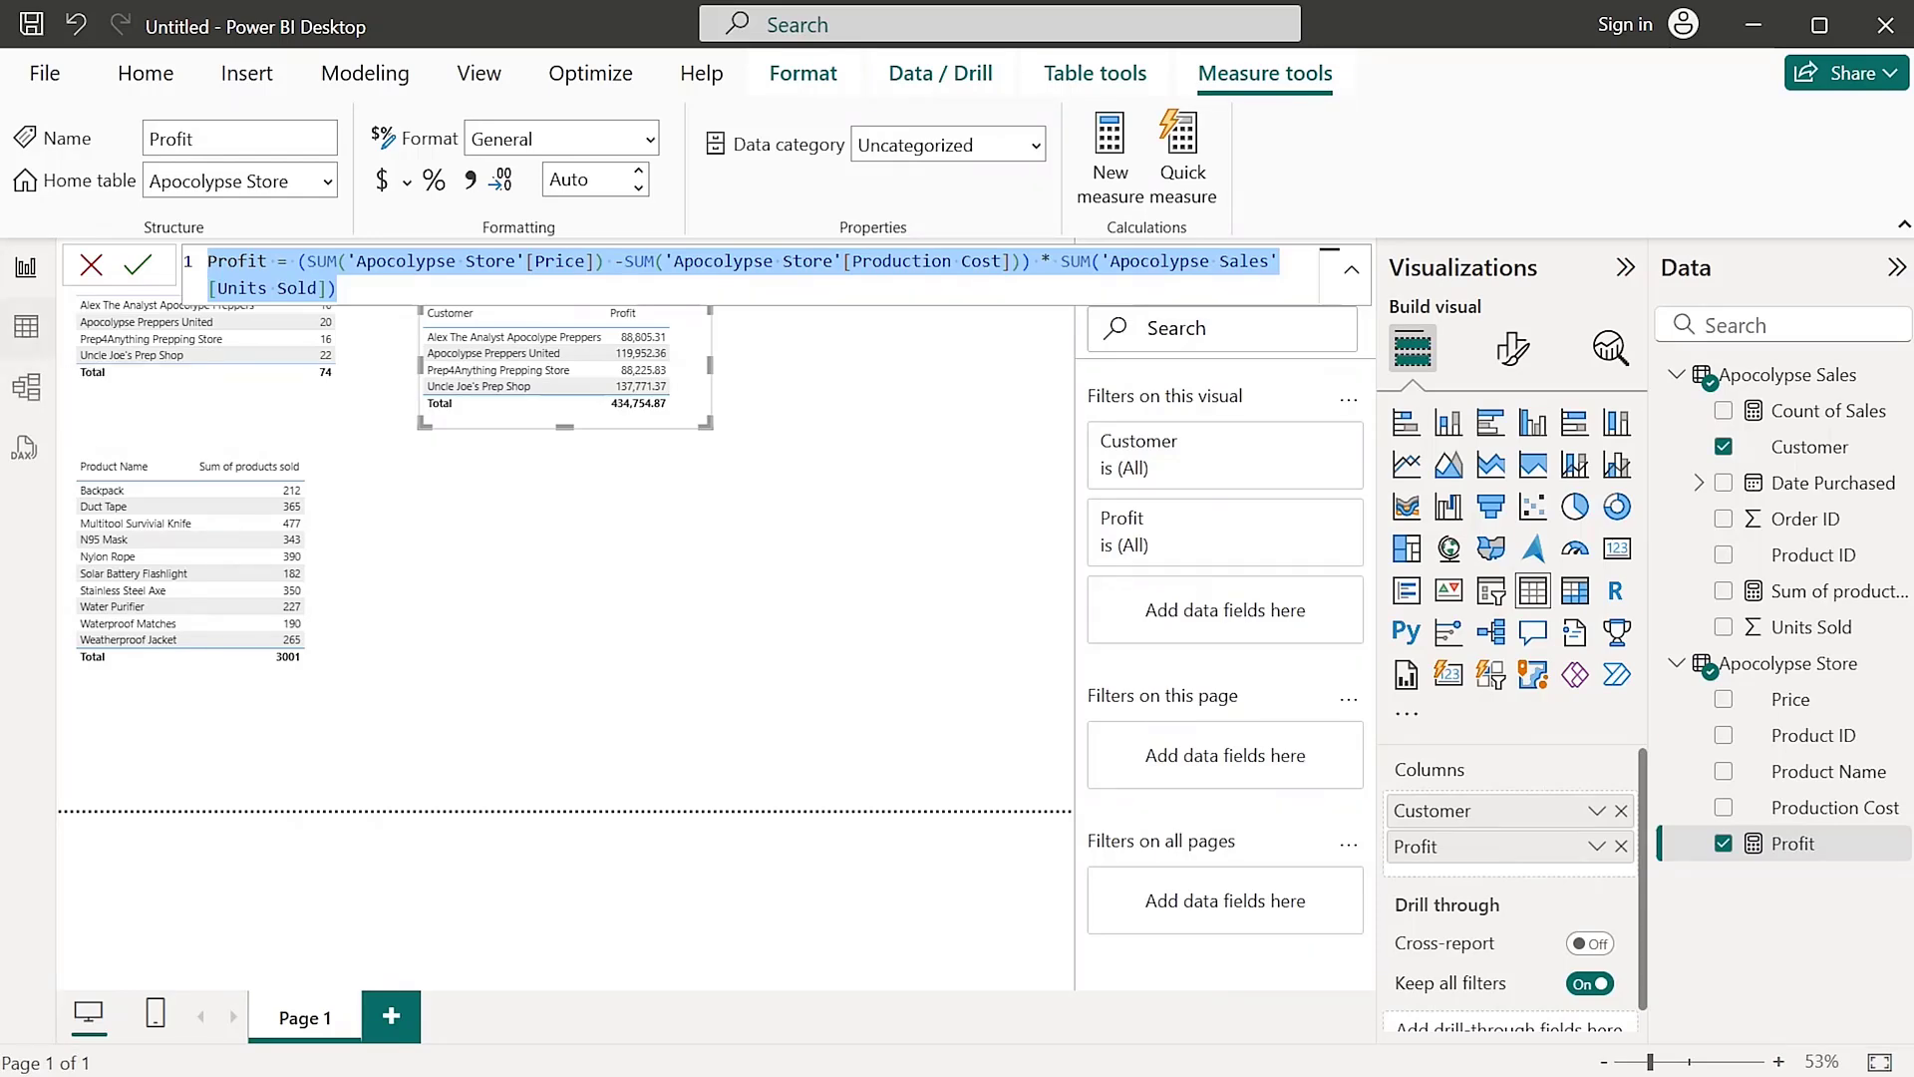
# In Table view, add a calculated column to Apocolypse Store and name it Profit_Column in its formula
pyautogui.click(26, 327)
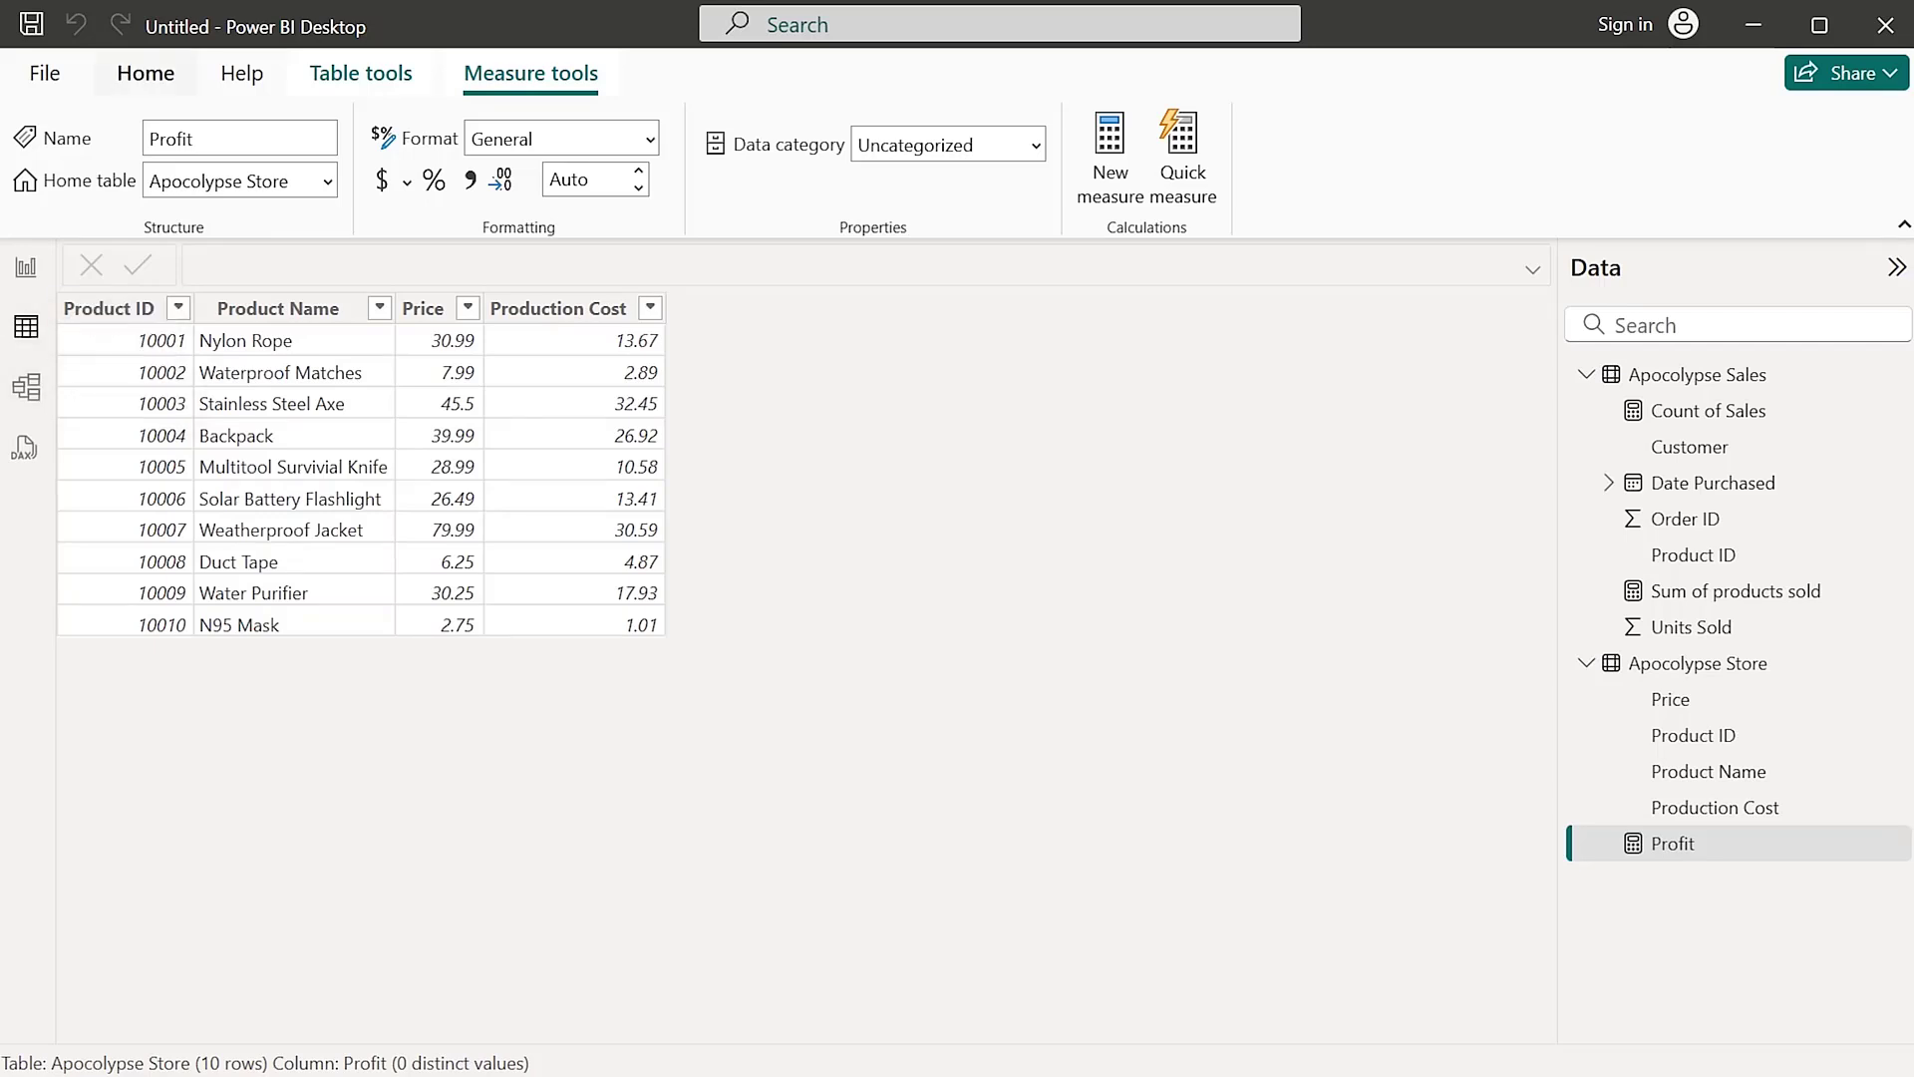
pyautogui.click(146, 73)
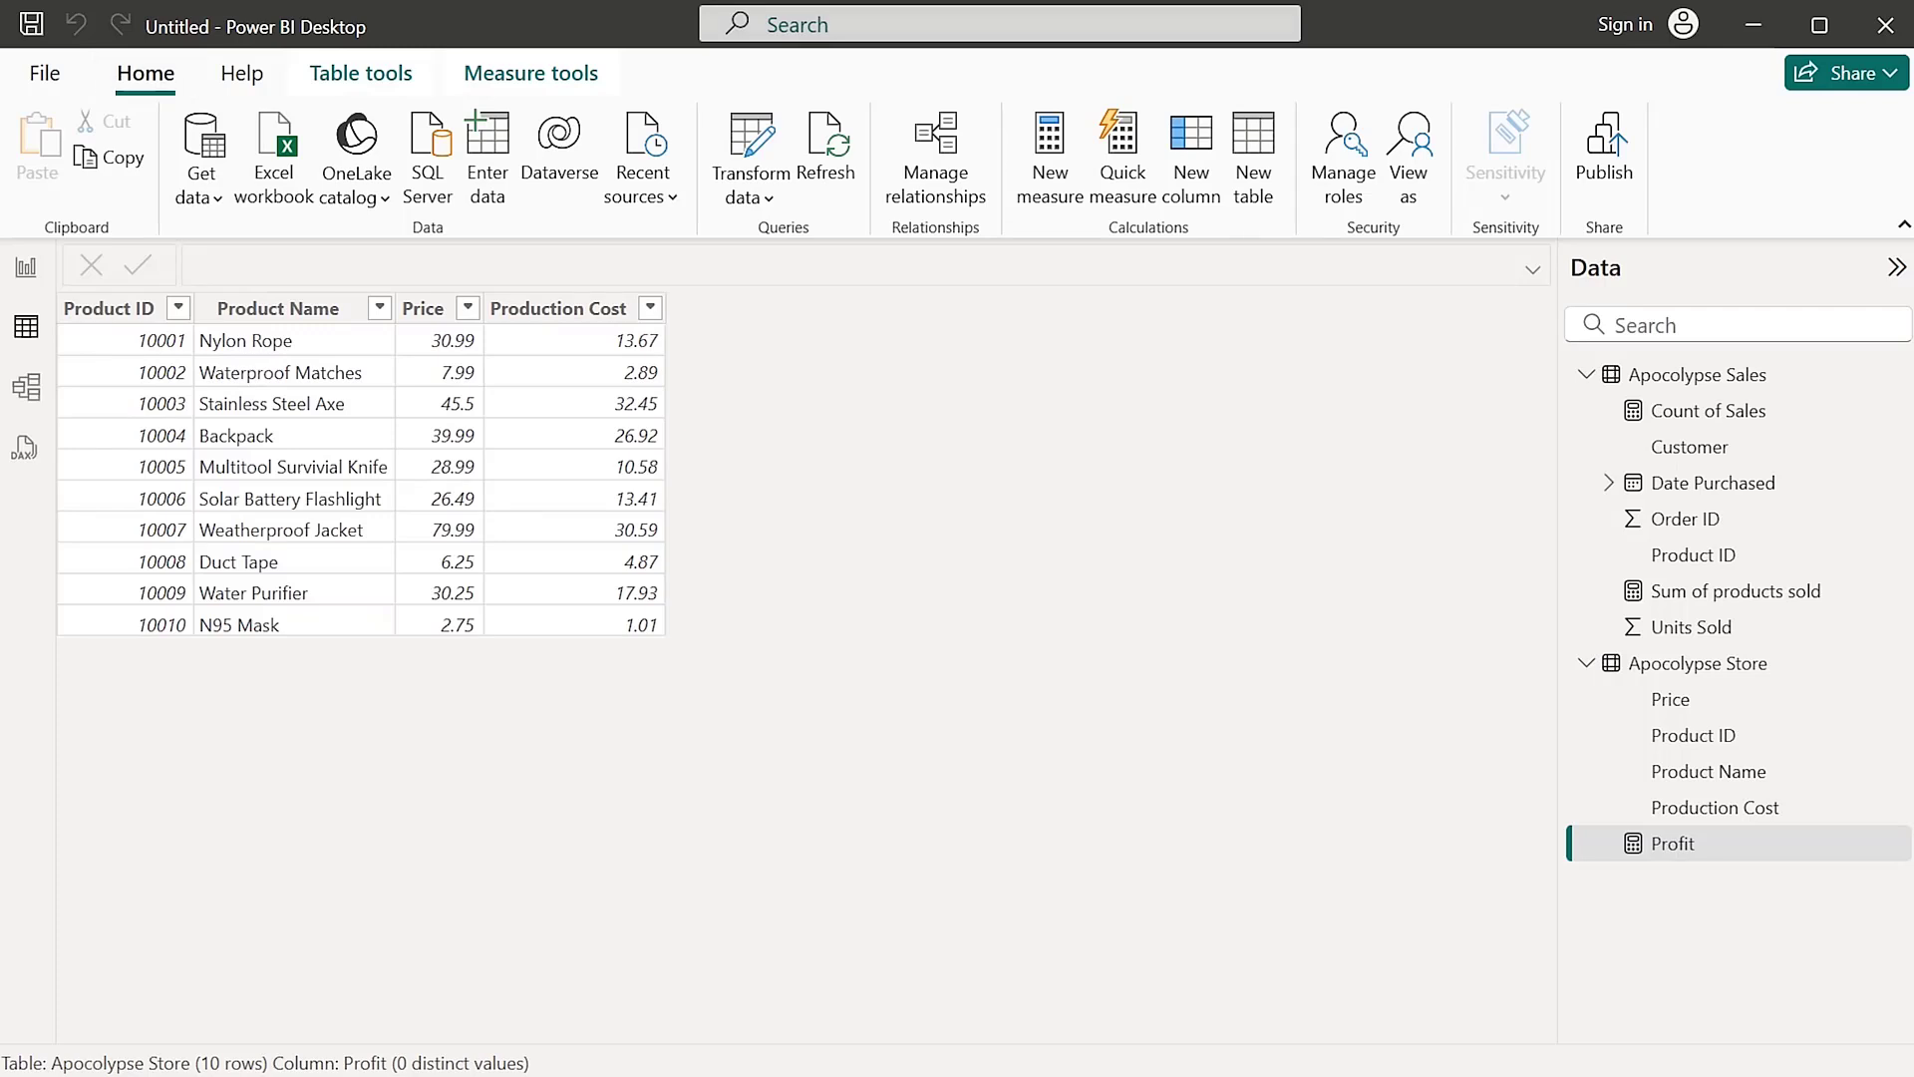
pyautogui.click(1191, 150)
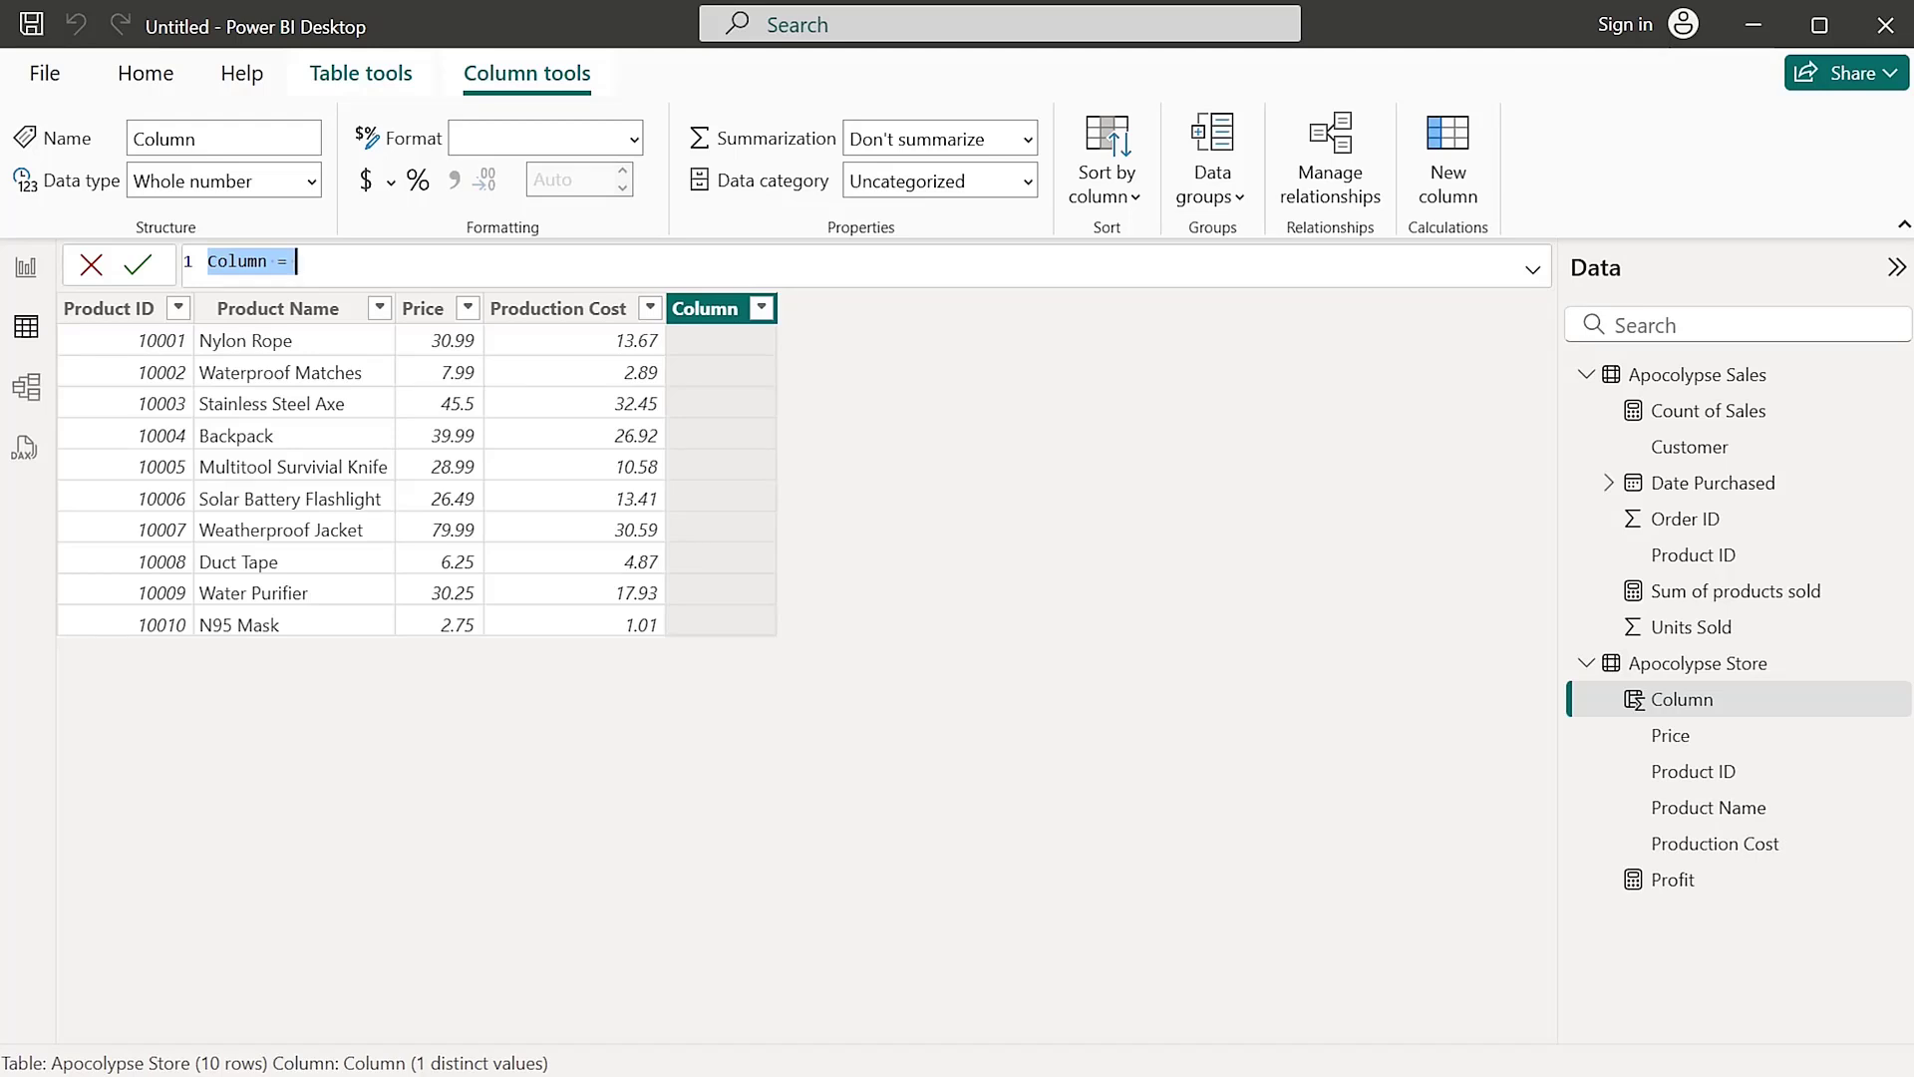
pyautogui.click(209, 261)
pyautogui.write('Profit')
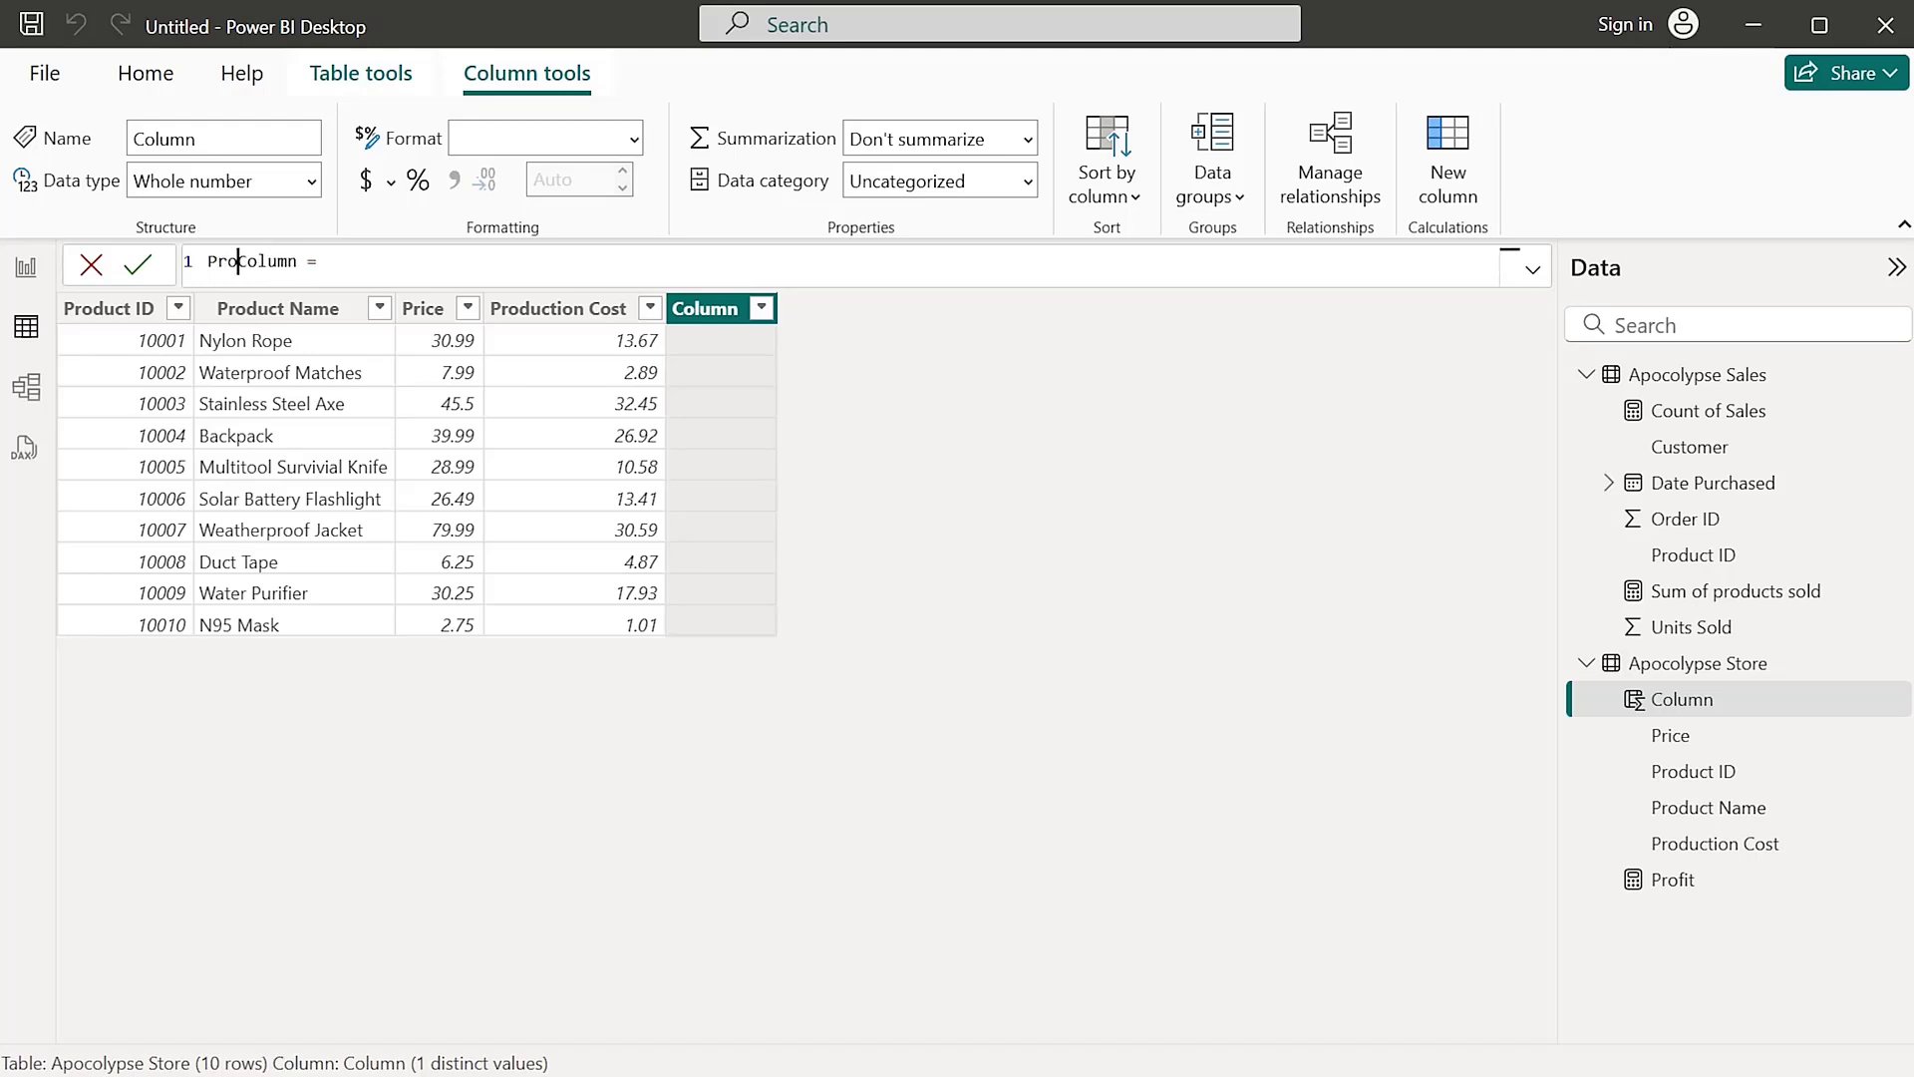
pyautogui.write('_')
# Complete Profit_Column with the copied Profit formula, remove the duplicate "= Profit" text, and commit the calculated column
pyautogui.click(368, 261)
pyautogui.hotkey('ctrl', 'v')
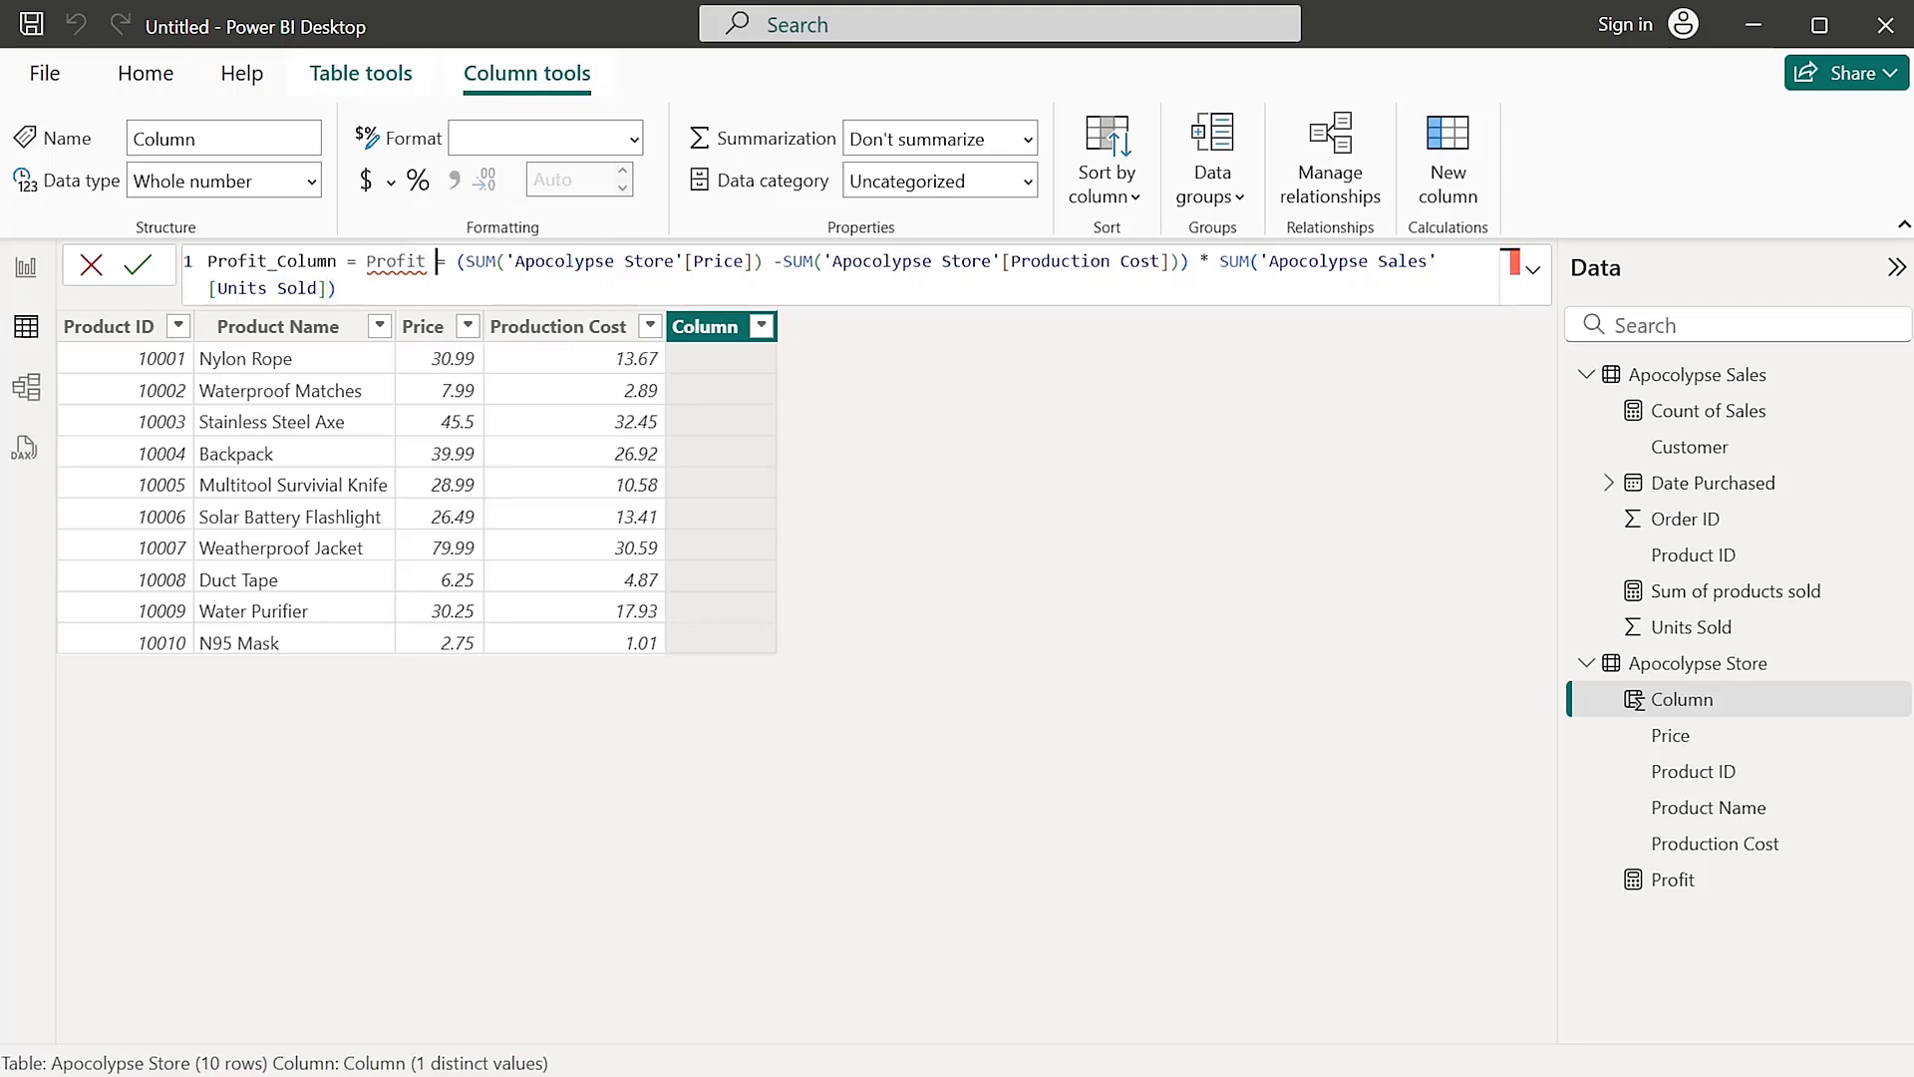
pyautogui.moveTo(439, 261); pyautogui.dragTo(347, 261)
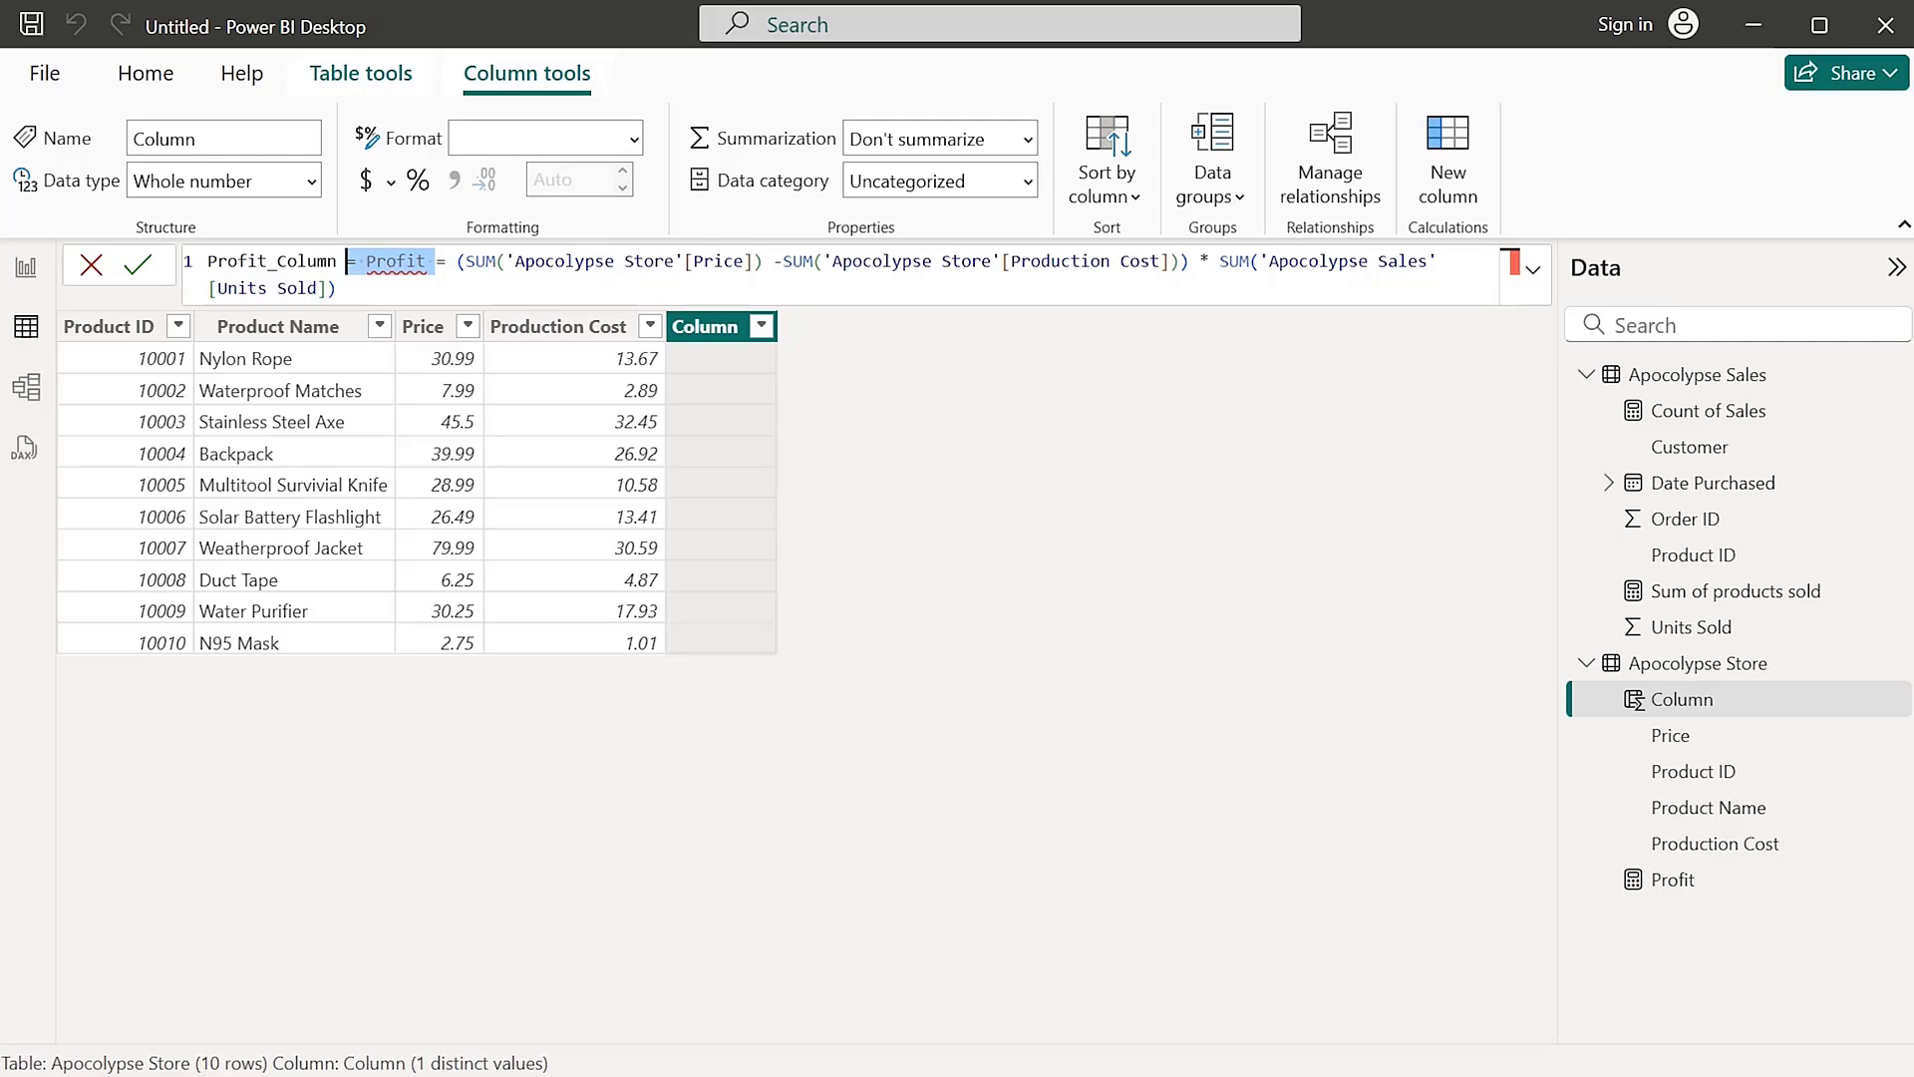
pyautogui.press('BackSpace')
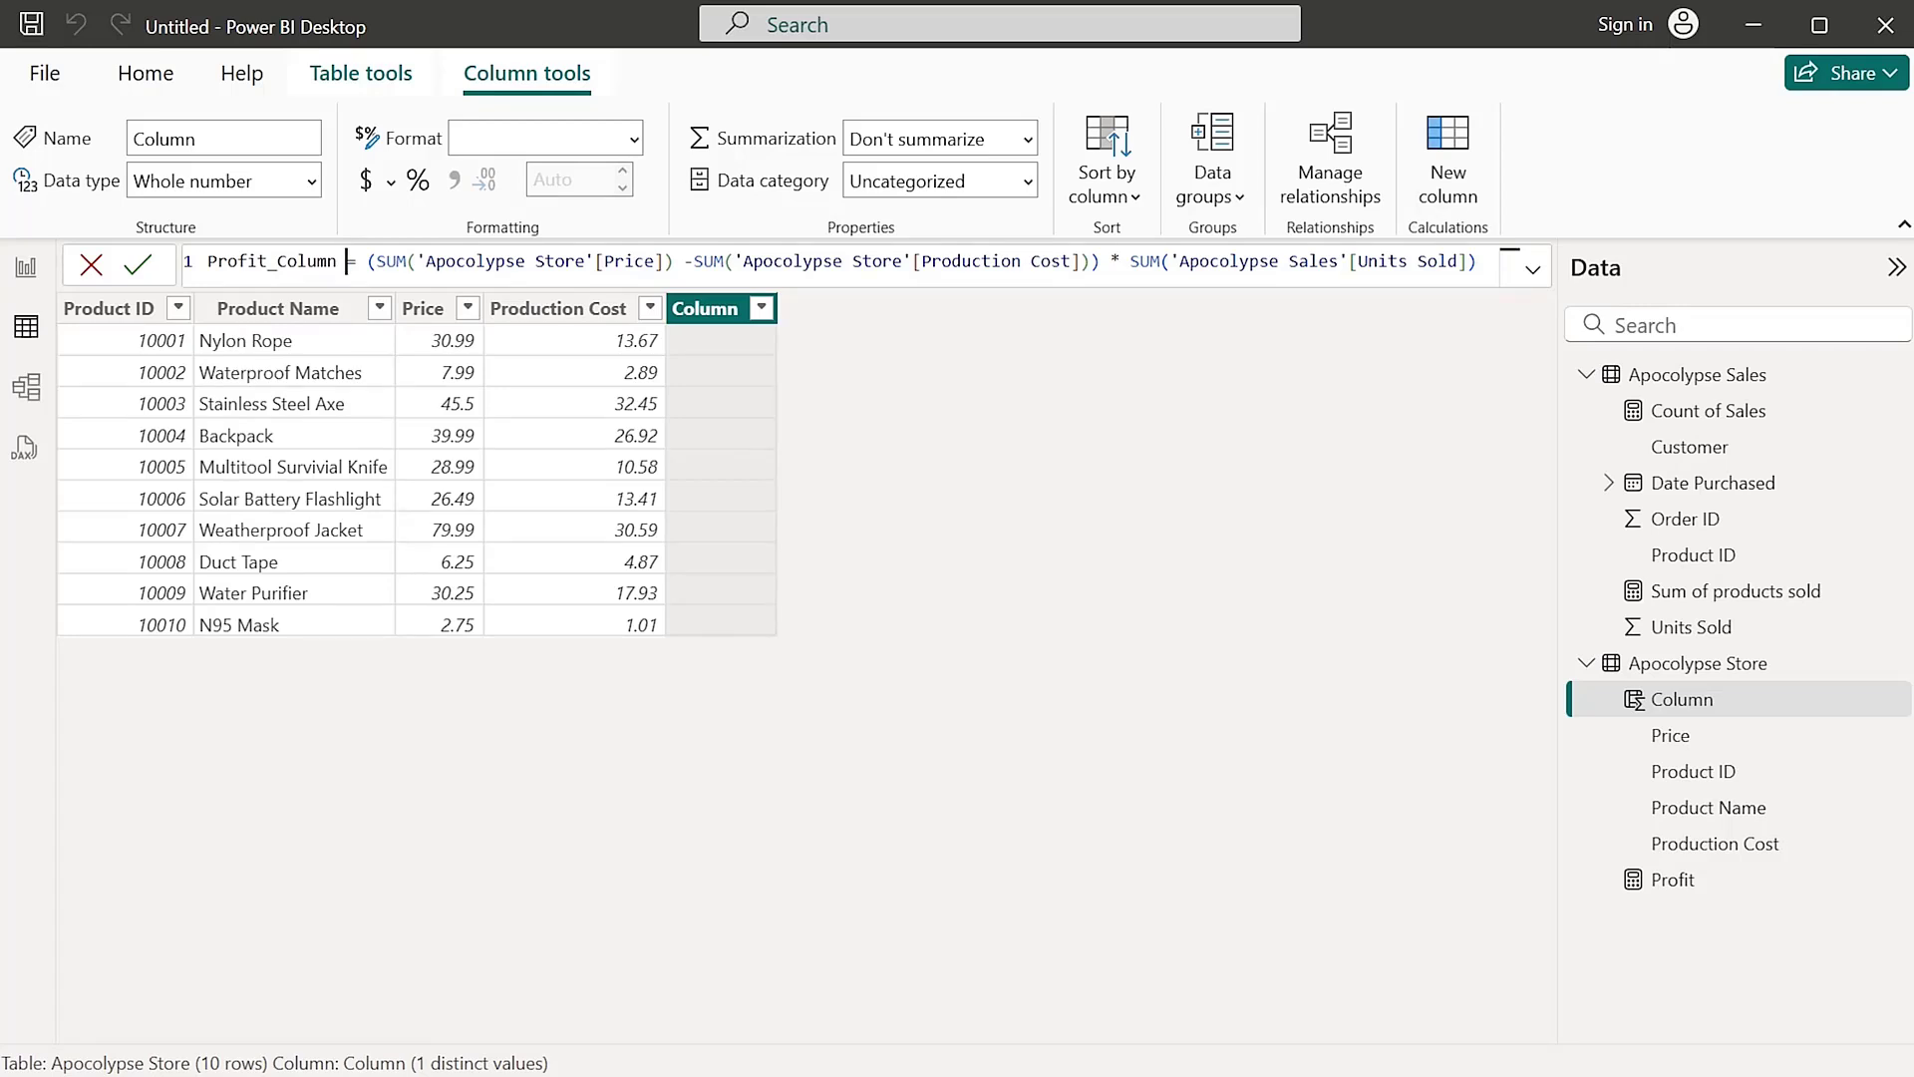
pyautogui.click(1510, 262)
pyautogui.press('Return')
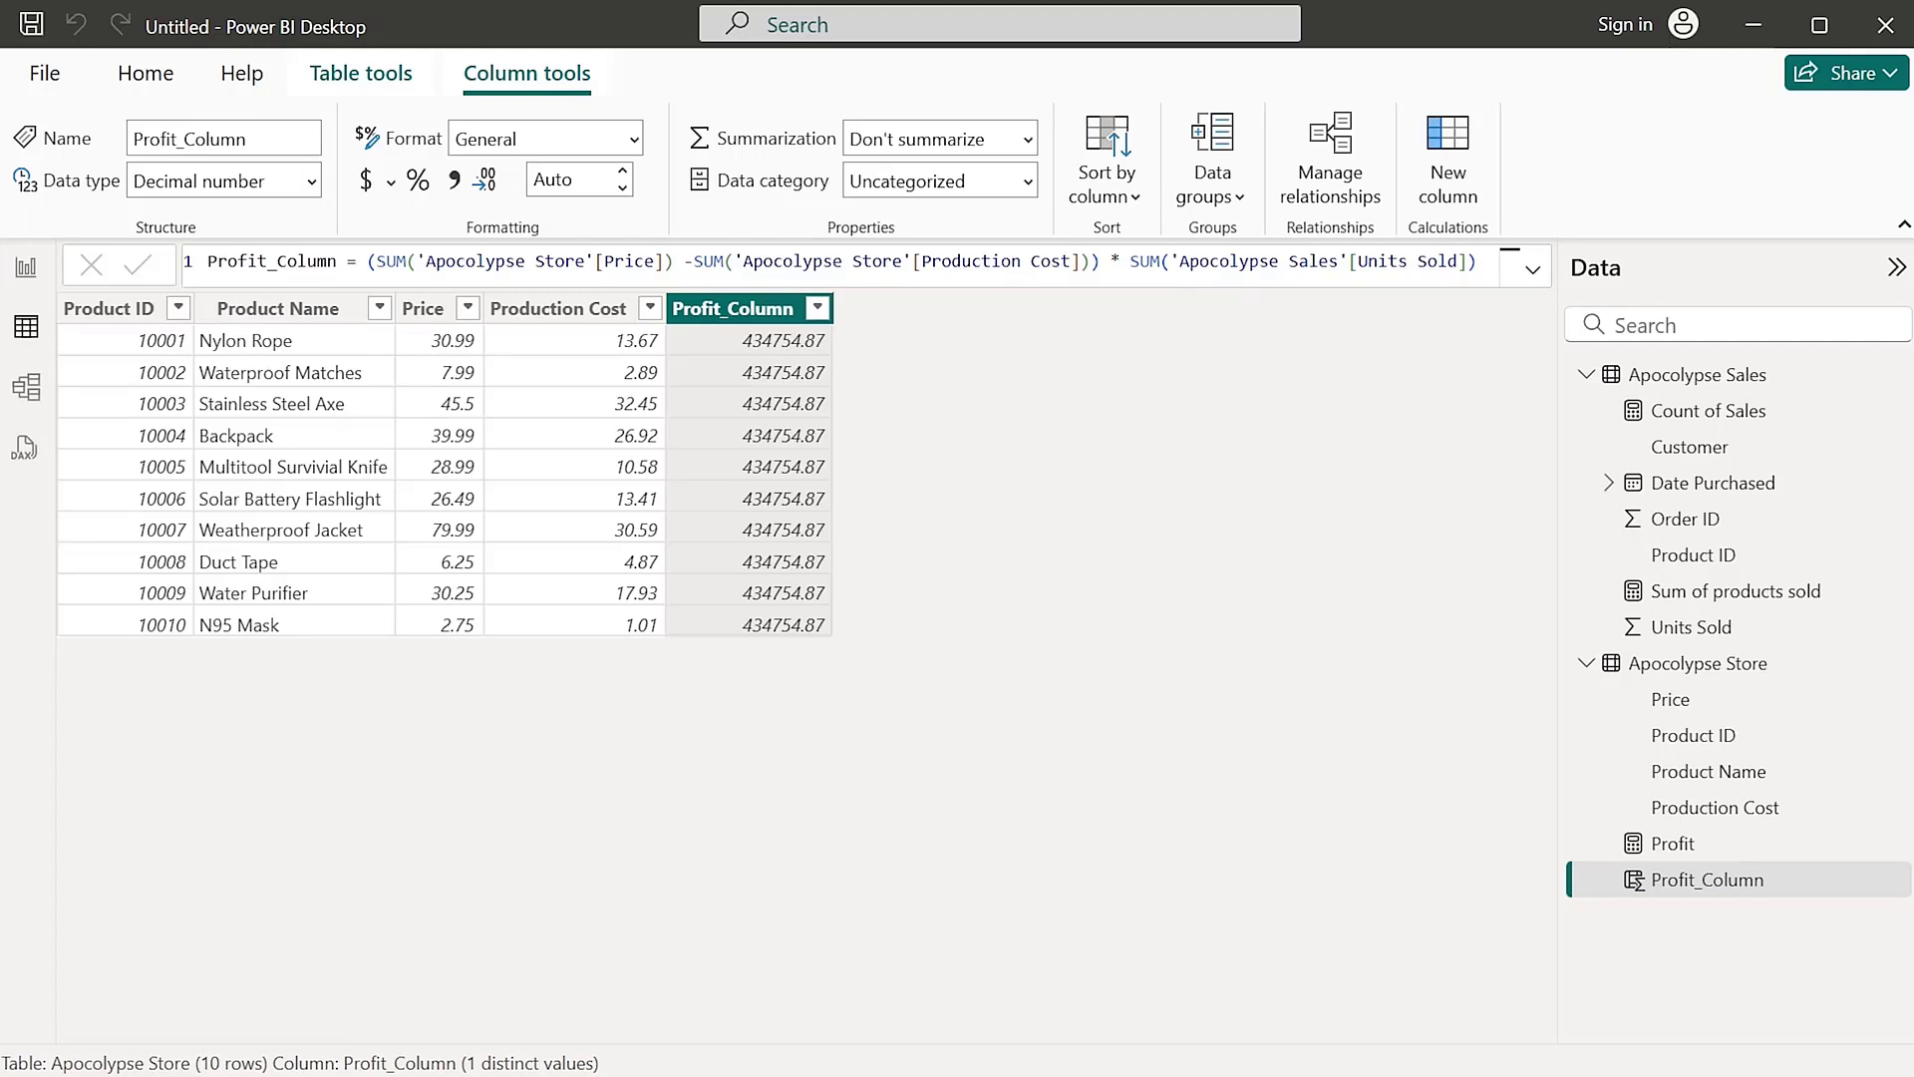
# Add another calculated column to the Apocolypse Store table and name it Profit_Column_SUMx in its formula
pyautogui.click(146, 73)
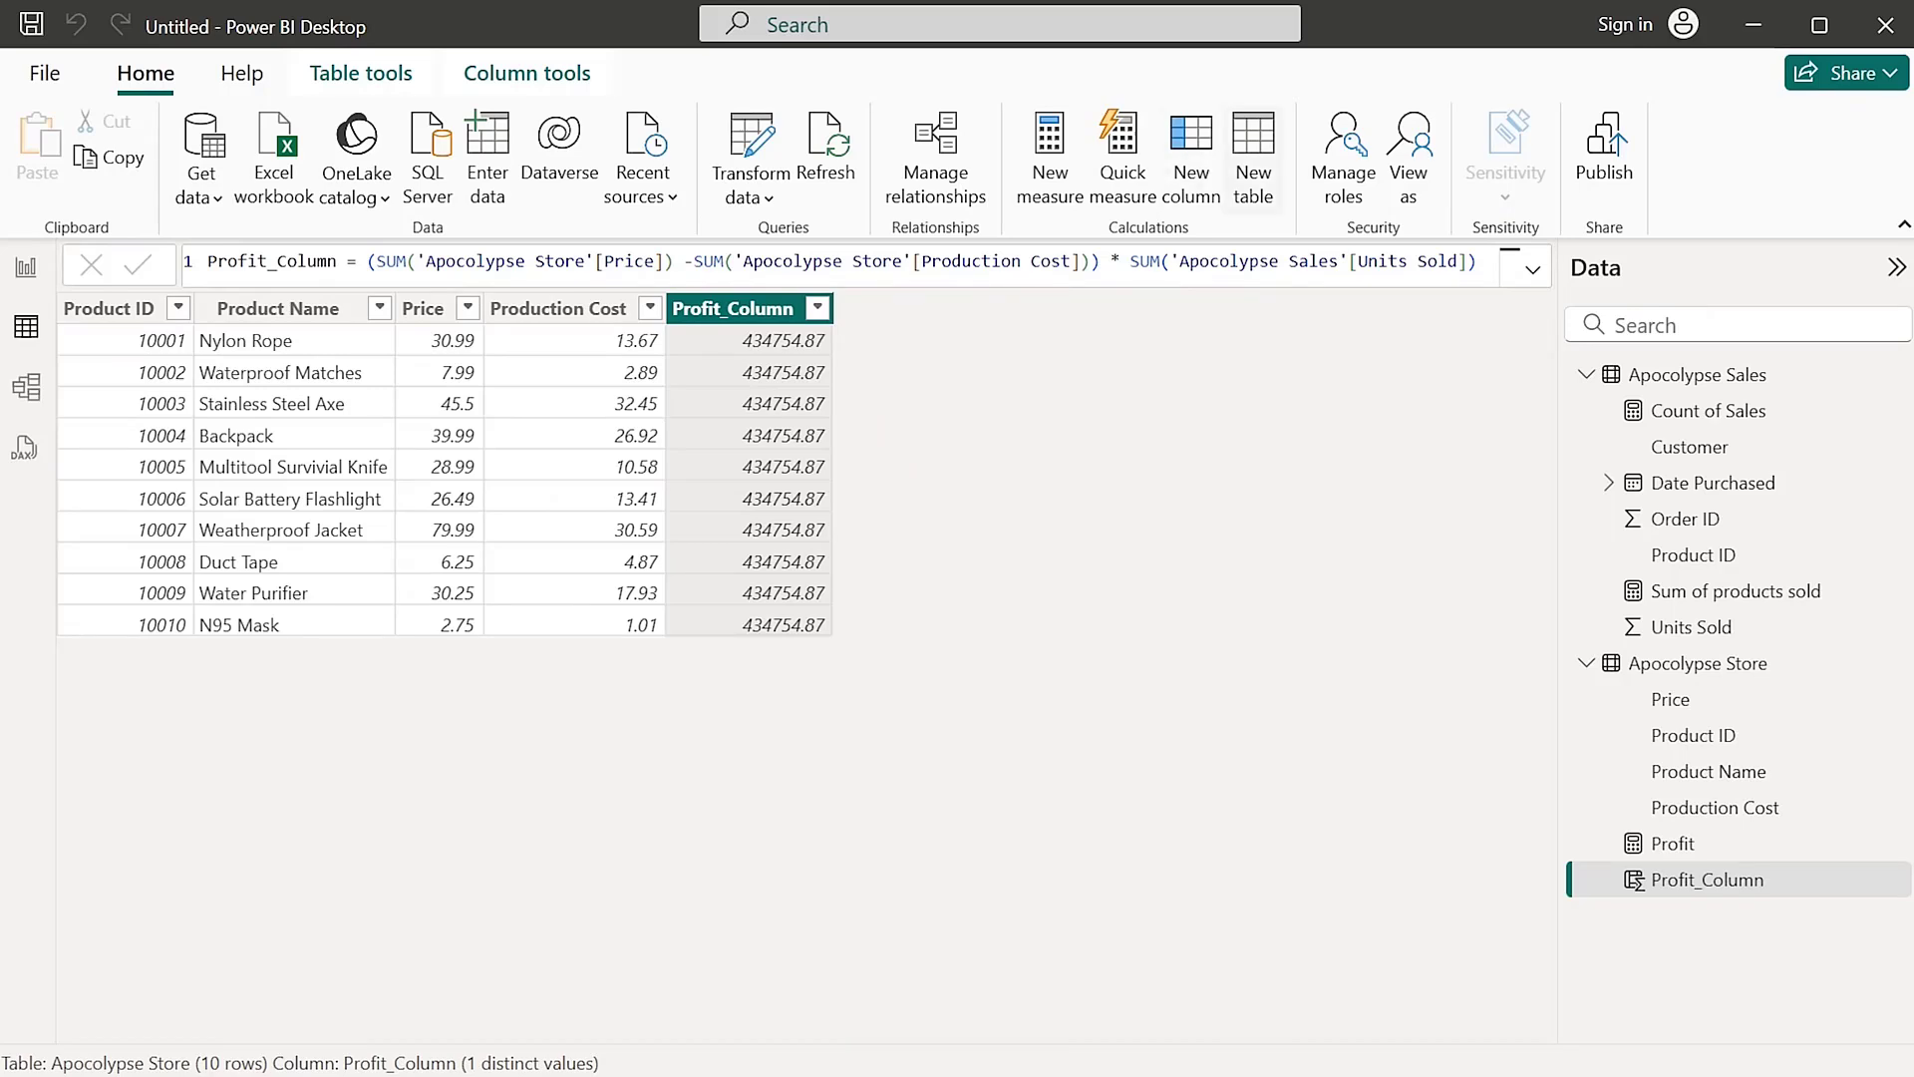
pyautogui.click(1192, 160)
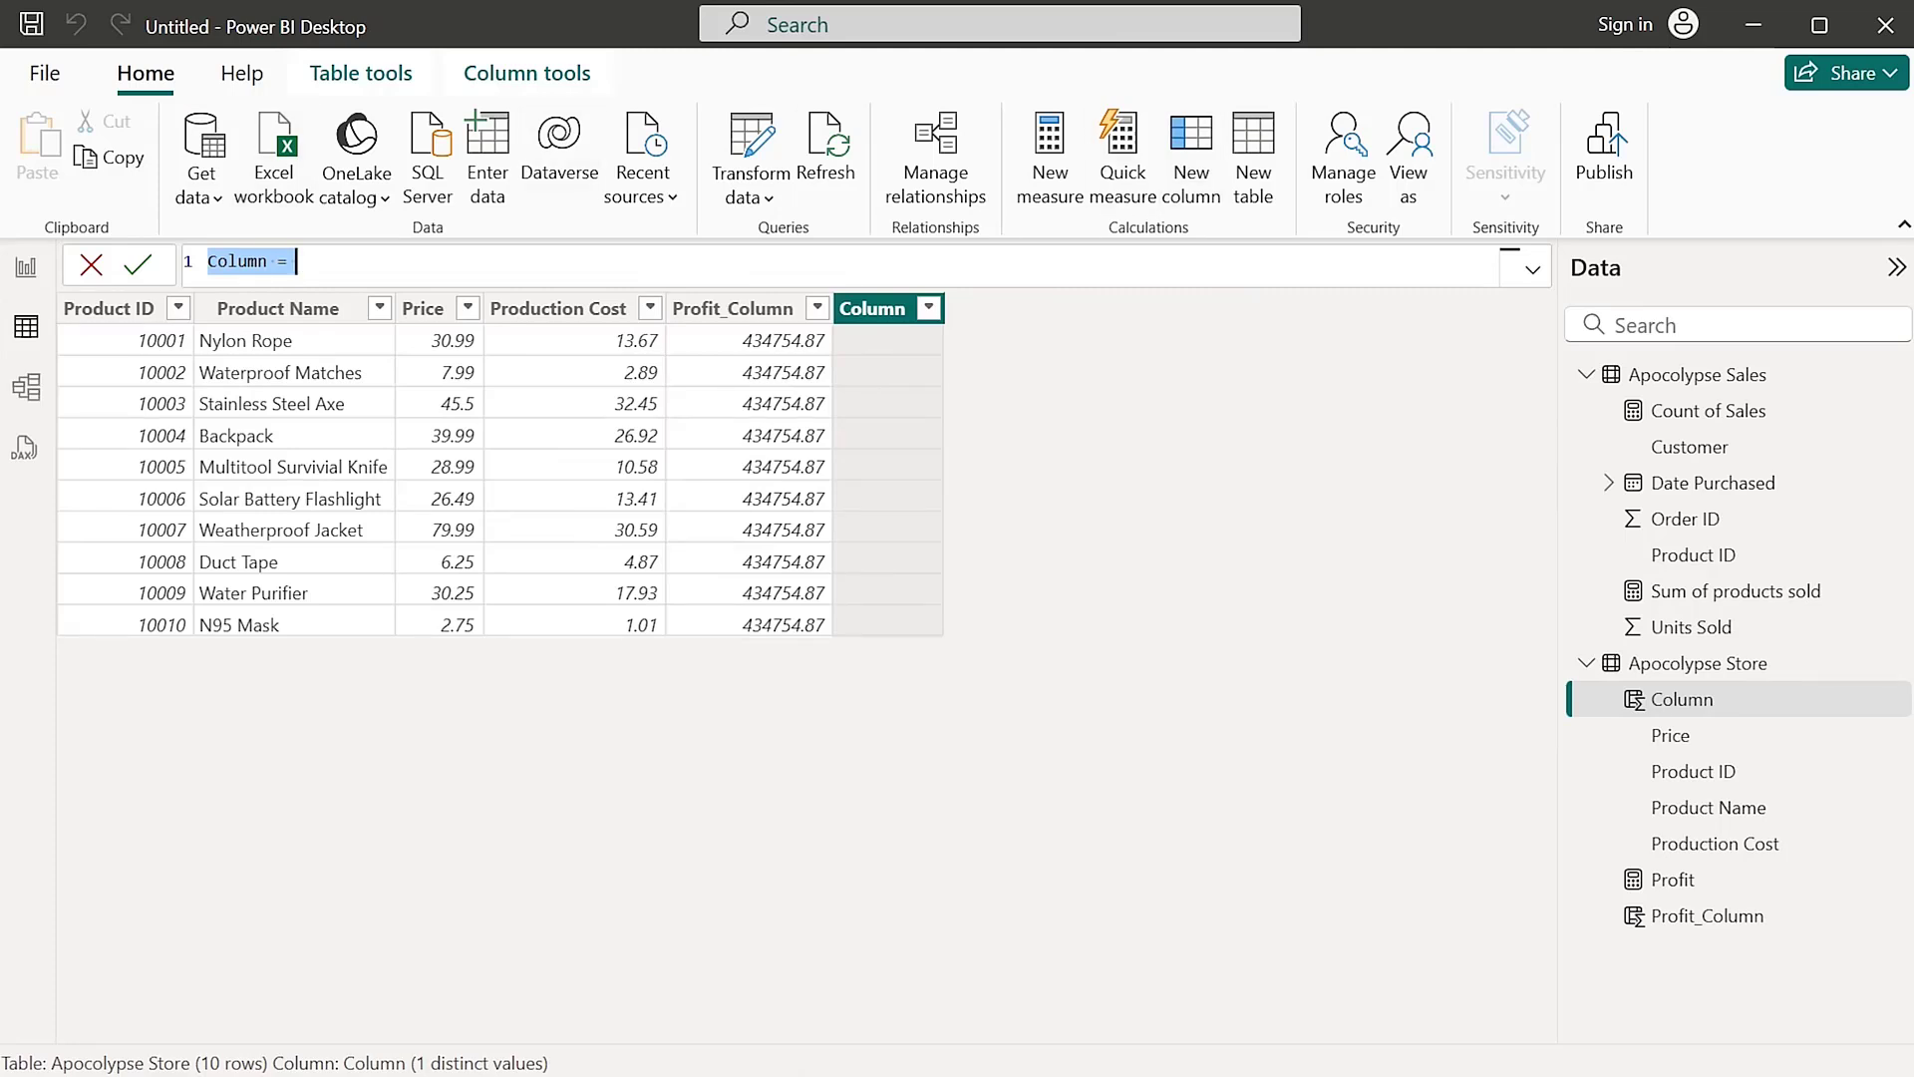
pyautogui.click(269, 263)
pyautogui.click(209, 262)
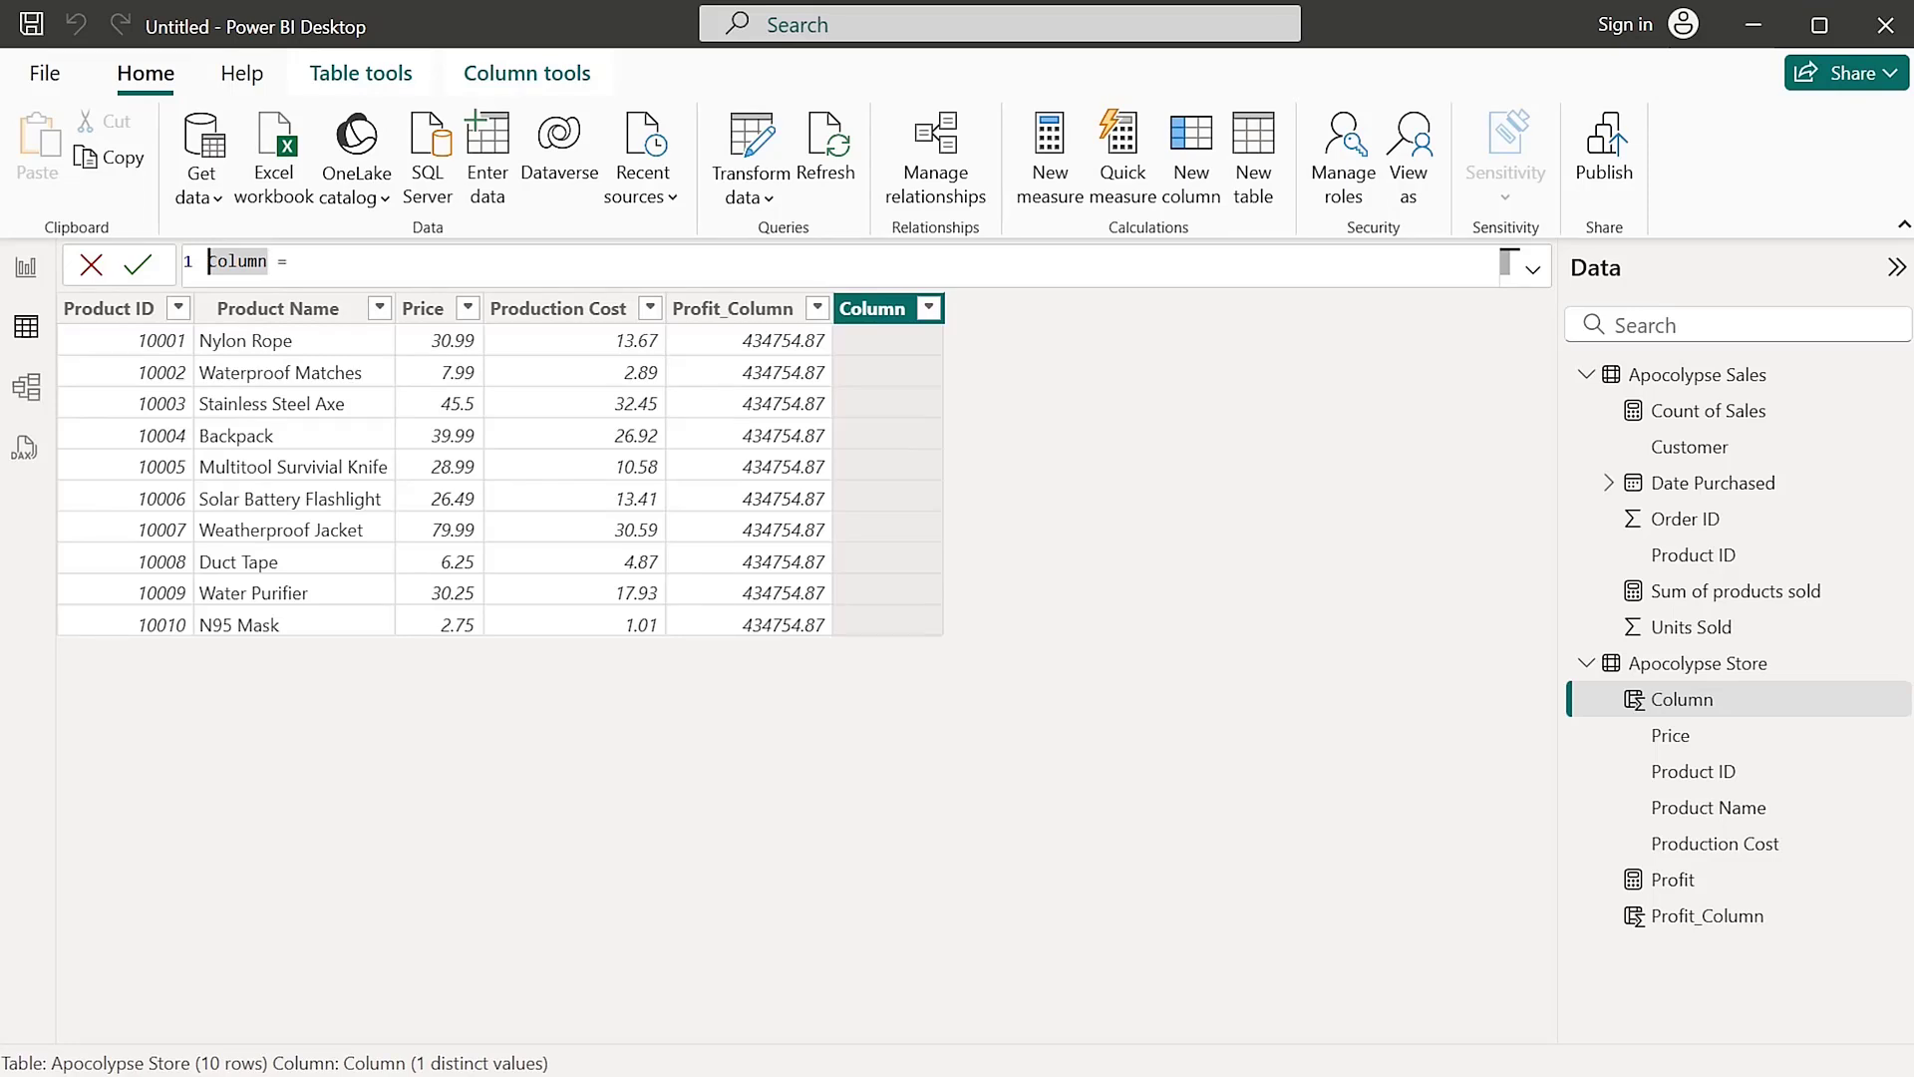
pyautogui.write('Profit')
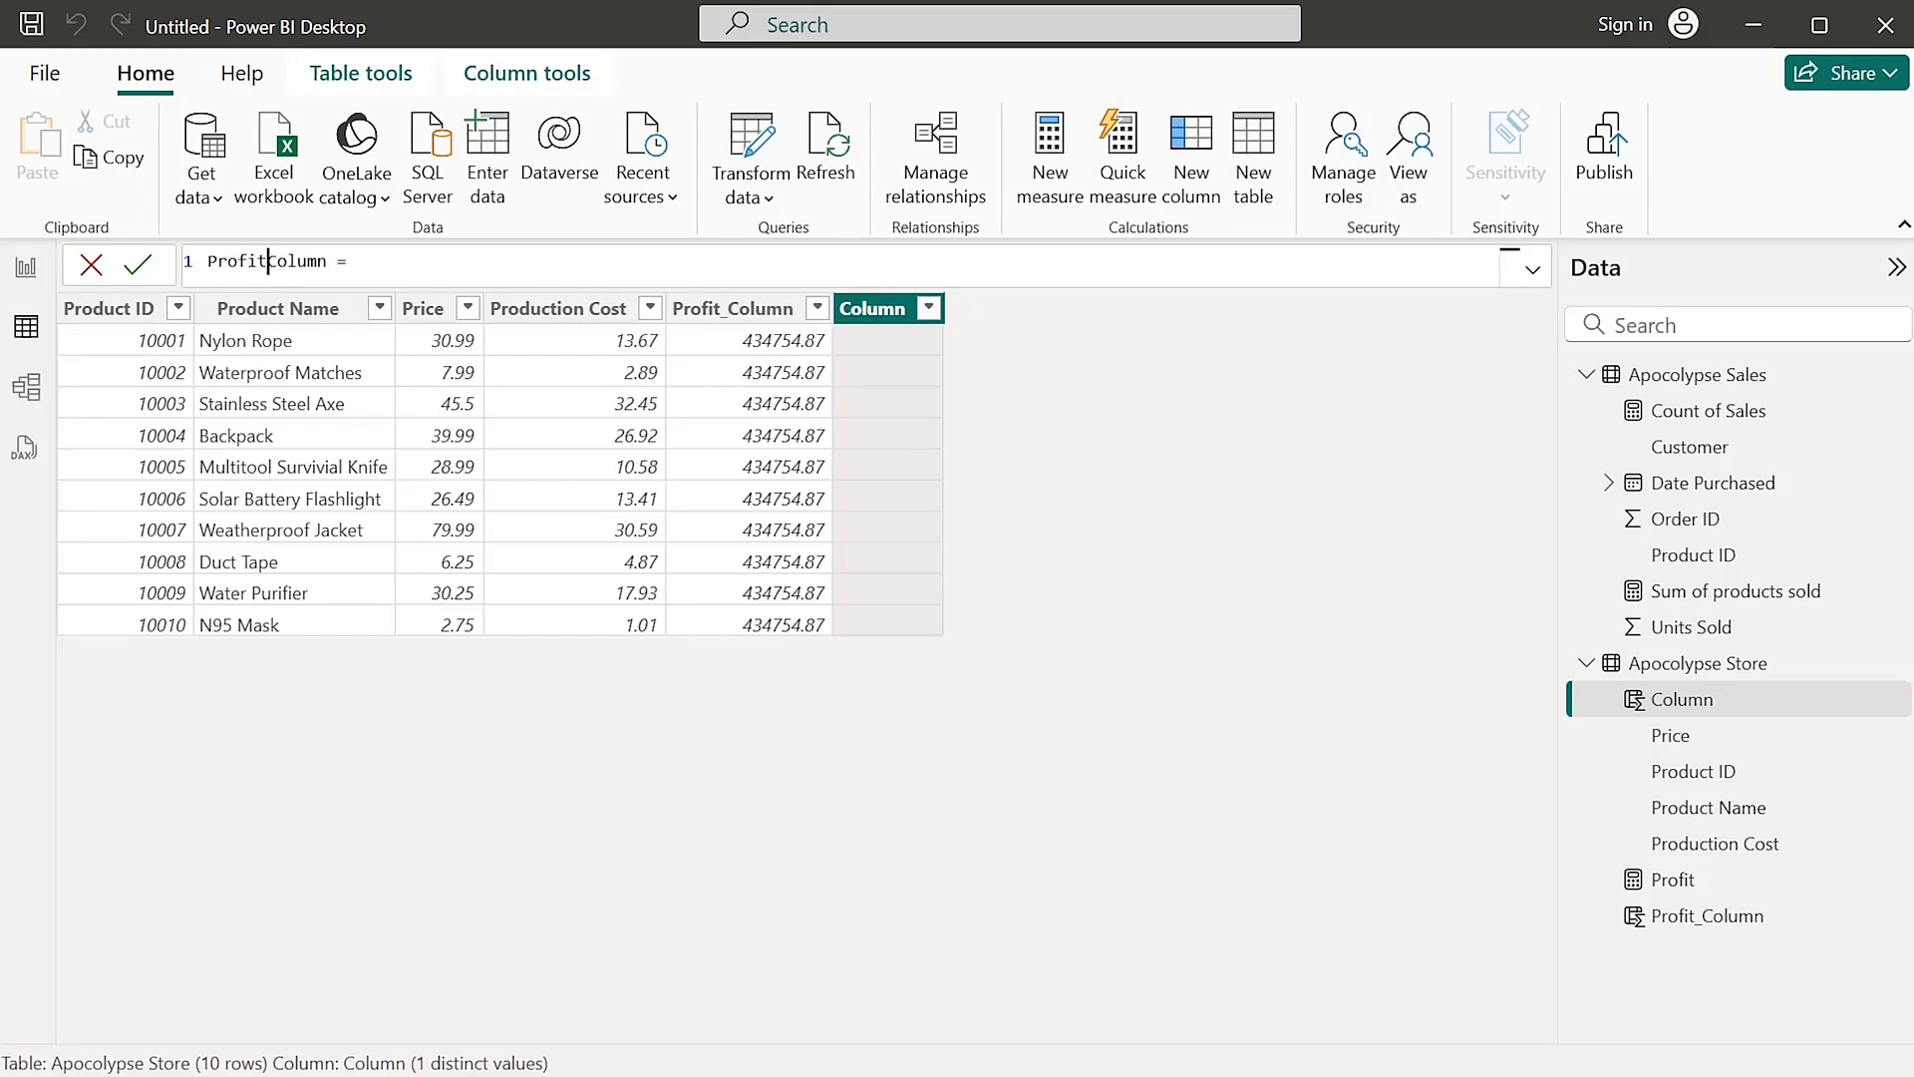
pyautogui.write('_')
pyautogui.click(337, 261)
pyautogui.write('_Sumx')
pyautogui.press('BackSpace')
pyautogui.press('BackSpace')
pyautogui.press('BackSpace')
pyautogui.write('UMx')
# Begin the Profit_Column_SUMx formula with SUMX over 'Apocolypse Sales' and paste the copied Profit formula as its expression
pyautogui.click(416, 261)
pyautogui.write('sumx')
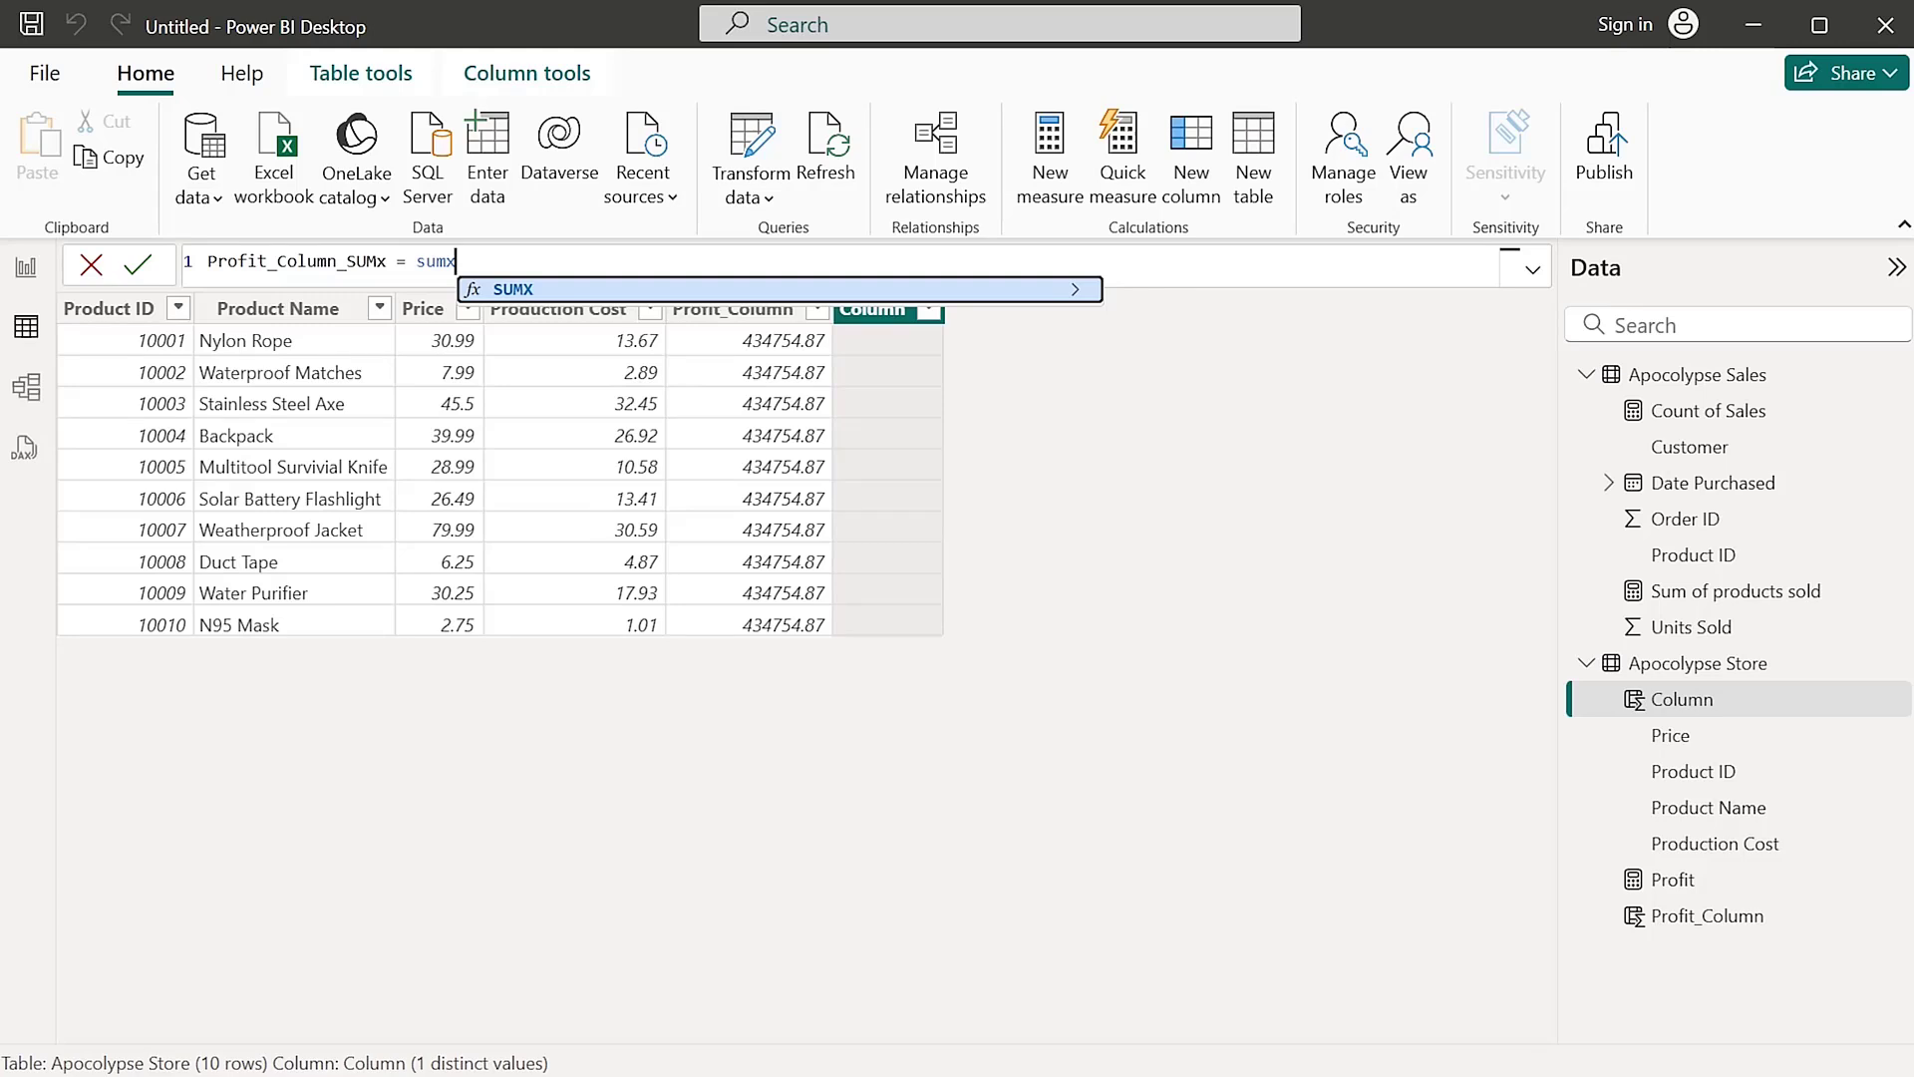
pyautogui.press('Tab')
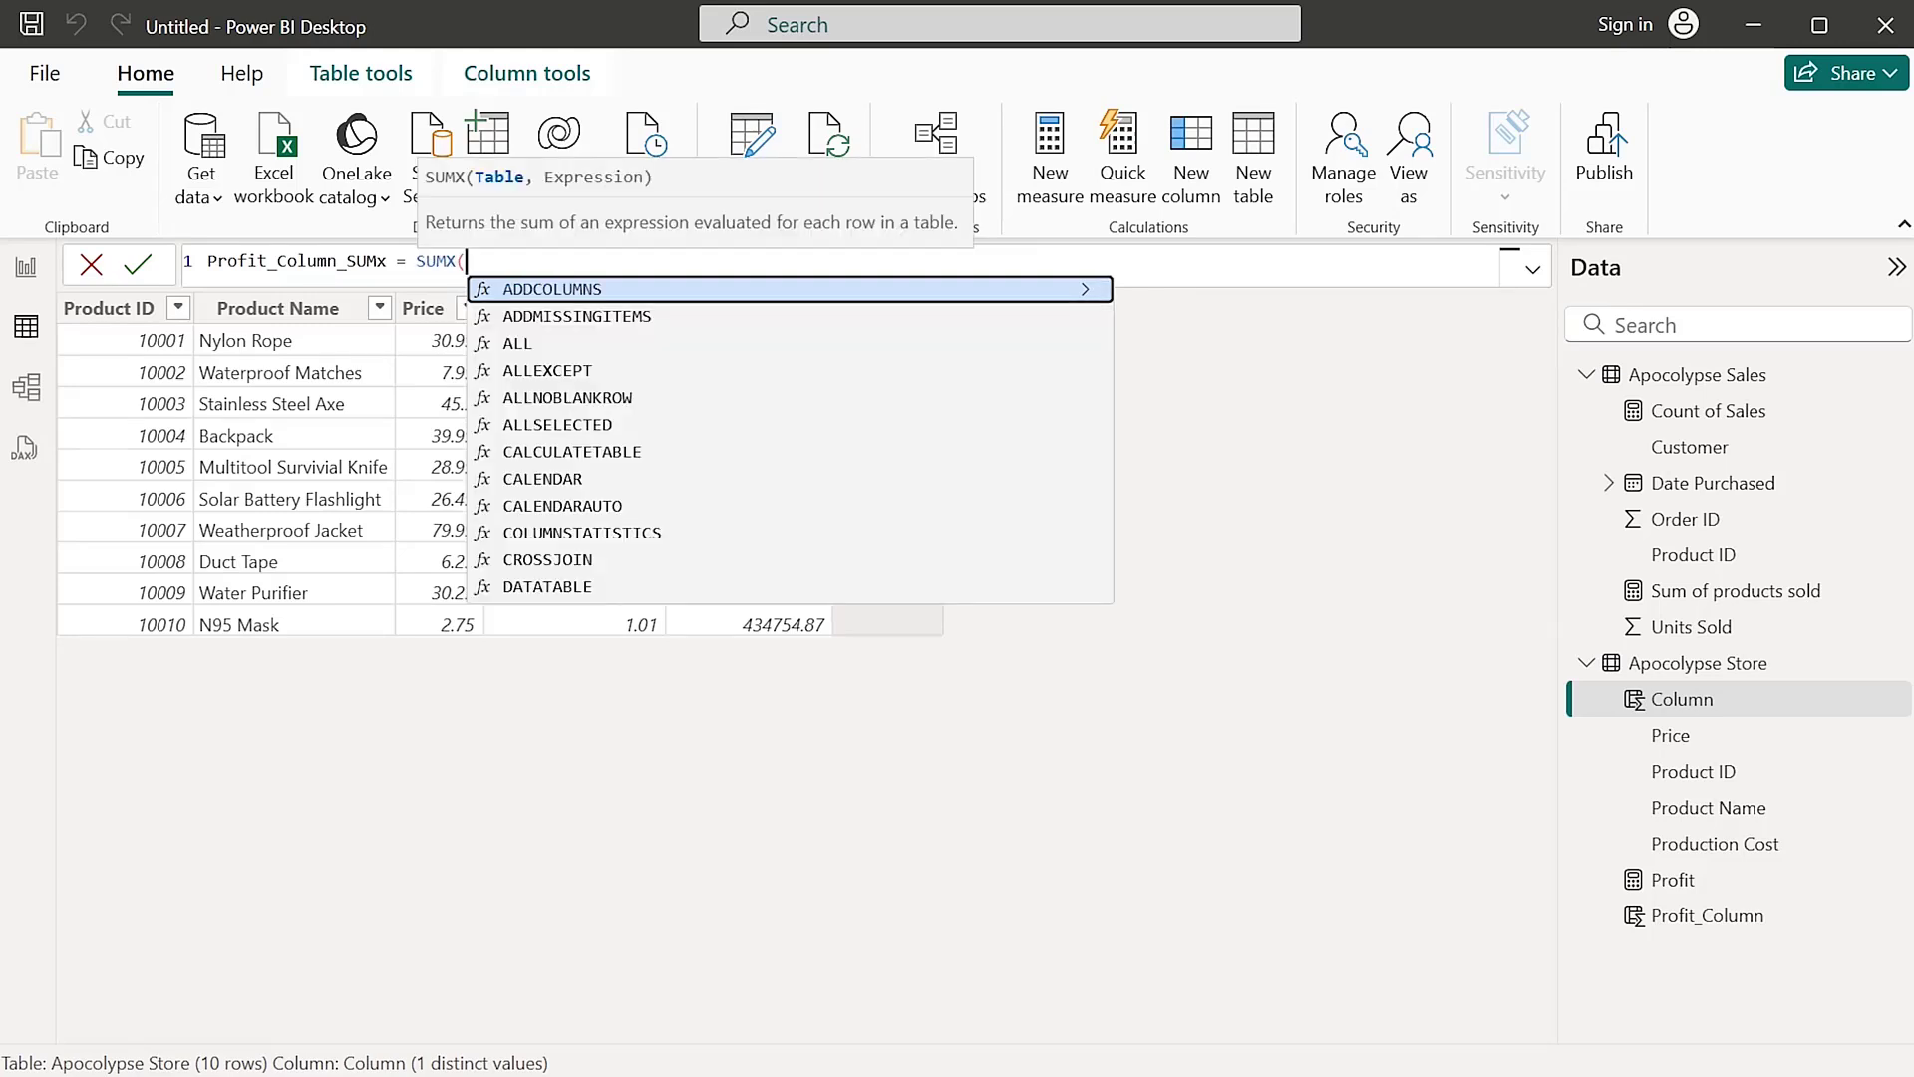
pyautogui.write('a')
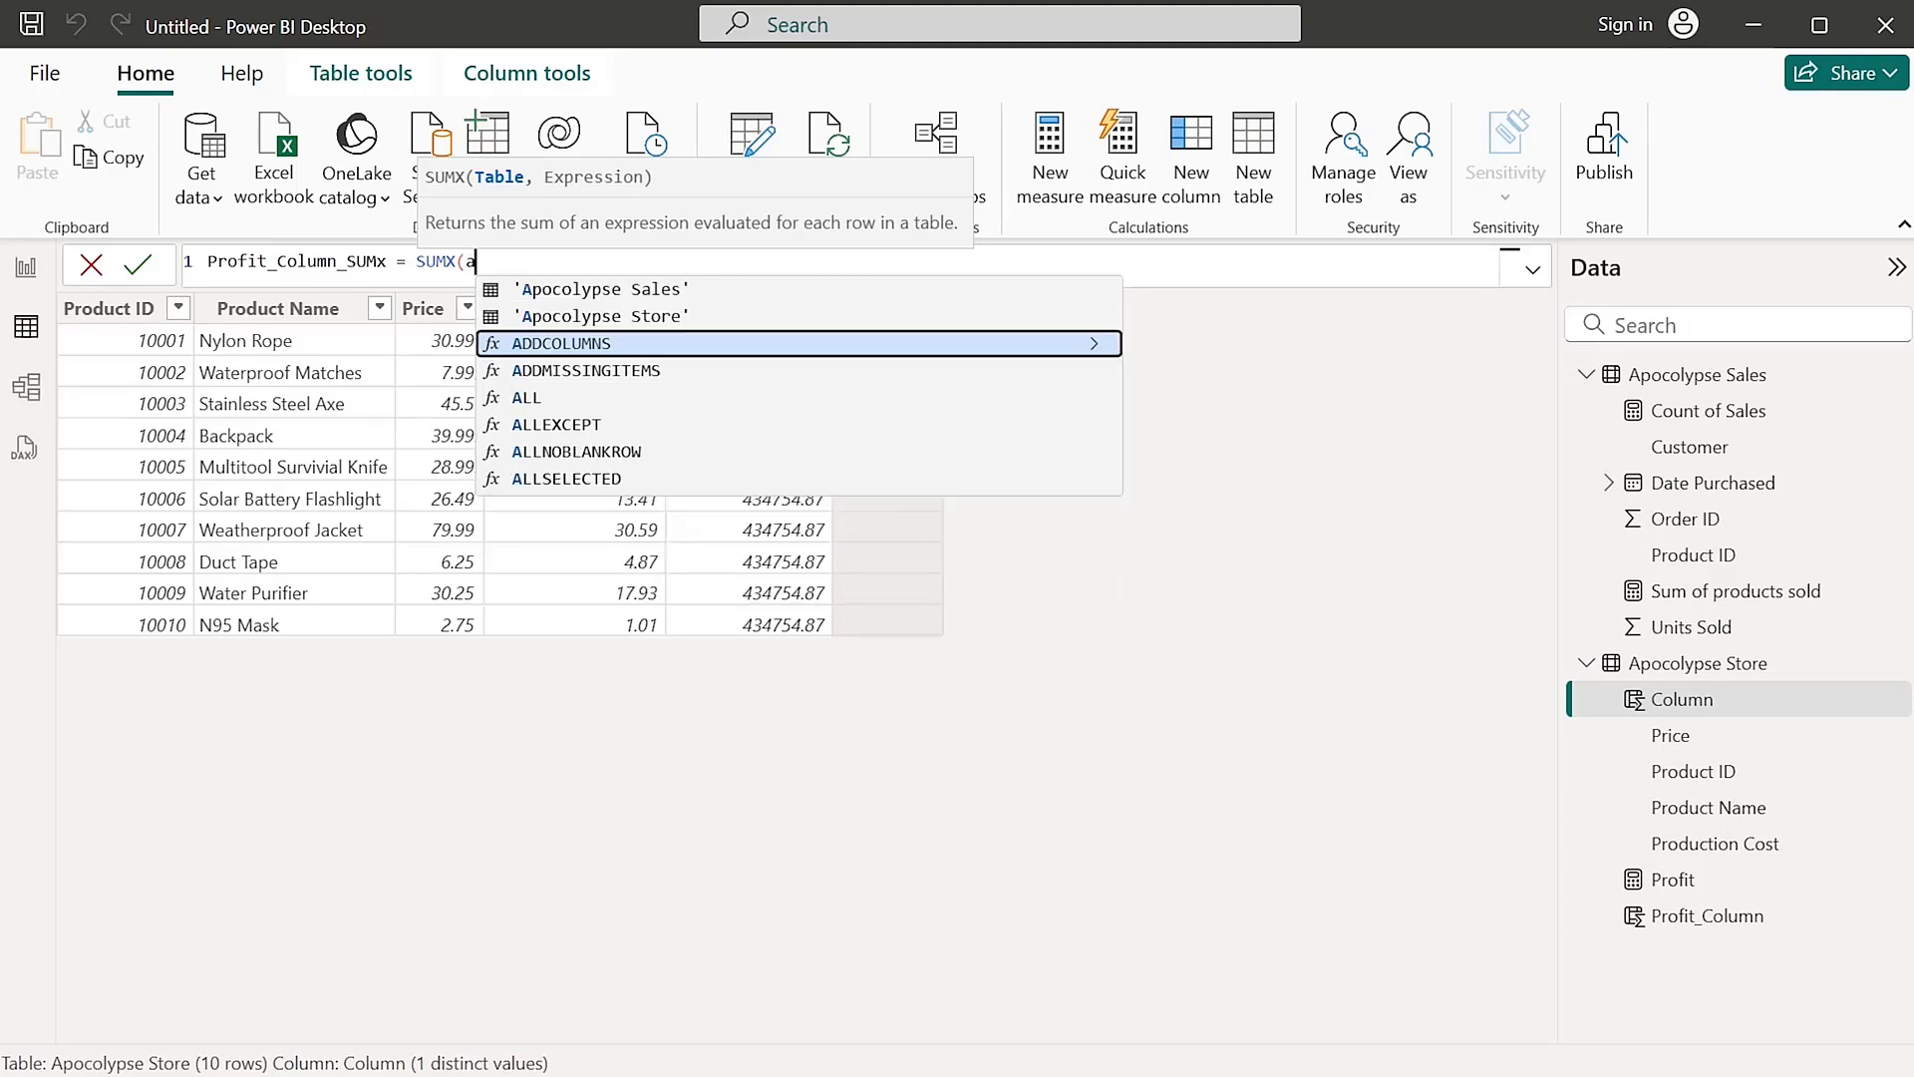
pyautogui.press('Up')
pyautogui.press('Up')
pyautogui.press('Tab')
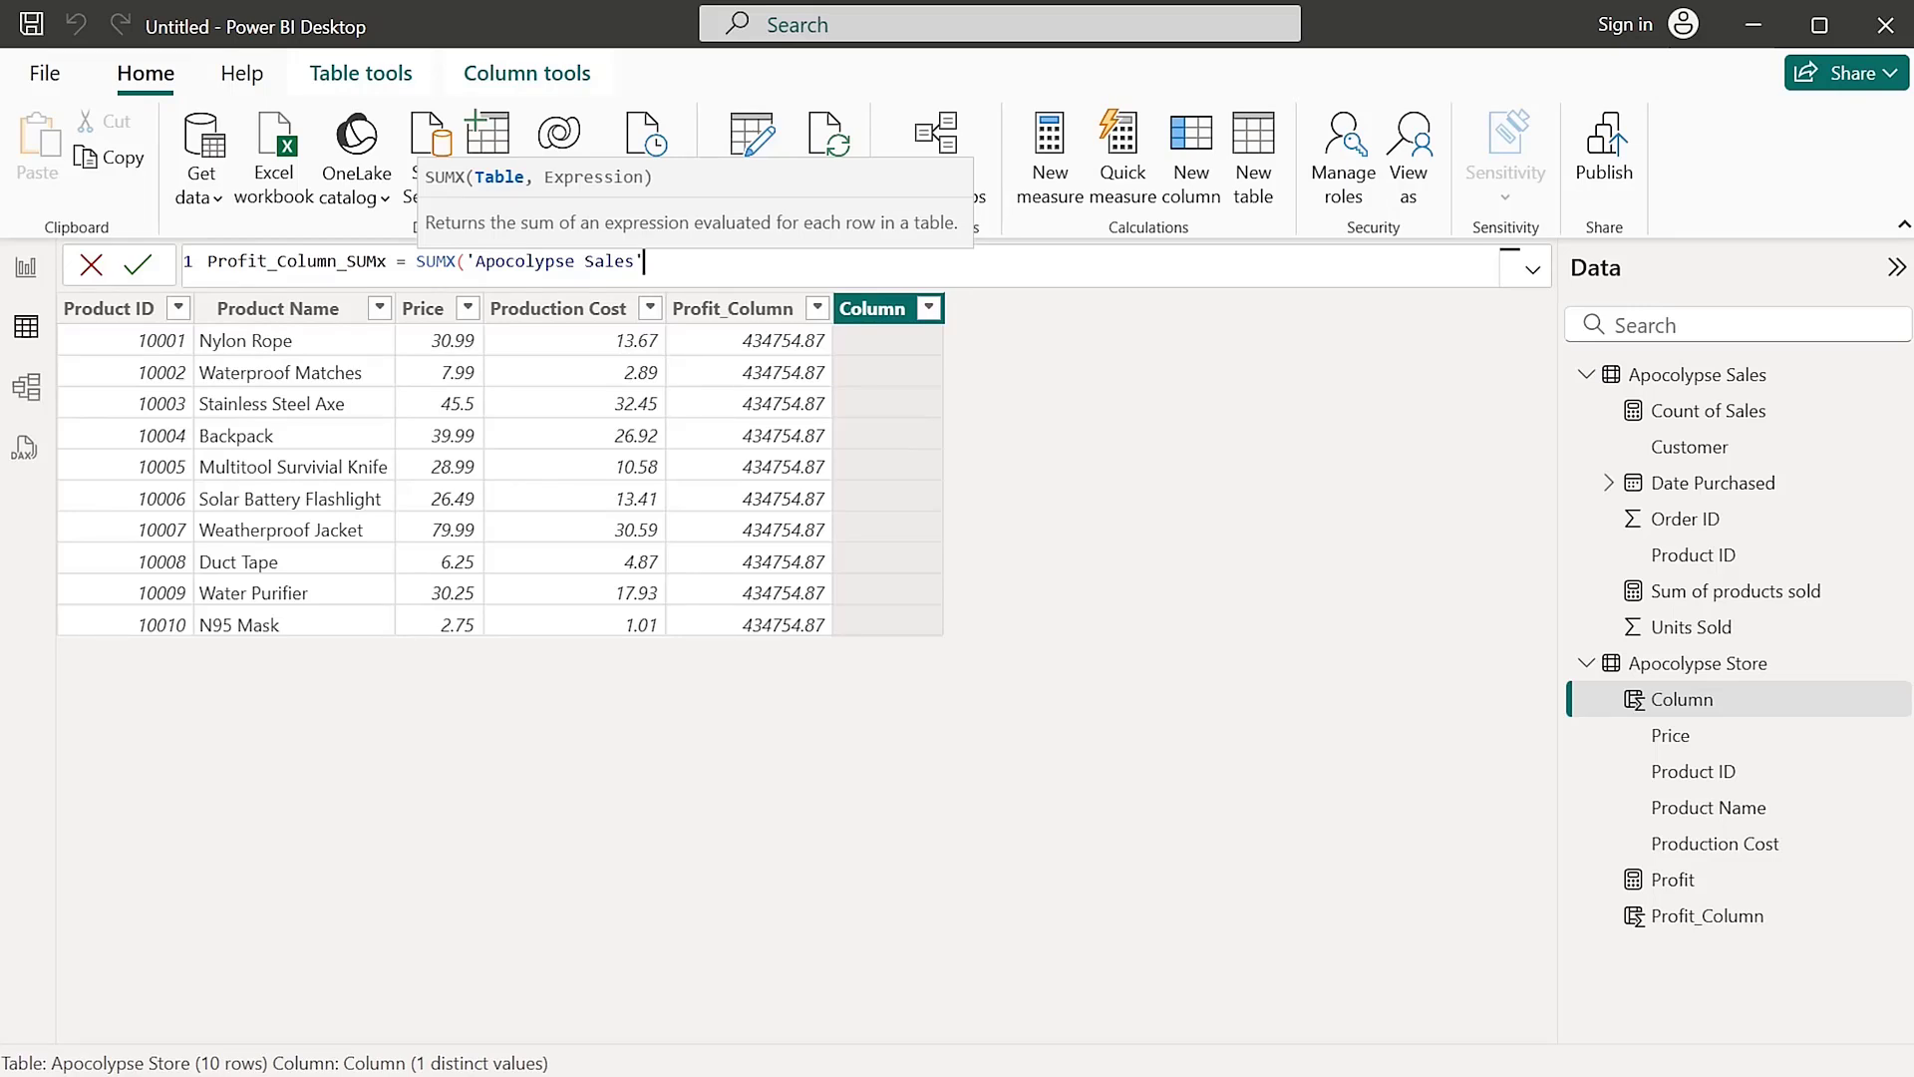
pyautogui.write(',')
pyautogui.write("Profit = (SUM('Apocolypse Store'[Price]) -SUM('Apocolypse Store'[Production Cost])) * SUM('Apocolypse Sales'[Units Sold])")
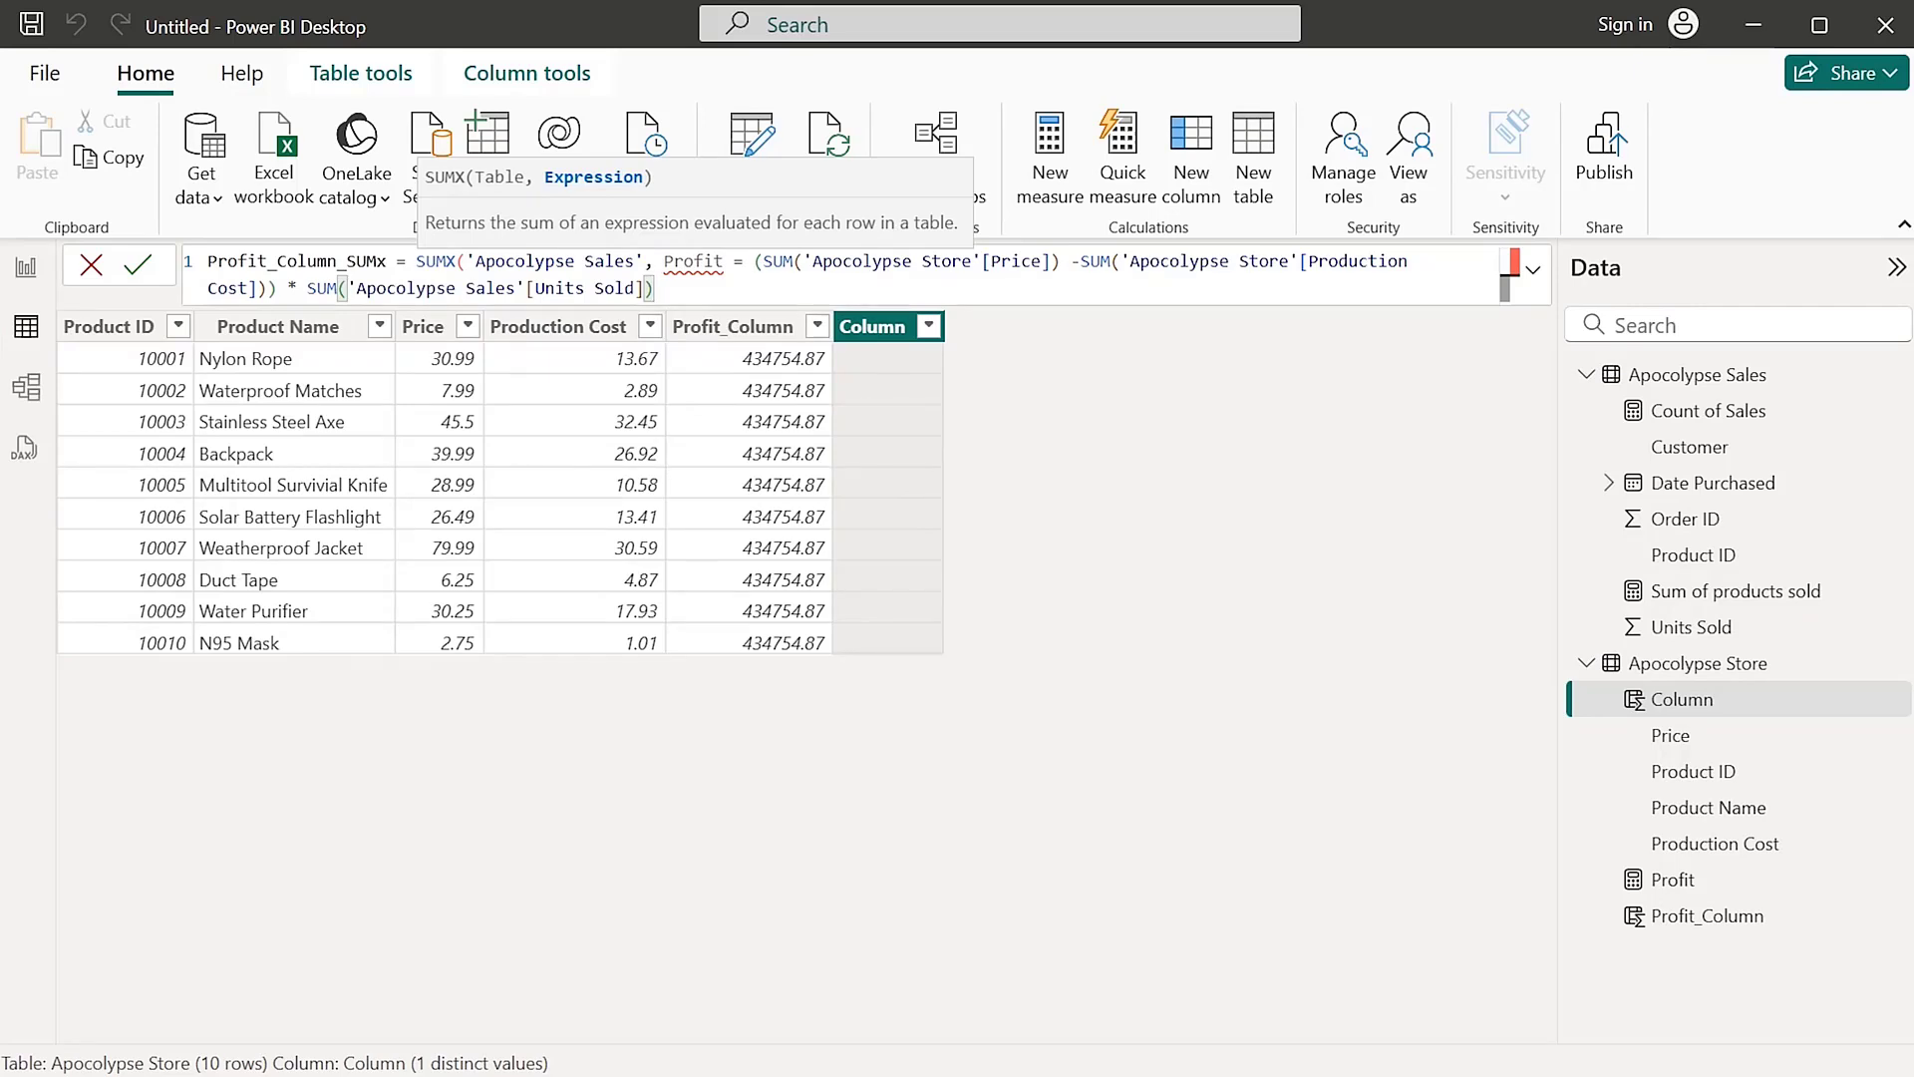
pyautogui.press('Return')
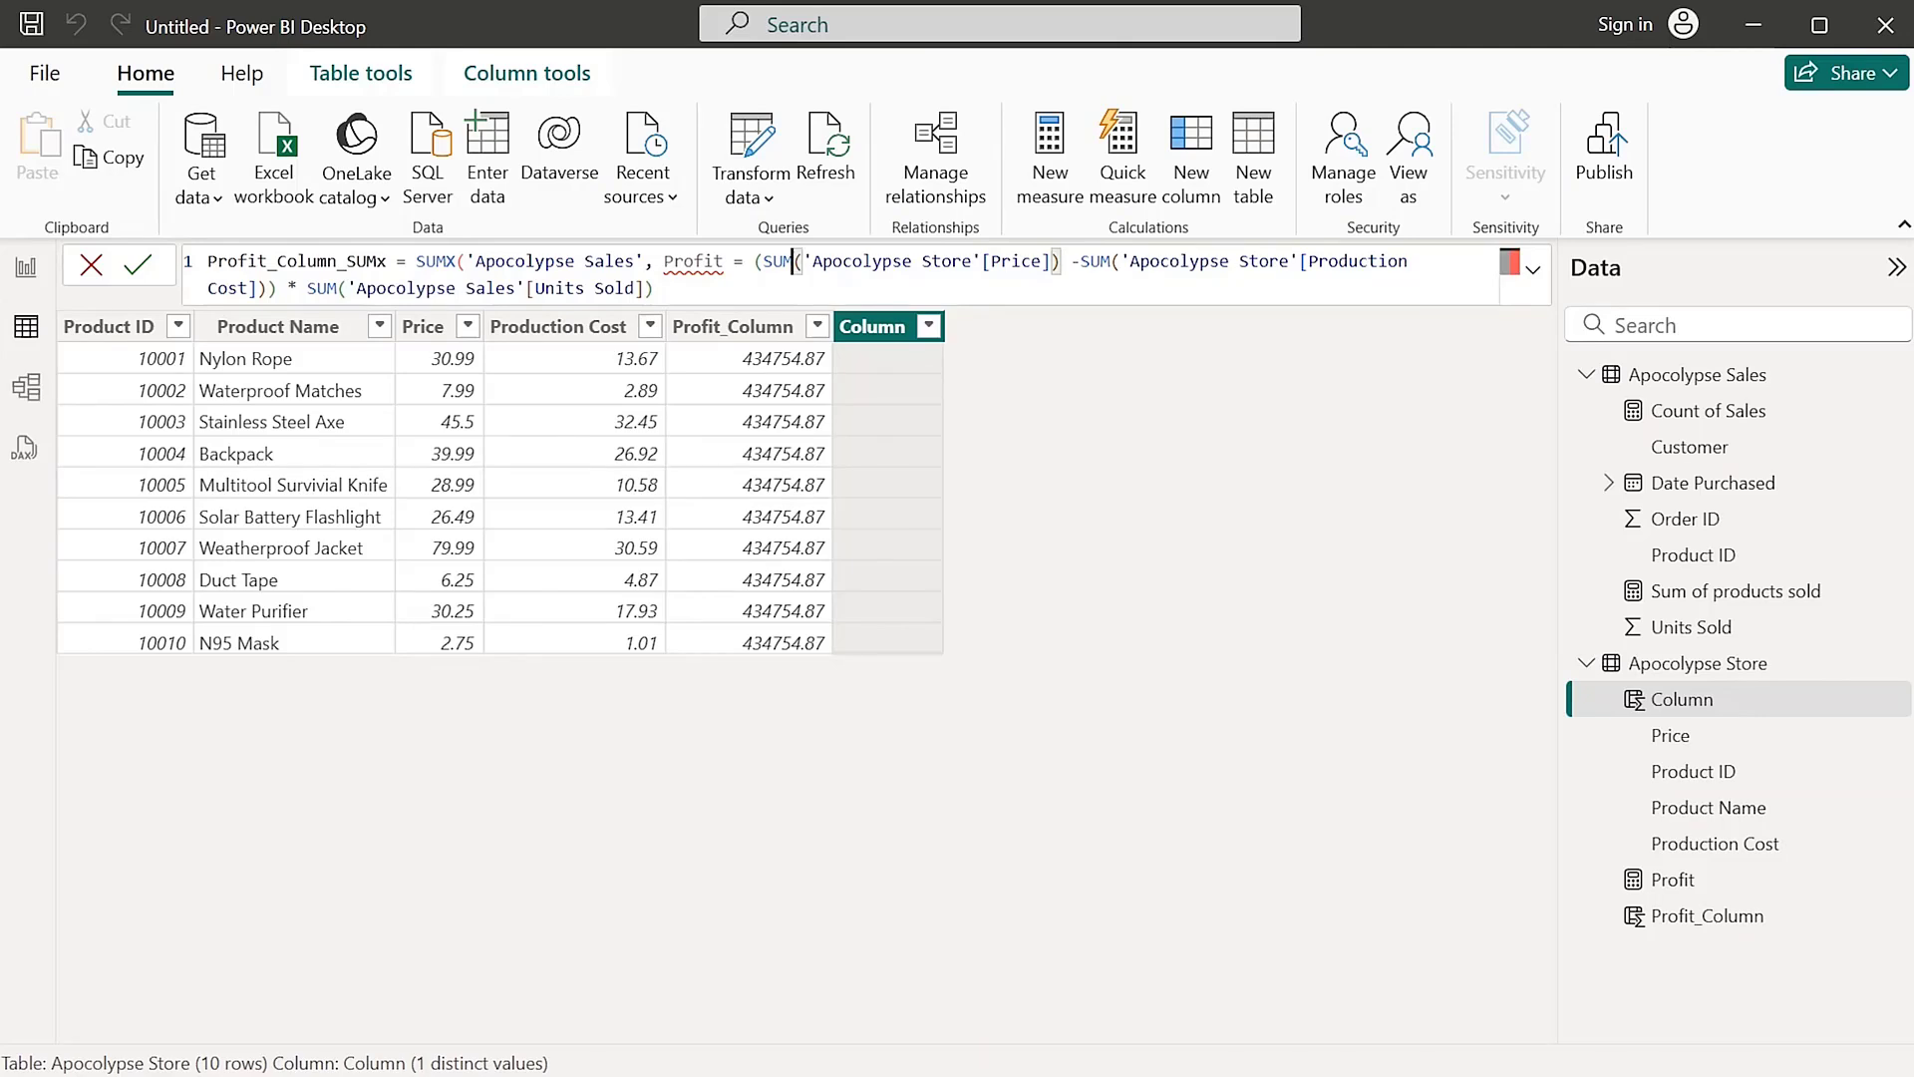
# Remove "Profit = (SUM" from the start of the SUMX expression, leaving it beginning with ('Apocolypse Store'[Price]
pyautogui.moveTo(794, 261); pyautogui.dragTo(664, 261)
pyautogui.press('BackSpace')
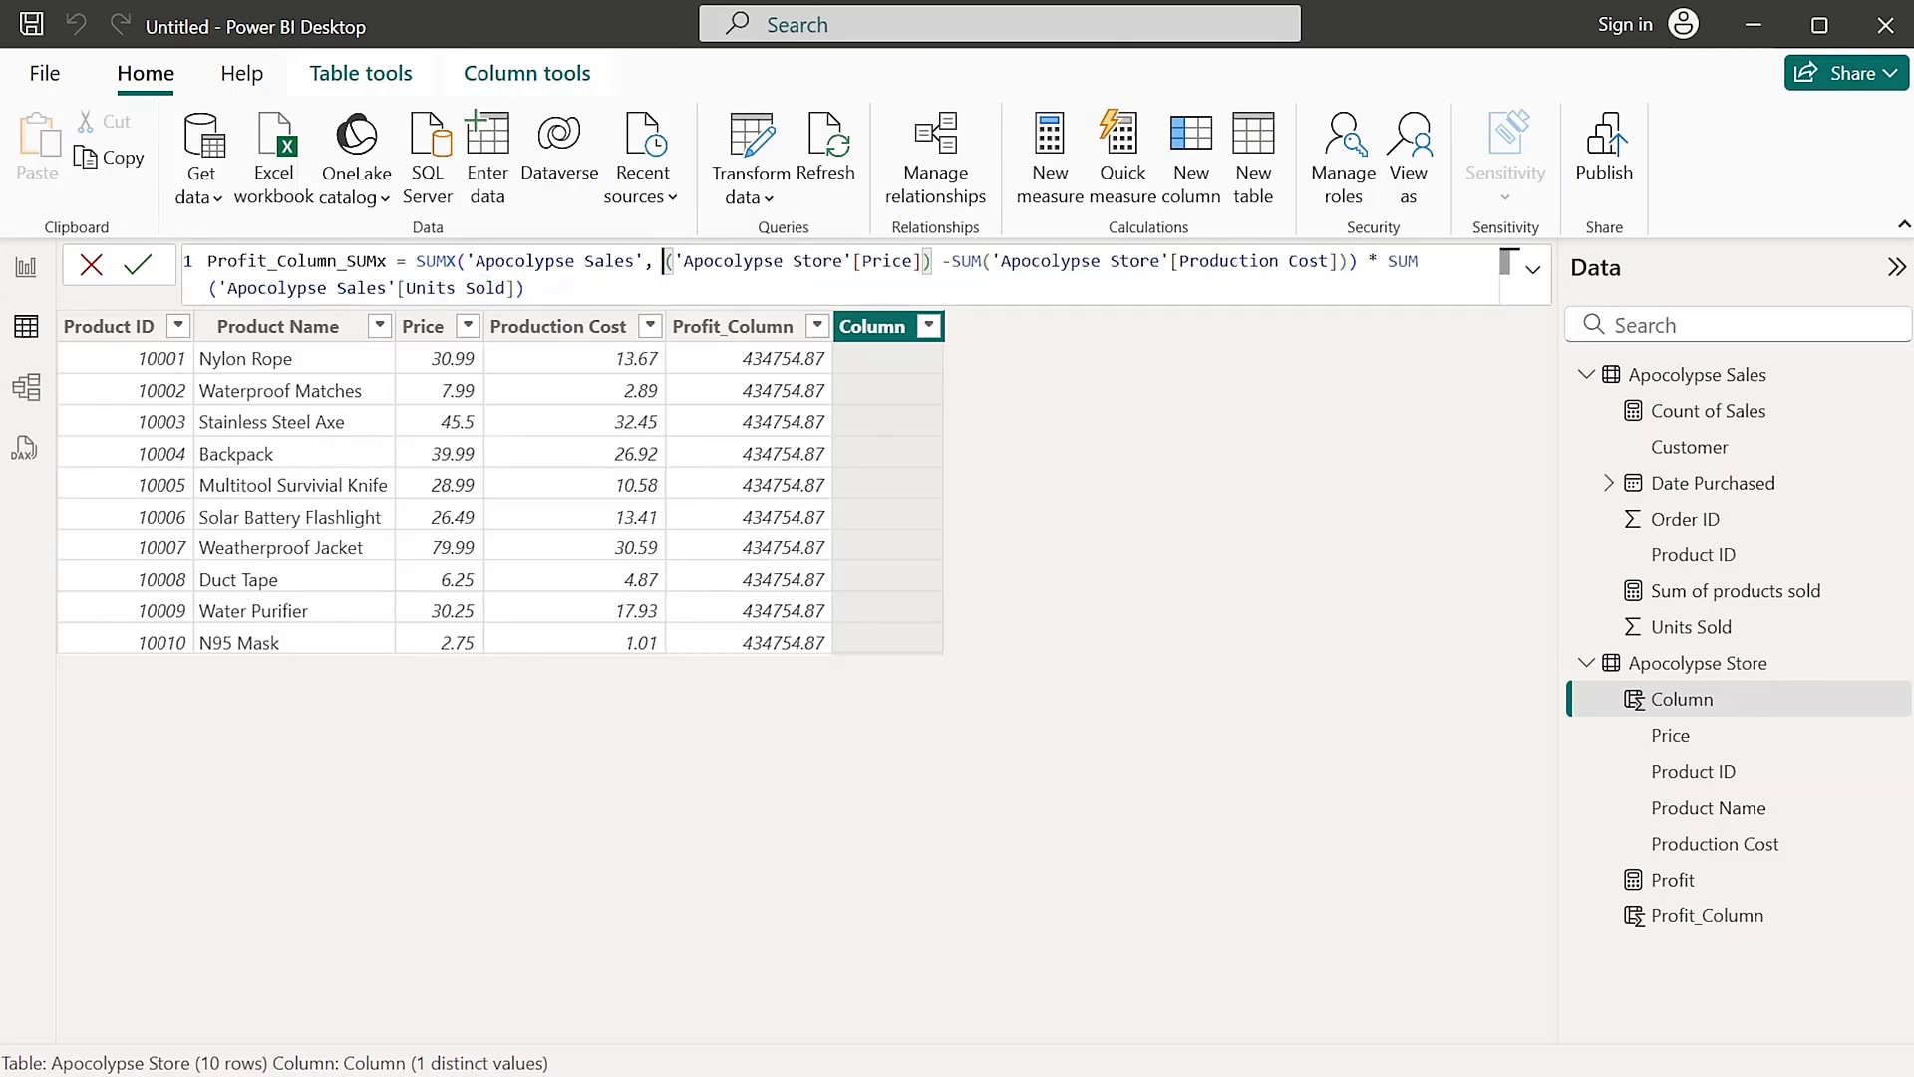
pyautogui.press('BackSpace')
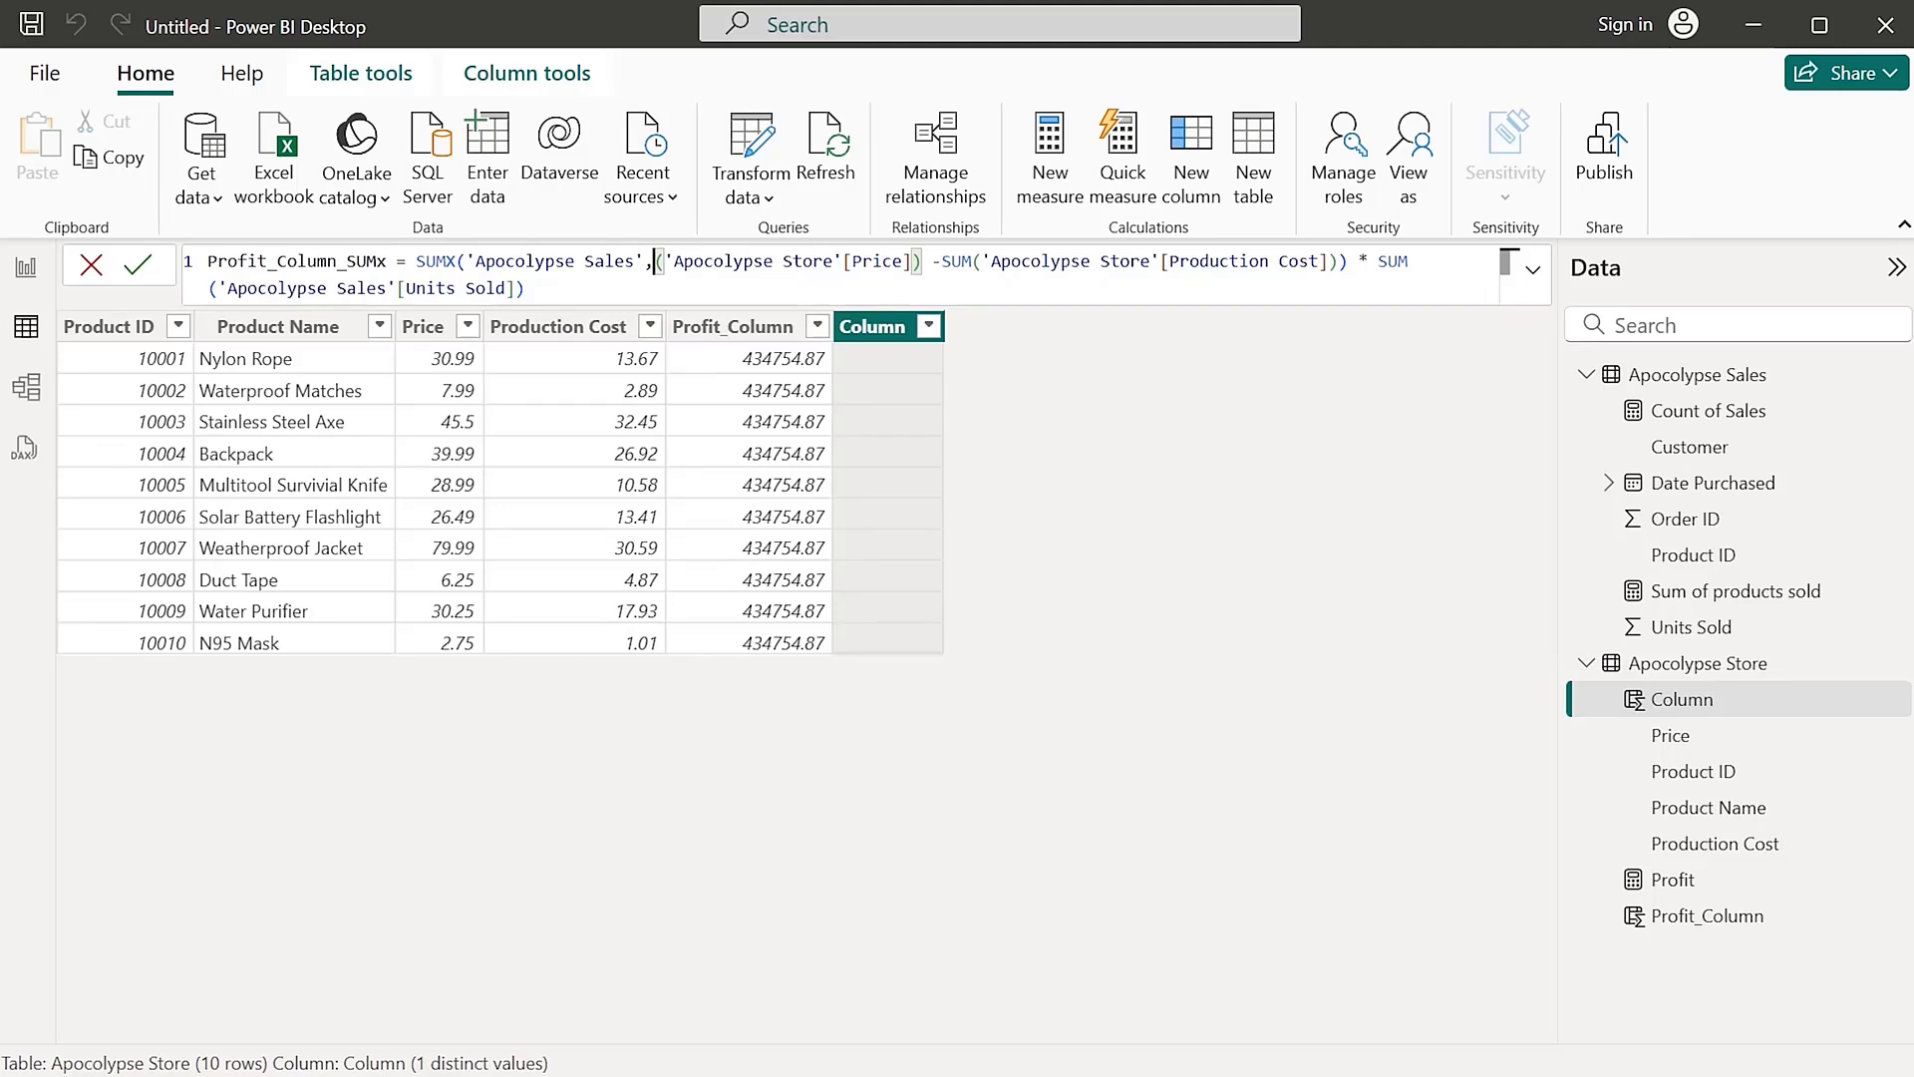
# Remove the SUM function name and its opening parenthesis before 'Apocolypse Sales'[Units Sold] in the SUMX expression
pyautogui.click(1367, 261)
pyautogui.moveTo(1367, 261); pyautogui.dragTo(1408, 262)
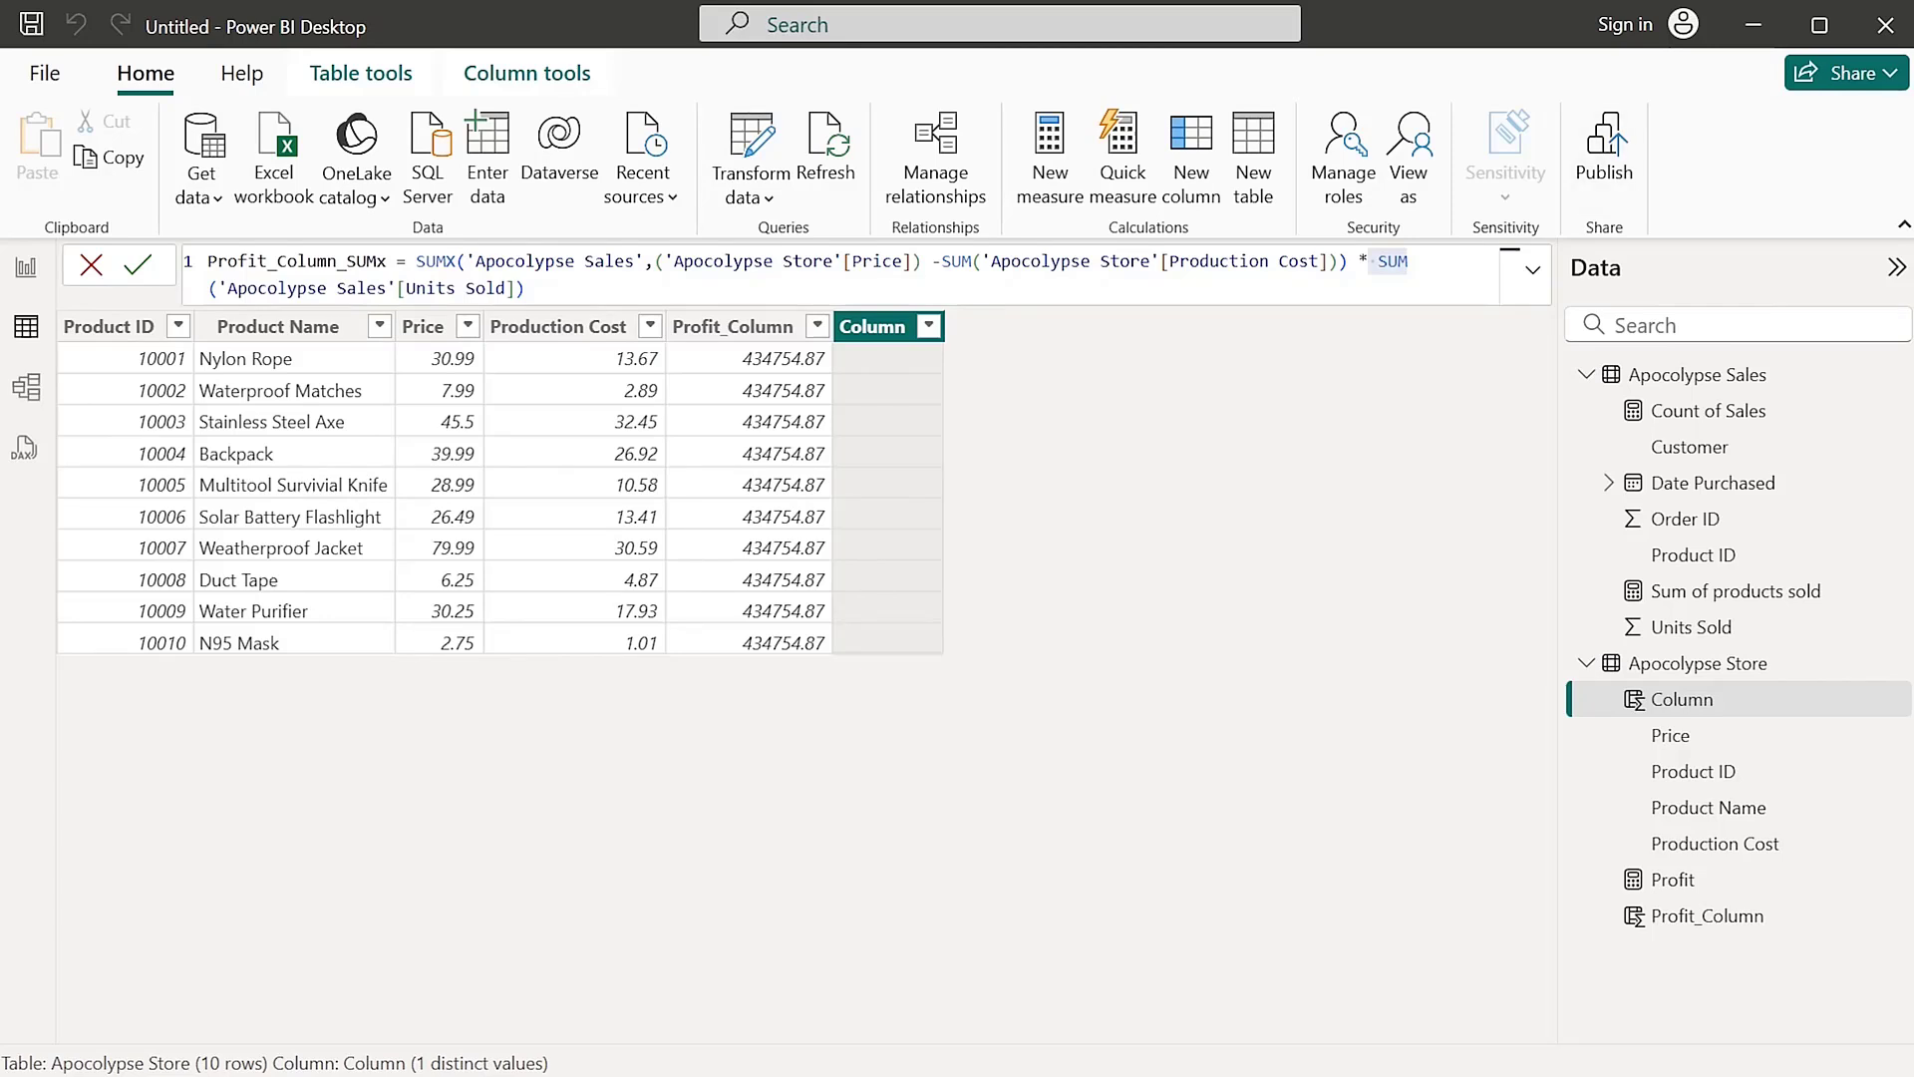
pyautogui.click(1407, 262)
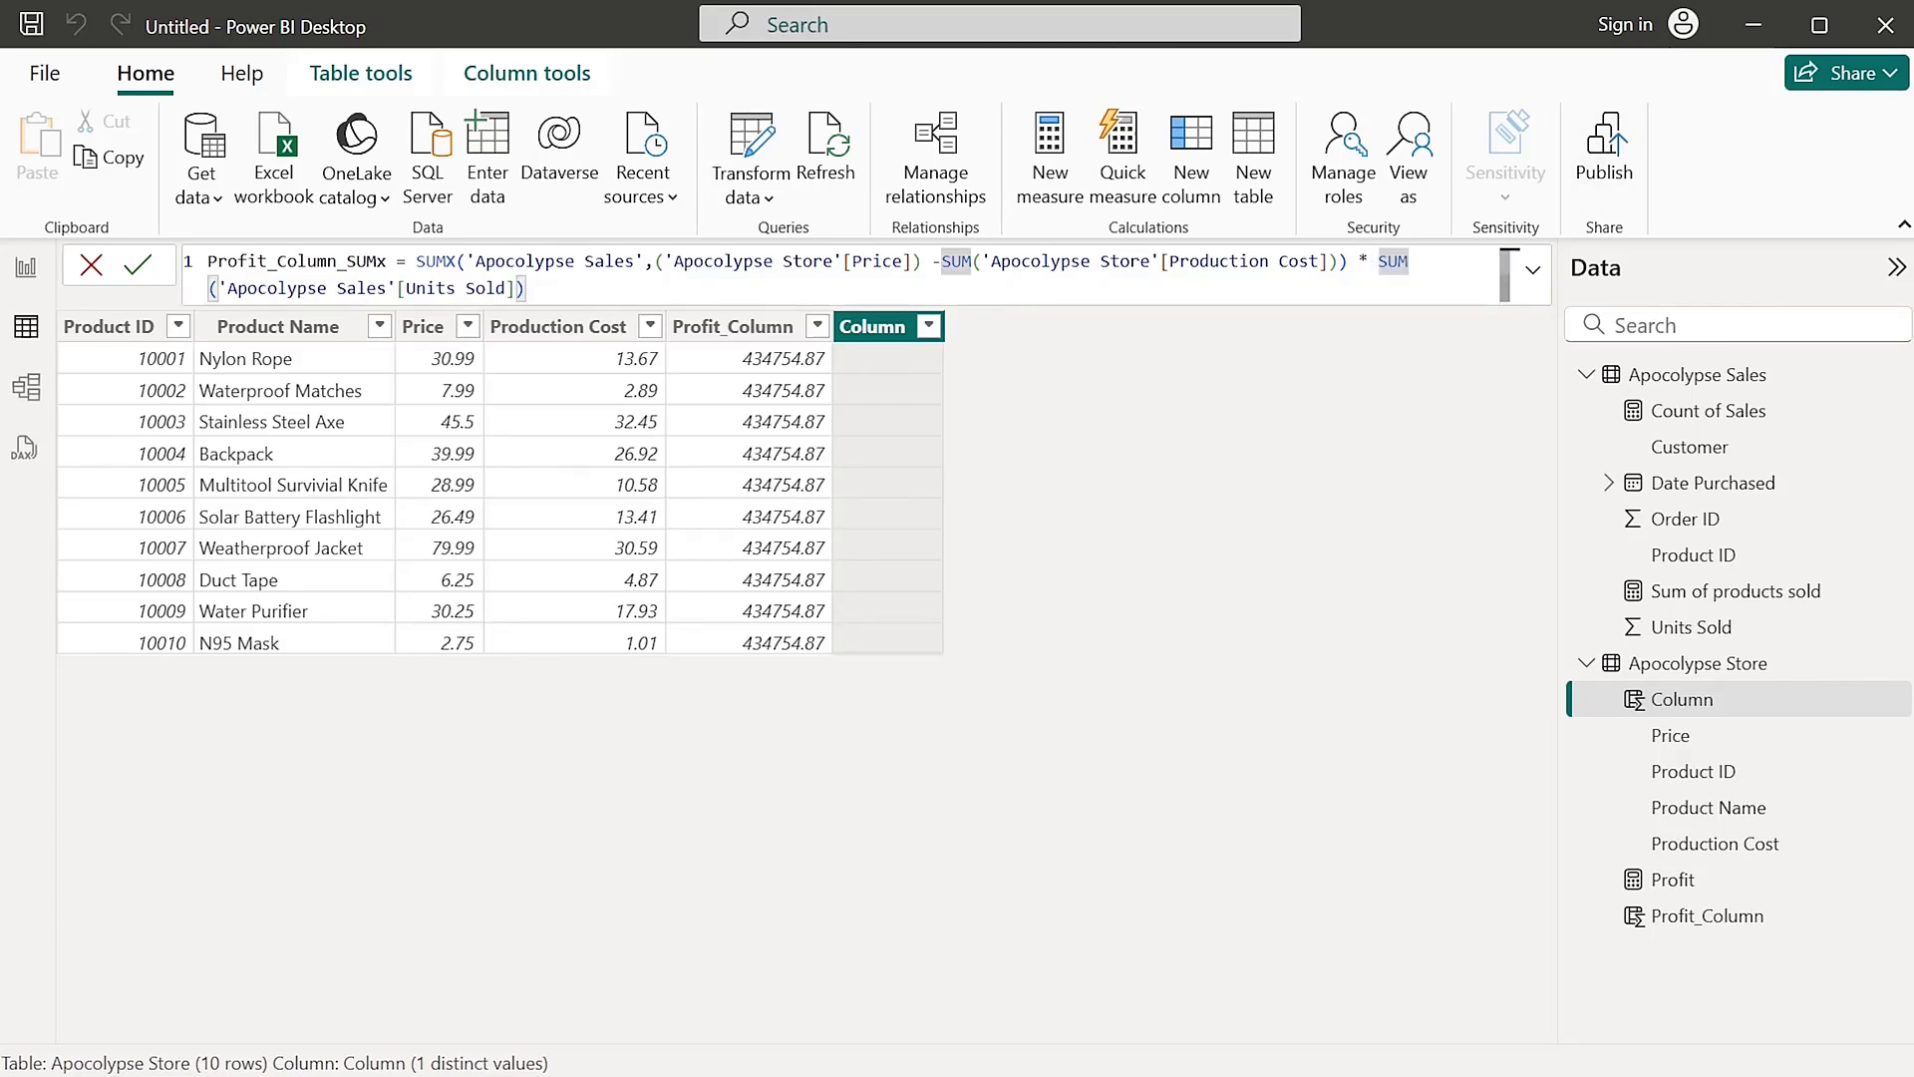
pyautogui.moveTo(1407, 262); pyautogui.dragTo(1368, 262)
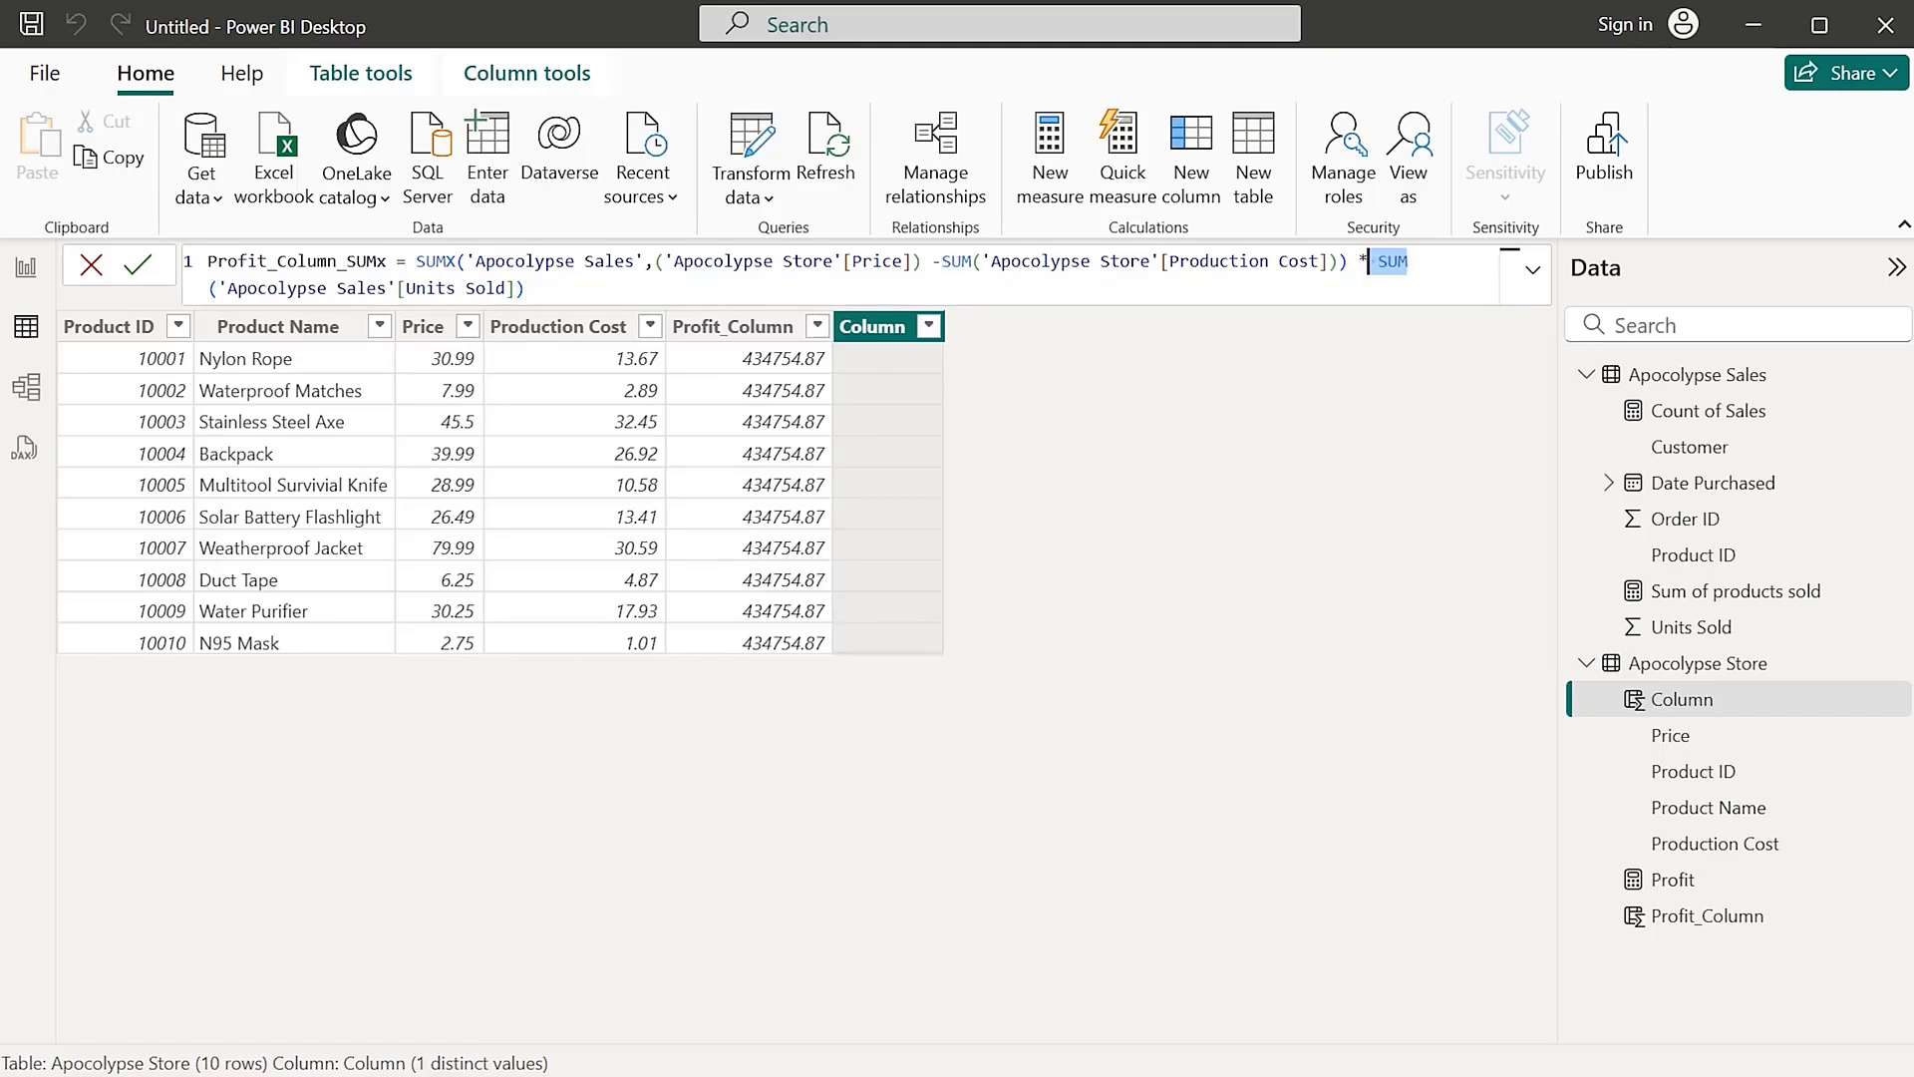
pyautogui.click(1384, 262)
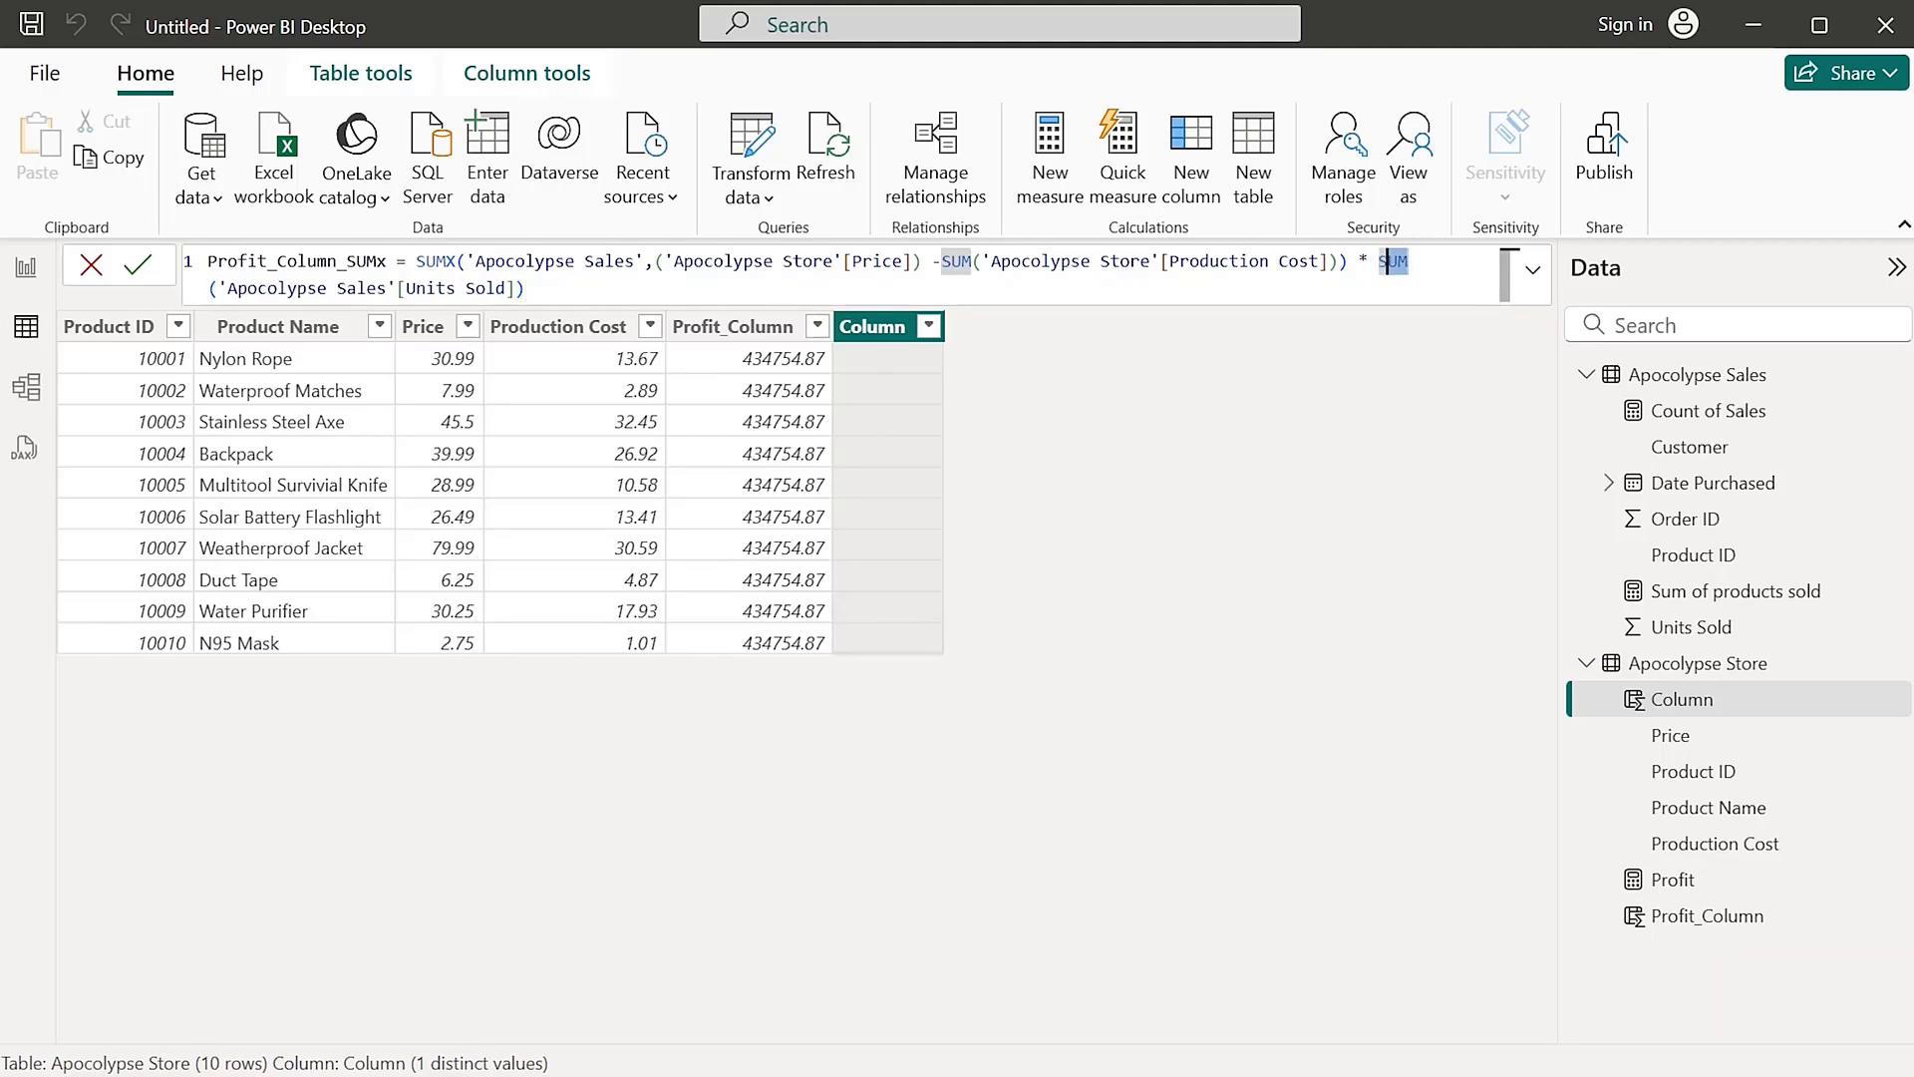
pyautogui.press('Delete')
pyautogui.press('Delete')
pyautogui.press('Delete')
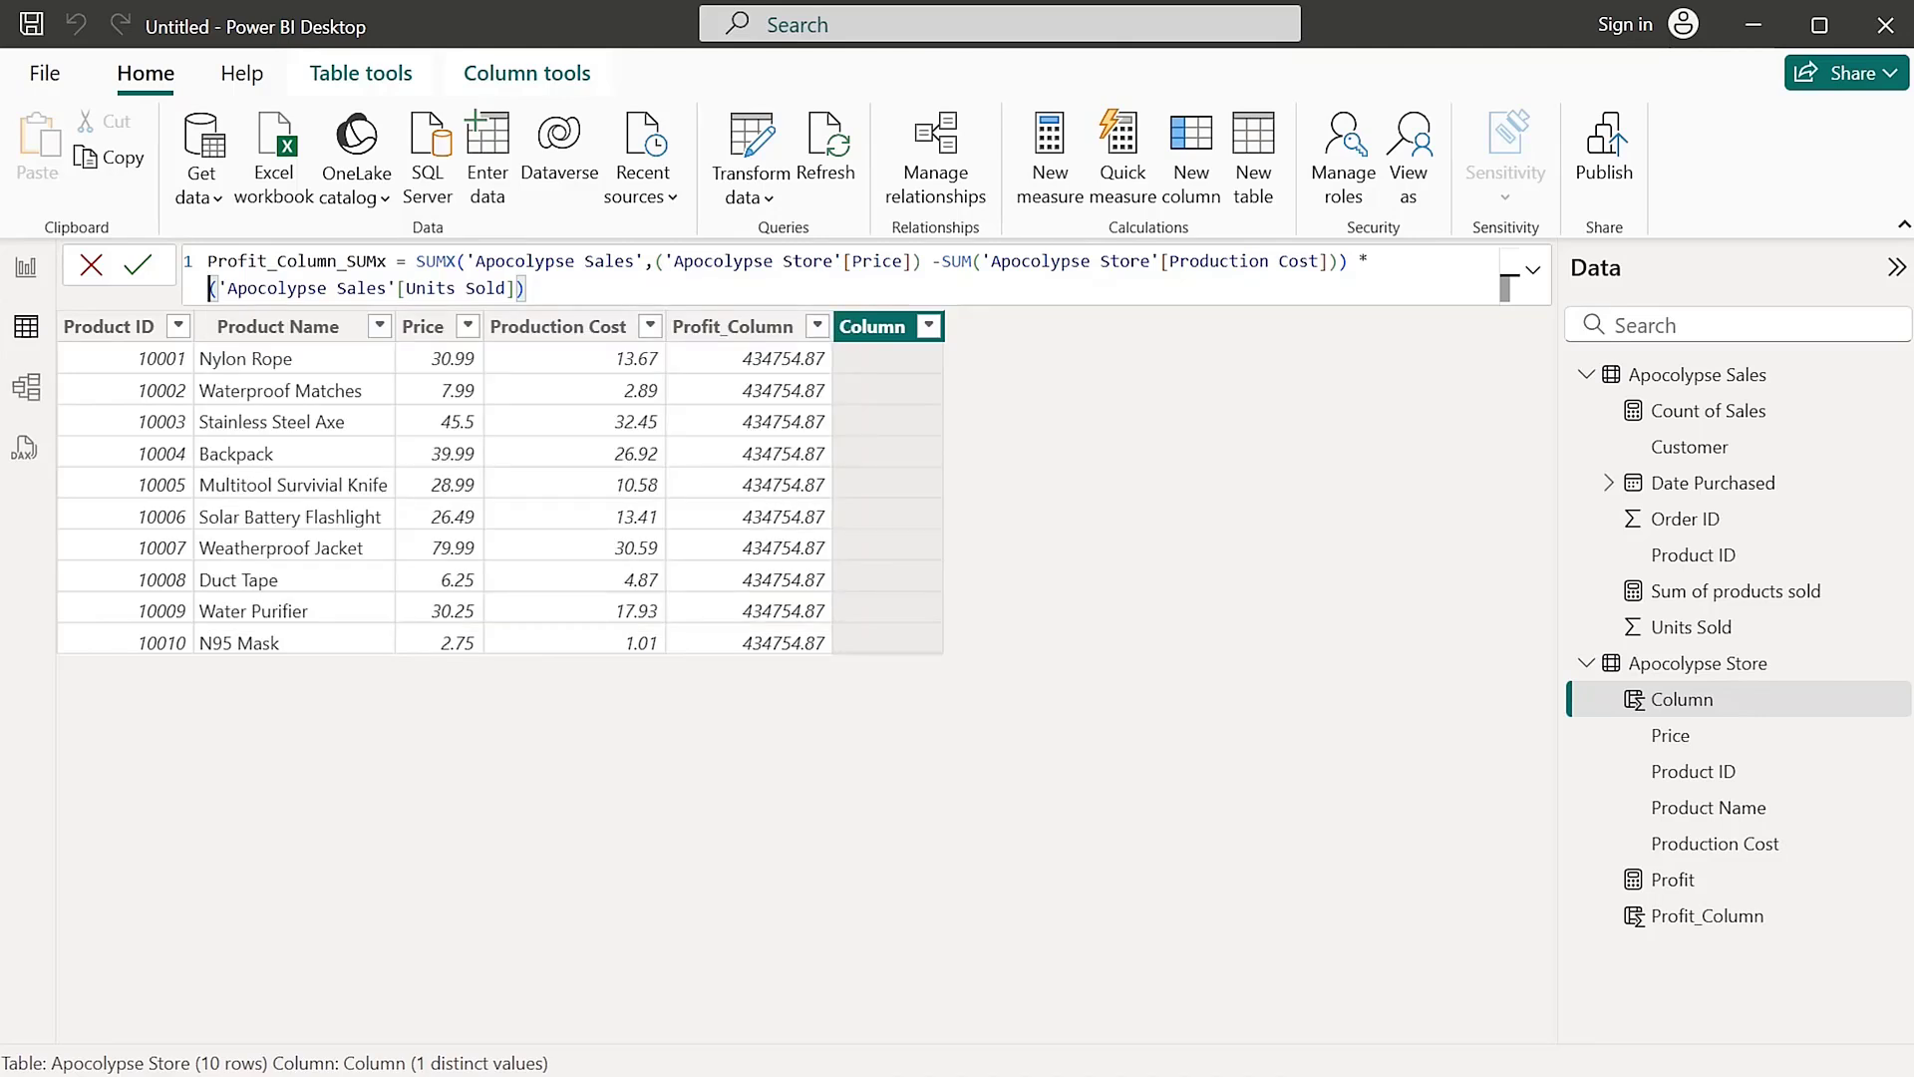
pyautogui.press('Delete')
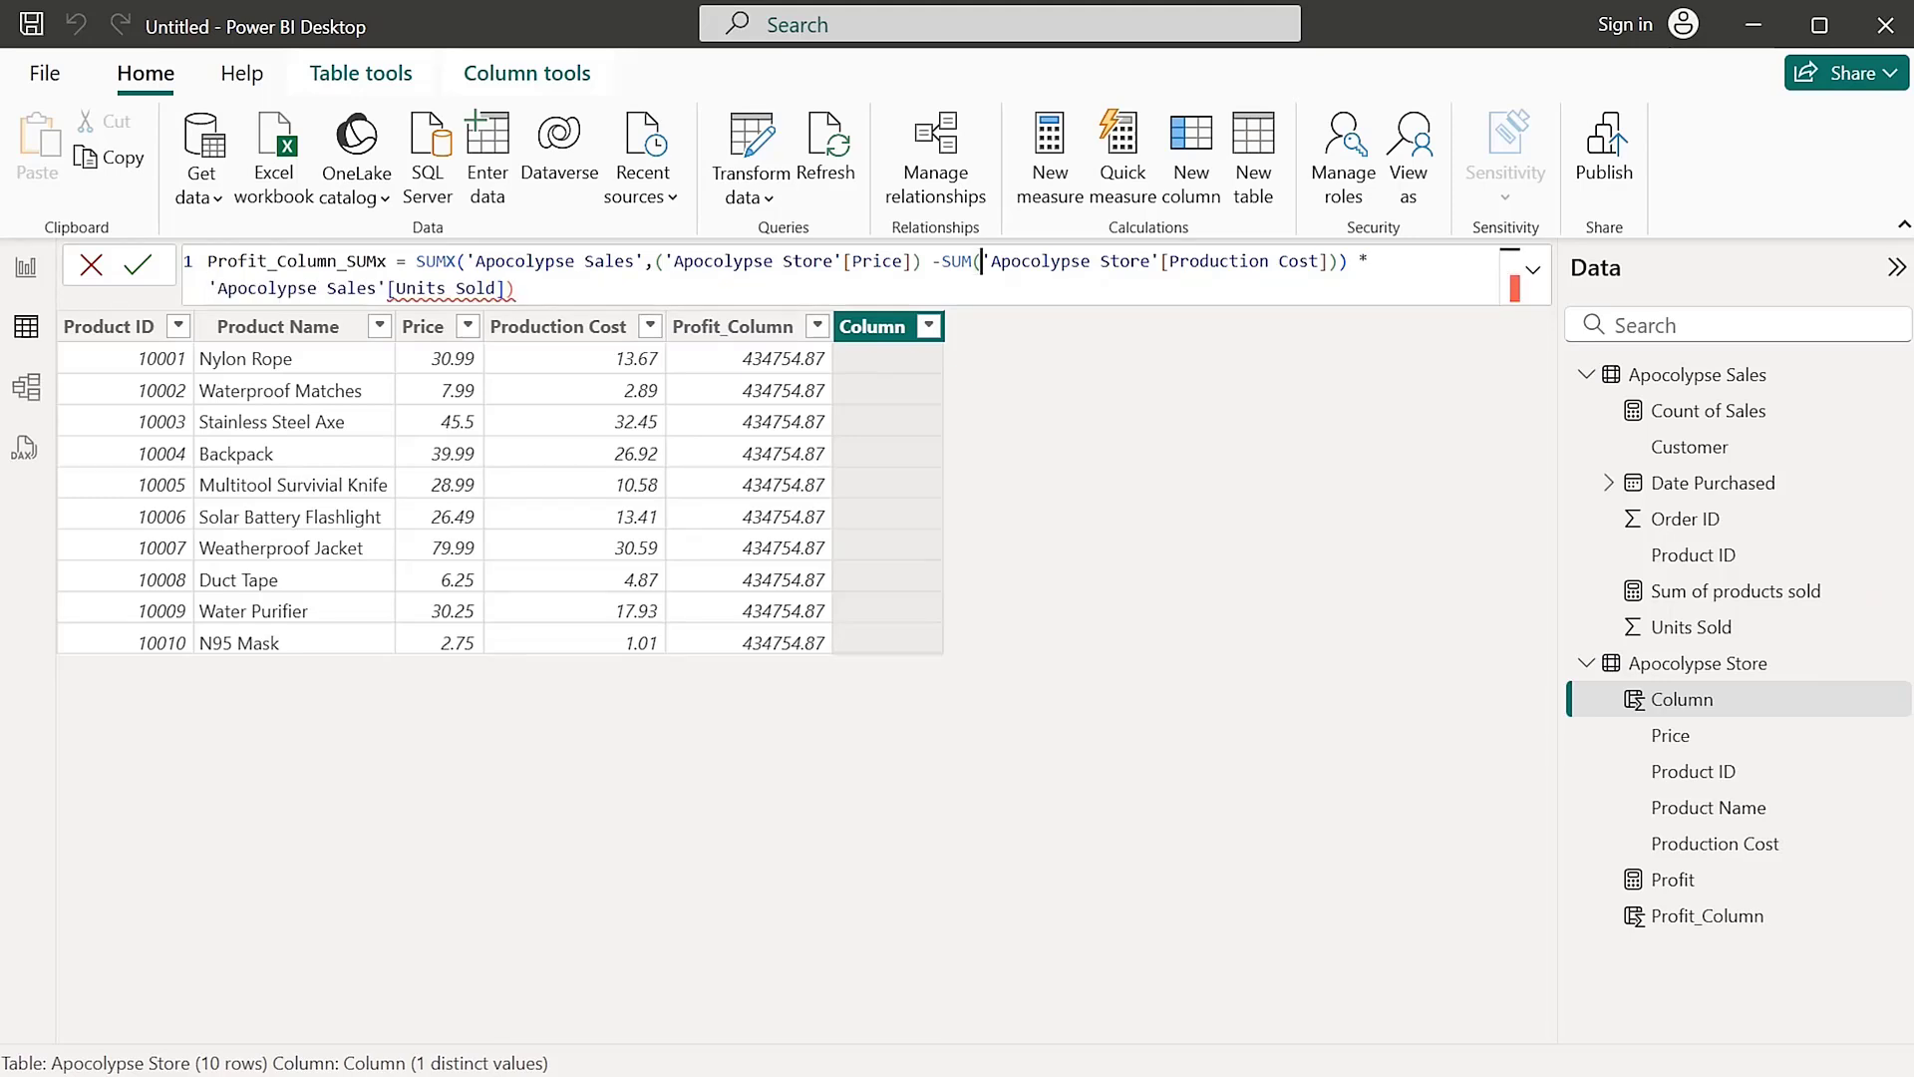
# Remove the SUM function name and its opening parenthesis before 'Apocolypse Store'[Production Cost] in the SUMX expression
pyautogui.moveTo(981, 262); pyautogui.dragTo(942, 262)
pyautogui.hotkey('shift', 'Left')
pyautogui.hotkey('shift', 'Left')
pyautogui.hotkey('shift', 'Left')
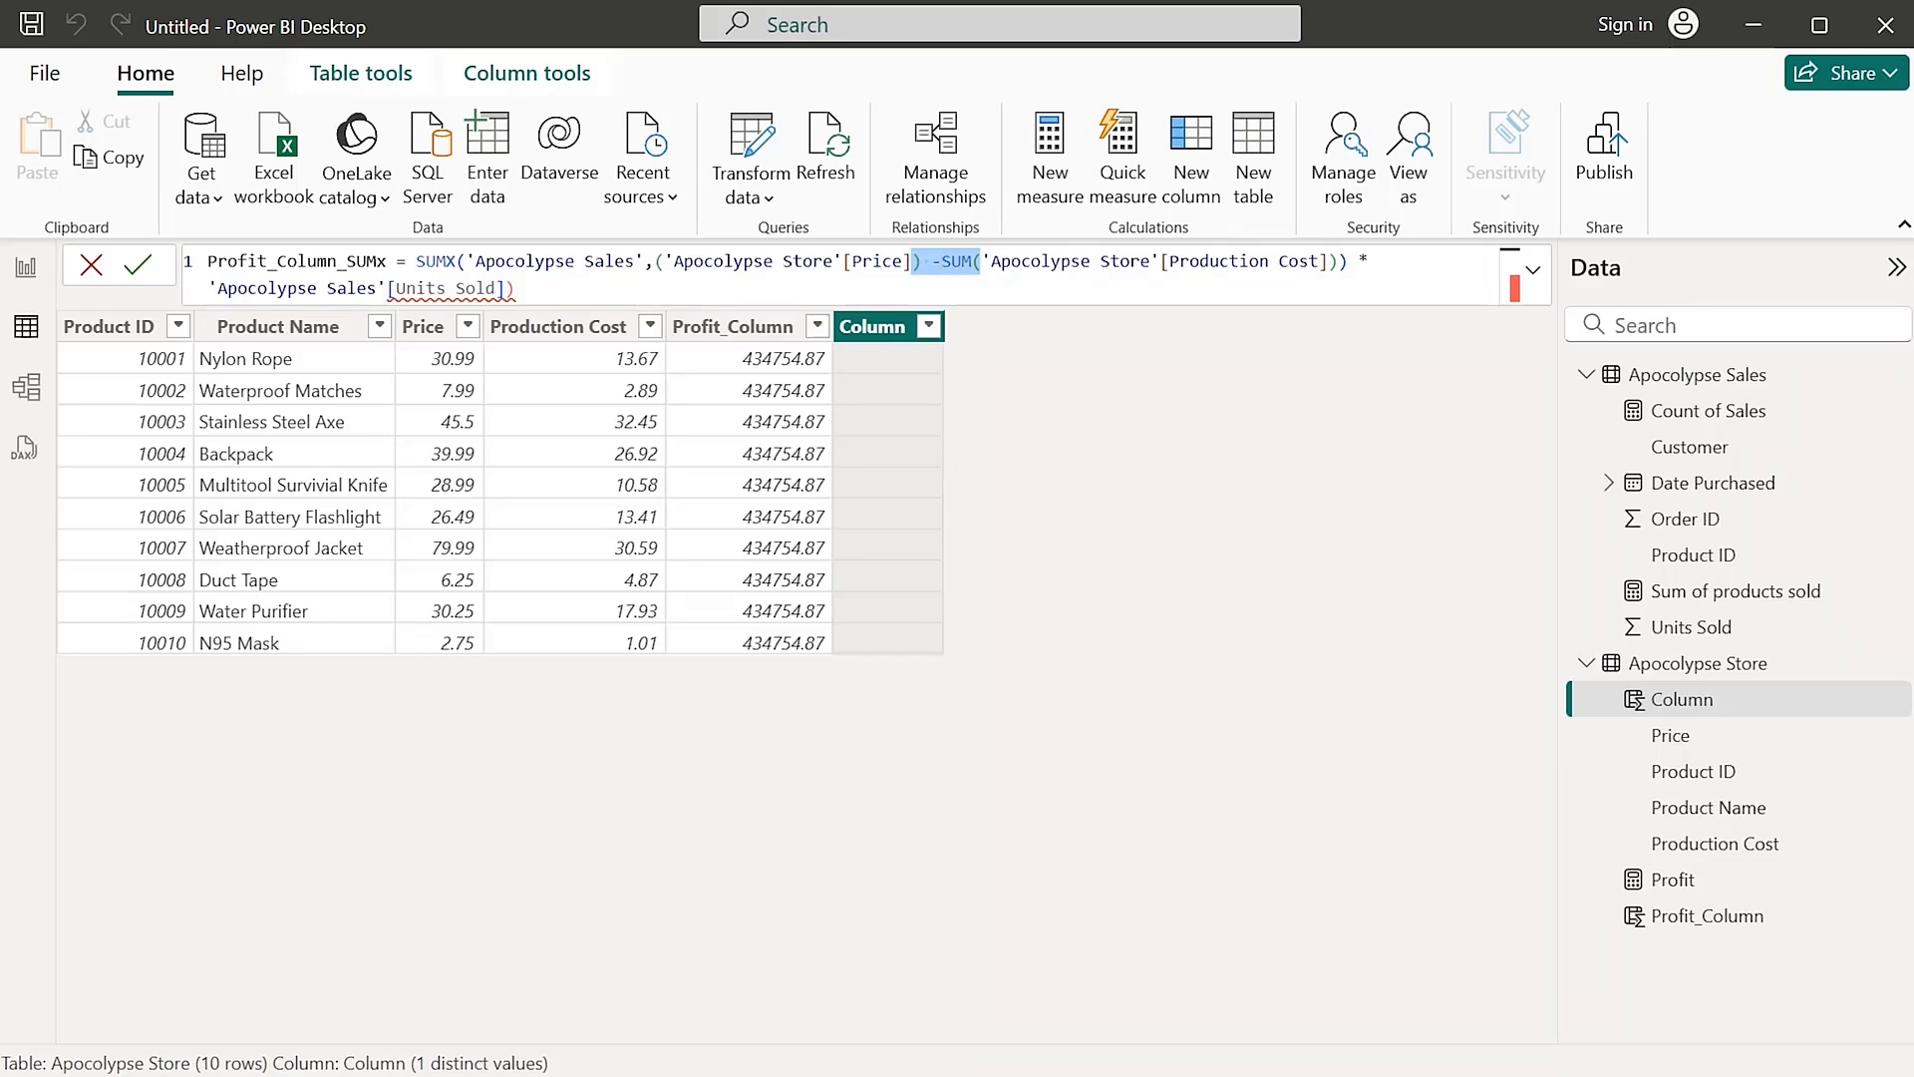
pyautogui.hotkey('shift', 'Right')
pyautogui.hotkey('shift', 'Right')
pyautogui.hotkey('shift', 'Right')
pyautogui.hotkey('shift', 'Left')
pyautogui.click(941, 261)
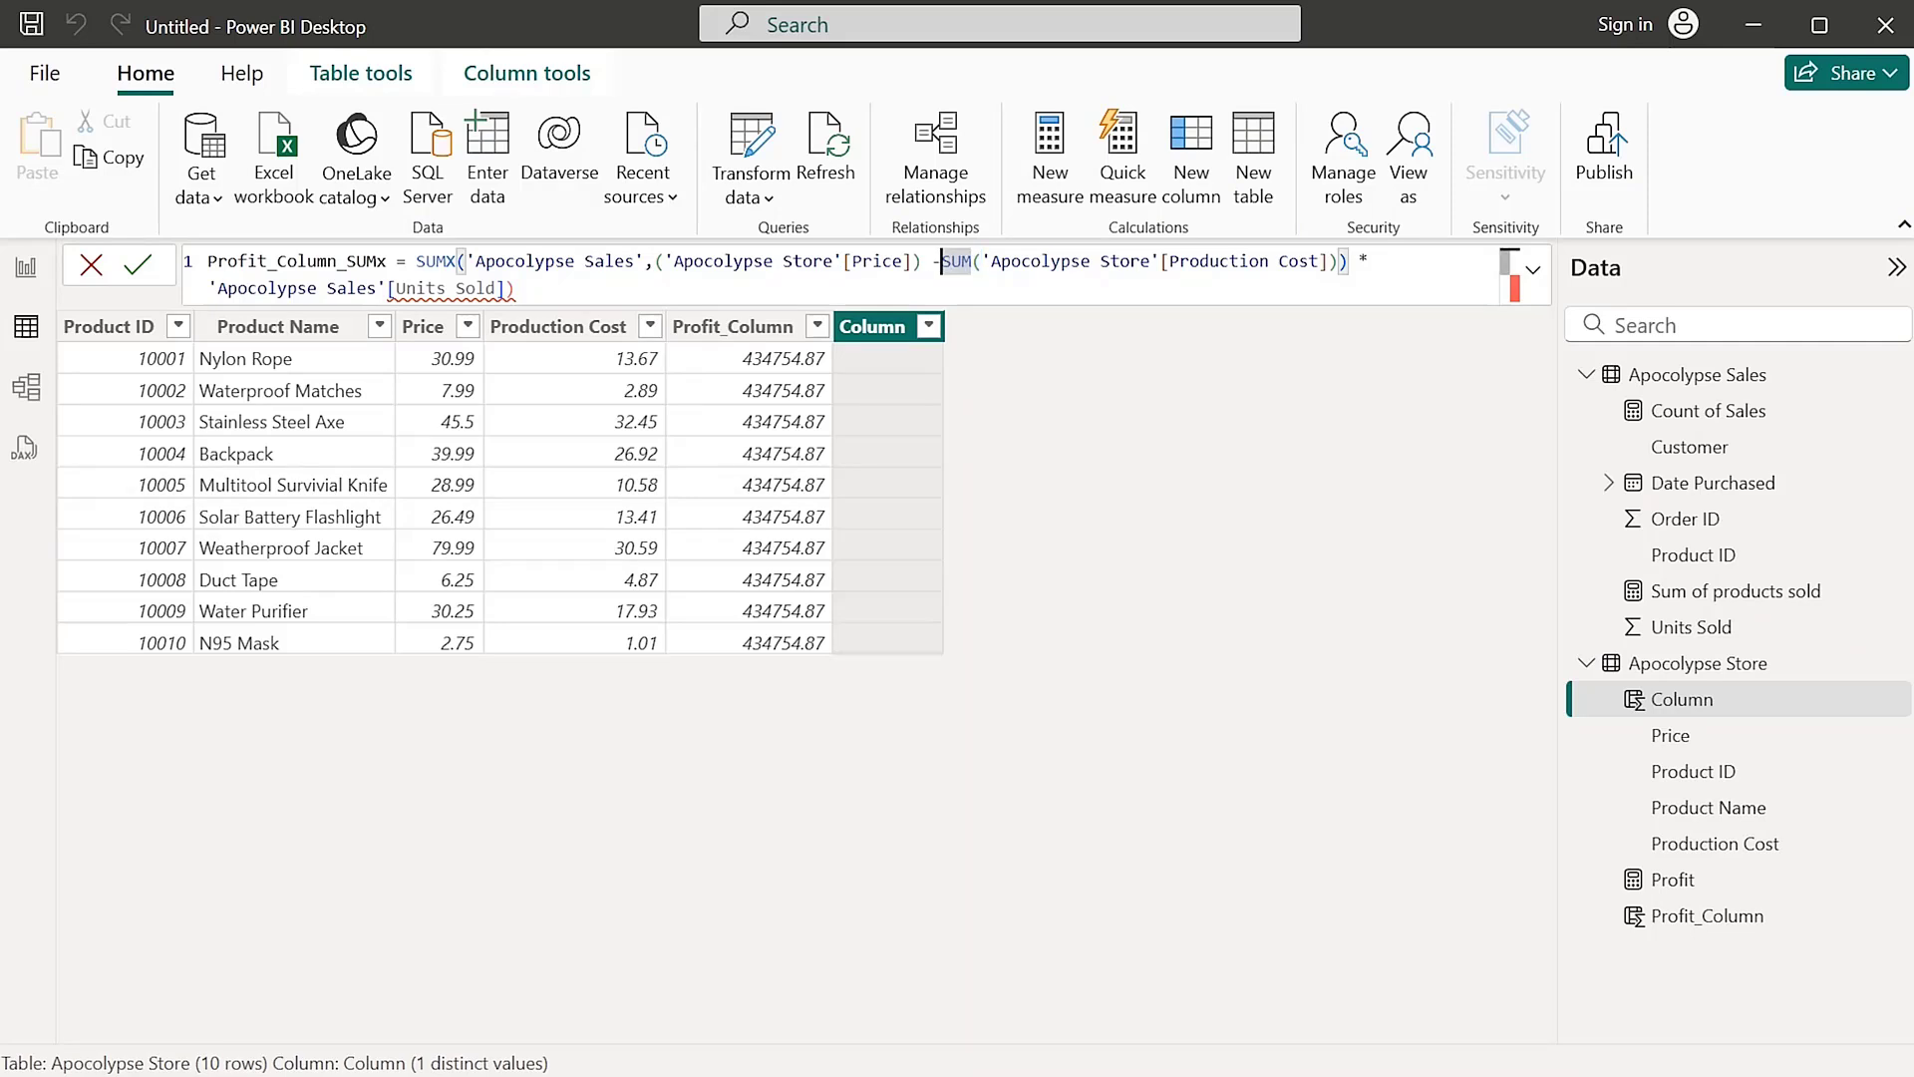
pyautogui.moveTo(941, 261); pyautogui.dragTo(972, 261)
pyautogui.hotkey('shift', 'Right')
pyautogui.press('Delete')
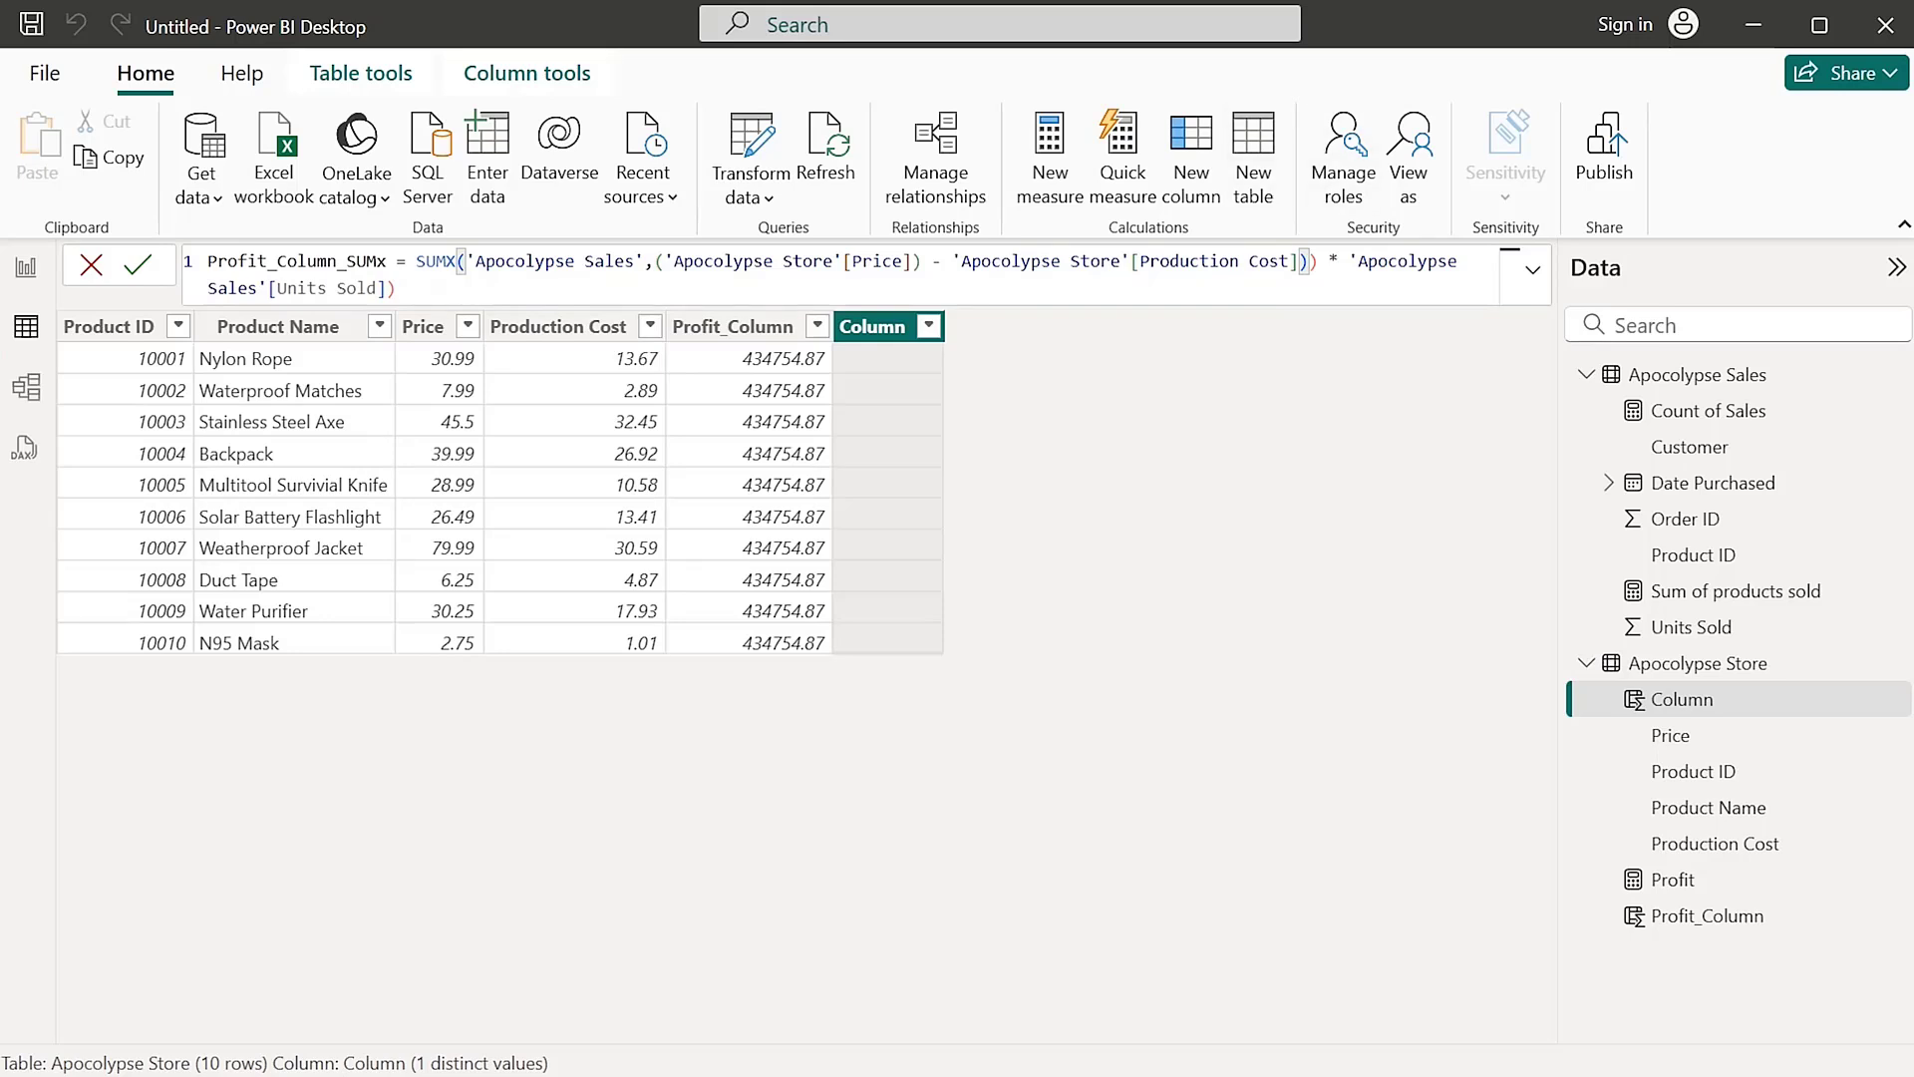
# Delete the surplus closing parentheses after [Production Cost] and [Price], and commit the Profit_Column_SUMx formula
pyautogui.click(1318, 261)
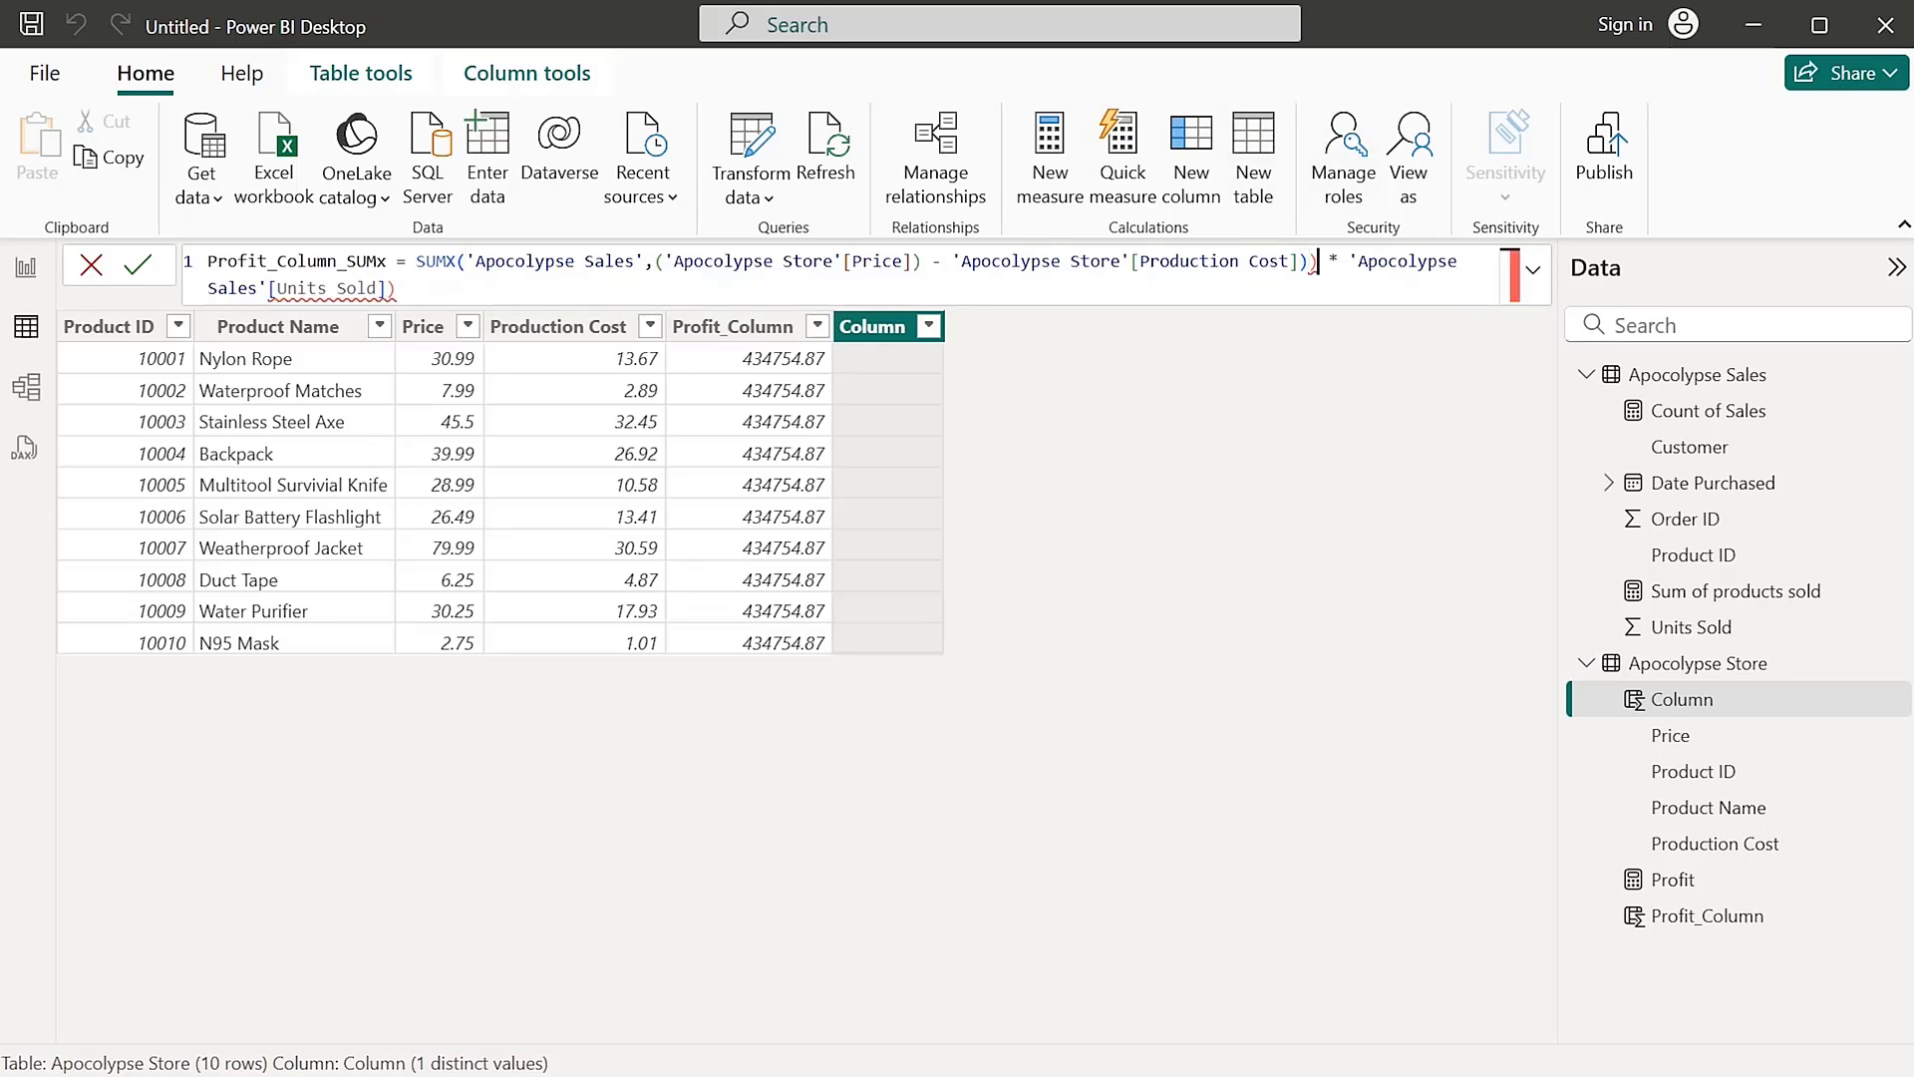
pyautogui.press('BackSpace')
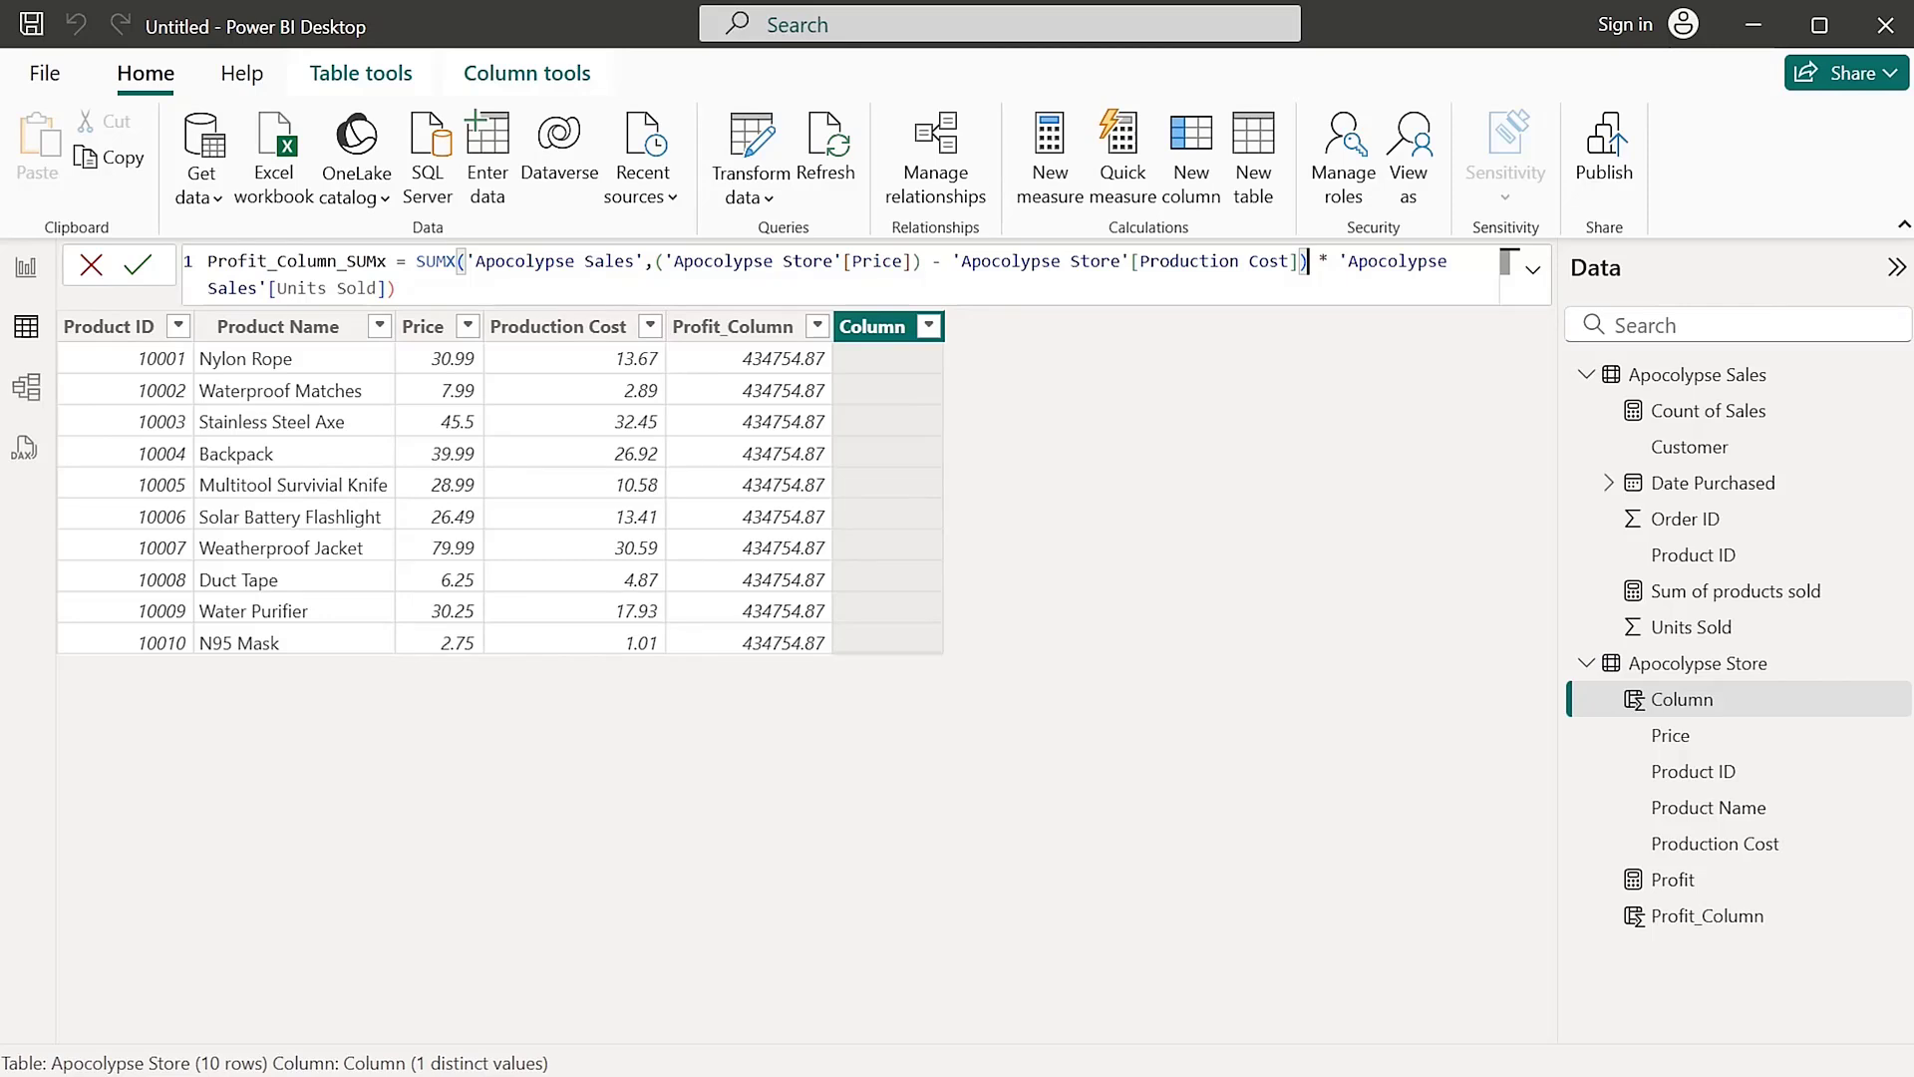
pyautogui.click(922, 263)
pyautogui.press('BackSpace')
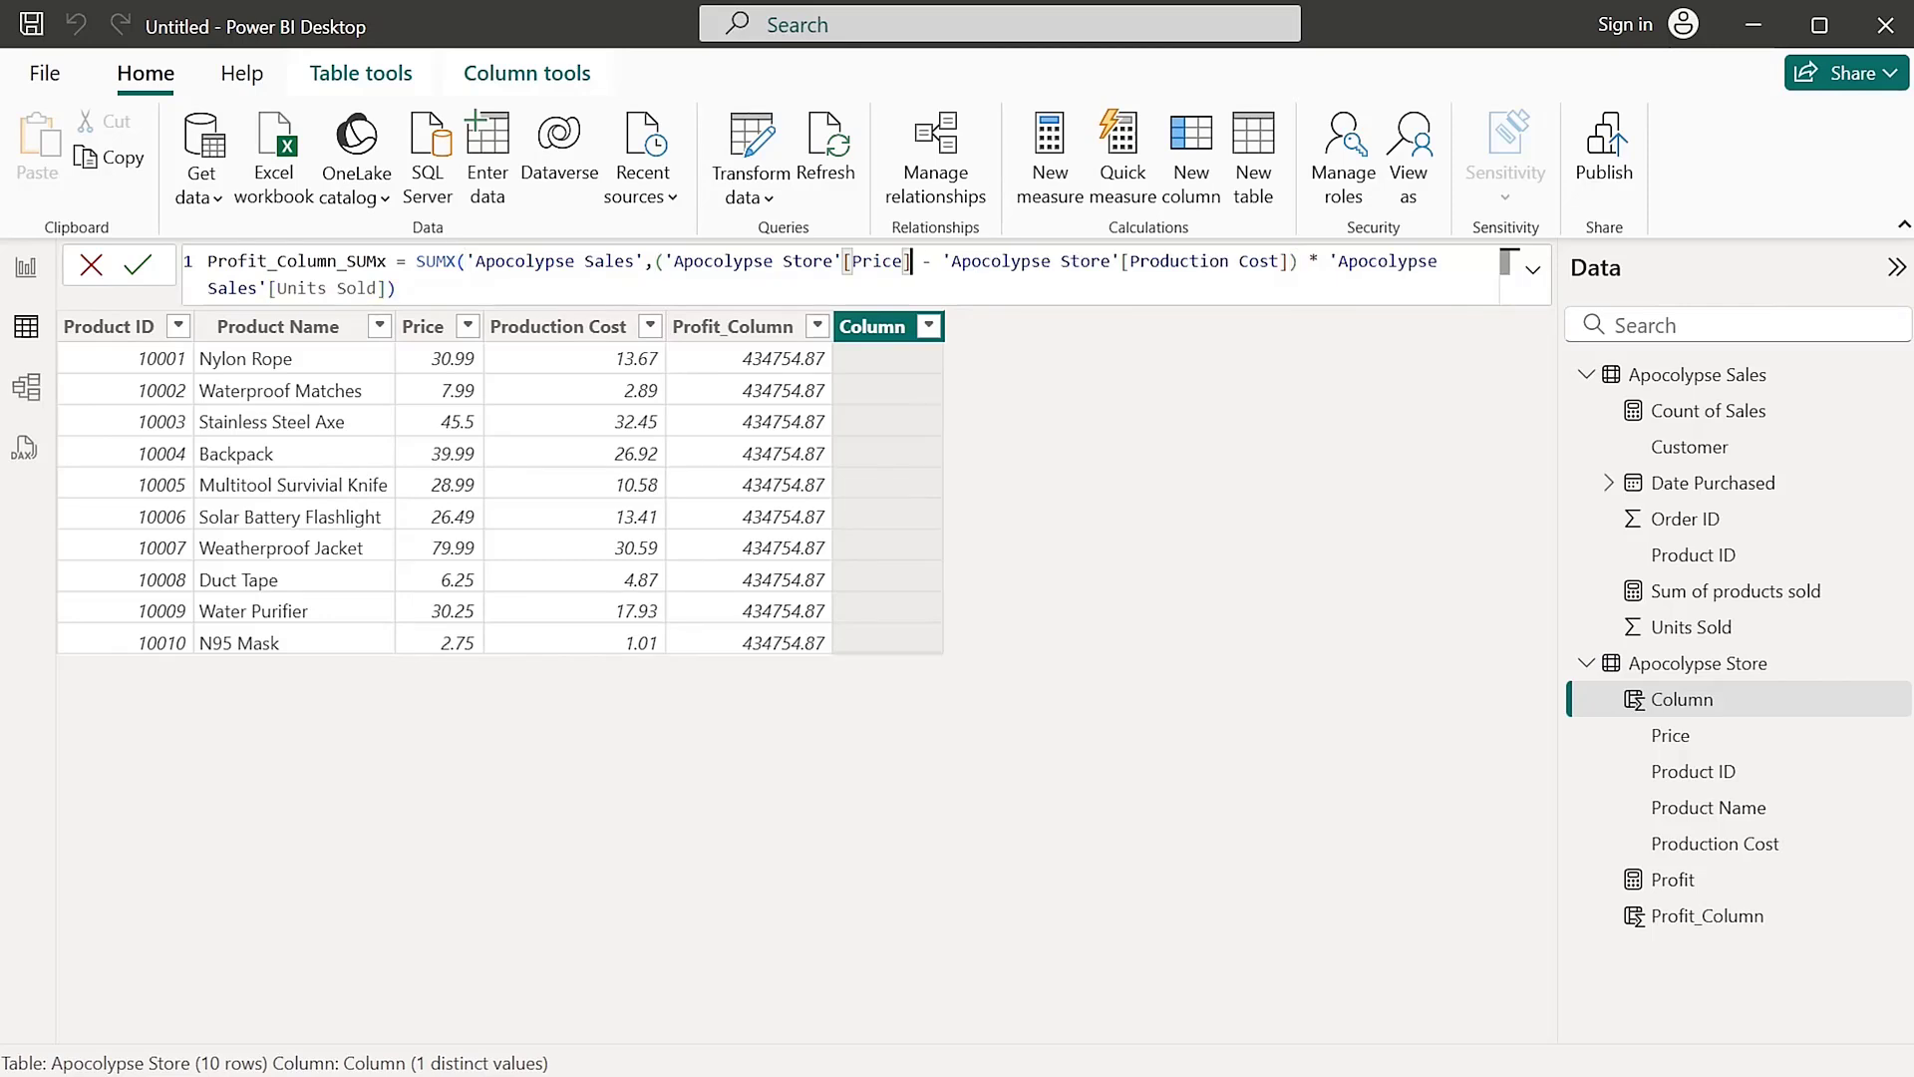
pyautogui.click(396, 289)
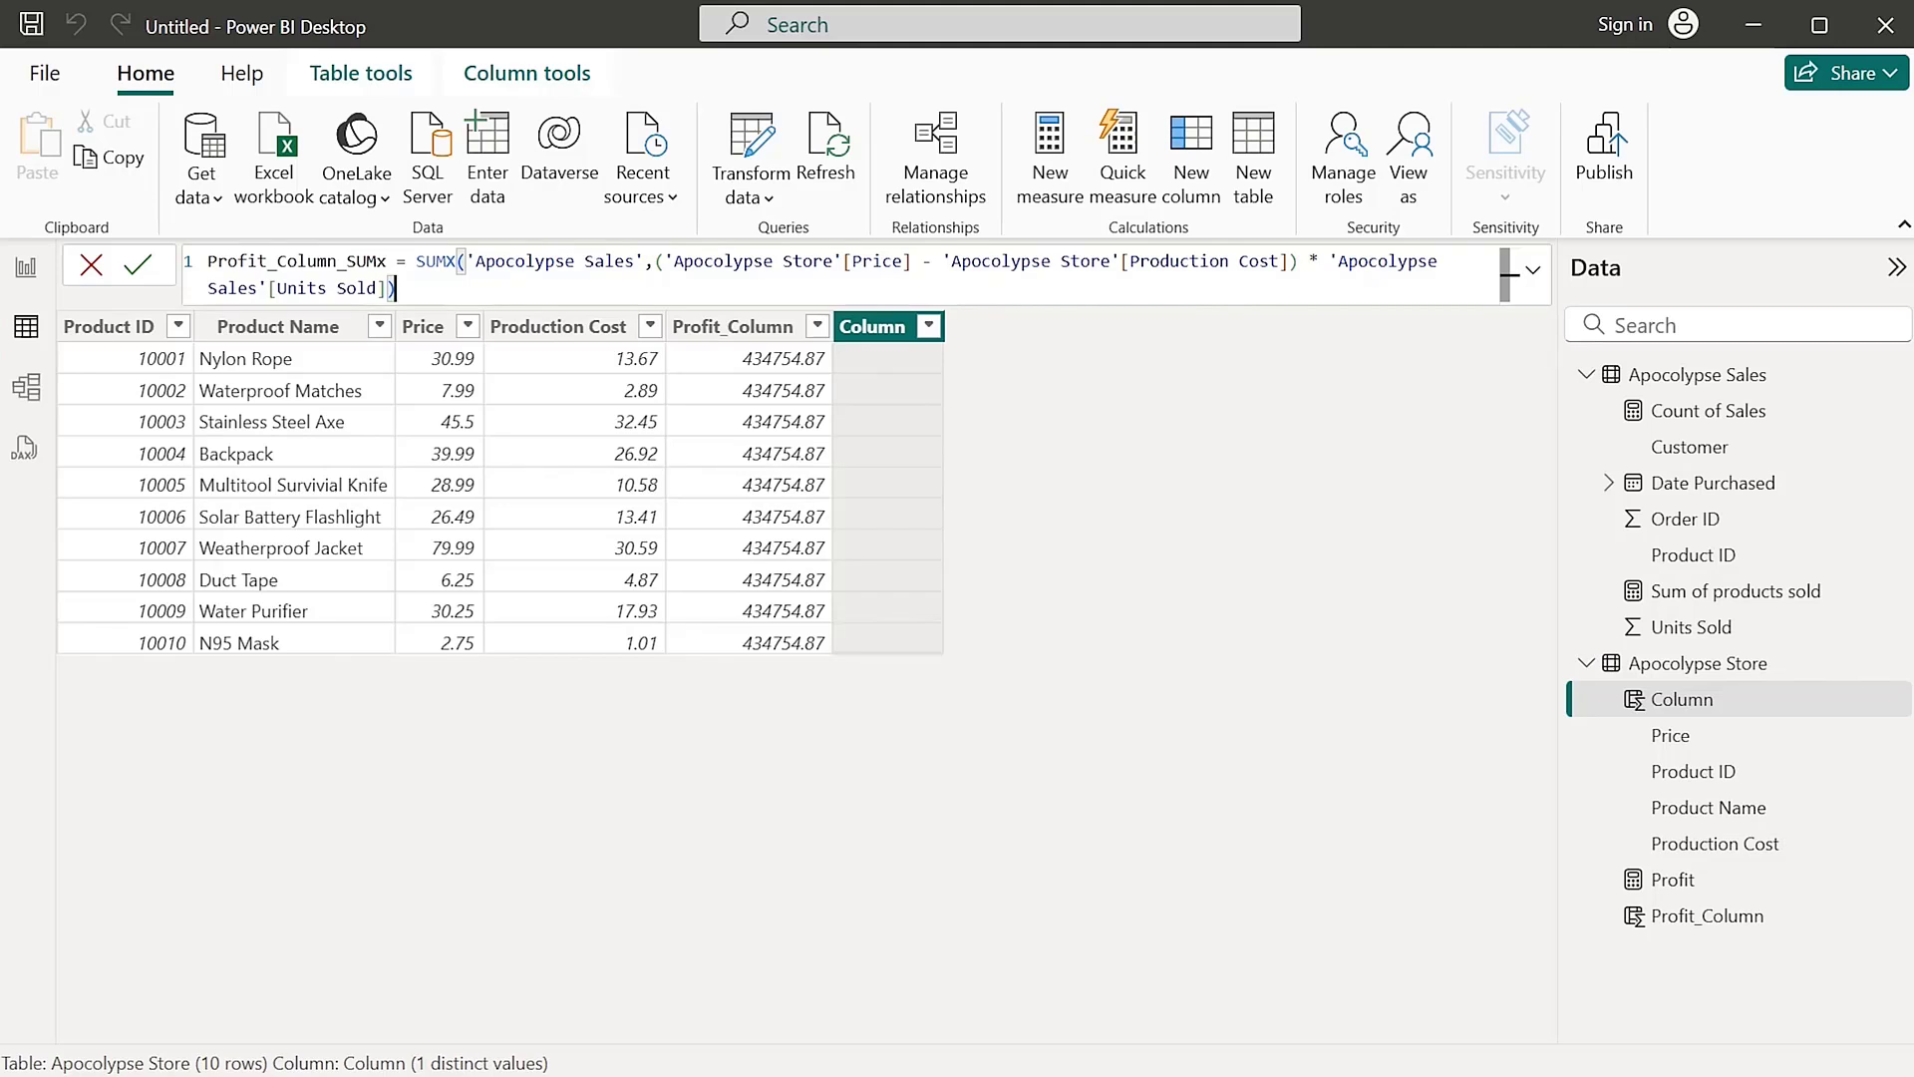
pyautogui.press('Return')
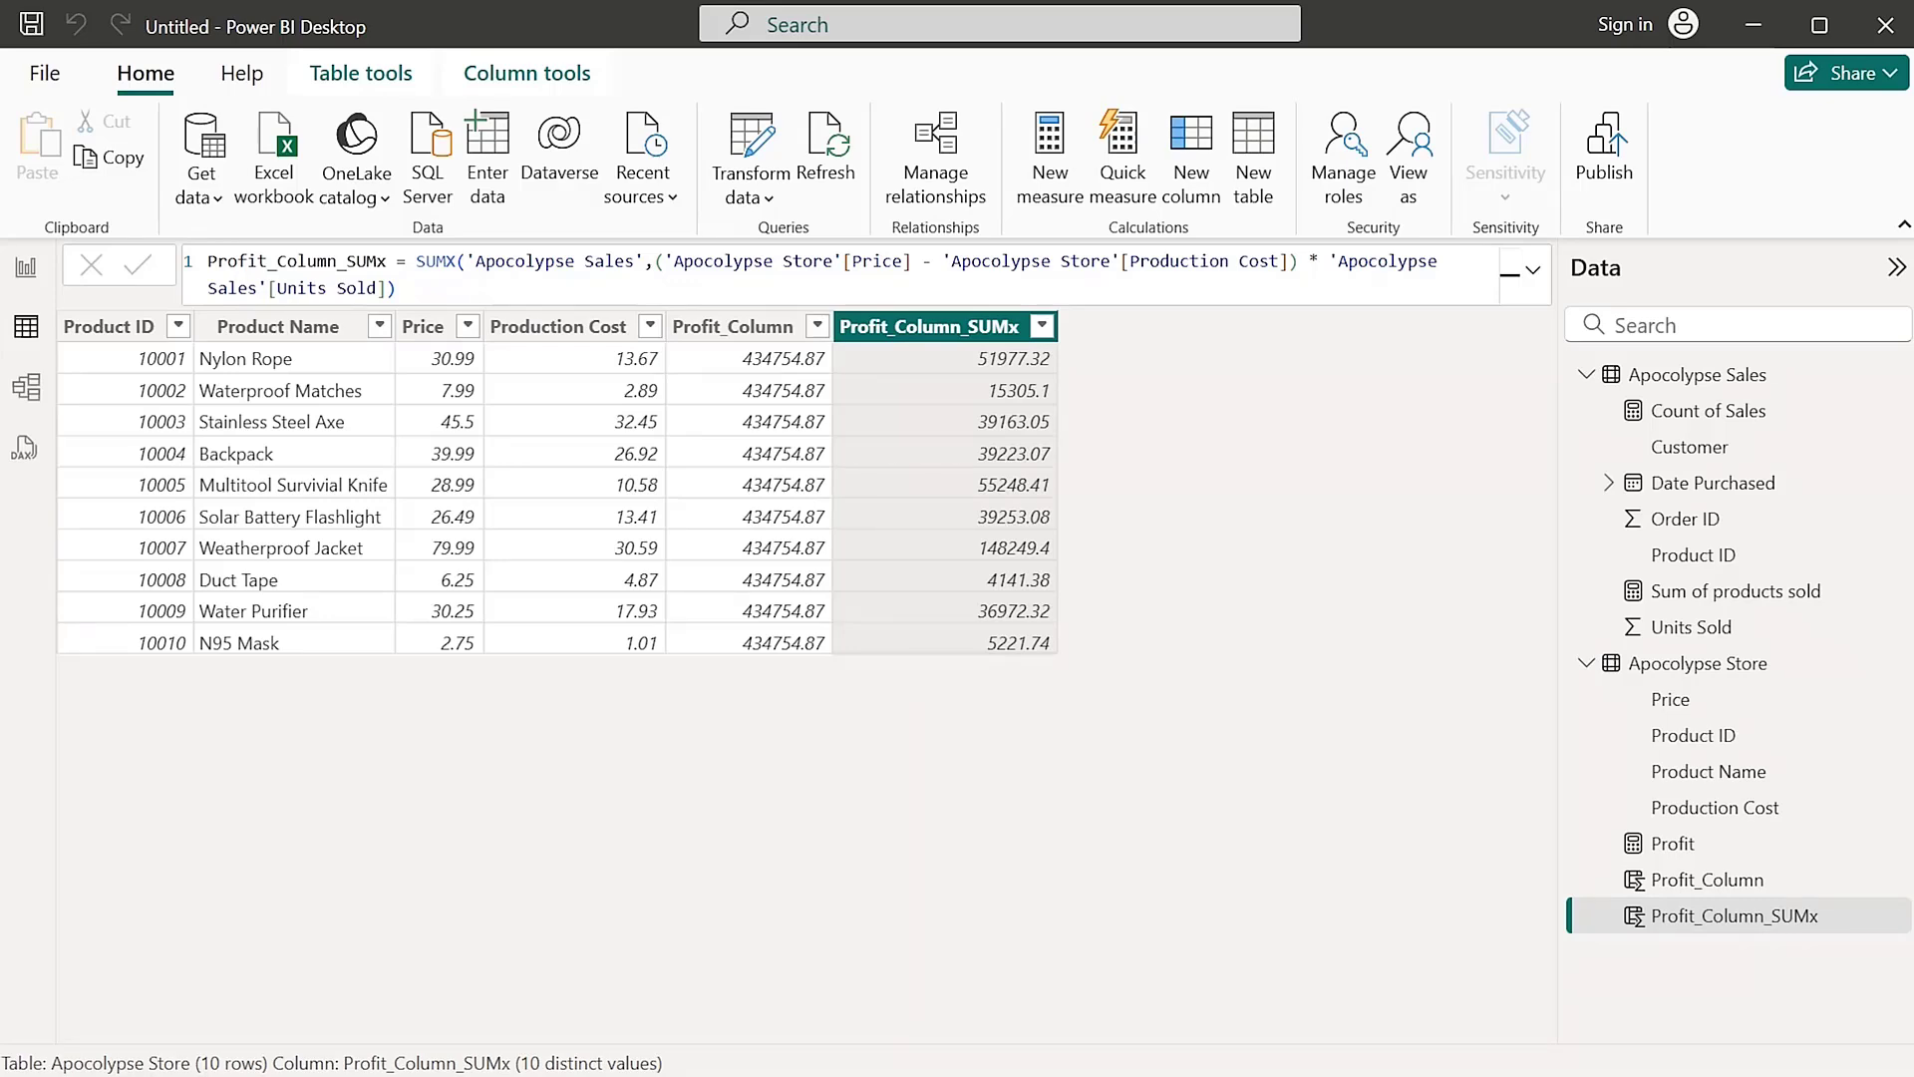
# Add a new column to the Apocolypse Sales table using the formula WEEKDAY('Apocolypse Sales'[Date Purchased],2)
pyautogui.click(1697, 375)
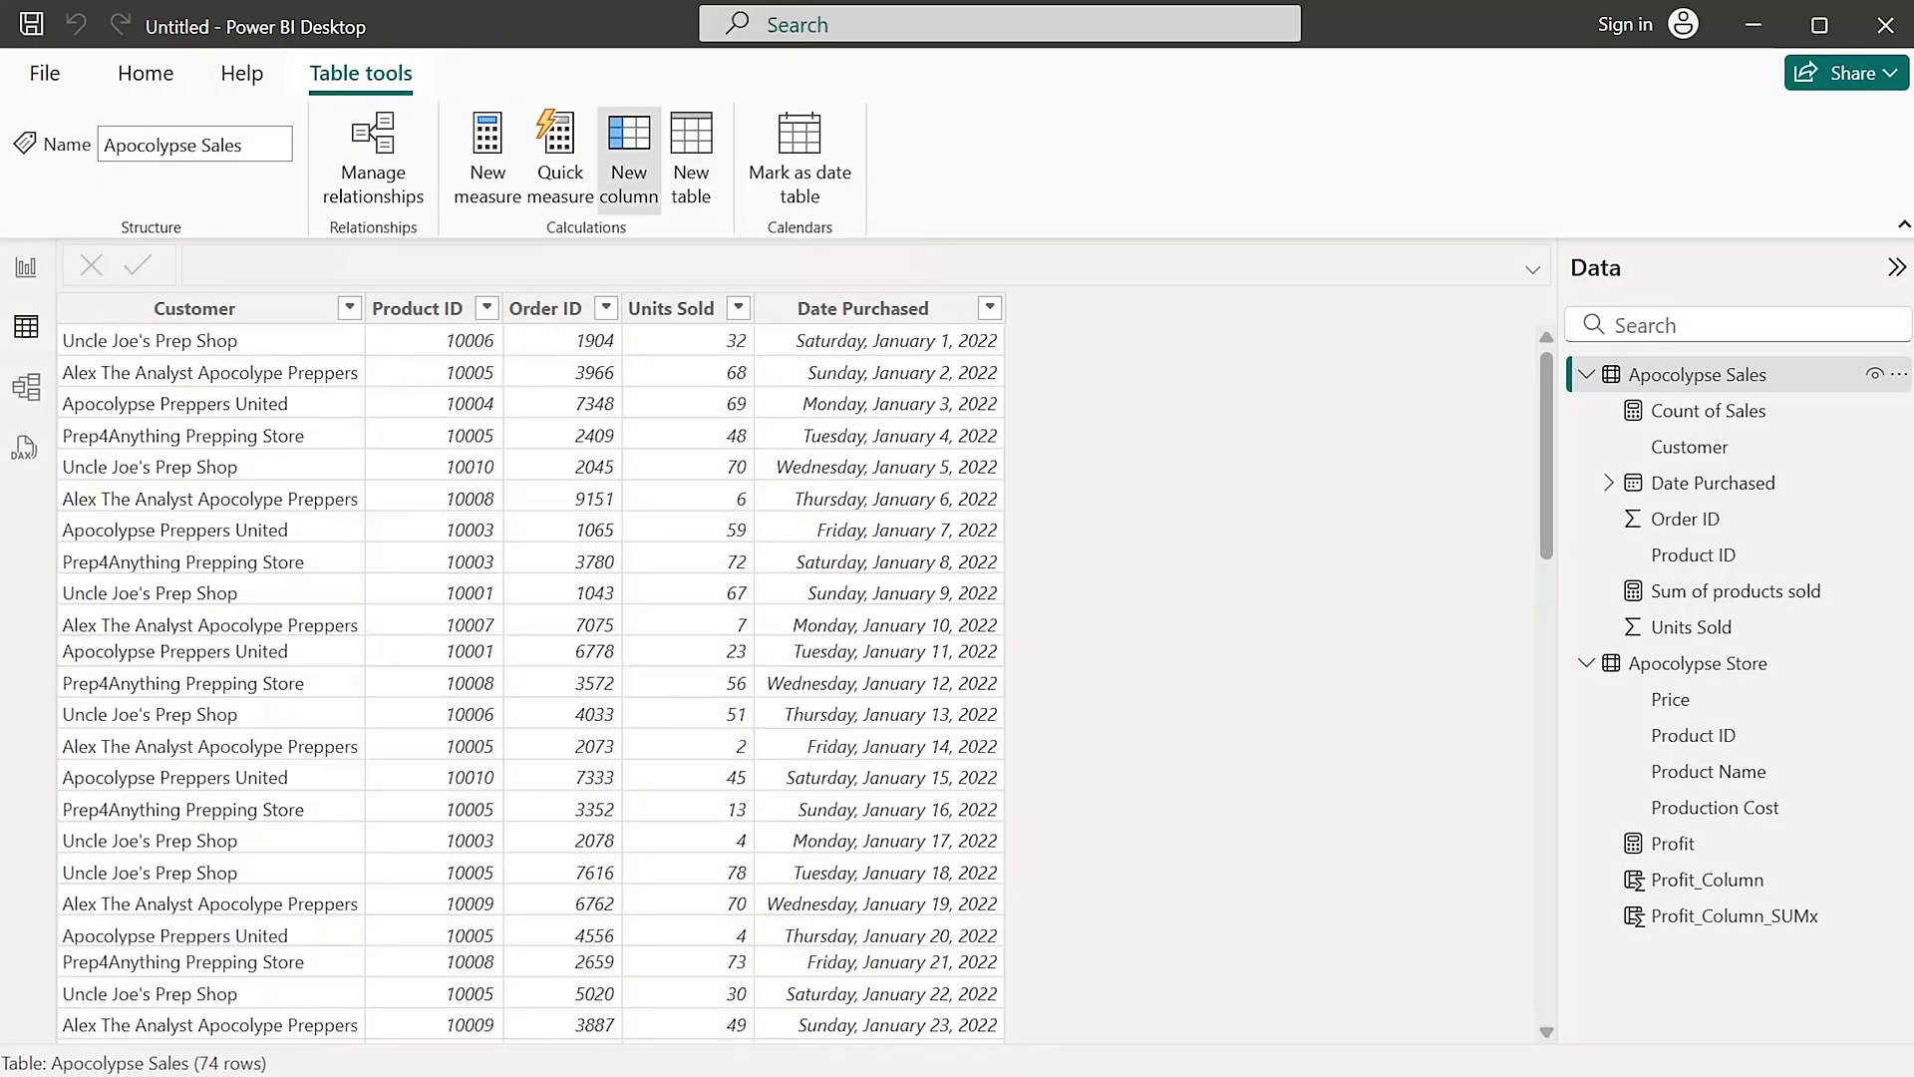
pyautogui.click(629, 150)
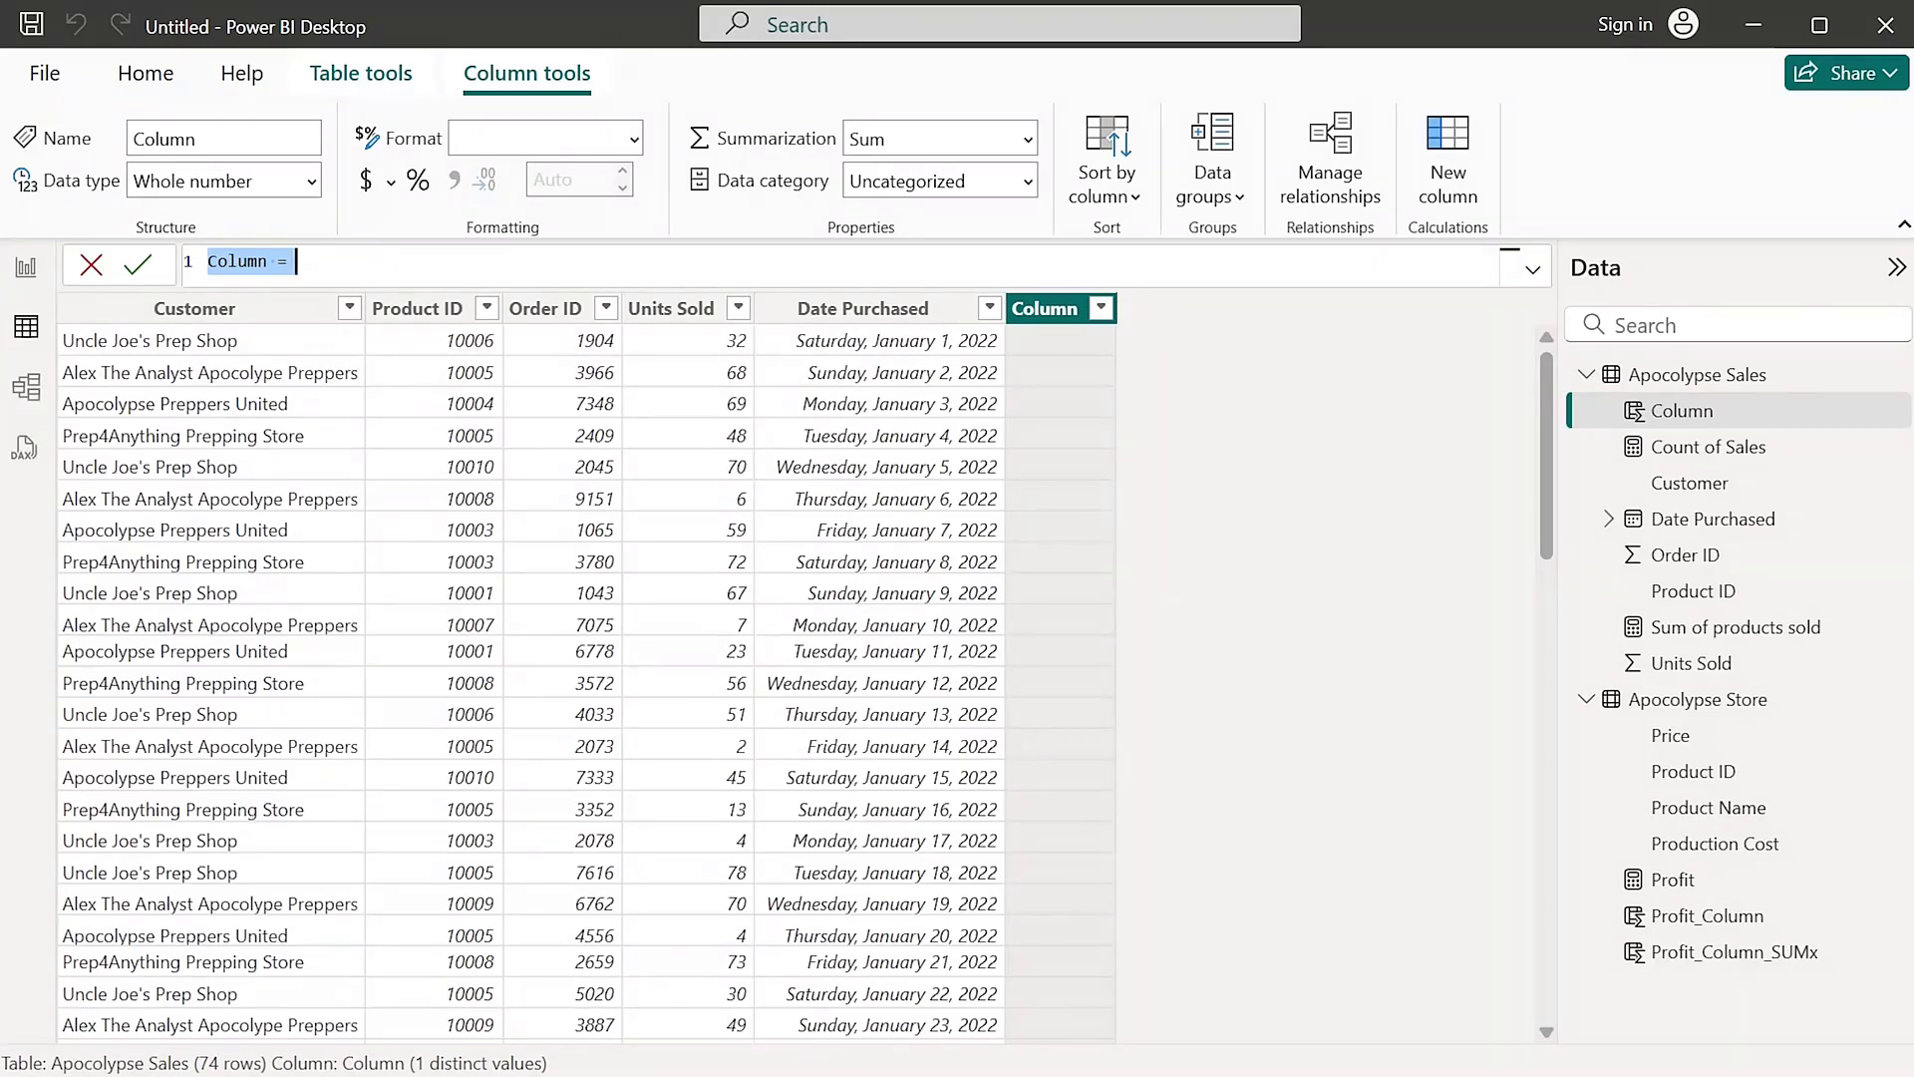
pyautogui.press('Right')
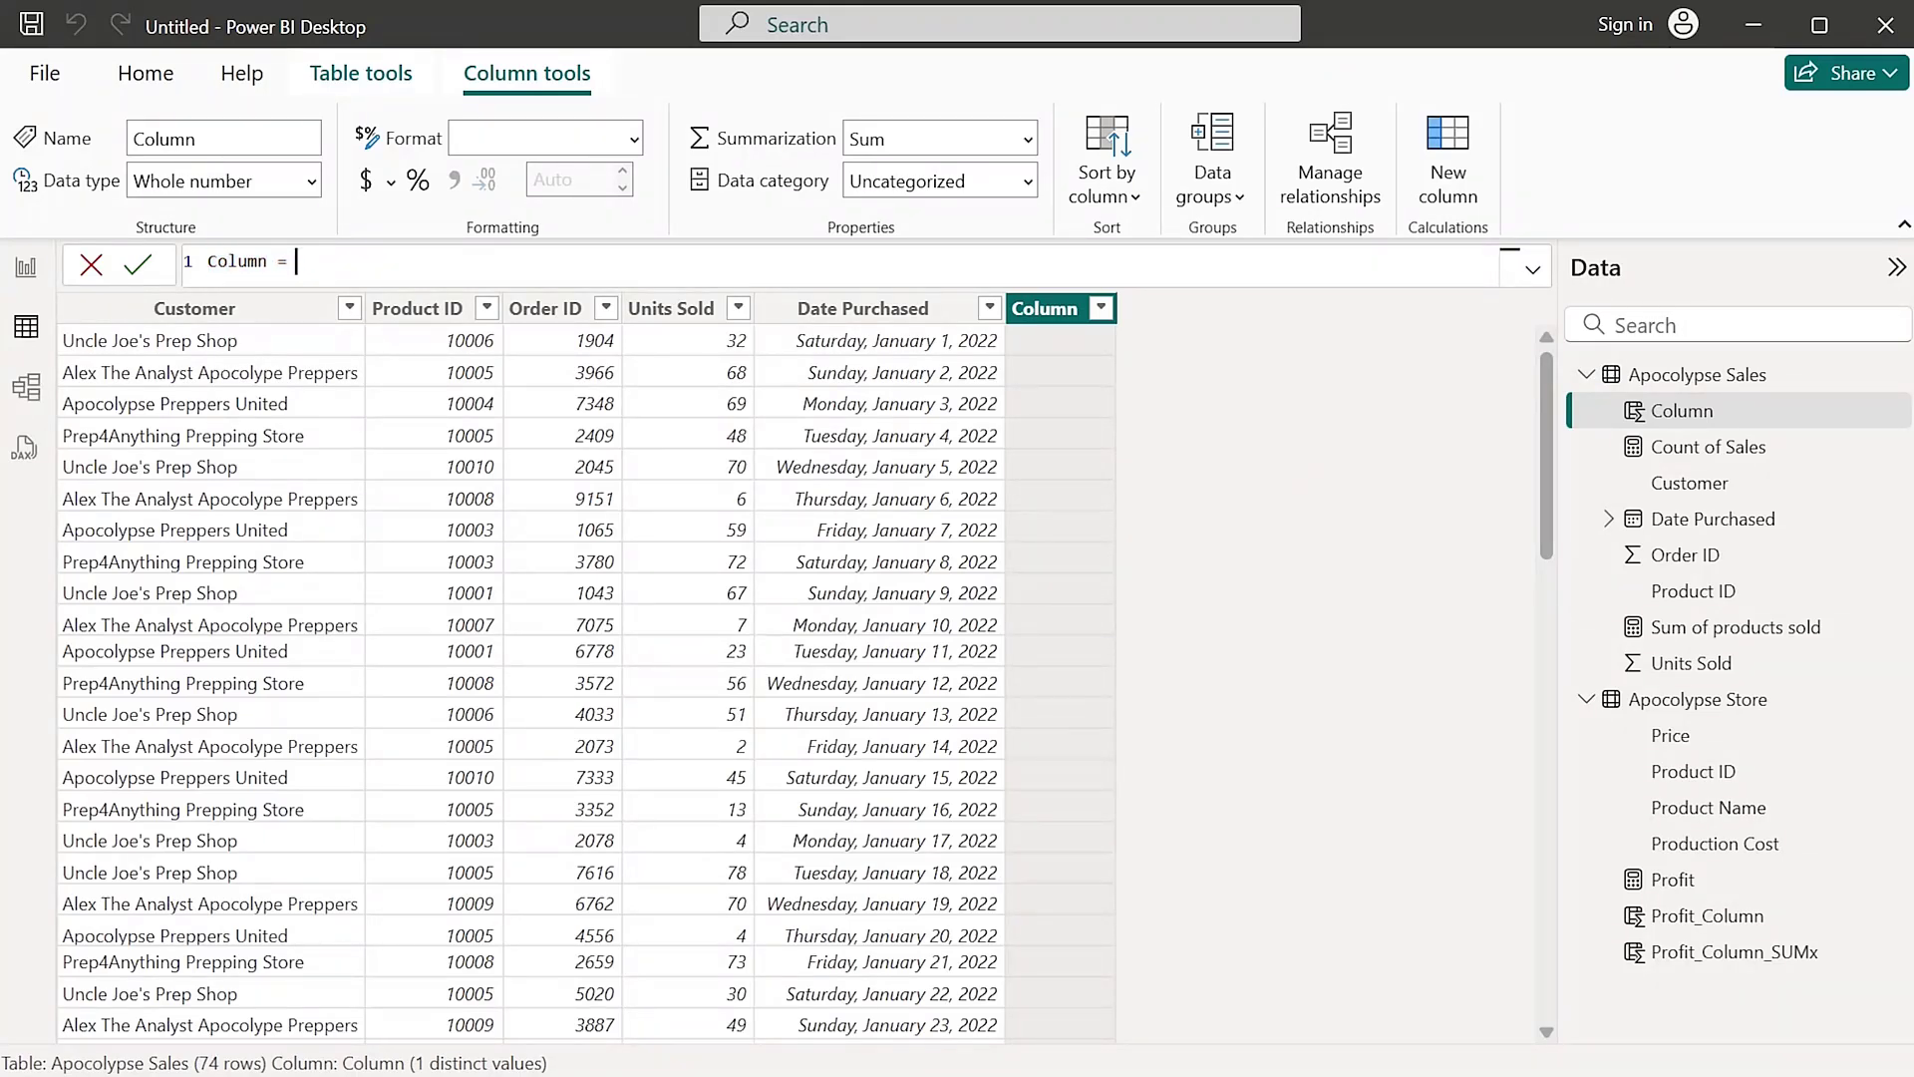
pyautogui.write('day')
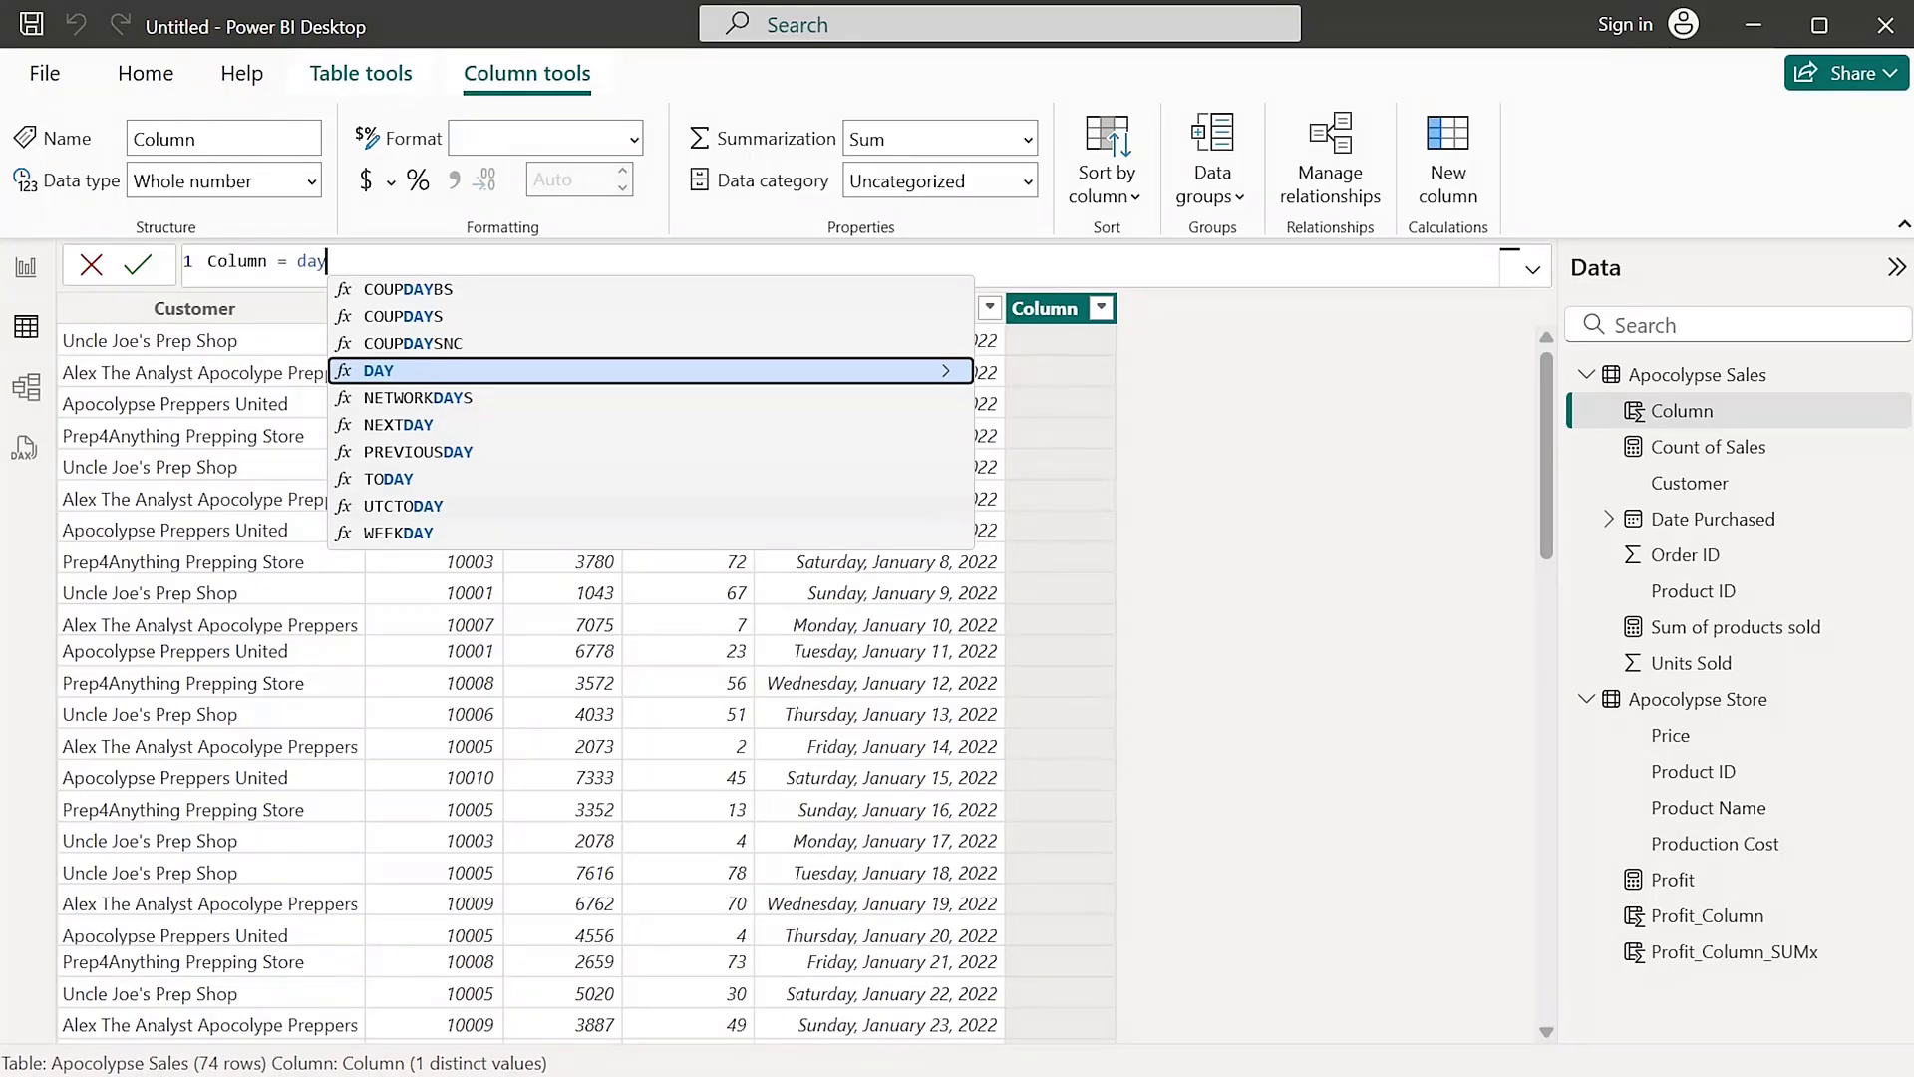
pyautogui.click(398, 532)
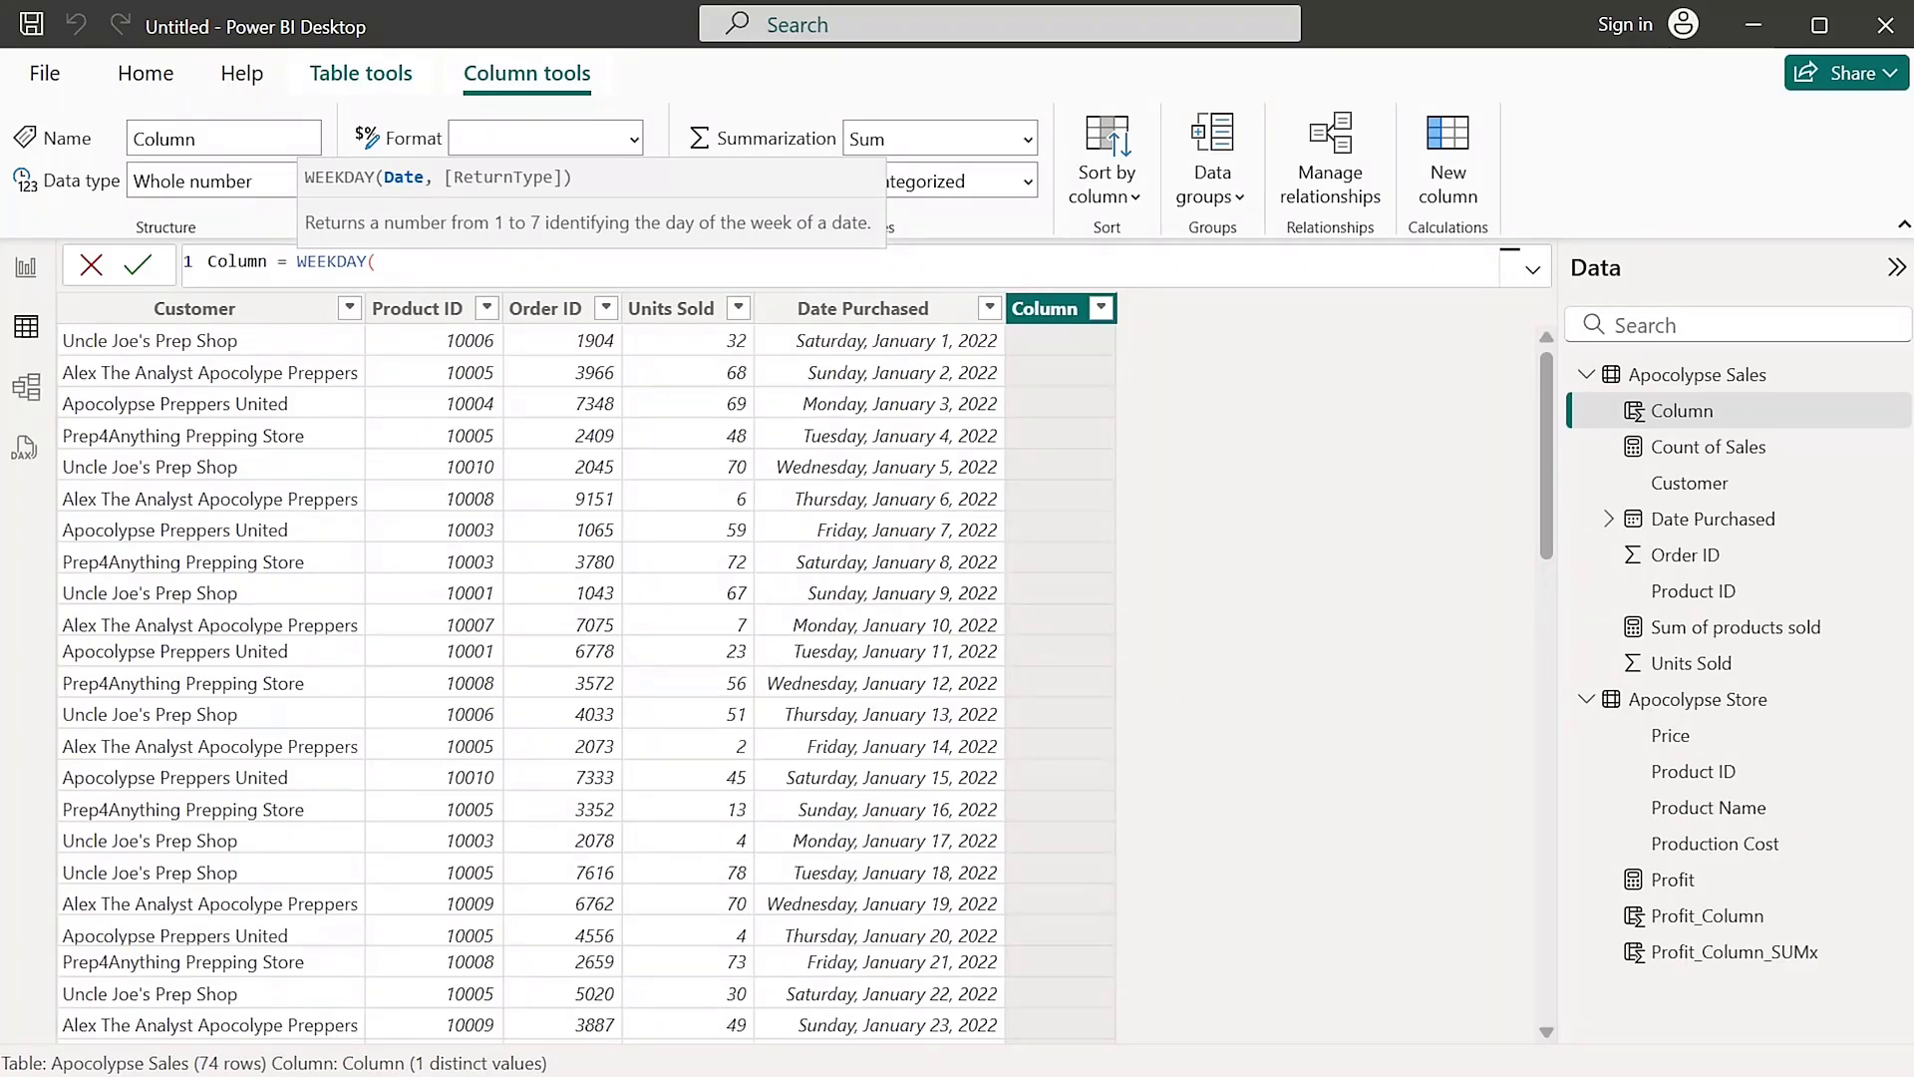
pyautogui.write('date')
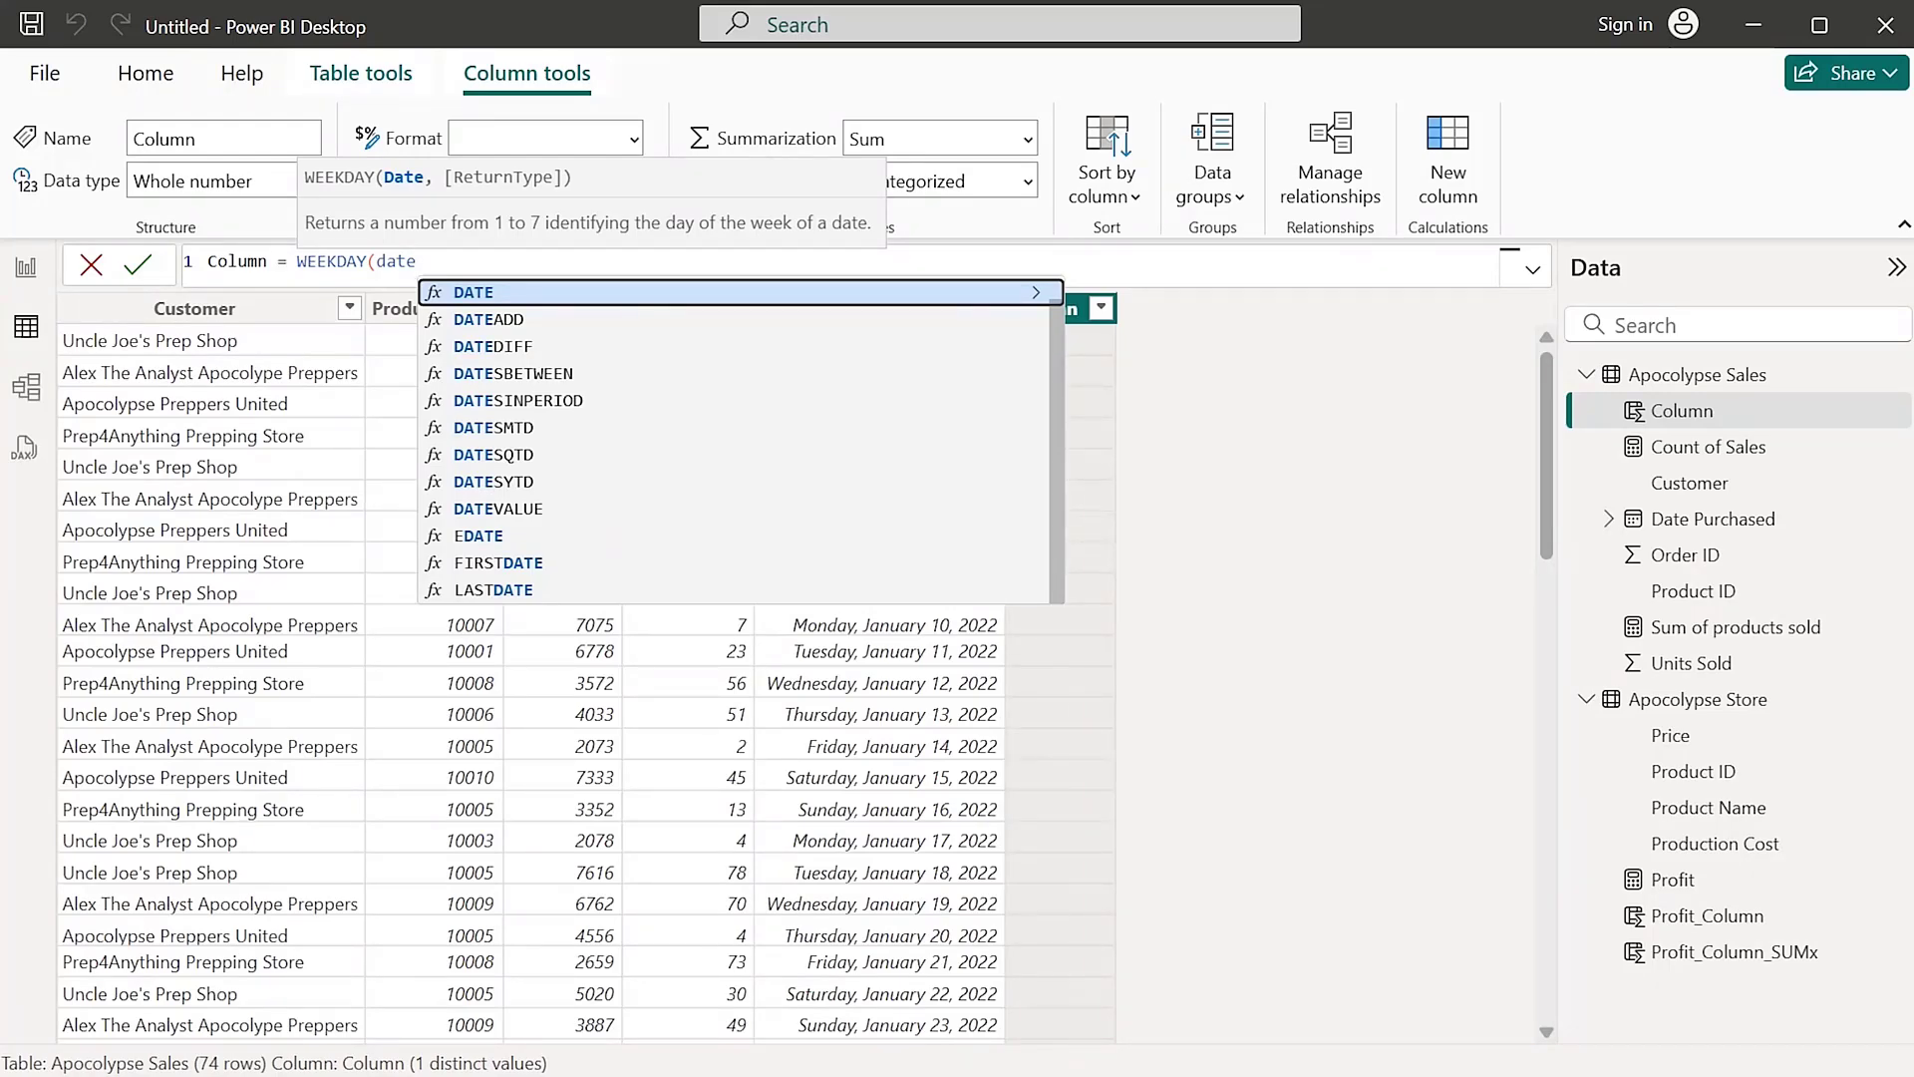
pyautogui.write(' pu')
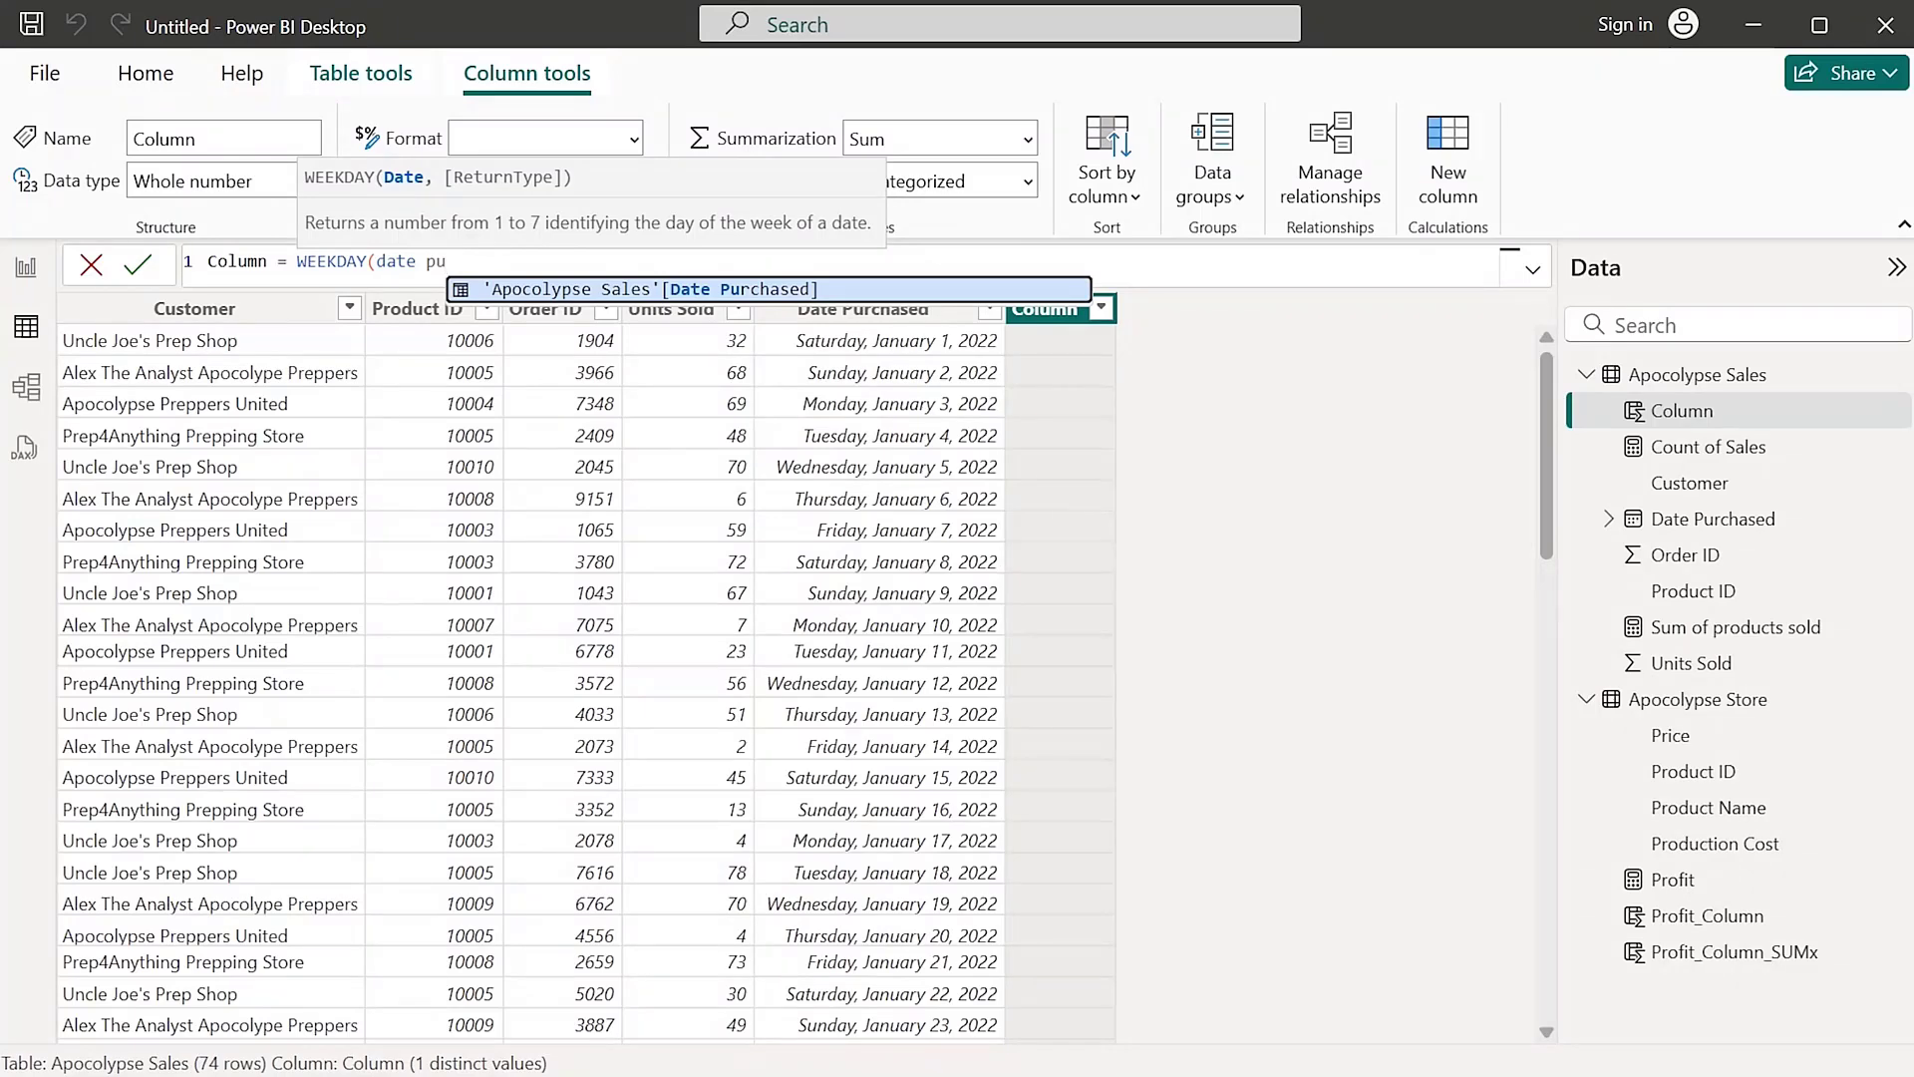
pyautogui.press('Tab')
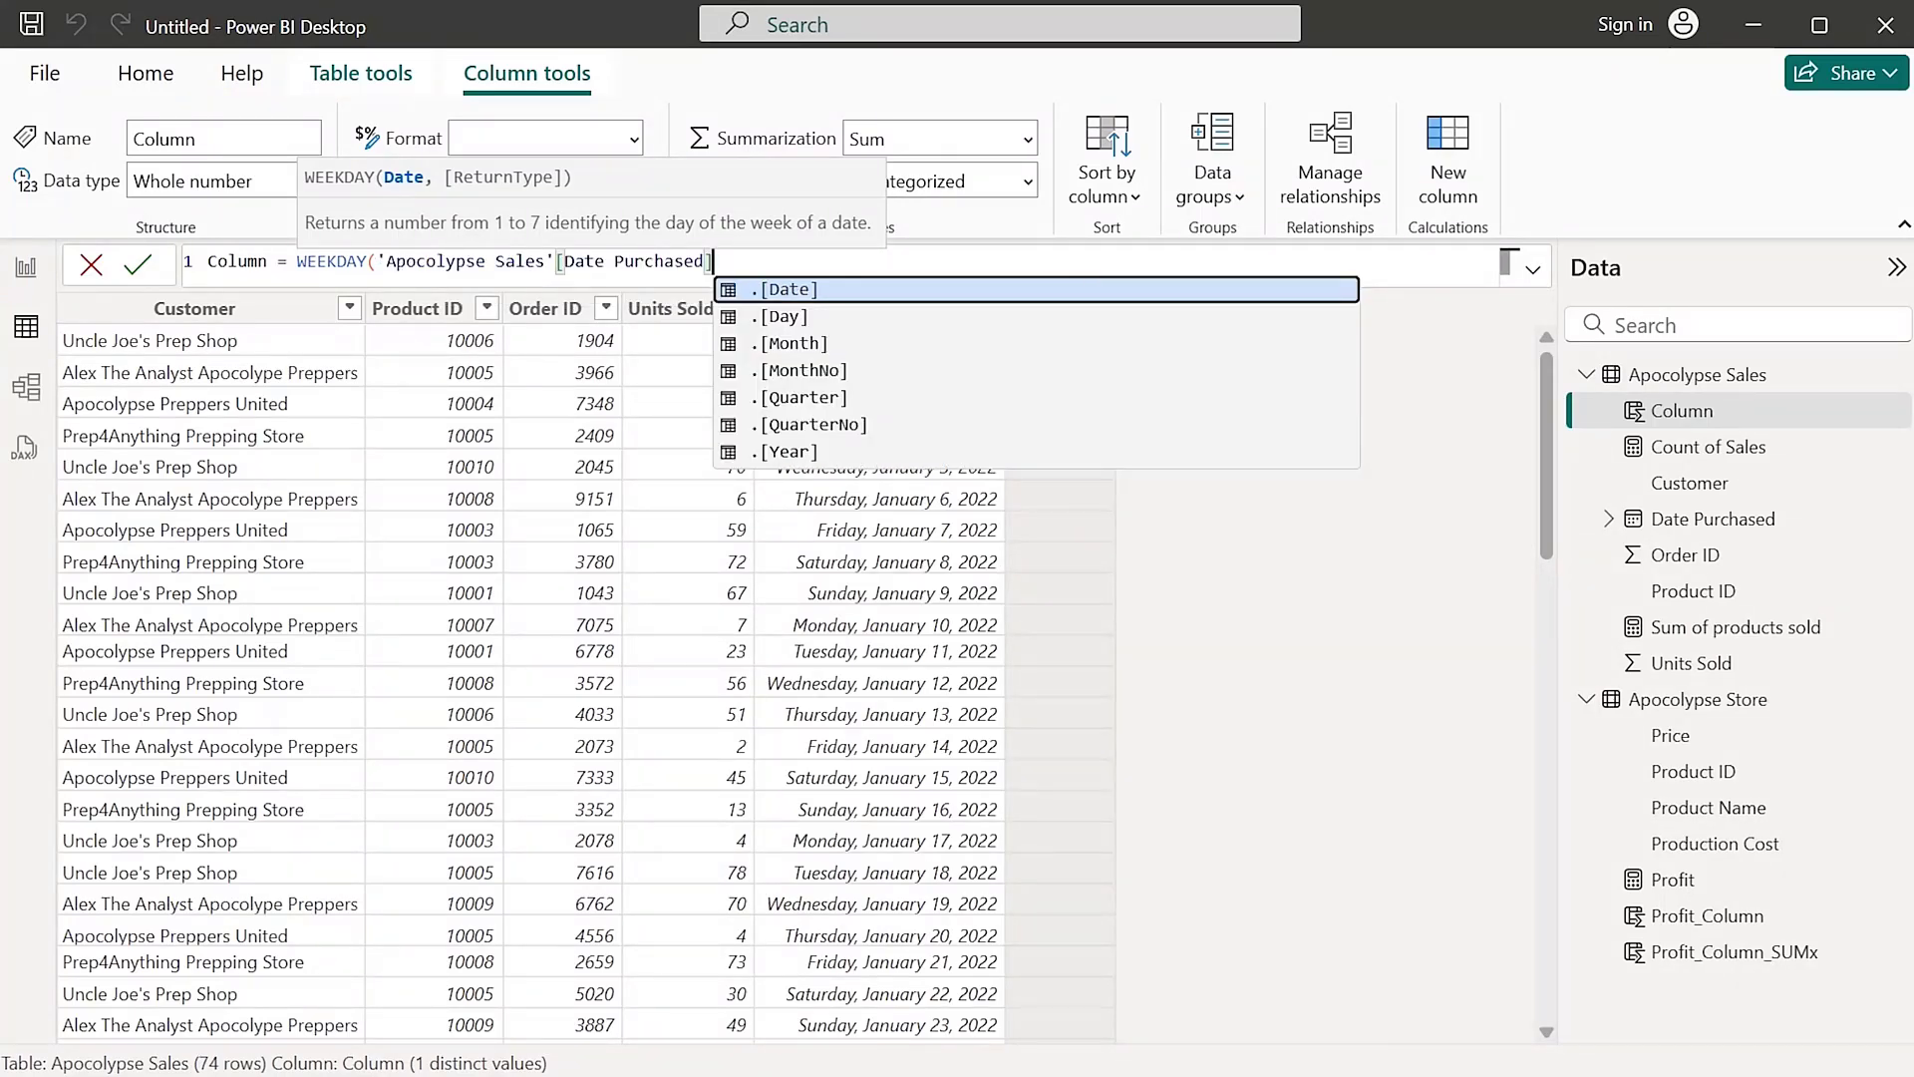
pyautogui.write(',')
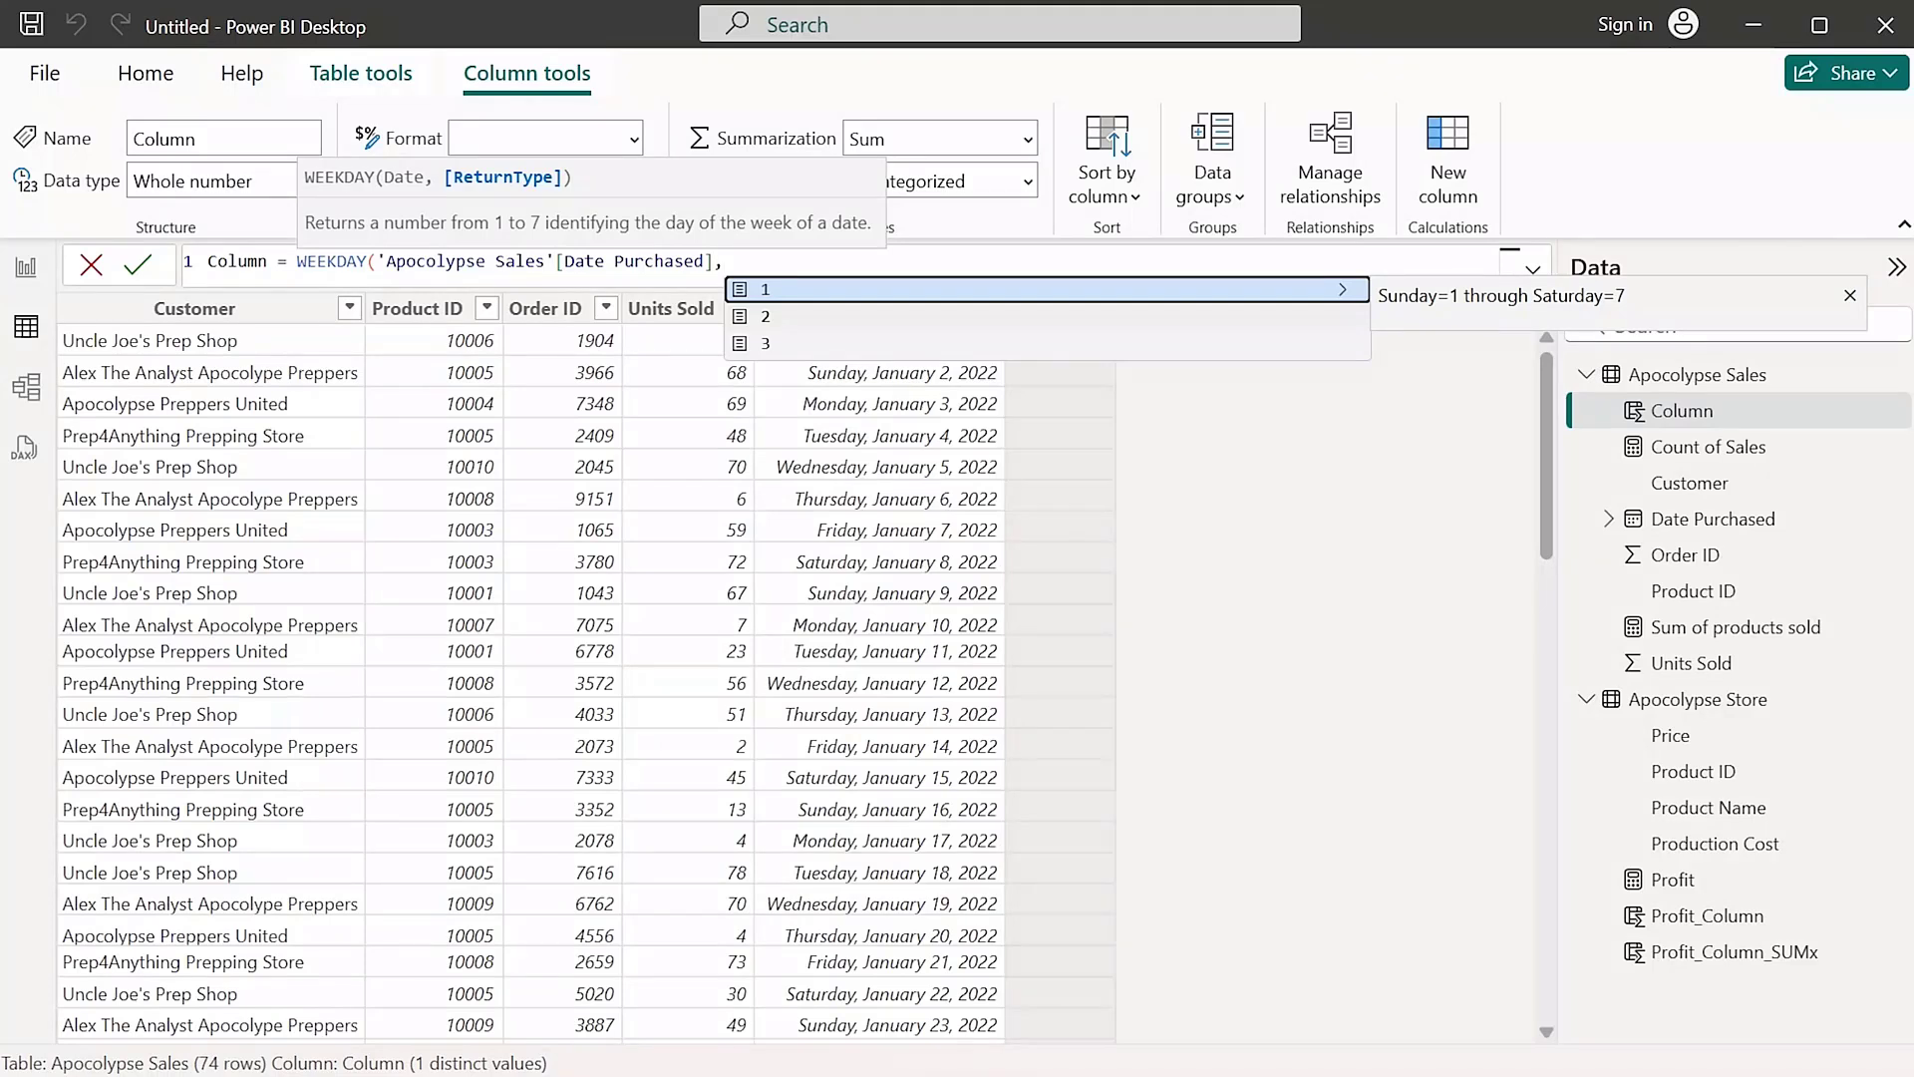
pyautogui.write('2)')
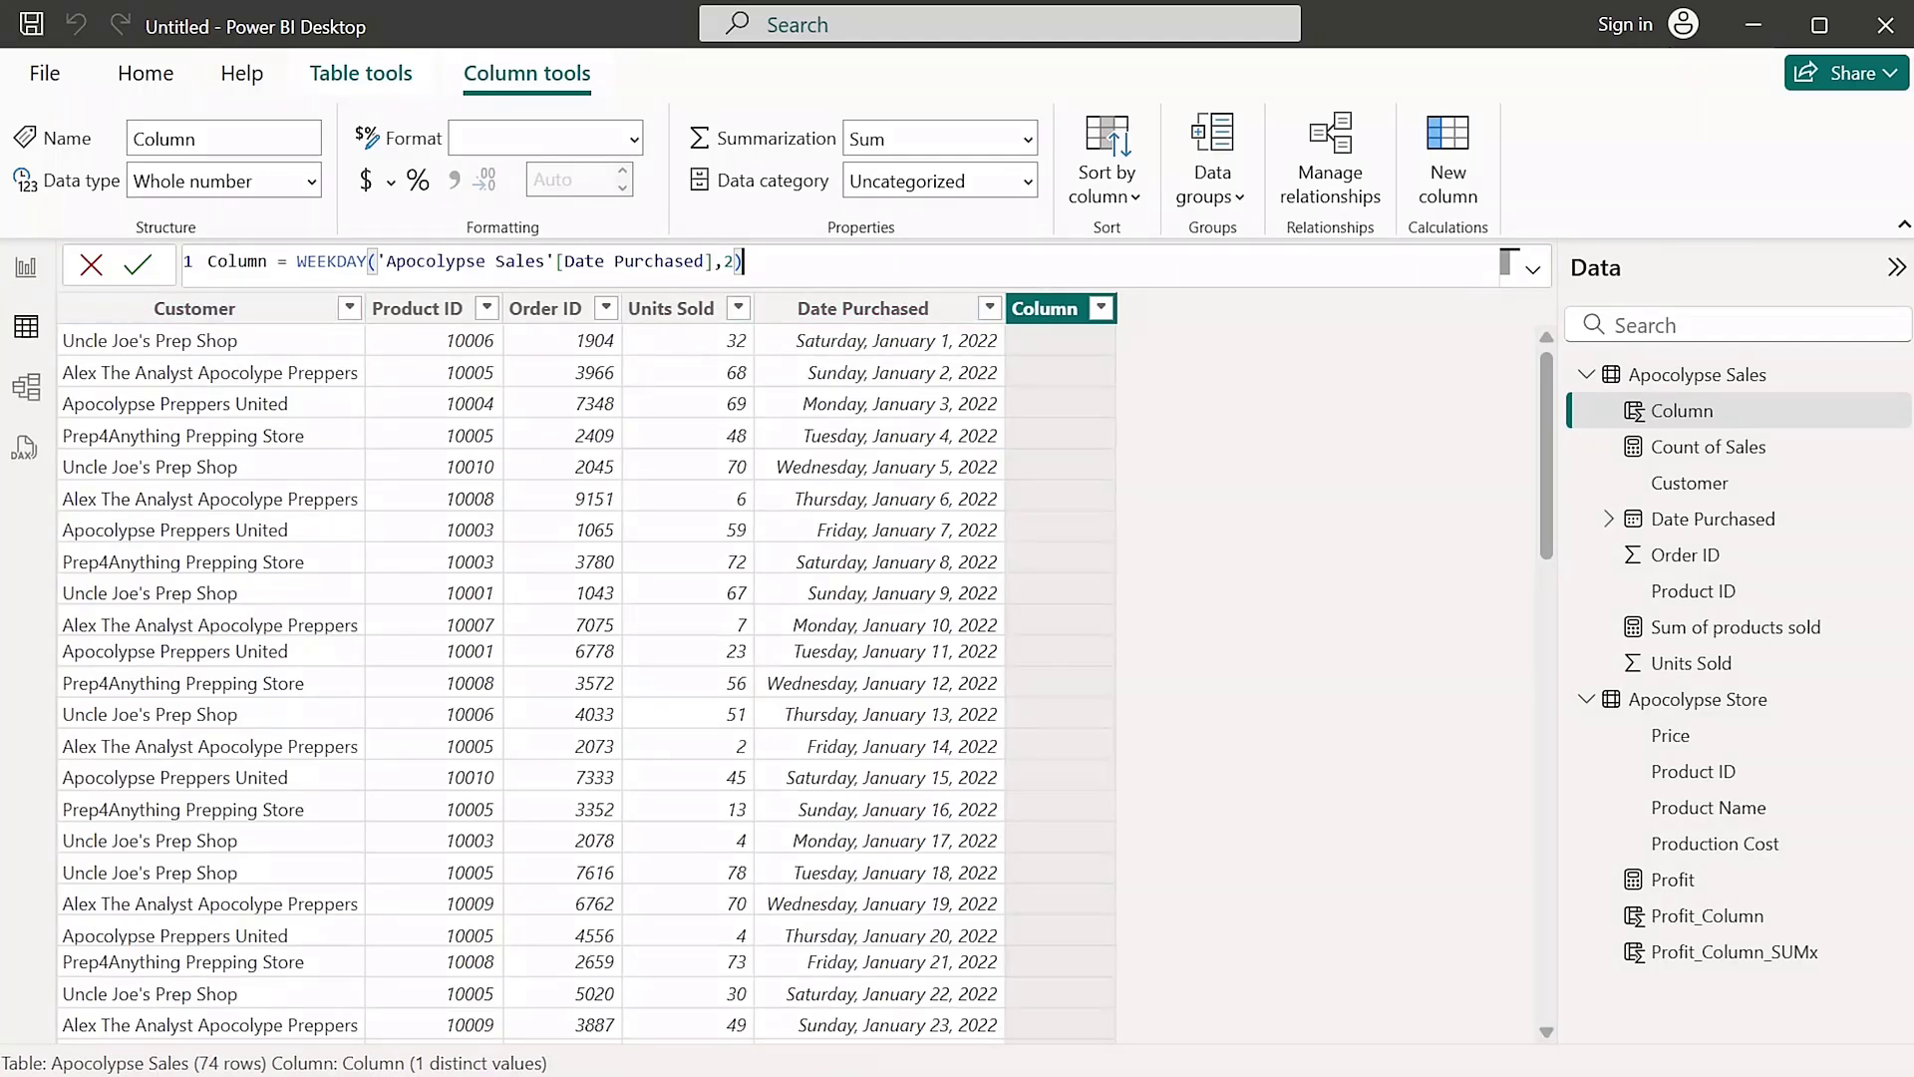
# Name the new WEEKDAY column "Day of Week" in its formula and commit it
pyautogui.moveTo(269, 262); pyautogui.dragTo(209, 262)
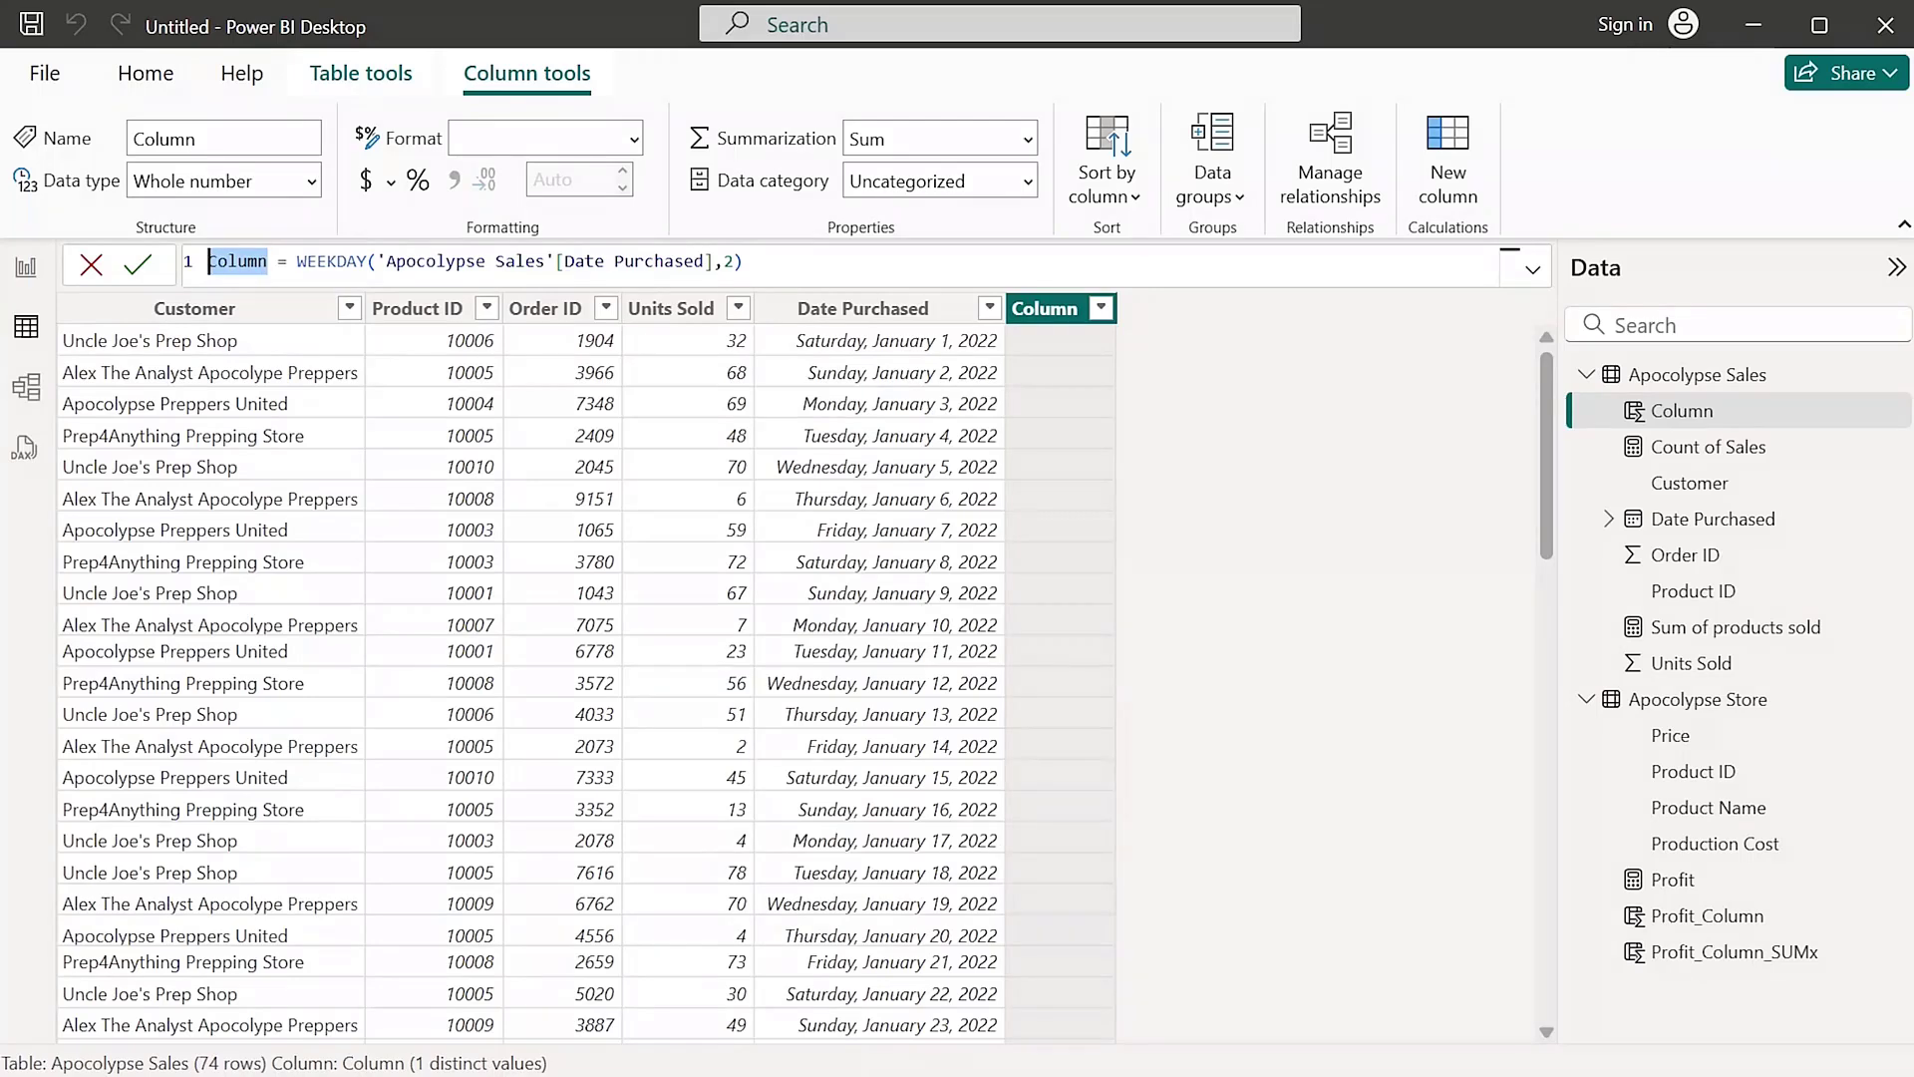
pyautogui.write('D')
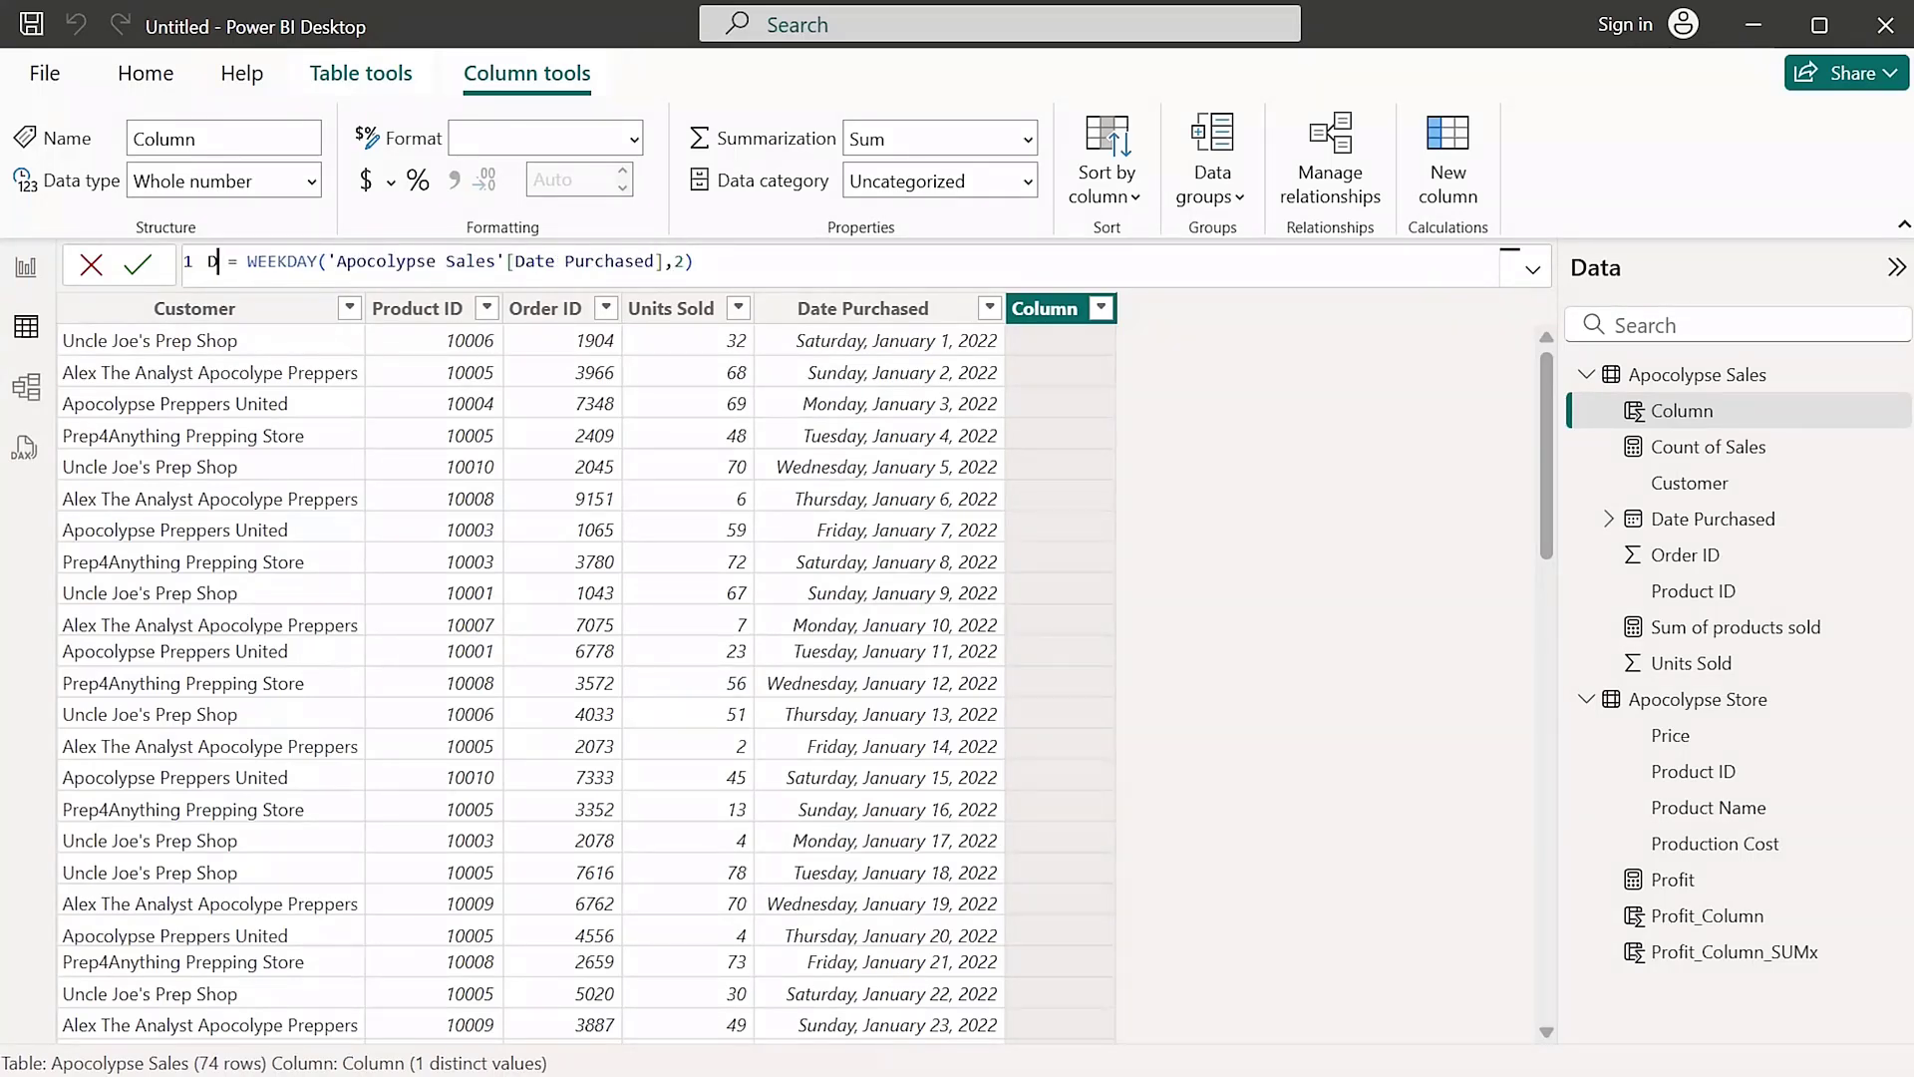
pyautogui.write('ay o')
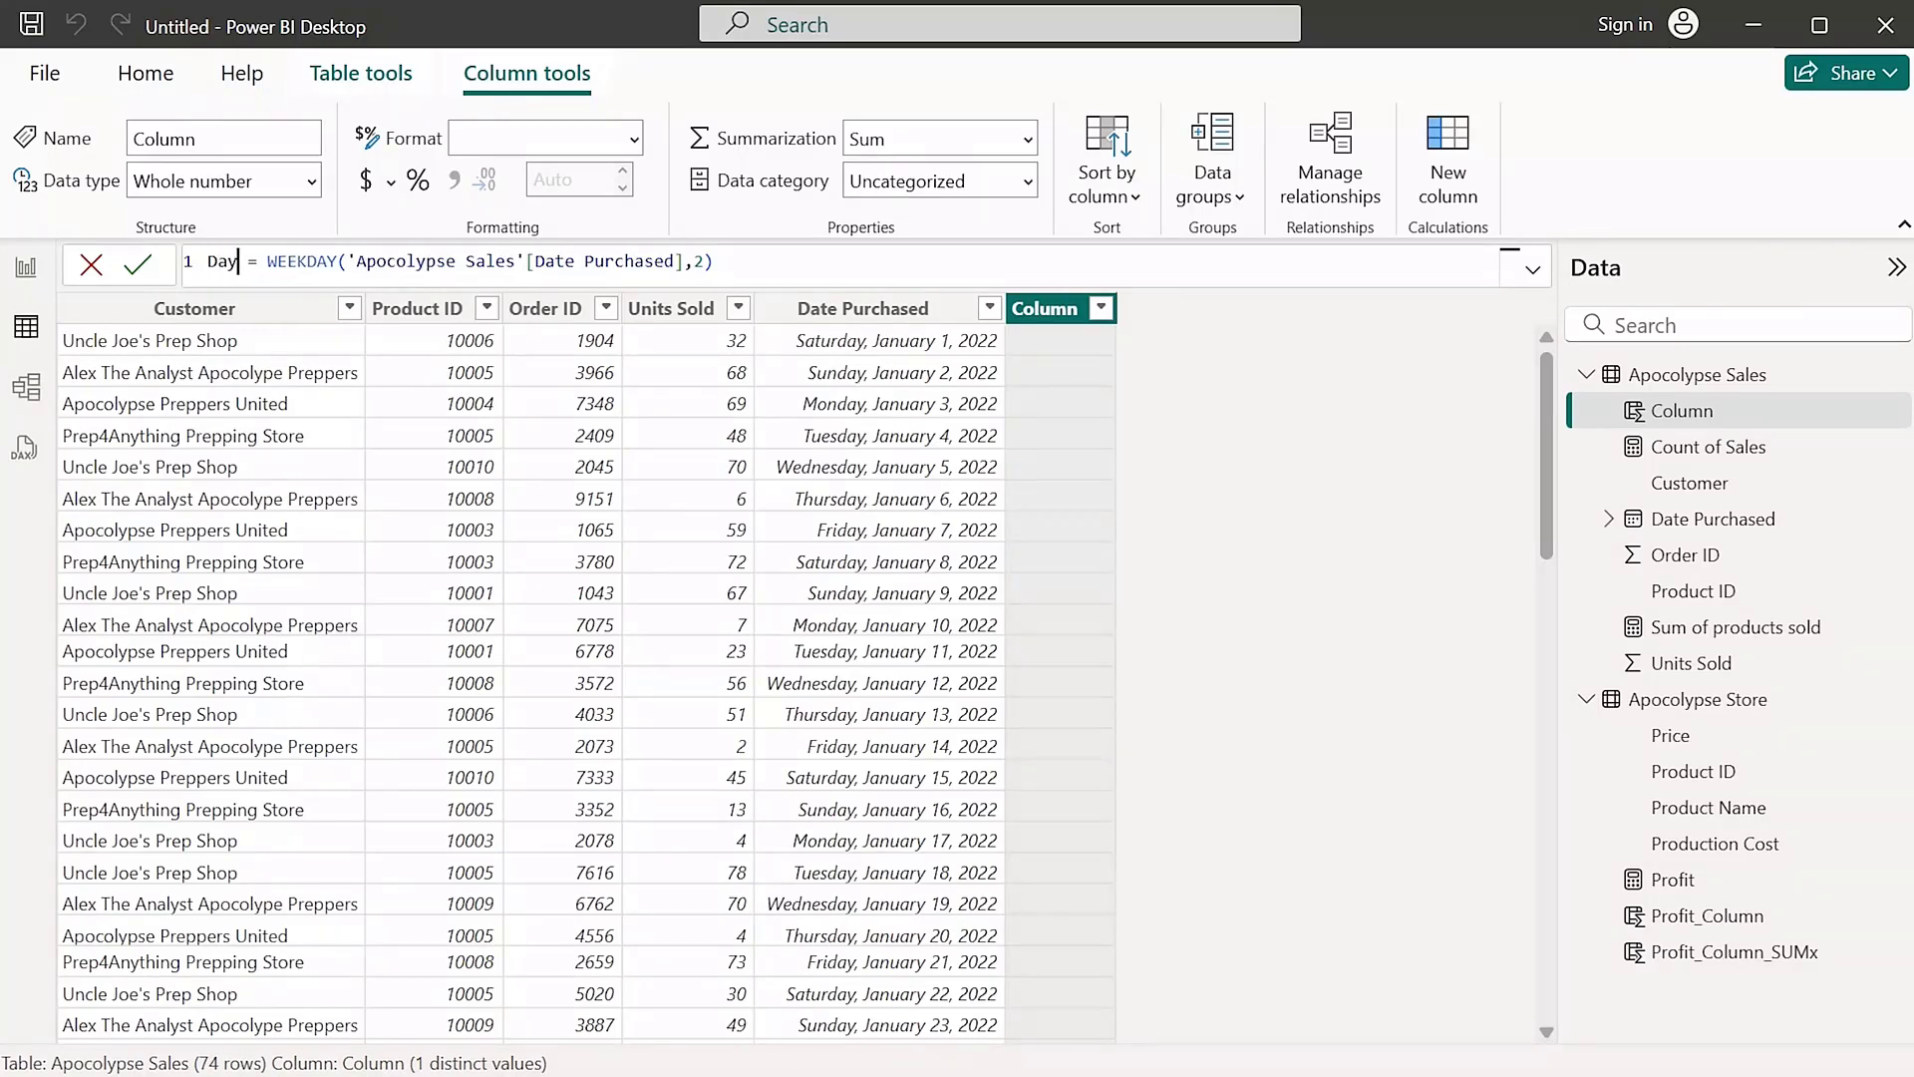
pyautogui.write('f')
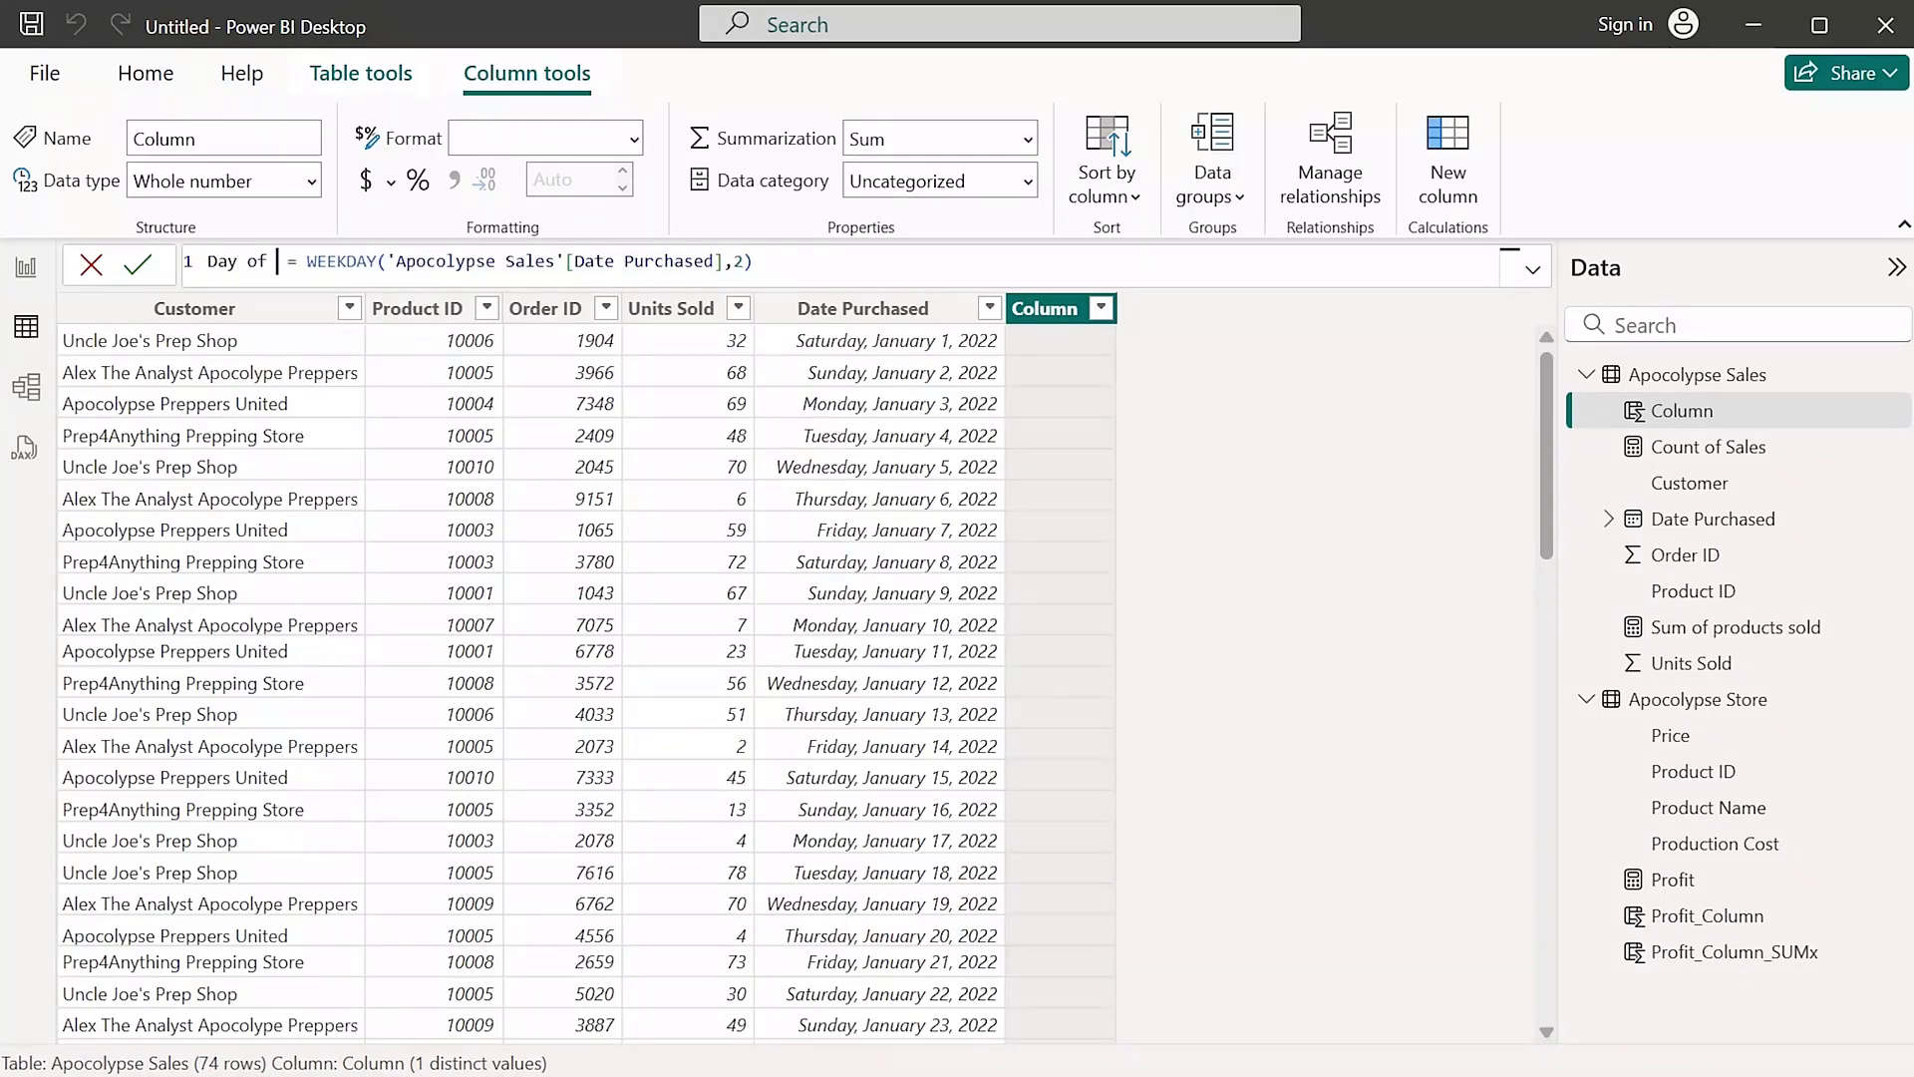
pyautogui.write(' Week')
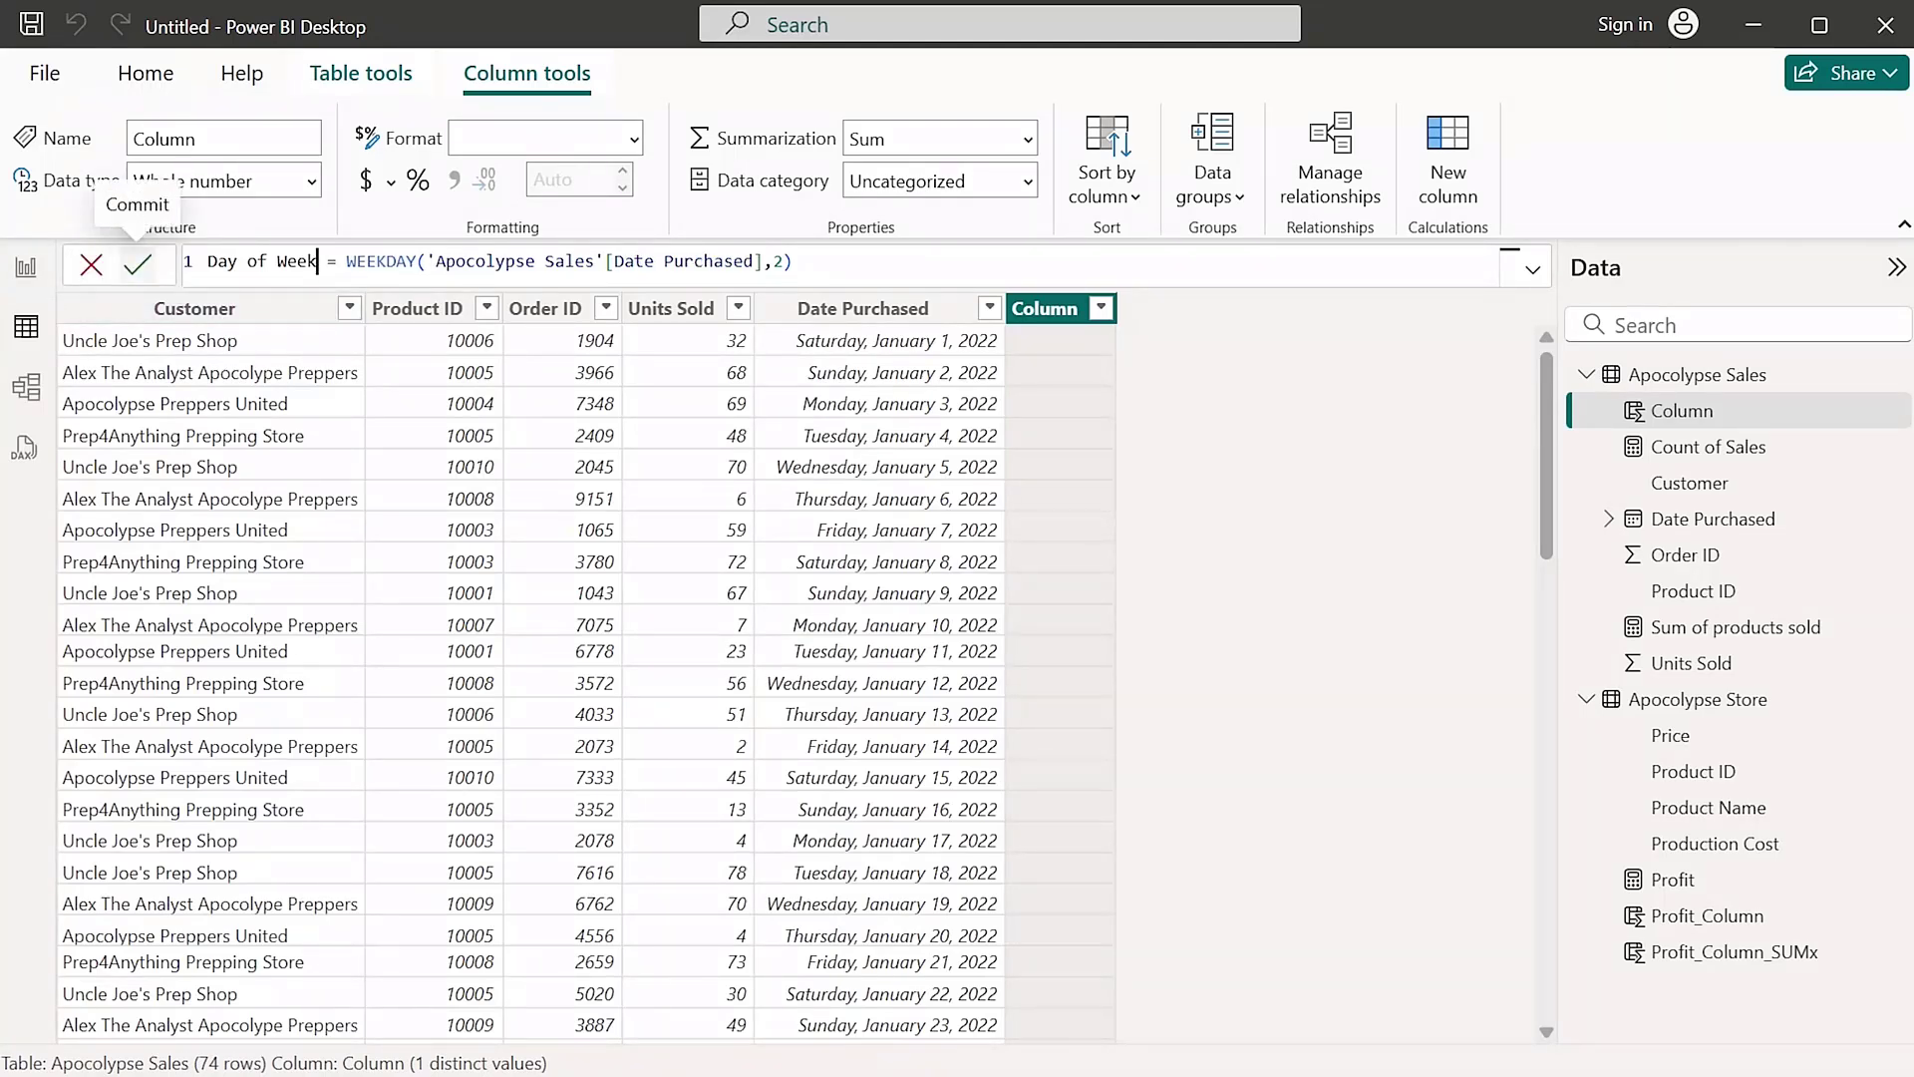
pyautogui.click(138, 264)
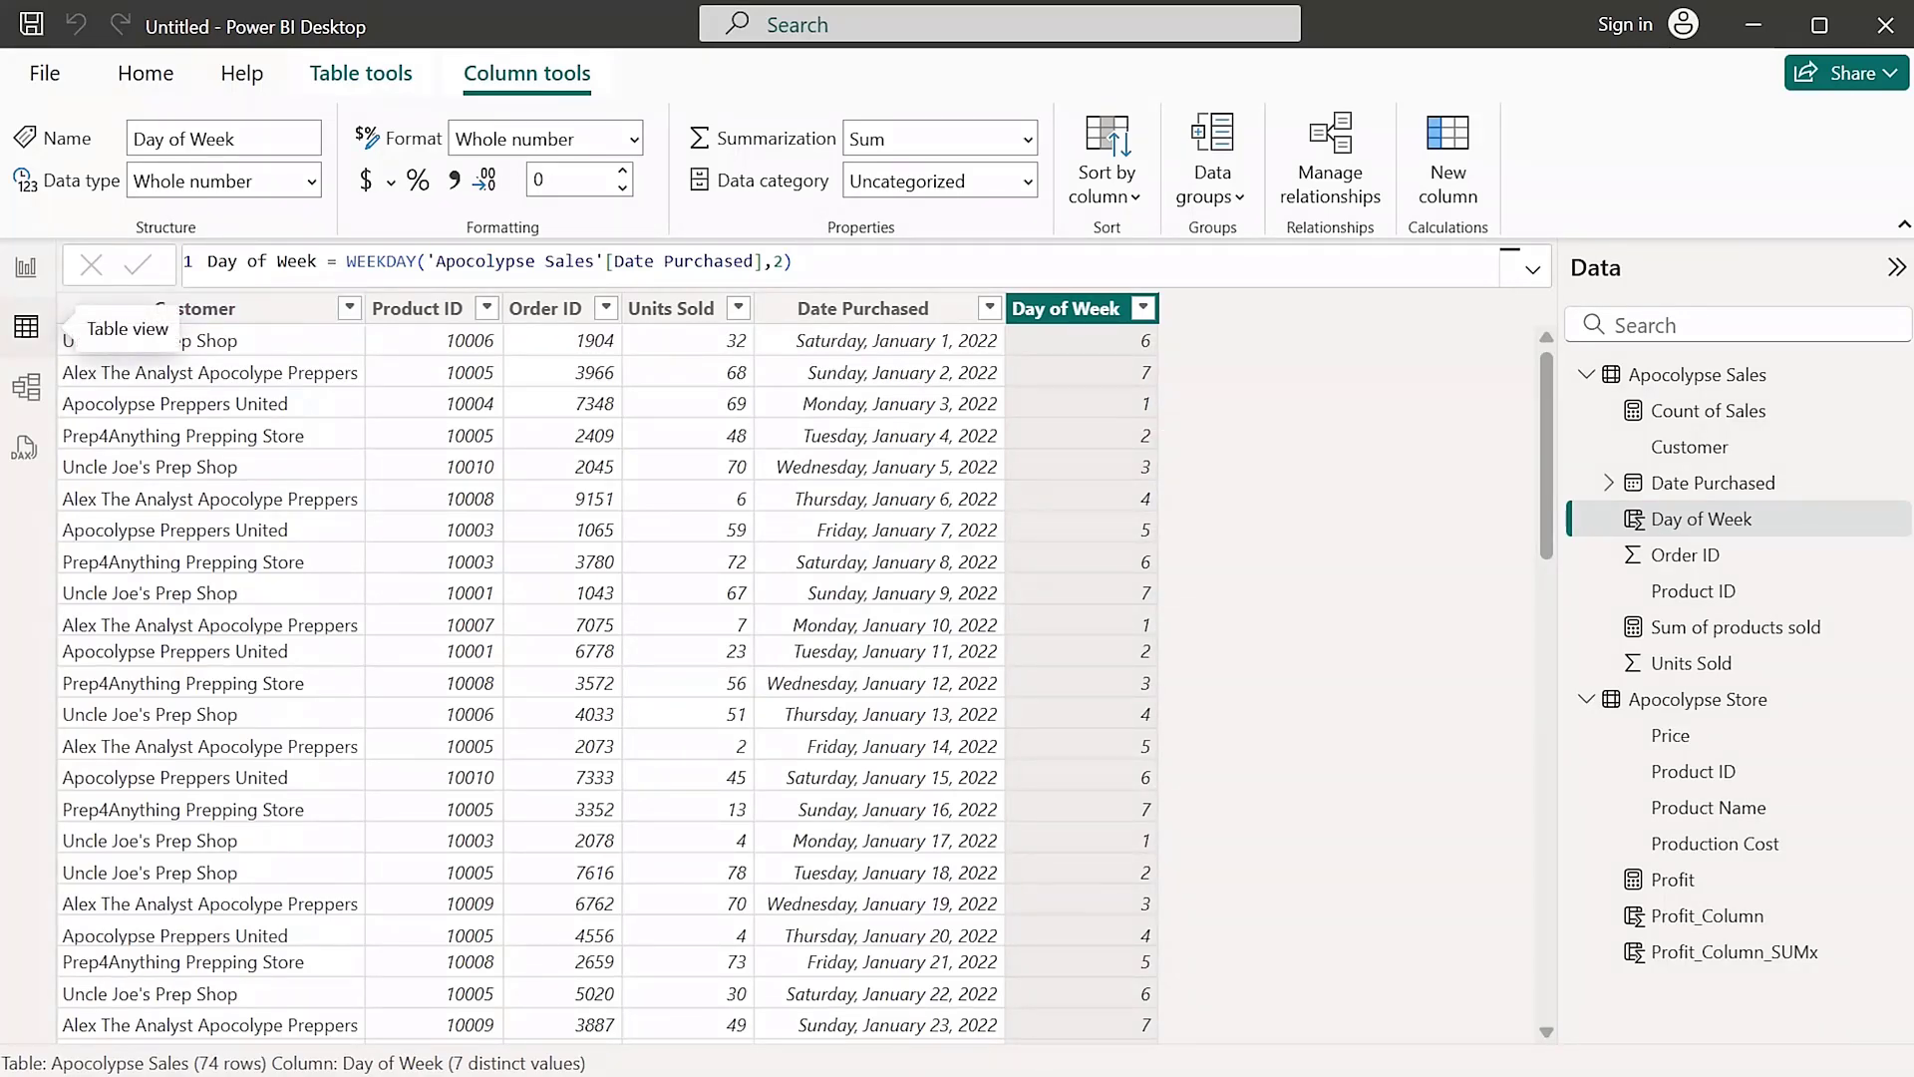
# In the report view, move the Customer and Profit table directly below the Product Name table
pyautogui.click(26, 267)
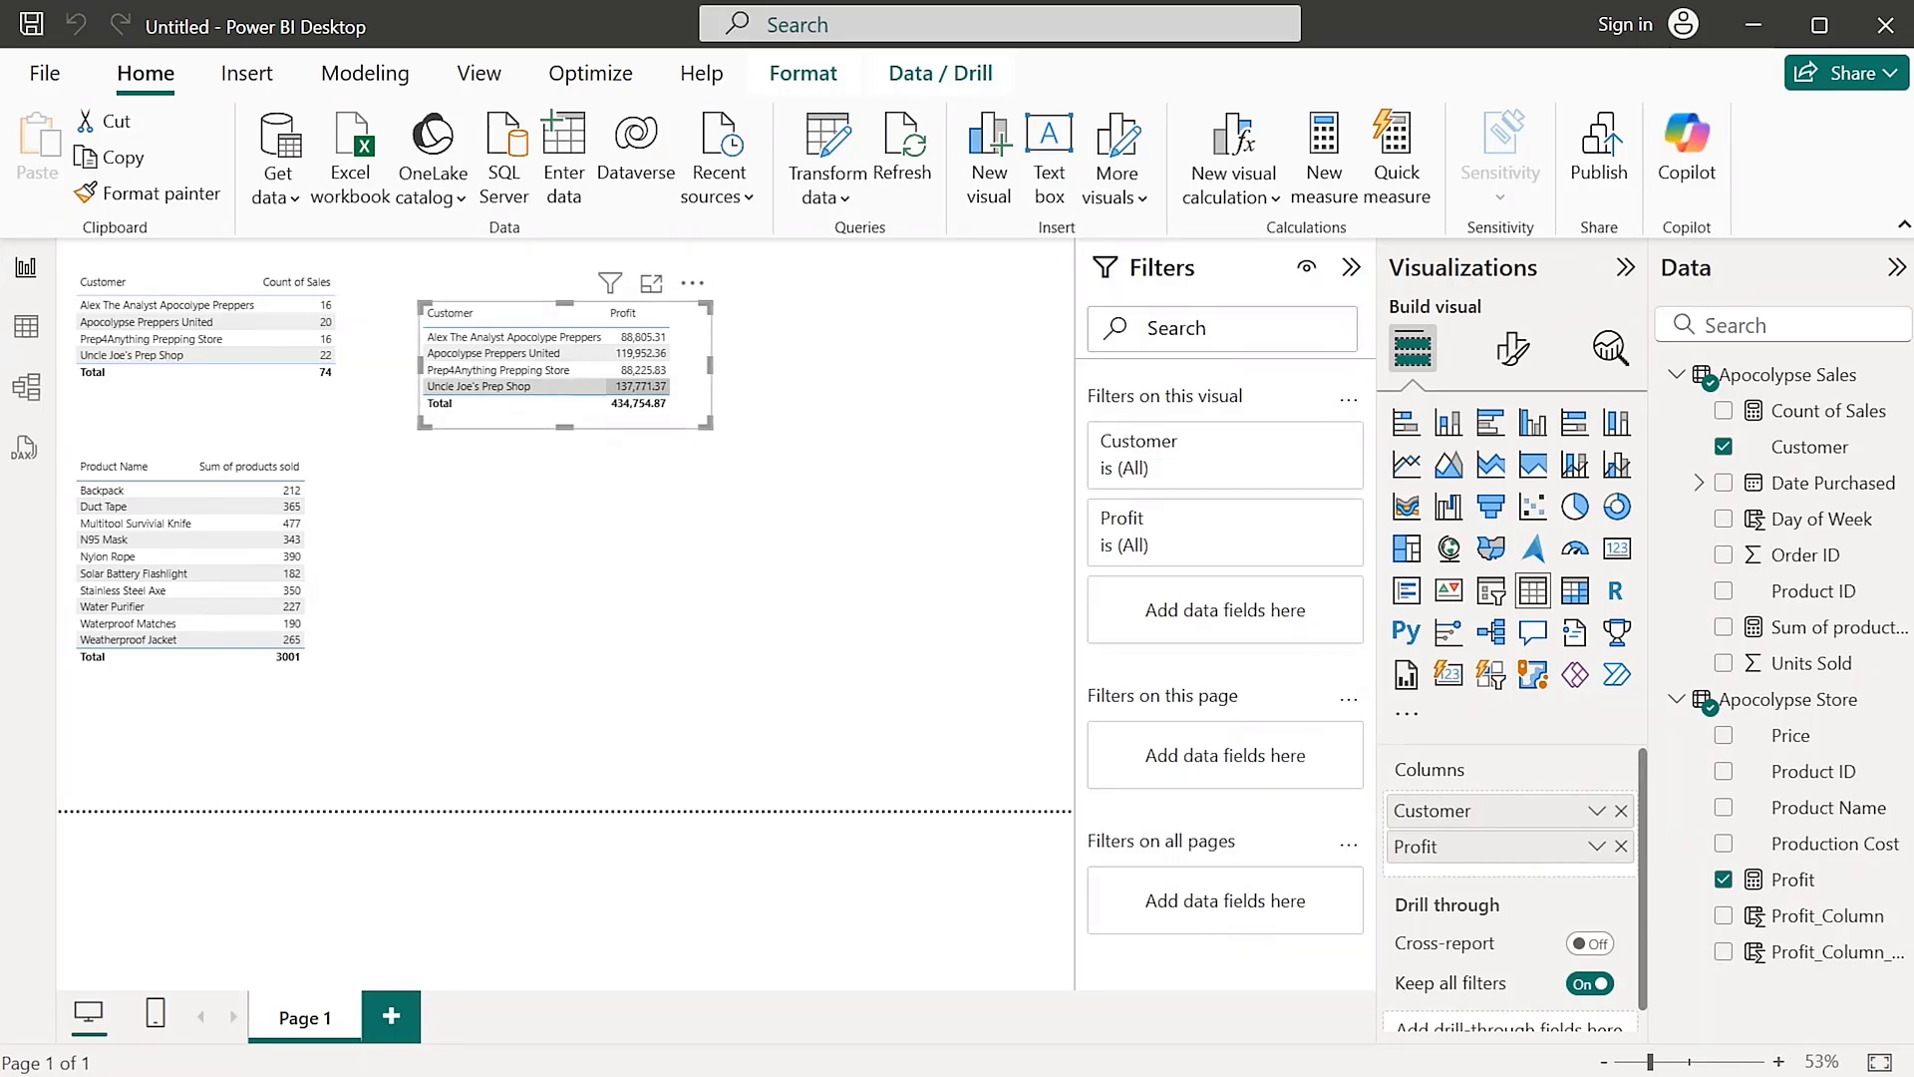
pyautogui.moveTo(566, 364); pyautogui.dragTo(203, 748)
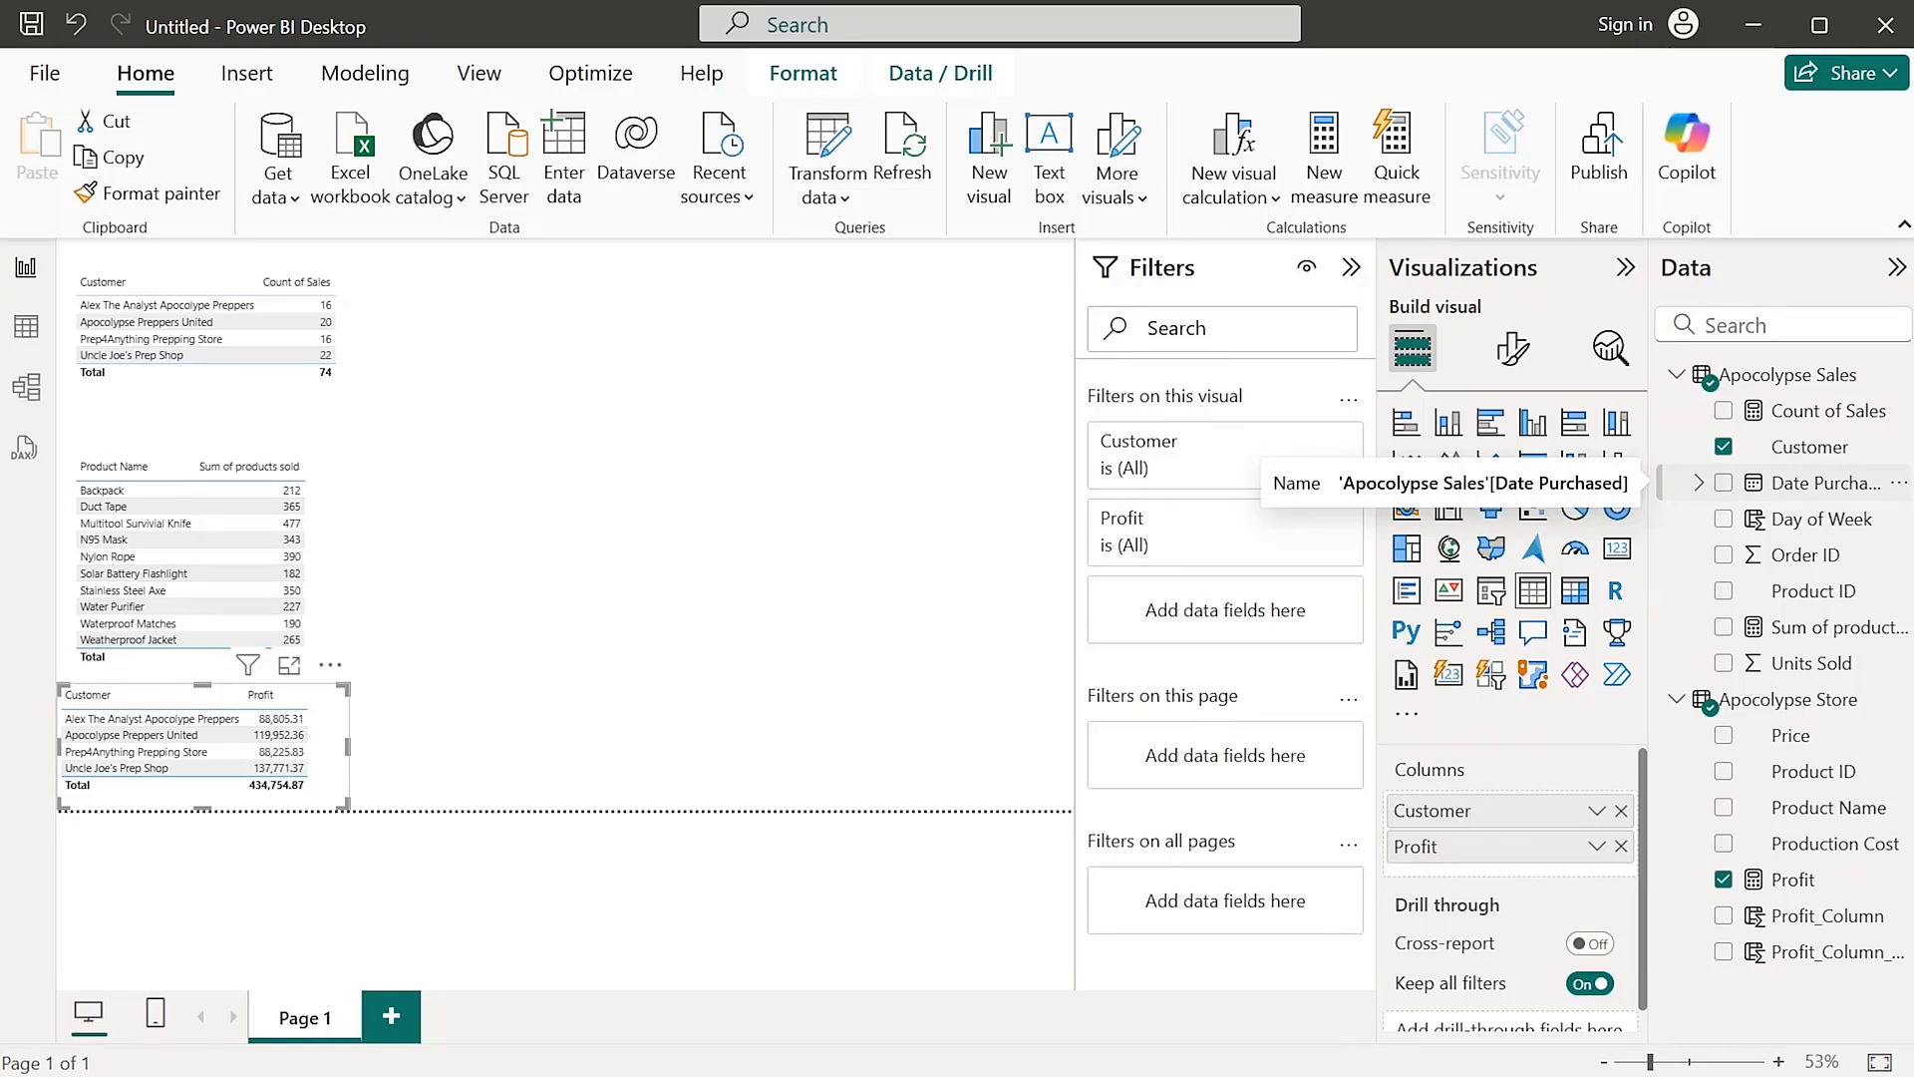
pyautogui.click(1724, 482)
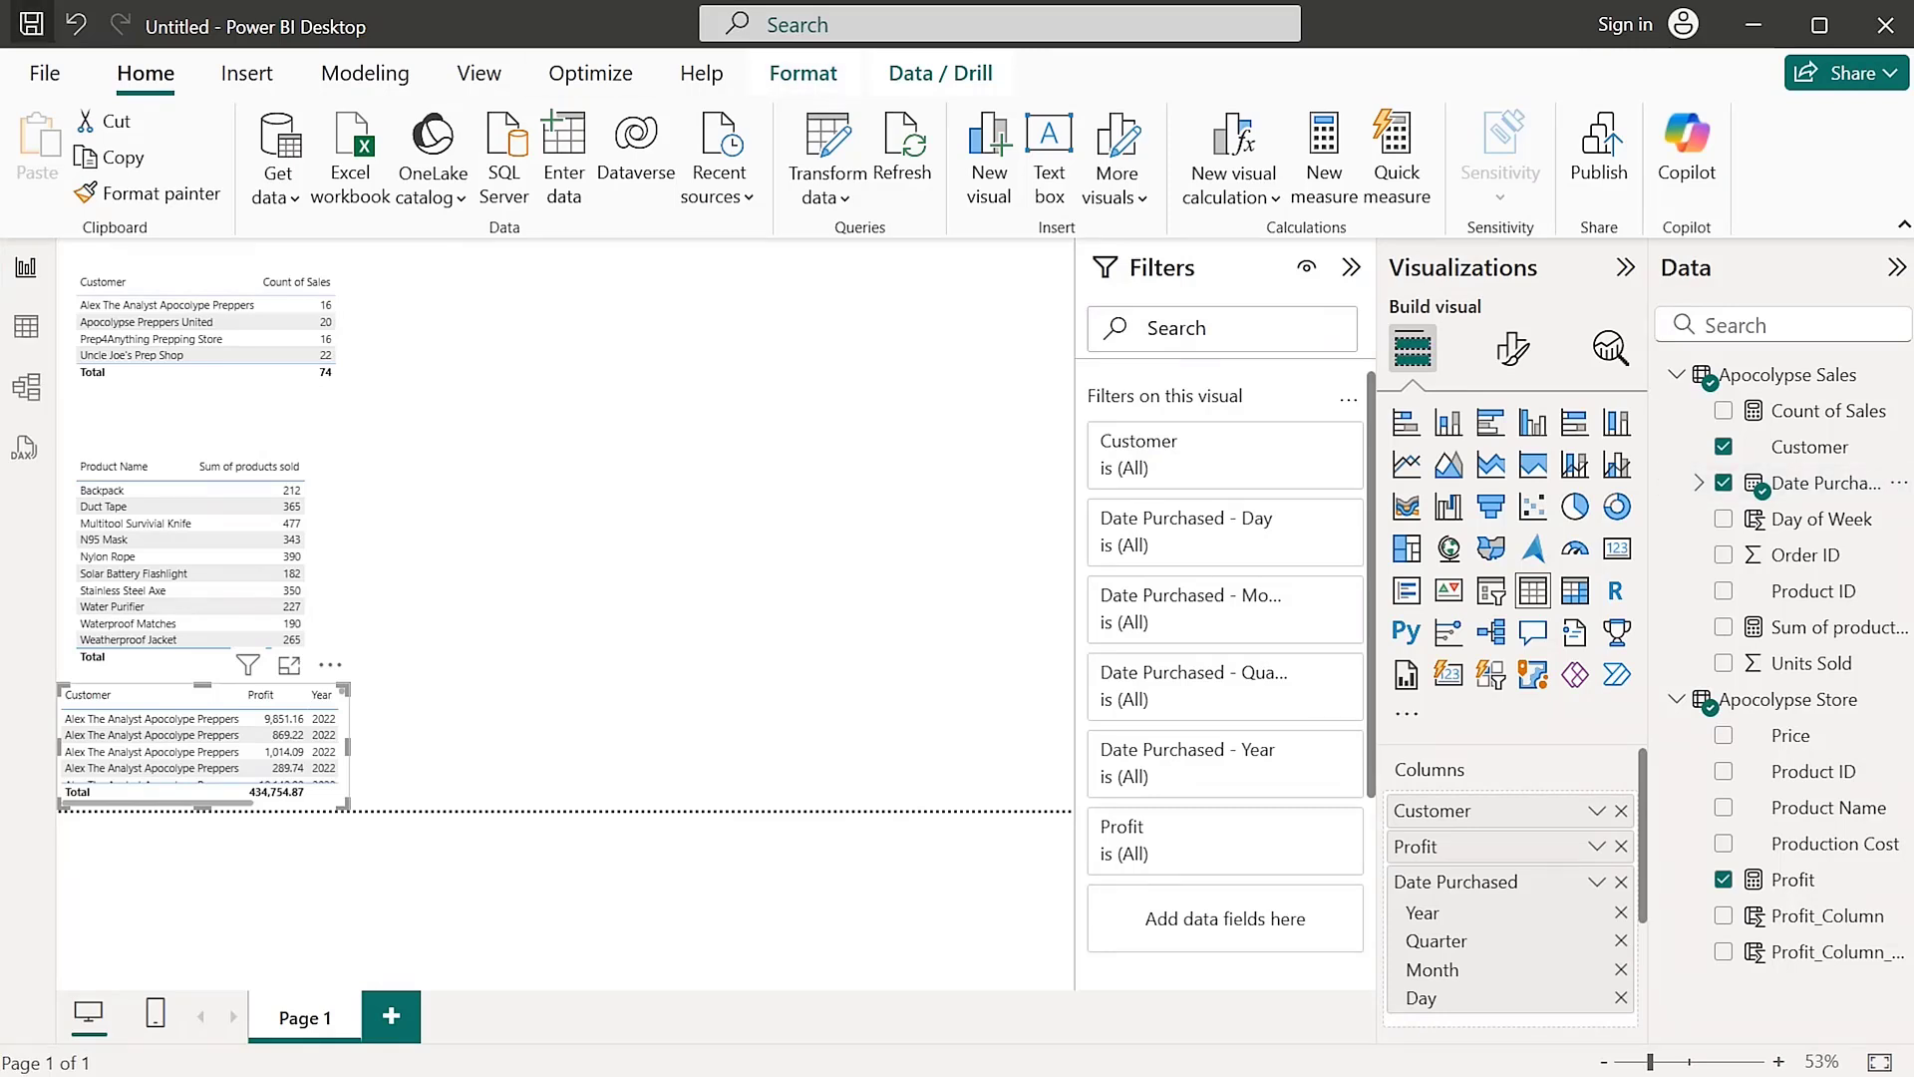
pyautogui.click(76, 25)
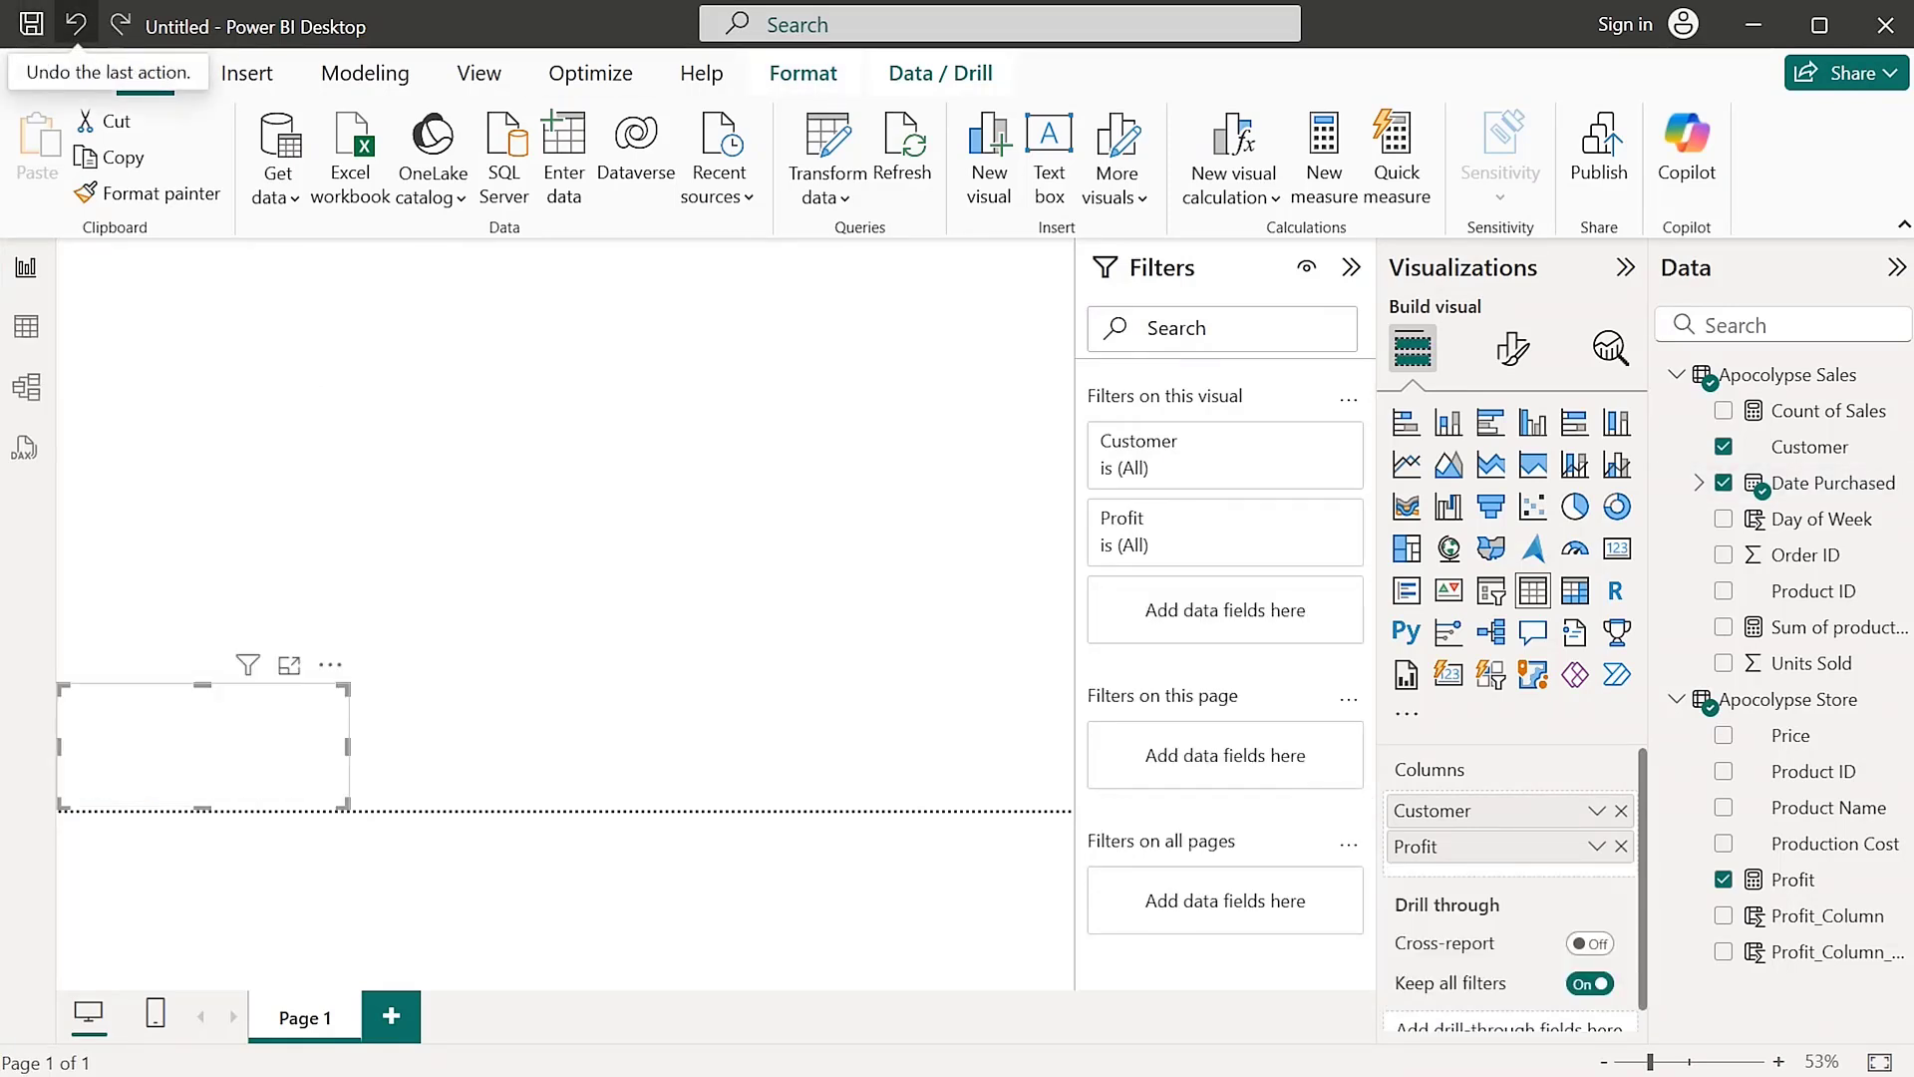
# Create a new visual from the Date Purchased field beside the existing tables and make it a stacked column chart
pyautogui.click(619, 558)
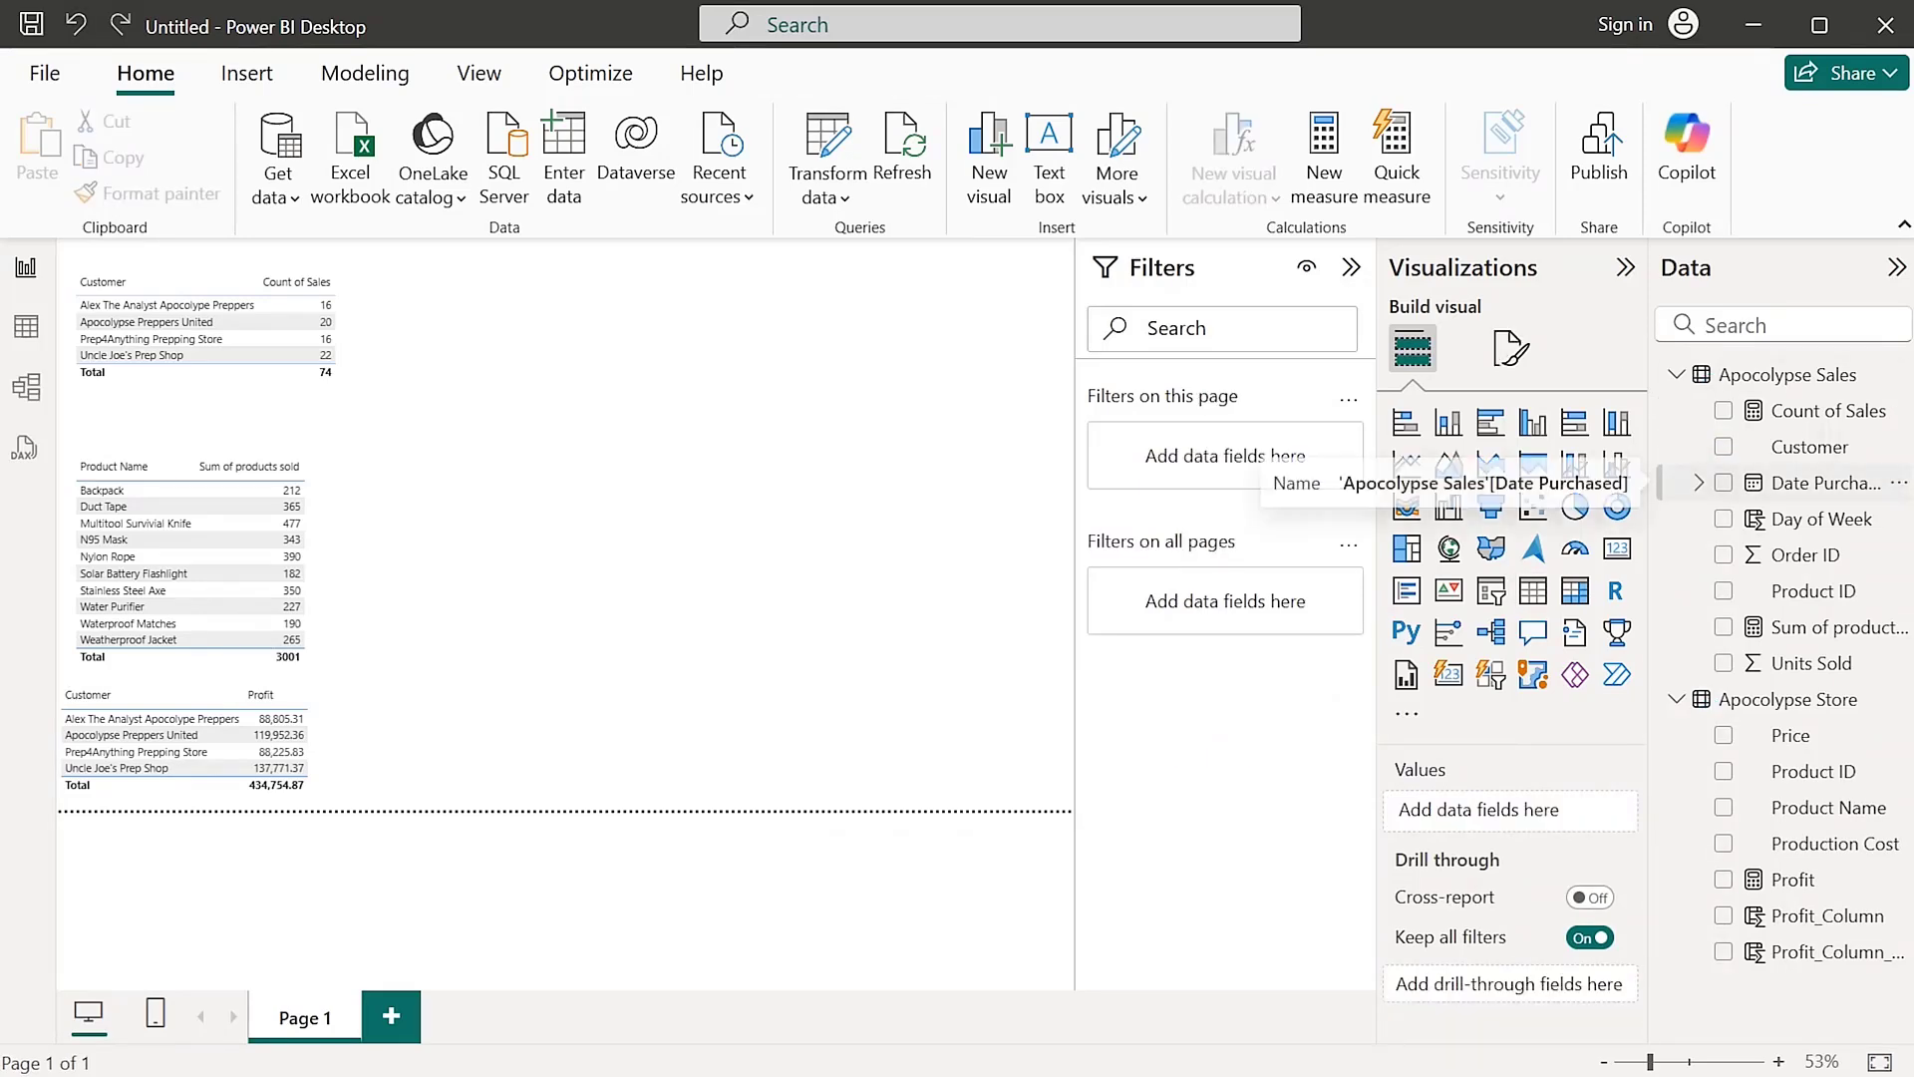
pyautogui.click(1724, 482)
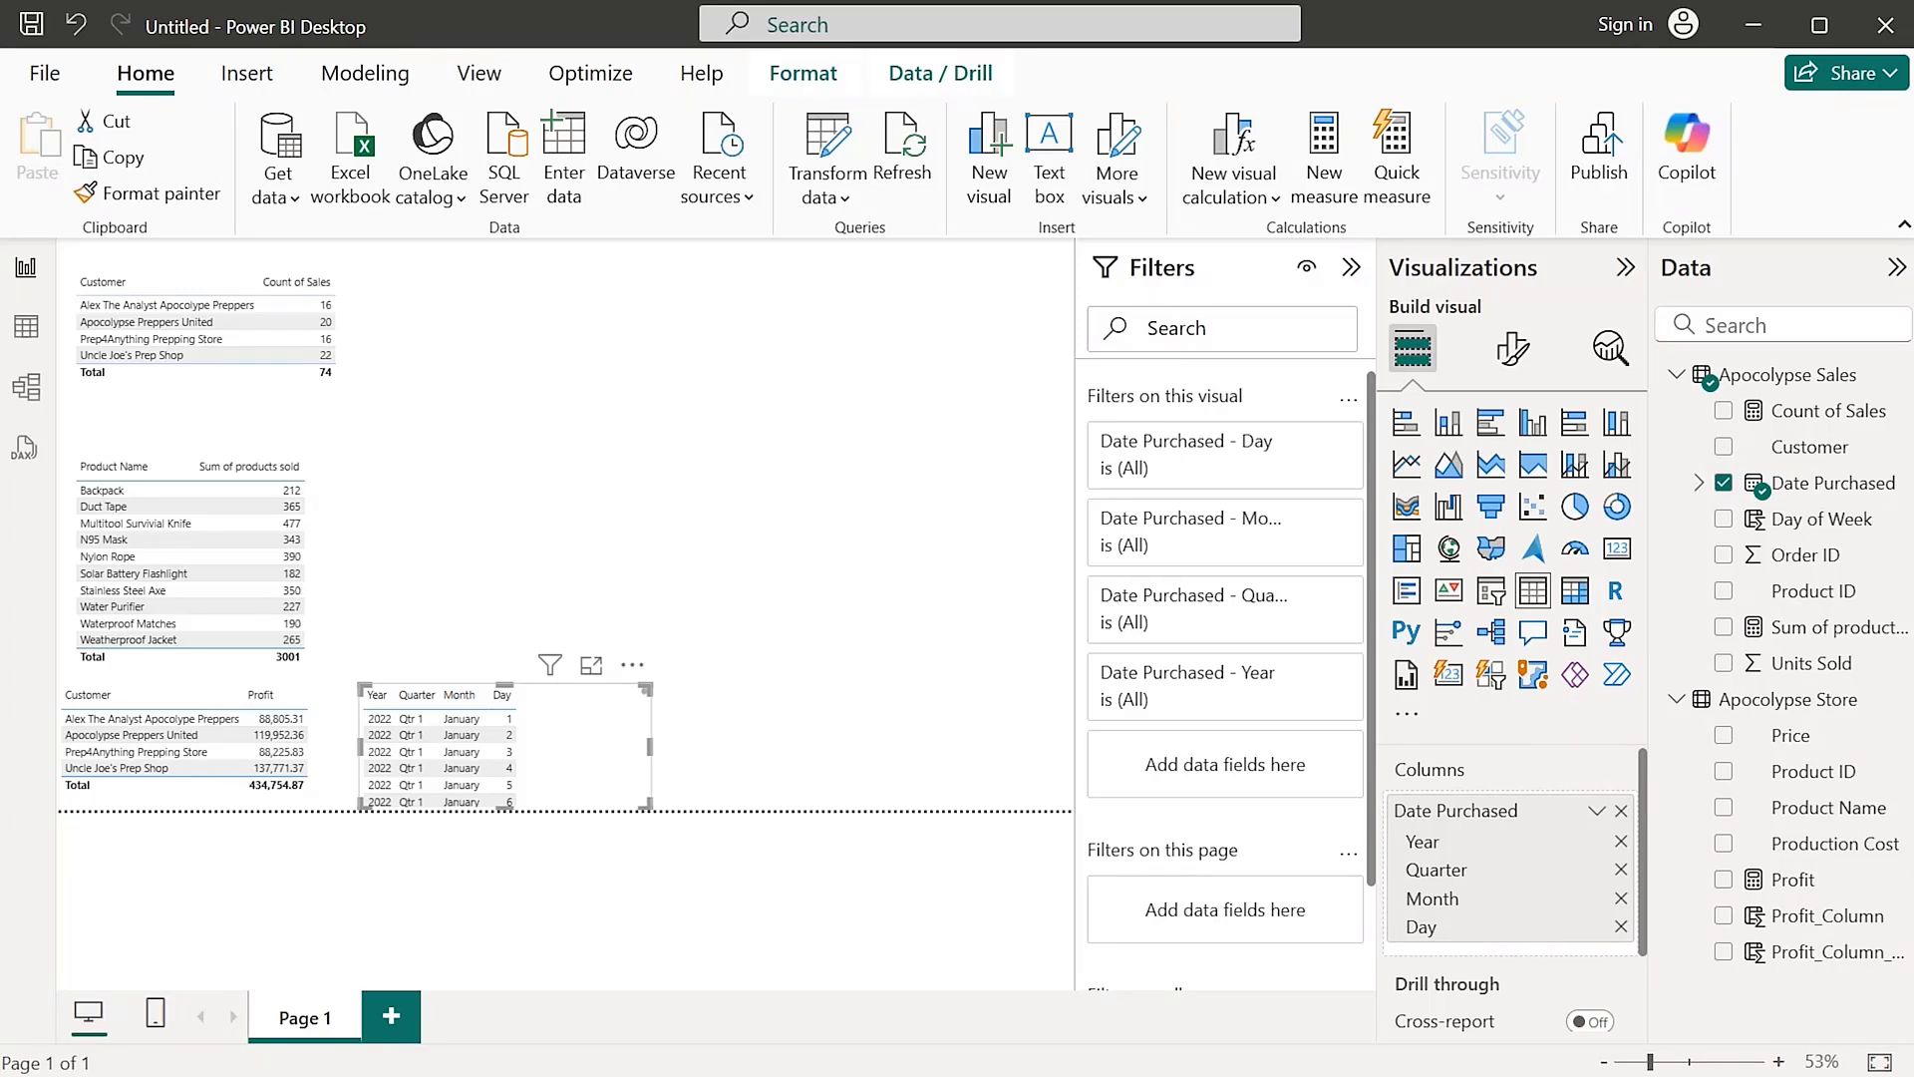
pyautogui.moveTo(588, 738); pyautogui.dragTo(608, 609)
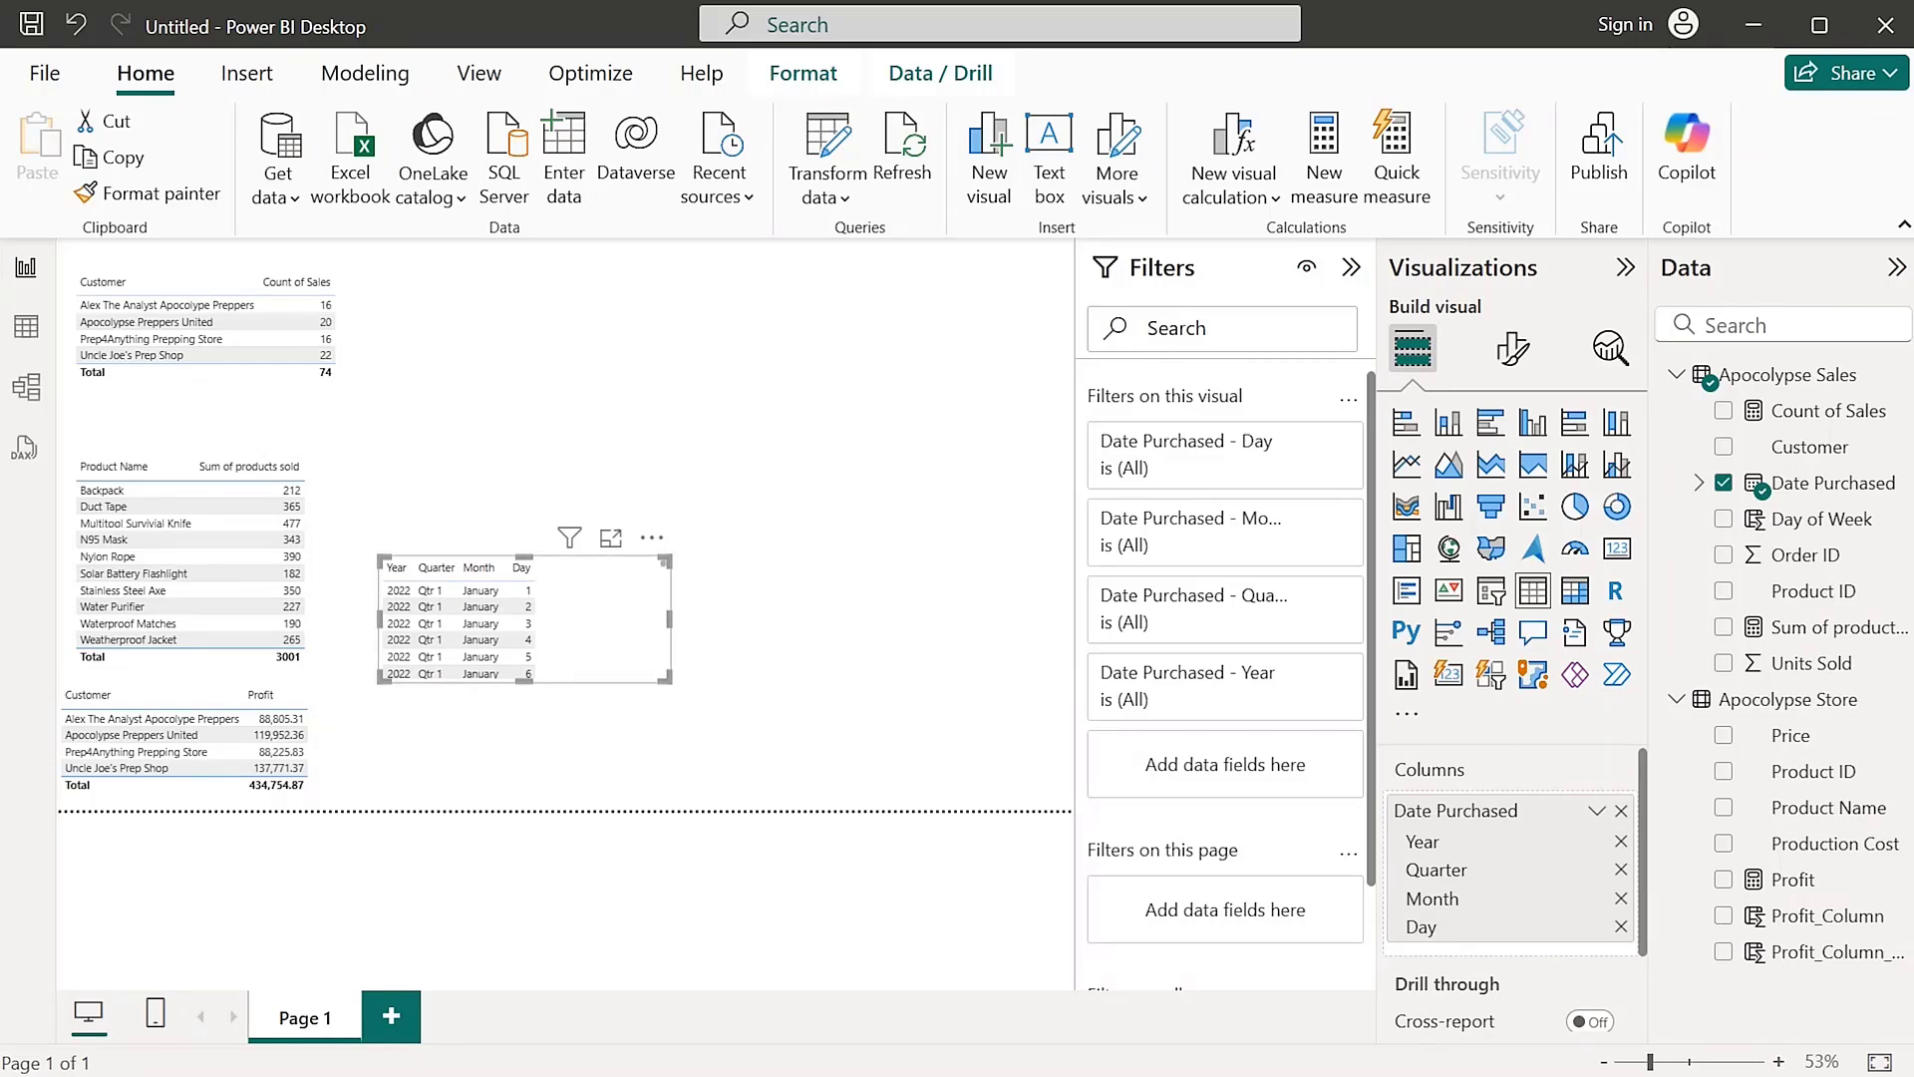
pyautogui.moveTo(608, 609); pyautogui.dragTo(594, 538)
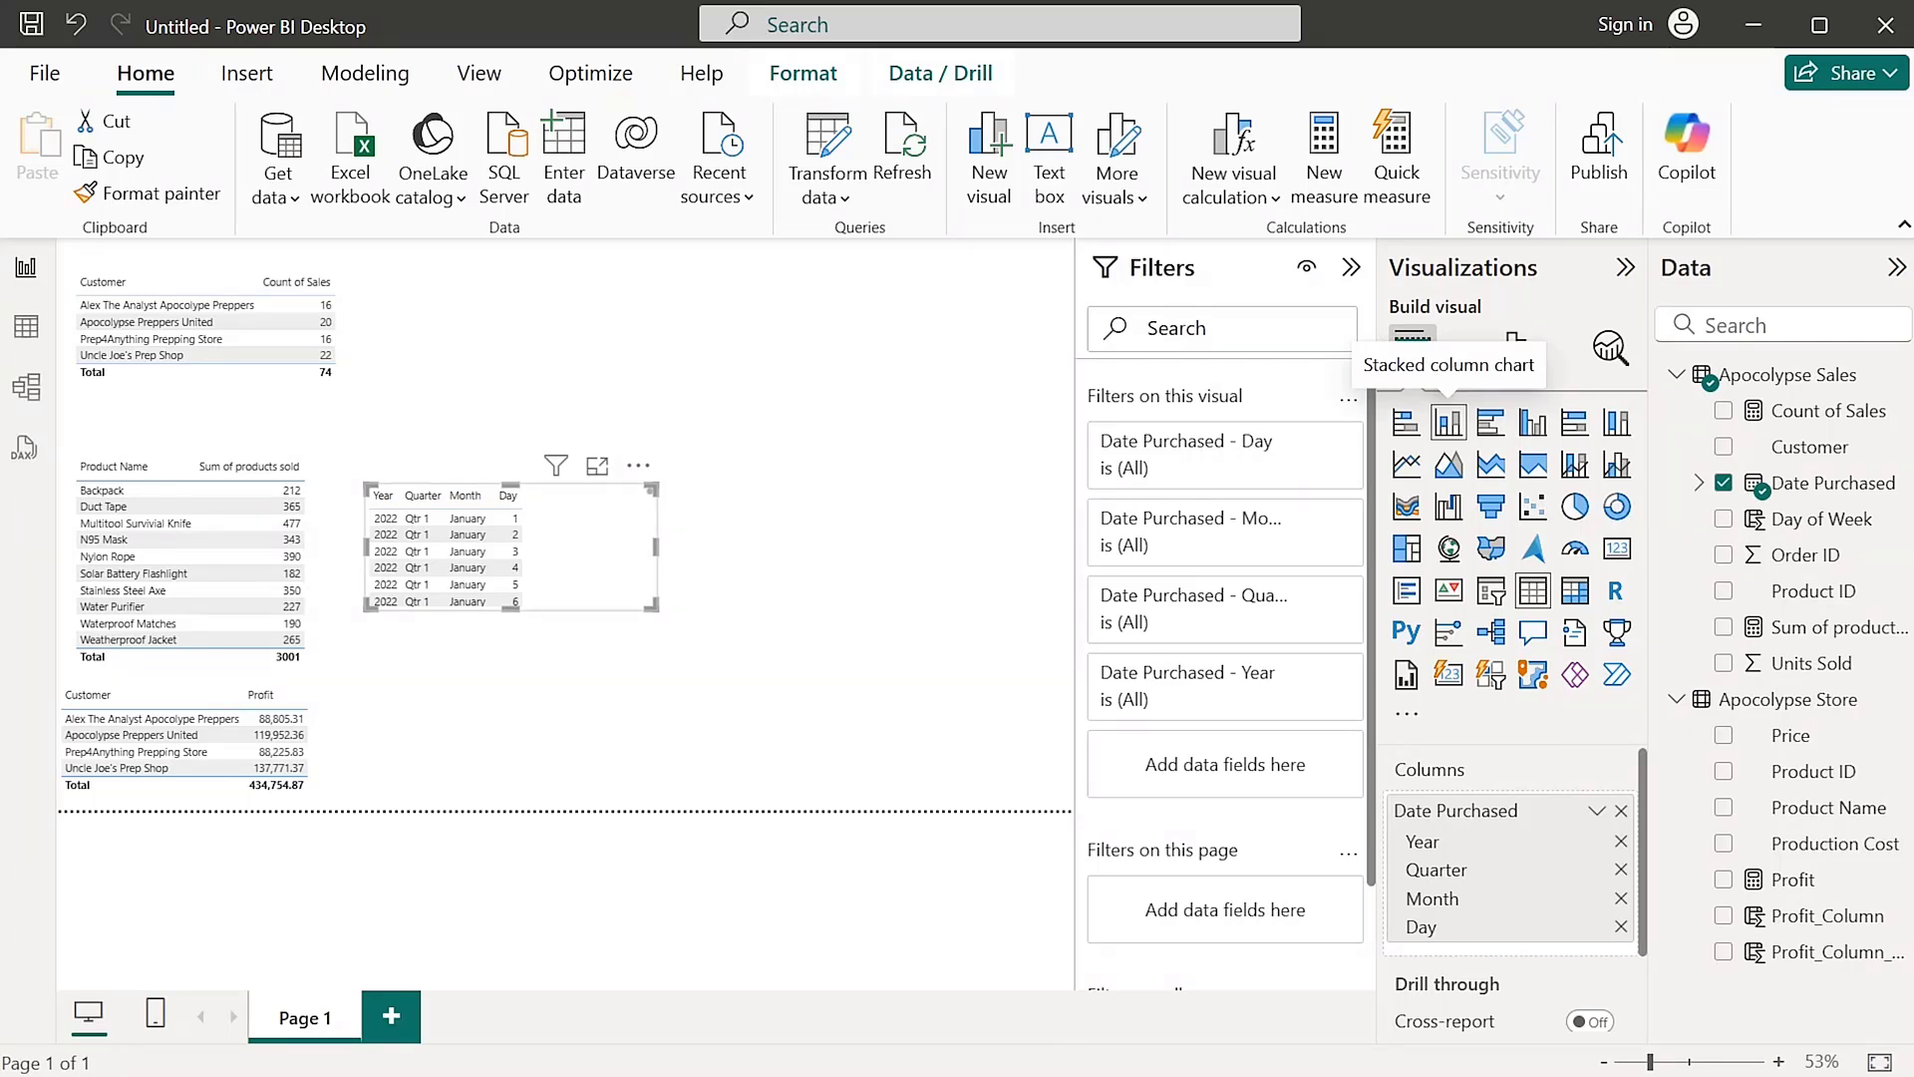
pyautogui.click(1449, 422)
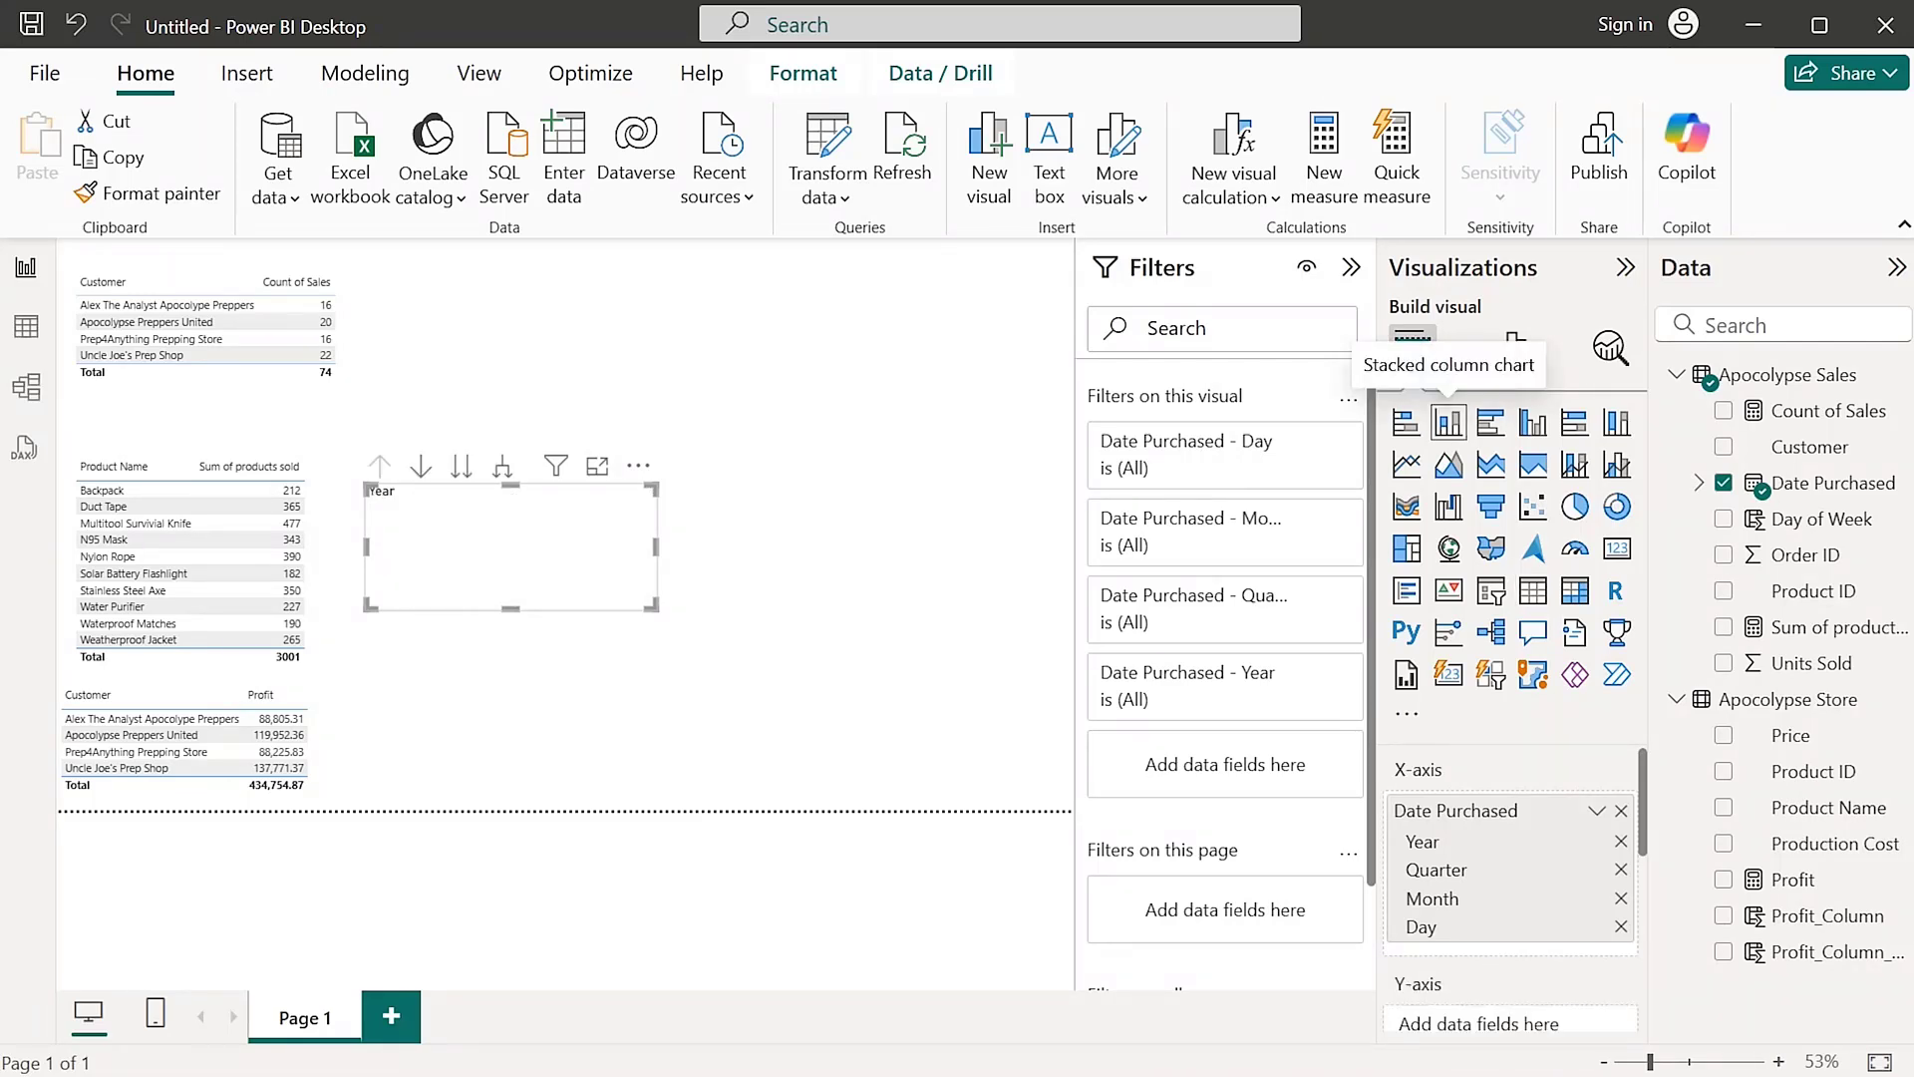
# Place the column chart beside the Count of Sales table, enlarge it, and add Units Sold as its Y-axis value
pyautogui.moveTo(510, 546); pyautogui.dragTo(620, 390)
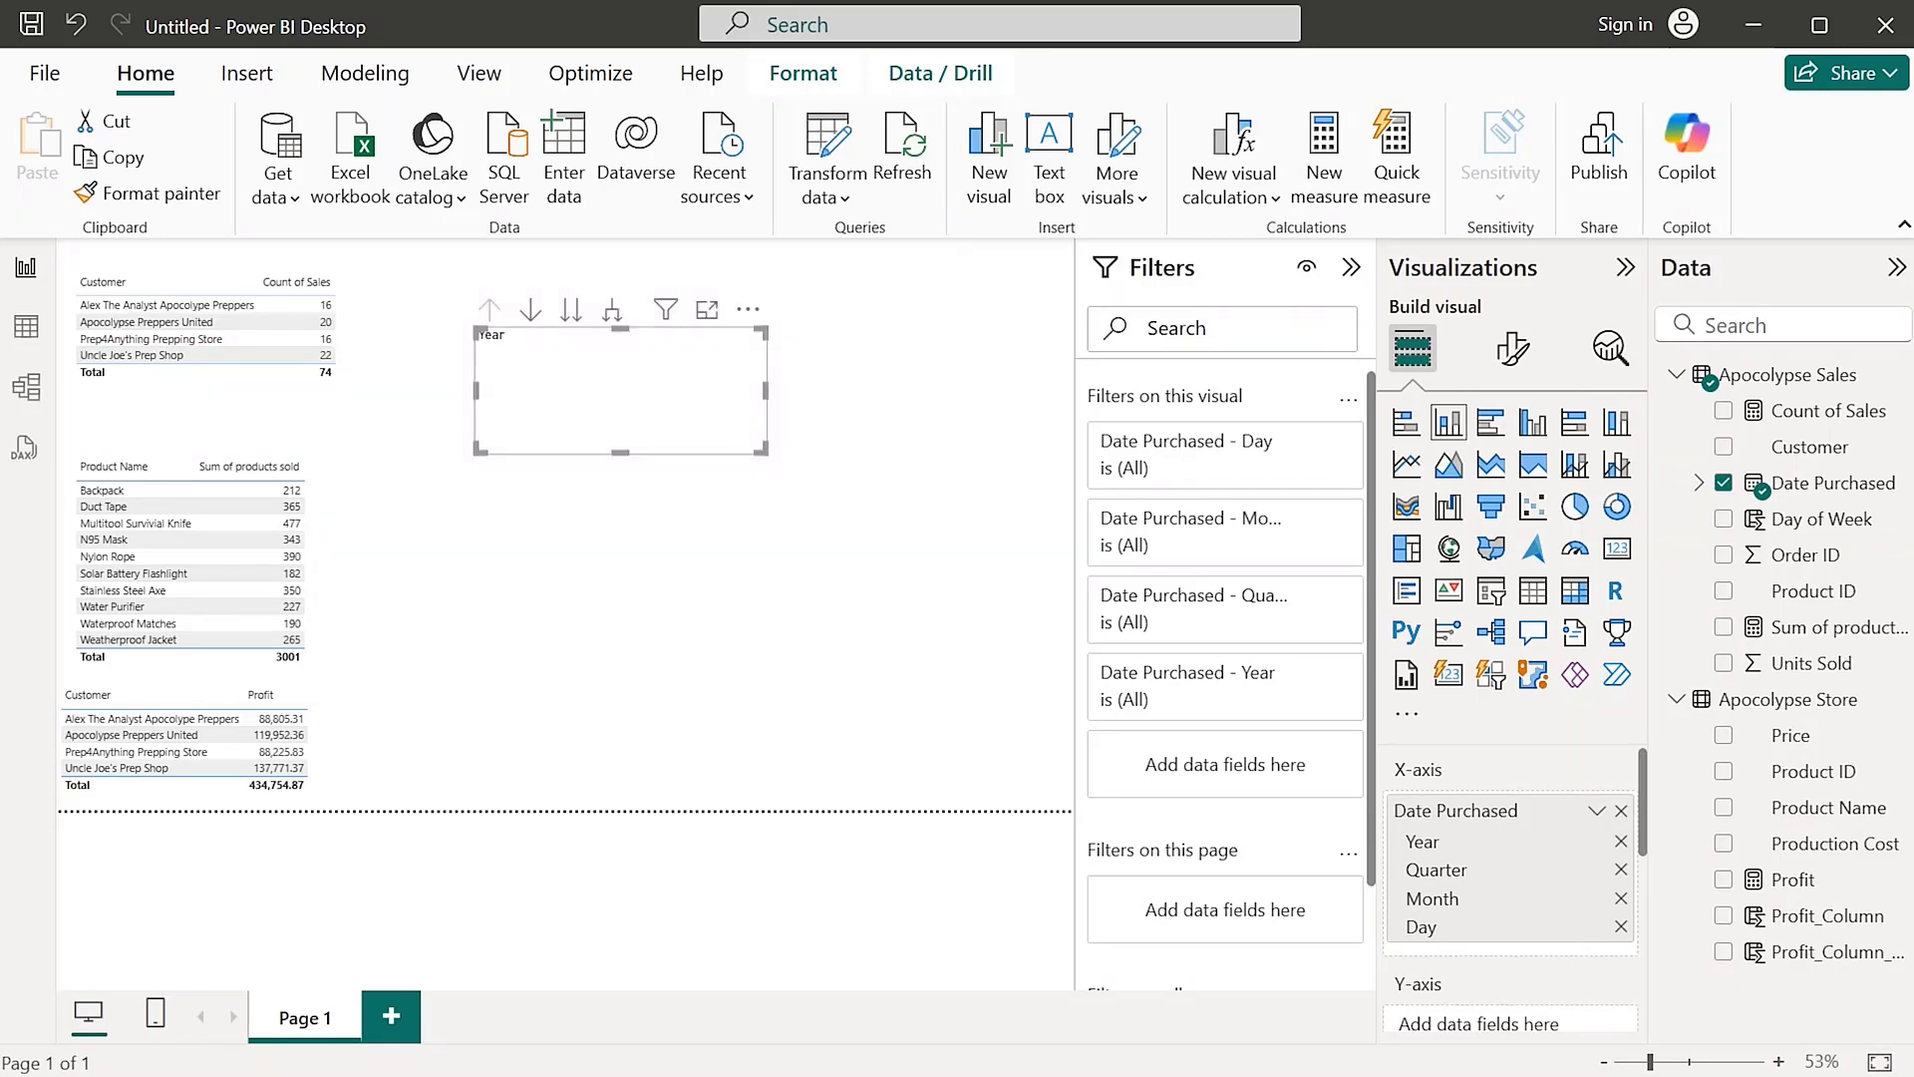
pyautogui.moveTo(765, 449); pyautogui.dragTo(900, 564)
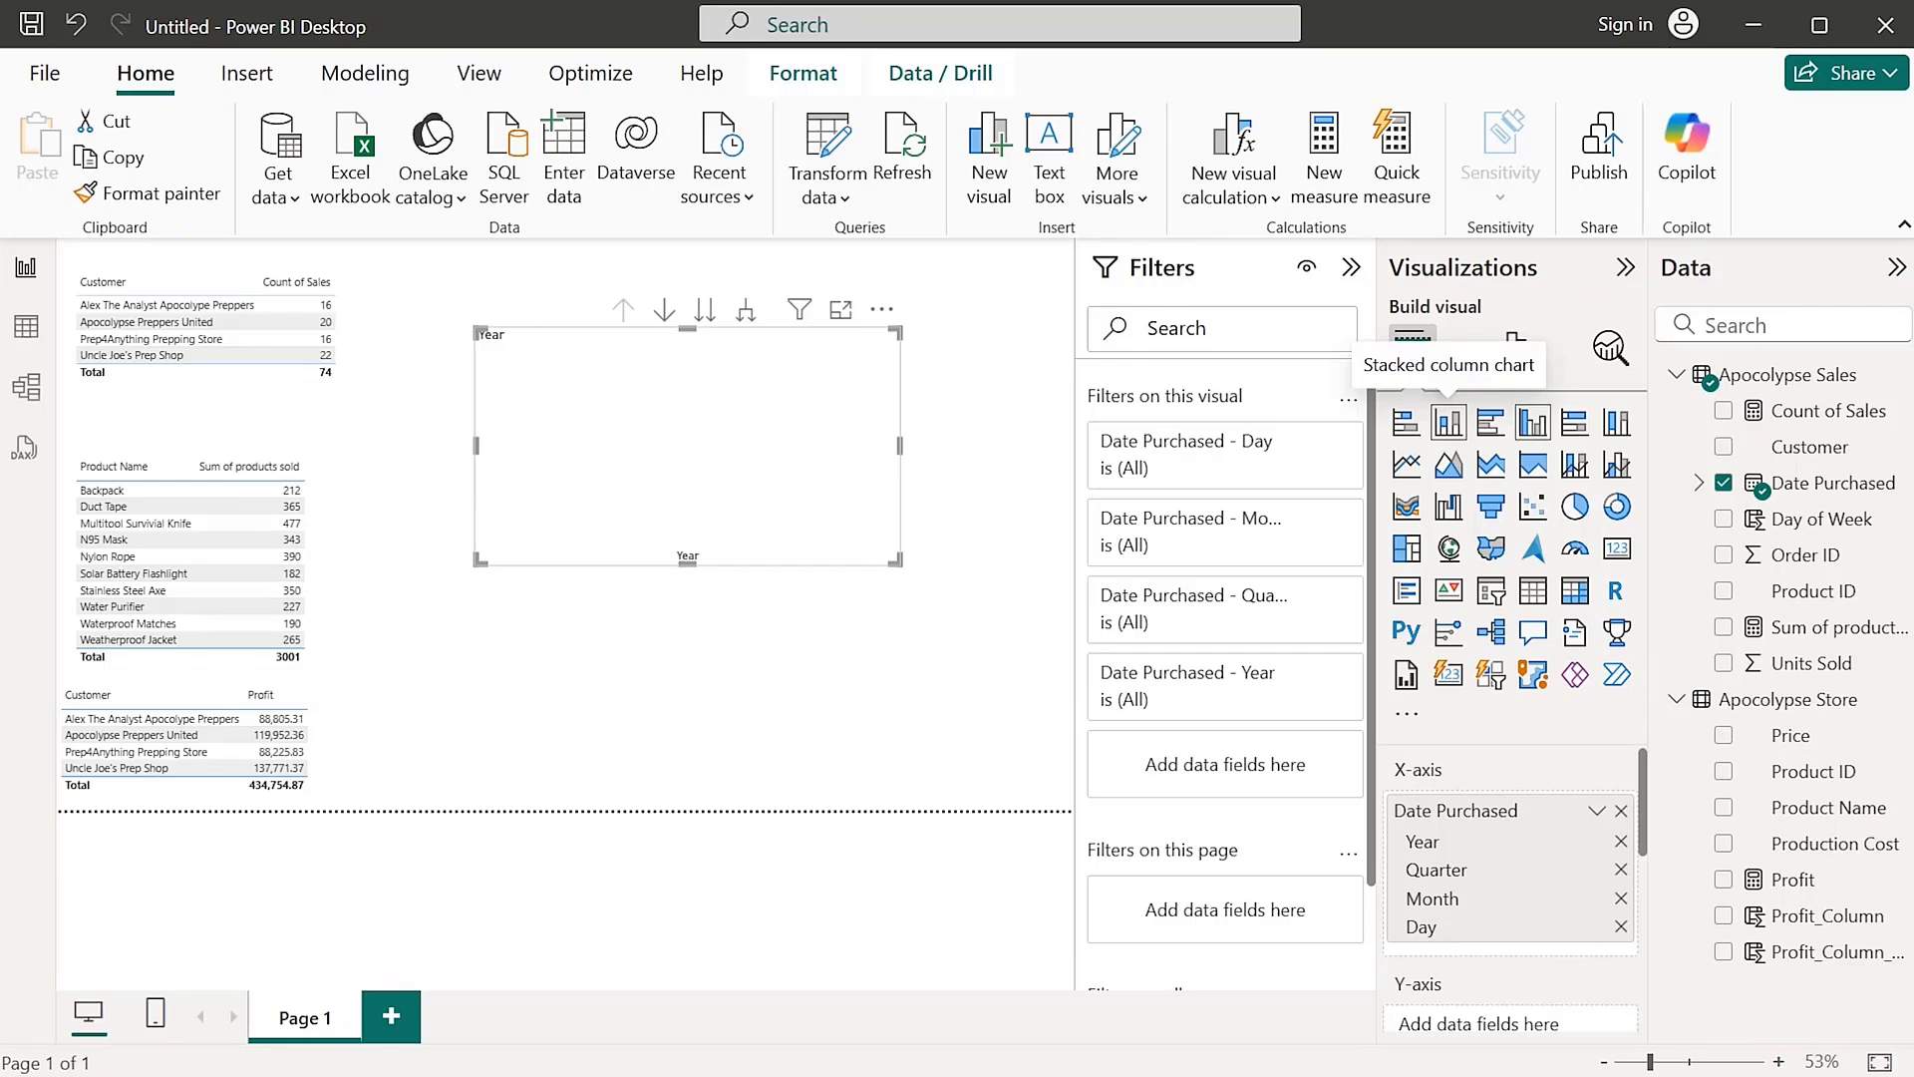
pyautogui.click(1723, 663)
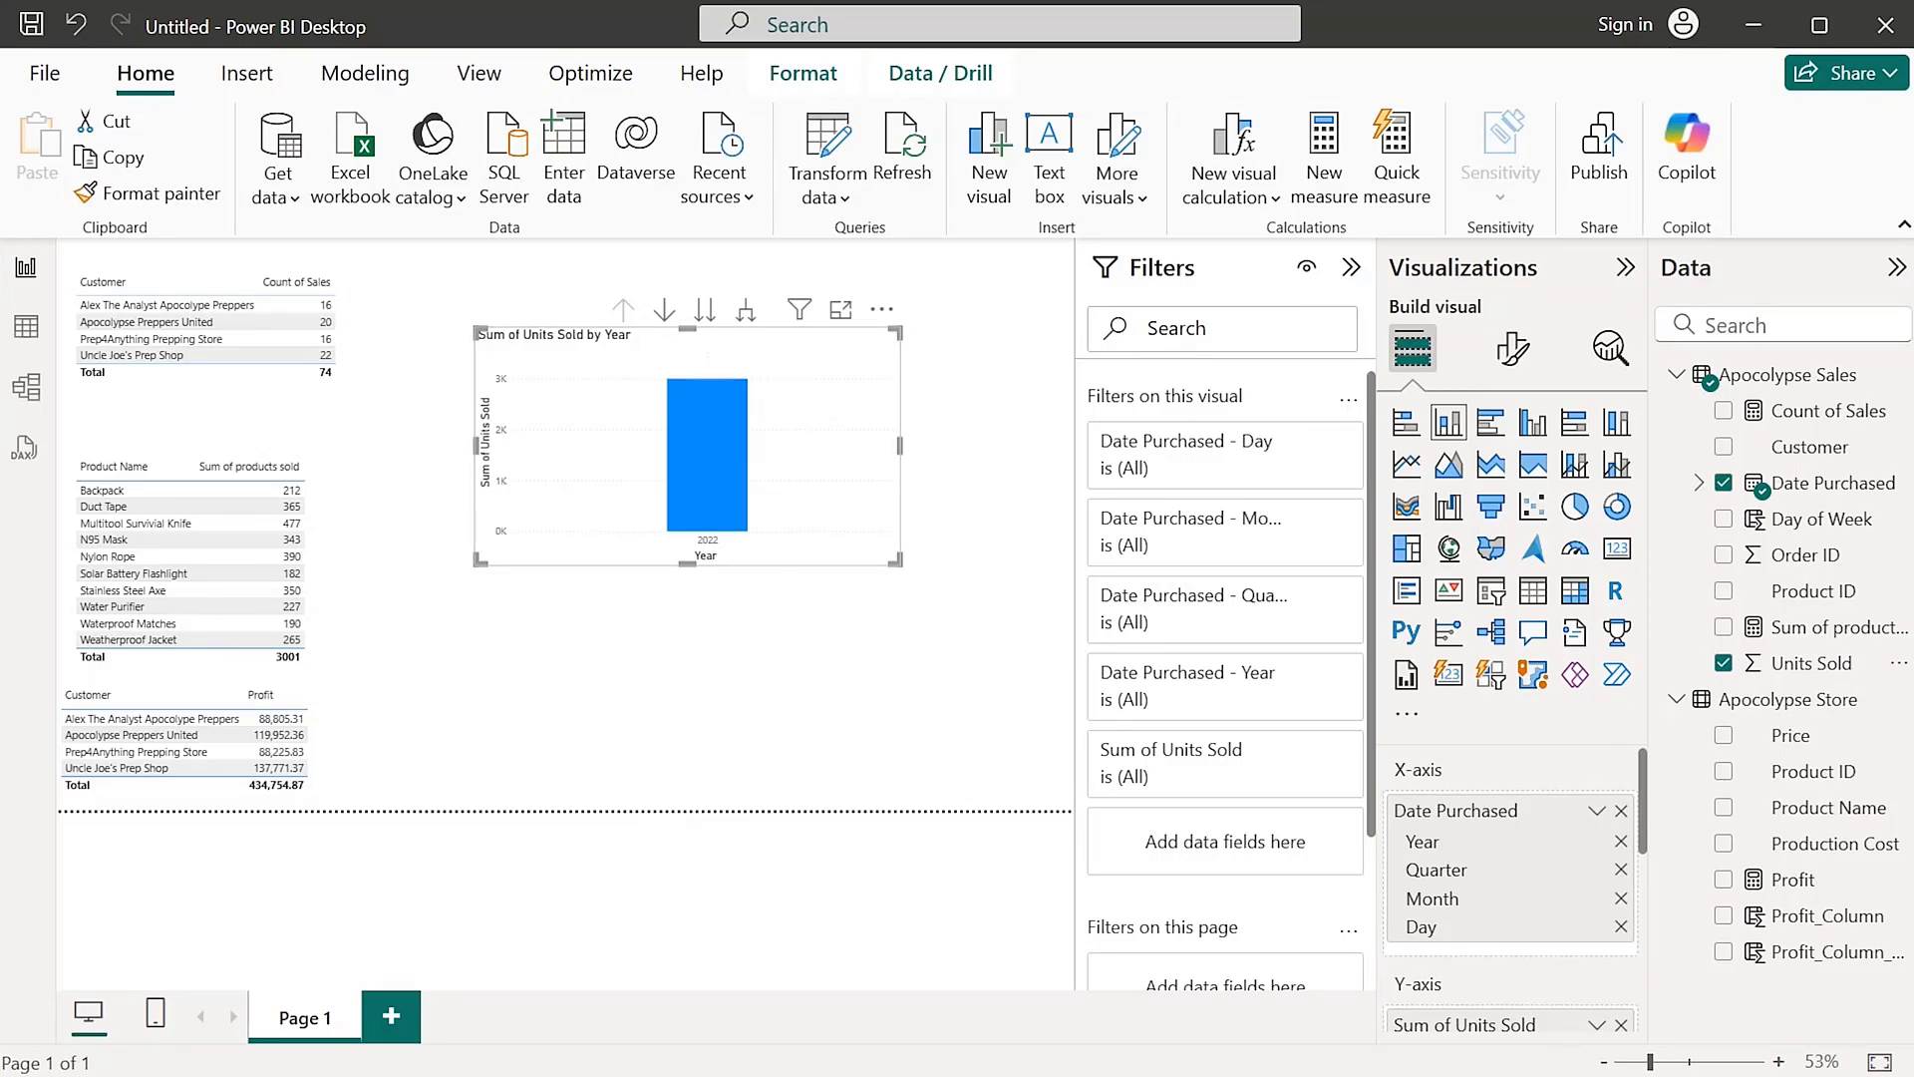
pyautogui.moveTo(479, 562); pyautogui.dragTo(379, 561)
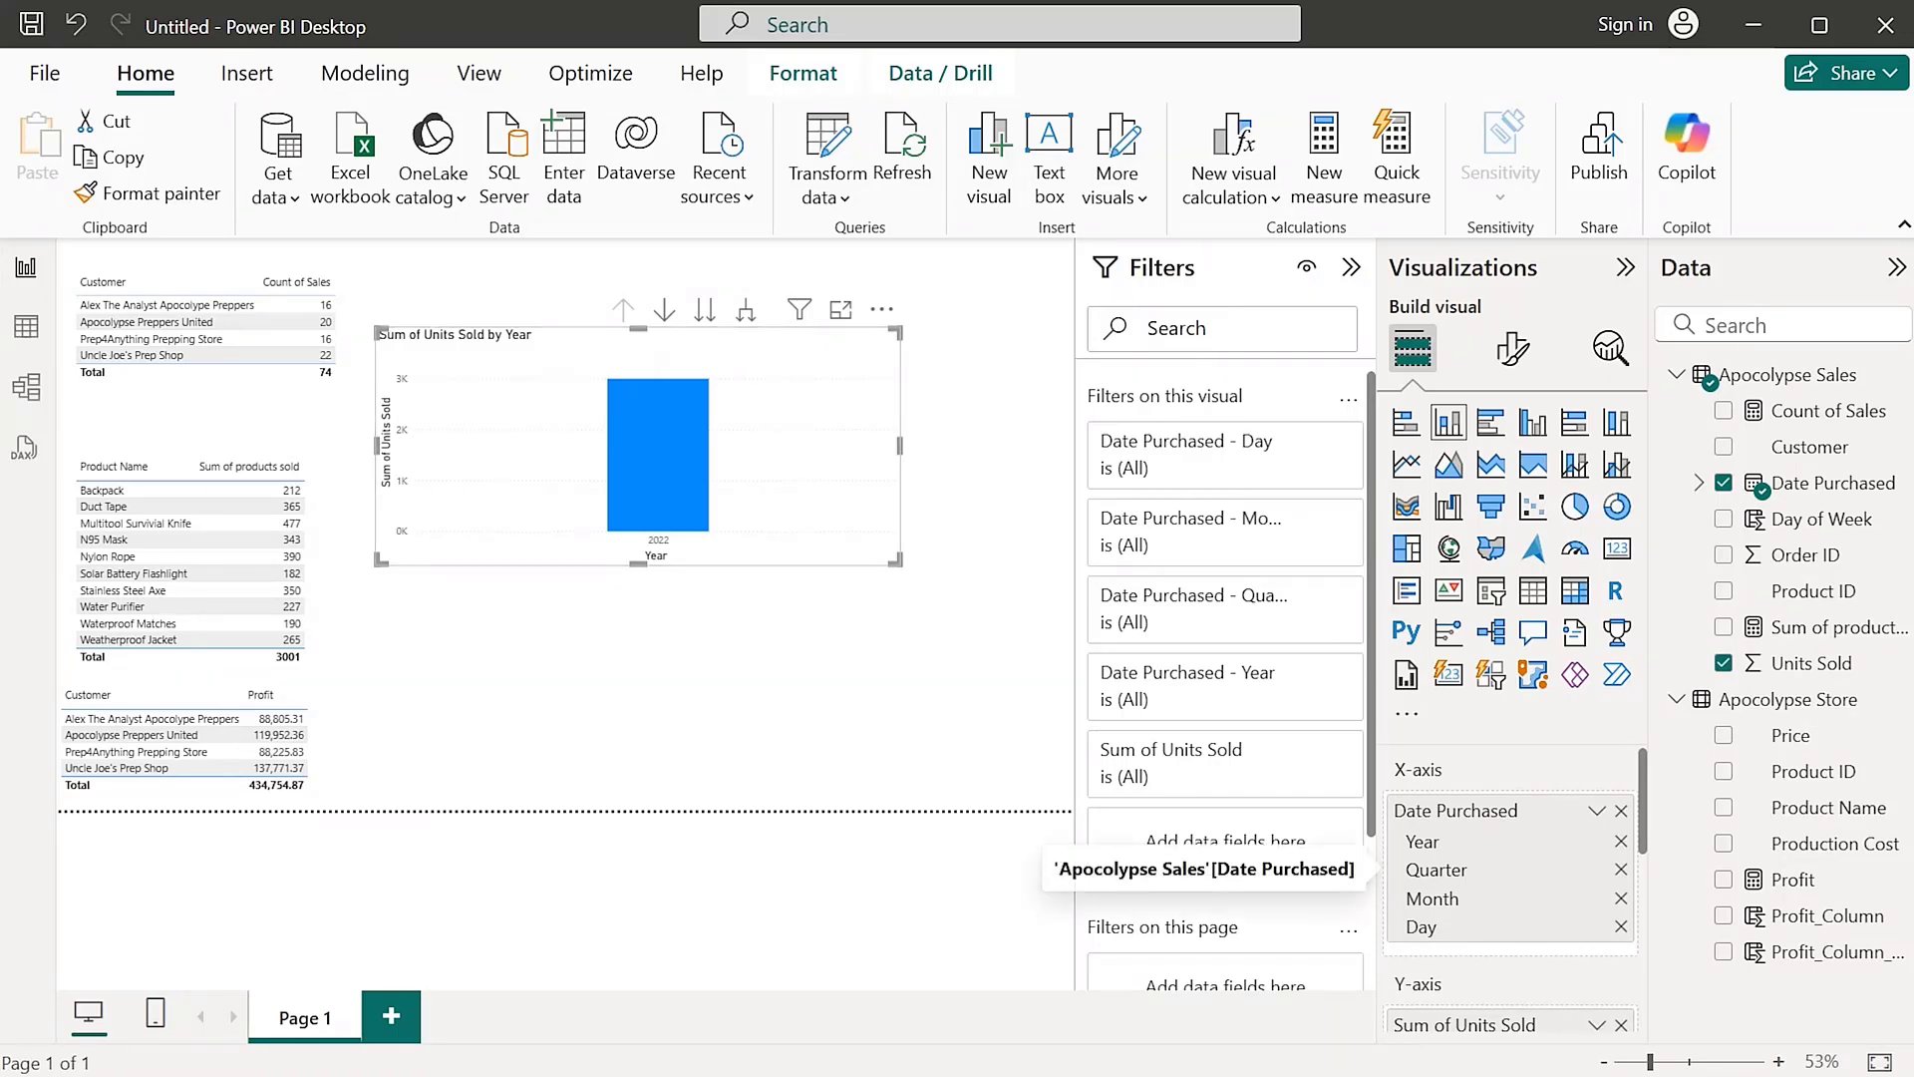
# Reduce the chart's Date Purchased X-axis to the Day level by removing Year, Quarter and Month
pyautogui.click(1621, 841)
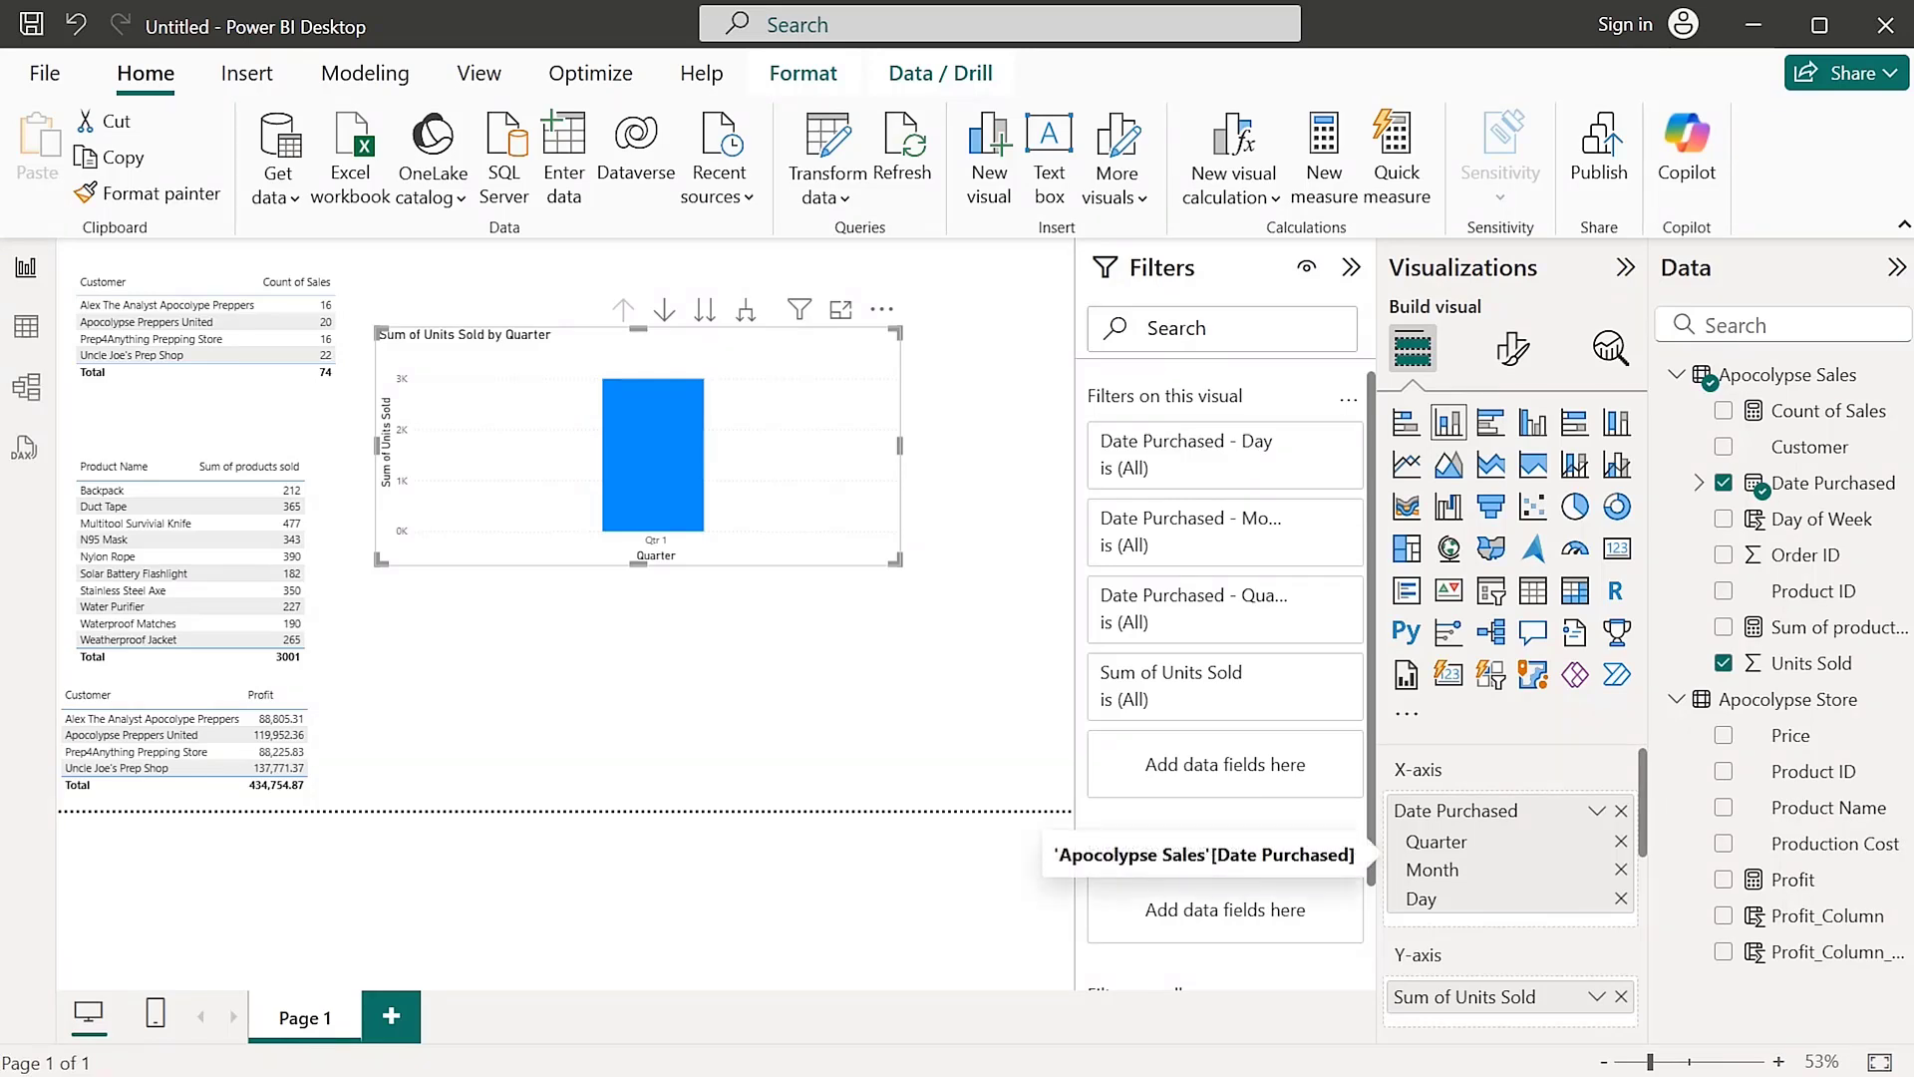
pyautogui.click(1622, 841)
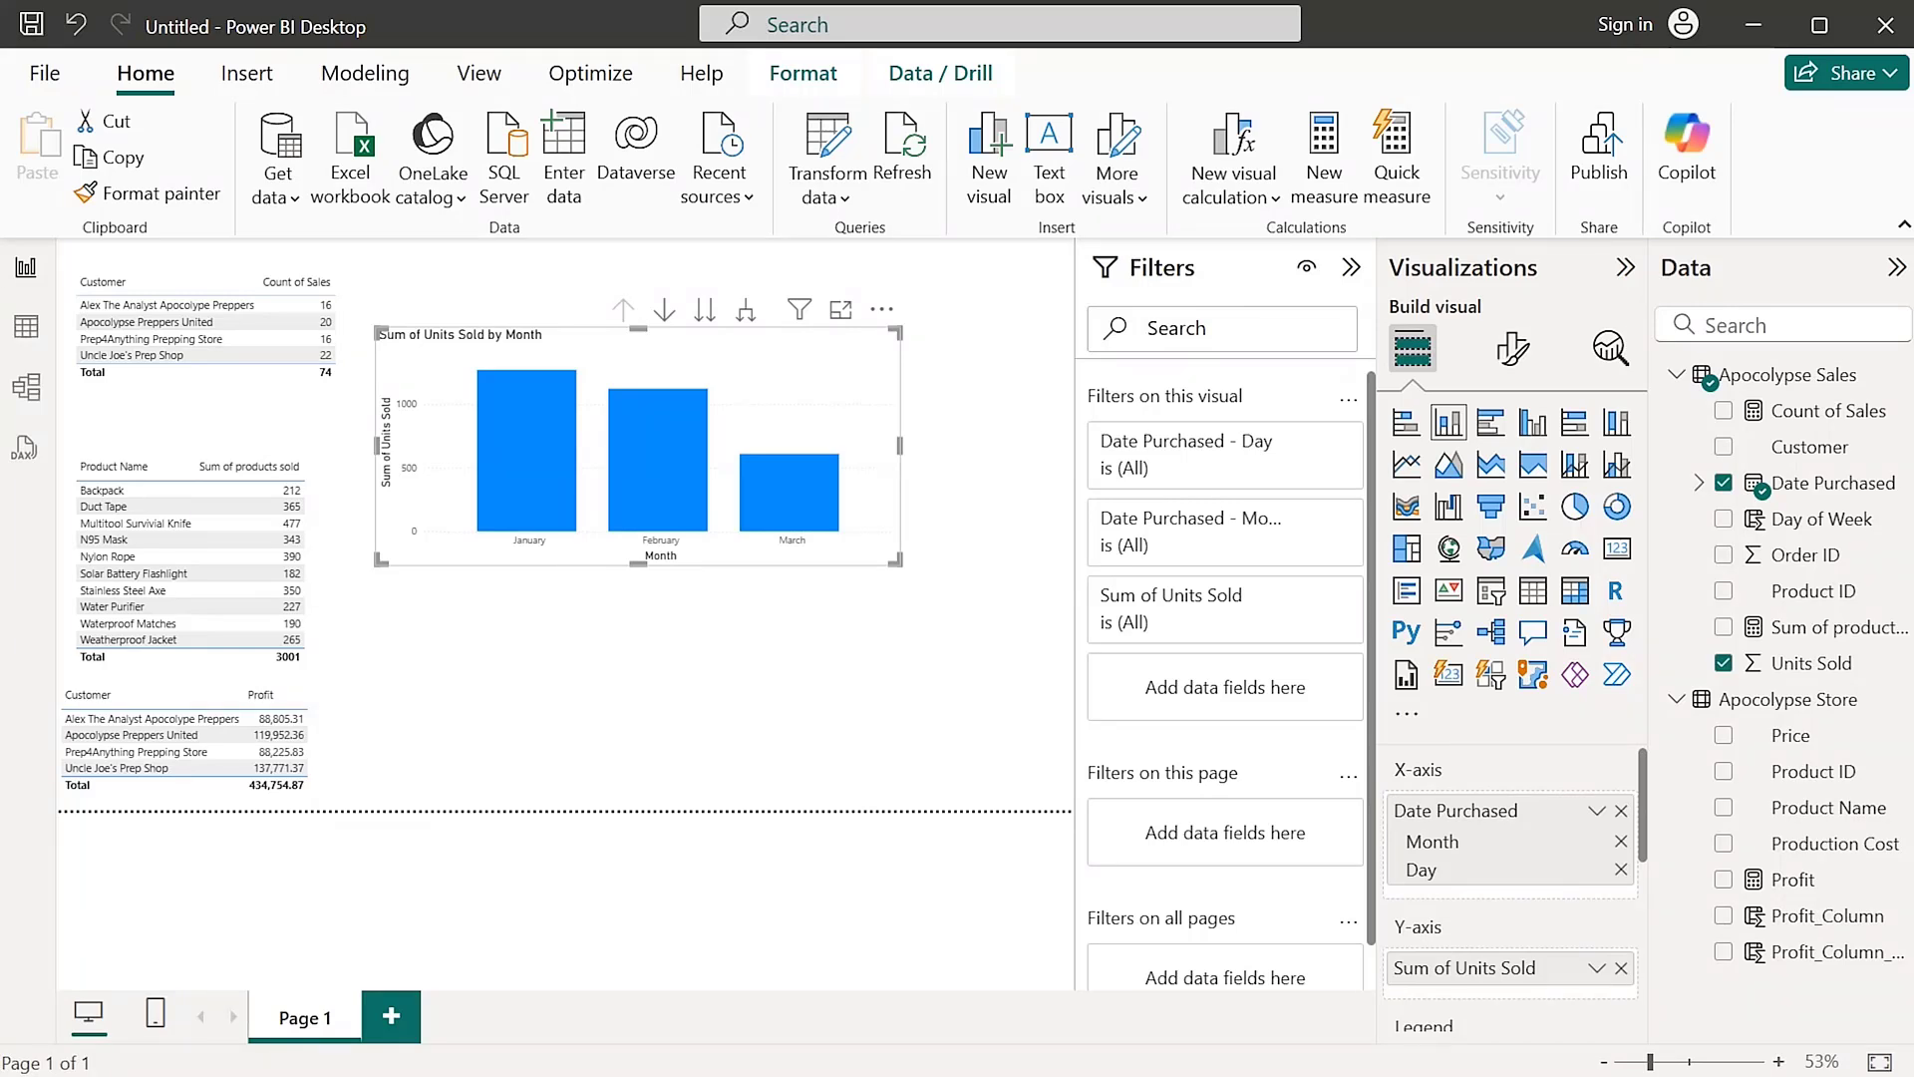
pyautogui.click(1622, 841)
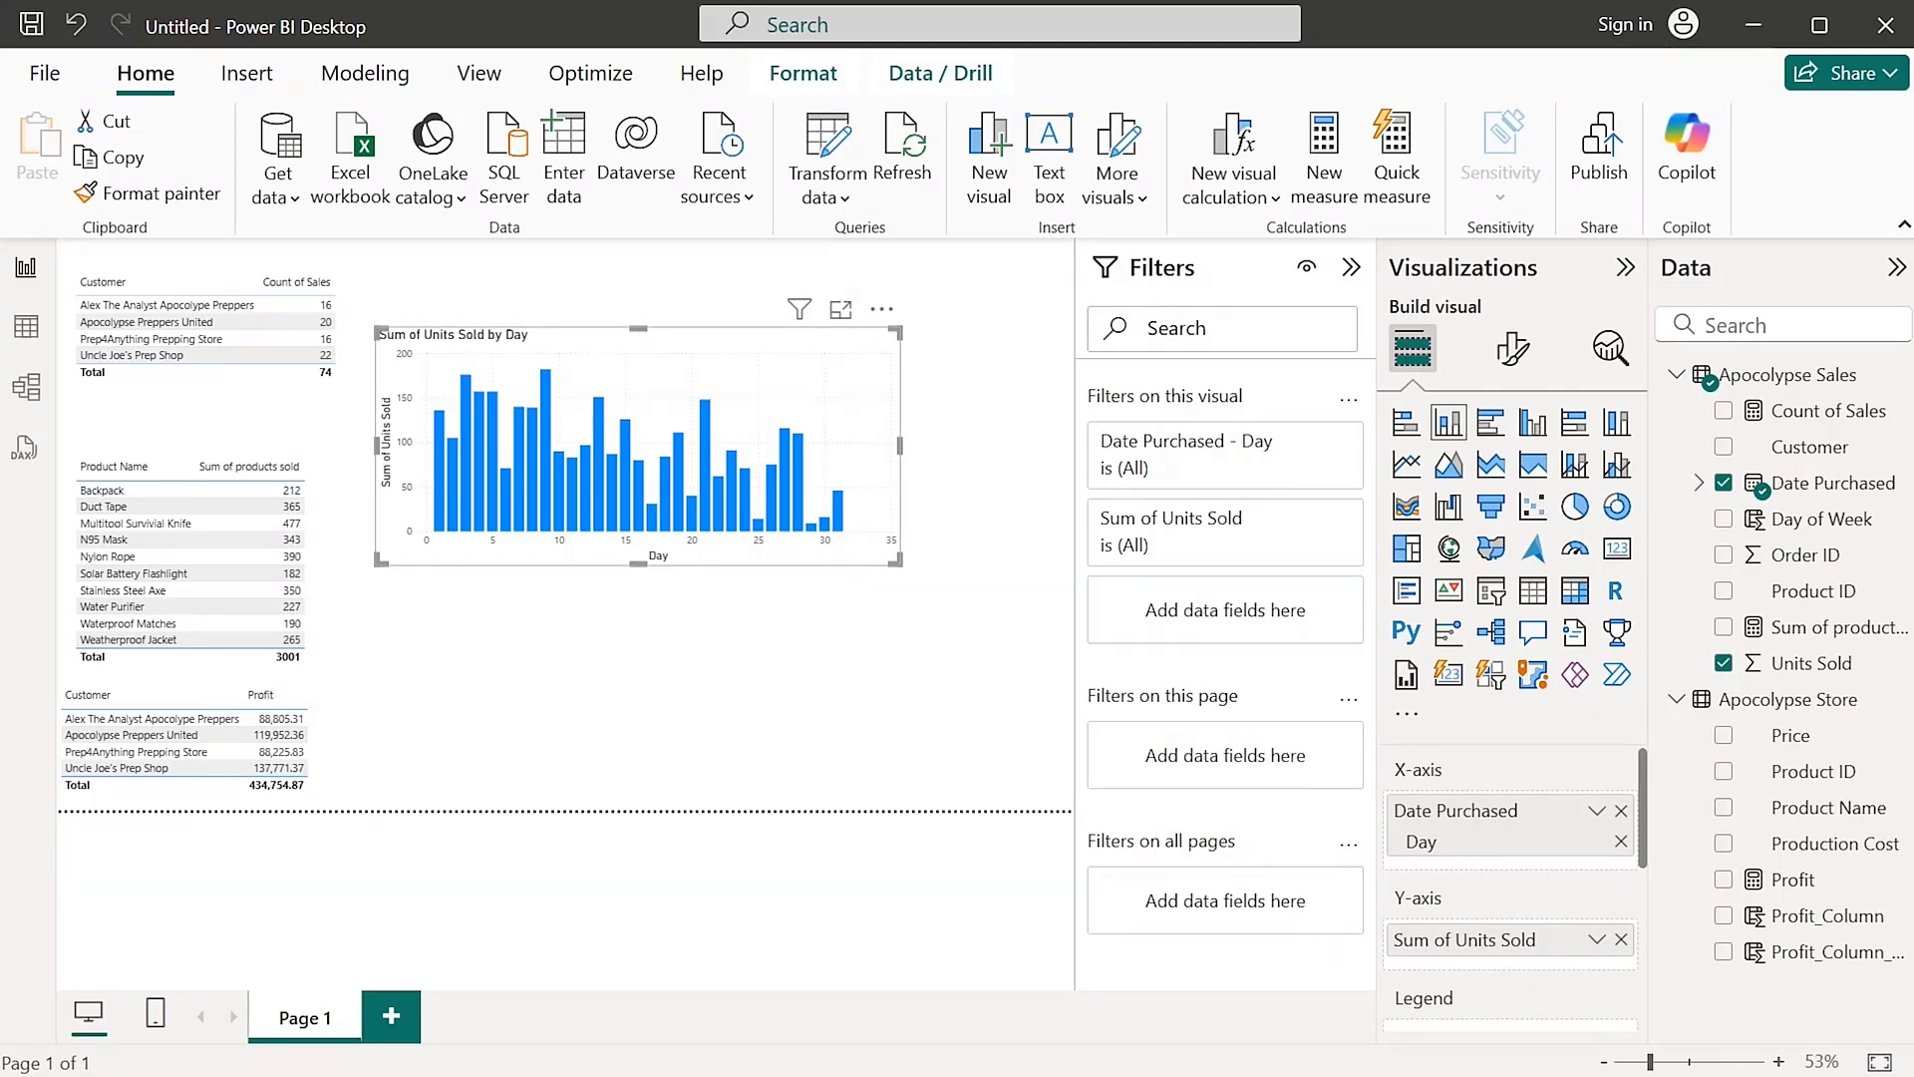
# Create a separate column chart on the report page from the Day of Week and Units Sold fields
pyautogui.moveTo(663, 462)
pyautogui.click(658, 678)
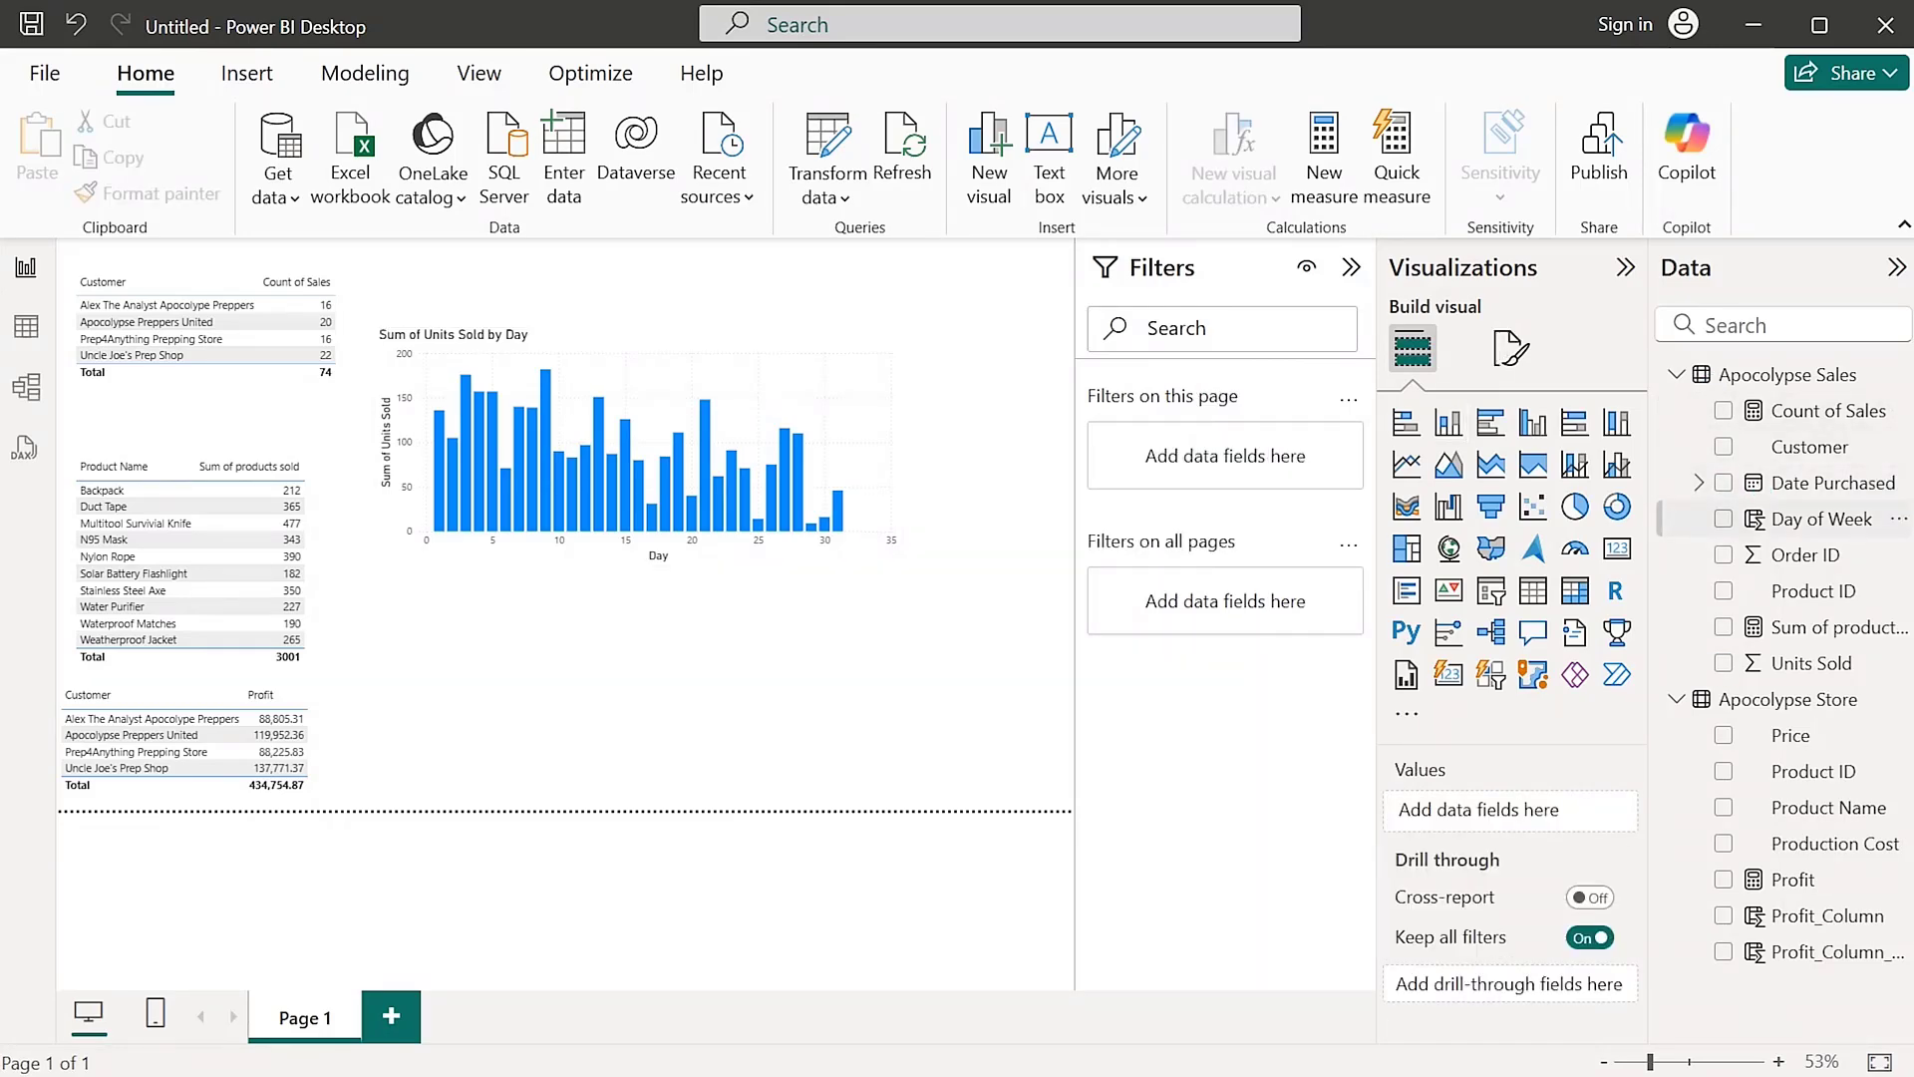
pyautogui.click(1724, 519)
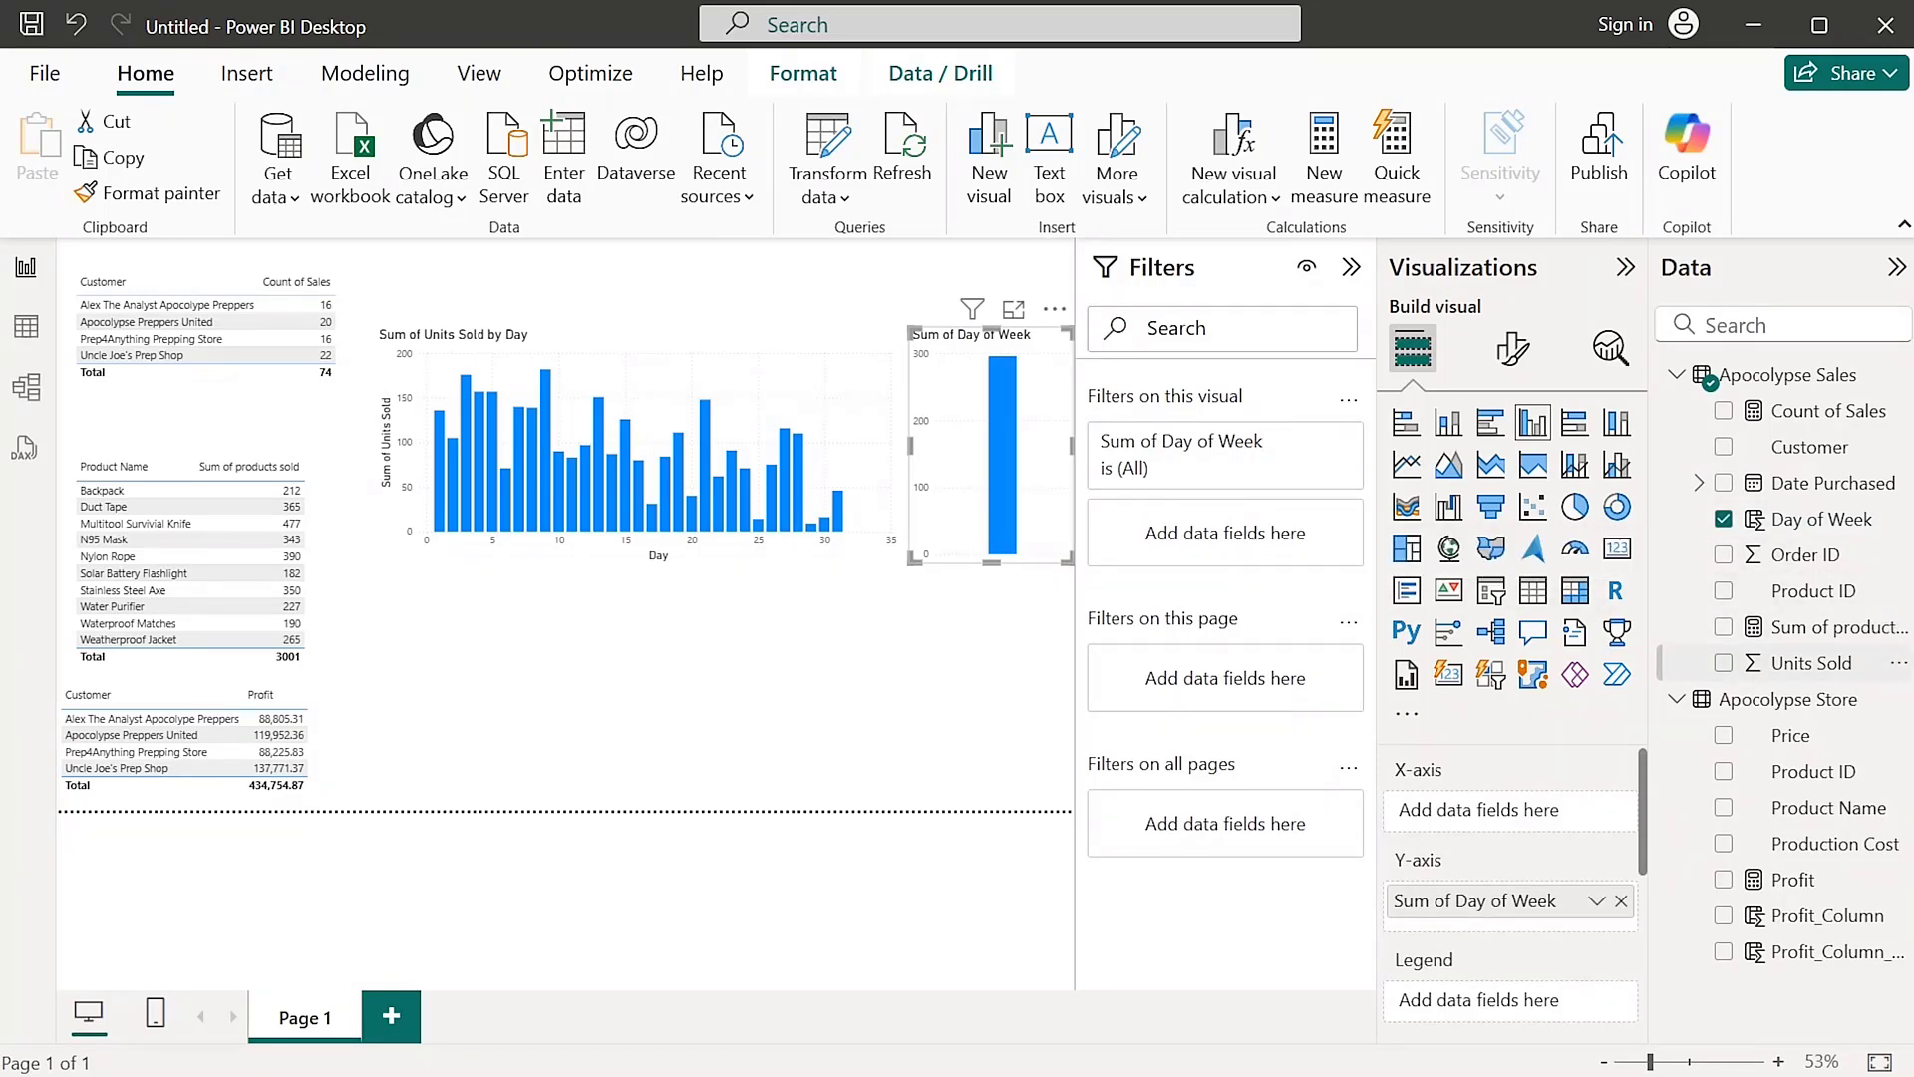
pyautogui.click(1724, 663)
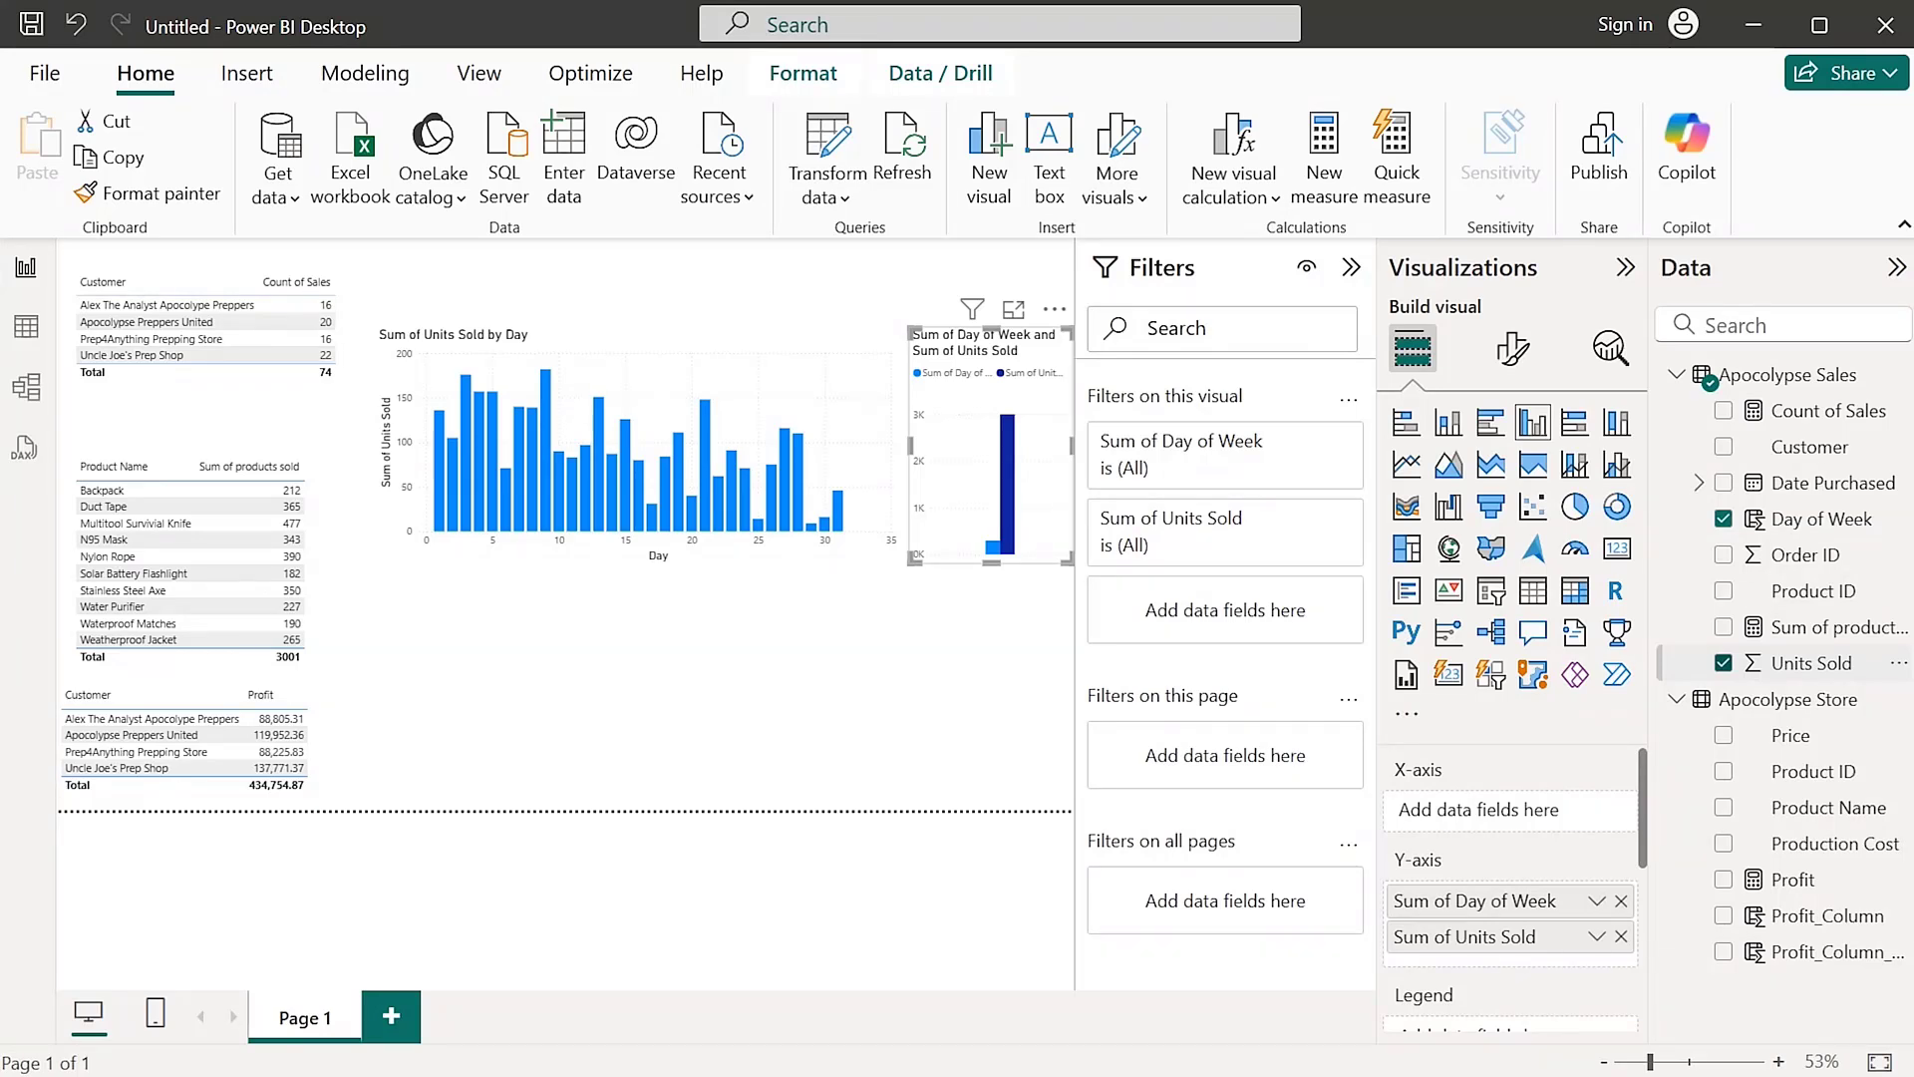
# Place the Day of Week column chart beneath the Sum of Units Sold by Day chart and widen it to about the same width
pyautogui.moveTo(982, 439); pyautogui.dragTo(449, 679)
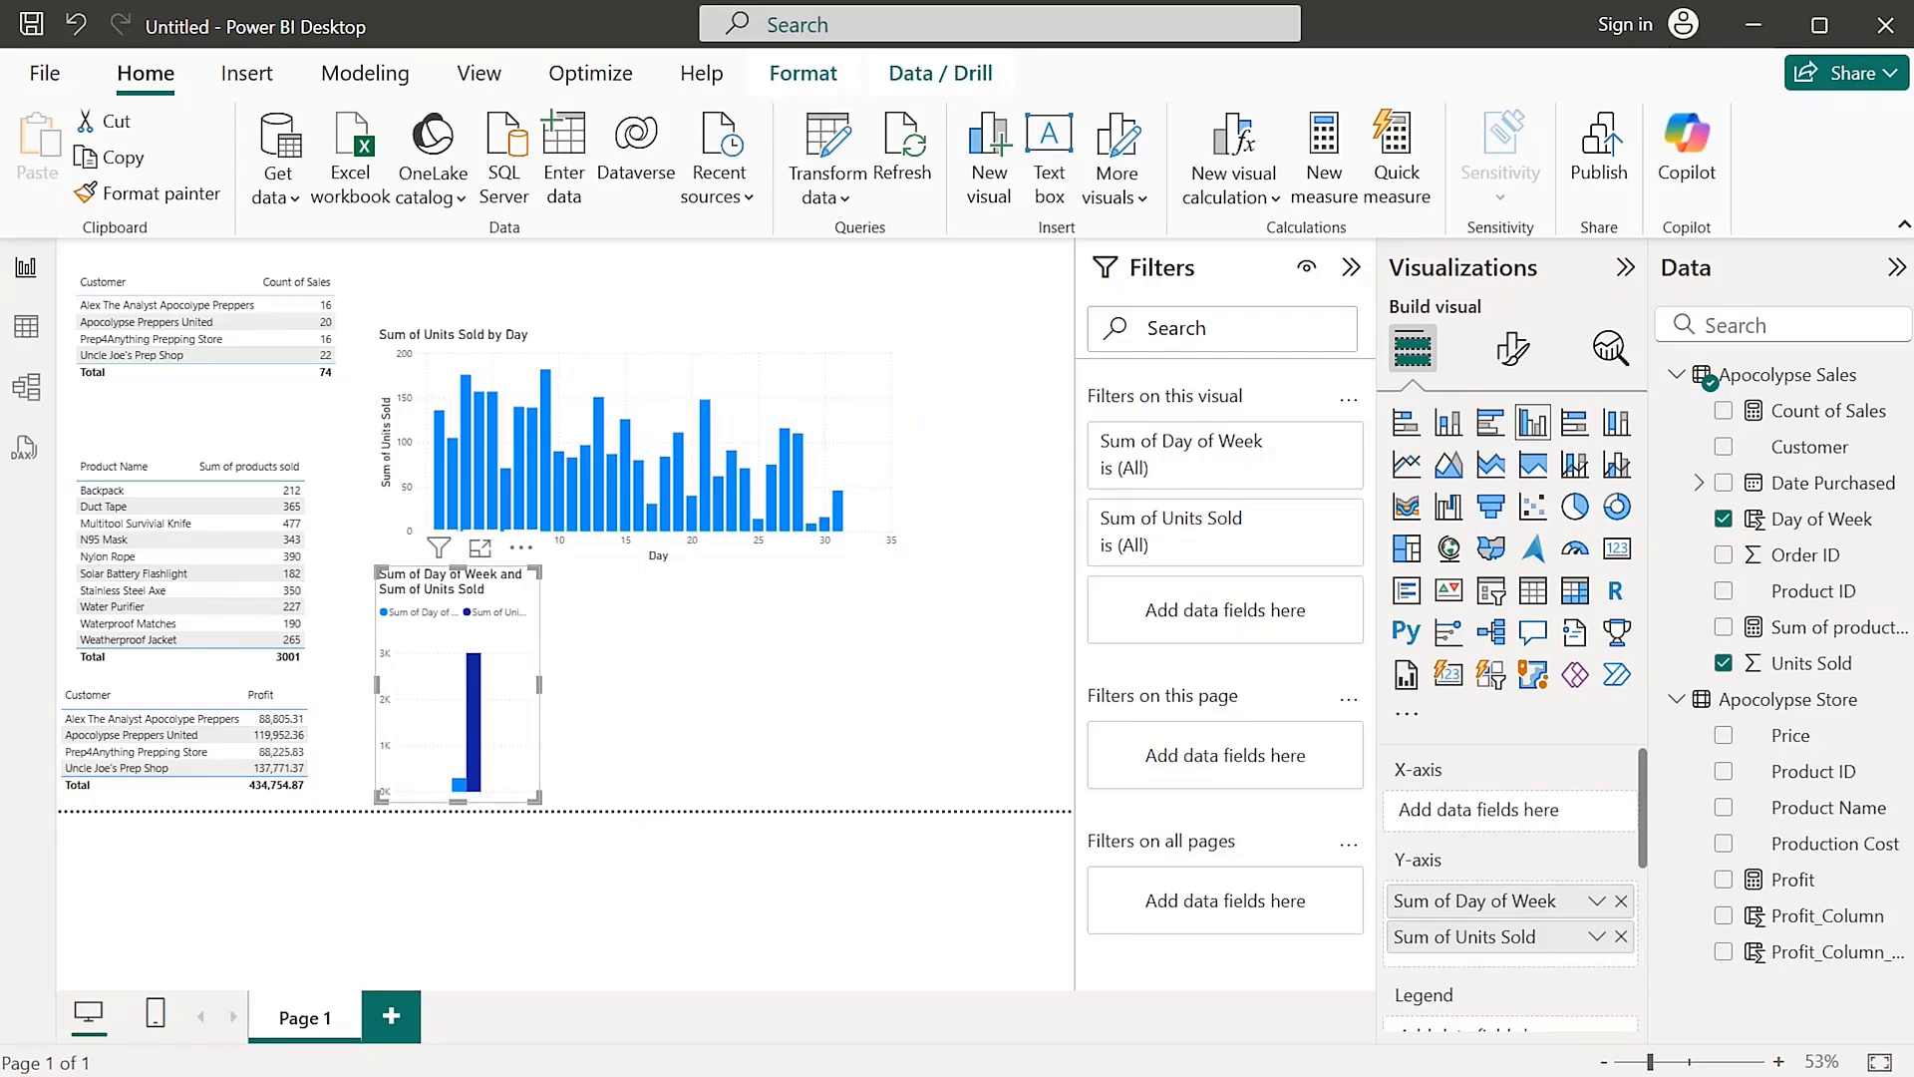
pyautogui.click(658, 688)
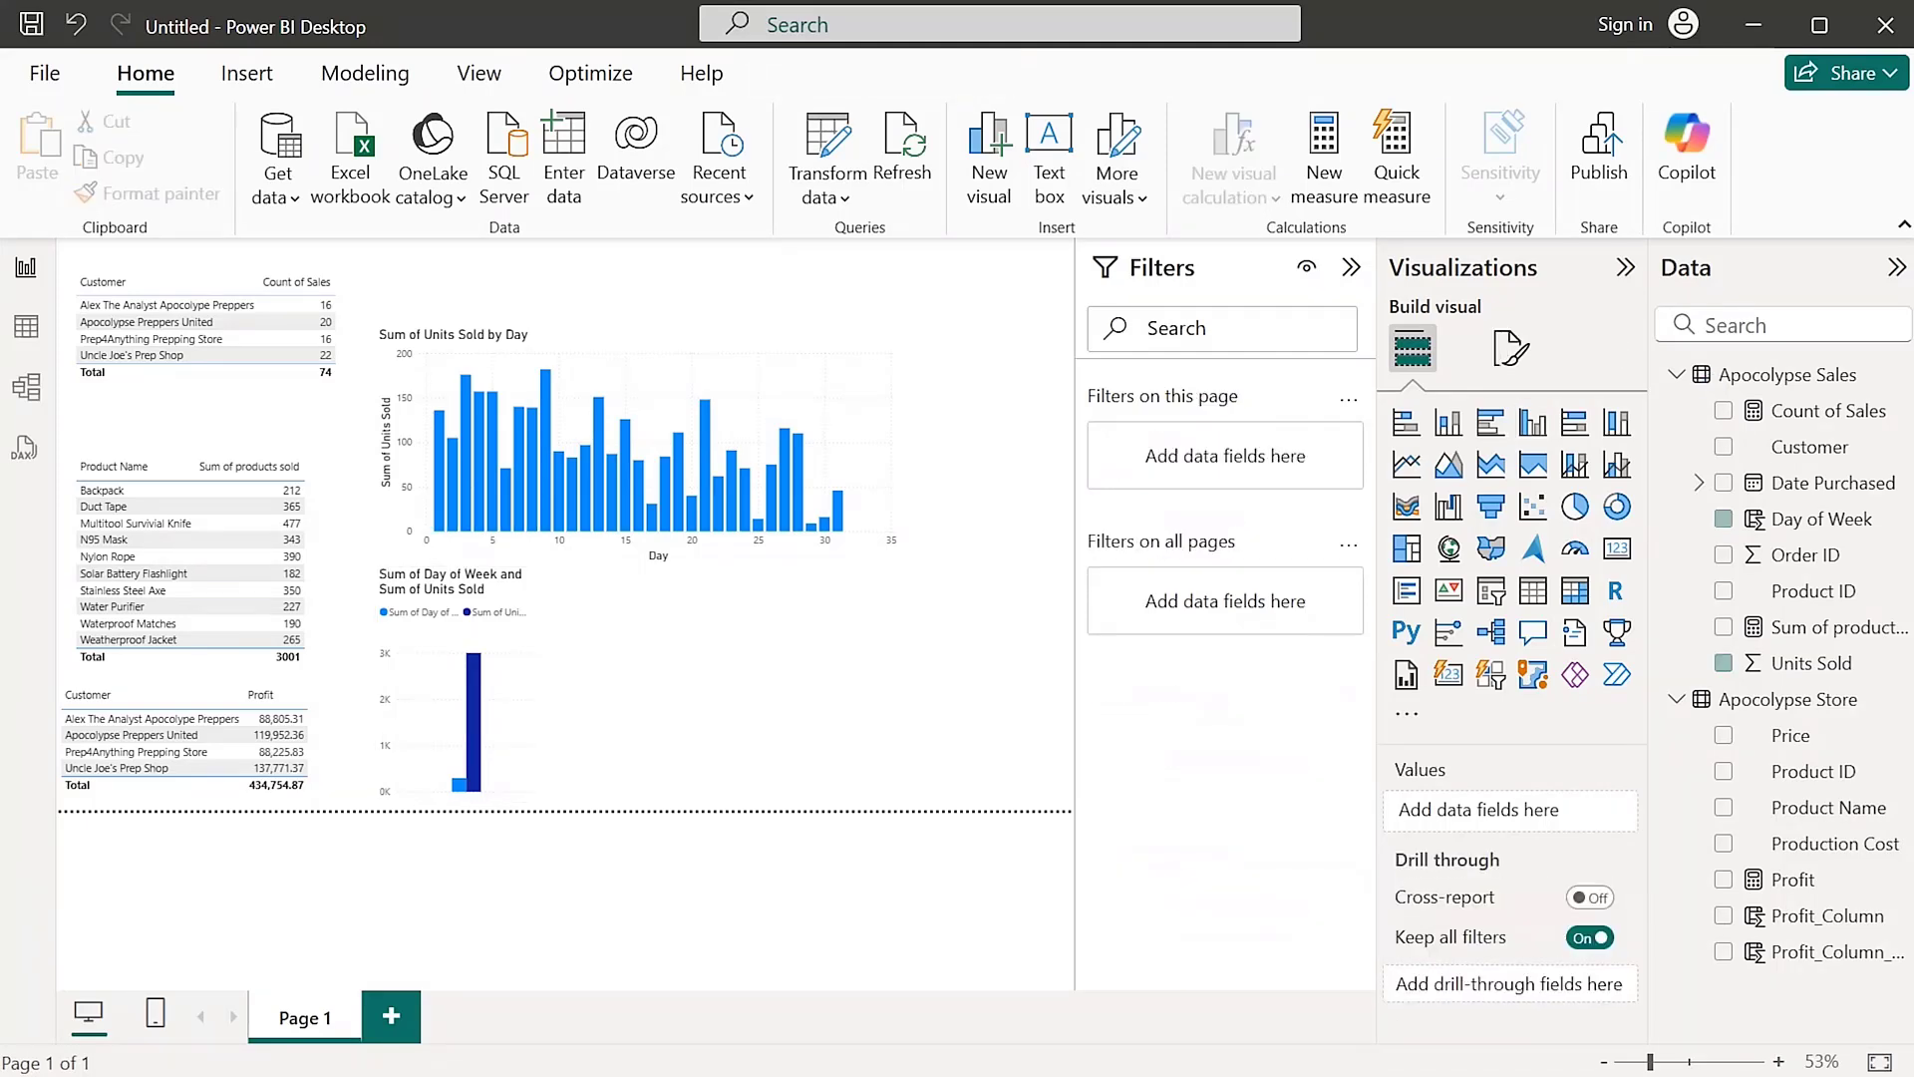
pyautogui.moveTo(459, 684); pyautogui.dragTo(459, 690)
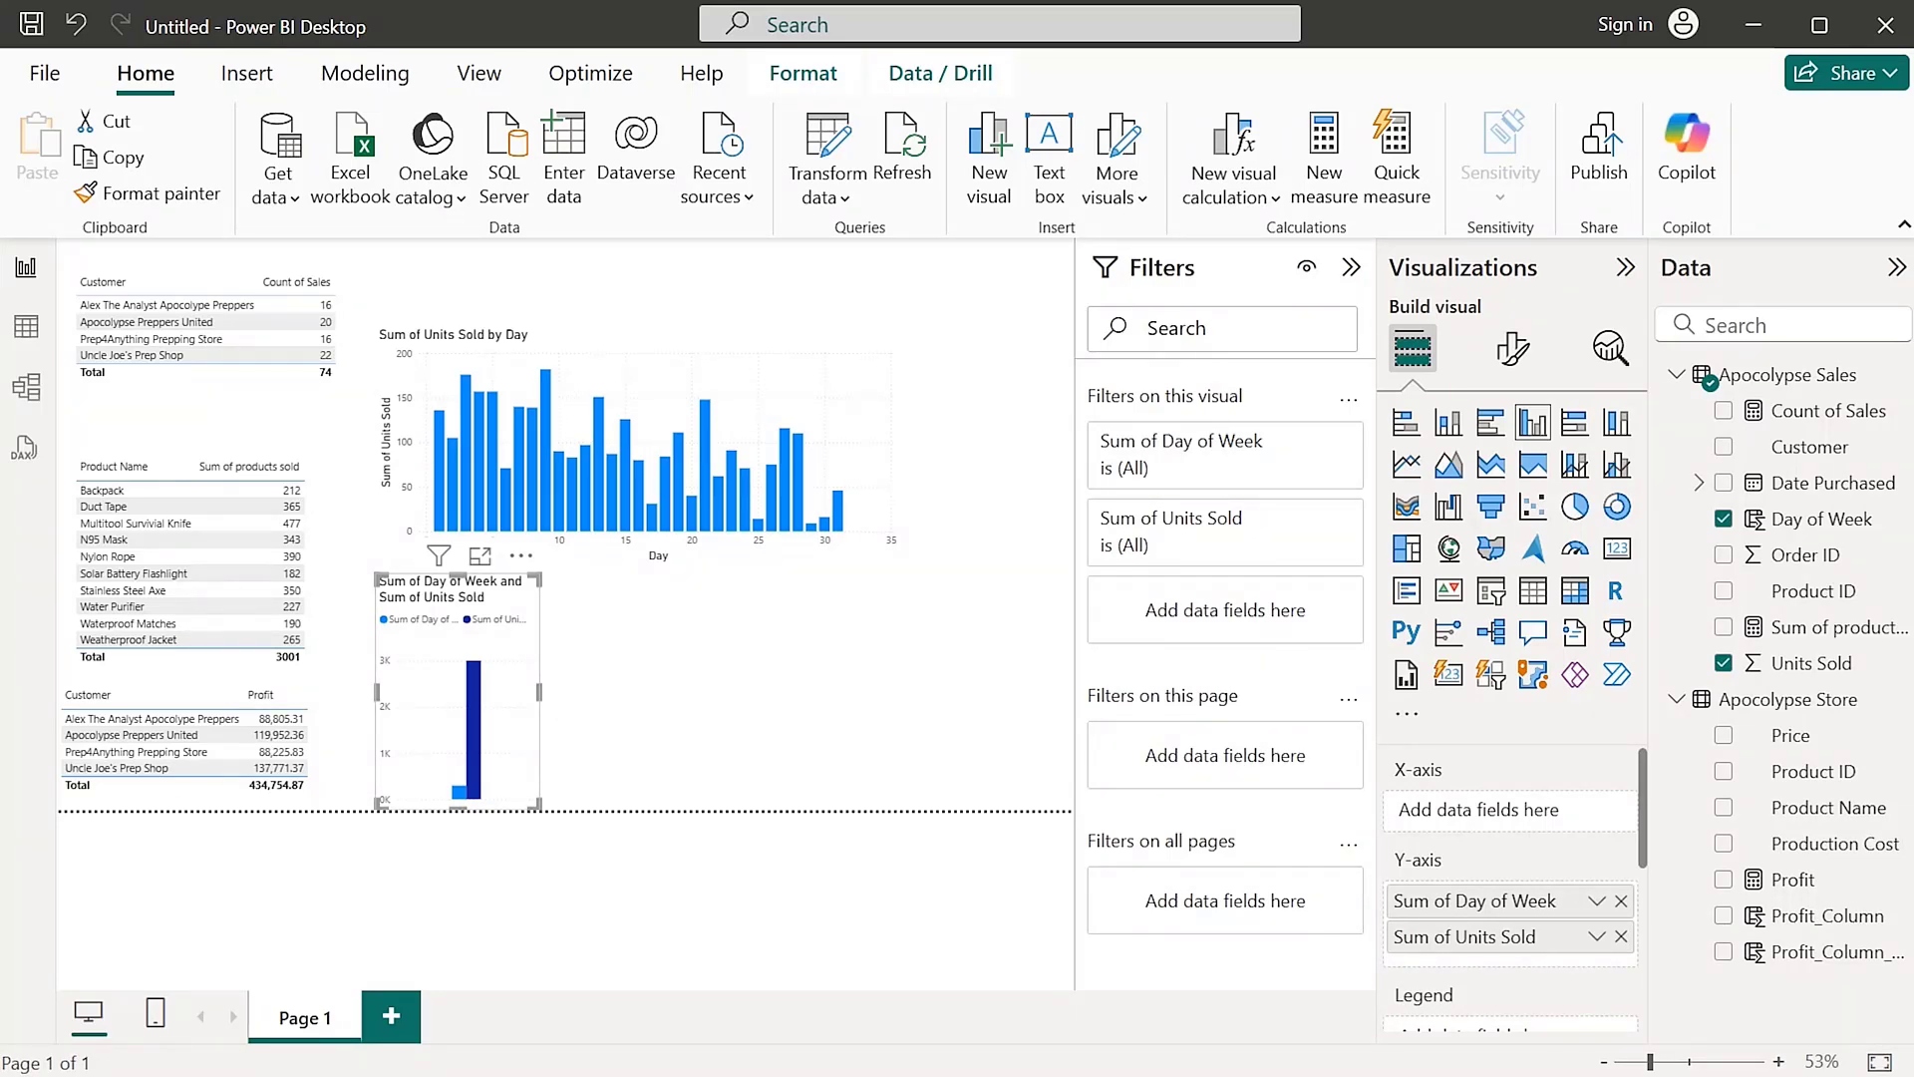
pyautogui.moveTo(539, 691); pyautogui.dragTo(912, 691)
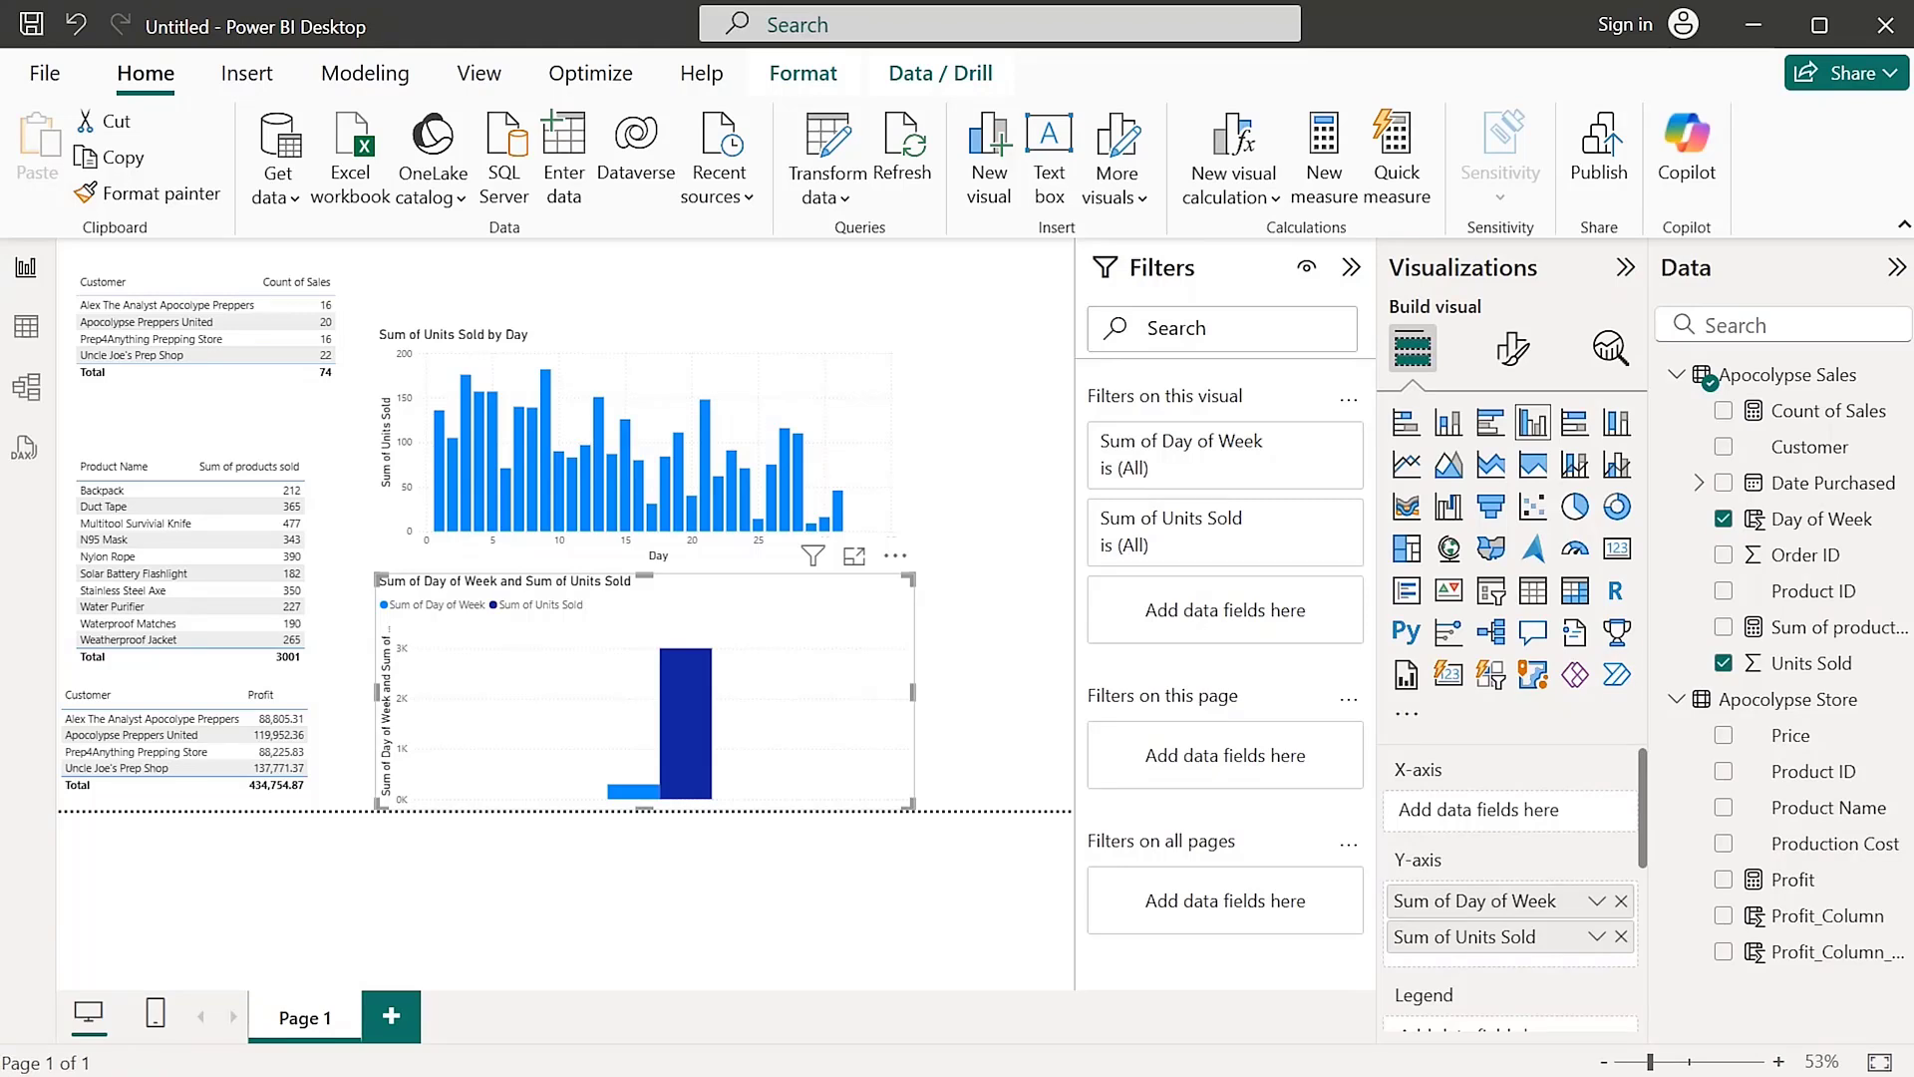
# Move Day of Week from the lower chart's Y-axis to its X-axis and turn on the data labels
pyautogui.moveTo(1476, 902); pyautogui.dragTo(1472, 808)
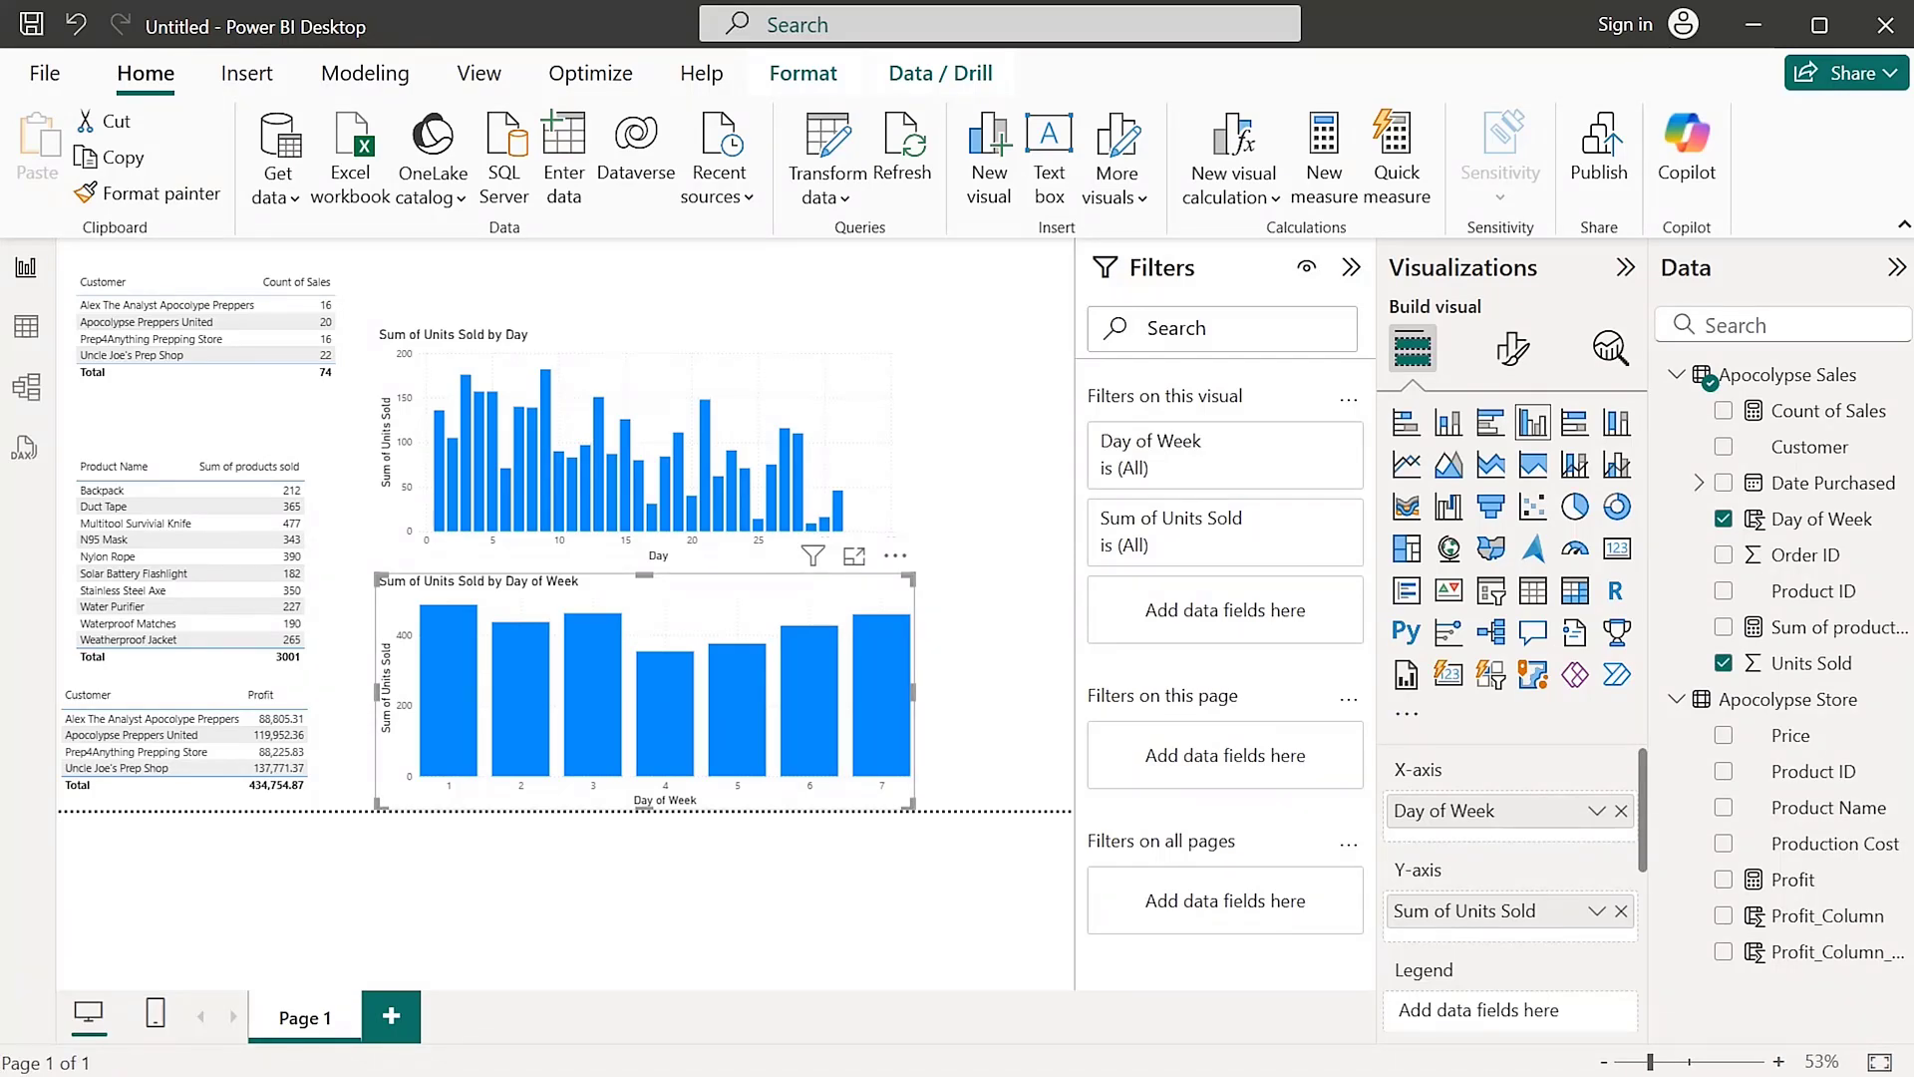
pyautogui.moveTo(812, 688)
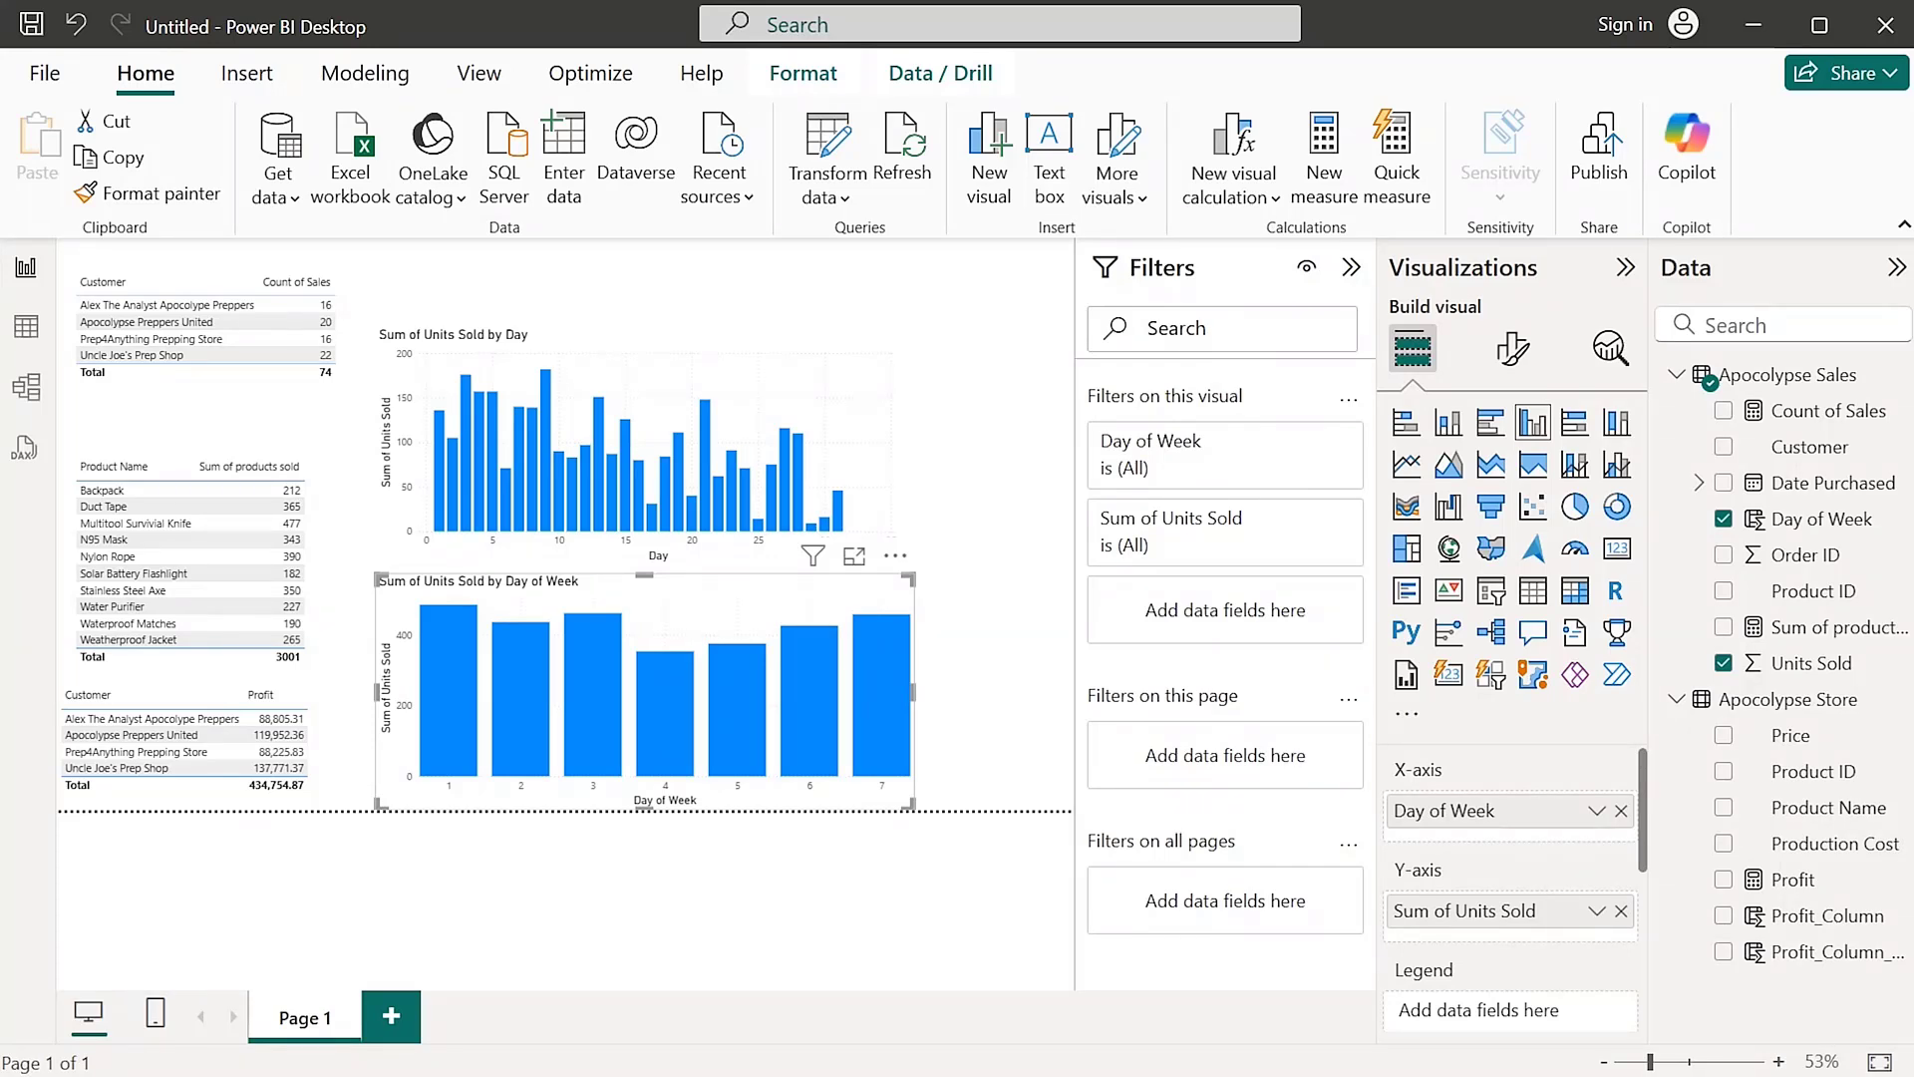
pyautogui.click(1511, 348)
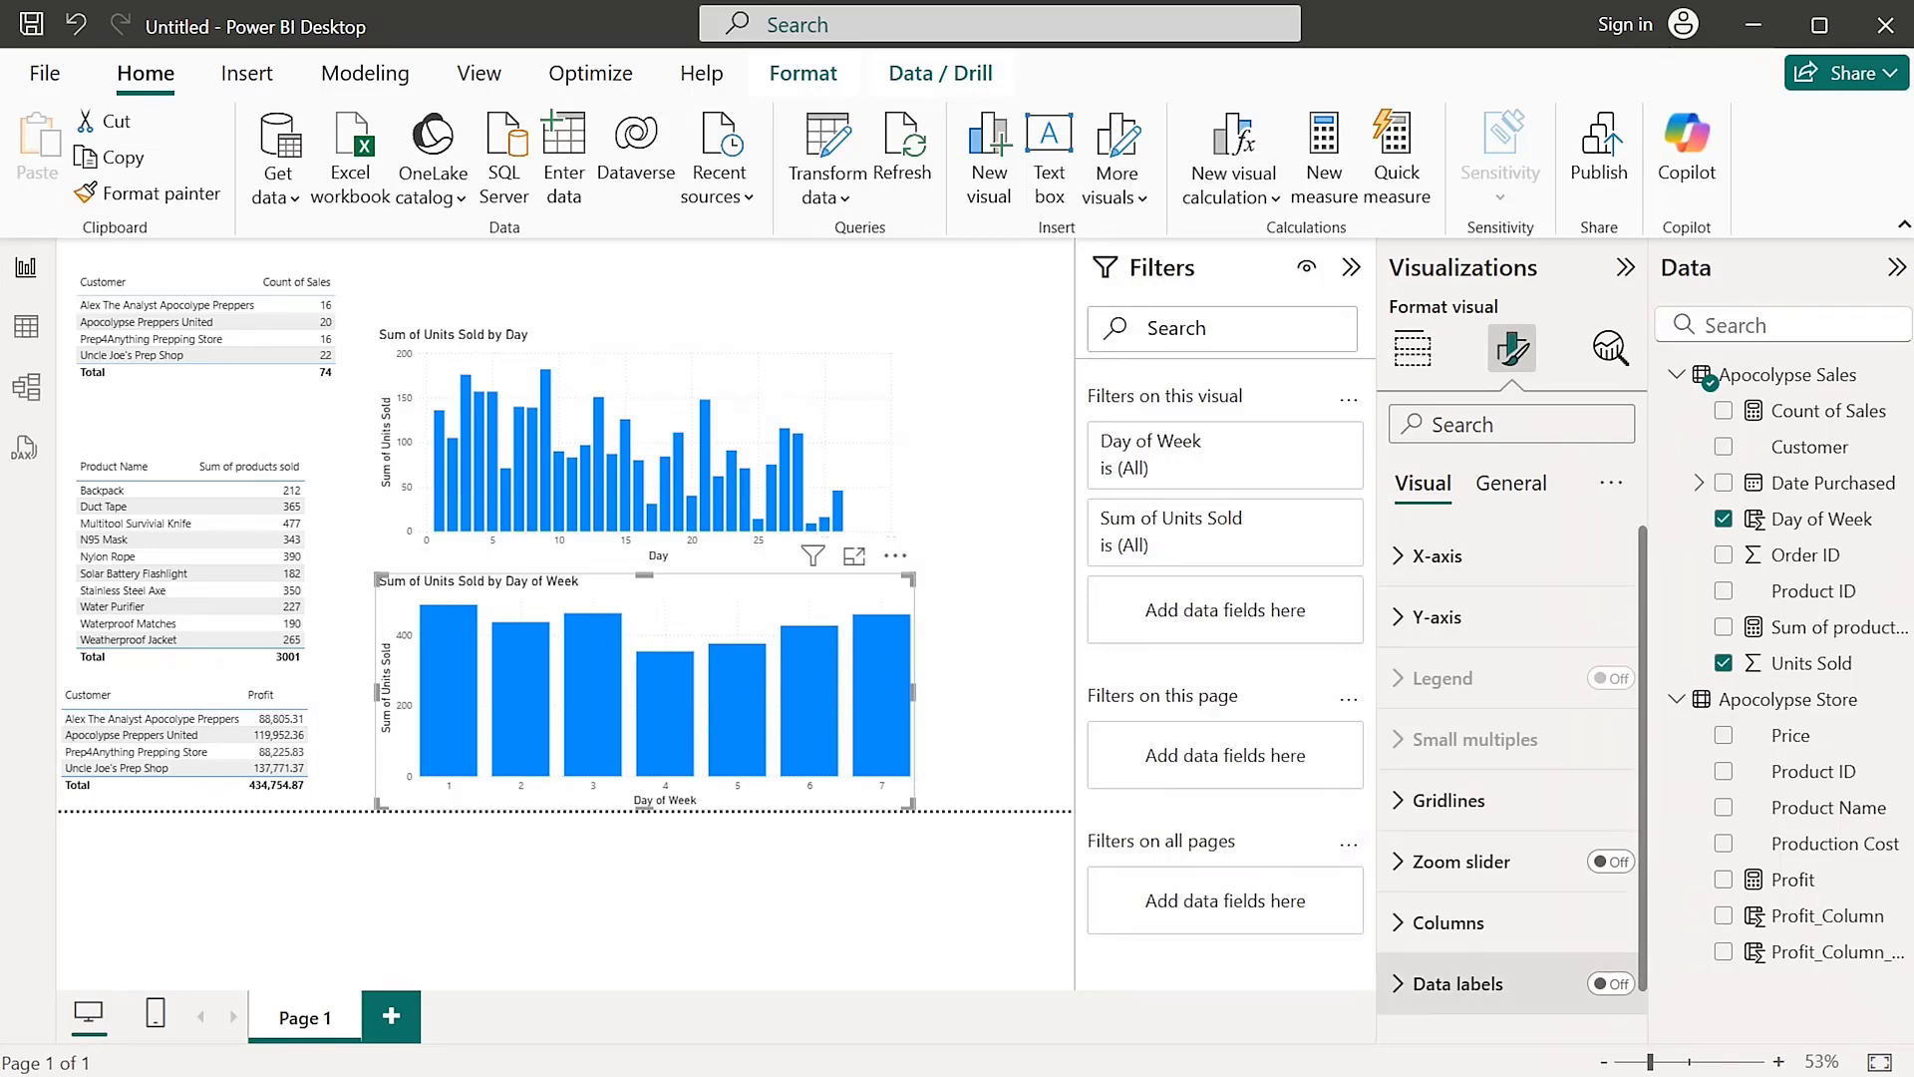
pyautogui.scroll(-1, 1496, 987)
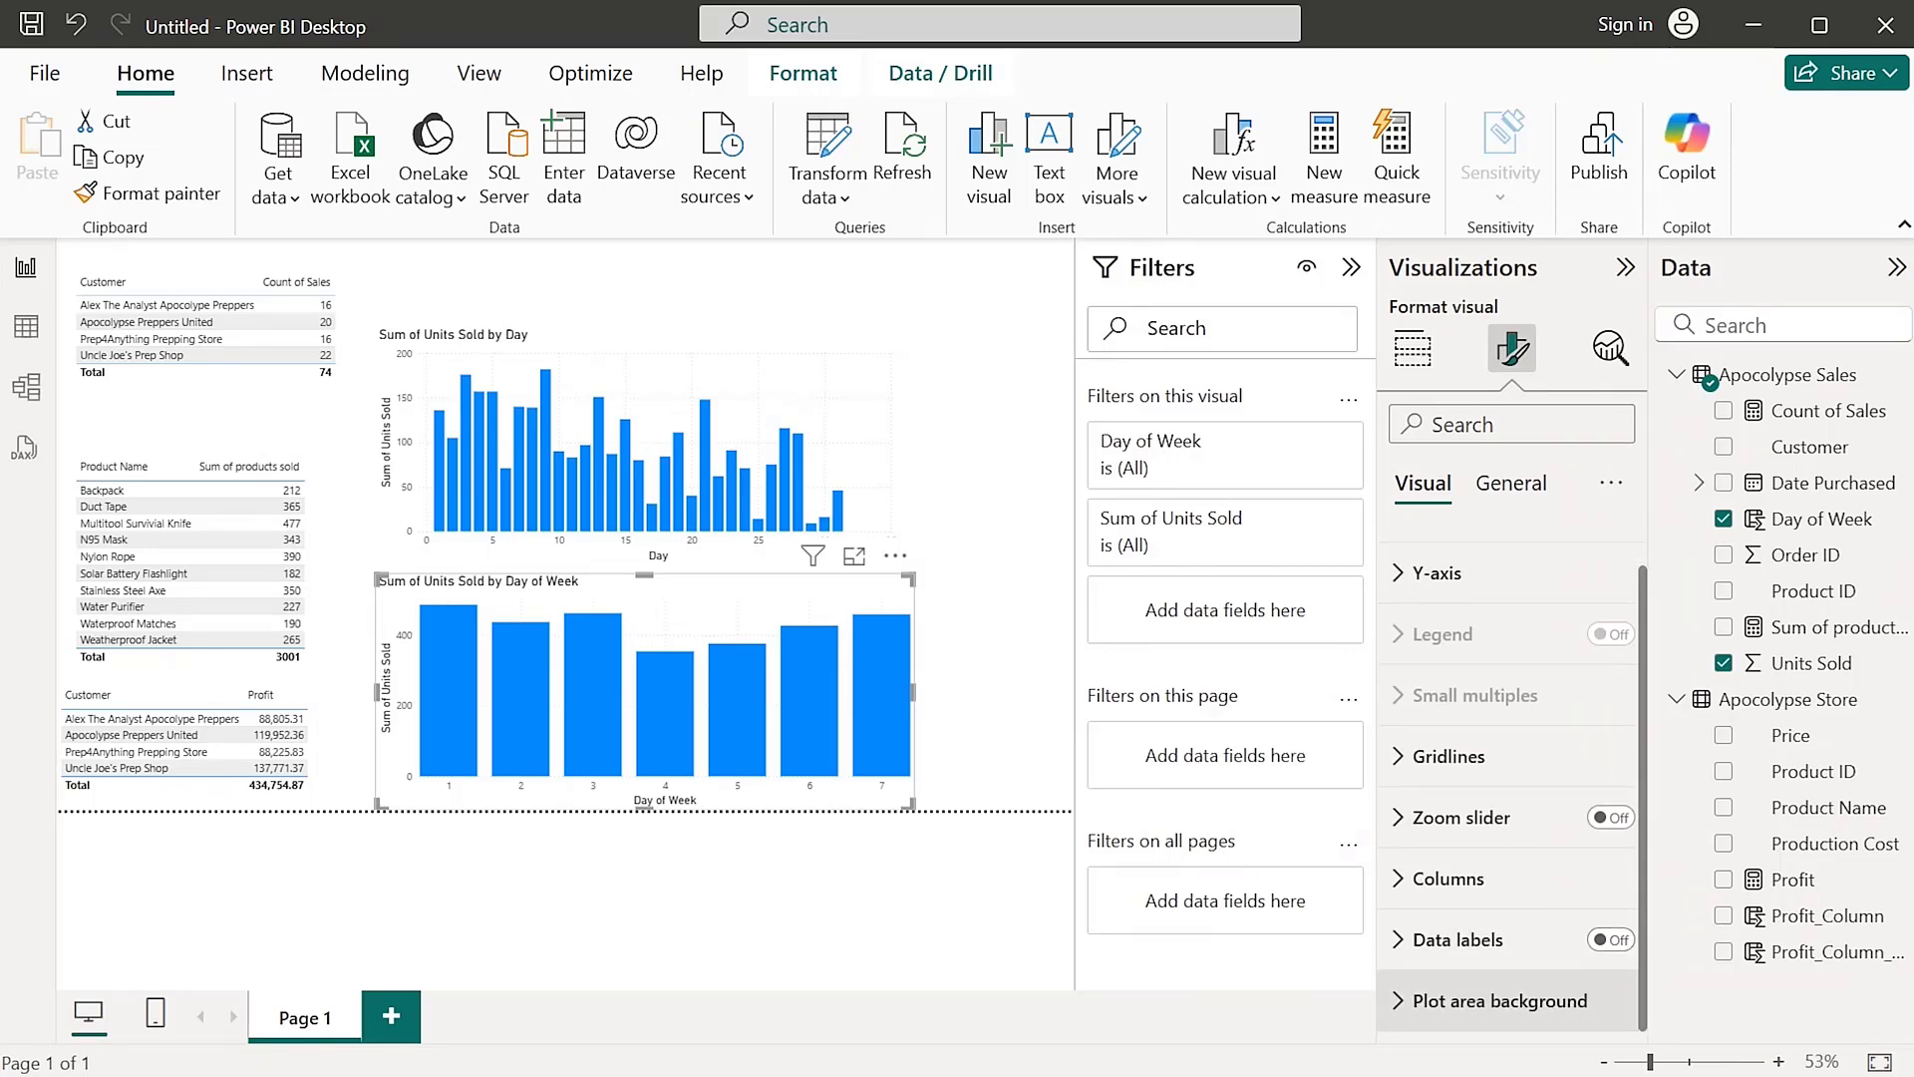
pyautogui.click(1611, 940)
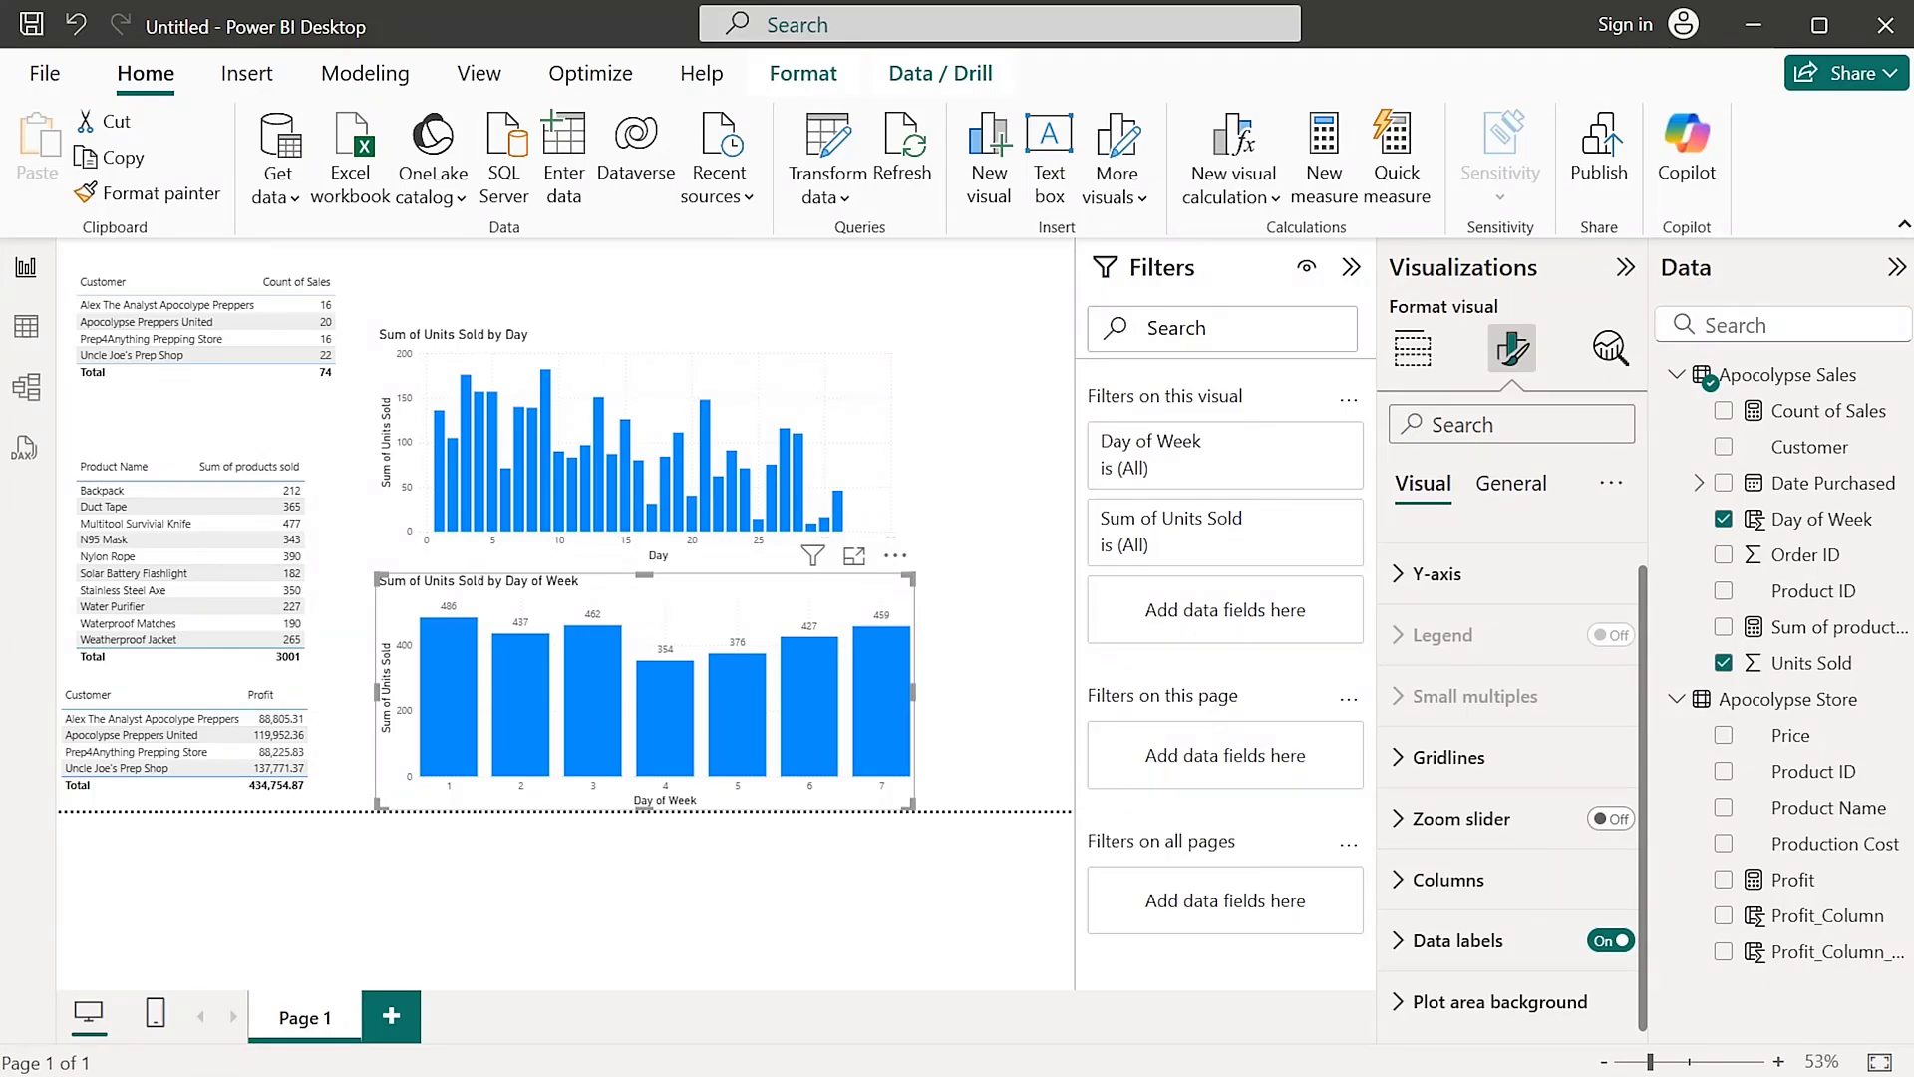
pyautogui.moveTo(465, 730)
pyautogui.moveTo(449, 698)
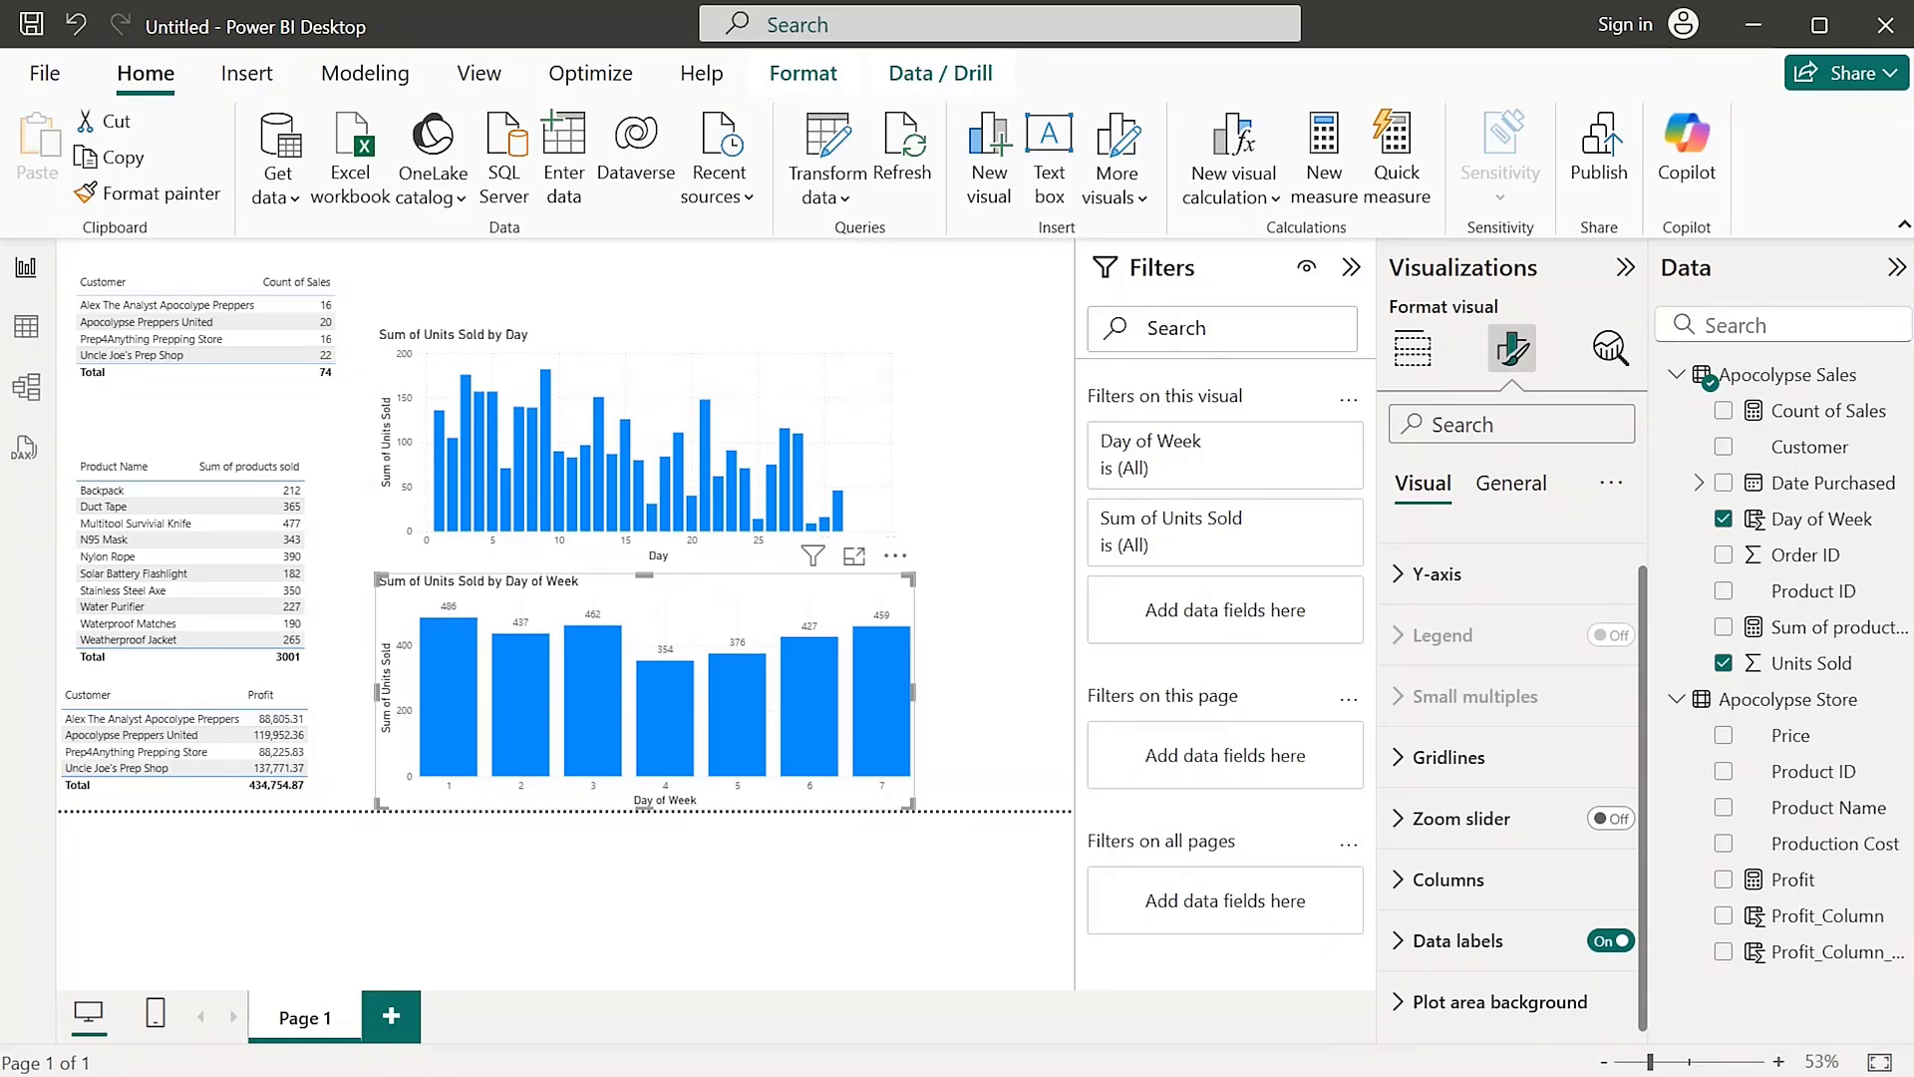
# Add a calculated column Order_size to the Apocolypse Sales table, starting its IF formula with the test 'Apocolypse Sales'[Units Sold]>25
pyautogui.click(26, 326)
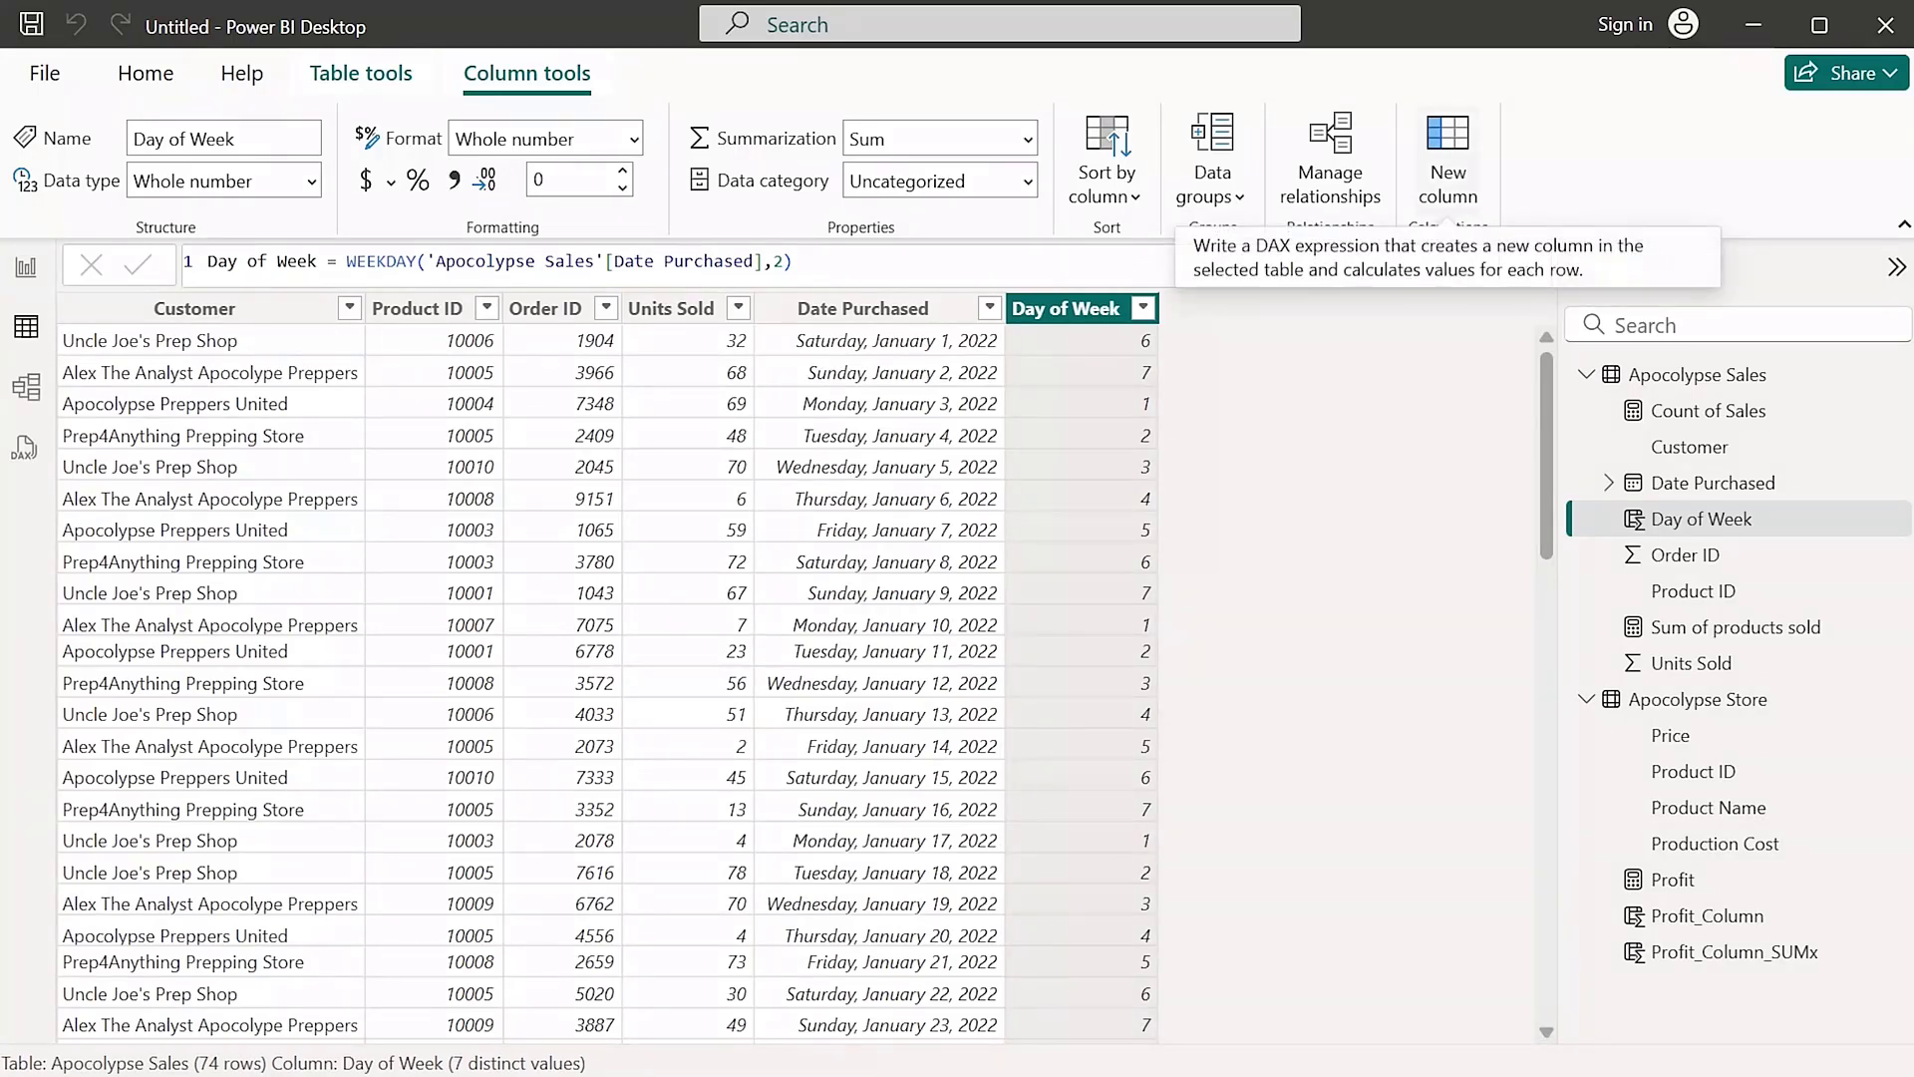
pyautogui.click(1448, 160)
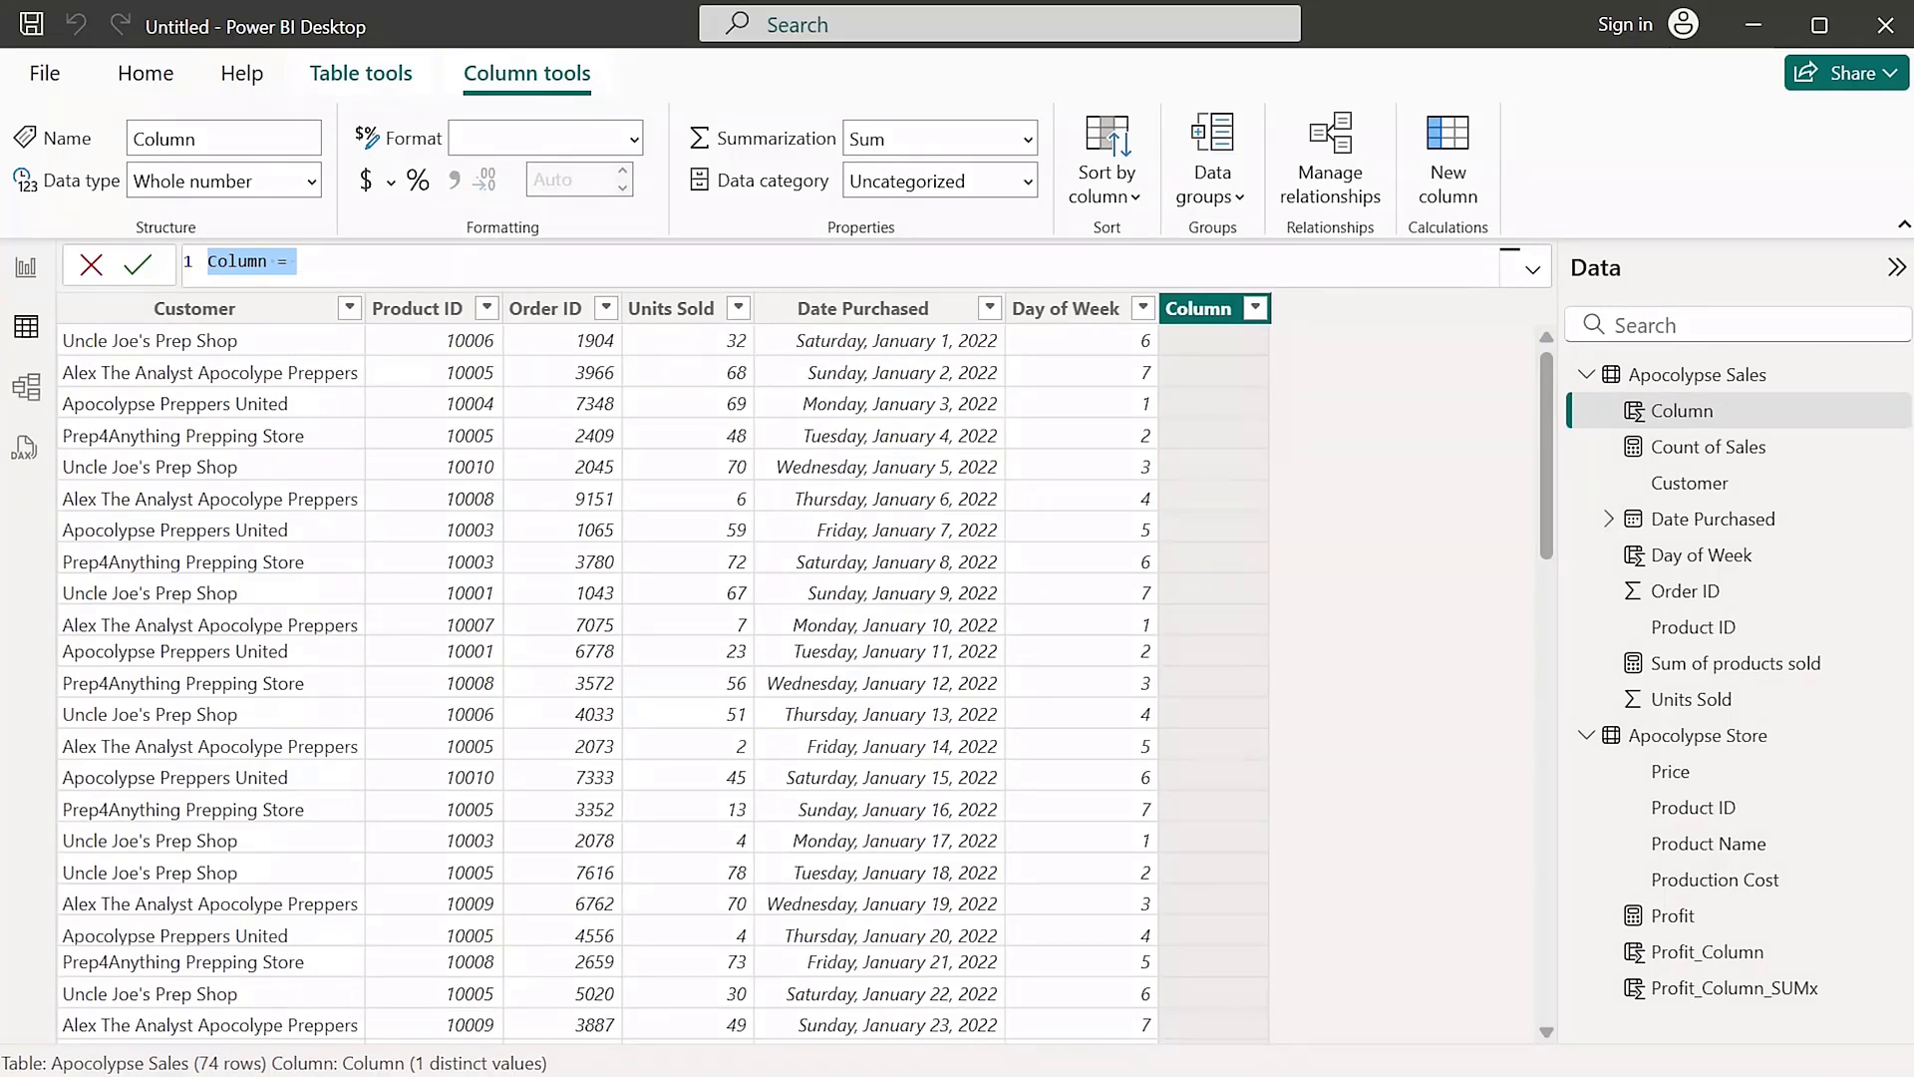
pyautogui.moveTo(269, 261); pyautogui.dragTo(209, 261)
pyautogui.write('Order')
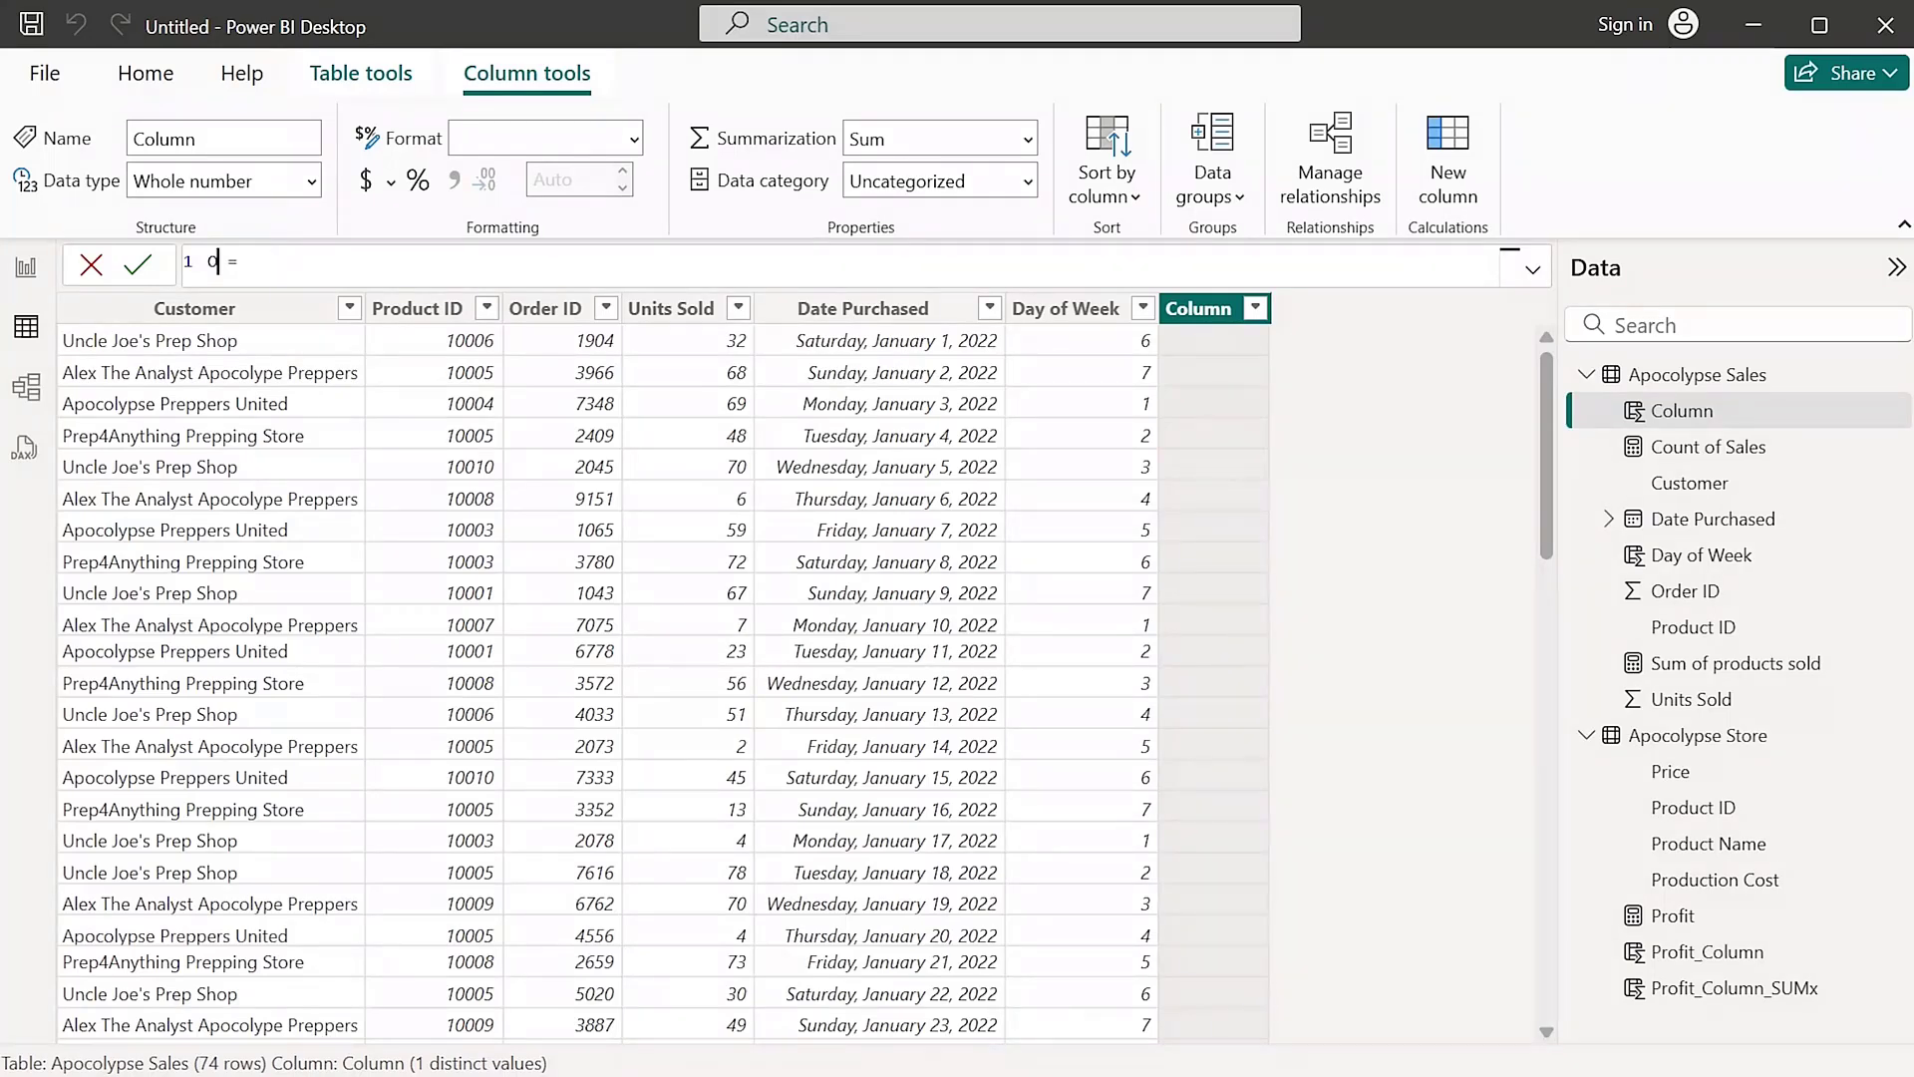
pyautogui.write('_size')
pyautogui.write('if')
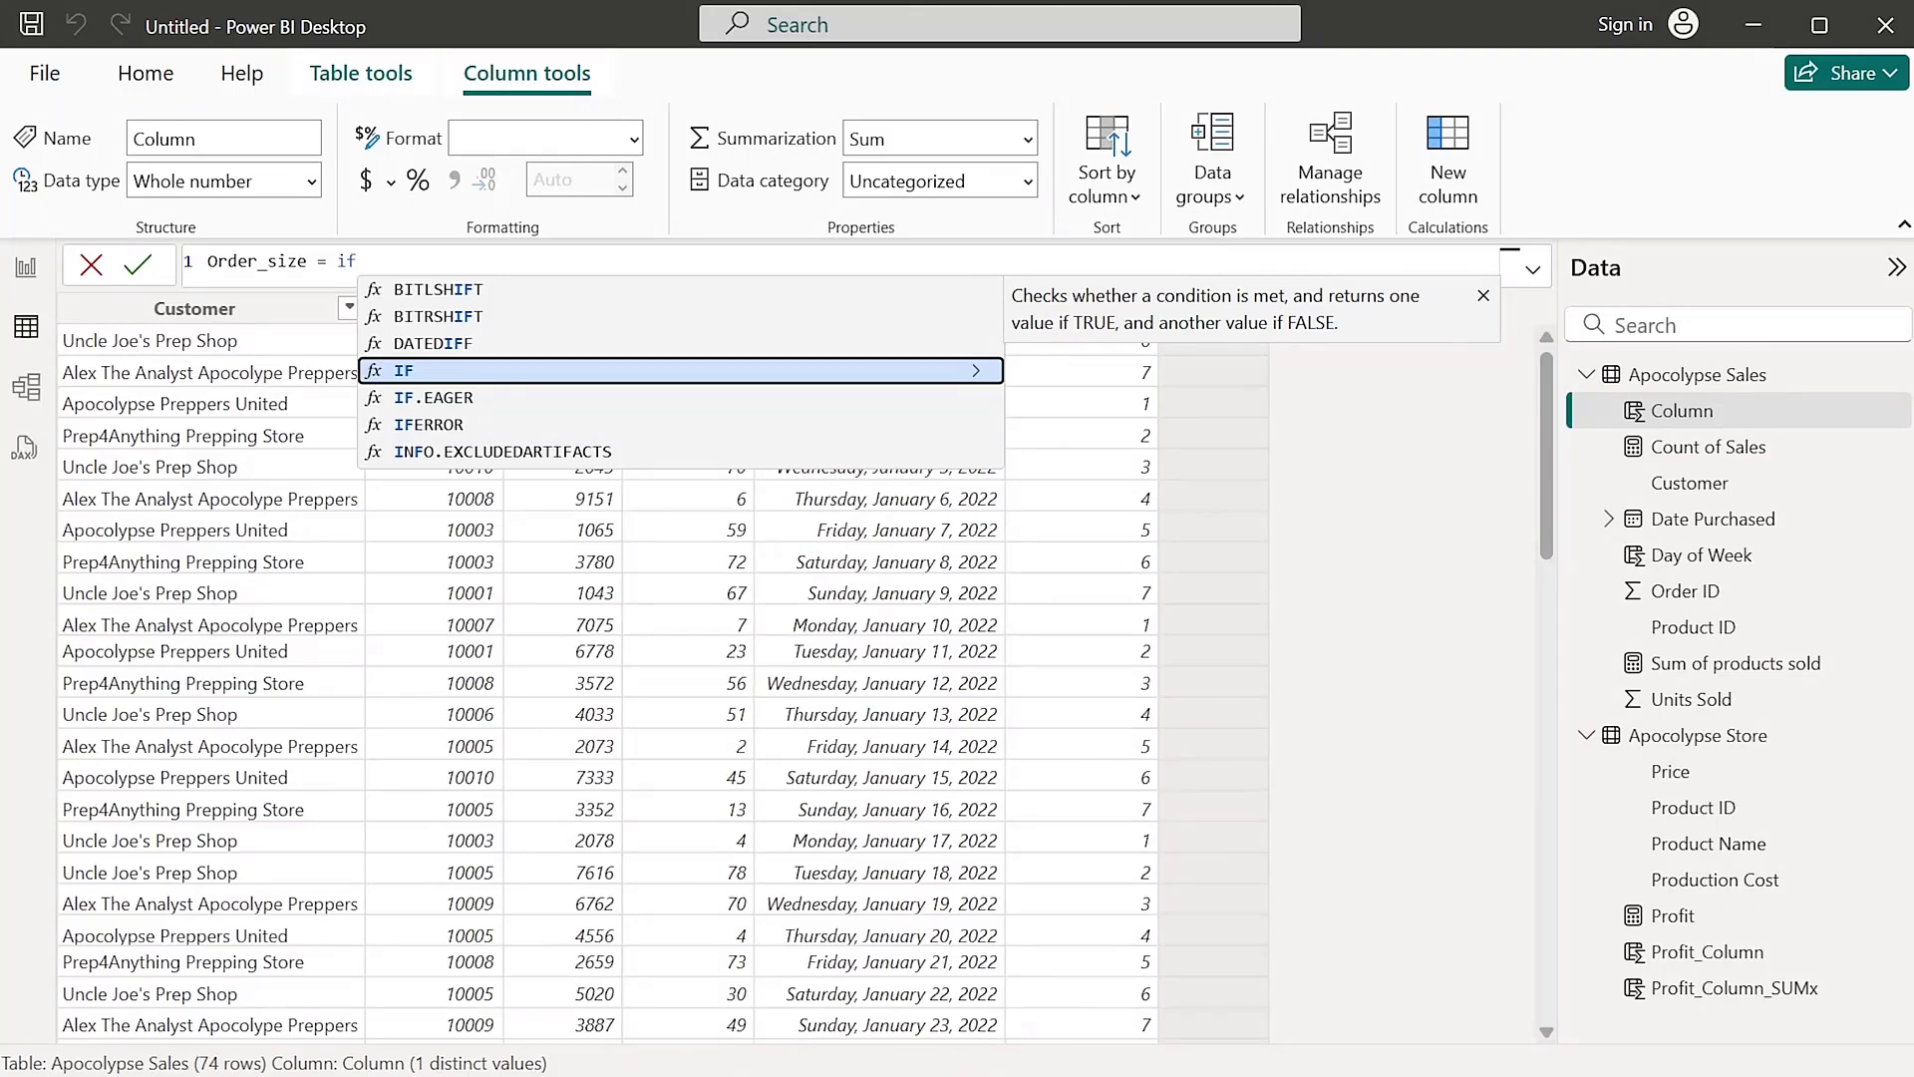
pyautogui.press('Tab')
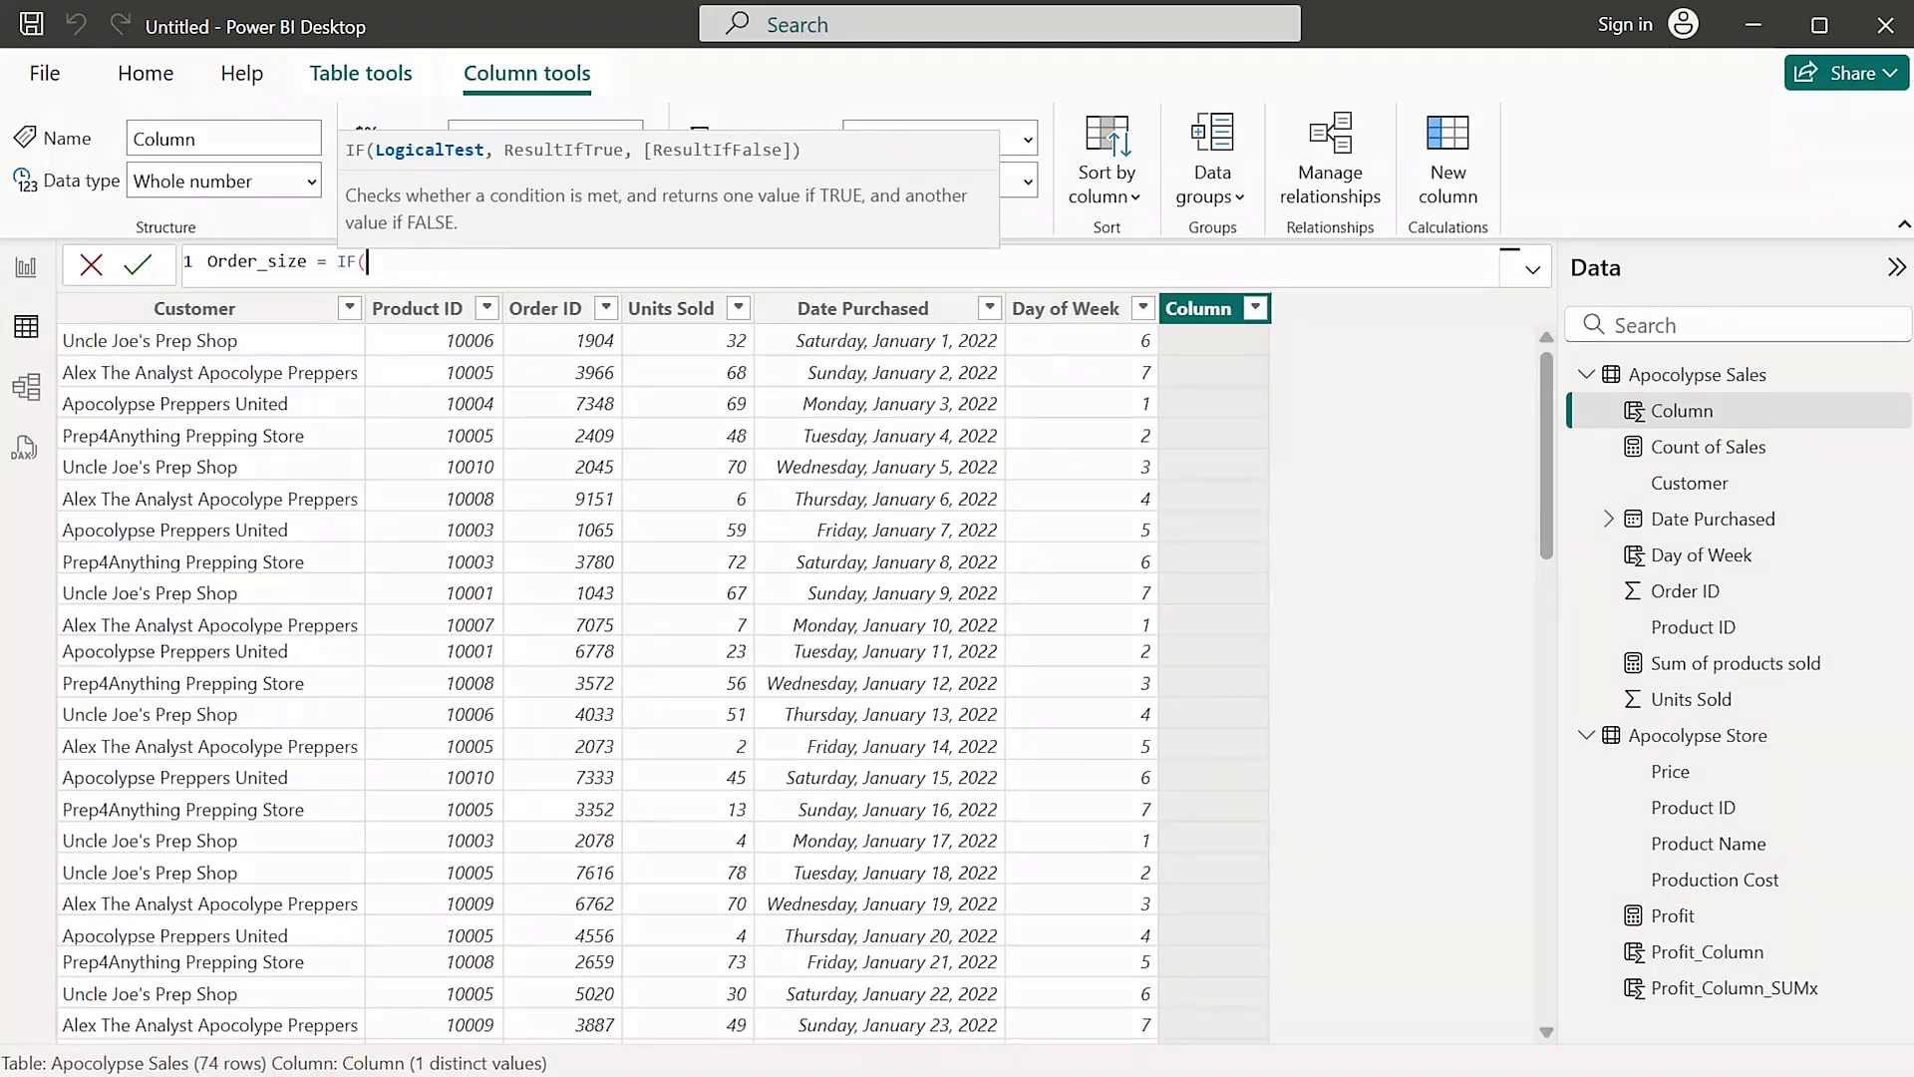
pyautogui.write('uni')
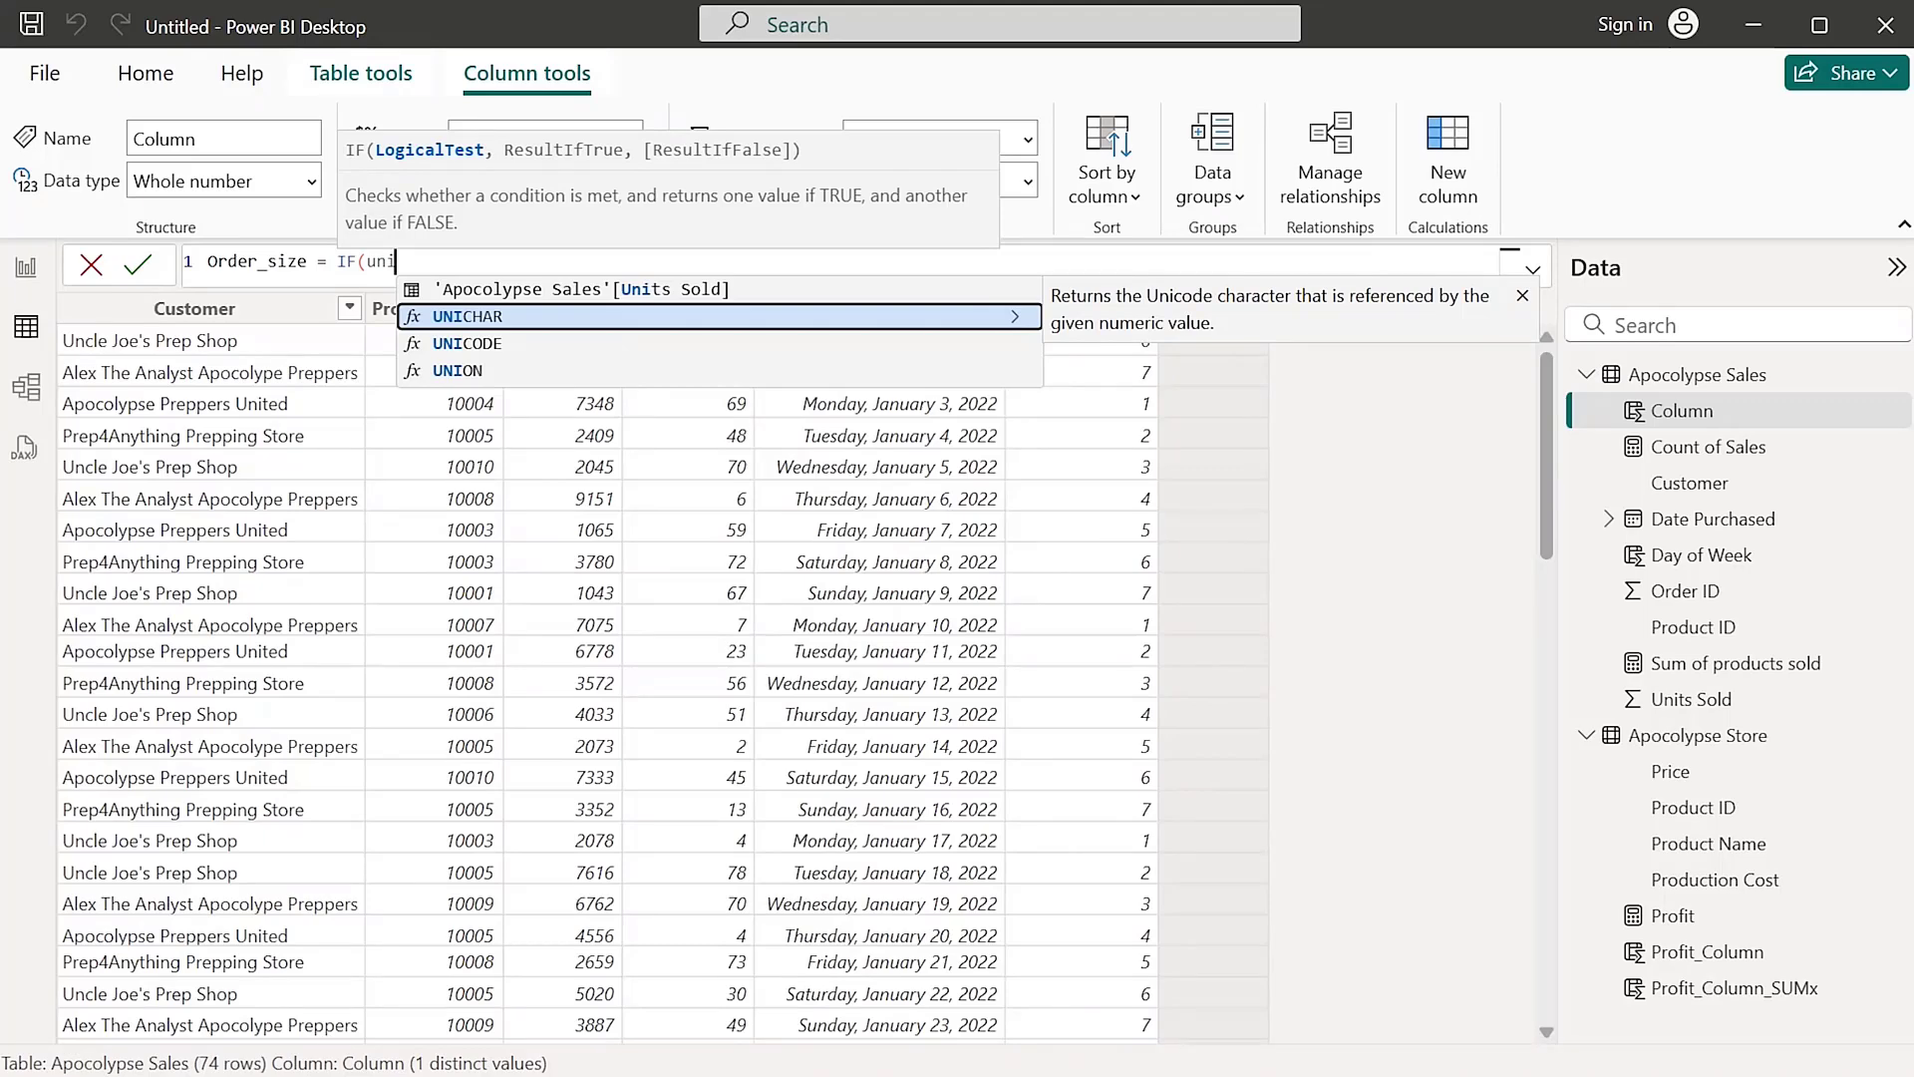
pyautogui.press('Up')
pyautogui.press('Tab')
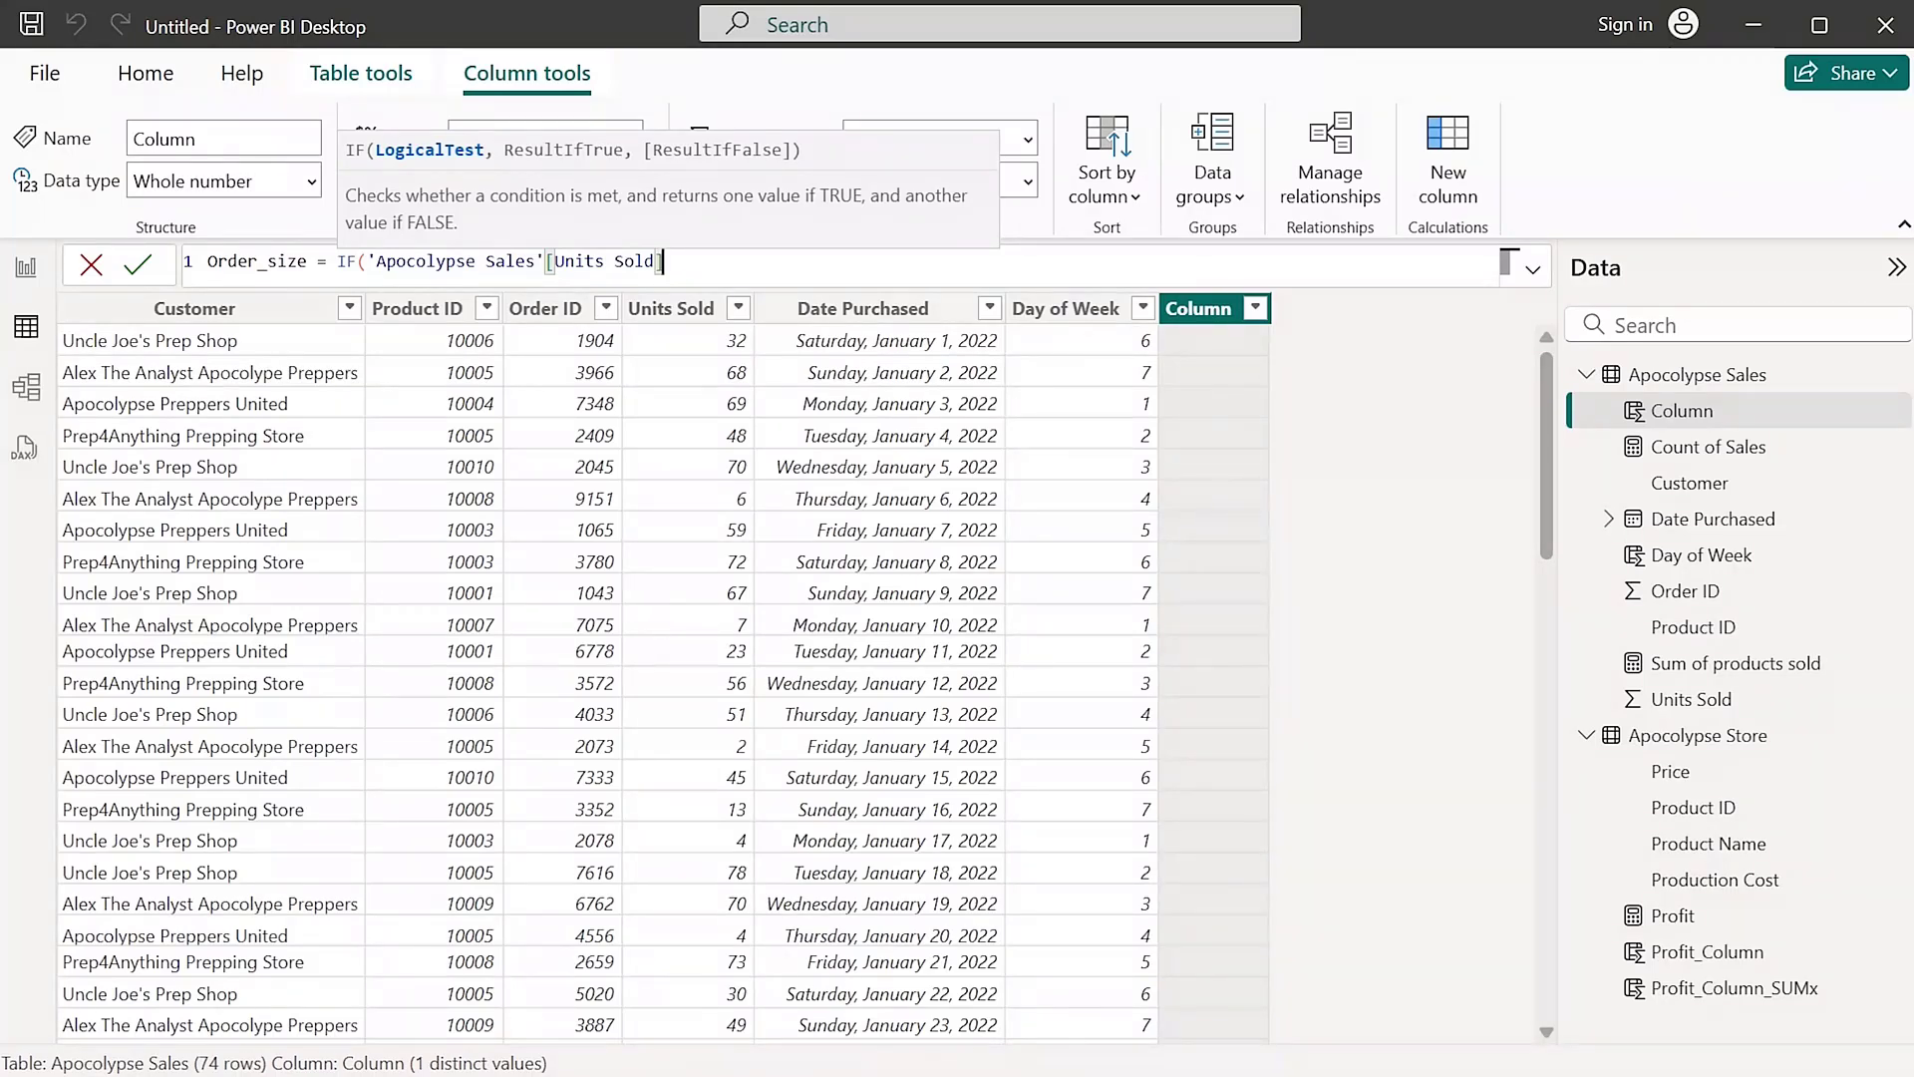
pyautogui.write('>25,')
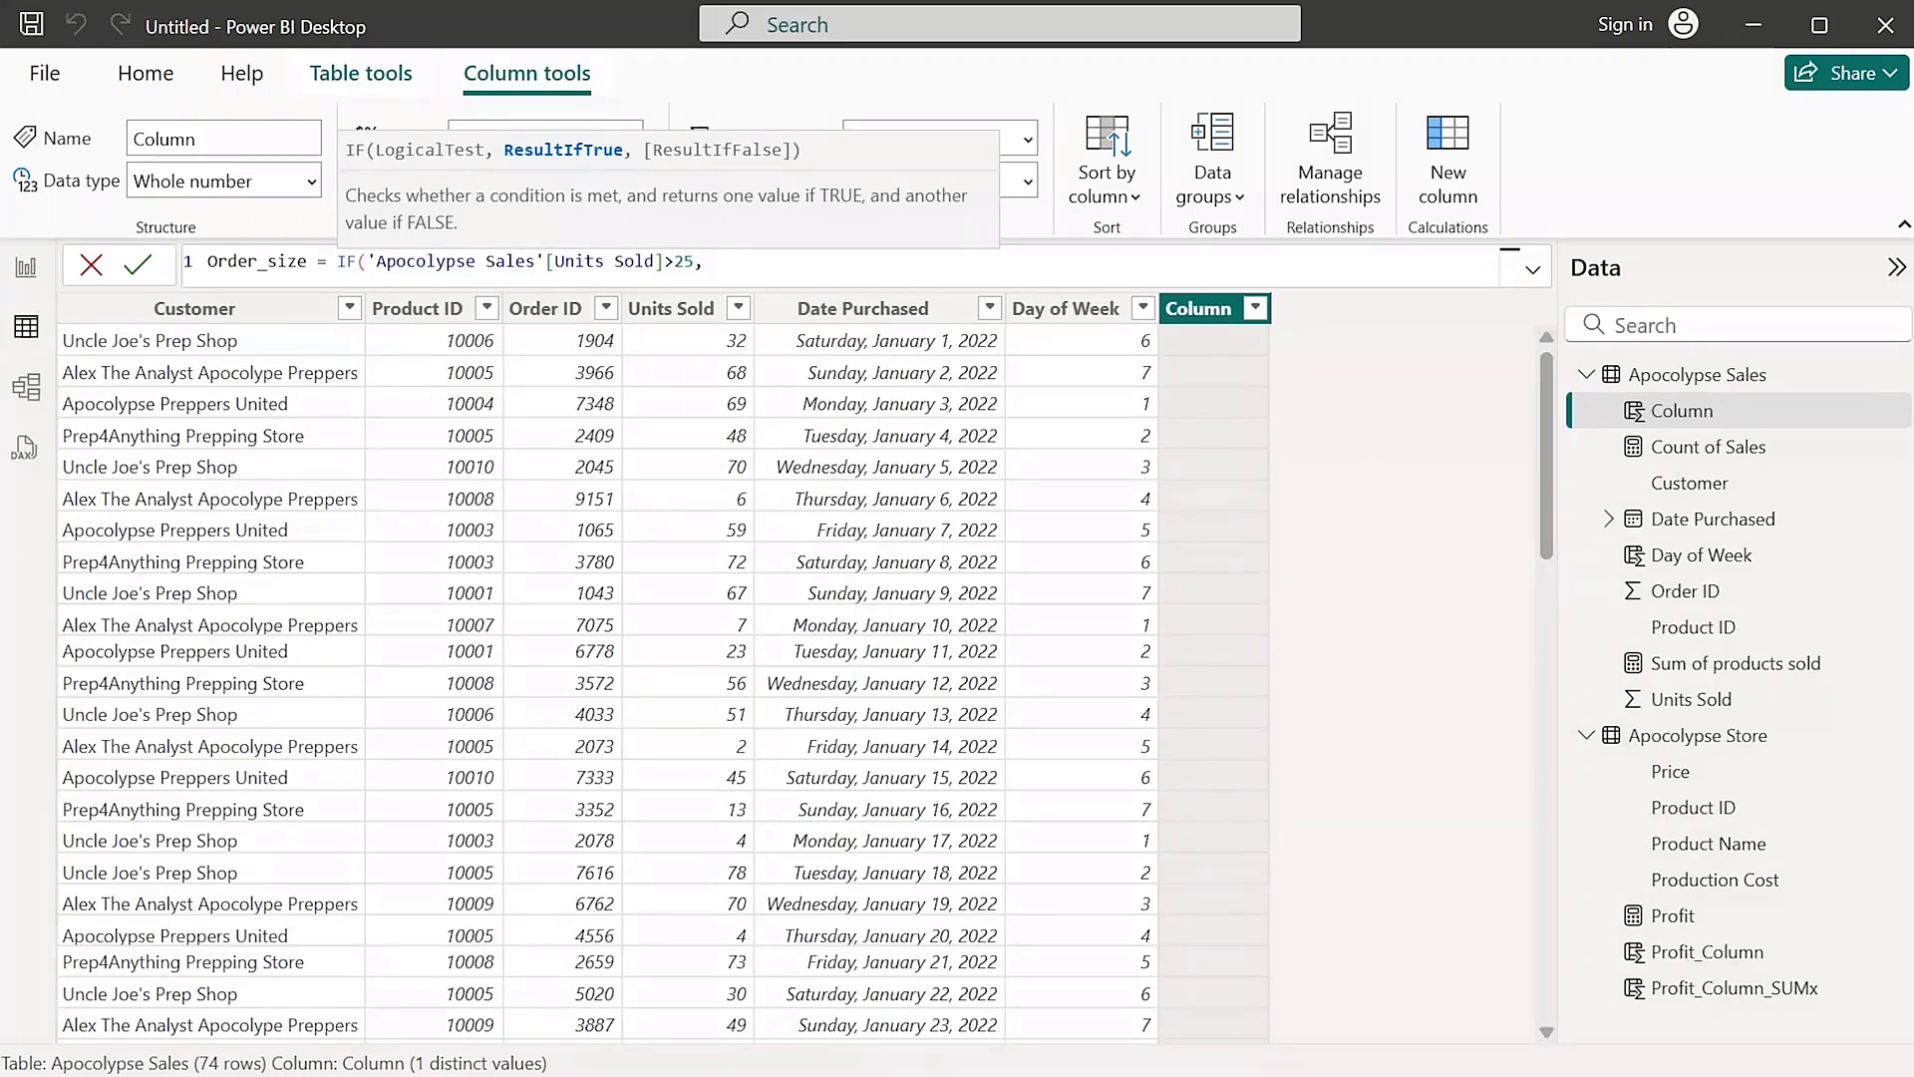
# Complete the Order_size formula with "Big Order" as the true result and "Small Order" as the false result, commit it and review the rows
pyautogui.write("'")
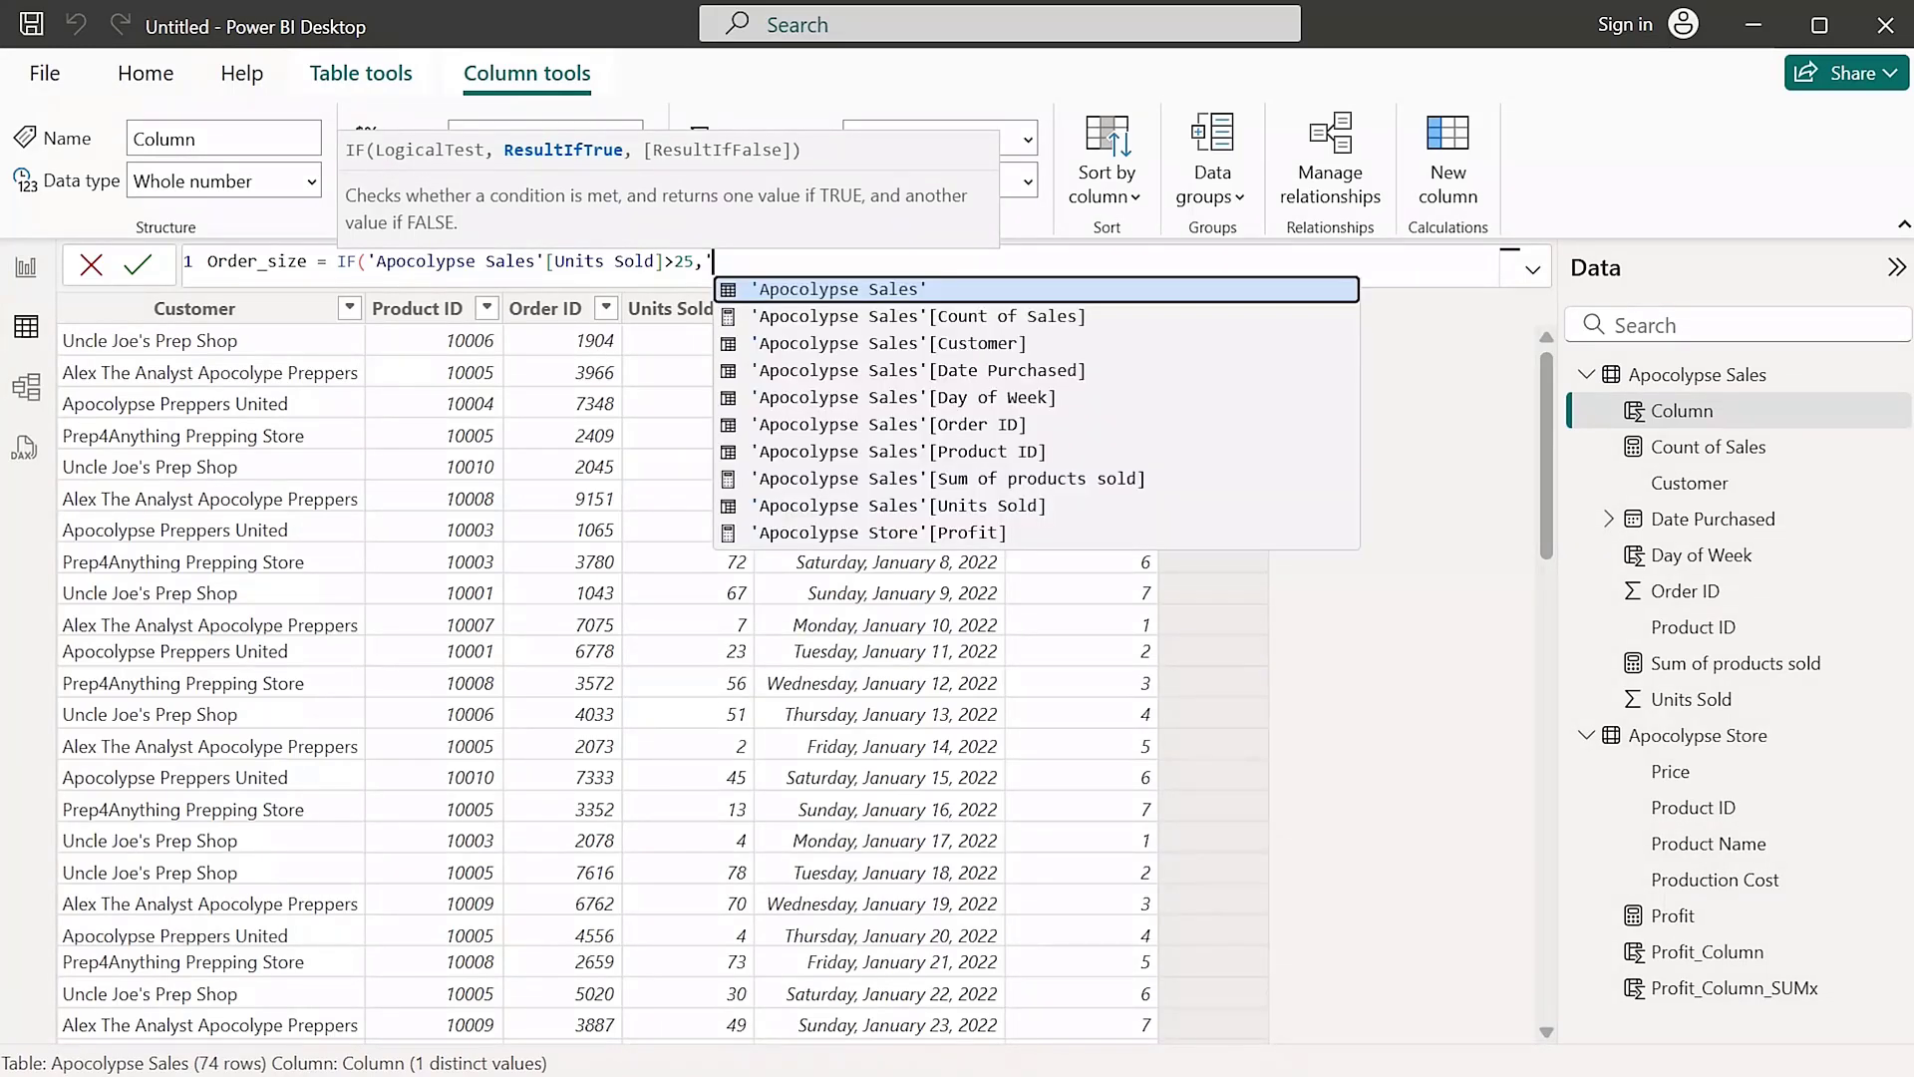
pyautogui.press('BackSpace')
pyautogui.write('"')
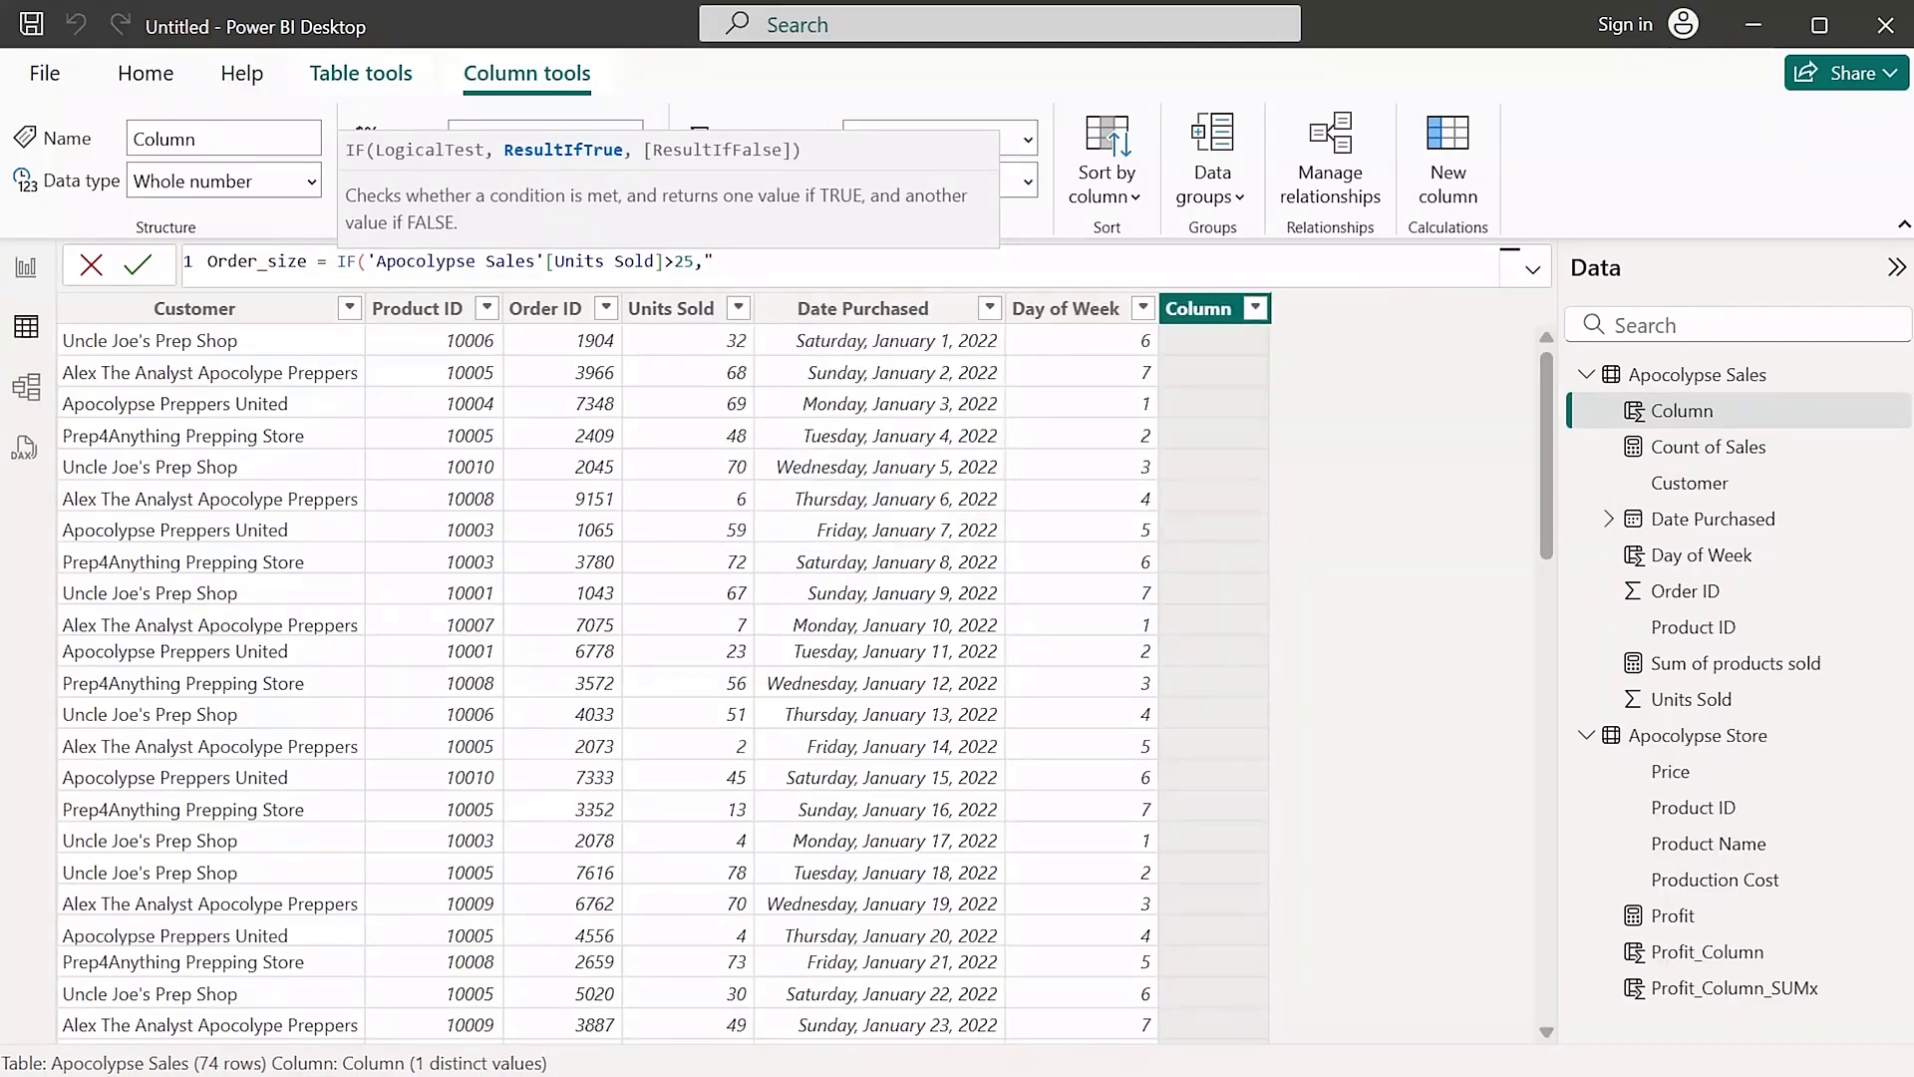
pyautogui.write('Big Order')
pyautogui.write('", ')
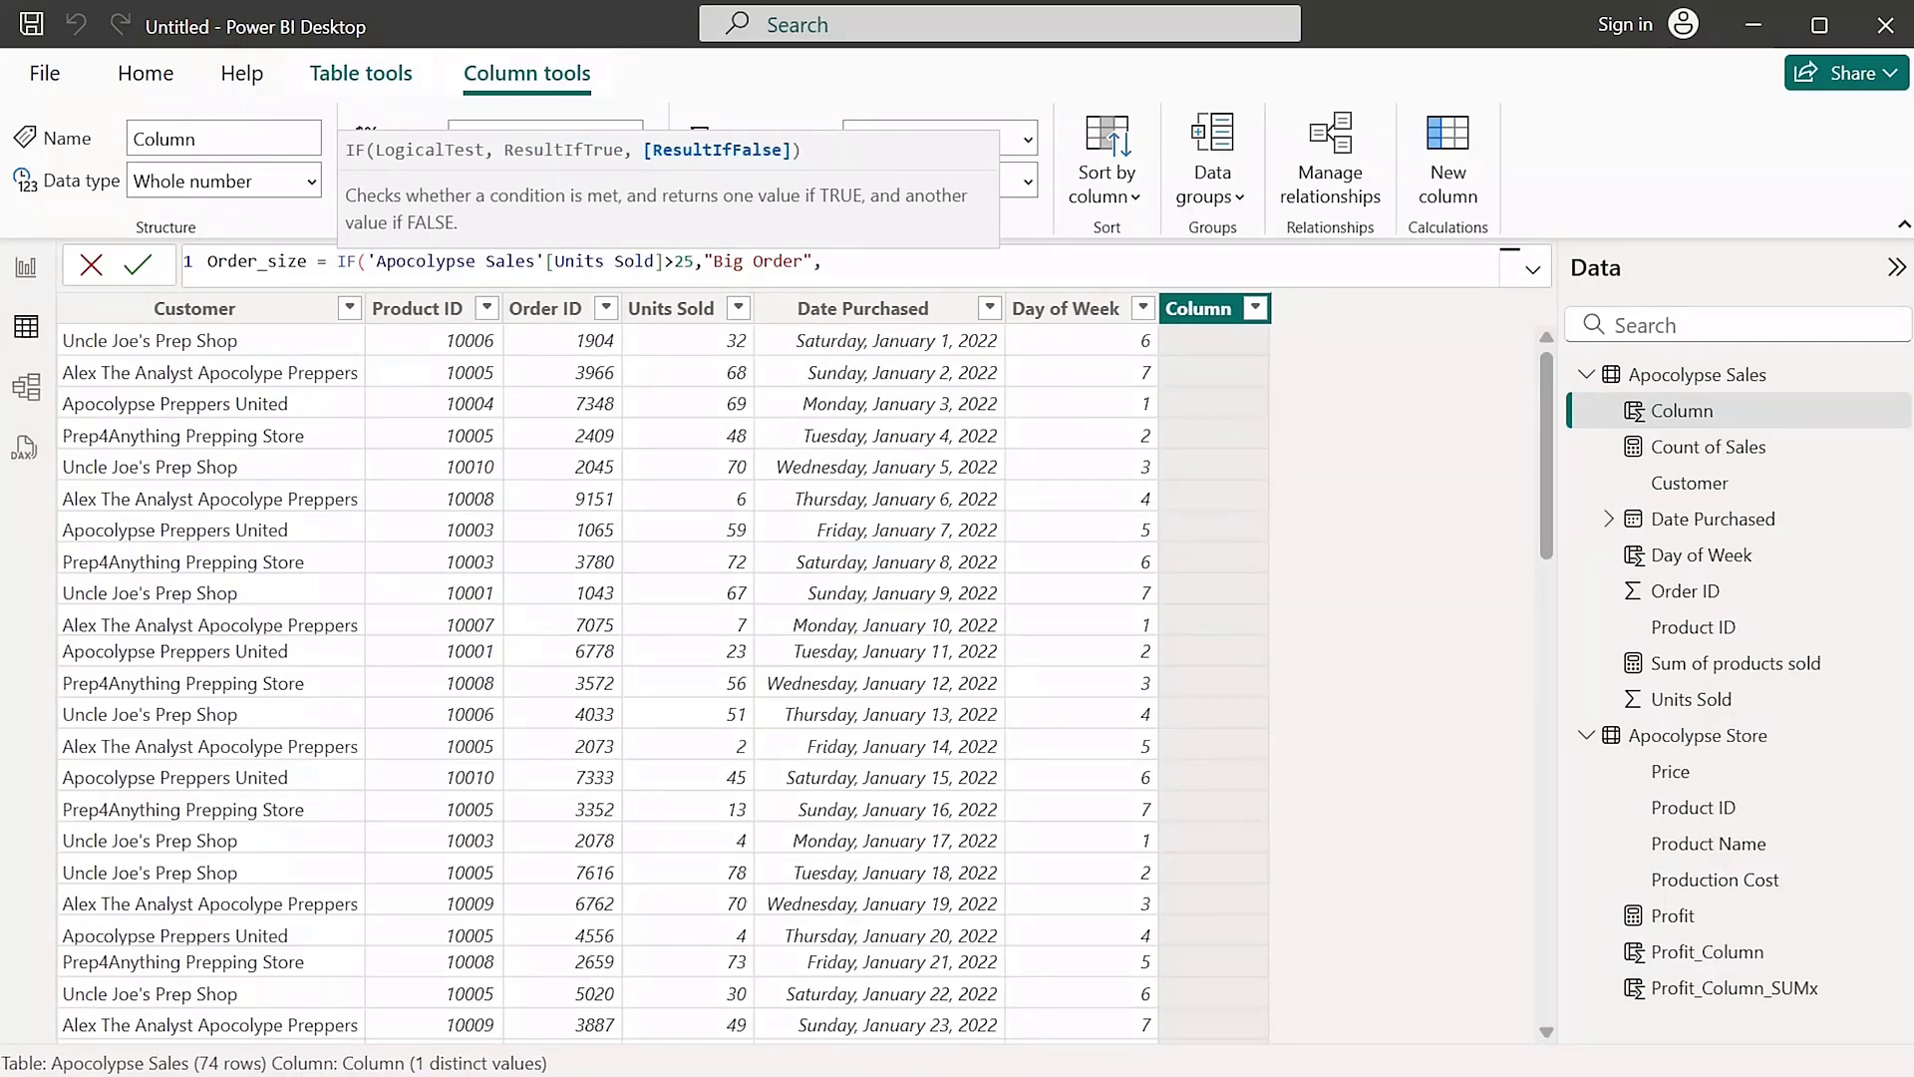
pyautogui.write('"')
pyautogui.hotkey('ctrl', 's')
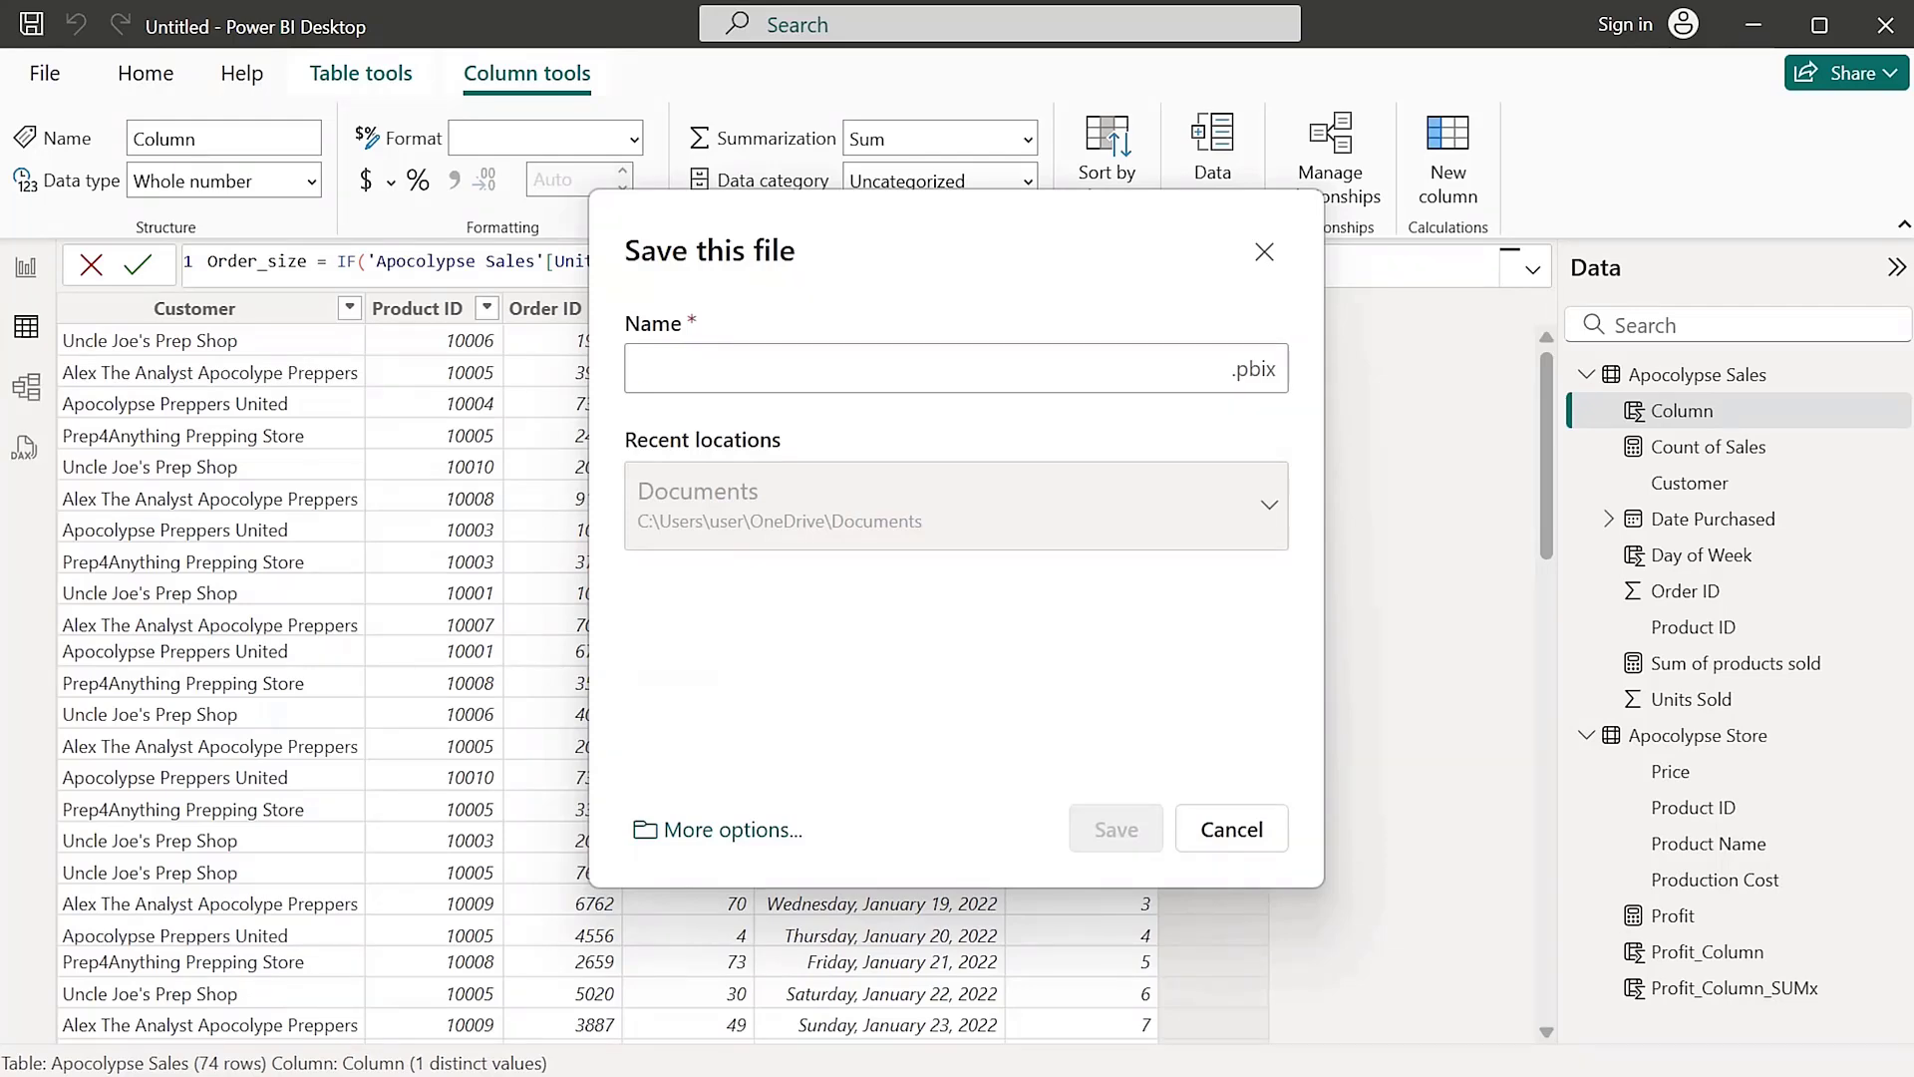
pyautogui.press('Escape')
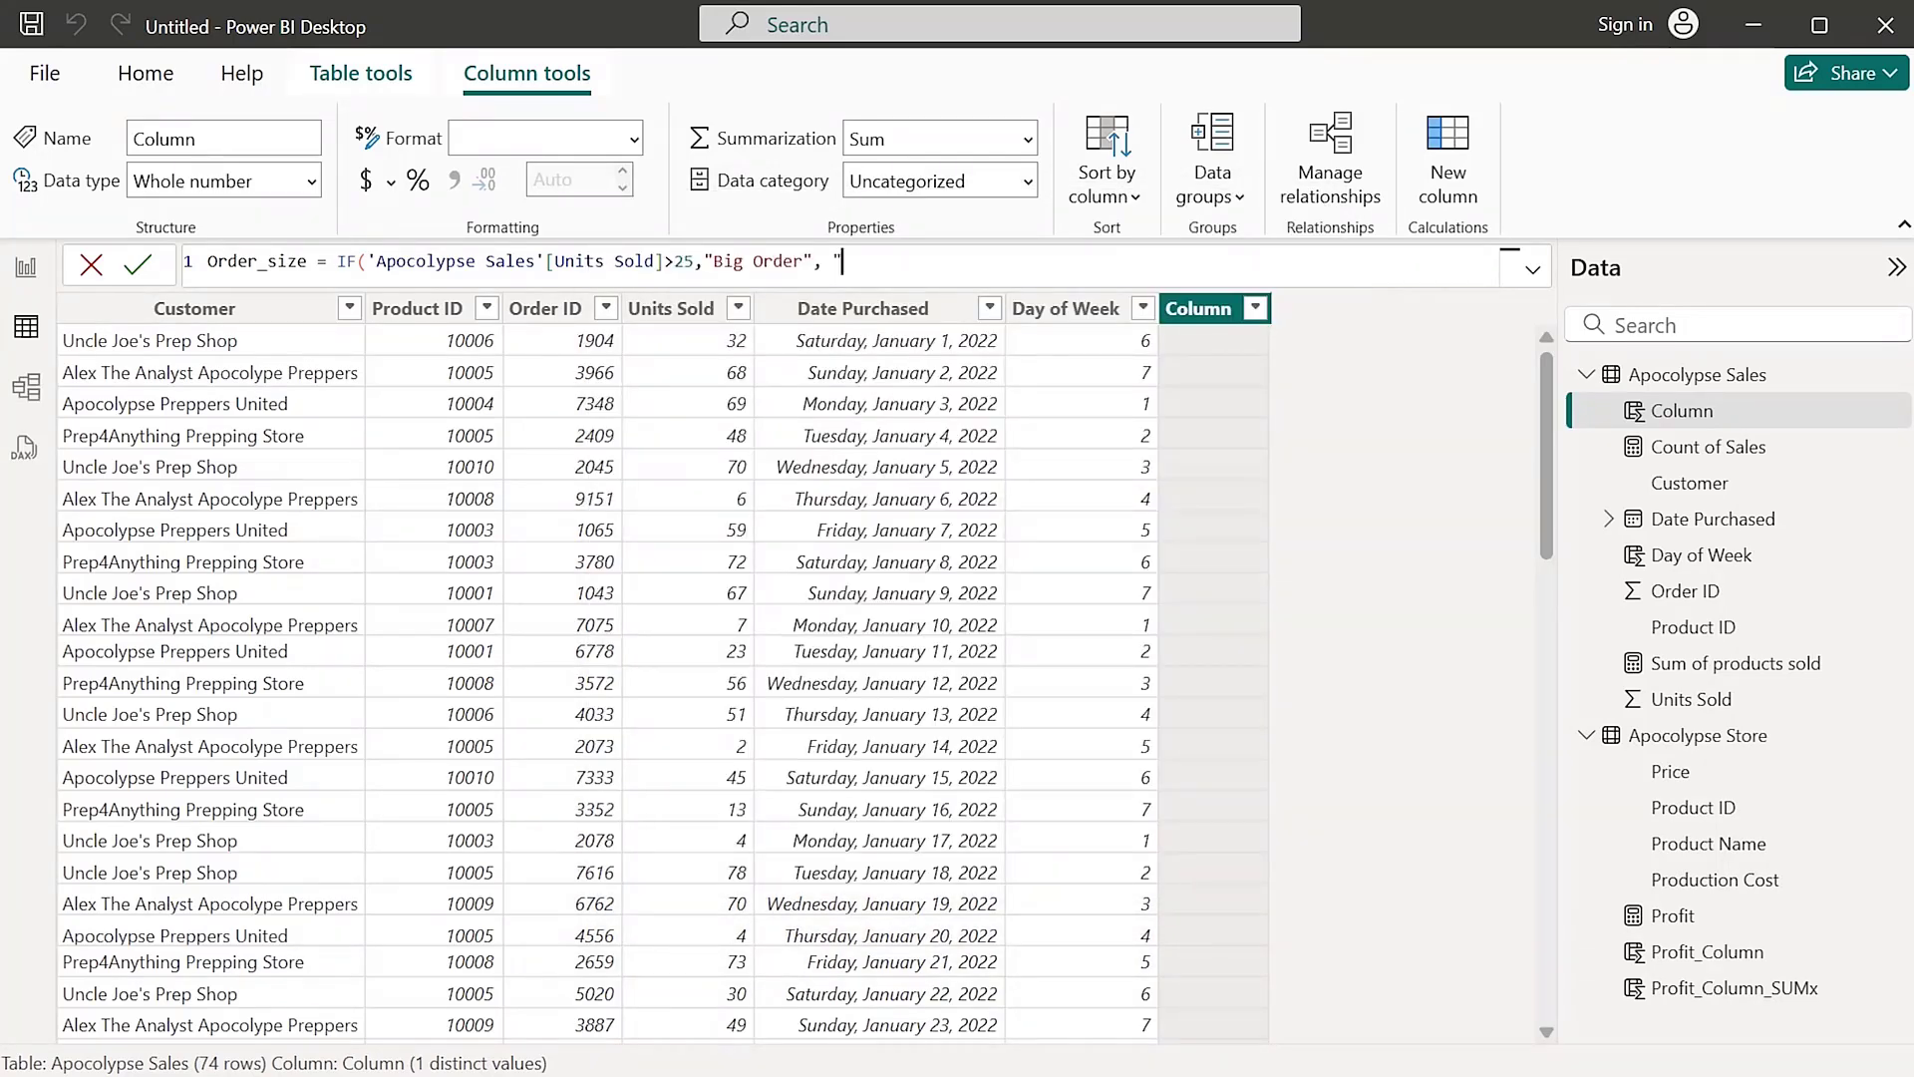
pyautogui.write('Small Order")')
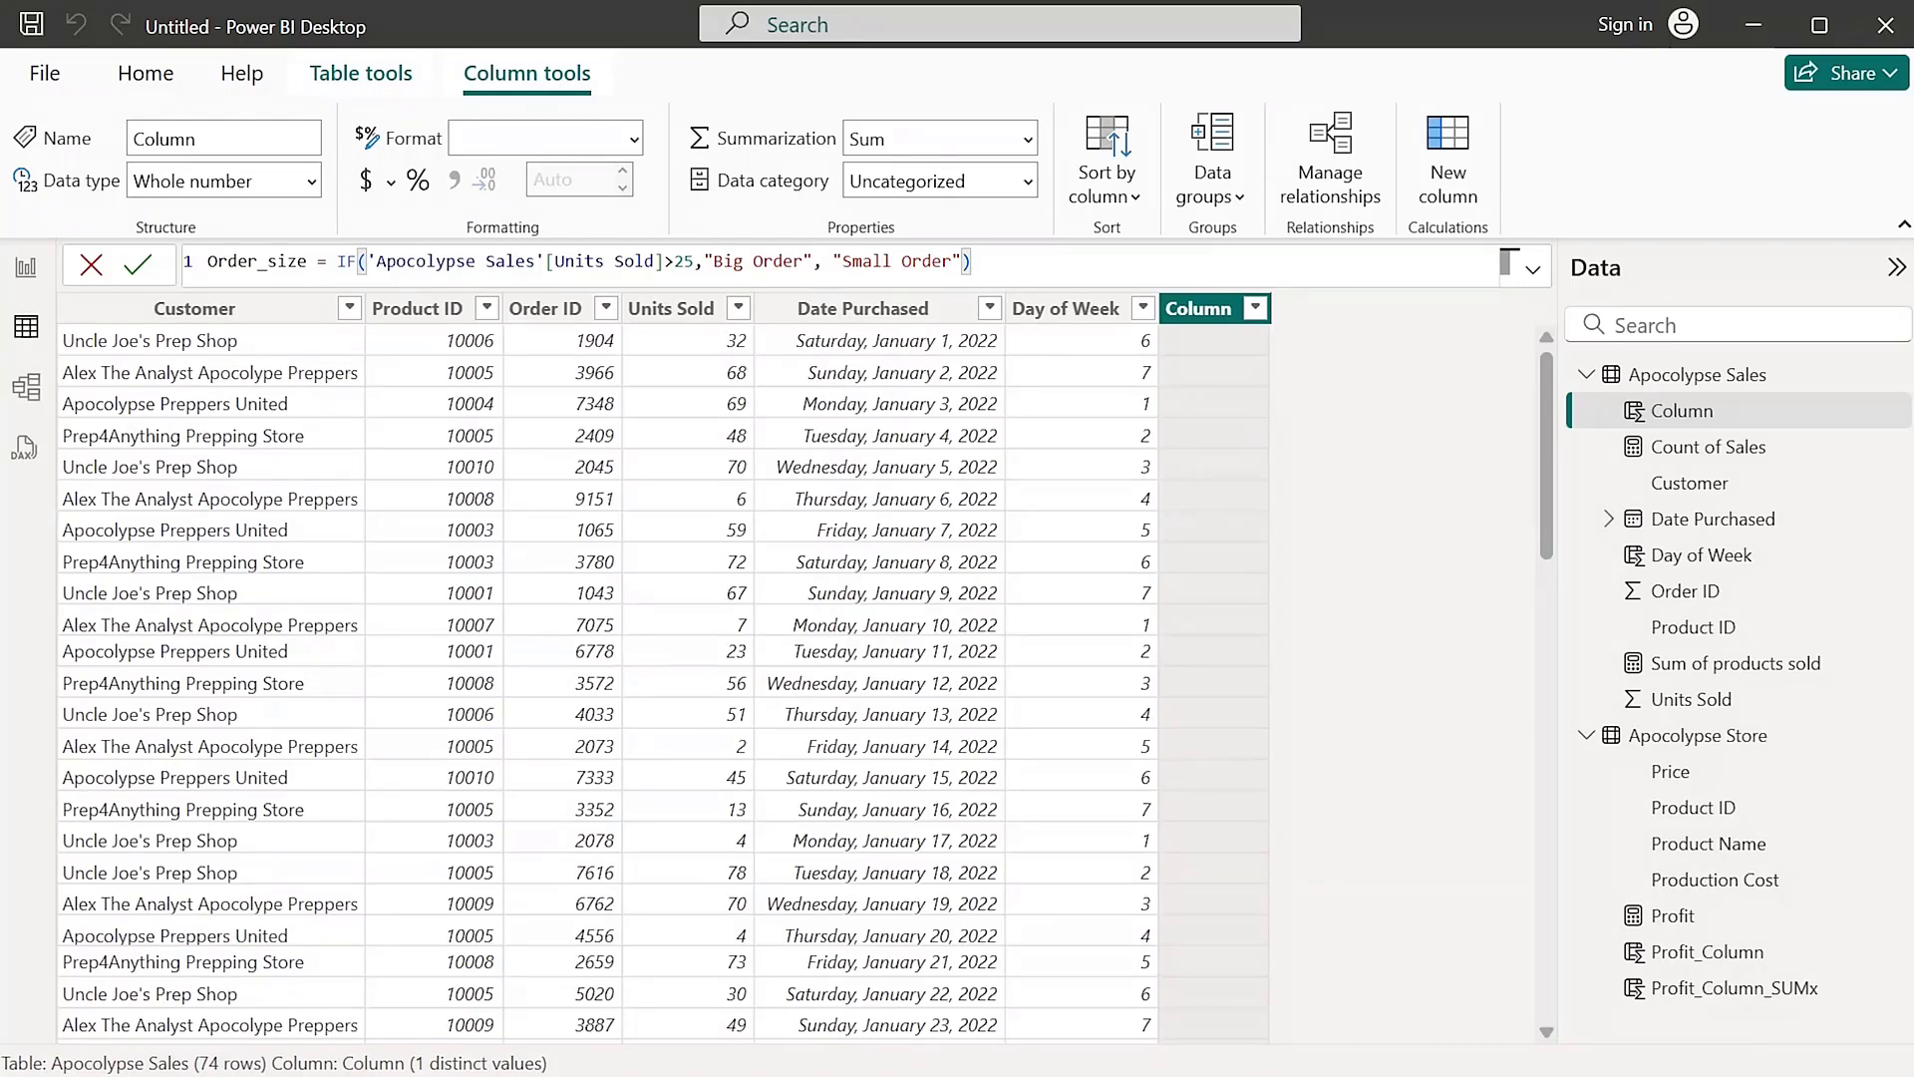
pyautogui.press('Return')
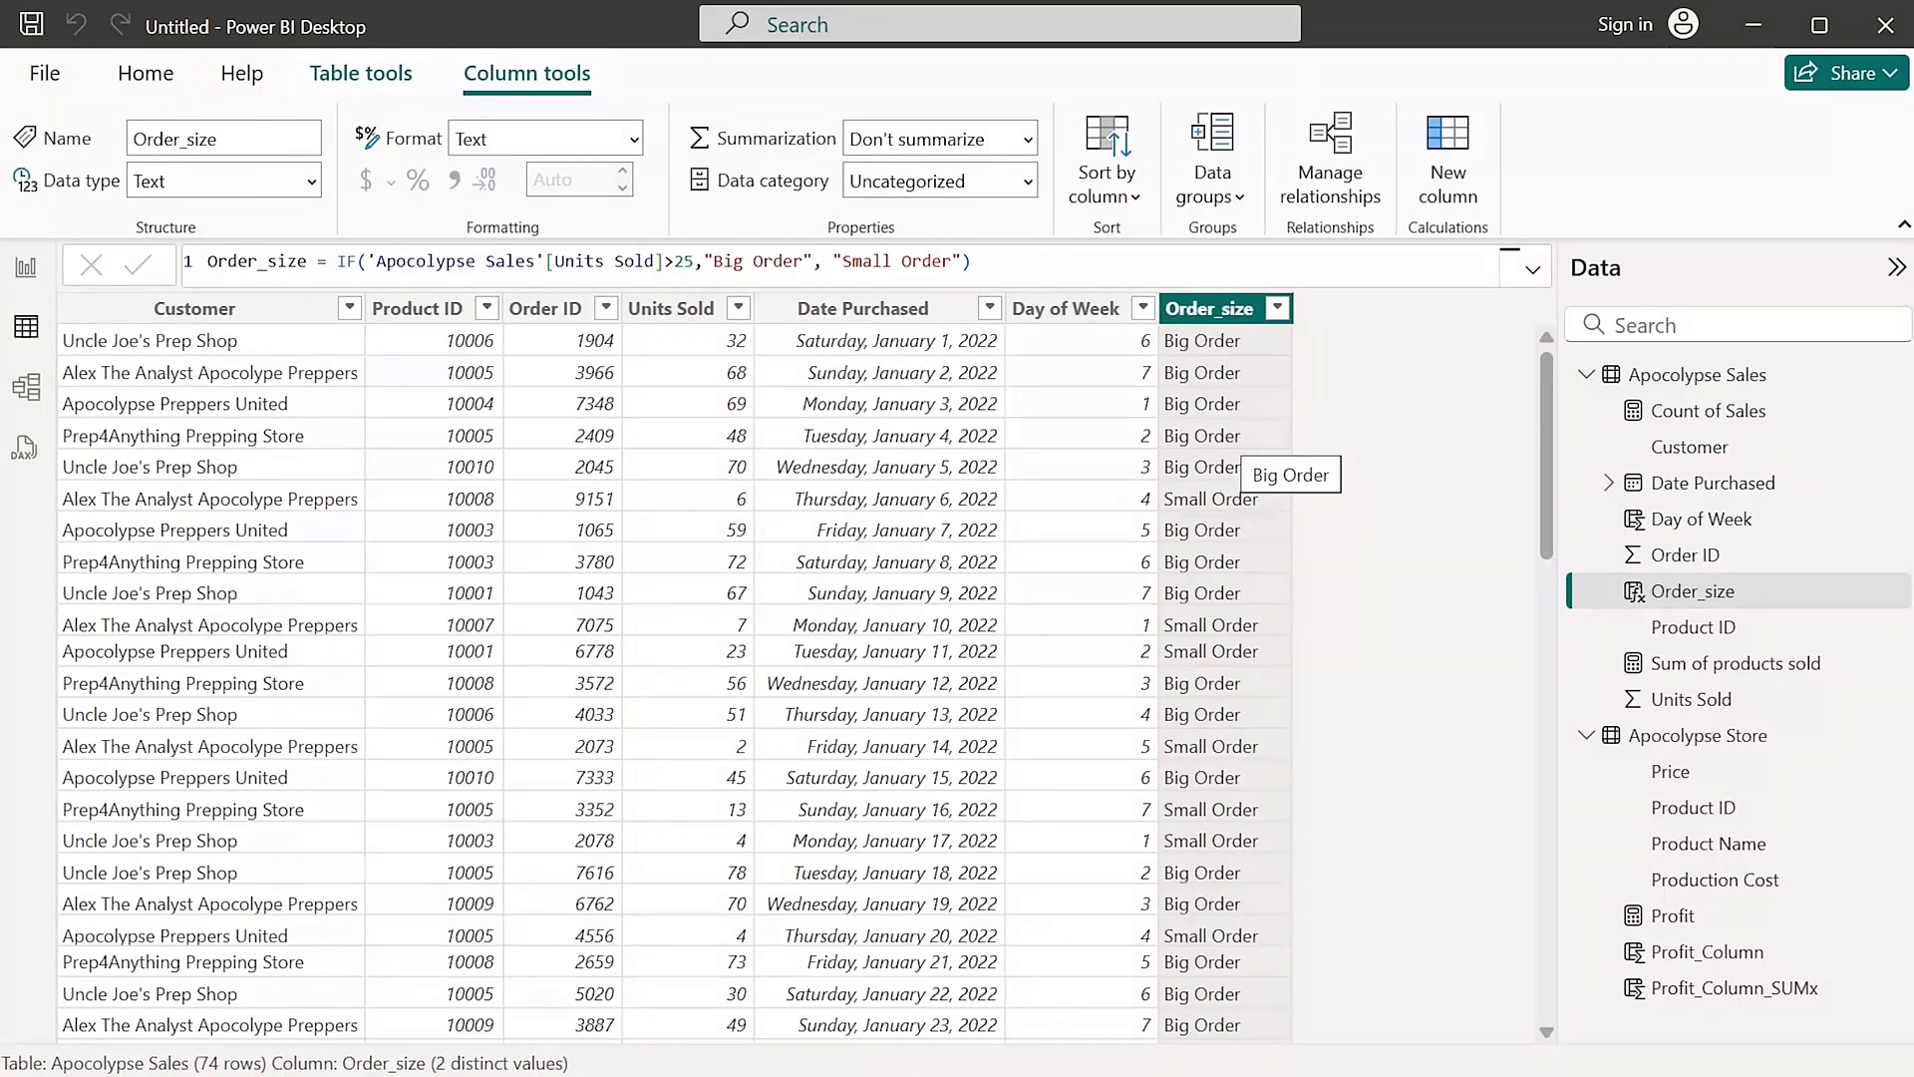
pyautogui.scroll(-12, 1226, 478)
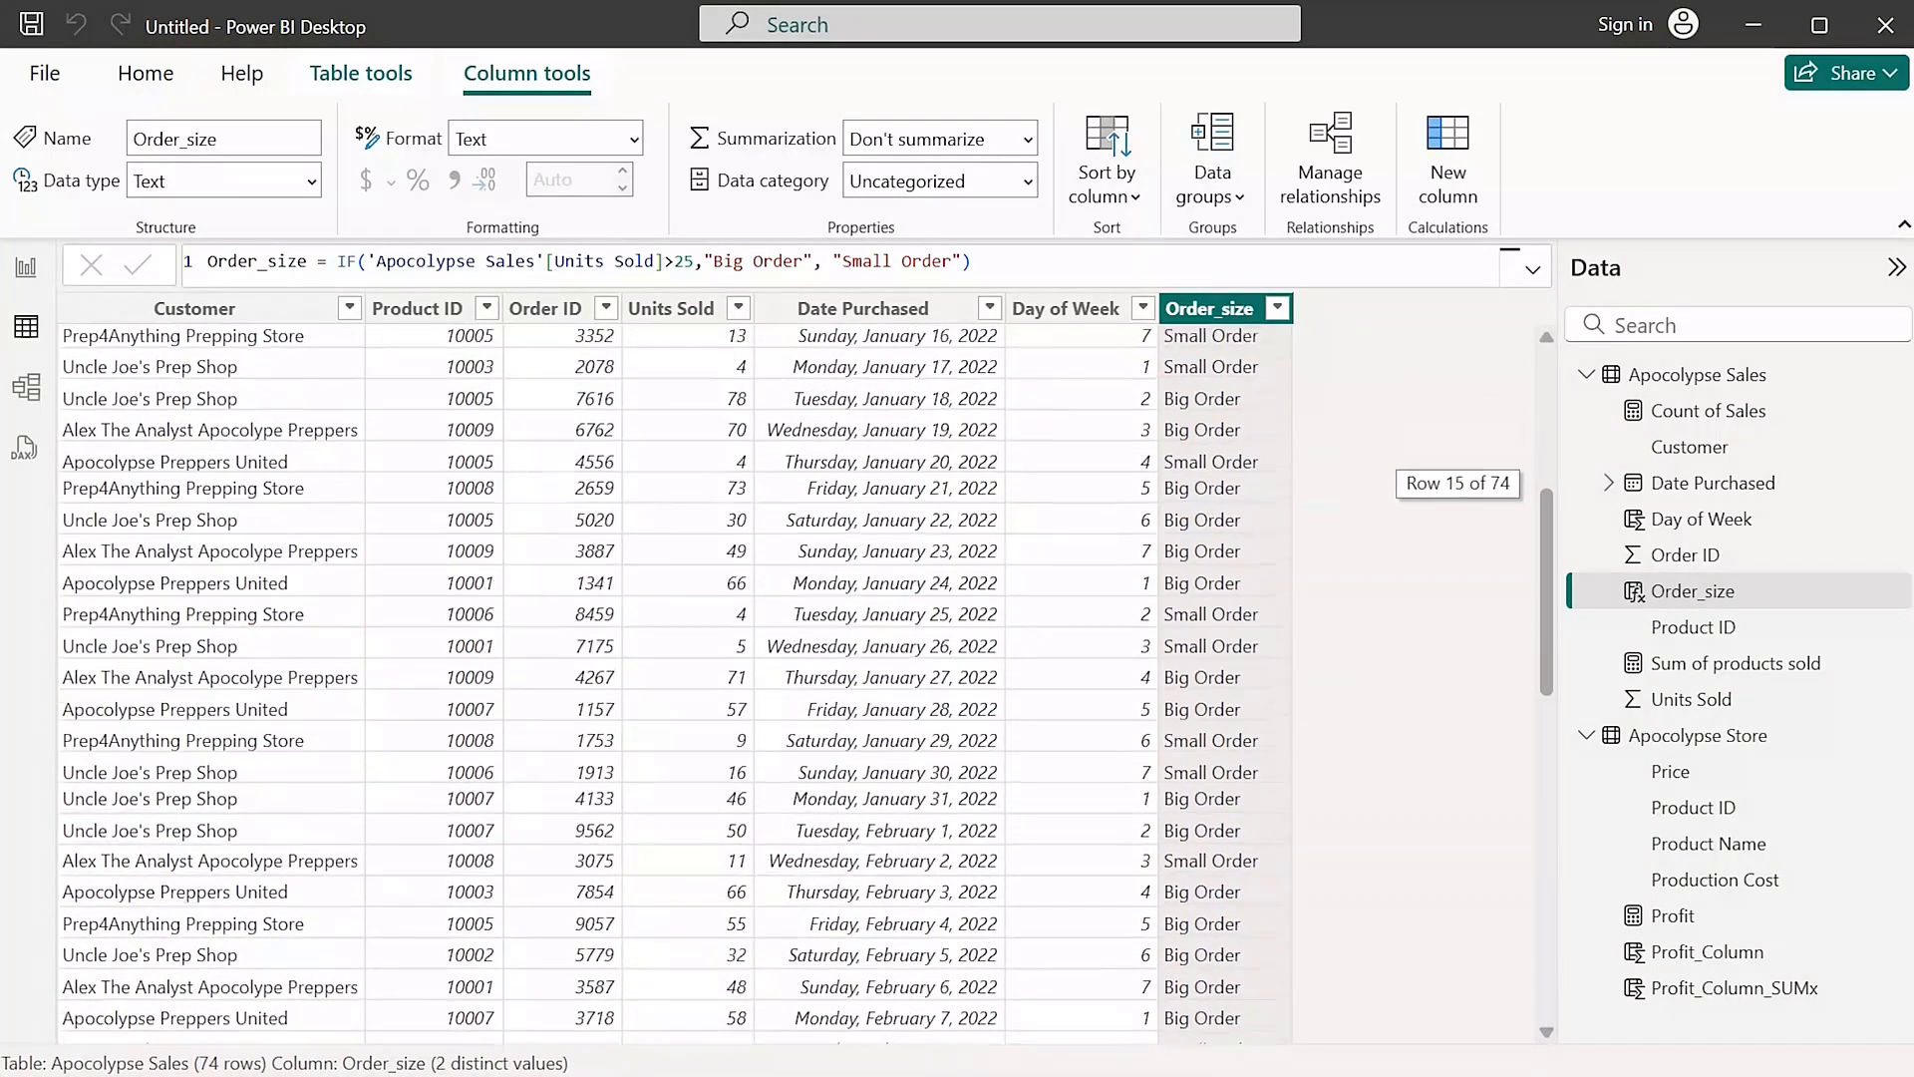
pyautogui.scroll(-2, 698, 688)
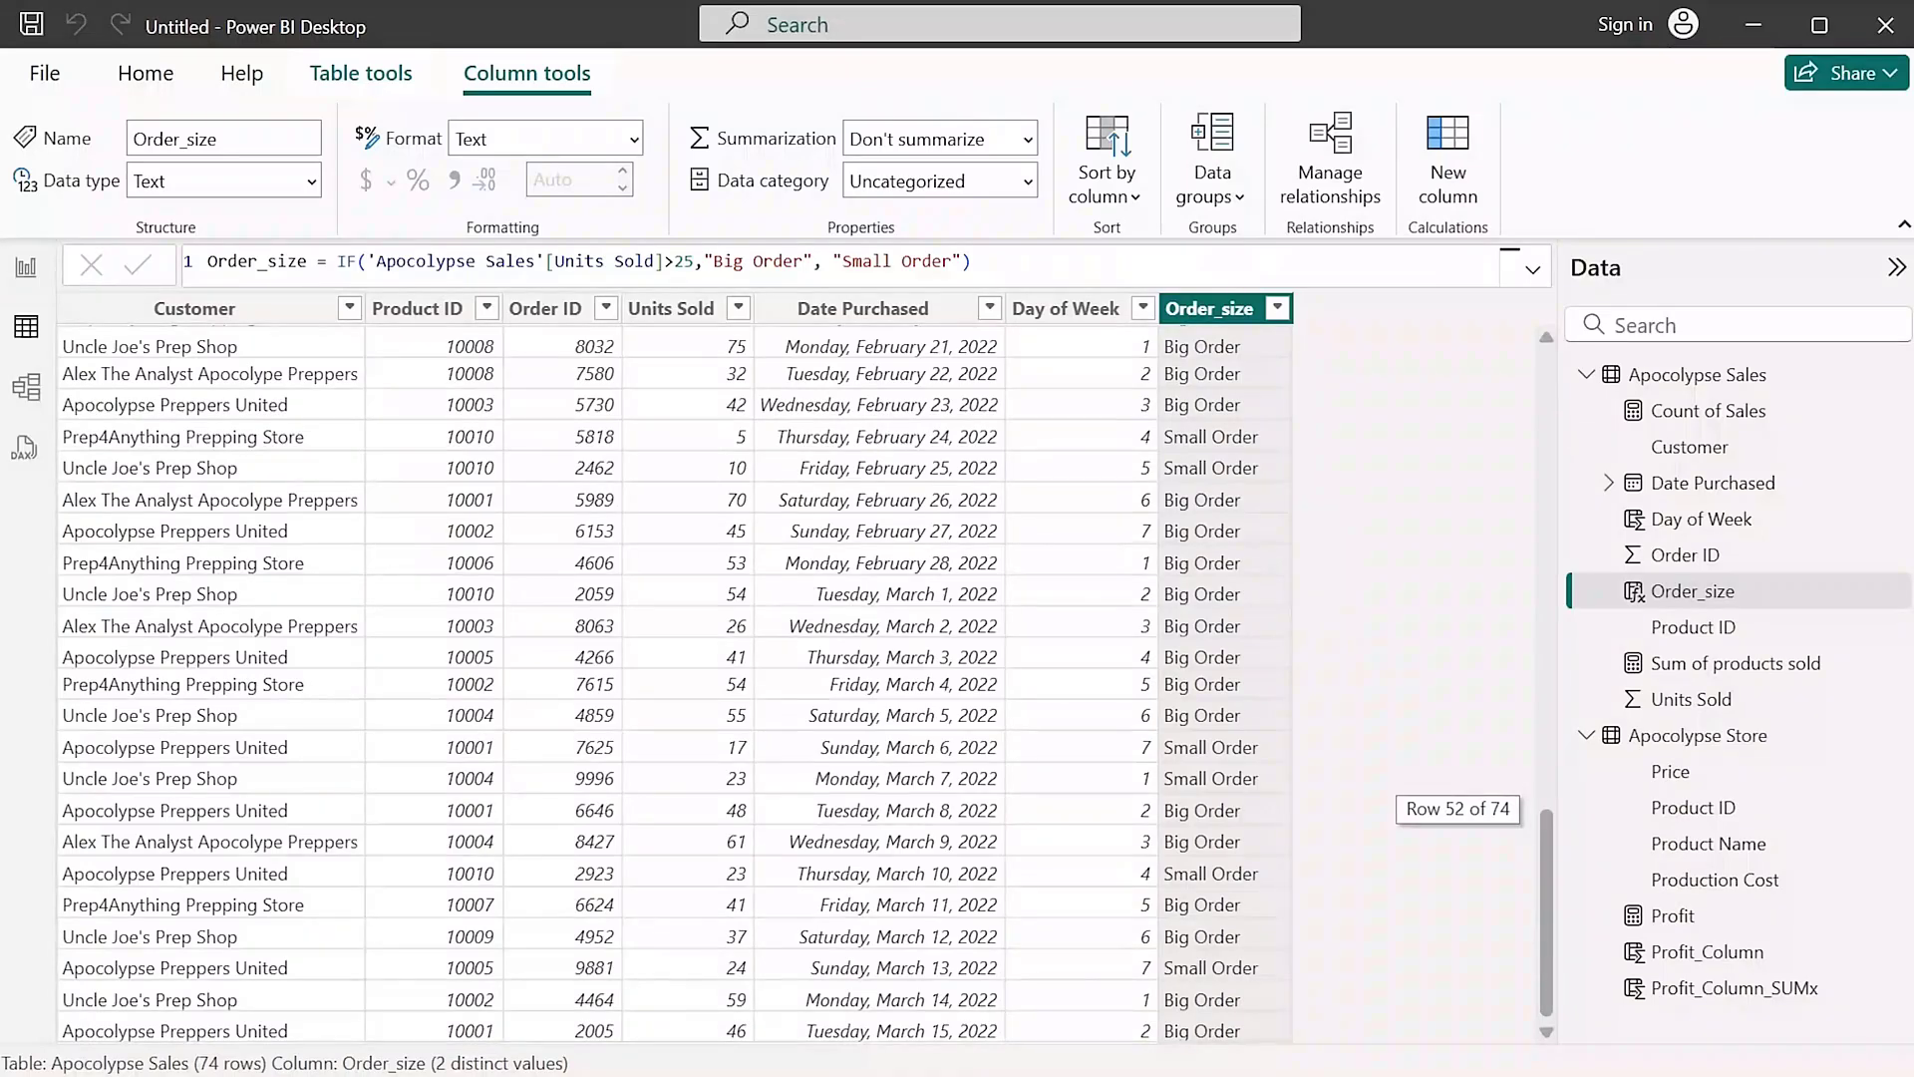
pyautogui.scroll(17, 698, 688)
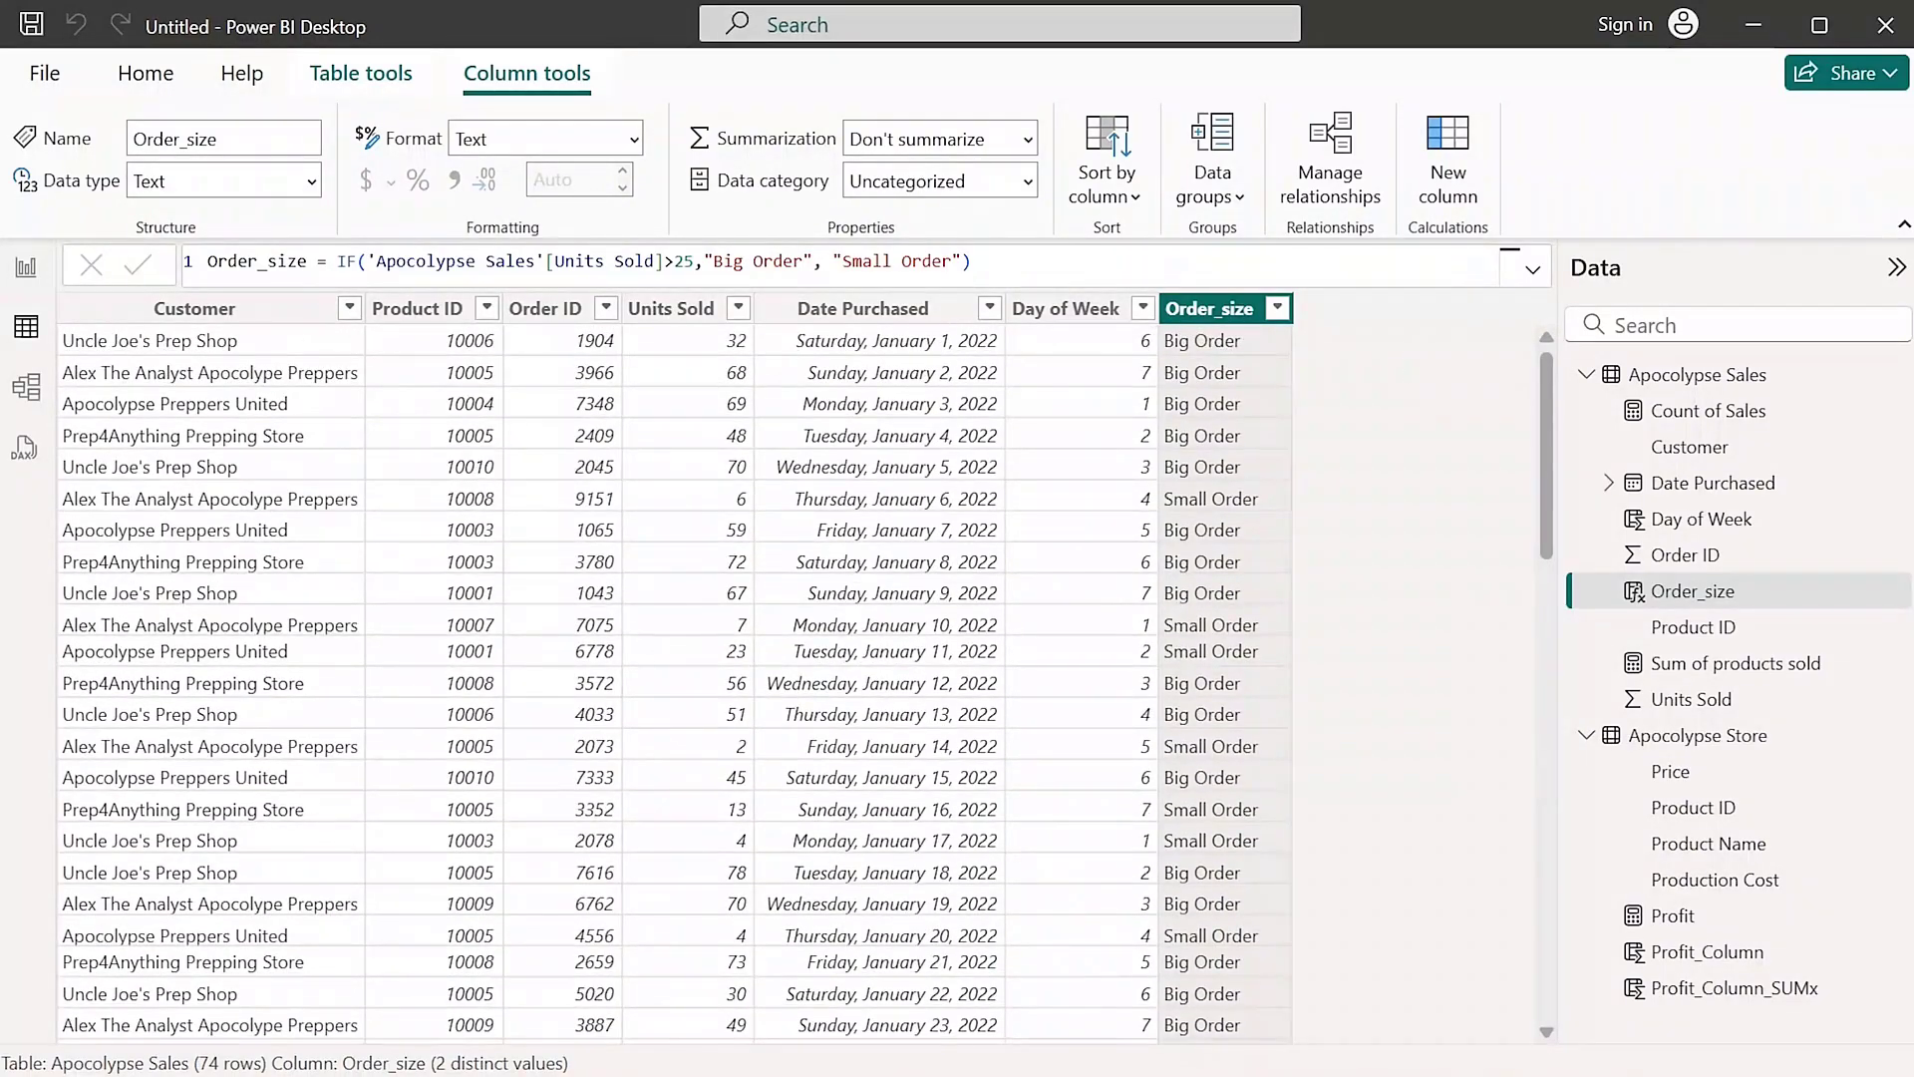
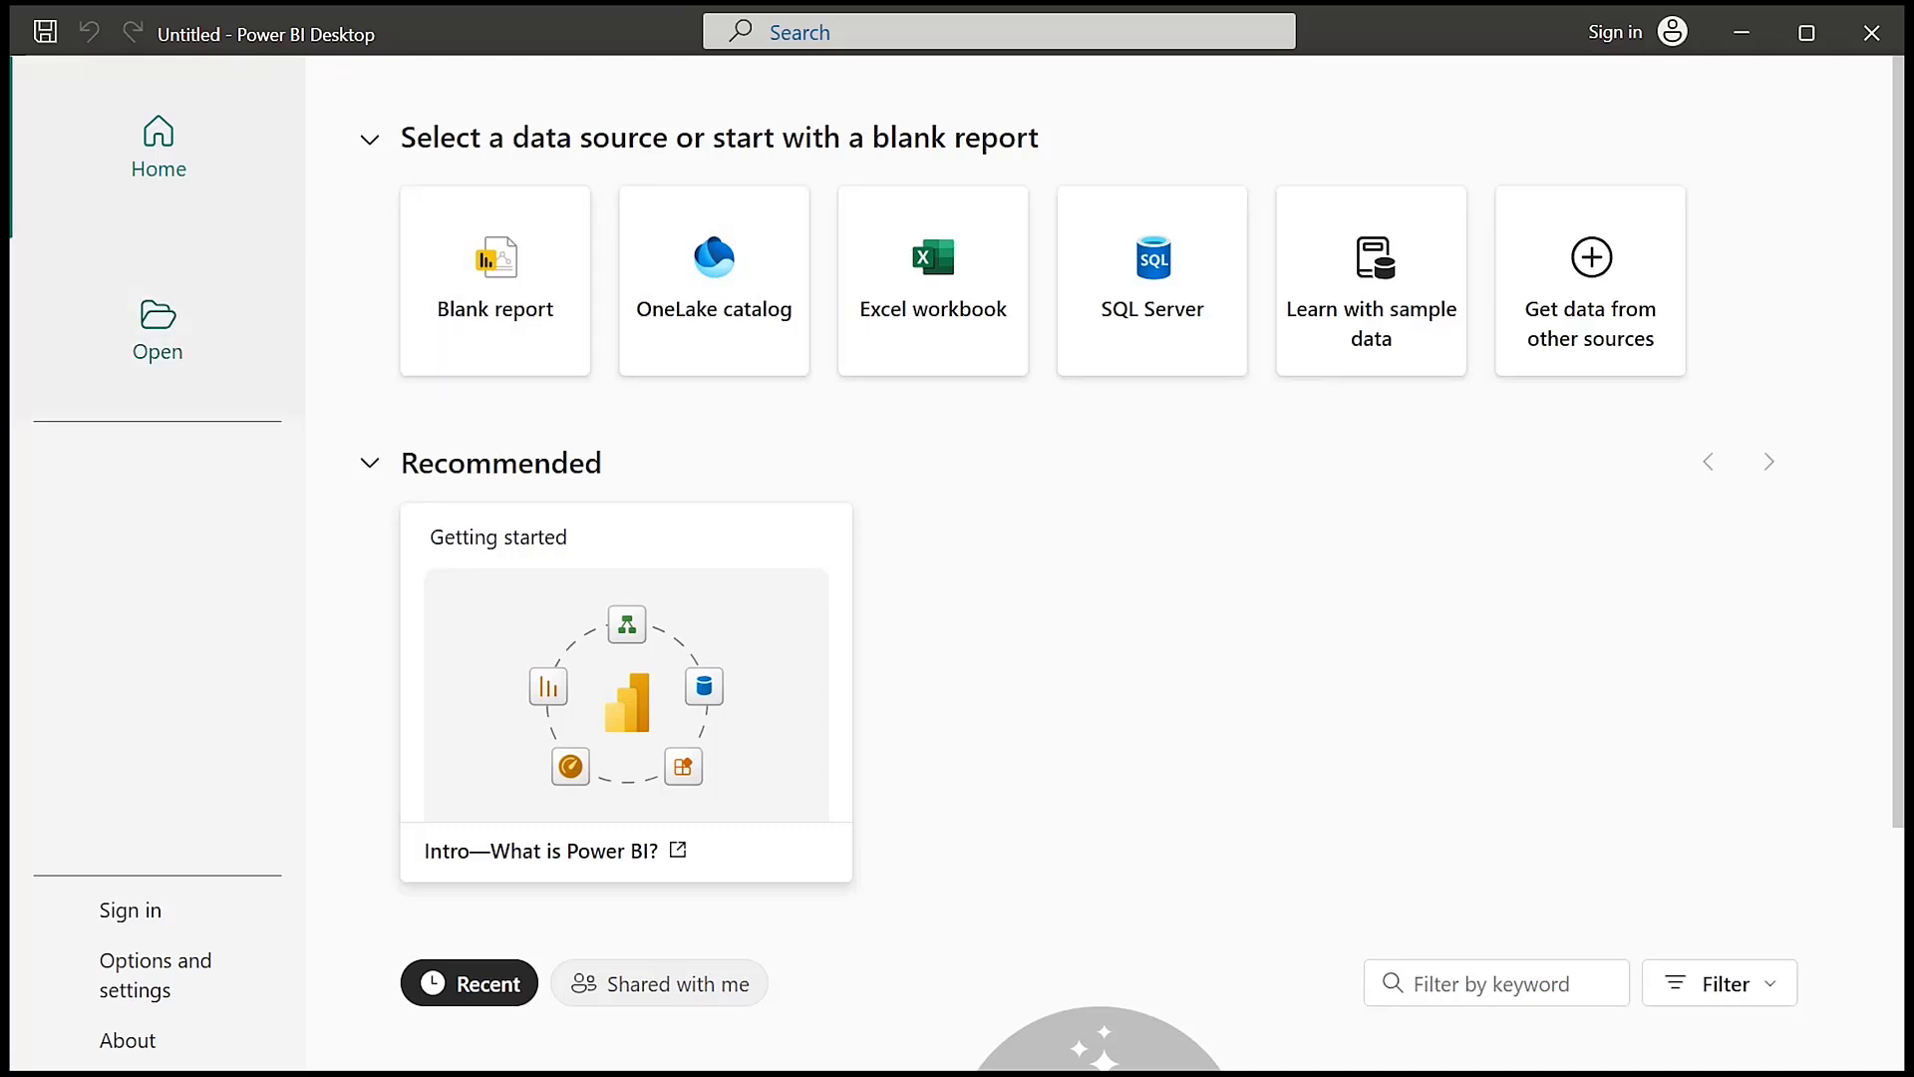
pyautogui.click(157, 329)
pyautogui.click(158, 147)
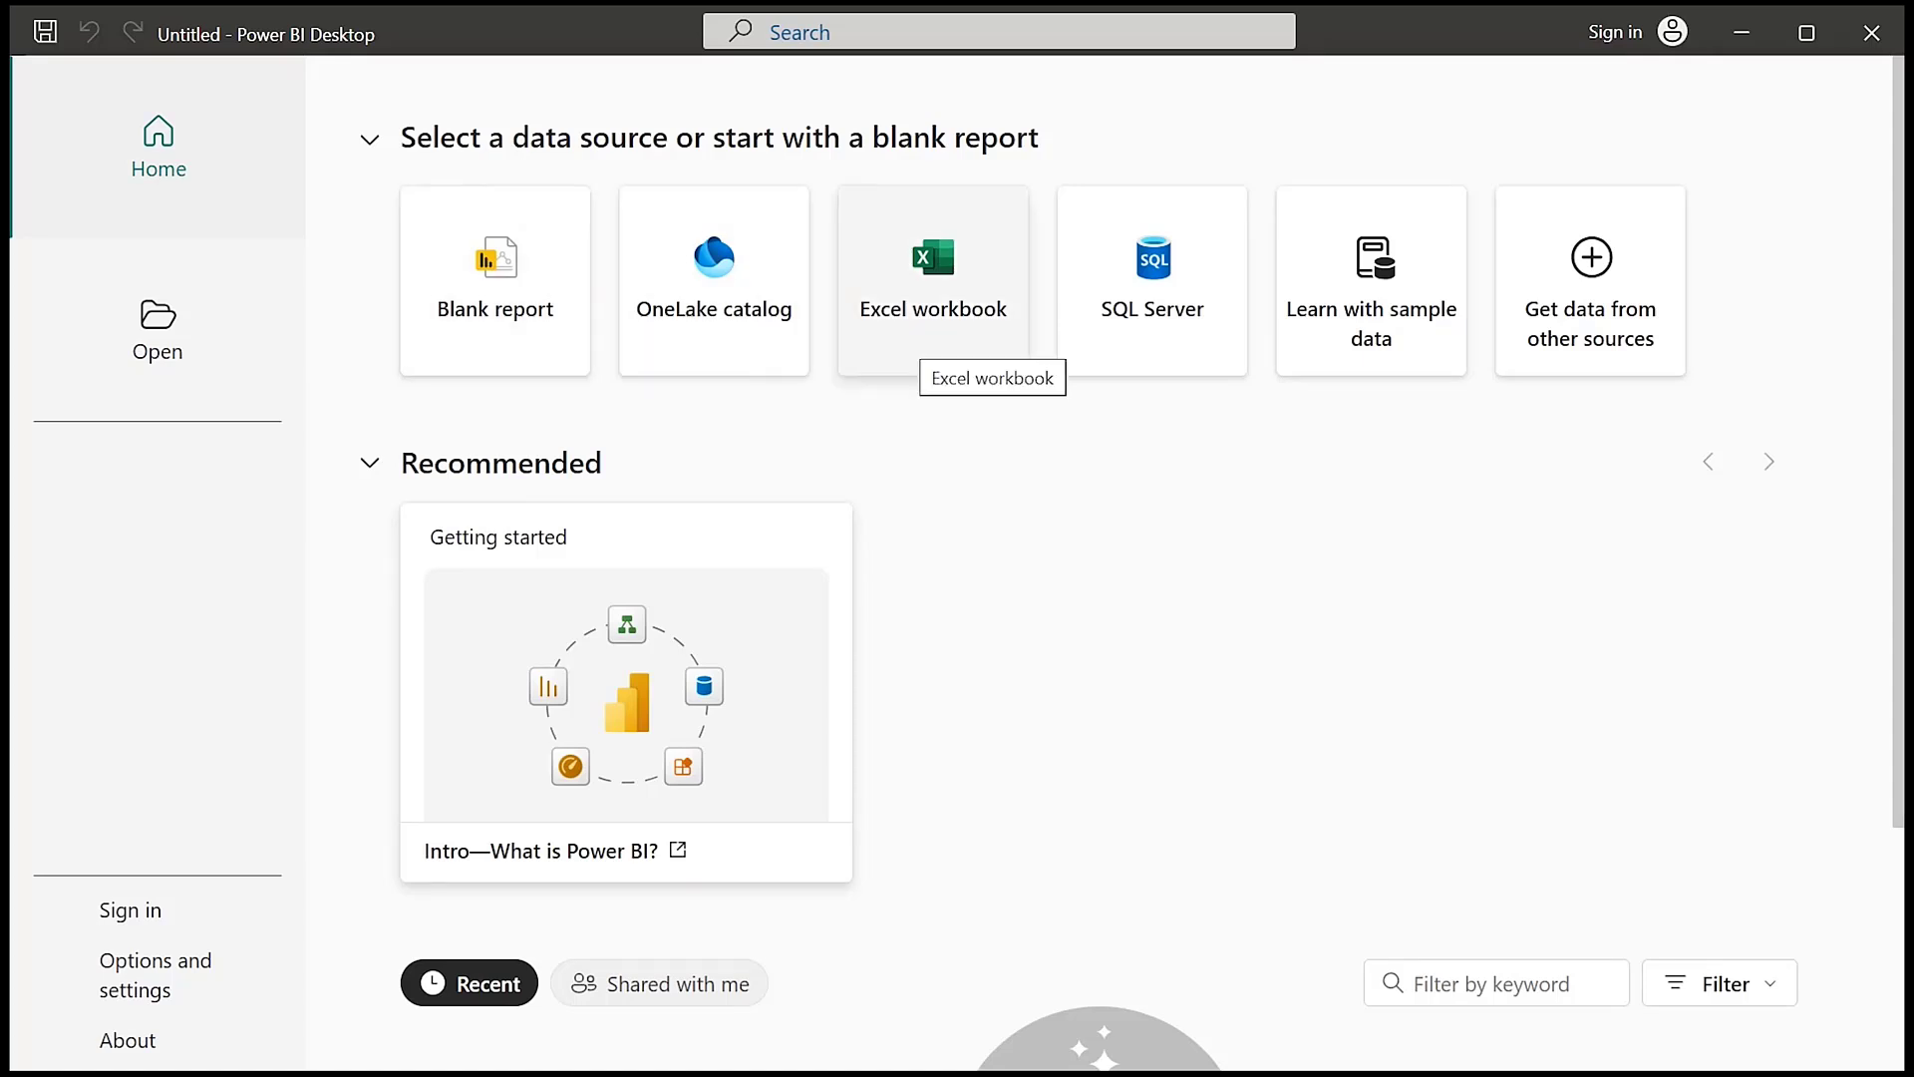
pyautogui.click(933, 334)
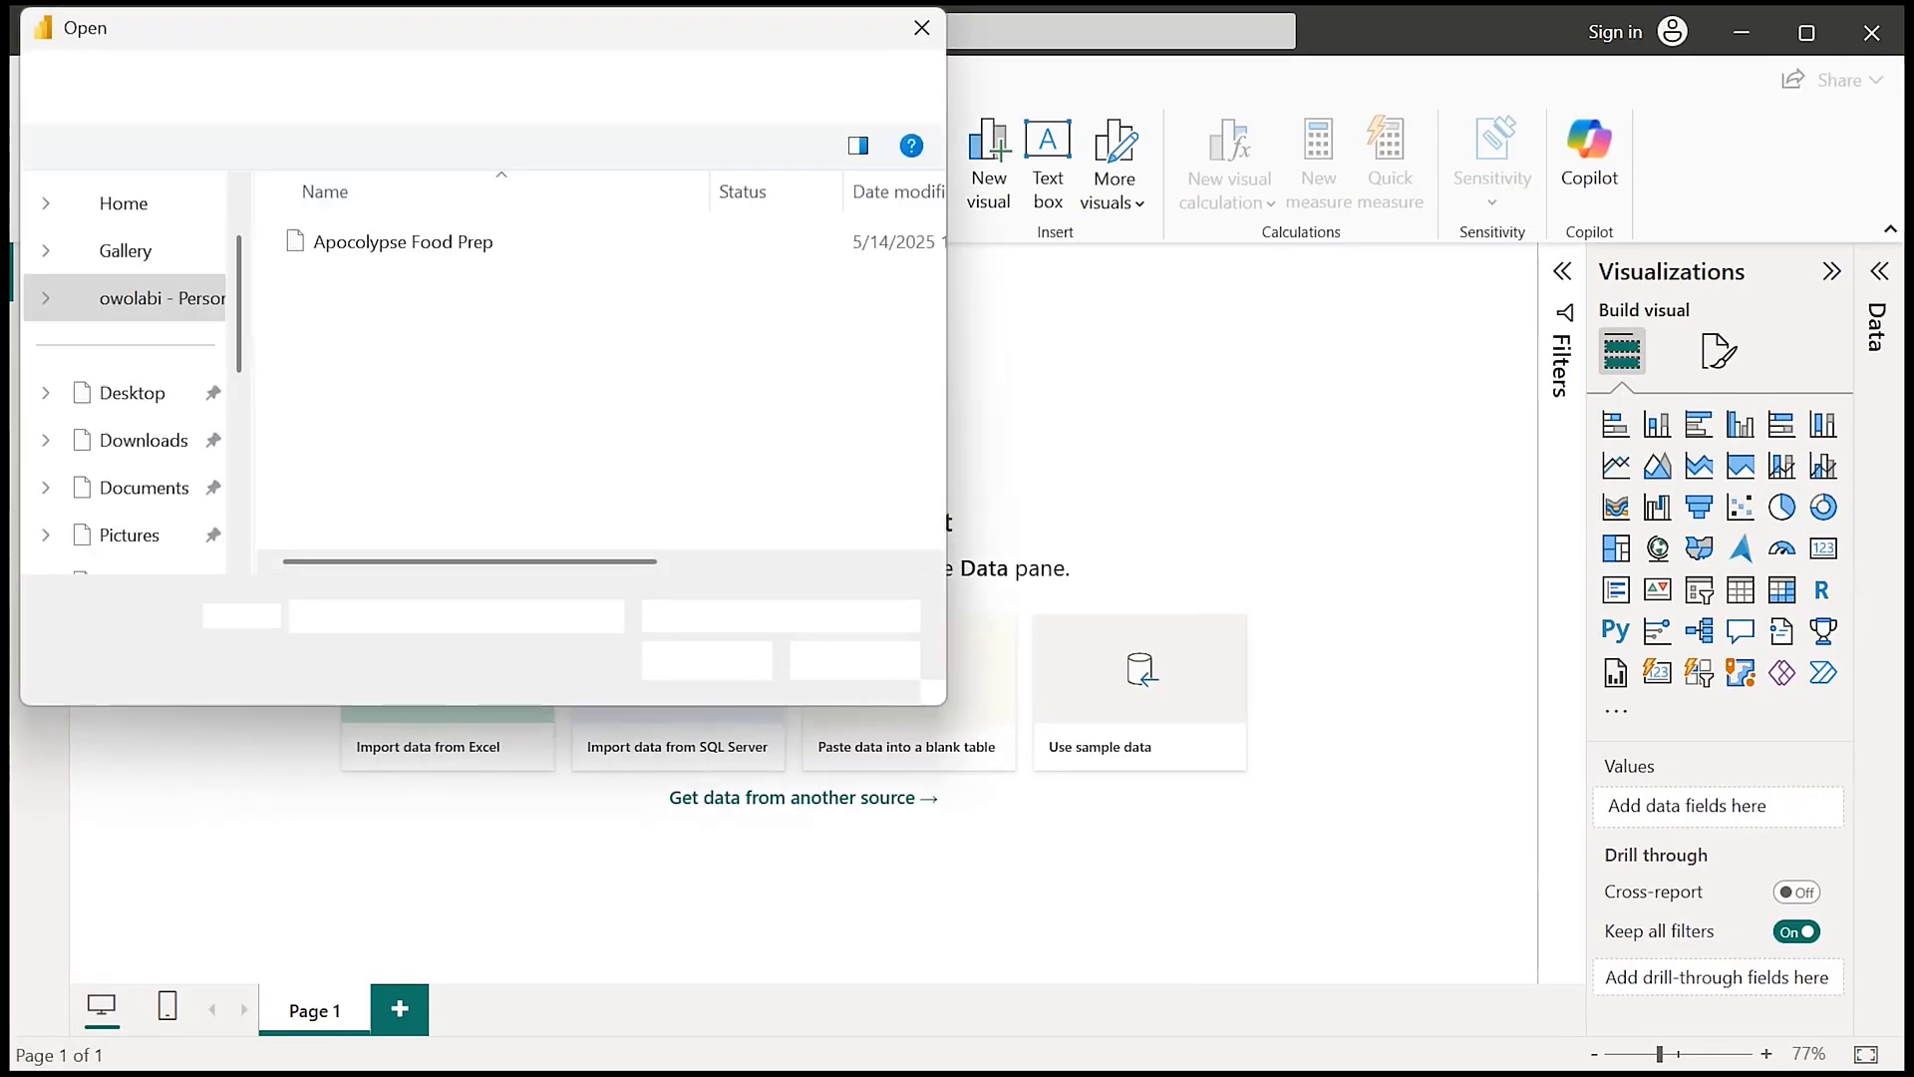
pyautogui.click(854, 661)
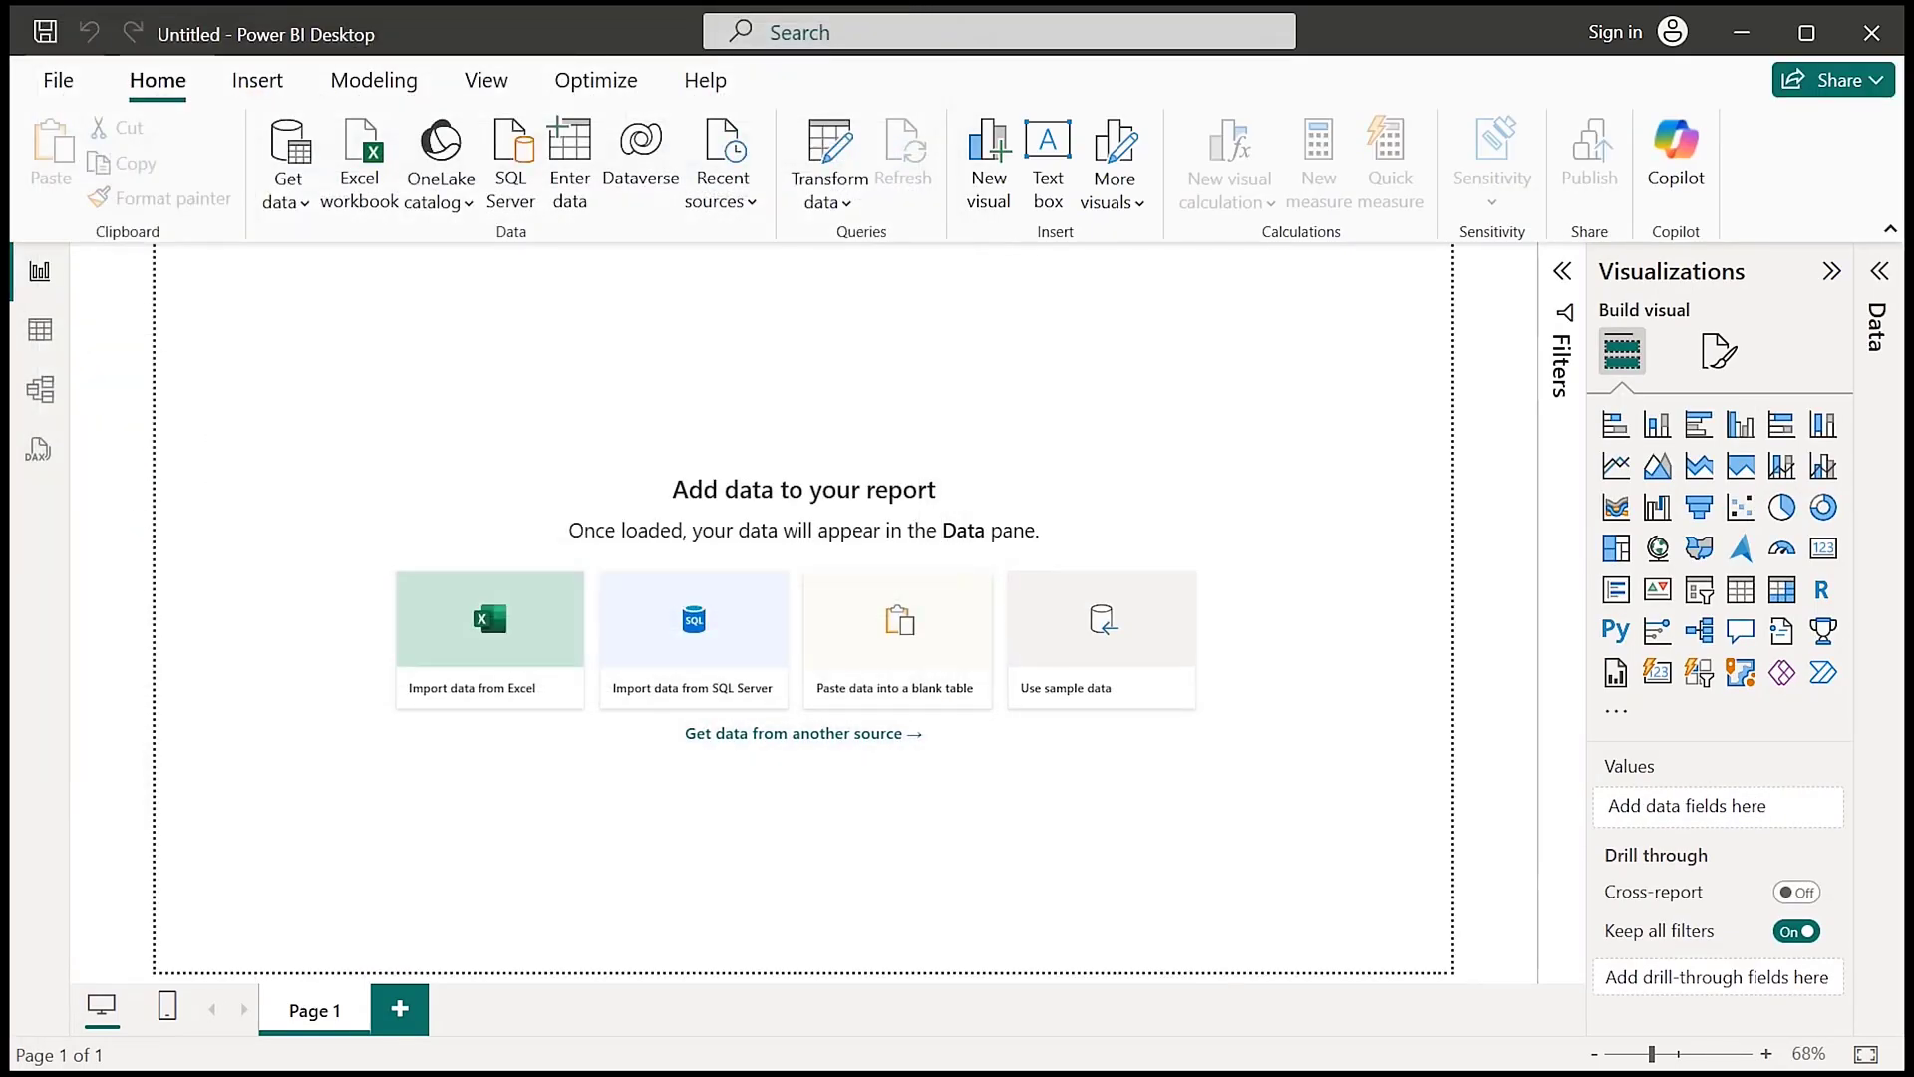
# Connect the blank report to the Apocolypse Food Prep Excel workbook as its data source
pyautogui.click(288, 189)
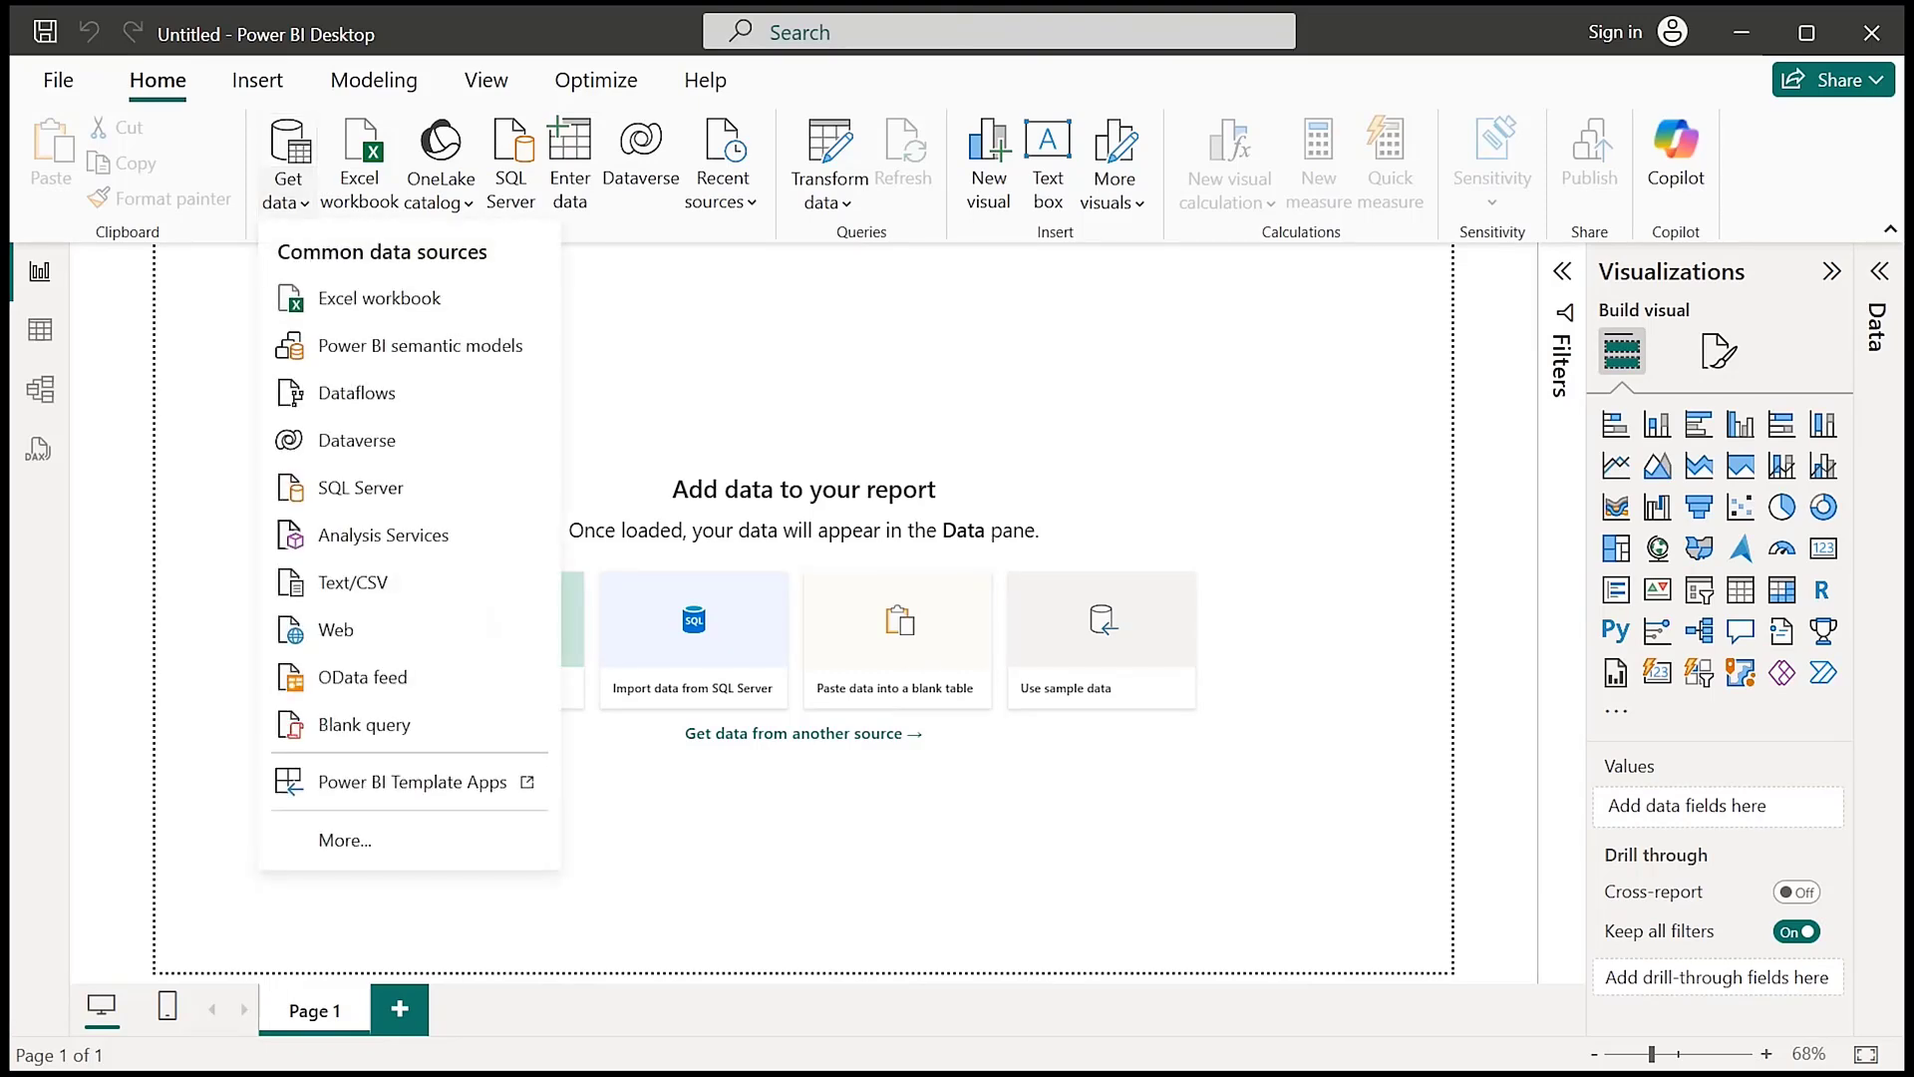
pyautogui.click(378, 298)
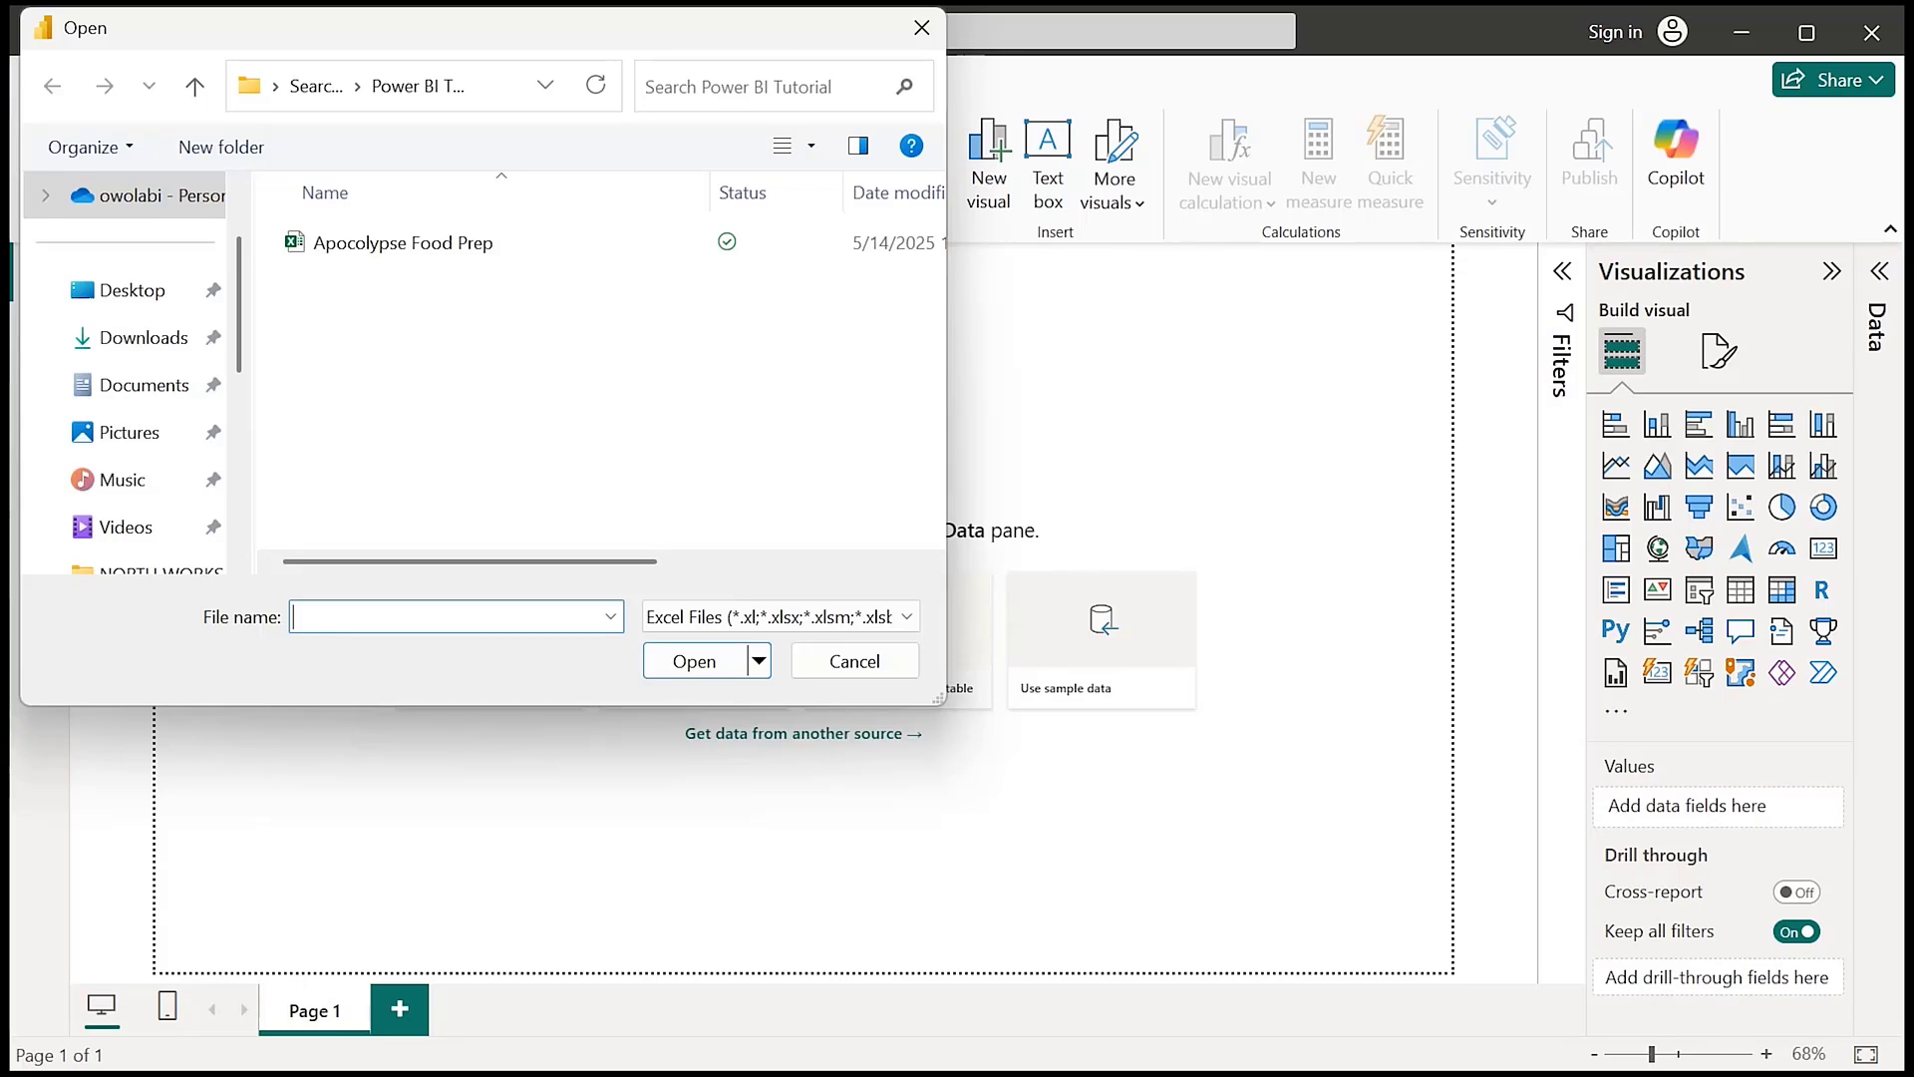
pyautogui.click(403, 242)
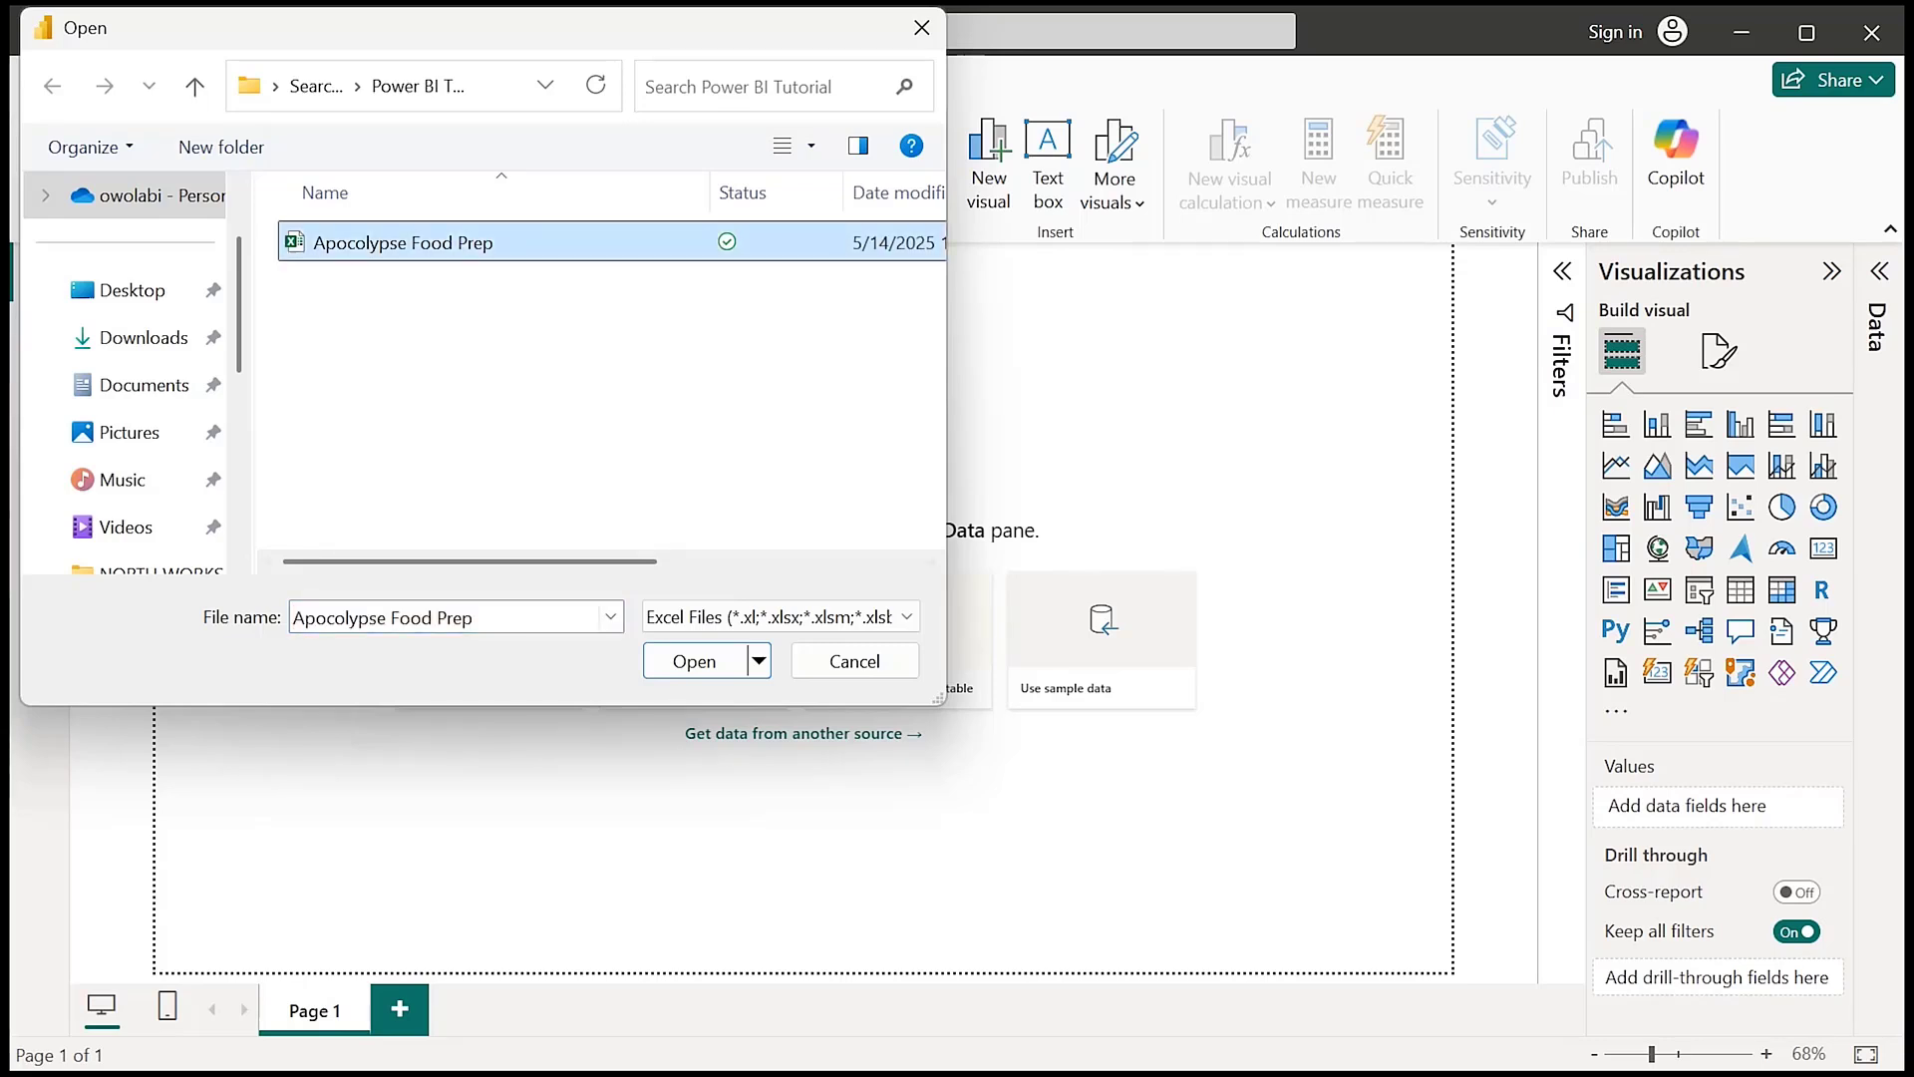
pyautogui.click(694, 661)
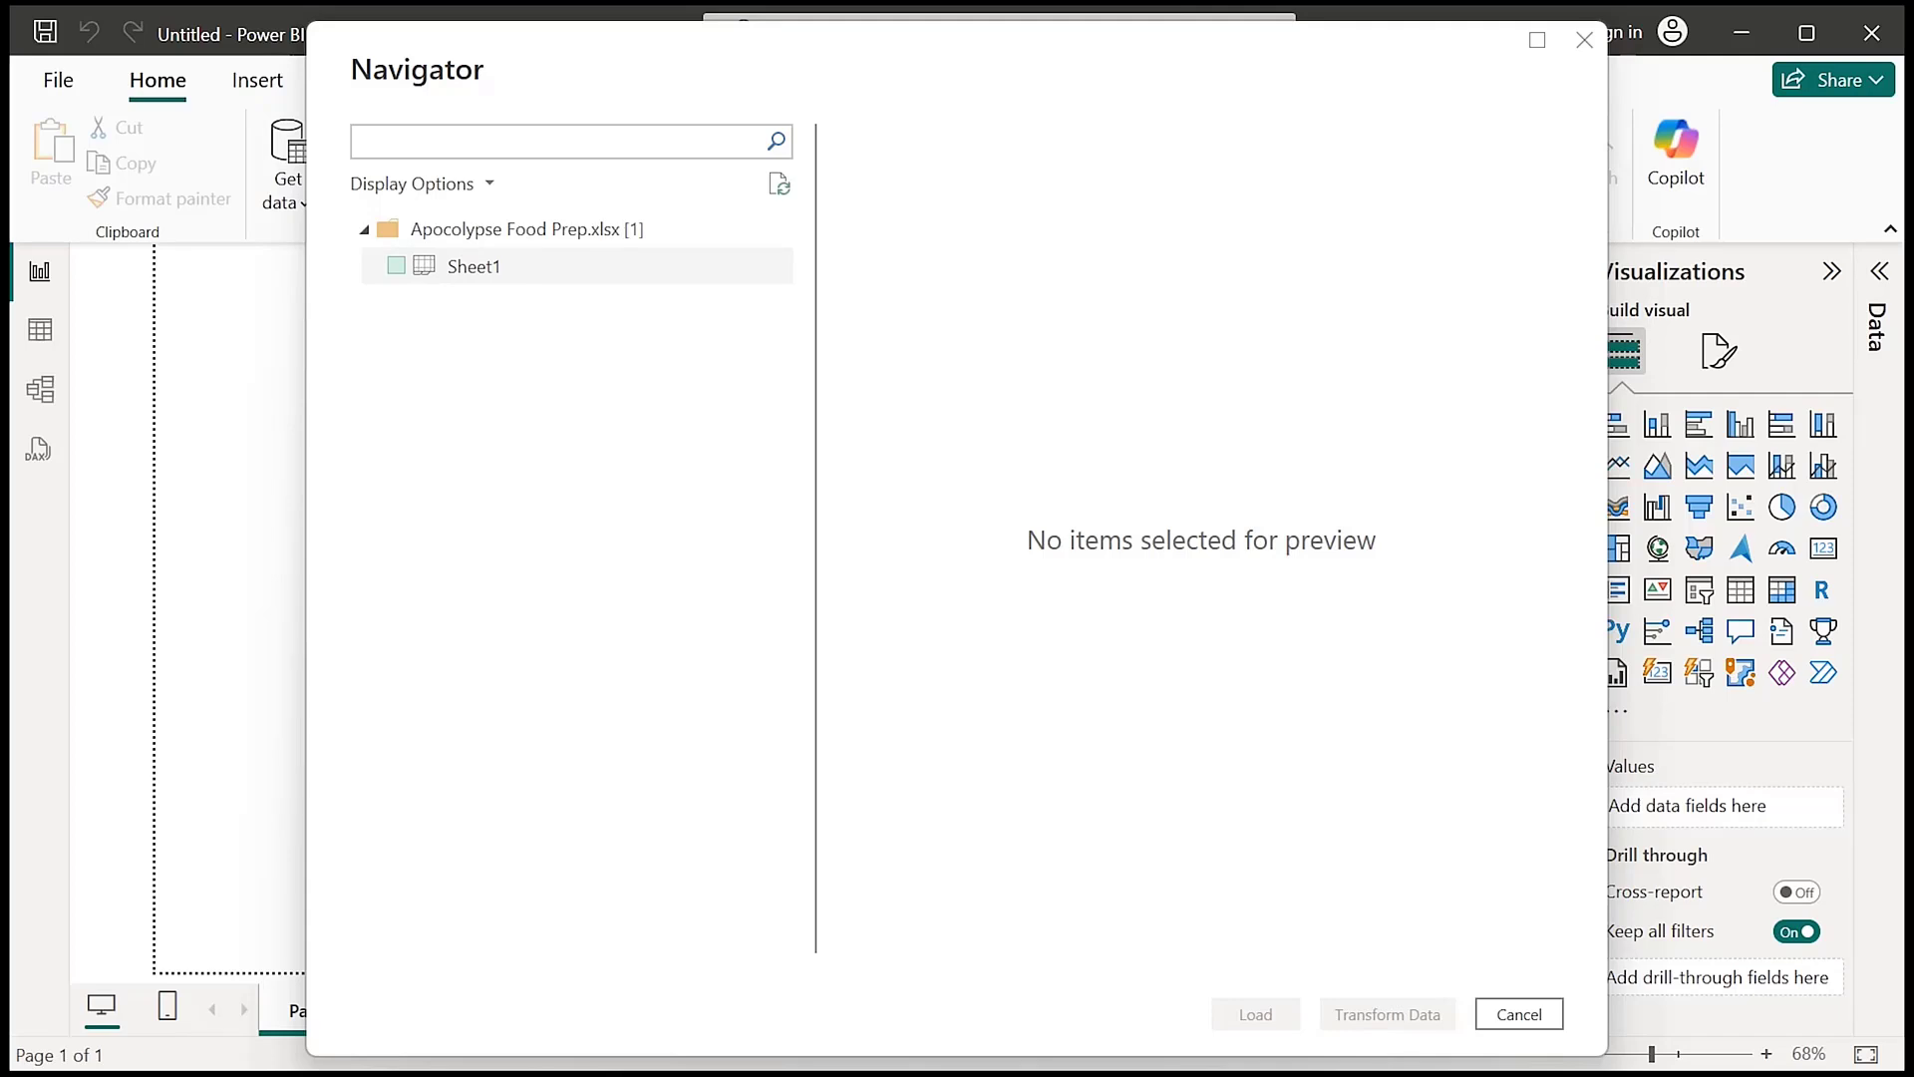
# Preview Sheet1 of the workbook, include it in the import and open it in Power Query Editor for transformation
pyautogui.click(474, 266)
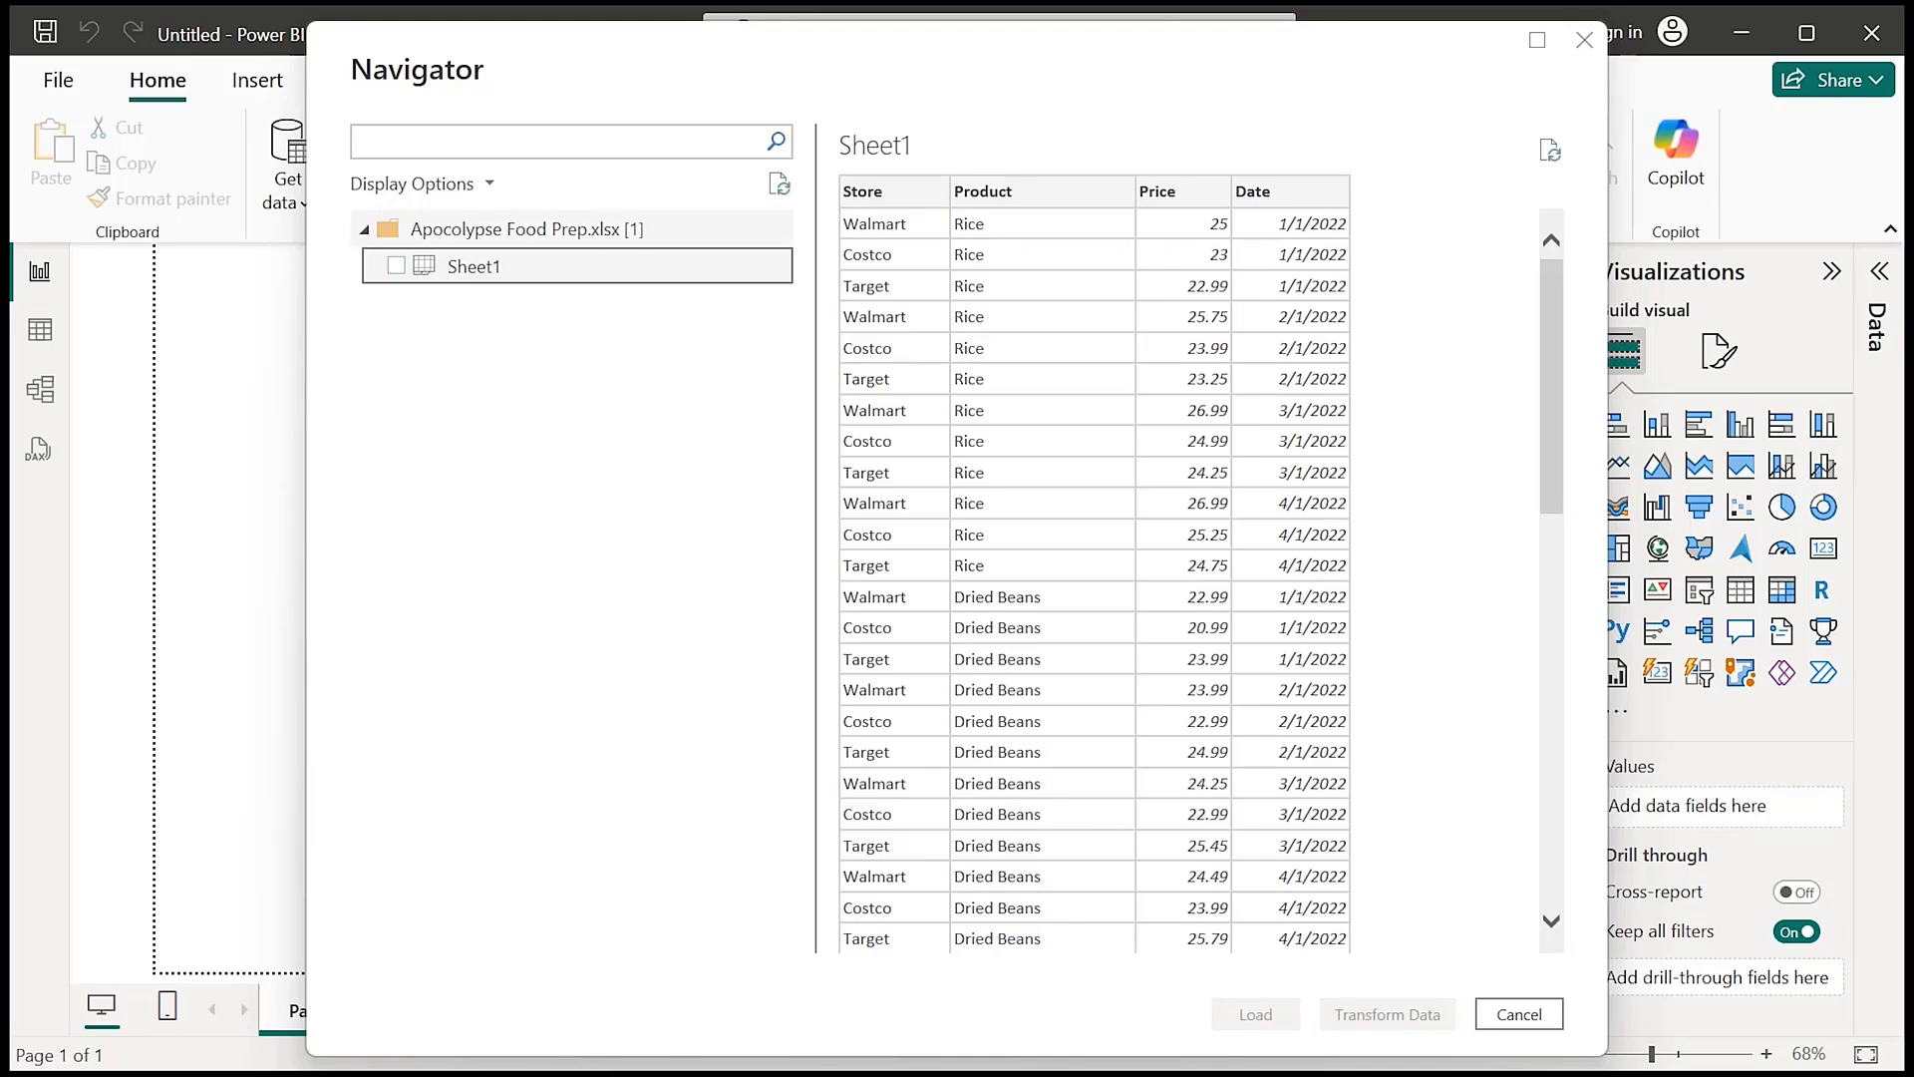
pyautogui.click(526, 229)
pyautogui.click(473, 267)
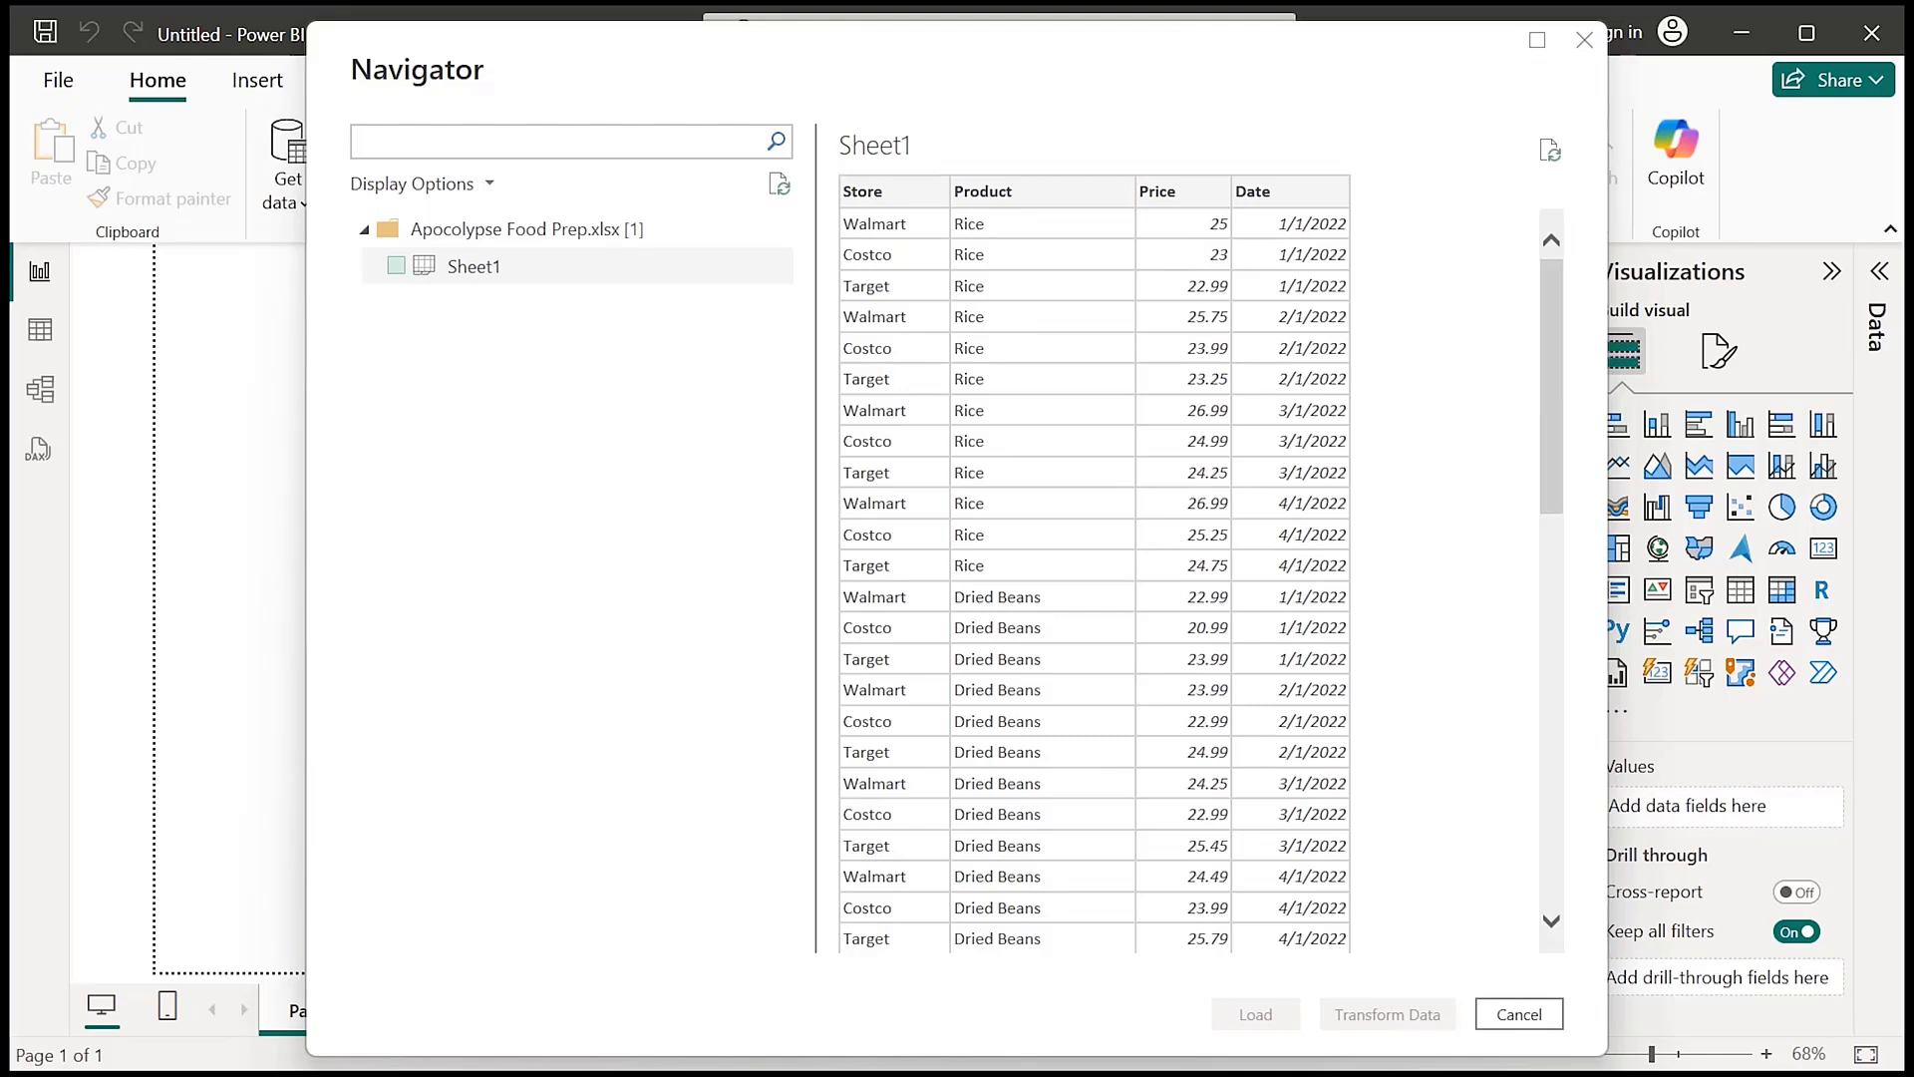
pyautogui.click(397, 266)
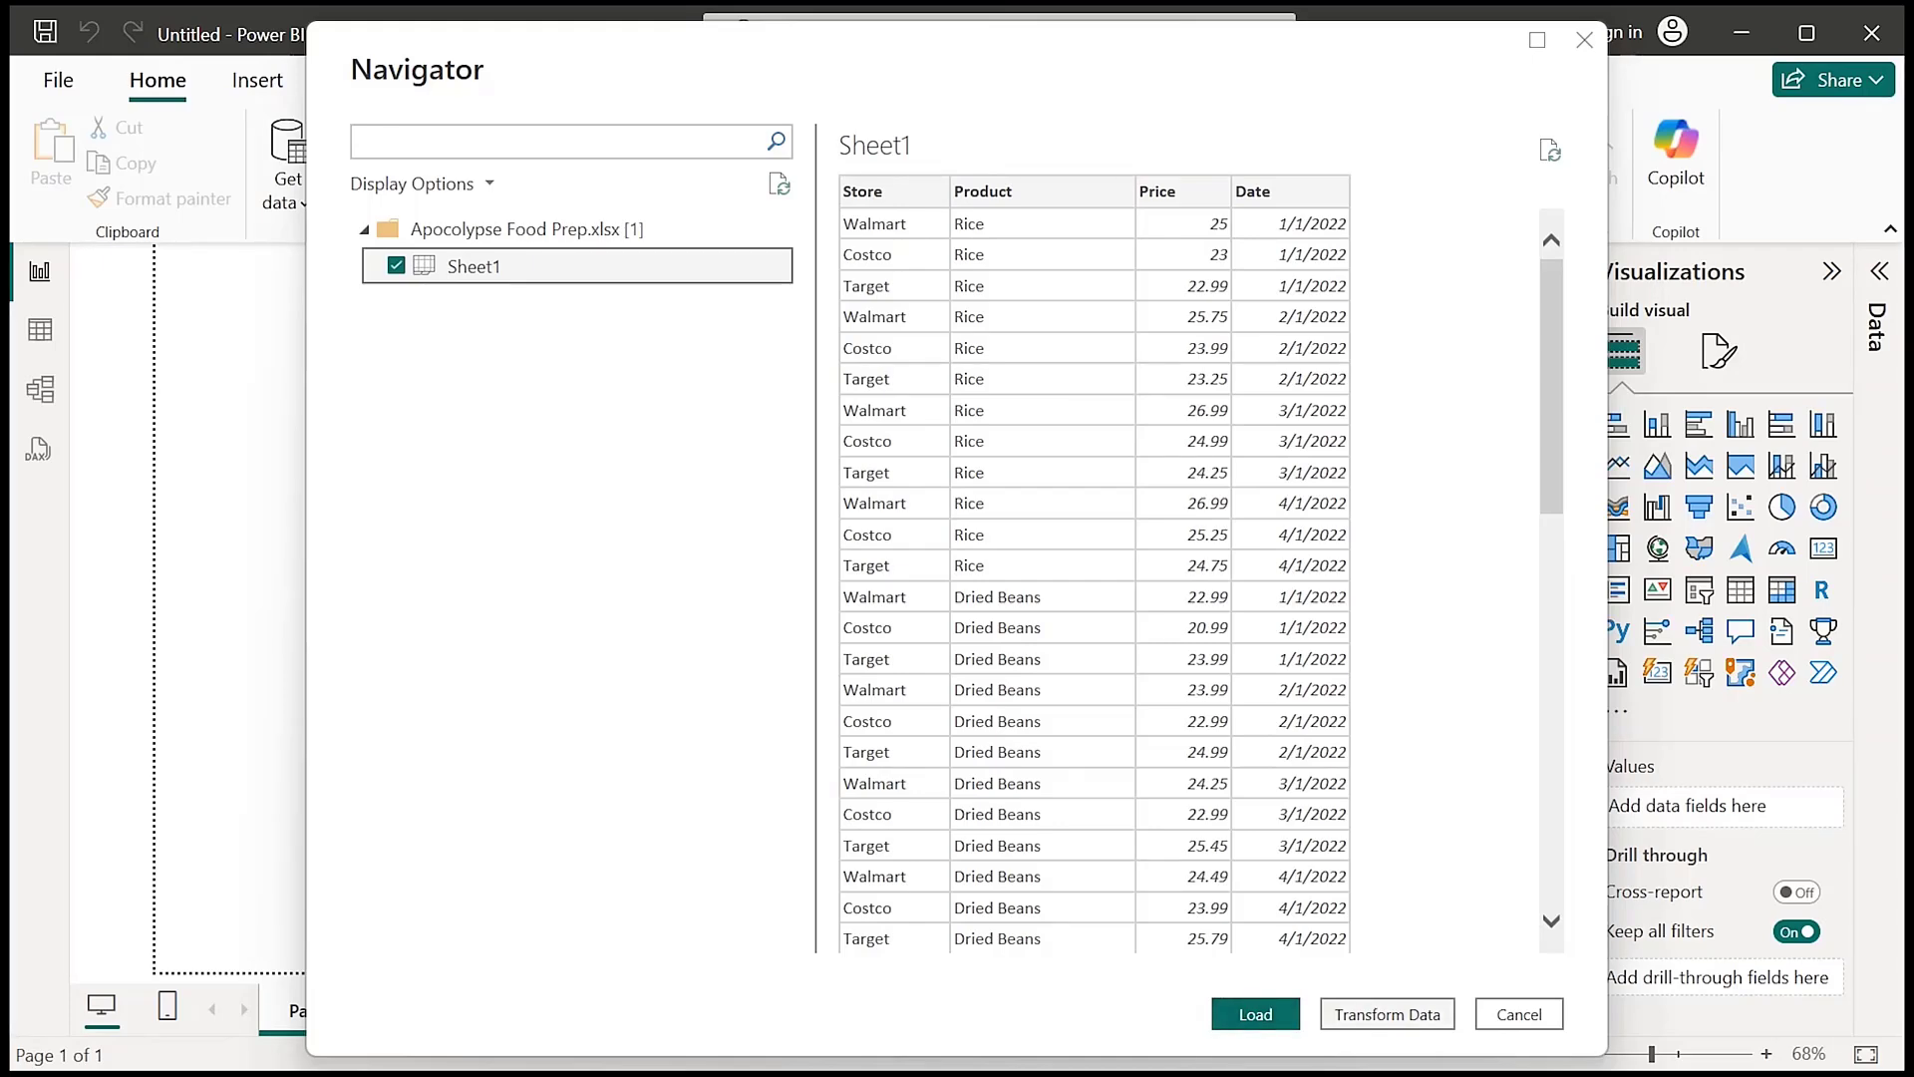
pyautogui.press('Escape')
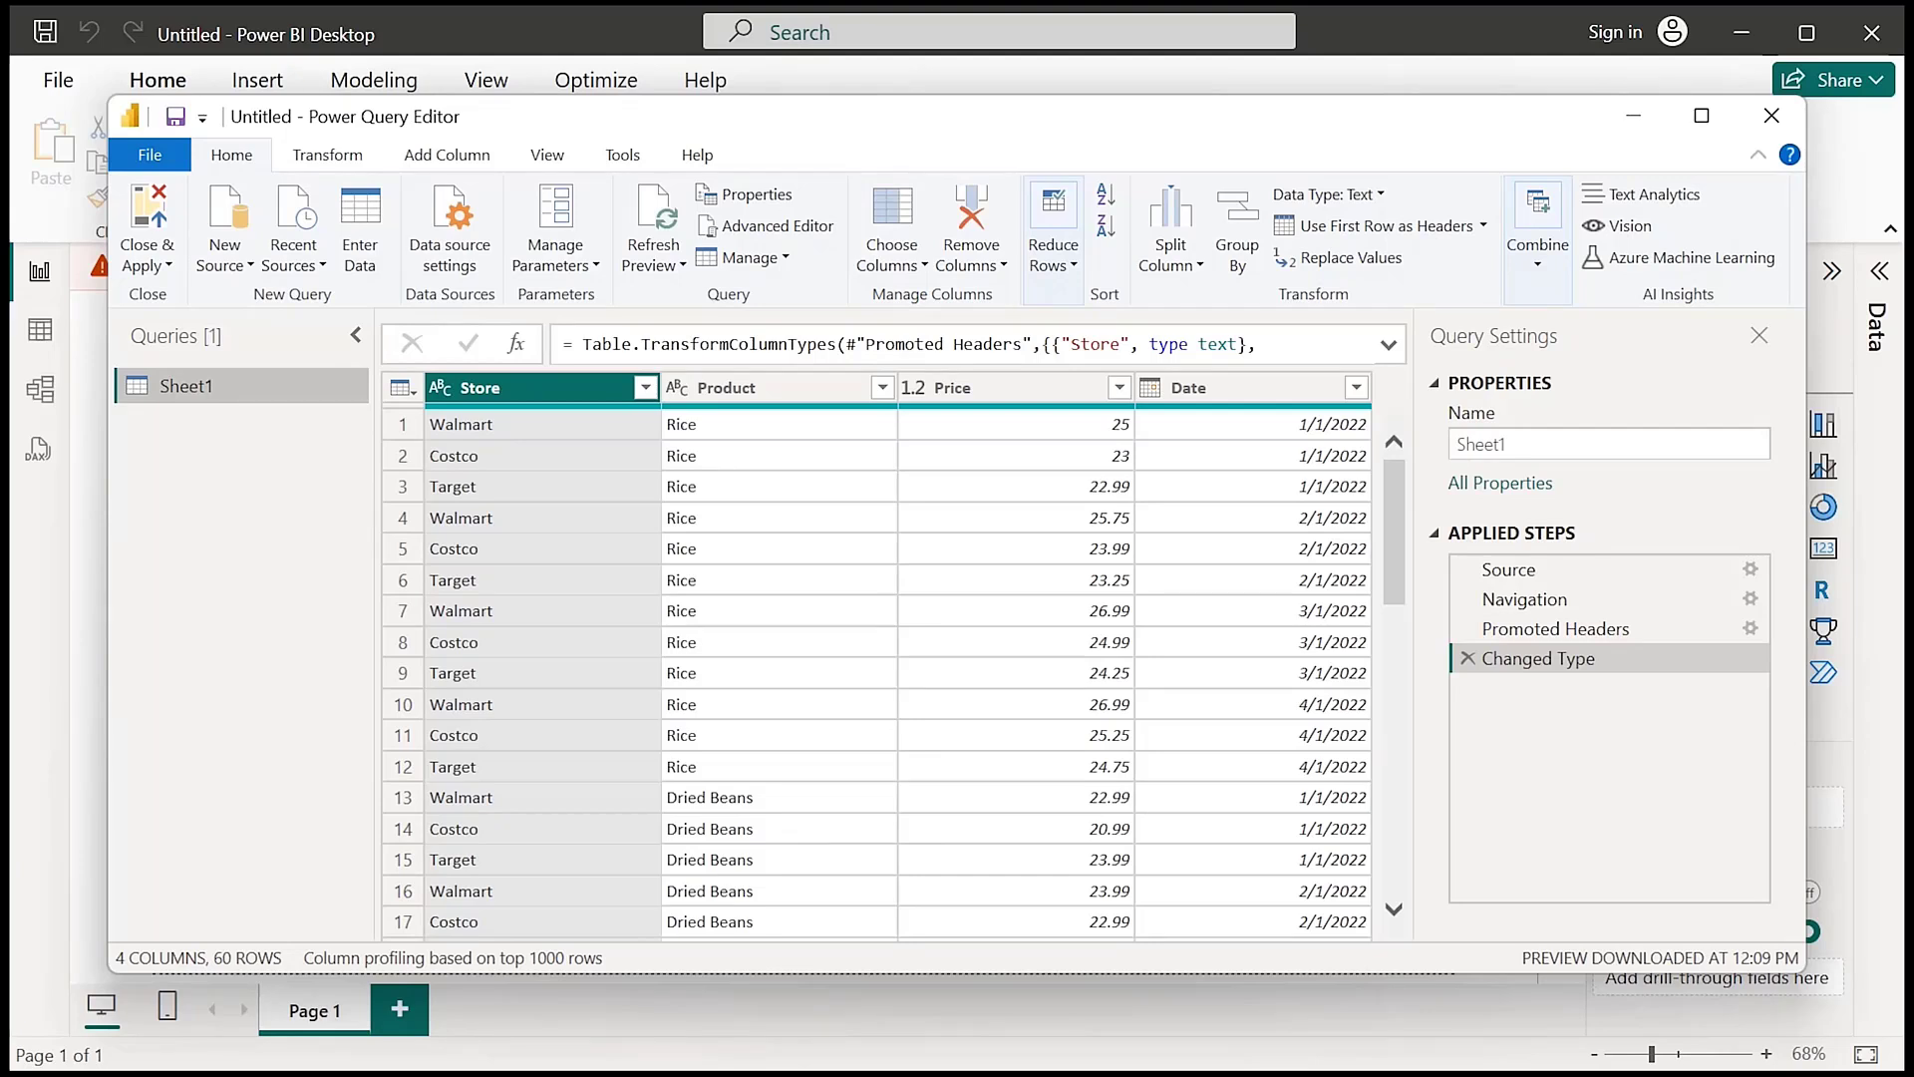
# Try renaming the Date column to Date_Purchased, and remove the resulting rename from the applied steps
pyautogui.click(1237, 388)
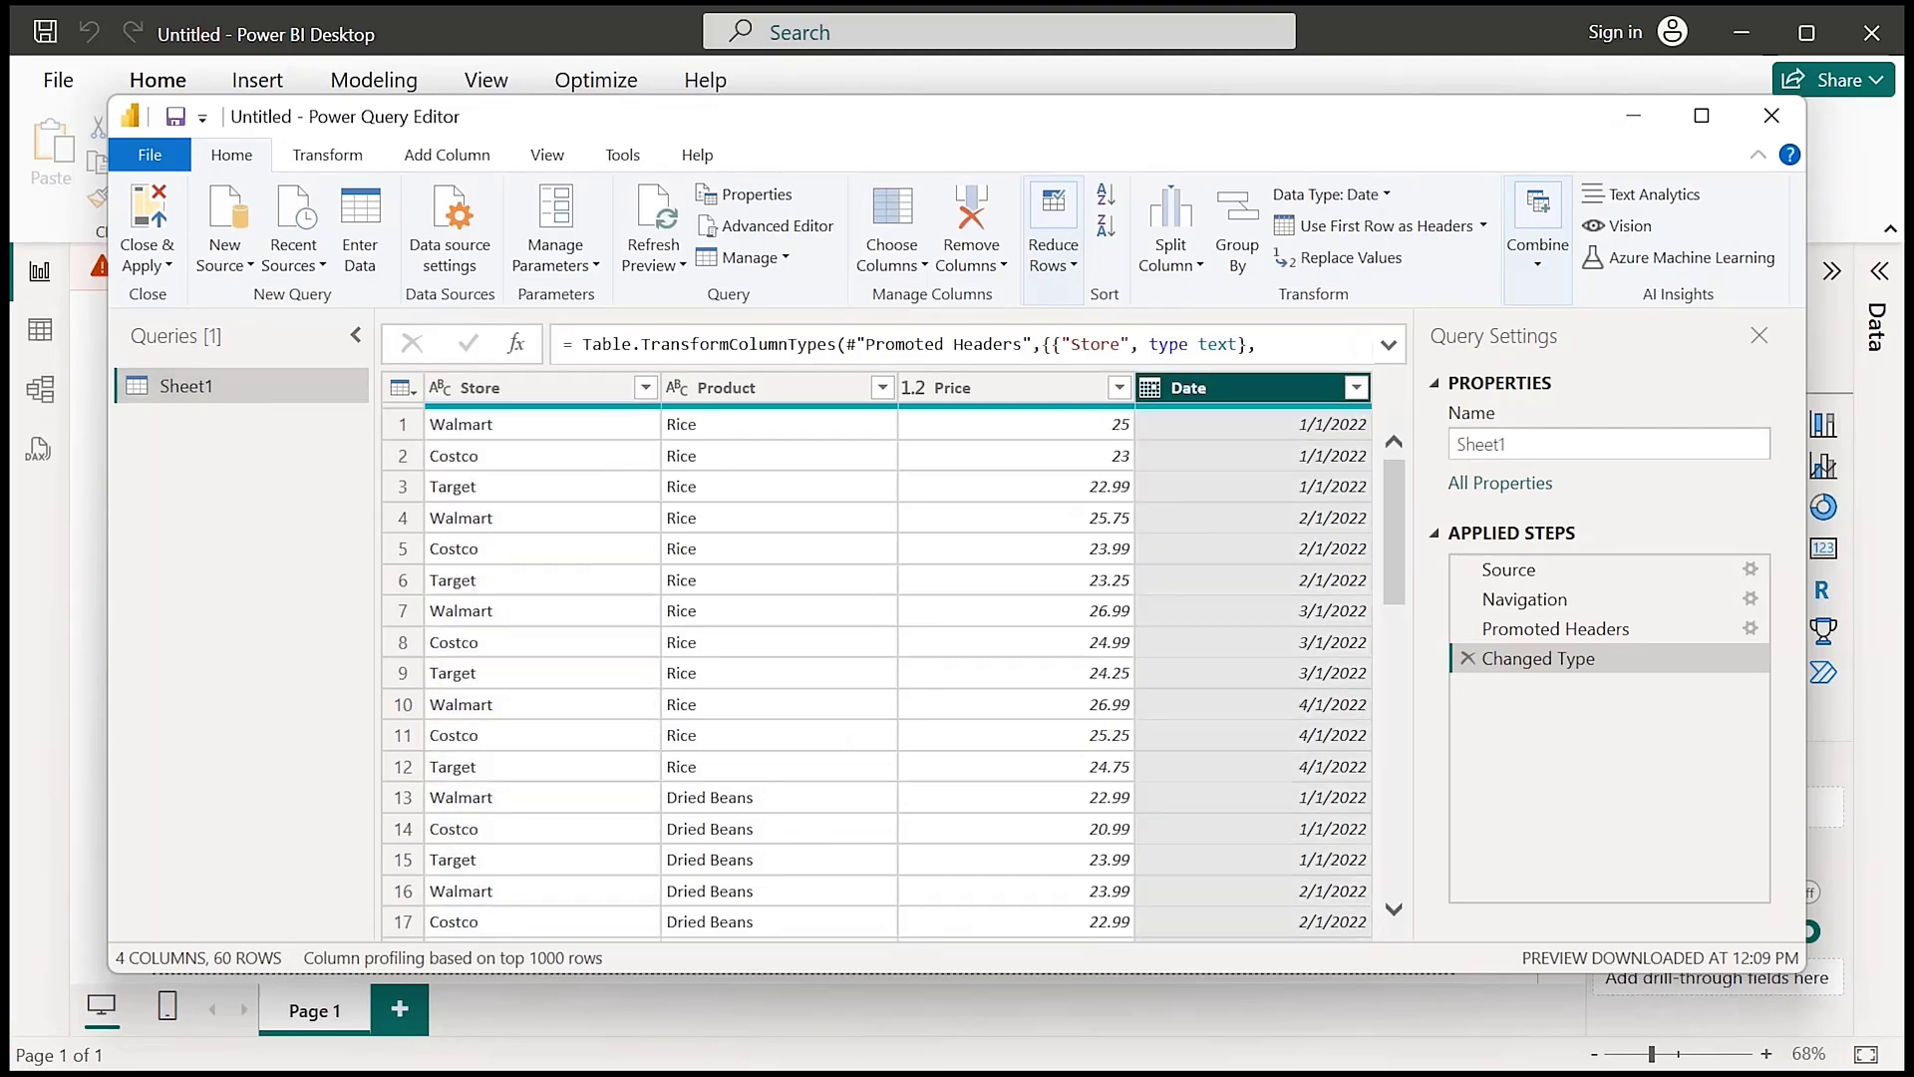
pyautogui.doubleClick(1227, 388)
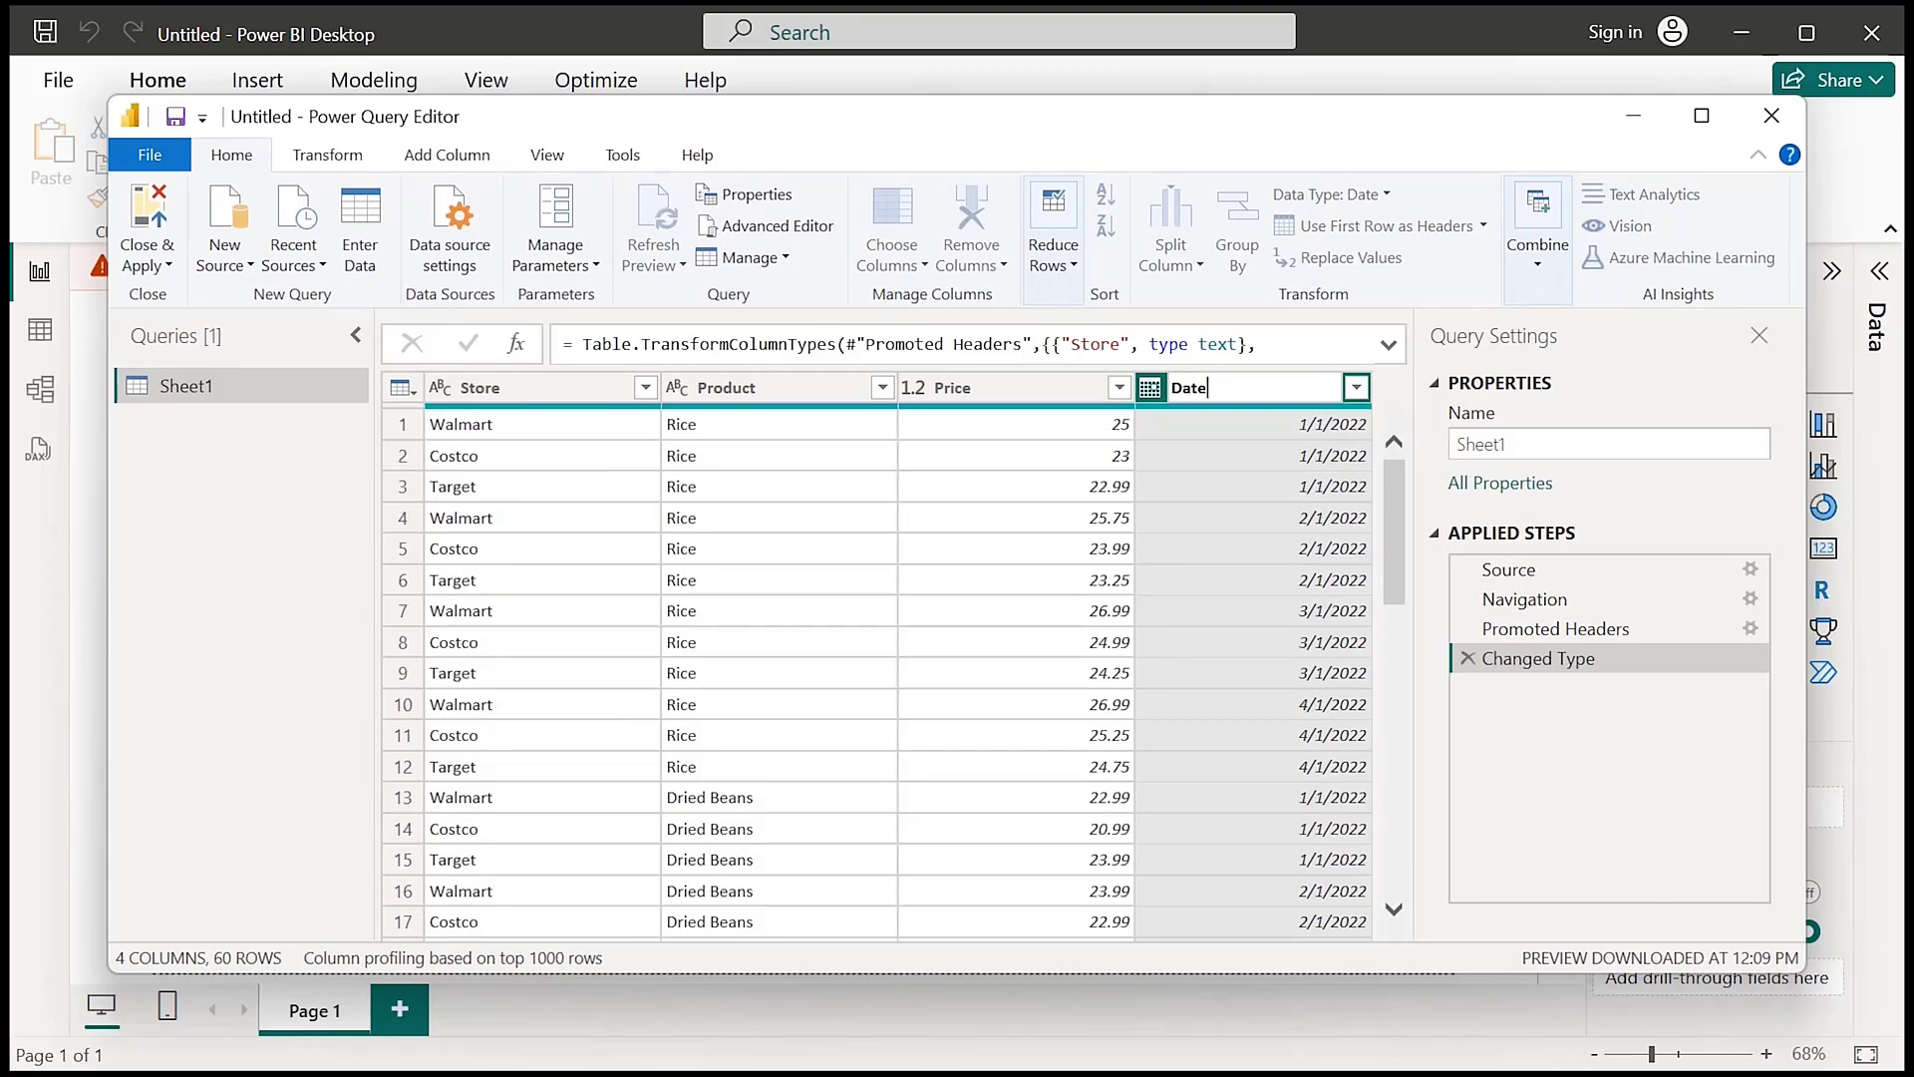
pyautogui.write('_purchasedP')
pyautogui.click(1293, 388)
pyautogui.press('Return')
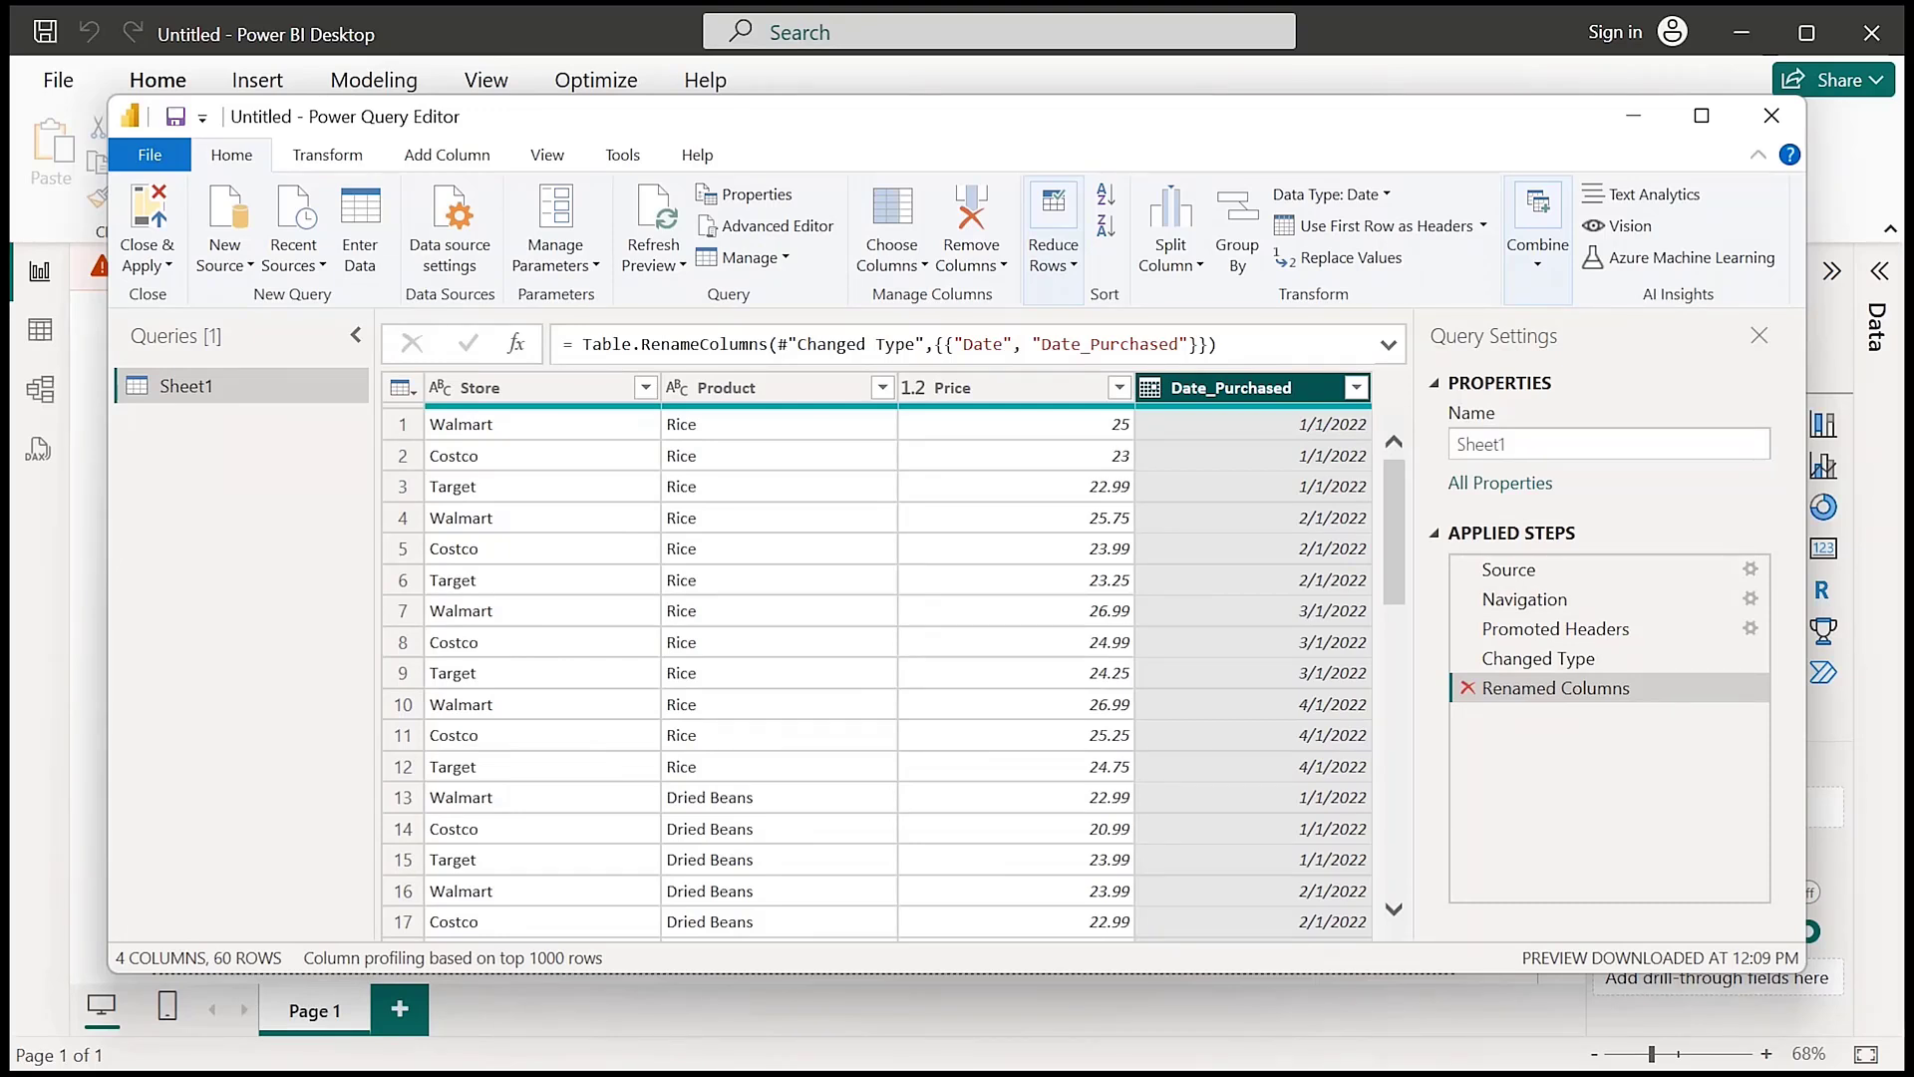
pyautogui.click(1467, 688)
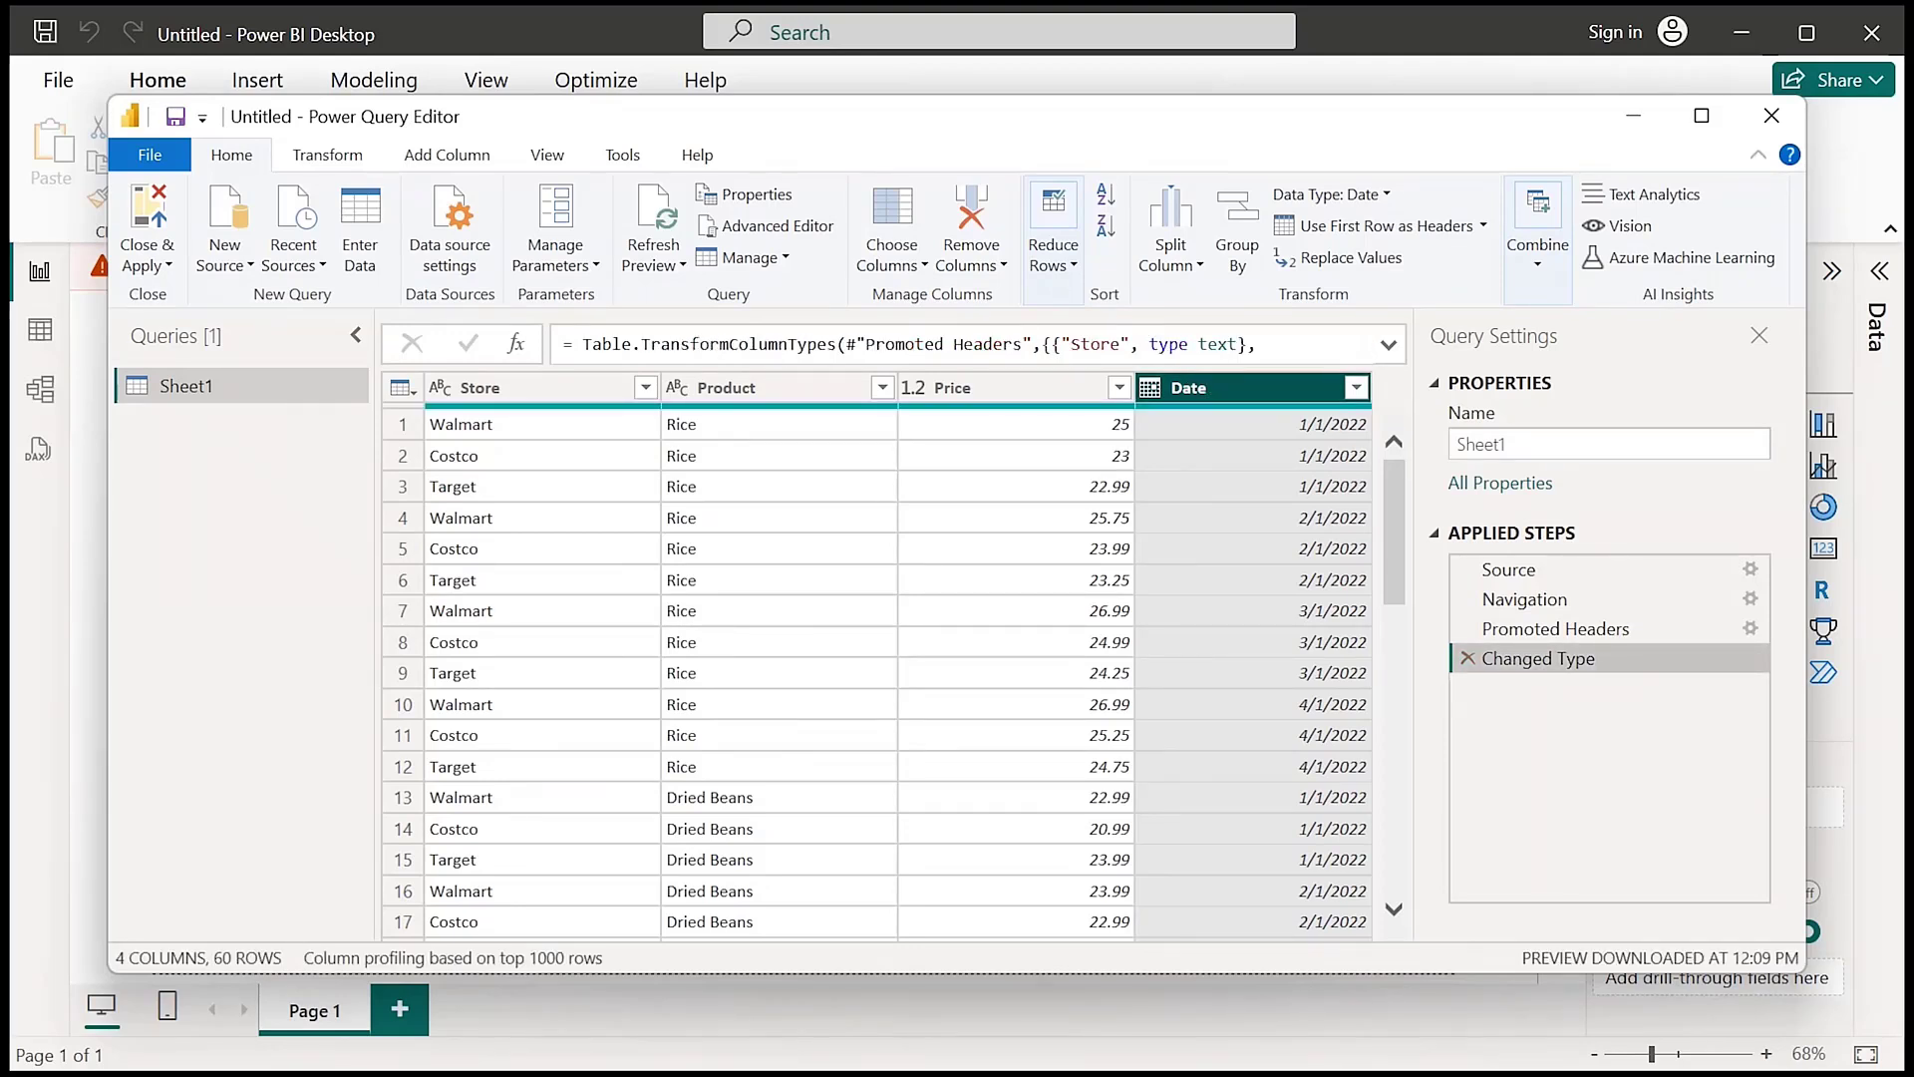
# Rename the Date column of Sheet1 to Date_Purchased
pyautogui.doubleClick(1189, 388)
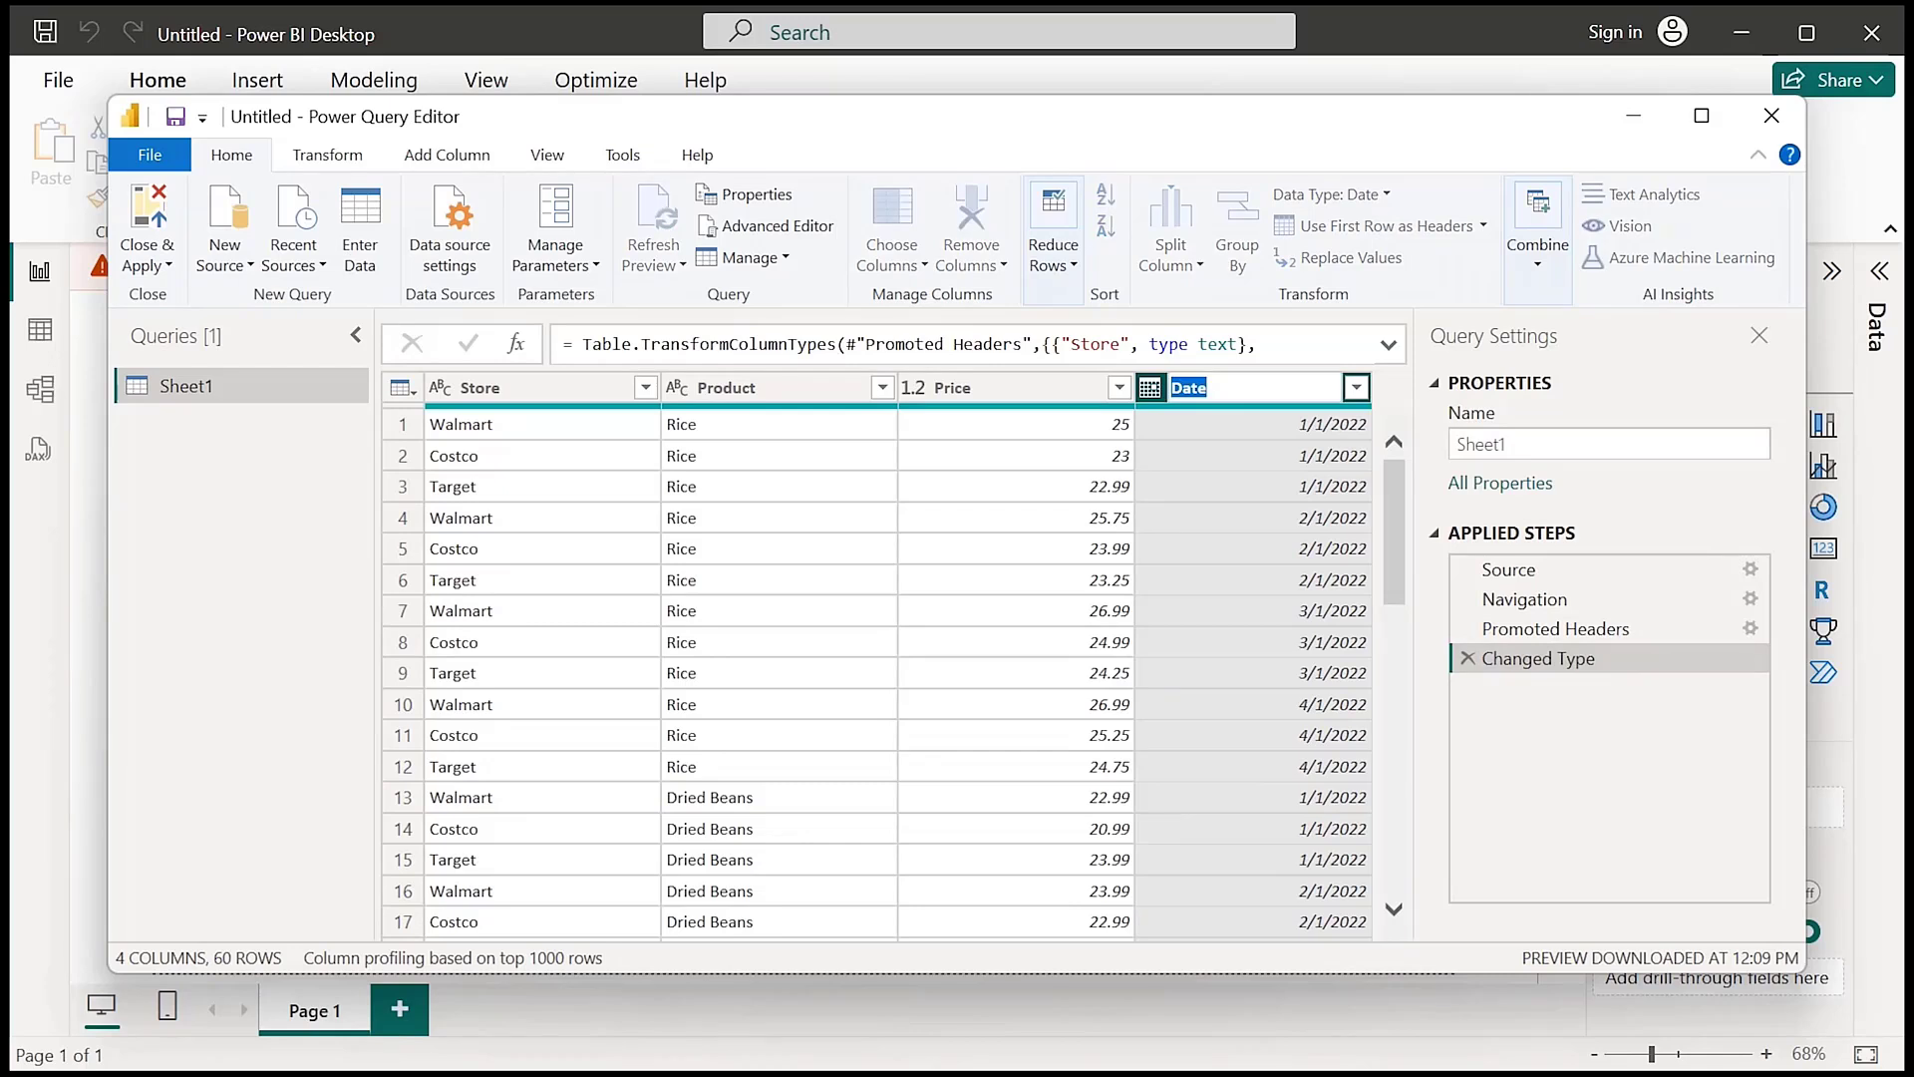
pyautogui.click(1209, 388)
pyautogui.write('_Purcja')
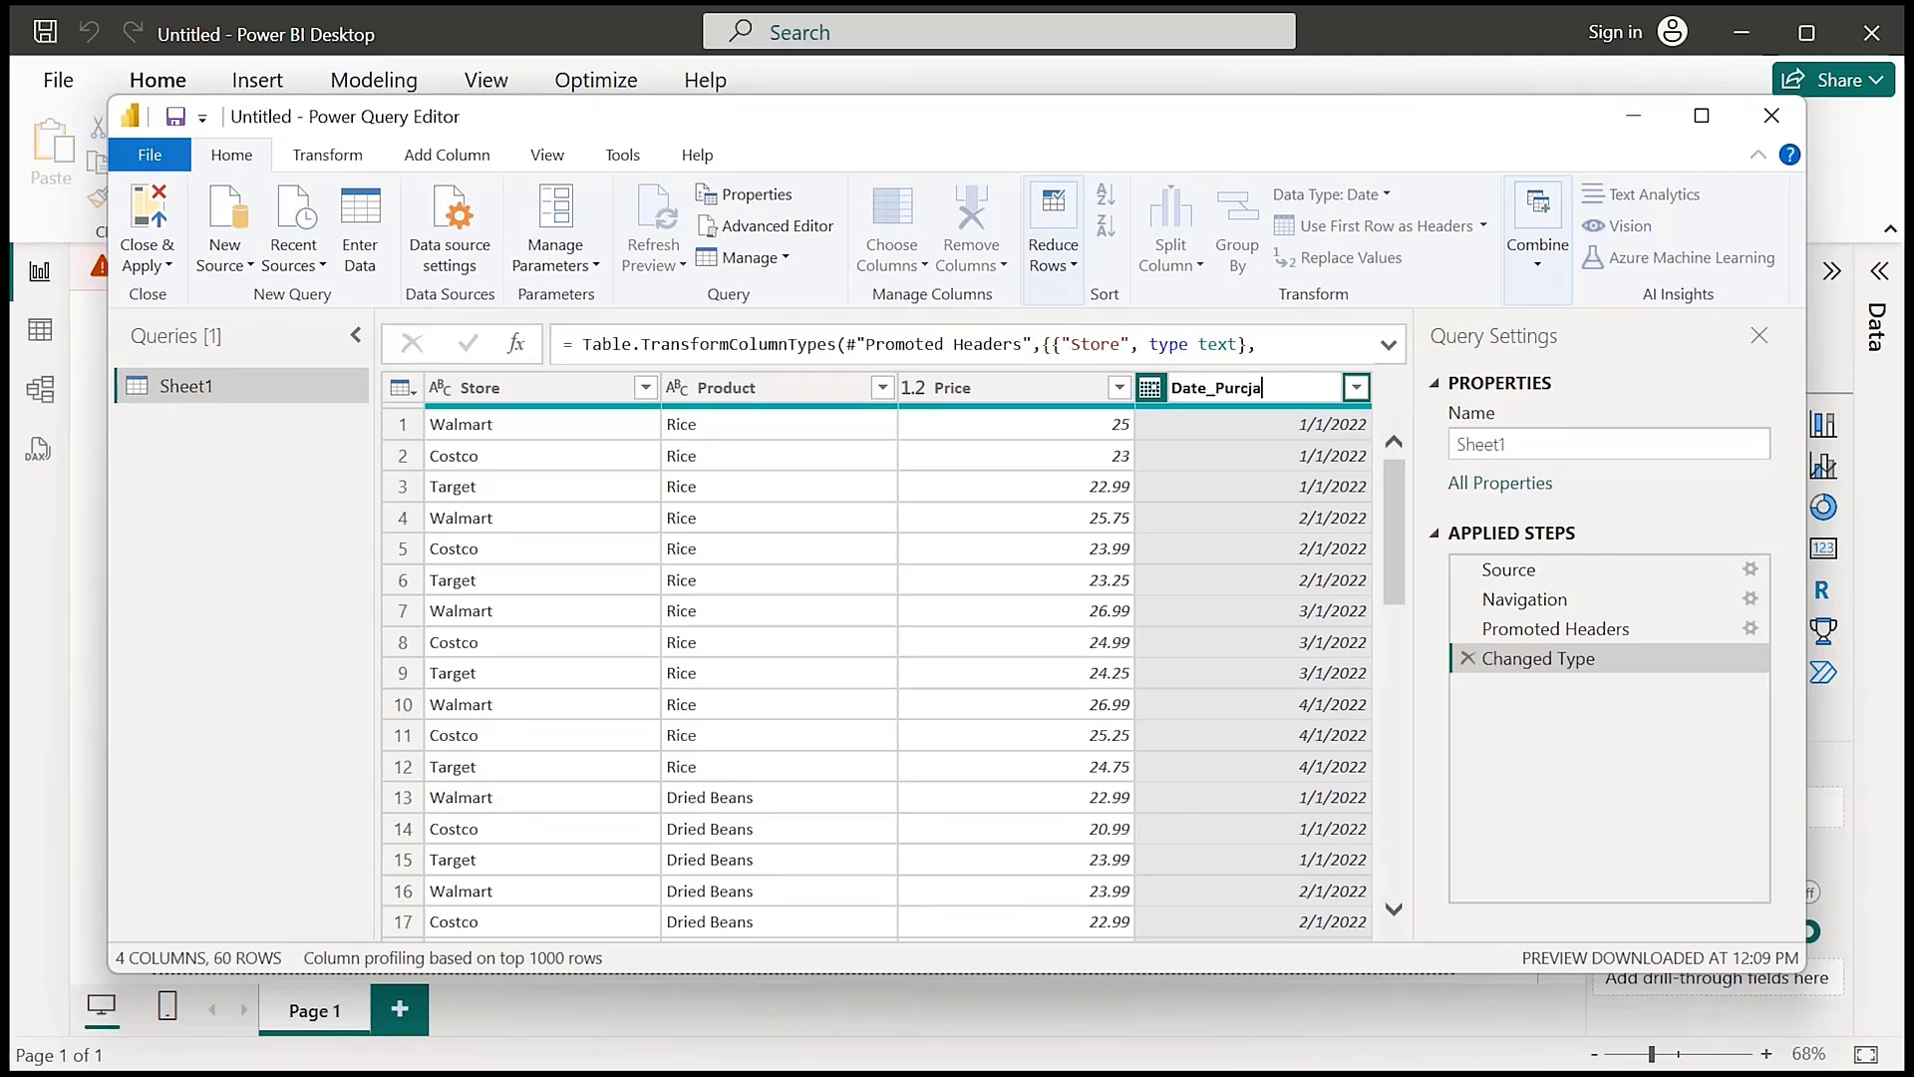
pyautogui.write('sed')
pyautogui.press('Left')
pyautogui.press('Left')
pyautogui.press('Left')
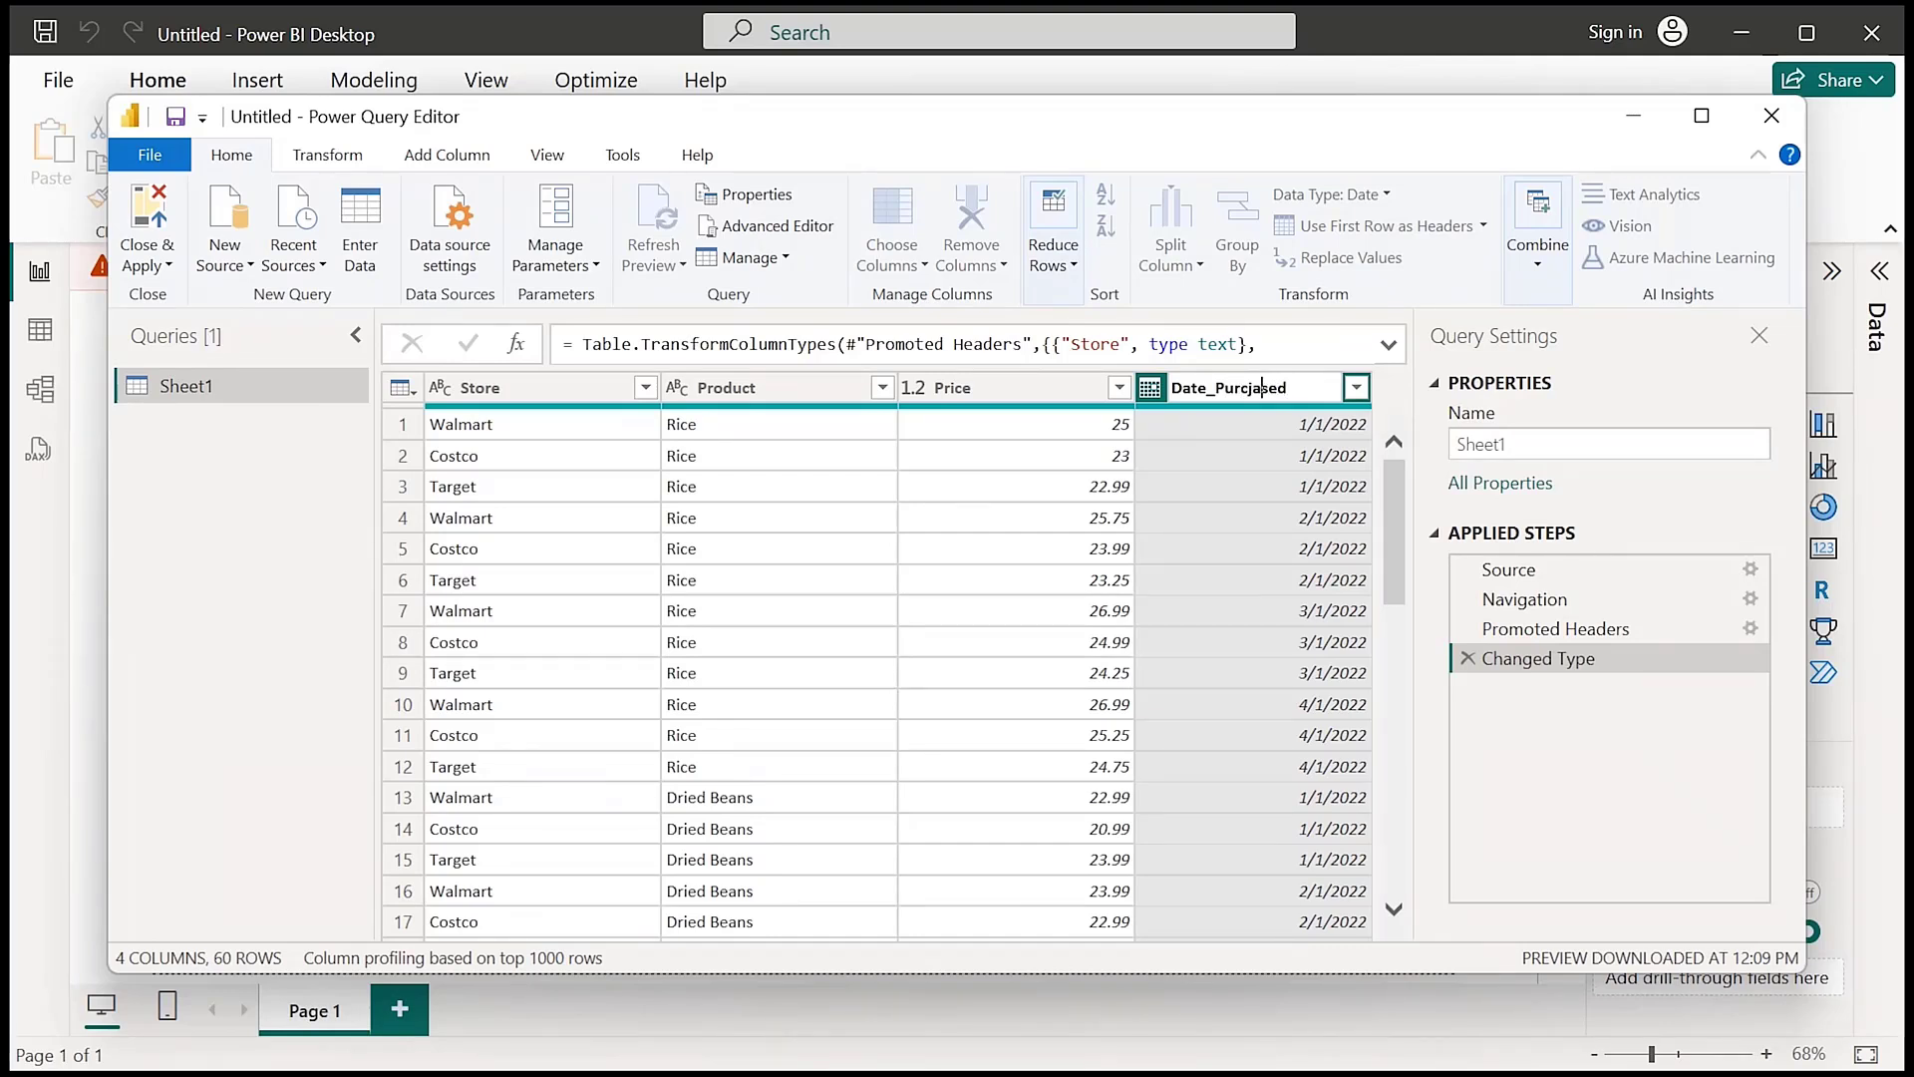
pyautogui.press('BackSpace')
pyautogui.write('h')
pyautogui.press('Return')
pyautogui.press('Return')
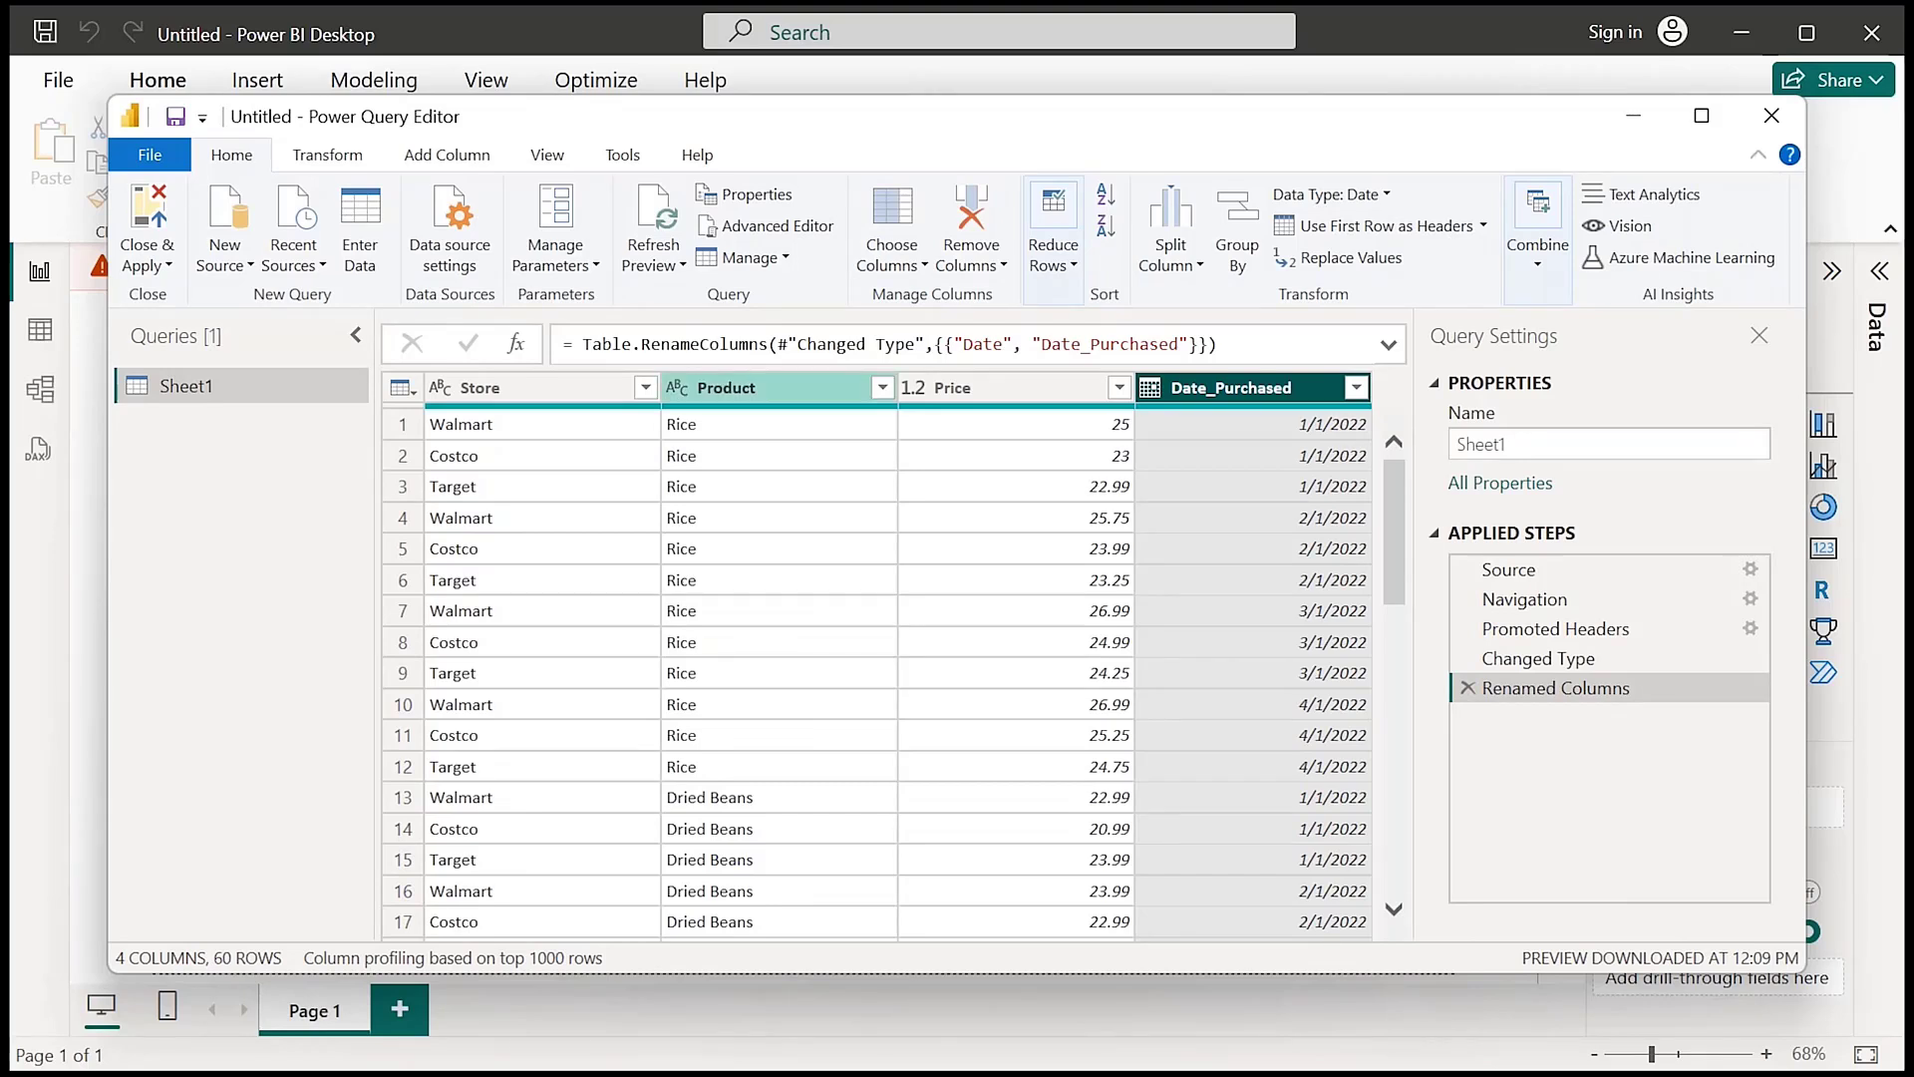
# Filter Milk out of the Product column, and apply the query changes to load Sheet1 into the report
pyautogui.click(883, 387)
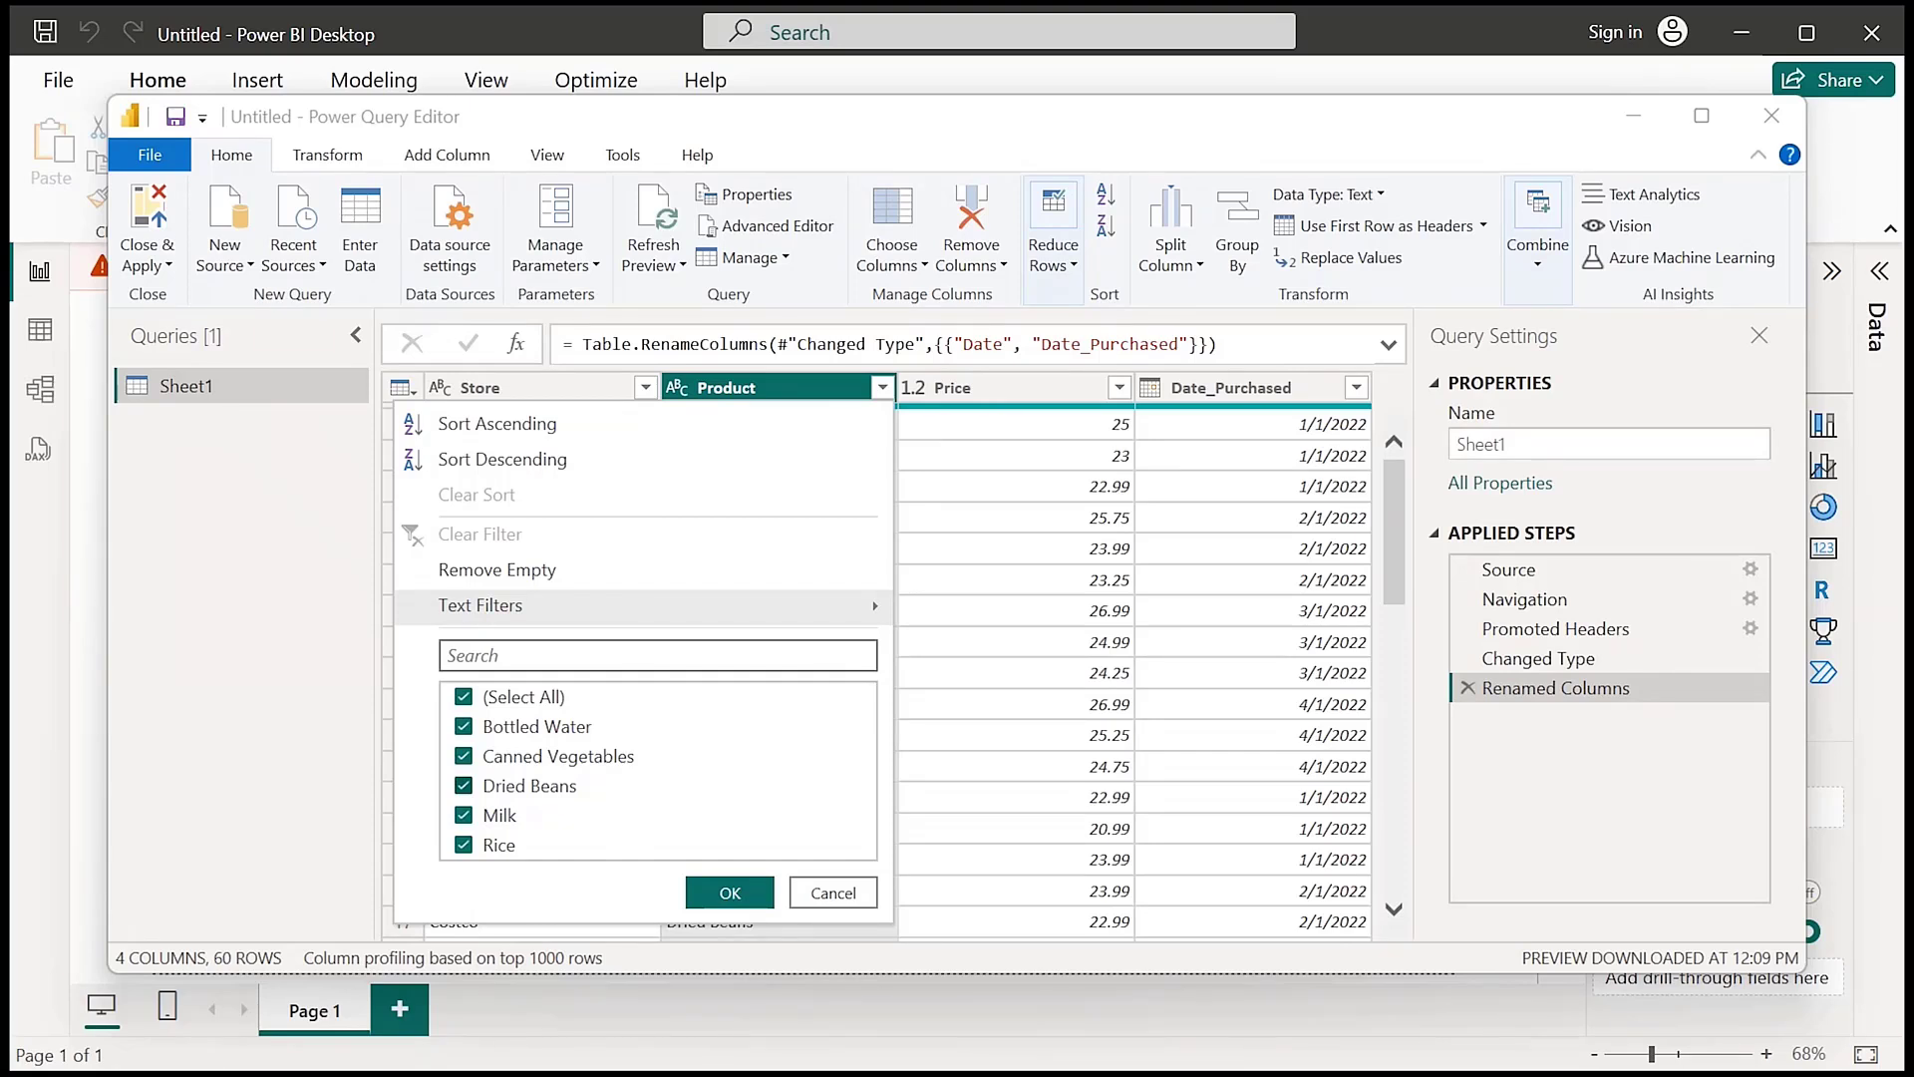
pyautogui.click(465, 816)
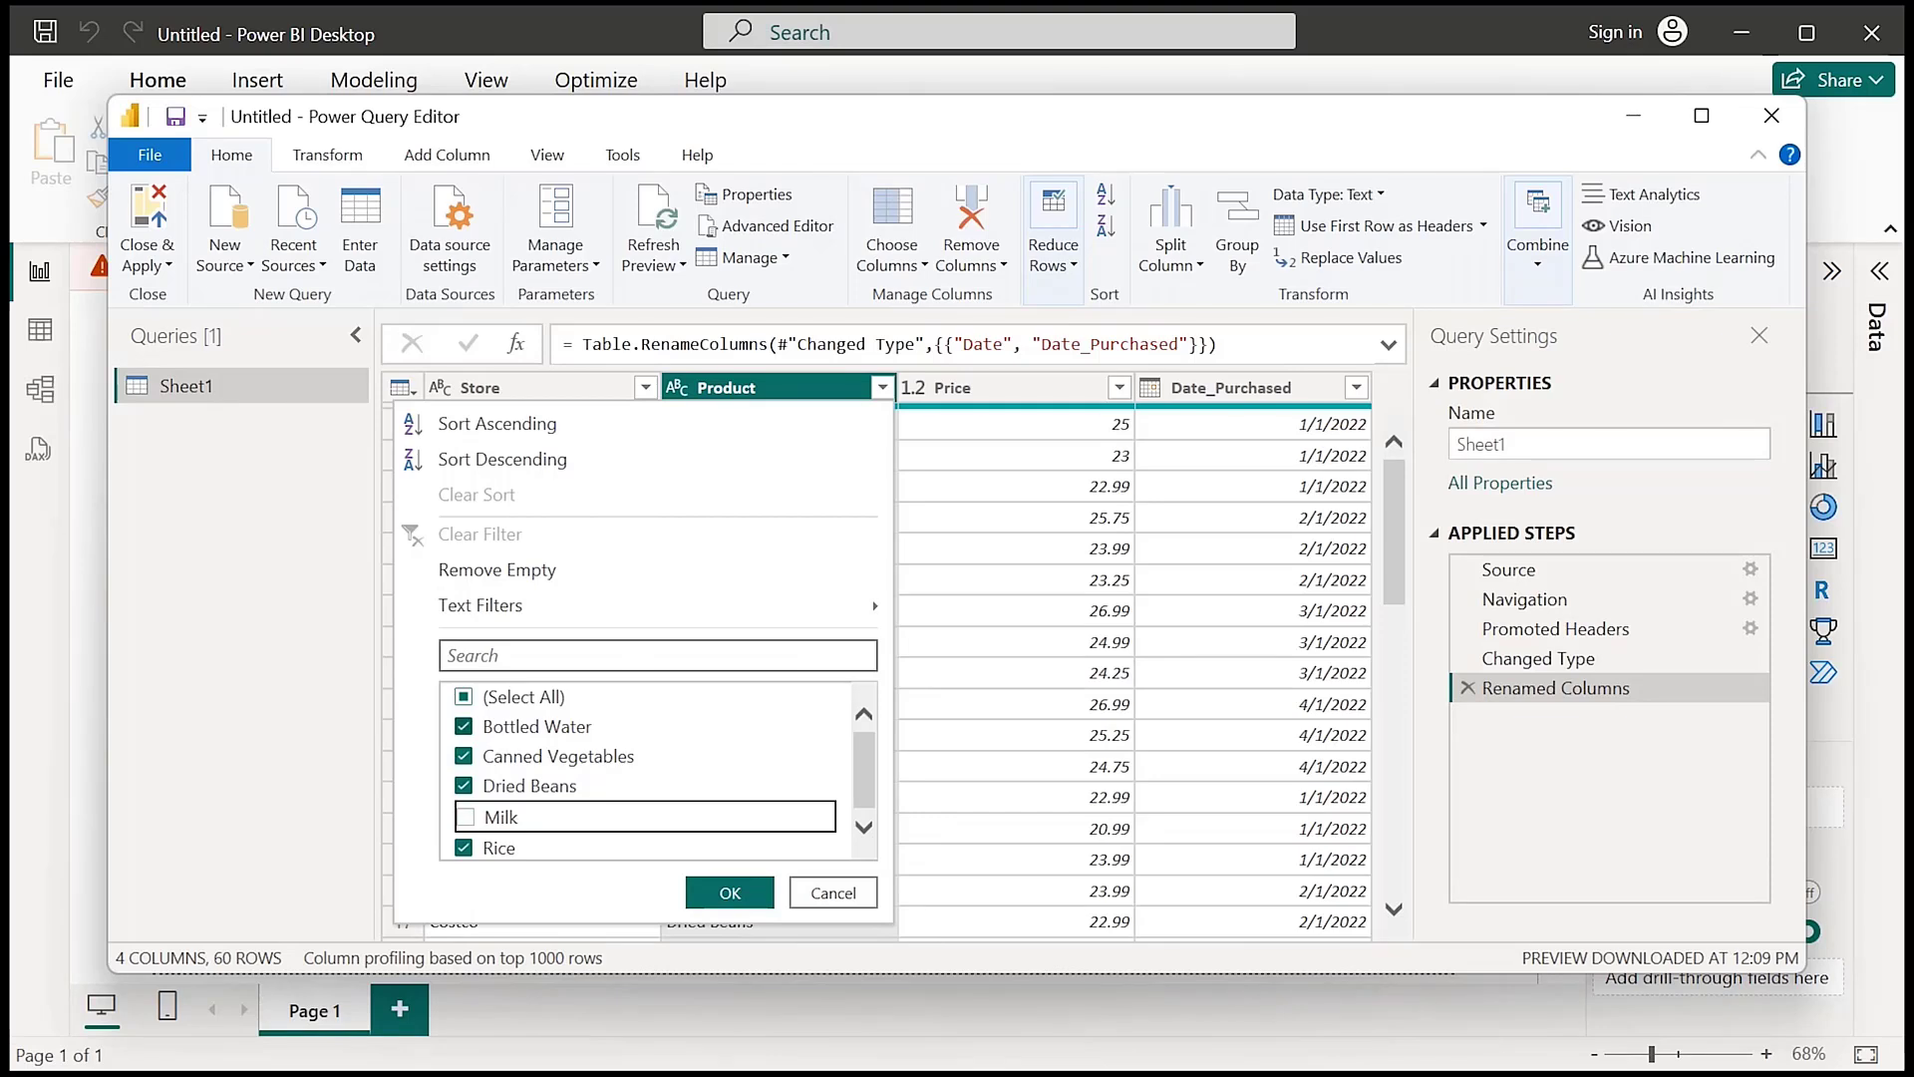
pyautogui.scroll(-1, 465, 817)
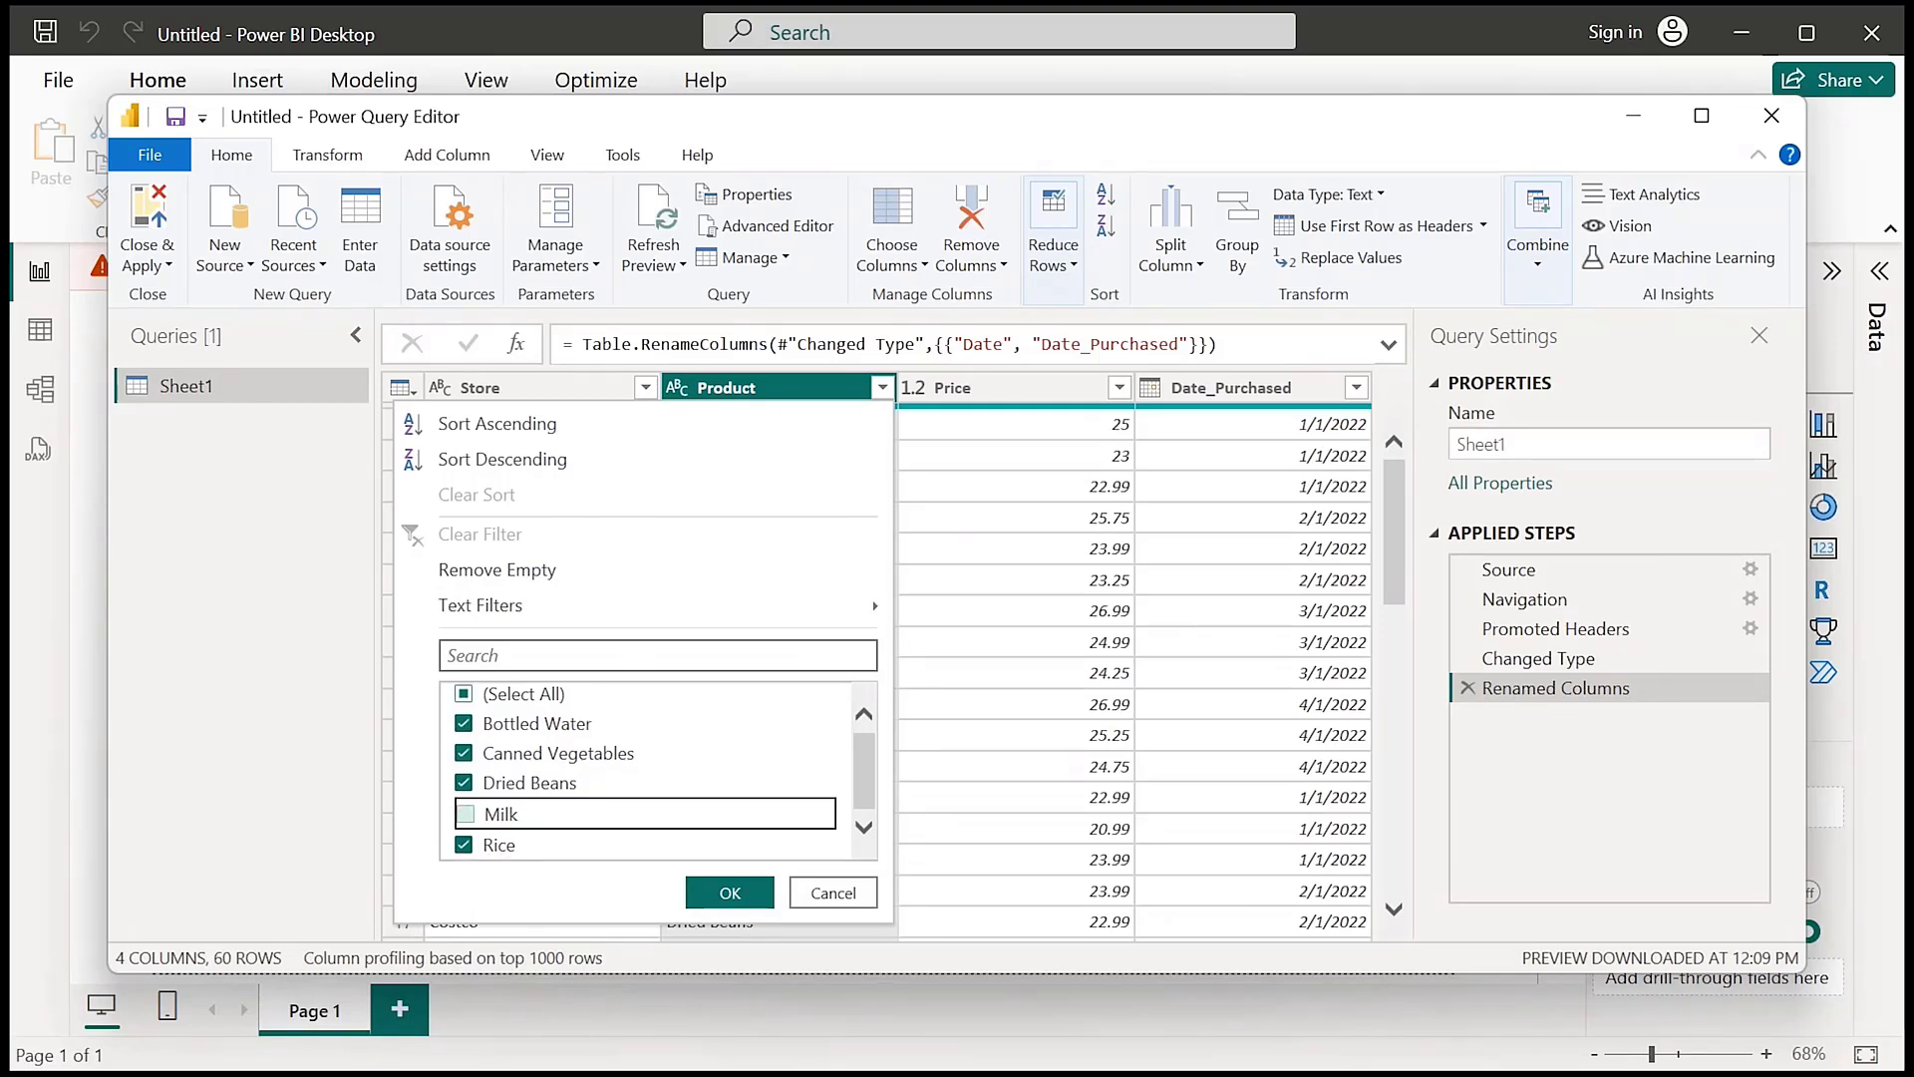
pyautogui.click(730, 892)
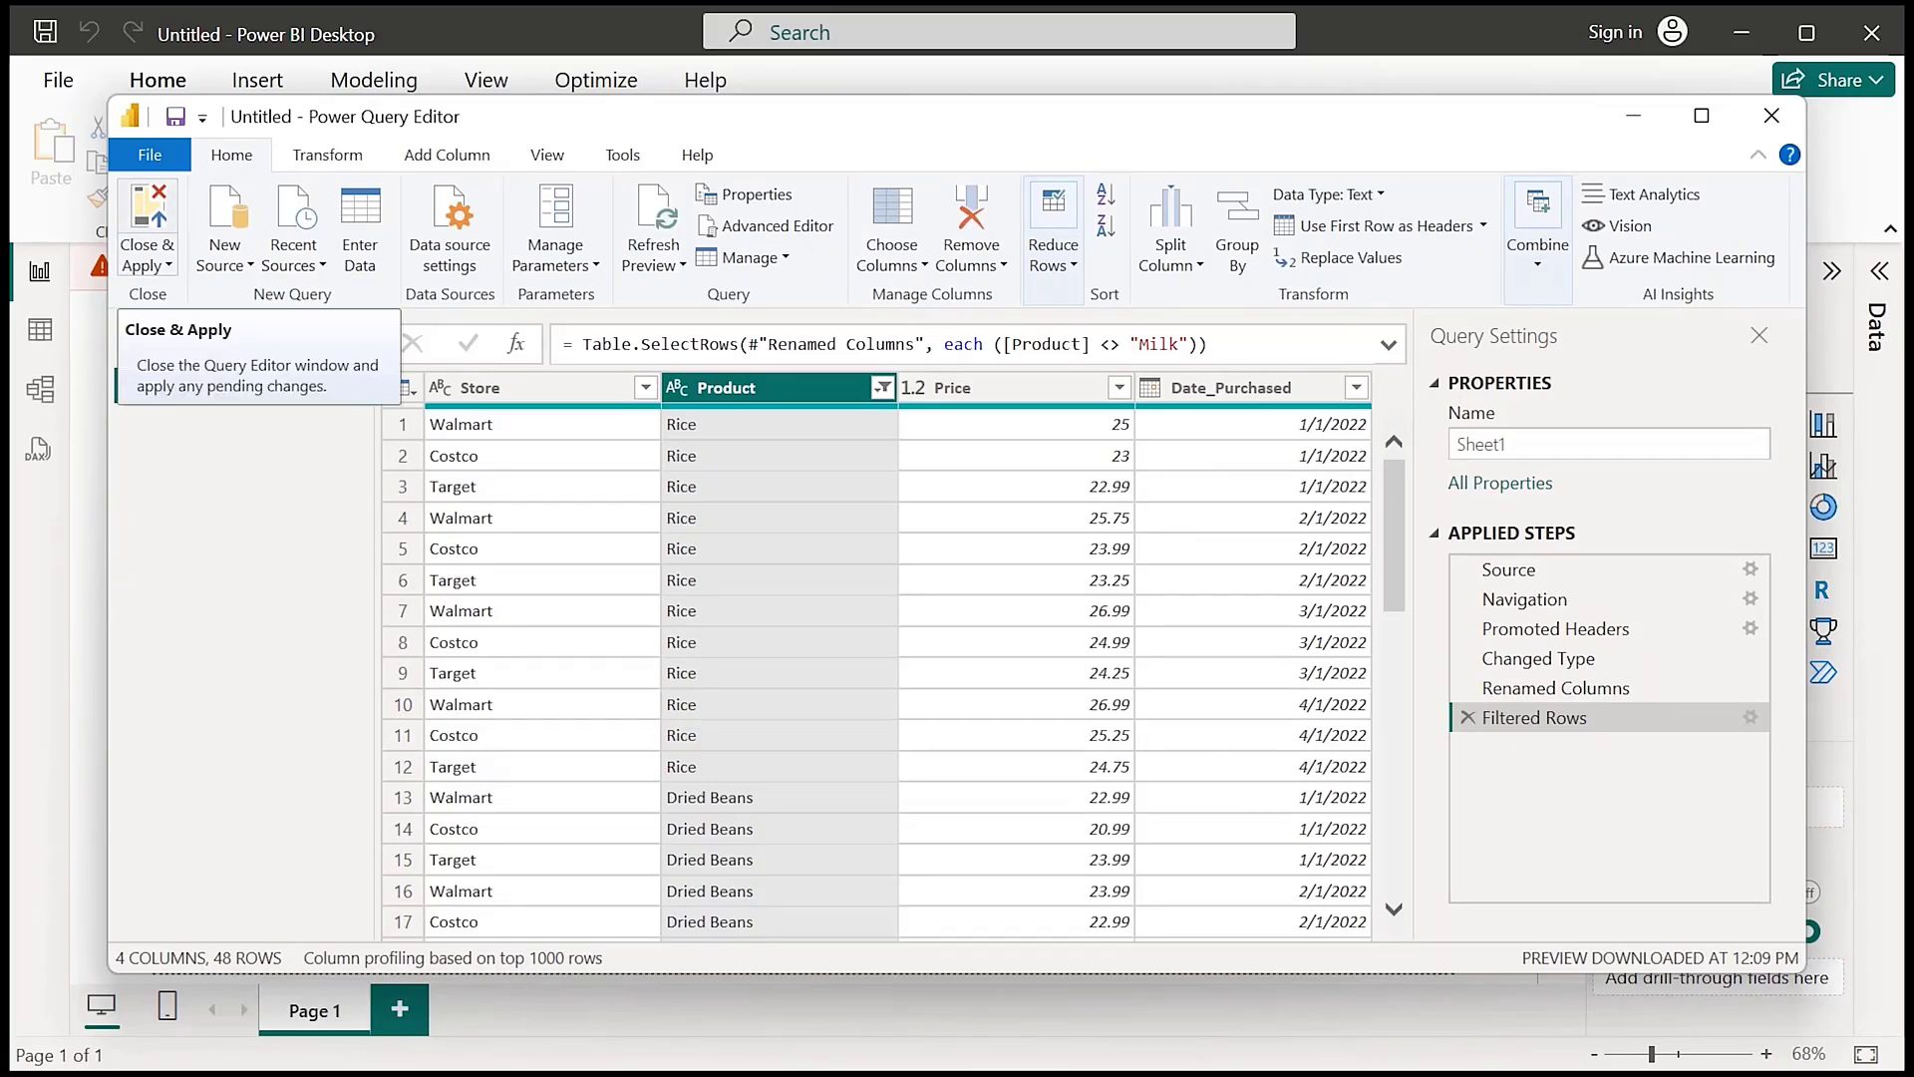
pyautogui.click(147, 225)
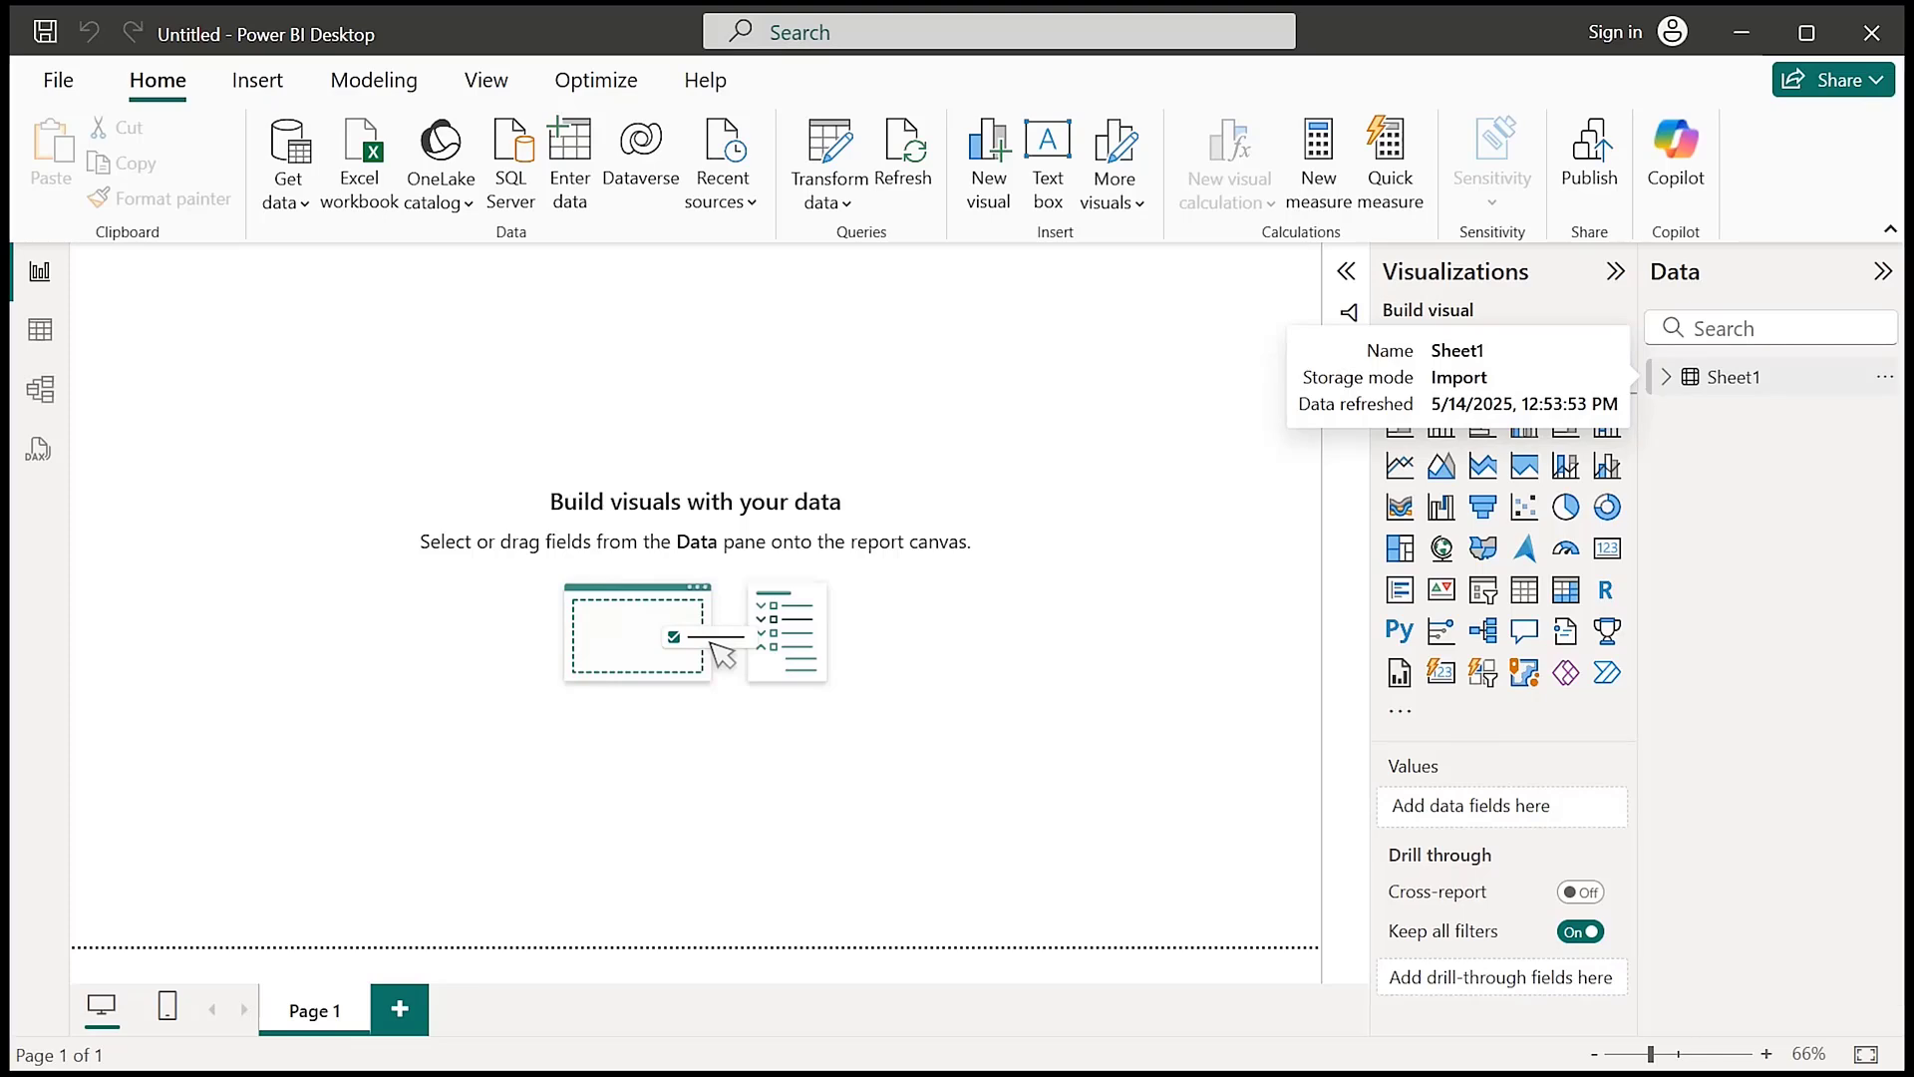
# Create a table visual on Page 1 with Sheet1's Store field and the sum of Price
pyautogui.click(1666, 377)
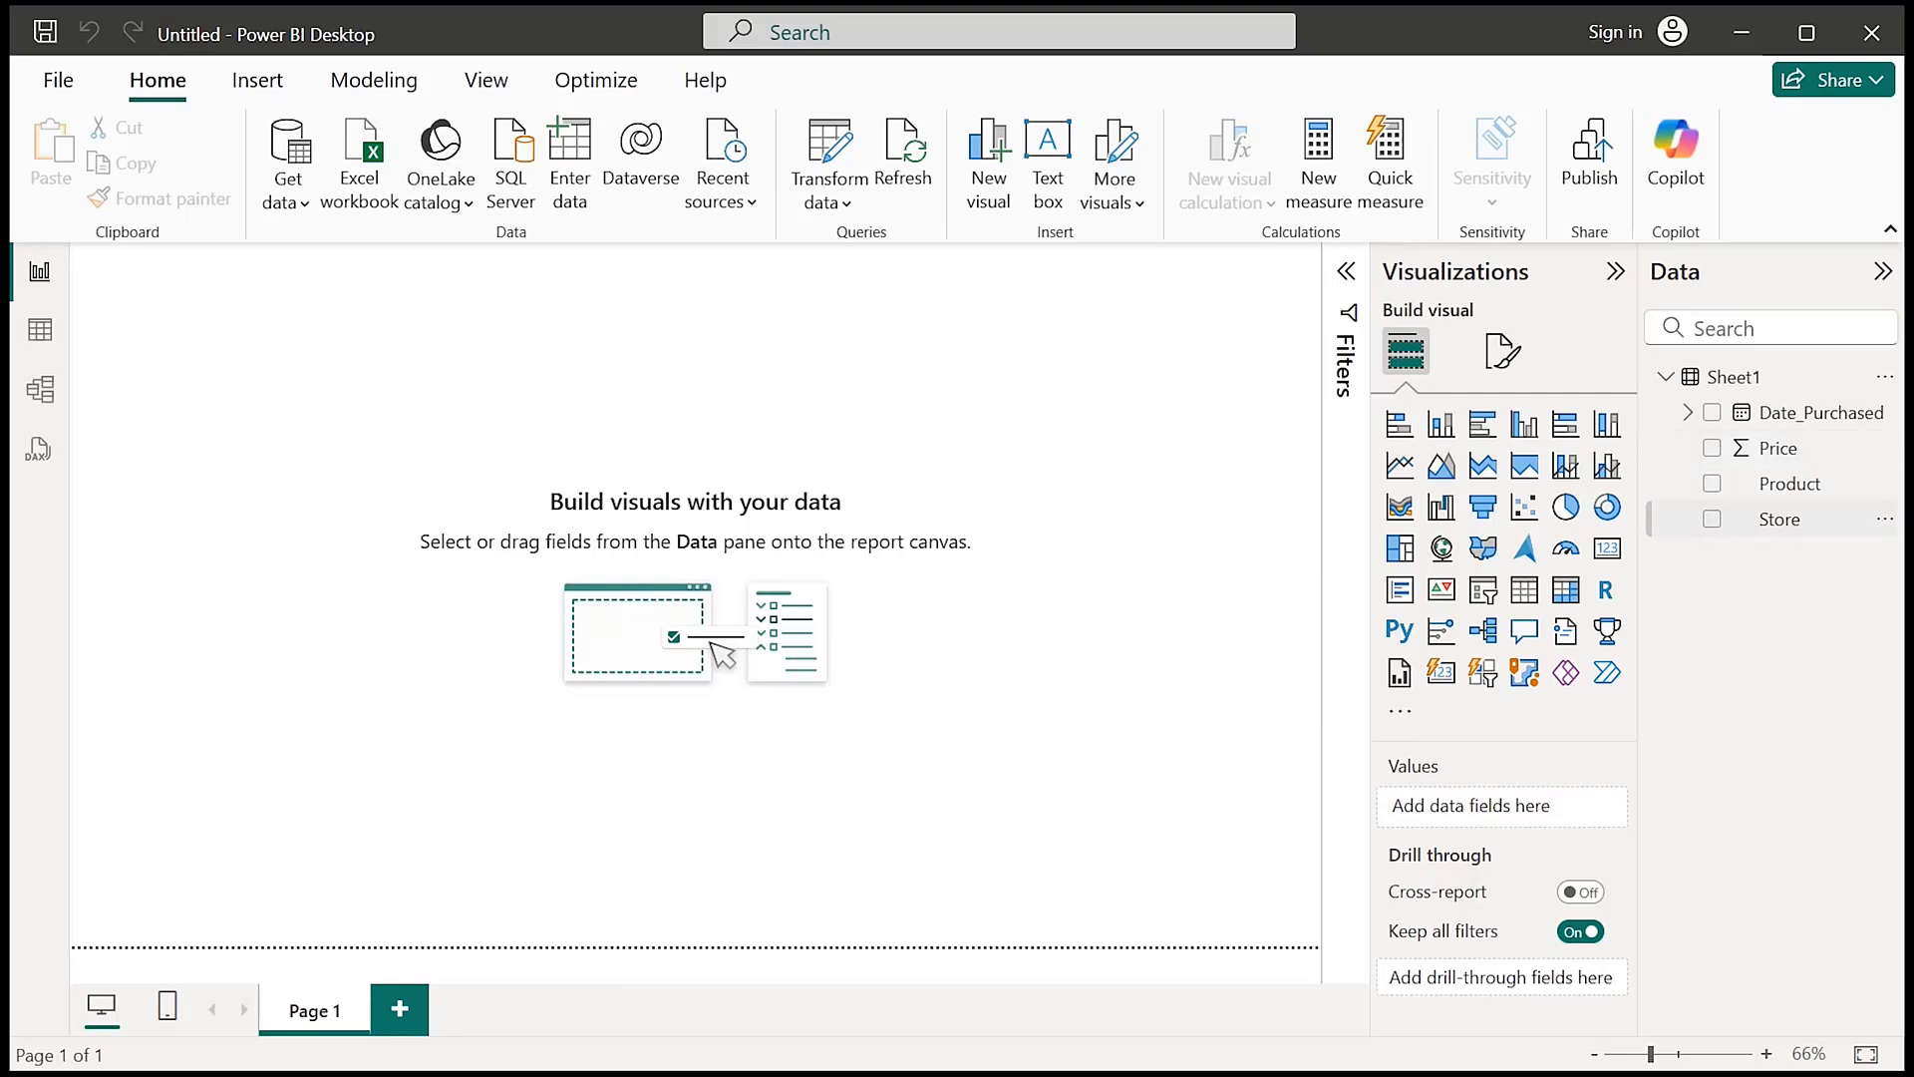
pyautogui.click(1780, 520)
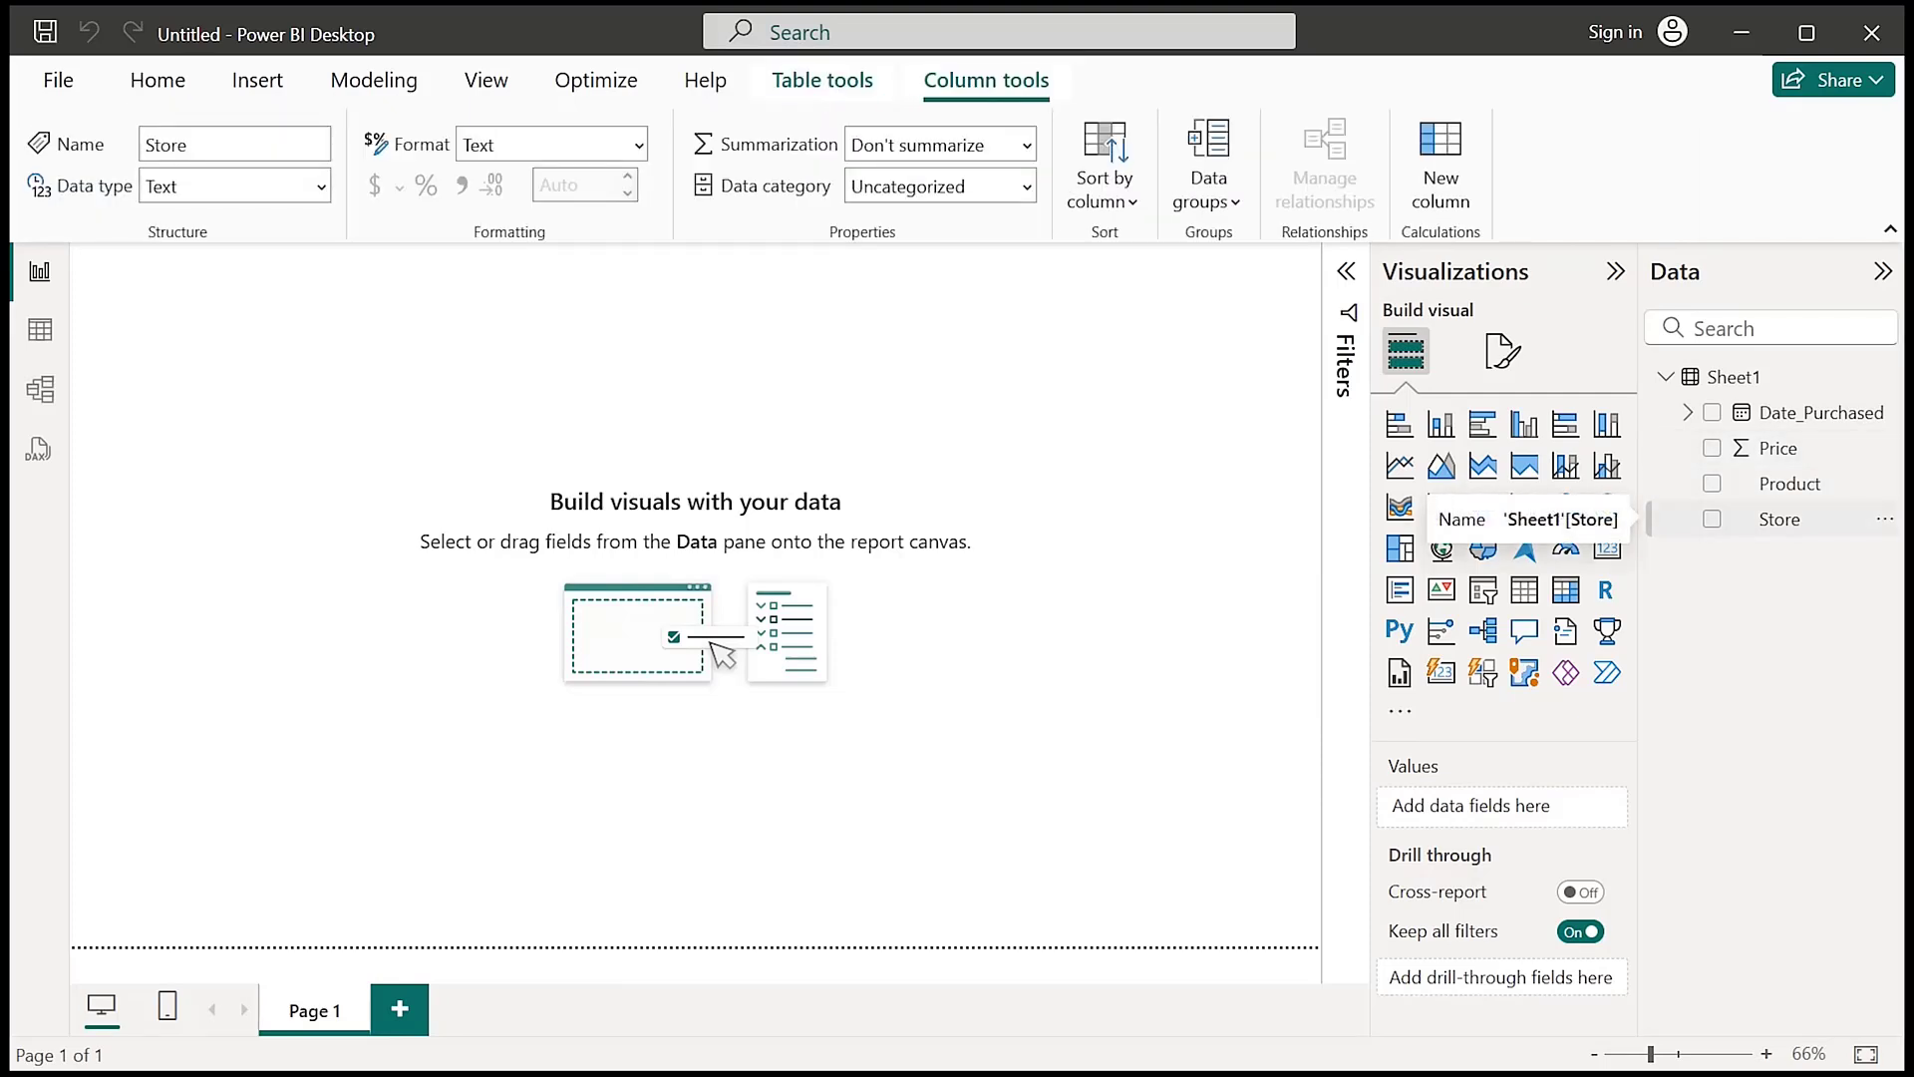
pyautogui.click(1712, 519)
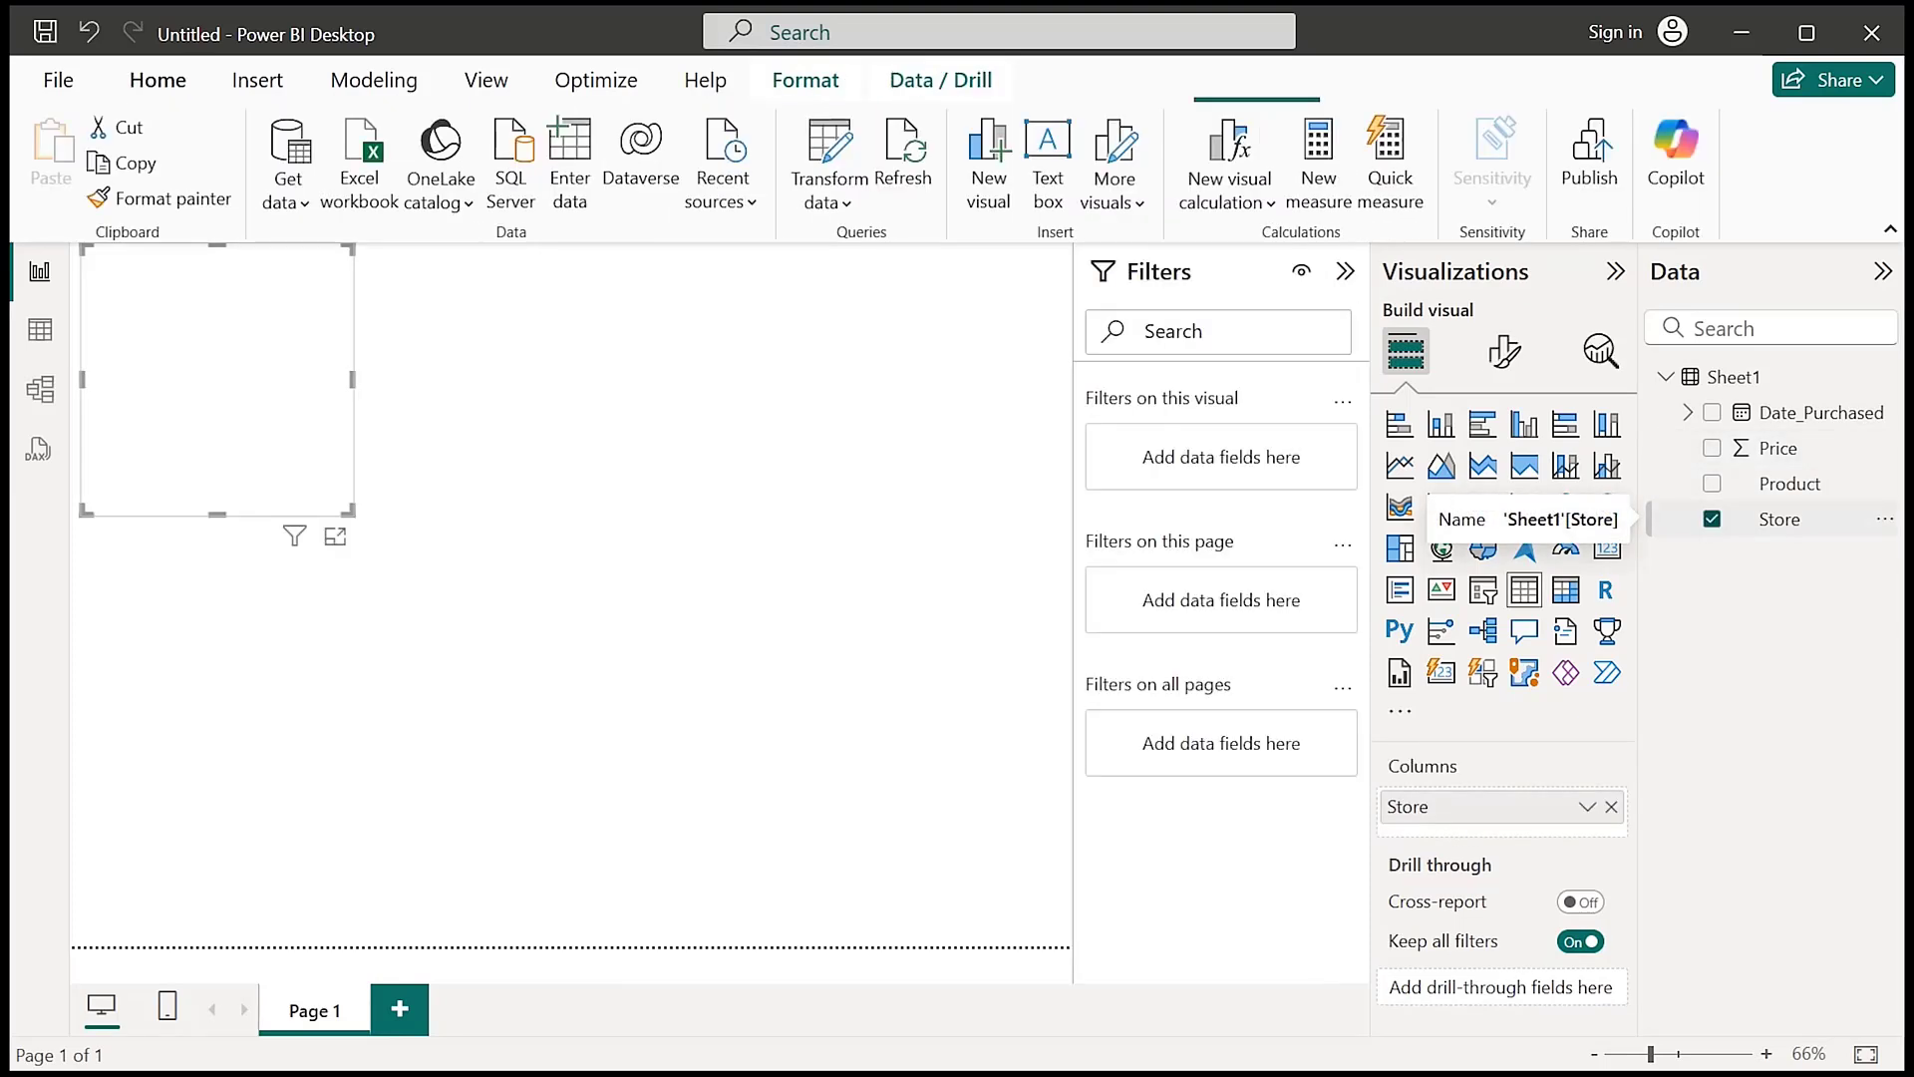
pyautogui.click(1712, 448)
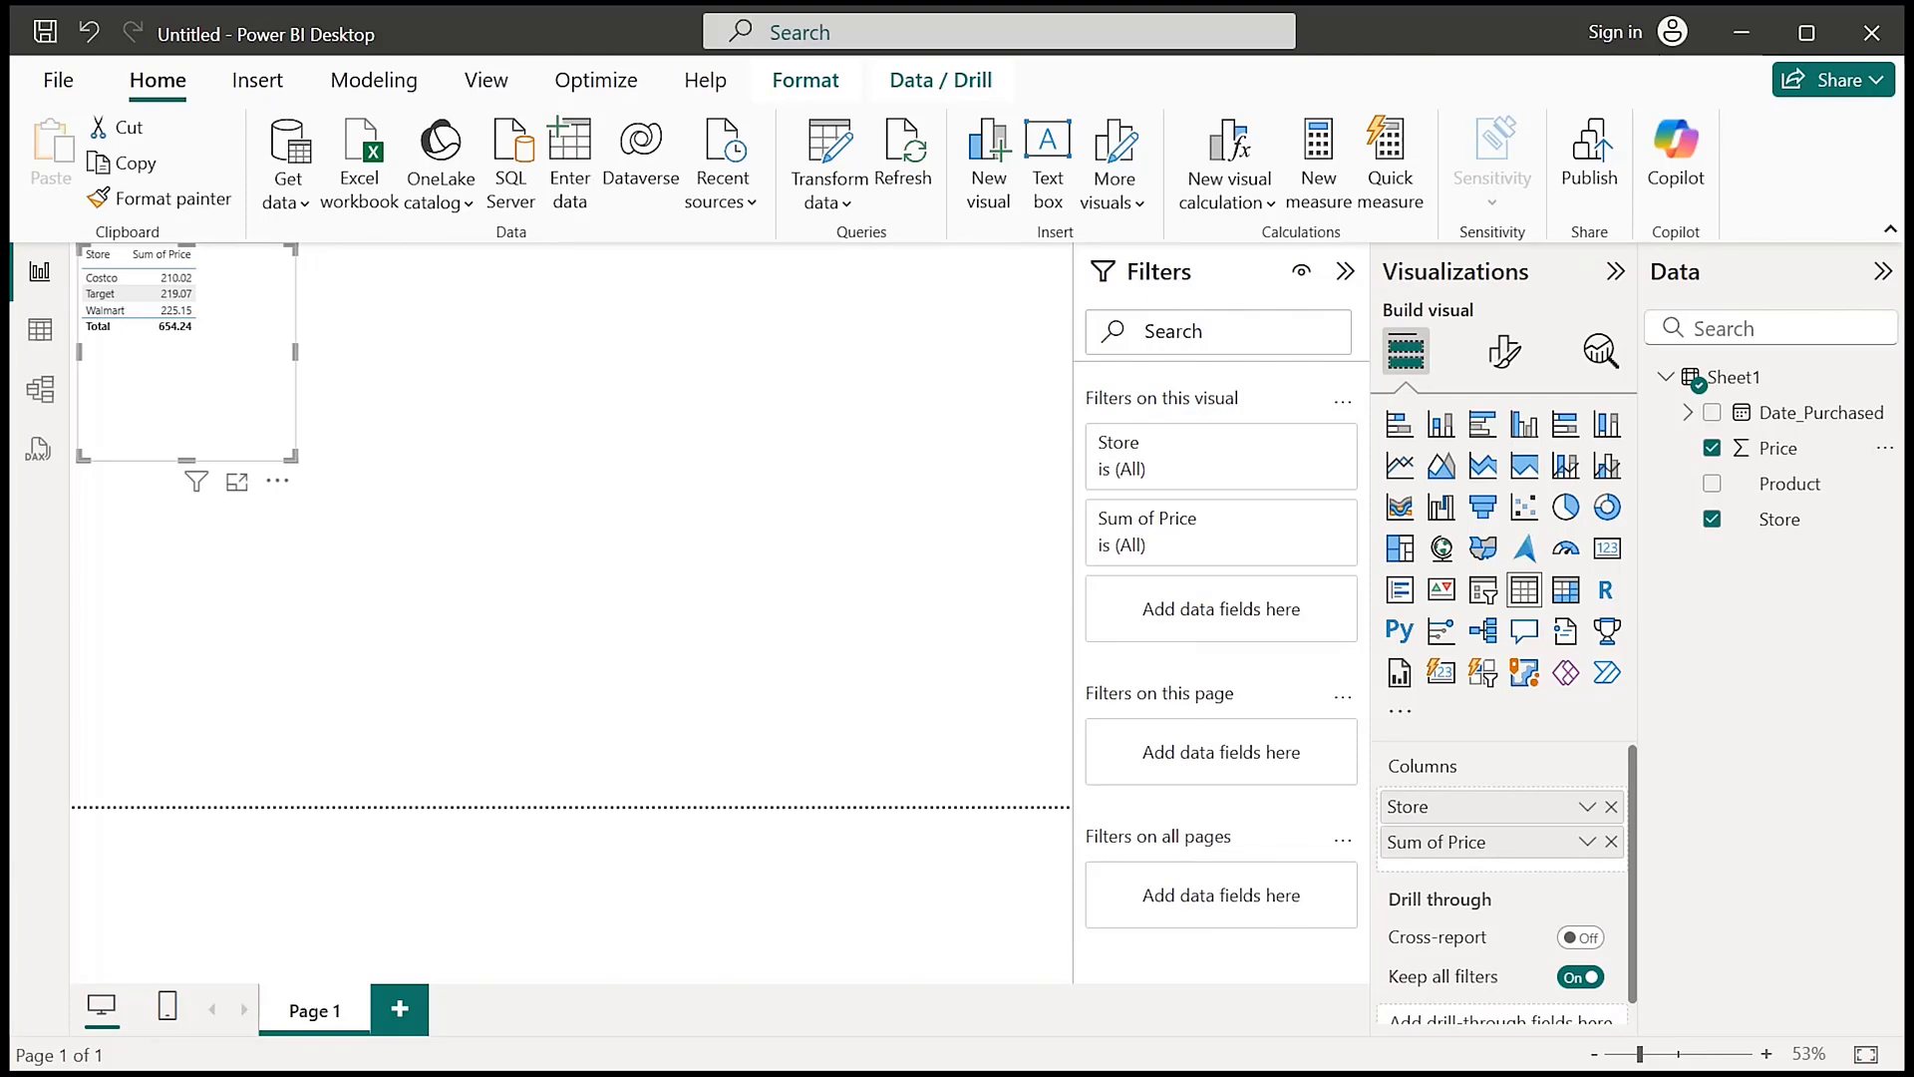
pyautogui.moveTo(1640, 1054)
pyautogui.mouseDown()
pyautogui.moveTo(1693, 1054)
pyautogui.moveTo(1621, 1054)
pyautogui.mouseUp()
pyautogui.scroll(12, 349, 404)
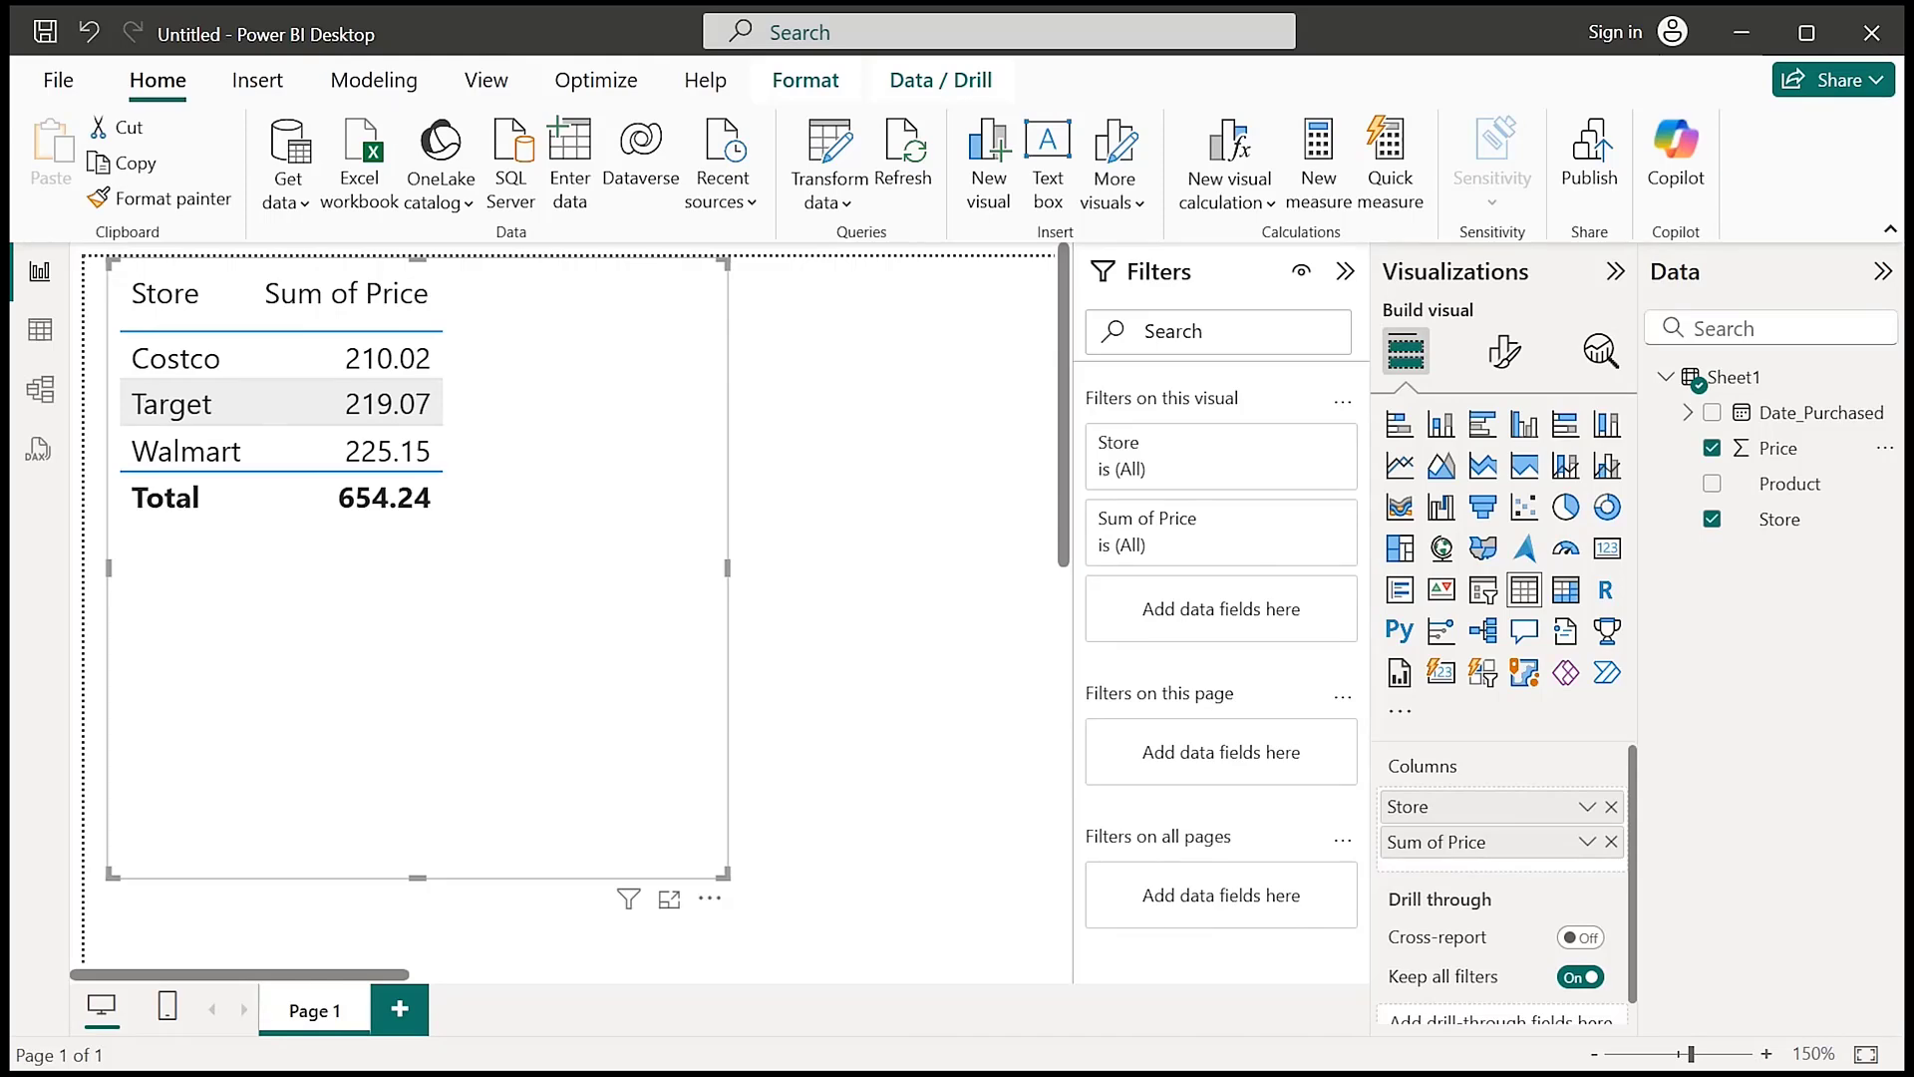
pyautogui.moveTo(1691, 1053)
pyautogui.mouseDown()
pyautogui.moveTo(1613, 1054)
pyautogui.moveTo(1700, 1053)
pyautogui.moveTo(1678, 1054)
pyautogui.mouseUp()
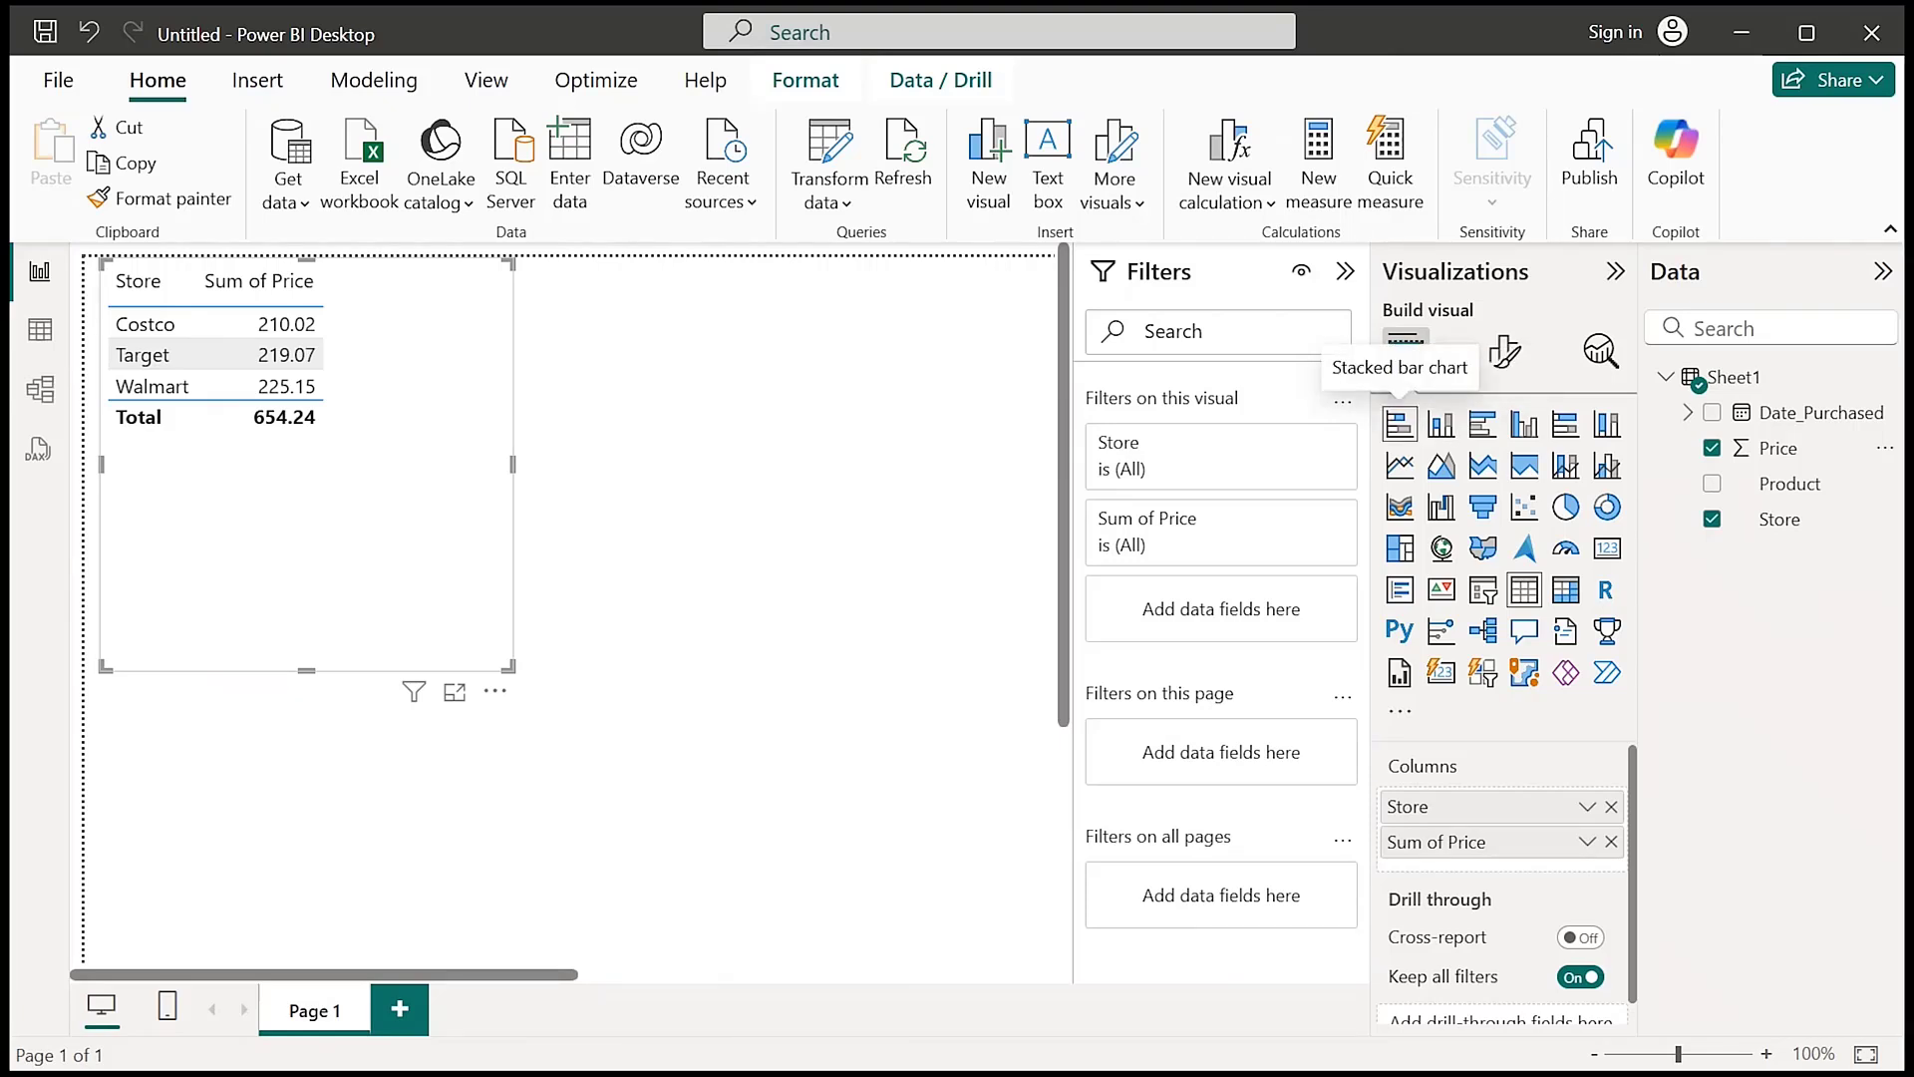
# Convert the table to a stacked column chart and add Store as its legend
pyautogui.click(1441, 424)
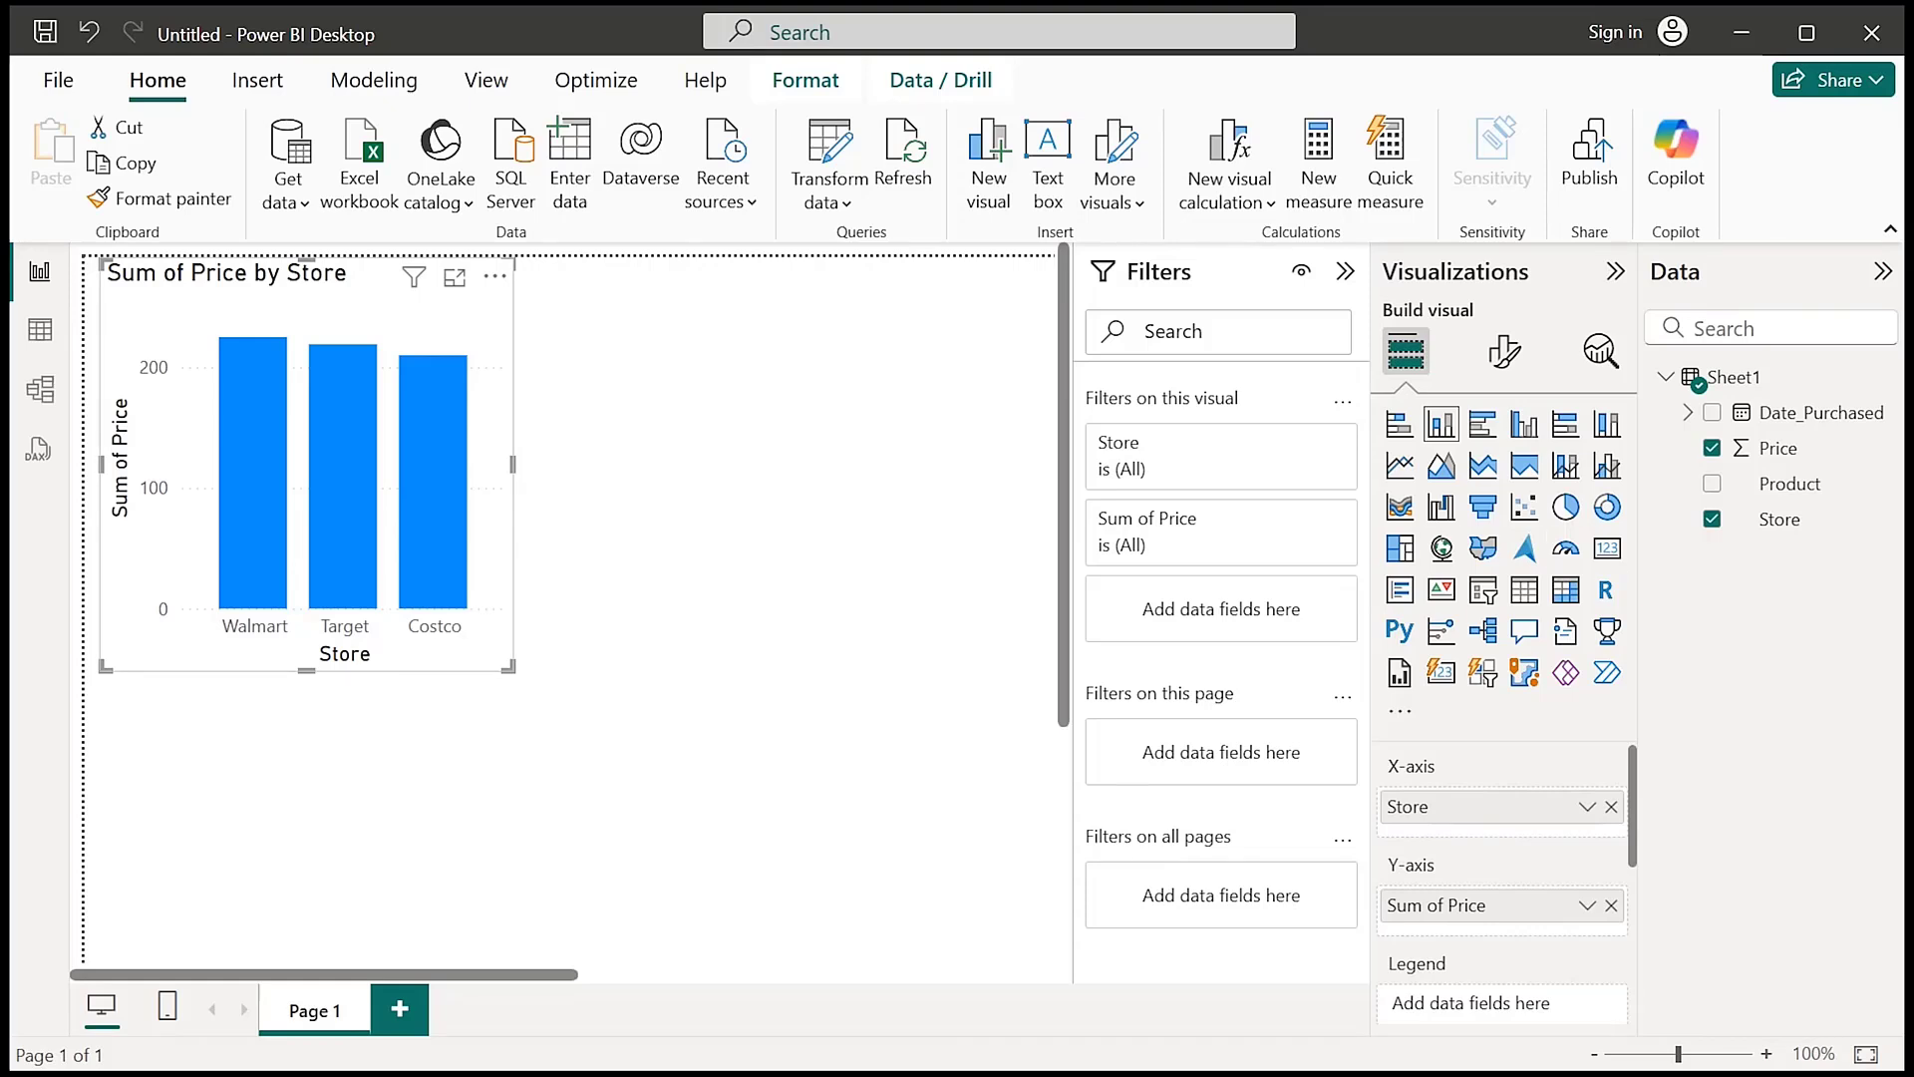
pyautogui.scroll(-3, 1504, 868)
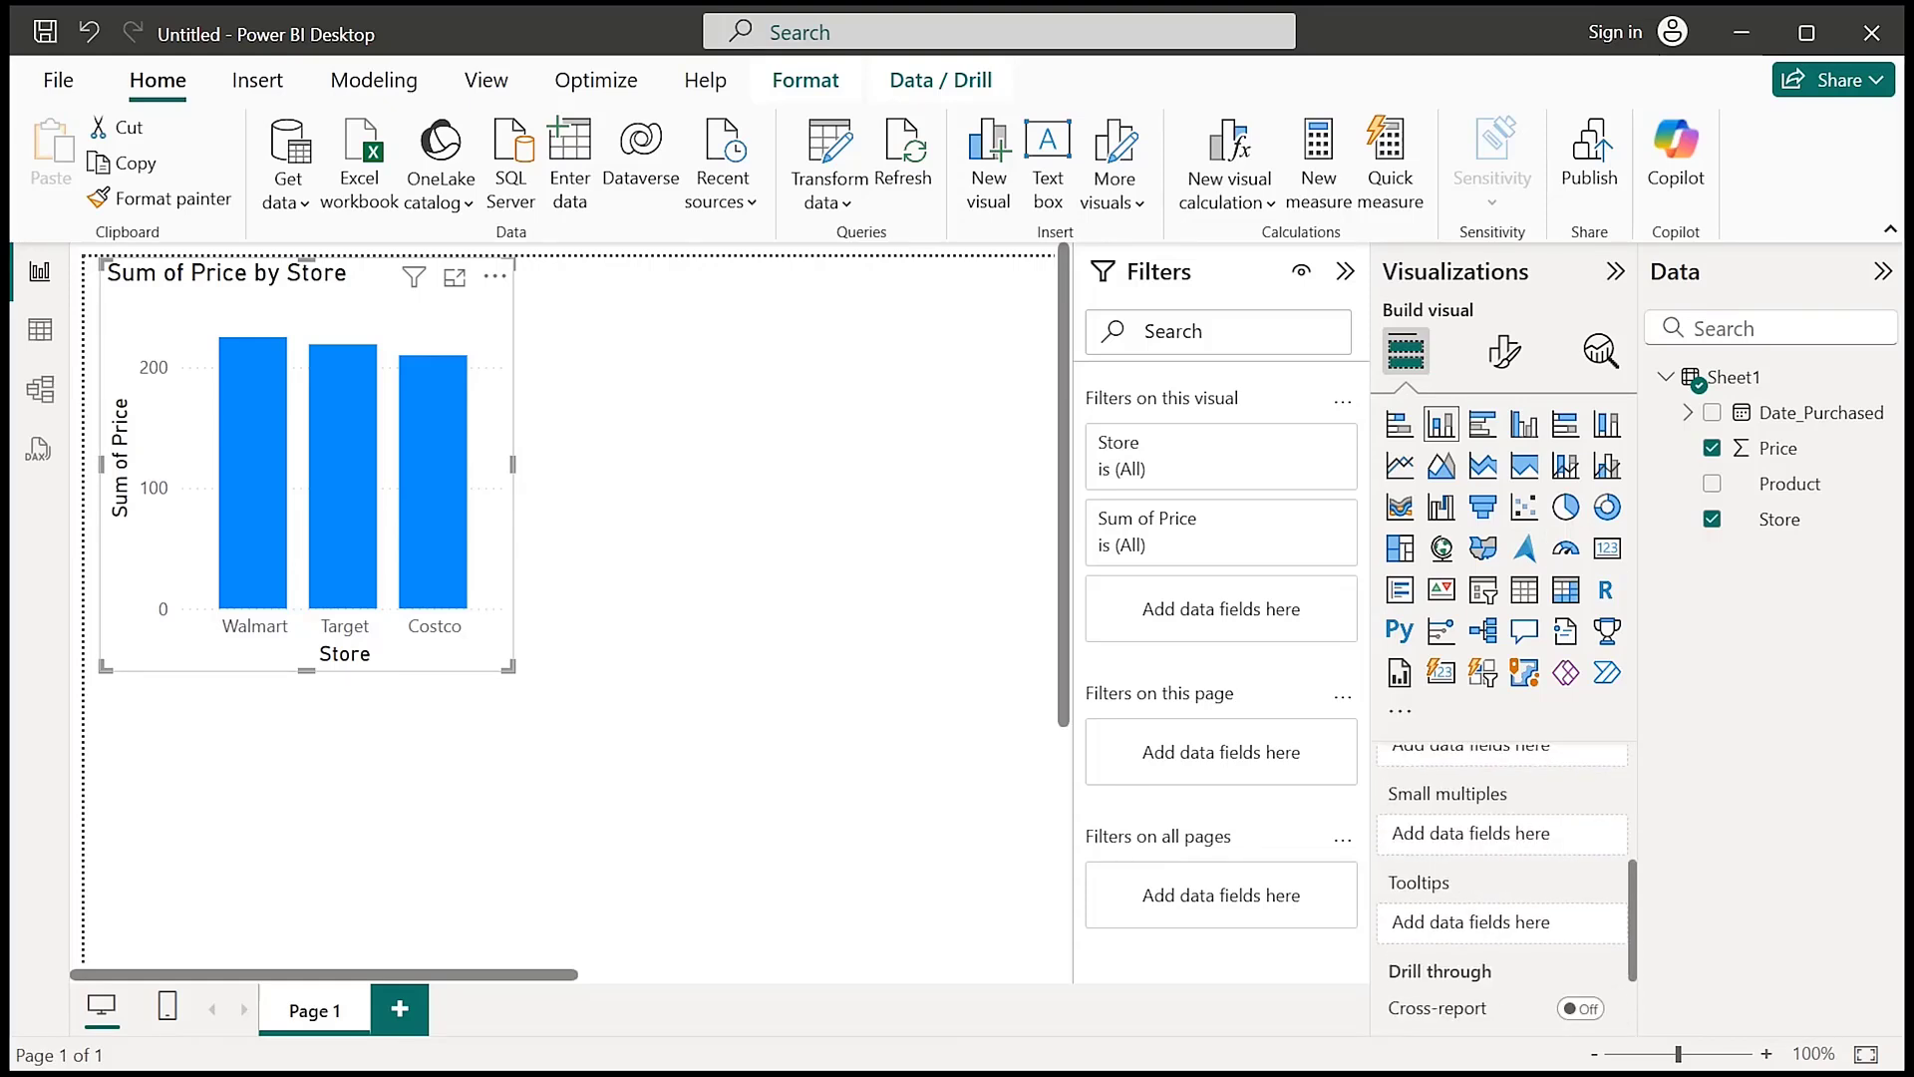
pyautogui.scroll(1, 1504, 877)
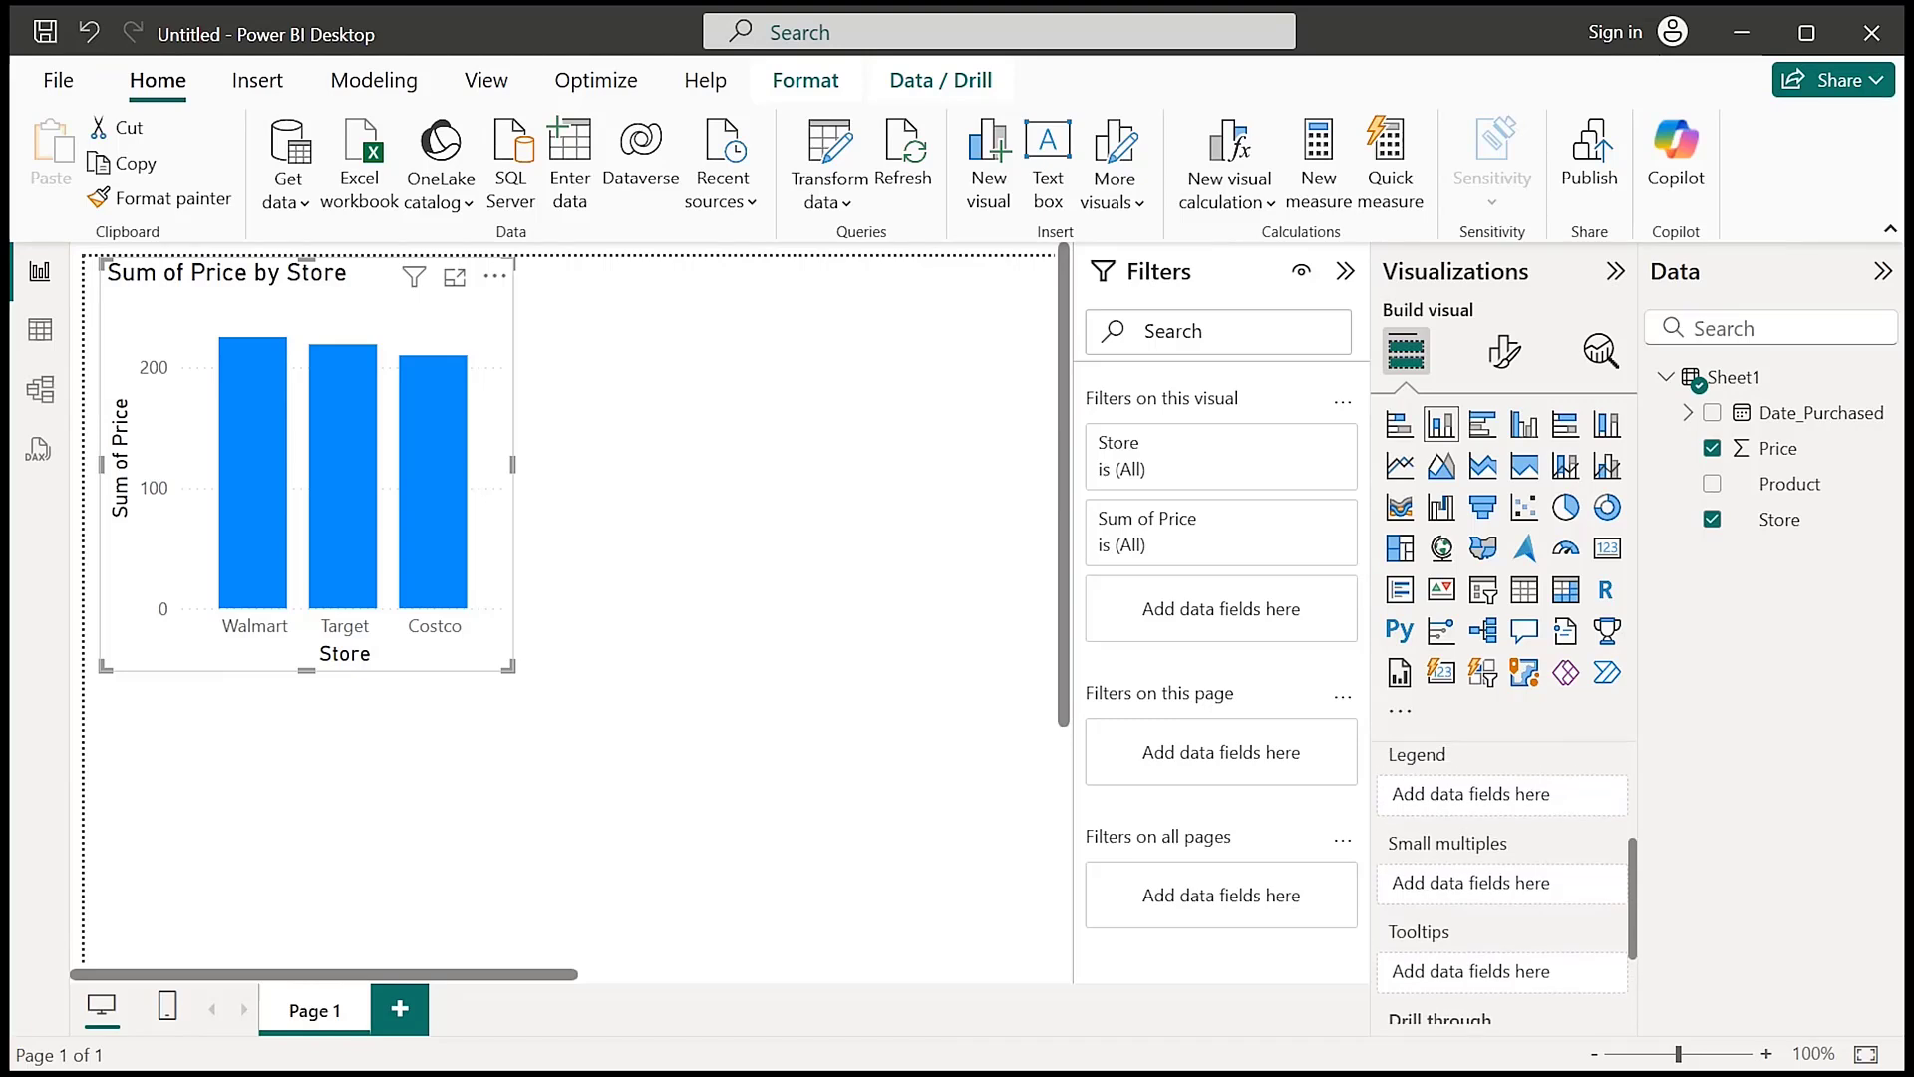
pyautogui.moveTo(1780, 518); pyautogui.dragTo(1416, 788)
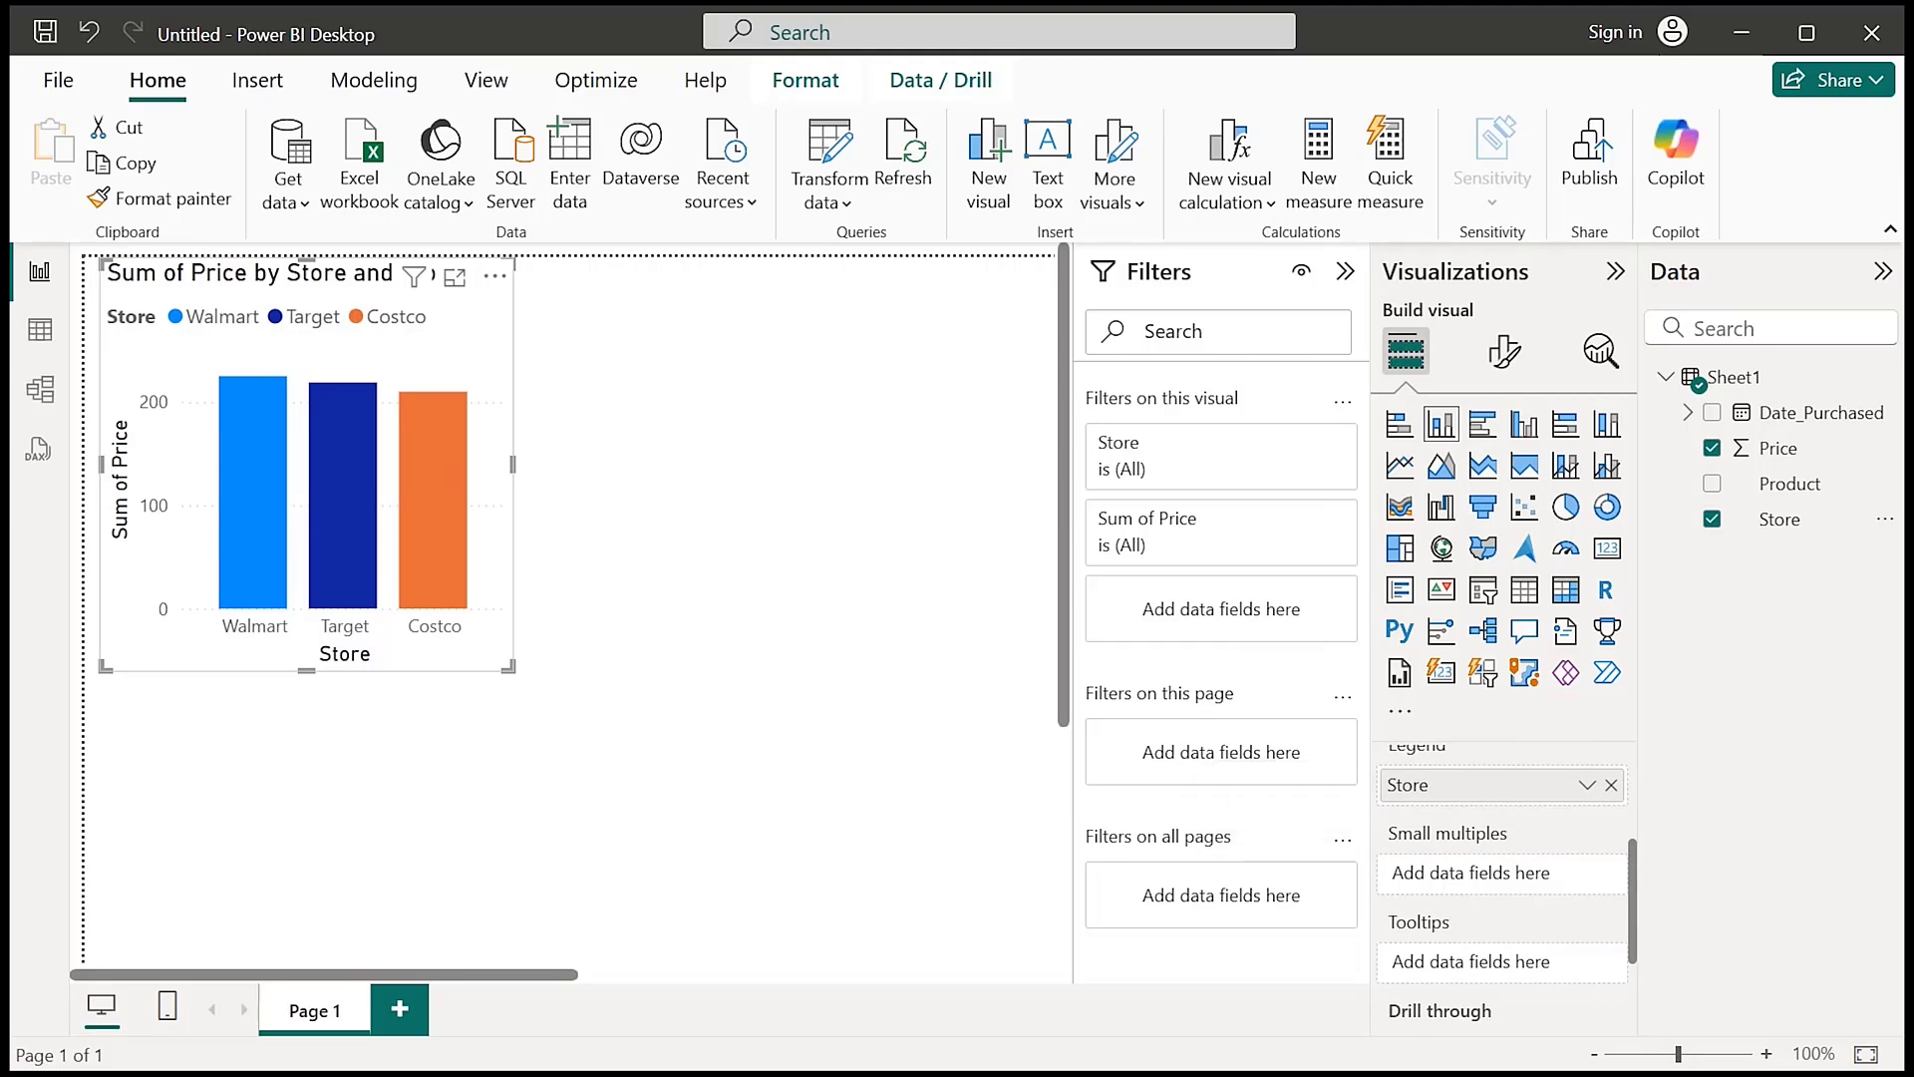
# Check the Costco column's value on the enlarged chart, and shrink the chart to about three quarters of its original size
pyautogui.moveTo(509, 669); pyautogui.dragTo(666, 790)
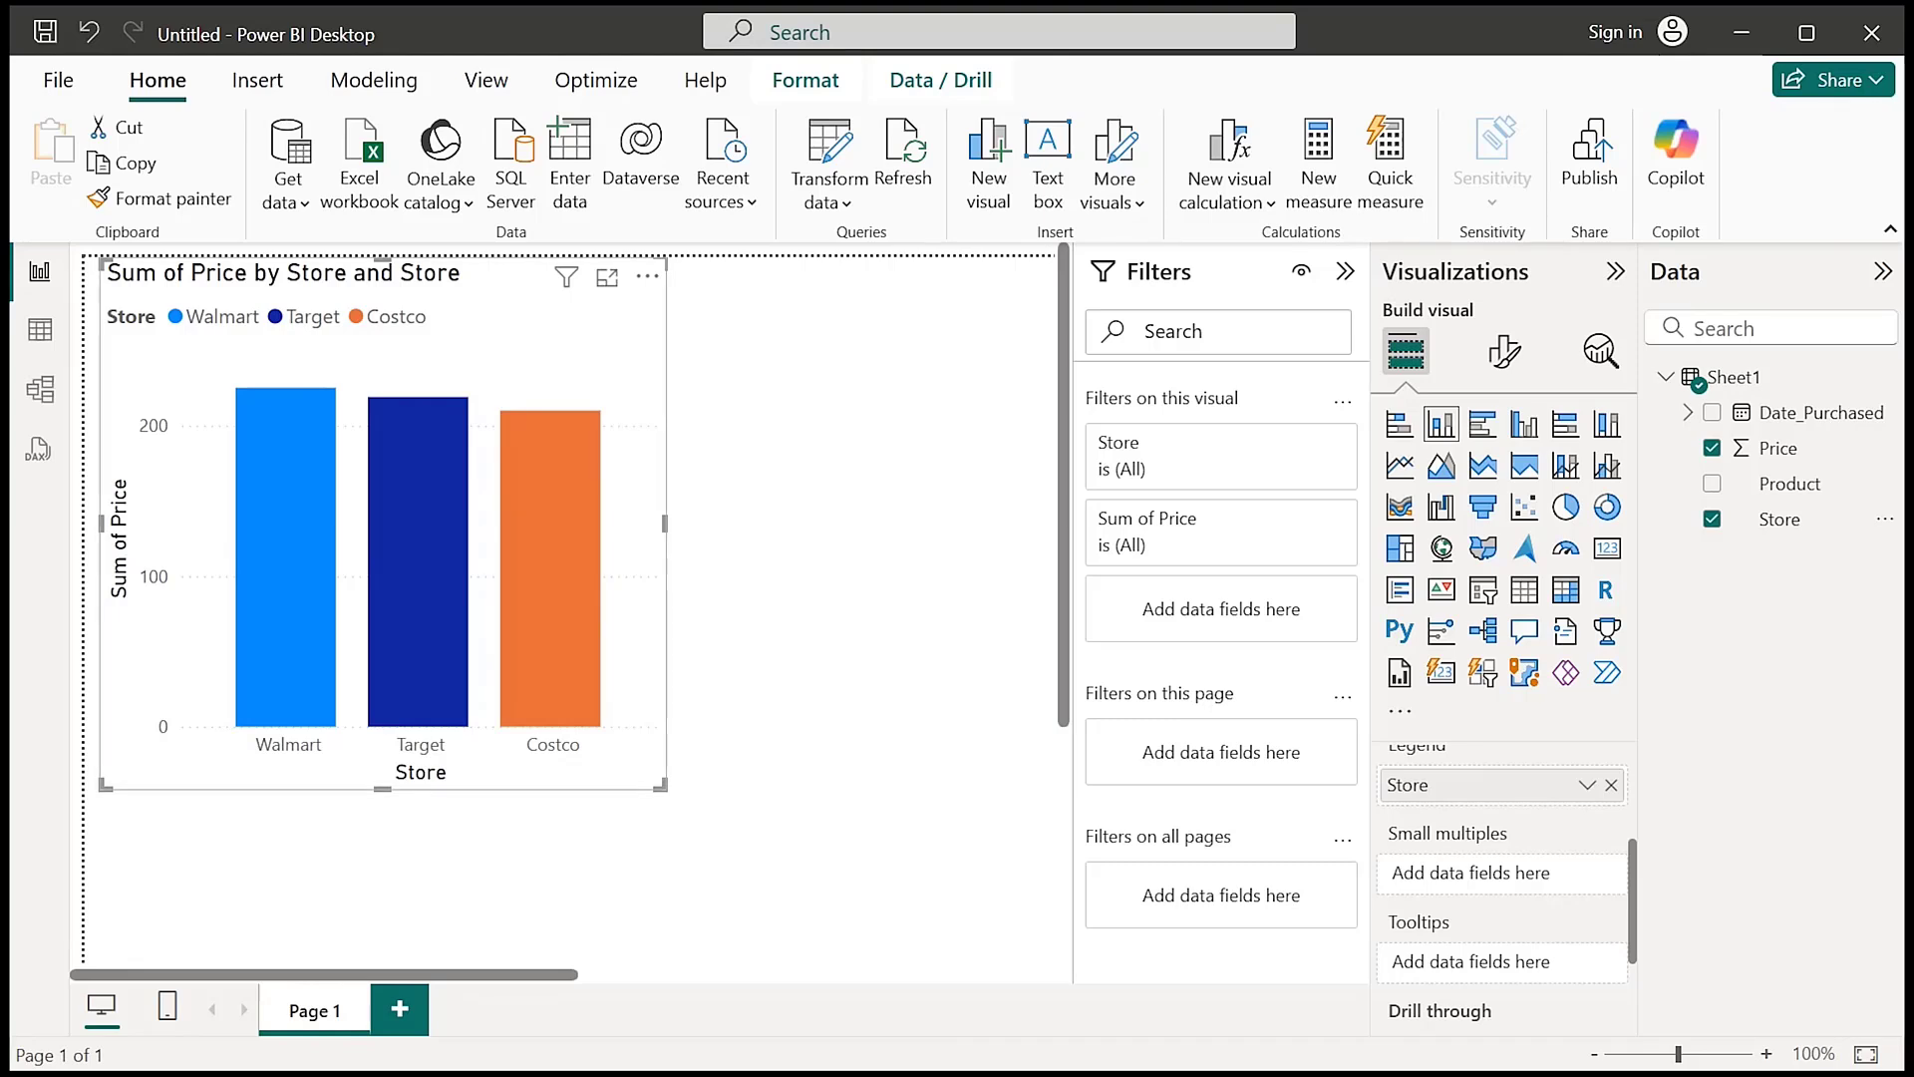
pyautogui.moveTo(574, 622)
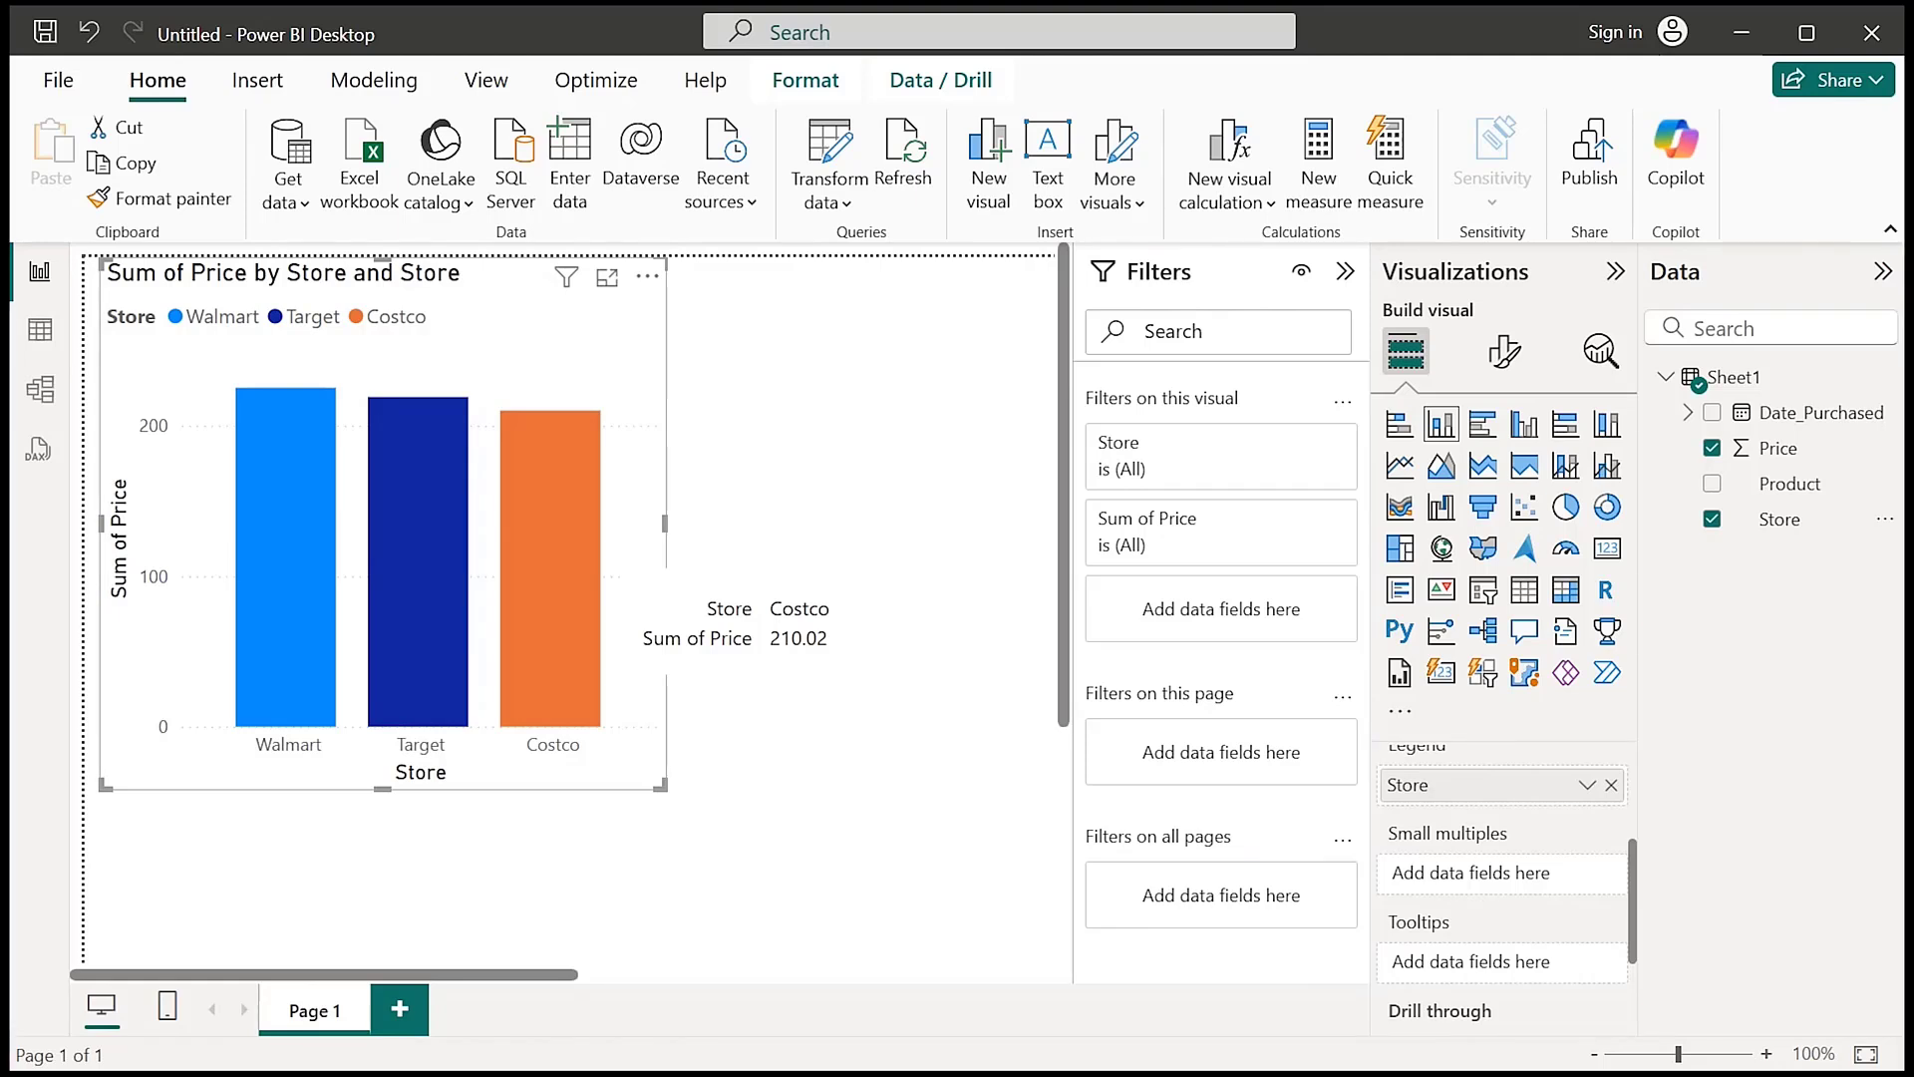
pyautogui.moveTo(662, 786); pyautogui.dragTo(458, 598)
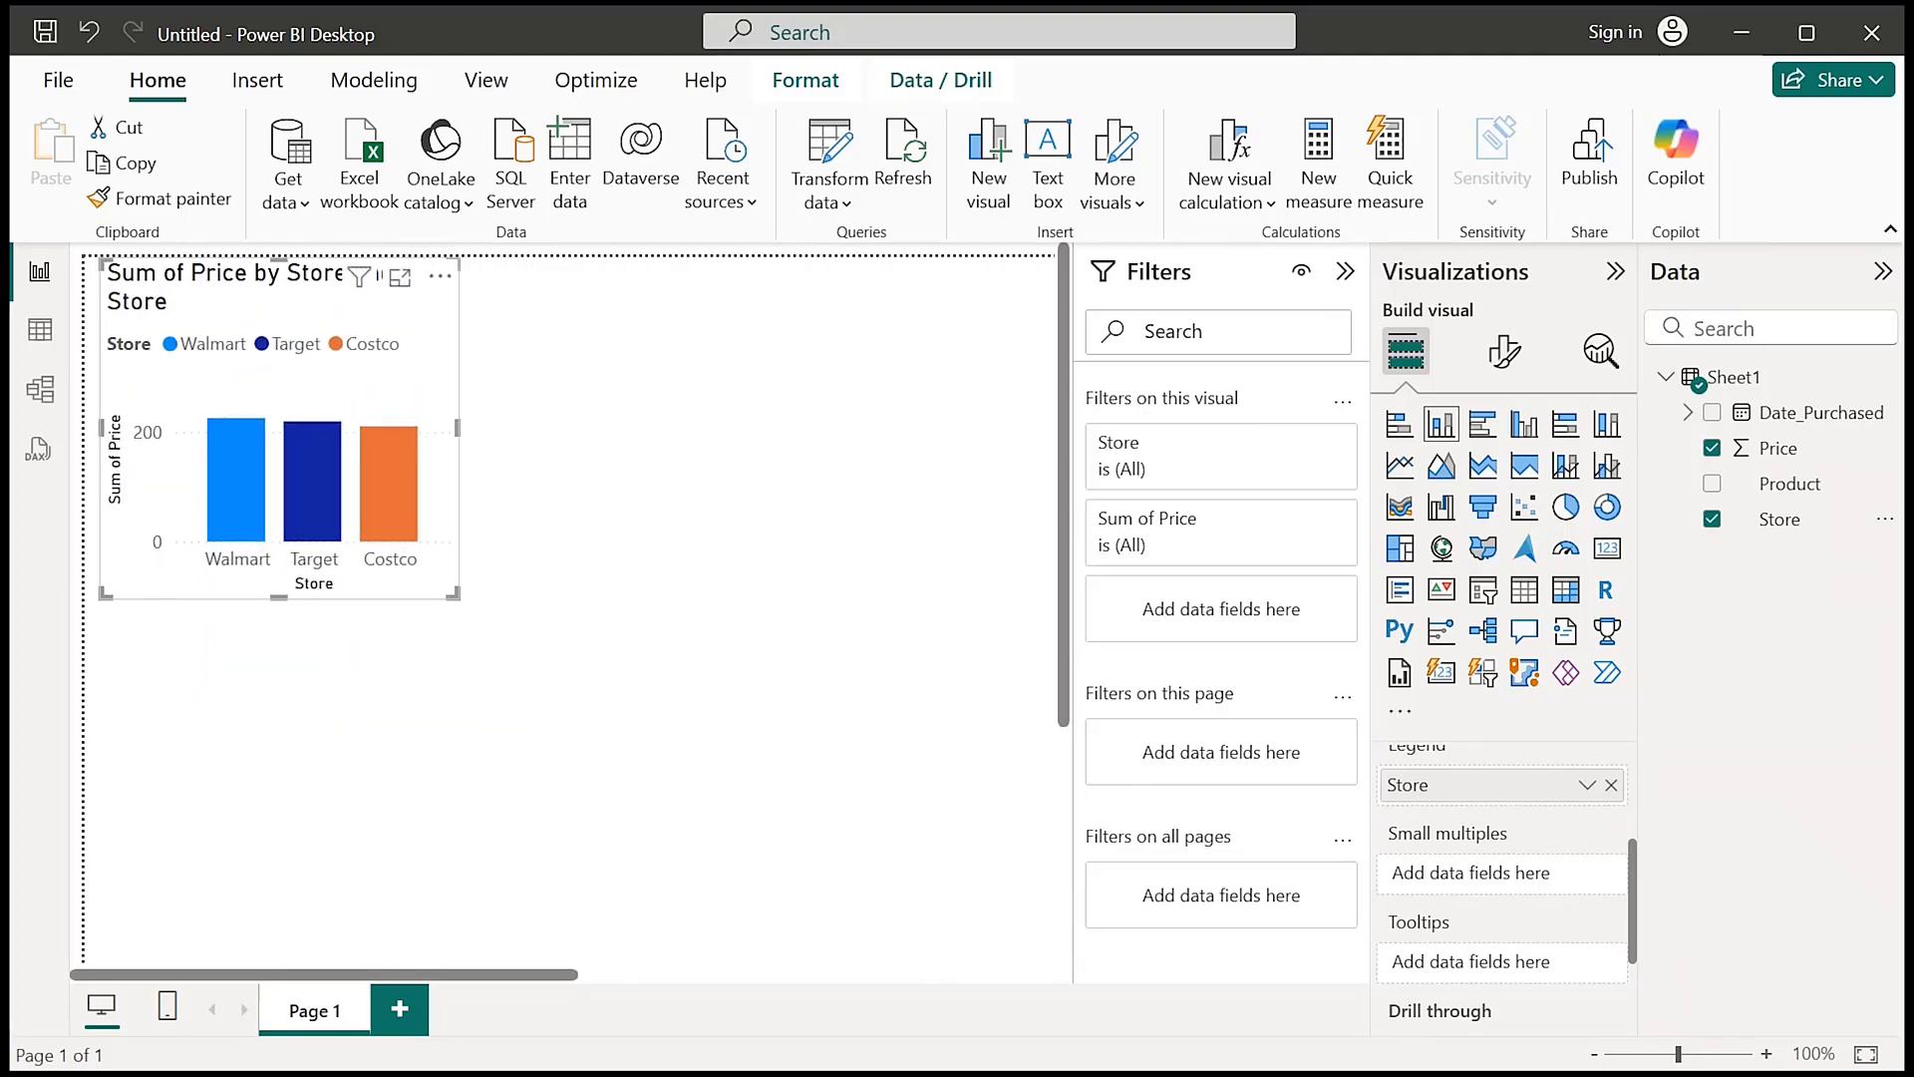
pyautogui.moveTo(457, 596); pyautogui.dragTo(417, 550)
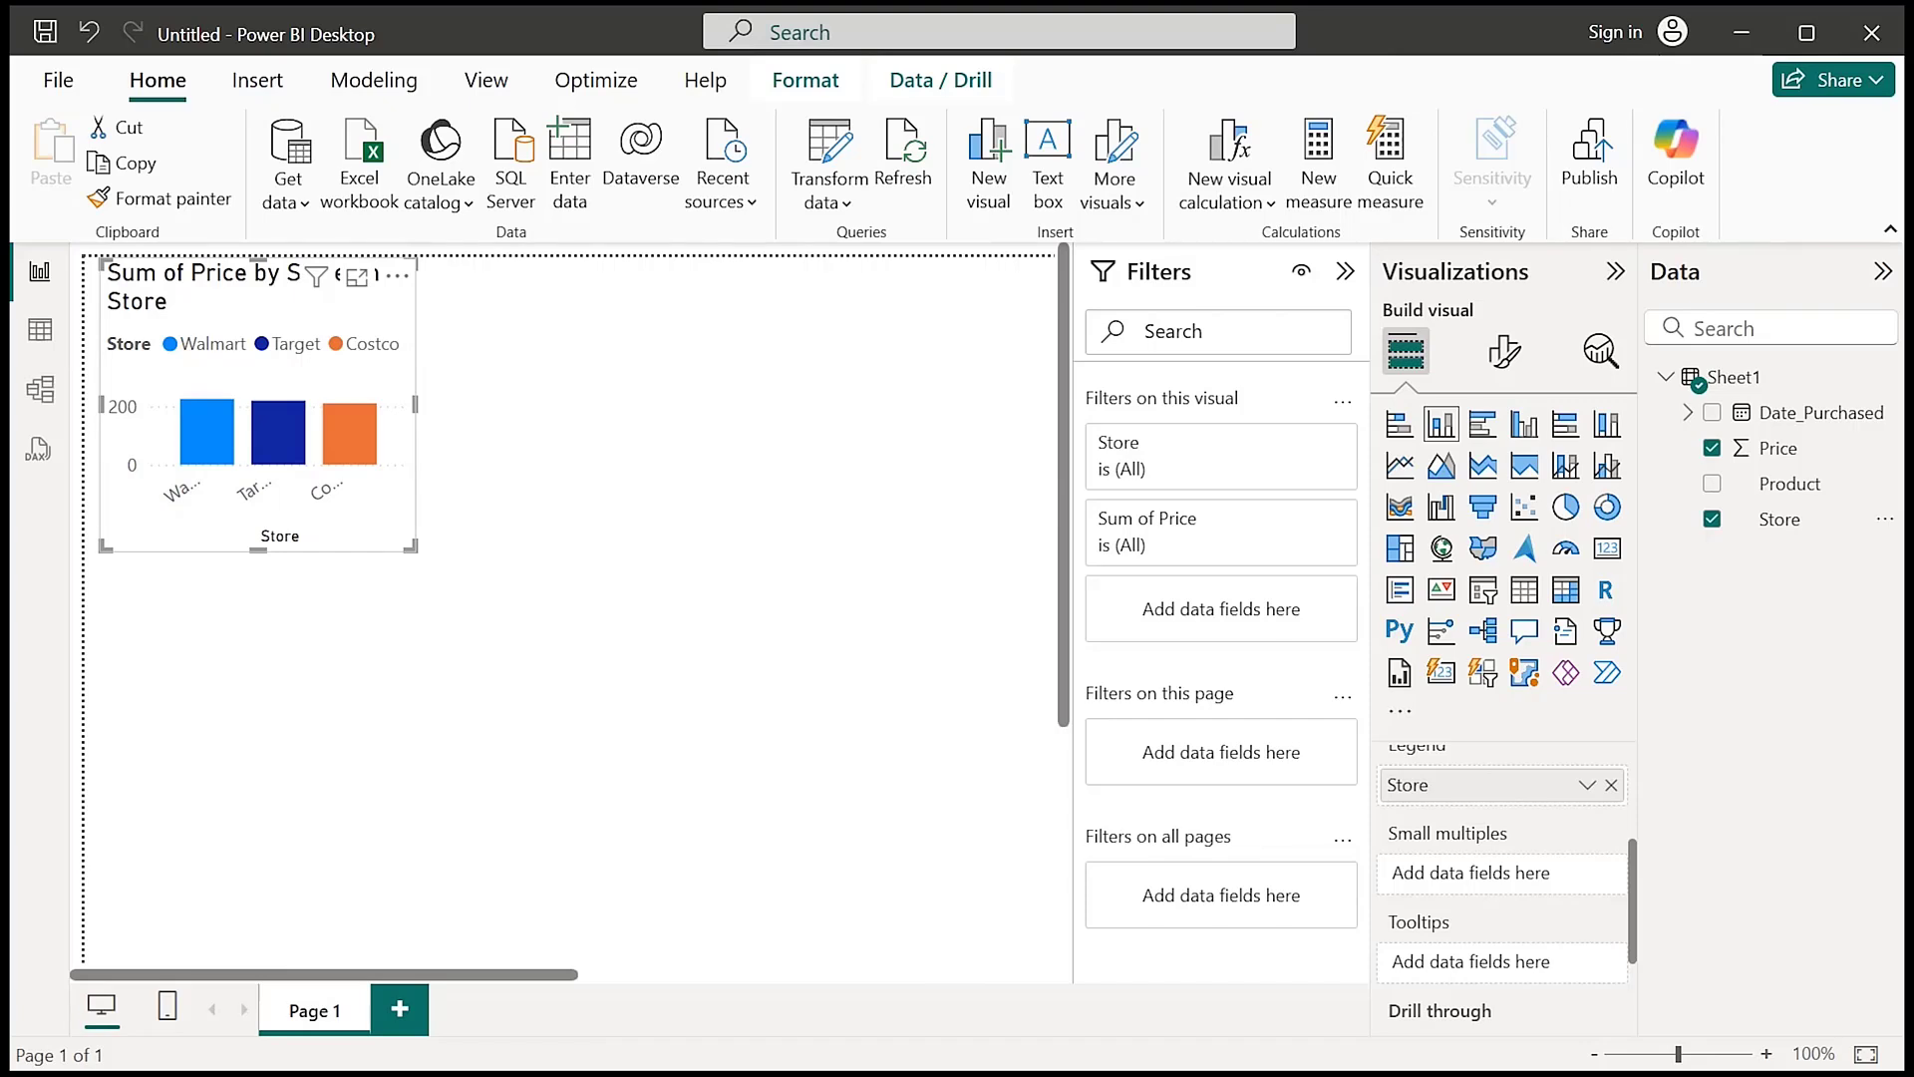
pyautogui.click(1524, 631)
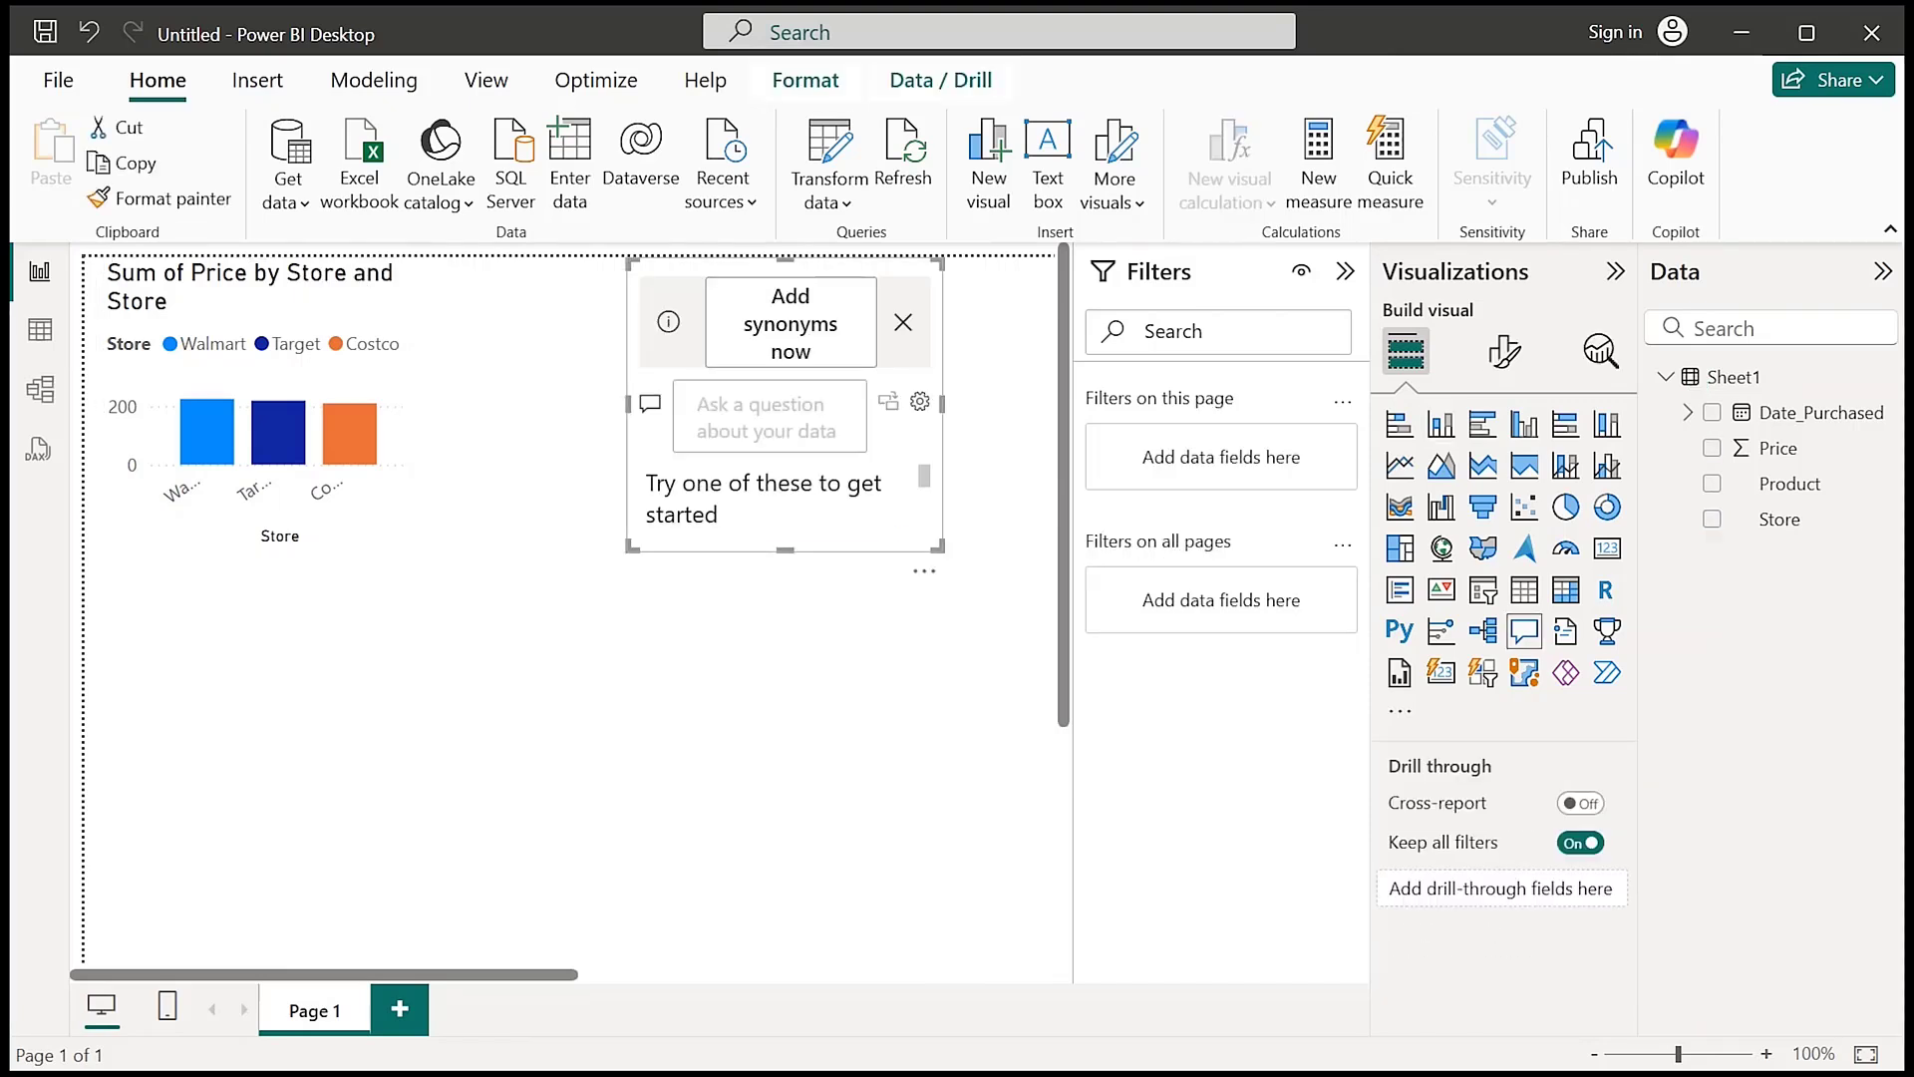
pyautogui.click(903, 322)
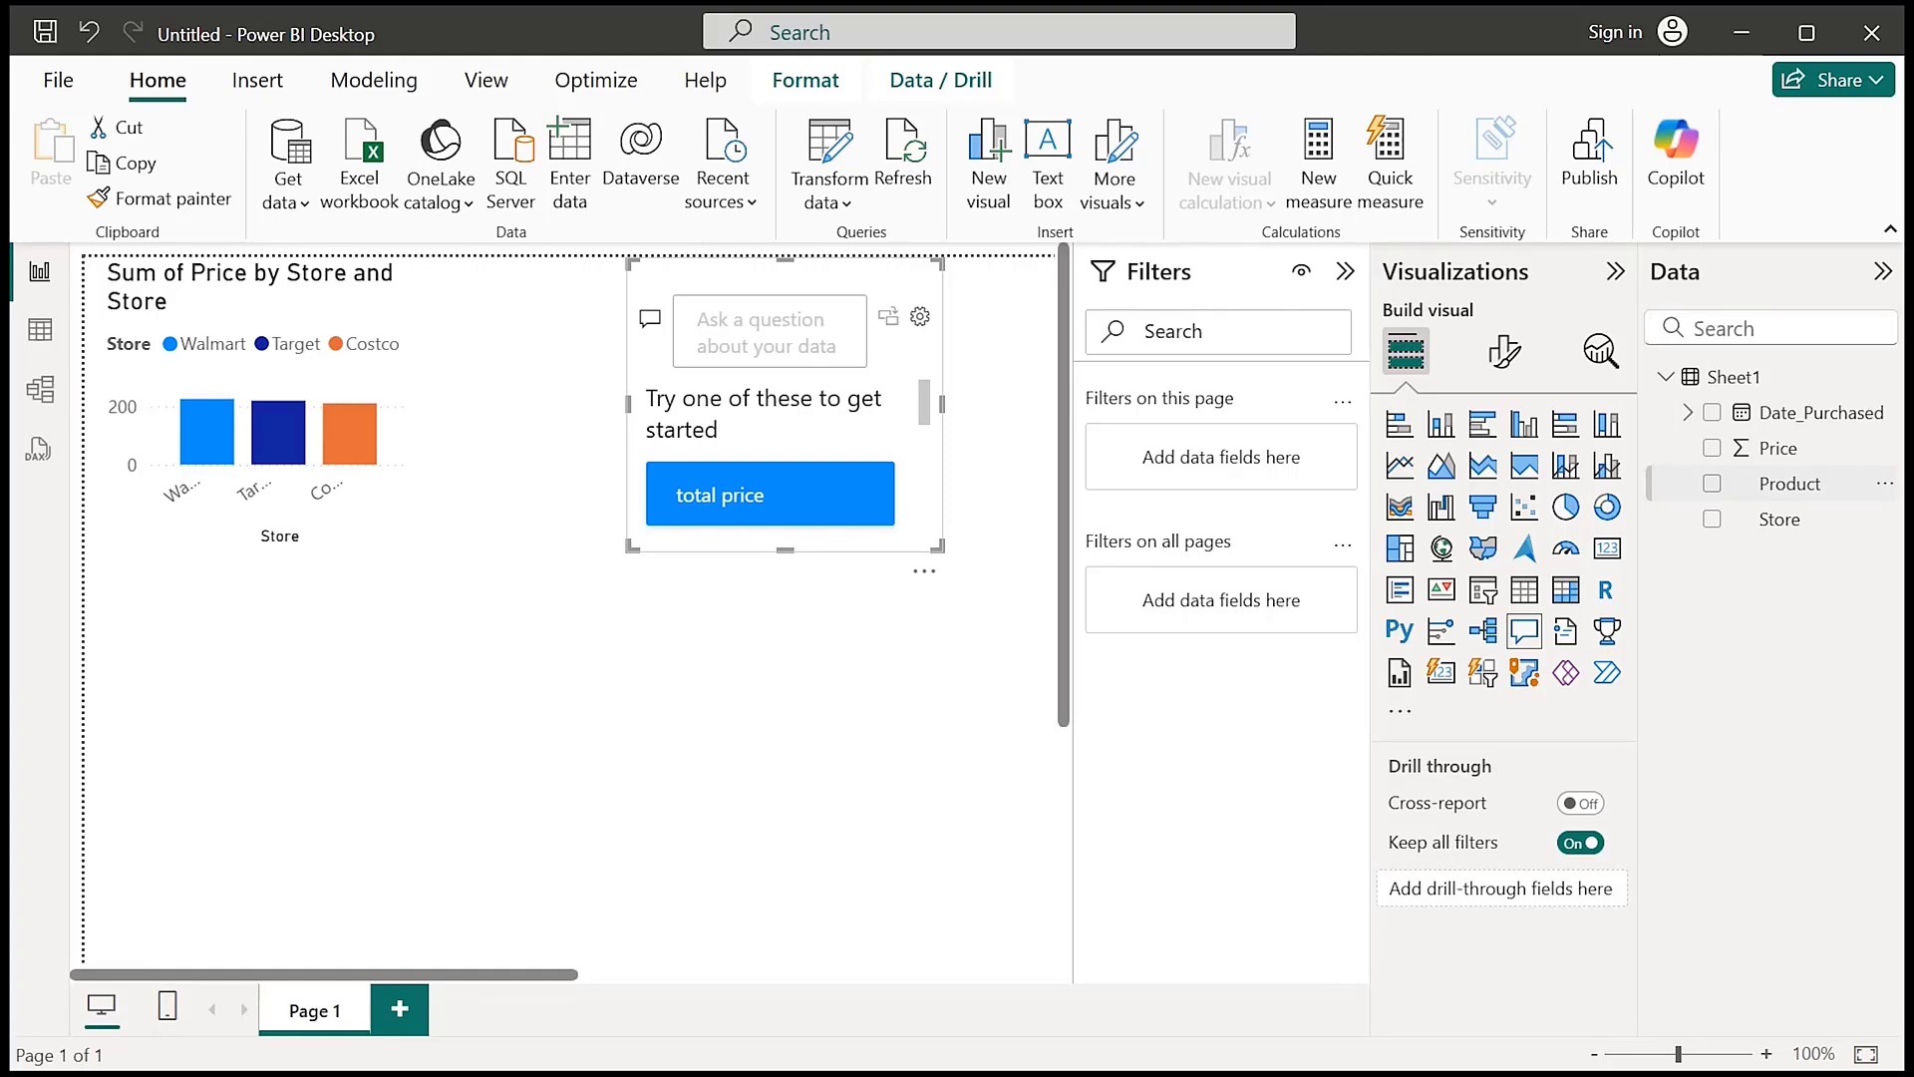
pyautogui.click(1629, 1053)
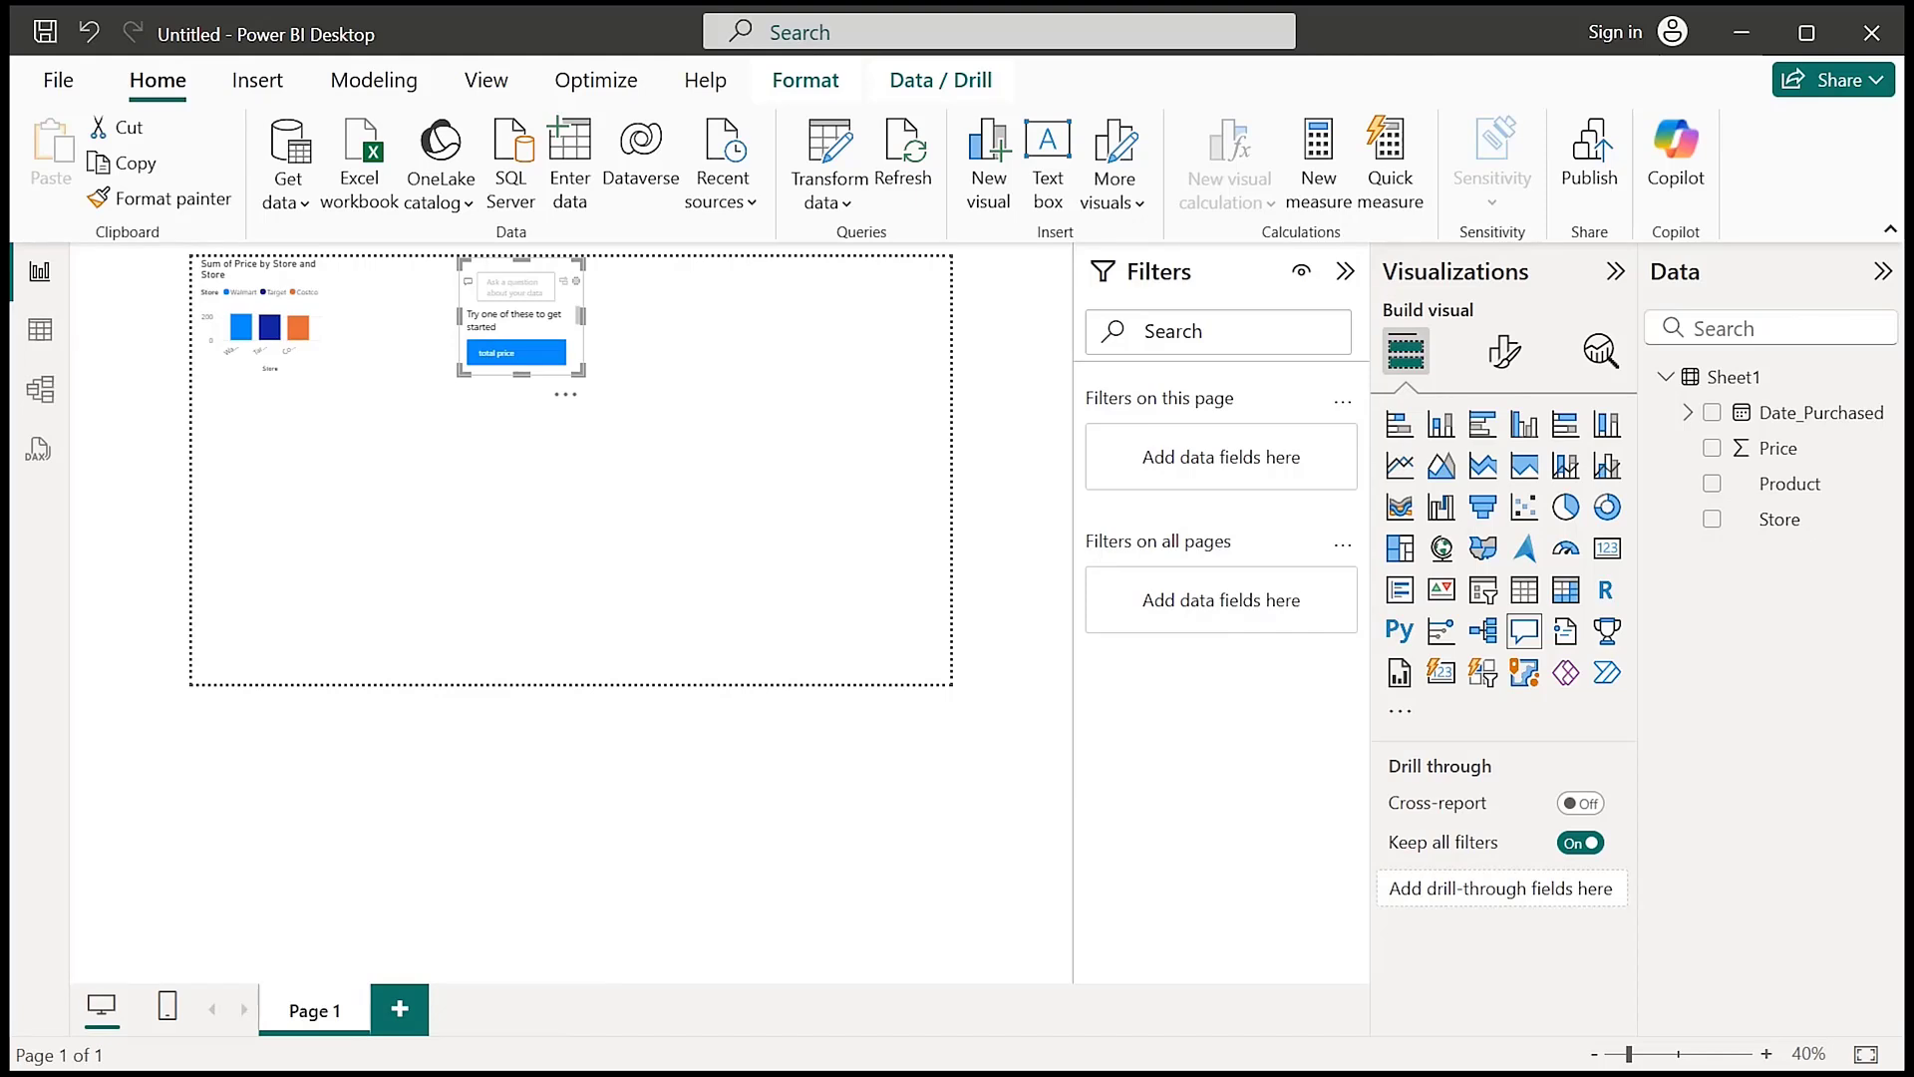
pyautogui.click(566, 394)
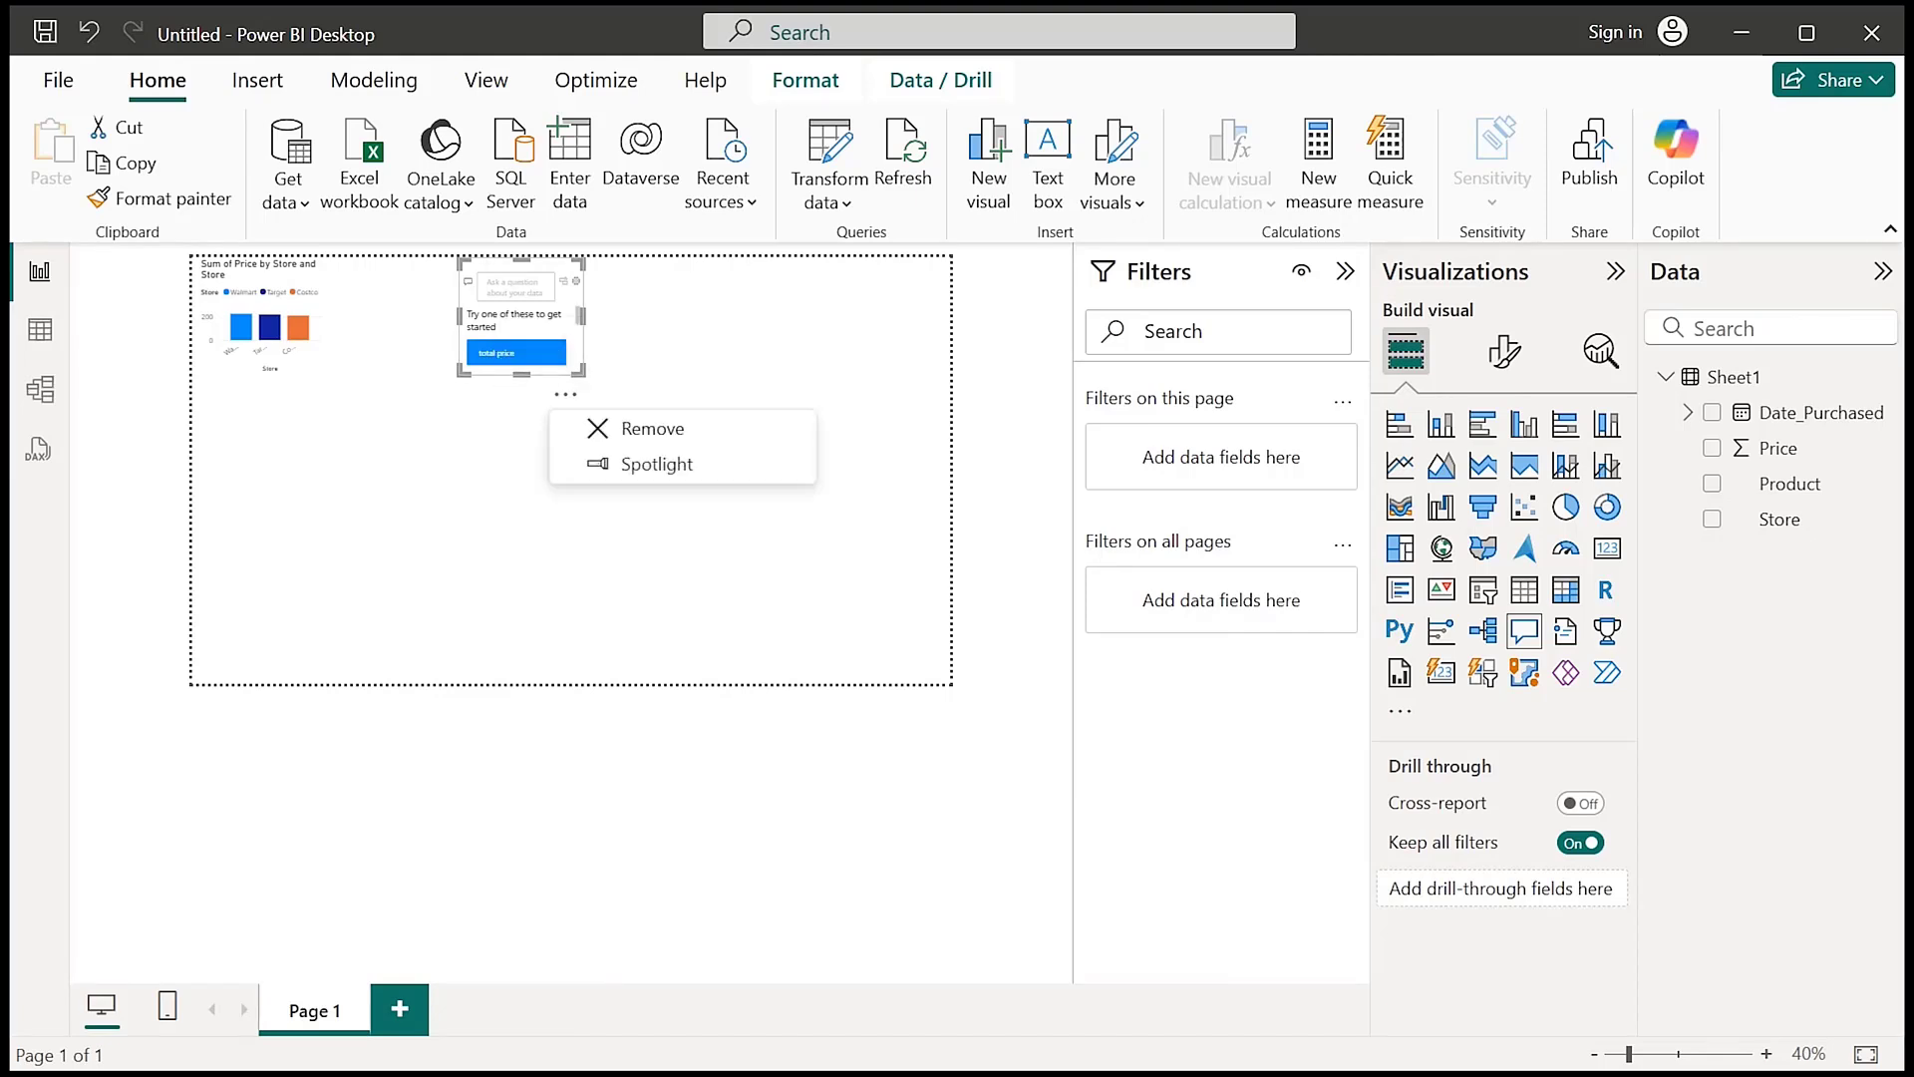
pyautogui.click(653, 429)
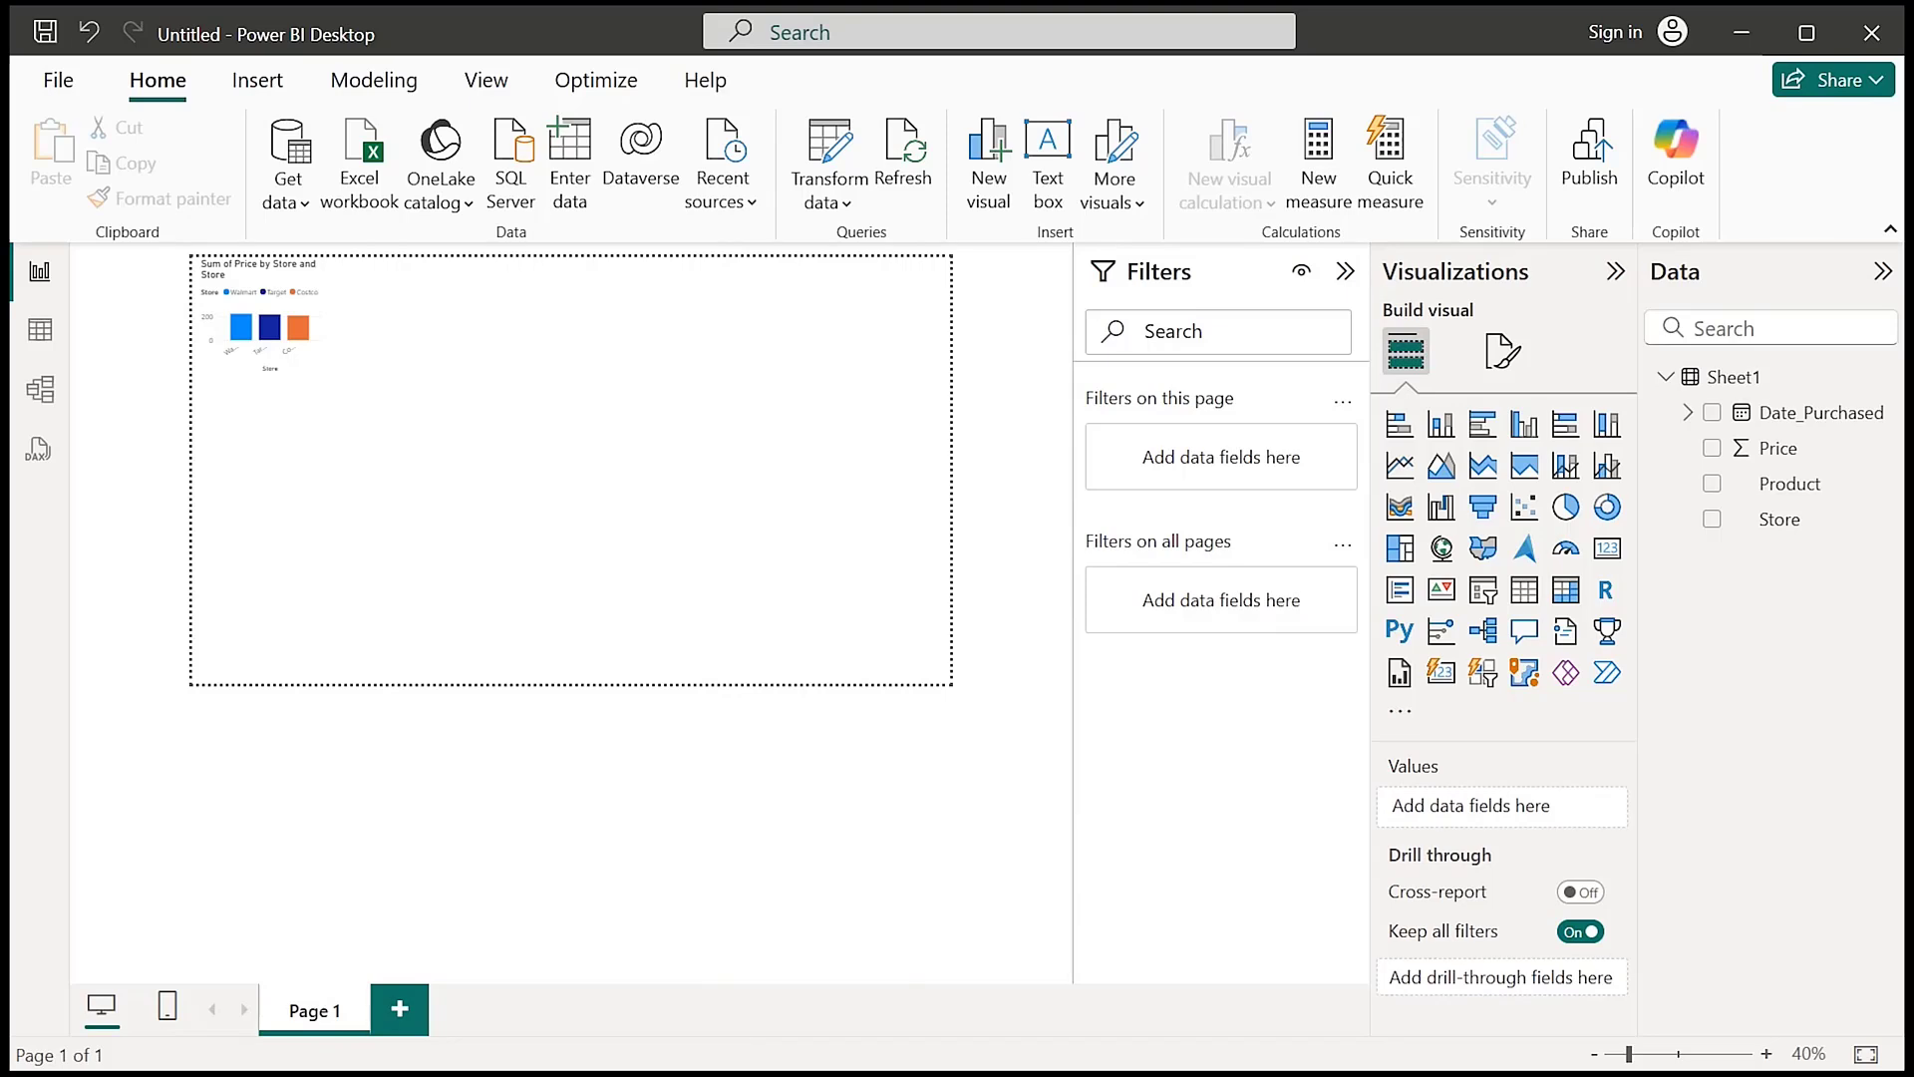
# Build a table visual of Product, sum of Price and Store, and convert it to a clustered column chart
pyautogui.scroll(4, 570, 612)
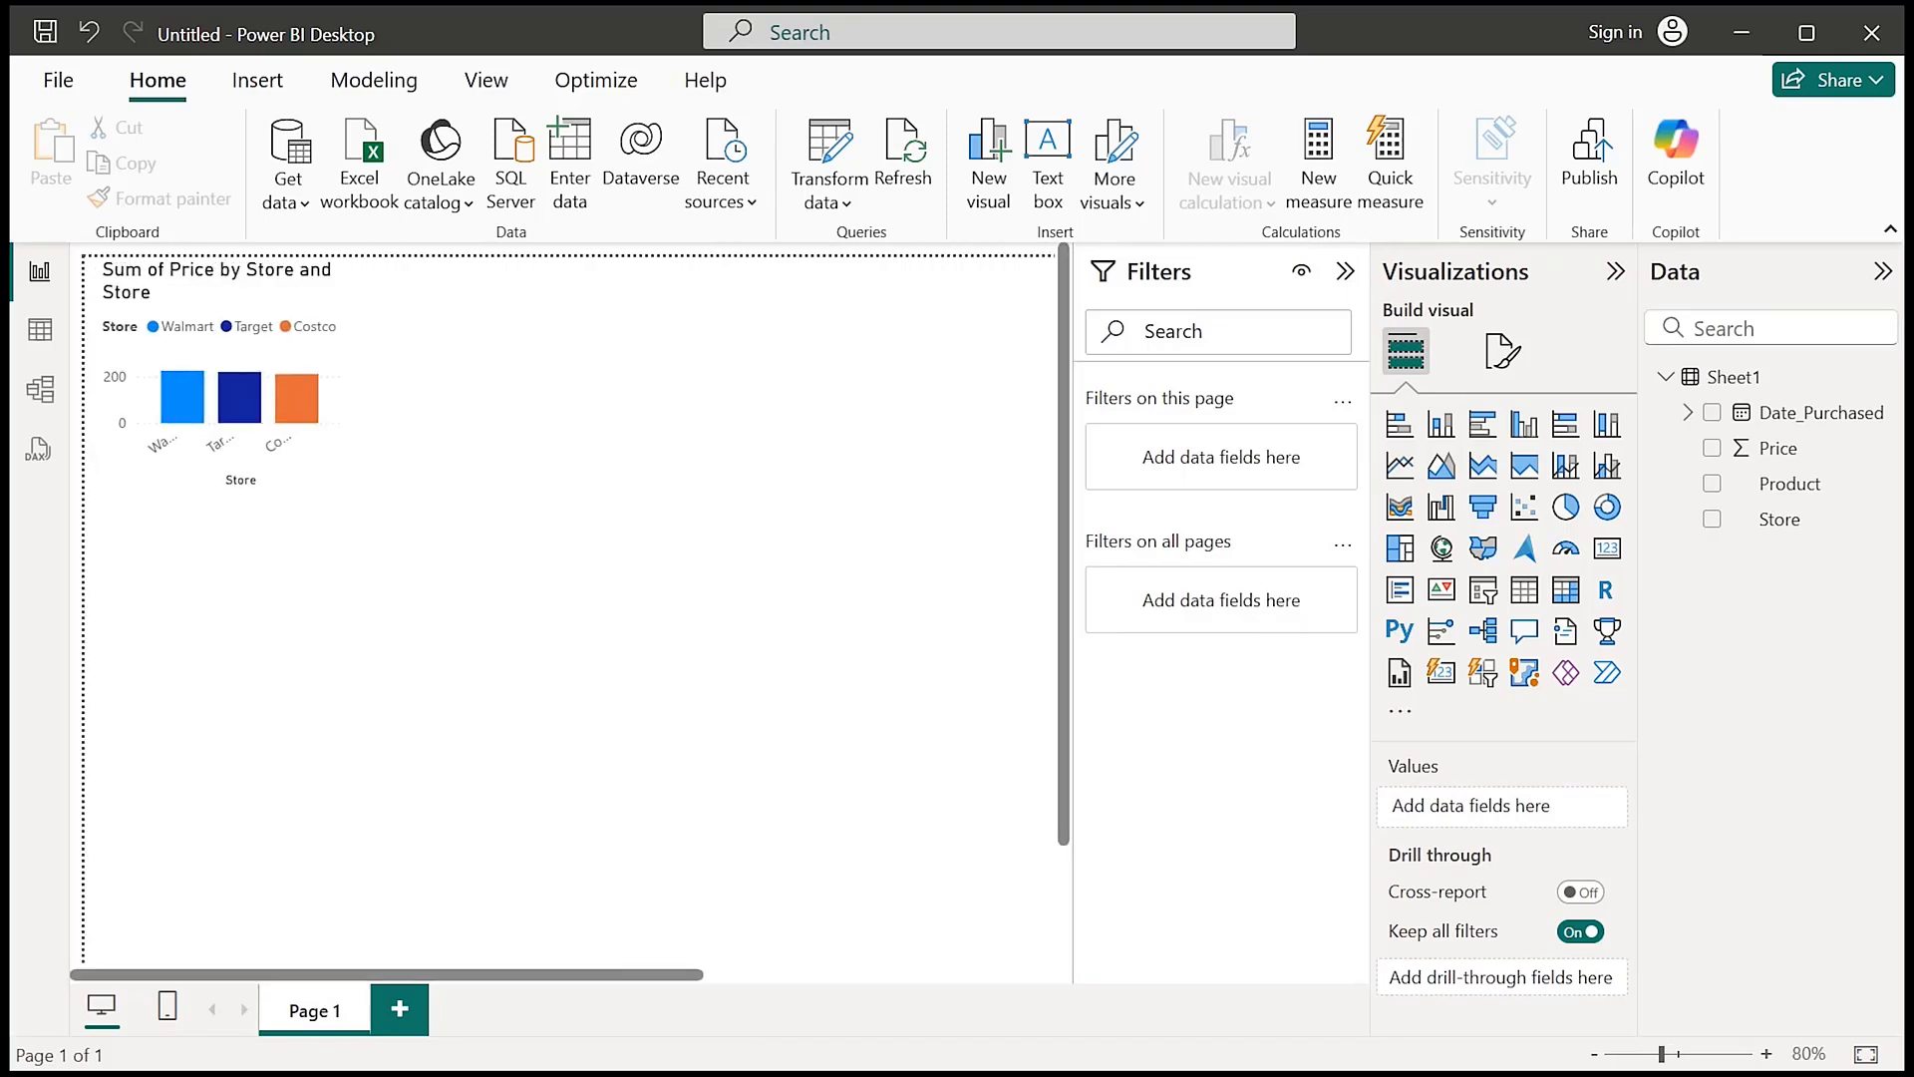
pyautogui.click(1712, 483)
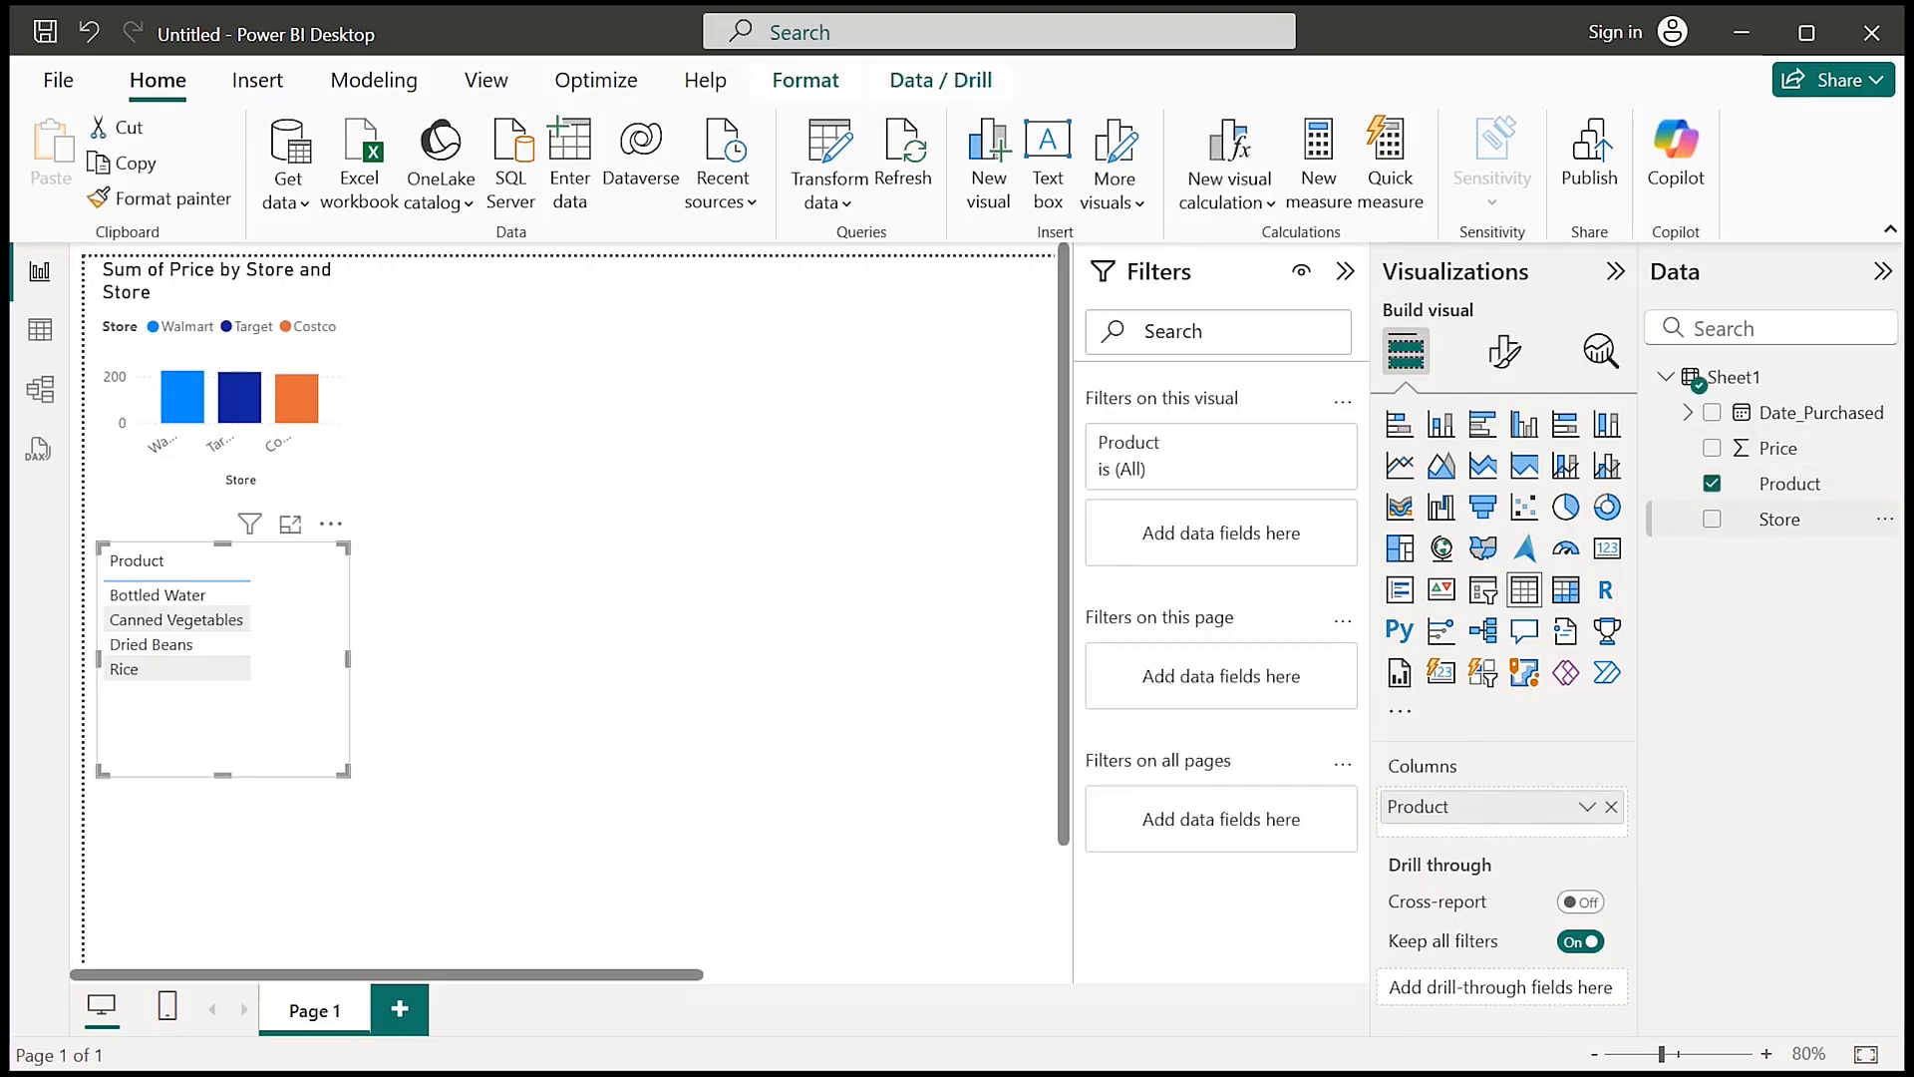
pyautogui.click(1712, 447)
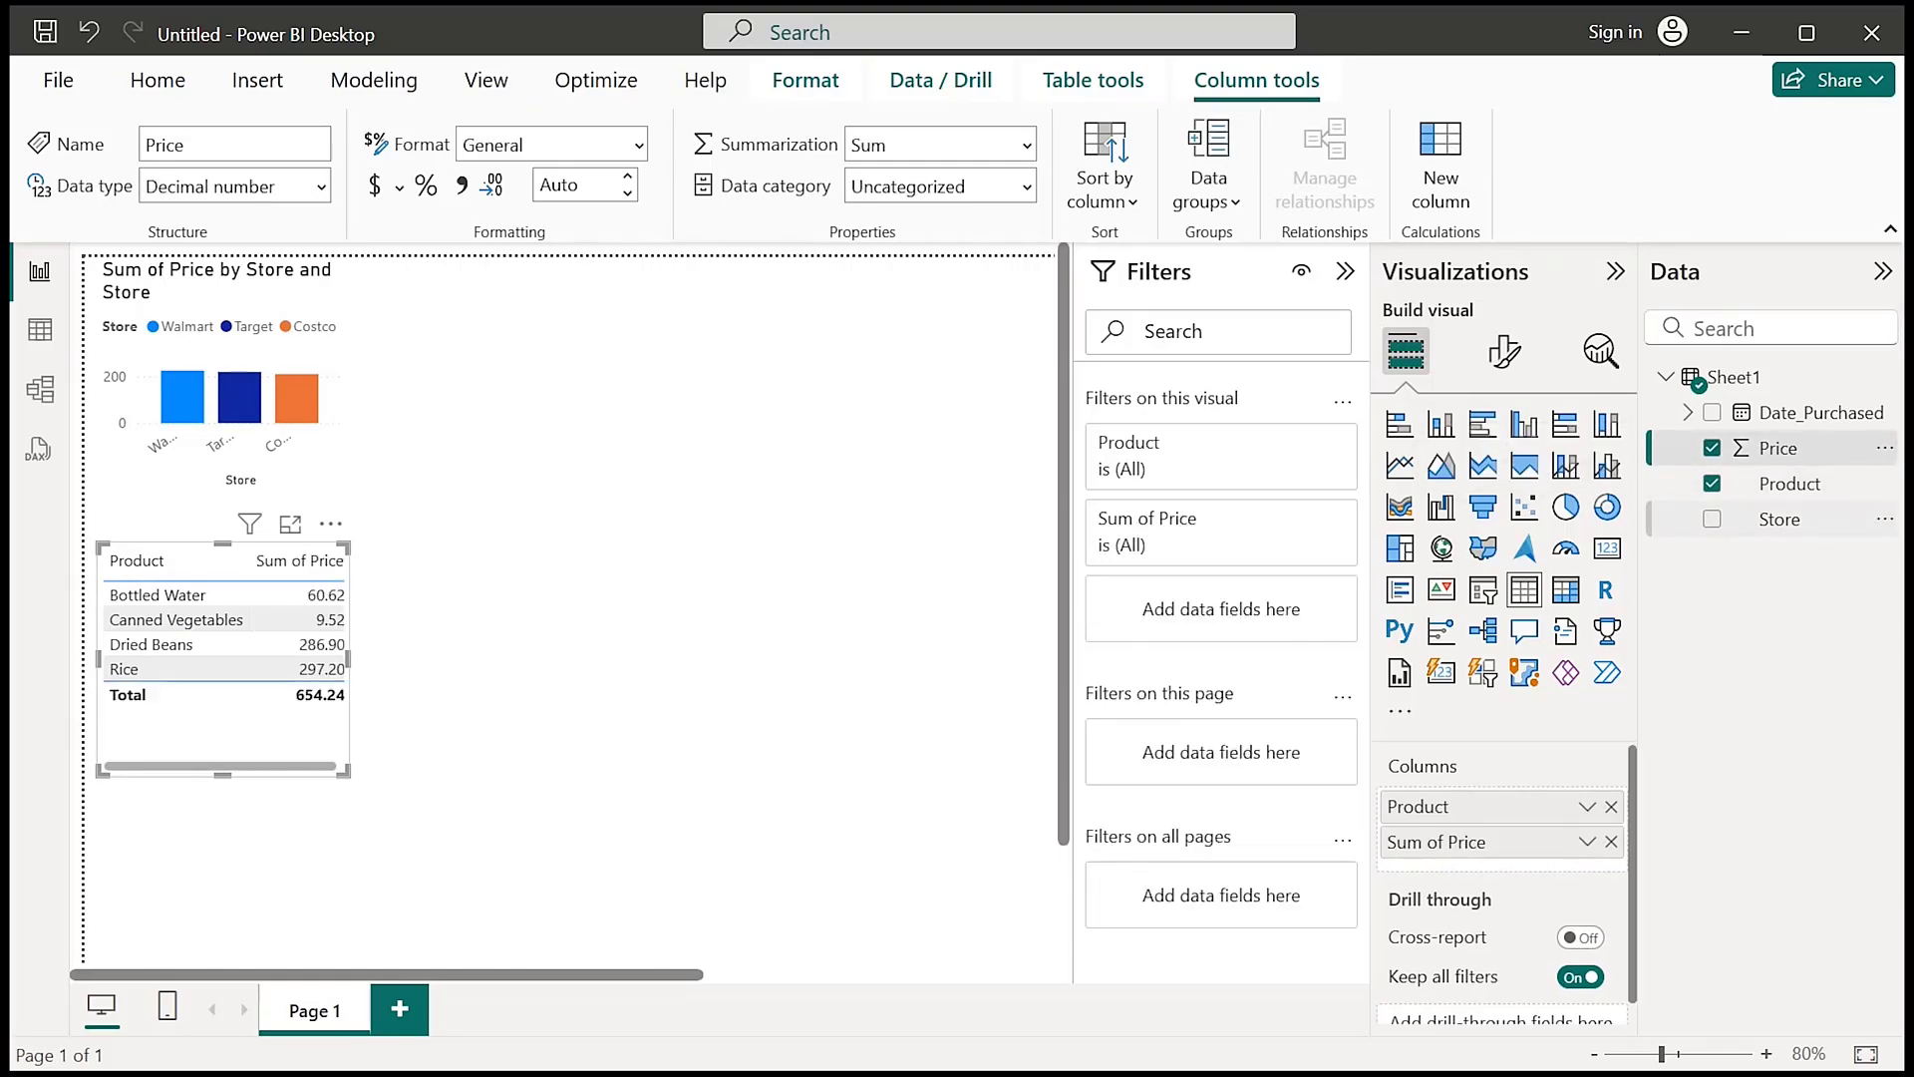
pyautogui.click(1712, 520)
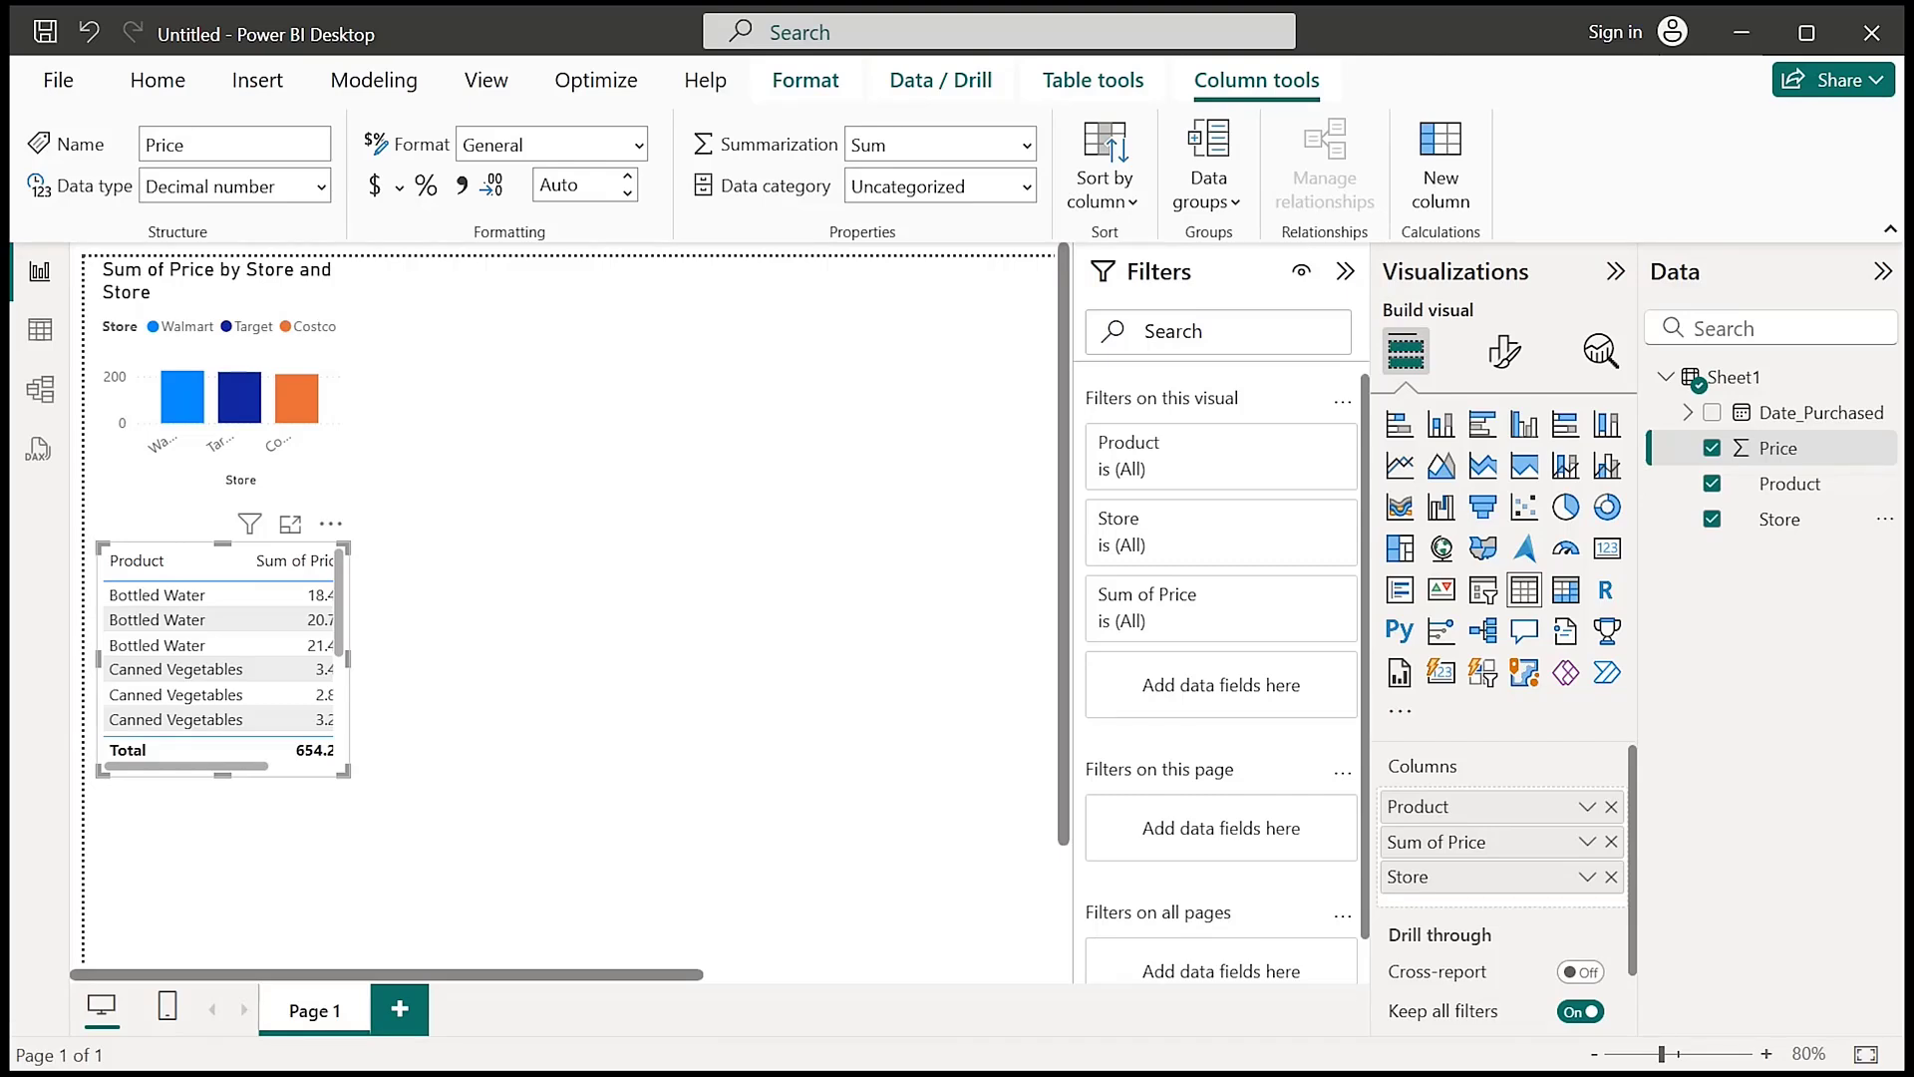
pyautogui.moveTo(345, 771); pyautogui.dragTo(470, 888)
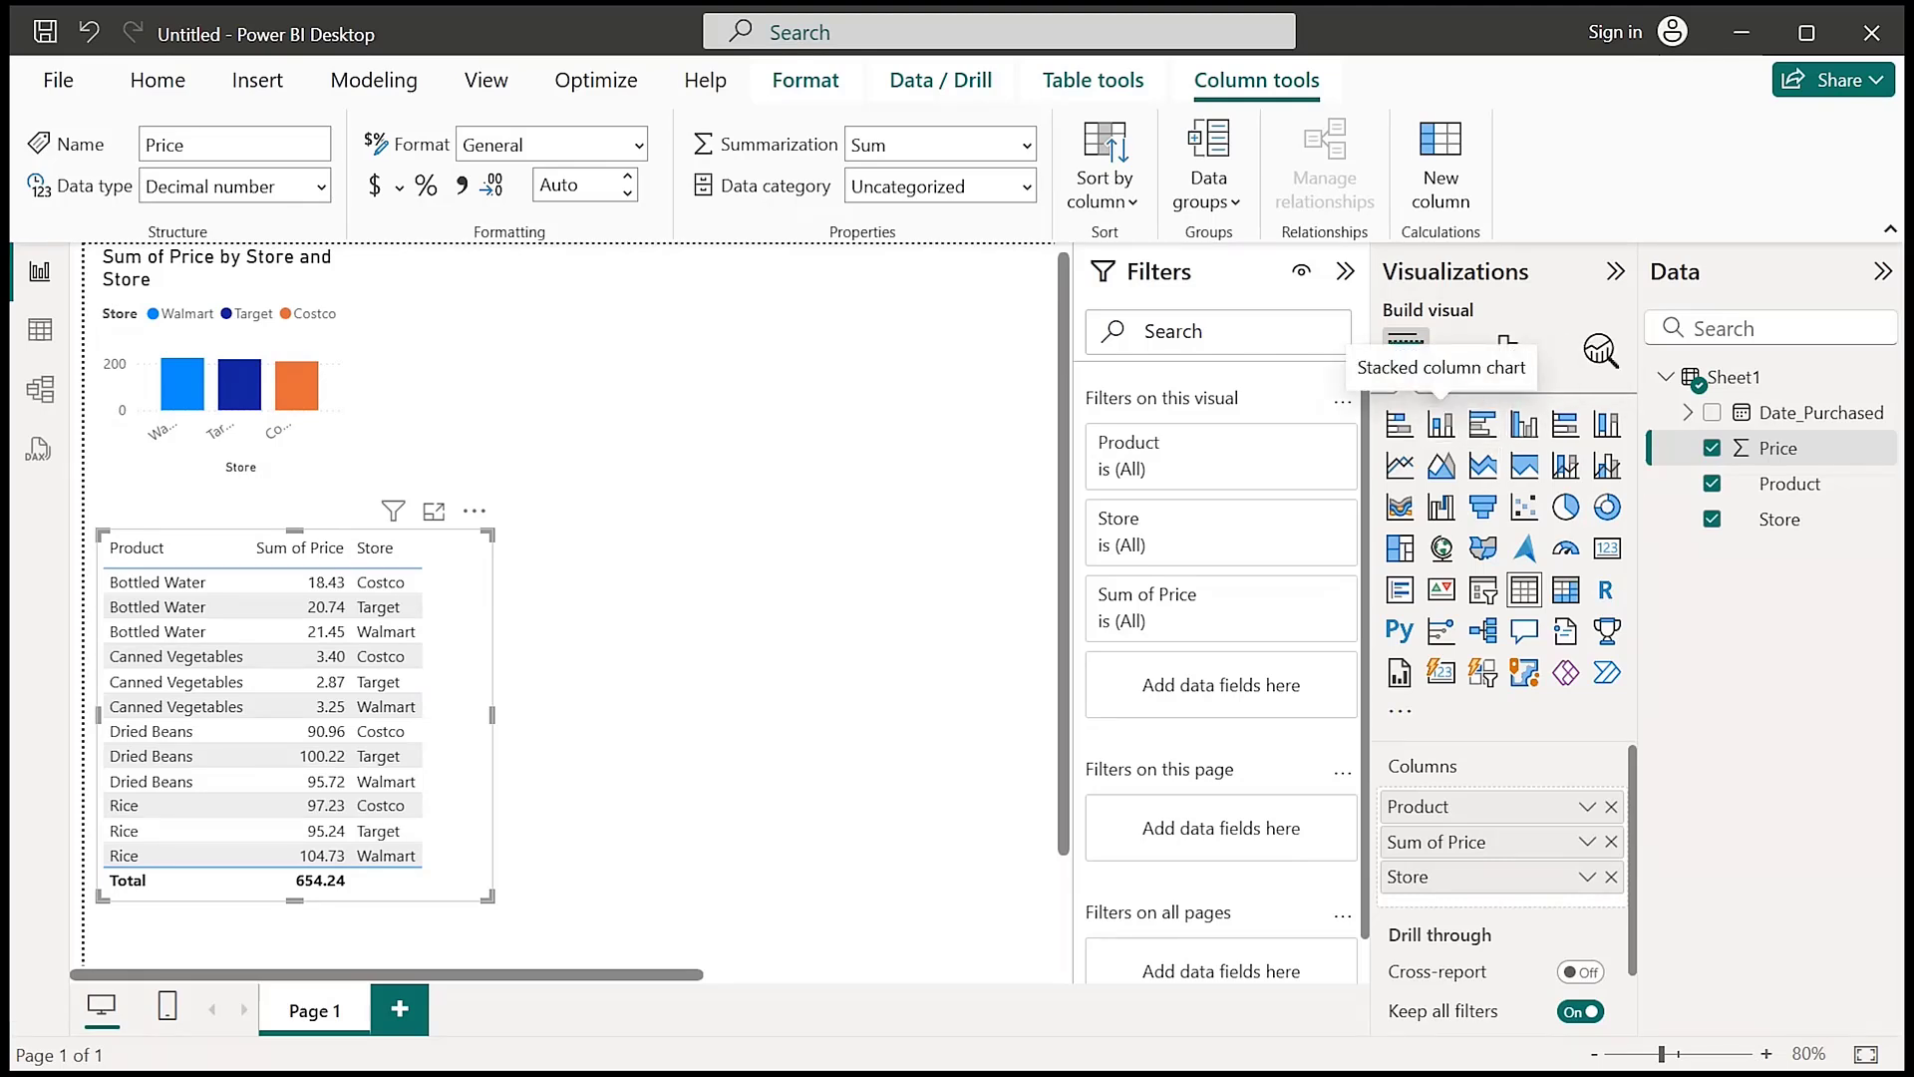
pyautogui.click(1441, 424)
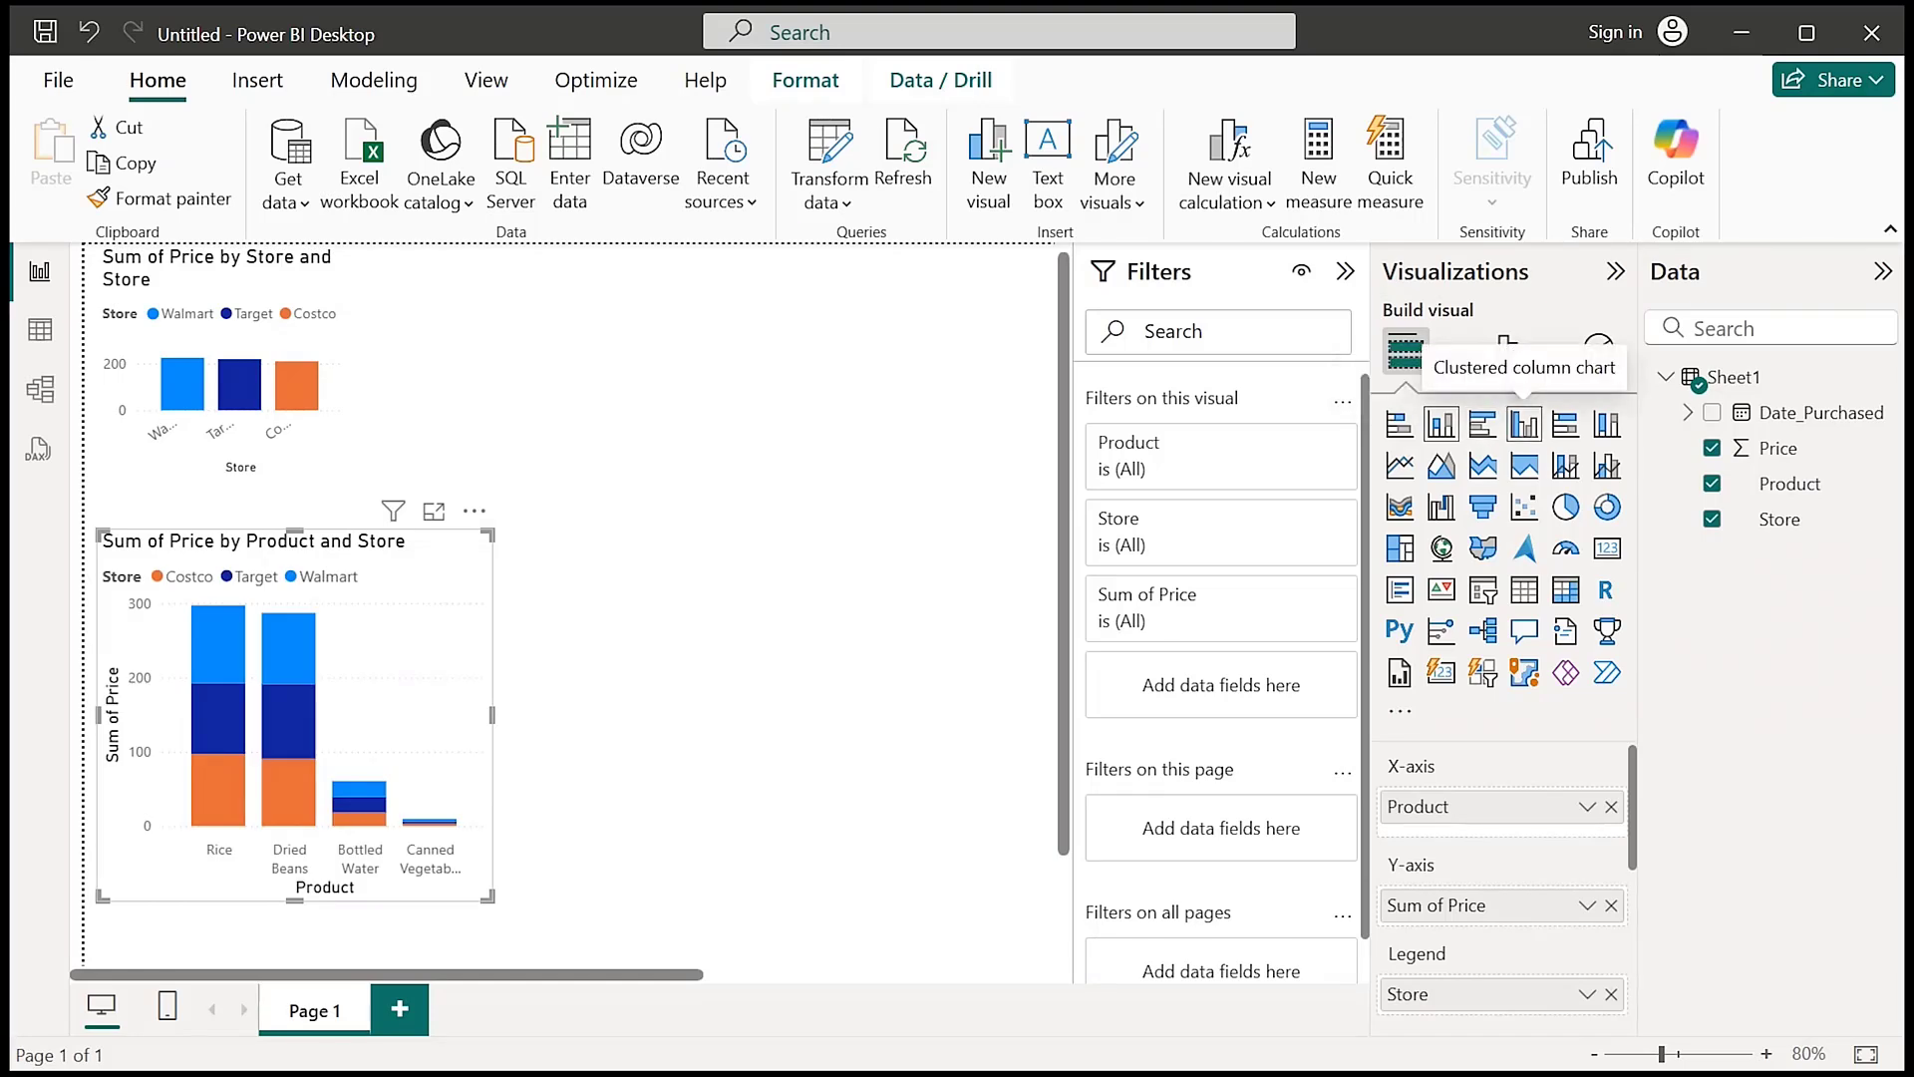
pyautogui.click(1524, 423)
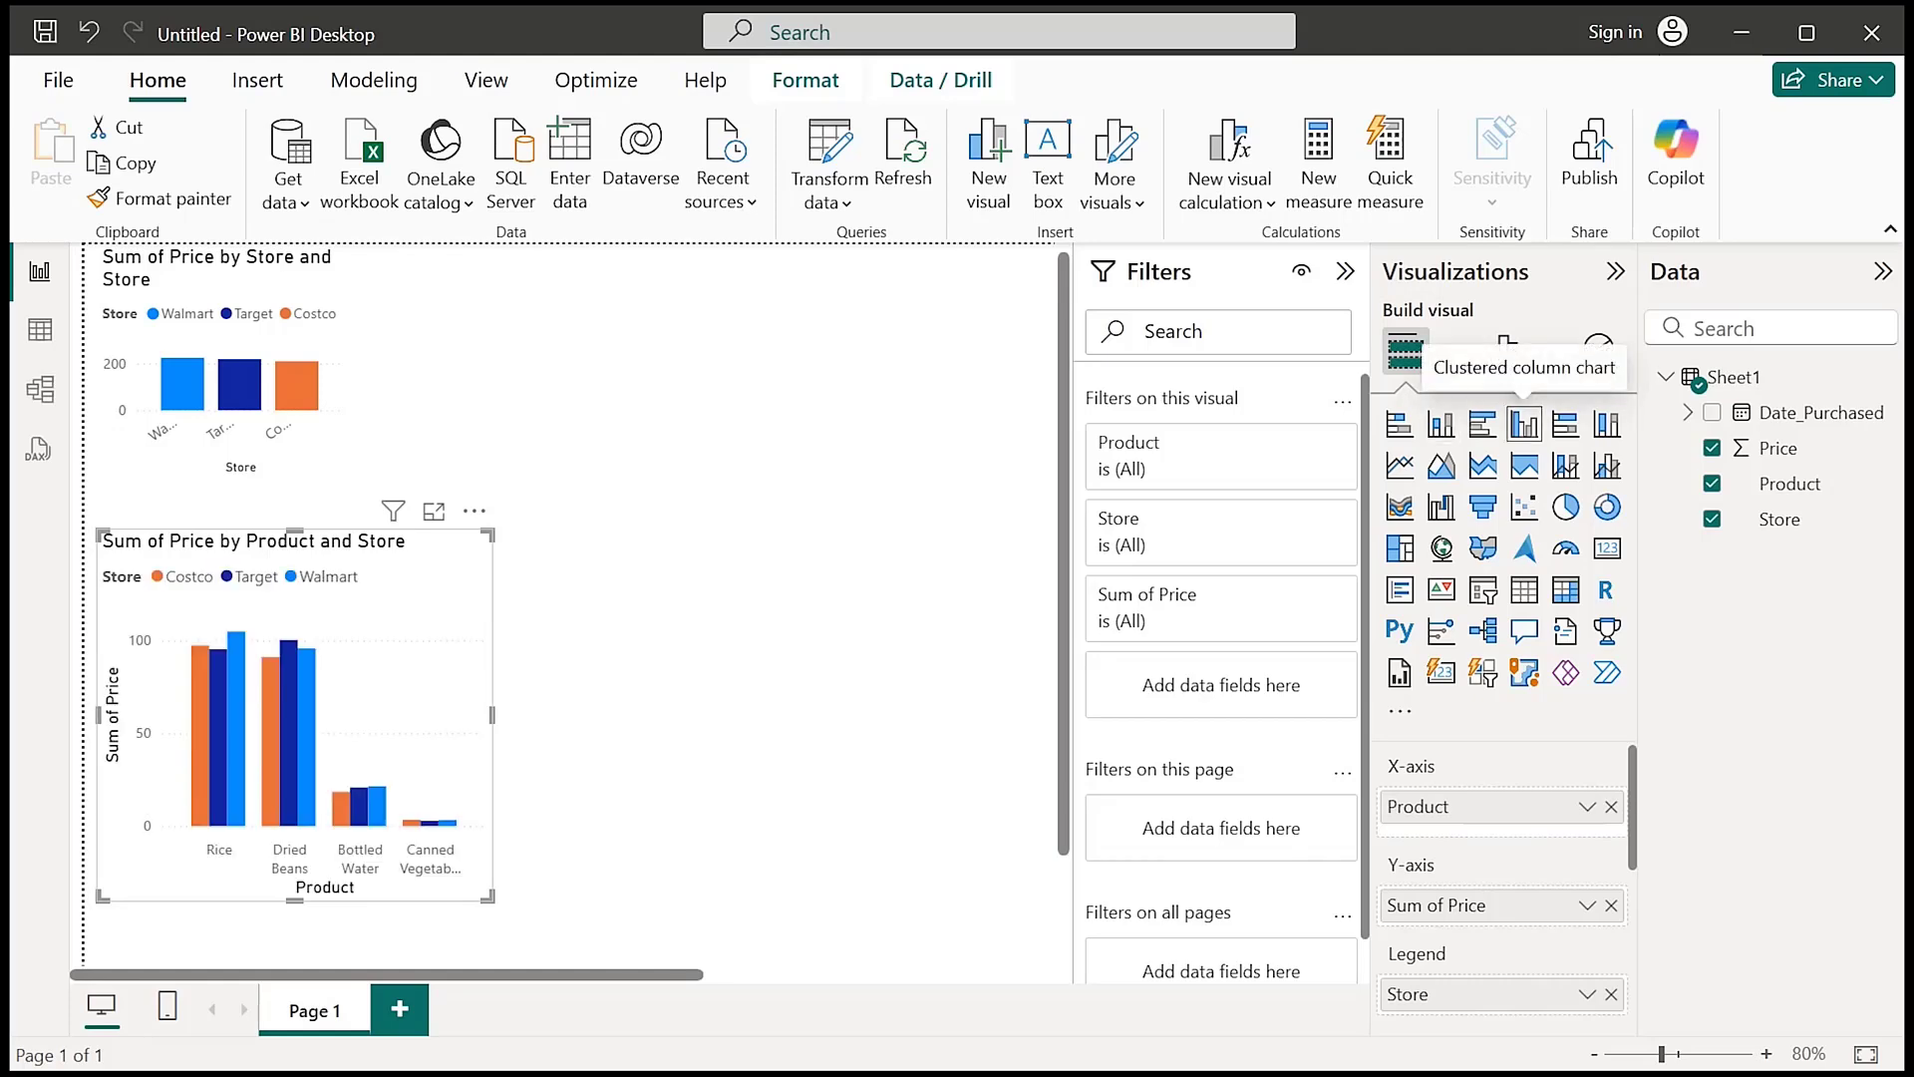
# Move the clustered column chart beside the store chart and enlarge it by about a third
pyautogui.moveTo(419, 618); pyautogui.dragTo(687, 468)
pyautogui.scroll(-4, 638, 499)
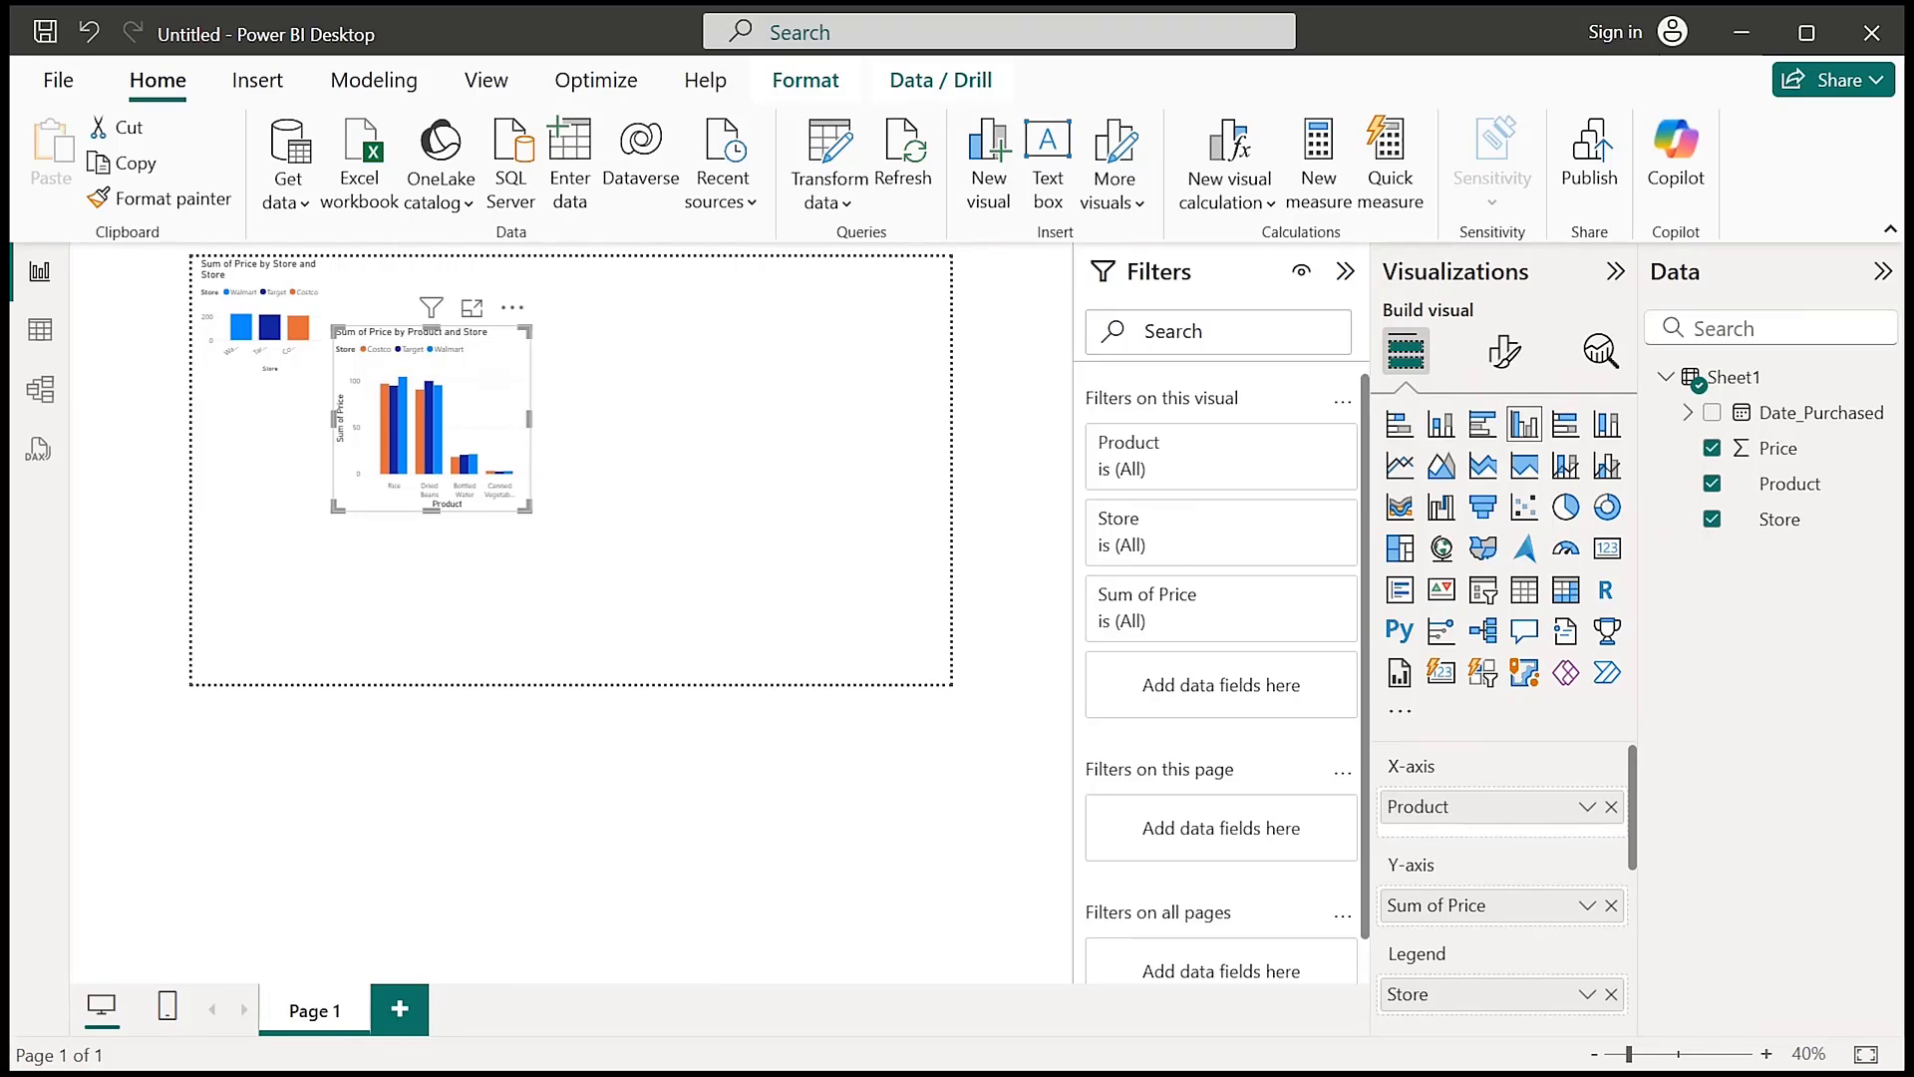
pyautogui.moveTo(1629, 1054); pyautogui.dragTo(1671, 1054)
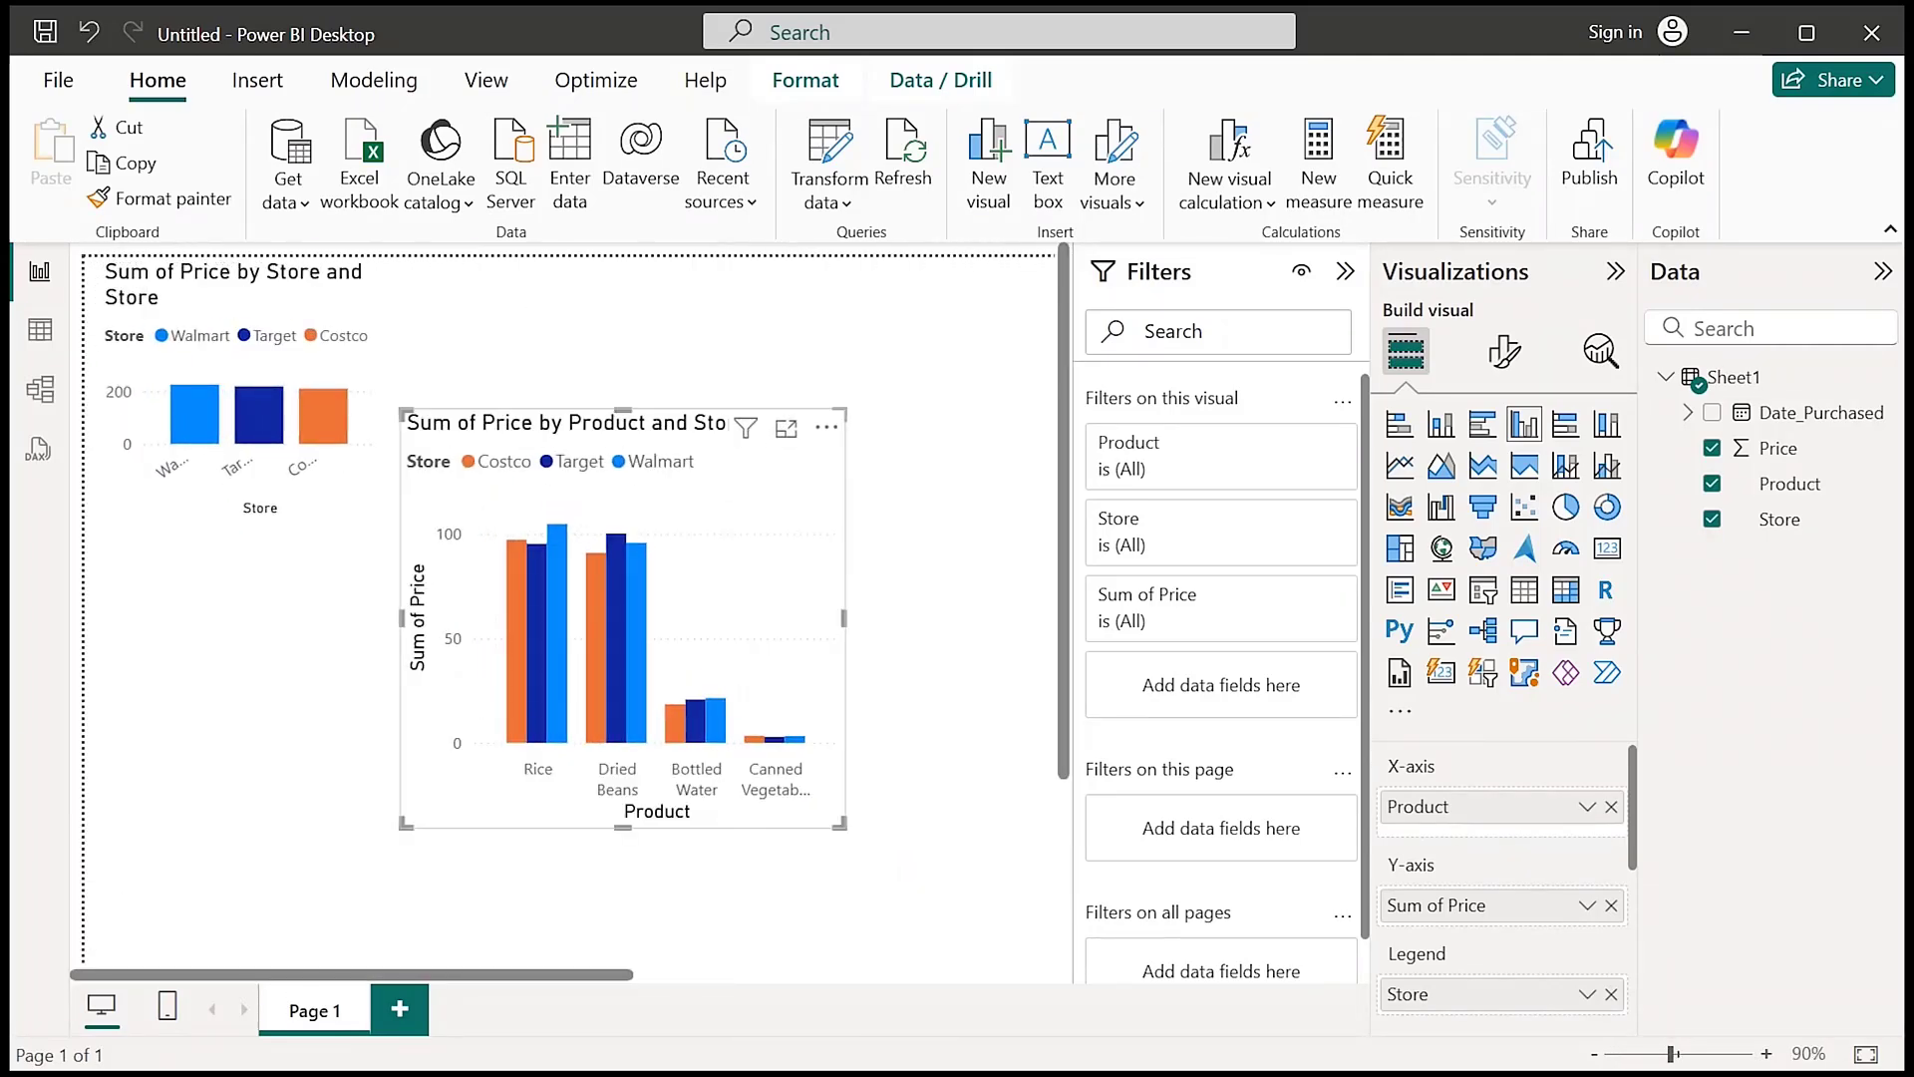
pyautogui.moveTo(688, 578); pyautogui.dragTo(713, 470)
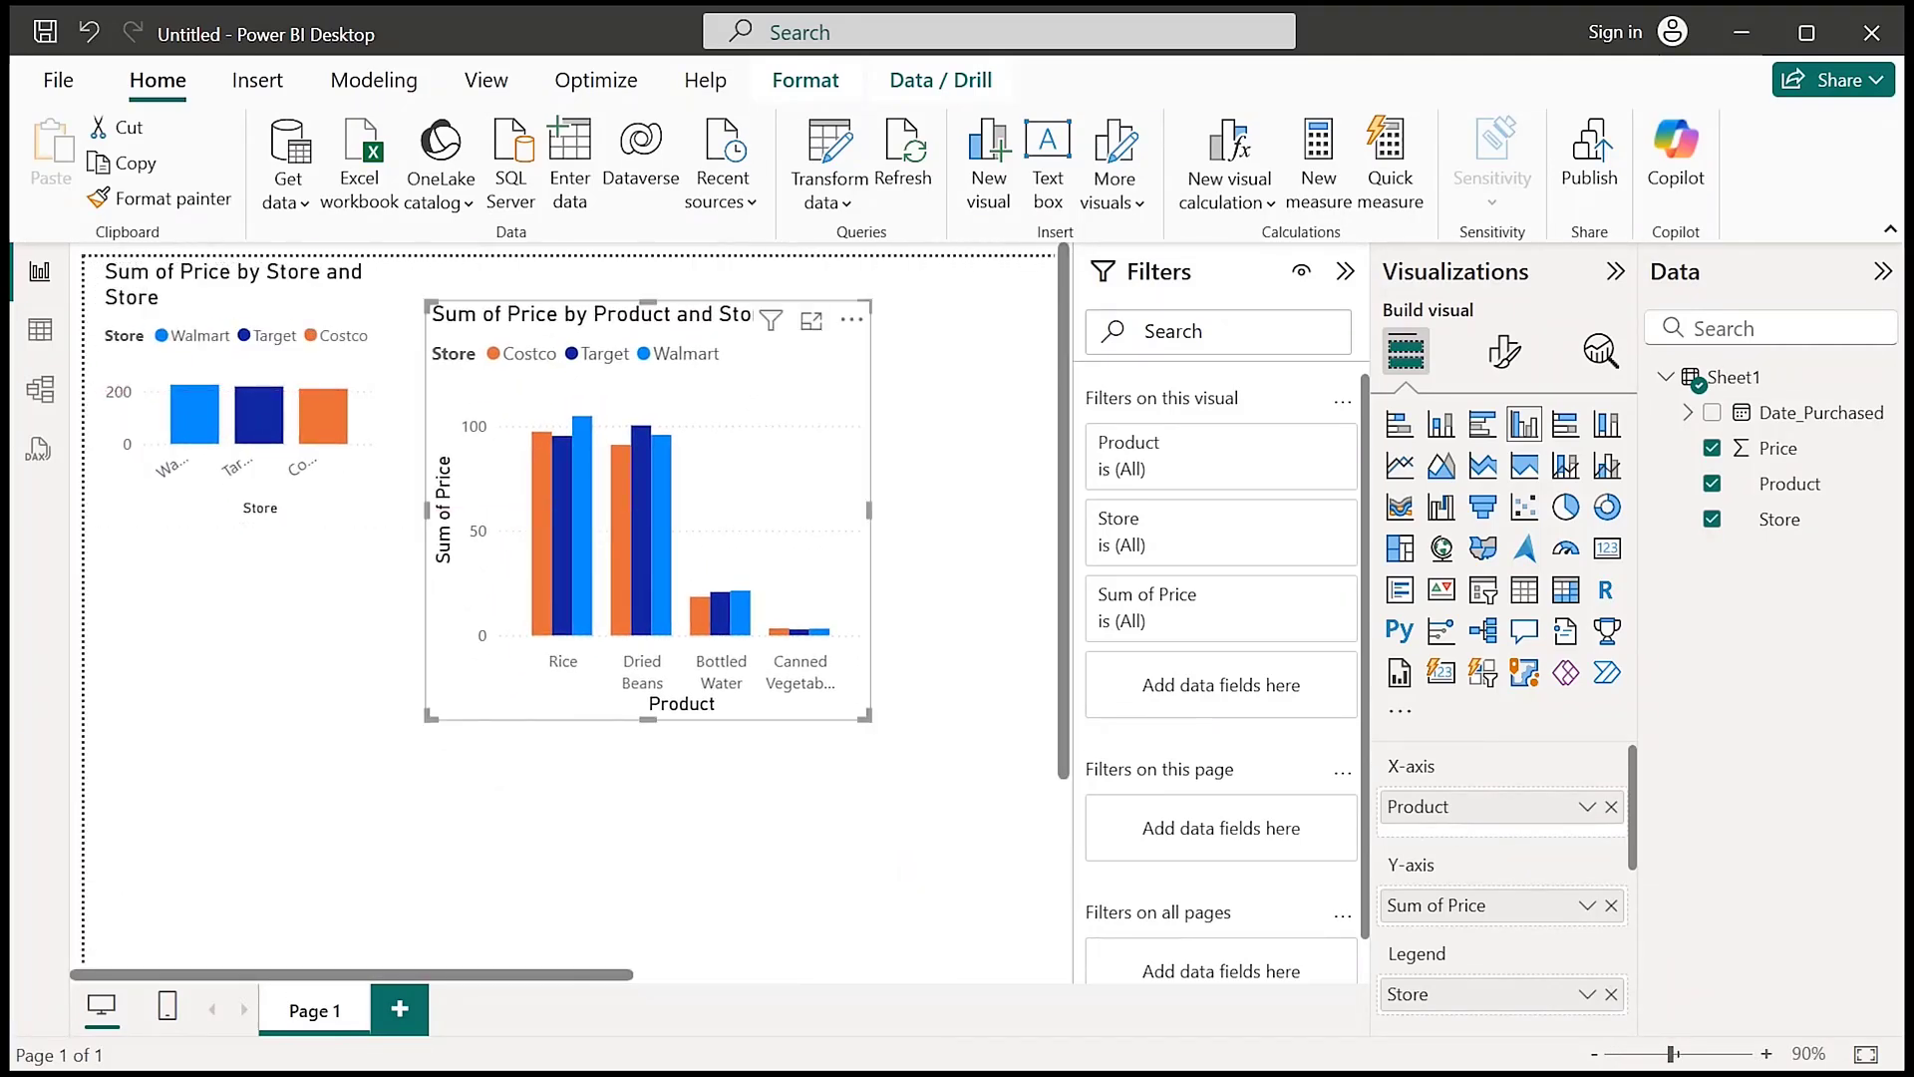
pyautogui.moveTo(868, 716); pyautogui.dragTo(1006, 842)
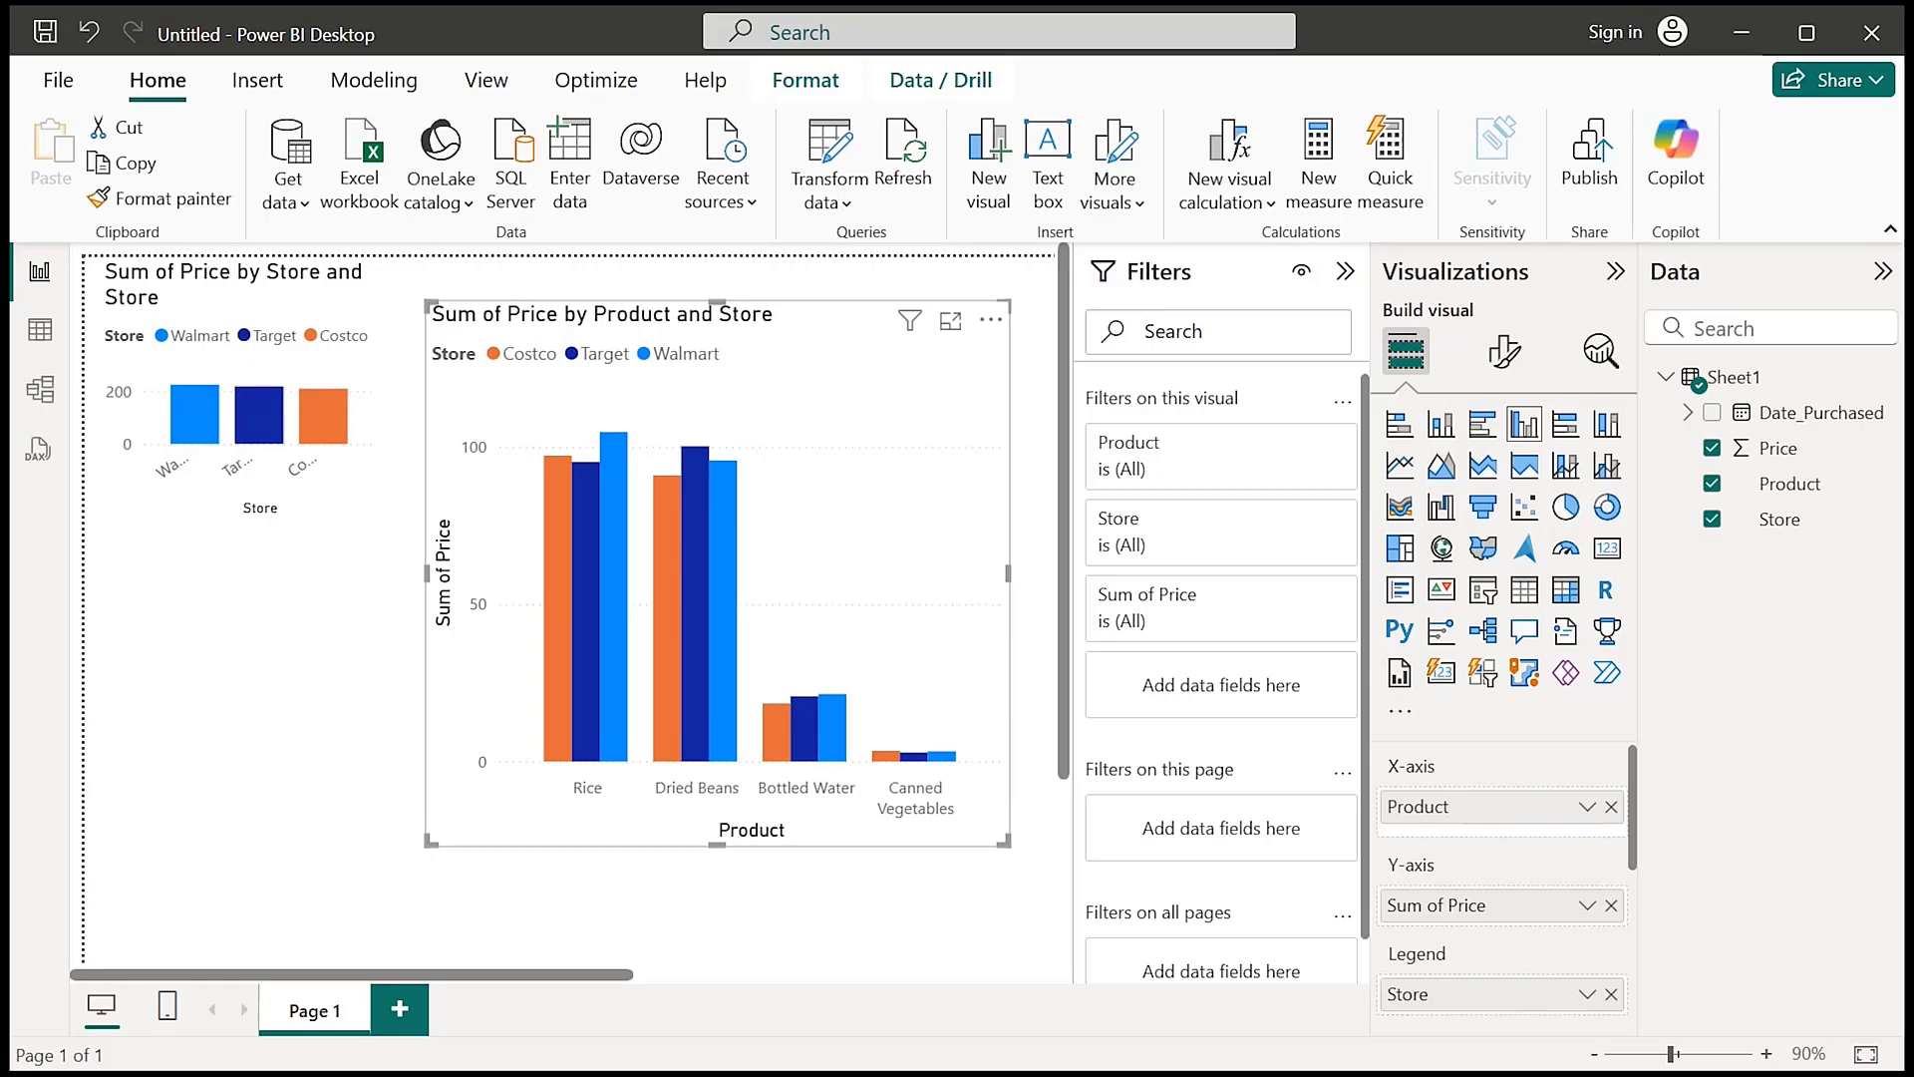
# Compare the stores' price sums for Rice, Canned Vegetables and Dried Beans on the clustered column chart
pyautogui.moveTo(588, 634)
pyautogui.moveTo(614, 669)
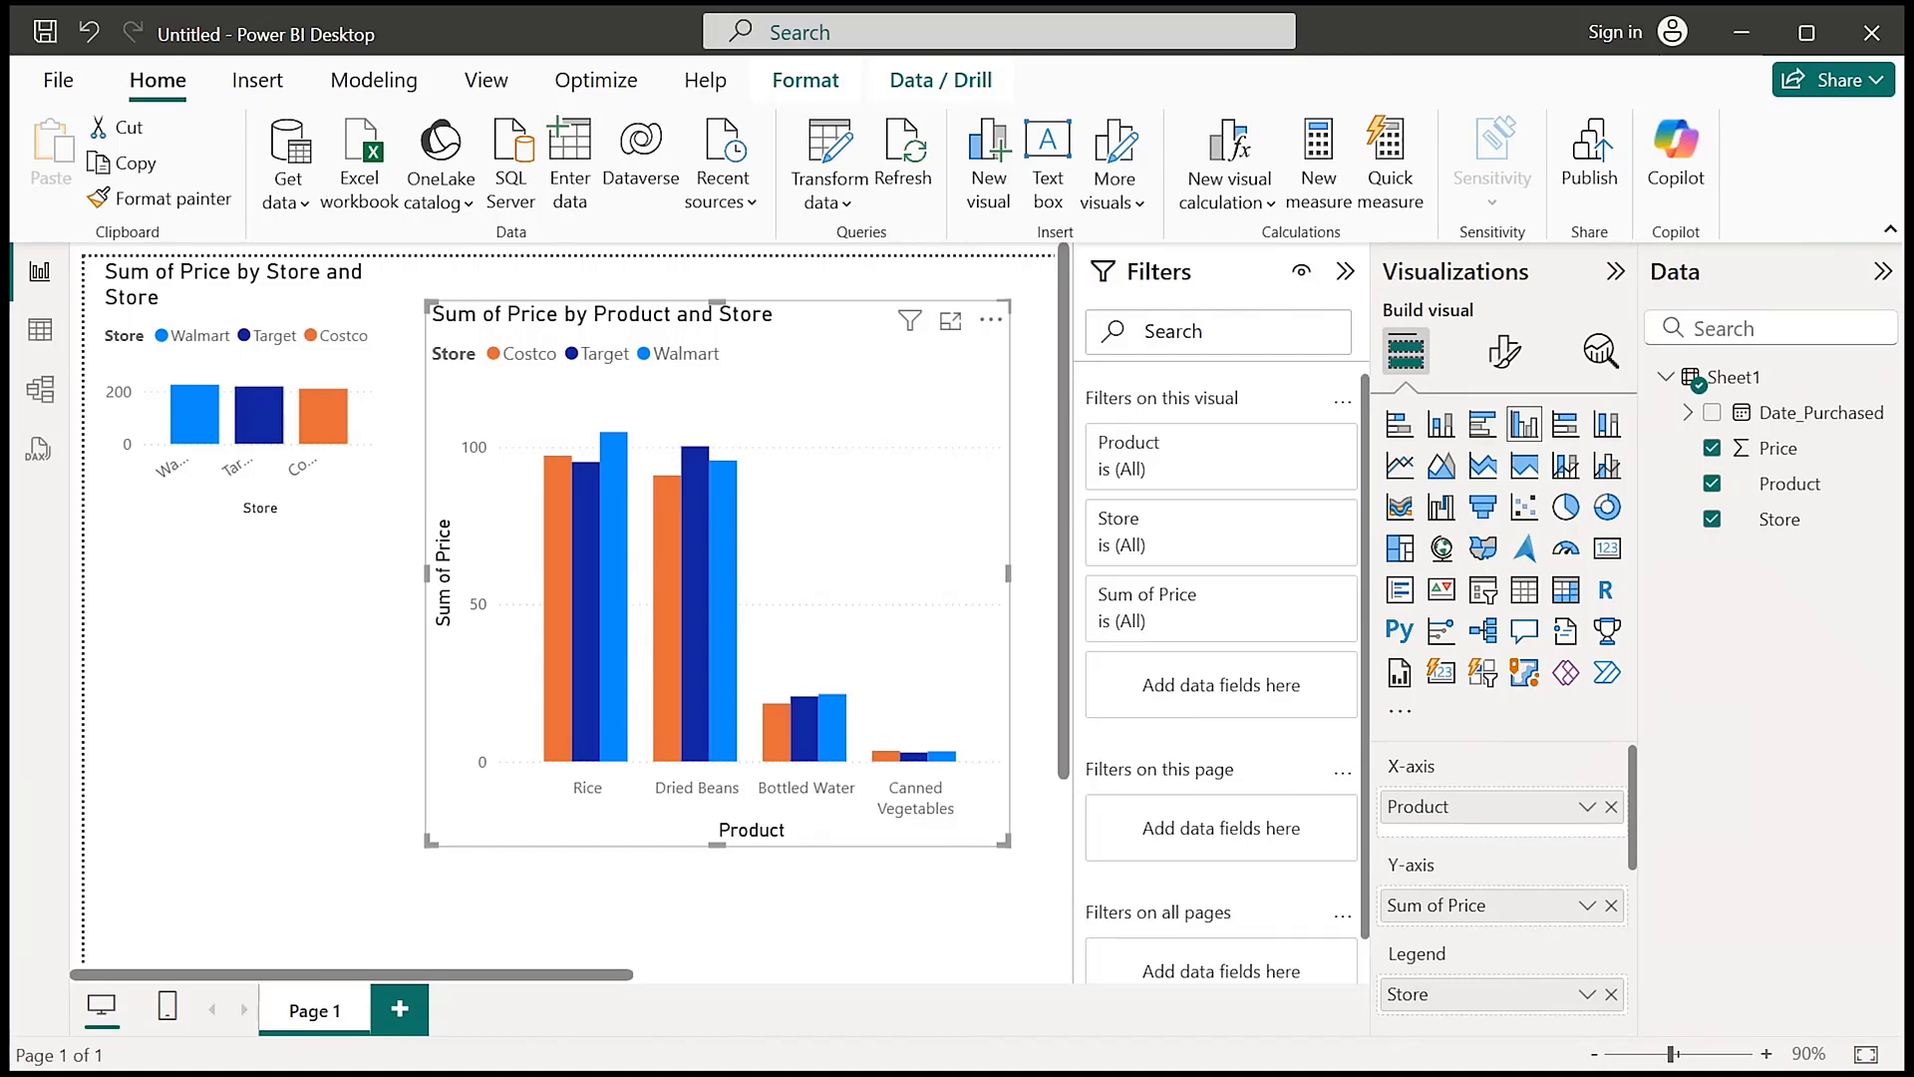
pyautogui.moveTo(886, 754)
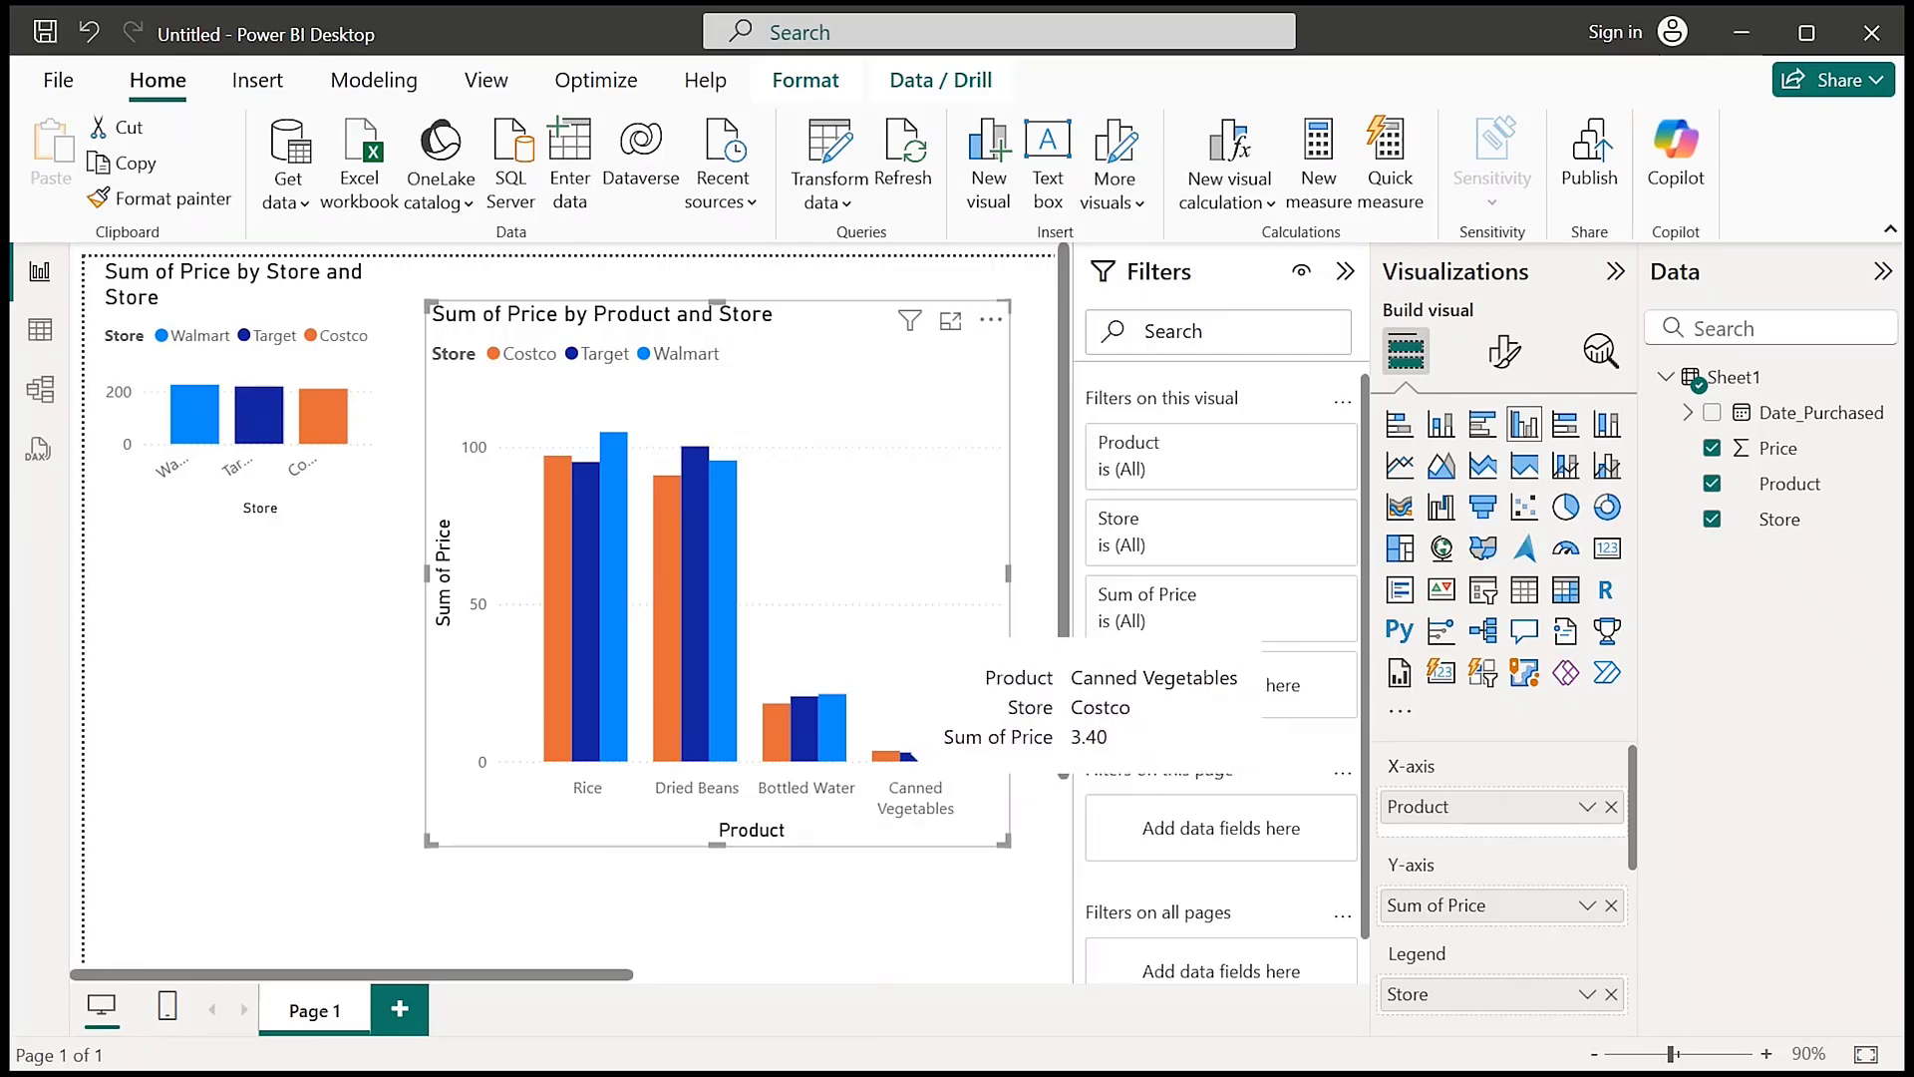
pyautogui.moveTo(668, 619)
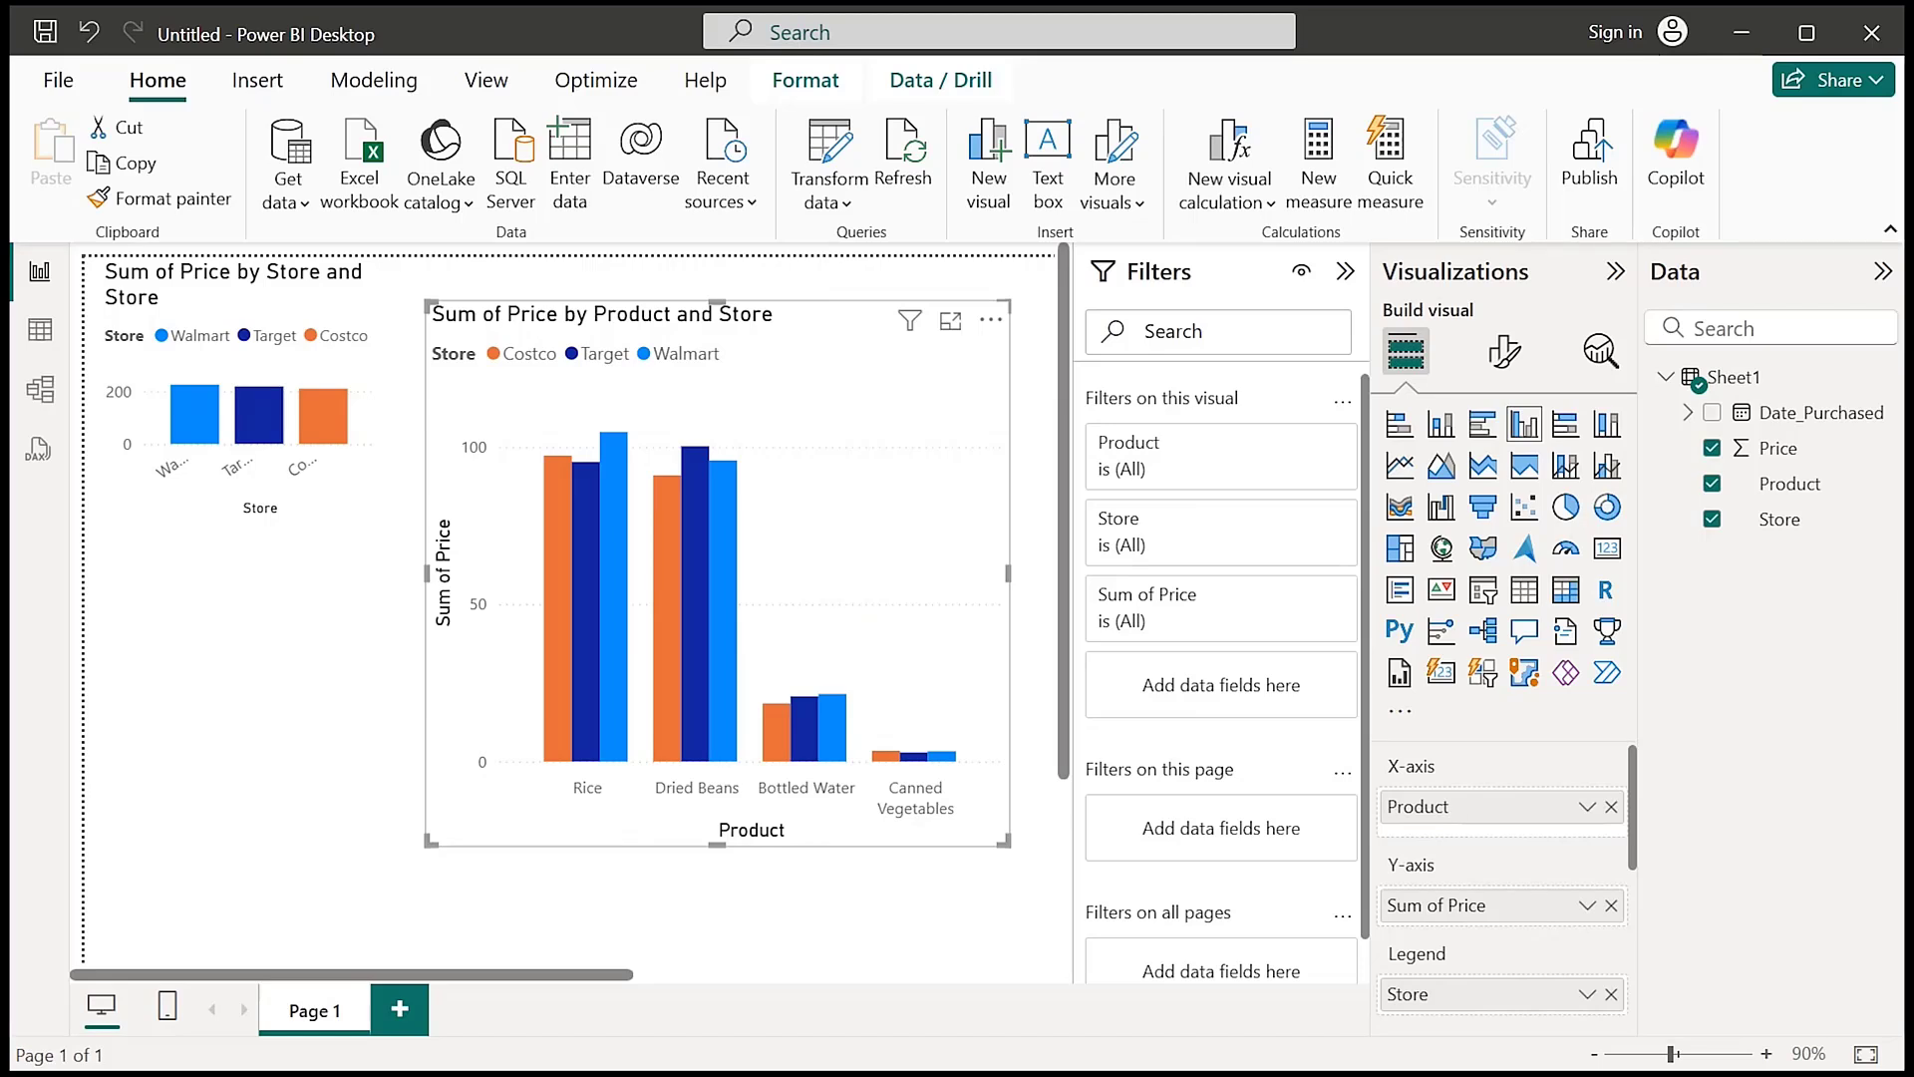
pyautogui.moveTo(698, 672)
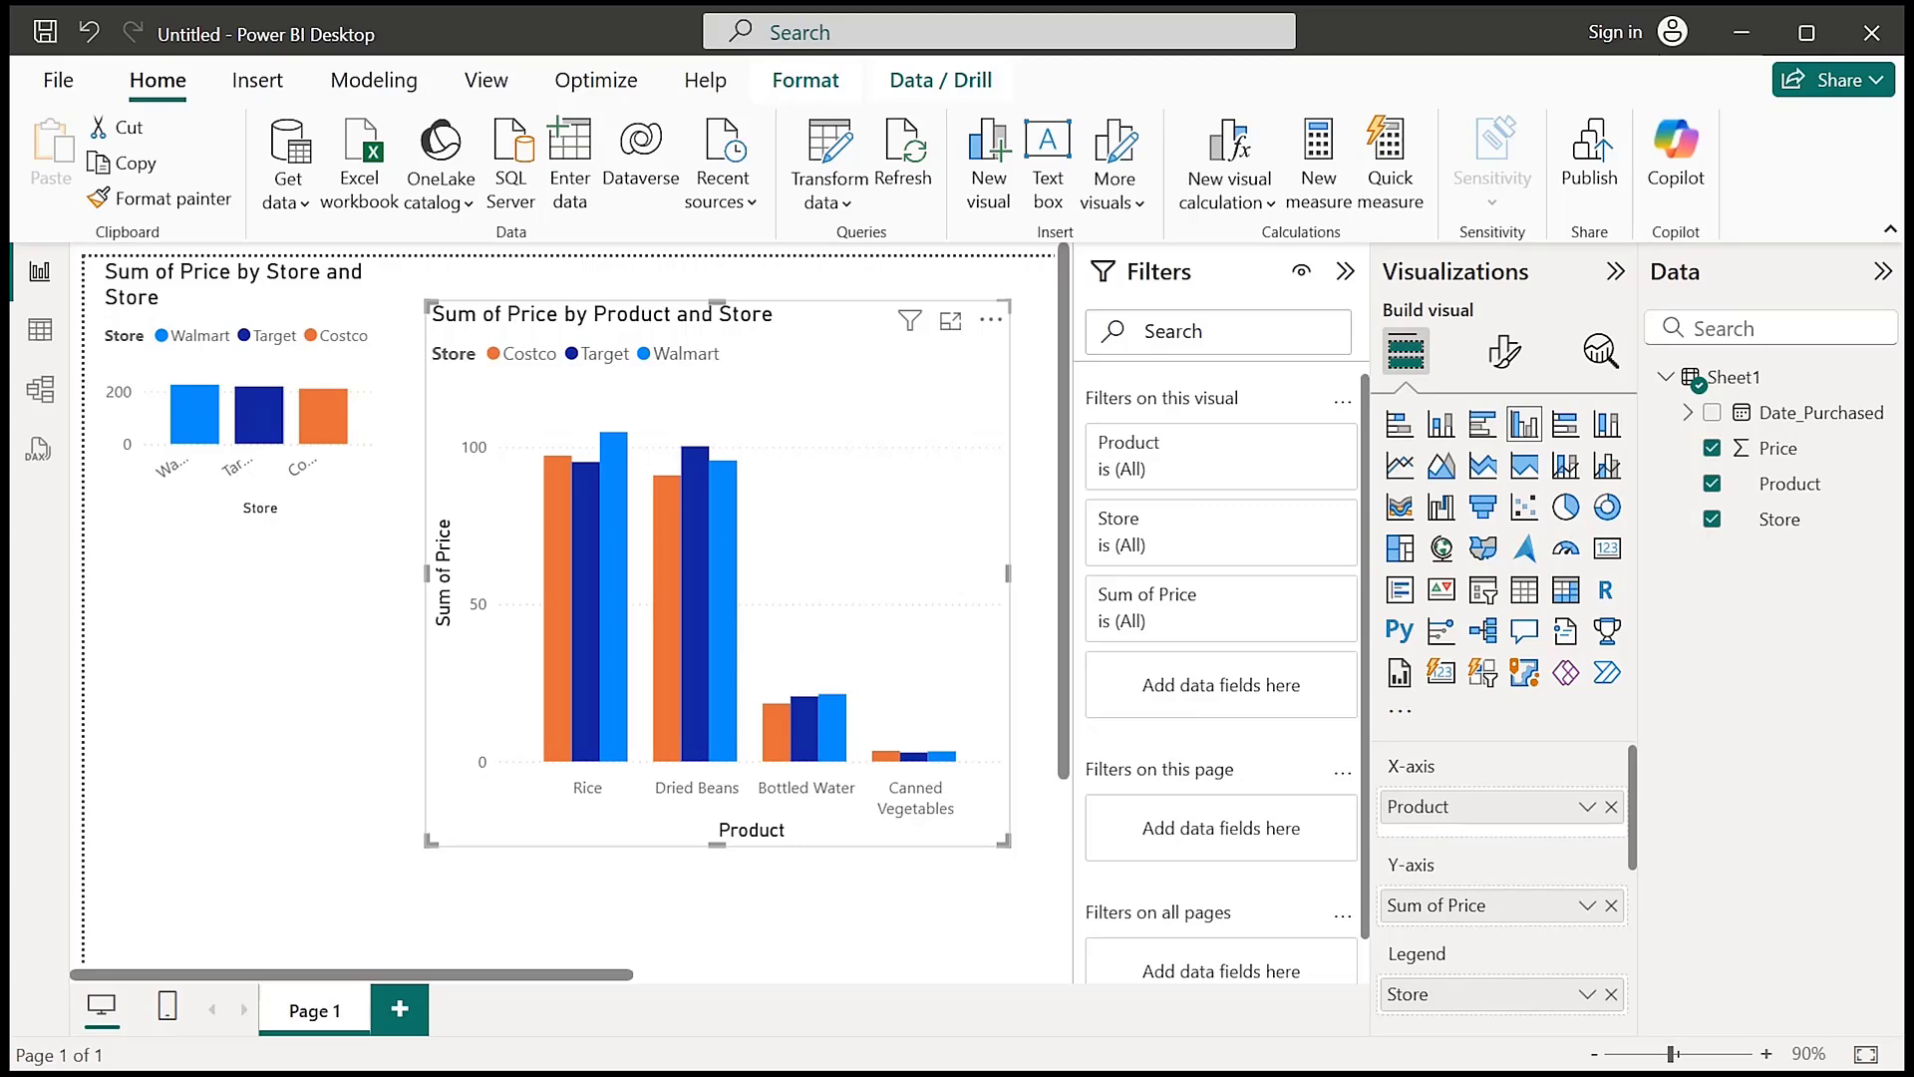
# Collapse the Filters pane and move the clustered column chart farther away from the store chart
pyautogui.click(1345, 272)
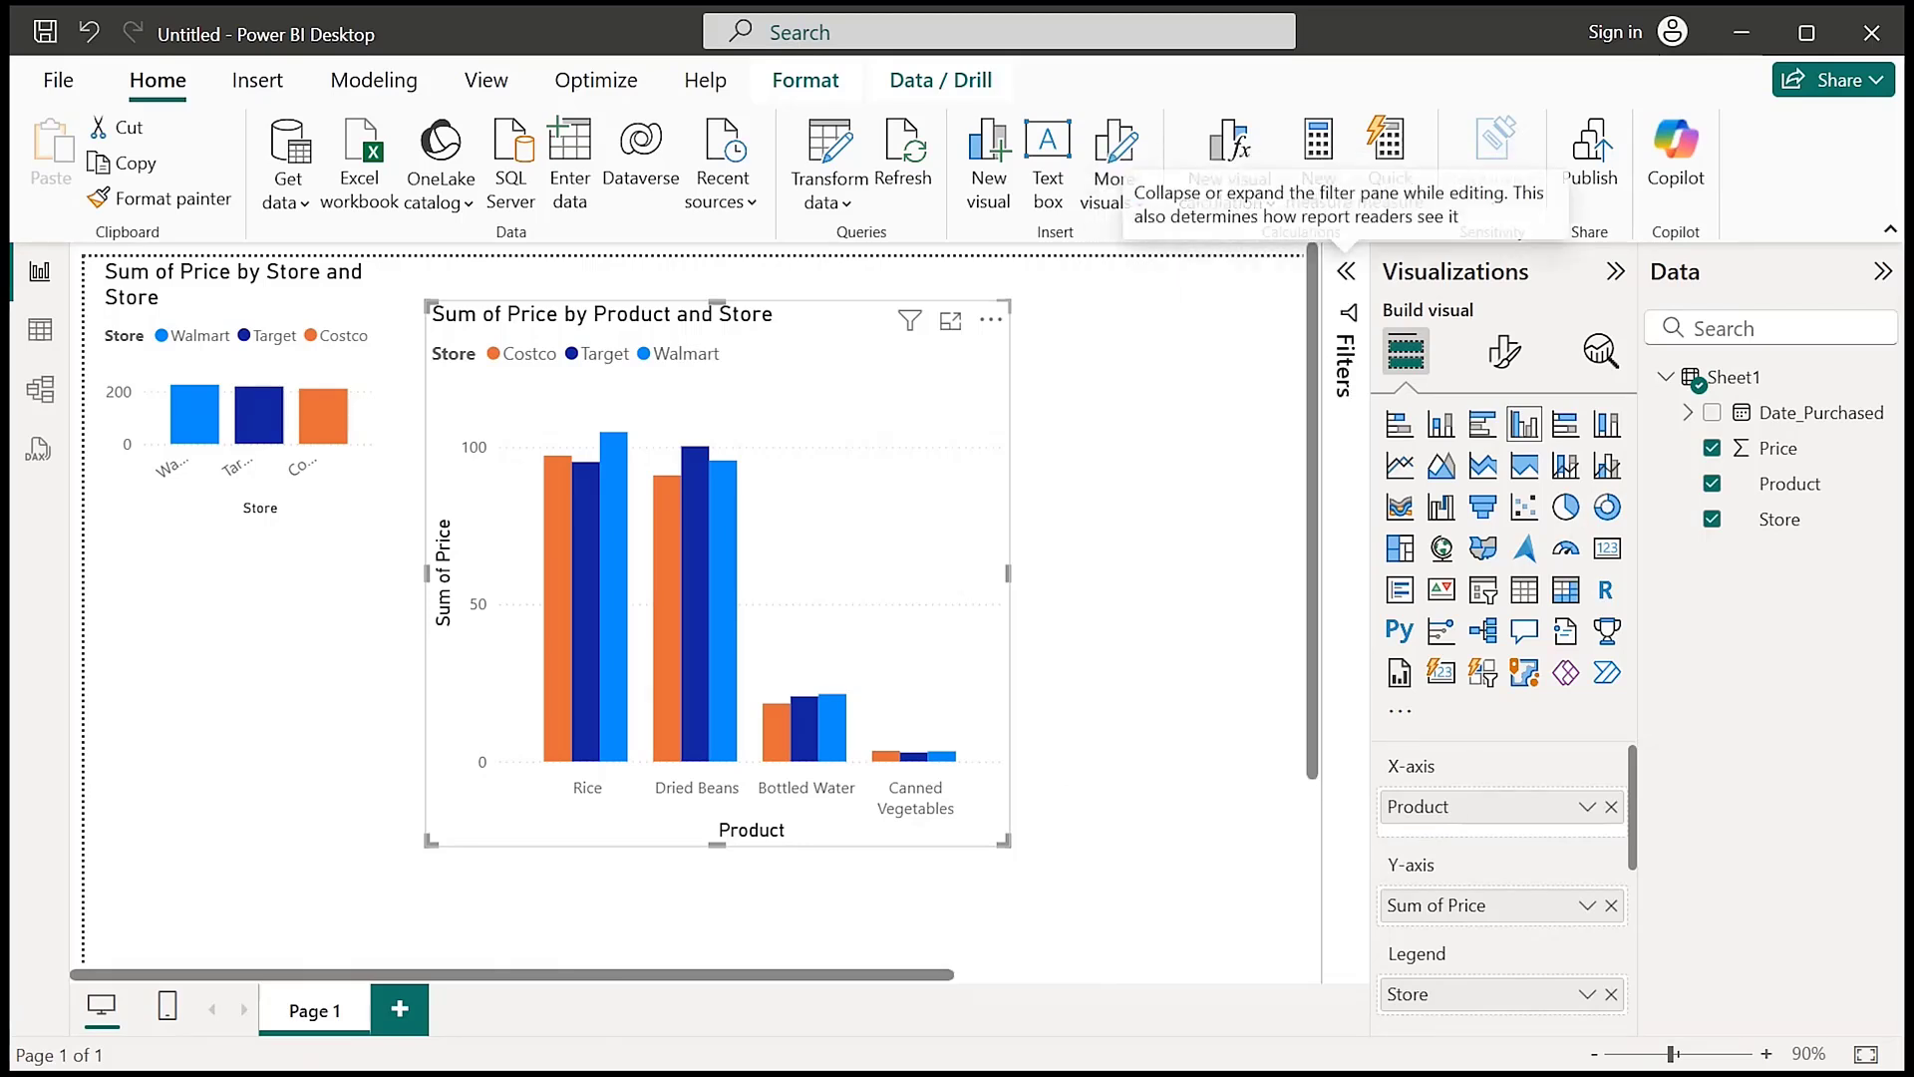
pyautogui.click(1346, 271)
pyautogui.click(1346, 271)
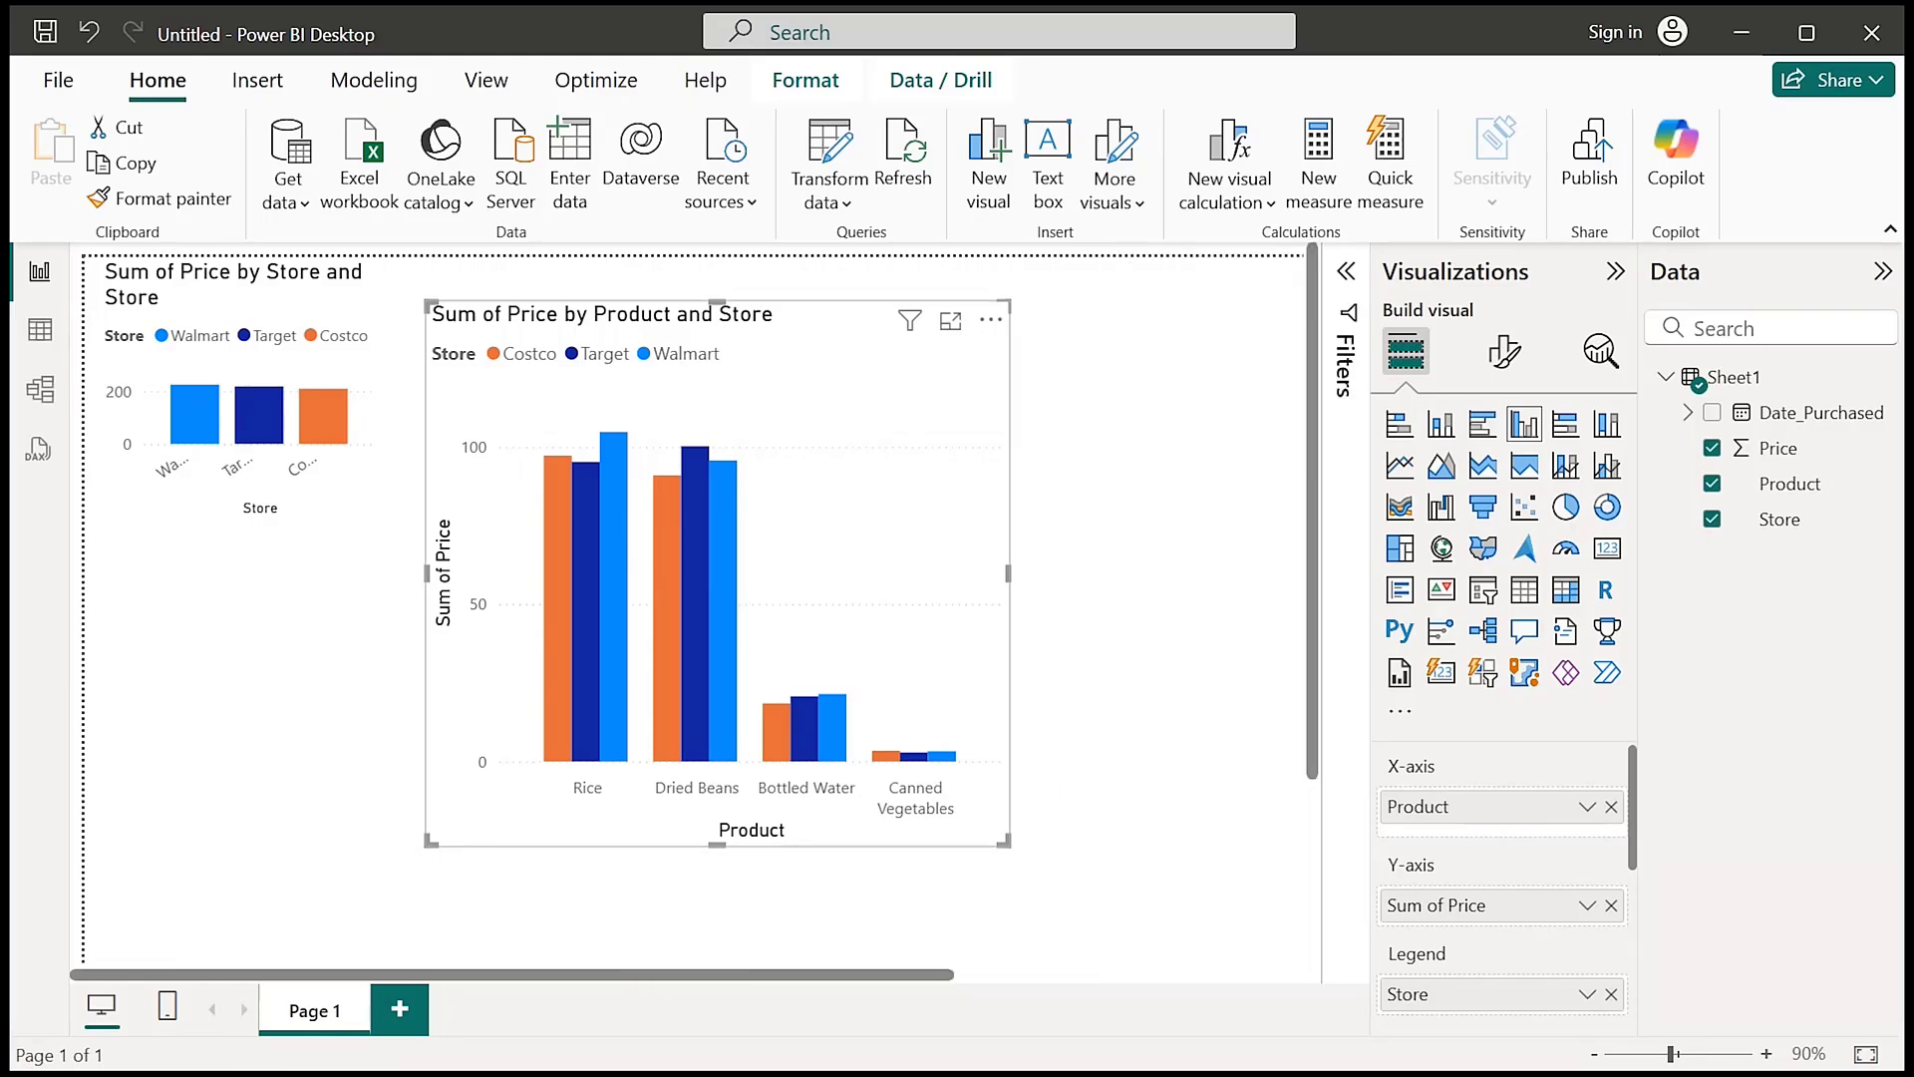
pyautogui.moveTo(837, 389); pyautogui.dragTo(1107, 454)
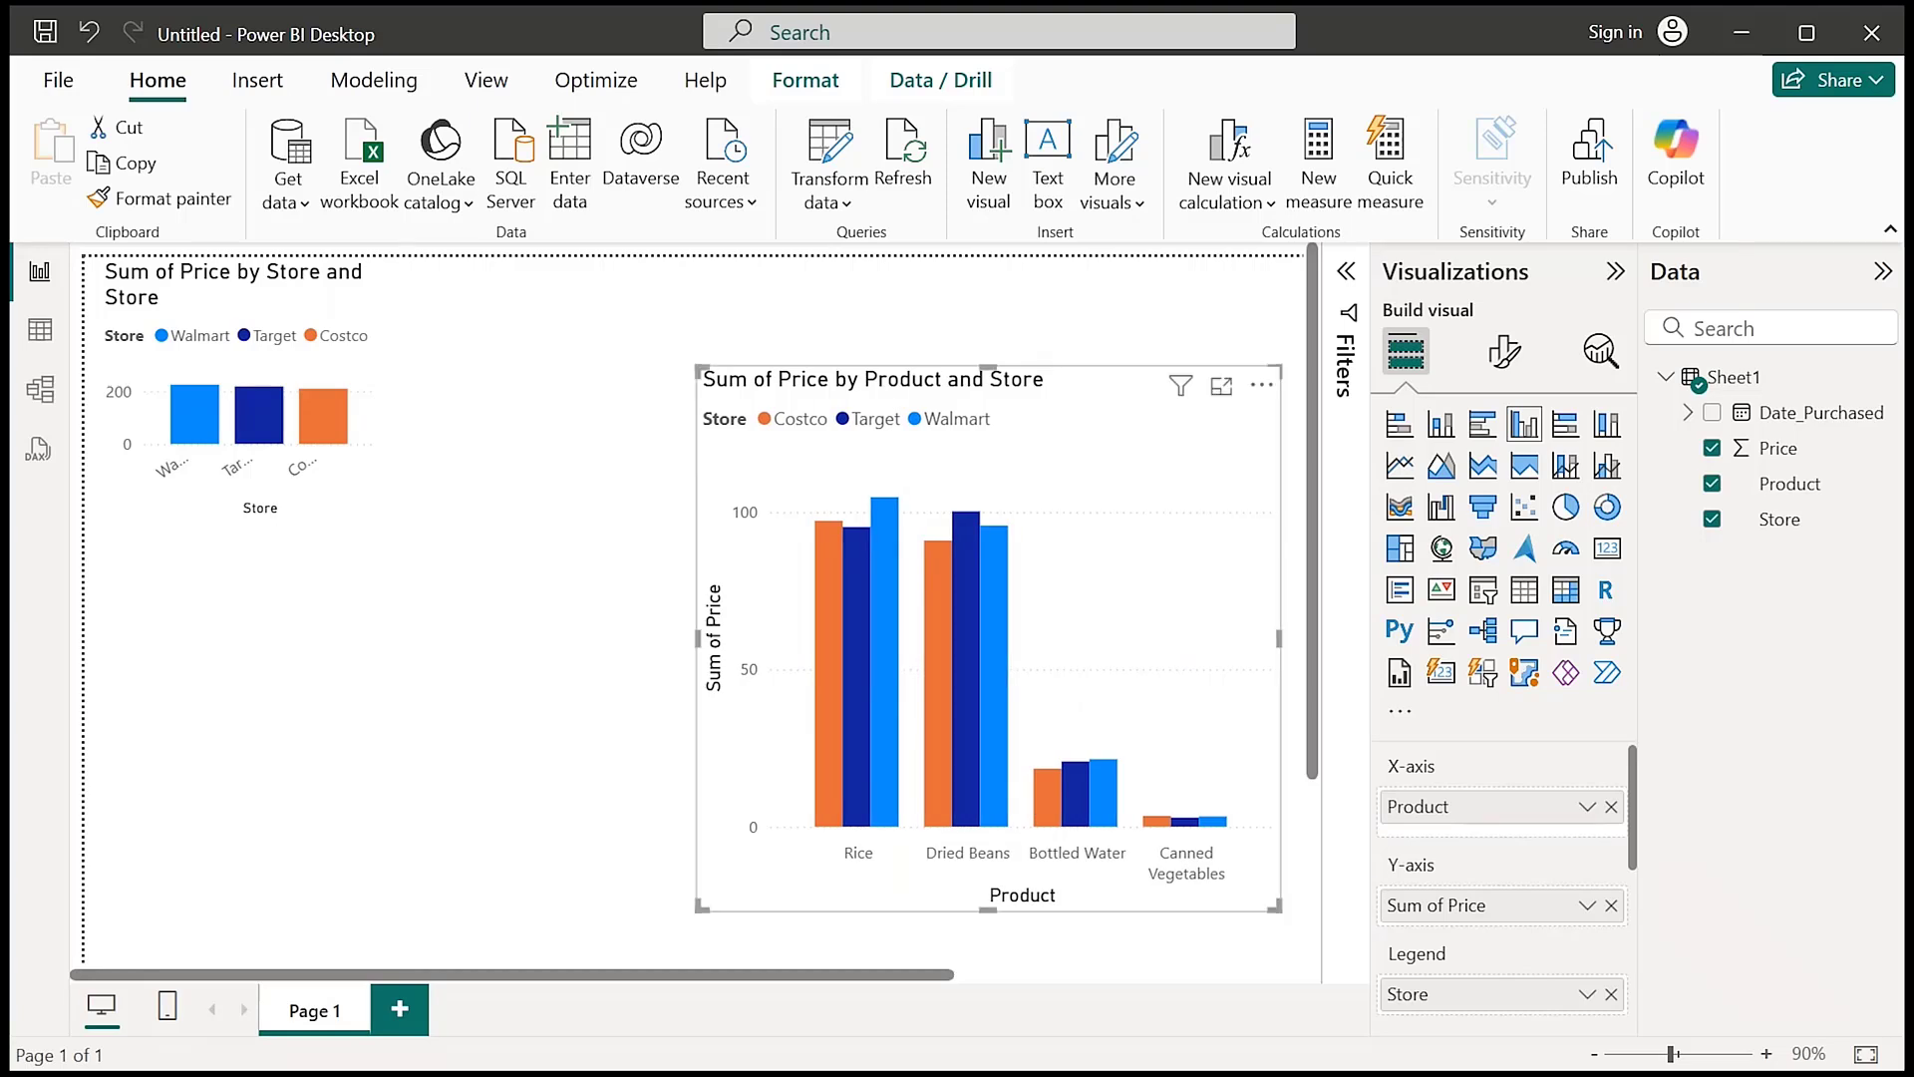
# Enlarge the store chart to about twice its size and move it level with the clustered column chart
pyautogui.click(324, 491)
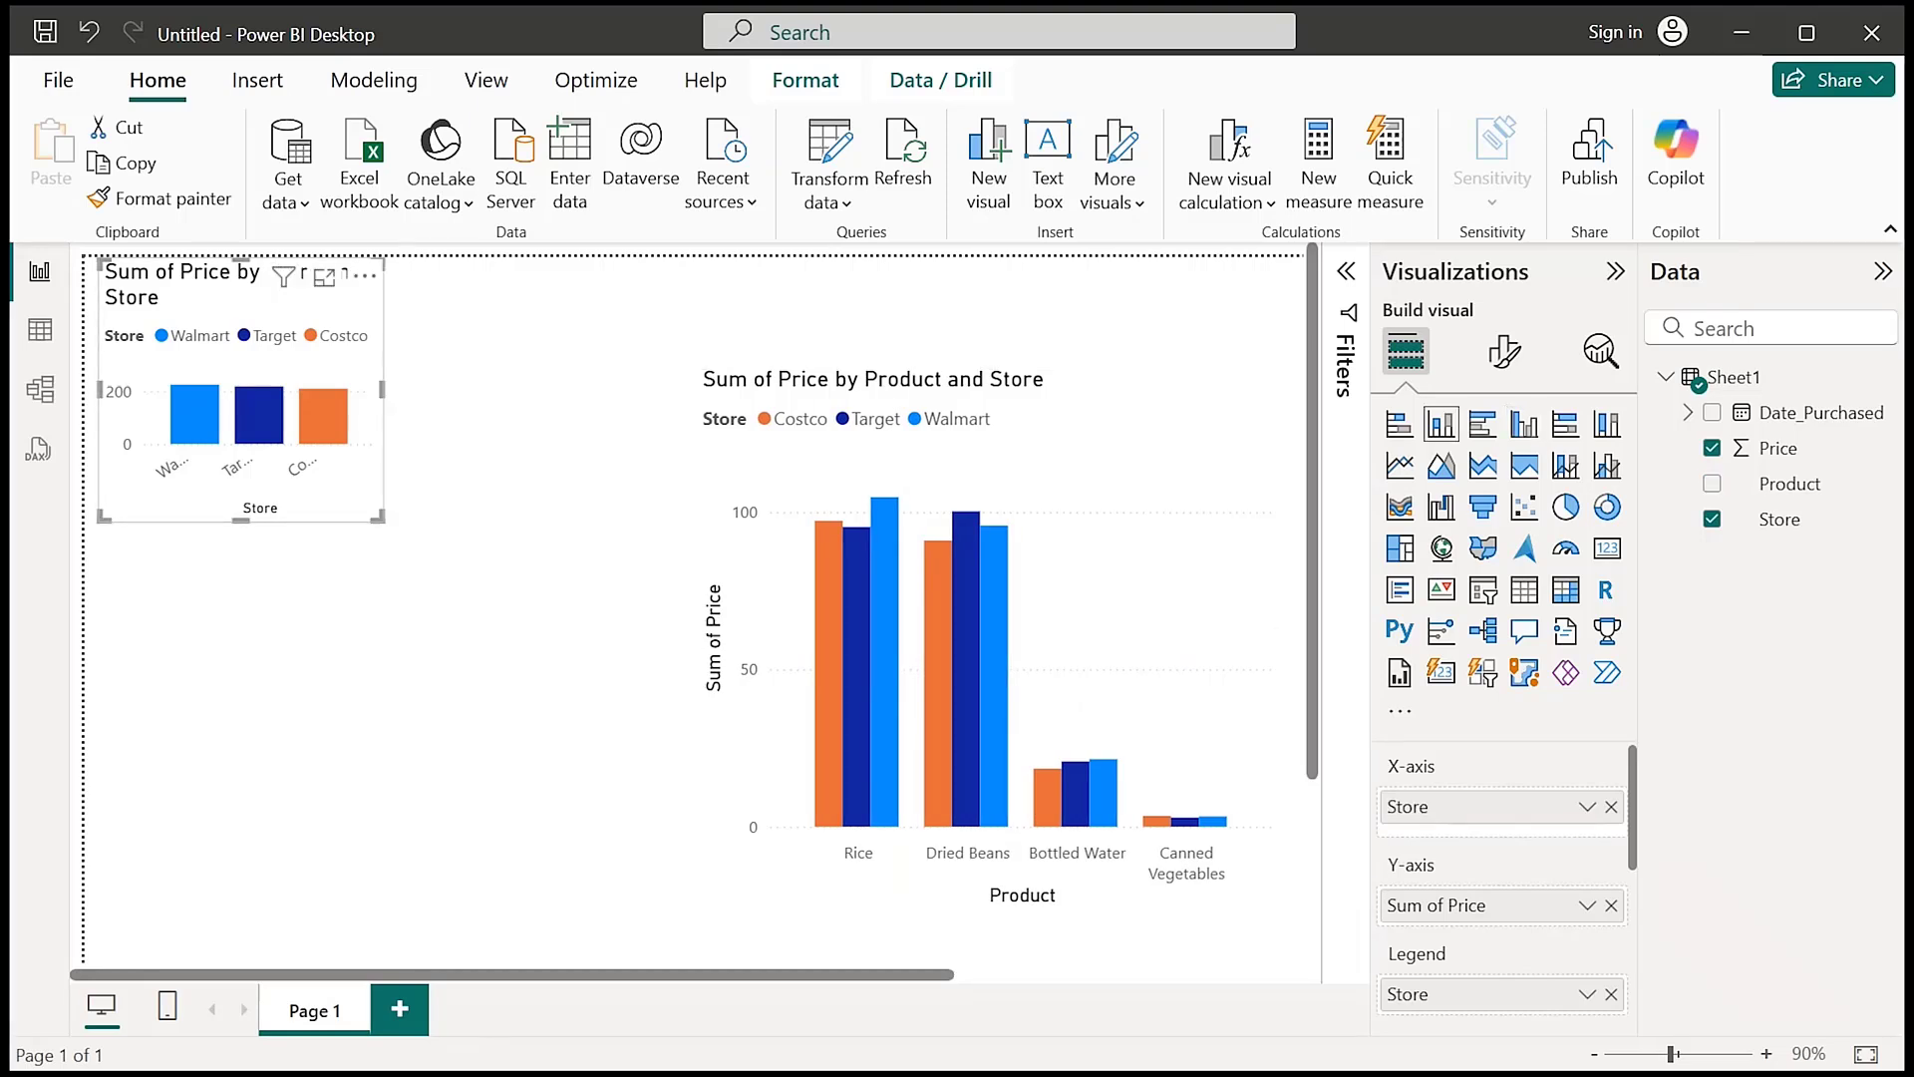
pyautogui.moveTo(378, 517); pyautogui.dragTo(618, 795)
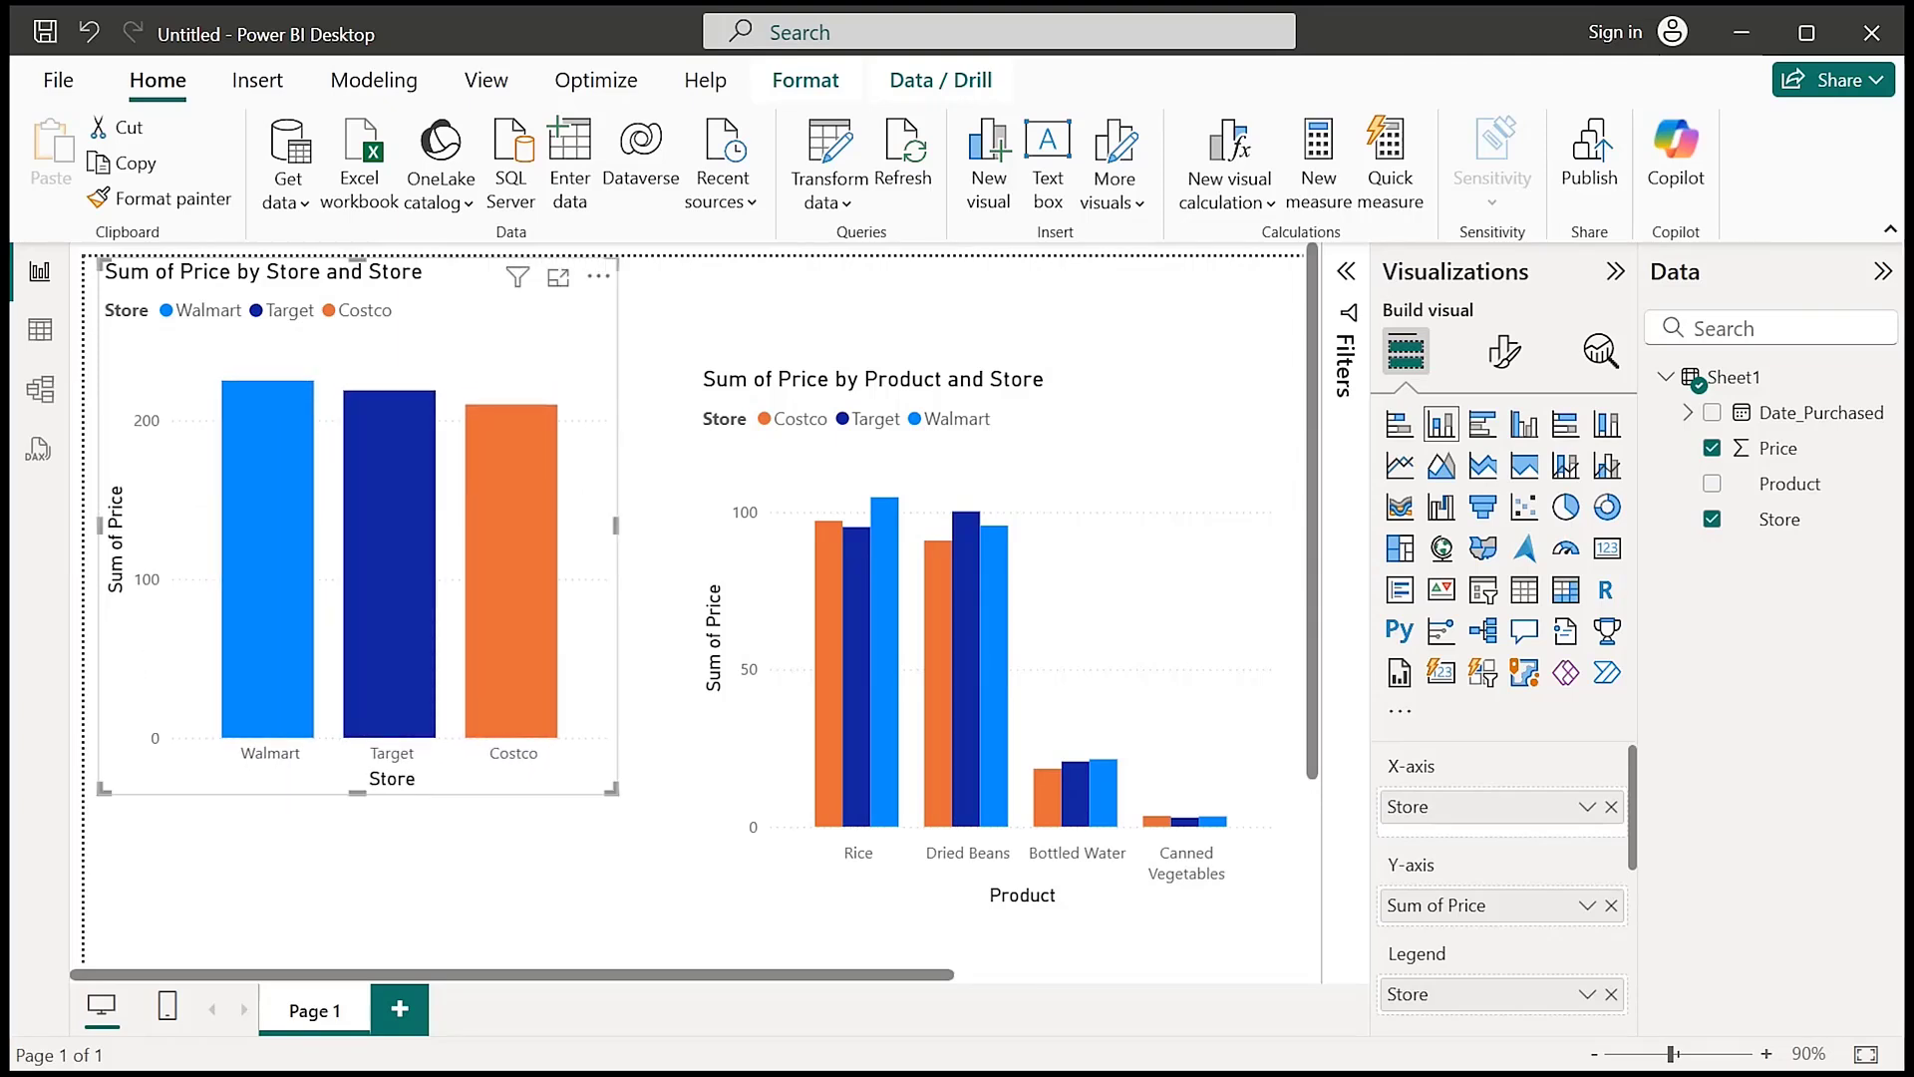
pyautogui.moveTo(428, 559); pyautogui.dragTo(466, 665)
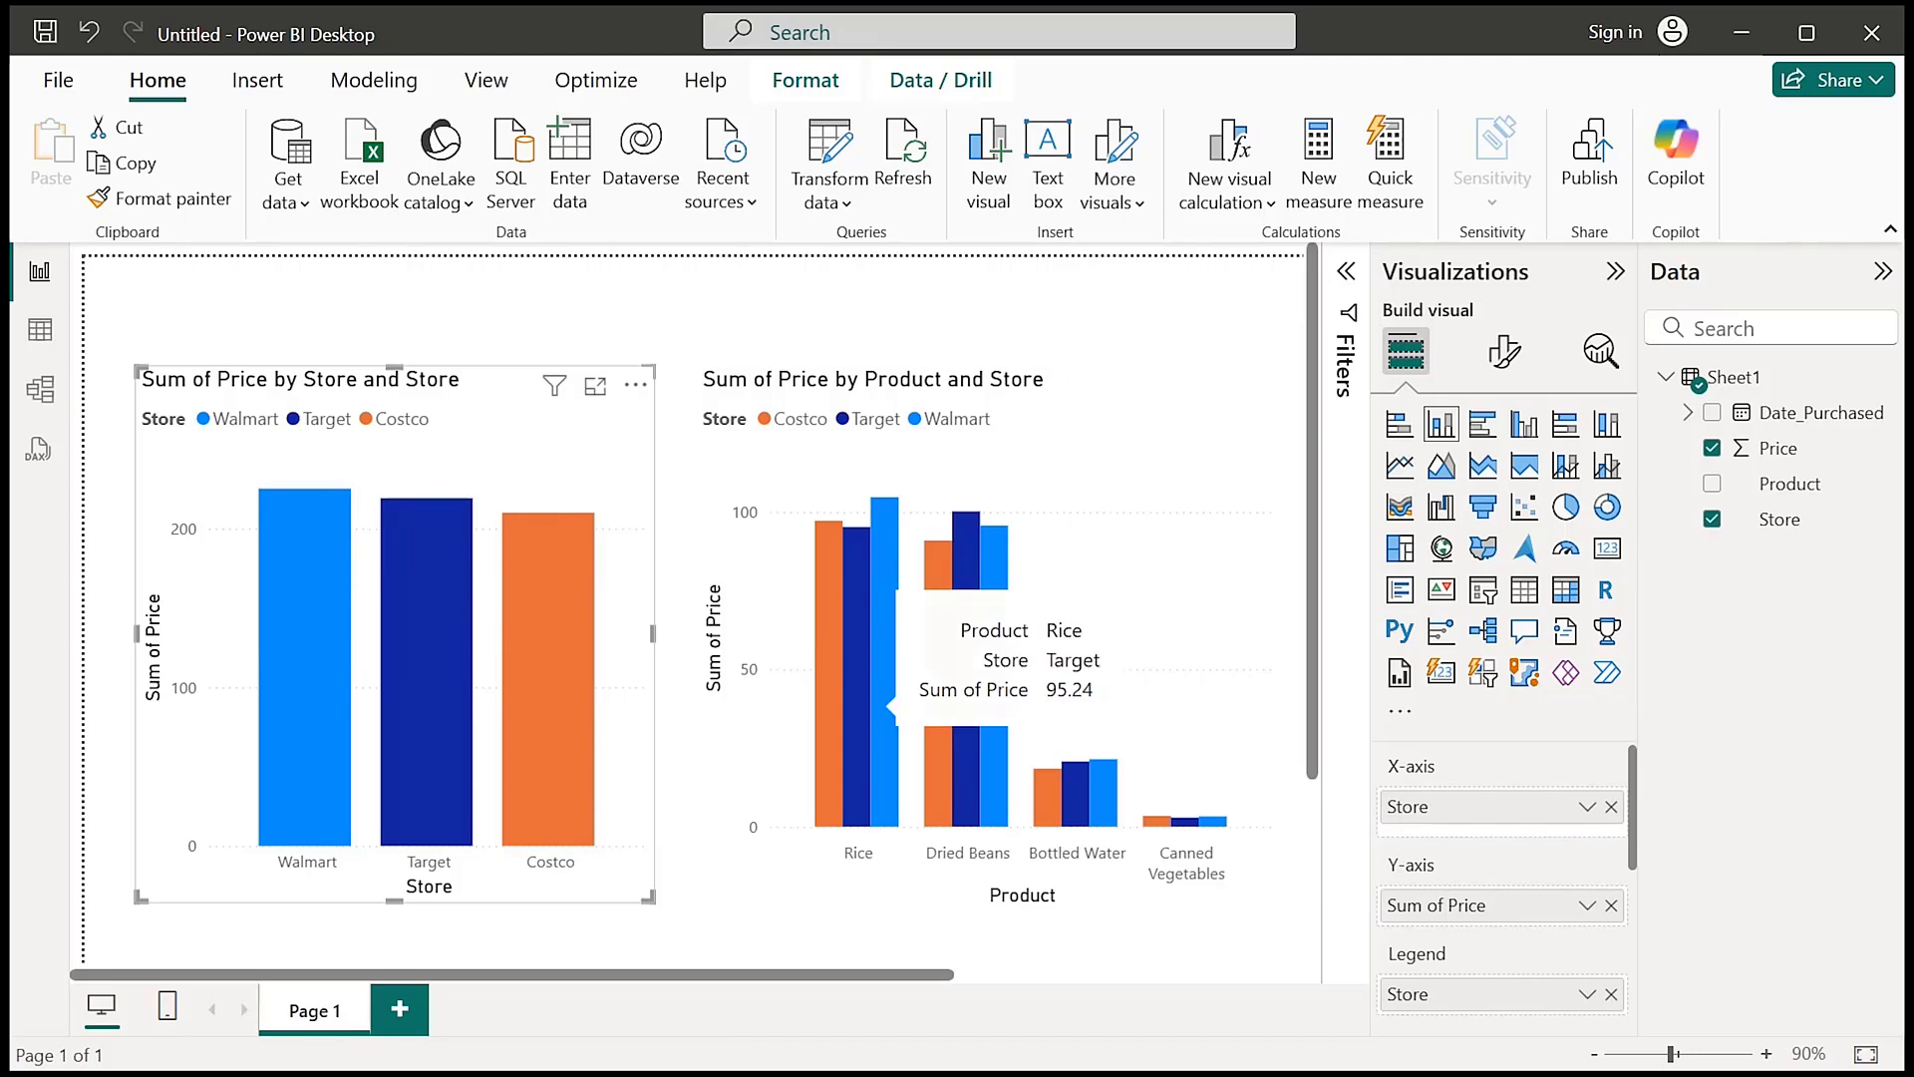
# Deselect the charts, show the report page's formatting options and widen the Visualizations pane
pyautogui.click(758, 311)
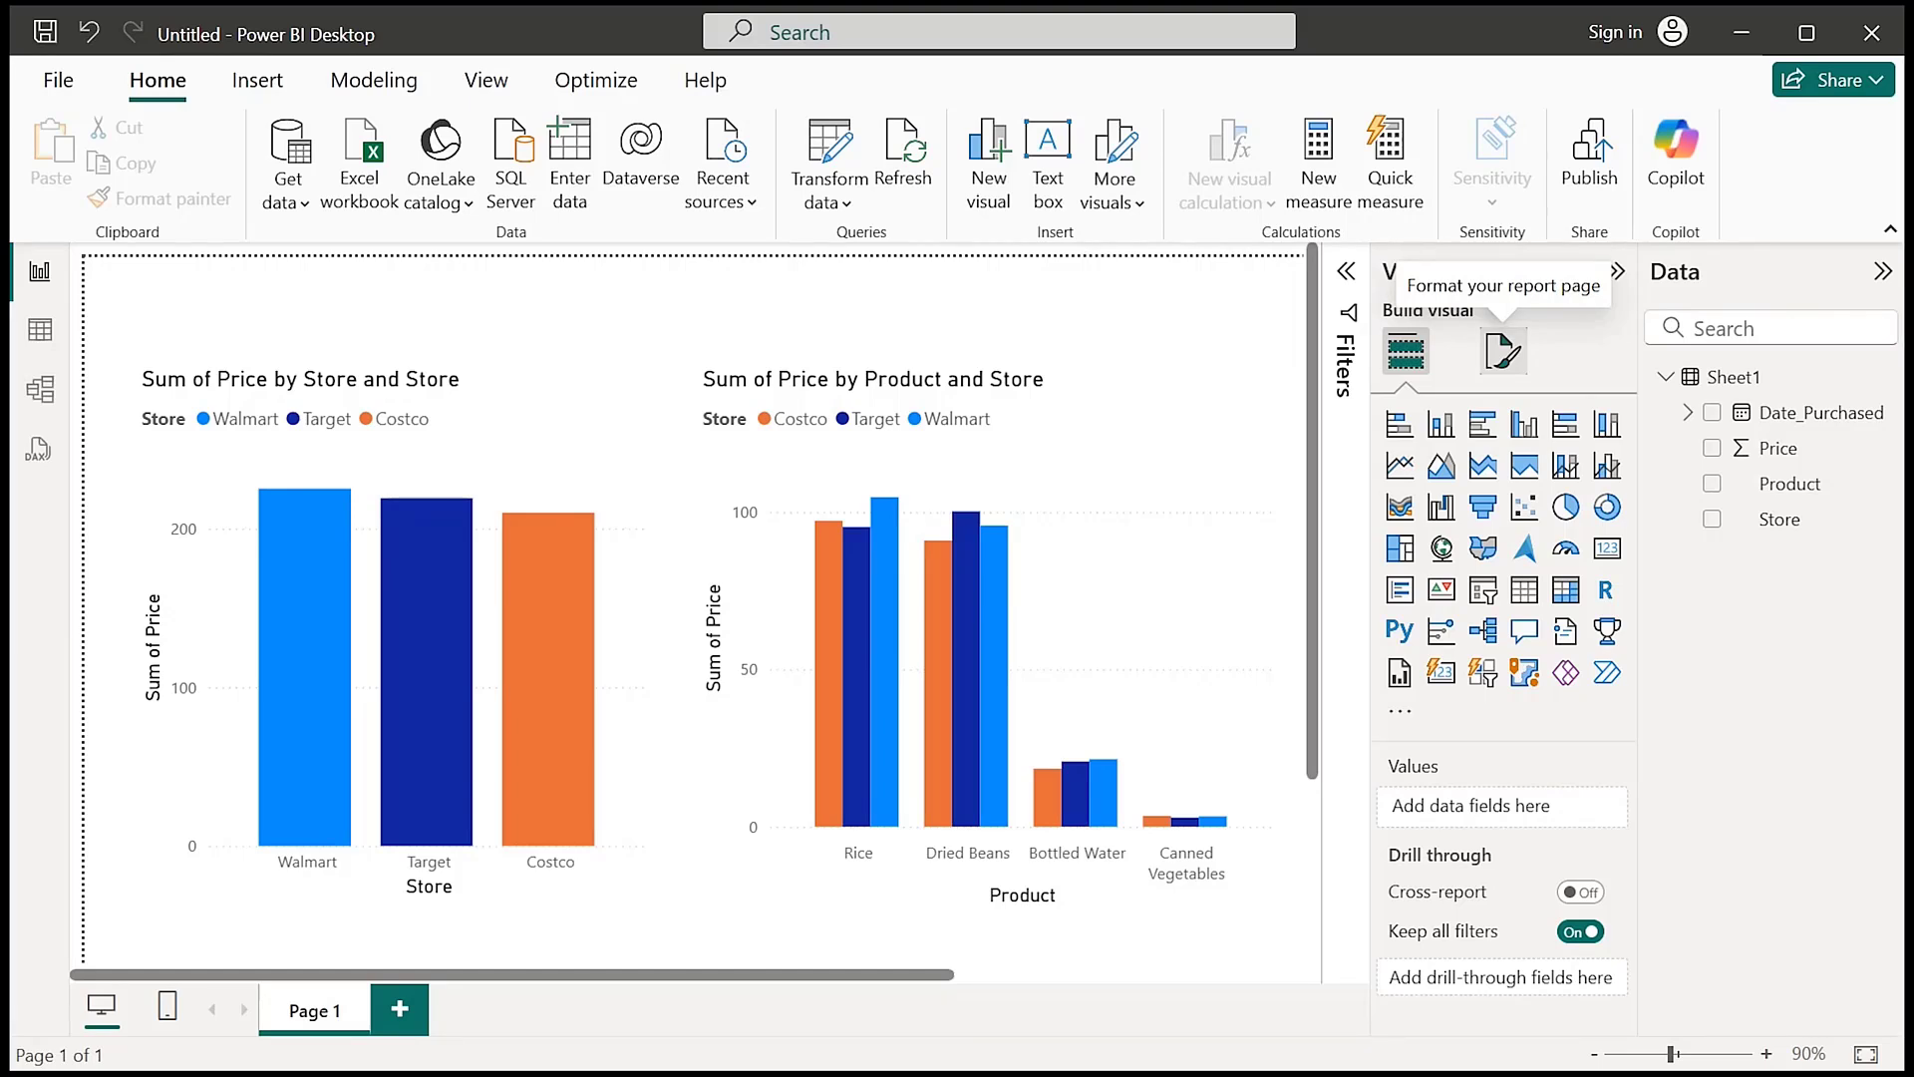
pyautogui.click(1503, 351)
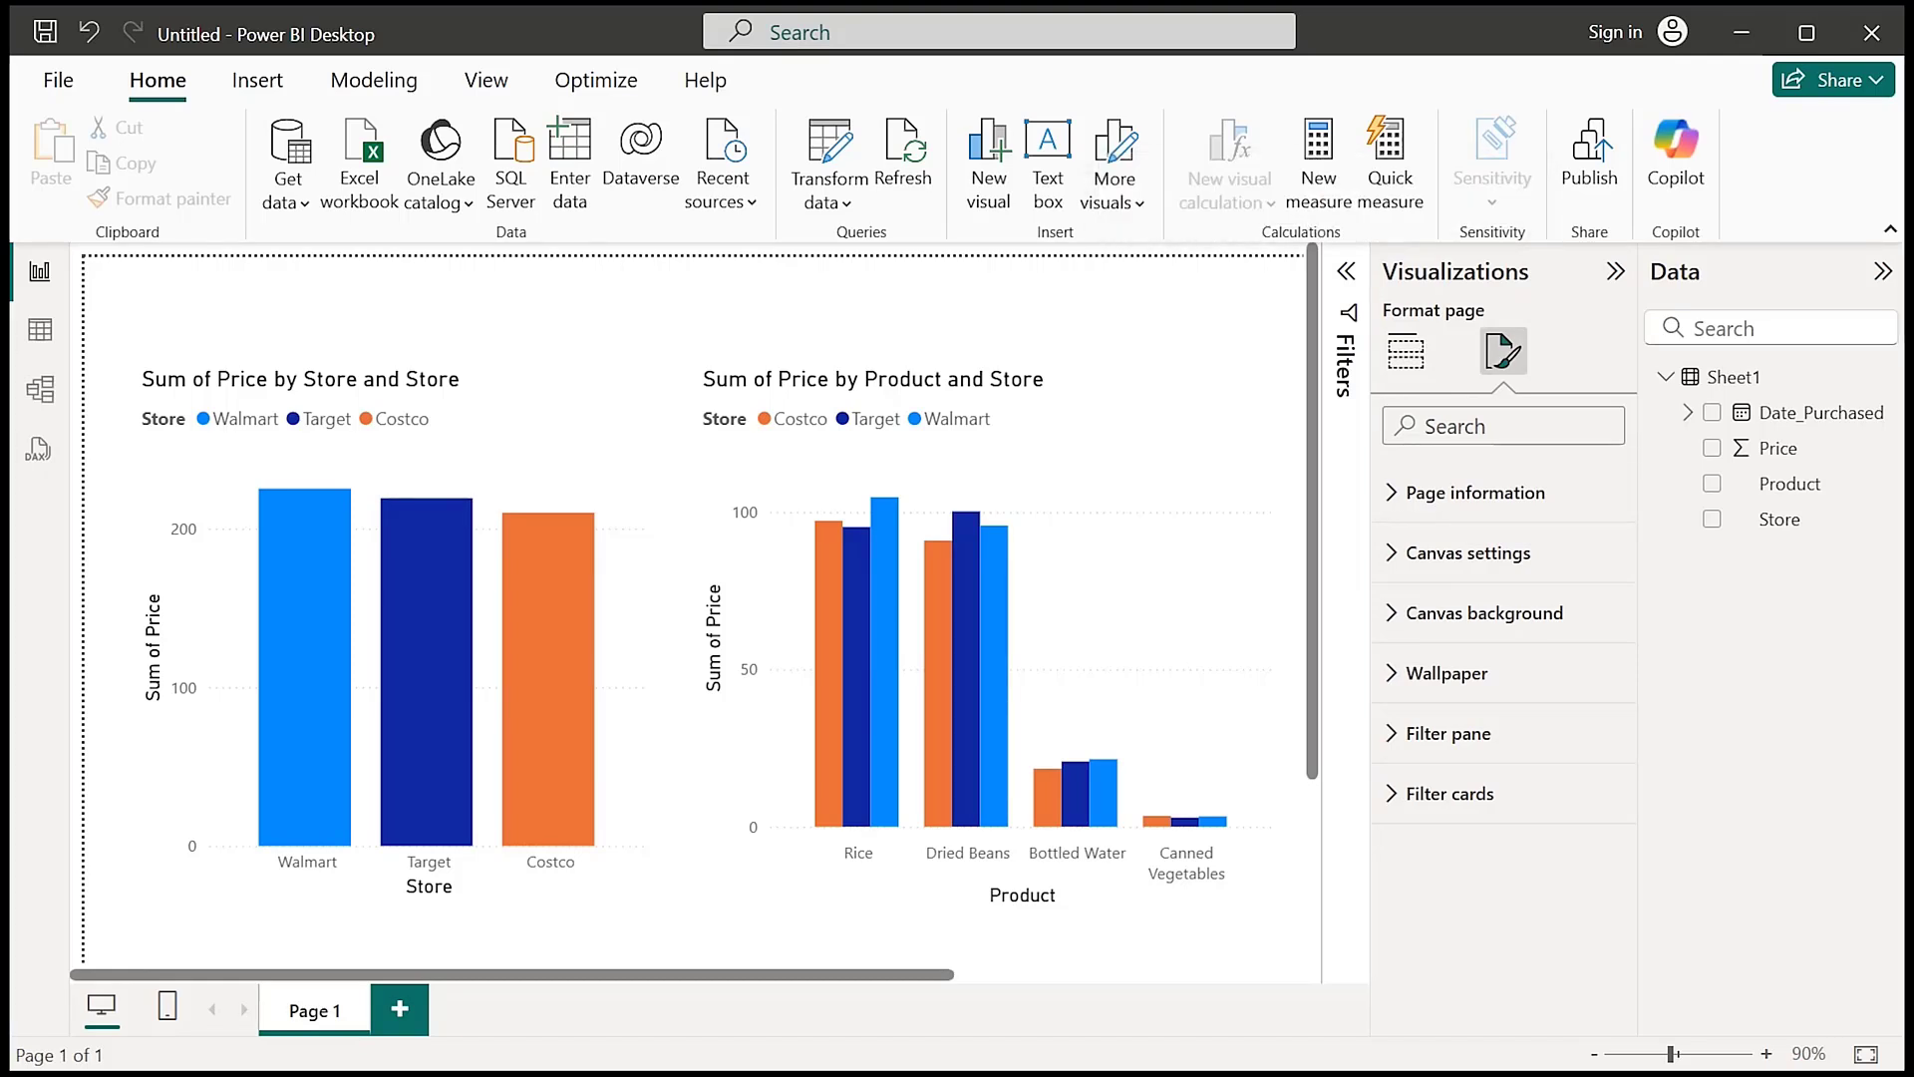
pyautogui.moveTo(1373, 499); pyautogui.dragTo(1260, 498)
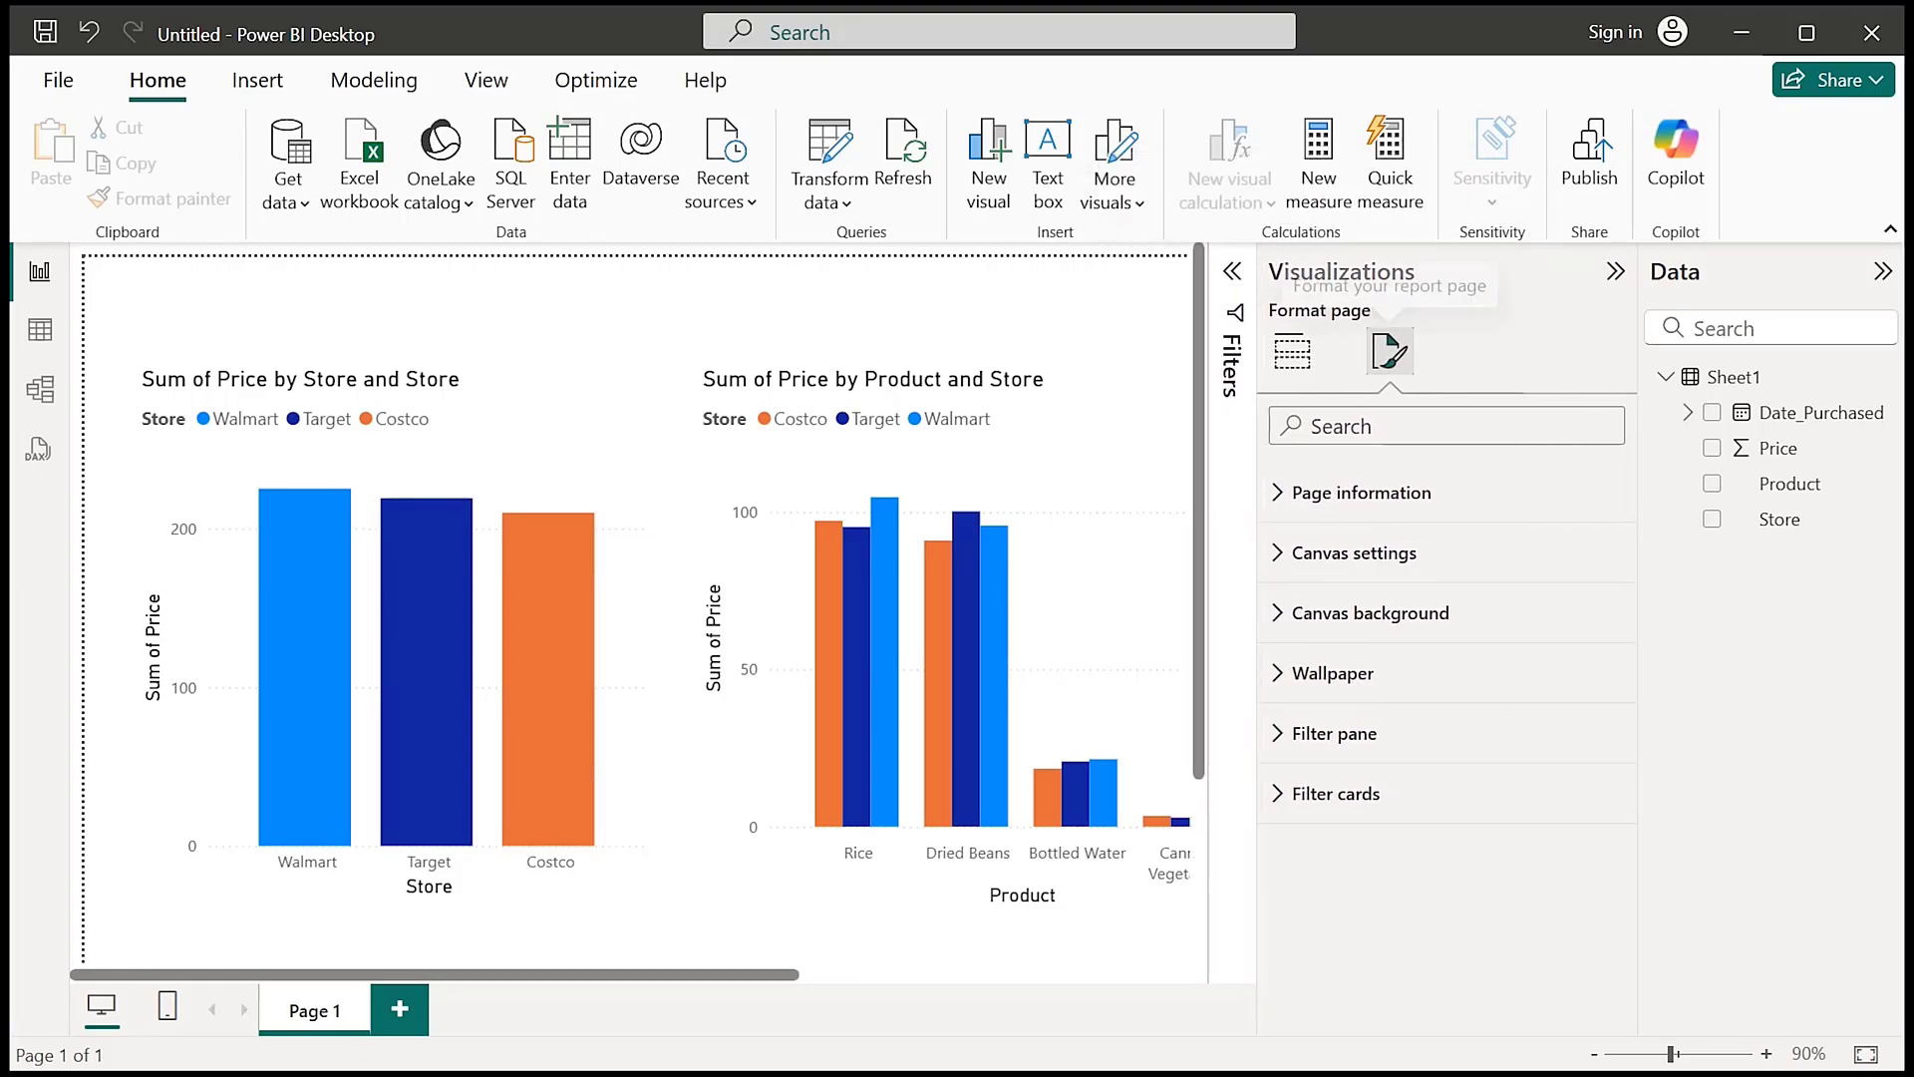
# Open the title text settings of the store chart, and view the same settings for the product chart
pyautogui.click(499, 458)
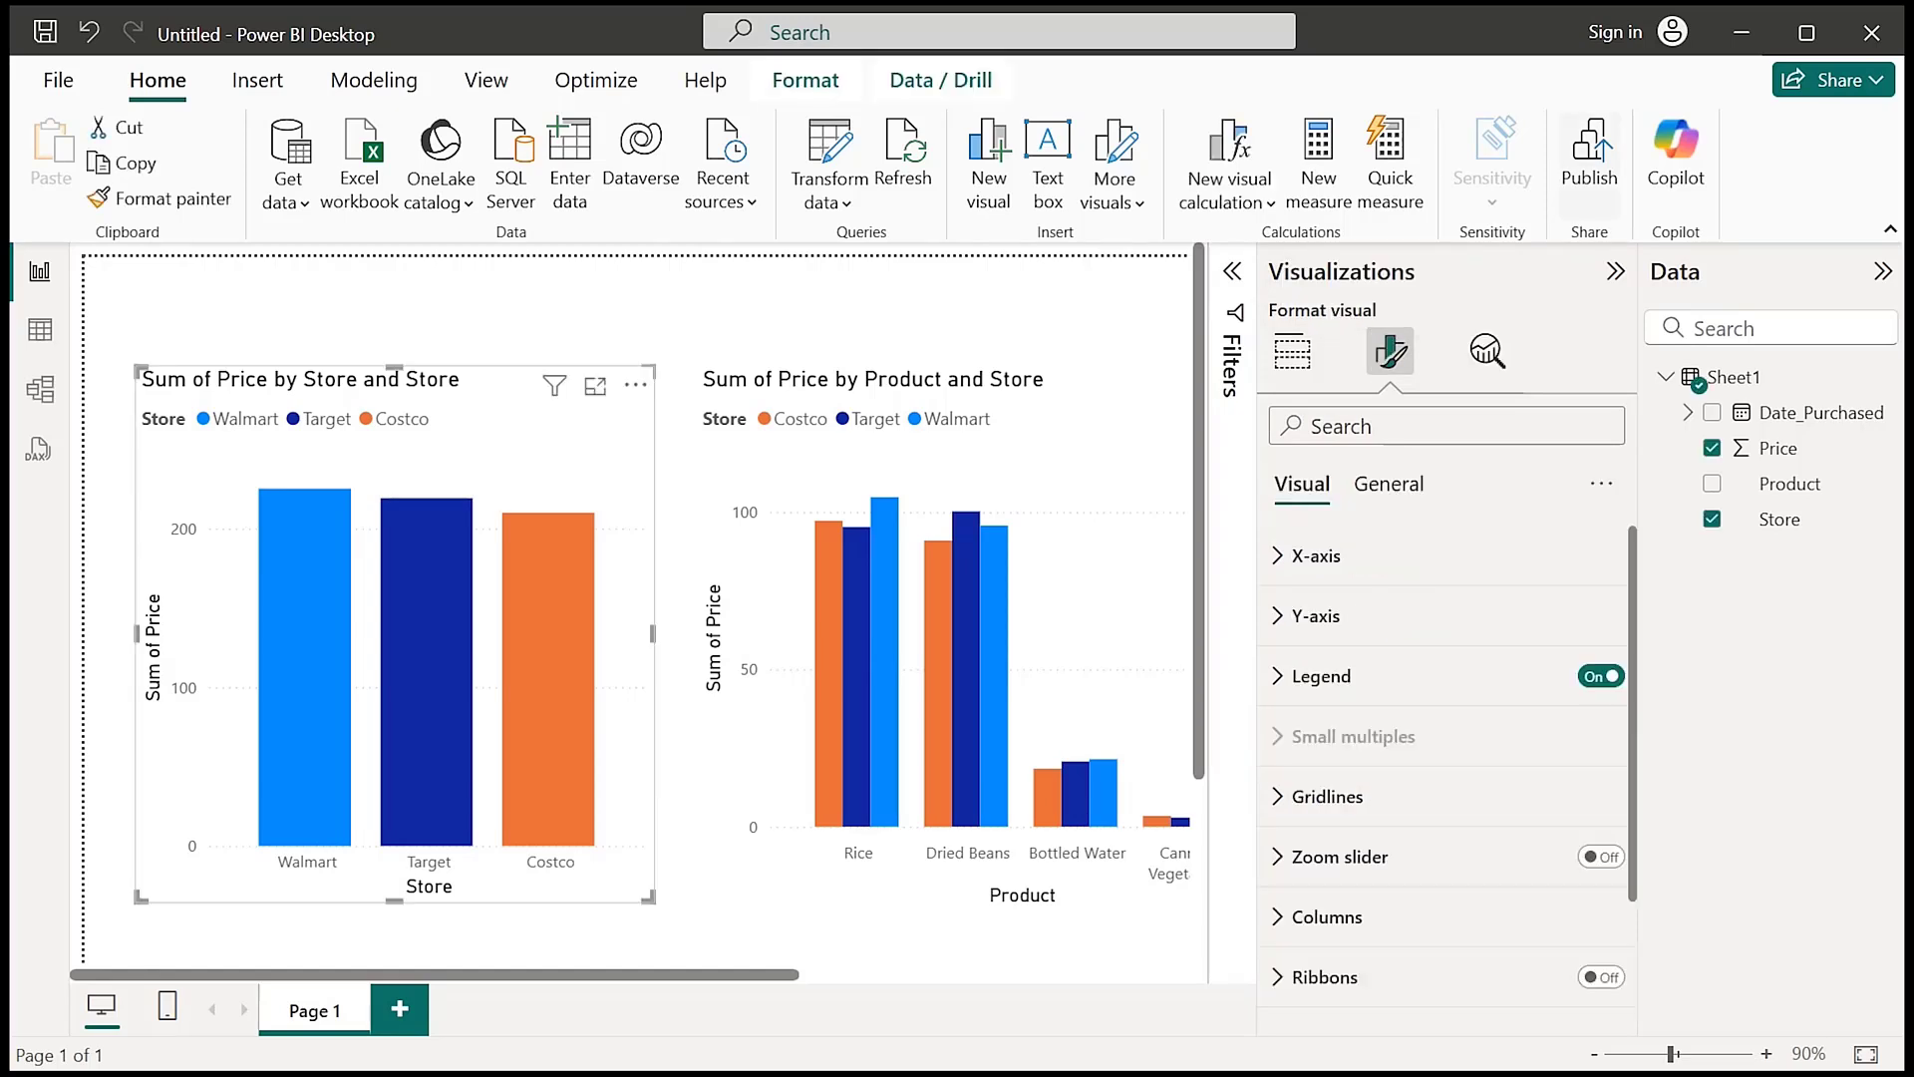
pyautogui.click(806, 80)
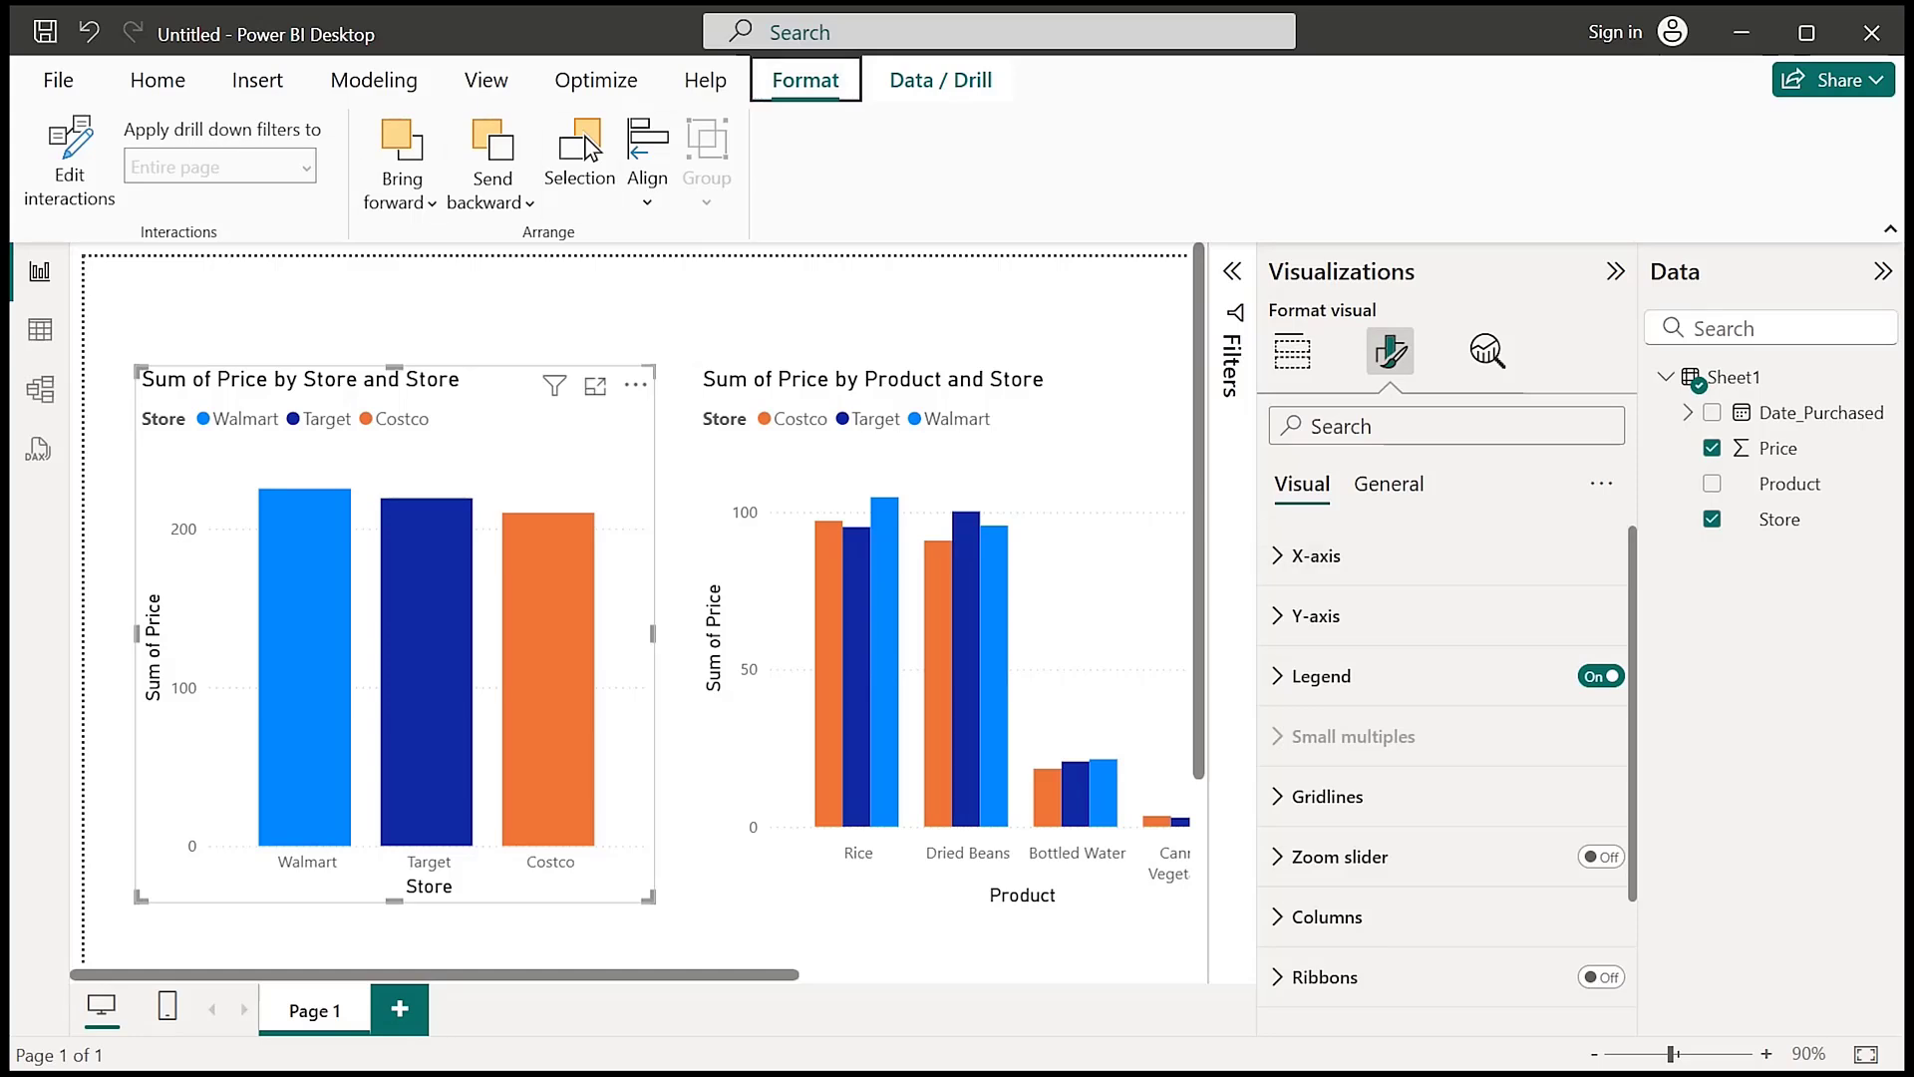
pyautogui.click(1389, 483)
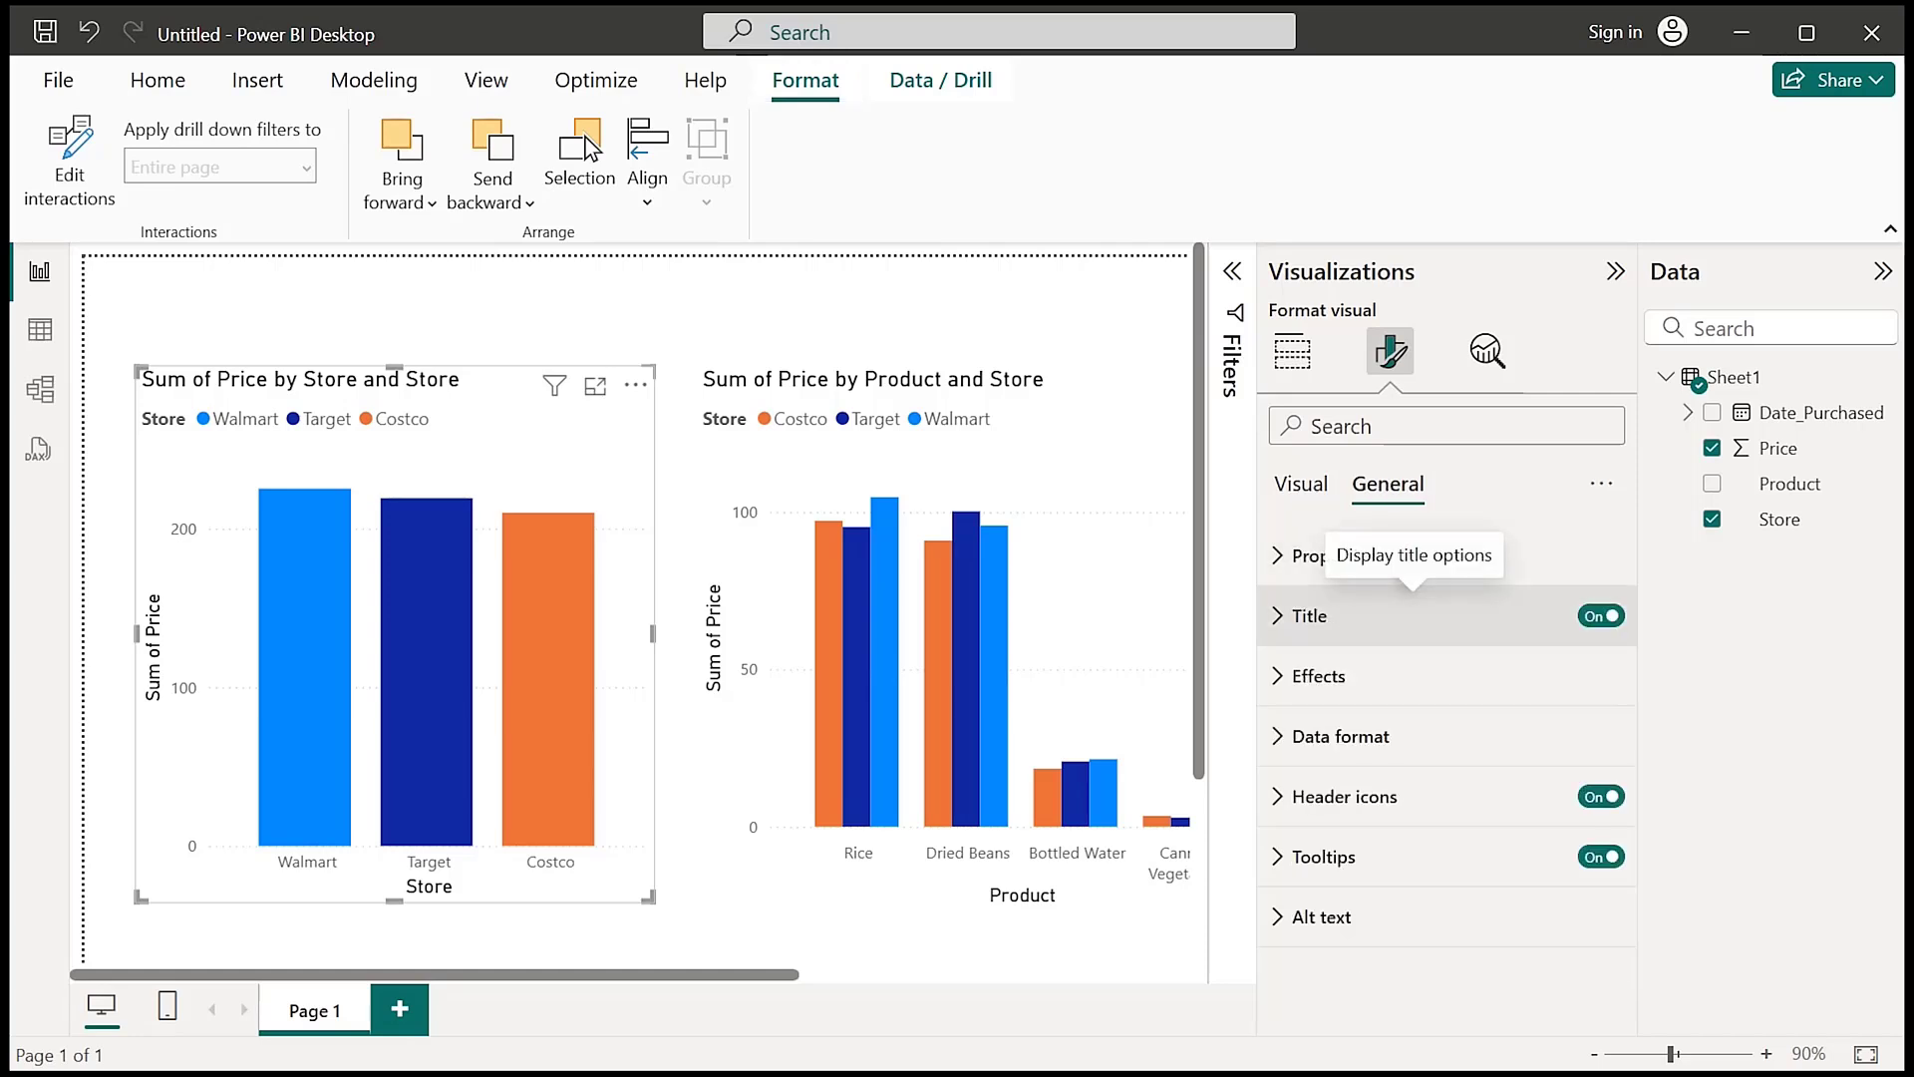
pyautogui.click(1413, 615)
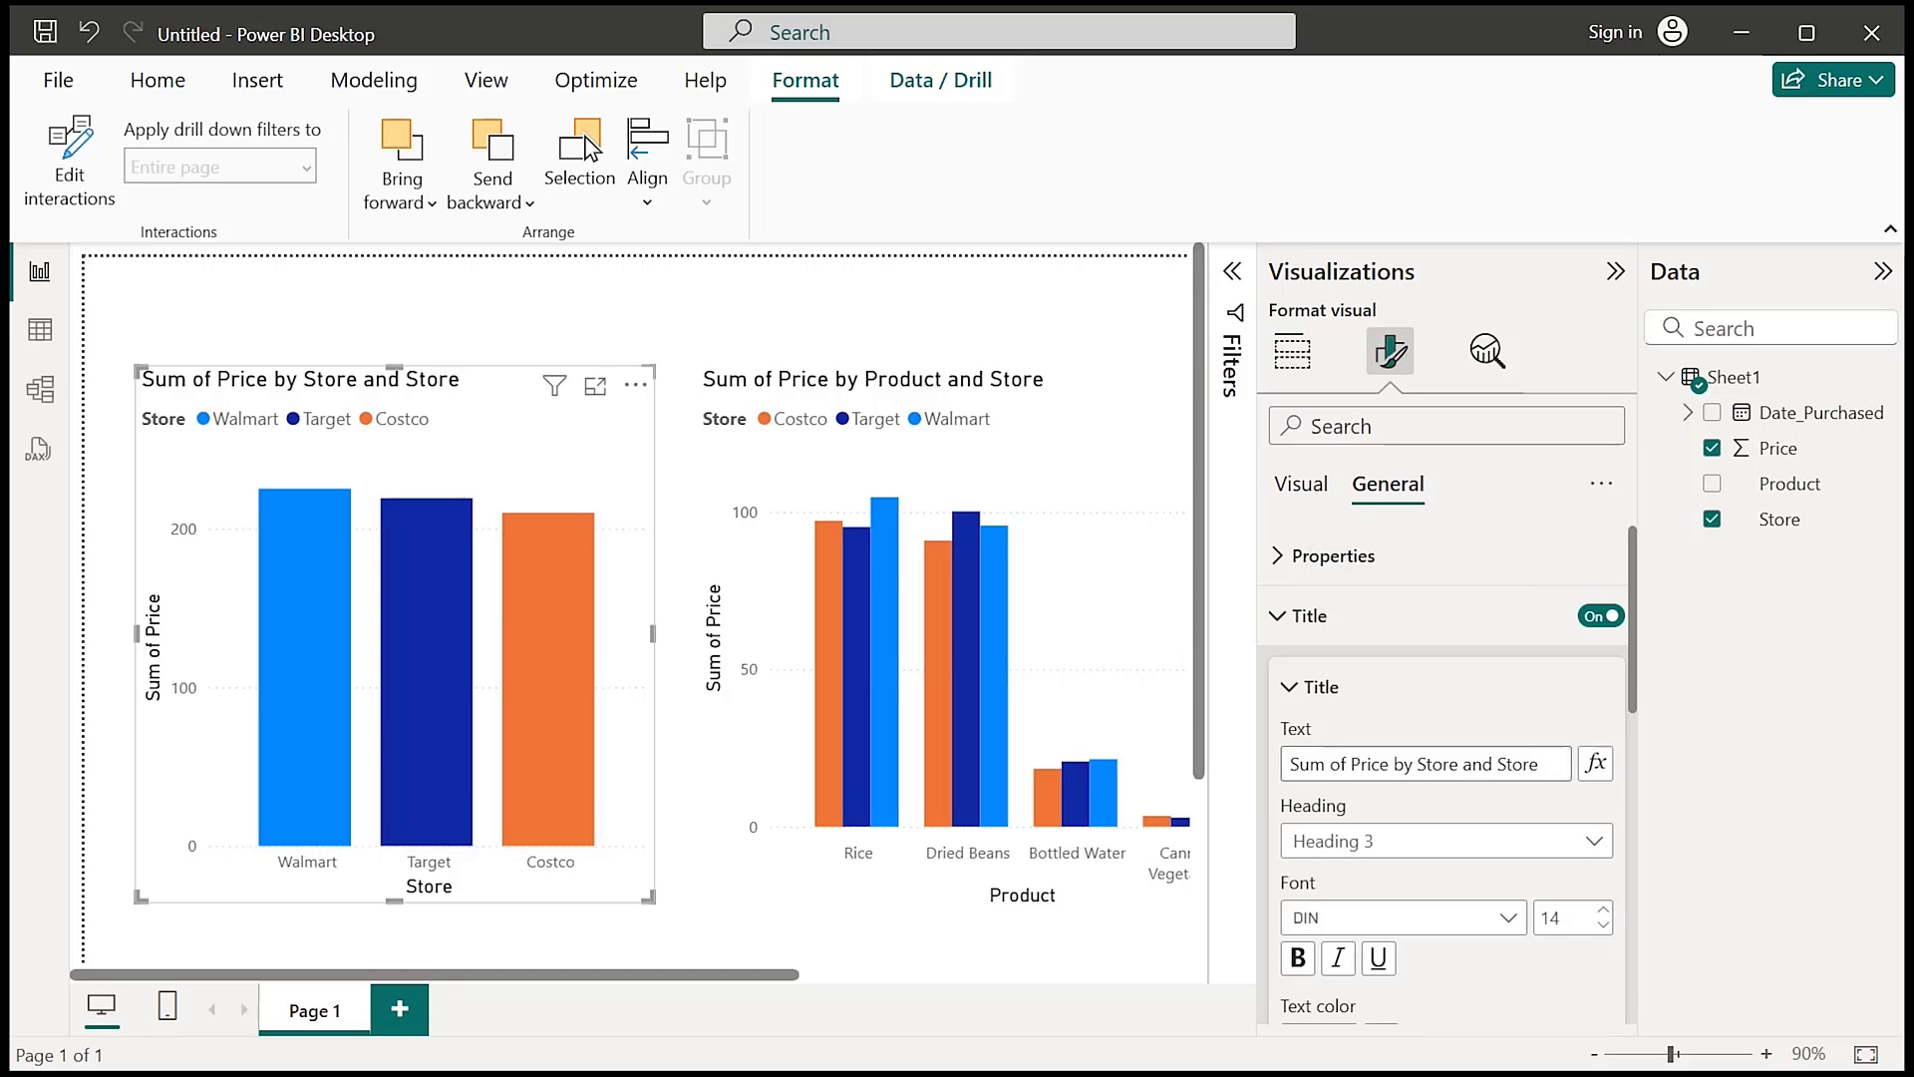
pyautogui.click(1390, 764)
pyautogui.hotkey('ctrl', 'a')
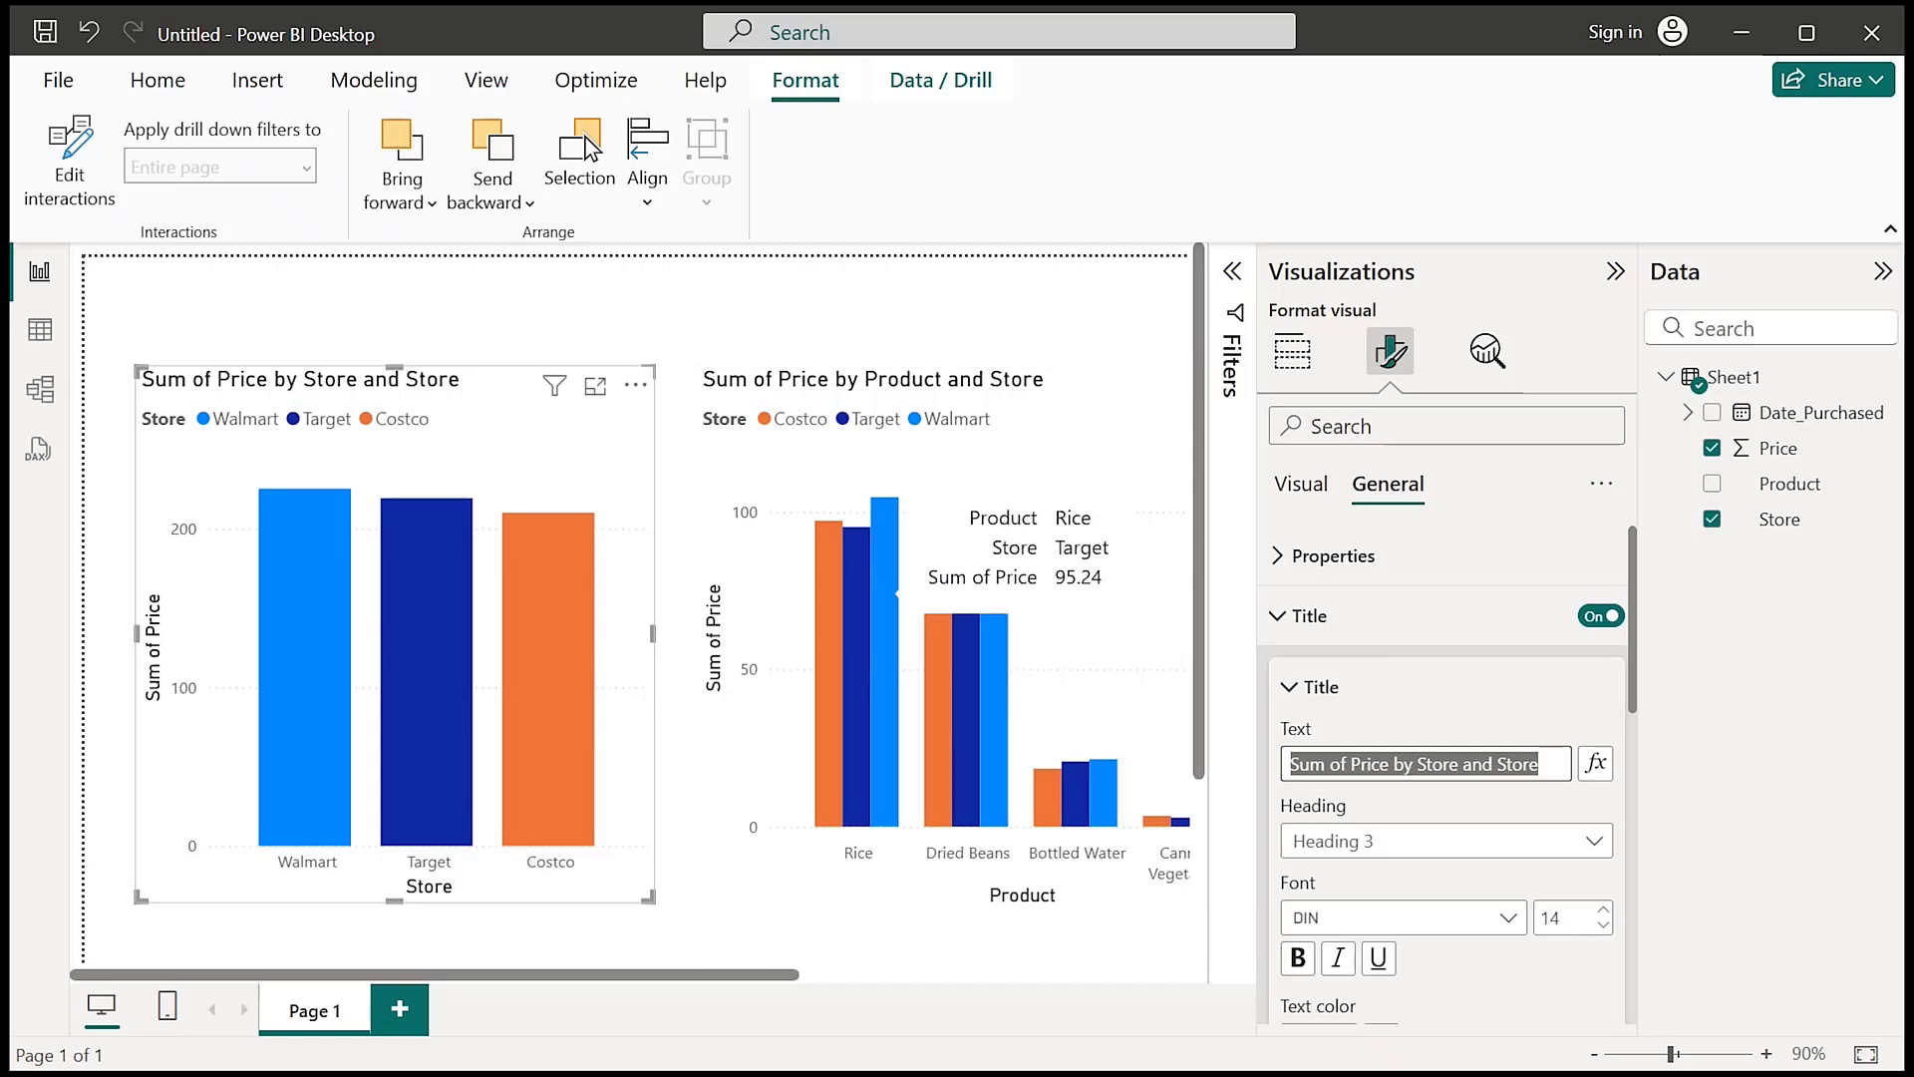
pyautogui.click(877, 464)
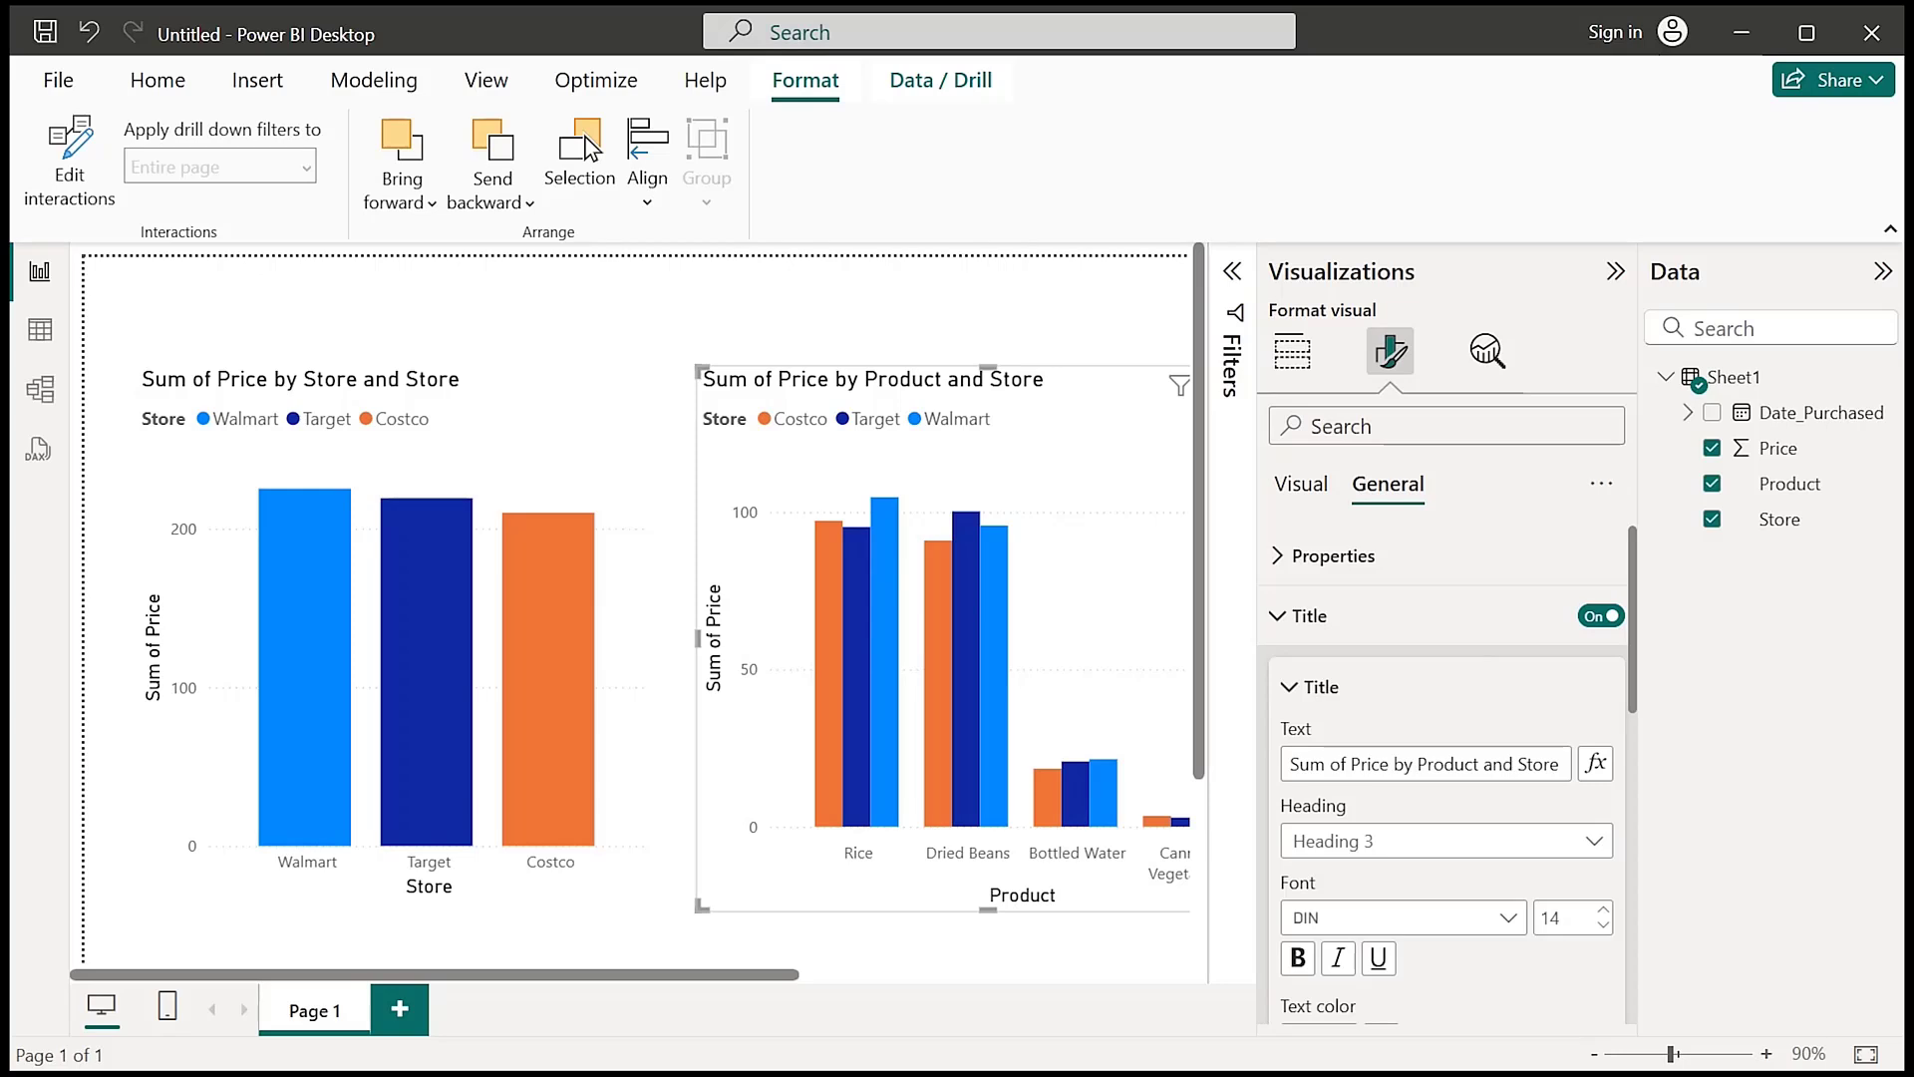
# Replace the product chart's title text with "Best Sore for products"
pyautogui.click(1419, 764)
pyautogui.click(1419, 763)
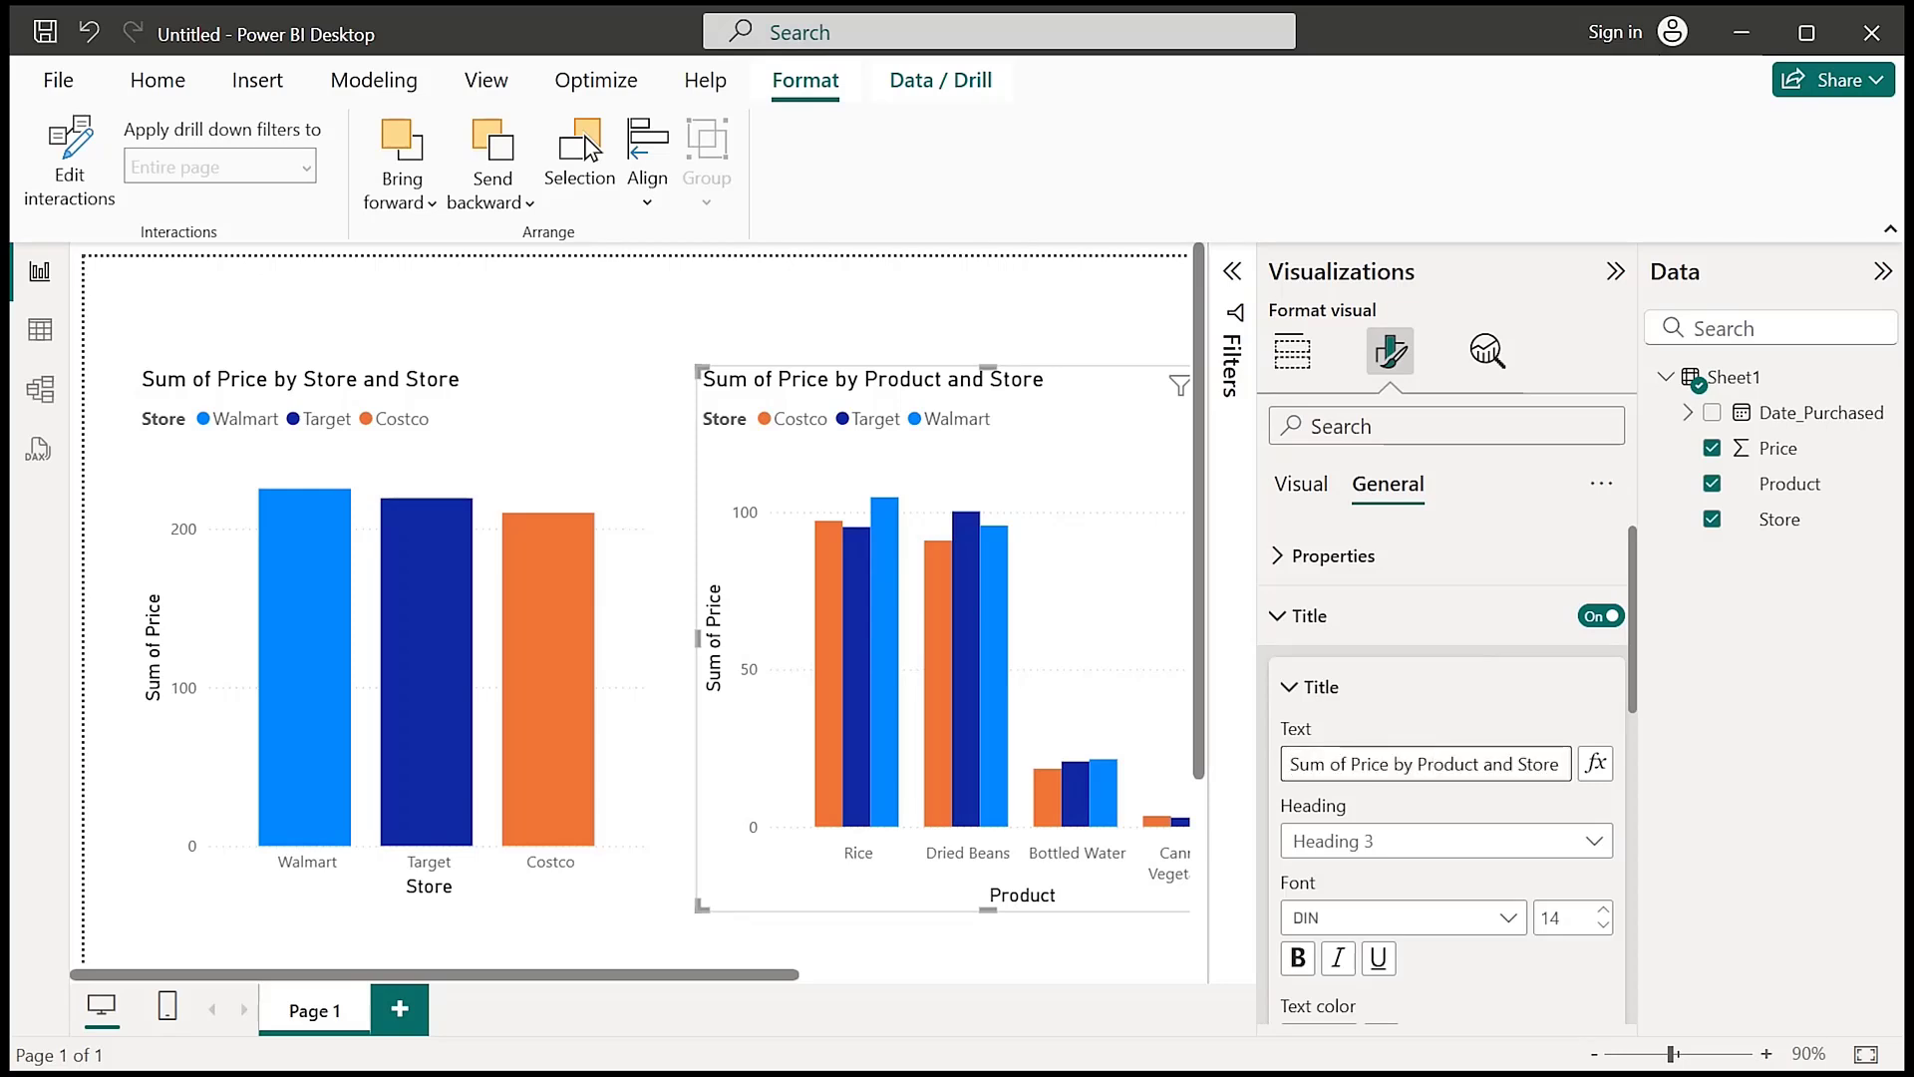
pyautogui.write('Best')
pyautogui.press('Return')
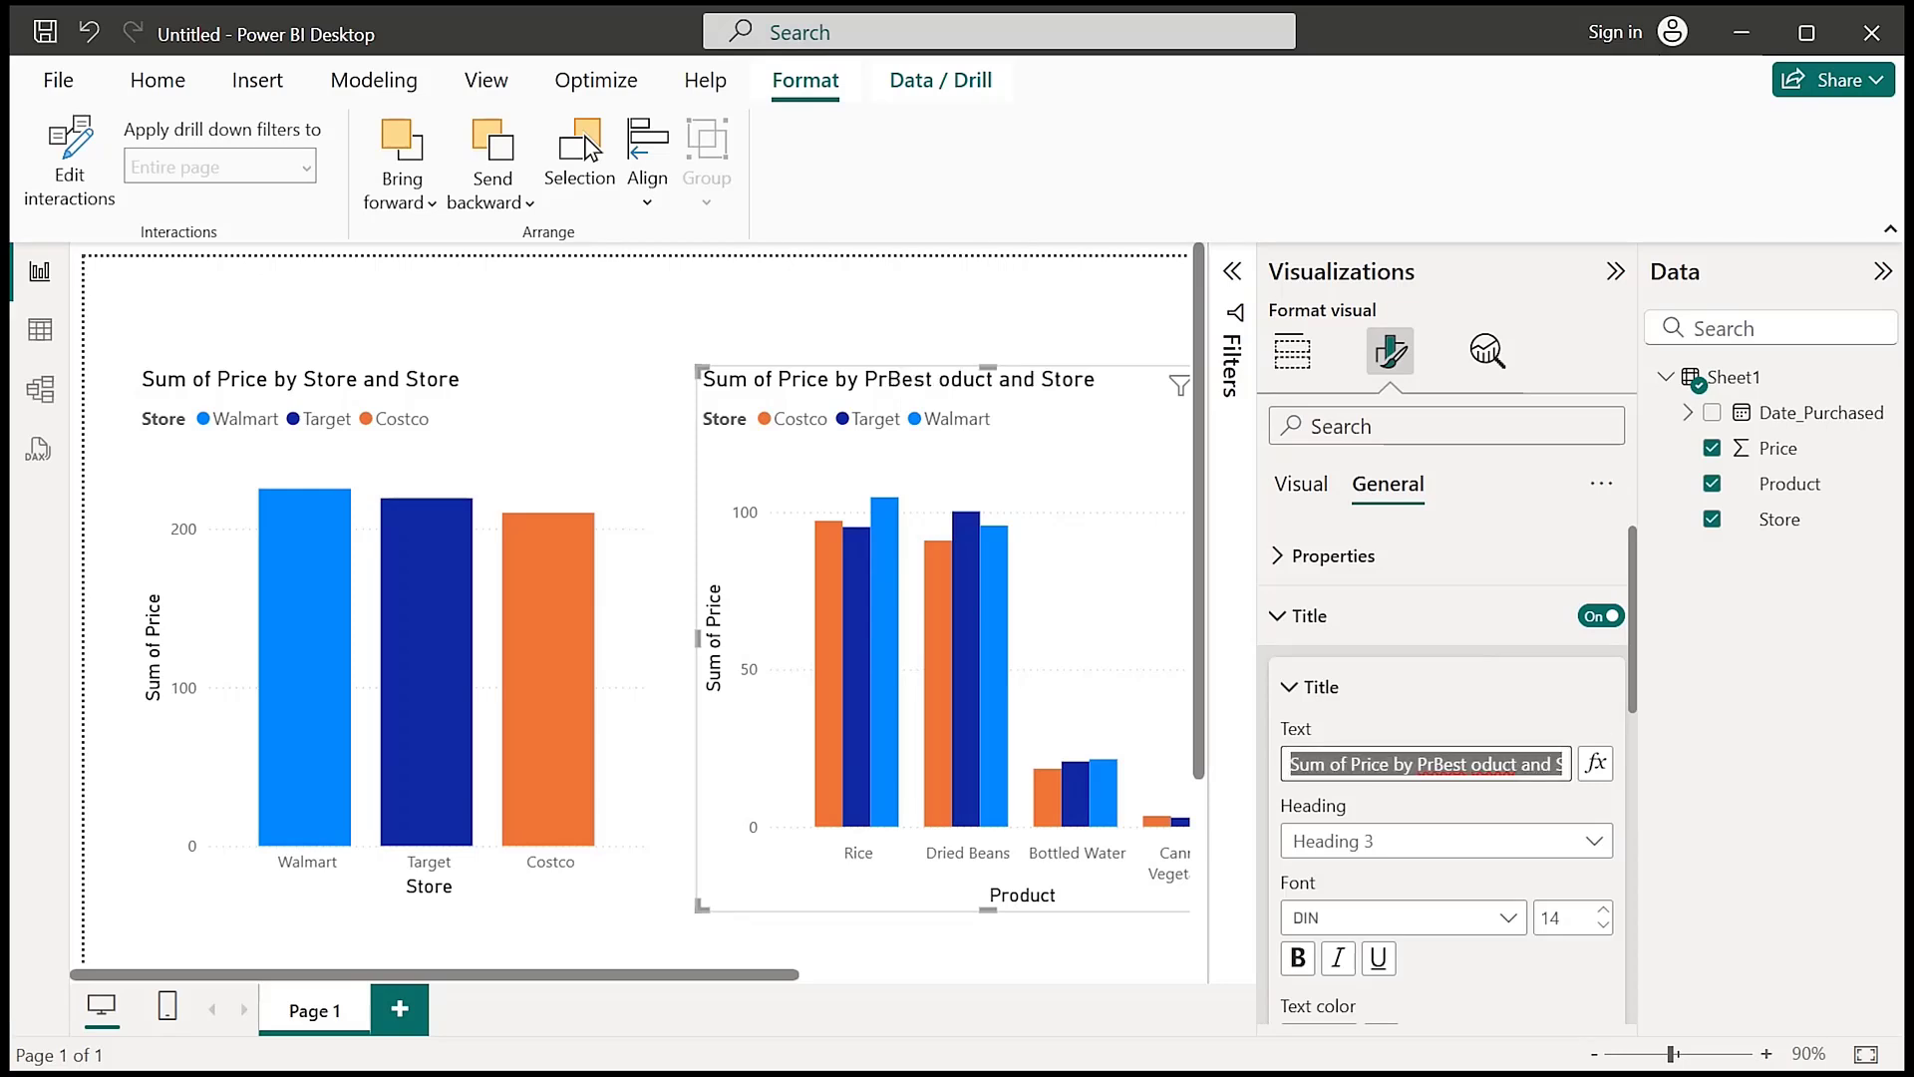
pyautogui.write('Best')
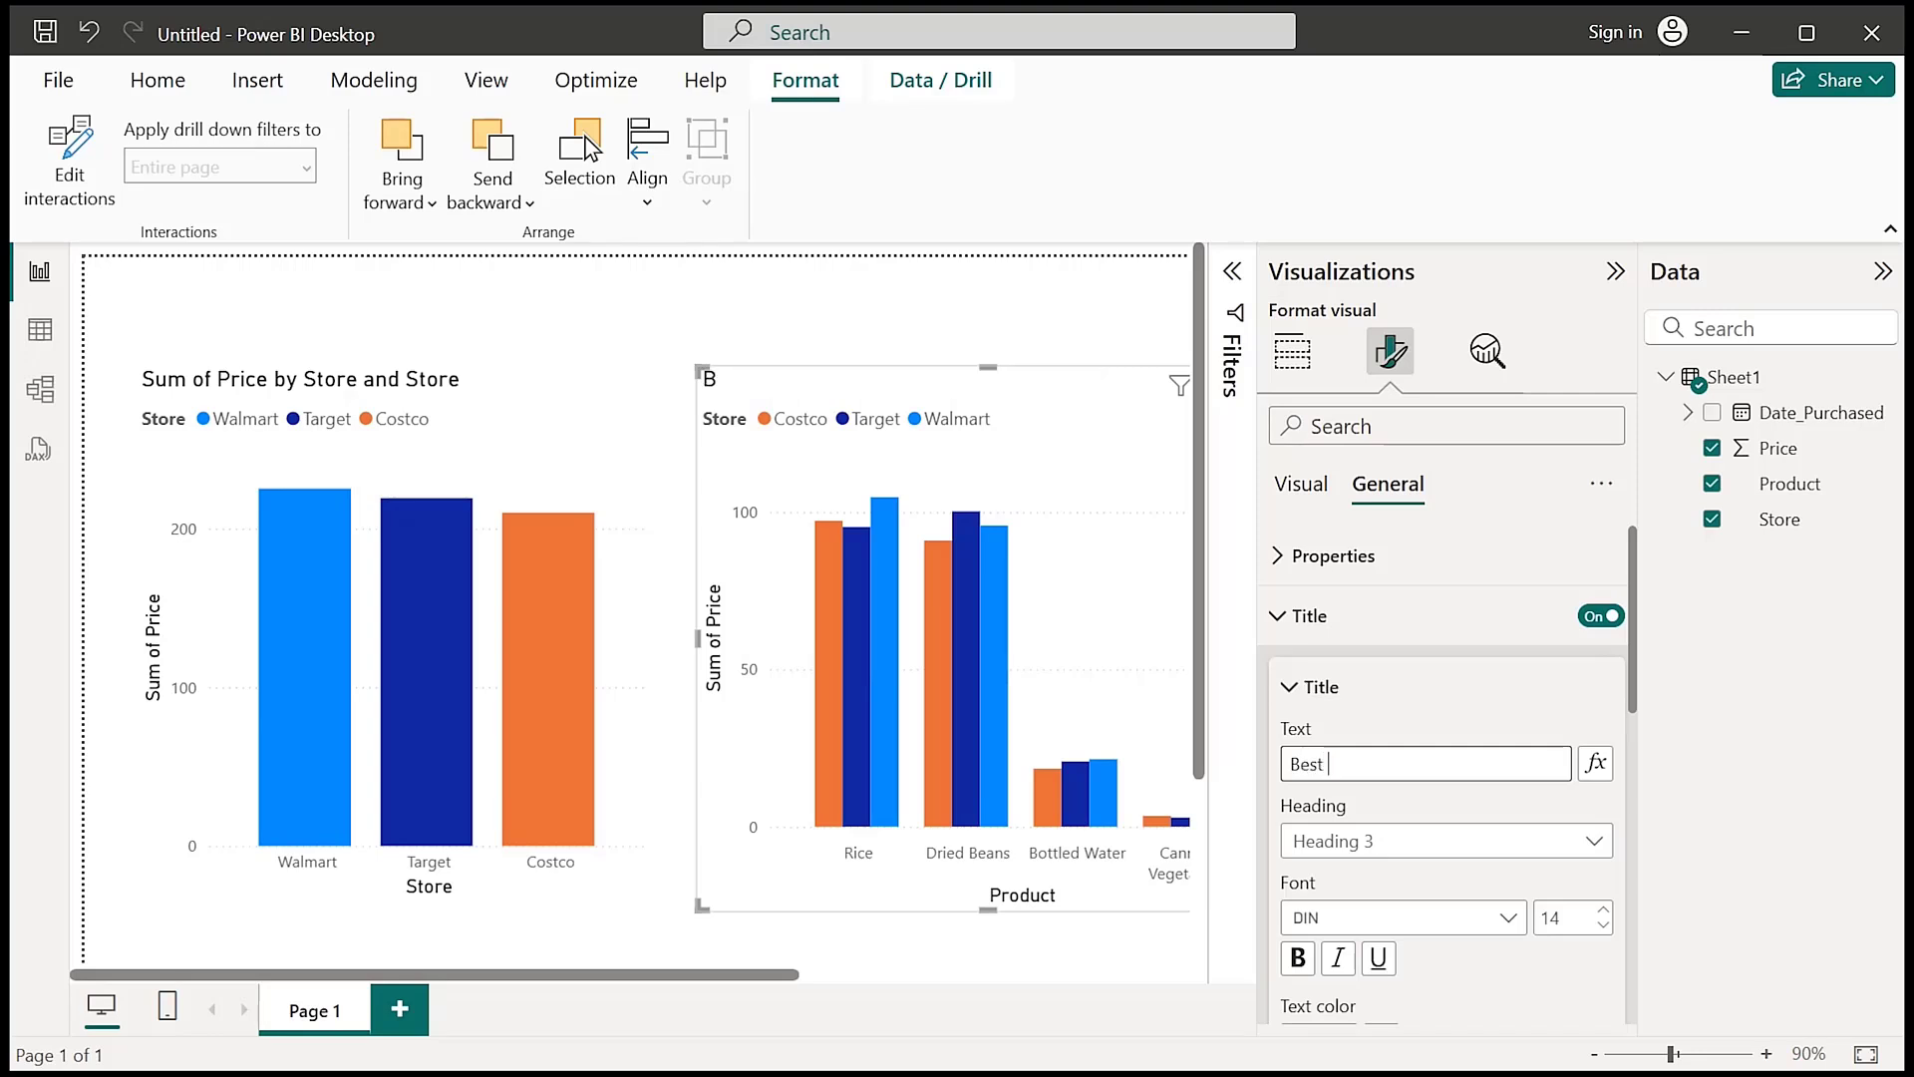
pyautogui.write(' St')
pyautogui.press('BackSpace')
pyautogui.write('ore for ')
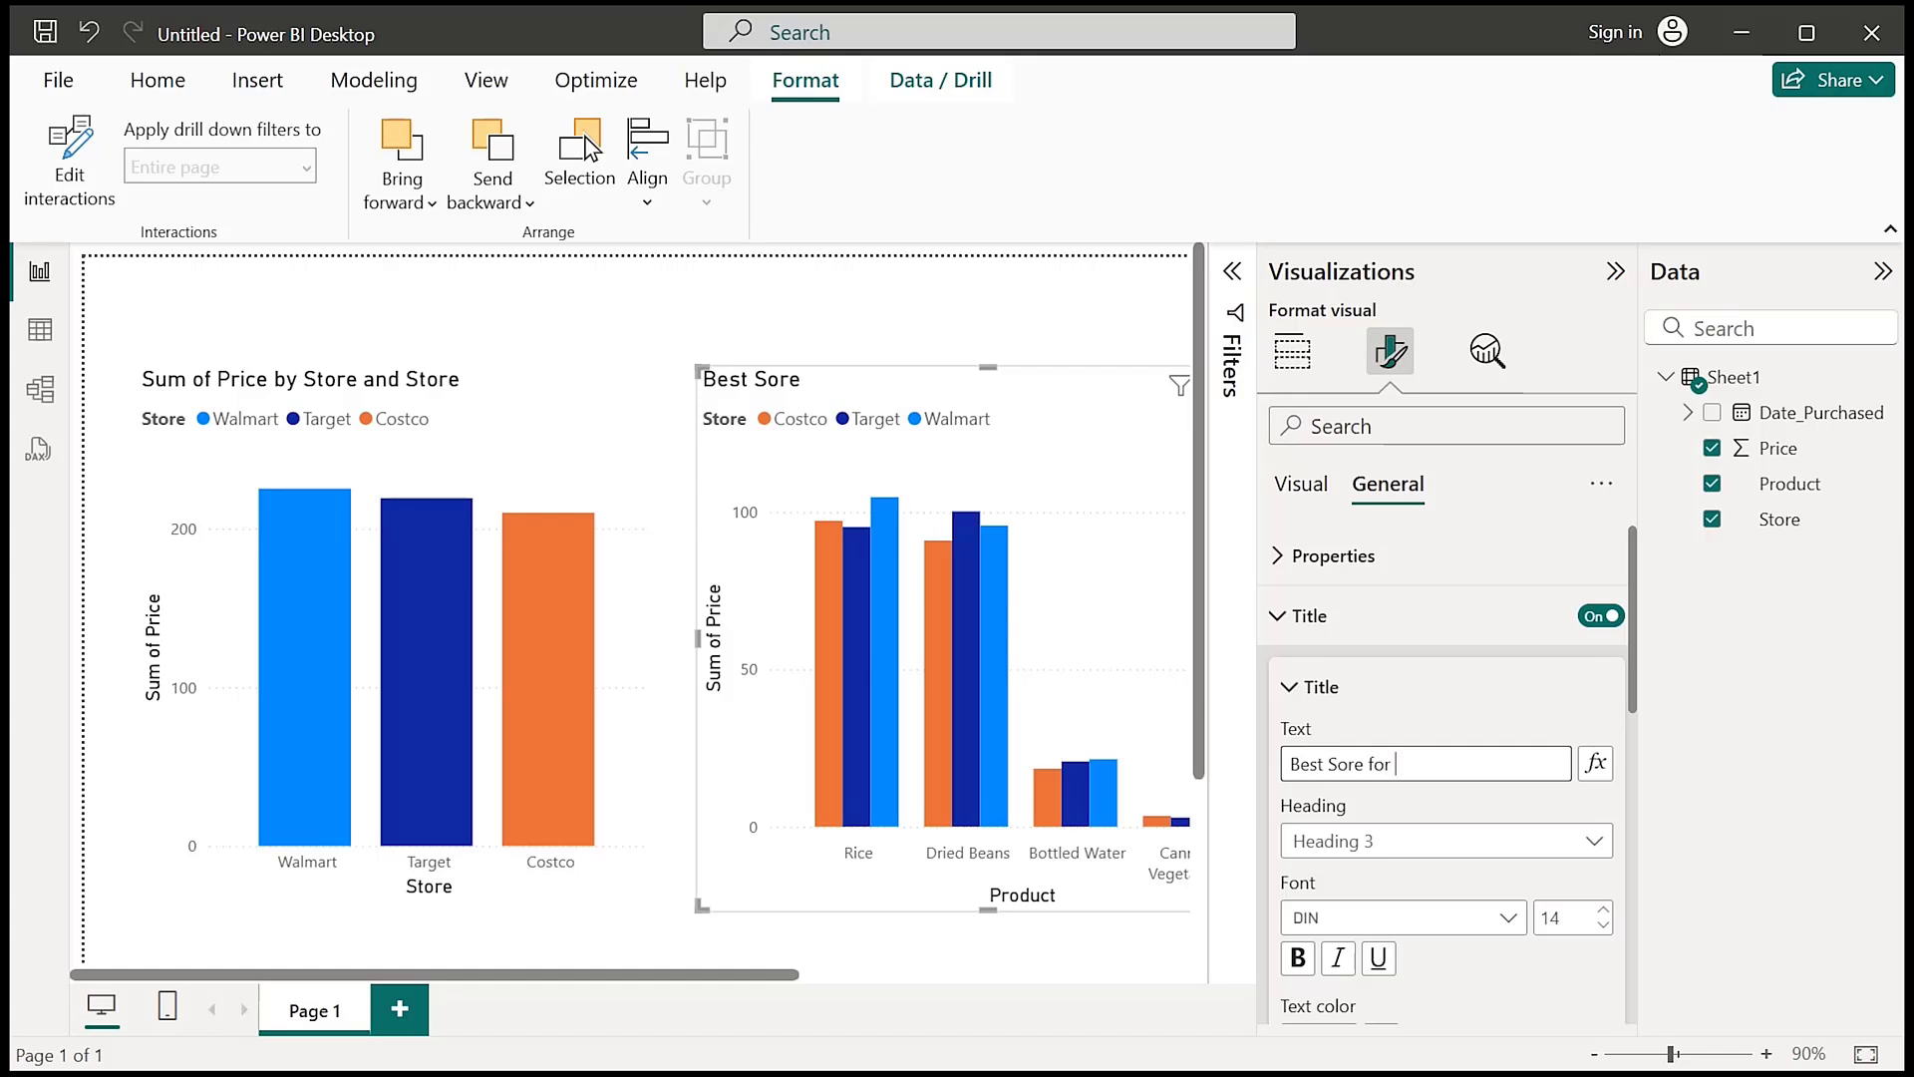
pyautogui.write('products')
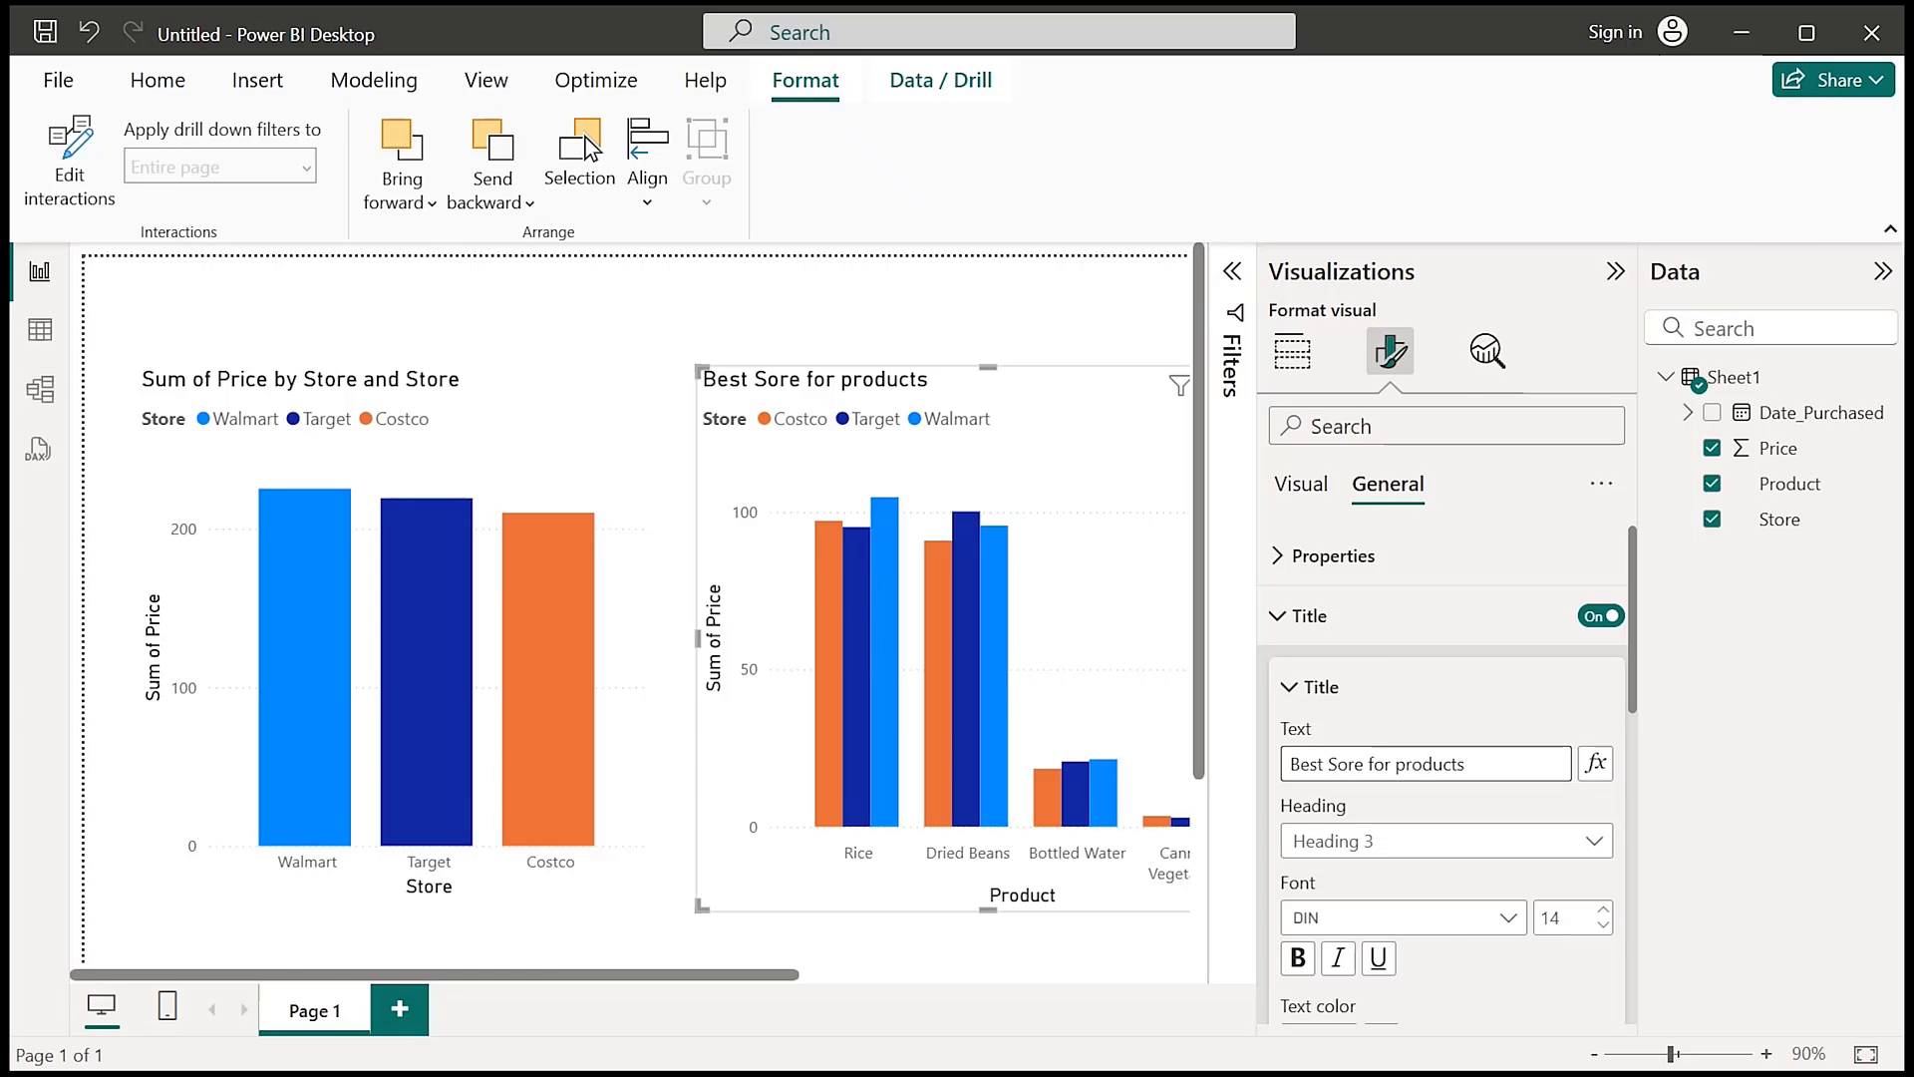
# Turn on data labels for the columns of the product chart
pyautogui.scroll(-5, 1446, 777)
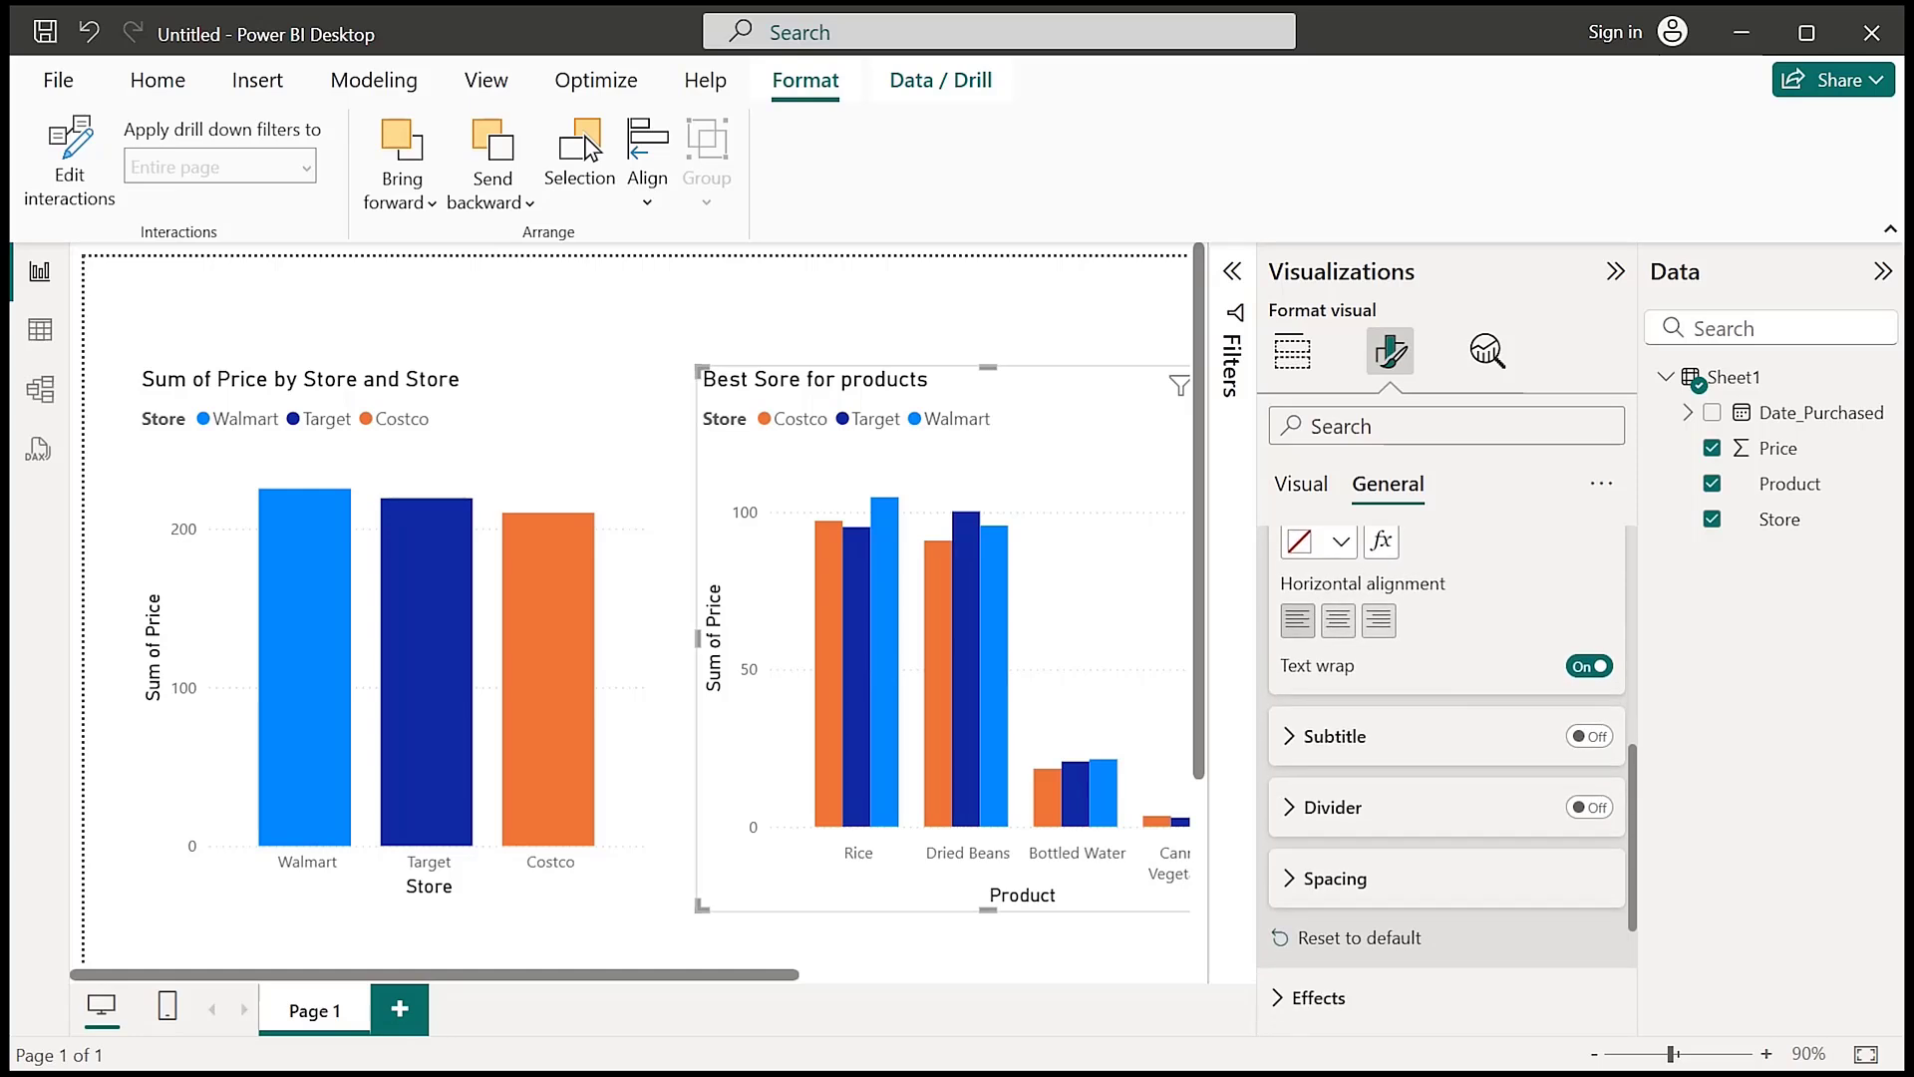
pyautogui.scroll(-3, 1446, 778)
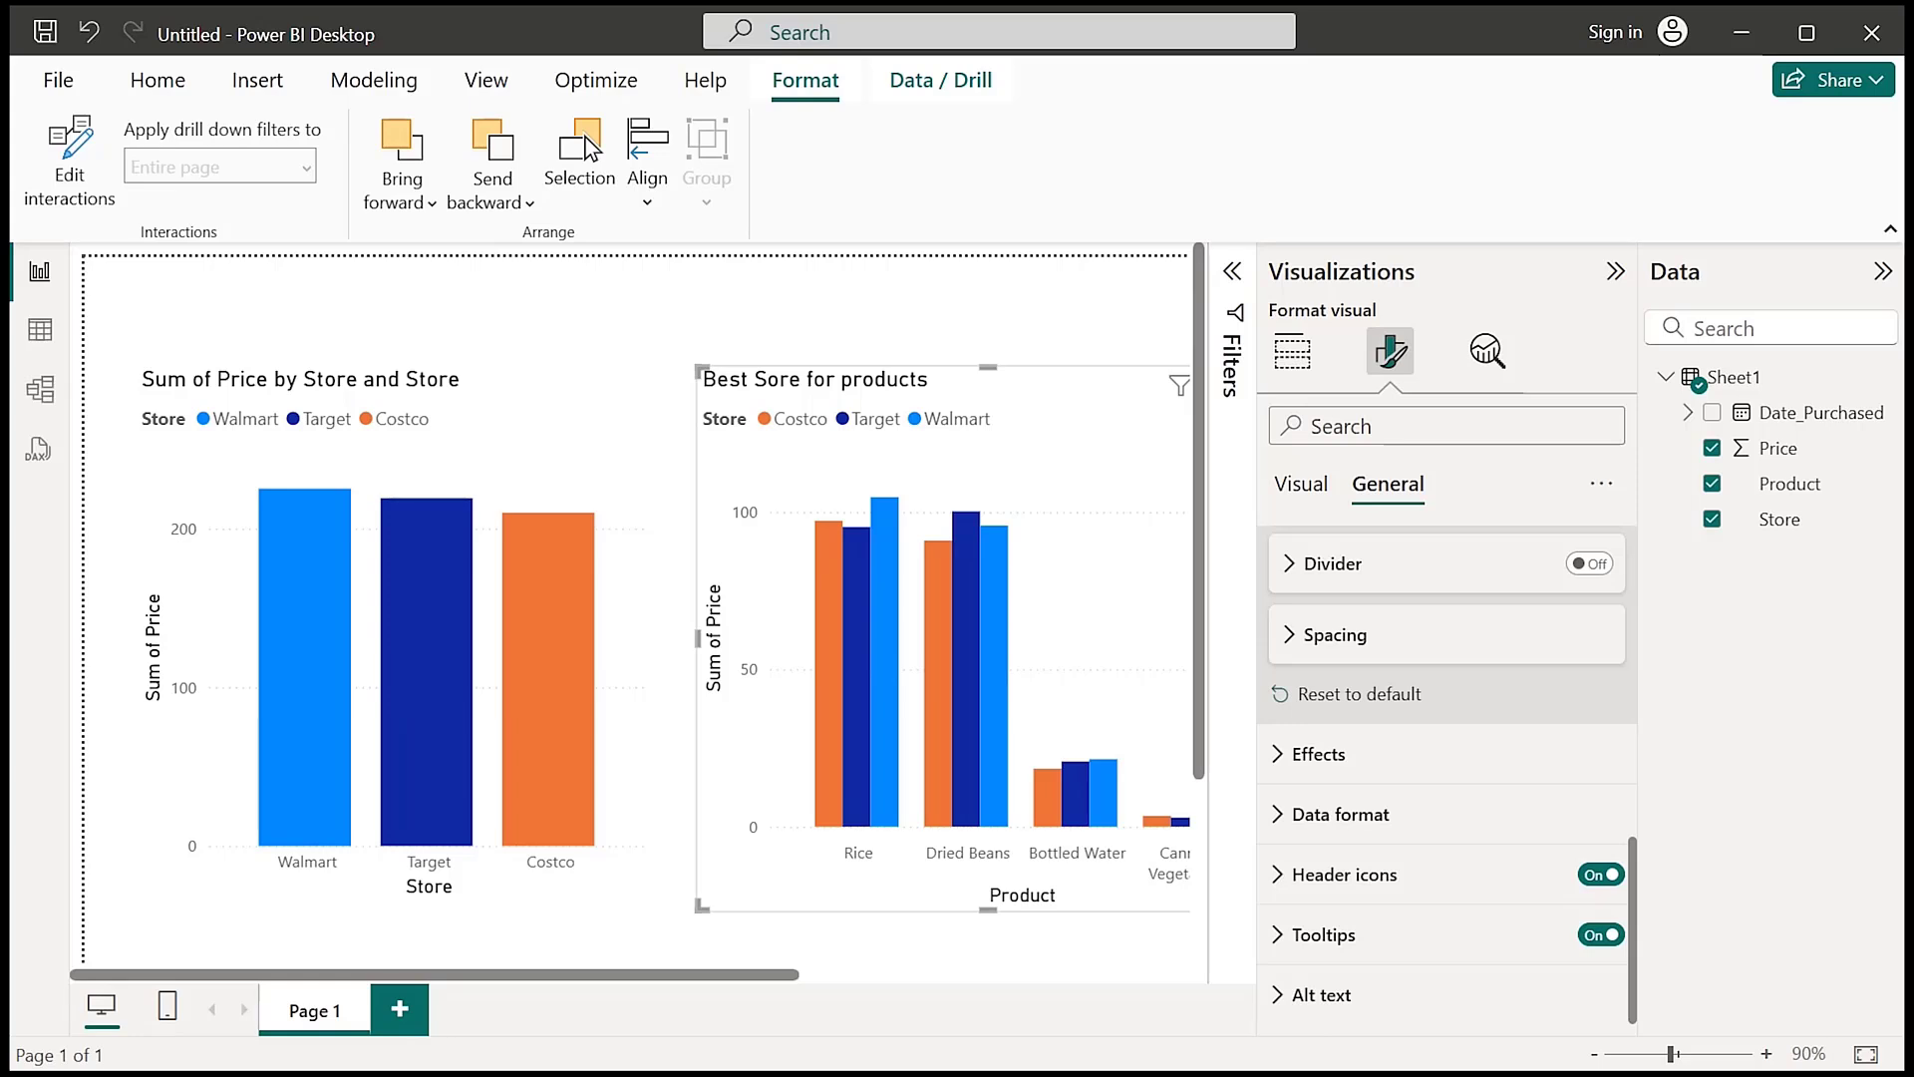
pyautogui.click(1301, 485)
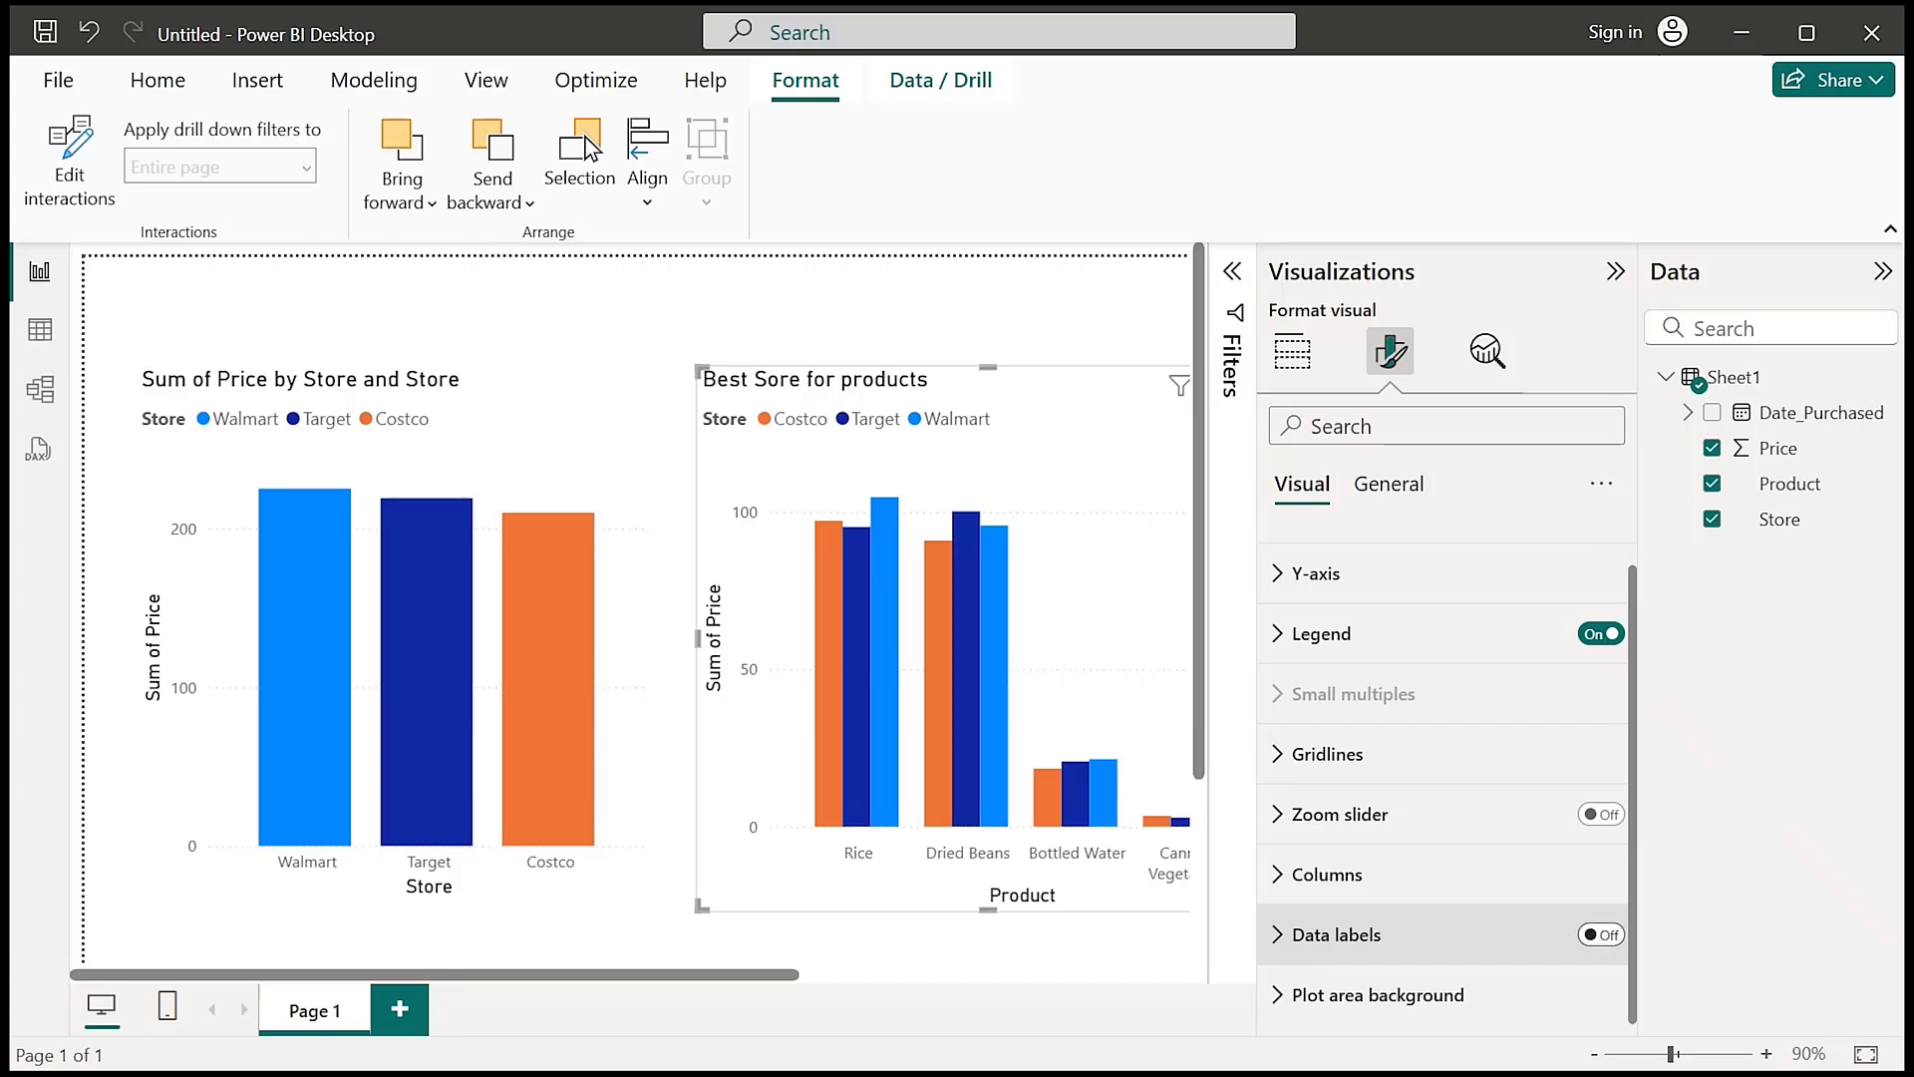
pyautogui.click(1601, 935)
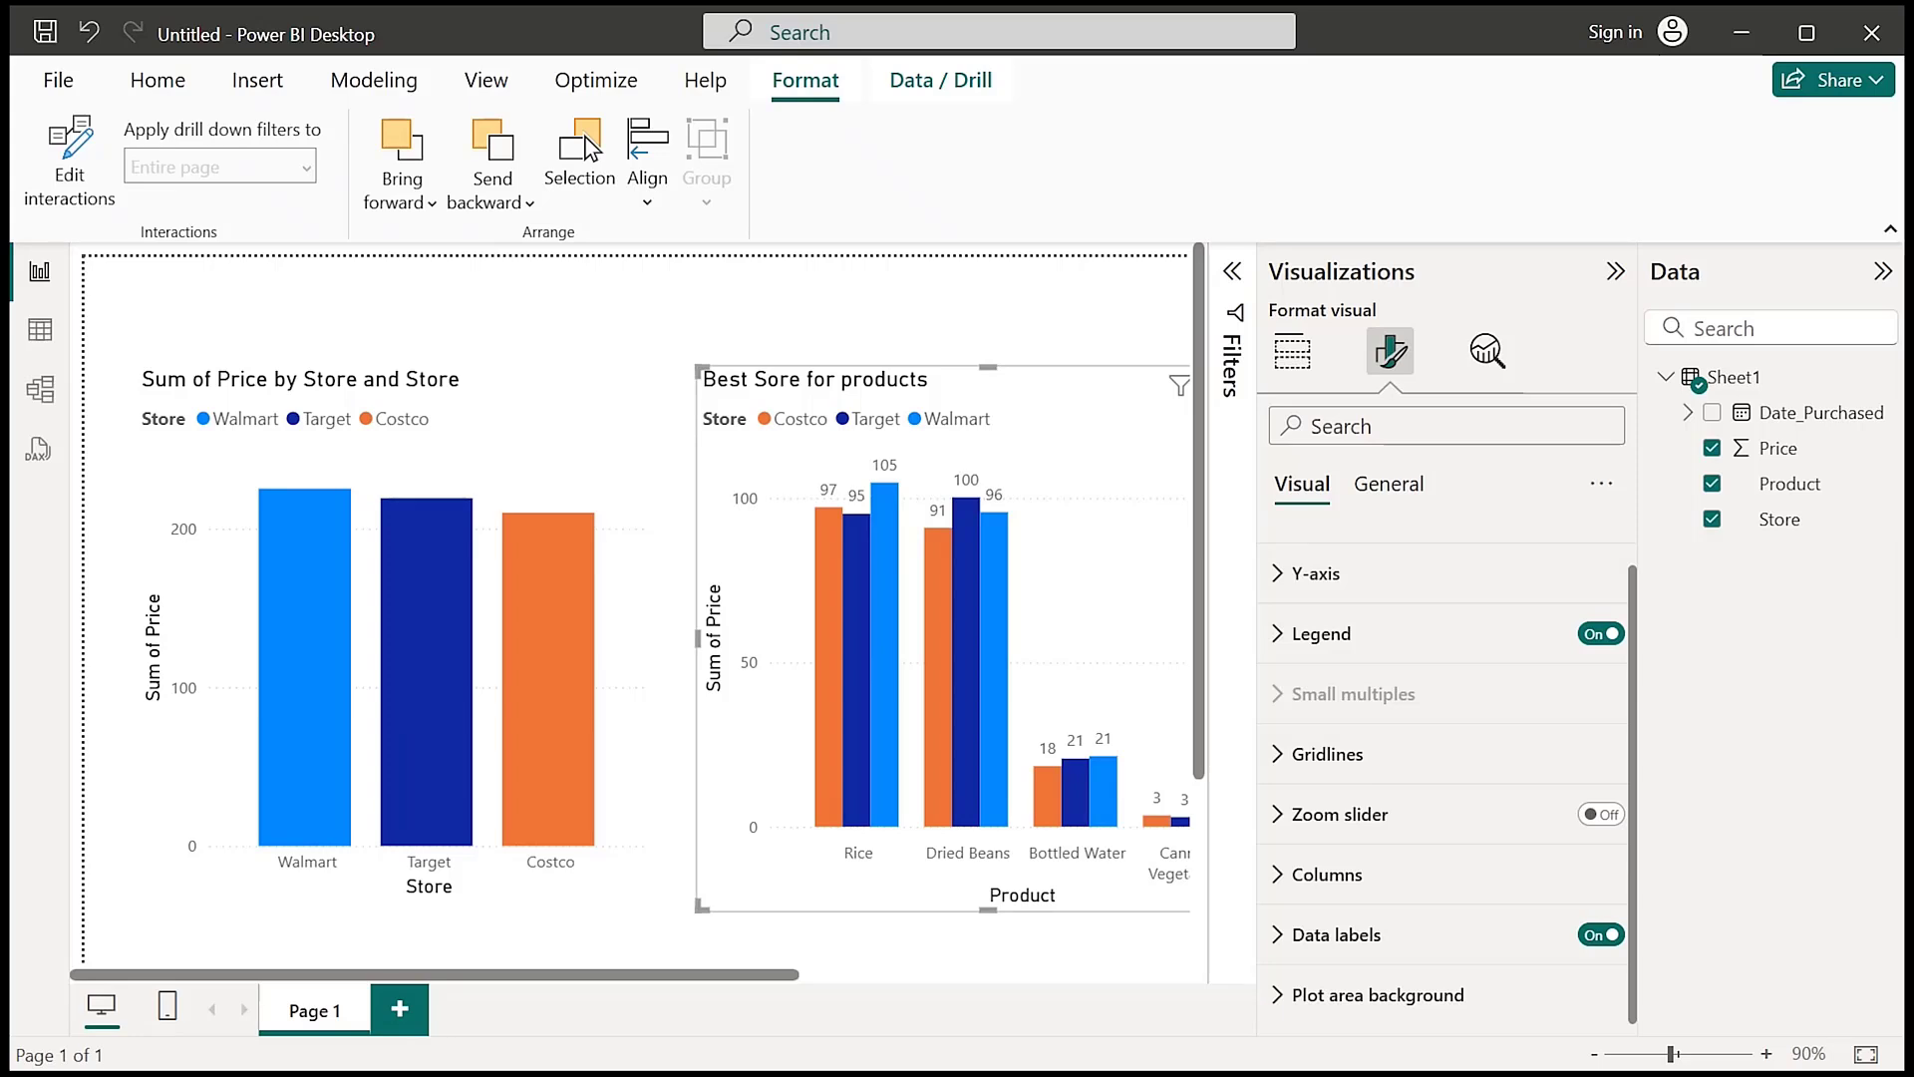
pyautogui.moveTo(987, 608)
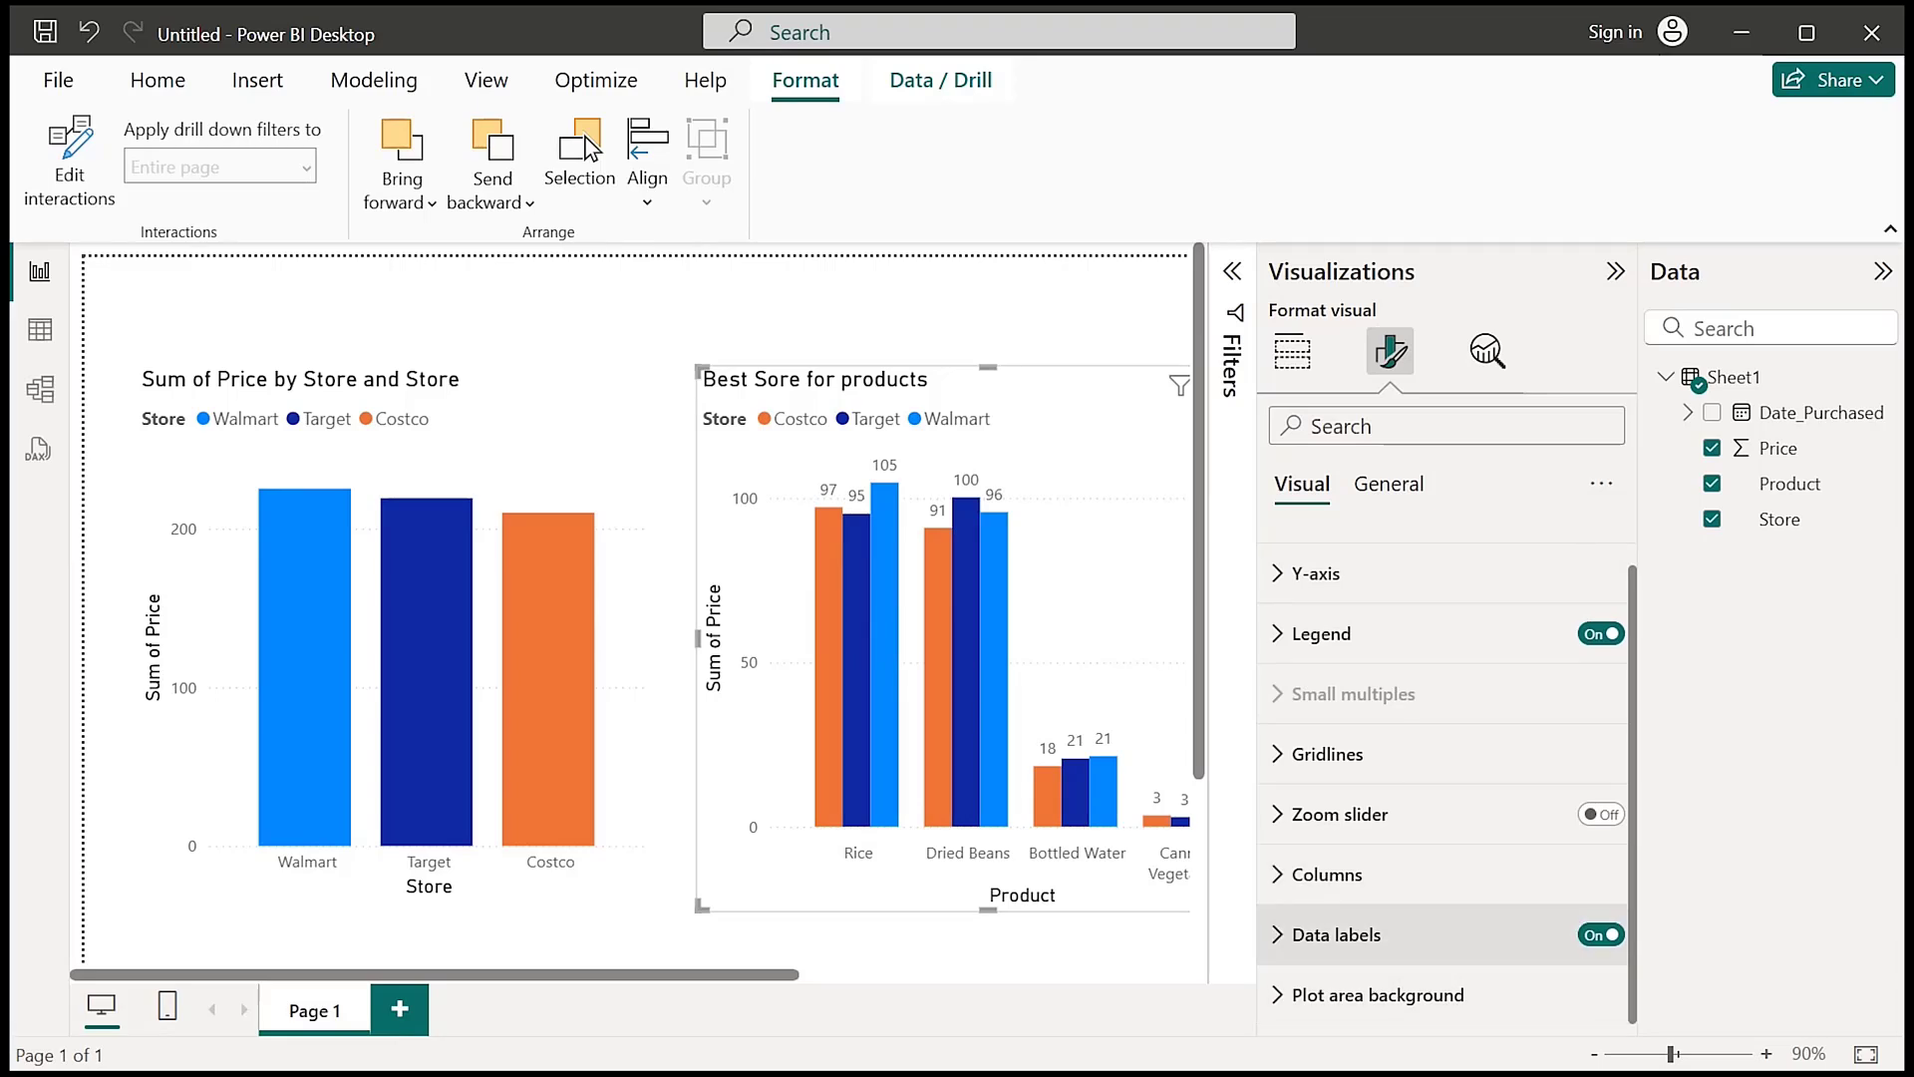
# Set the display units of the product chart's data label values to None
pyautogui.click(1336, 934)
pyautogui.scroll(-4, 1446, 798)
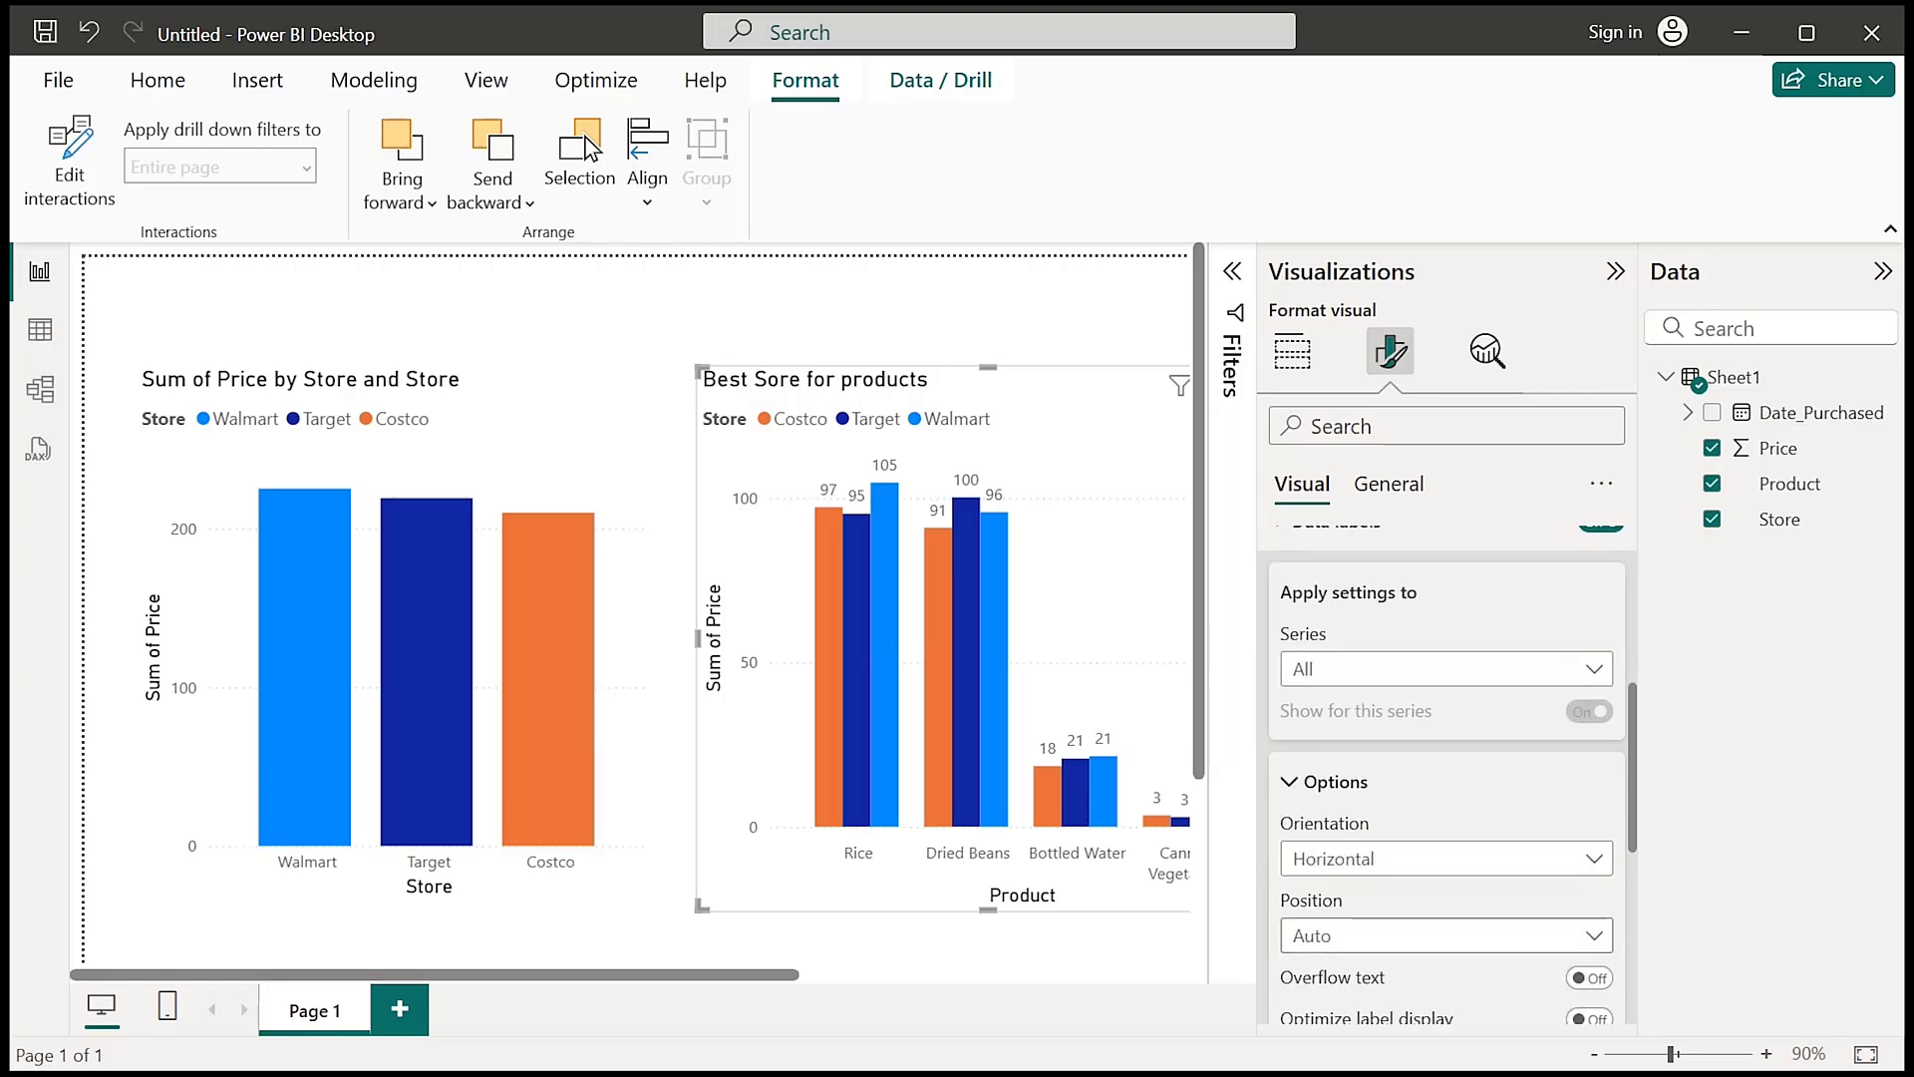
pyautogui.scroll(-2, 1446, 778)
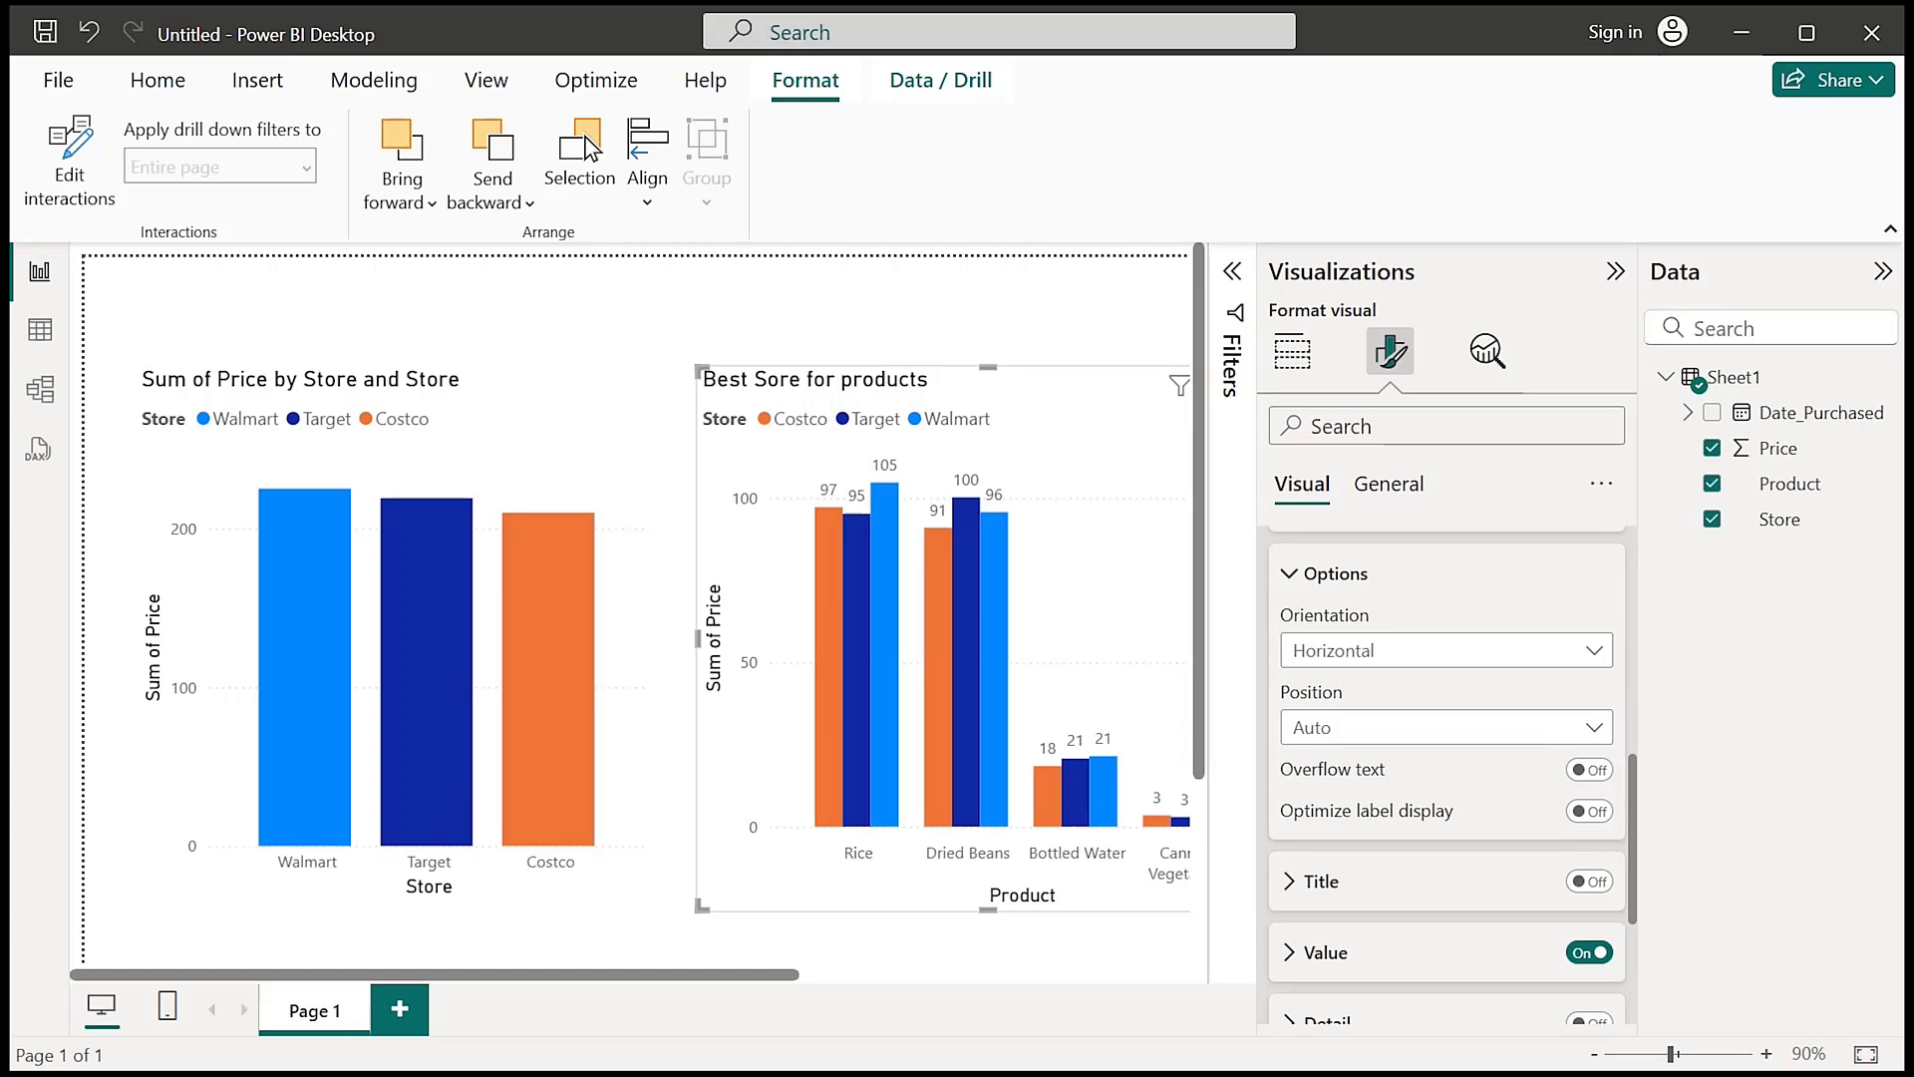
pyautogui.scroll(-2, 1446, 778)
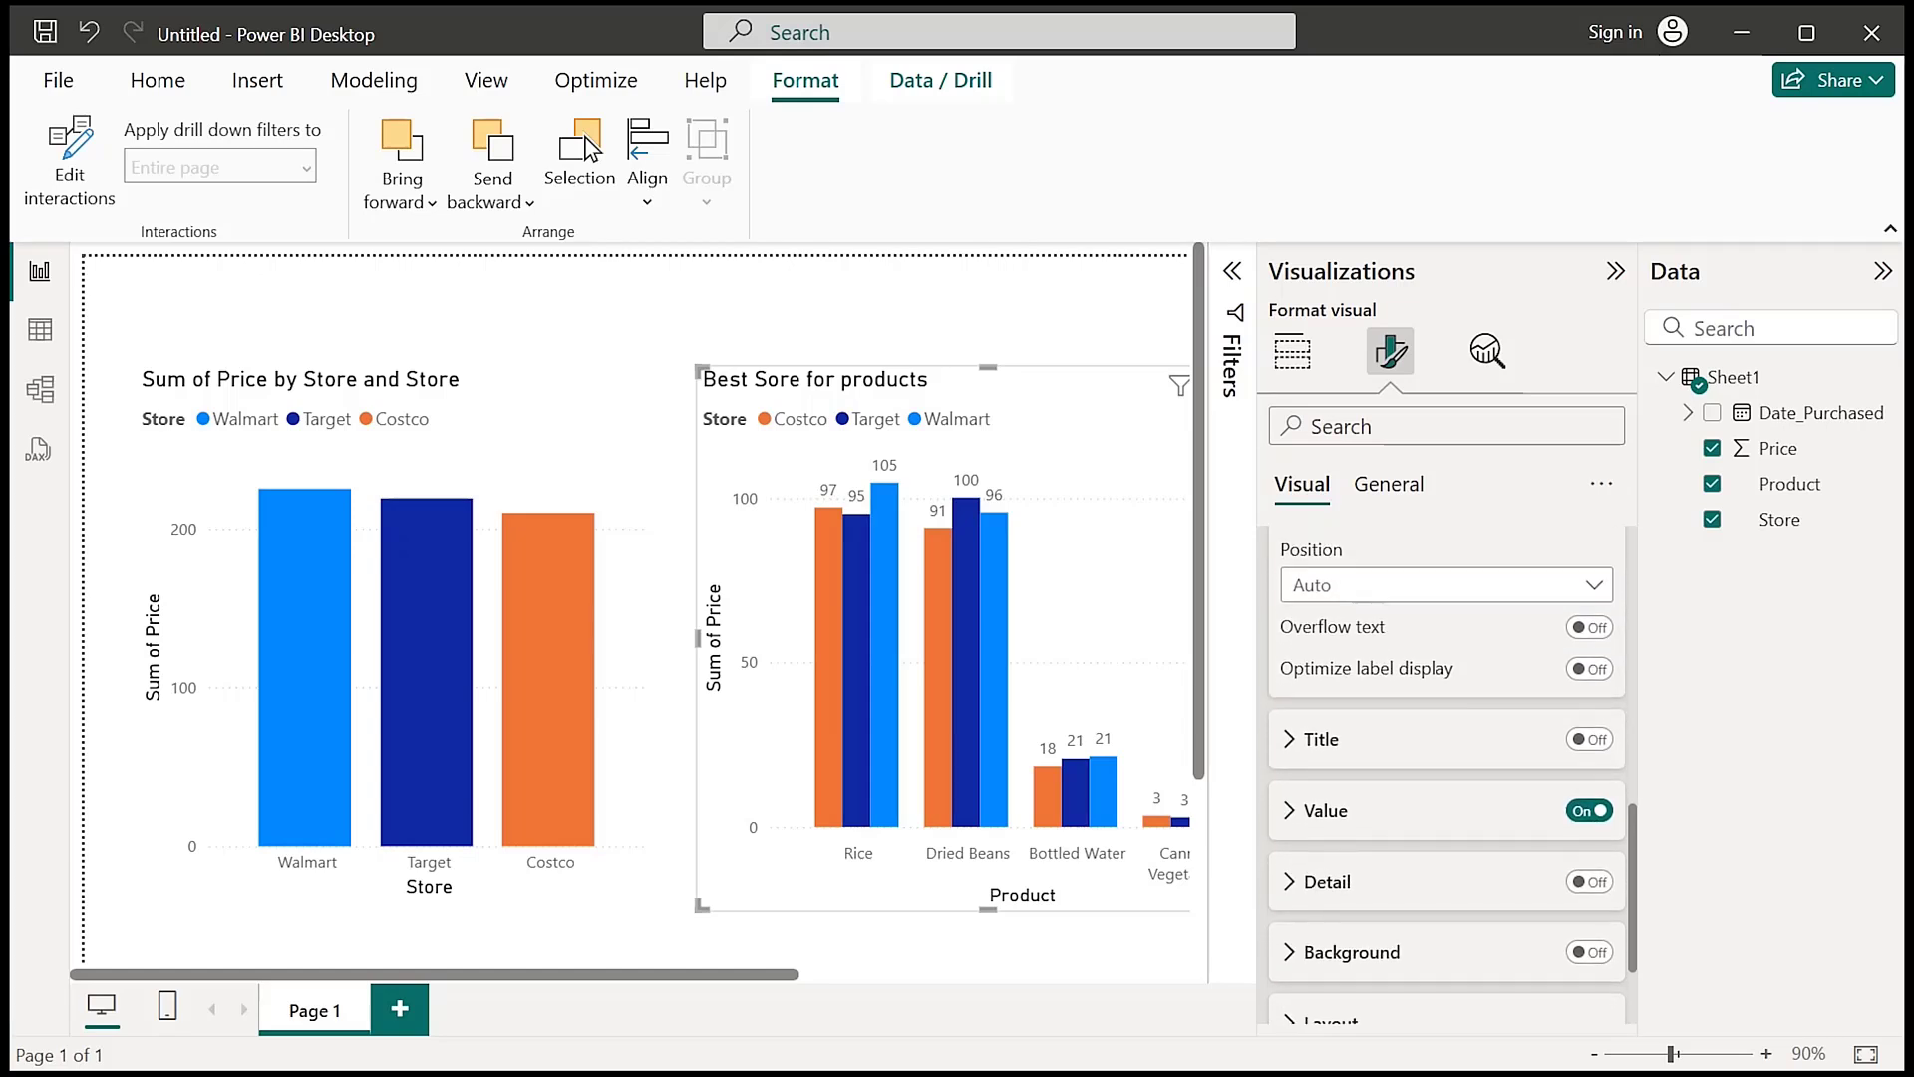
pyautogui.click(1325, 810)
pyautogui.scroll(-3, 1445, 778)
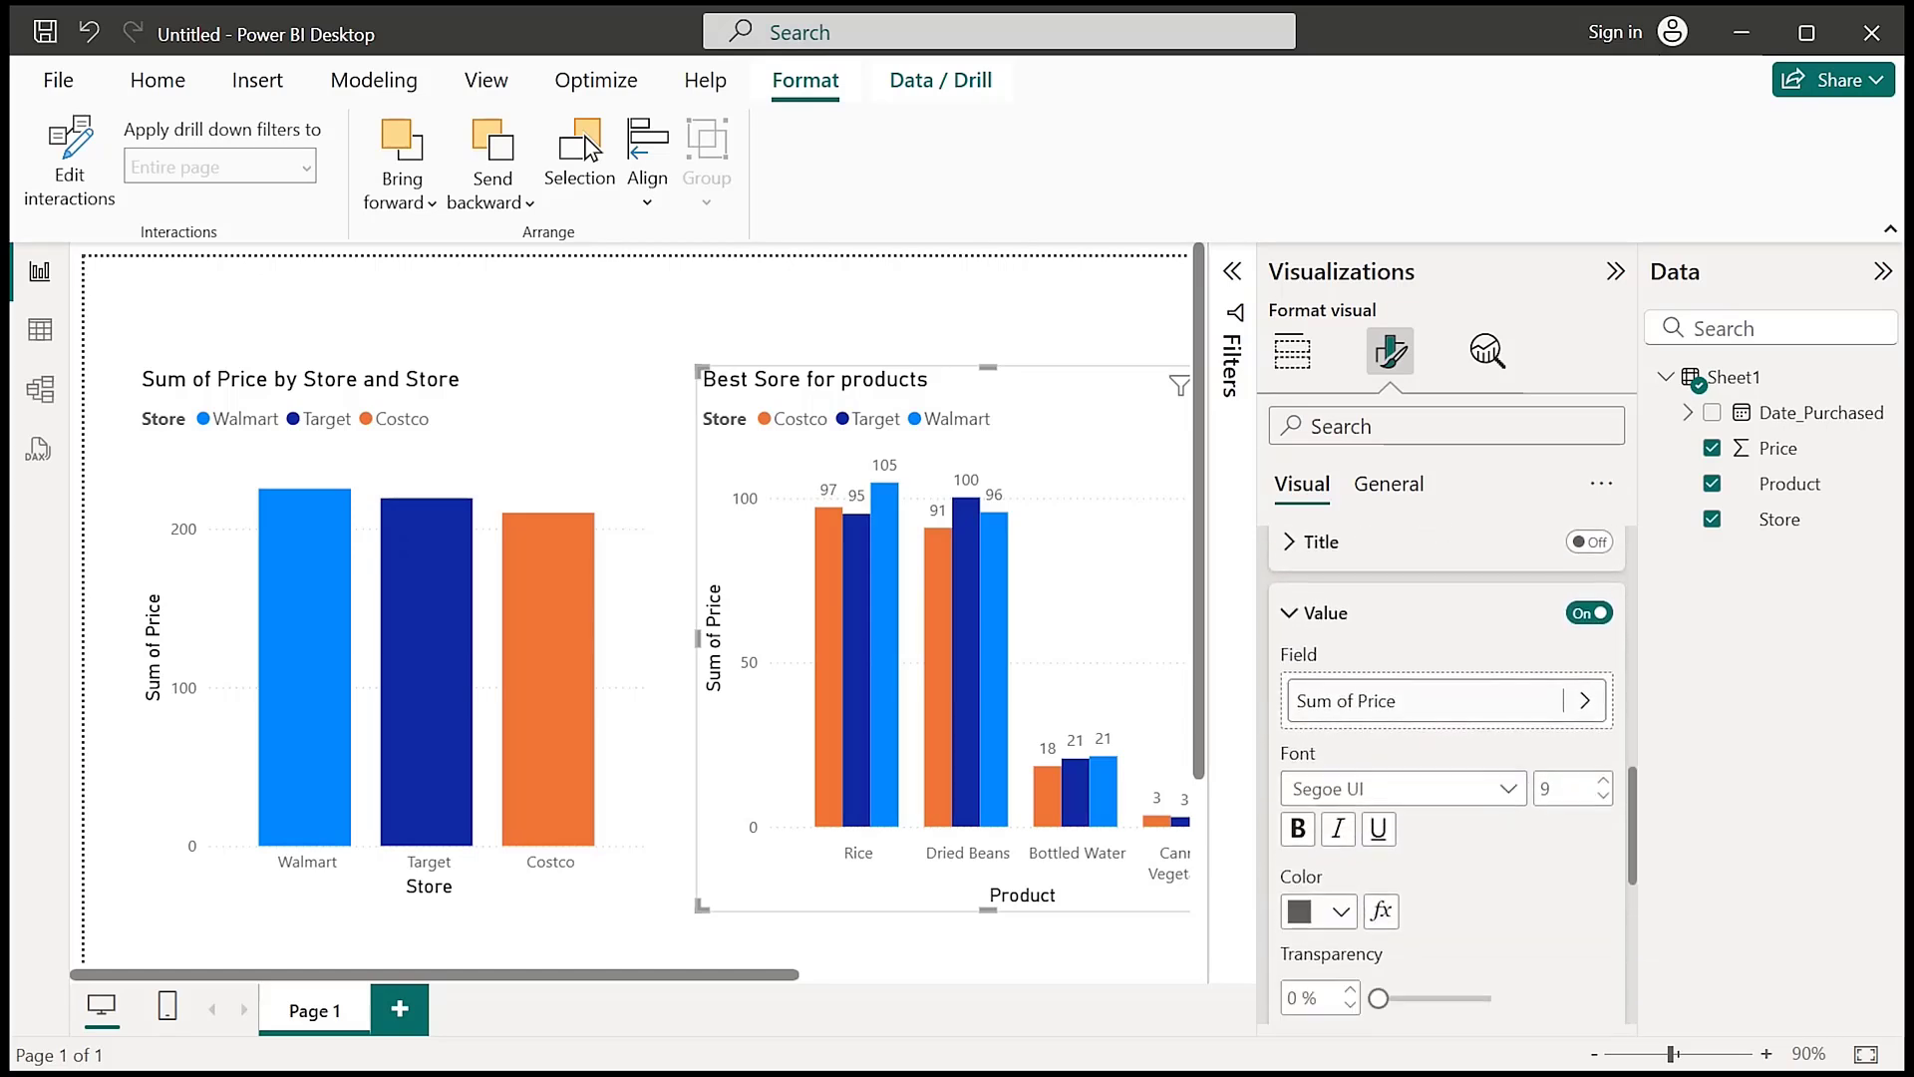
pyautogui.scroll(-2, 1445, 778)
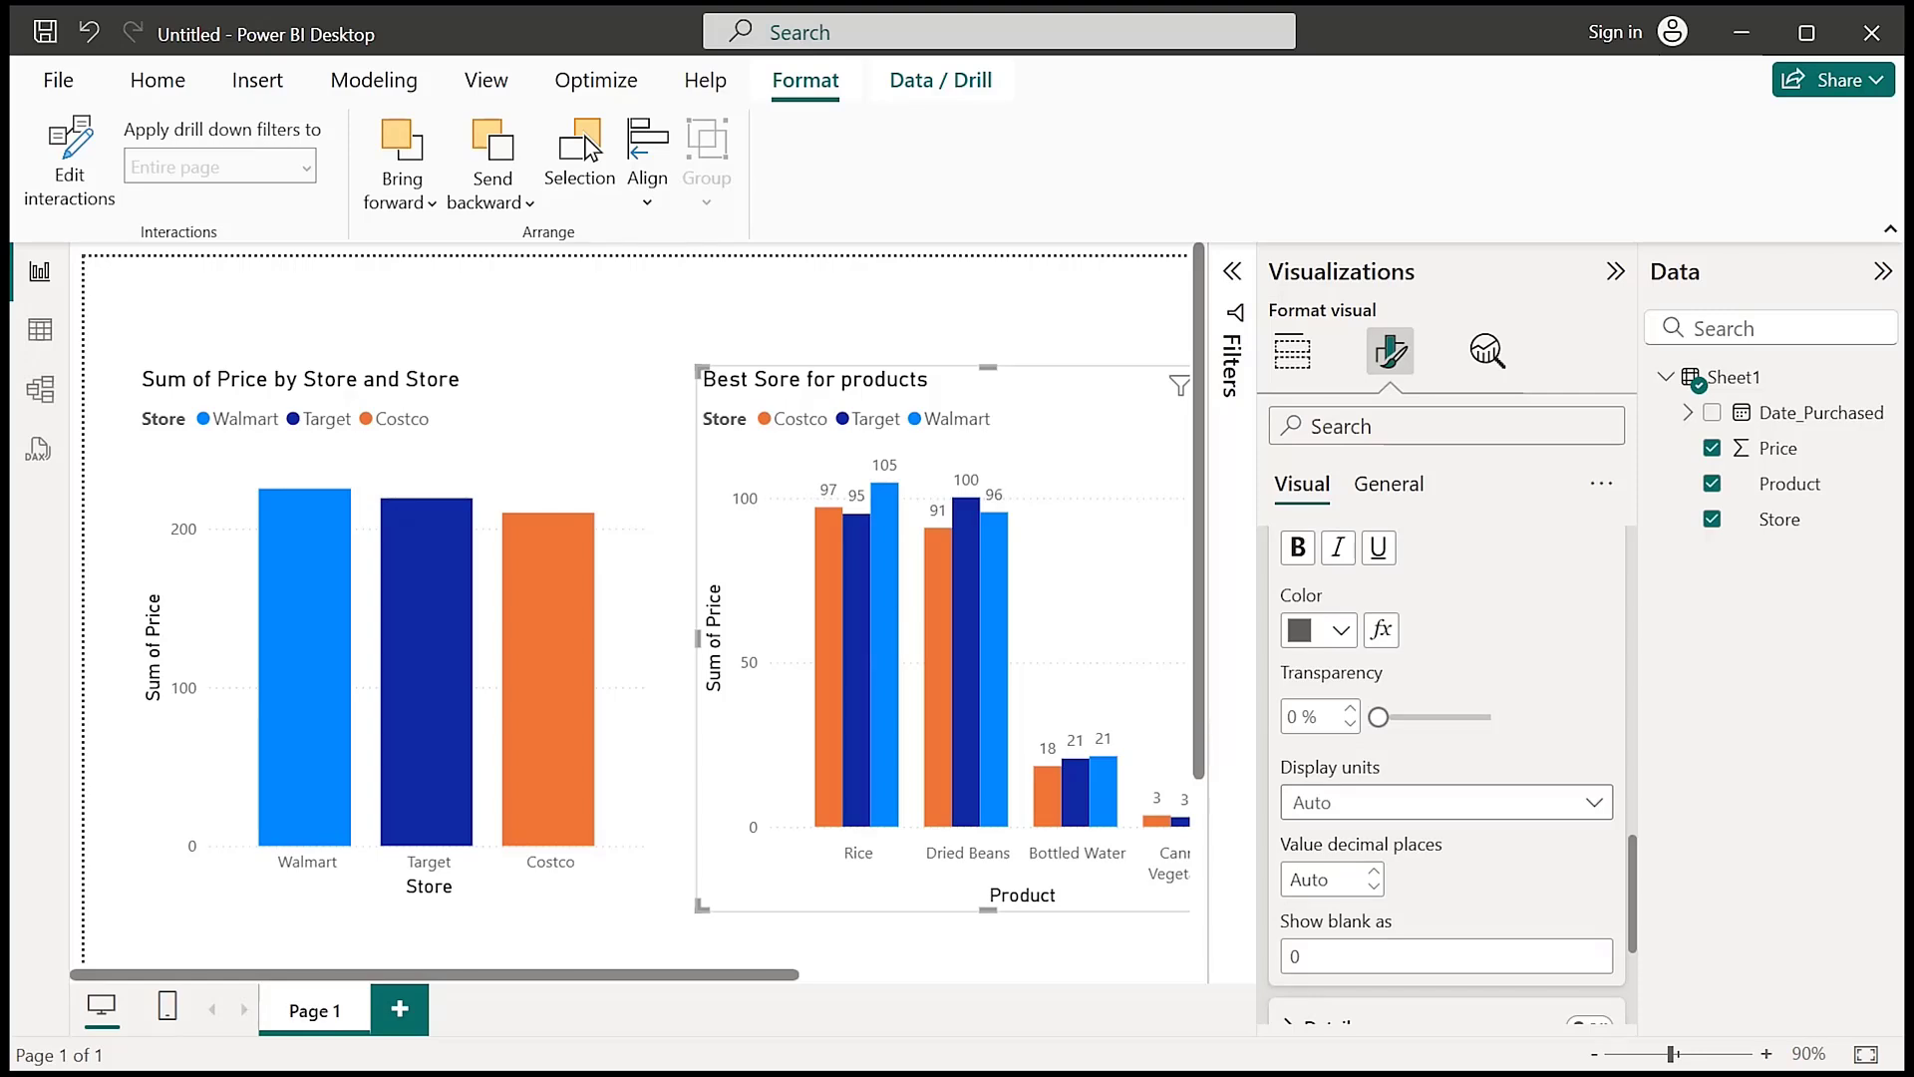
pyautogui.click(1593, 803)
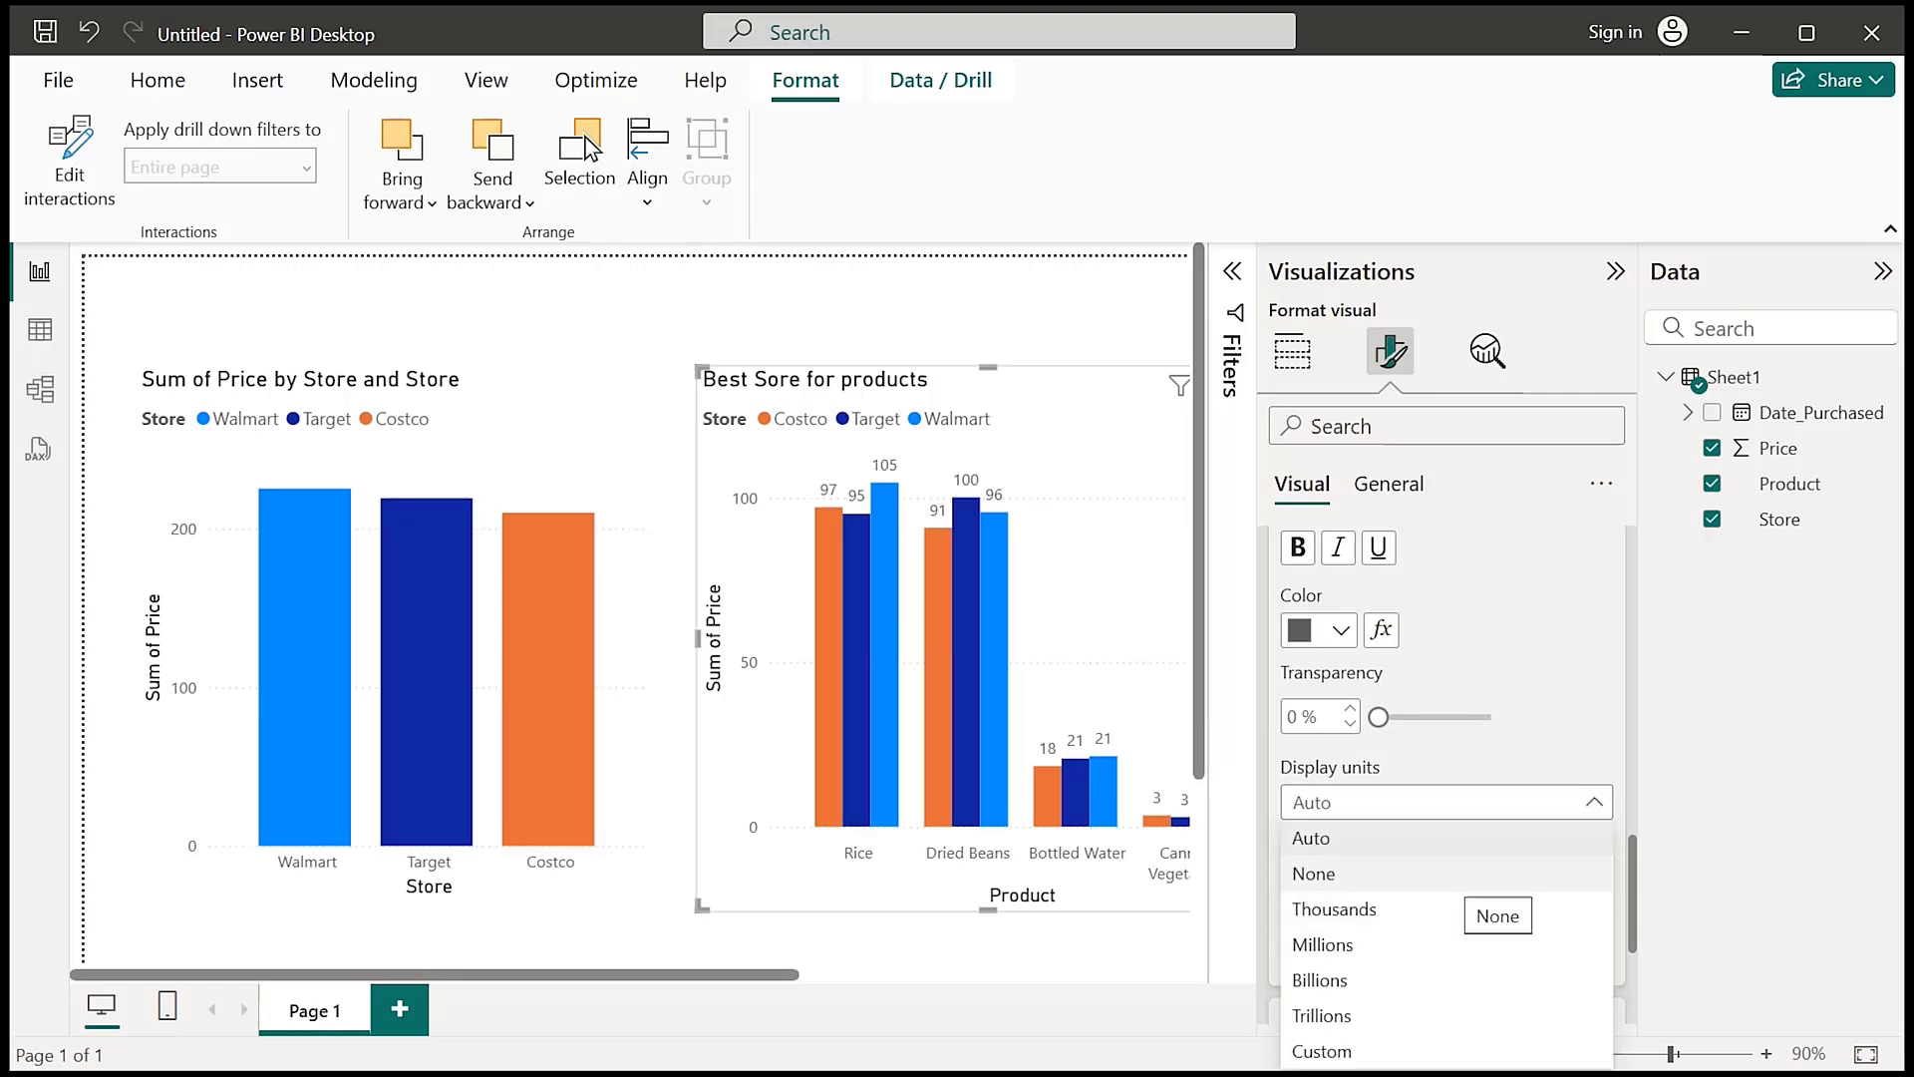
pyautogui.click(1445, 874)
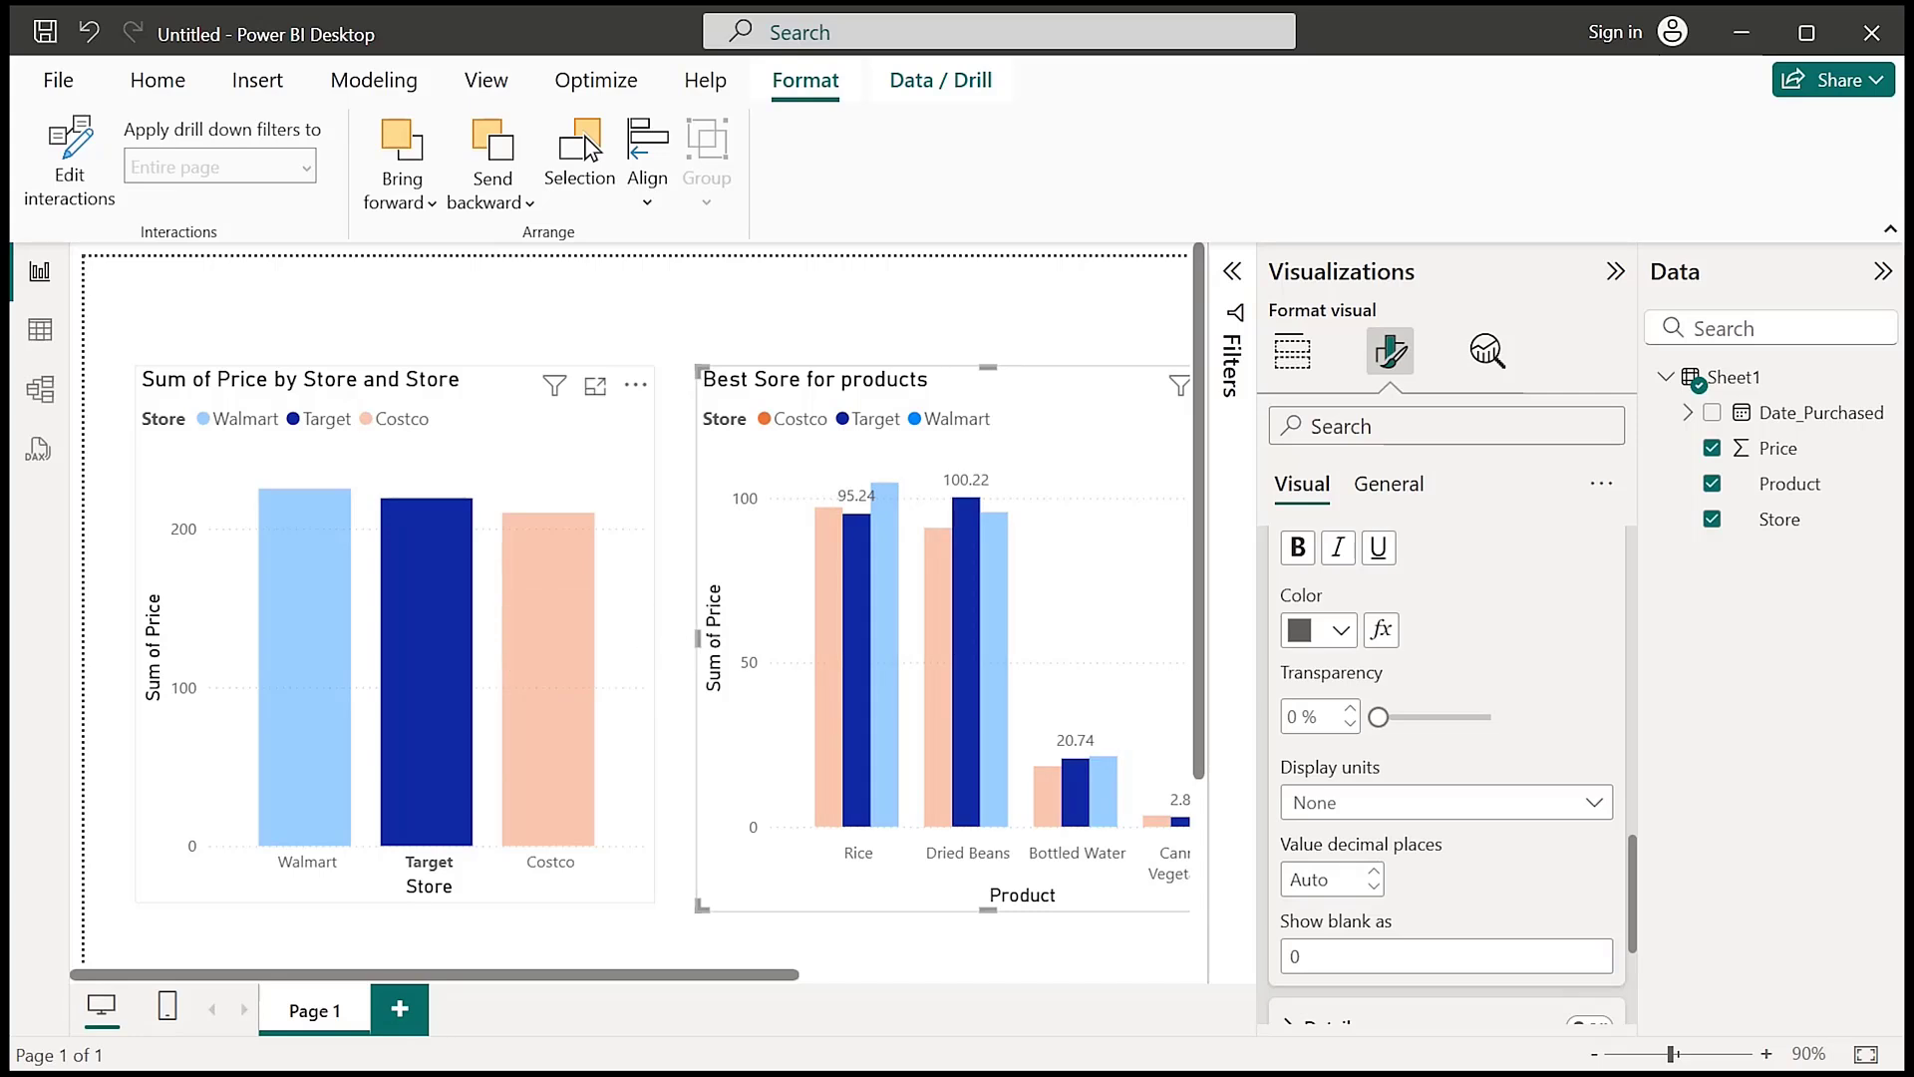
# Select the store chart and replace its title text with "Total by store"
pyautogui.click(427, 638)
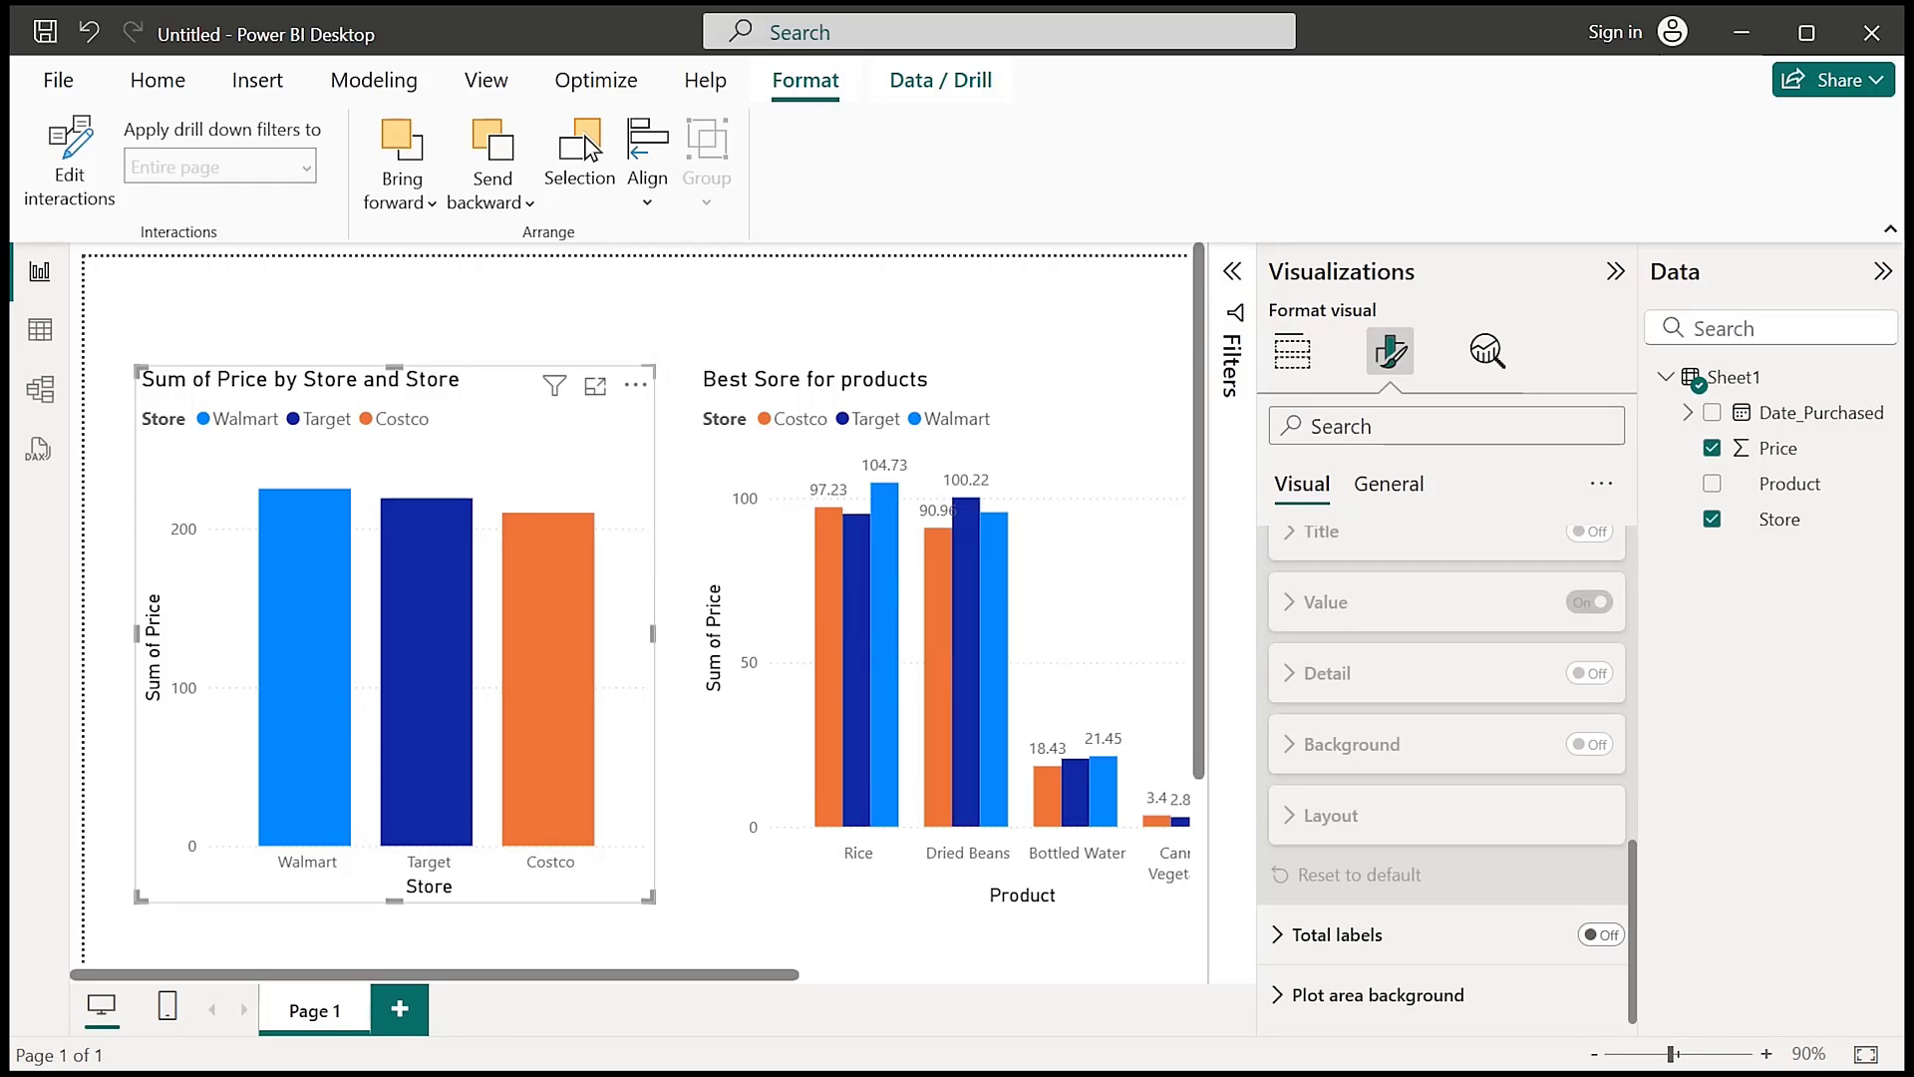
pyautogui.click(1389, 485)
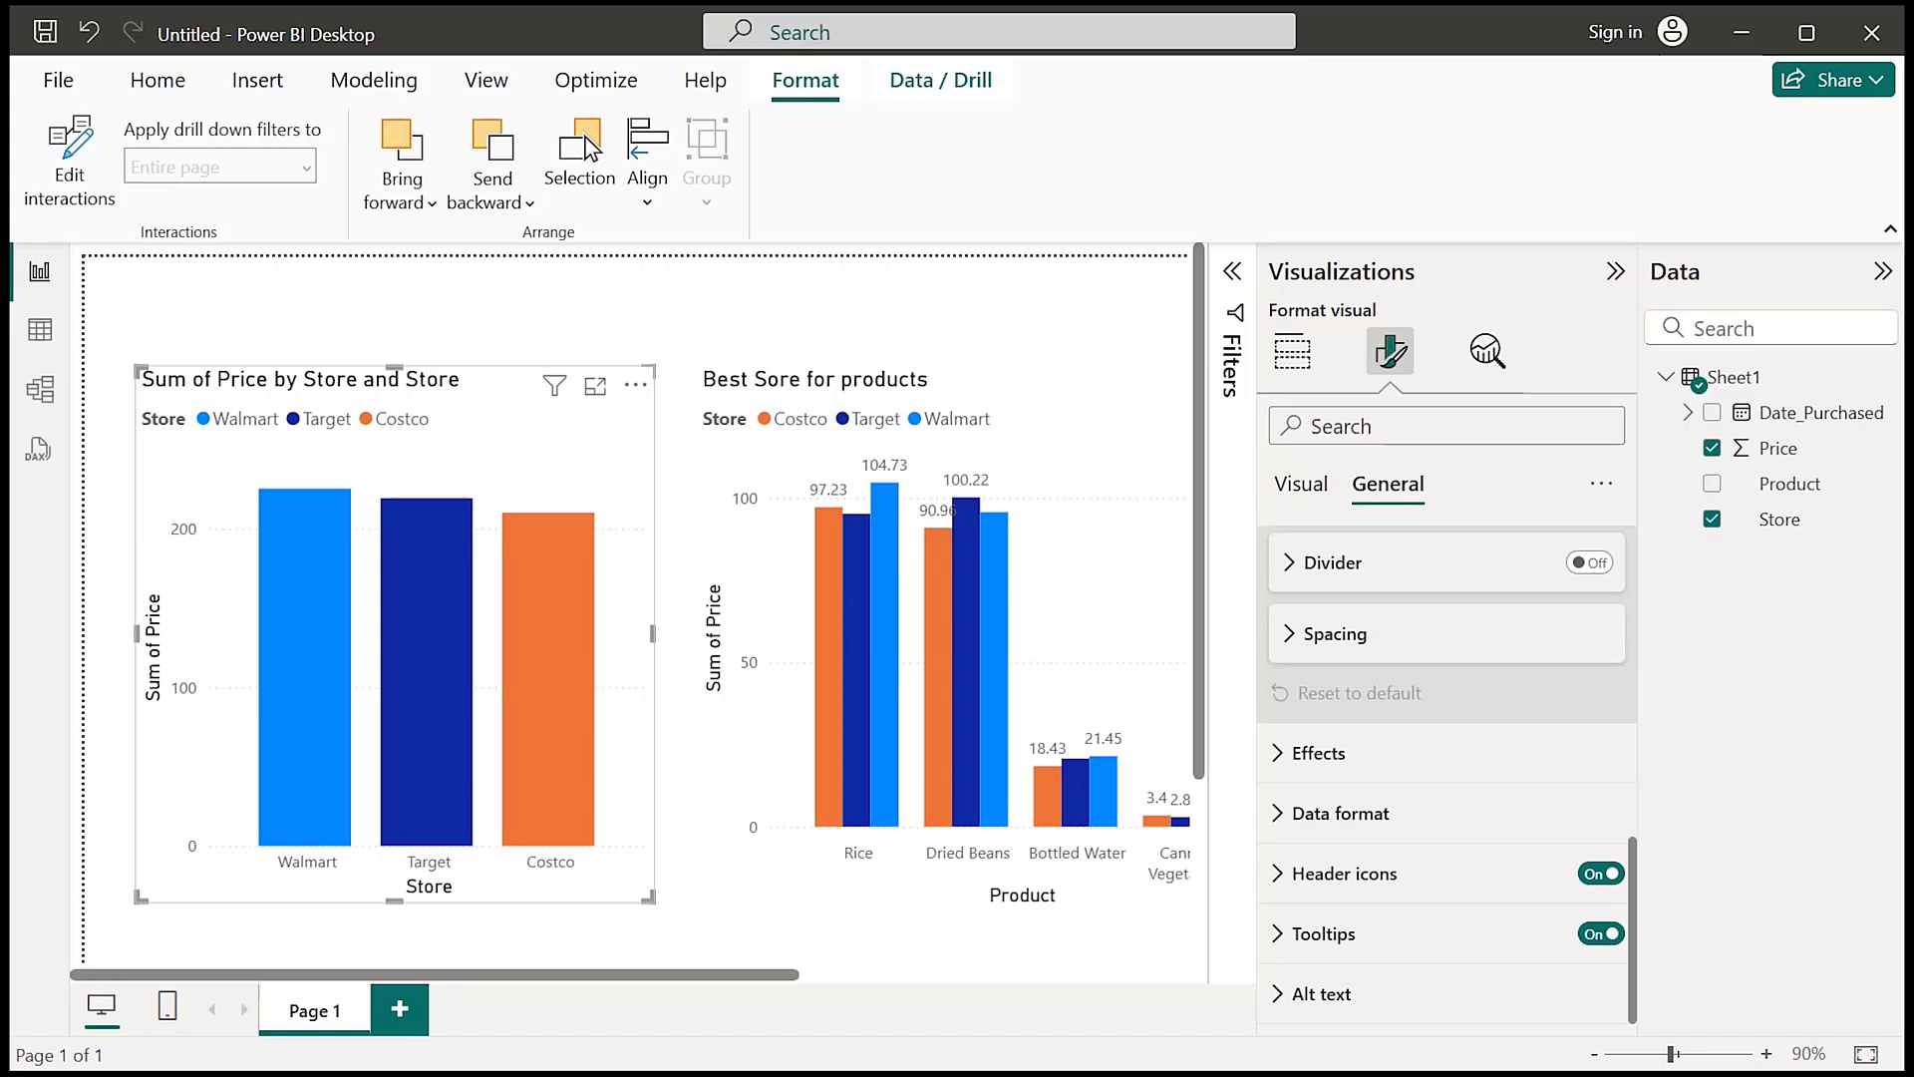
pyautogui.scroll(8, 1446, 618)
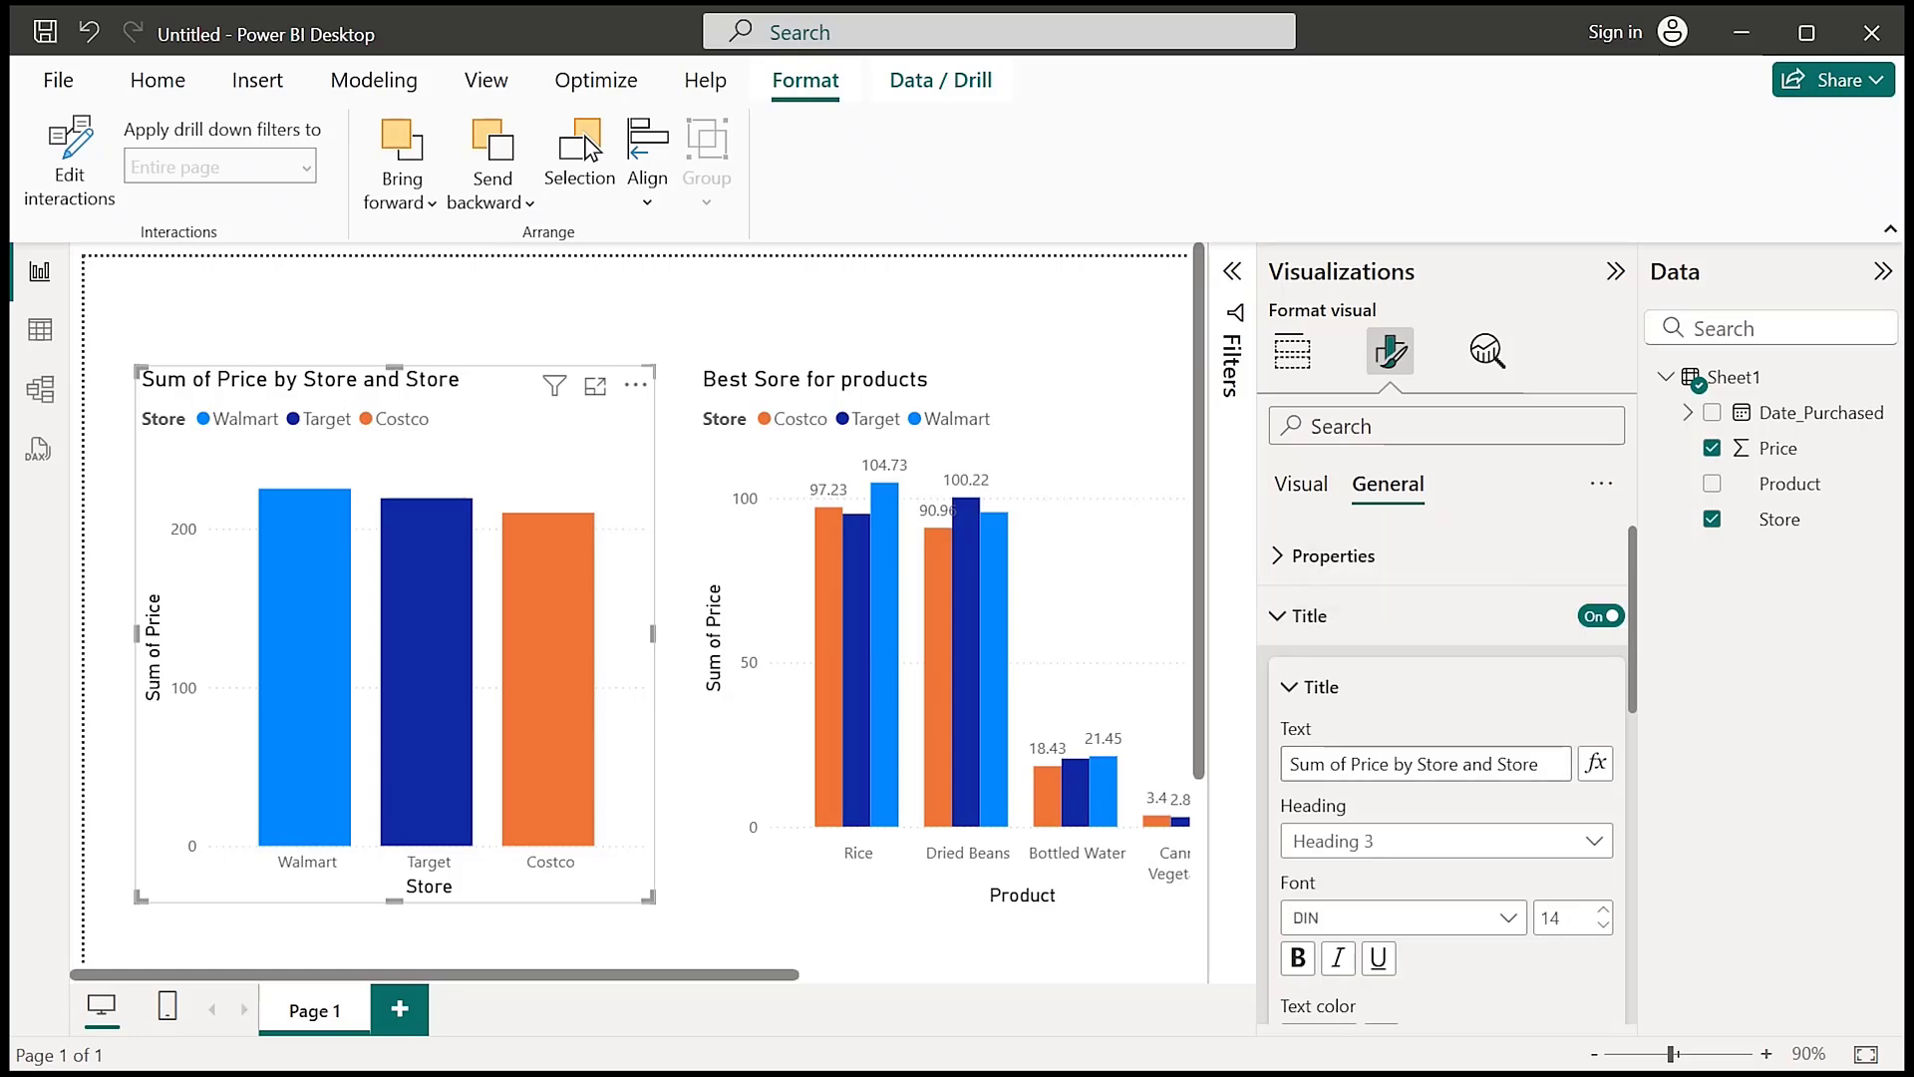
pyautogui.click(1367, 764)
pyautogui.hotkey('ctrl', 'a')
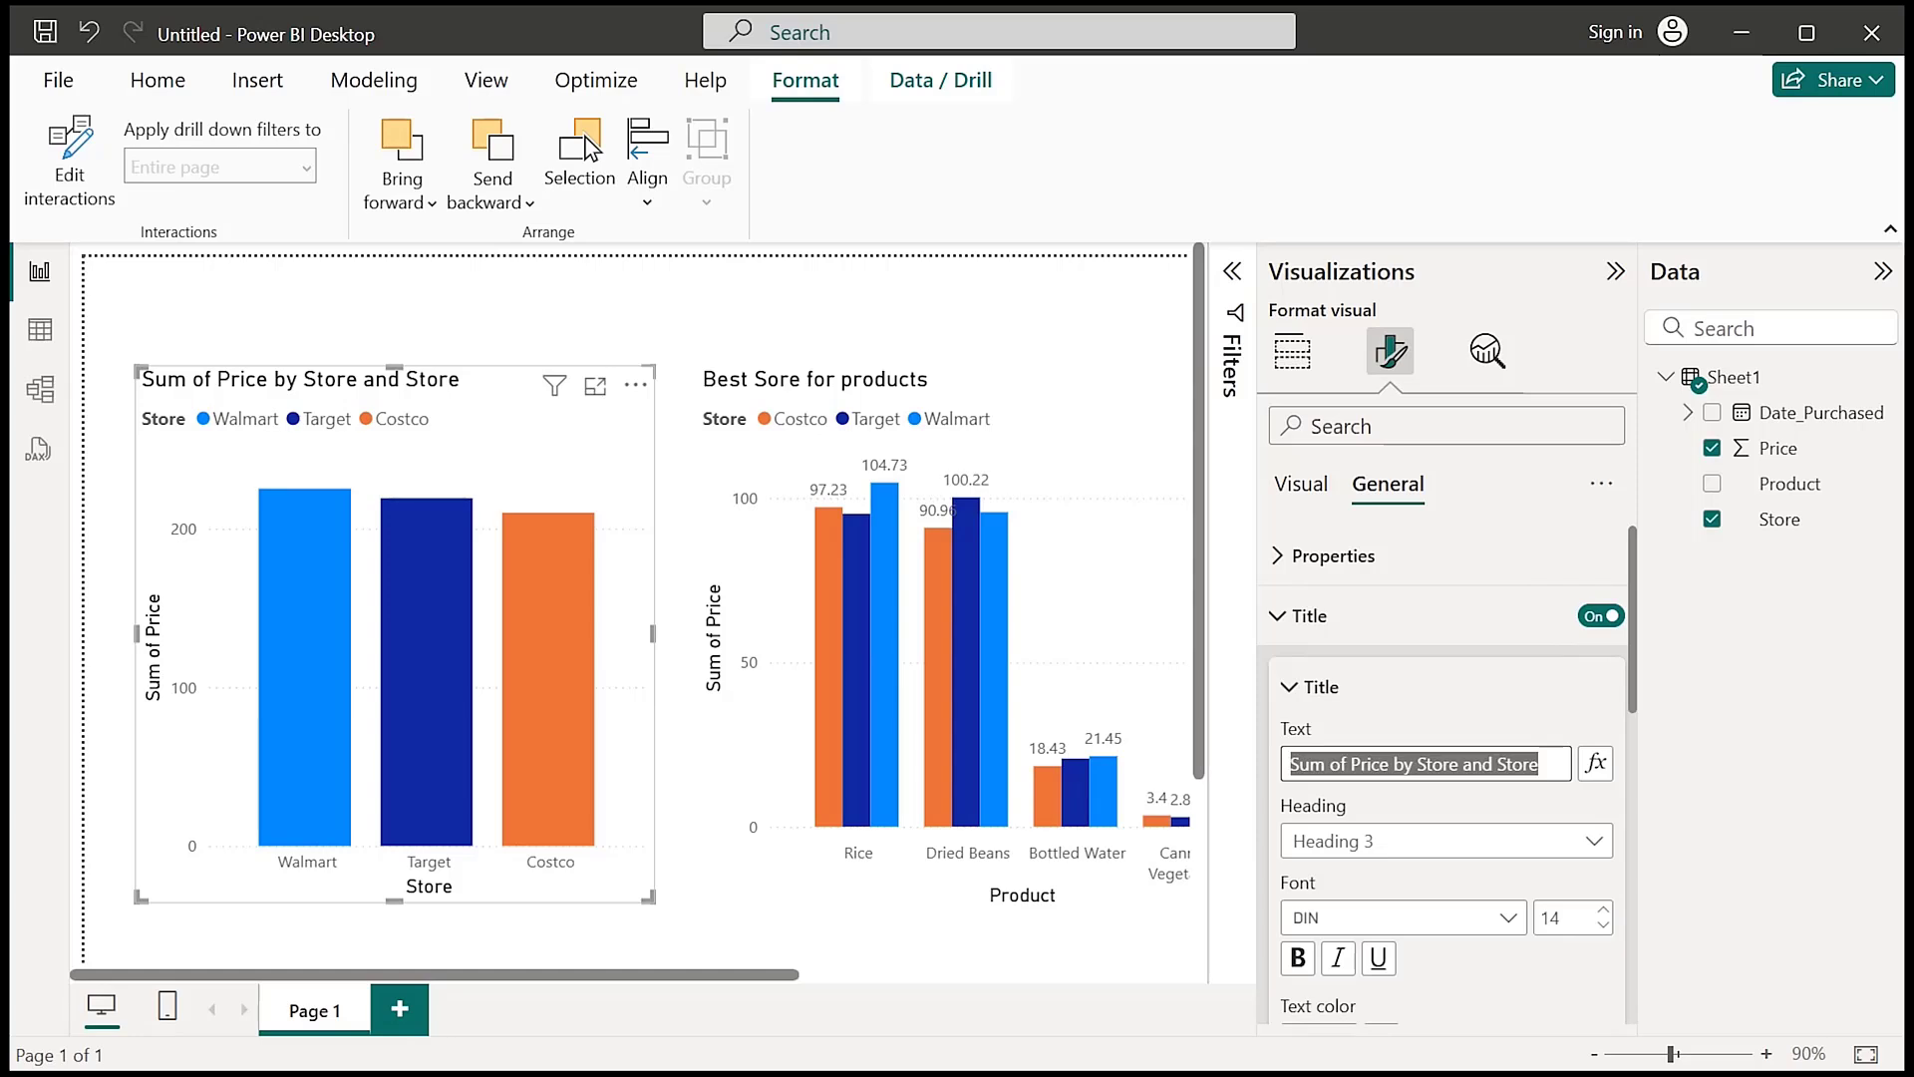
pyautogui.write('Total ')
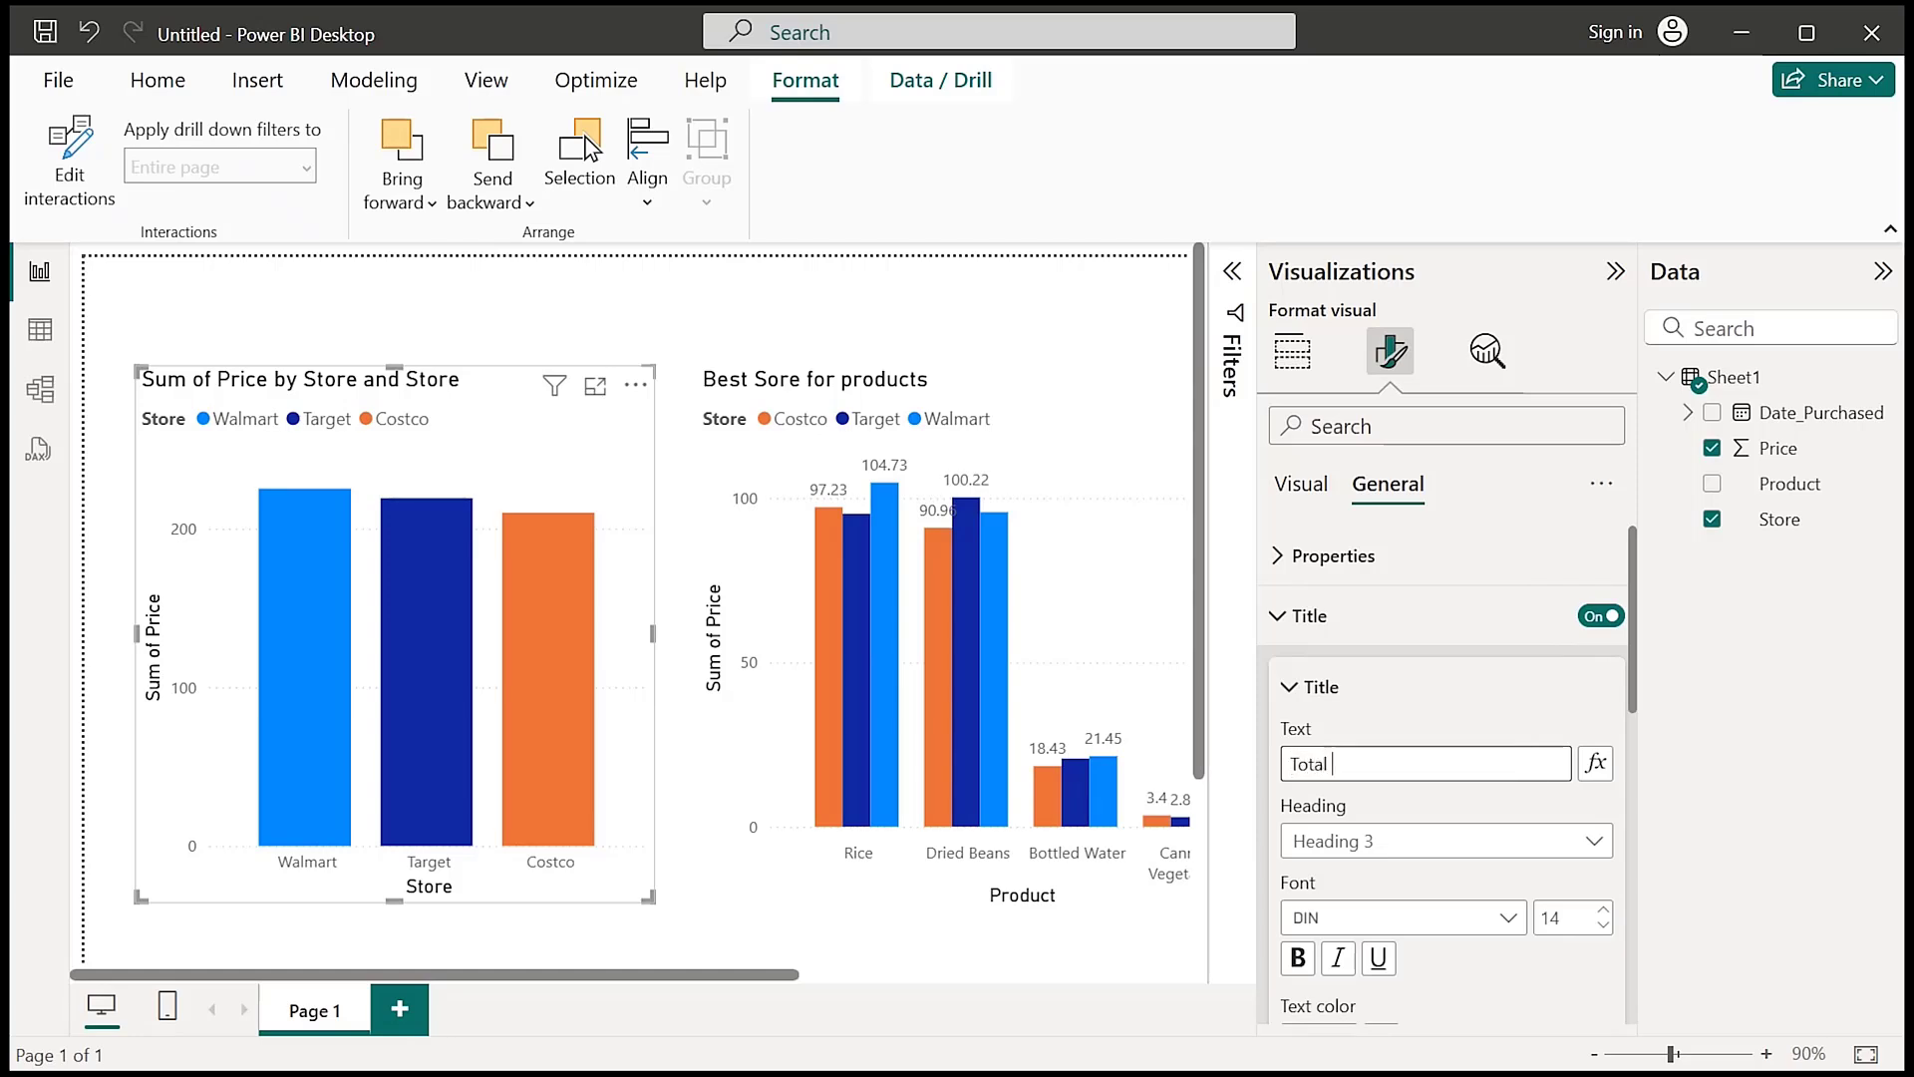
pyautogui.write('by store')
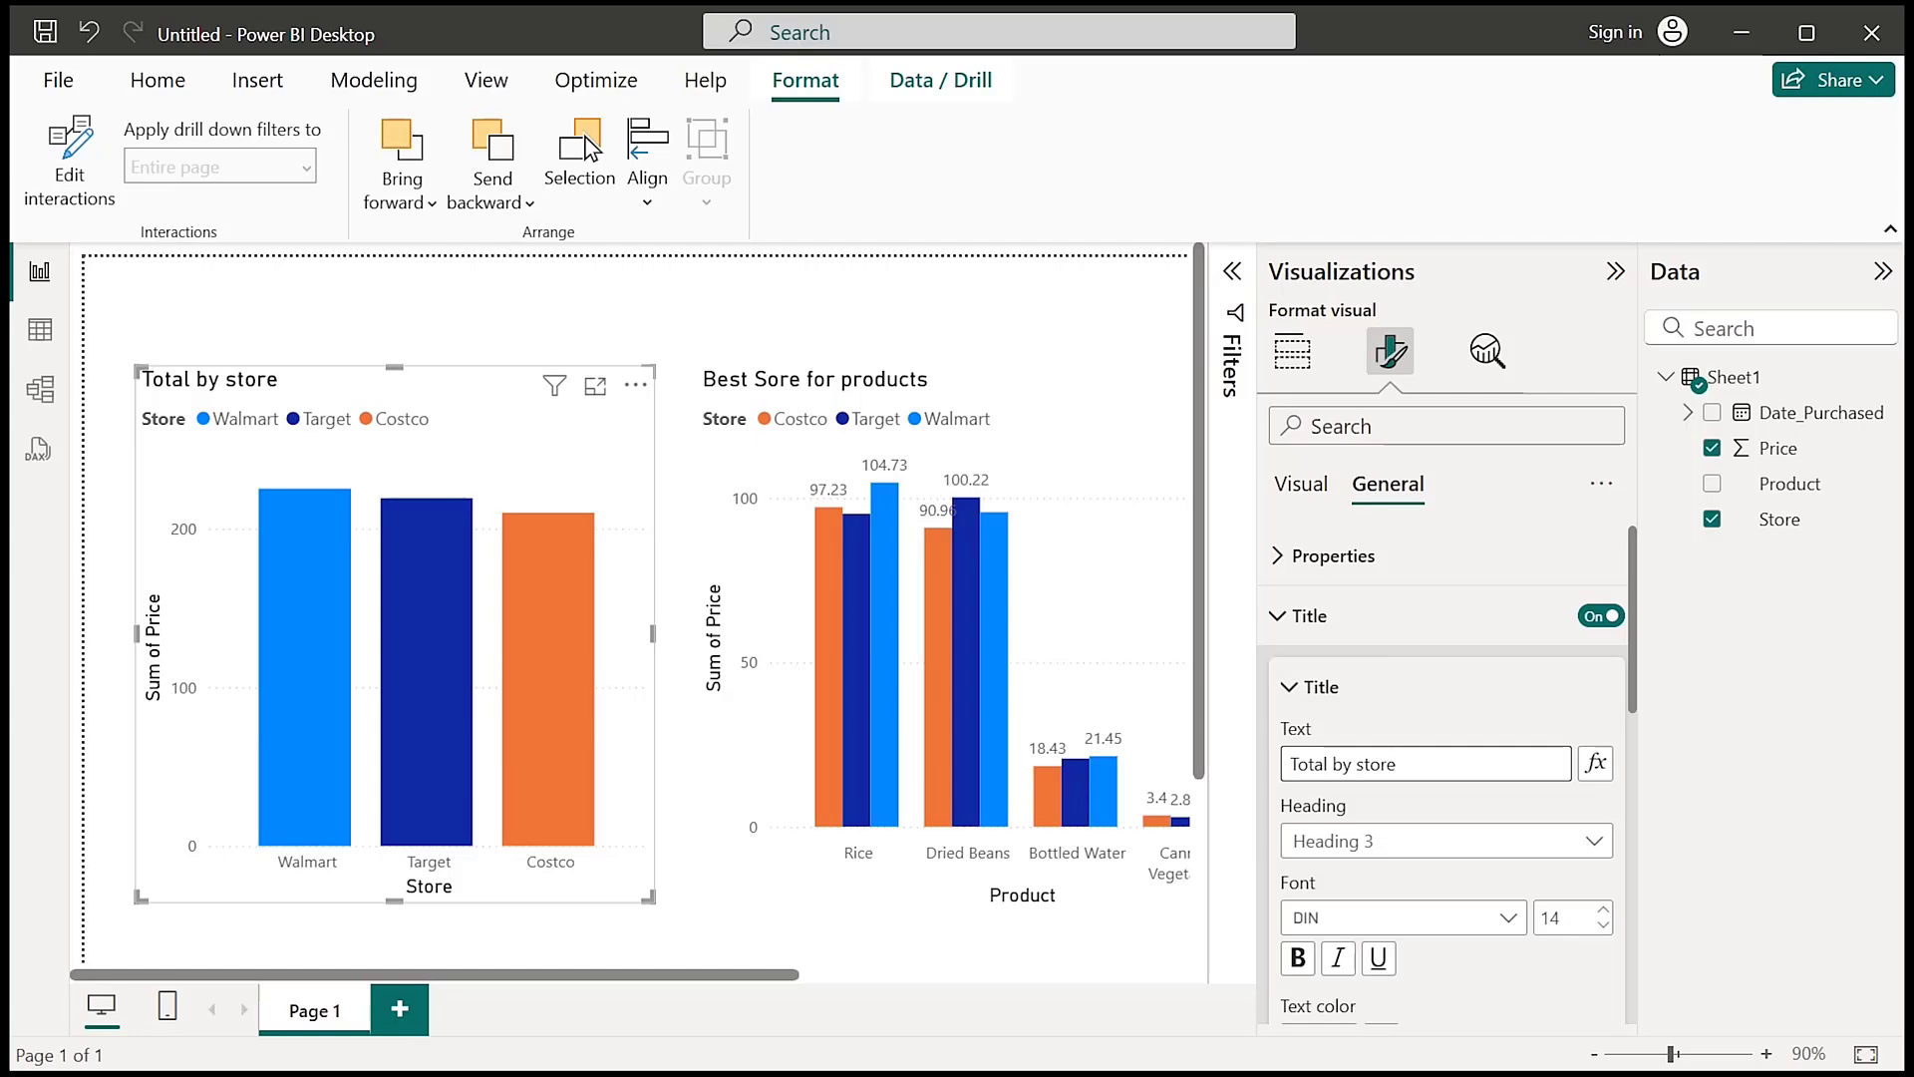
# Turn on data labels for the columns of the store chart
pyautogui.scroll(-2, 1446, 778)
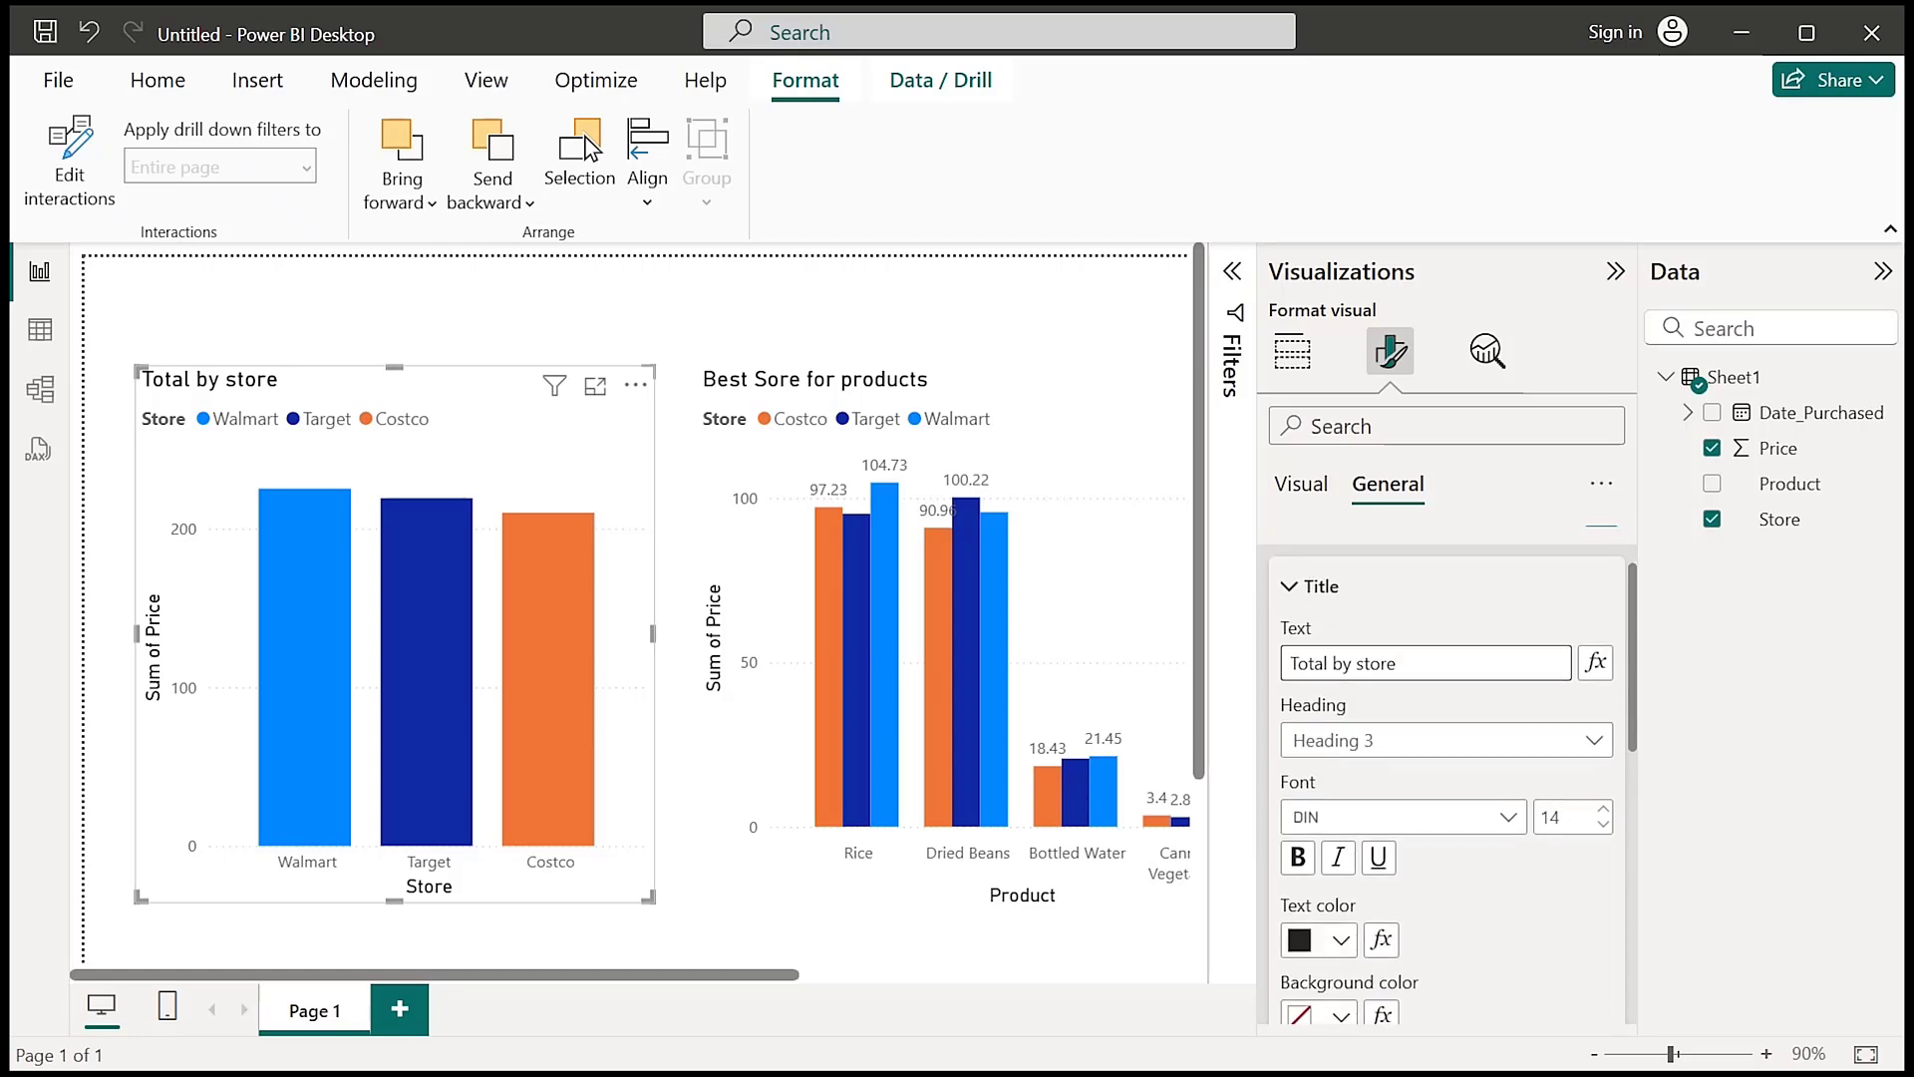
pyautogui.scroll(-6, 1445, 778)
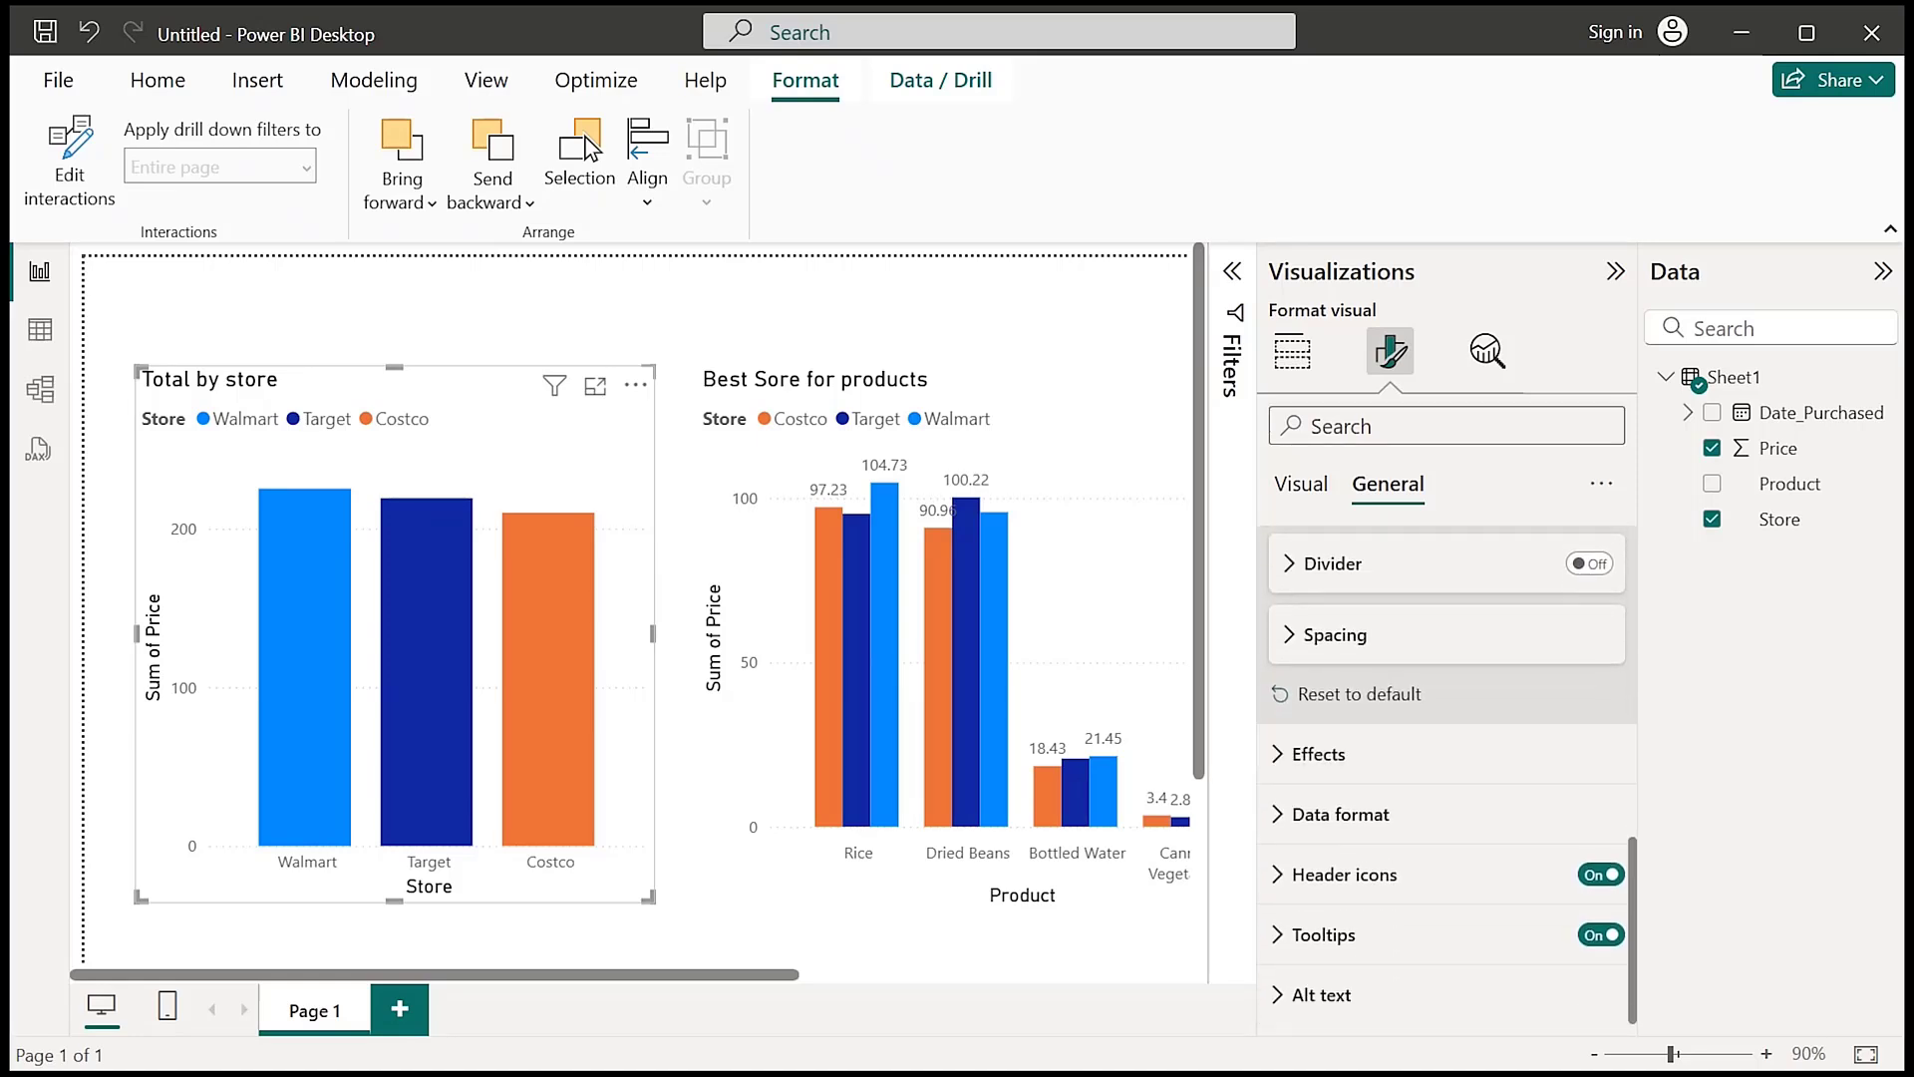
pyautogui.click(1302, 484)
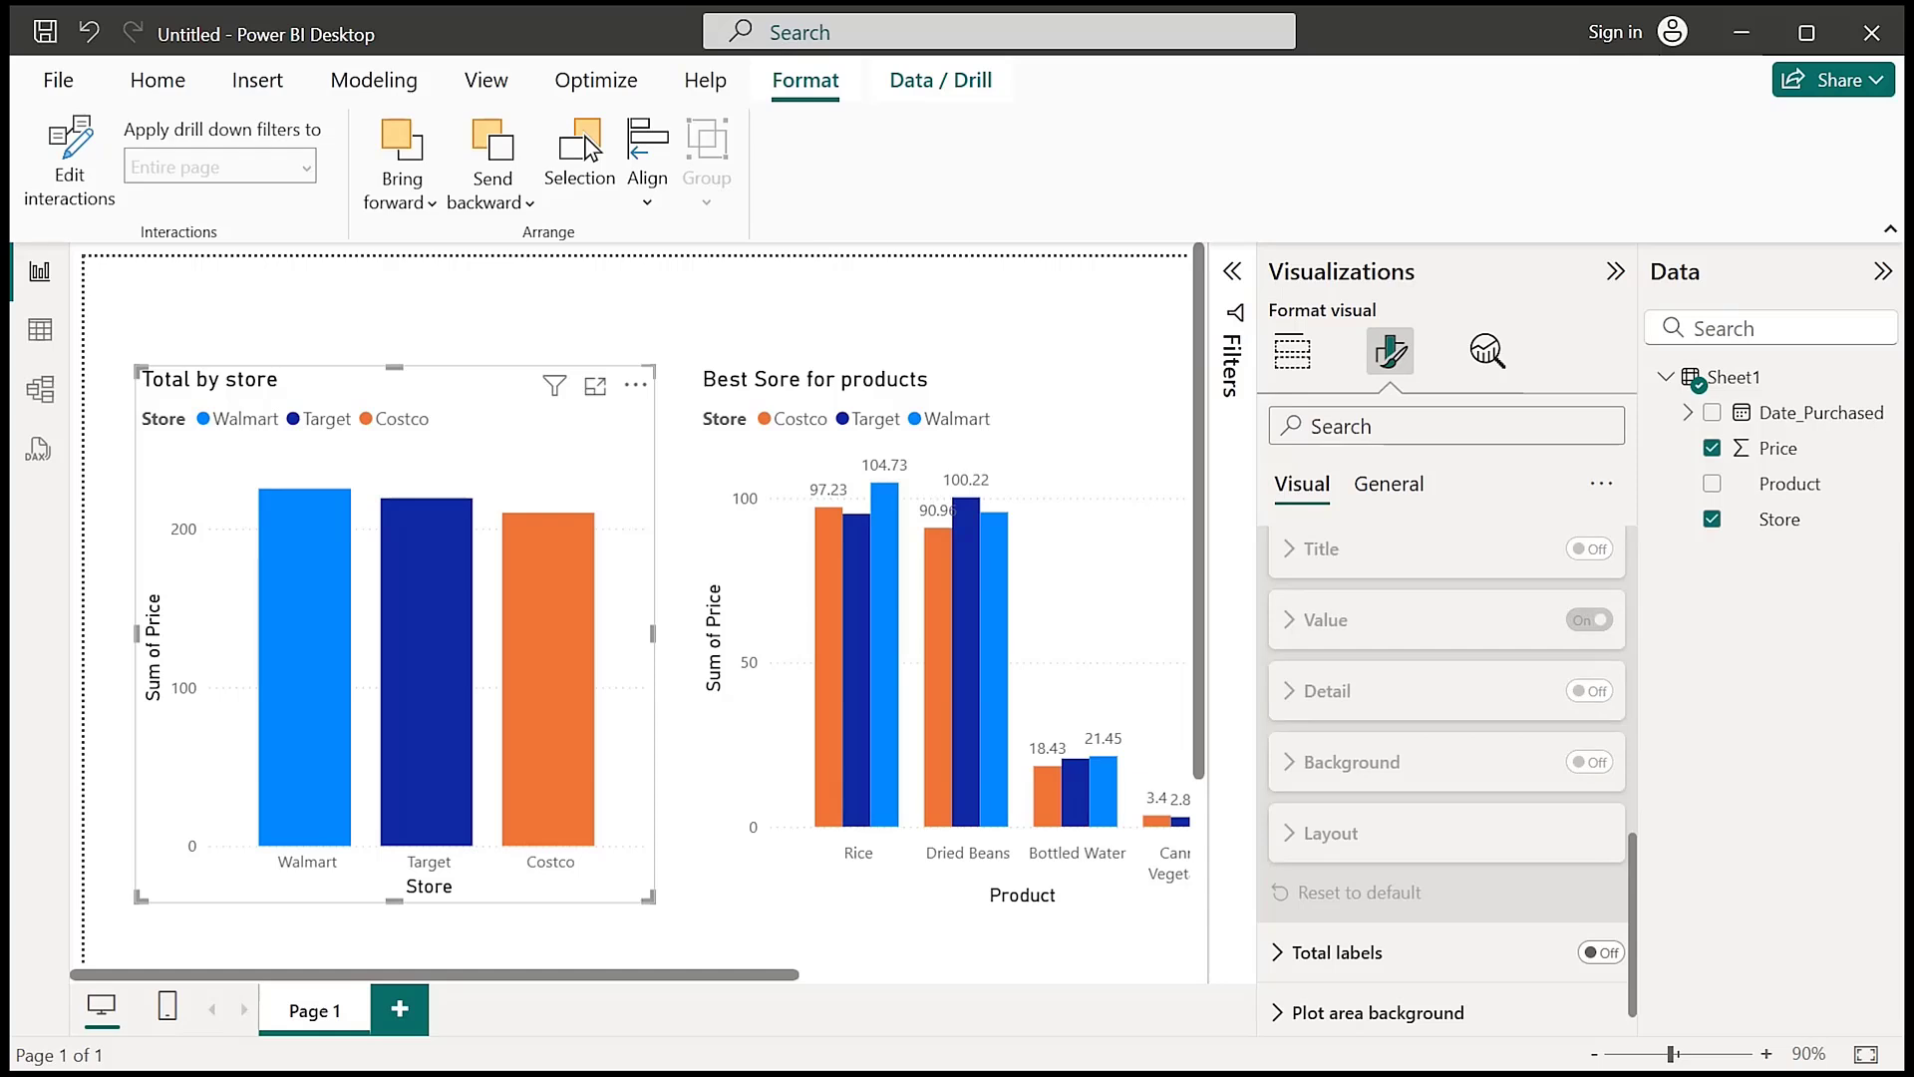
pyautogui.scroll(-1, 1446, 778)
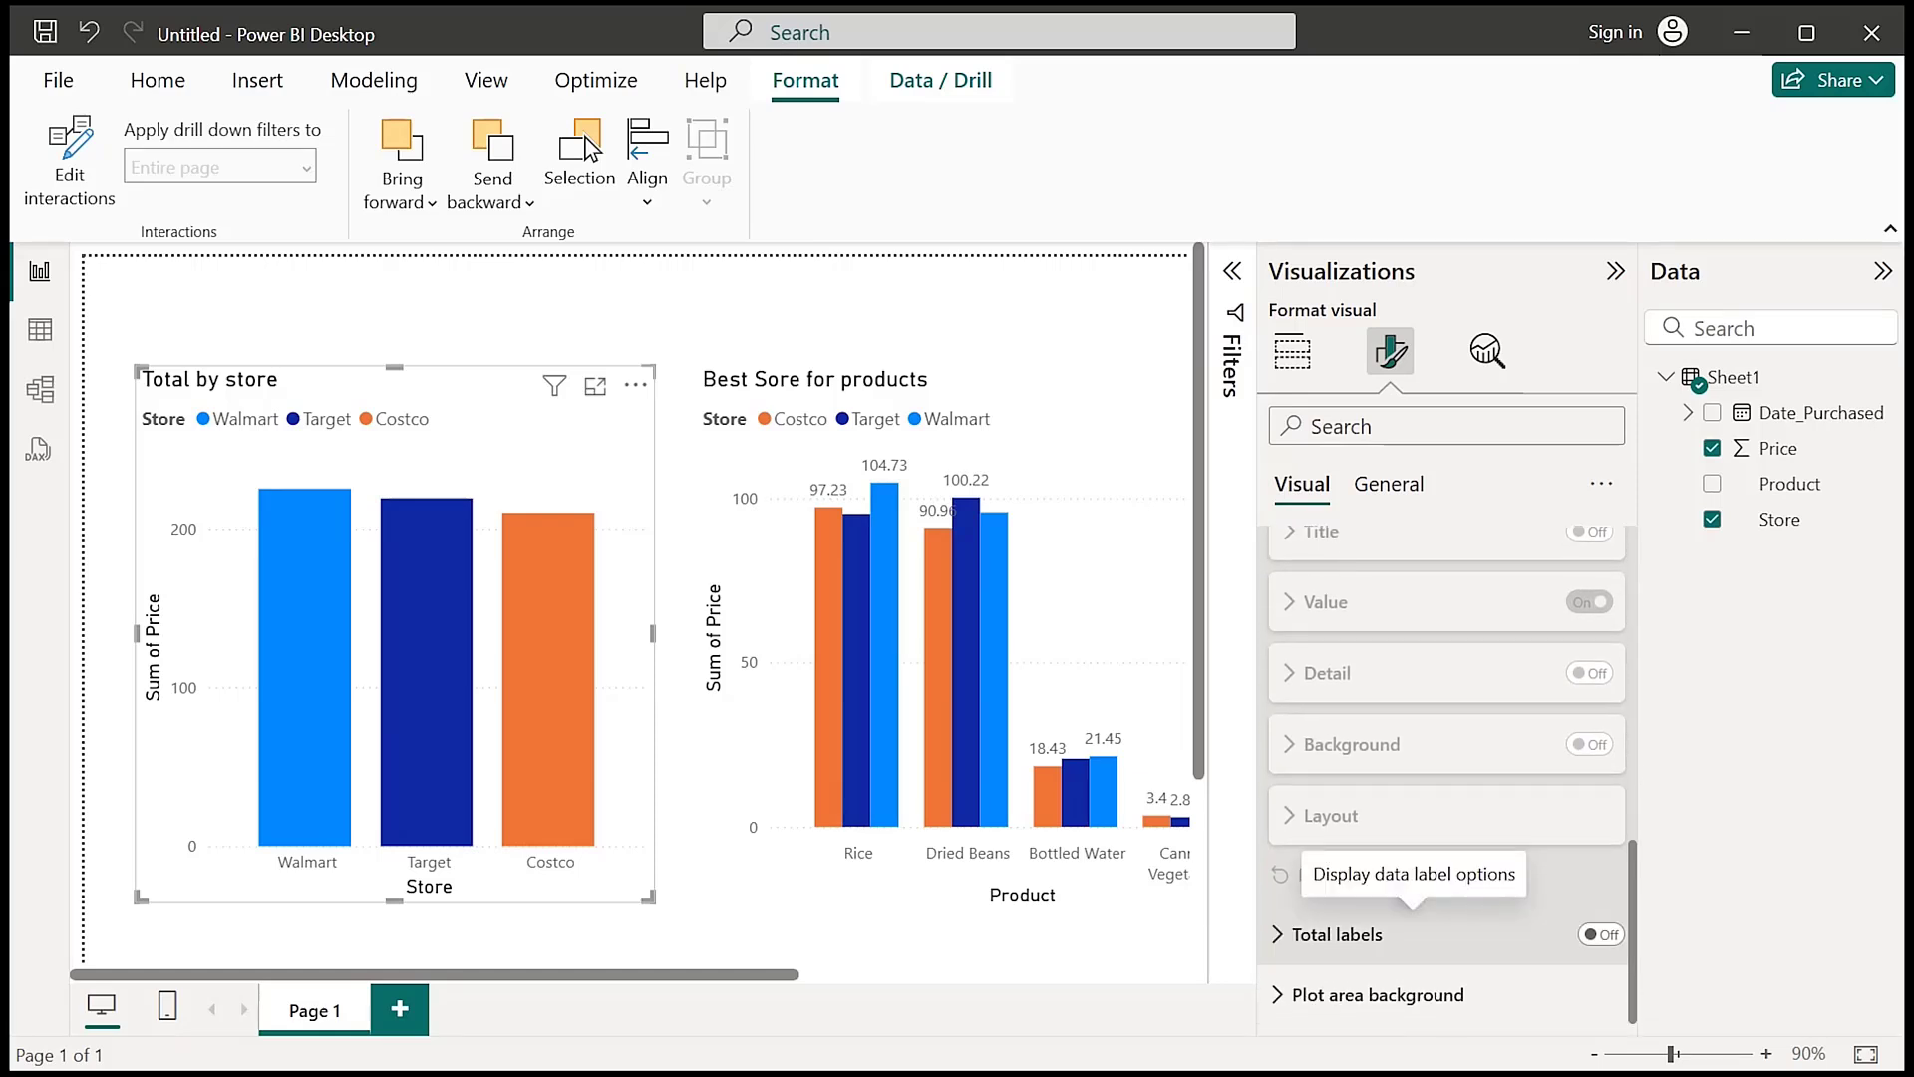
pyautogui.click(1413, 934)
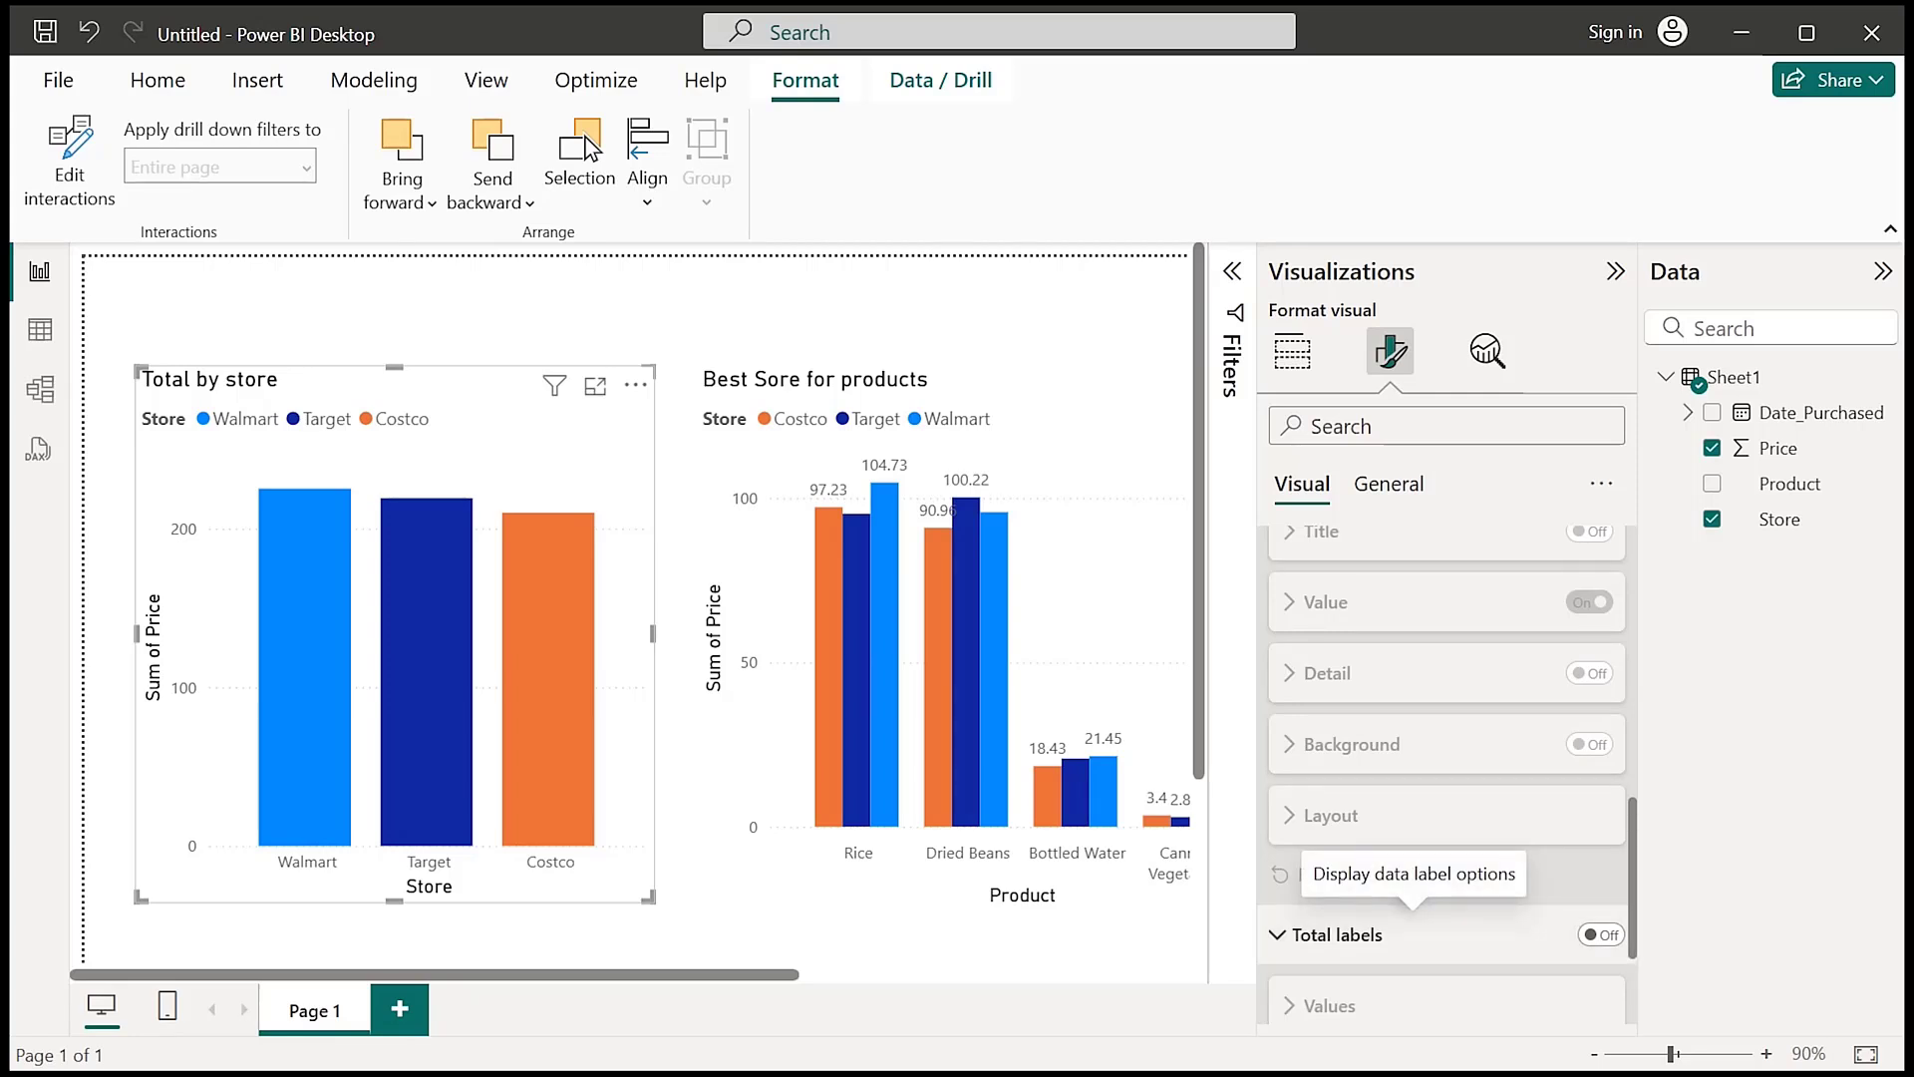
pyautogui.scroll(10, 1413, 935)
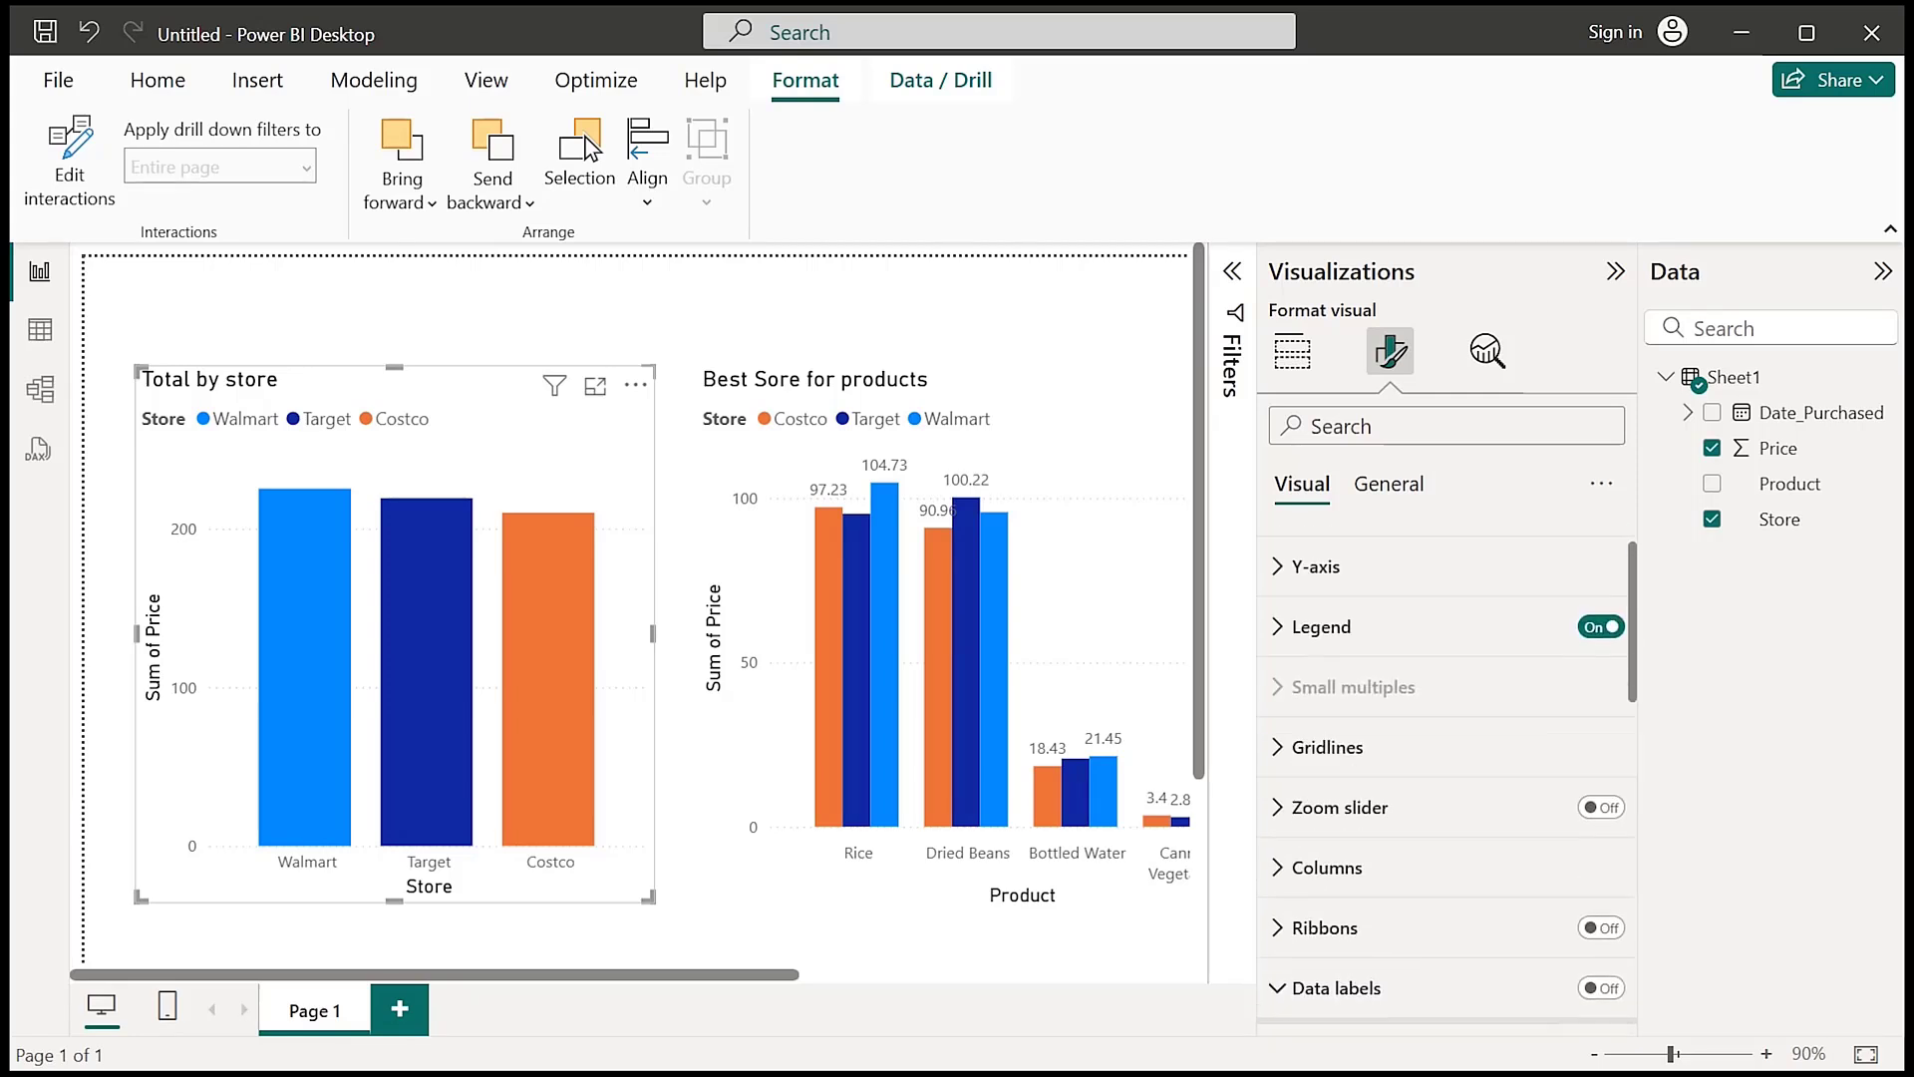
pyautogui.scroll(-3, 1446, 820)
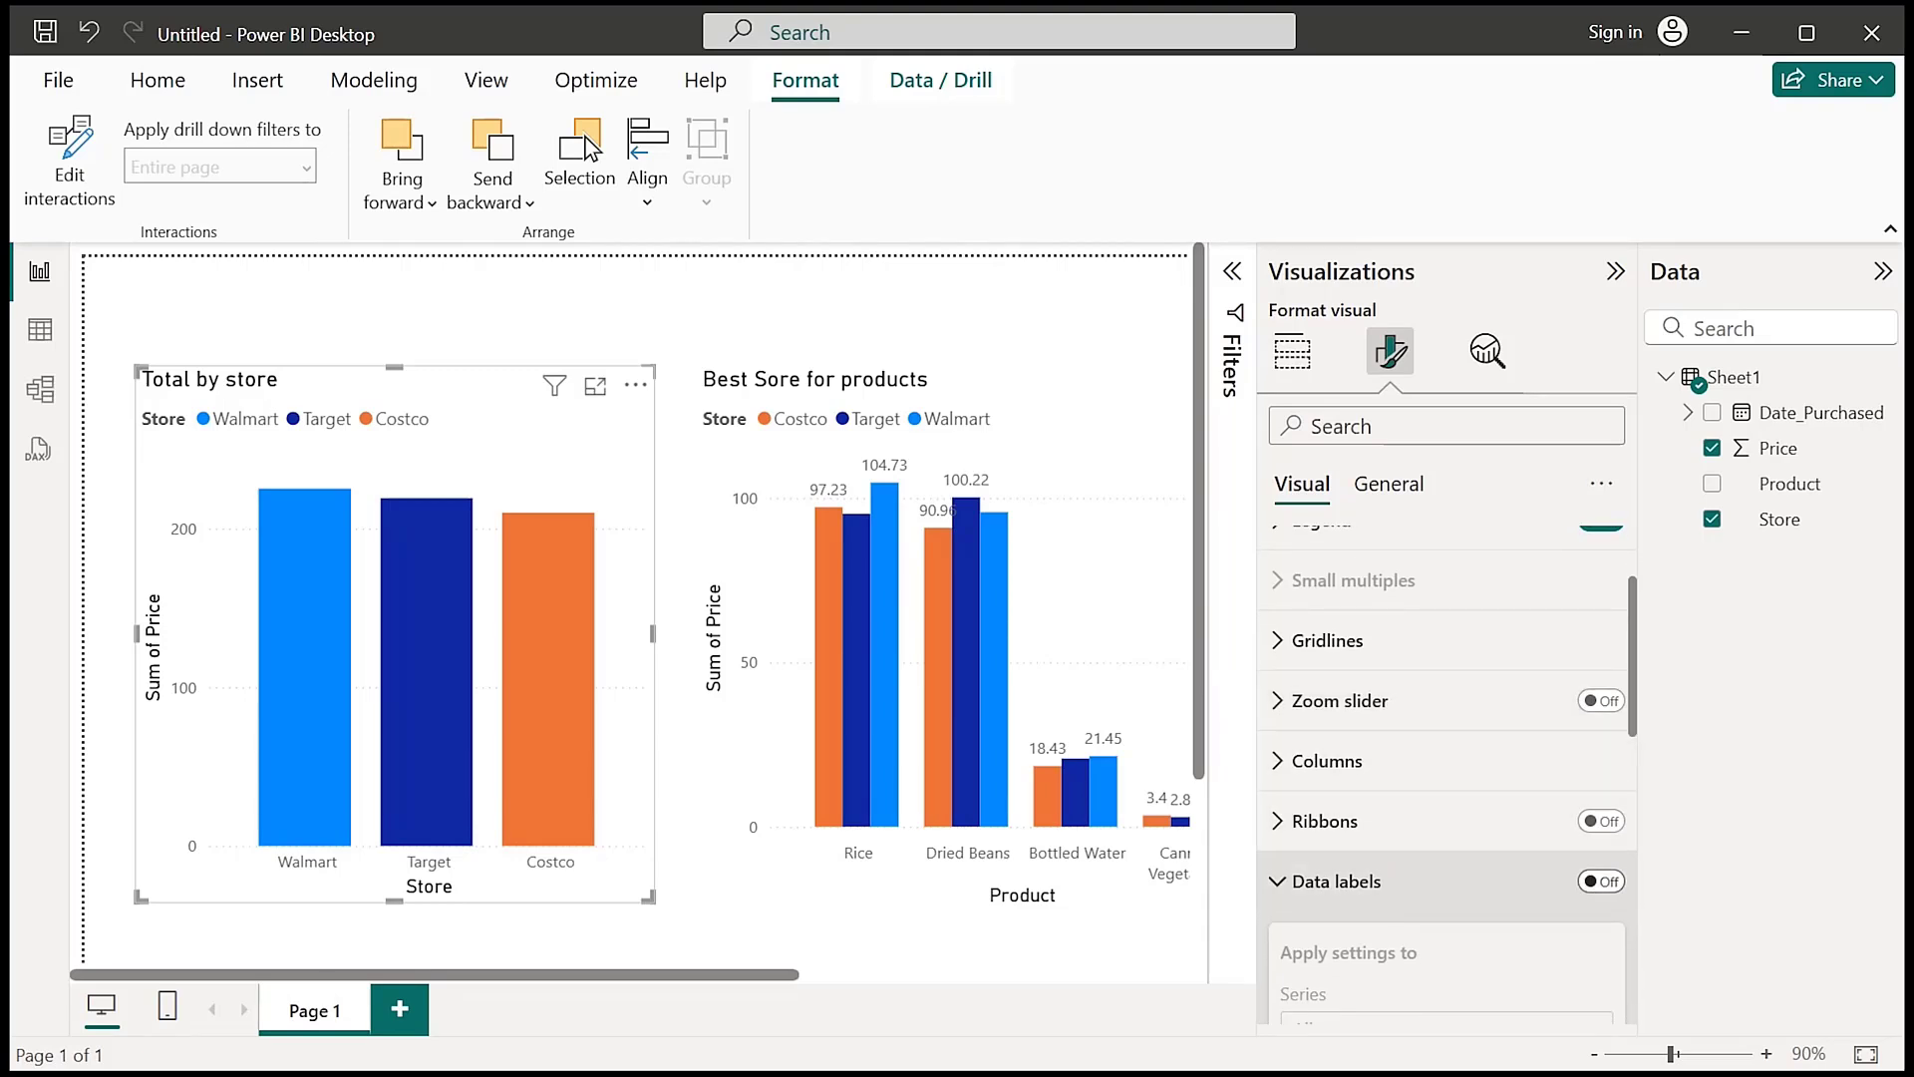
pyautogui.click(1601, 881)
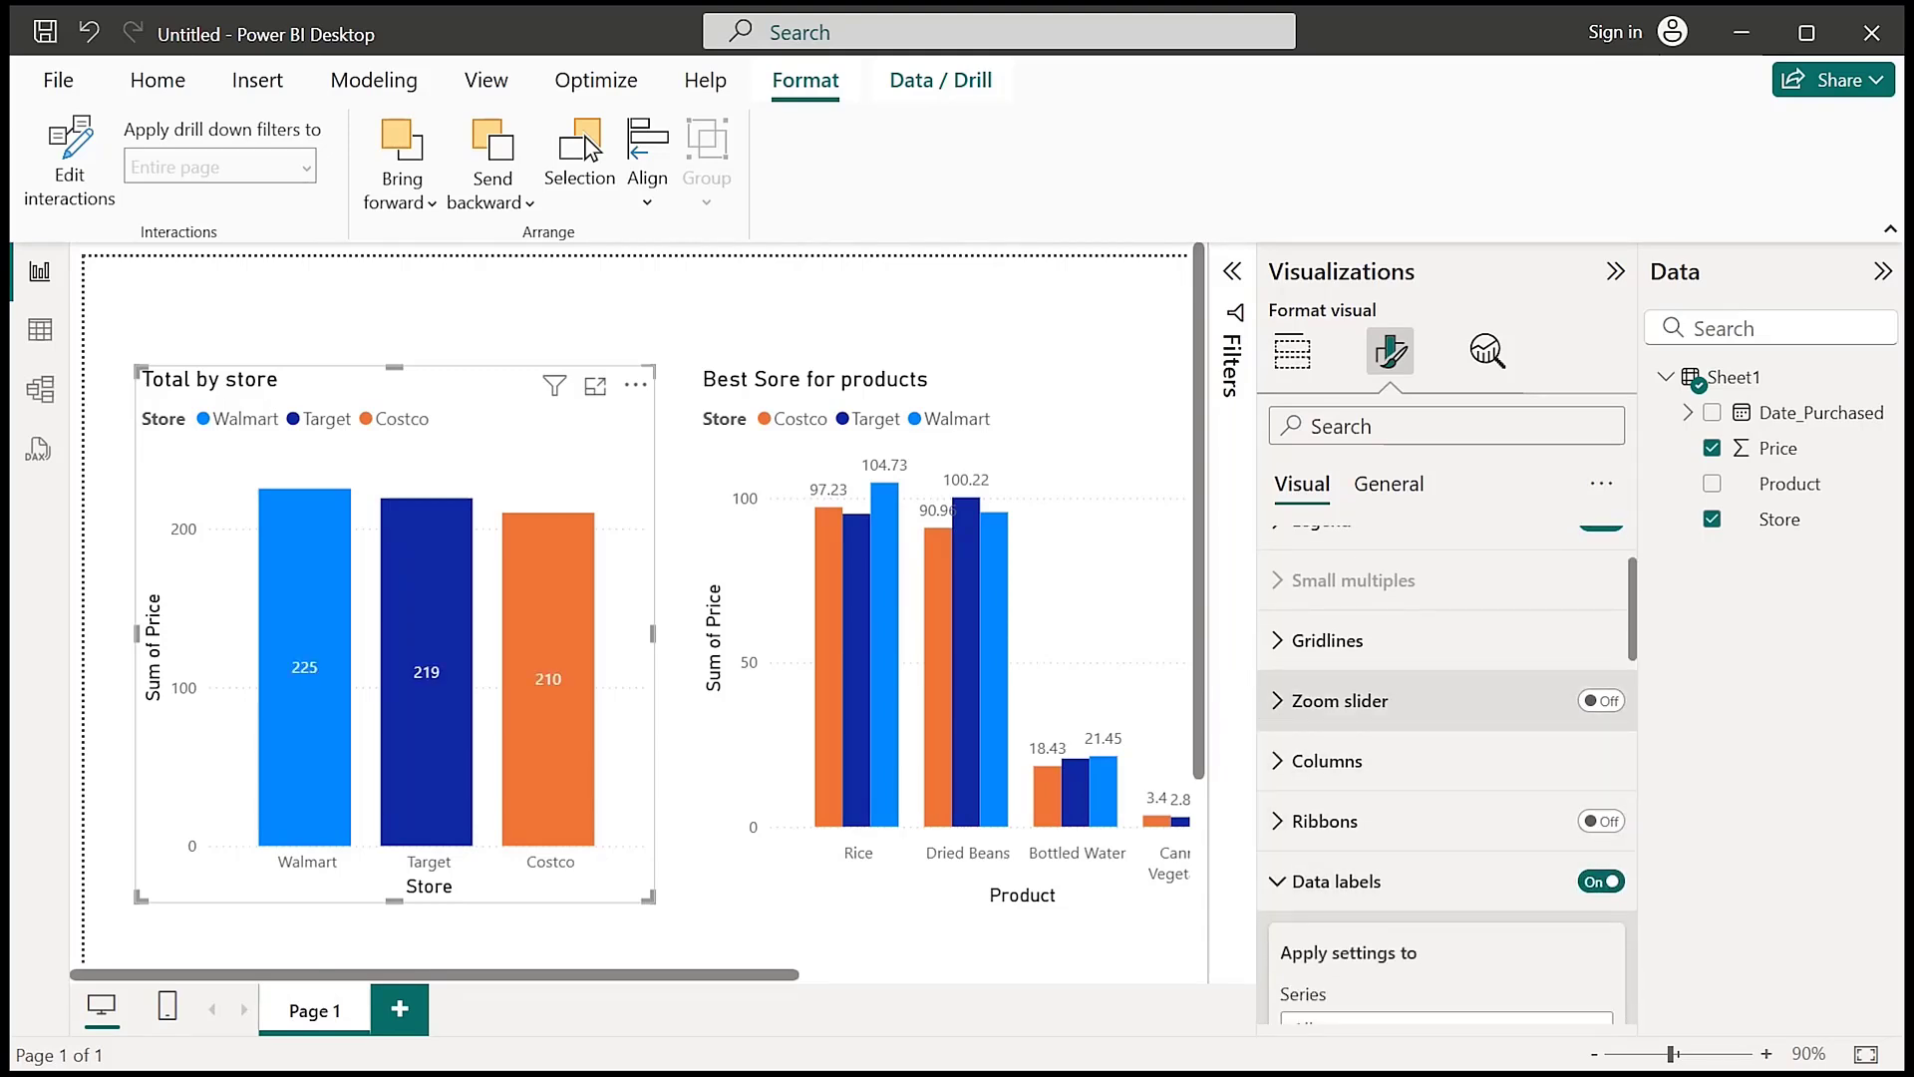
# Examine the position, value and total label settings for the store chart's data labels
pyautogui.scroll(-5, 1446, 778)
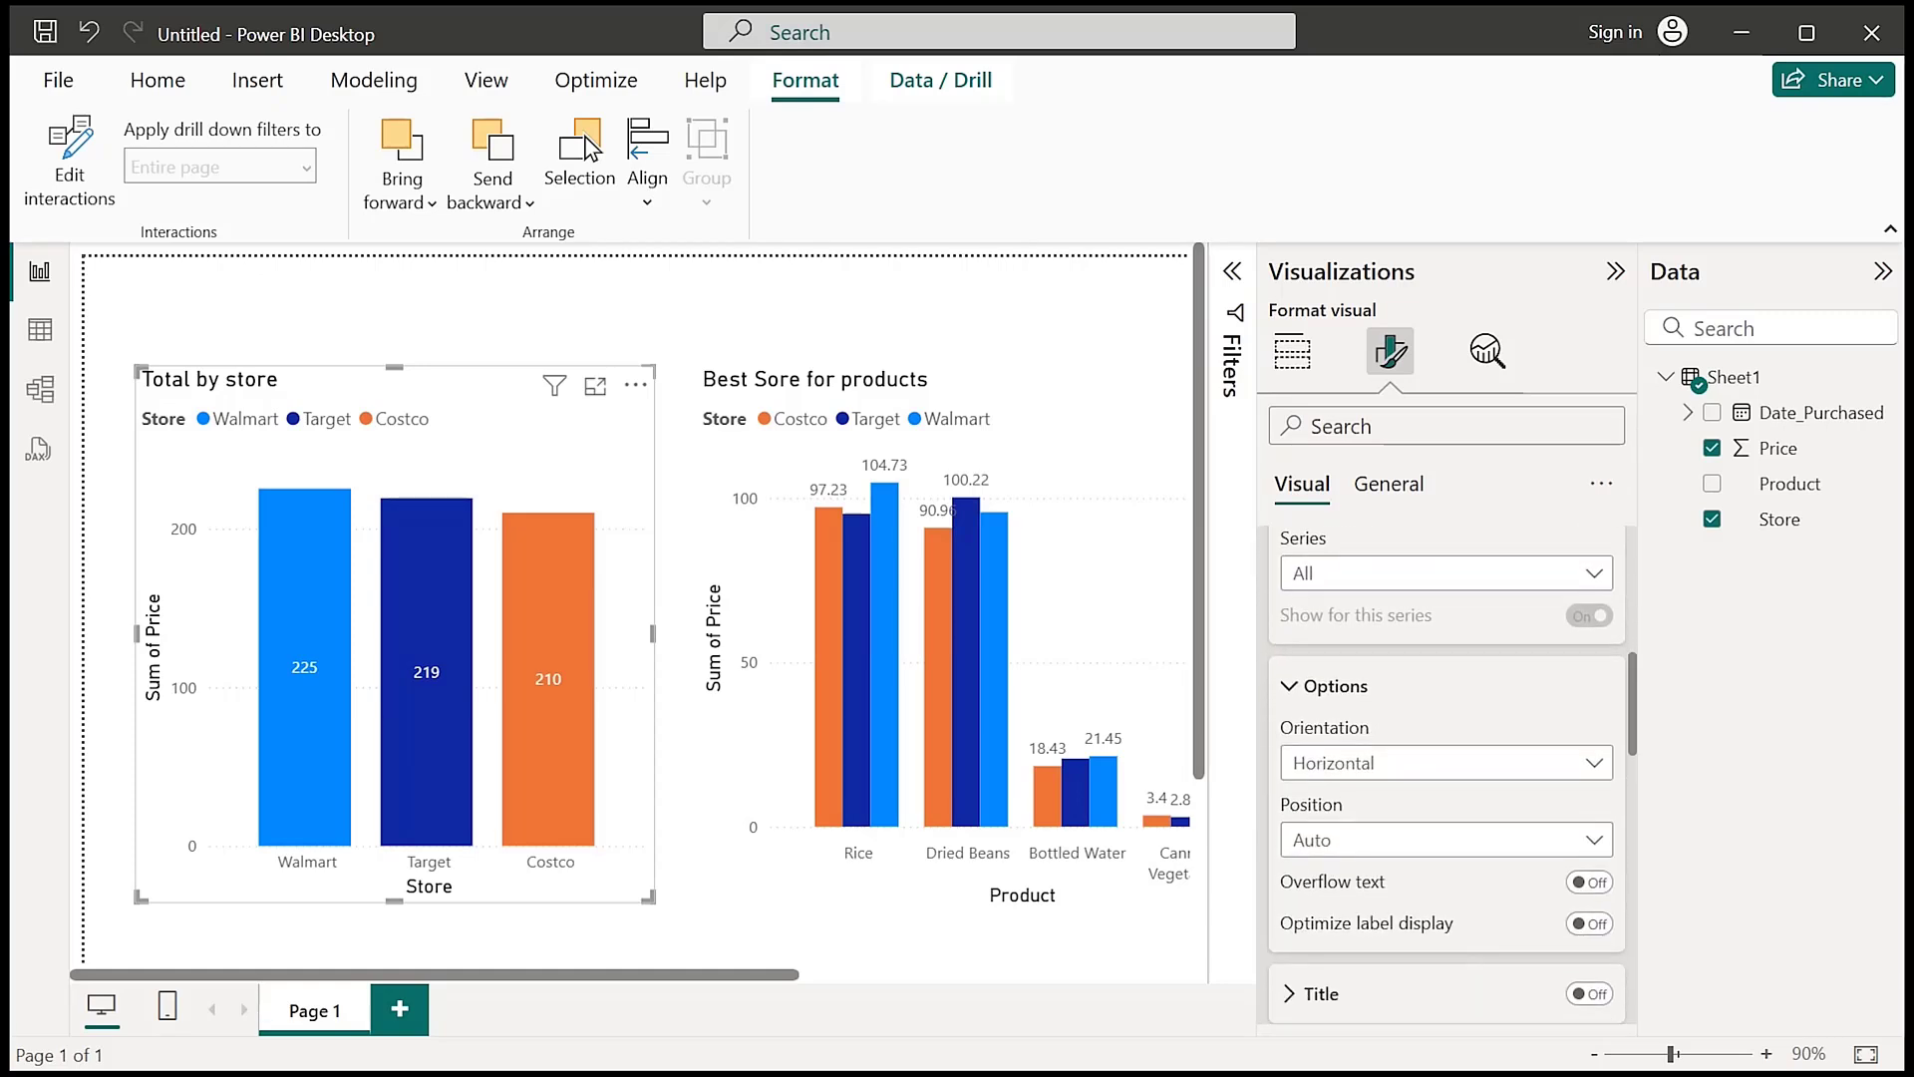
pyautogui.click(1593, 841)
pyautogui.click(1594, 840)
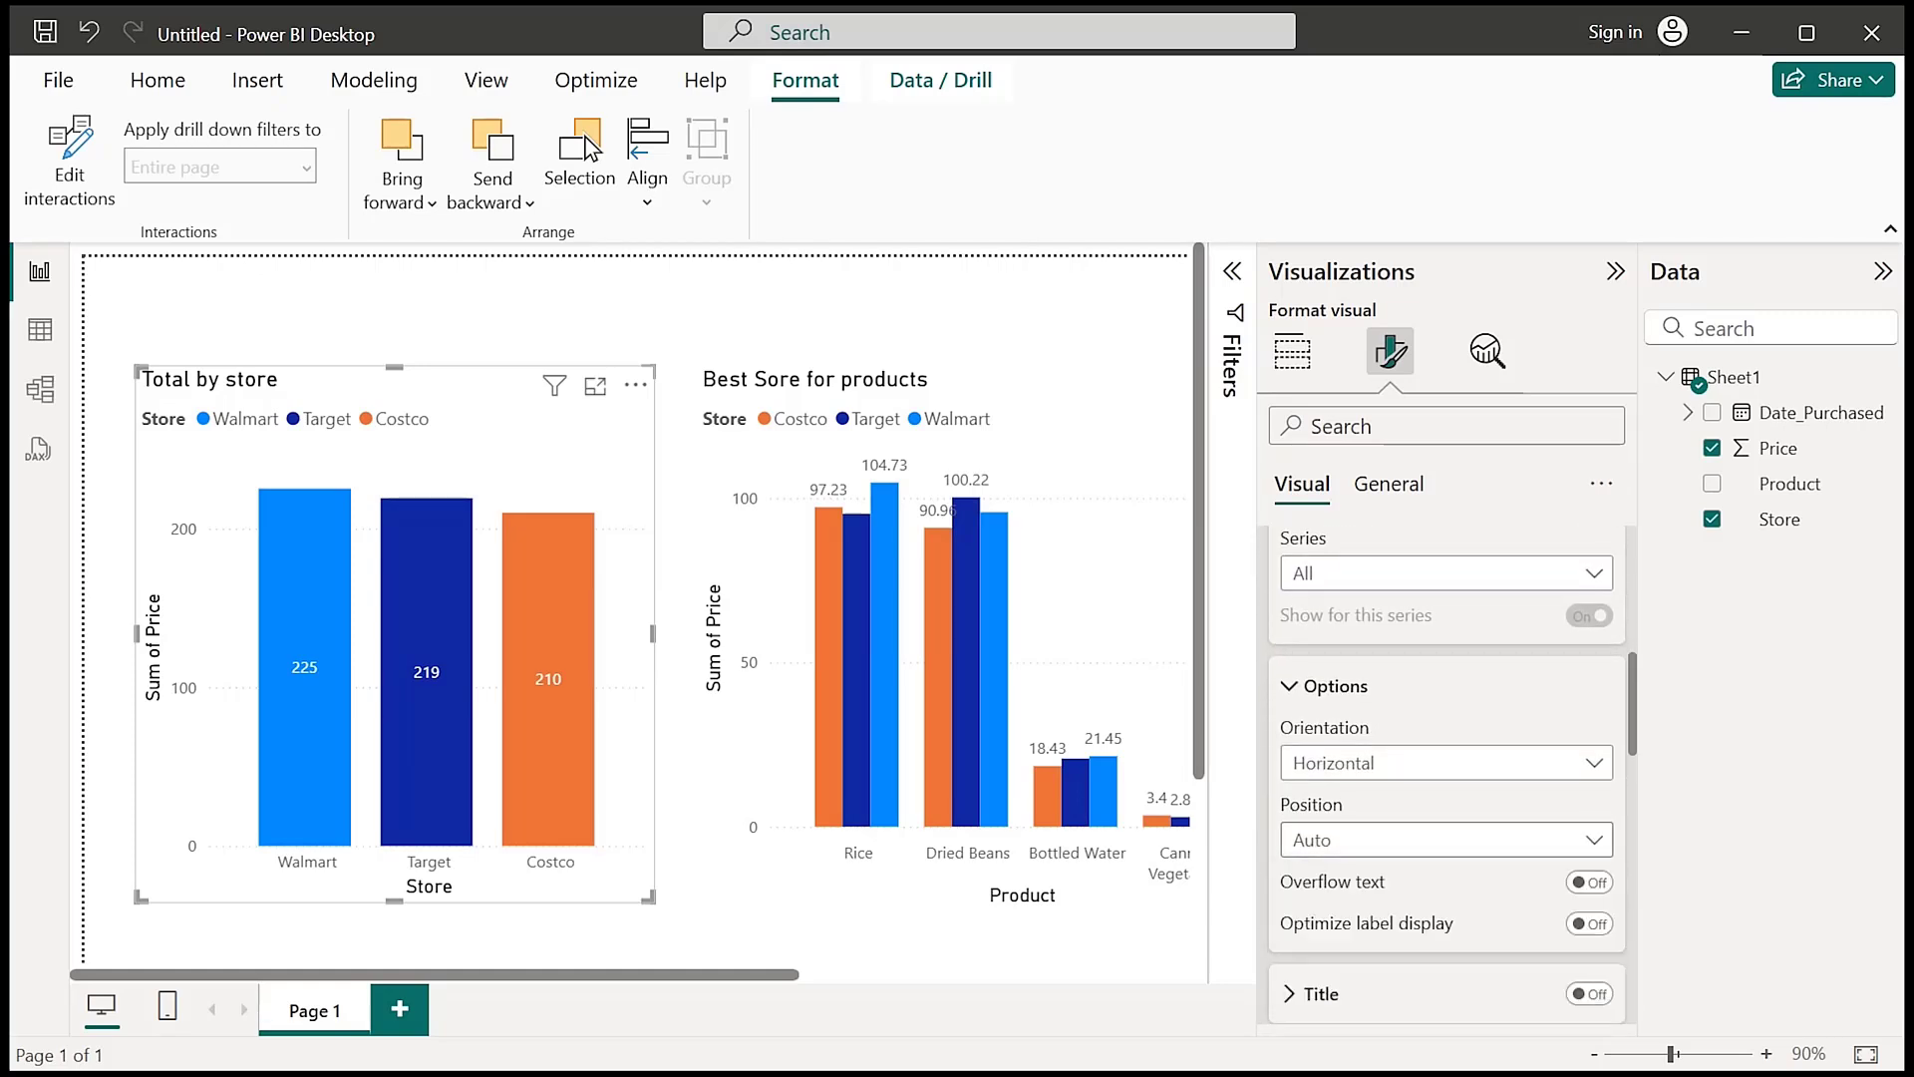
pyautogui.scroll(-4, 1496, 797)
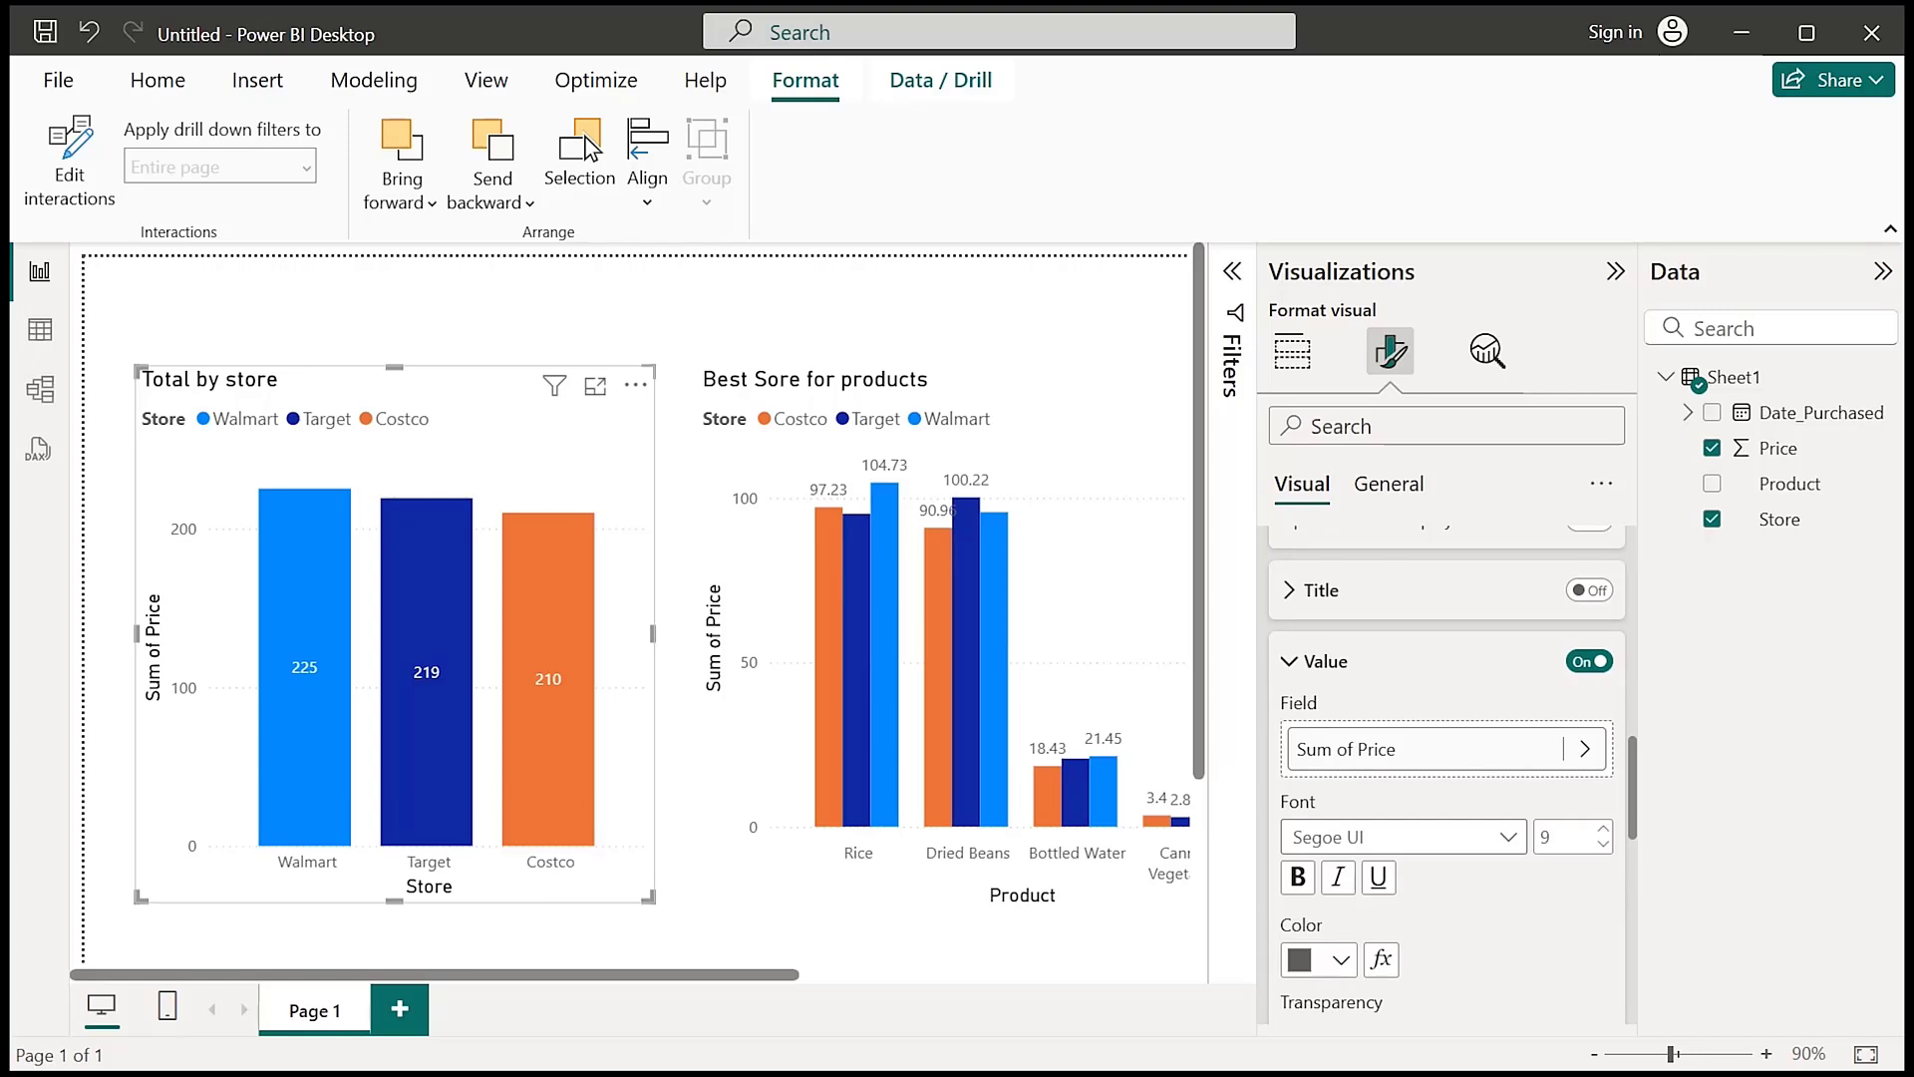
pyautogui.click(1324, 661)
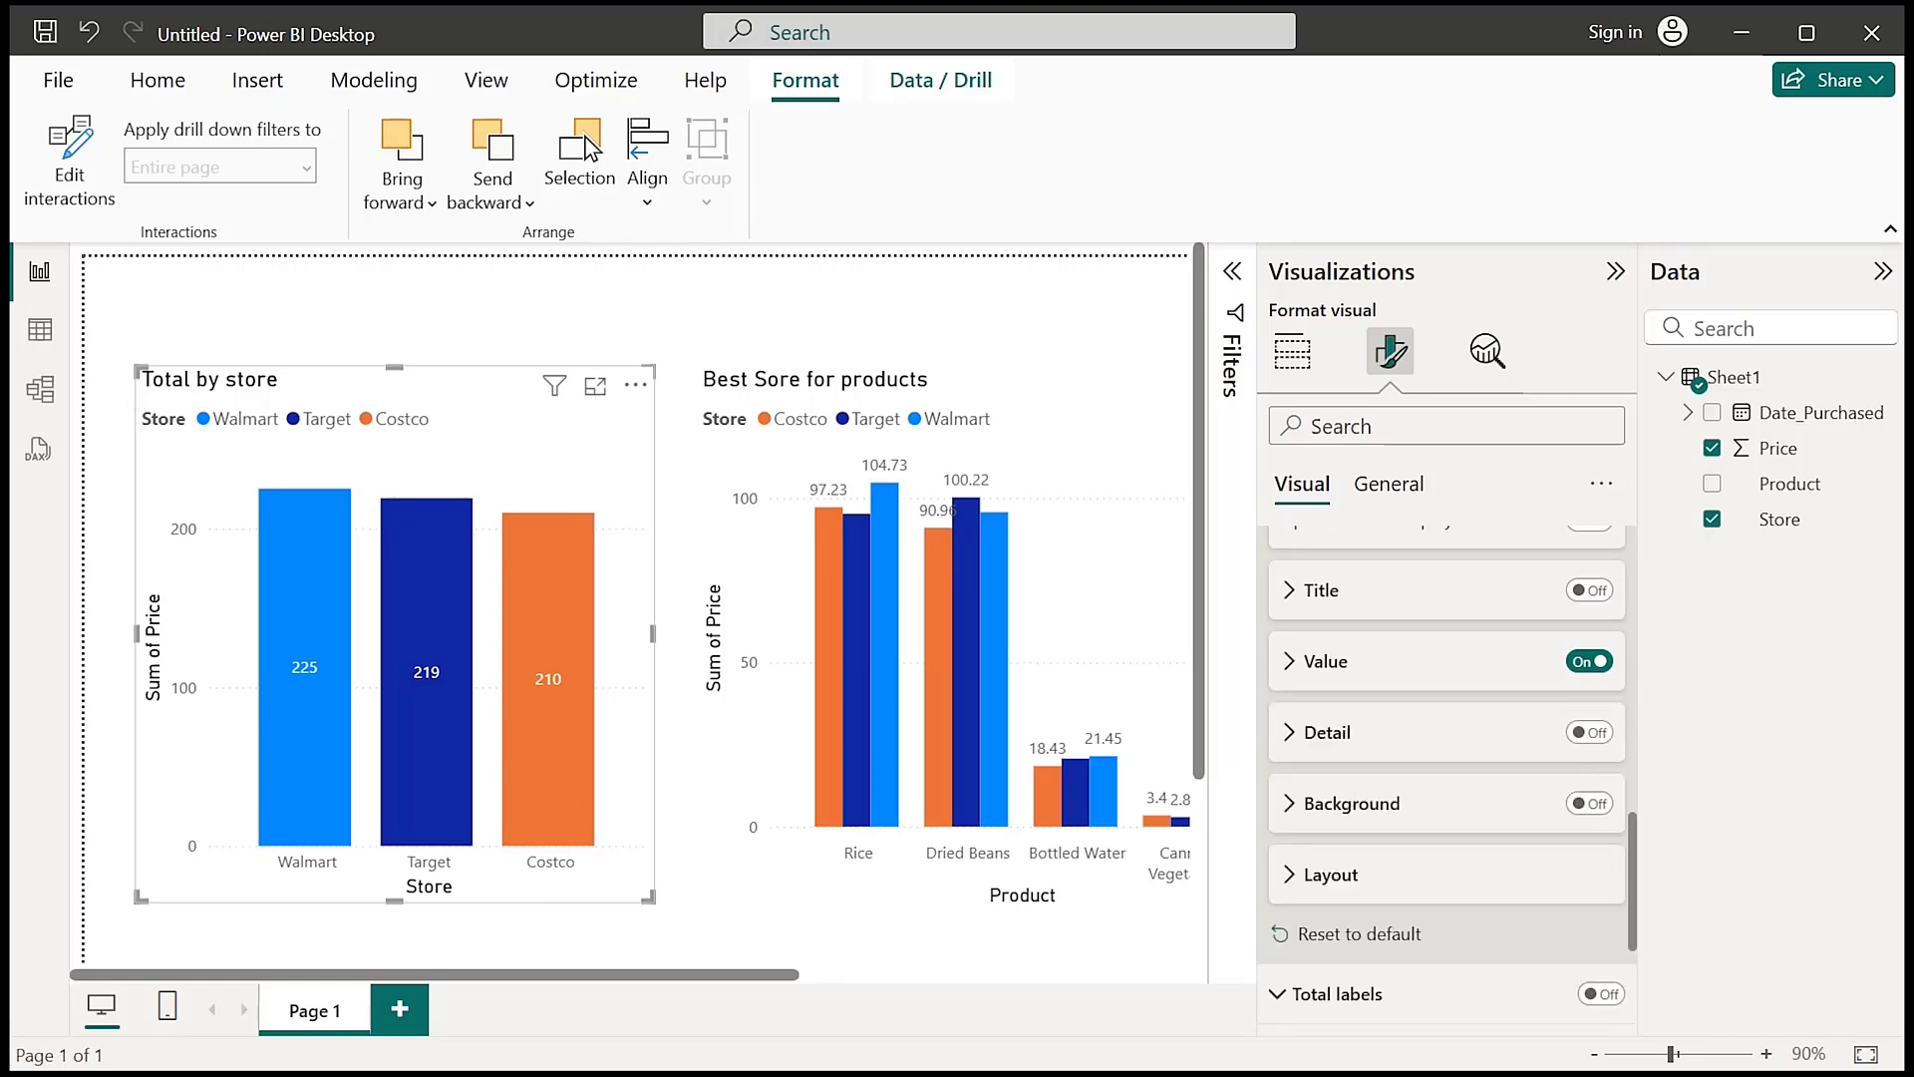
pyautogui.scroll(-3, 1445, 777)
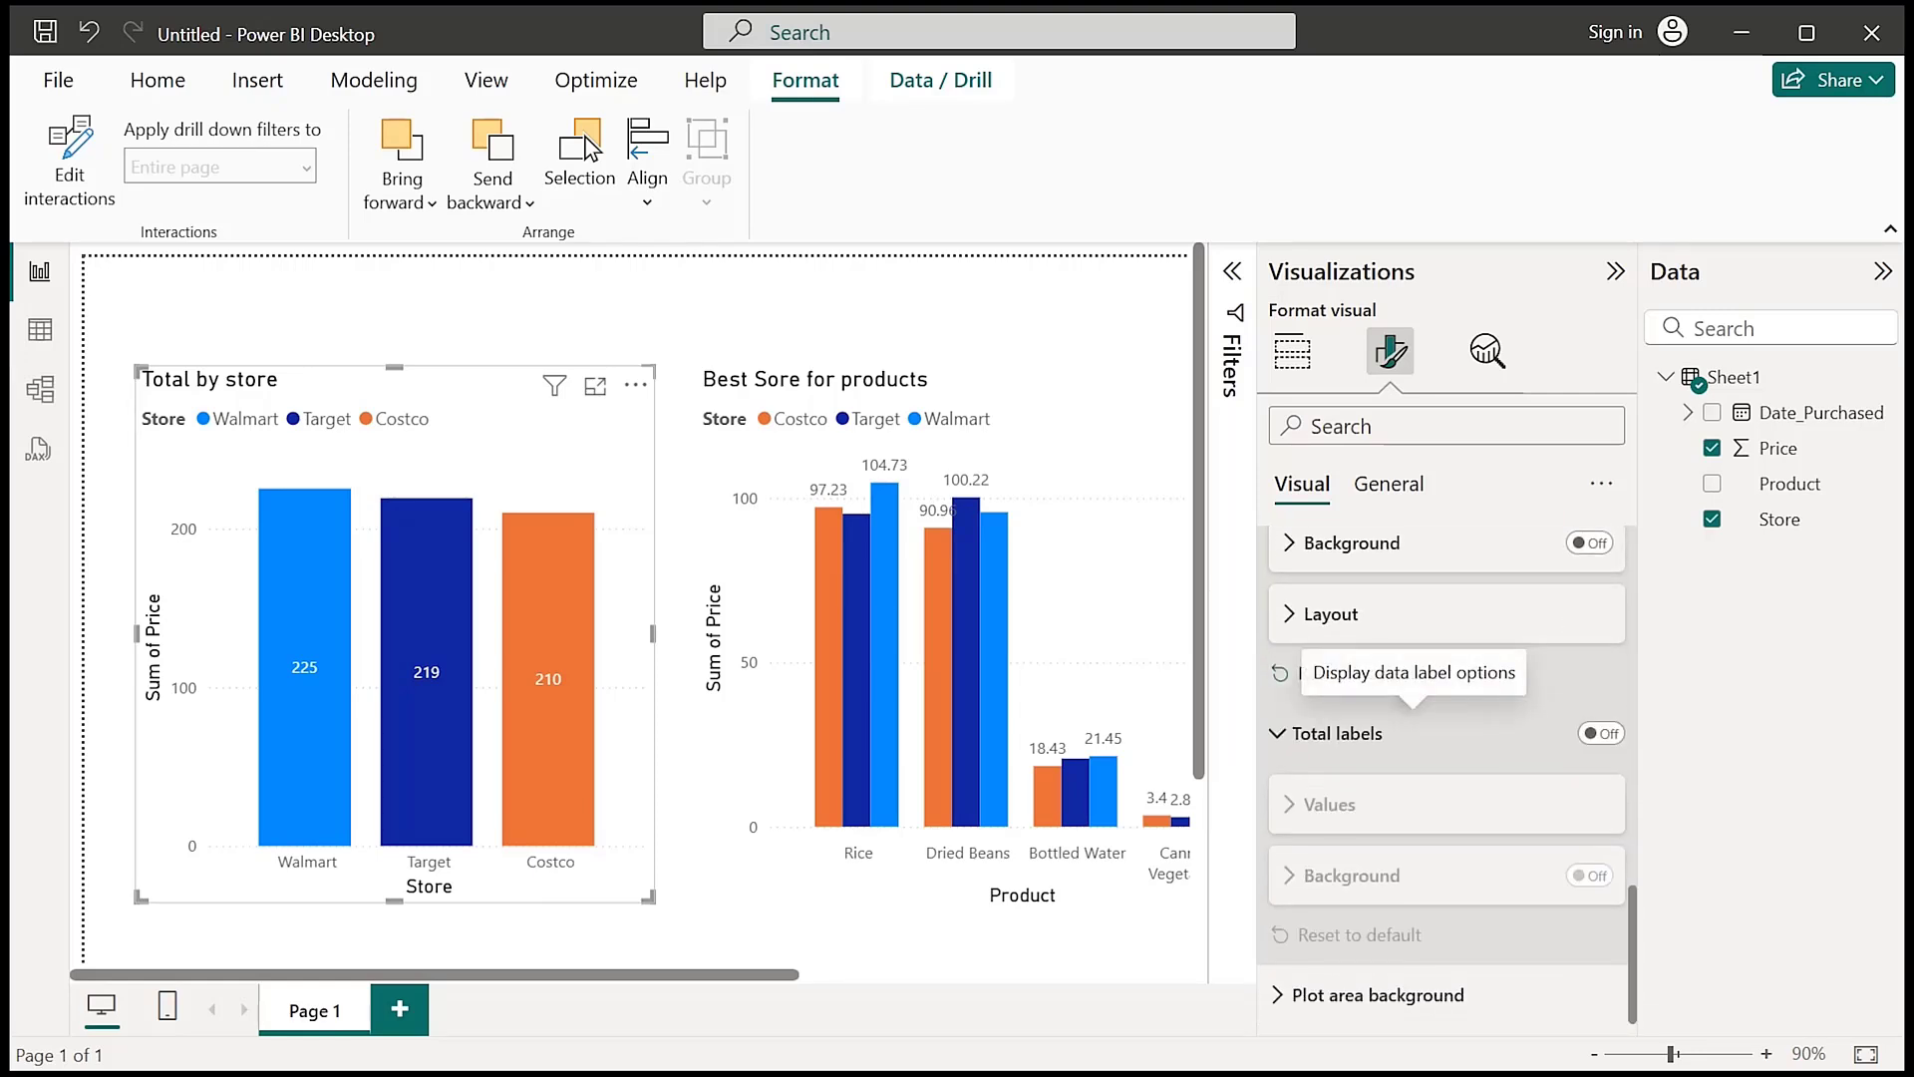